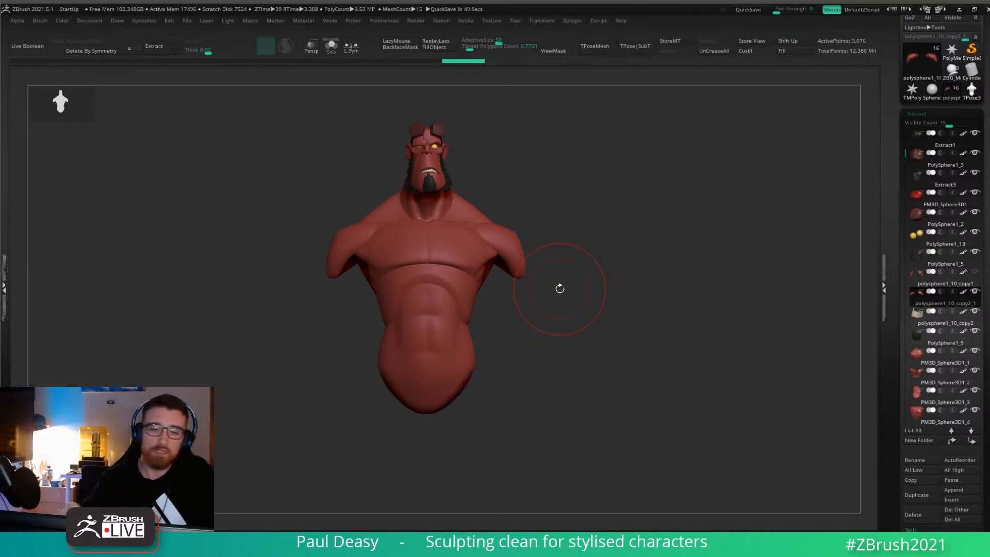
Examine the horned character's head and torso from several angles and compare the face with the reference illustration.
left_click_drag(593, 202, 570, 228)
mouse_move(508, 162)
left_mouse_down("alt")
mouse_move(542, 191)
mouse_move(547, 223)
mouse_move(535, 254)
mouse_move(495, 246)
left_mouse_up("alt")
right_click(546, 223)
right_click(493, 234)
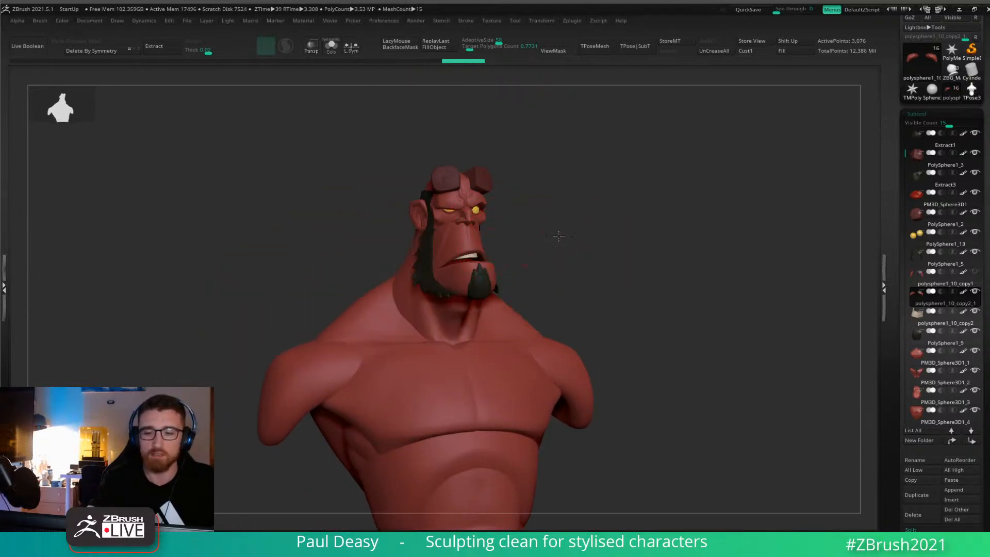
left_click_drag(558, 234, 562, 232)
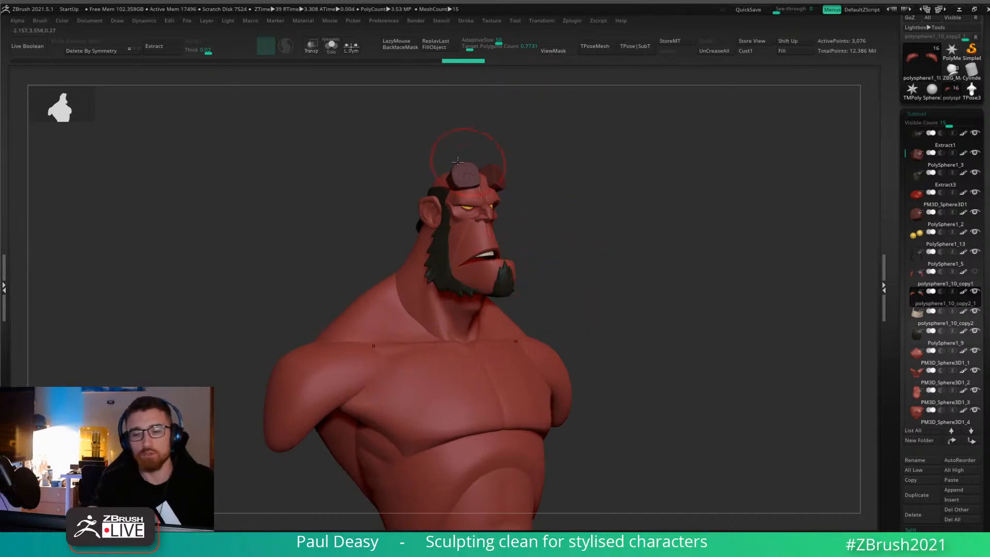
left_click_drag(552, 312, 567, 246)
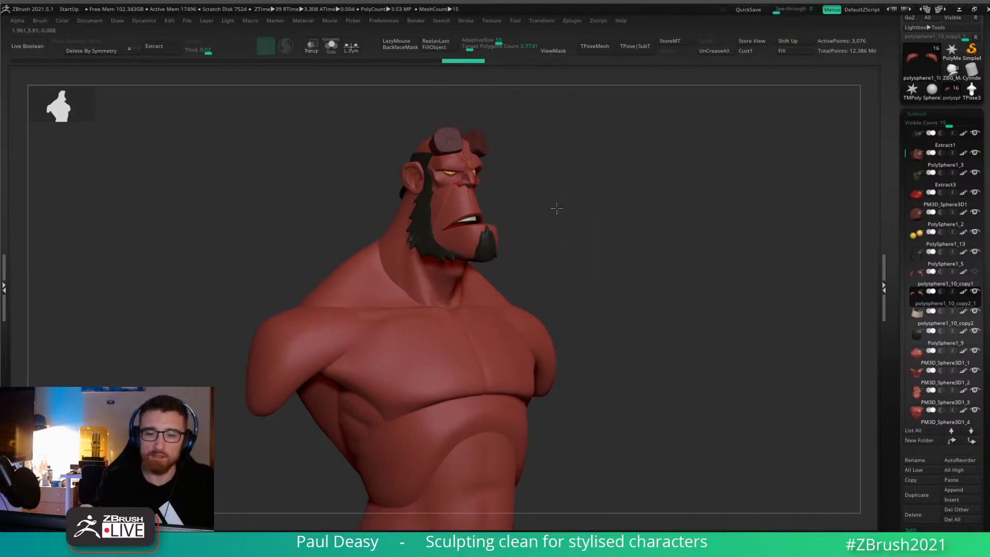
left_click_drag(556, 208, 616, 246, "alt")
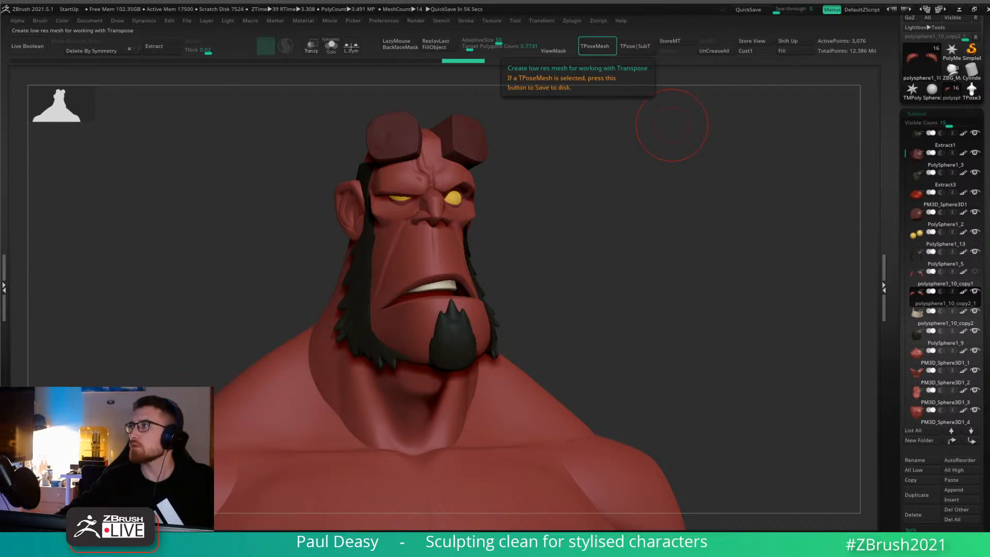
right_click_drag(989, 1, 661, 187)
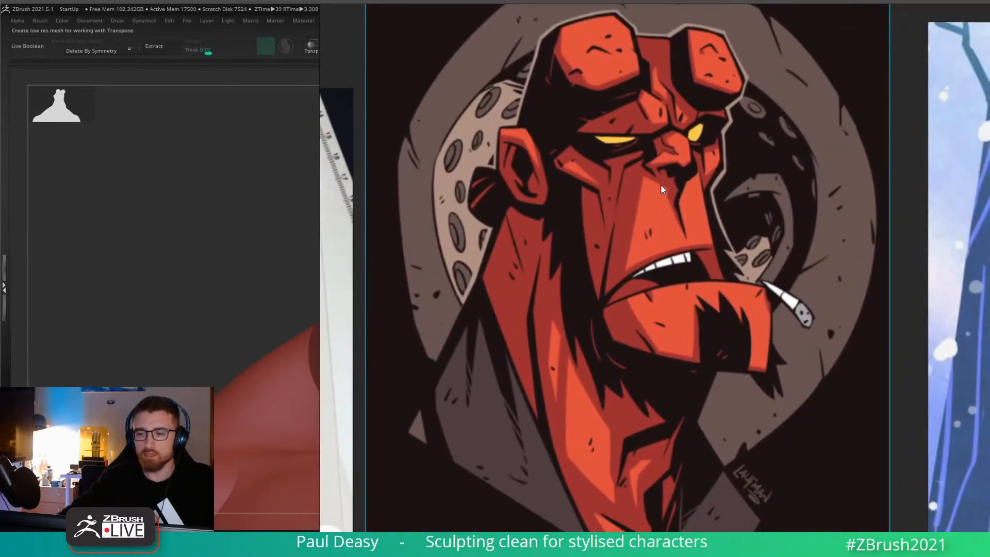
right_click_drag(662, 225, 989, 1)
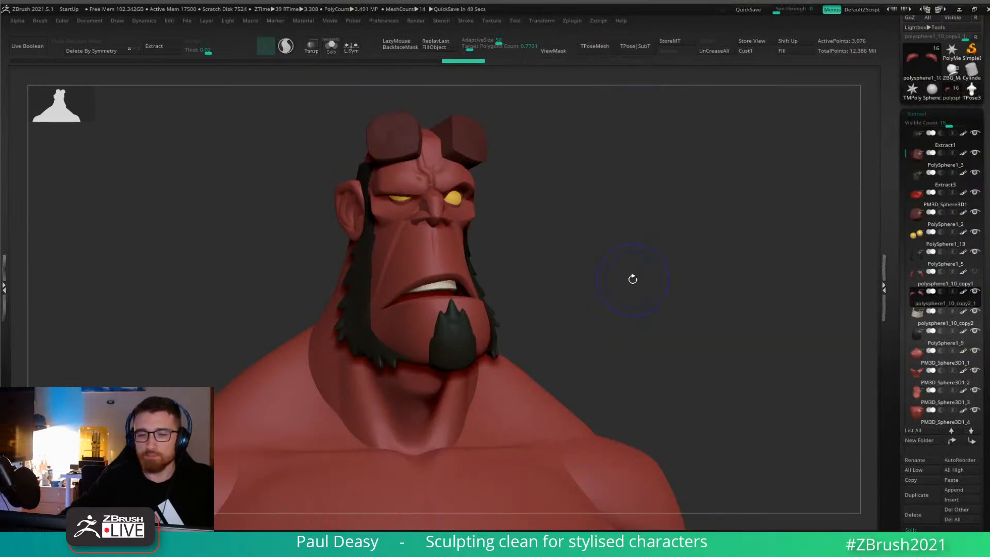
Refine the silhouette of the upper arms with small brush strokes near the shoulders, checking the front and side.
left_click_drag(630, 277, 585, 154)
left_click_drag(636, 221, 569, 242, "alt")
right_click(584, 244)
right_click(571, 242)
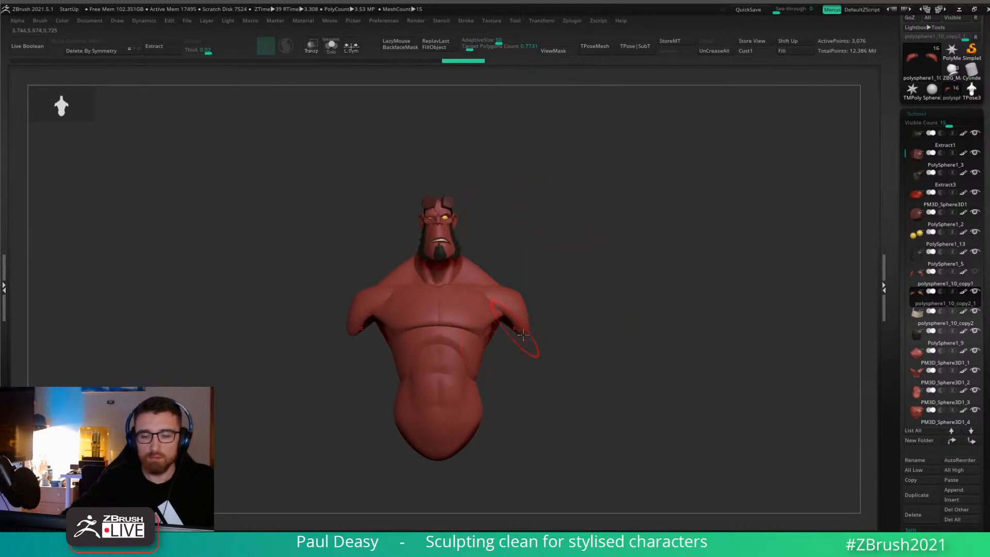
left_click_drag(553, 375, 537, 333, "alt")
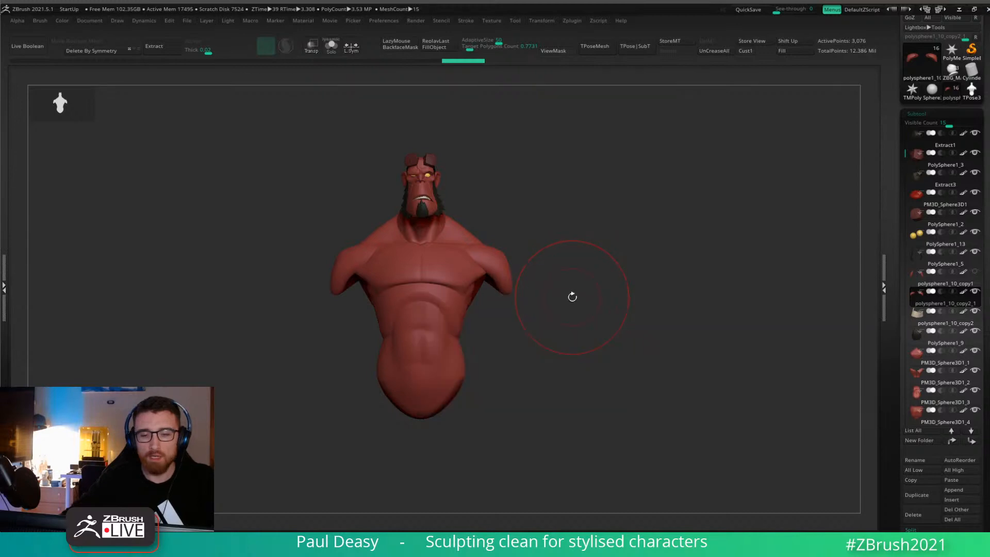
left_click_drag(572, 296, 592, 303, "alt")
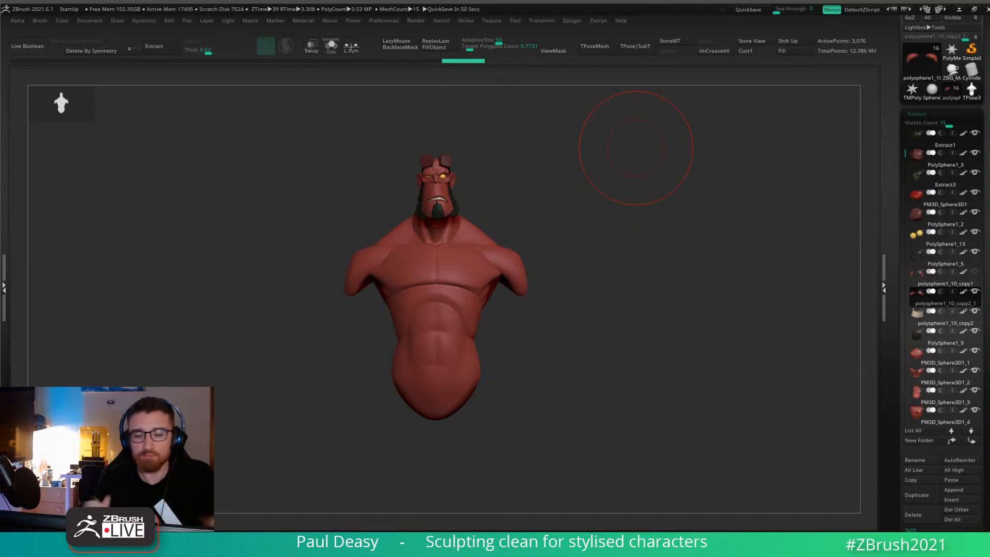
left_click_drag(515, 289, 517, 288)
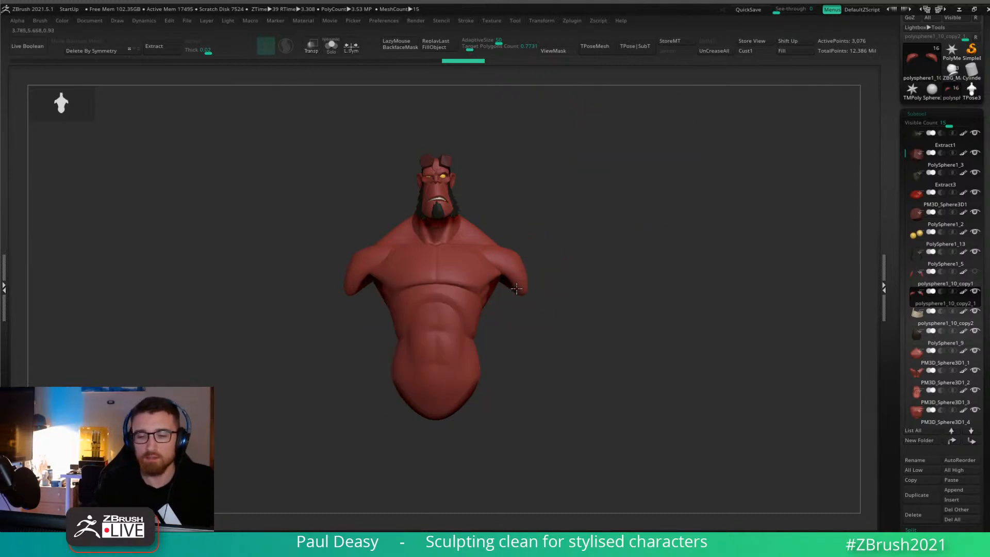
left_click_drag(515, 251, 514, 249)
left_click_drag(619, 252, 537, 251)
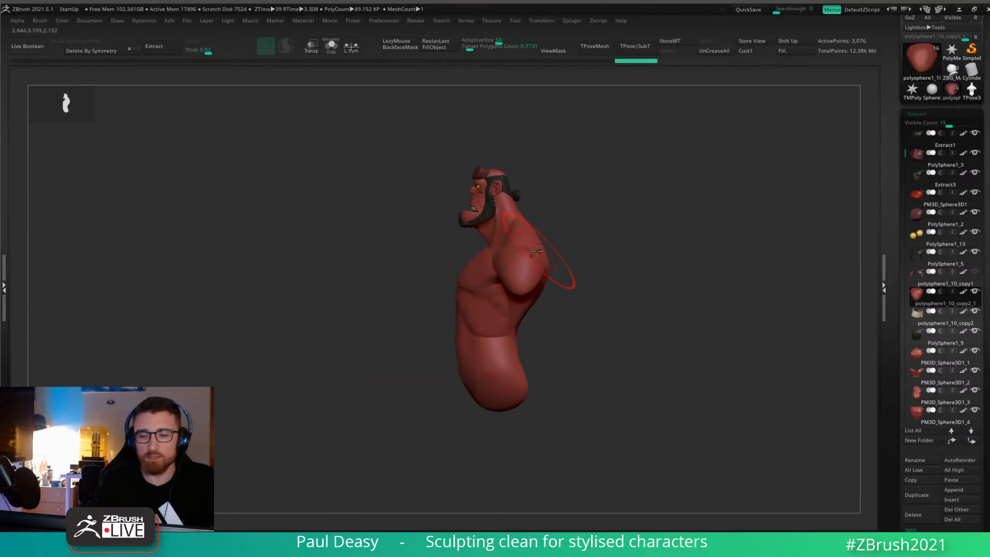
right_click(505, 248)
left_click_drag(607, 251, 645, 283, "shift")
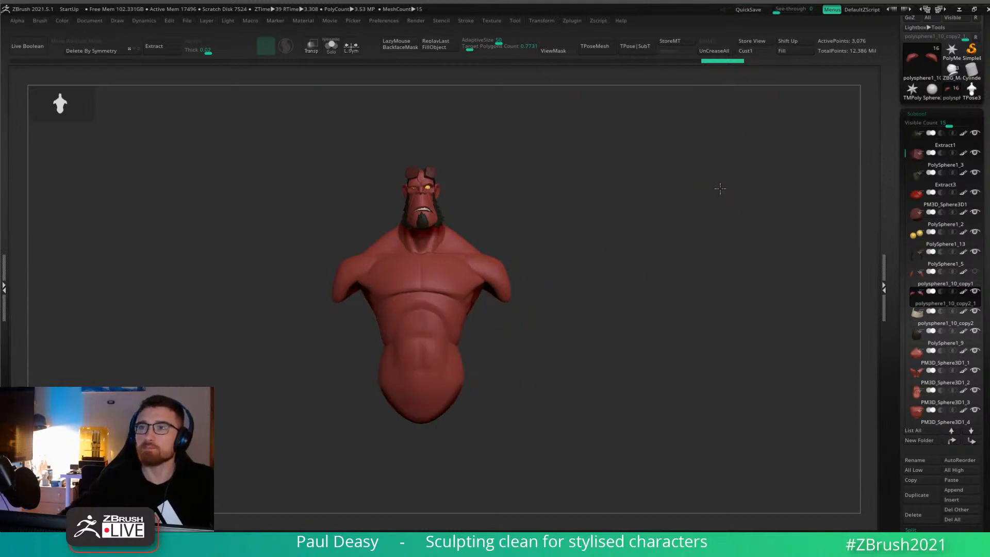
Resize the brush and touch up the outer arm shape on the arm subtool, checking the bust's profile.
key("space")
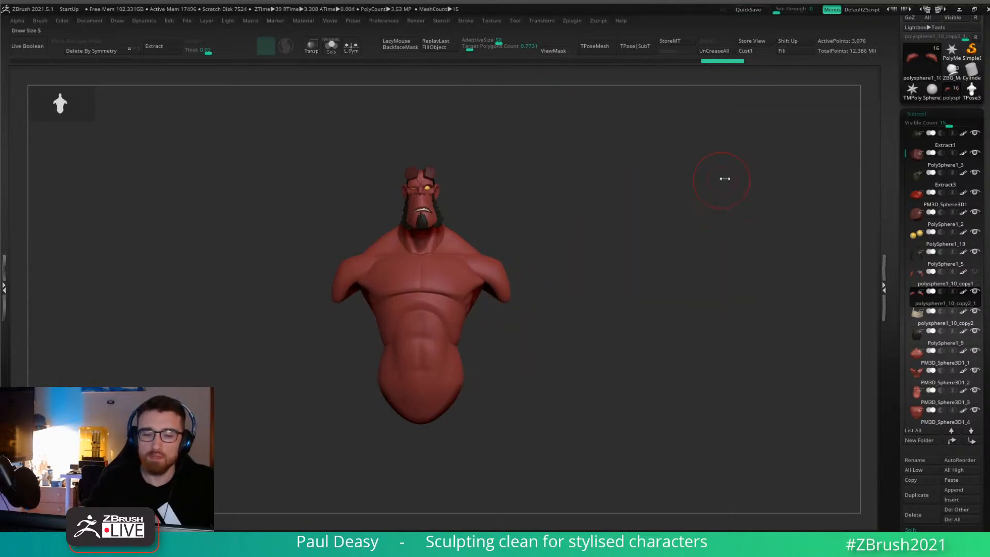
left_click(503, 297, "alt")
key("space")
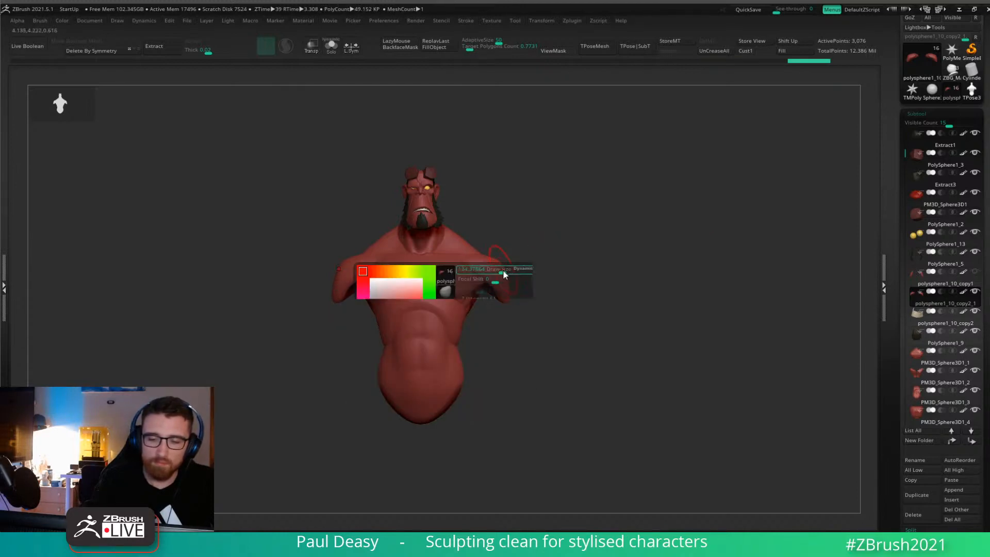
left_click_drag(632, 302, 548, 387, "alt")
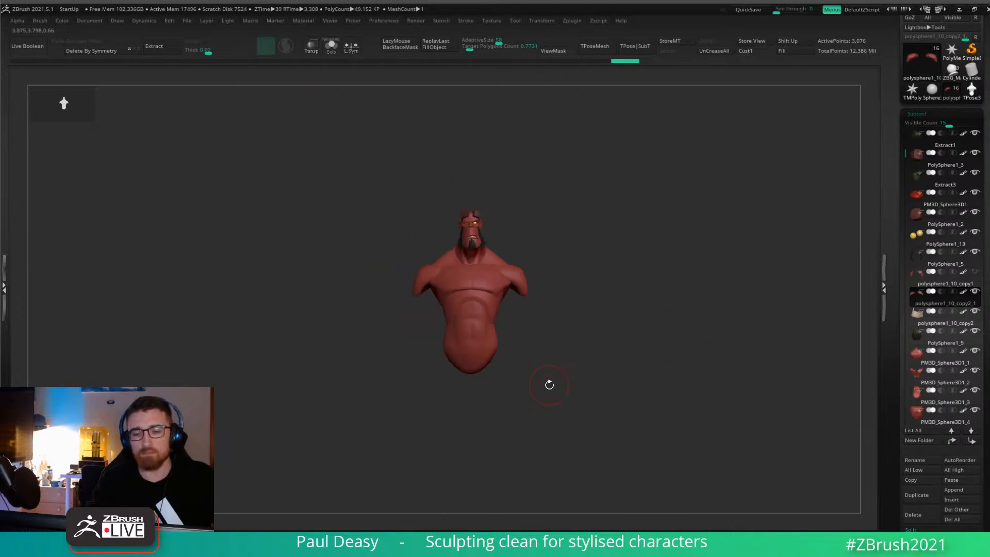
left_click_drag(474, 401, 578, 335)
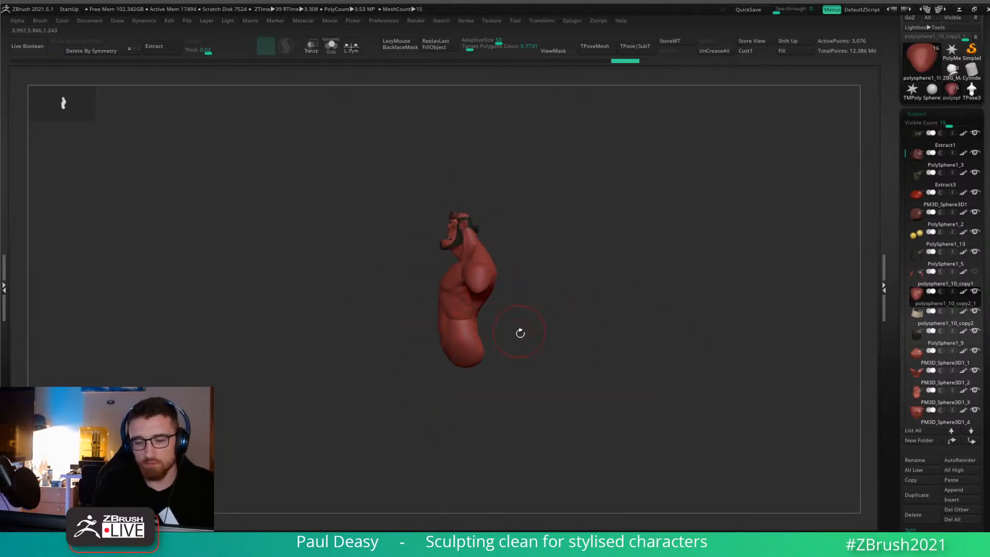
left_click_drag(517, 332, 612, 332)
Make the torso subtool PM3D_Sphere3D1_4 active and adjust the brush draw size.
key("space")
left_click(424, 281, "alt")
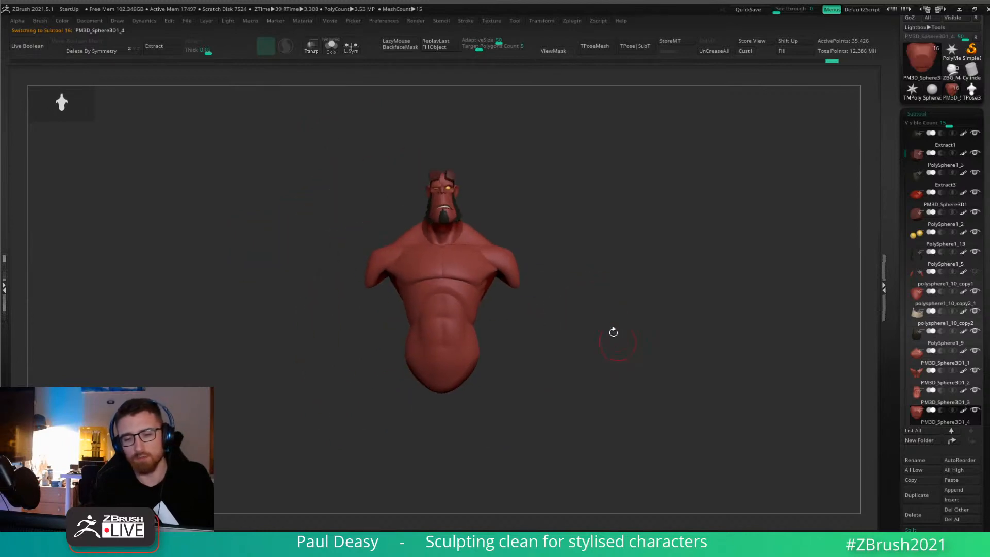
key("space")
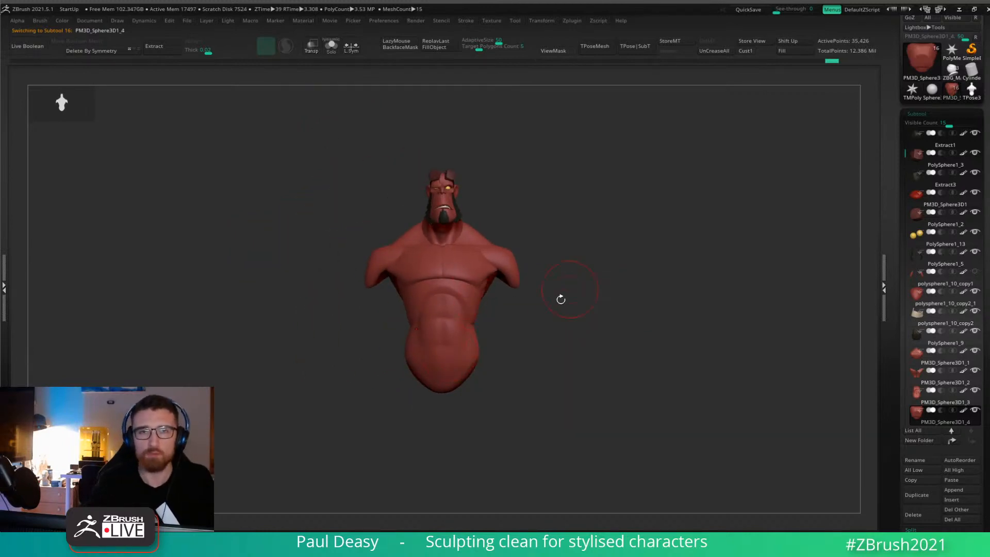
left_click_drag(564, 320, 500, 350)
mouse_move(552, 305)
left_mouse_down()
mouse_move(590, 391)
mouse_move(568, 370)
mouse_move(583, 308)
left_mouse_up()
left_click(320, 540)
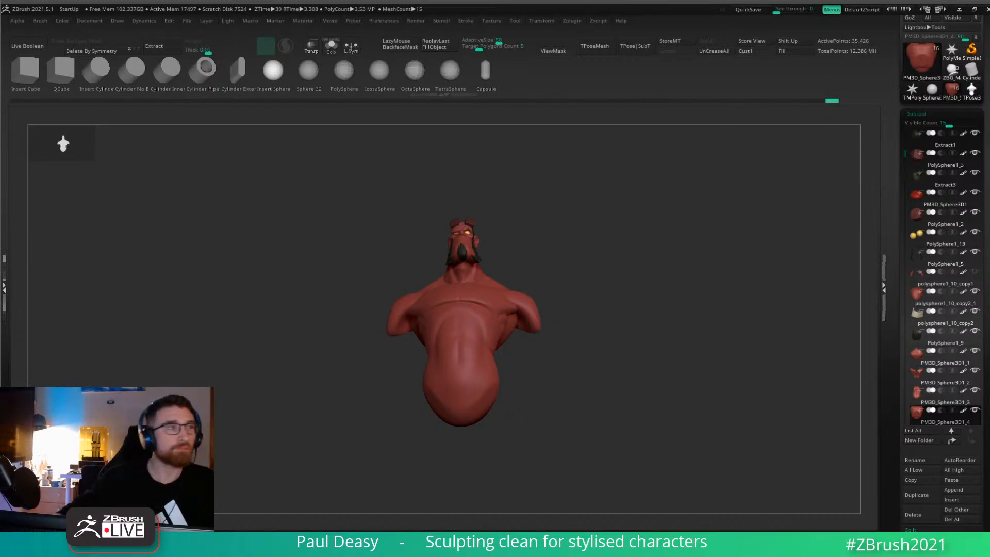
key("1")
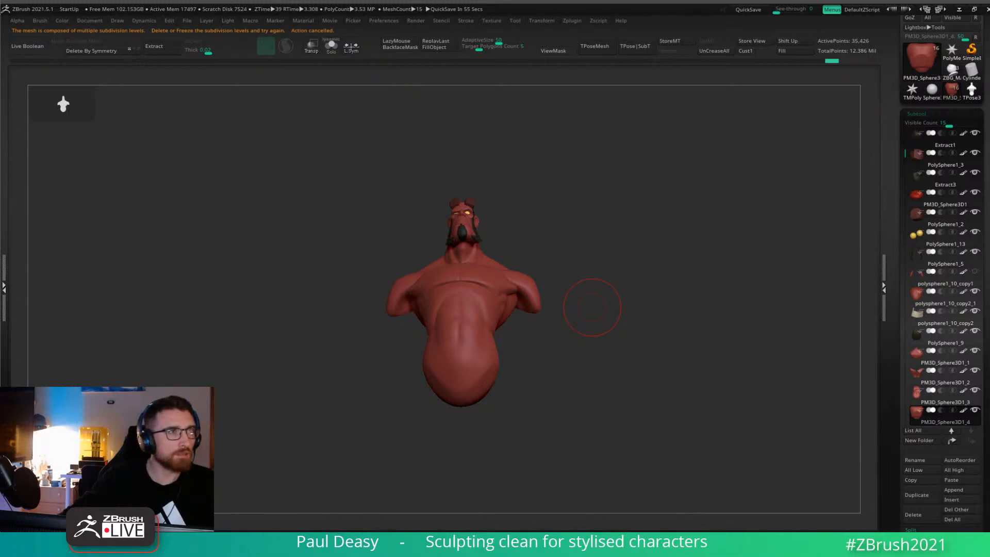
key("XF86AudioLowerVolume")
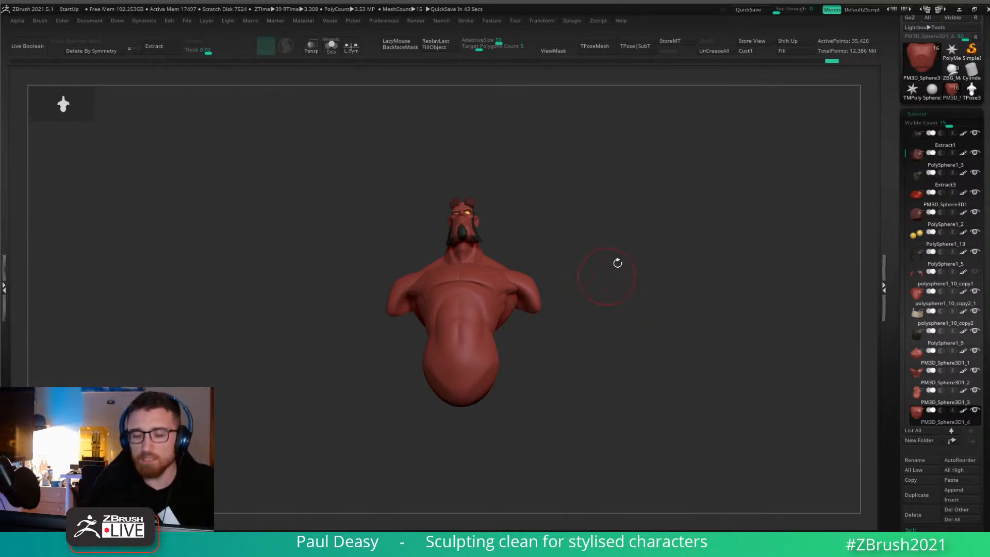
Make the arm subtool polysphere1_10_copy2_1 active and adjust the brush draw size for working on the back of the arms.
left_click_drag(637, 271, 656, 254)
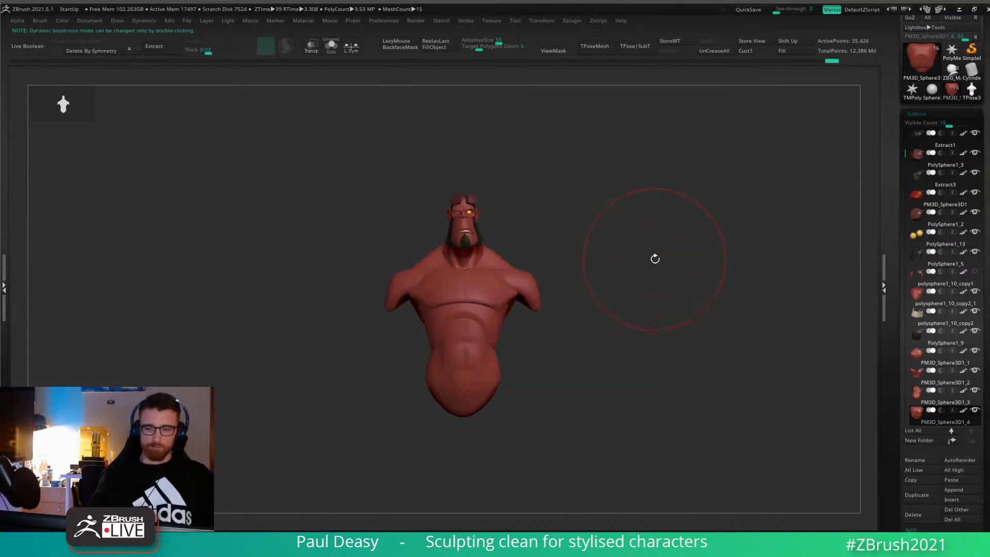
key("space")
left_click(627, 257)
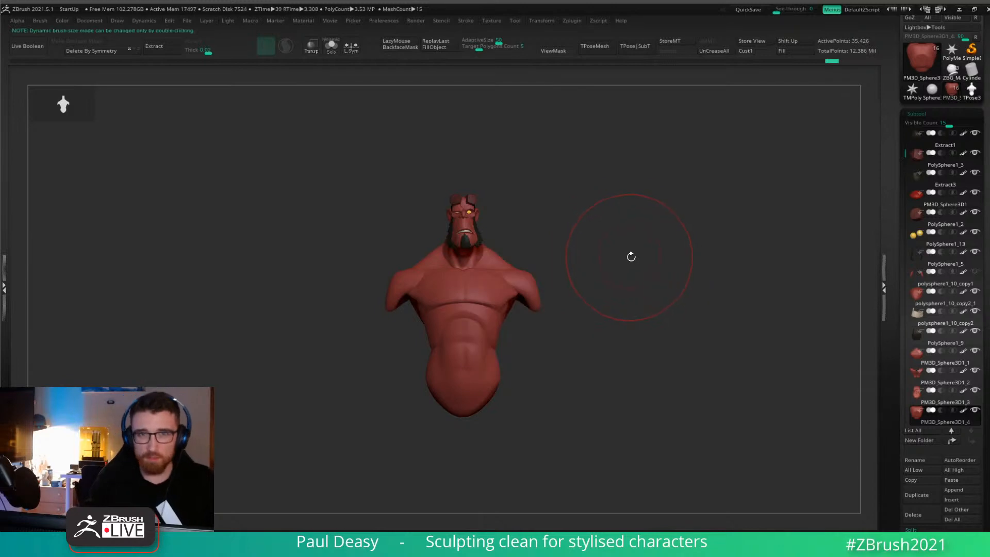
left_click_drag(616, 265, 476, 284)
left_click(542, 300, "alt")
key("space")
mouse_move(697, 267)
left_mouse_down("alt")
mouse_move(614, 254)
mouse_move(575, 275)
left_mouse_up("alt")
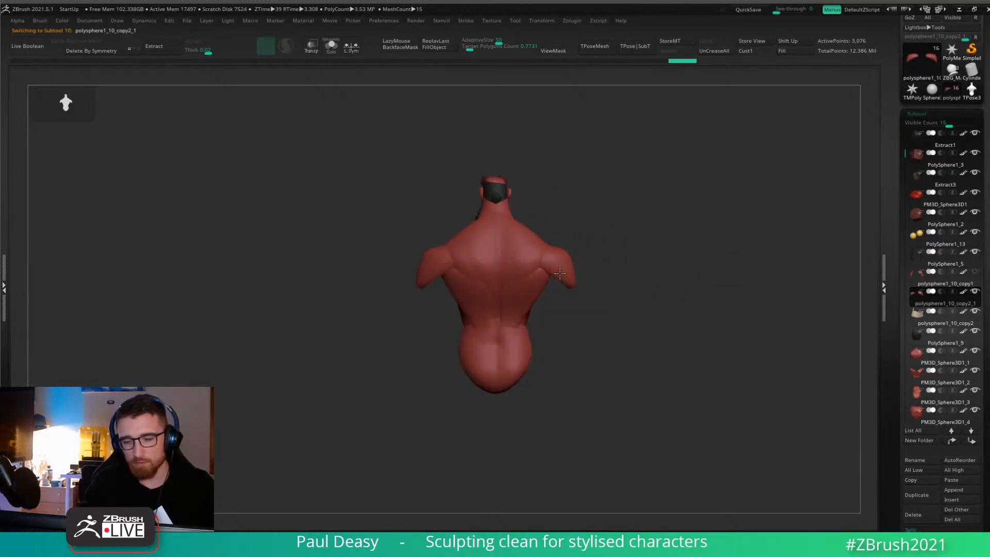
key("space")
left_click_drag(632, 262, 602, 267, "alt")
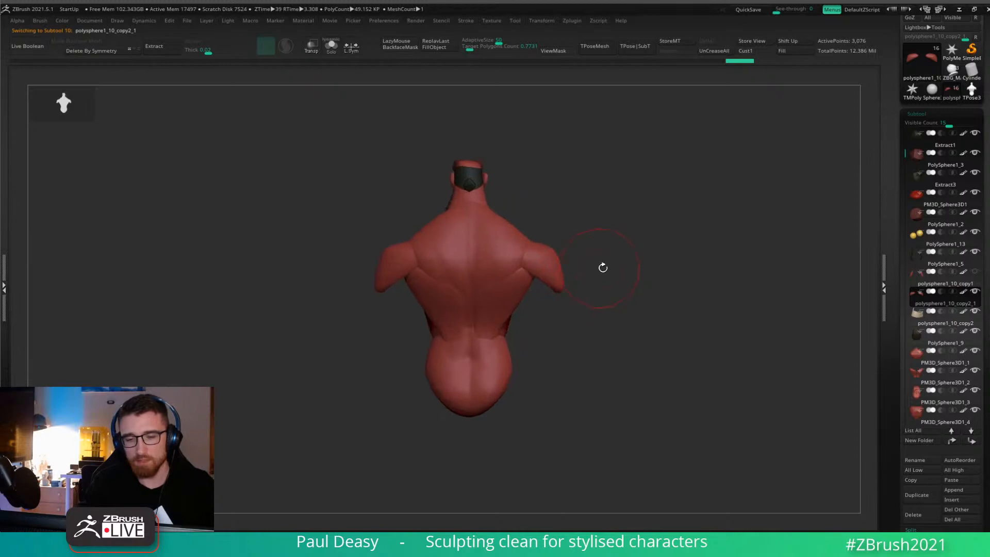
key("space")
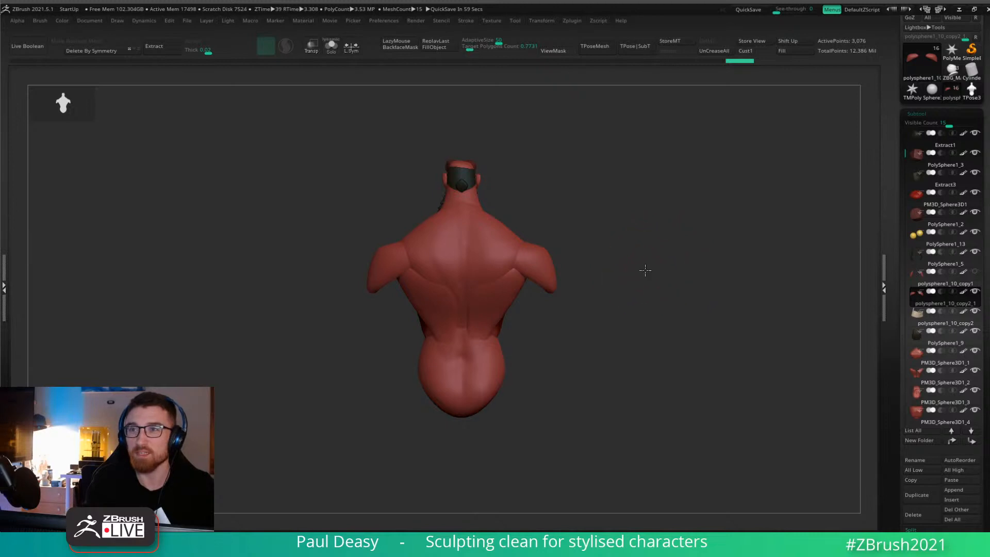
Reshape the upper arms from behind with a resized brush where they meet the back.
left_click_drag(645, 269, 652, 254)
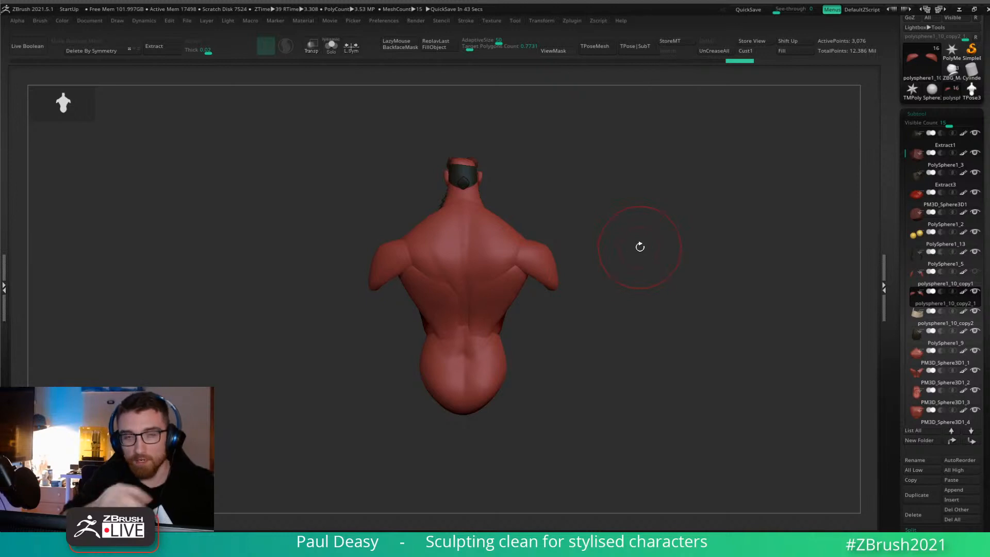
key("space")
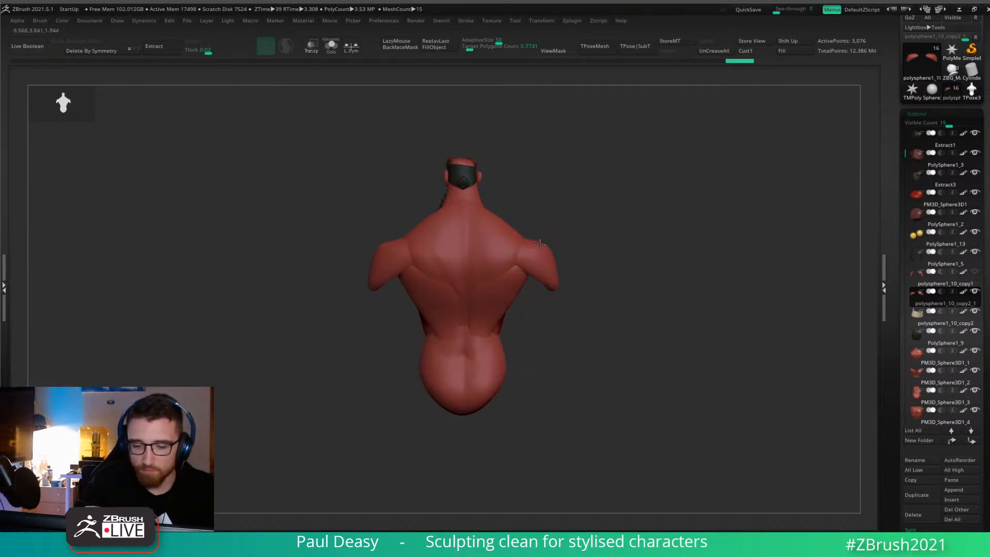
key("space")
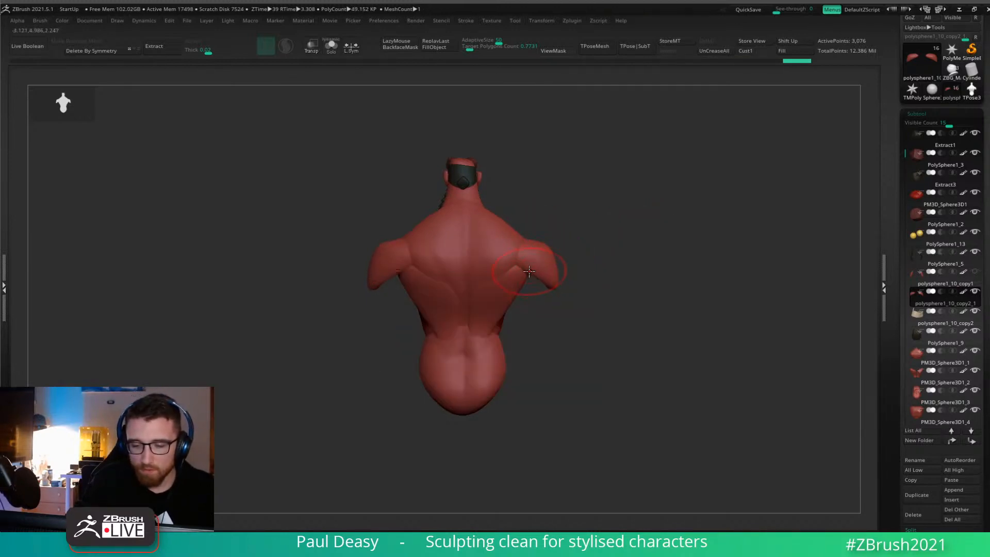
left_click_drag(586, 266, 574, 231, "alt")
key("space")
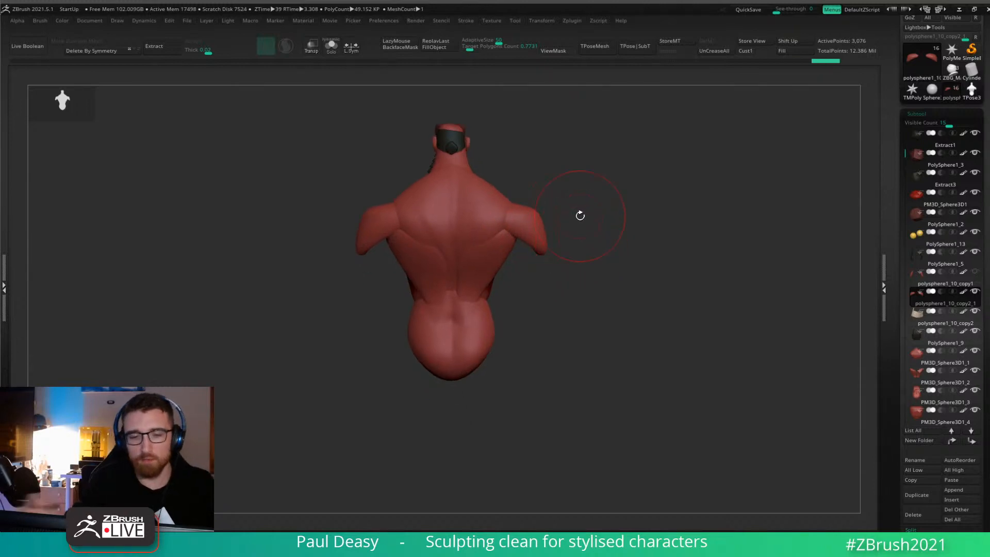
left_click(636, 46)
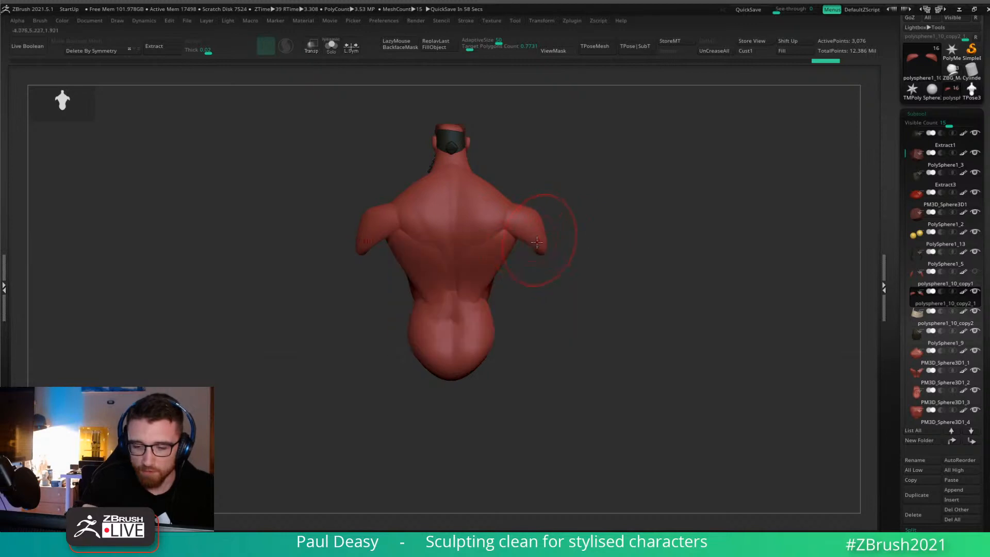
Adjust the shape of the arms from the front around the lower ends and armpits.
mouse_move(538, 245)
right_mouse_down()
mouse_move(742, 221)
mouse_move(579, 234)
right_mouse_up()
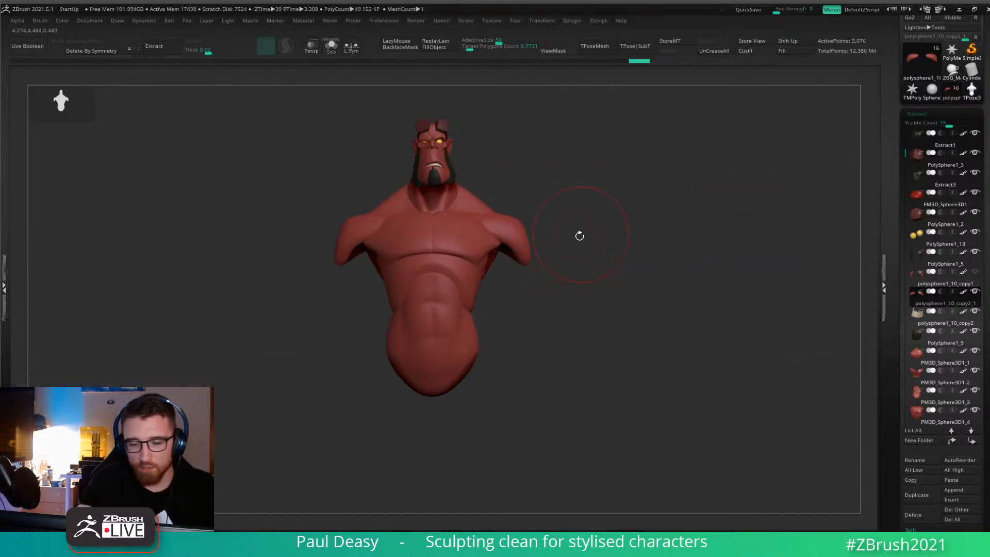
key("space")
left_click(525, 248)
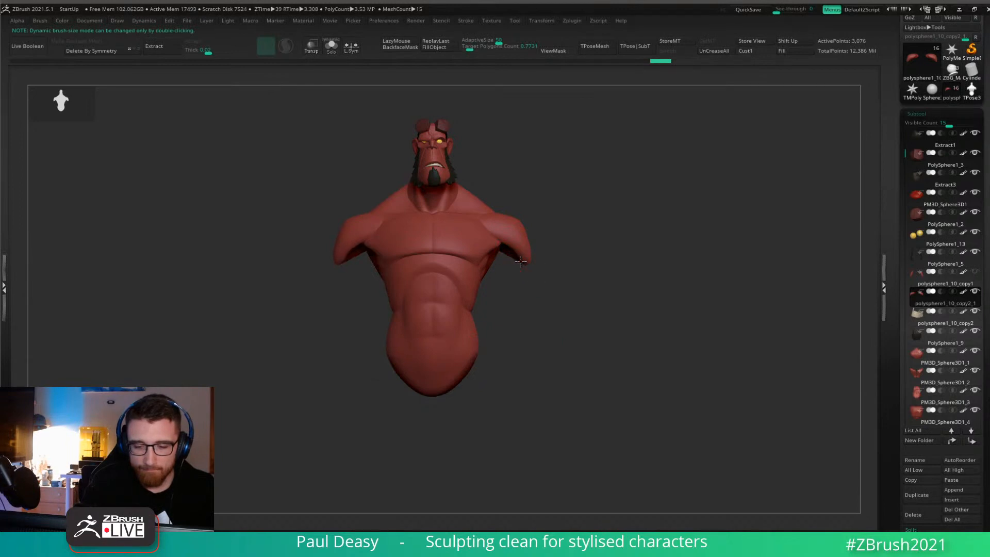
mouse_move(521, 262)
right_mouse_down()
mouse_move(535, 258)
mouse_move(526, 260)
mouse_move(530, 249)
mouse_move(546, 267)
mouse_move(539, 246)
right_mouse_up()
right_click(544, 254)
right_click(549, 251)
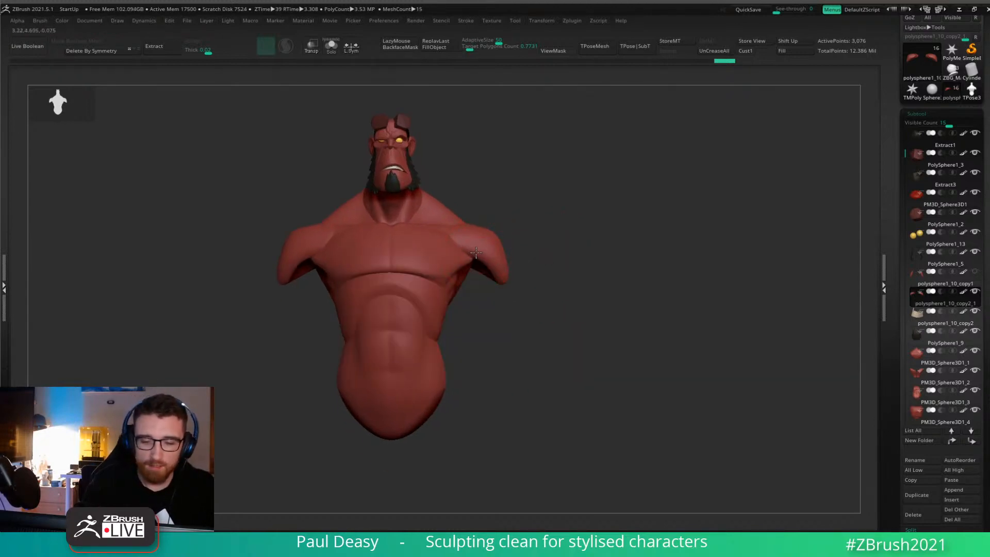
right_click_drag(475, 253, 583, 316)
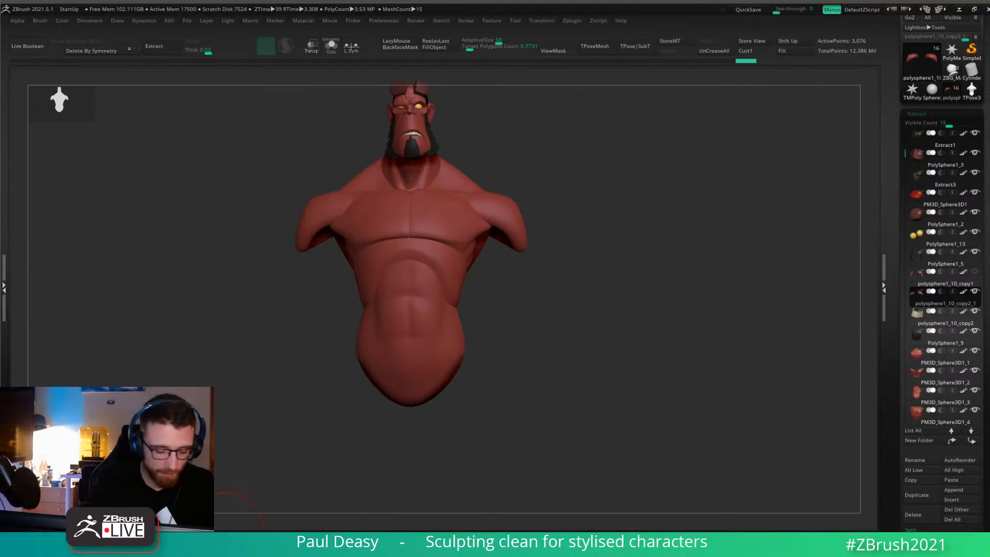
Make the subtool PM3D_Sphere3D1_2 active and insert a mirrored pair of spheres below the armpits.
left_click(225, 532)
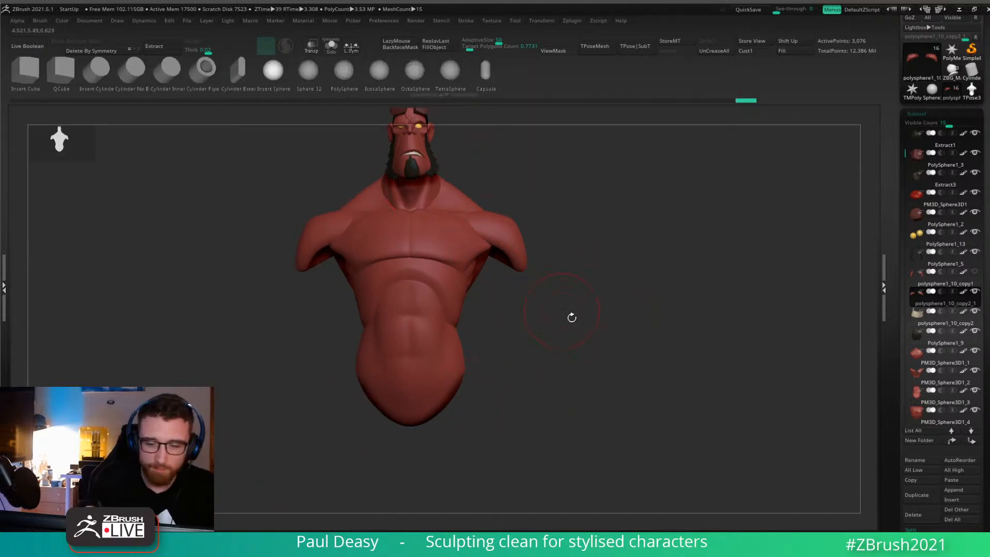
right_click_drag(571, 317, 577, 274)
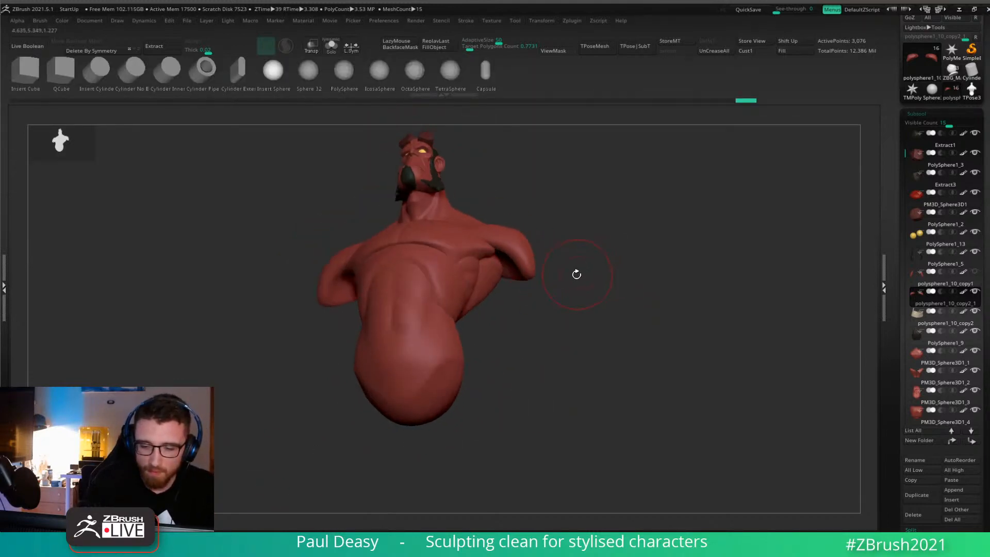
key("1")
left_click(456, 273, "alt")
left_click(487, 276, "alt")
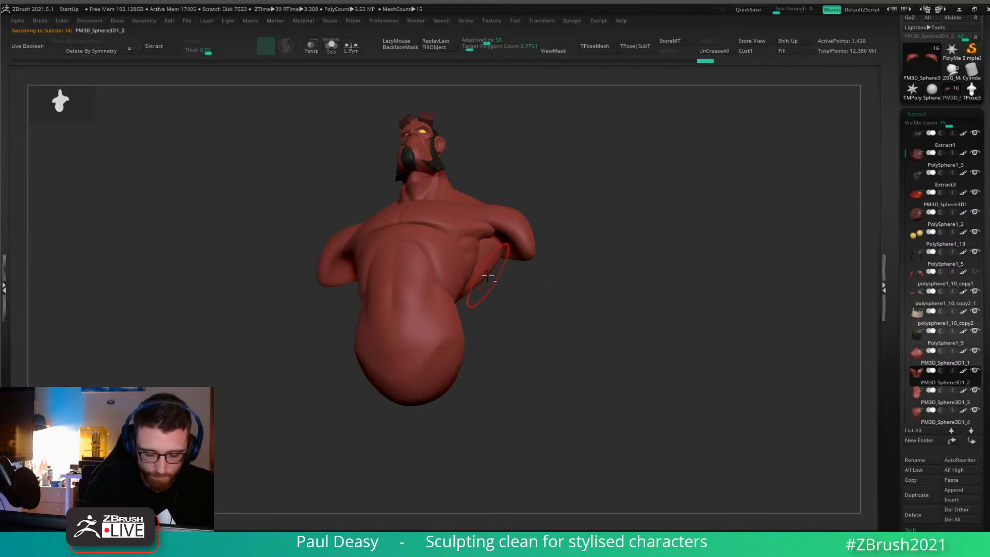
key("2")
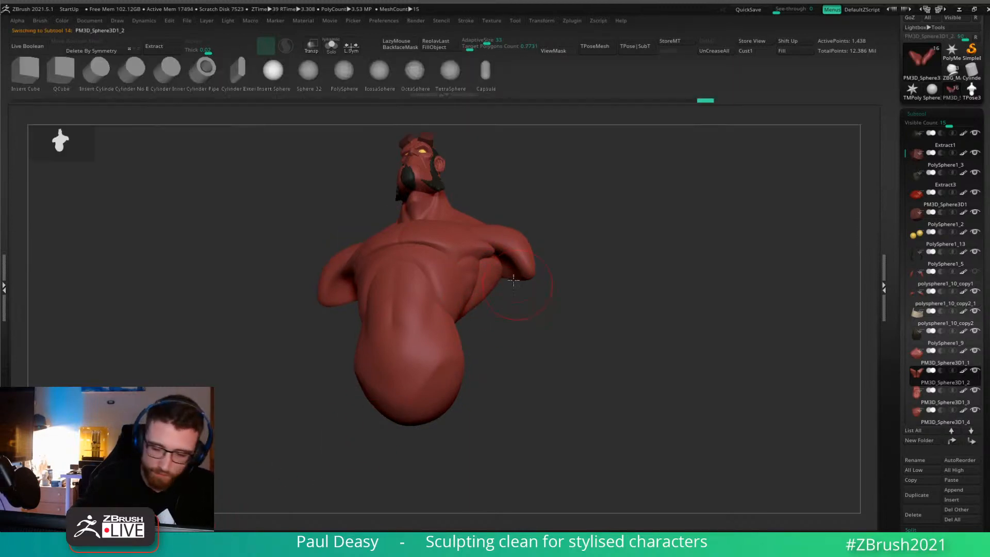
left_click_drag(511, 270, 528, 276)
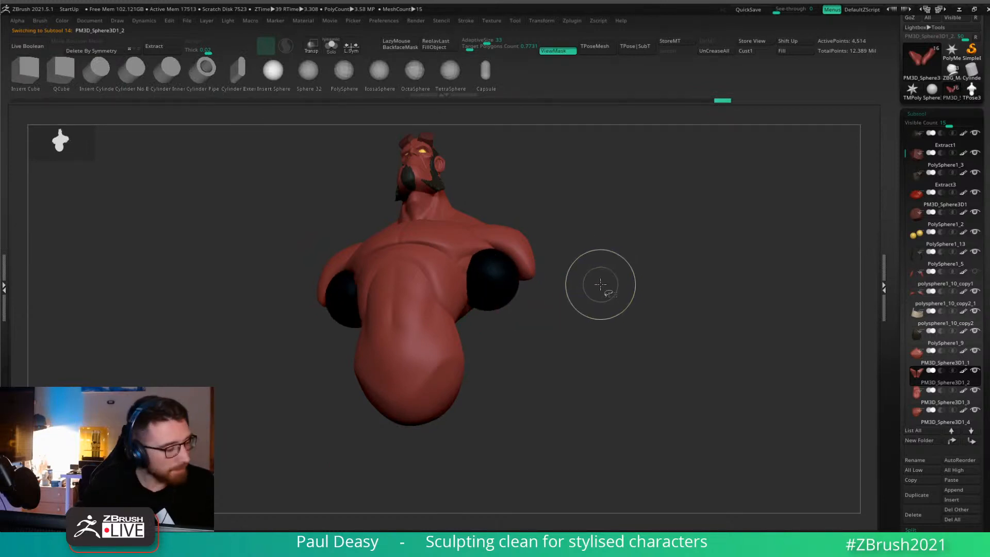
Split the inserted spheres into their own subtool and move them outward to just below the ends of the shoulders.
left_click_drag(601, 280, 607, 305)
key("w")
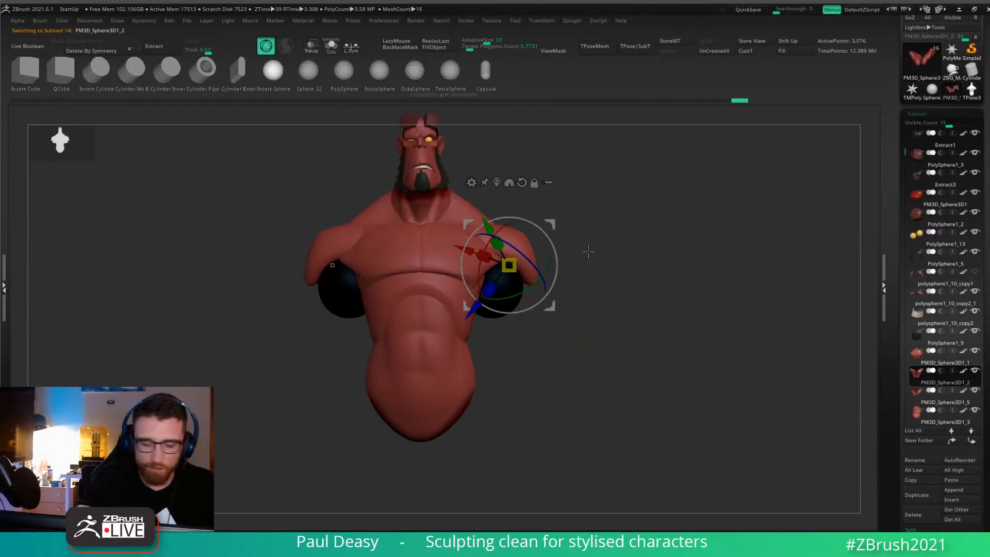
key("space")
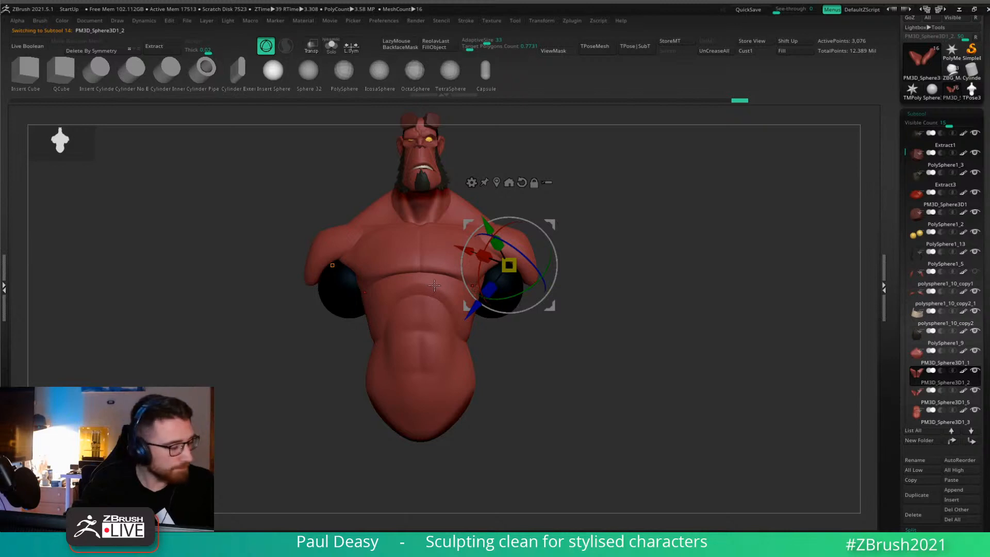
key("q")
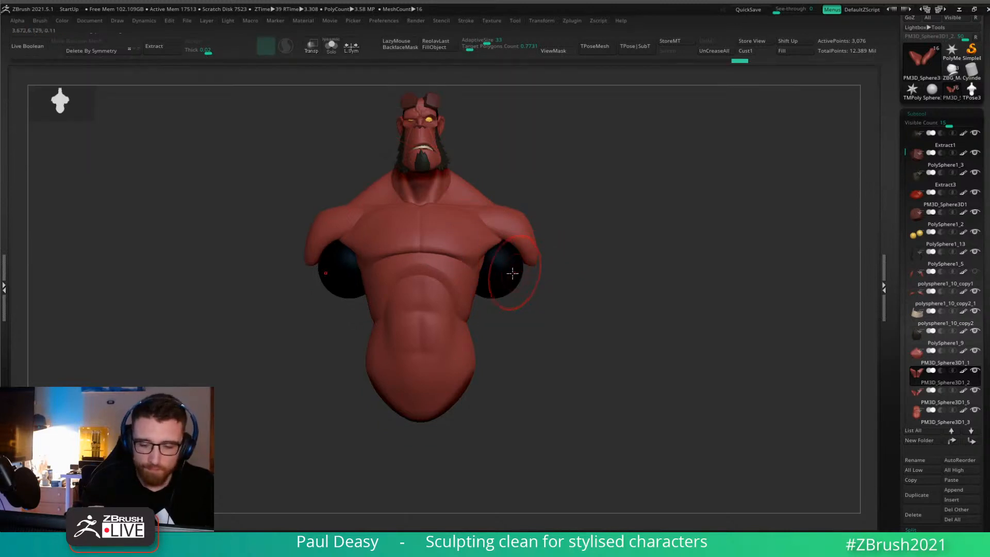
key("w")
left_click_drag(552, 206, 591, 220)
key("q")
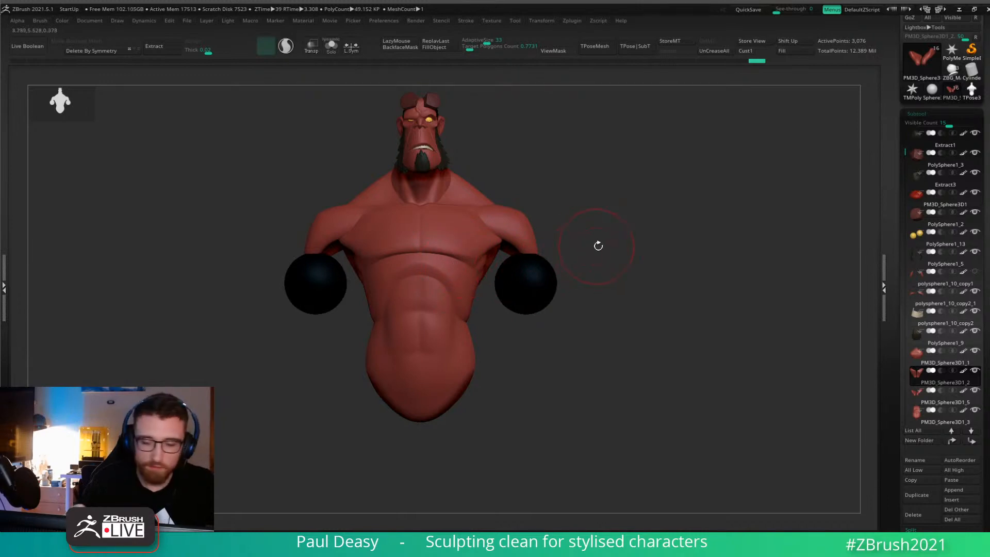
Give the spheres the body's red colour, then scale and move them up under the shoulders.
key("l")
key("space")
key("w")
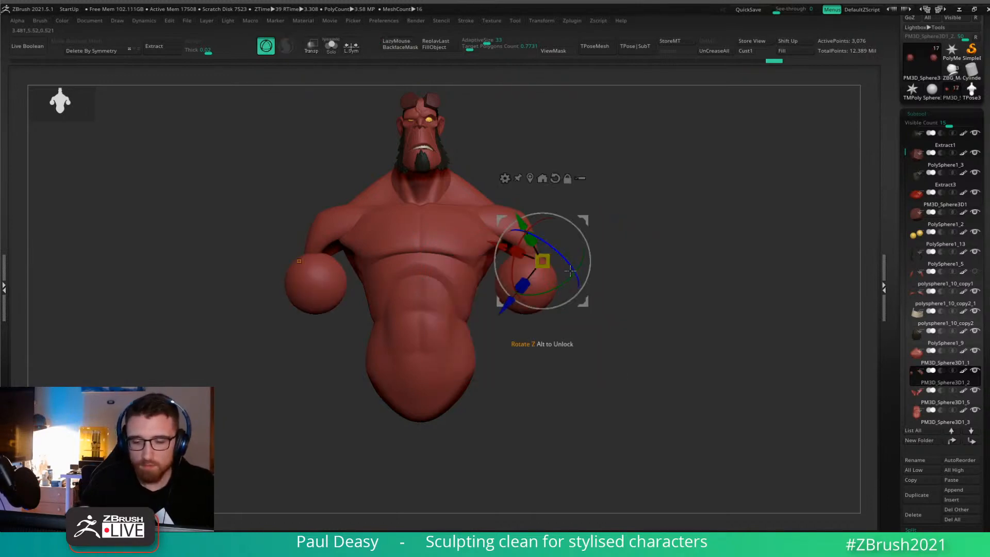
left_click_drag(583, 219, 576, 206)
left_click_drag(537, 243, 539, 238)
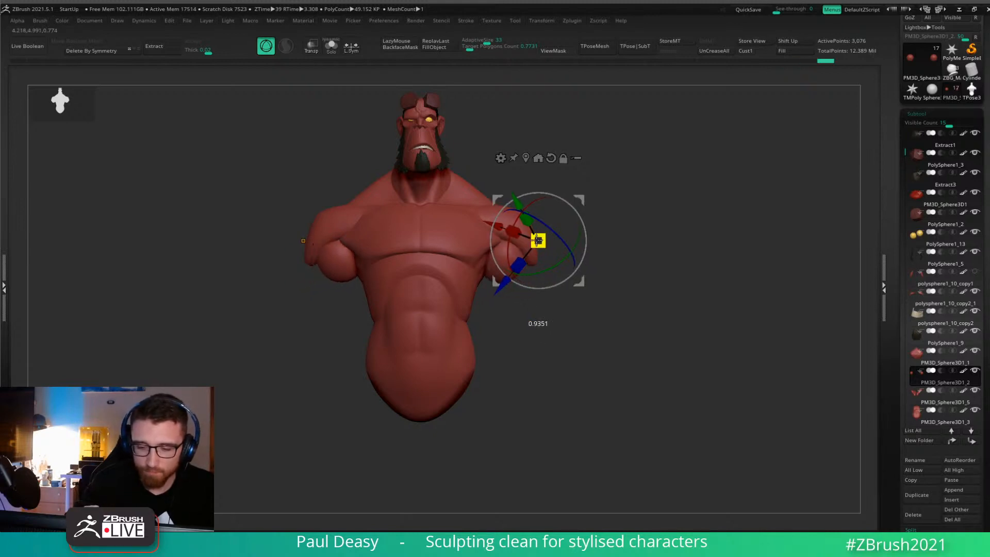
left_click_drag(580, 199, 591, 208)
Adjust the spheres' shape and placement under the shoulders from the side with a resized Move brush.
key("q")
key("space")
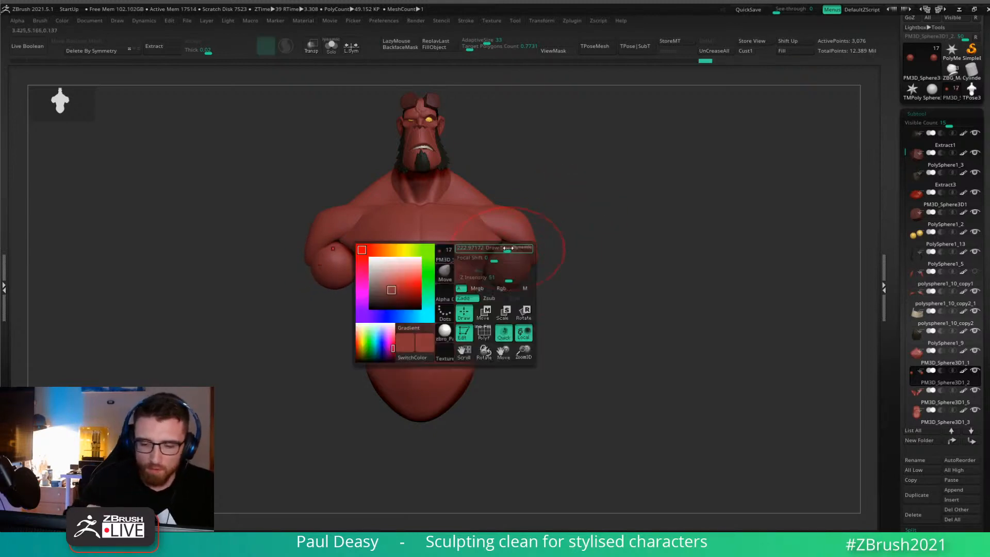
left_click_drag(594, 259, 525, 253)
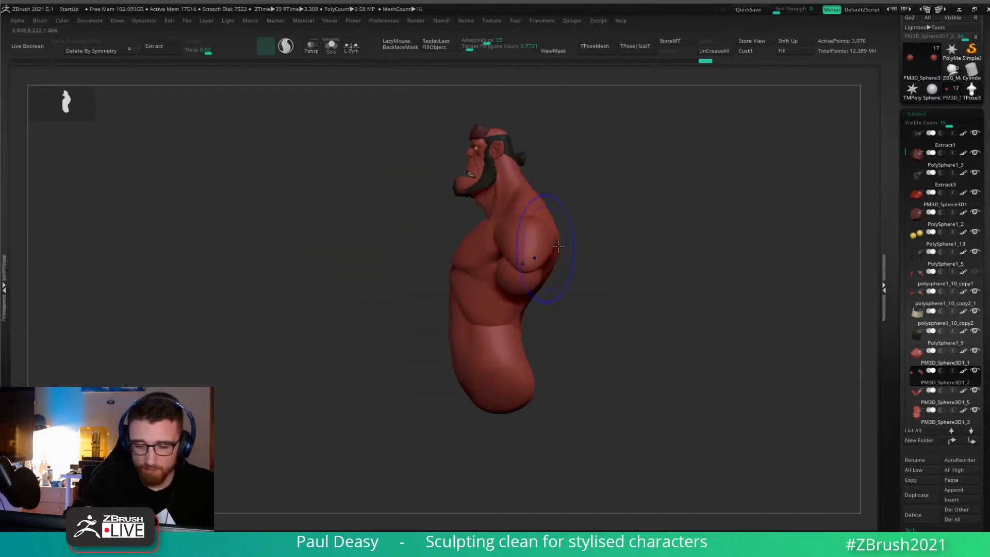
key("w")
key("q")
left_click_drag(634, 277, 670, 259)
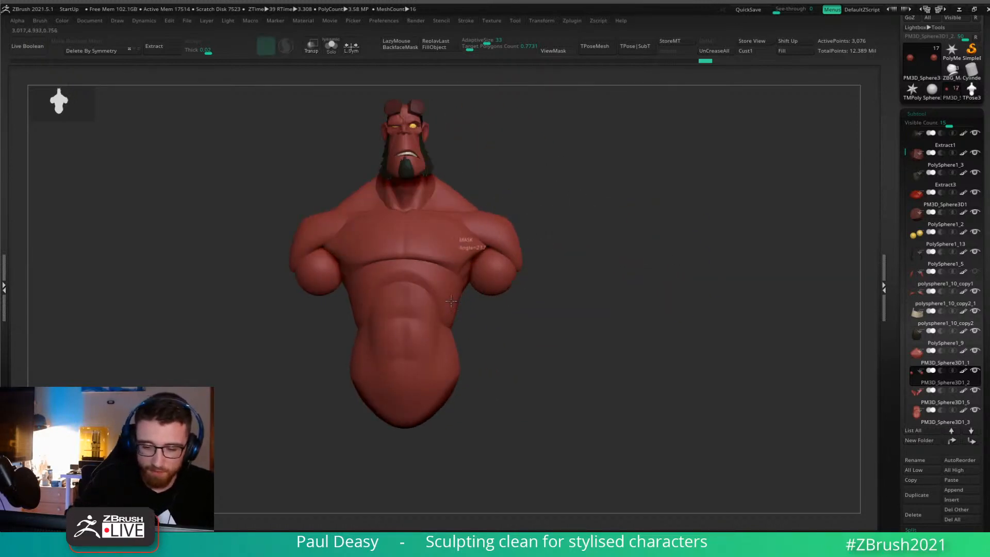
Mask part of the spheres and stretch the rest downward into long, rounded upper arms.
key("w")
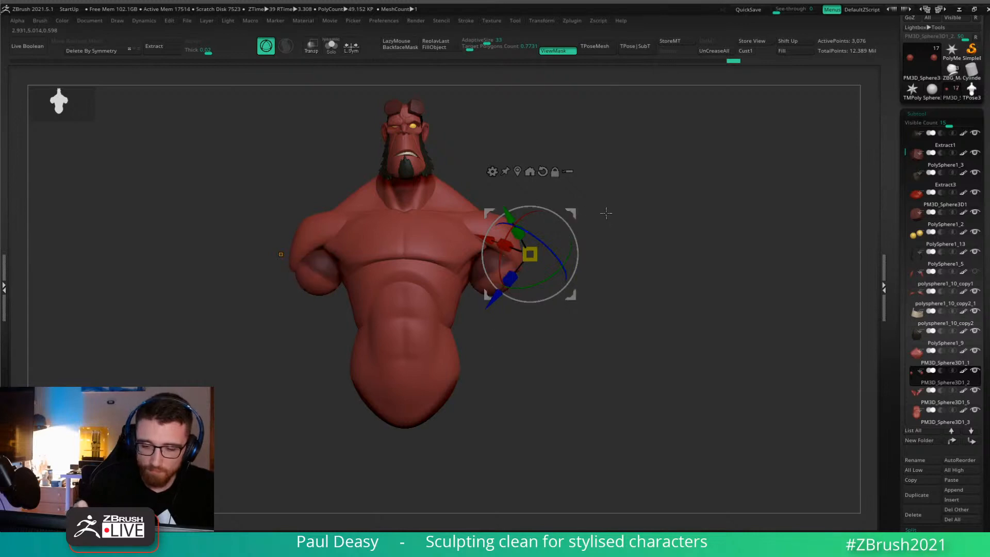
mouse_move(570, 212)
left_mouse_down()
mouse_move(604, 274)
mouse_move(593, 253)
mouse_move(508, 258)
left_mouse_up()
key("q")
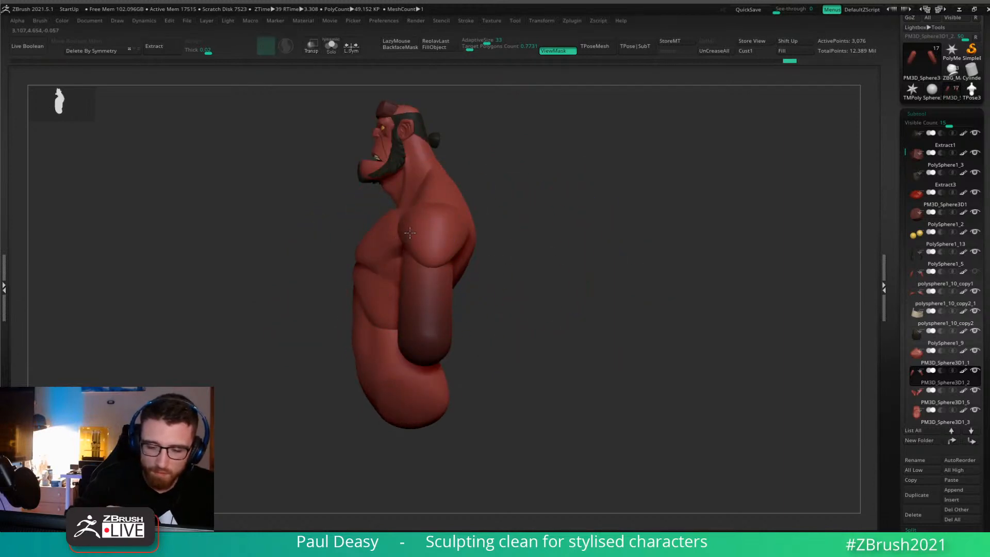
Adjust the scale and placement of the stretched upper arms, checking them from the side and the front.
key("w")
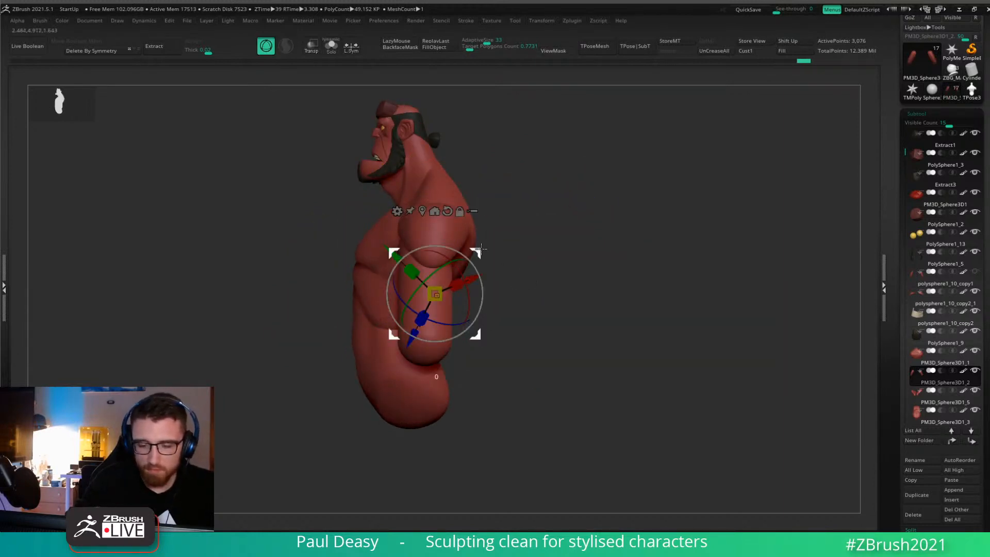
key("q")
mouse_move(530, 269)
left_mouse_down()
mouse_move(590, 266)
mouse_move(598, 240)
left_mouse_up()
key("w")
key("q")
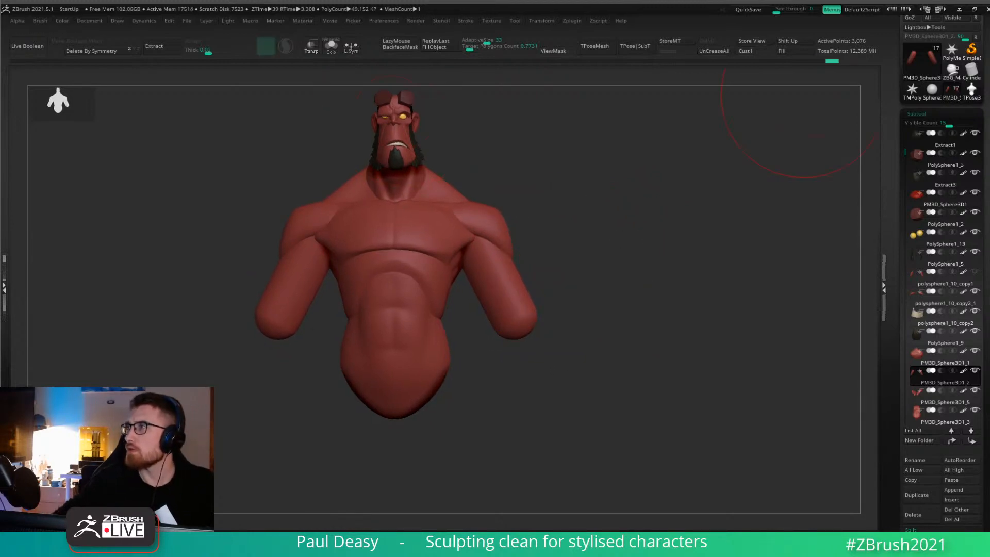
Refine the side profile of the upper arms just below the shoulder with a resized Move brush.
left_click_drag(585, 250, 526, 267)
key("space")
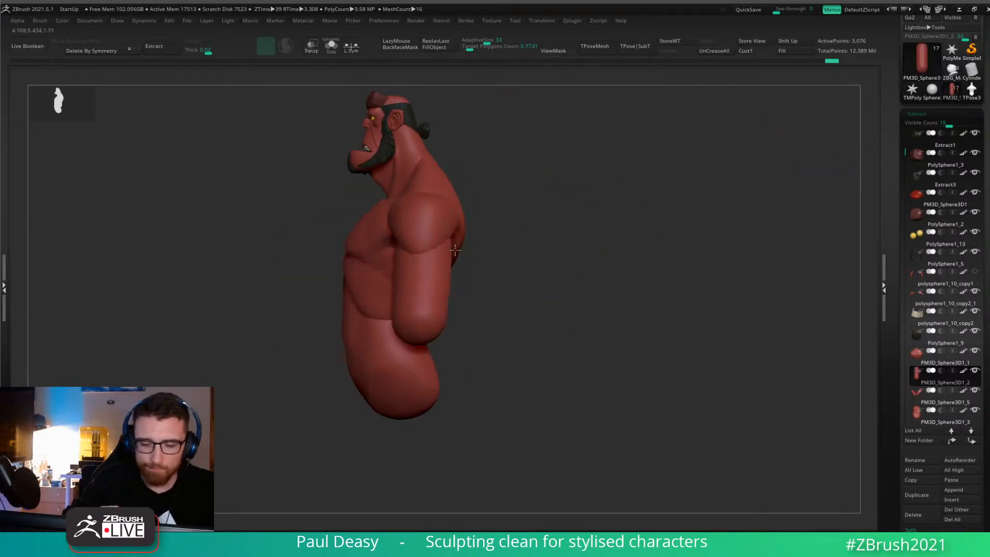
key("space")
left_click(406, 251)
left_click_drag(406, 242, 402, 241)
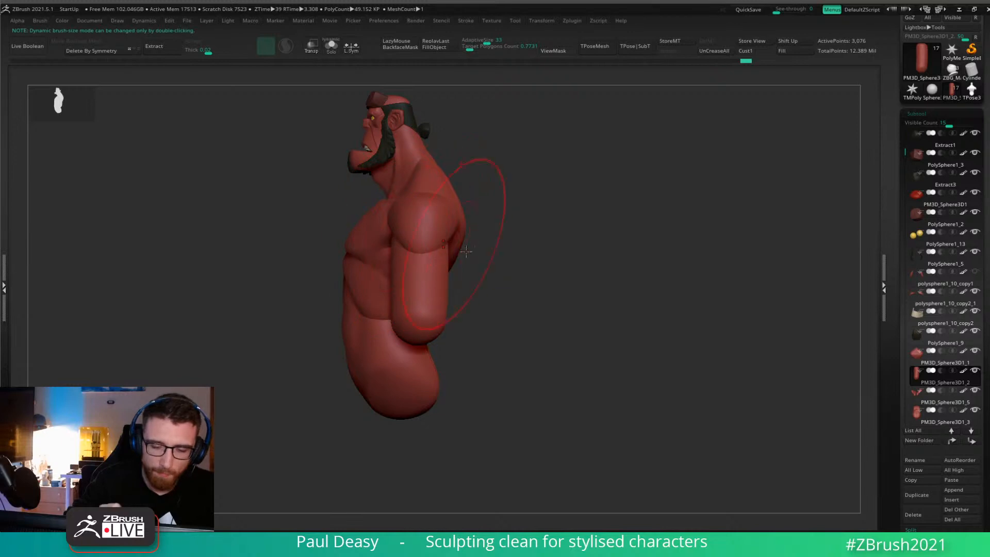
Reshape the back of the upper arms from the shoulder joint down to the lower ends.
right_click_drag(498, 246, 460, 249)
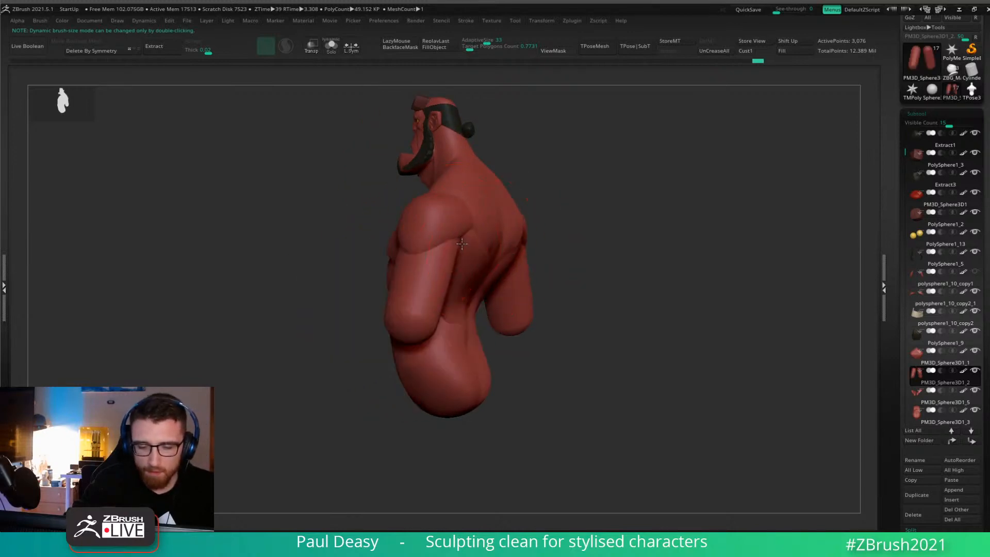
left_click_drag(460, 243, 456, 242)
right_click_drag(485, 245, 459, 249)
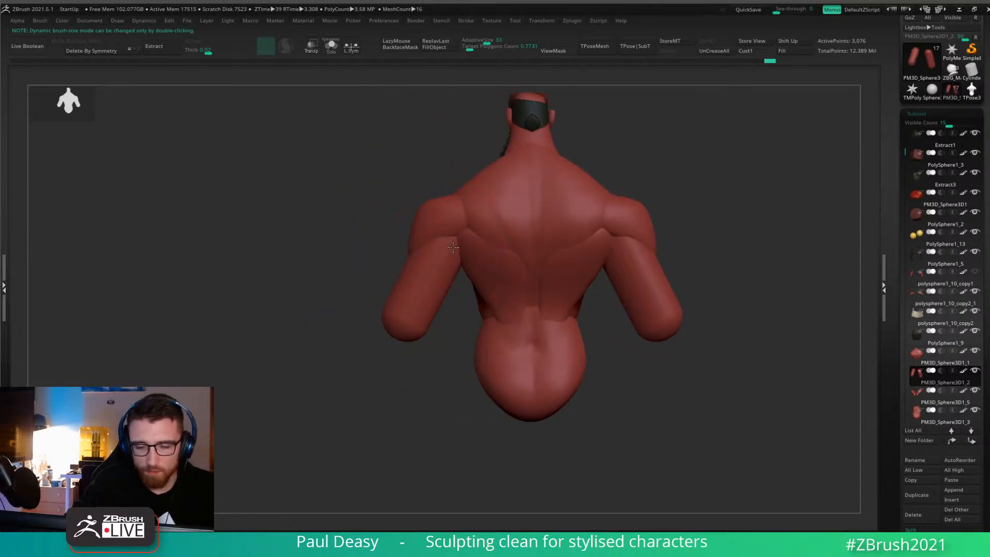
left_click_drag(423, 317, 435, 280)
Tuck the tops of the upper arms under the shoulders from a three-quarter front view.
right_click_drag(384, 397, 508, 384)
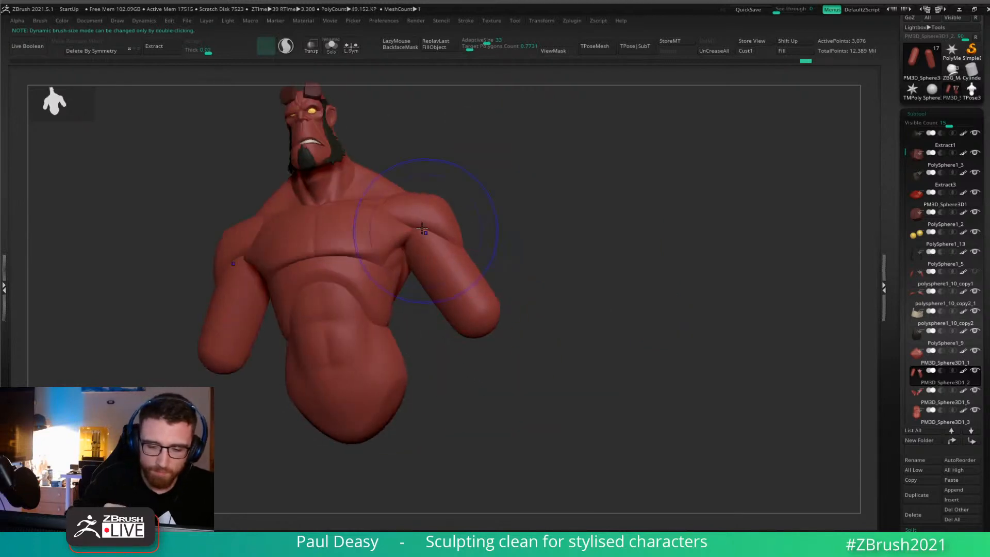
left_click_drag(428, 234, 414, 235)
right_click_drag(412, 234, 512, 272)
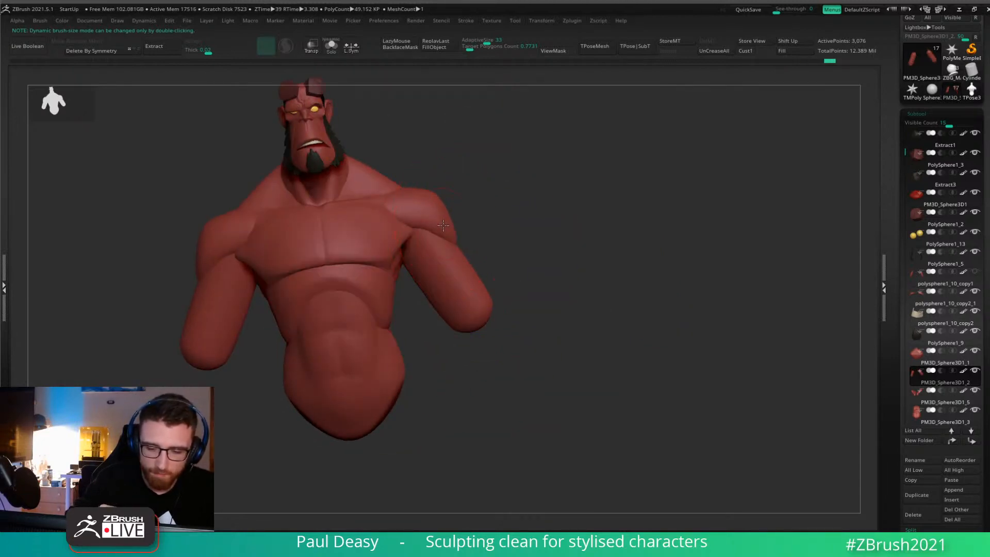
key("space")
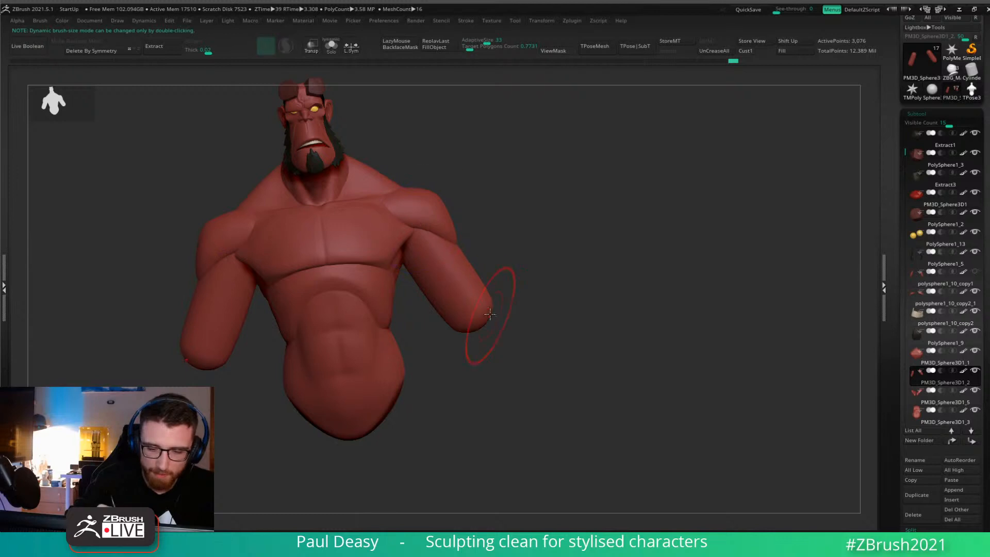
Reshape the front of the upper arms and smooth them where they meet the shoulders.
mouse_move(495, 243)
right_mouse_down()
mouse_move(530, 223)
mouse_move(450, 224)
right_mouse_up()
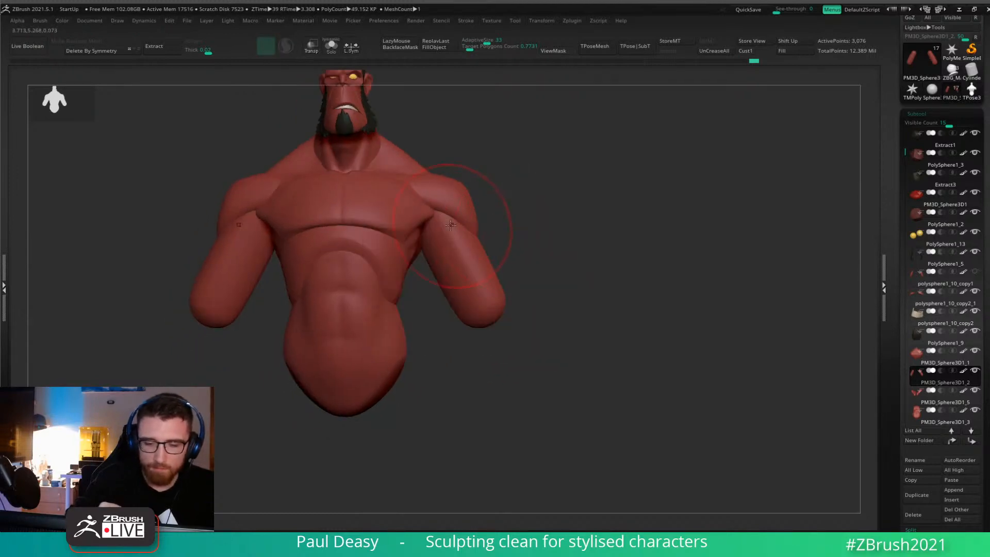
mouse_move(450, 224)
left_mouse_down()
mouse_move(456, 260)
mouse_move(472, 273)
left_mouse_up()
right_click_drag(500, 257, 496, 260)
left_click_drag(465, 215, 470, 225, "shift")
right_click_drag(539, 269, 572, 259, "alt")
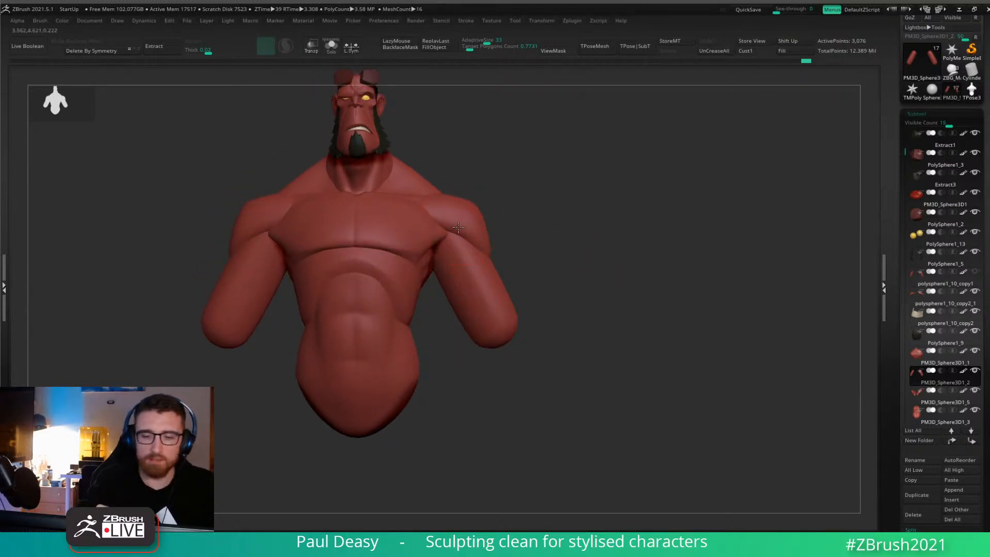
Resize the brush and refine the inner tops and the rounded lower ends of the upper arms.
key("space")
left_click_drag(459, 233, 463, 261)
left_click_drag(514, 317, 484, 339)
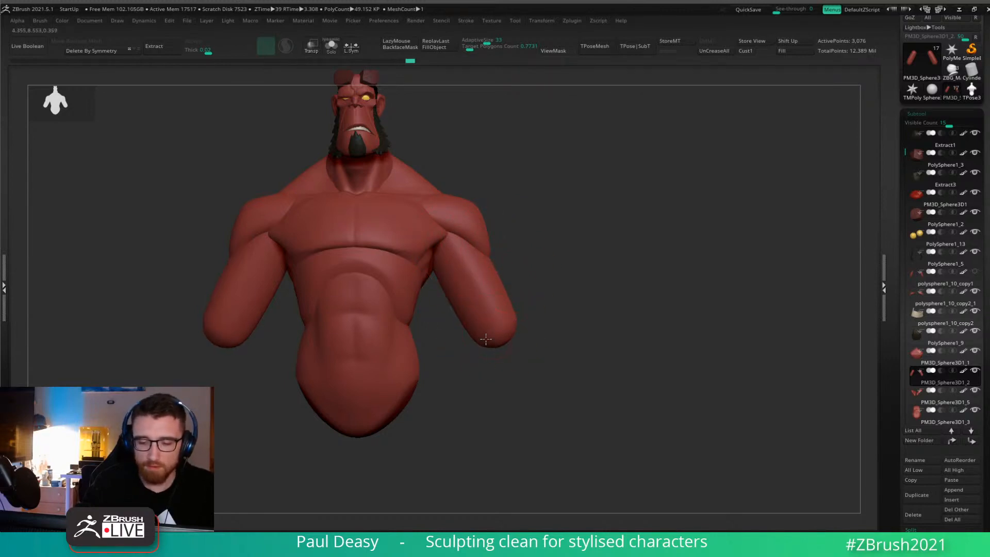
Mask the outer sides of both upper arms from the front view and soften the mask's edge.
left_click_drag(544, 289, 562, 265)
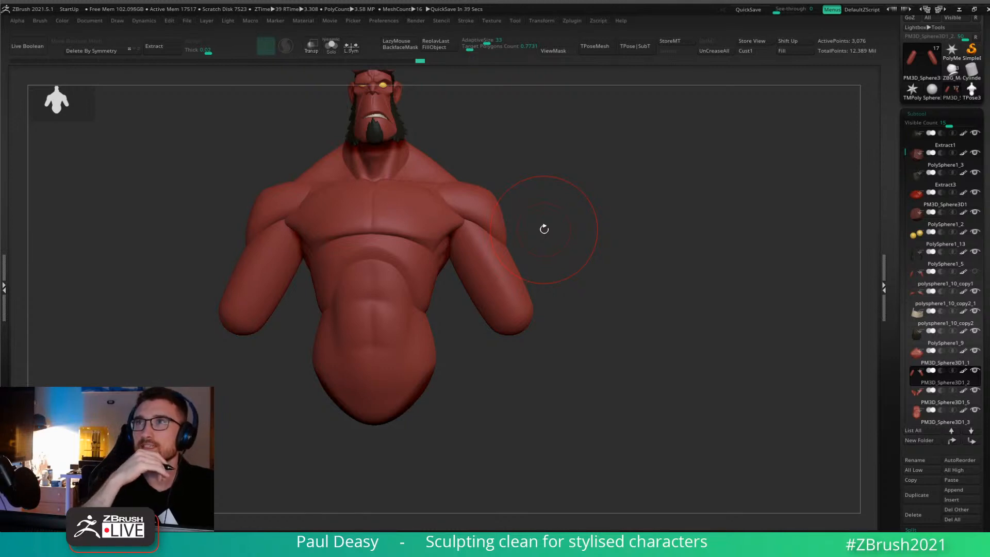
left_click_drag(591, 245, 587, 239)
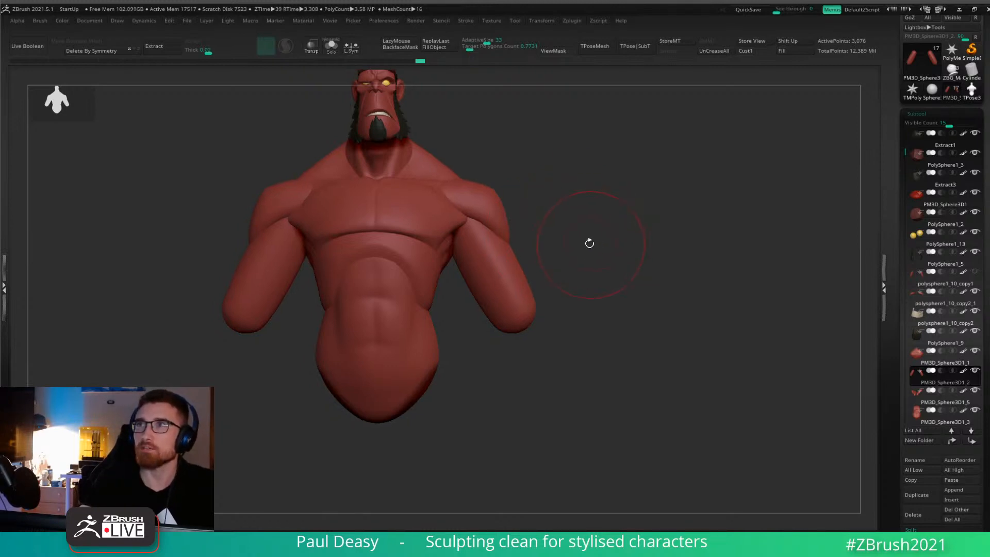
left_click_drag(603, 283, 611, 285, "shift")
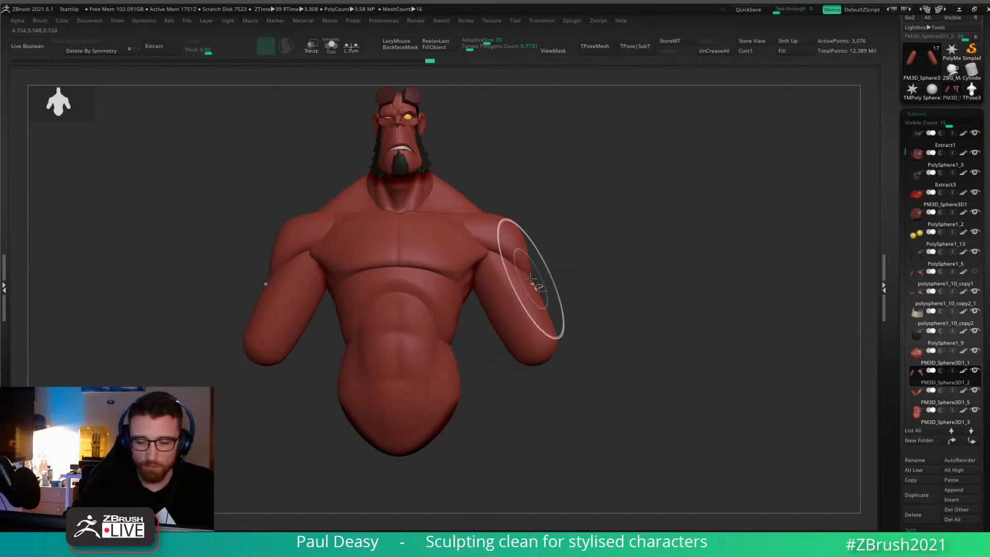
mouse_move(466, 235)
left_mouse_down("ctrl")
mouse_move(631, 289)
mouse_move(579, 215)
left_mouse_up("ctrl")
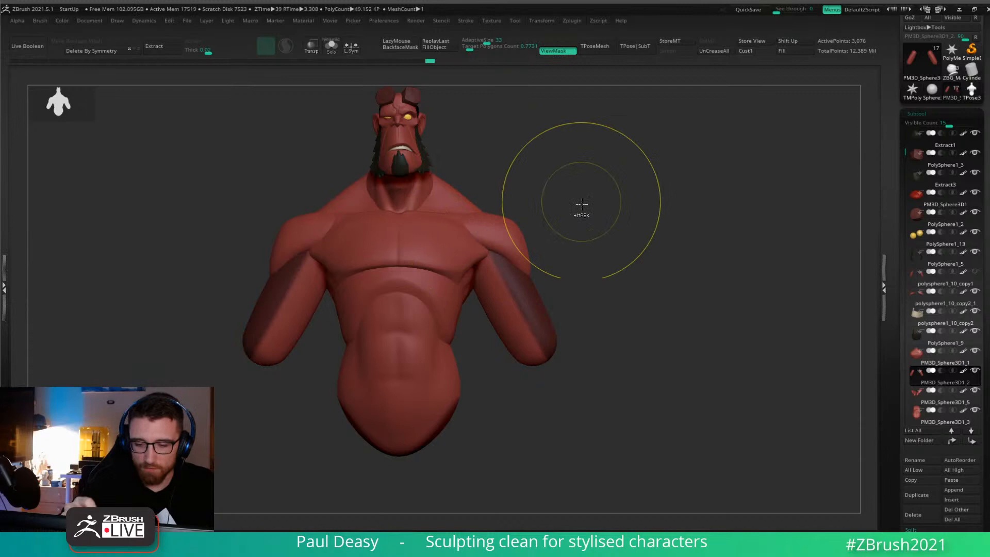
left_click(568, 285, "ctrl")
left_click(526, 312, "ctrl")
left_click(569, 284, "ctrl")
left_click(526, 306, "ctrl")
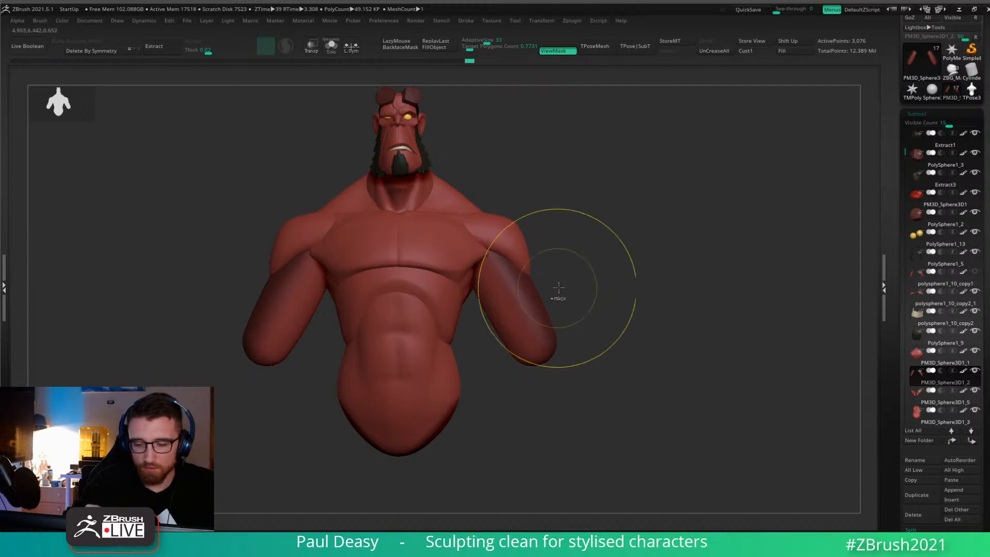
left_click(558, 287, "ctrl")
left_click(481, 287, "ctrl")
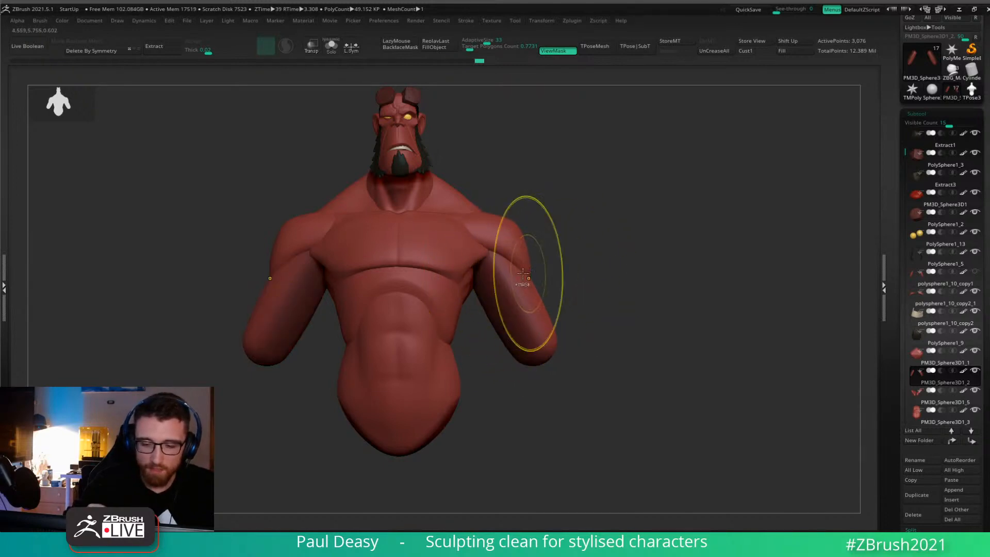
left_click(548, 261, "ctrl")
Reshape the unmasked inner sides and lower ends of the upper arms, and clear the mask.
left_click_drag(491, 281, 478, 286)
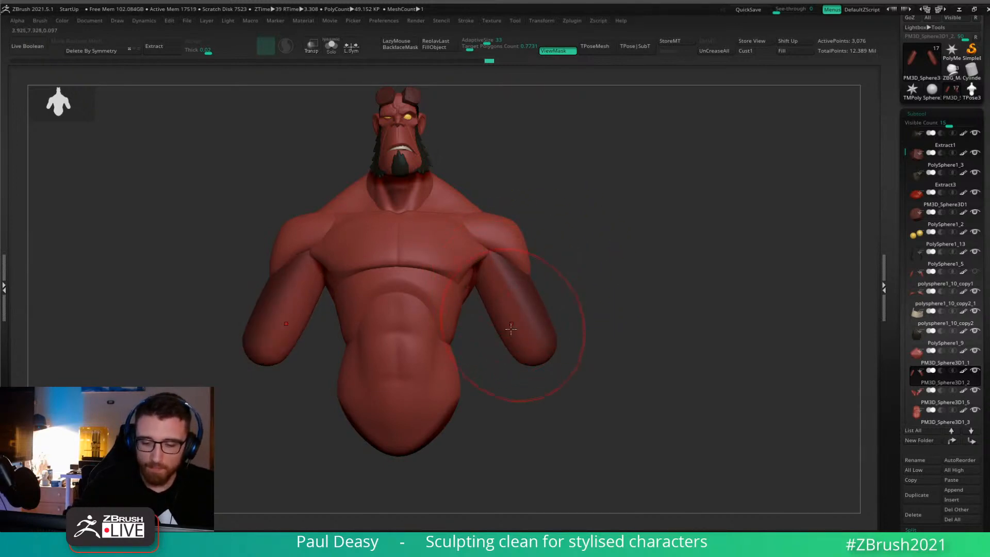
left_click_drag(511, 328, 534, 356)
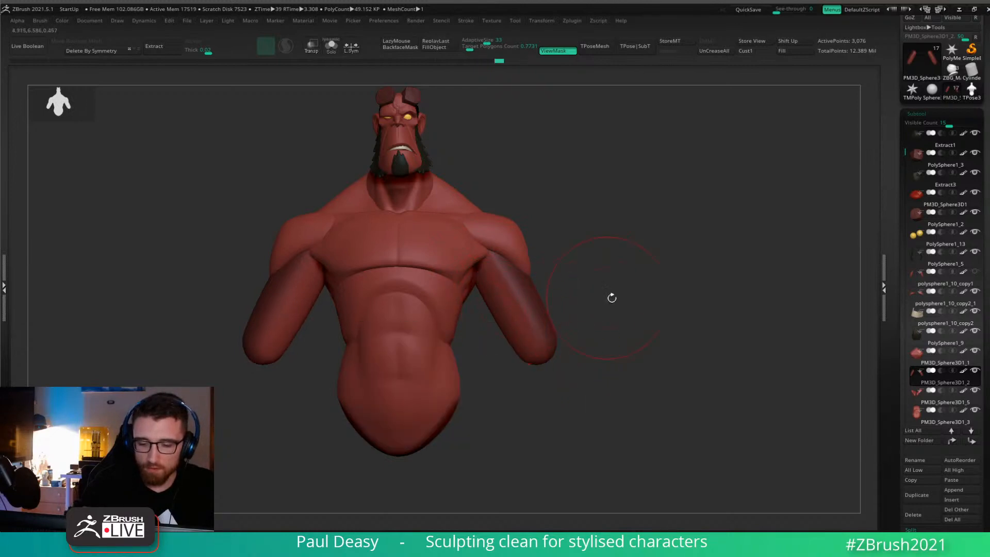
left_click_drag(611, 298, 508, 265)
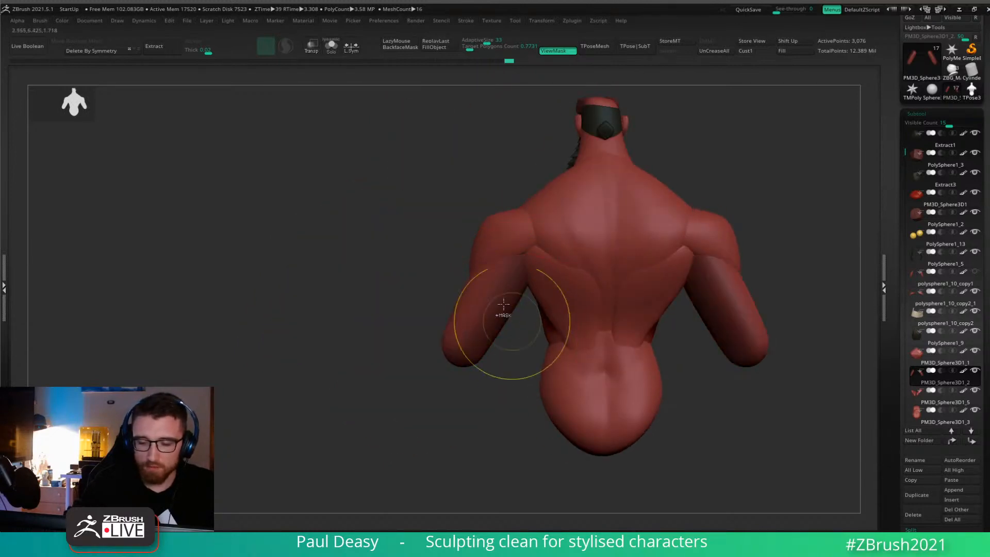
mouse_move(509, 373)
left_mouse_down("ctrl")
mouse_move(497, 398)
mouse_move(501, 369)
left_mouse_up("ctrl")
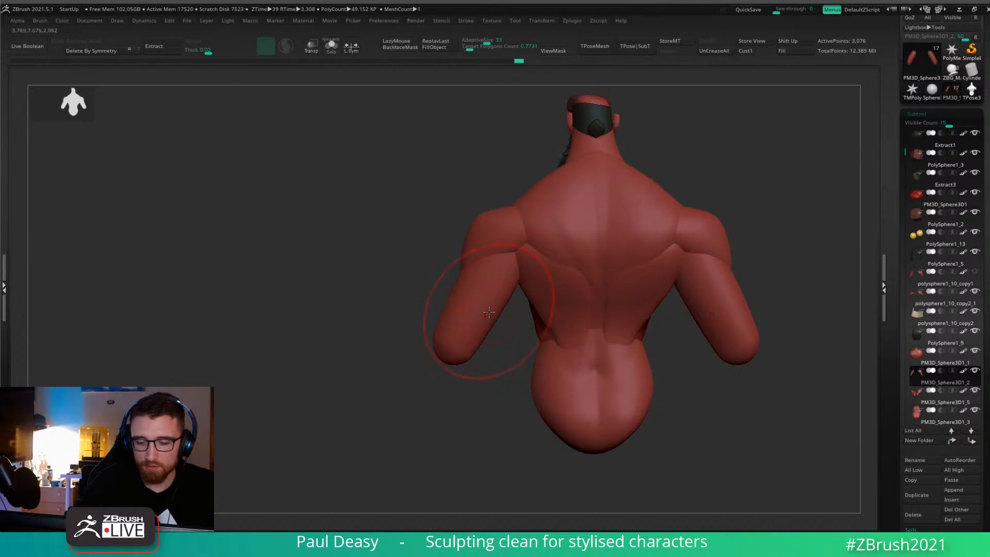
Refine the upper arm silhouette from the back, side and front, resizing the brush to adjust the tops near the armpits.
left_click_drag(489, 312, 513, 300)
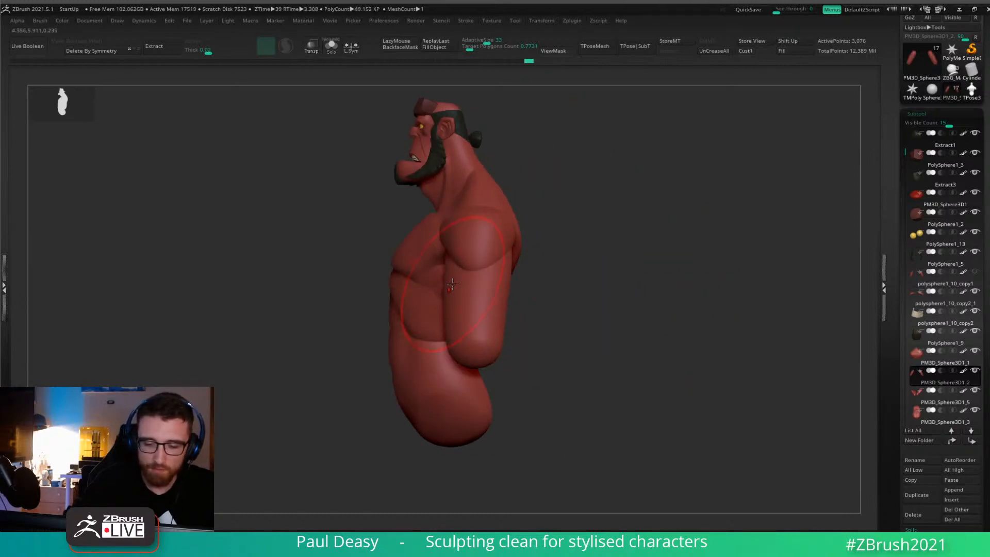
left_click_drag(524, 227, 539, 222, "shift")
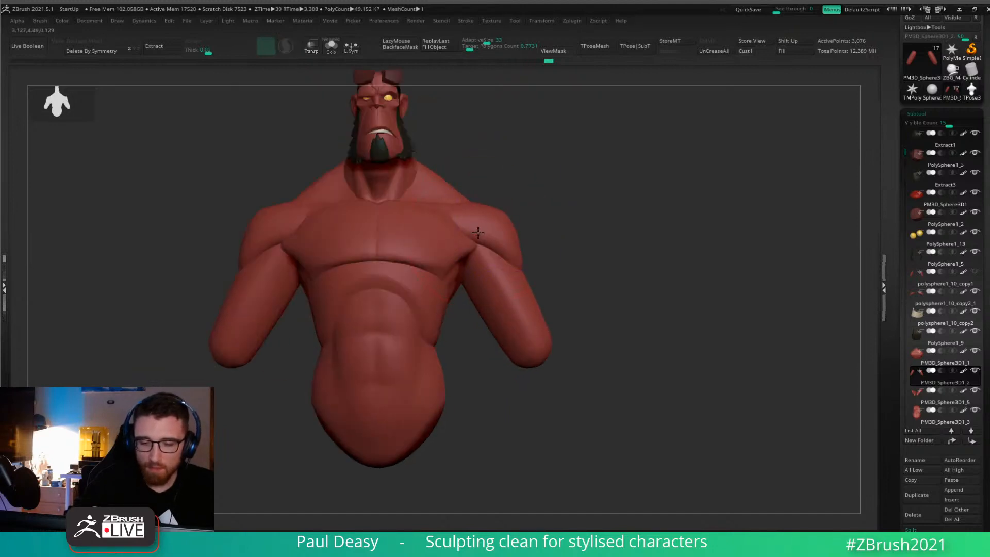
key("space")
left_click_drag(595, 277, 598, 270, "alt")
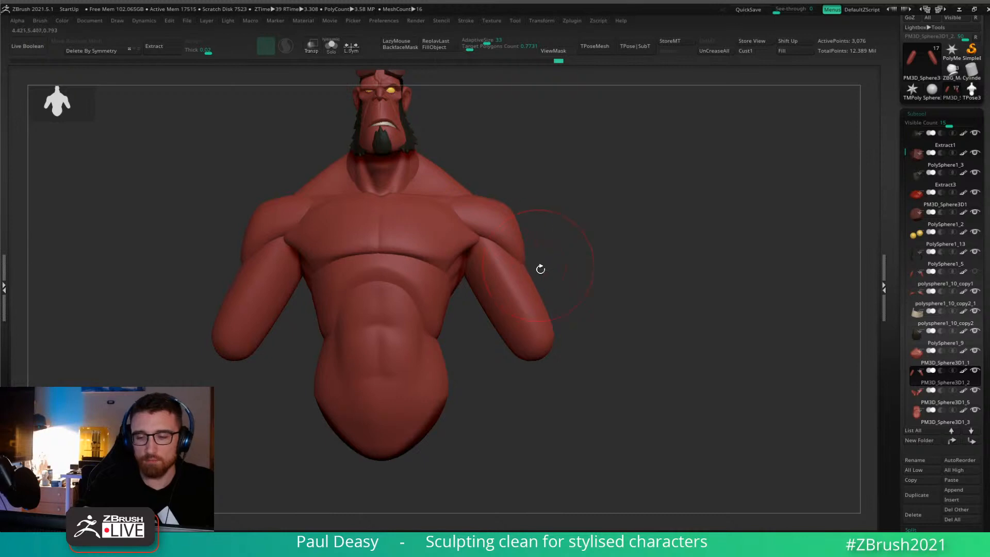
key("space")
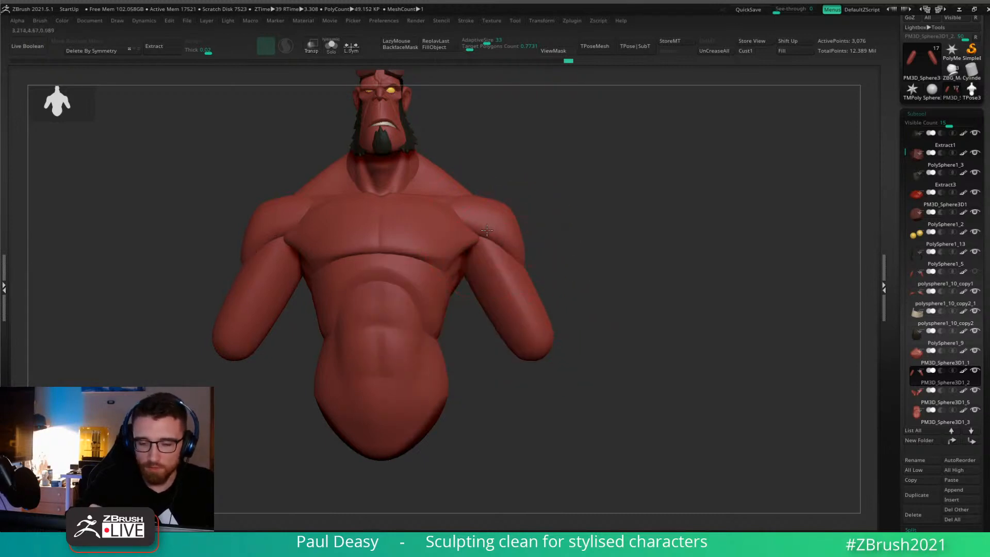
right_click_drag(471, 254, 472, 221)
Select the chest and shoulder subtool and use a resized Move brush to extend the outer chest toward the shoulders.
left_click(511, 222, "alt")
key("b")
key("m")
key("v")
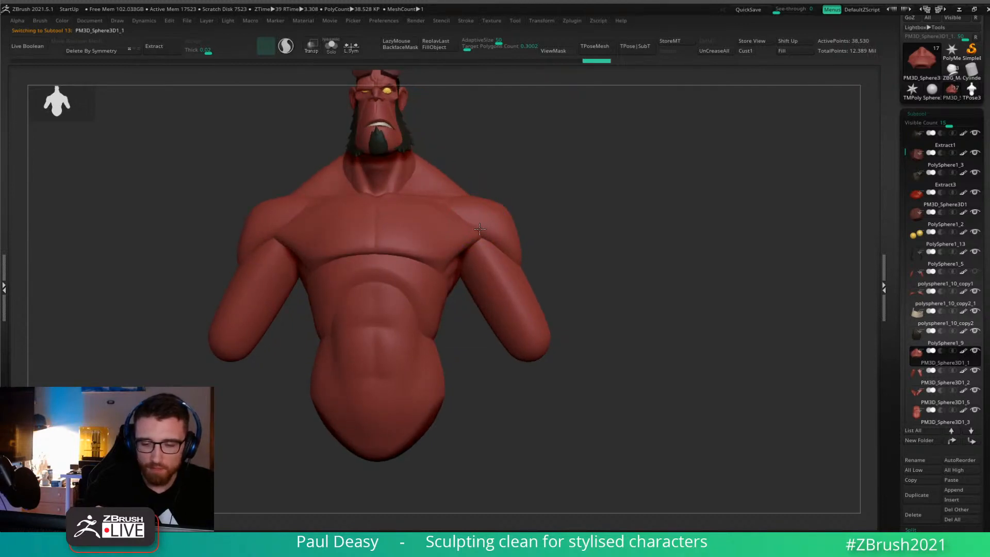
key("space")
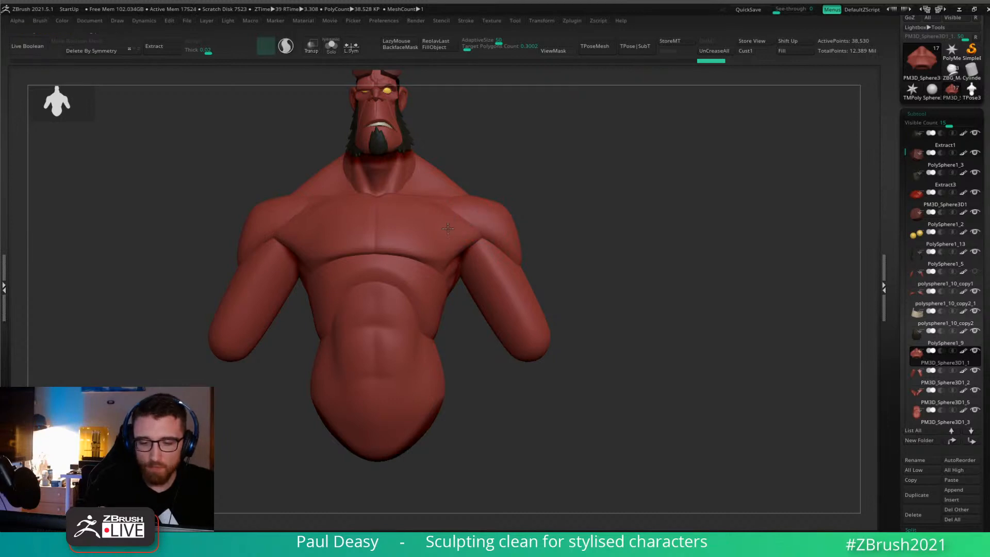
key("space")
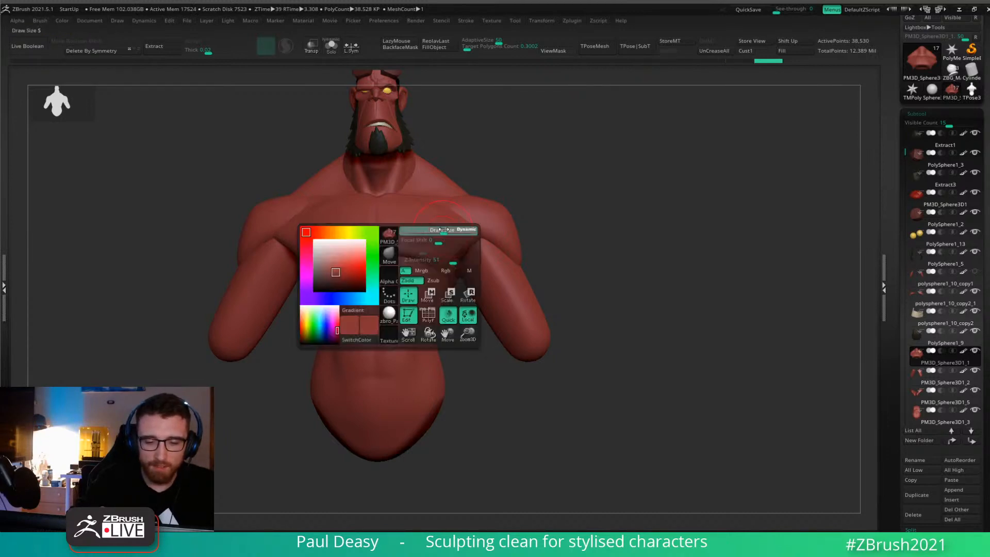
left_click_drag(567, 231, 588, 245)
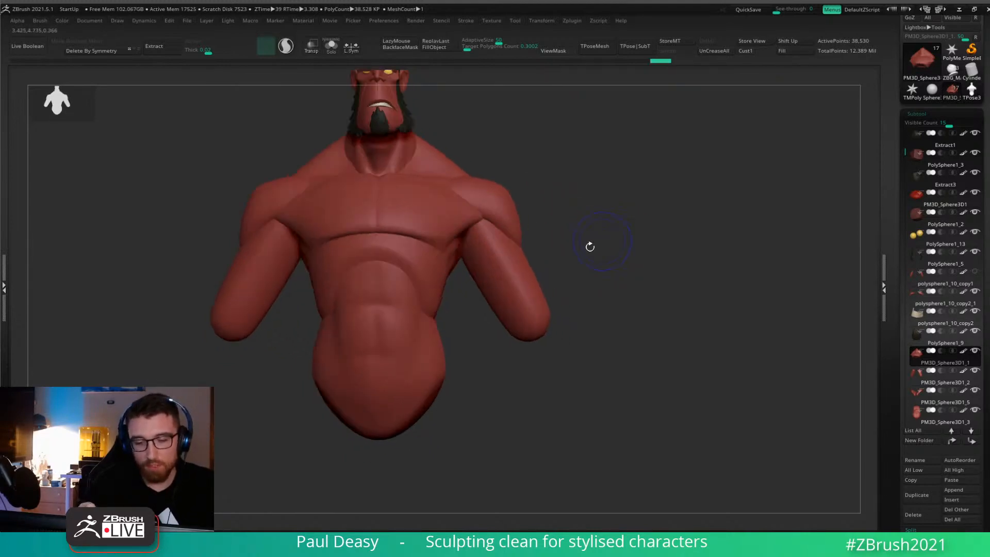
Select the upper arms subtool and adjust the outer contour and lower ends of the arms.
left_click(501, 273, "alt")
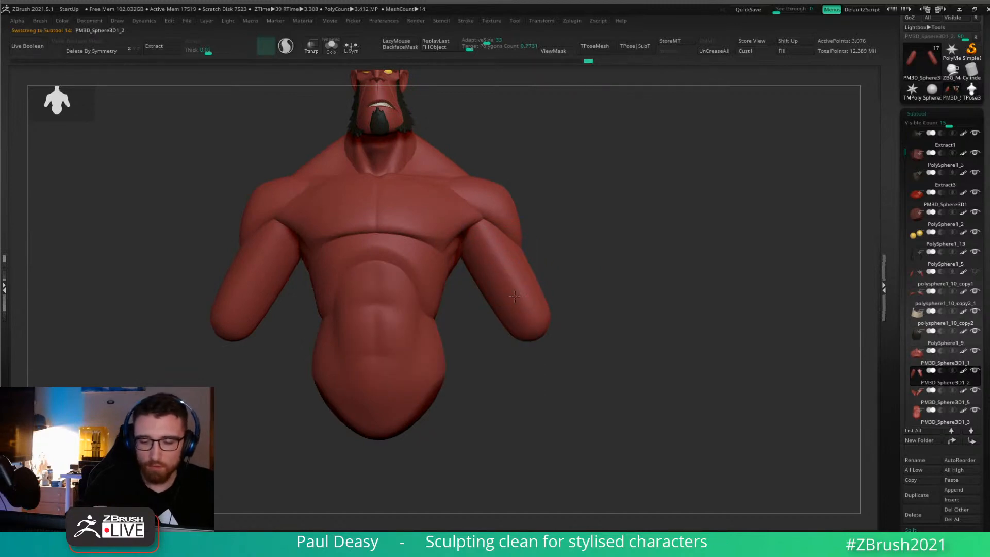
left_click_drag(592, 282, 549, 246)
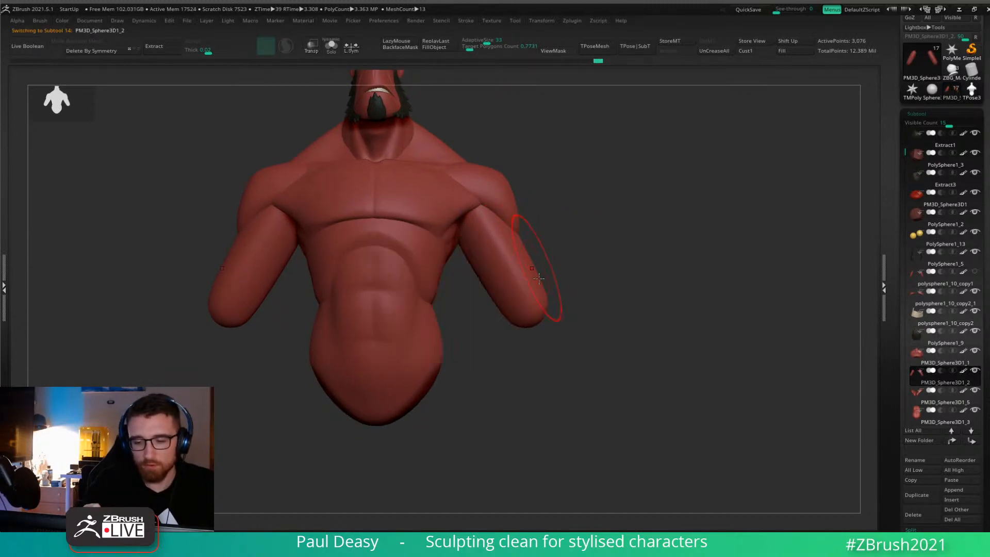
left_click_drag(513, 321, 567, 281)
Duplicate the upper arms with the gizmo, offset the copies down and outward as forearms, and split them into a separate subtool.
key("f")
key("w")
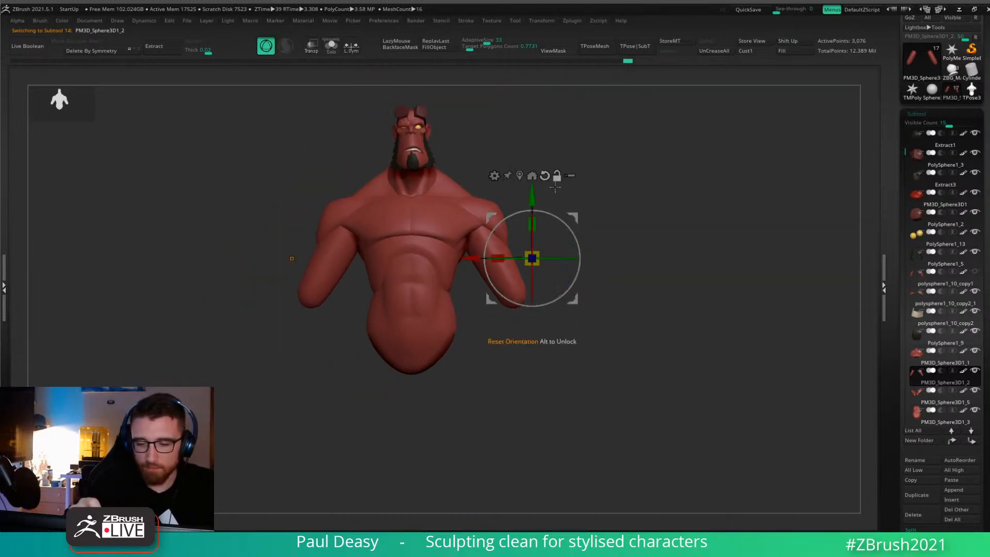
left_click_drag(574, 215, 611, 276)
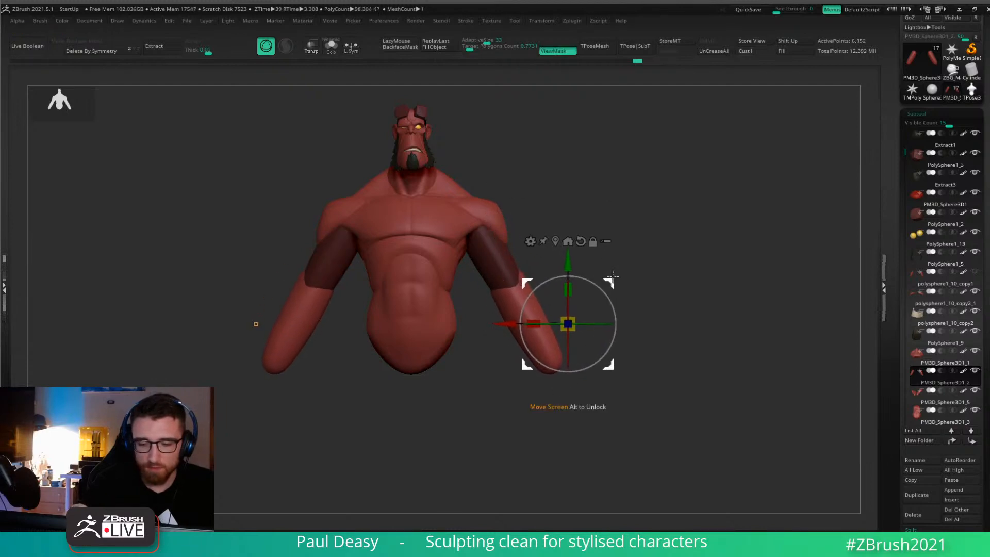
key("ctrl+shift+s")
key("q")
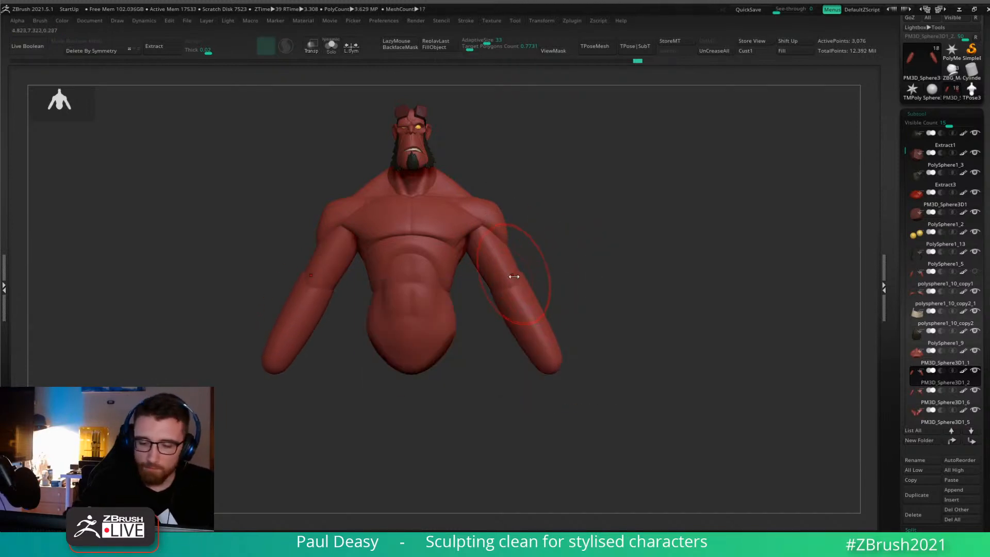
Enlarge the brush and reshape the tops of the forearms where they overlap the upper arms.
left_click_drag(514, 276, 521, 294)
key("]")
right_click_drag(557, 287, 531, 285, "shift")
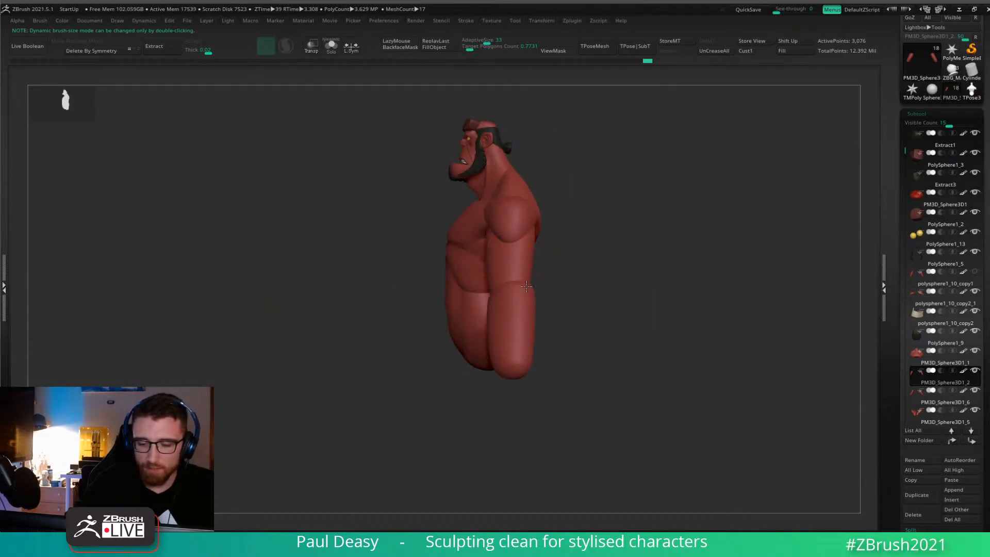
Move the gizmo pivot to the elbow and rotate the forearms slightly forward in the side view.
key("w")
right_click_drag(619, 269, 652, 270, "shift")
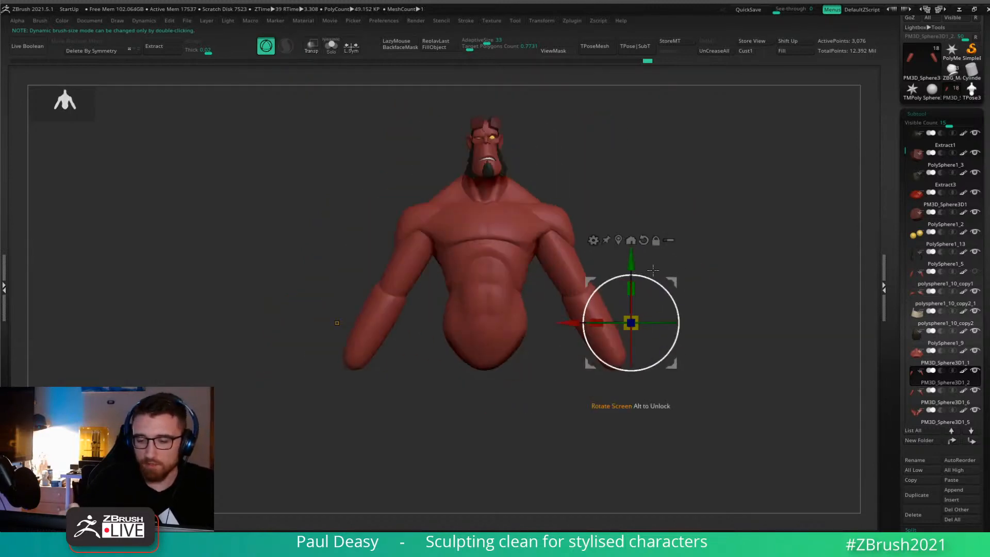
left_click_drag(671, 282, 625, 259, "alt")
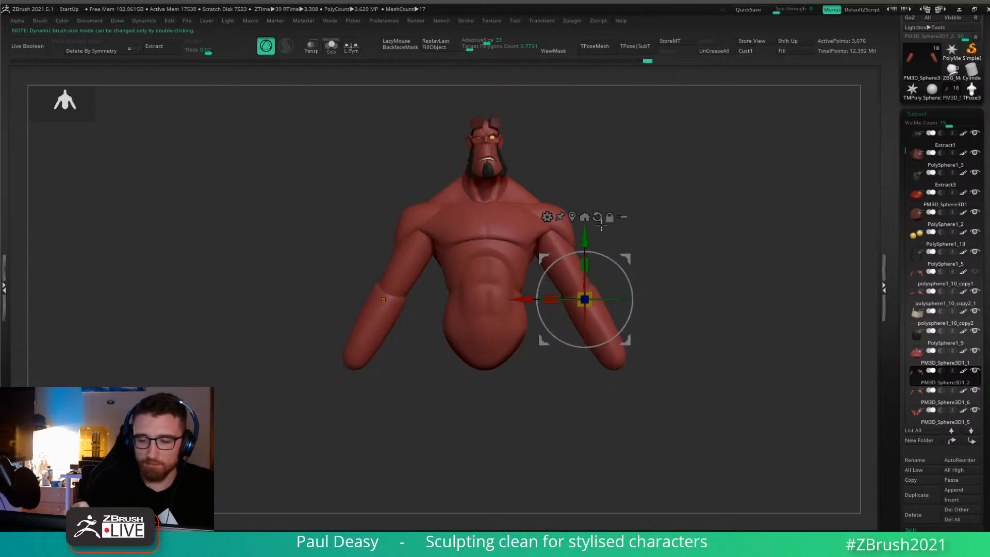
right_click_drag(691, 265, 557, 287)
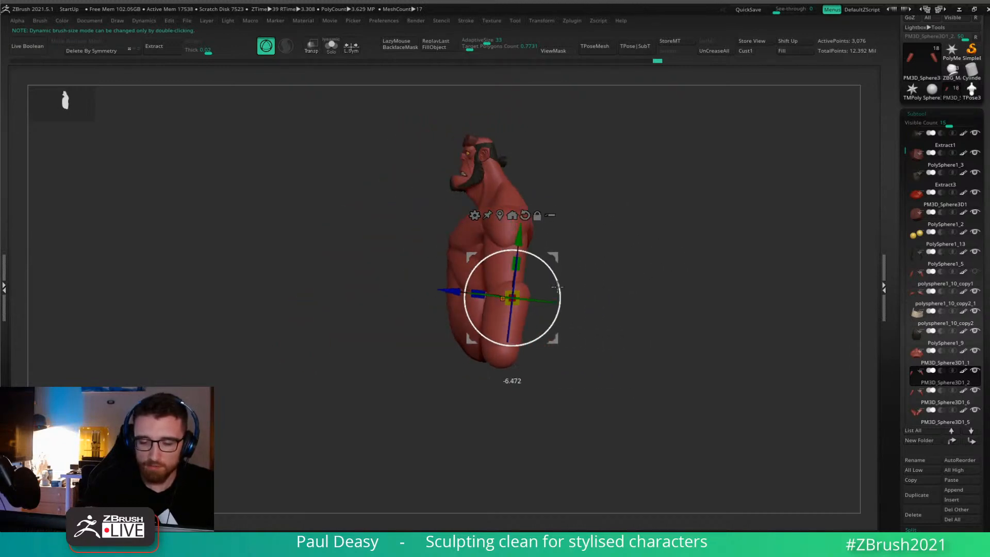
left_click_drag(557, 287, 557, 288)
left_click_drag(557, 250, 548, 253)
Shape the forearms from the side and front, bulging them below the elbows and tapering them toward the wrists.
right_click(505, 285)
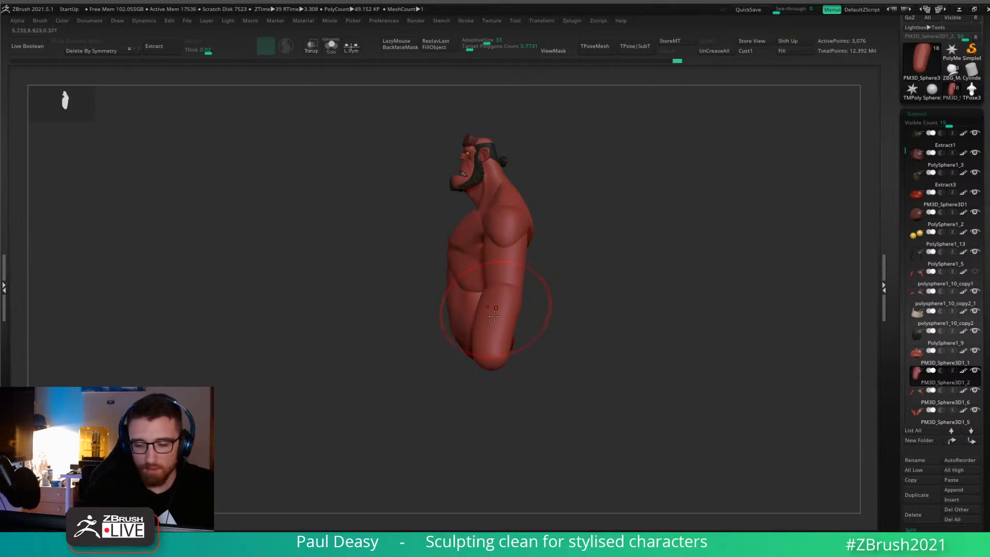
right_click(477, 333)
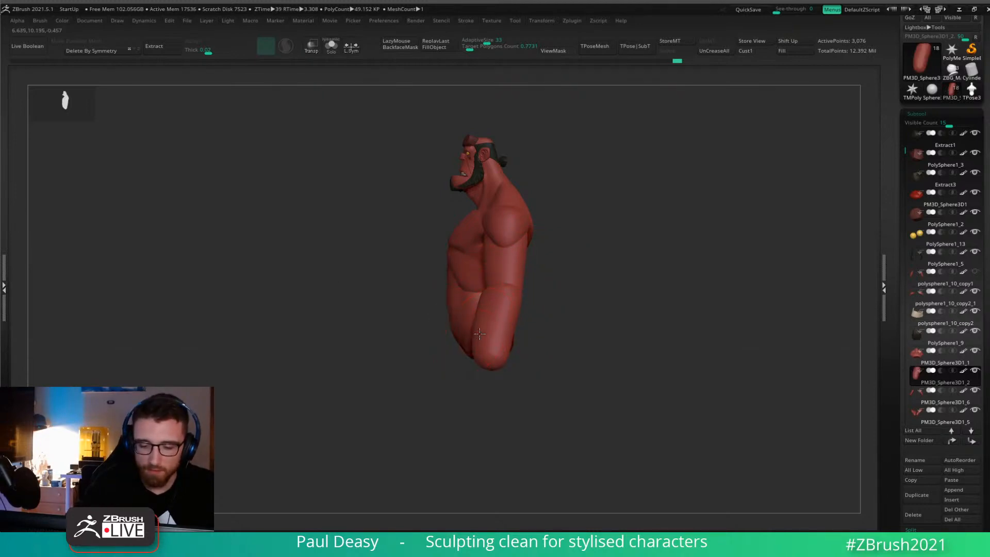
right_click_drag(503, 348, 527, 298)
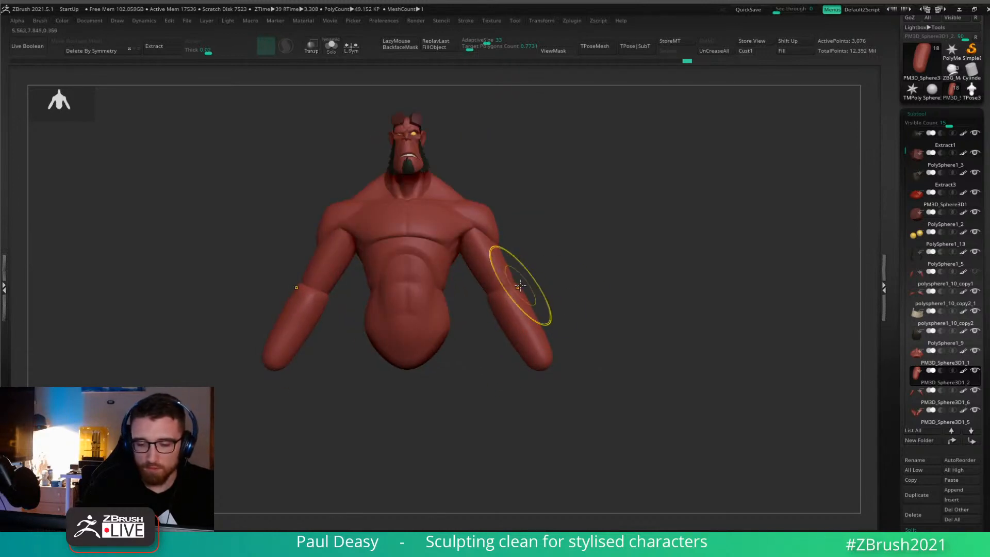
right_click(522, 286)
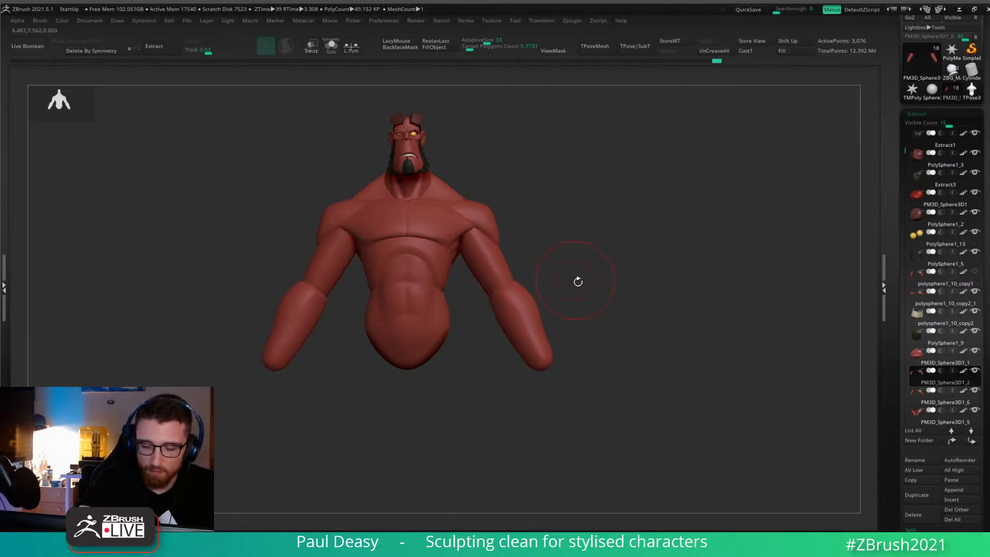
Resize the brush and refine the forearms' outline below the elbows from the side and rear views.
left_click_drag(552, 281, 479, 283)
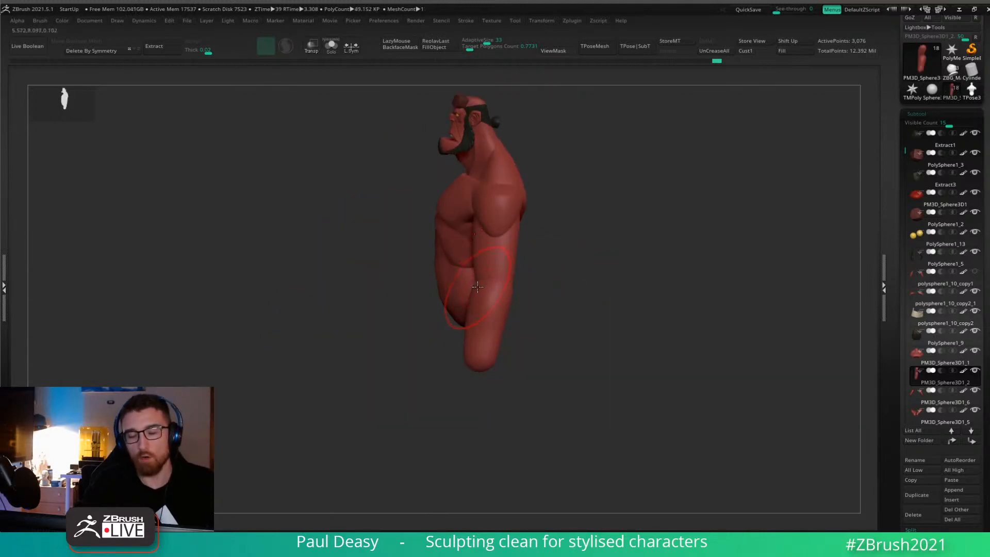
key("space")
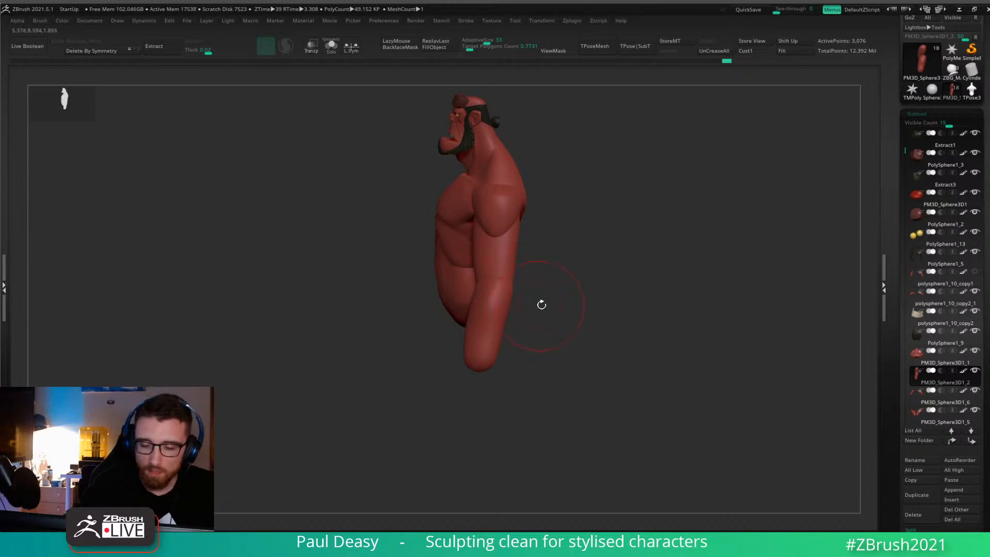
left_click_drag(541, 305, 465, 318)
key("space")
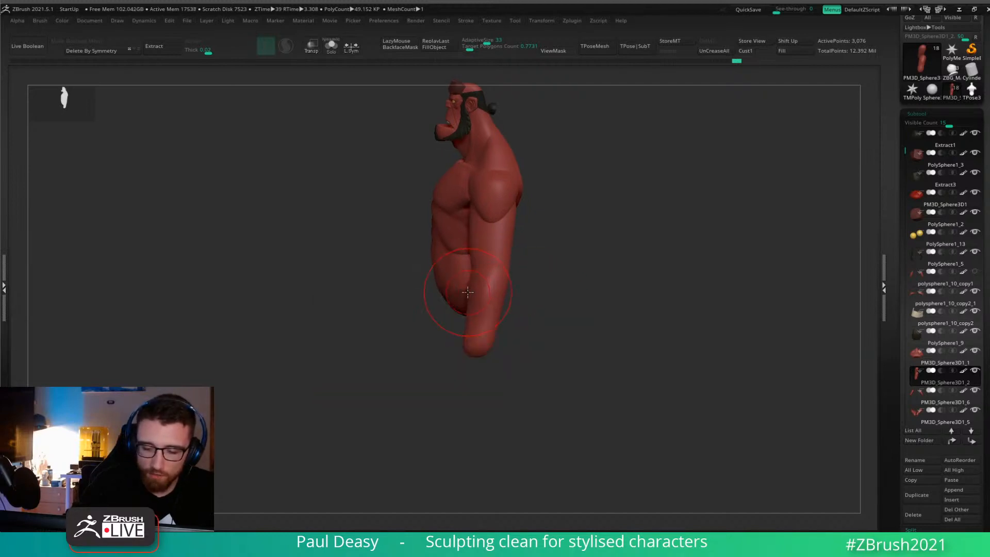
left_click_drag(515, 285, 513, 299)
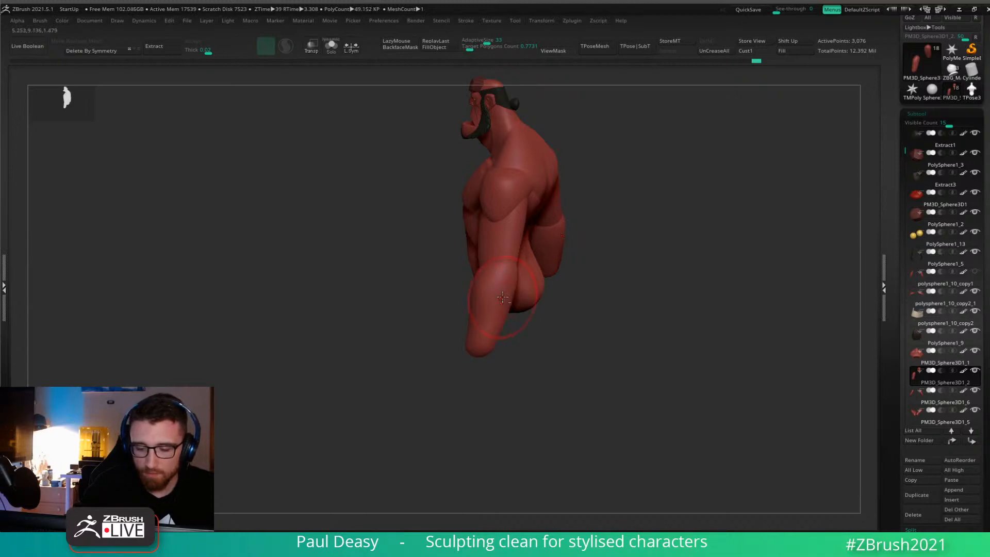
right_click_drag(489, 311, 525, 277)
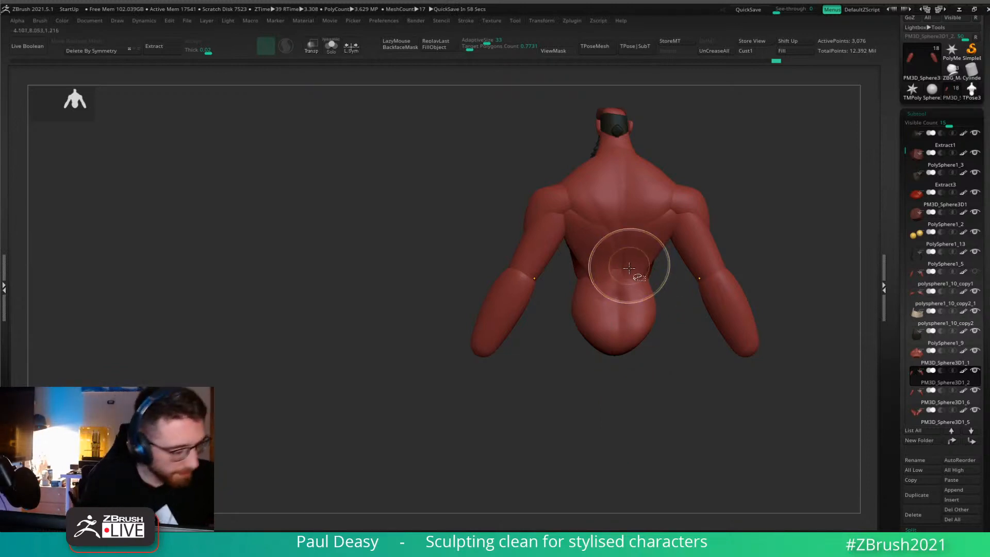
Remesh the forearms with ZRemesher into a lighter, cleaner mesh.
key("ctrl+r")
left_click_drag(532, 390, 508, 384, "alt")
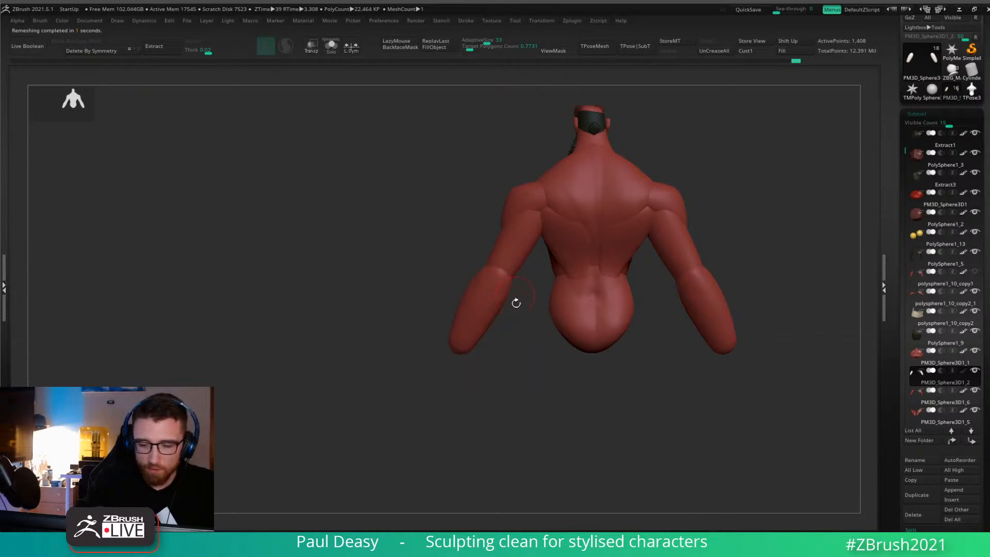
mouse_move(515, 302)
left_mouse_down("shift")
mouse_move(579, 304)
mouse_move(520, 317)
left_mouse_up("shift")
Adjust the brush size and reshape the forearms toward the wrists in the side view with the Move brush.
key("space")
key("space")
key("space")
key("space")
left_click(462, 306)
key("space")
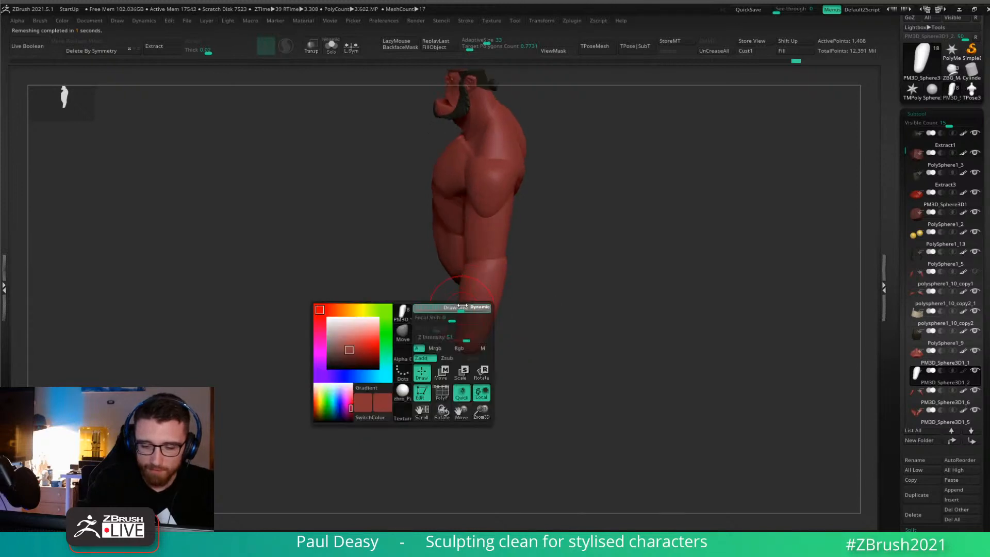
key("space")
key("space")
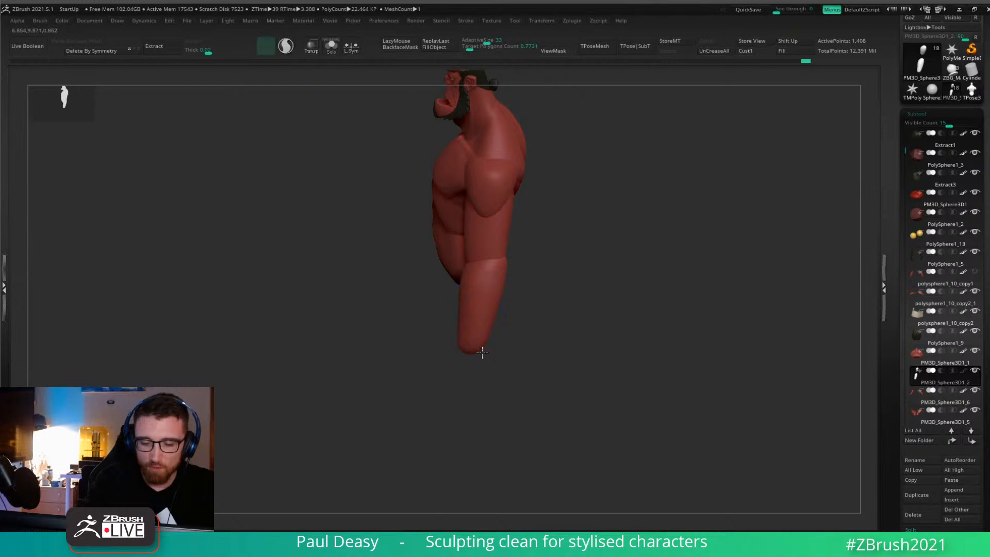
left_click_drag(565, 317, 479, 283, "shift")
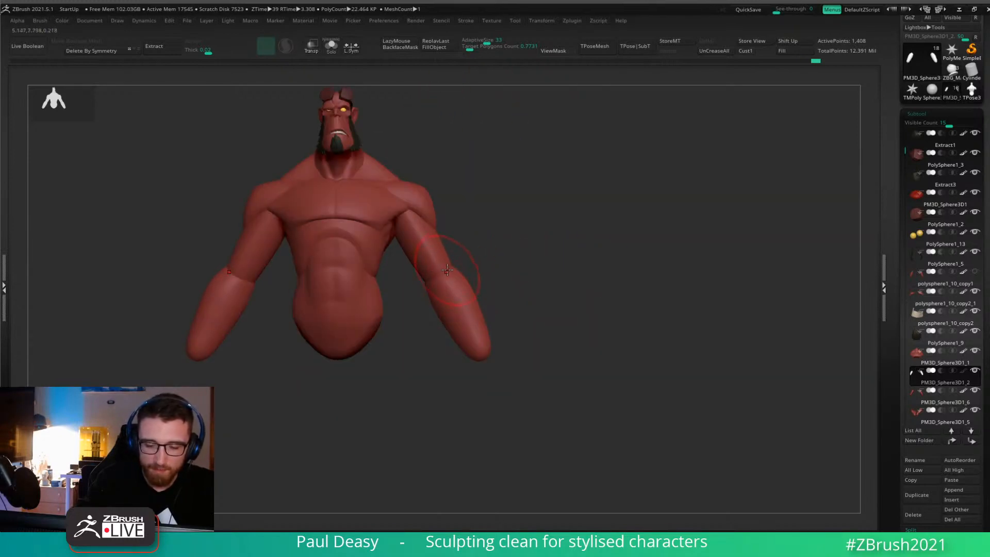
Adjust the forearms from the front and subdivide their mesh twice.
key("space")
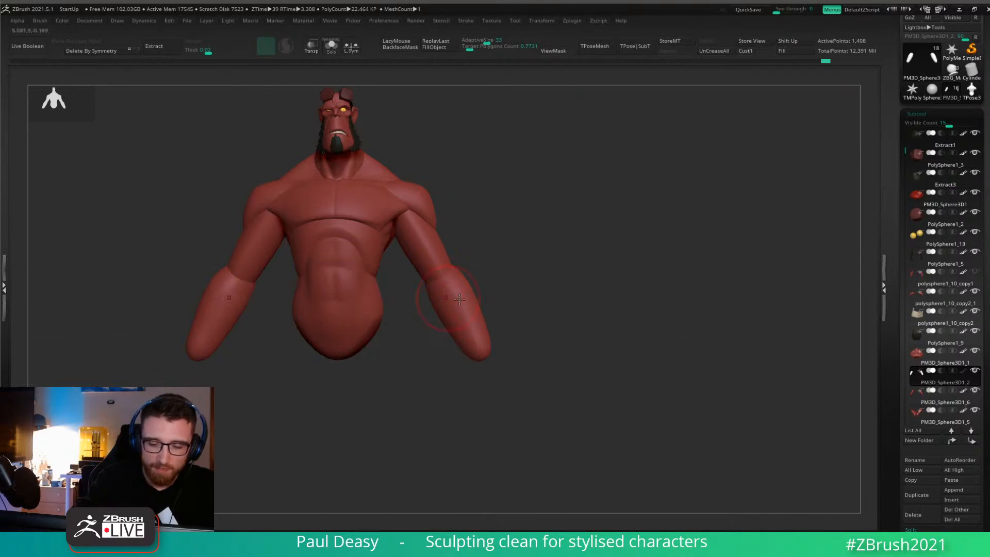
left_click_drag(539, 312, 560, 327, "alt")
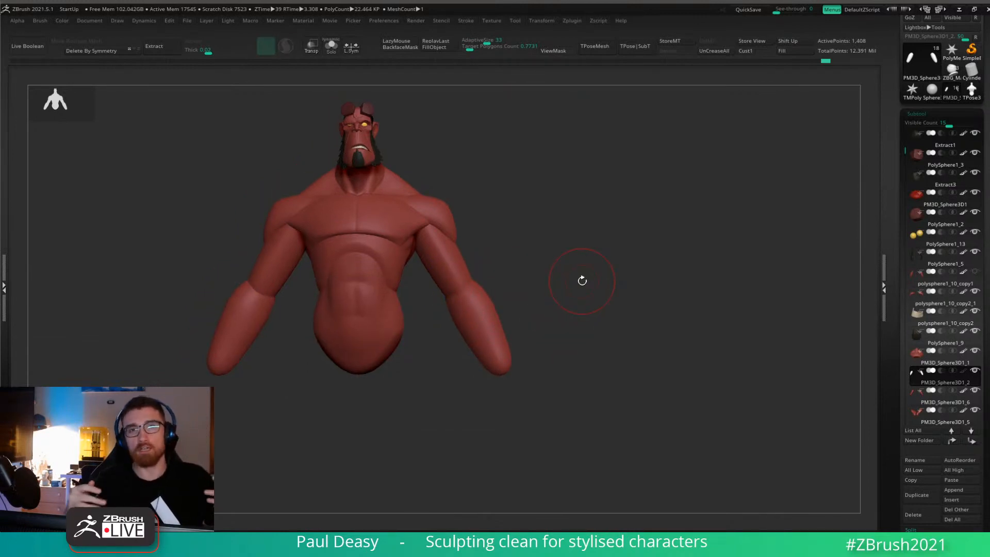
left_click_drag(525, 291, 530, 277, "alt")
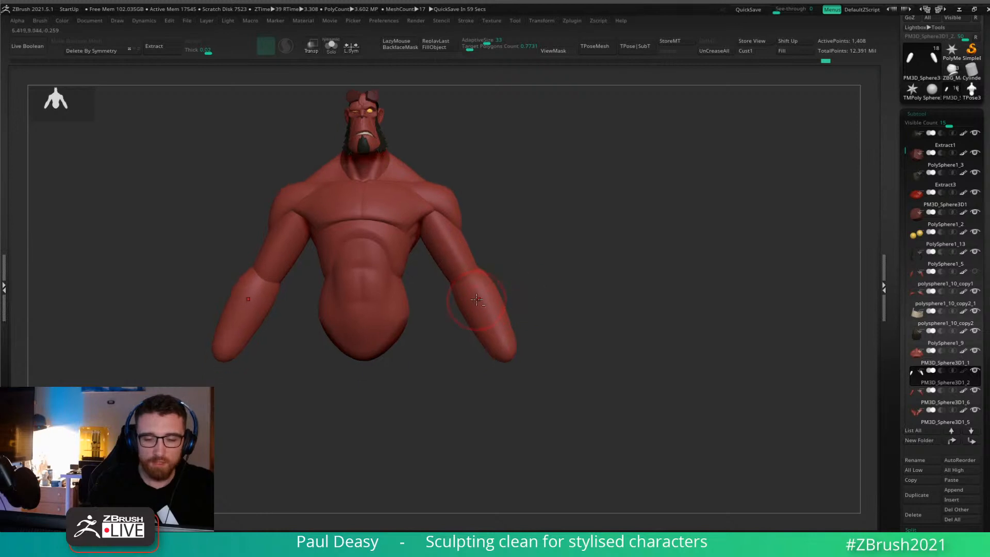
key("l")
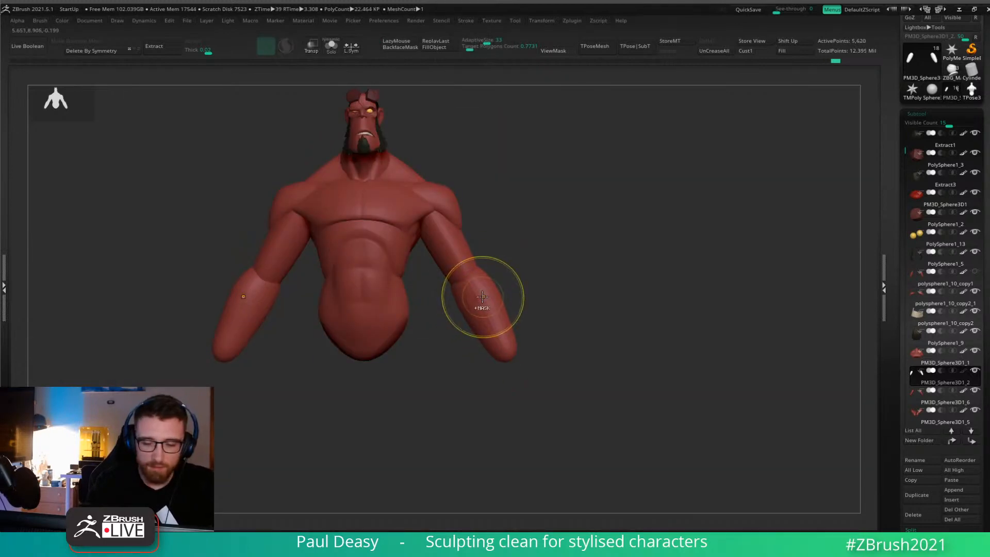
Sculpt the muscle transition at the inner elbow of the forearms and smooth it toward the wrists.
key("space")
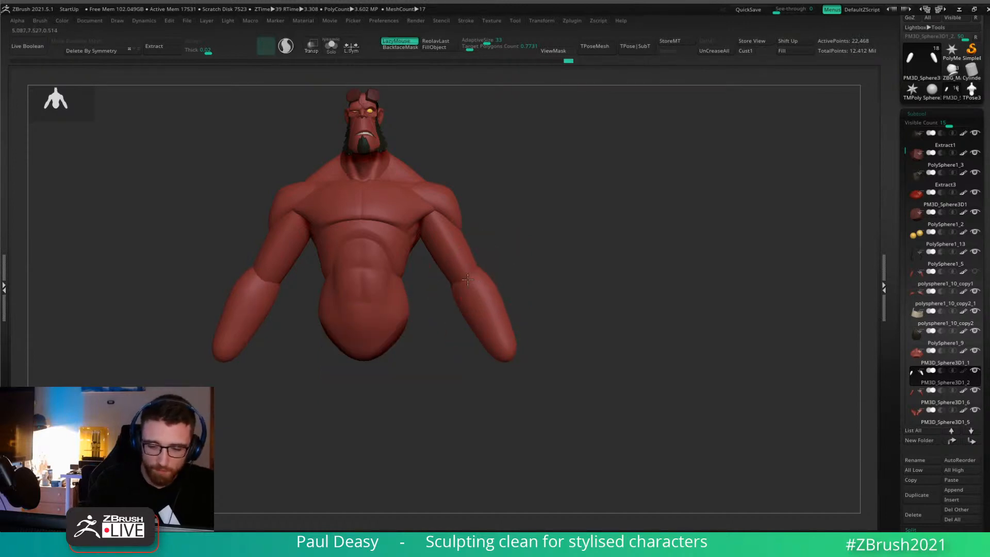
key("space")
left_click_drag(511, 279, 526, 270)
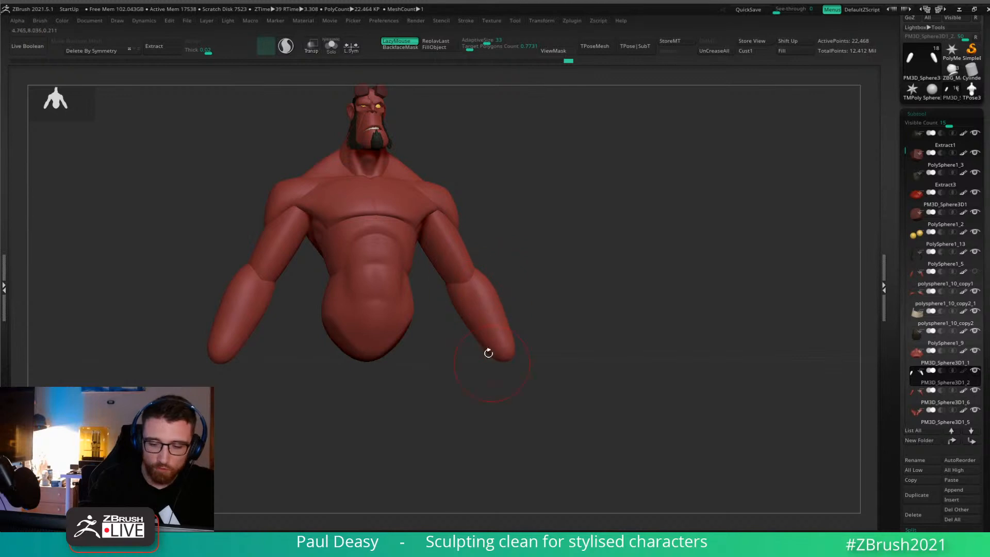
left_click_drag(494, 357, 497, 349, "shift")
left_click_drag(511, 319, 498, 309, "shift")
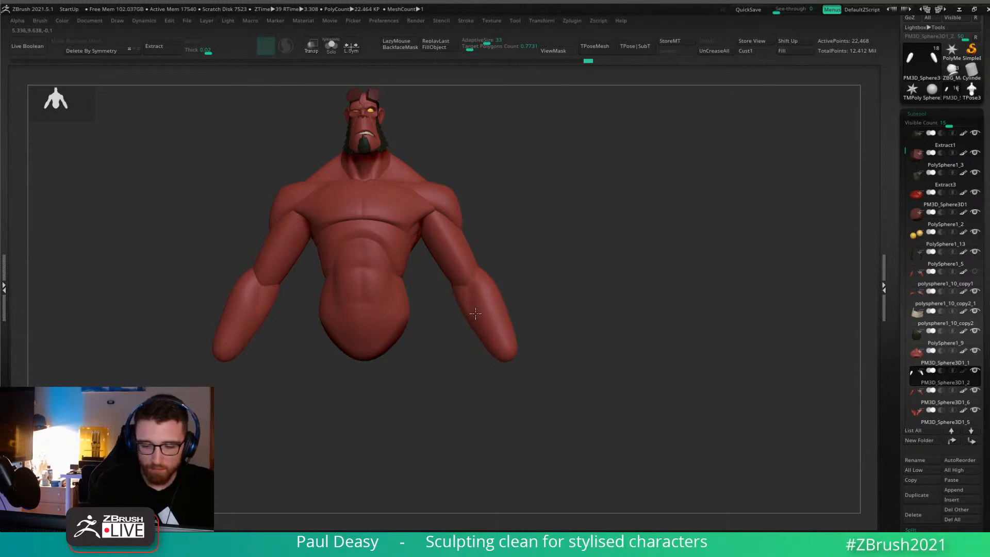
Pull the outer forearm muscles up over the elbows and outward for a fuller front silhouette.
left_click_drag(497, 267, 534, 257)
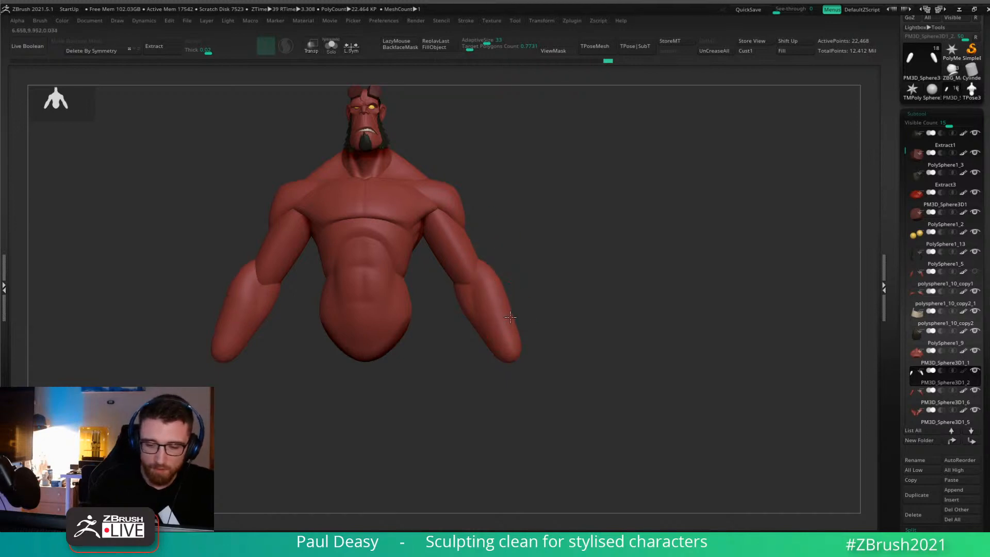
left_click_drag(491, 269, 490, 266)
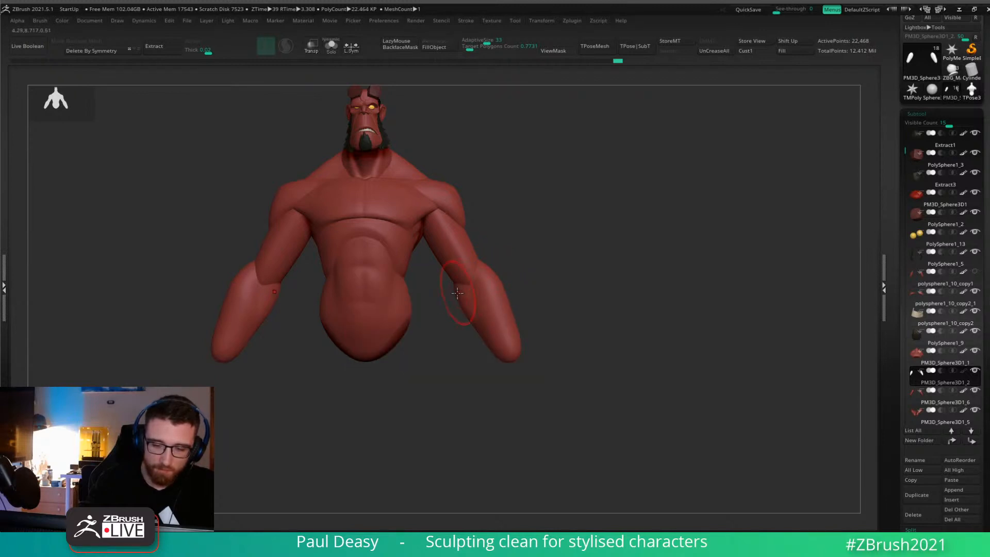
mouse_move(577, 280)
left_mouse_down()
mouse_move(659, 289)
mouse_move(458, 308)
left_mouse_up()
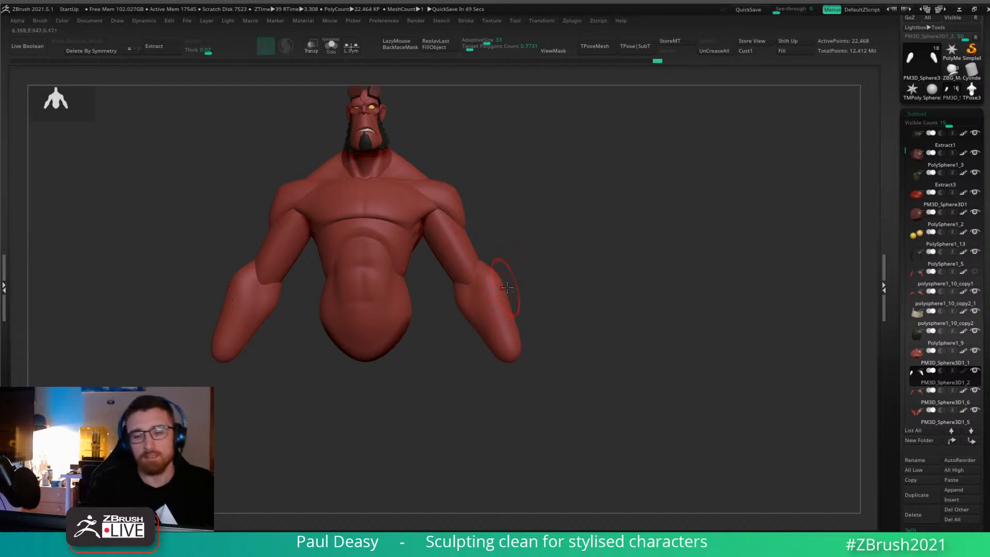
key("space")
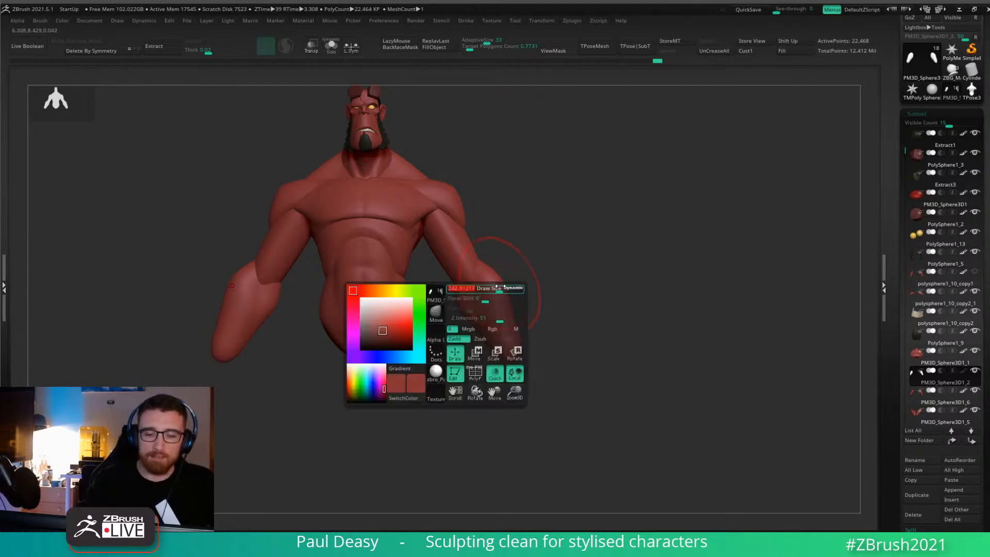
key("w")
left_click_drag(518, 247, 498, 243)
key("q")
Switch to the upper arm subtool and reshape the upper arms from the back, side and front with the Move brush.
left_click(521, 276, "alt")
scroll(497, 240, "up", 3)
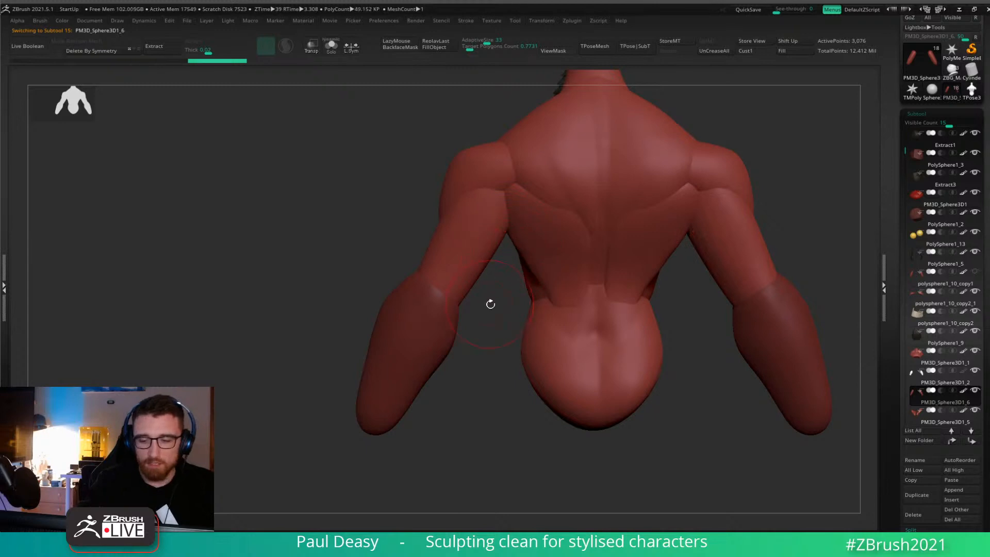
left_click_drag(491, 303, 481, 306, "alt")
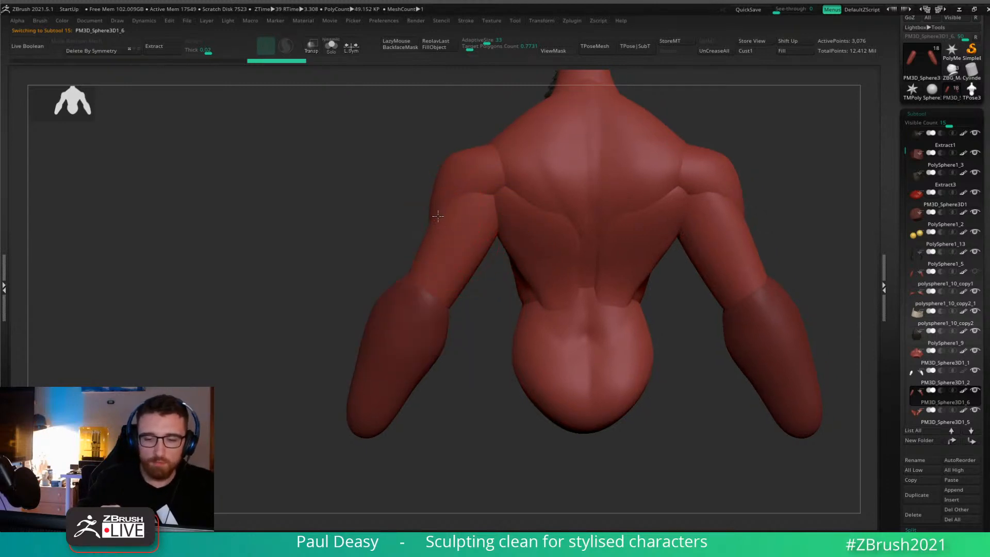
left_click_drag(497, 227, 480, 220)
key("space")
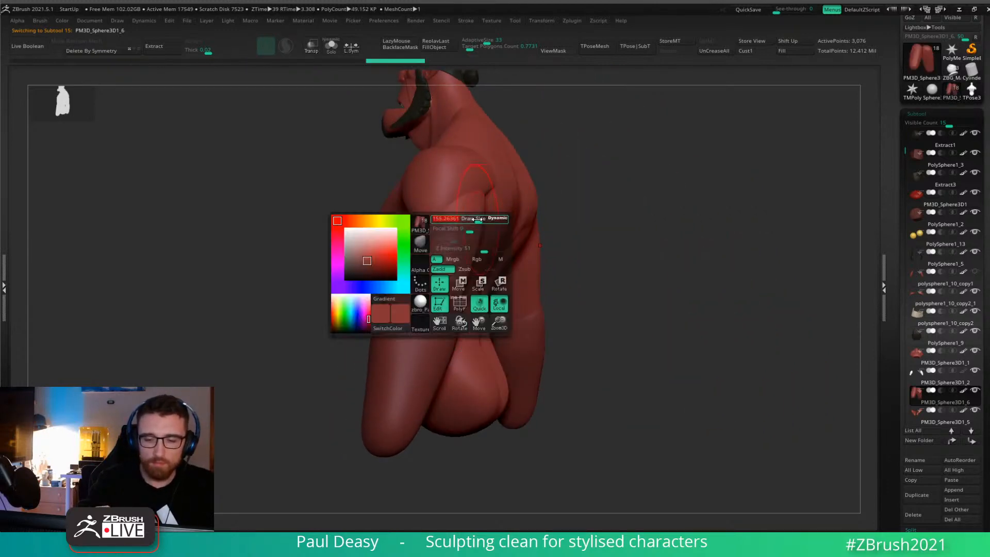
left_click_drag(584, 222, 521, 234)
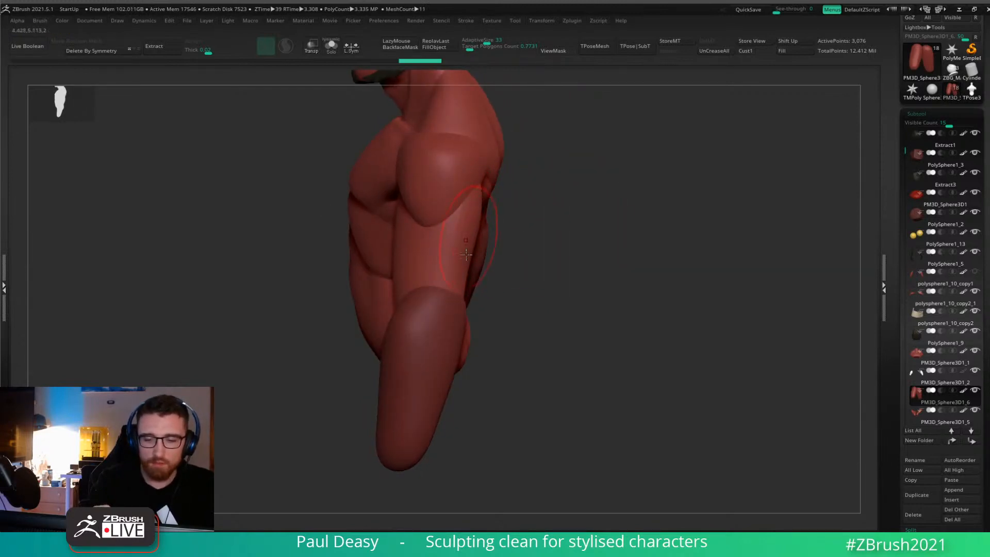
left_click(462, 295, "alt")
left_click_drag(482, 293, 541, 286)
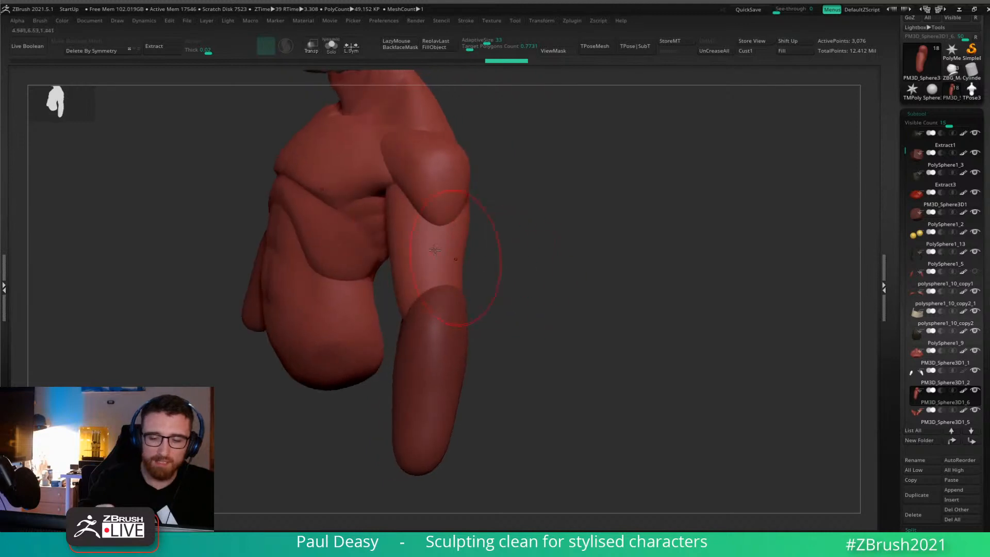
left_click(393, 212, "alt")
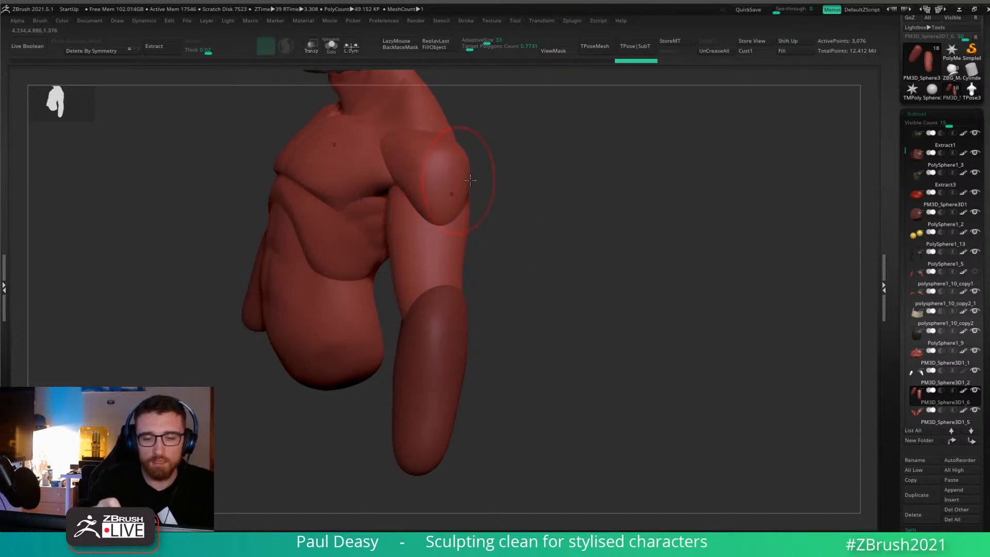
Assign a single polygroup to the upper arms and remesh them with ZRemesher.
key("ctrl+w")
key("ctrl+r")
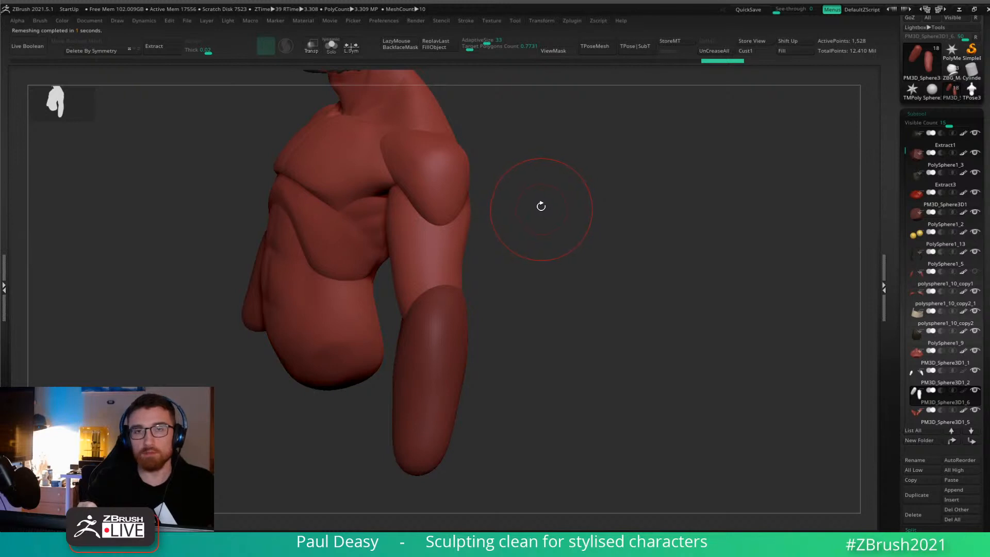
key("space")
Shape the front edge of the upper arms beneath the shoulders from the side, undoing one stroke before reworking it.
right_click_drag(438, 258, 412, 261)
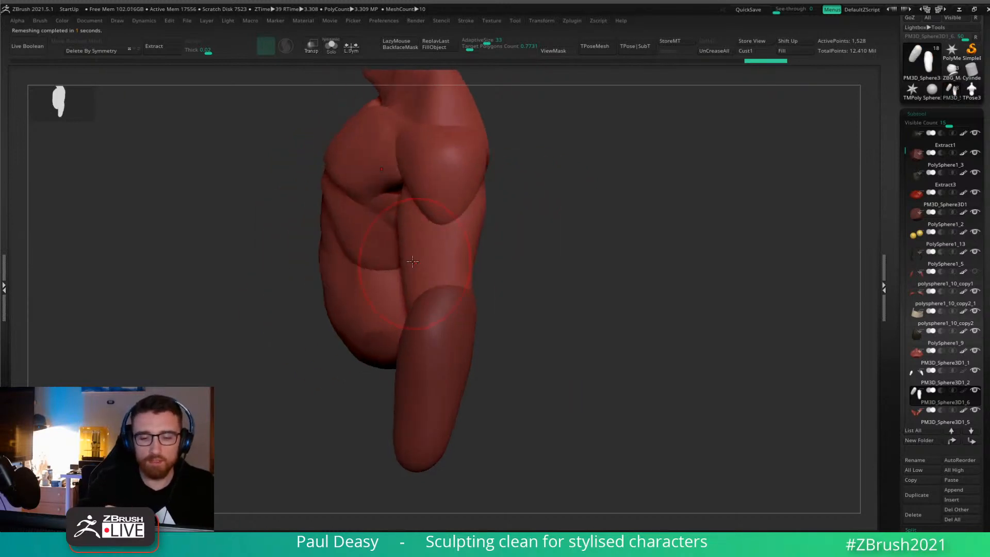
key("space")
left_click_drag(412, 262, 400, 259)
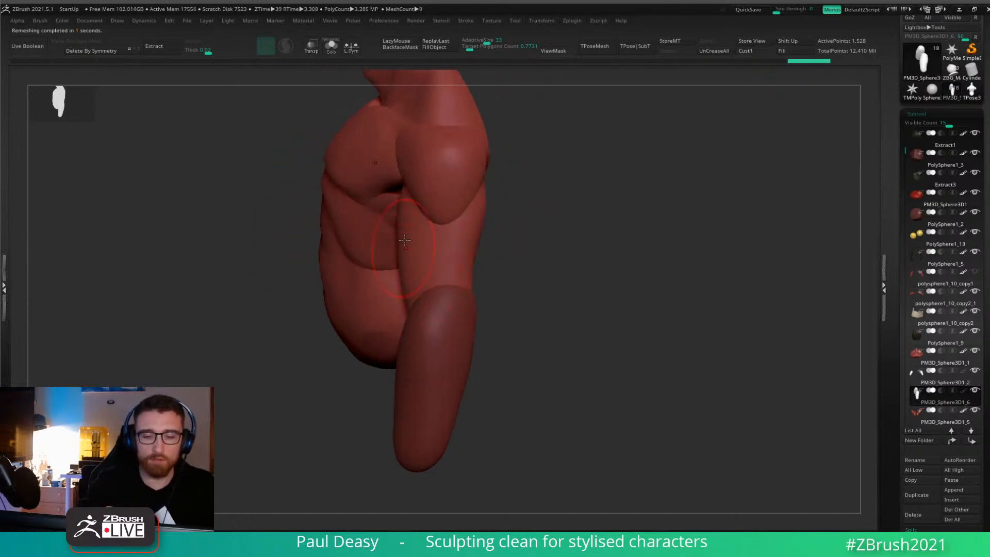
left_click(403, 204, "alt")
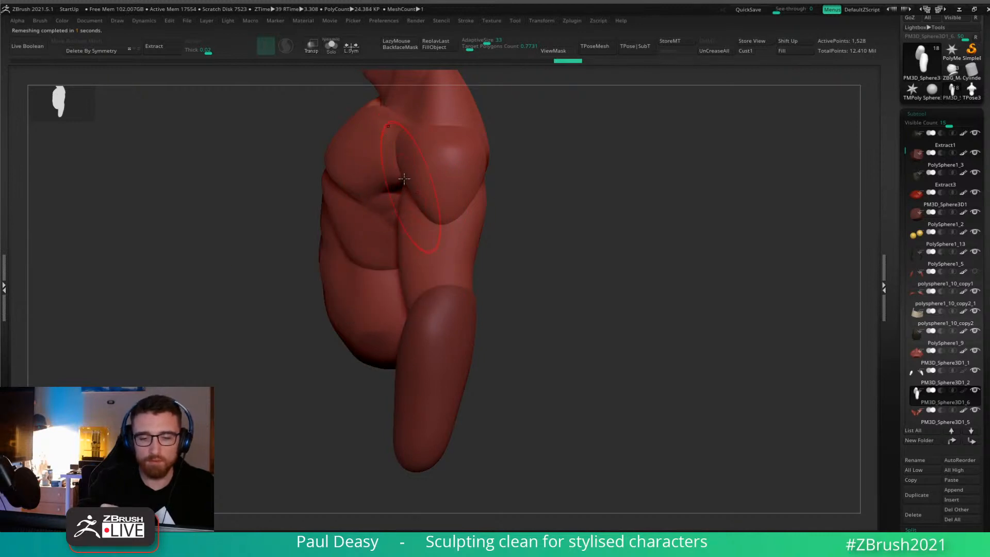
key("ctrl+z")
left_click_drag(401, 235, 406, 236)
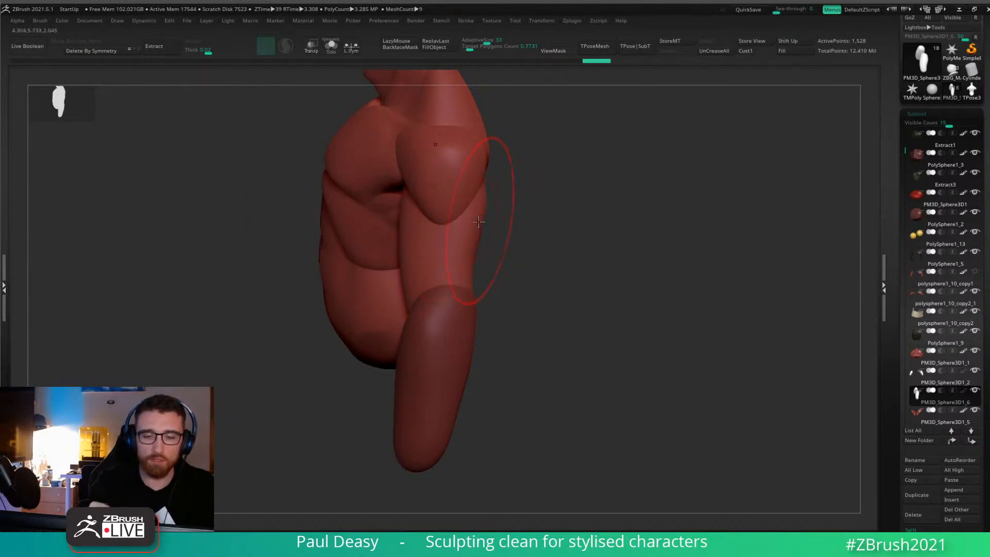
Shape the back of the upper arms where they tuck under the shoulders and readjust the brush size.
right_click_drag(490, 221, 483, 221)
right_click_drag(562, 196, 530, 203)
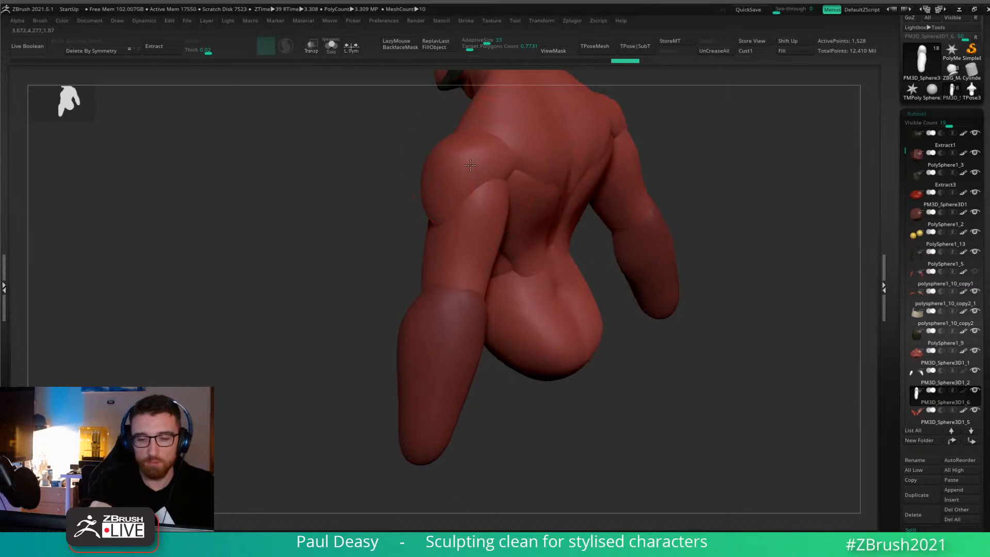
left_click_drag(470, 165, 468, 164)
right_click_drag(471, 170, 483, 159, "shift")
mouse_move(492, 165)
left_mouse_down()
mouse_move(455, 177)
mouse_move(495, 221)
mouse_move(475, 215)
mouse_move(492, 218)
left_mouse_up()
key("space")
key("space")
key("space")
key("space")
Rework the rear edge of the upper arms near the armpits in the side view, undoing the first pull.
mouse_move(454, 217)
right_mouse_down()
mouse_move(497, 212)
mouse_move(472, 216)
right_mouse_up()
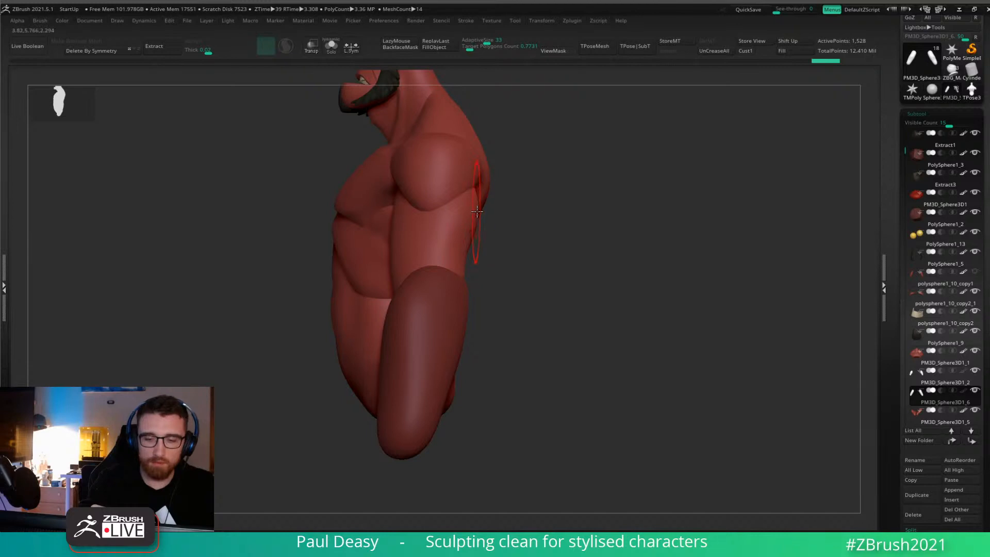
left_click_drag(477, 211, 480, 153)
key("ctrl+z")
left_click_drag(467, 218, 480, 172)
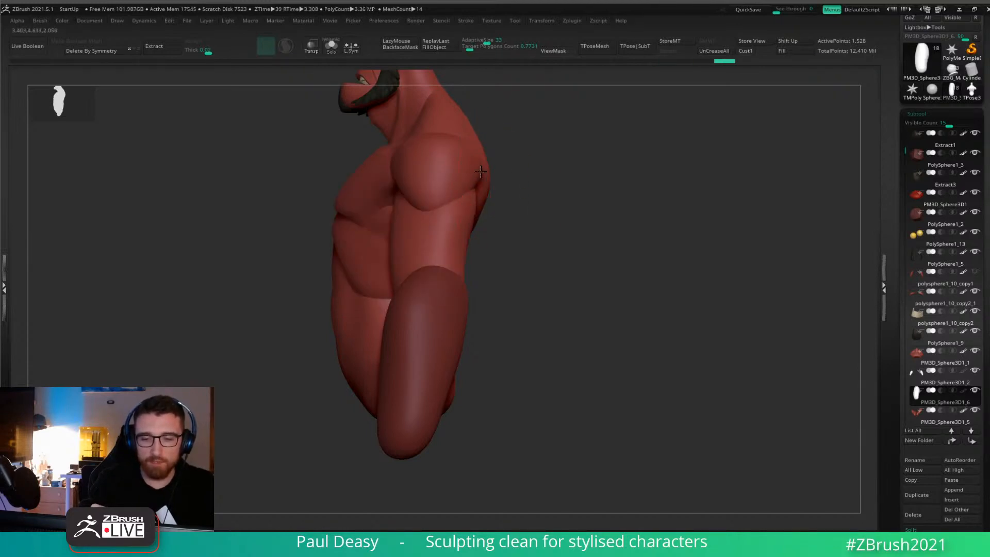
left_click_drag(537, 205, 447, 200)
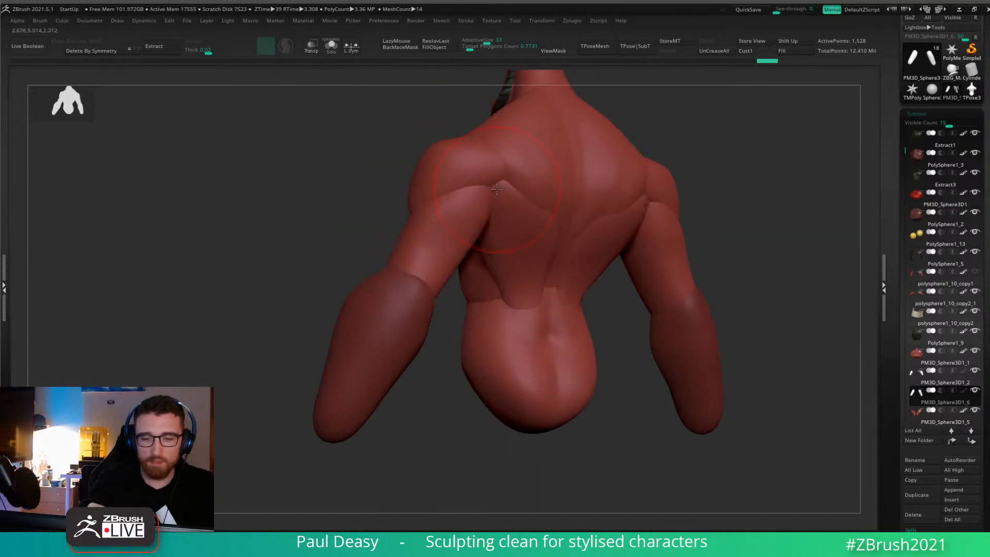
Smooth the top back of the upper arms, then refine their rear and front edges from the side with a readjusted brush.
key("space")
left_click_drag(479, 173, 462, 175, "shift")
right_click_drag(462, 175, 498, 172)
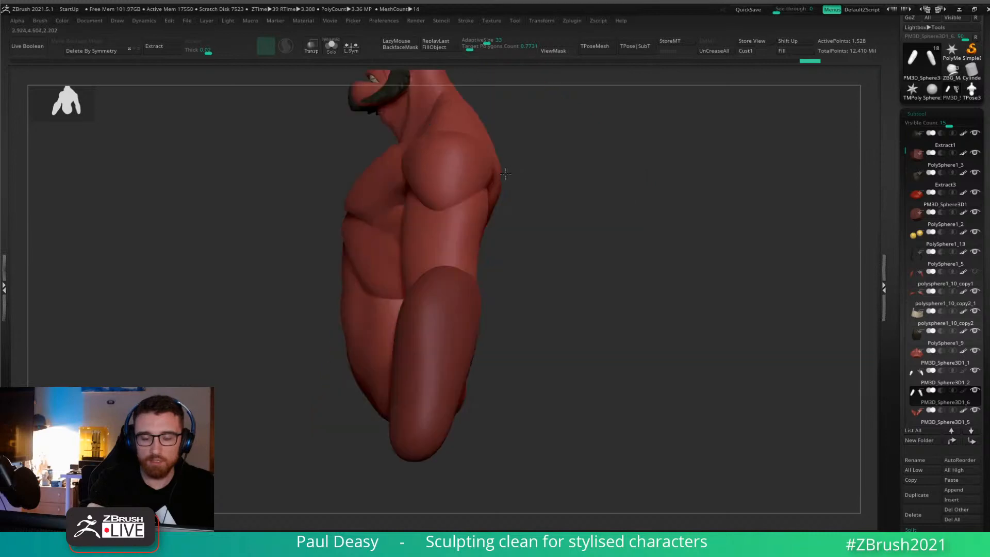
mouse_move(471, 242)
left_mouse_down()
mouse_move(476, 256)
mouse_move(481, 229)
left_mouse_up()
right_click(420, 220)
left_click_drag(405, 231, 413, 229)
Nudge the front contour of the upper arms inward from a rotated side angle, undoing the last pull beneath the chest.
mouse_move(514, 237)
right_mouse_down()
mouse_move(457, 269)
mouse_move(443, 295)
right_mouse_up()
right_click(407, 276)
left_click_drag(407, 277, 412, 278)
right_click(409, 245)
left_click_drag(399, 211, 408, 209)
key("ctrl+z")
right_click(411, 213)
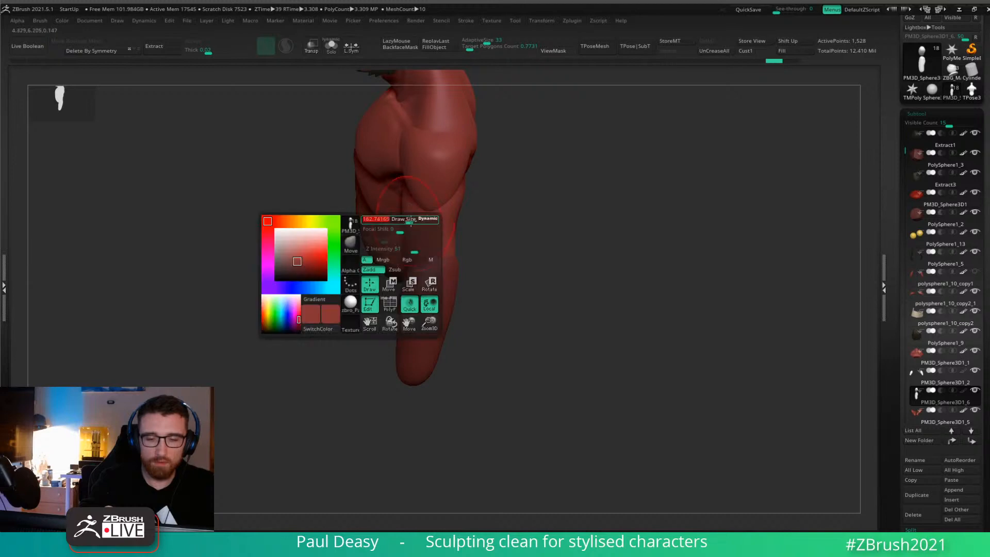
Select the shoulders and nudge their lower outer edge where it overlaps the upper arms, then readjust the brush size.
mouse_move(412, 215)
right_mouse_down()
mouse_move(510, 234)
mouse_move(501, 238)
right_mouse_up()
right_click(444, 224)
left_click(434, 201, "alt")
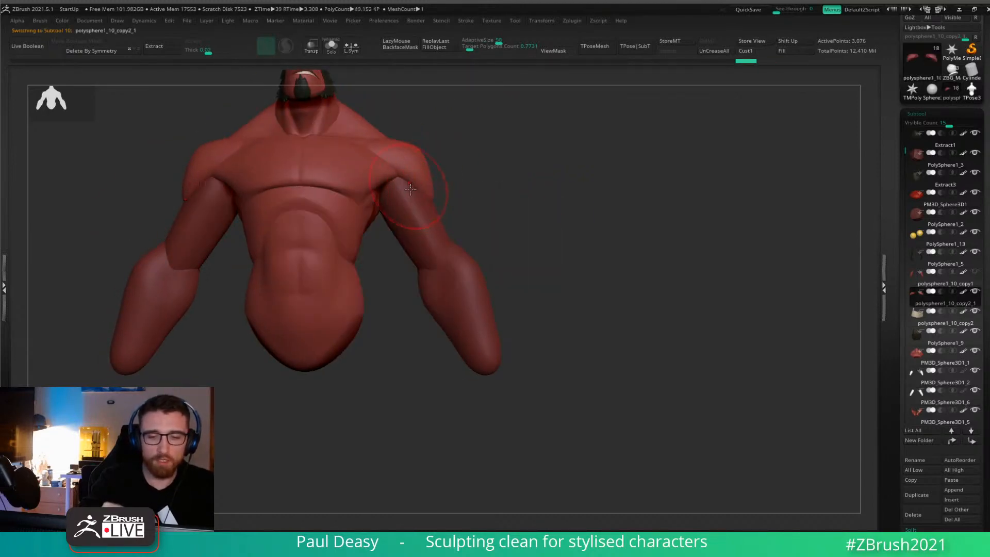
left_click_drag(430, 189, 433, 189)
right_click_drag(433, 189, 611, 188)
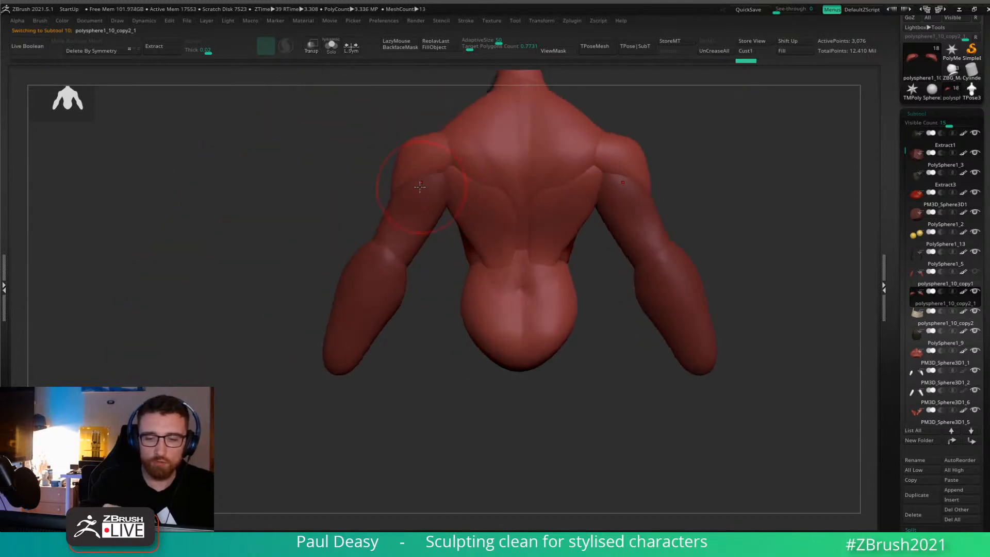
mouse_move(420, 190)
right_mouse_down()
mouse_move(447, 181)
mouse_move(587, 190)
mouse_move(517, 139)
right_mouse_up()
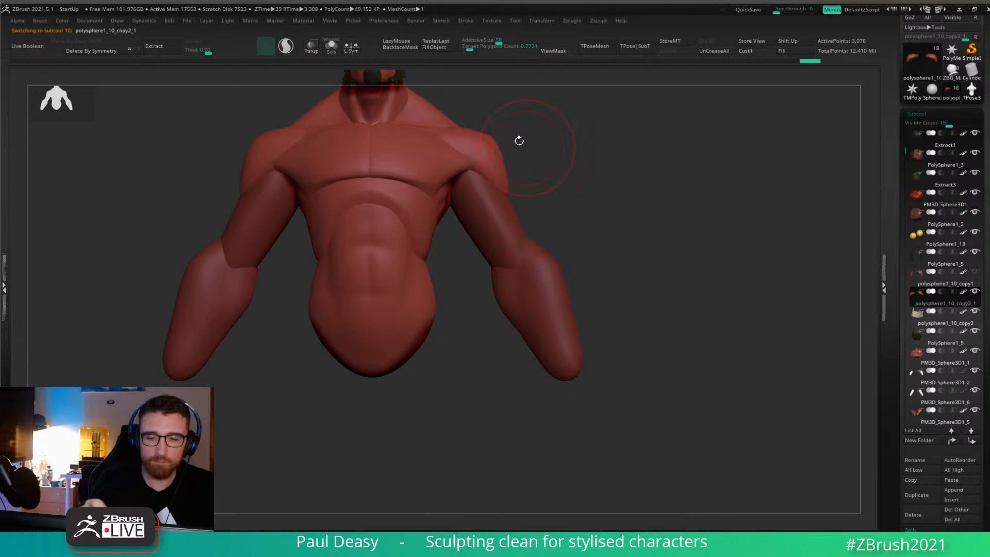
key("space")
Select the torso and readjust the brush size for the outer chest near the shoulders.
left_click(478, 155, "alt")
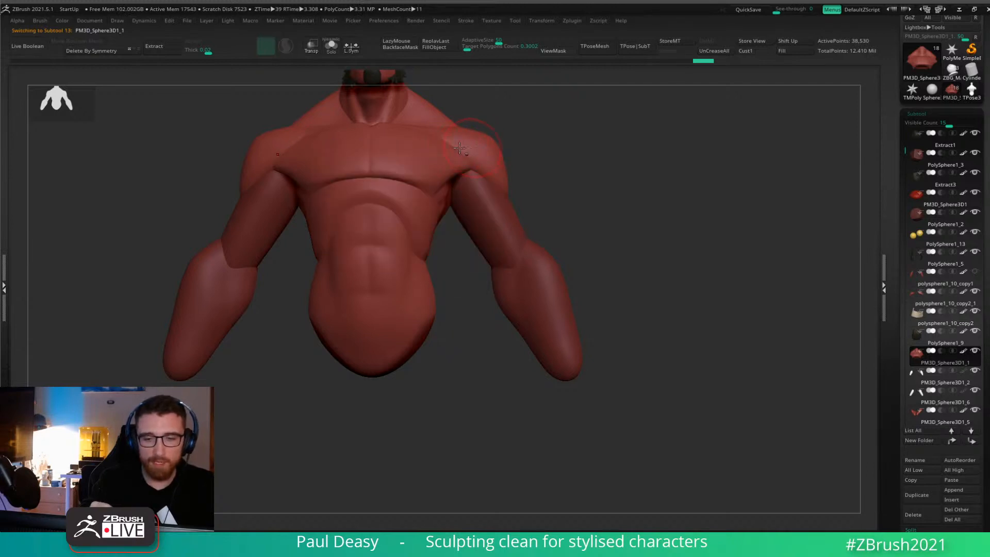
mouse_move(523, 161)
left_mouse_down()
mouse_move(544, 201)
mouse_move(550, 183)
left_mouse_up()
key("space")
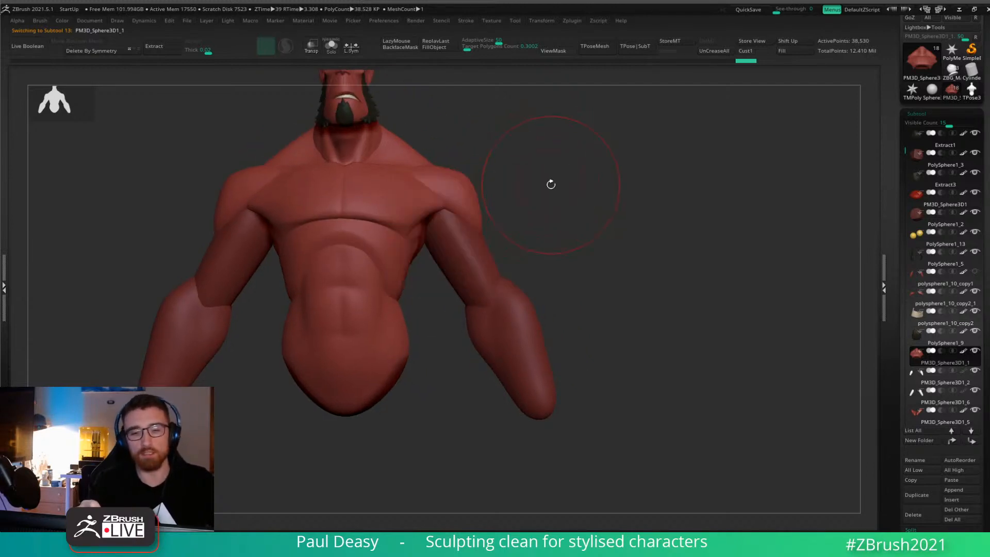
key("space")
left_click_drag(496, 207, 490, 209)
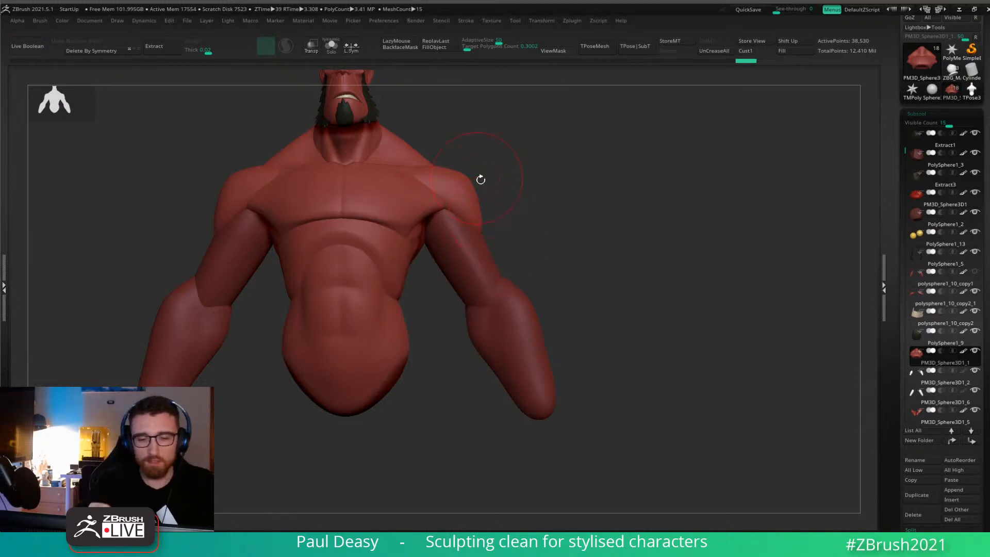
Reselect the shoulders and smooth their upper rear surface where they meet the back.
left_click(481, 229, "alt")
key("space")
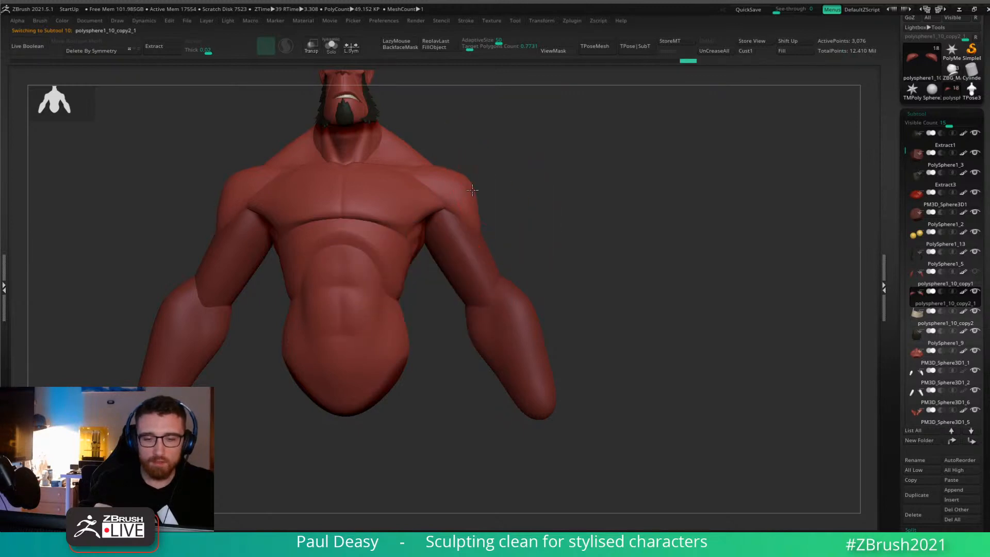
key("space")
right_click_drag(486, 176, 289, 235, "alt")
right_click_drag(516, 218, 360, 219, "shift")
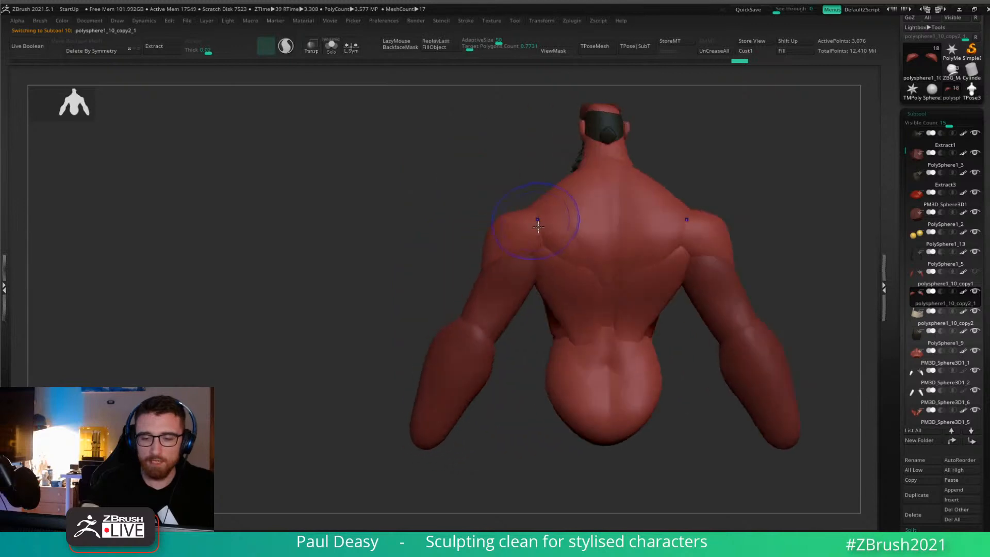
mouse_move(536, 219)
left_mouse_down("shift")
mouse_move(544, 226)
mouse_move(527, 205)
left_mouse_up("shift")
right_click(483, 279)
mouse_move(483, 273)
right_mouse_down()
mouse_move(563, 239)
mouse_move(531, 229)
right_mouse_up()
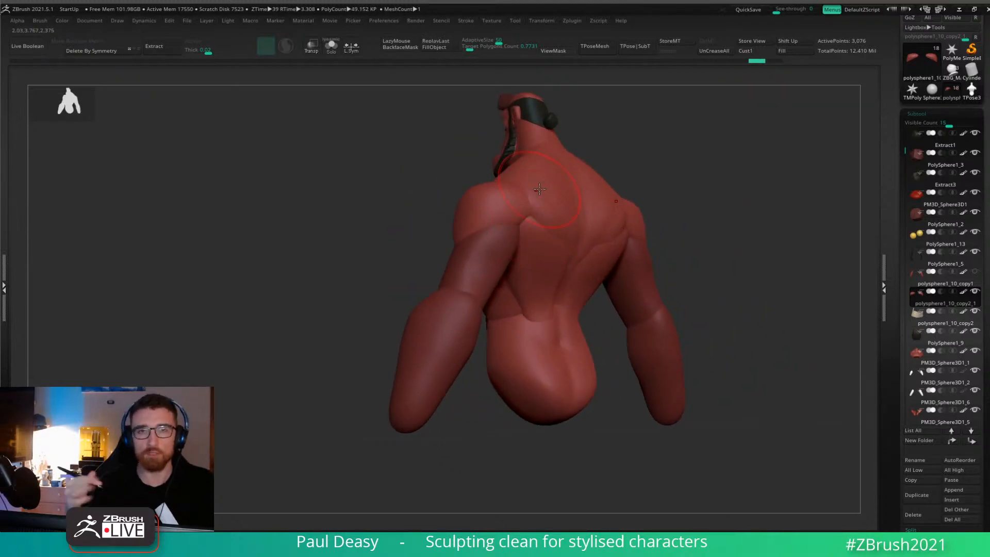
Reshape the rear inner edge of the shoulders over the shoulder blades, resizing the brush between strokes.
right_click_drag(665, 232, 683, 236)
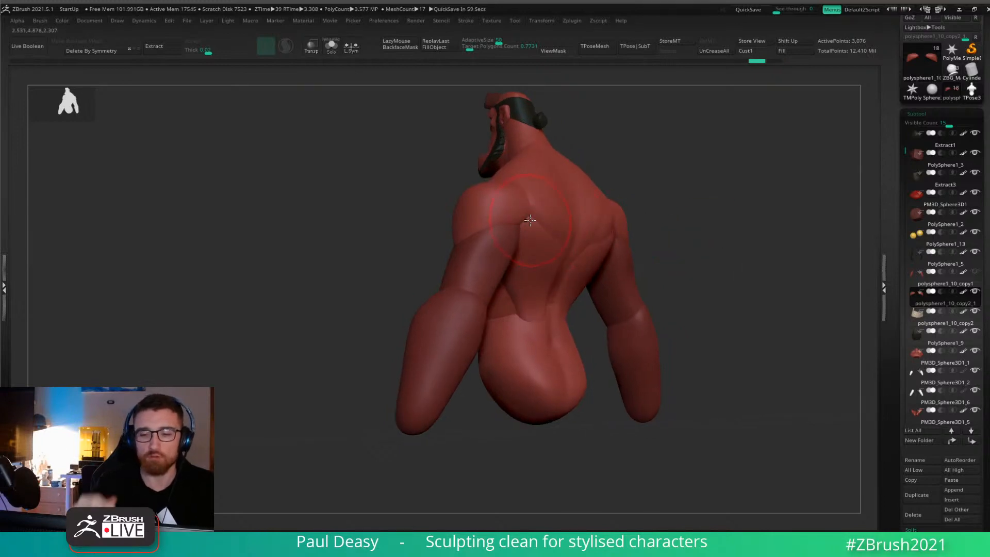
left_click_drag(530, 220, 517, 208)
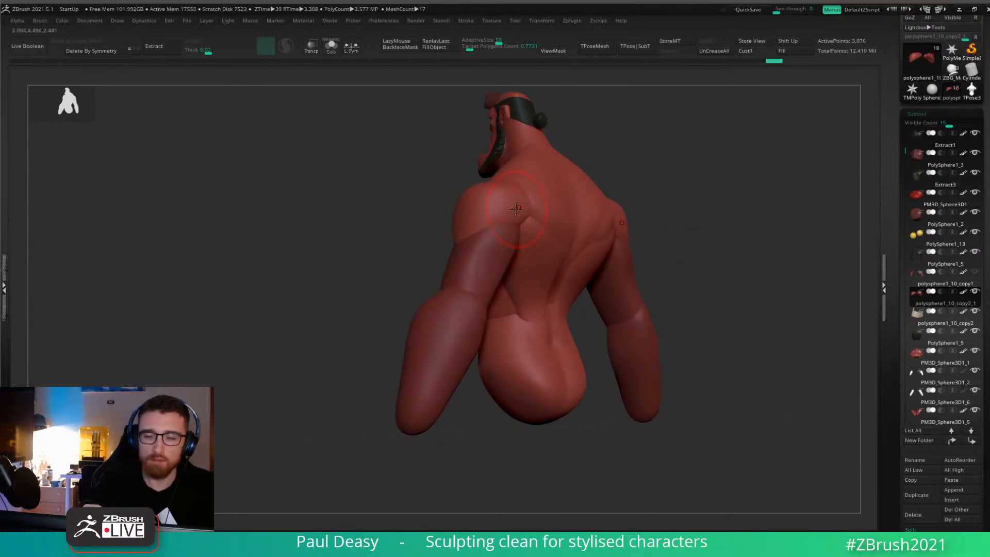
right_click_drag(516, 209, 574, 215)
key("space")
left_click_drag(529, 210, 537, 210)
right_click_drag(546, 209, 495, 204)
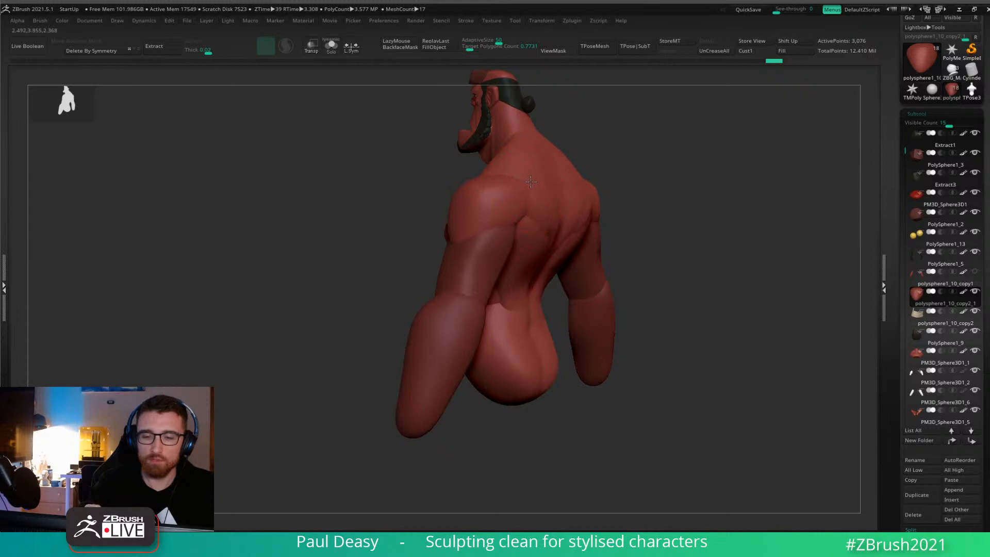
left_click_drag(530, 181, 537, 188)
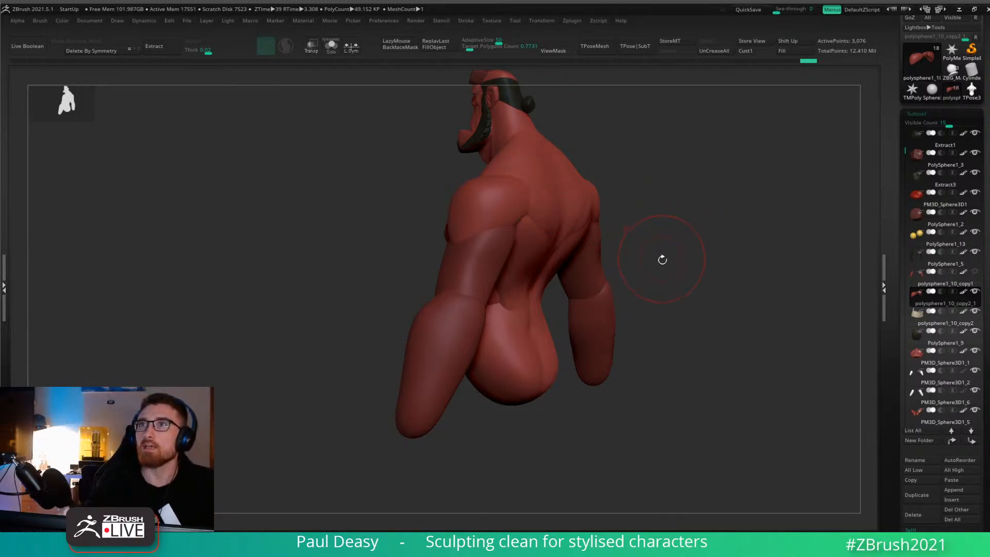
Select the upper arms and check how they sit beneath the shoulders from the side and front.
left_click_drag(662, 259, 652, 293)
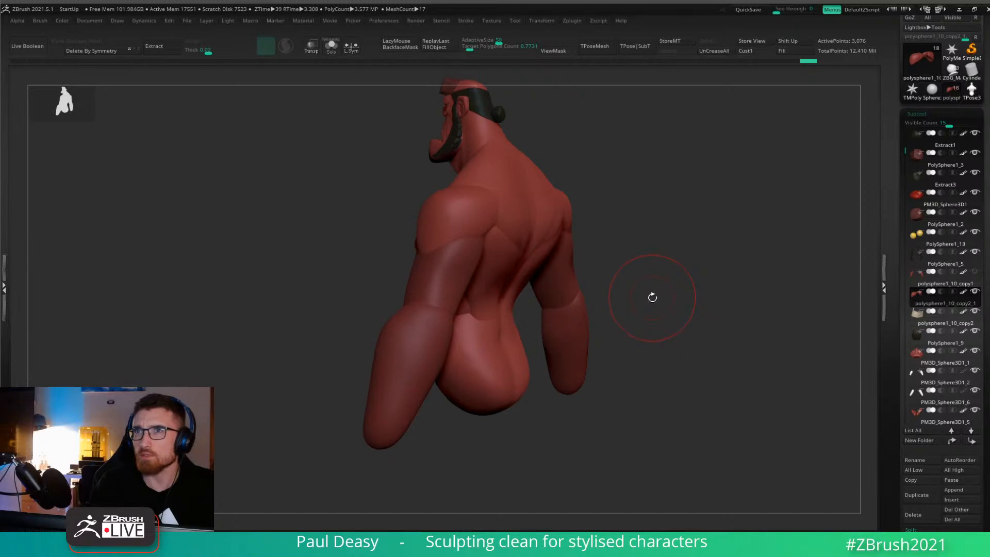
left_click_drag(652, 299, 679, 295)
left_click(480, 319, "alt")
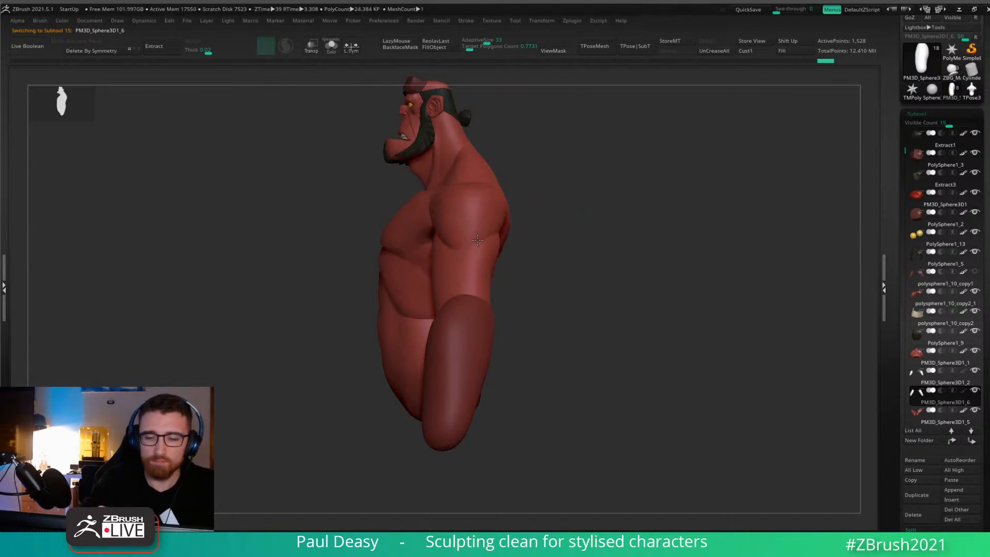
mouse_move(521, 235)
left_mouse_down()
mouse_move(569, 235)
mouse_move(544, 193)
left_mouse_up()
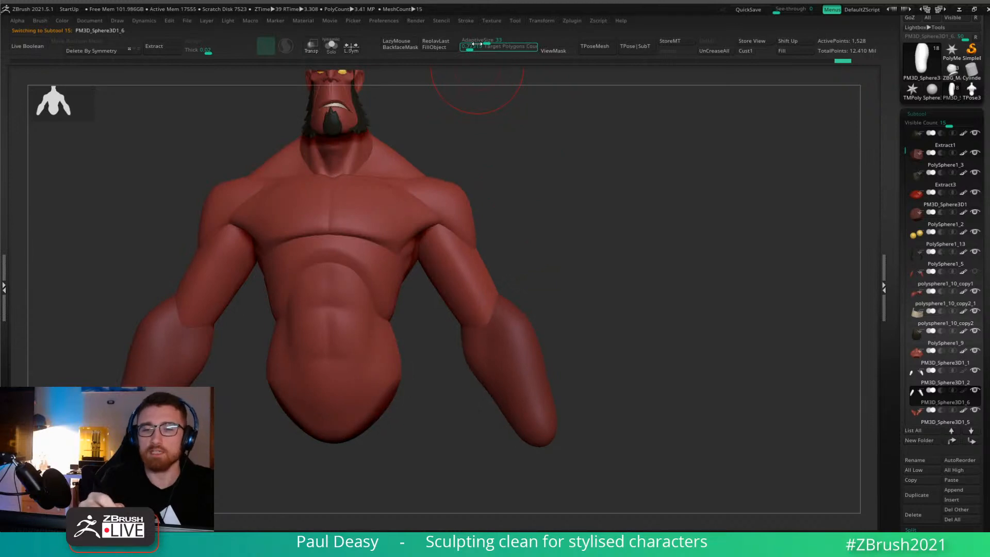
mouse_move(534, 207)
left_mouse_down()
mouse_move(536, 215)
mouse_move(539, 204)
left_mouse_up()
key("space")
left_click_drag(538, 216, 530, 215)
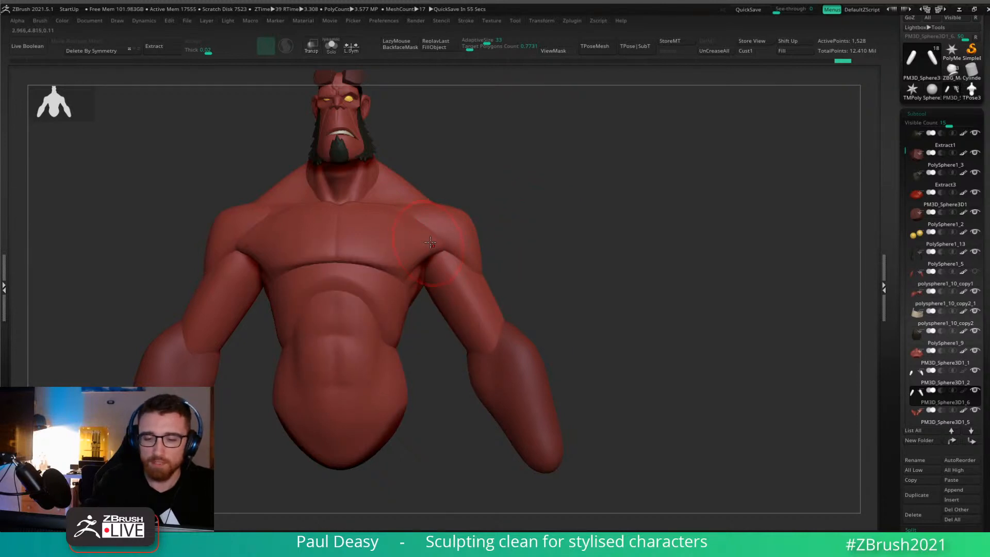
Step back and forward through the upper arms' edit history to compare shapes, and inspect their wireframe.
key("ctrl+z")
key("ctrl+z")
key("ctrl+z")
key("ctrl+z")
key("ctrl+z")
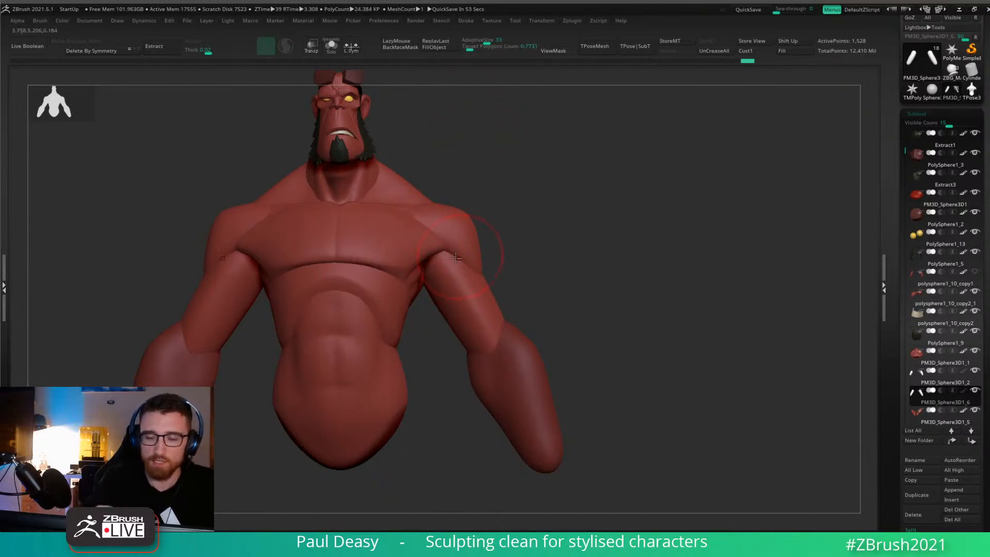
left_click_drag(510, 288, 507, 279, "alt")
key("ctrl+shift+z")
key("shift+f")
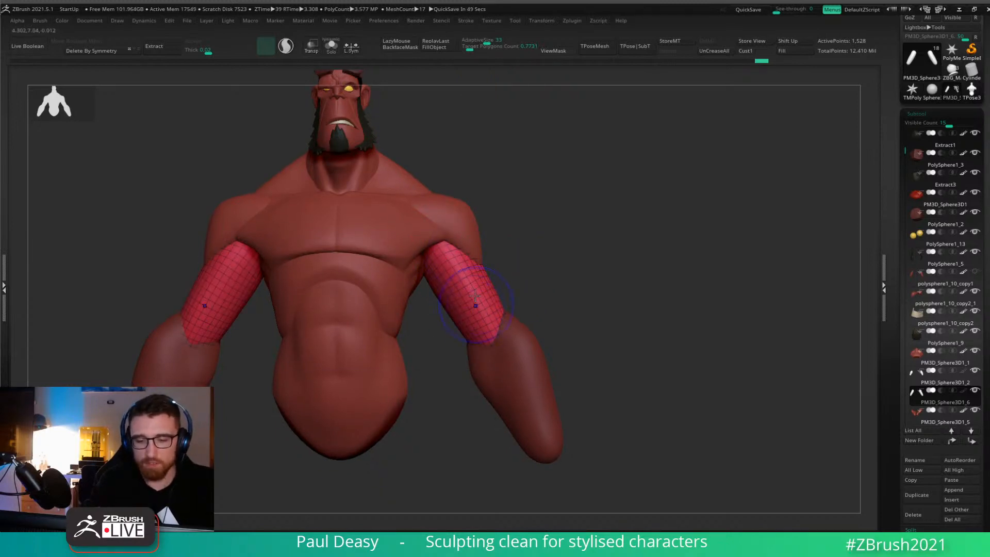
key("shift+f")
Fill the upper arms and forearms with the red skin colour, leaving the forearms selected.
right_click(514, 264)
left_click_drag(515, 266, 524, 207, "alt")
left_click(523, 330, "alt")
left_click_drag(611, 300, 596, 300, "alt")
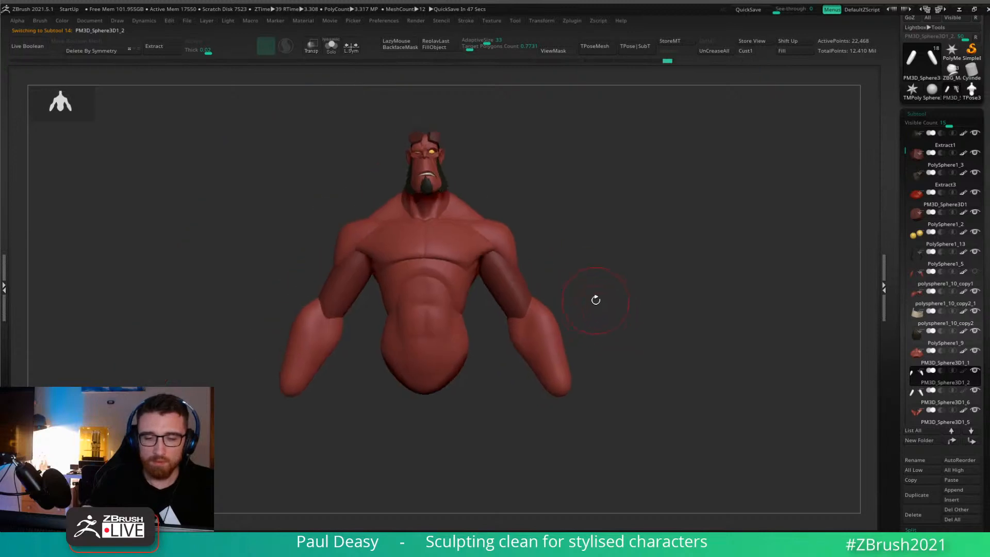
left_click_drag(587, 343, 574, 318, "alt")
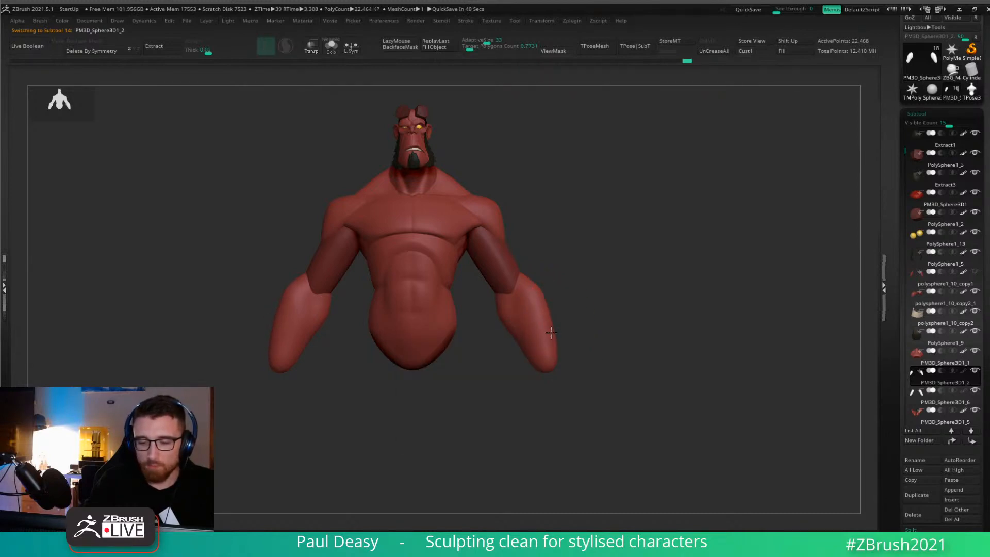
key("space")
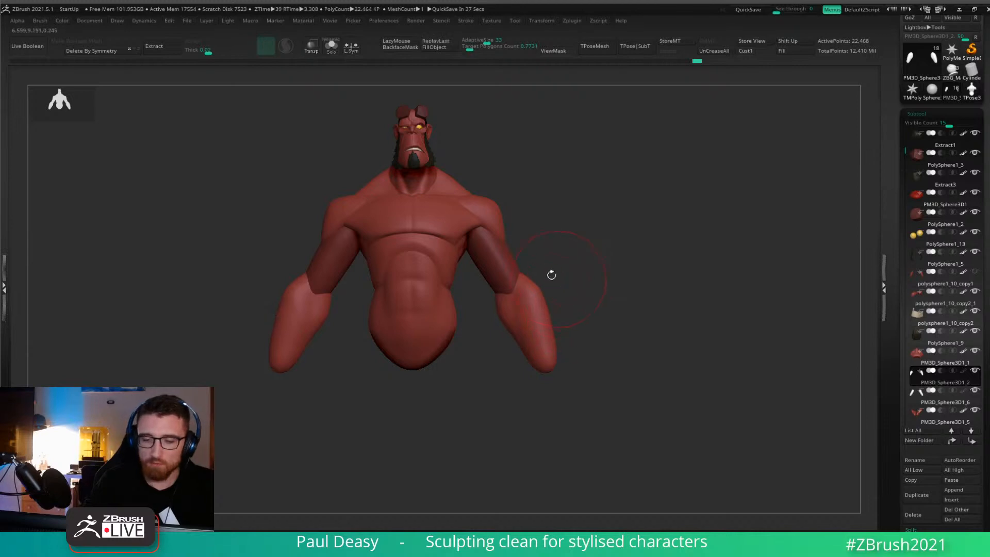
left_click(515, 270, "alt")
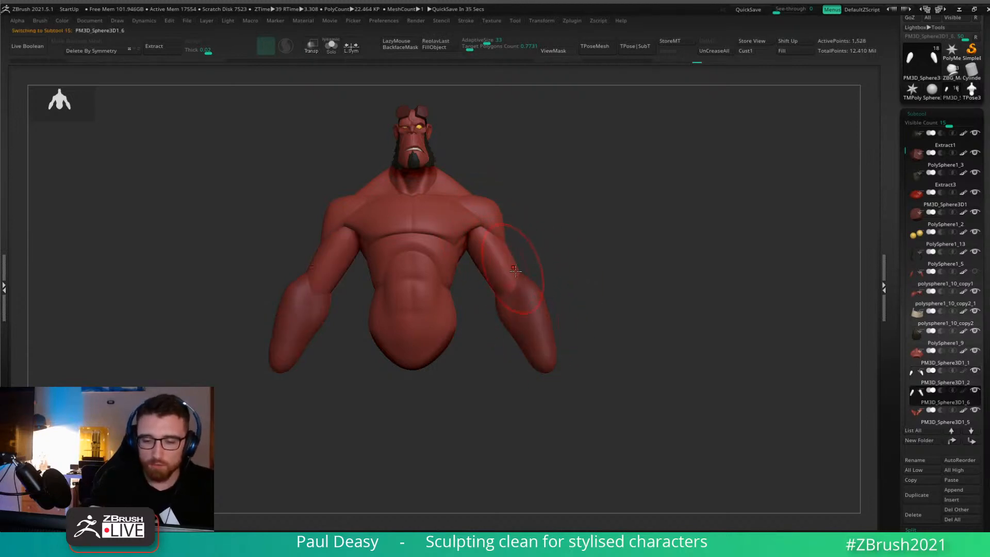
left_click(543, 305, "alt")
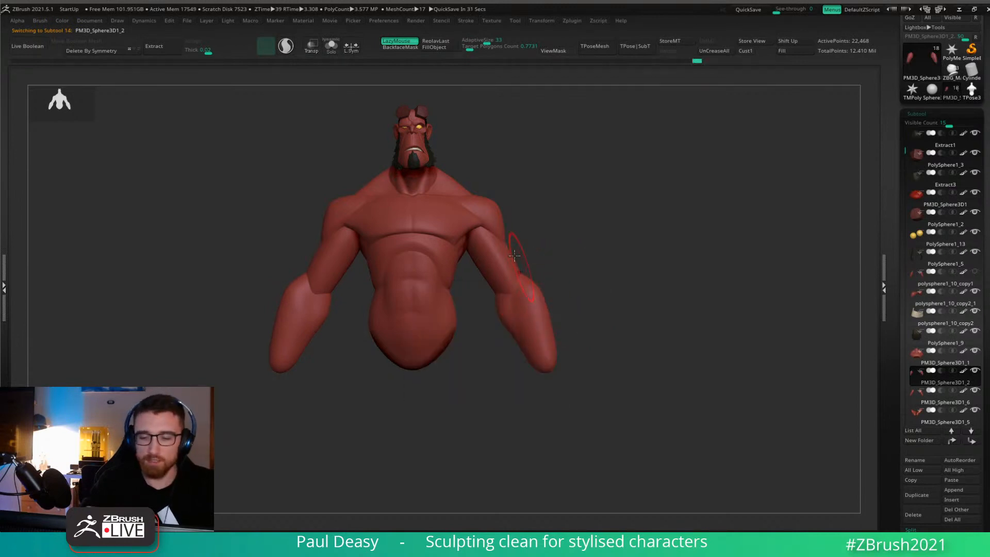
Readjust the brush size for detailing the forearms in the front view.
key("space")
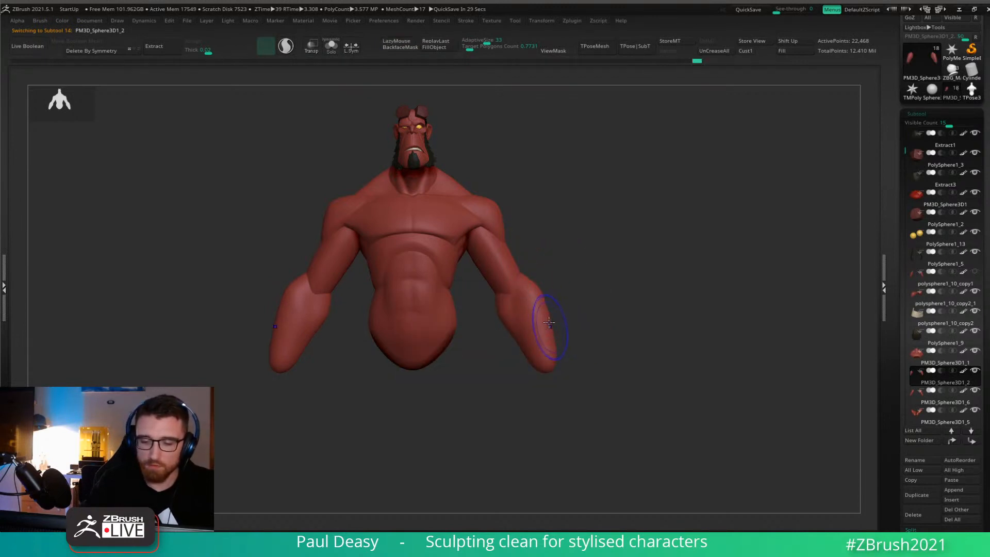
left_click_drag(577, 295, 562, 280)
key("space")
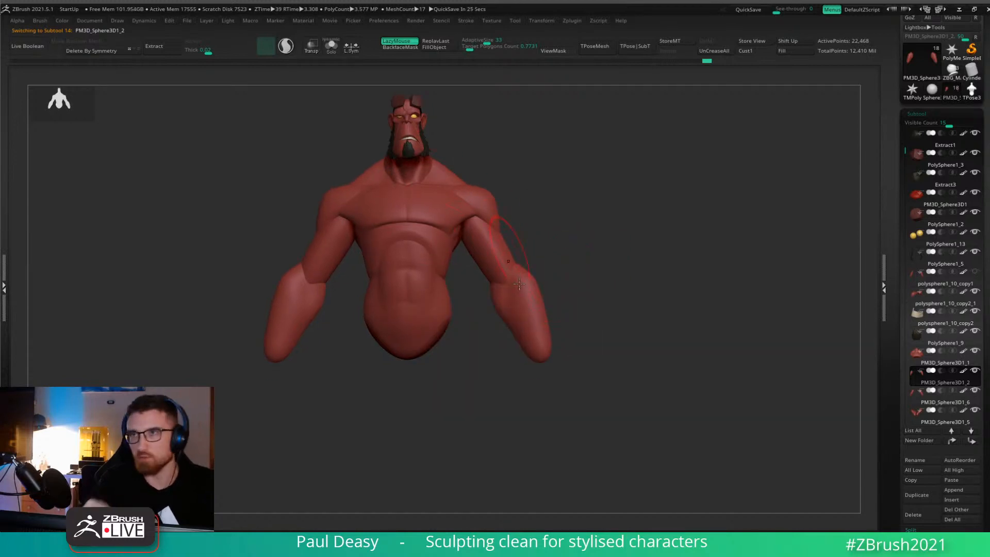
key("space")
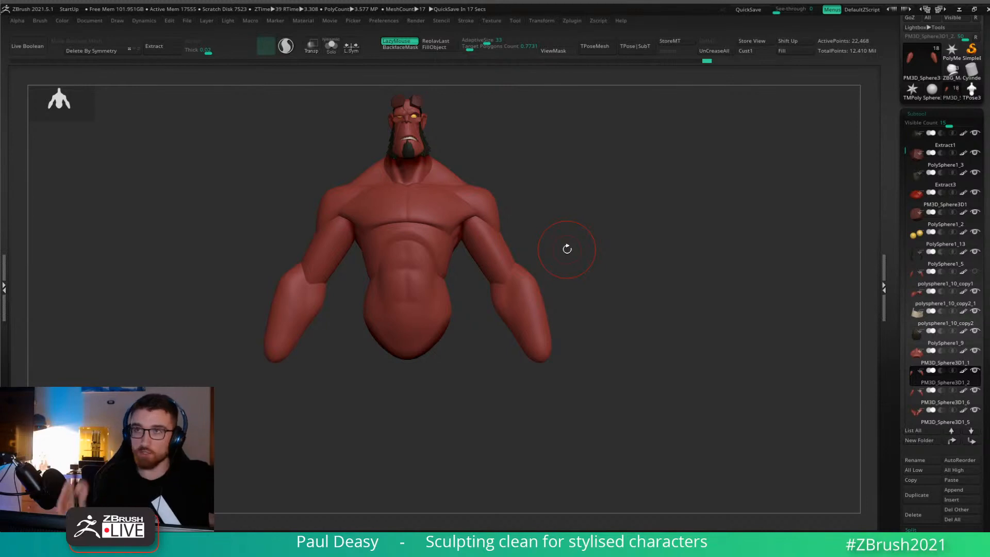
key("space")
left_click_drag(567, 255, 569, 254, "alt")
key("space")
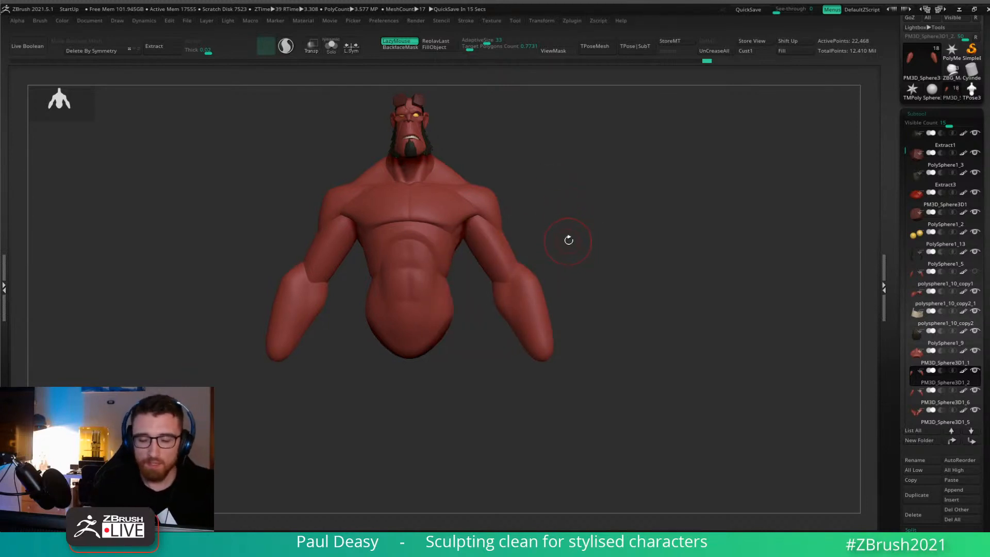
key("space")
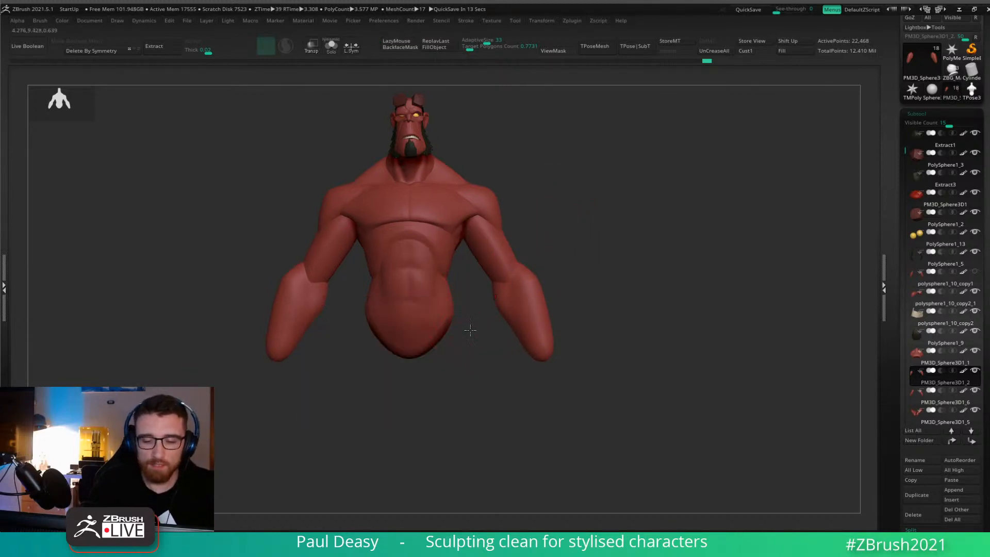
left_click_drag(466, 331, 477, 302, "alt")
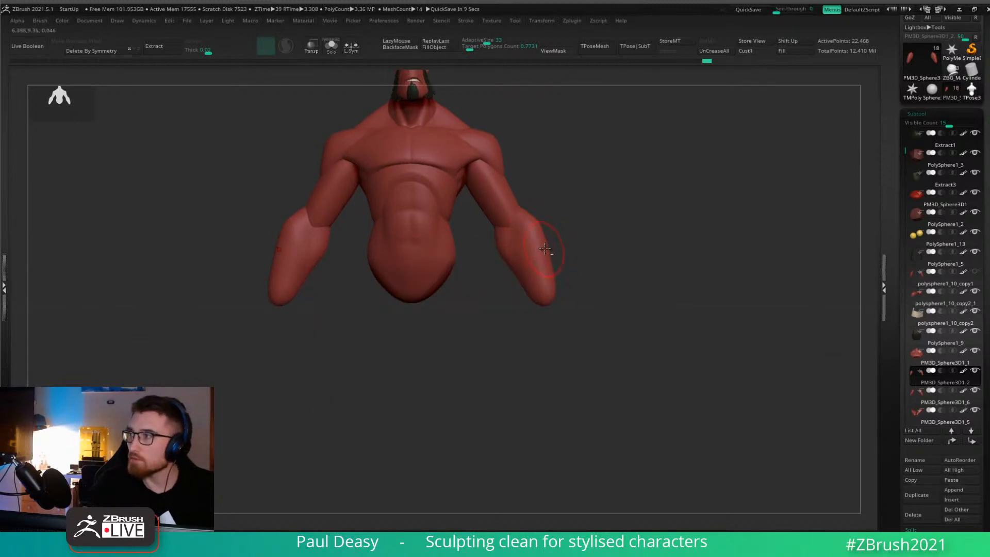
key("space")
key("space")
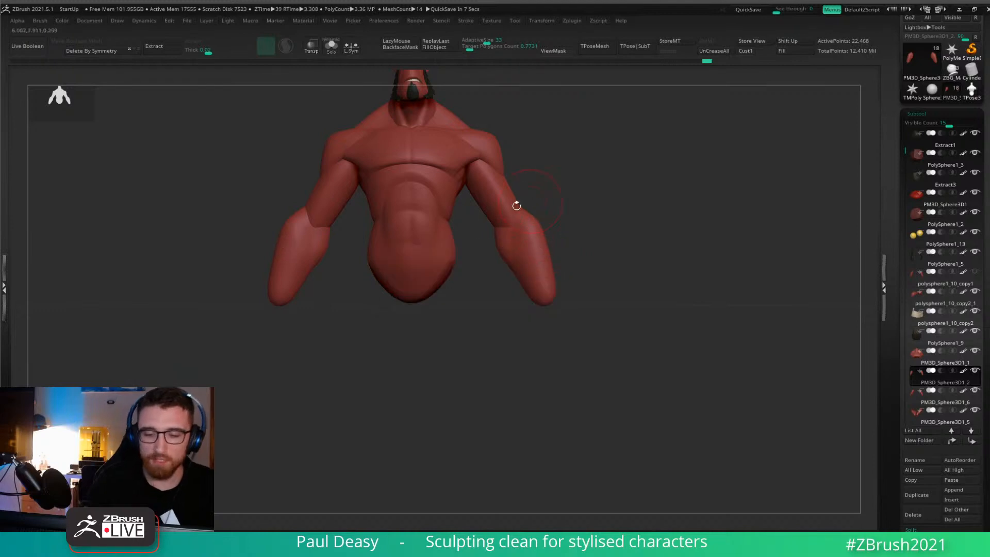
key("space")
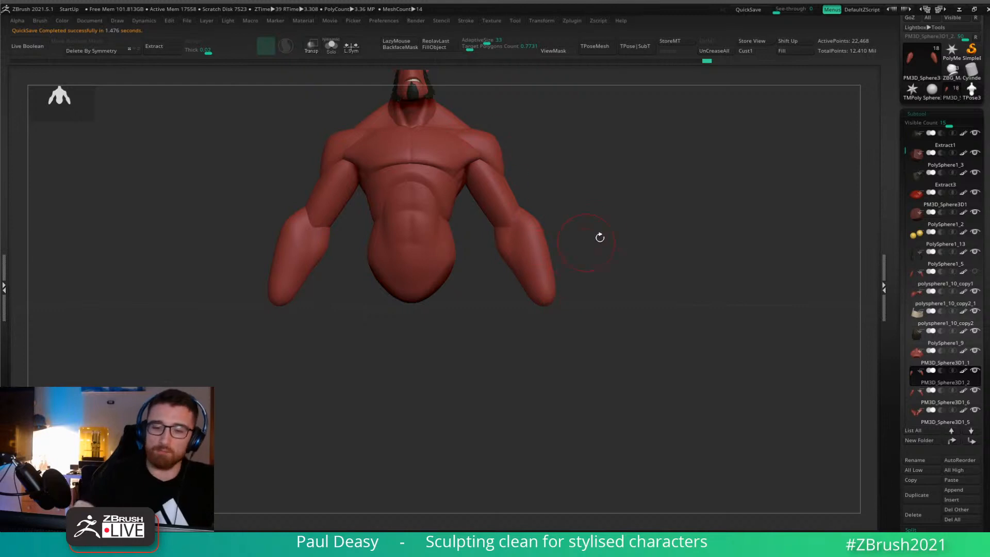
left_click_drag(600, 237, 593, 241)
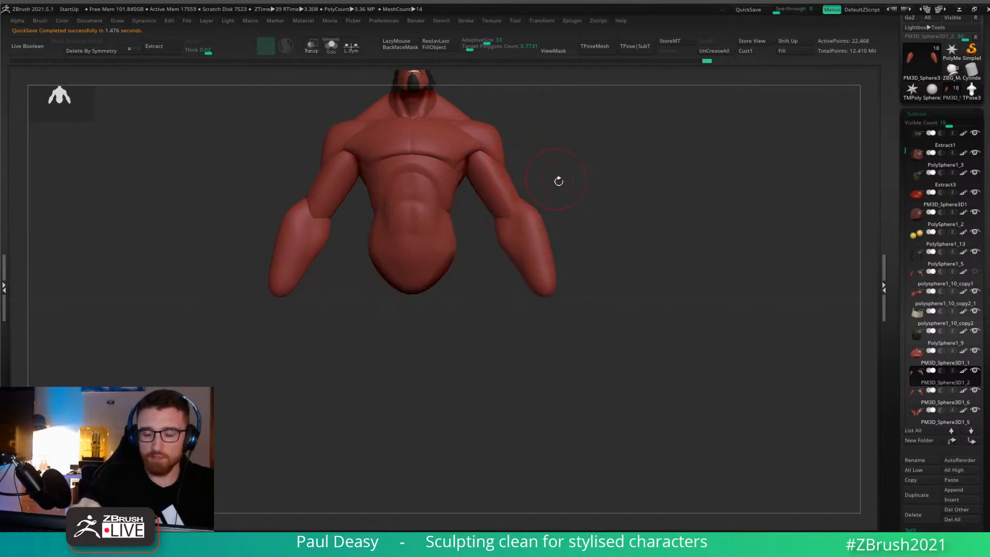
Try to duplicate the forearms with the gizmo as a starting shape for the legs.
left_click_drag(548, 240, 439, 262)
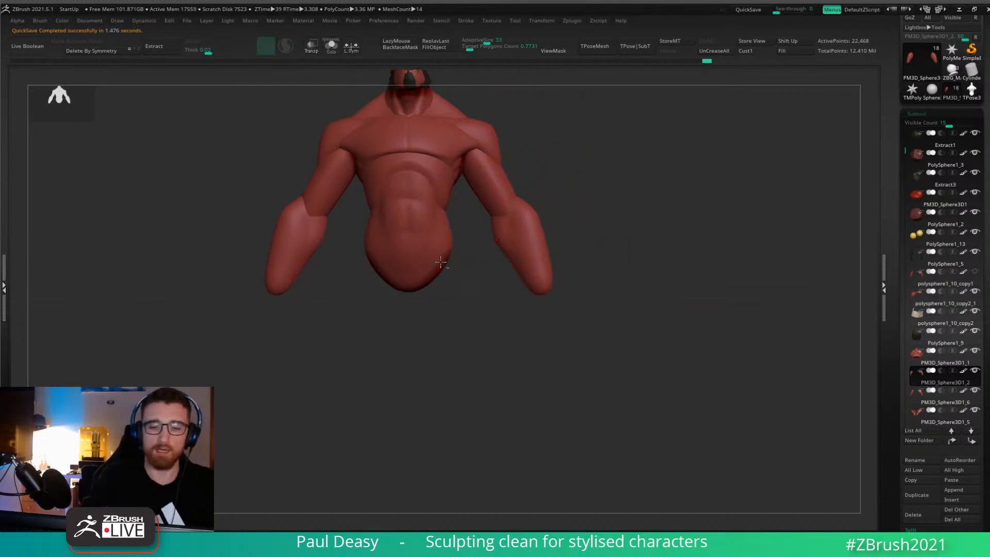
left_click(440, 262, "alt")
left_click_drag(556, 257, 590, 257)
key("w")
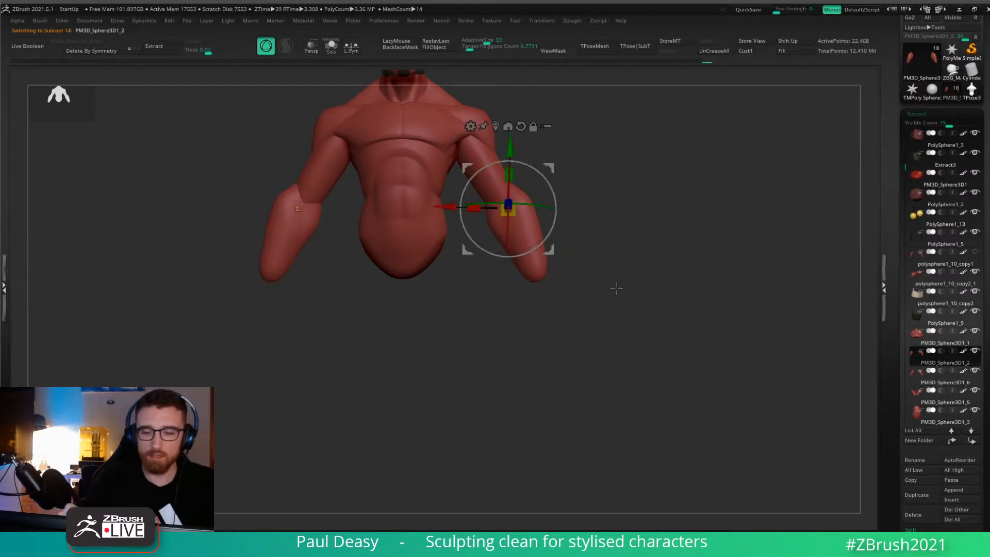
left_click_drag(547, 165, 548, 180, "ctrl")
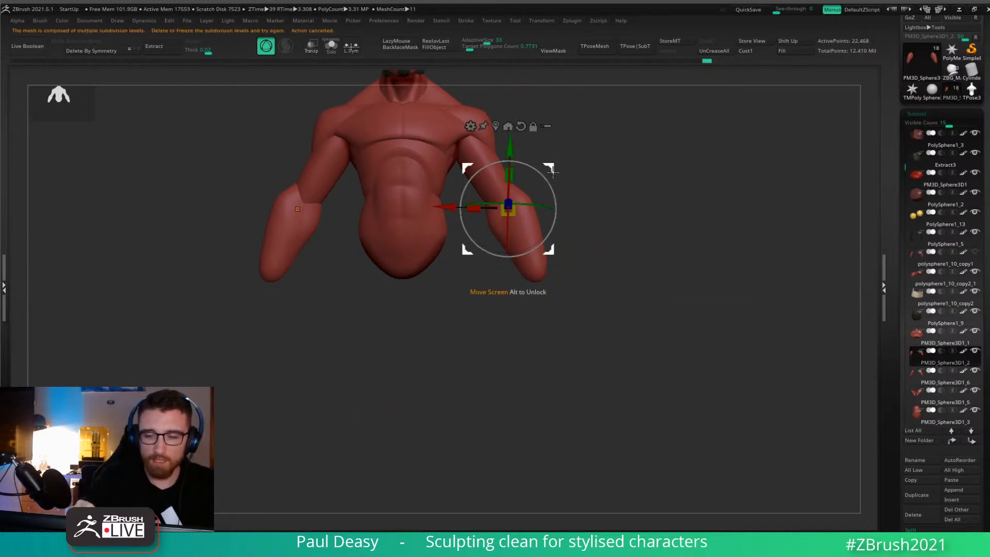
key("q")
Duplicate the upper arms below the torso as a pair of upright thighs and split the copy into its own subtool.
left_click(484, 178, "alt")
key("w")
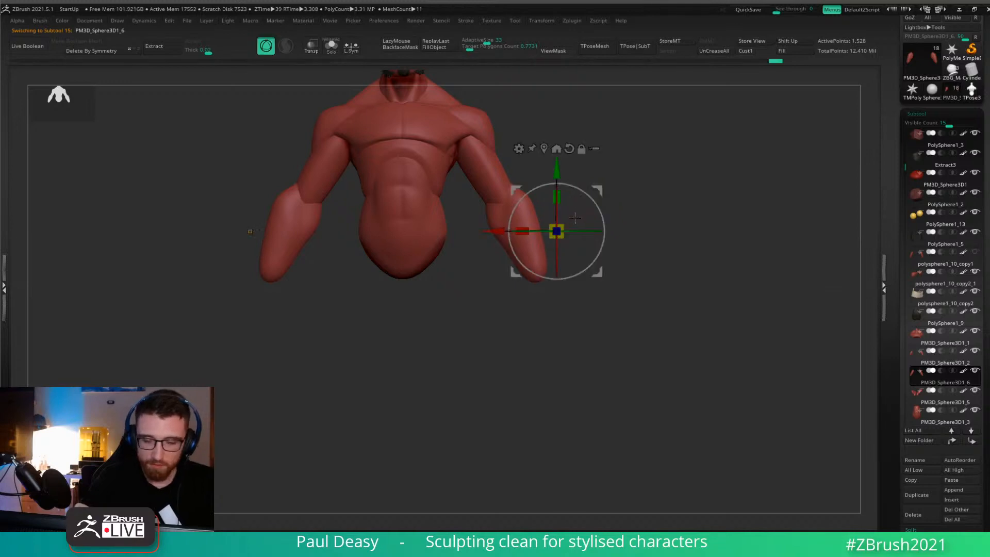
key("q")
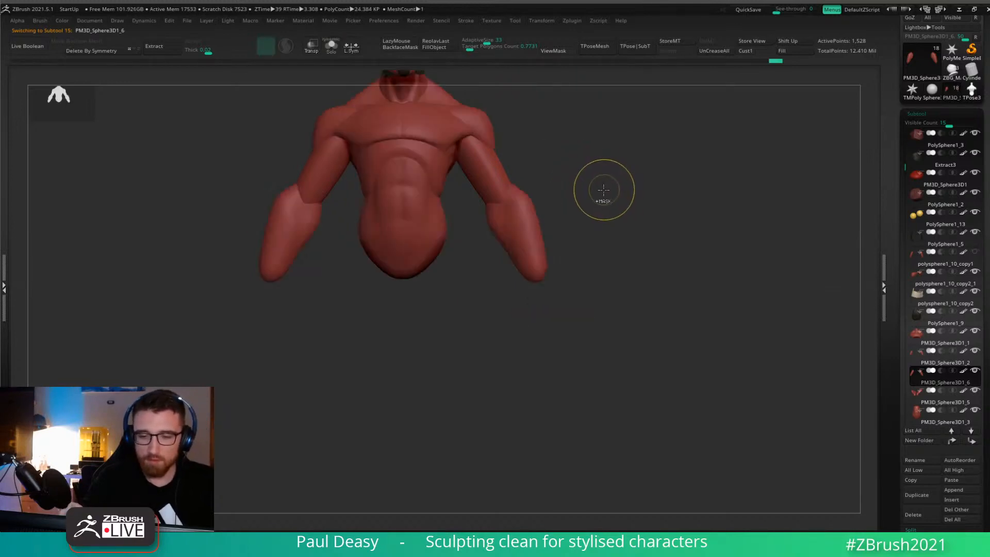
key("w")
left_click_drag(598, 190, 462, 400, "ctrl")
key("q")
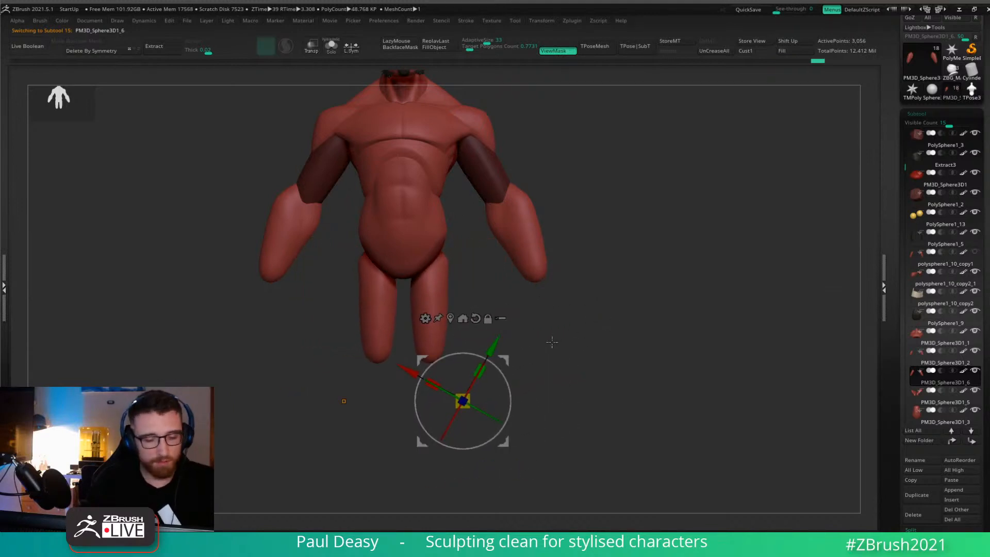
left_click_drag(553, 334, 527, 313, "ctrl")
key("w")
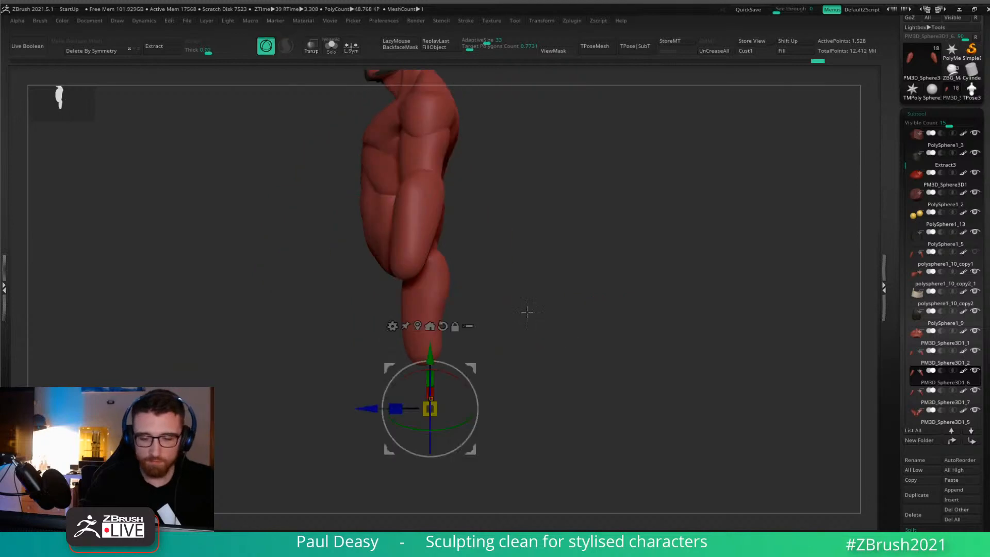
Centre the gizmo on the thighs and position them beneath the pelvis from the side and front.
left_click(433, 326)
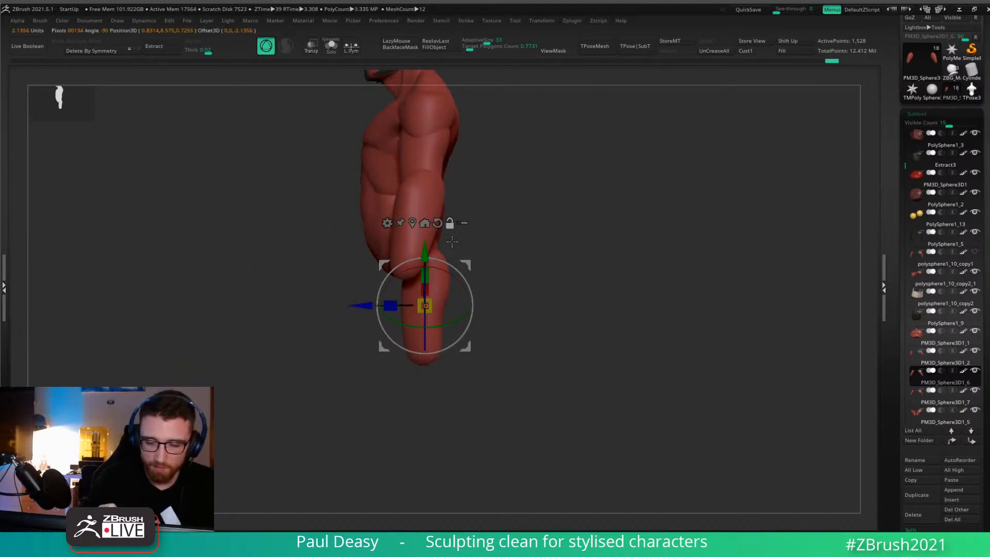
left_click_drag(468, 262, 439, 270)
left_click_drag(521, 272, 567, 276, "shift")
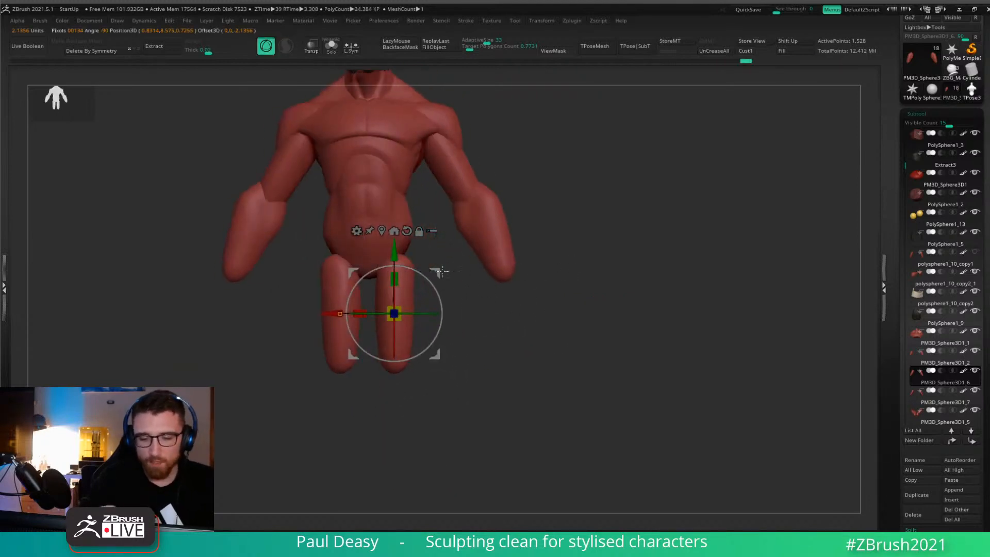
left_click_drag(434, 272, 442, 271)
left_click_drag(480, 300, 453, 268, "shift")
left_click_drag(522, 258, 569, 258, "shift")
key("q")
key("w")
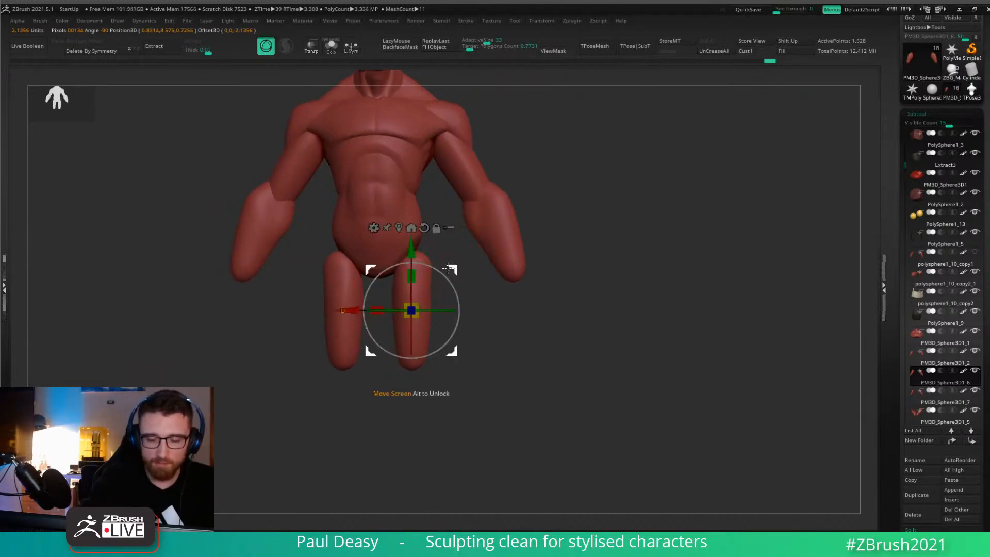
Pull the tops of the thighs up to the hips and widen their outer contours with the Move brush.
key("q")
key("space")
left_click_drag(427, 261, 431, 262)
left_click_drag(425, 258, 425, 221)
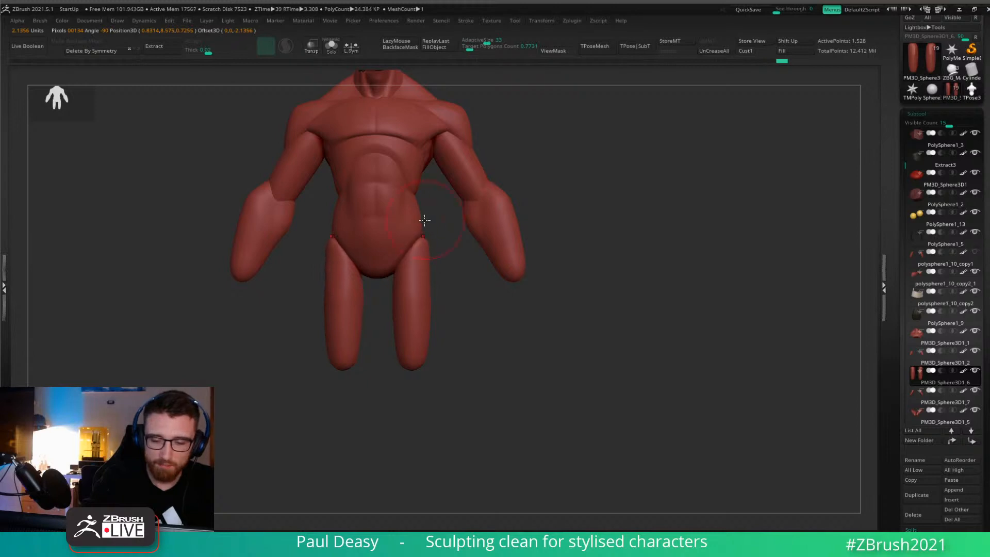
left_click_drag(430, 272, 435, 273)
key("space")
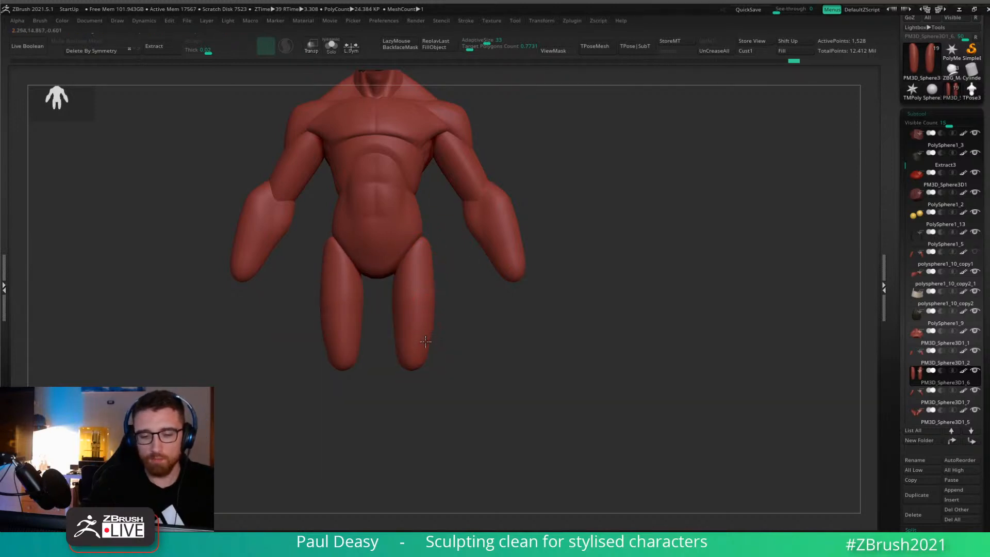
left_click_drag(427, 337, 432, 346)
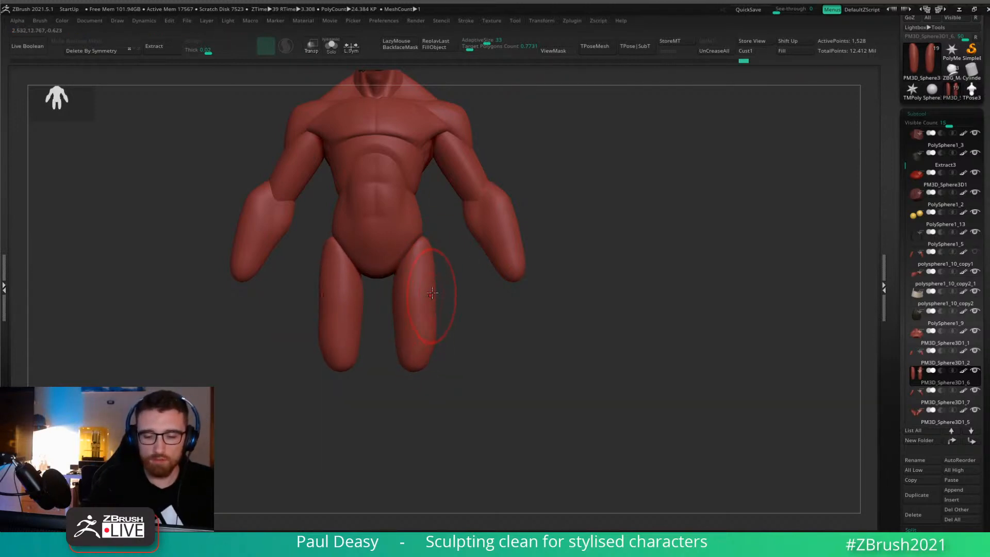
left_click_drag(423, 232, 427, 229)
right_click_drag(429, 278, 433, 265, "alt")
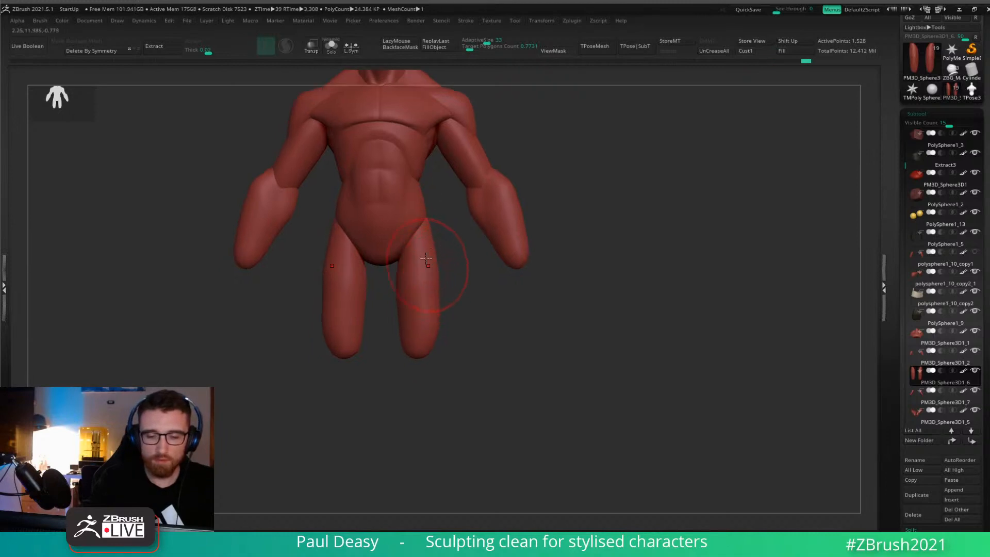
Mask the inner sides of the thighs and adjust their exposed outer contours.
mouse_move(409, 188)
left_mouse_down("ctrl")
mouse_move(421, 403)
mouse_move(573, 99)
left_mouse_up("ctrl")
left_click(483, 287, "ctrl")
left_click_drag(432, 282, 425, 279)
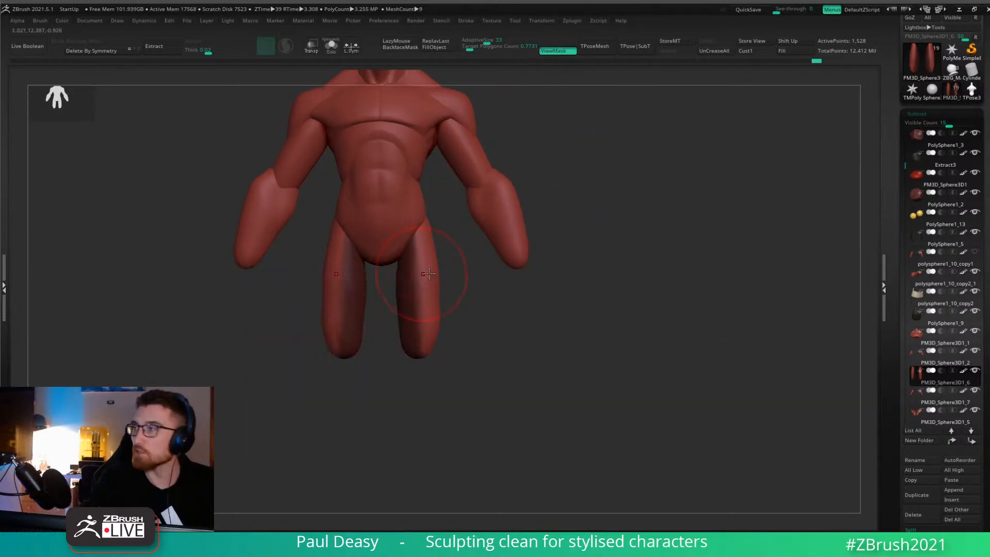
Invert the thigh mask and pull the inner sides inward to thicken the legs.
left_click(500, 303, "ctrl")
mouse_move(399, 326)
left_mouse_down()
mouse_move(391, 321)
mouse_move(400, 349)
left_mouse_up()
left_click_drag(395, 270, 402, 267)
mouse_move(402, 313)
left_mouse_down()
mouse_move(398, 321)
mouse_move(418, 330)
left_mouse_up()
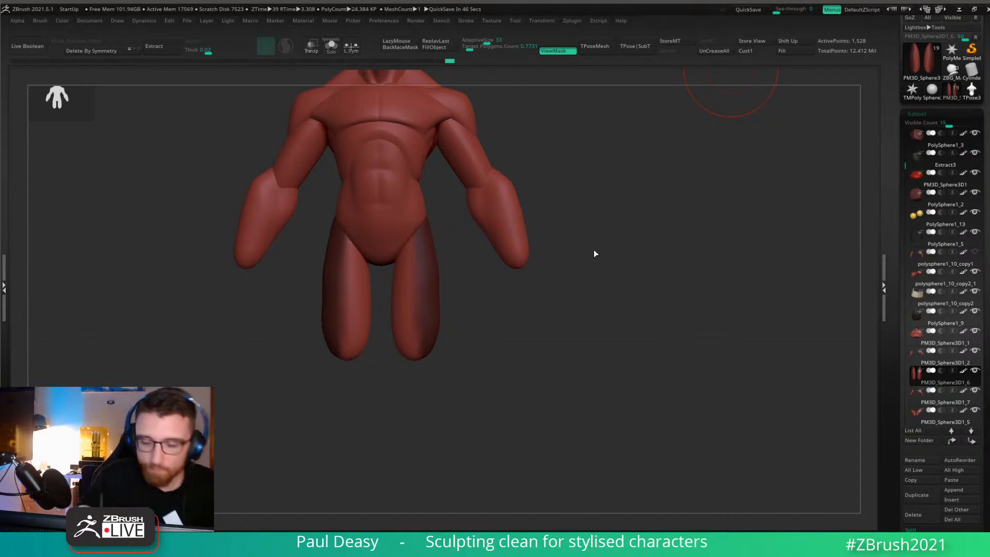
key("space")
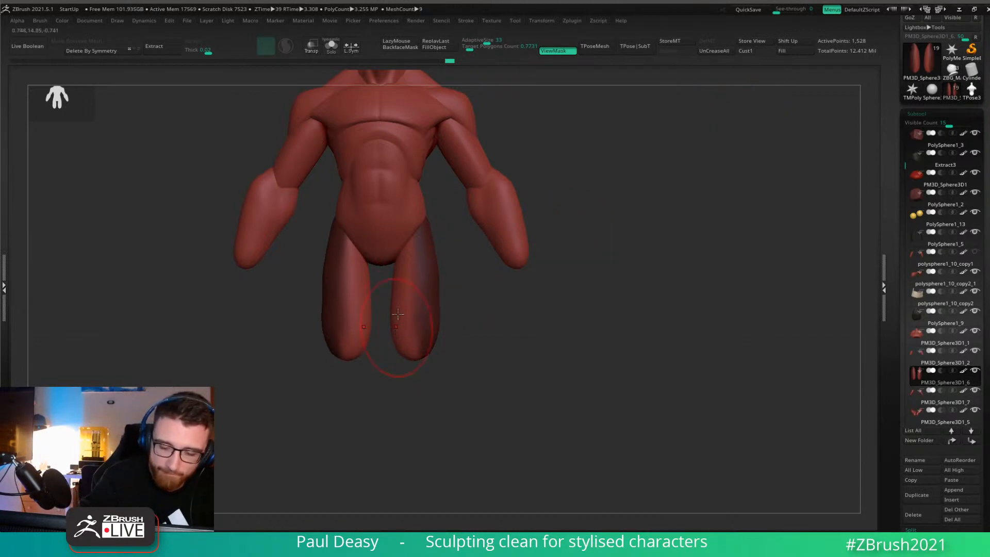
left_click_drag(396, 292, 412, 276, "shift")
Switch the mask back to the inner thighs and refine the outer contours, undoing the last stroke.
left_click_drag(452, 239, 454, 252, "alt")
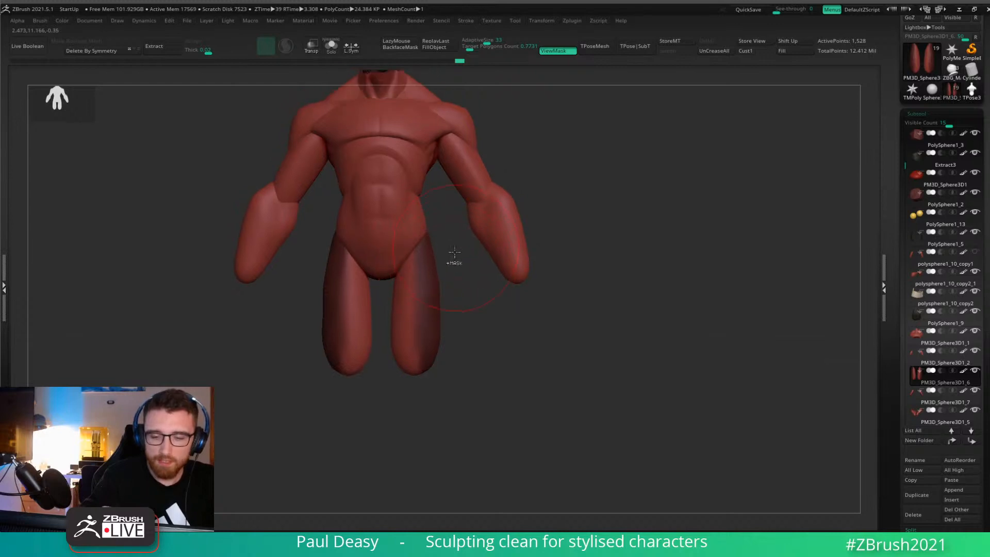
key("space")
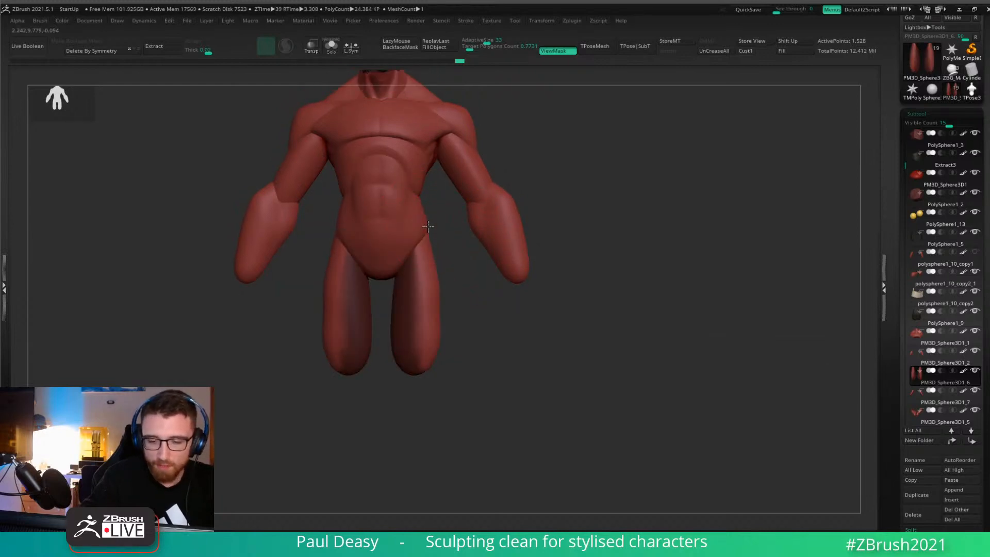
left_click_drag(439, 287, 437, 311, "shift")
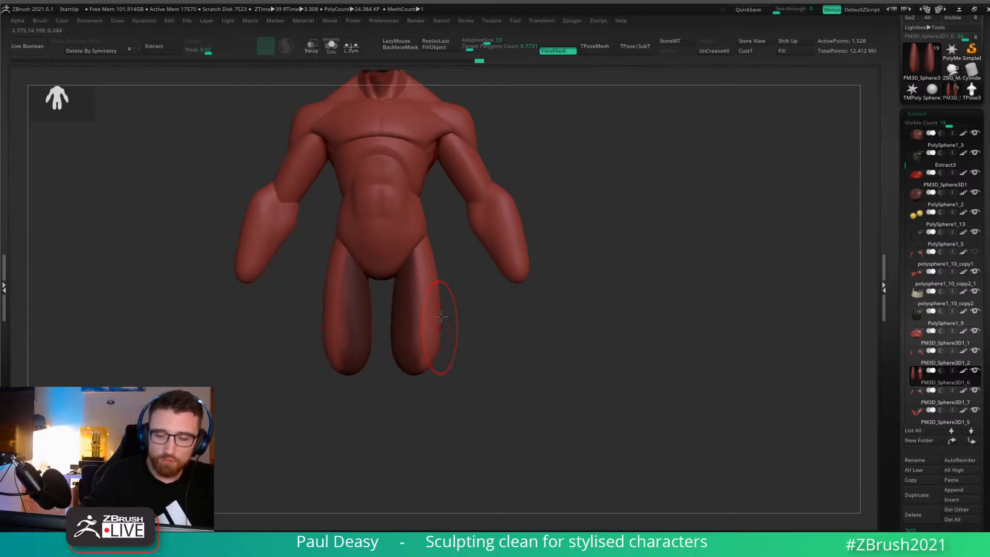
key("space")
left_click_drag(437, 272, 432, 259, "ctrl")
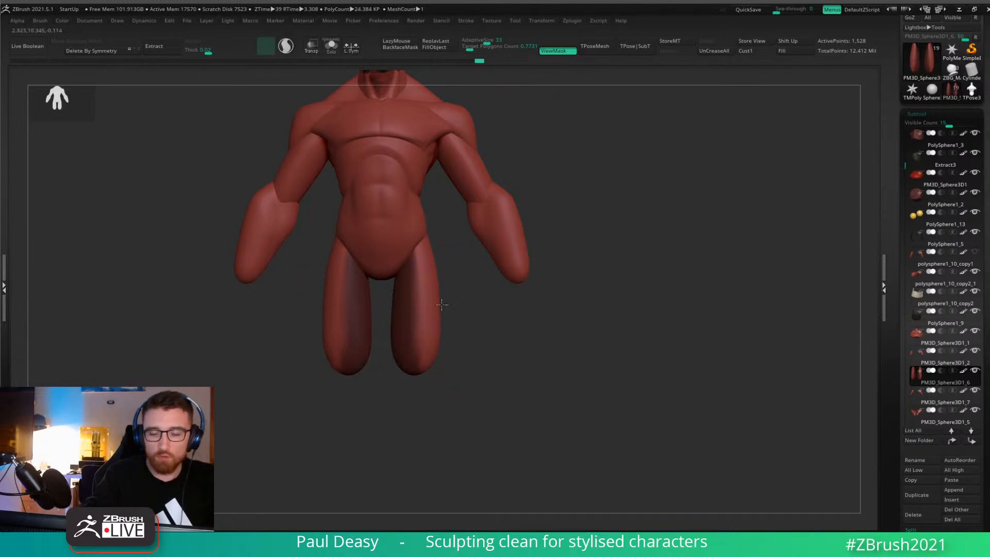
key("space")
key("space")
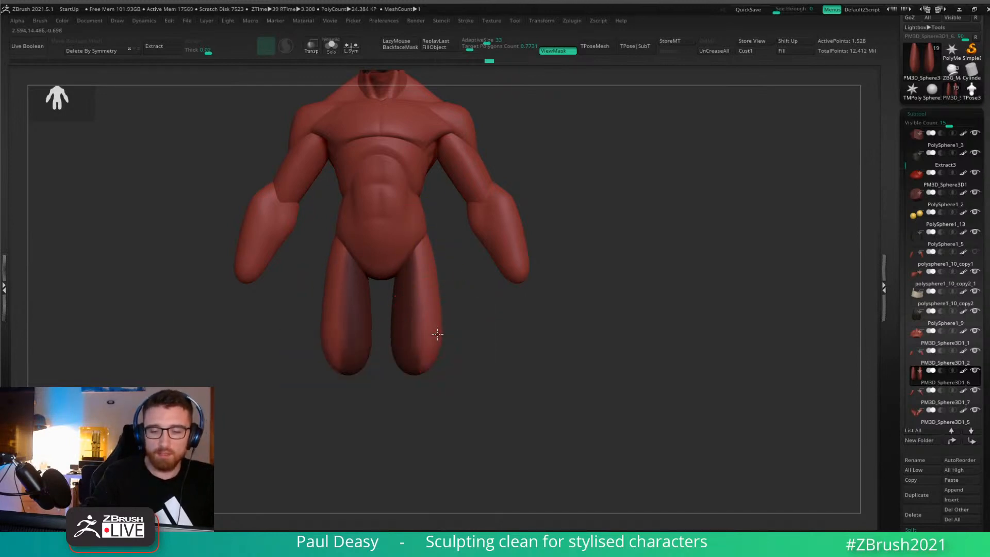
mouse_move(439, 319)
left_mouse_down("shift")
mouse_move(434, 263)
mouse_move(452, 259)
left_mouse_up("shift")
key("ctrl+z")
Clear the mask and smooth the back surface of the thighs.
key("space")
left_click_drag(424, 227, 549, 245)
key("space")
left_click(423, 248)
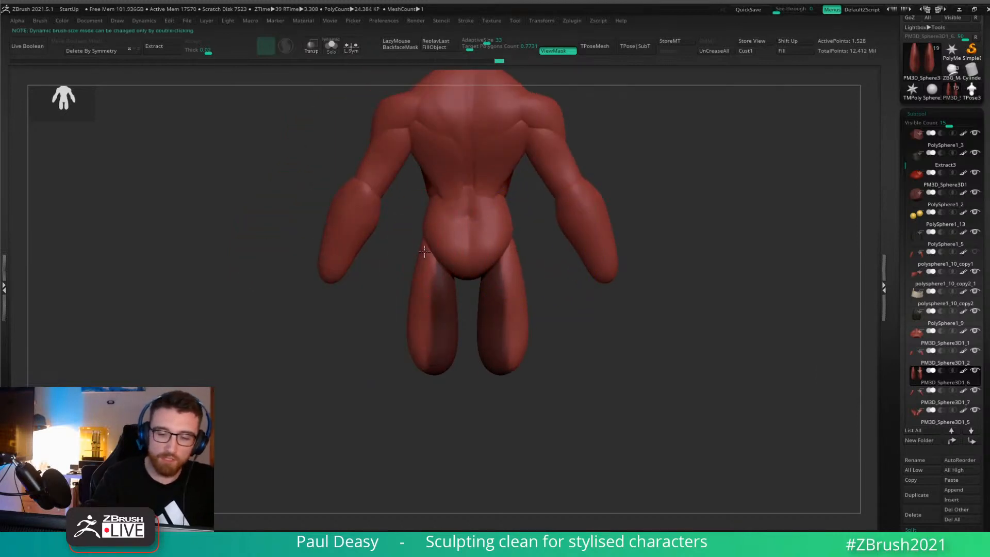
left_click_drag(387, 399, 380, 443, "ctrl")
left_click_drag(448, 252, 440, 292, "shift")
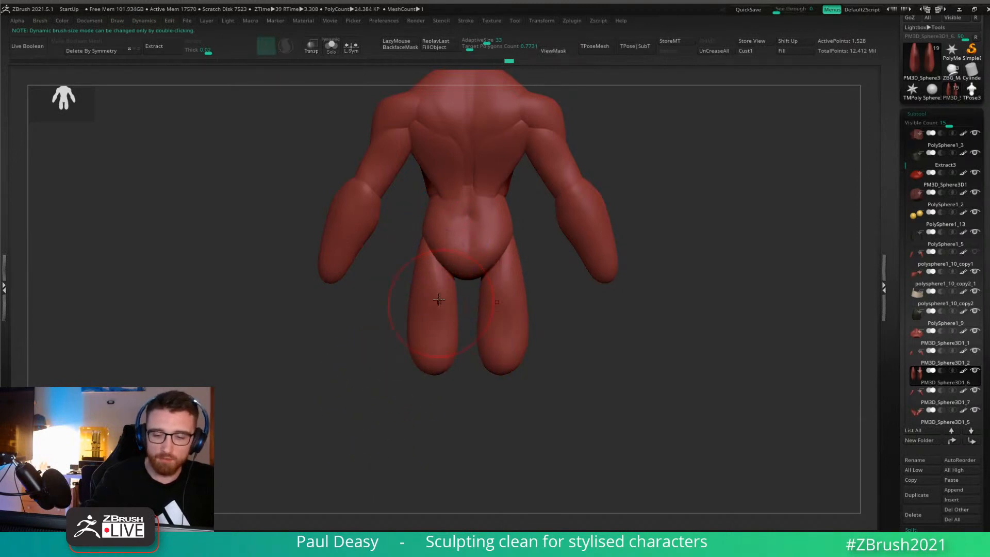
Reshape the thighs' side profile and pull their upper back edges into the hips.
right_click_drag(439, 289, 487, 292)
key("space")
right_click_drag(471, 326, 447, 298)
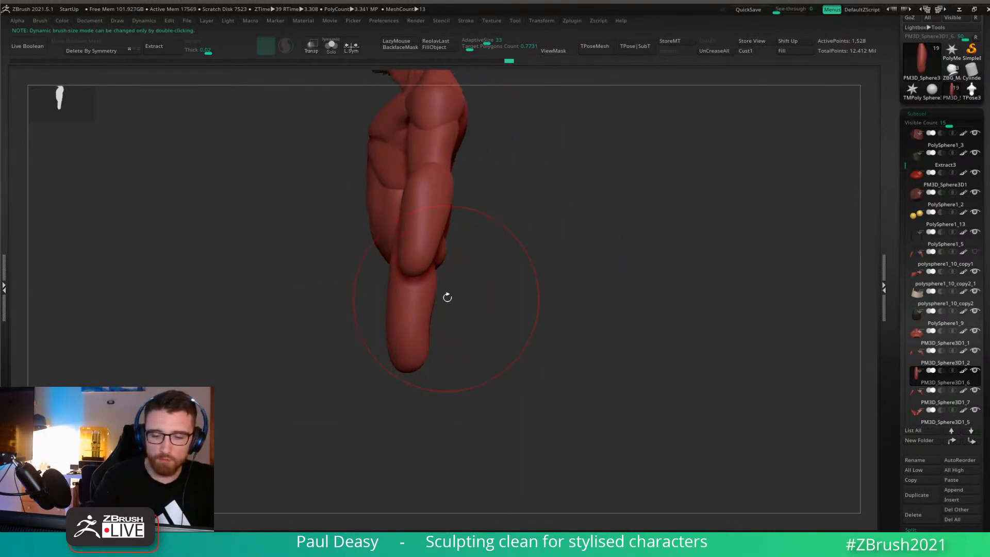
left_click_drag(422, 326, 420, 380)
right_click(375, 322)
mouse_move(485, 260)
right_mouse_down()
mouse_move(458, 255)
mouse_move(443, 224)
right_mouse_up()
left_click_drag(443, 224, 449, 218)
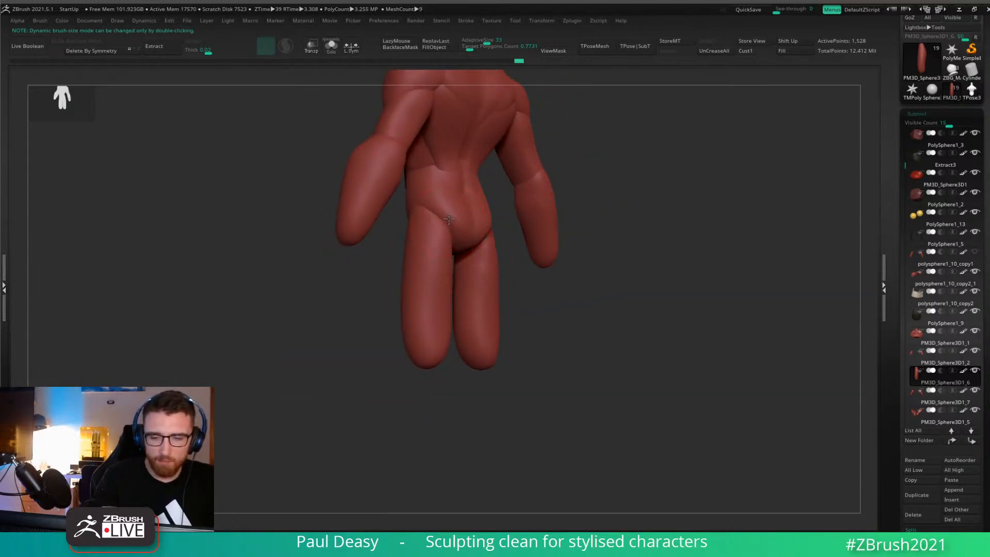
Refine the front and lower curve of the thighs in profile, adjusting the brush size.
right_click_drag(446, 210, 406, 224)
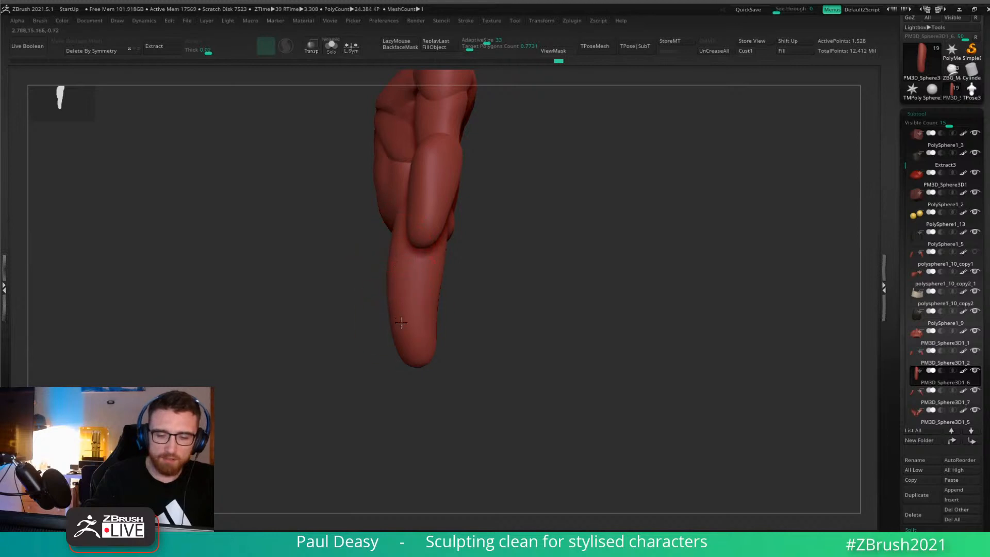
right_click_drag(402, 336, 404, 227)
key("space")
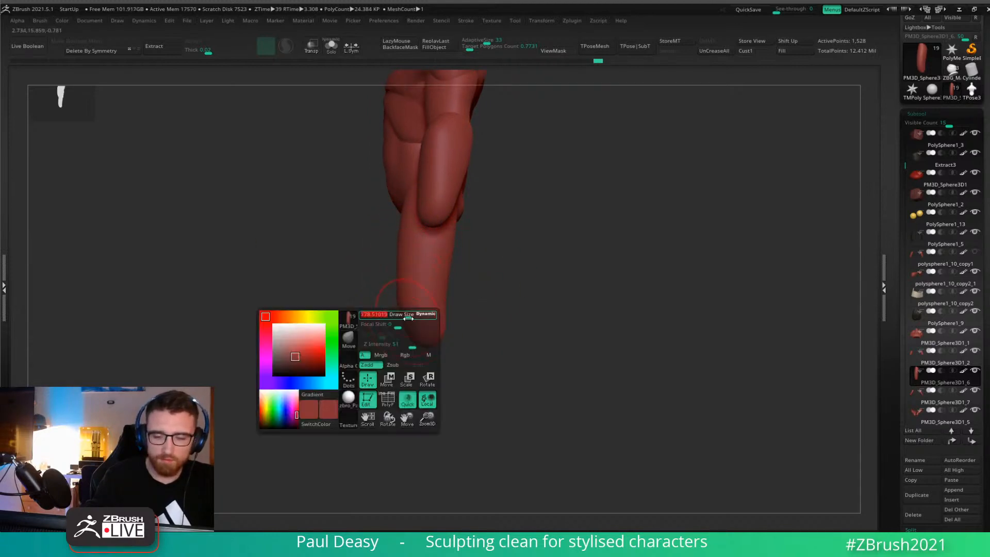
right_click_drag(466, 303, 436, 308, "shift")
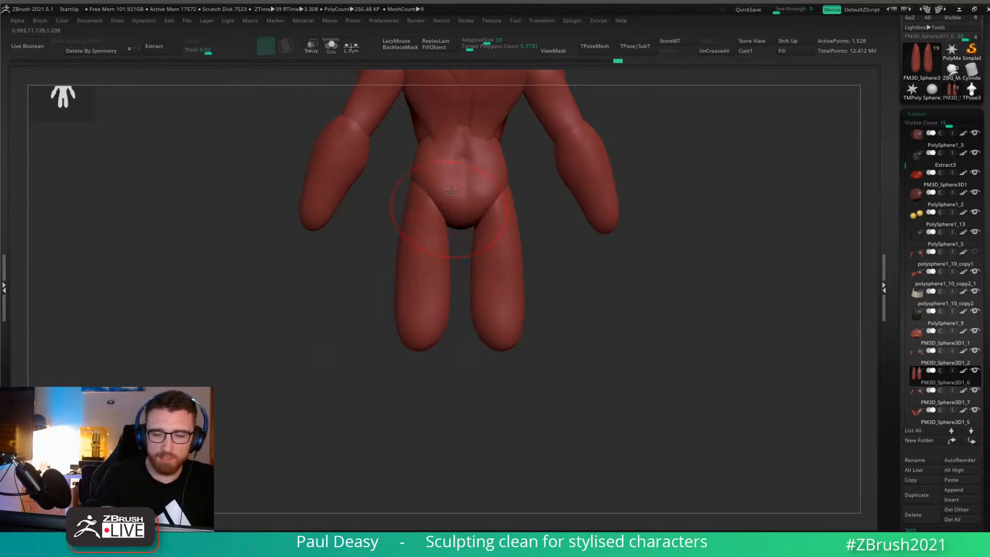
Place the gizmo at the hip end of the thigh and bring the two thighs closer together.
right_click_drag(568, 280, 488, 302)
key("w")
left_click(431, 226, "alt")
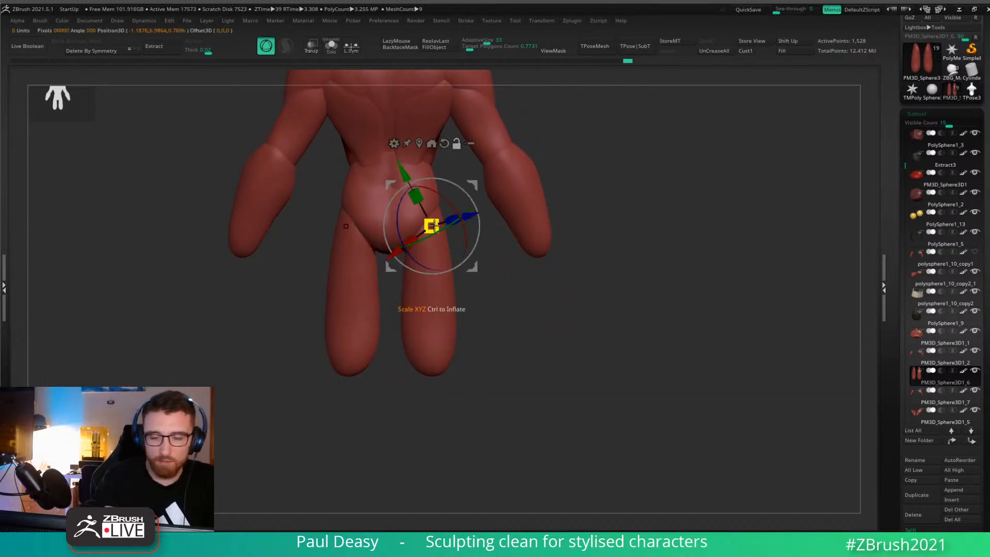
left_click(445, 144, "alt")
left_click_drag(469, 183, 470, 204)
key("q")
Mask the outer back of the thighs with a softened edge and pull the upper inner sides inward beneath the pelvis.
key("space")
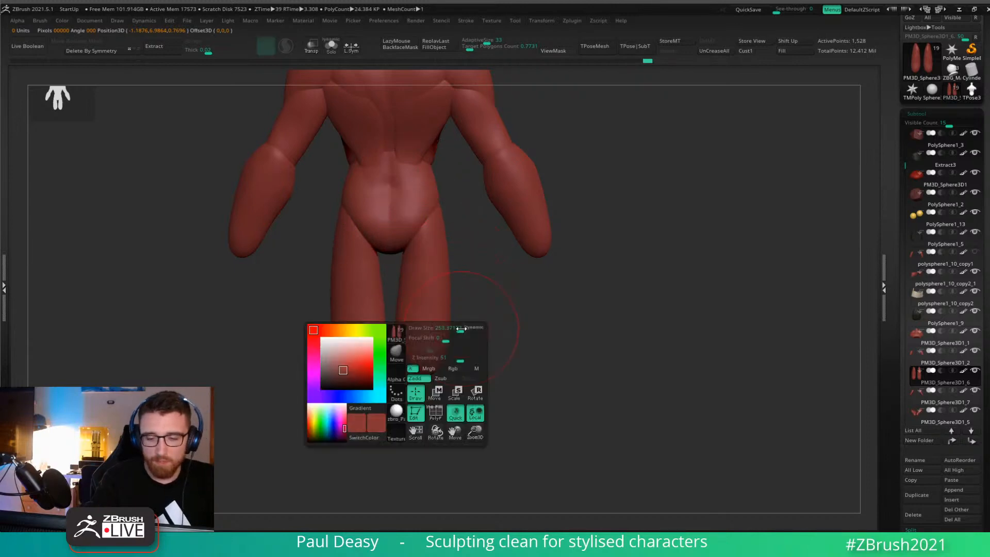
left_click_drag(445, 333, 449, 333)
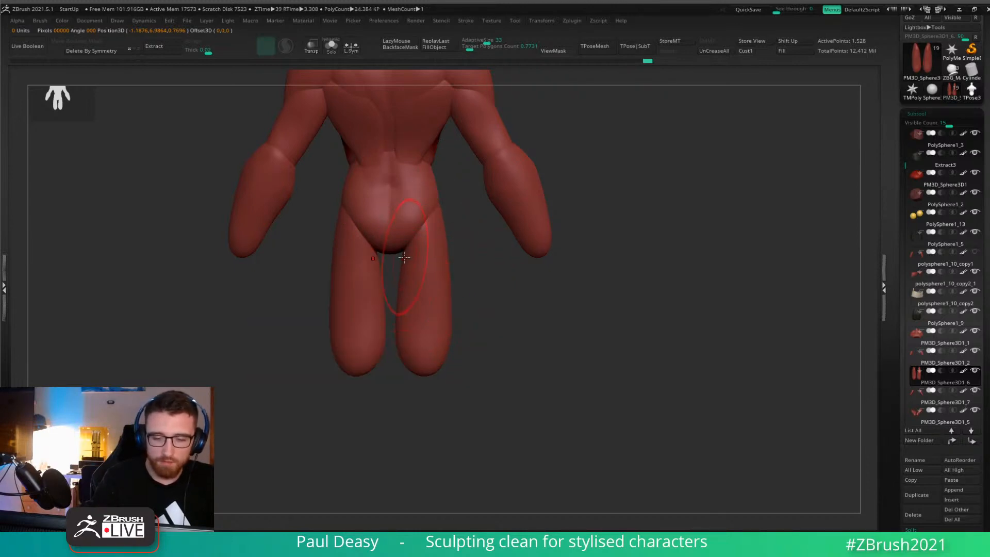
mouse_move(422, 198)
left_mouse_down("ctrl")
mouse_move(503, 207)
mouse_move(485, 298)
left_mouse_up("ctrl")
left_click(485, 297, "ctrl")
left_click(435, 262, "ctrl")
left_click(466, 278, "ctrl")
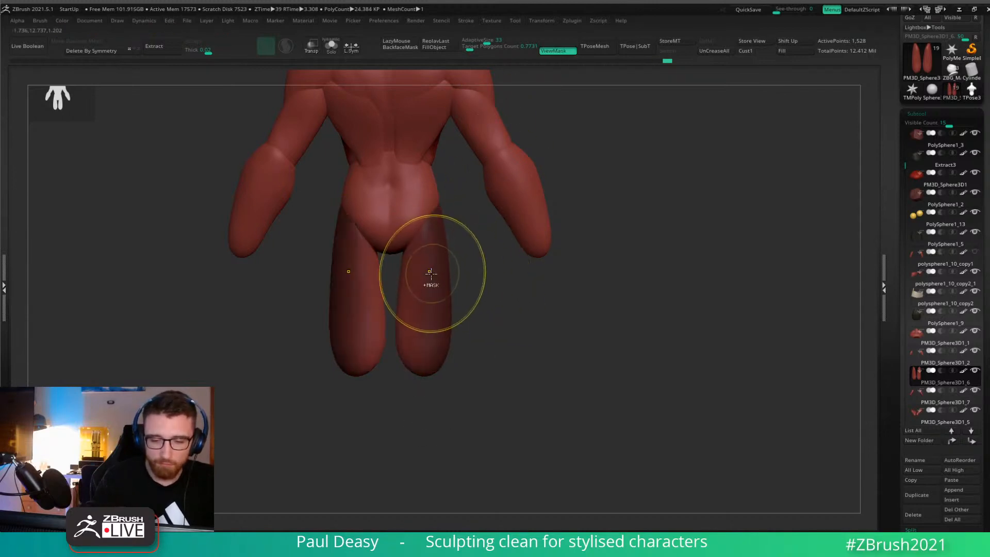
key("space")
left_click_drag(403, 247, 394, 249)
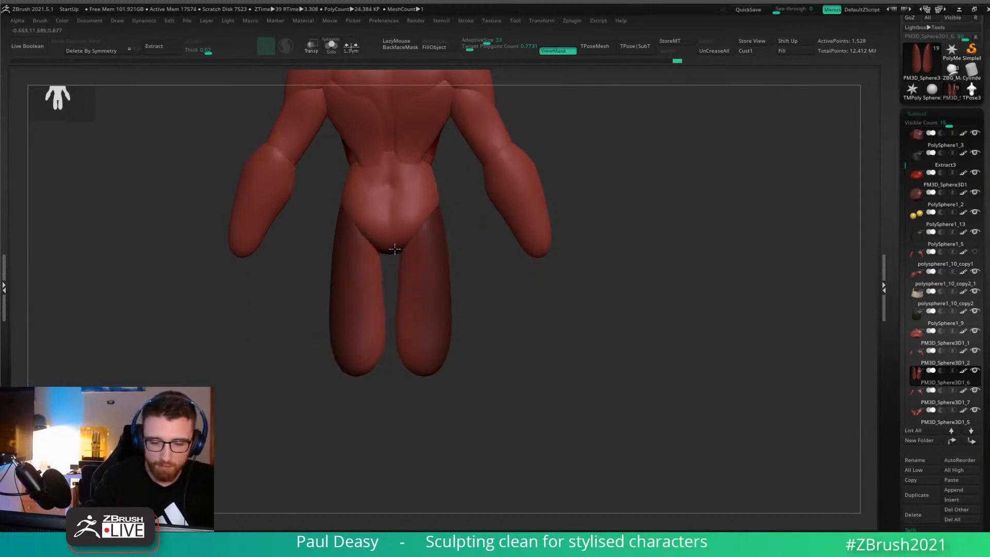
mouse_move(464, 263)
left_mouse_down()
mouse_move(503, 257)
mouse_move(458, 233)
left_mouse_up()
Turn off the mask display and refine the lower ends of the thighs in the front view.
key("ctrl+h")
left_click_drag(502, 268, 419, 276, "alt")
key("ctrl+h")
left_click_drag(415, 313, 419, 369, "shift")
left_click_drag(499, 346, 490, 345, "alt")
key("ctrl+h")
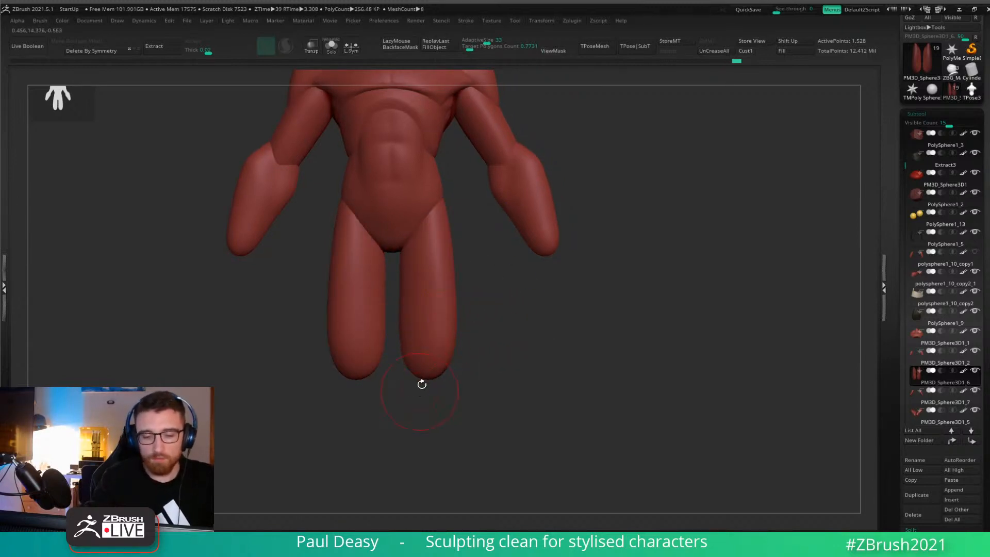
Refine the inner sides of the thighs in the front view and smooth their surfaces.
key("b")
key("space")
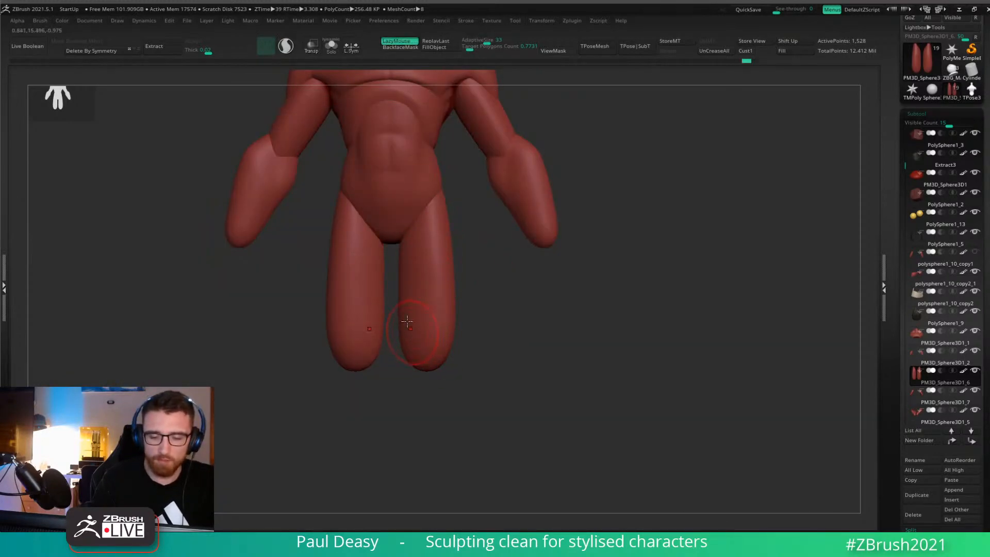
mouse_move(416, 344)
left_mouse_down()
mouse_move(437, 329)
mouse_move(407, 327)
left_mouse_up()
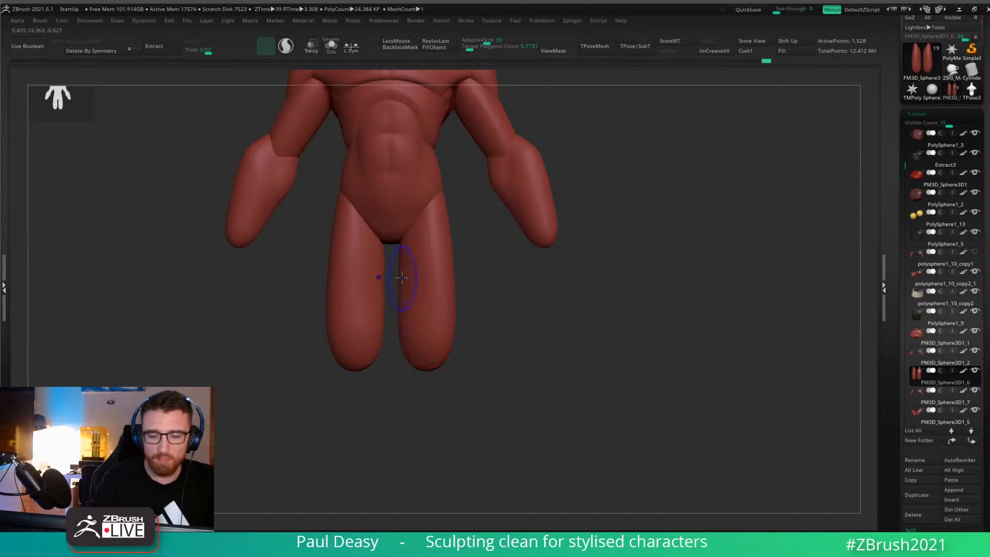
mouse_move(441, 257)
left_mouse_down("shift")
mouse_move(439, 240)
mouse_move(449, 318)
left_mouse_up("shift")
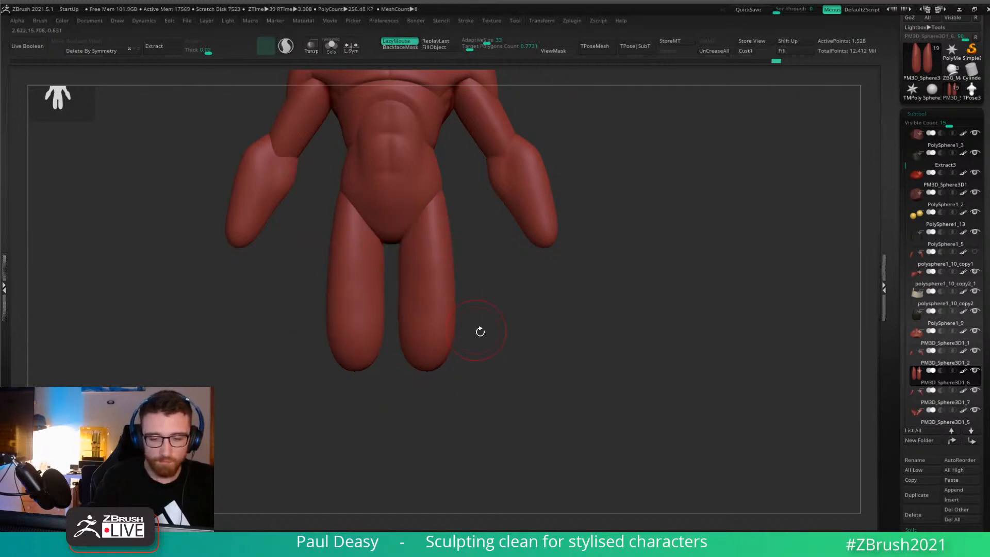
mouse_move(438, 267)
left_mouse_down()
mouse_move(430, 216)
mouse_move(426, 269)
left_mouse_up()
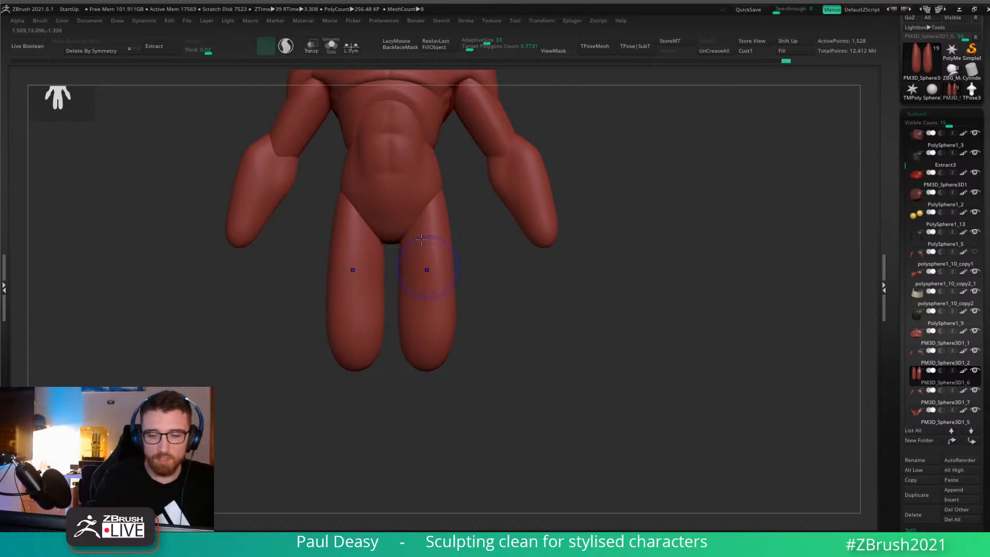
Examine the whole figure's proportions from the front and in profile, checking the arms against the thighs.
left_click_drag(483, 292, 480, 333, "alt")
left_click_drag(489, 281, 504, 328, "alt")
left_click_drag(530, 285, 534, 307, "alt")
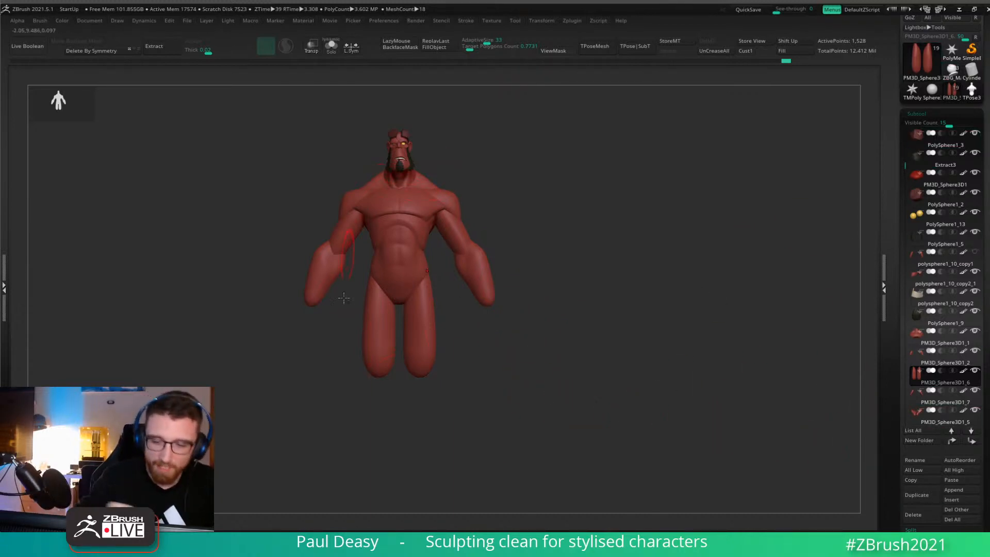
right_click_drag(526, 309, 507, 343, "alt")
right_click(505, 344)
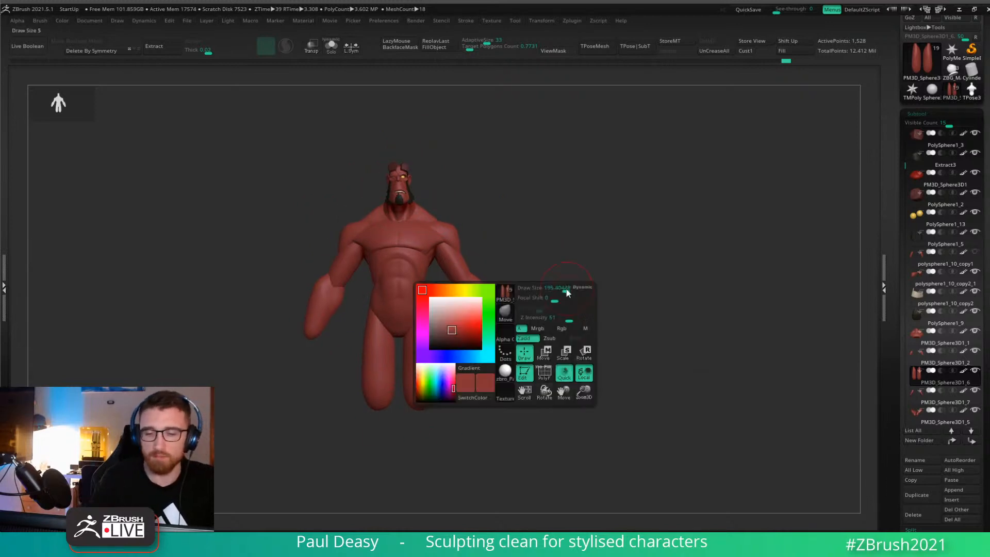
right_click_drag(557, 276, 570, 244, "alt")
right_click_drag(542, 290, 561, 318, "alt")
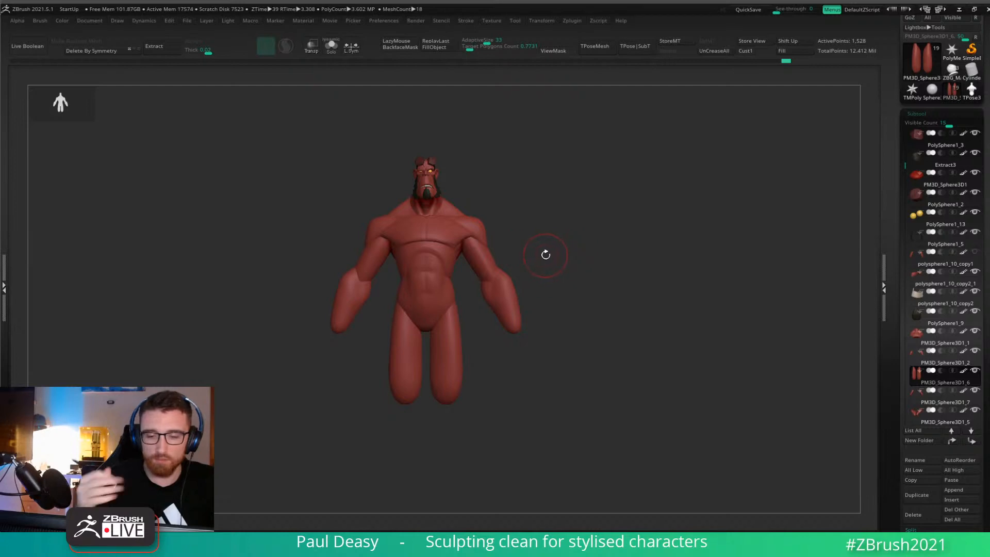
right_click_drag(529, 270, 601, 267, "alt")
left_click(477, 239, "alt")
right_click_drag(600, 267, 618, 308, "alt")
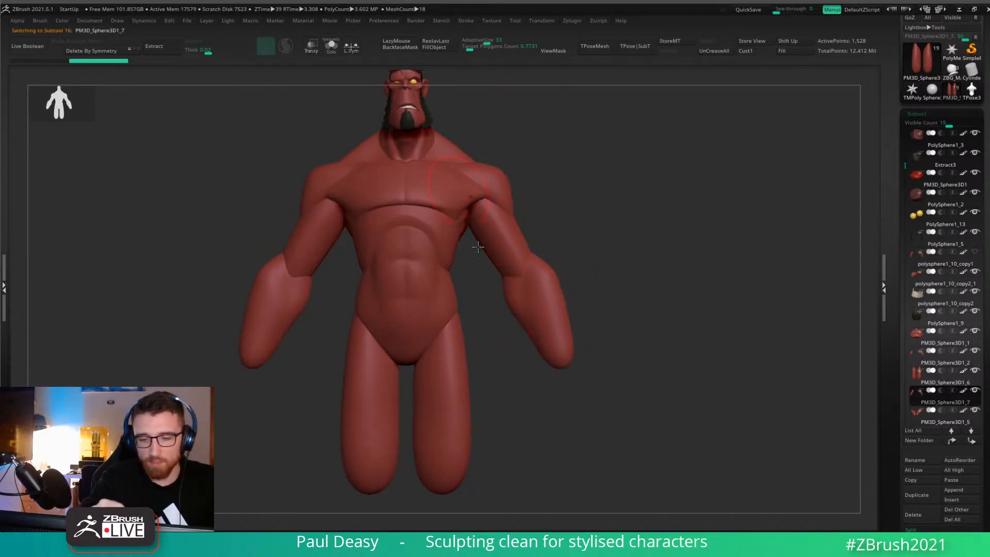
right_click_drag(473, 431, 464, 339, "alt")
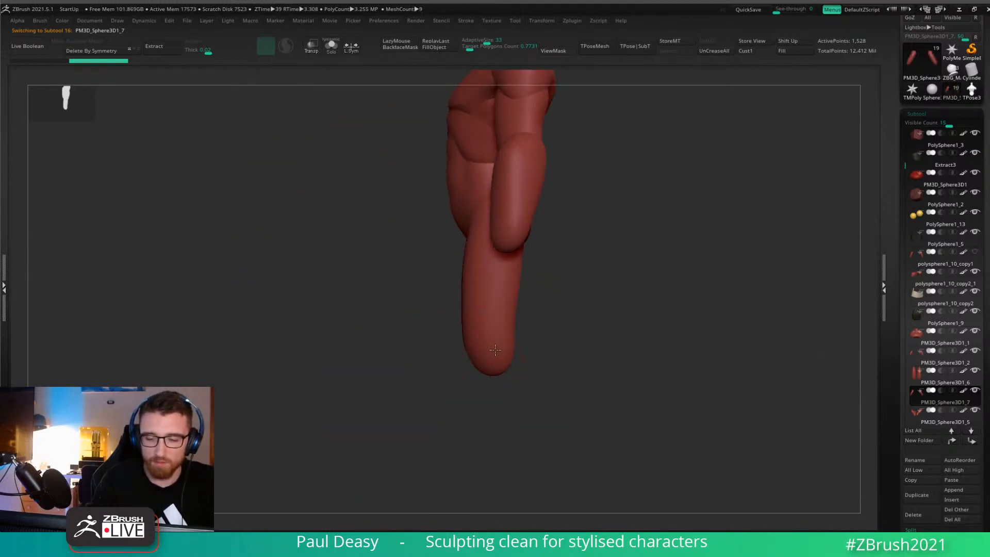
Select the thighs and push their lower ends up and slightly backward in profile.
left_click(497, 356, "alt")
left_click_drag(497, 360, 503, 350)
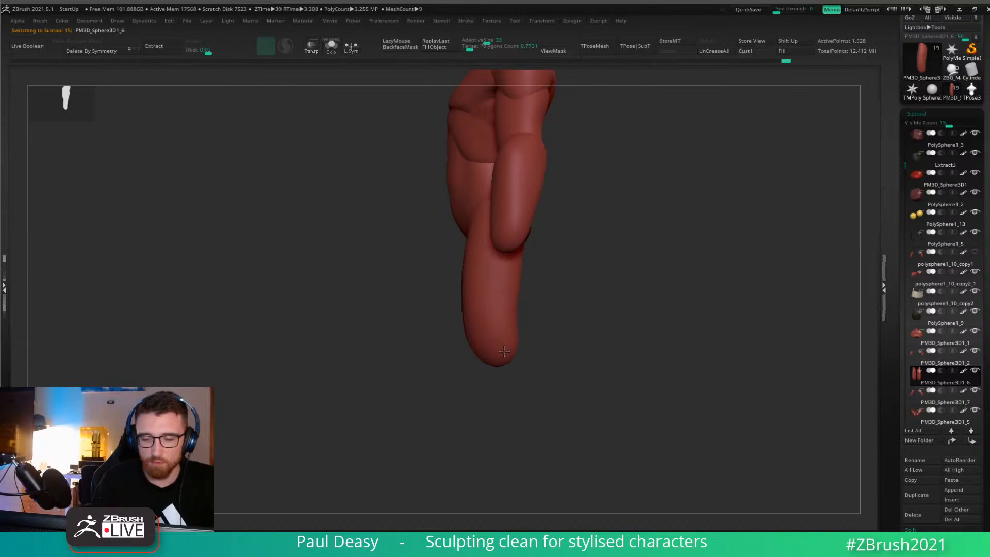
key("space")
left_click(478, 329)
Adjust the back of the thighs beneath the buttocks, checking the shape from the rear three-quarter and side views.
right_click_drag(485, 326, 539, 316)
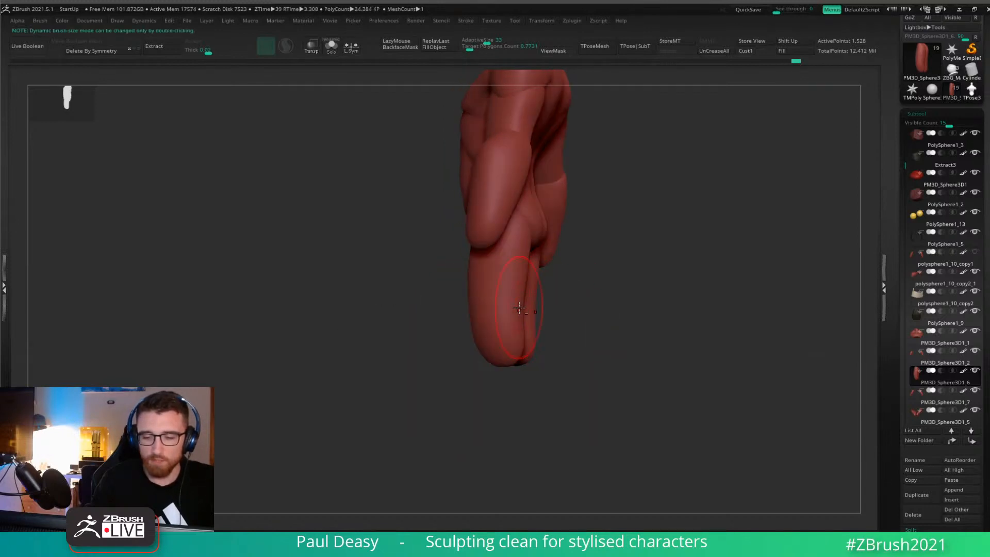
left_click_drag(523, 285, 527, 277)
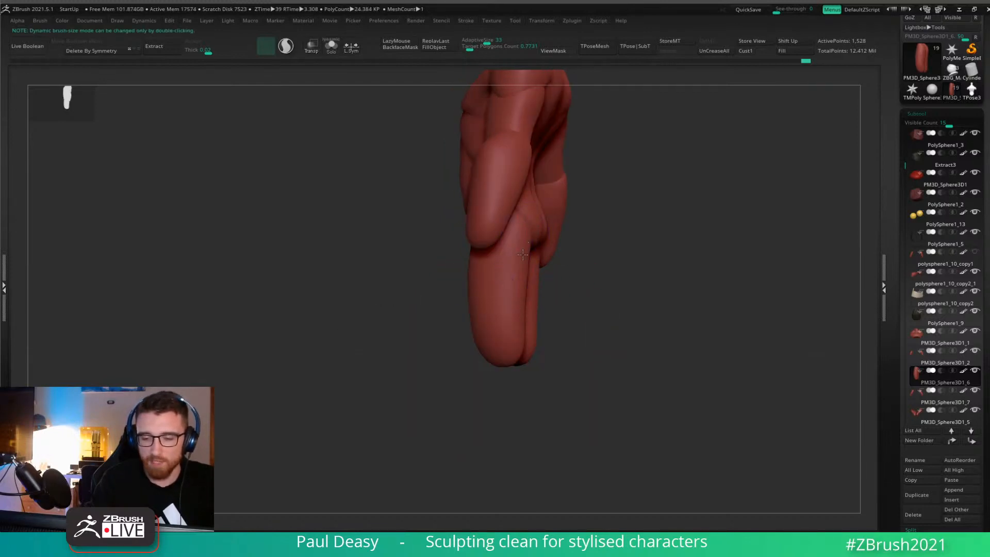
right_click_drag(529, 259, 543, 235)
key("space")
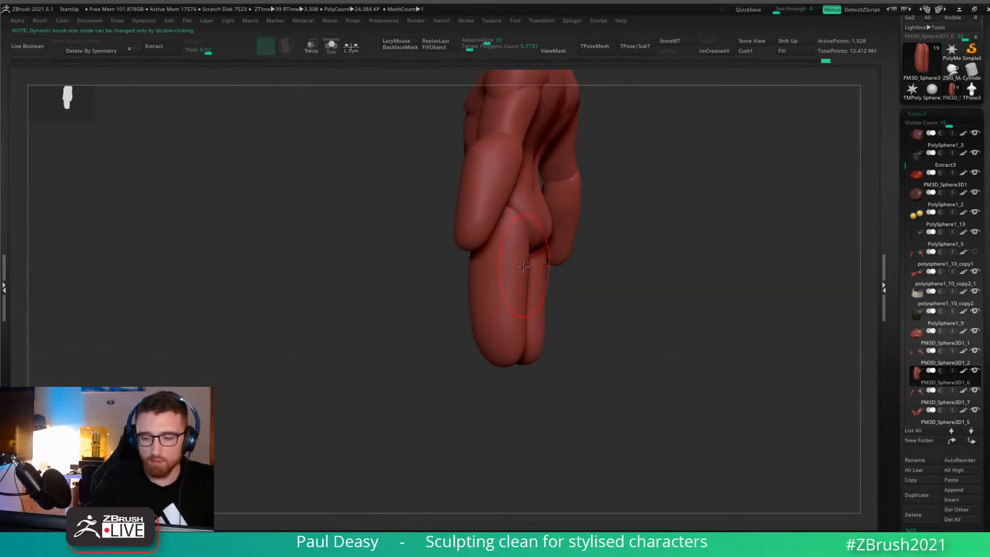
right_click_drag(529, 270, 512, 291)
left_click(435, 315, "alt")
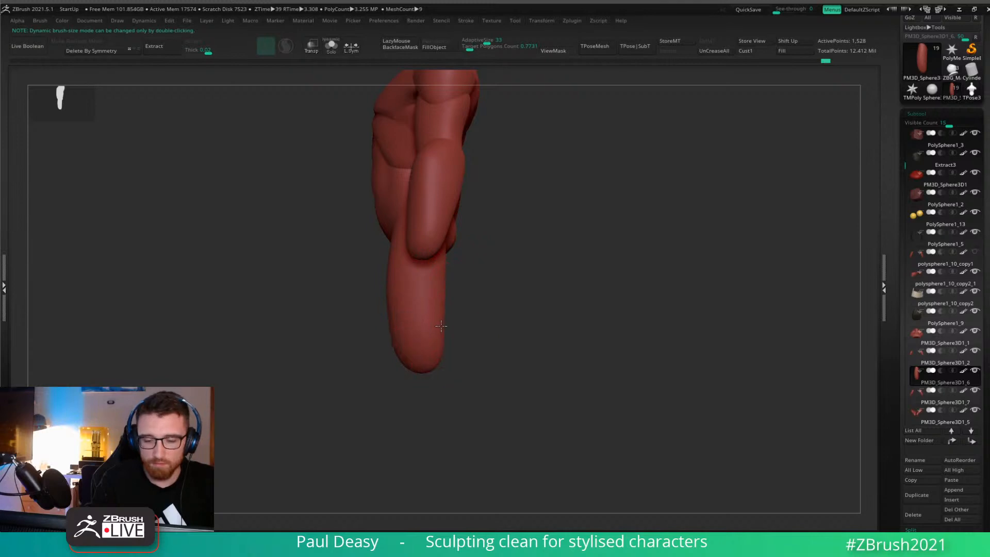
mouse_move(441, 325)
right_mouse_down()
mouse_move(486, 331)
mouse_move(455, 276)
mouse_move(480, 289)
right_mouse_up()
left_click(441, 283, "alt")
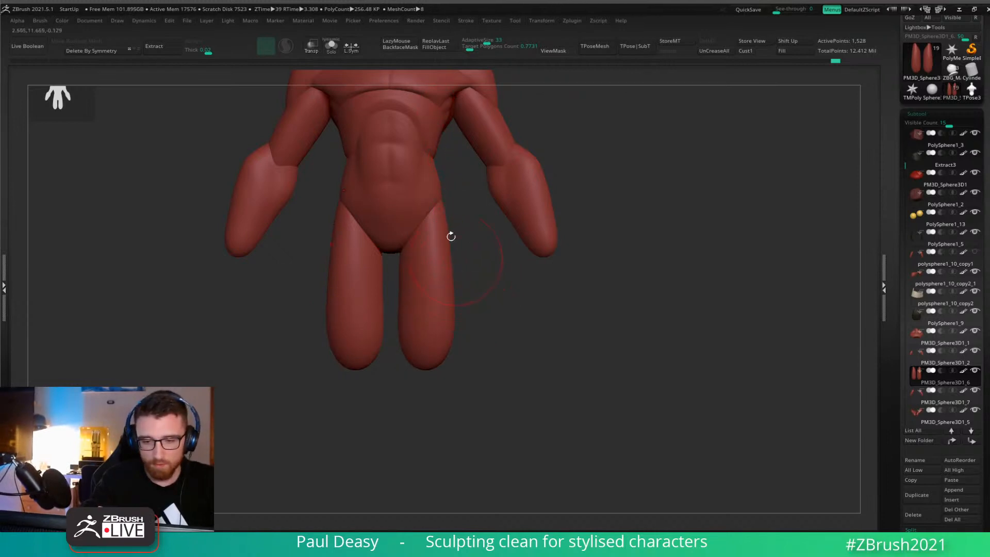
Adjust the brush size and push the outer lower thighs outward in the front view.
left_click(519, 250, "alt")
mouse_move(519, 249)
right_mouse_down()
mouse_move(658, 292)
mouse_move(624, 215)
mouse_move(632, 227)
mouse_move(612, 249)
mouse_move(461, 310)
mouse_move(438, 161)
right_mouse_up()
left_click(426, 207, "alt")
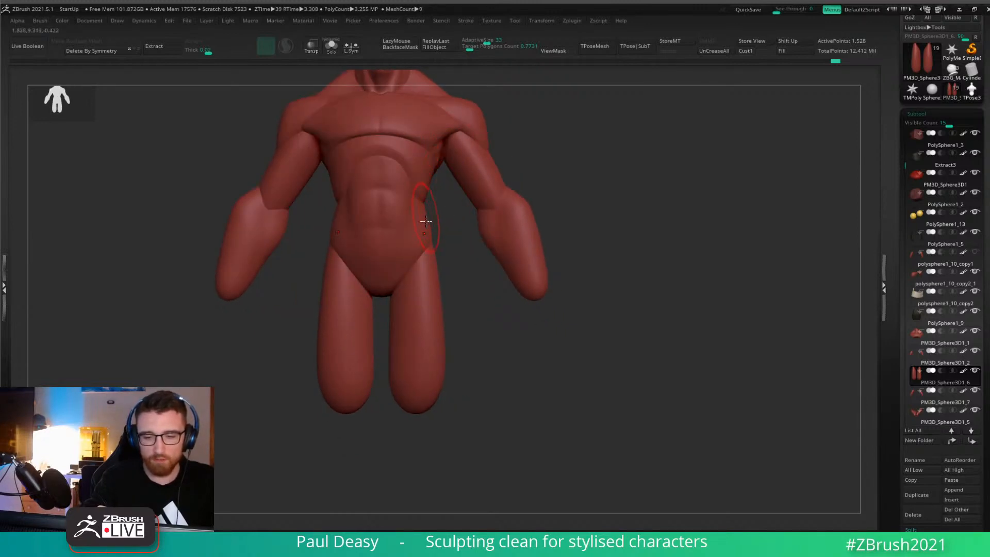
right_click_drag(446, 316, 451, 274)
left_click(441, 314, "alt")
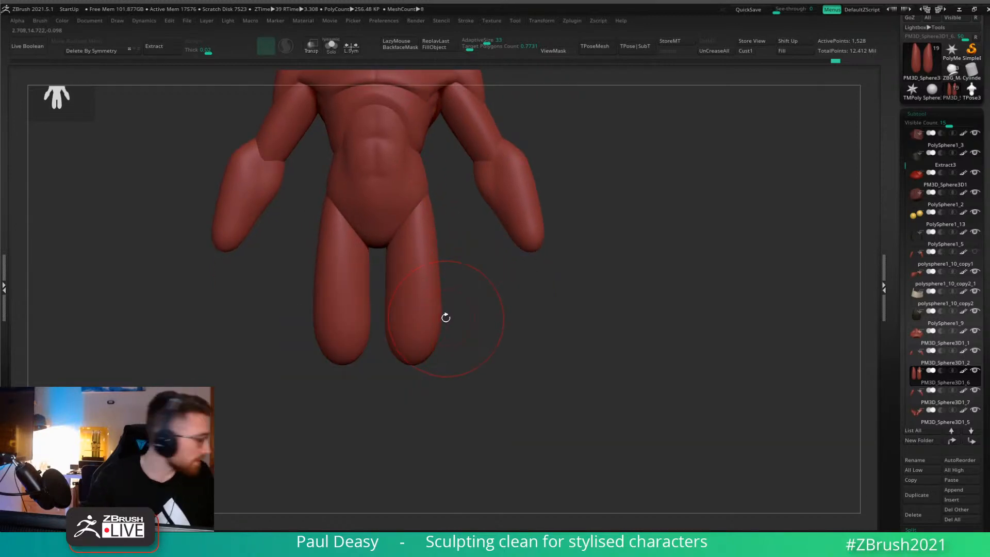
key("space")
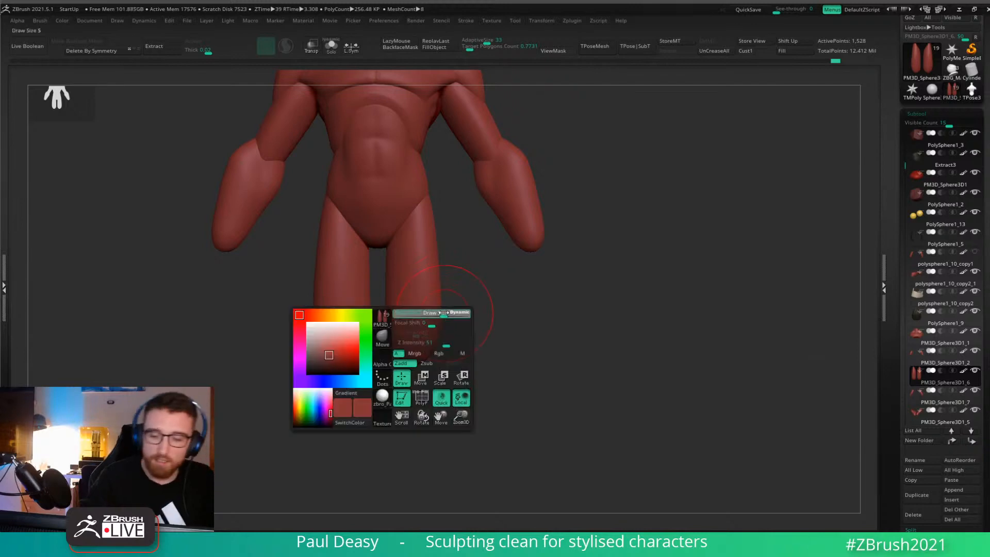
key("space")
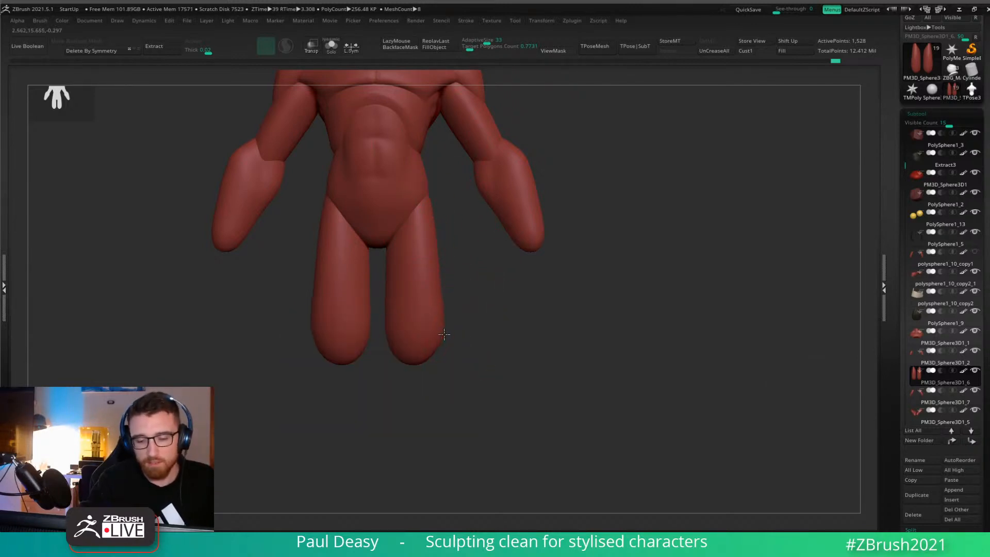
key("space")
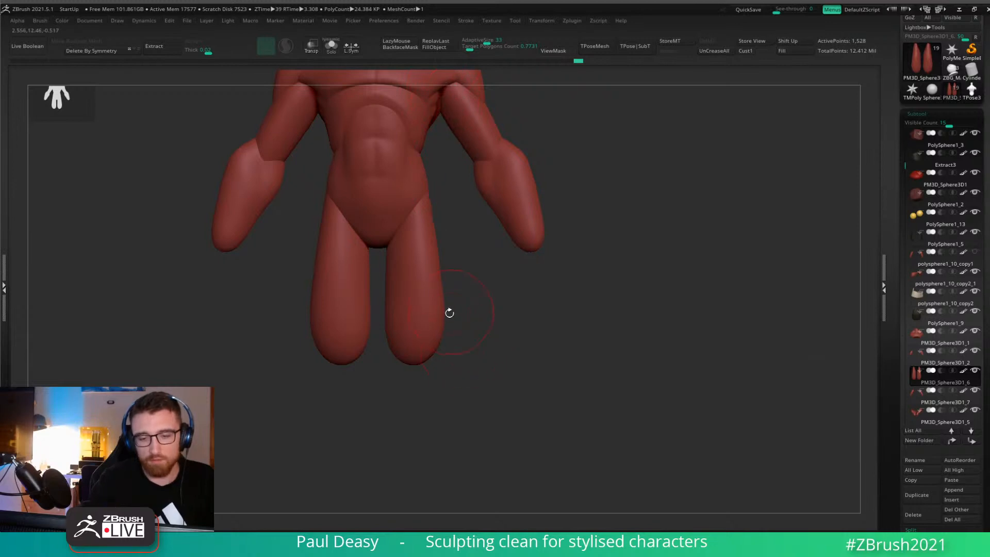
mouse_move(440, 339)
left_mouse_down("shift")
mouse_move(442, 276)
mouse_move(492, 303)
mouse_move(486, 284)
left_mouse_up("shift")
Refine where the hips meet the upper outer thighs, switching between the torso and thigh subtools and adjusting the brush size.
key("space")
key("space")
key("space")
left_click(431, 215, "alt")
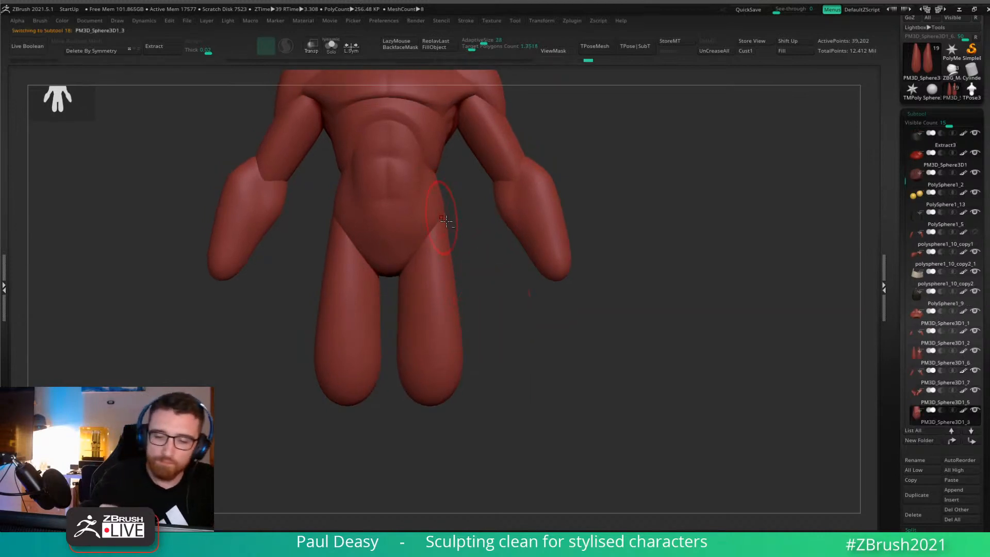
key("space")
left_click_drag(464, 230, 486, 287, "alt")
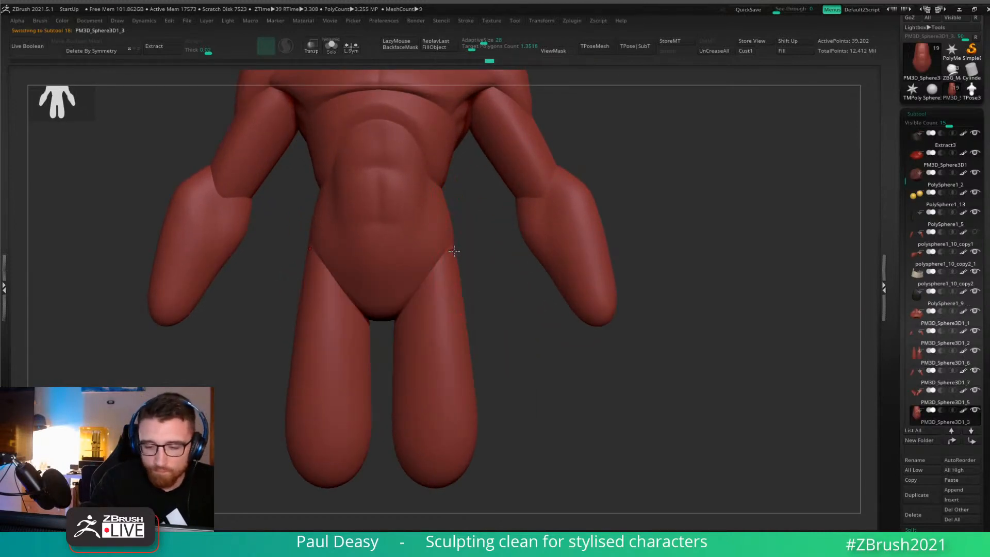
left_click(457, 261, "alt")
mouse_move(471, 249)
left_mouse_down()
mouse_move(455, 245)
mouse_move(453, 258)
left_mouse_up()
key("space")
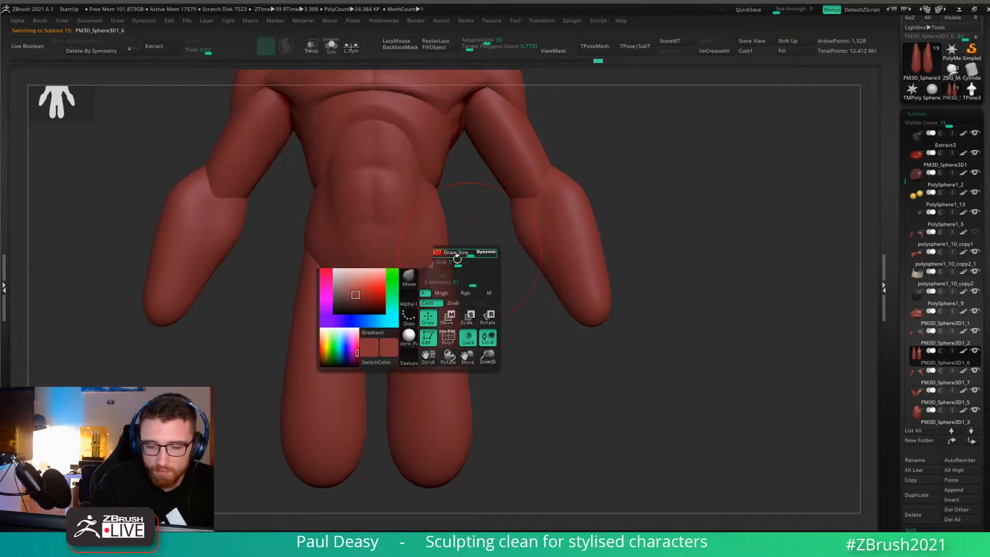
key("space")
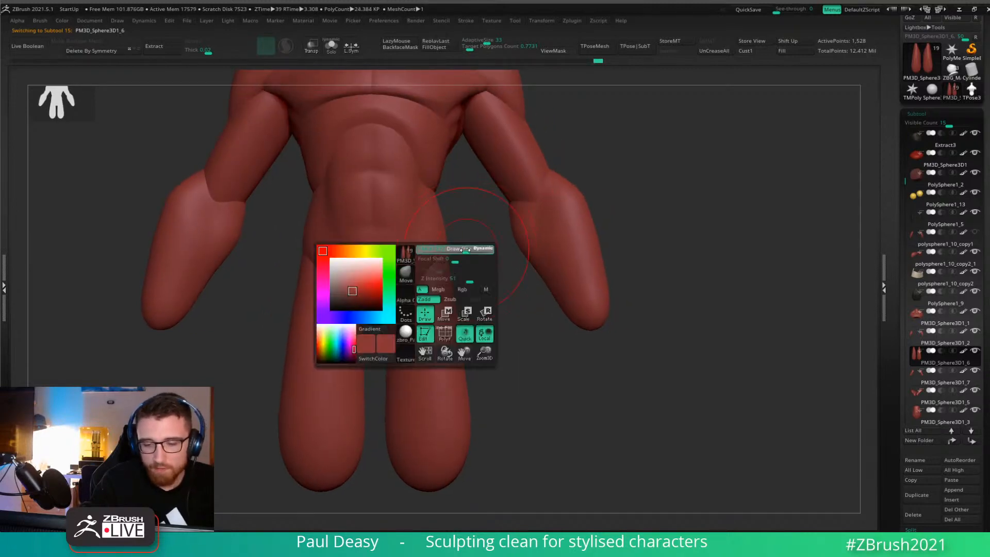
Select the torso and start the crease between pelvis and thighs with the DamStandard brush, adjusting the brush size.
left_click(438, 244, "alt")
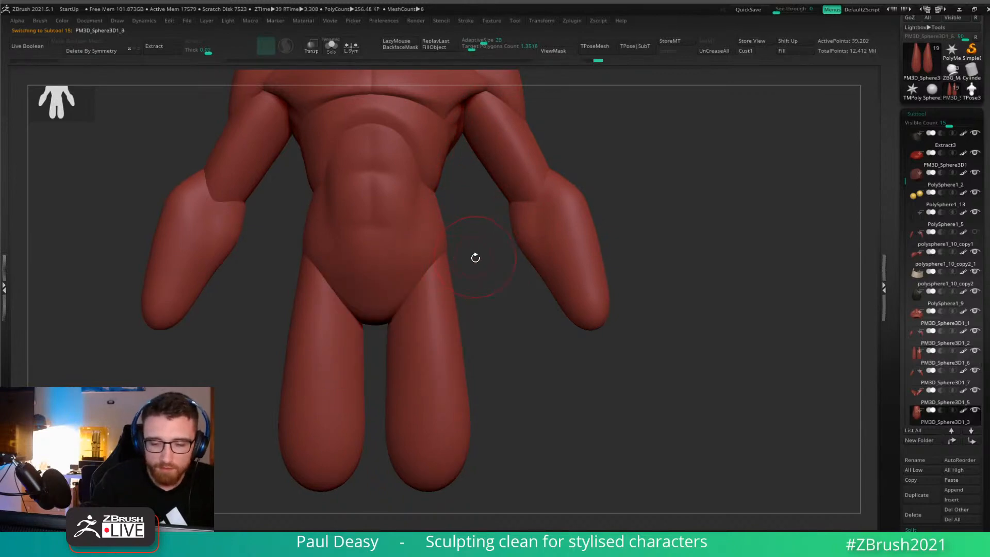
mouse_move(476, 256)
left_mouse_down("alt")
mouse_move(484, 283)
mouse_move(427, 298)
left_mouse_up("alt")
key("b")
key("d")
key("s")
key("space")
key("space")
key("space")
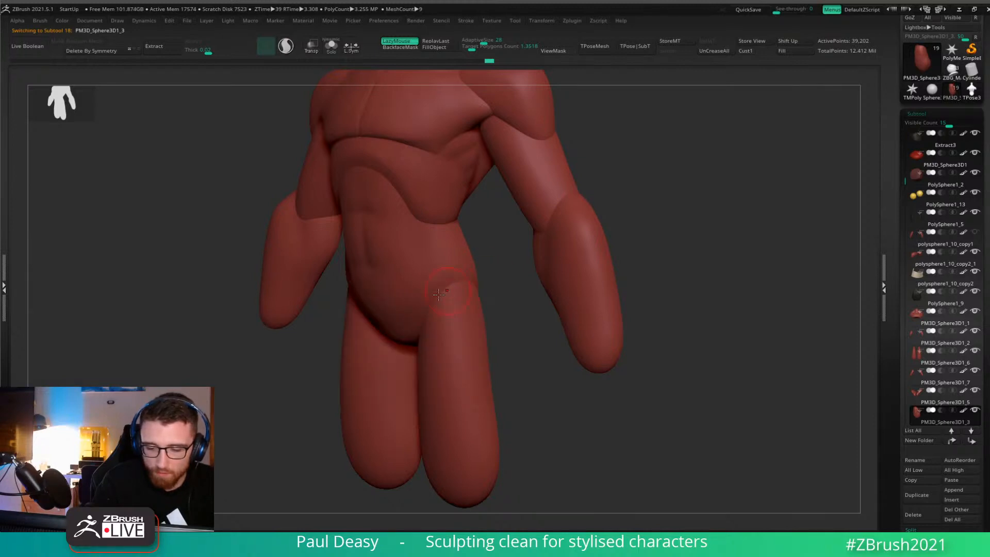
left_click_drag(482, 283, 437, 289, "shift")
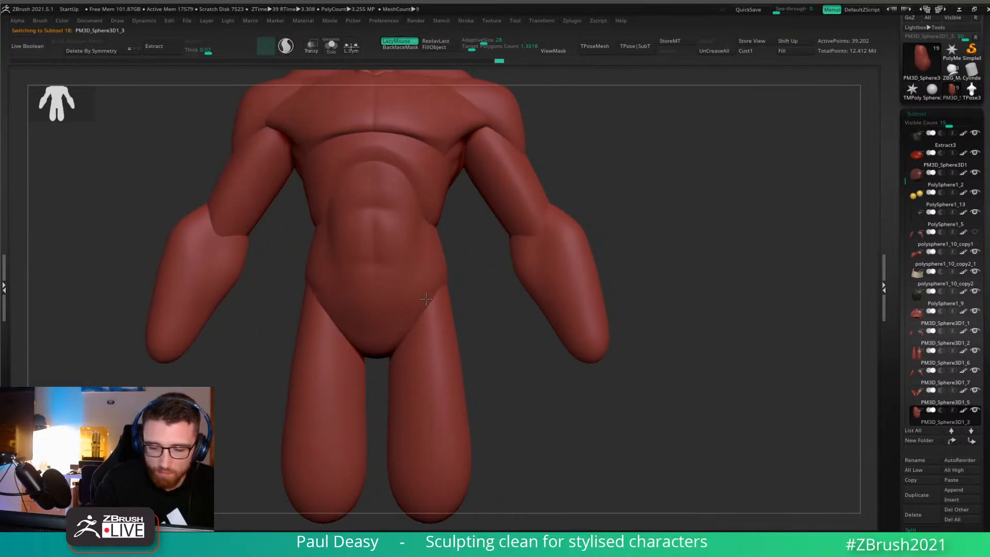
mouse_move(415, 332)
left_mouse_down()
mouse_move(462, 285)
mouse_move(442, 292)
mouse_move(471, 294)
mouse_move(453, 288)
left_mouse_up()
right_click(454, 304)
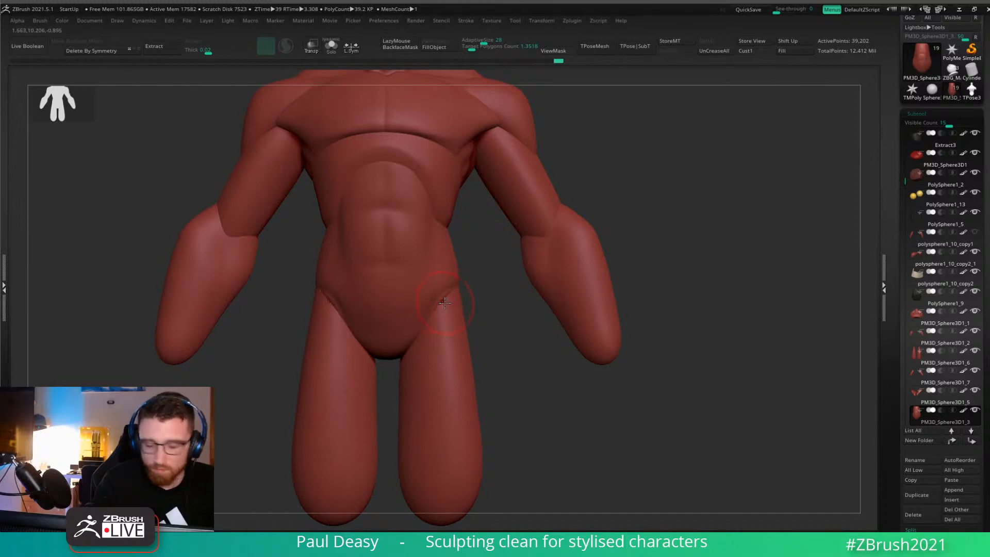
Deepen the groin crease along the lower sides of the pelvis with the DamStandard brush.
key("b")
key("d")
key("s")
right_click_drag(440, 298, 439, 283, "alt")
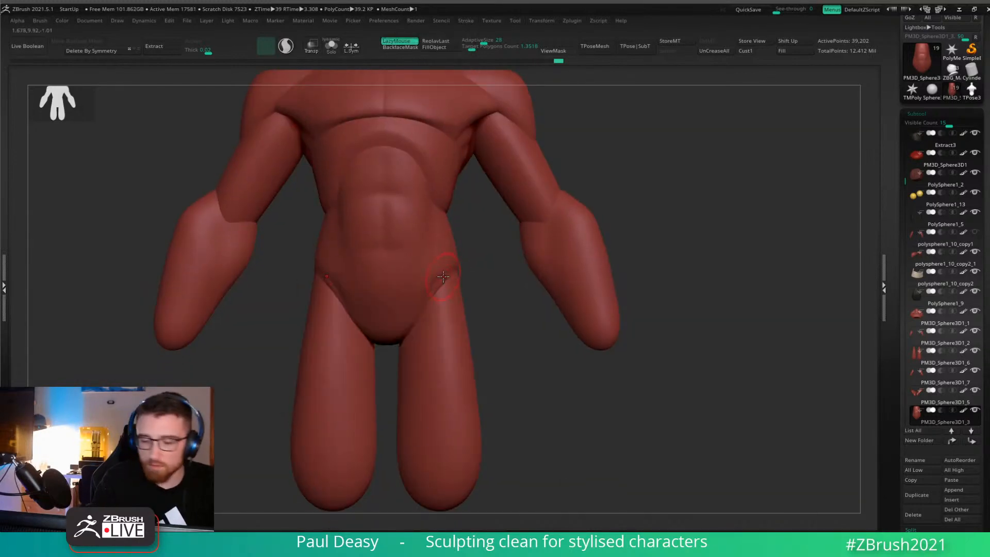
left_click_drag(419, 313, 430, 280)
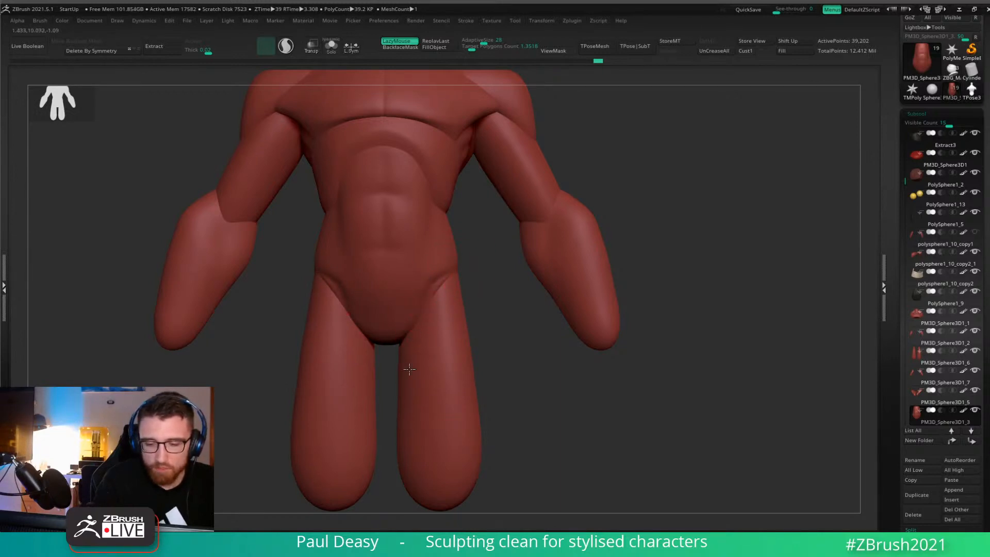
Toggle LazyMouse and soften the groin crease where the pelvis meets the thighs.
right_click_drag(483, 284, 458, 296)
key("l")
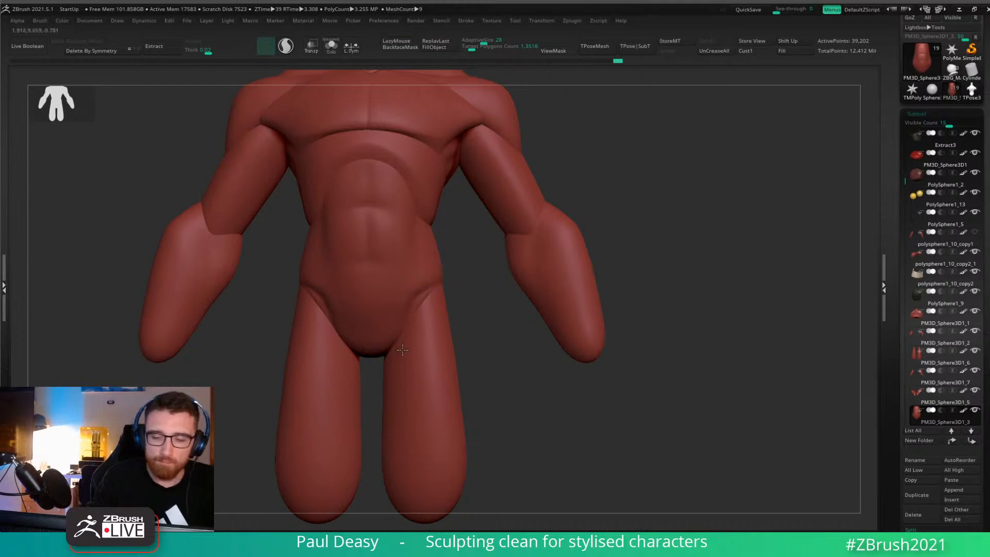
key("l")
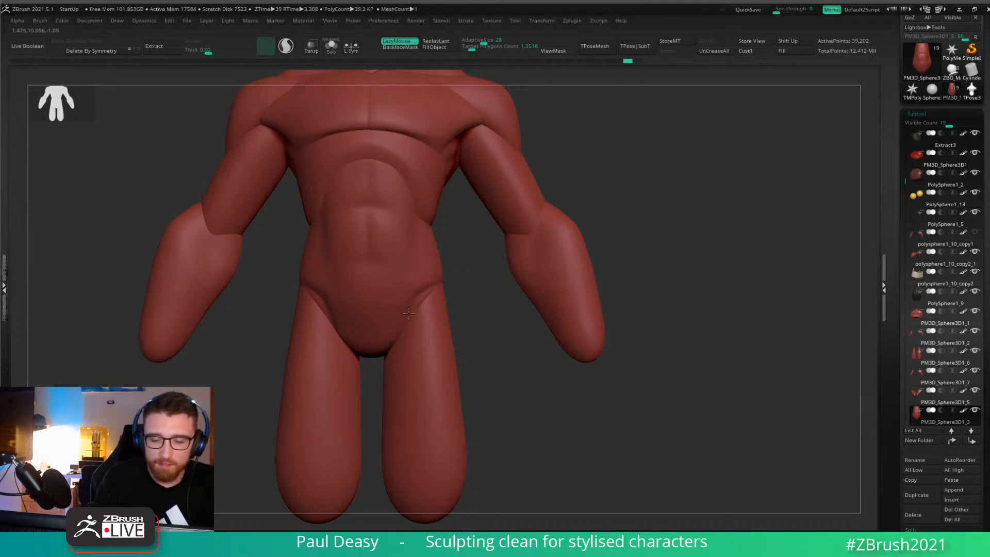
mouse_move(420, 297)
left_mouse_down("shift")
mouse_move(414, 309)
mouse_move(452, 318)
left_mouse_up("shift")
Switch to the Move brush and adjust its draw size for reshaping the body's silhouette.
key("b")
key("m")
key("v")
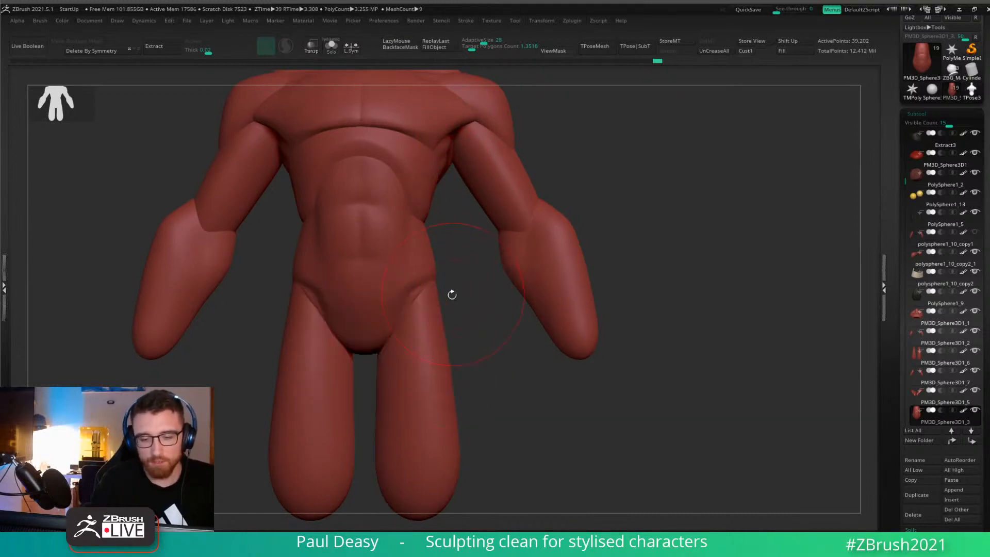
key("space")
key("space")
key("space")
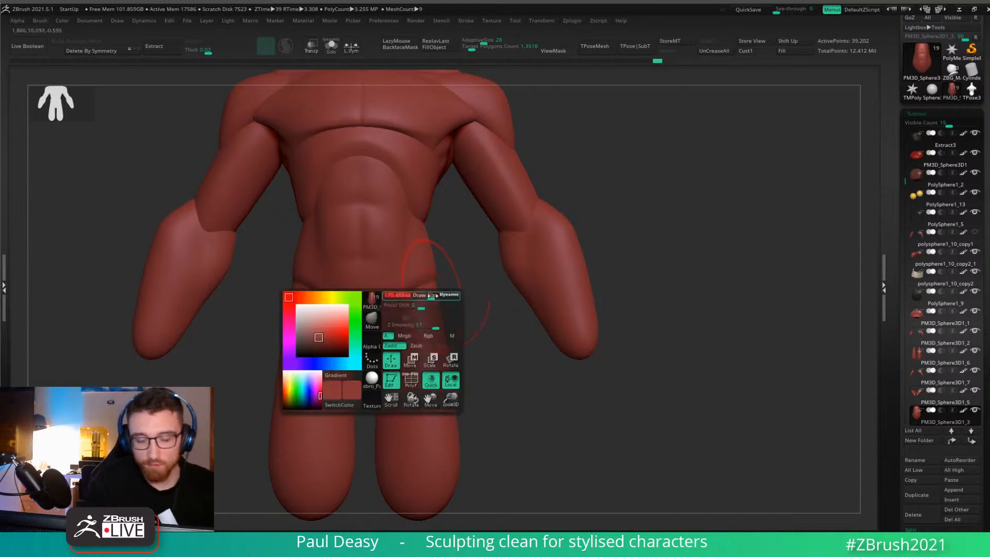
left_click_drag(480, 297, 464, 268, "alt")
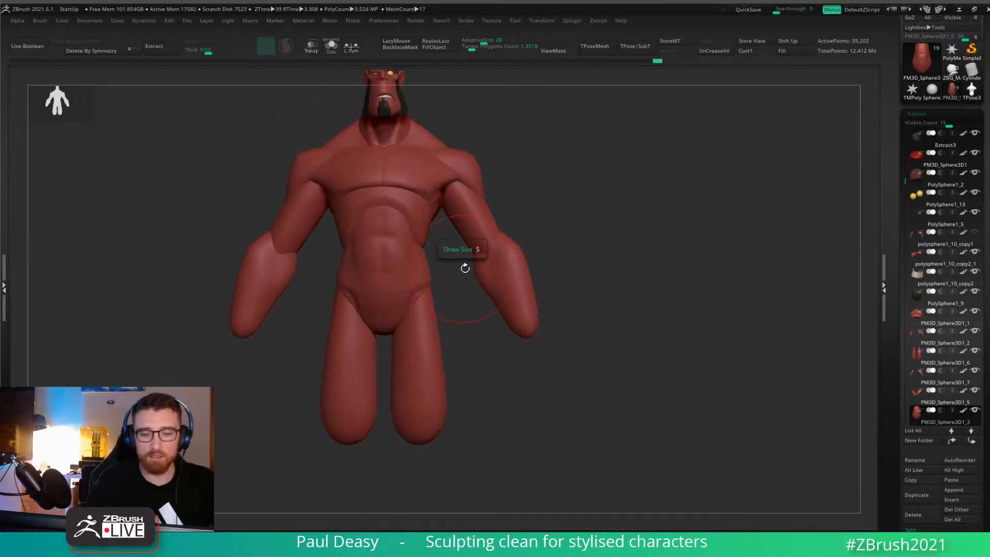
Select the shoulder subtool, adjust the brush size and start reshaping the outer contour of the deltoids.
mouse_move(488, 188)
left_mouse_down("alt")
mouse_move(462, 200)
mouse_move(436, 179)
mouse_move(532, 227)
mouse_move(530, 260)
left_mouse_up("alt")
left_click(473, 189, "alt")
key("space")
key("space")
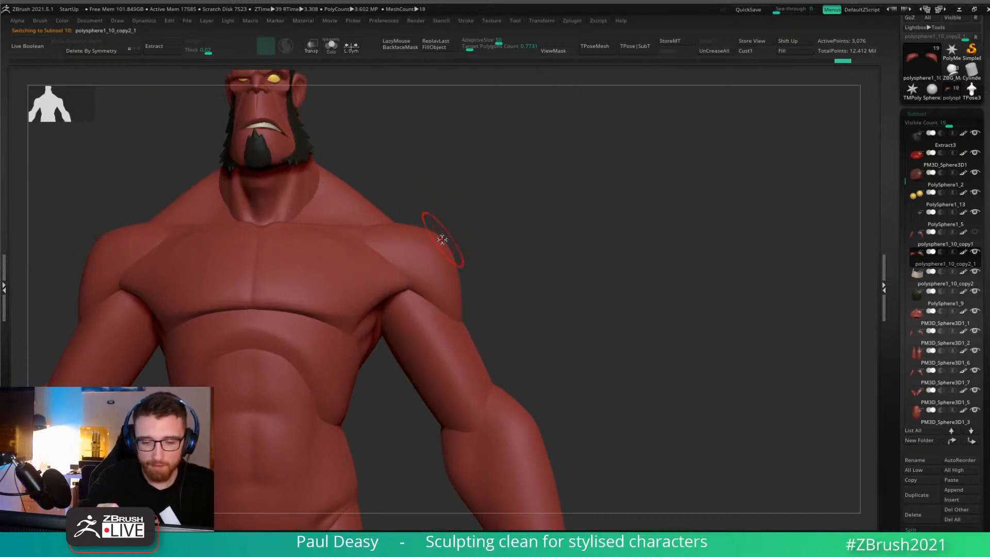
left_click_drag(446, 239, 459, 226, "alt")
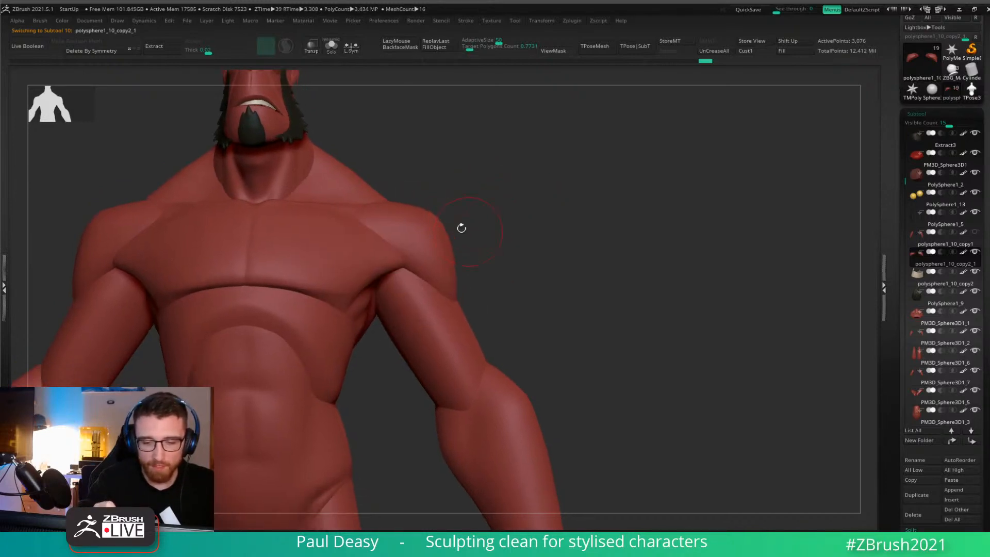
mouse_move(457, 292)
left_mouse_down("alt")
mouse_move(457, 236)
mouse_move(438, 235)
left_mouse_up("alt")
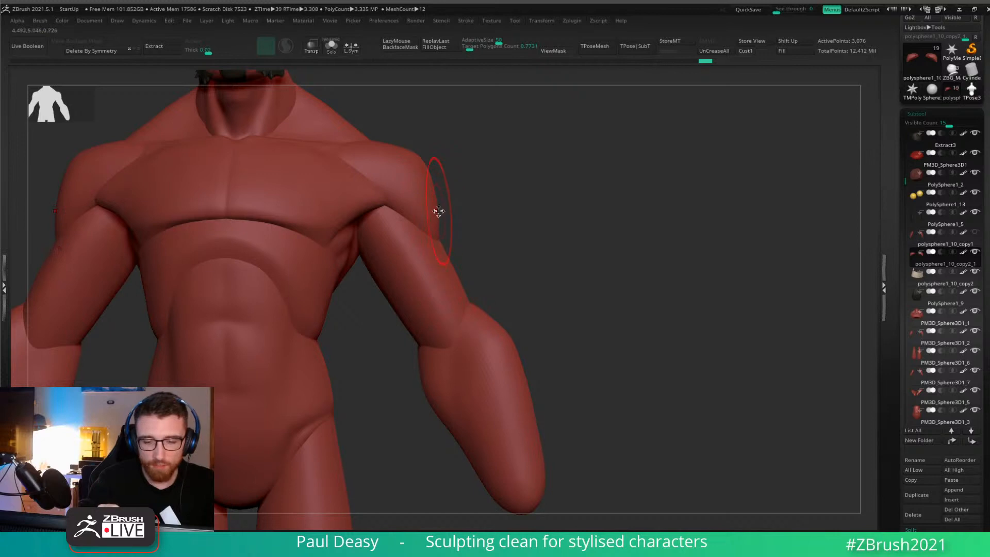
key("space")
left_click_drag(438, 211, 435, 210)
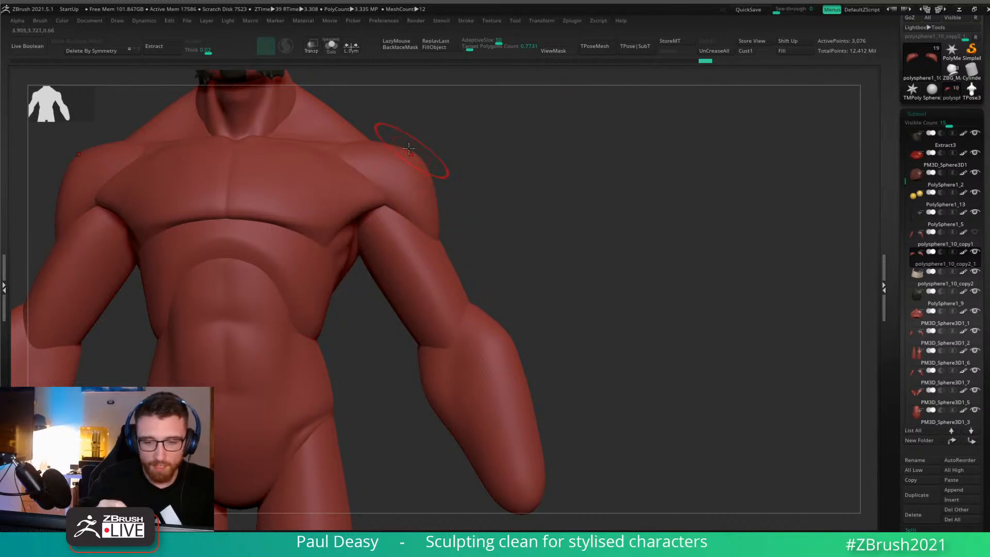
Undo the last shoulder stroke and push the outer deltoids inward for a tighter taper into the arms.
key("space")
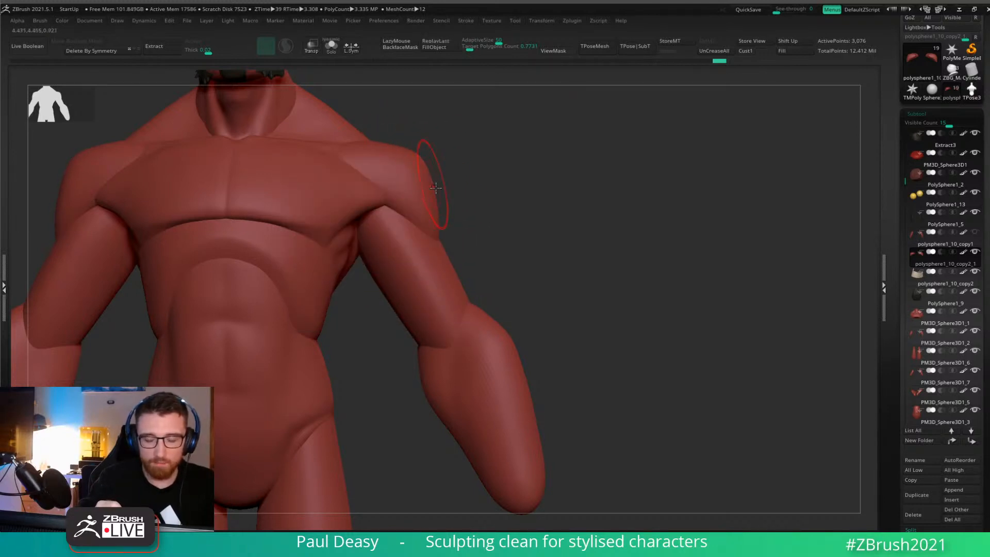
key("ctrl+z")
mouse_move(434, 201)
left_mouse_down()
mouse_move(447, 203)
mouse_move(430, 192)
mouse_move(434, 218)
left_mouse_up()
key("space")
key("space")
left_click_drag(419, 154, 434, 199)
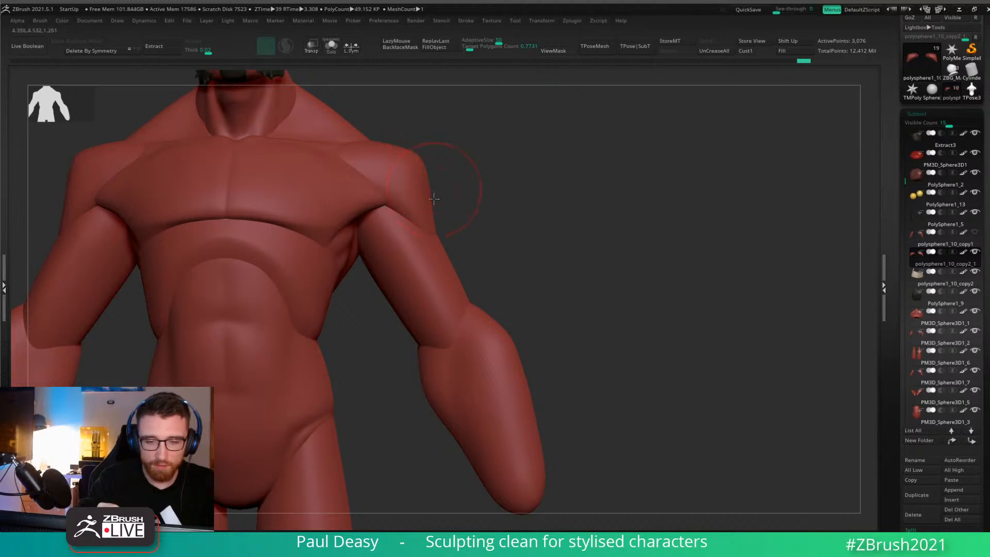
Select the upper arms and refine their outer contour just below the deltoids.
left_click(430, 223, "alt")
key("space")
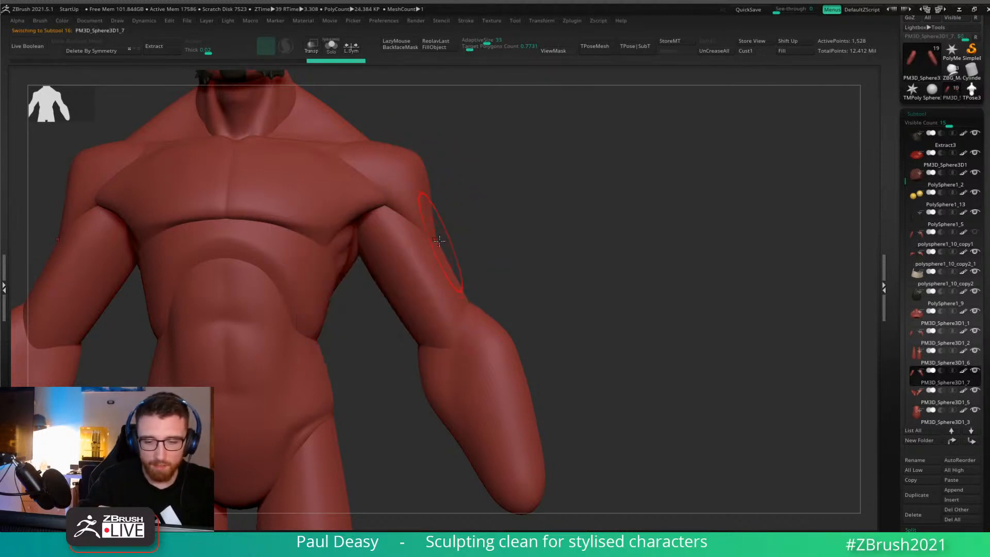
left_click_drag(437, 242, 455, 282)
left_click_drag(441, 245, 446, 261)
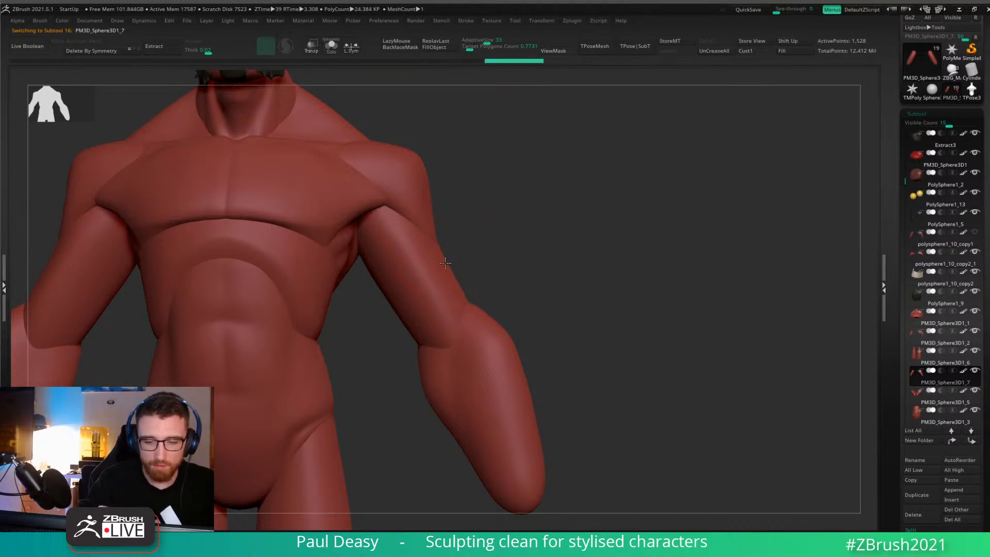
Select the forearms and soften their upper outer edge where it meets the elbow.
left_click_drag(507, 314, 503, 299, "alt")
left_click(475, 295, "alt")
key("space")
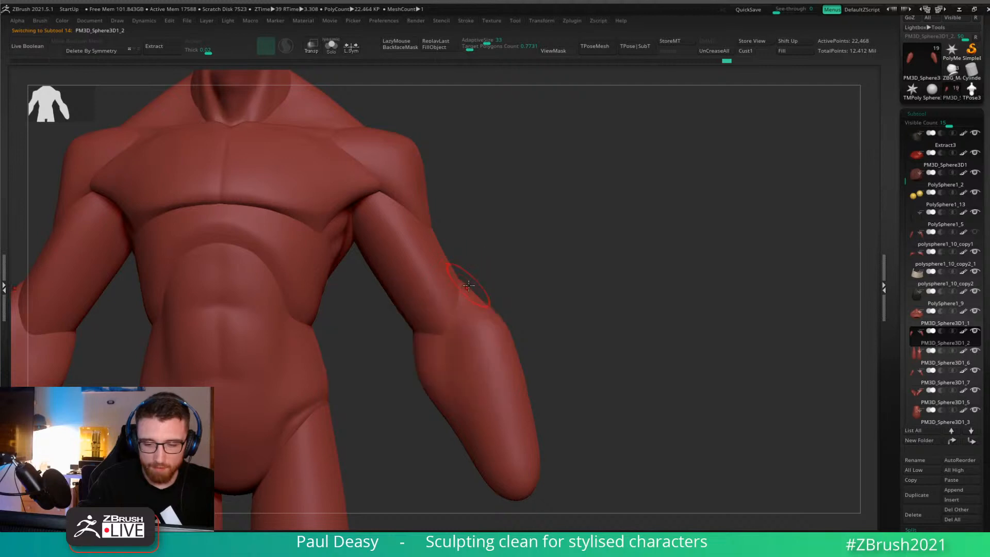
left_click_drag(473, 297, 493, 313, "shift")
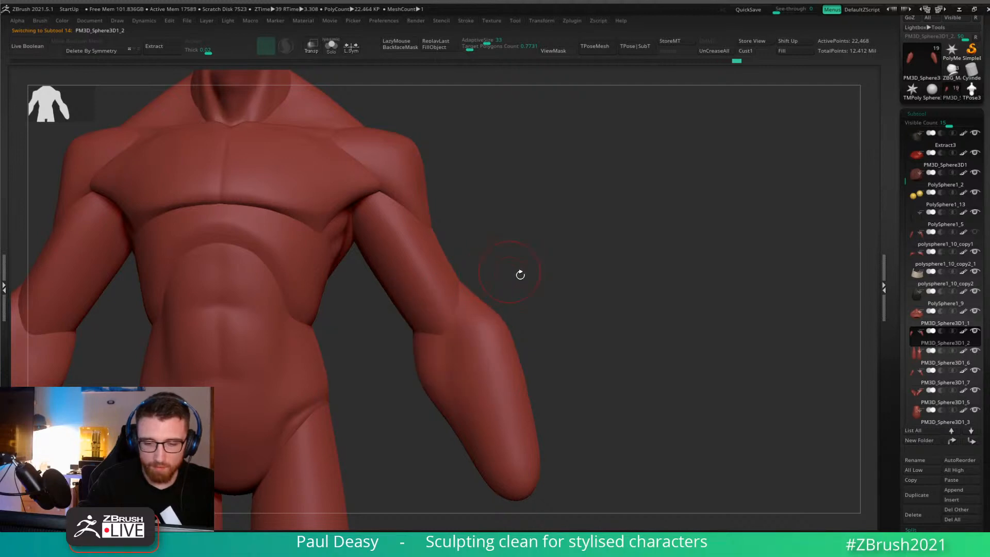
Review the whole figure, reselect the shoulders and pull the outer deltoids outward into a fuller curve.
left_click_drag(519, 275, 499, 252, "alt")
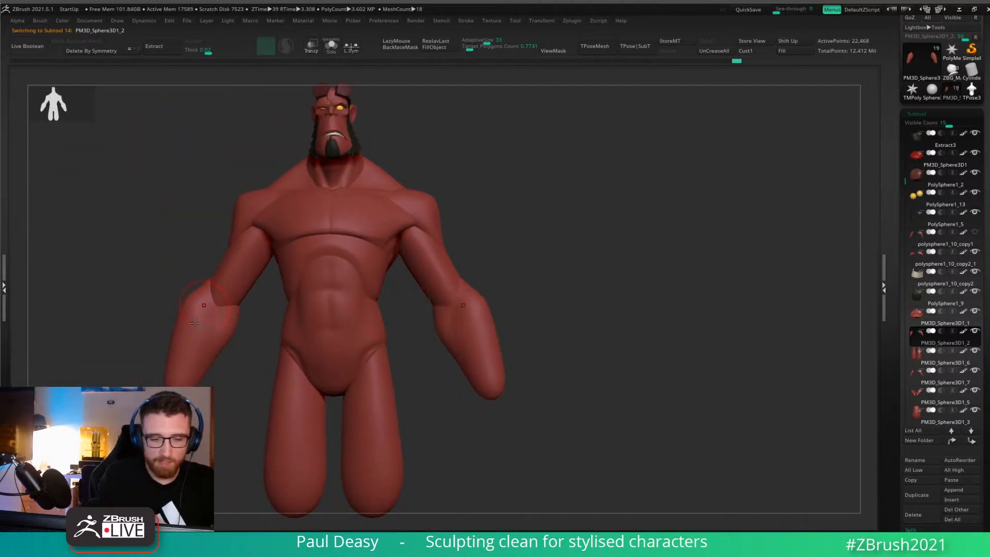
left_click_drag(498, 244, 493, 243)
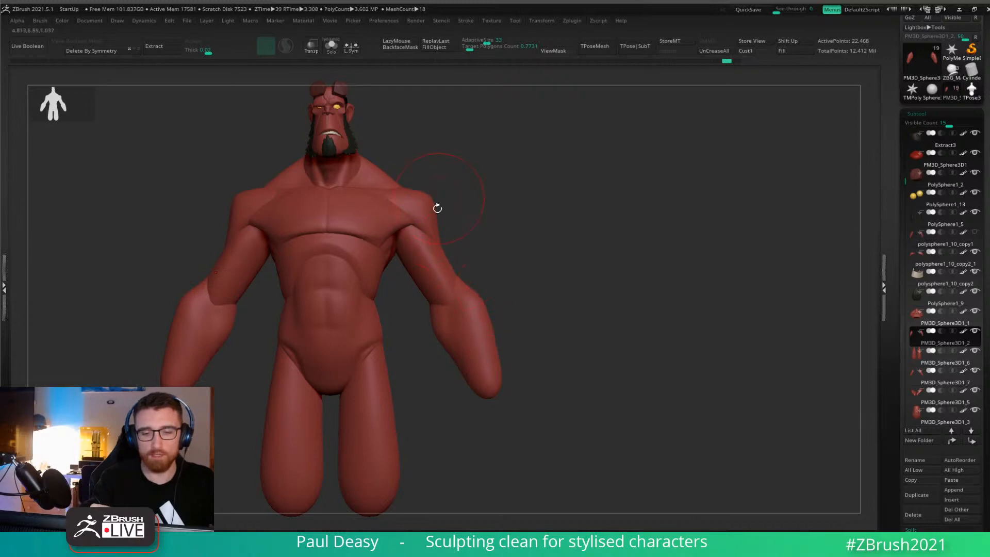
left_click_drag(487, 259, 526, 260)
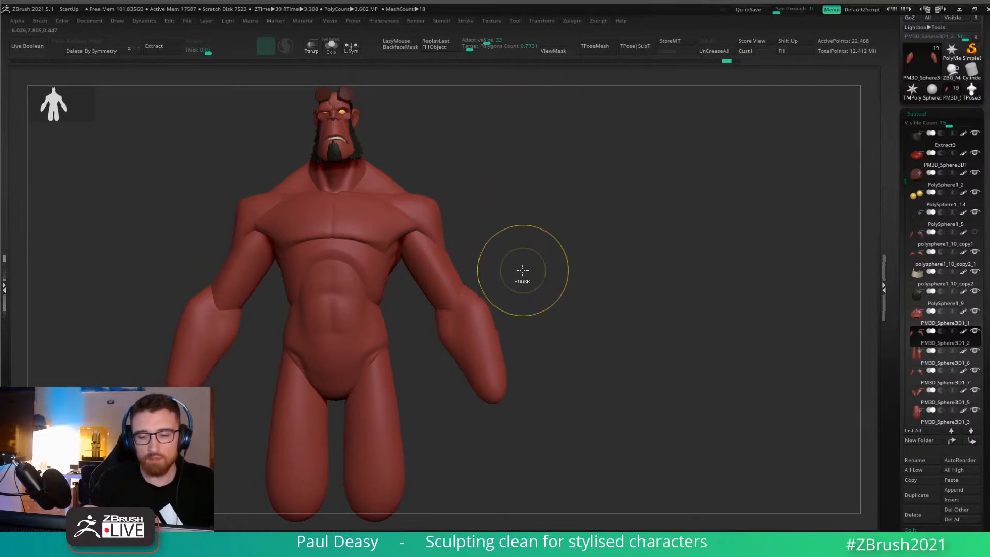
left_click(442, 269, "alt")
left_click(466, 233, "alt")
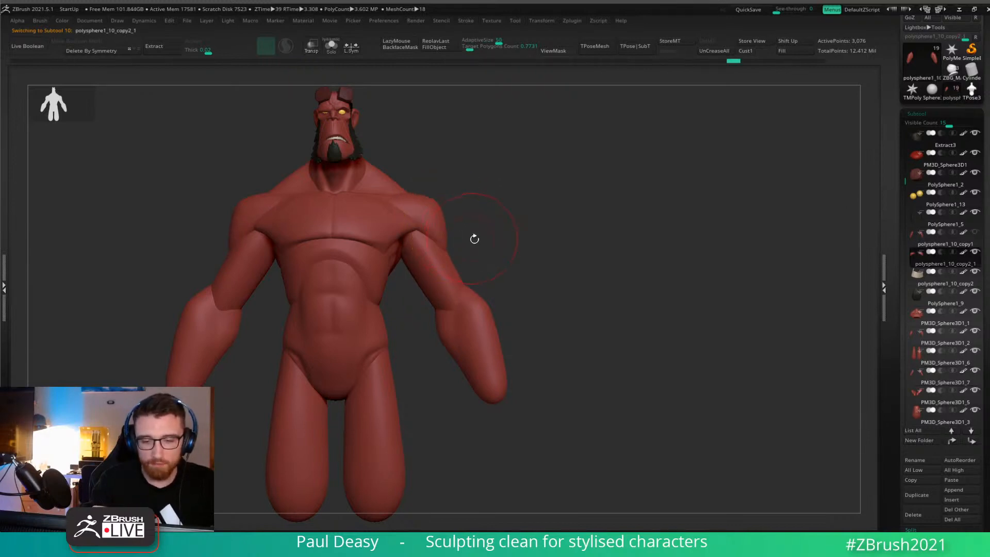
left_click_drag(471, 237, 559, 283)
Select the thigh subtool and adjust the upper inner thighs just below the groin with the Move brush.
left_click(420, 281, "alt")
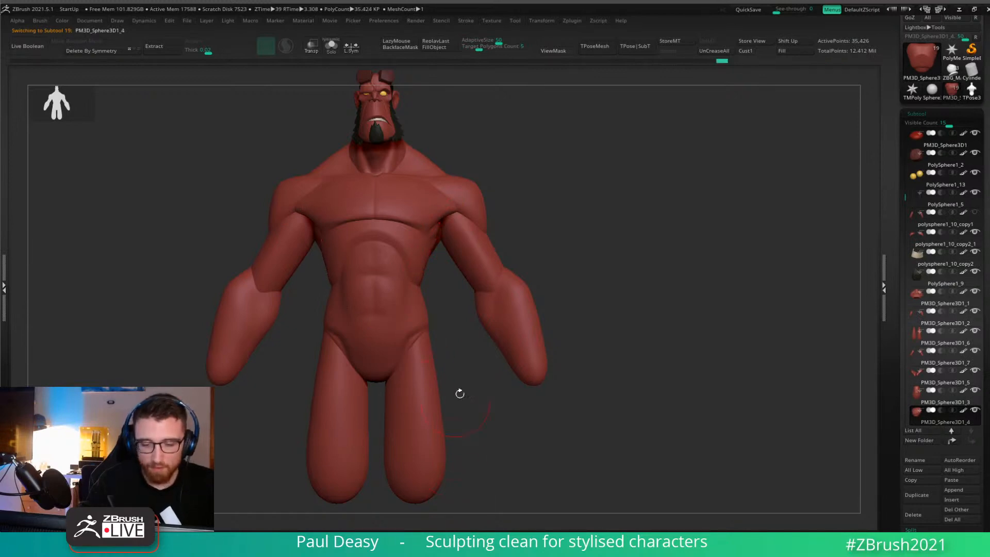
right_click(385, 360)
mouse_move(459, 393)
left_mouse_down("alt")
mouse_move(458, 357)
mouse_move(482, 335)
mouse_move(502, 273)
left_mouse_up("alt")
right_click(457, 318)
right_click(431, 335)
right_click(416, 280)
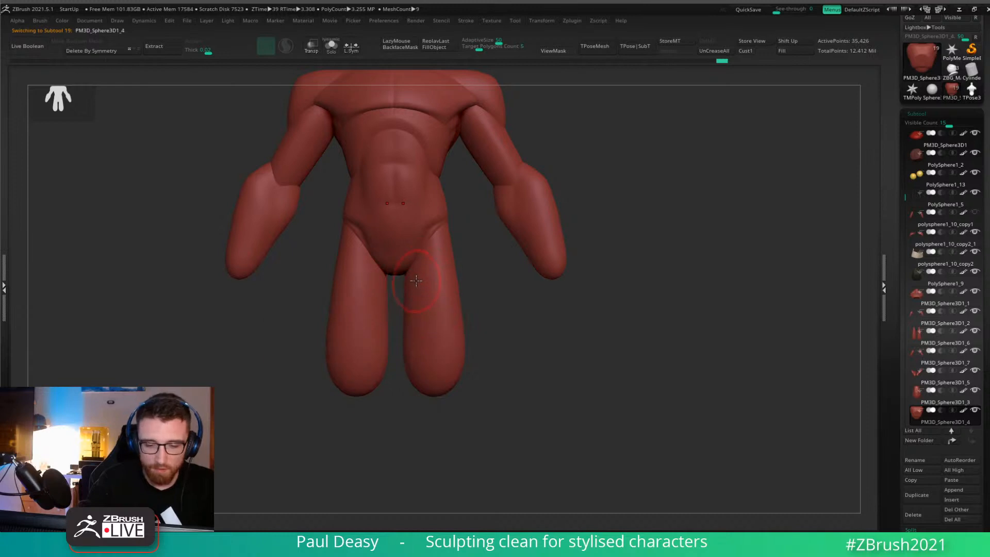
left_click(418, 281, "alt")
right_click(418, 281)
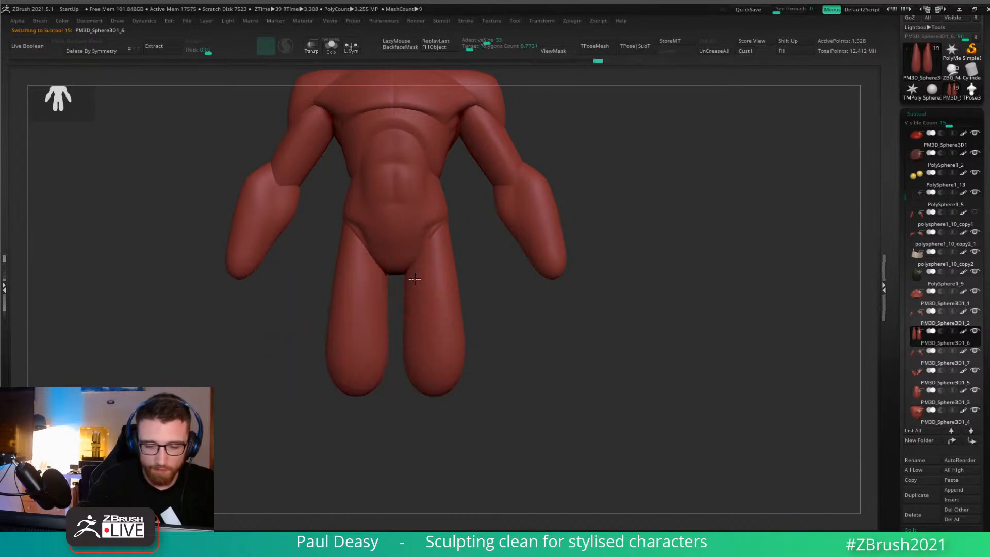
right_click(416, 290)
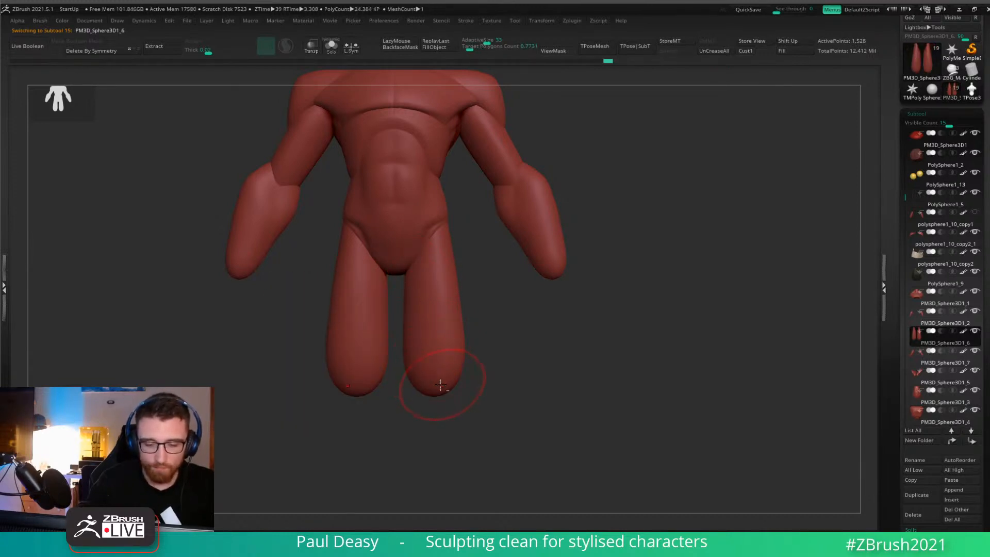
left_click_drag(513, 378, 505, 326, "alt")
right_click(513, 365)
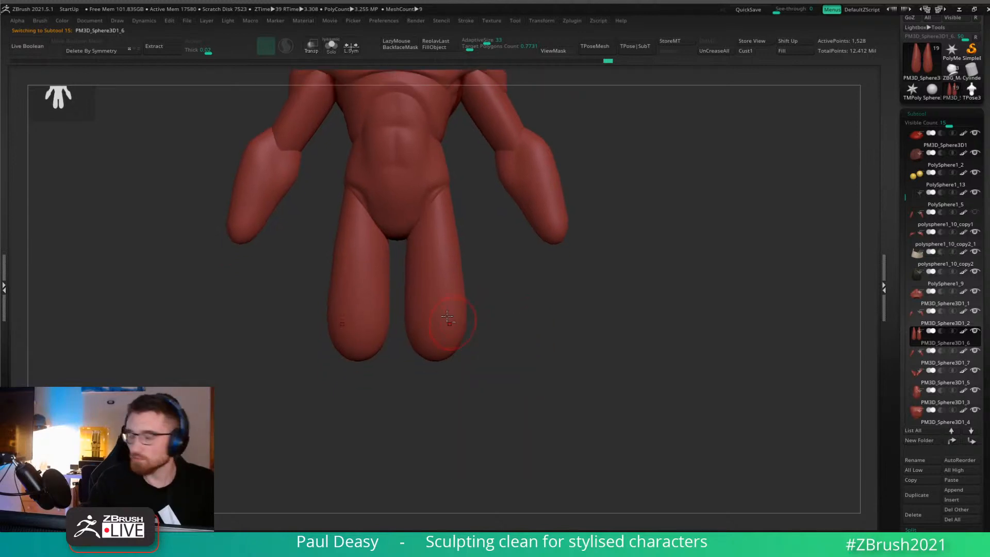
key("w")
left_click_drag(395, 171, 404, 303, "ctrl")
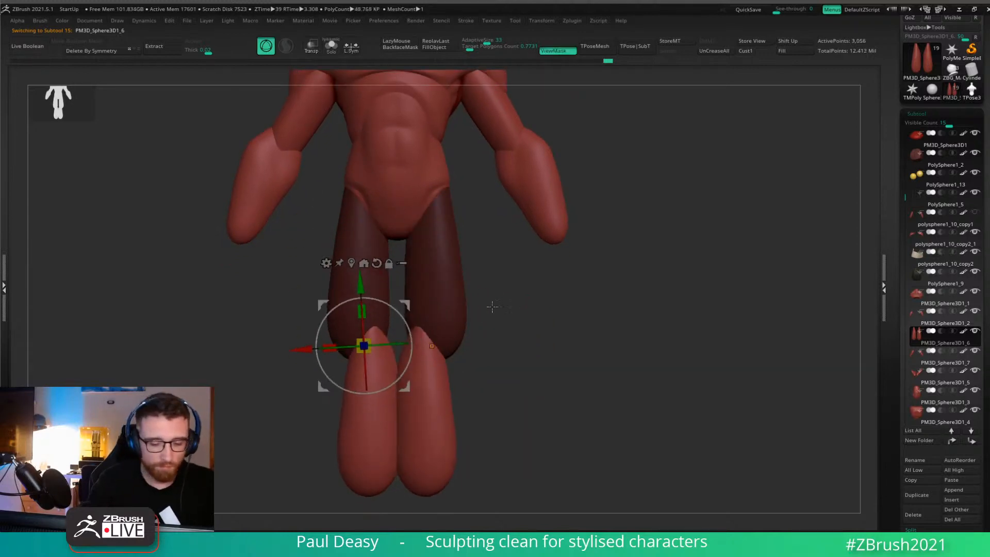
key("ctrl+z")
Duplicate the thigh subtool and place the copy below the thighs as a base for the lower legs.
left_click(442, 213)
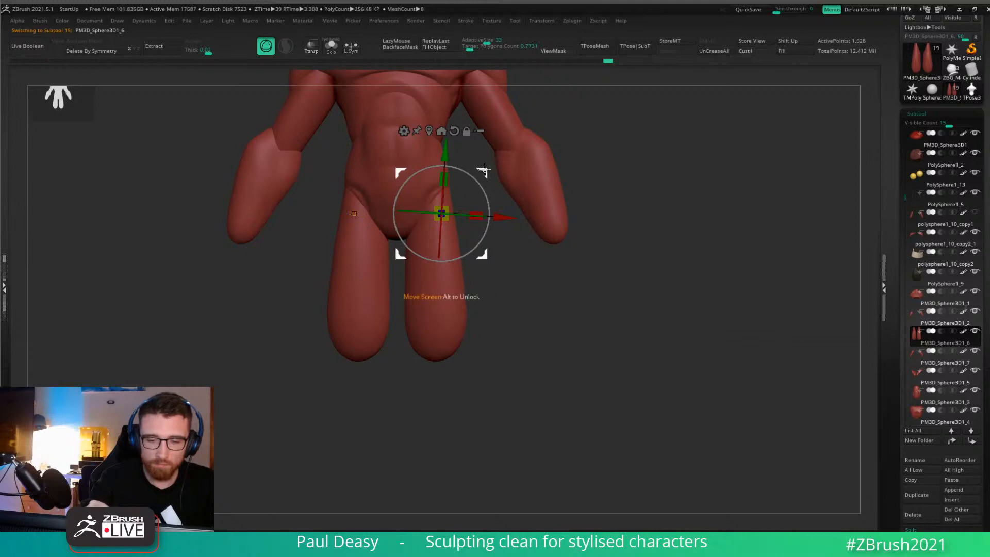
mouse_move(483, 170)
left_mouse_down("ctrl")
mouse_move(512, 354)
mouse_move(539, 292)
mouse_move(482, 235)
mouse_move(487, 274)
mouse_move(437, 320)
mouse_move(508, 291)
mouse_move(474, 204)
mouse_move(517, 235)
mouse_move(539, 227)
mouse_move(552, 242)
left_mouse_up("ctrl")
key("ctrl+shift+s")
key("q")
key("w")
key("ctrl+z")
key("q")
key("shift")
key("w")
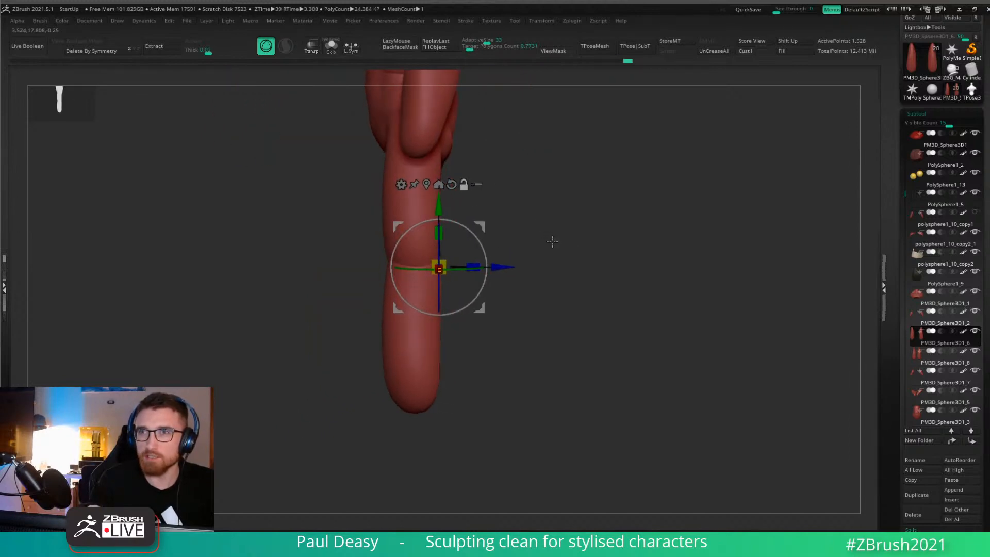
In side view, push the shin's front inward and pull the upper calf outward at the back.
key("q")
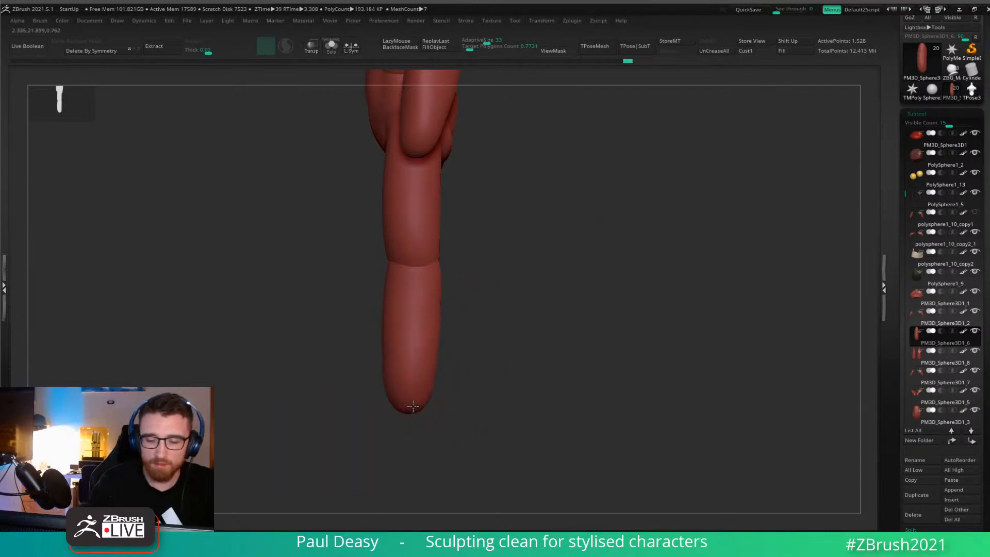
mouse_move(394, 310)
left_mouse_down()
mouse_move(393, 340)
mouse_move(393, 325)
left_mouse_up()
key("space")
left_click_drag(440, 298, 450, 291)
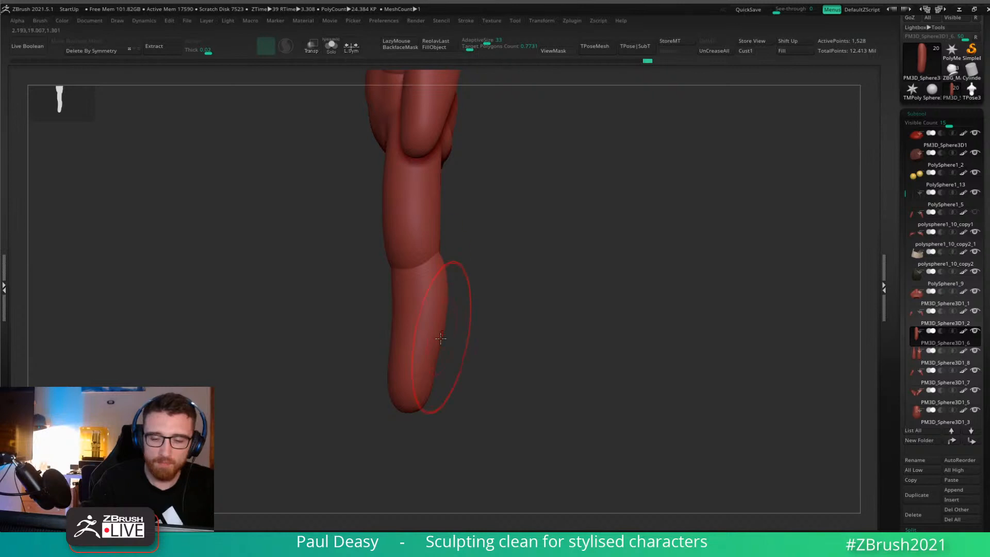
Undo the last calf stroke, then reshape the back of the calf and the shin below the knee.
key("space")
left_click_drag(441, 338, 436, 339)
key("ctrl+z")
key("space")
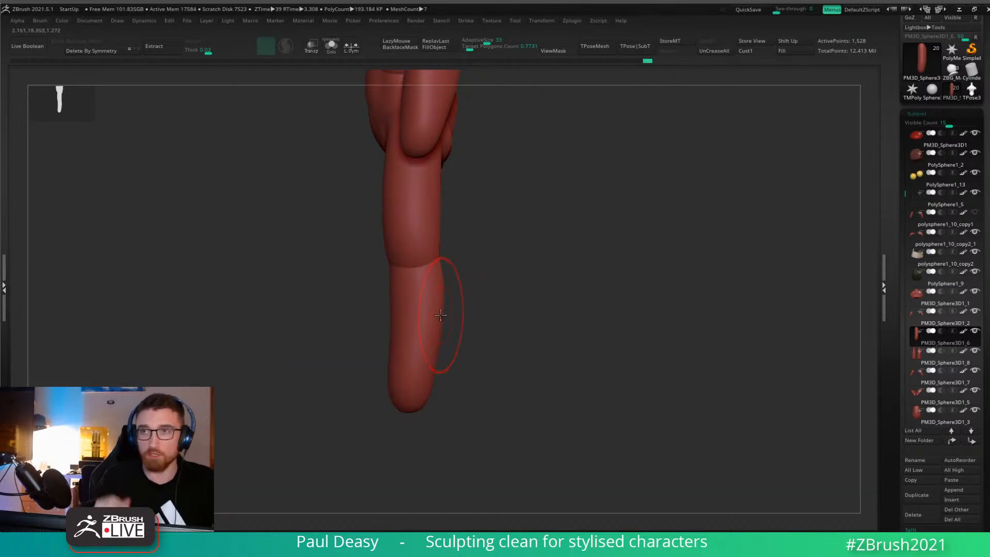
key("space")
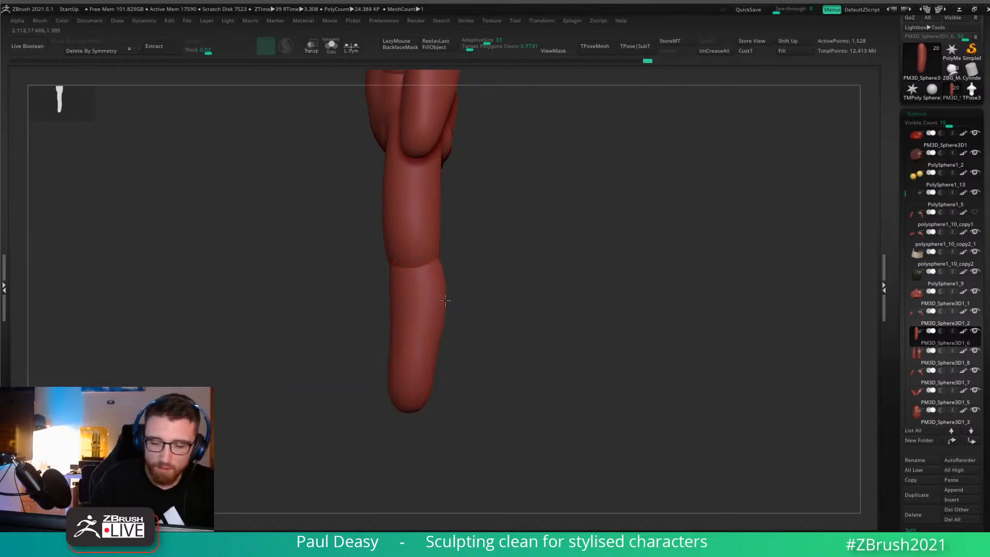
key("space")
left_click_drag(392, 294, 398, 294)
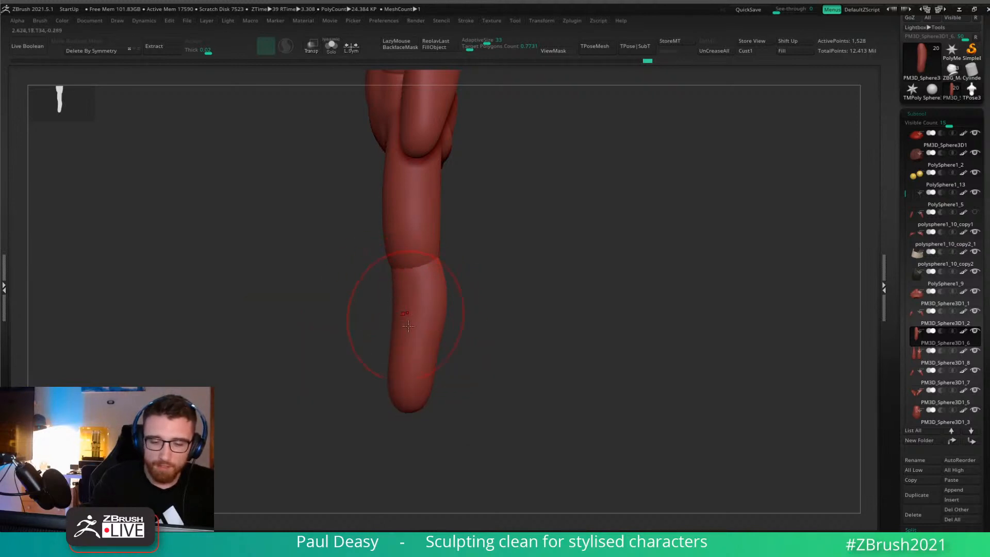
Shift the ankle end of the lower leg backward to curve its side profile, adjusting the brush size.
left_click_drag(399, 370, 408, 370)
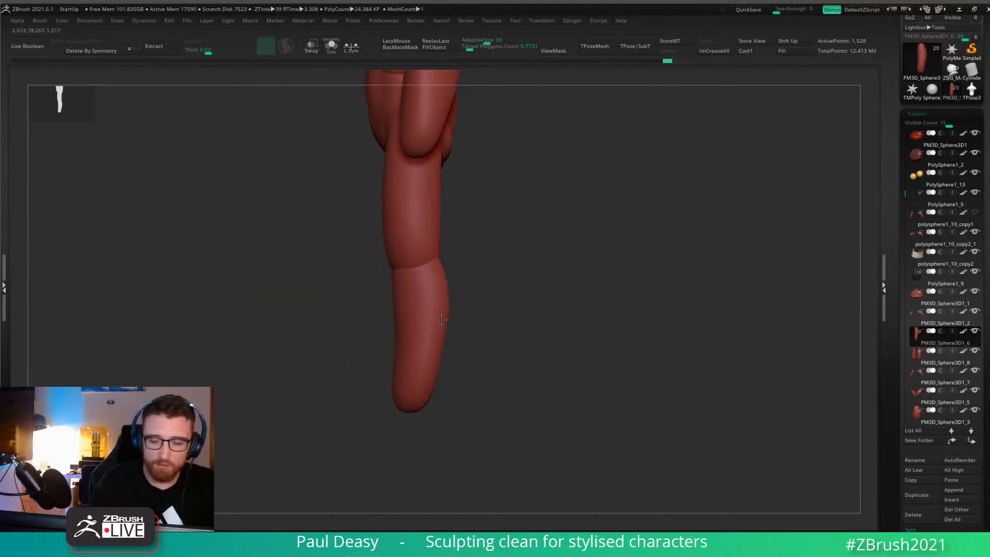
key("space")
left_click_drag(402, 379, 410, 381)
key("space")
left_click(409, 329)
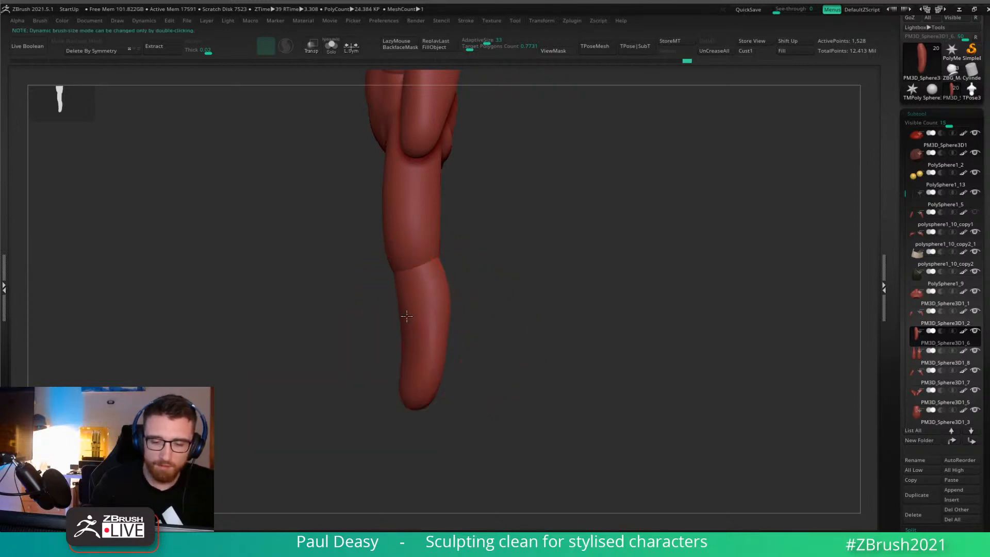
In front view, slim the outer contour of the lower legs toward the ankles.
key("space")
left_click_drag(361, 330, 431, 318, "shift")
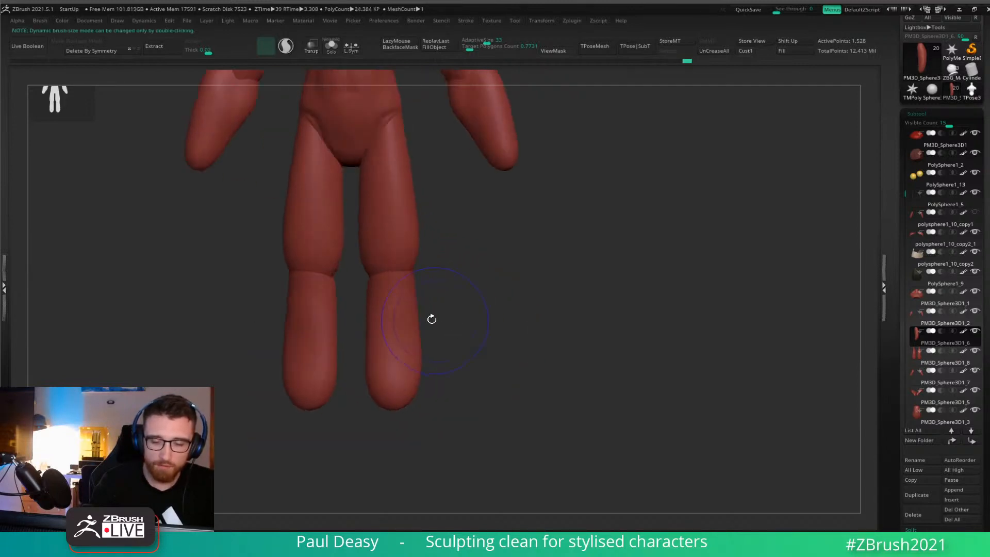
key("space")
left_click_drag(418, 377, 408, 378)
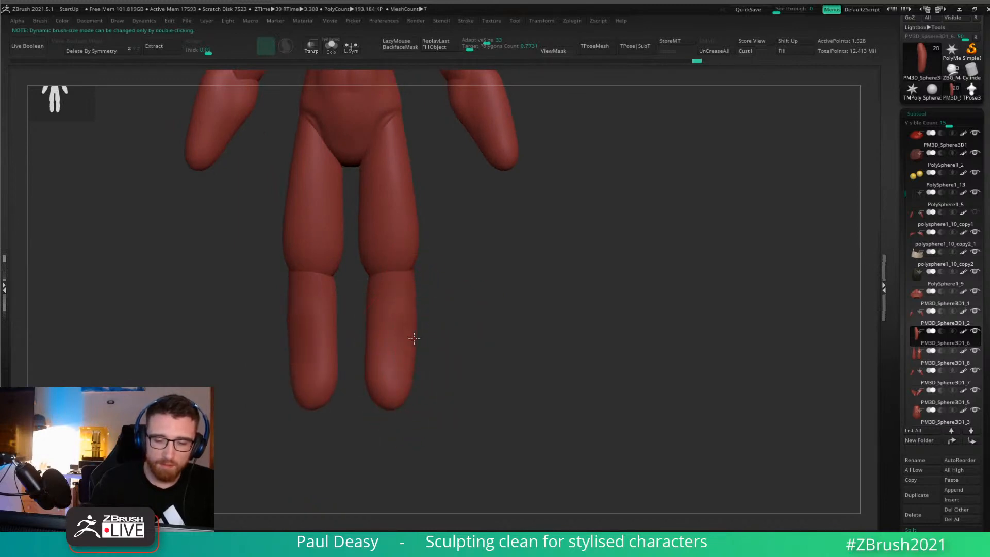
mouse_move(407, 279)
left_mouse_down("shift")
mouse_move(397, 276)
mouse_move(452, 291)
mouse_move(432, 261)
mouse_move(484, 283)
mouse_move(490, 273)
mouse_move(451, 267)
mouse_move(466, 281)
mouse_move(454, 279)
mouse_move(472, 273)
mouse_move(464, 287)
mouse_move(440, 289)
left_mouse_up("shift")
Select the thighs and reshape their lower ends around the knees, adjusting the brush size.
key("space")
key("space")
left_click(415, 270, "alt")
key("space")
key("space")
key("space")
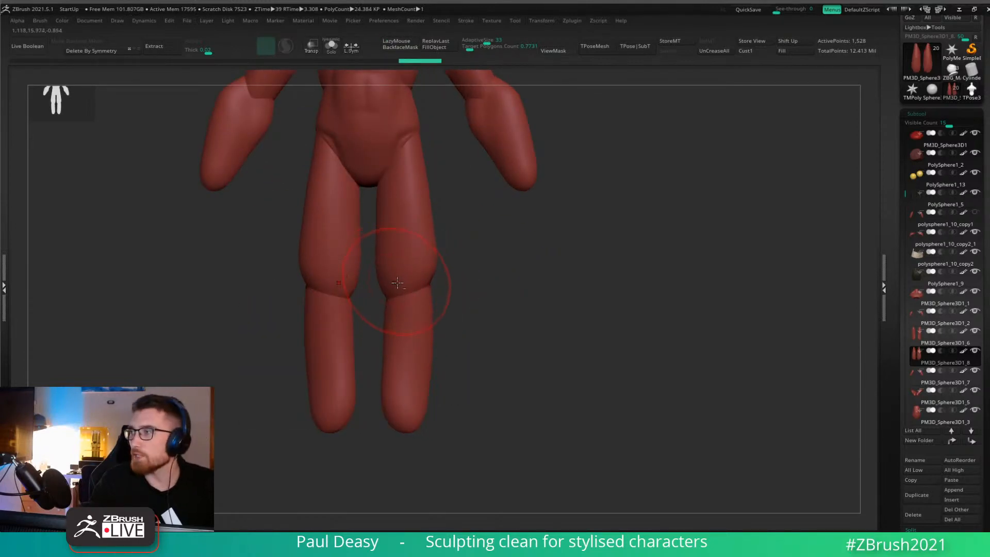
Mask the outer halves of both thighs and soften the mask's edge.
right_click_drag(397, 283, 400, 285, "alt")
mouse_move(409, 137)
left_mouse_down("ctrl")
mouse_move(409, 273)
mouse_move(469, 116)
left_mouse_up("ctrl")
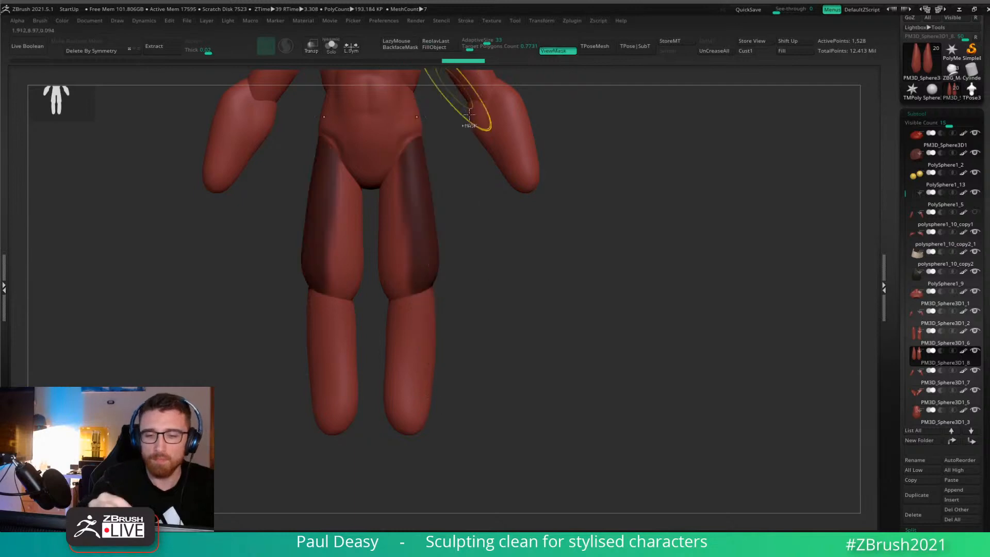
left_click(485, 290, "ctrl")
left_click(419, 249, "ctrl")
left_click(473, 262, "ctrl")
left_click(420, 252, "ctrl")
left_click_drag(468, 273, 472, 270, "alt")
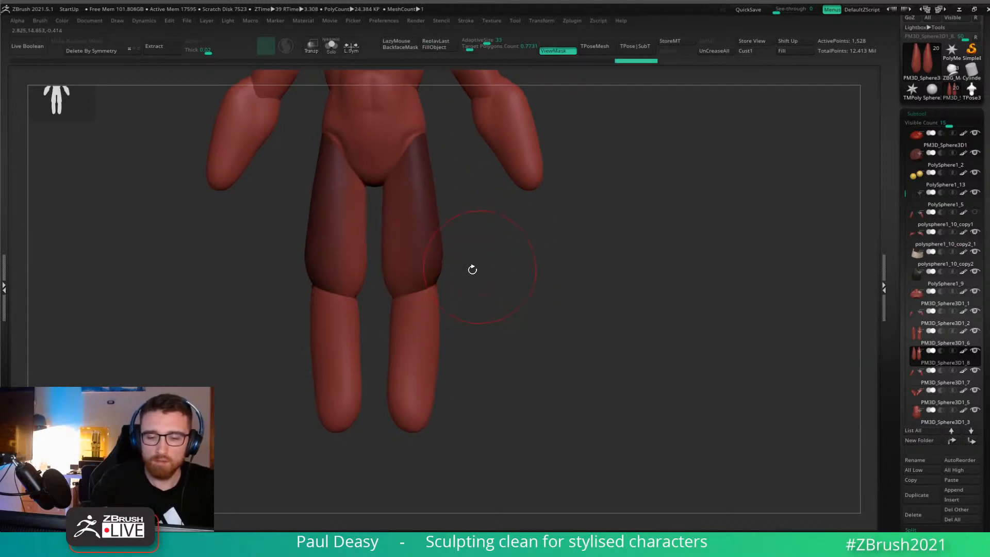
Slim the unmasked inner contour of the thighs toward the knees, adjusting the brush size and checking from behind.
right_click(413, 265)
right_click(399, 263)
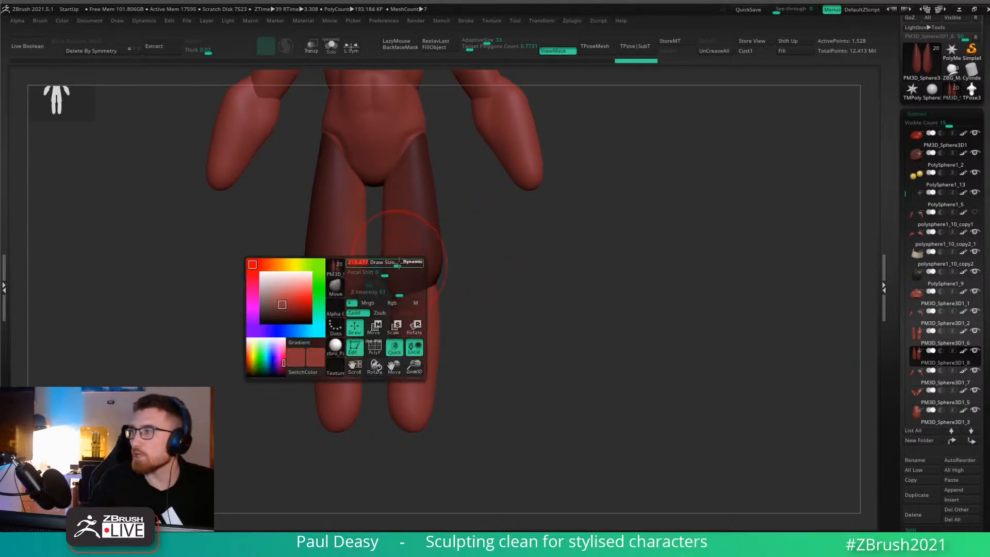
right_click(398, 262)
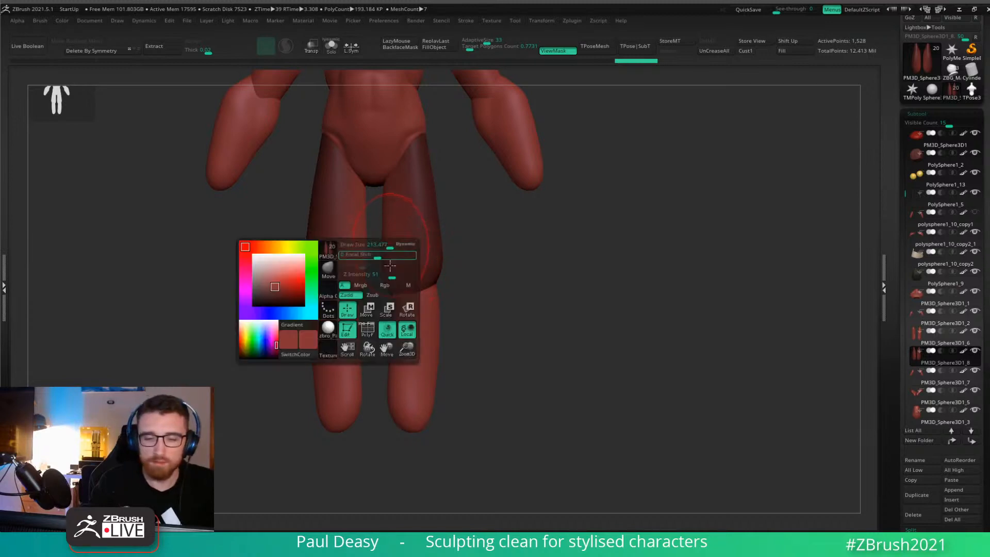
right_click(390, 275)
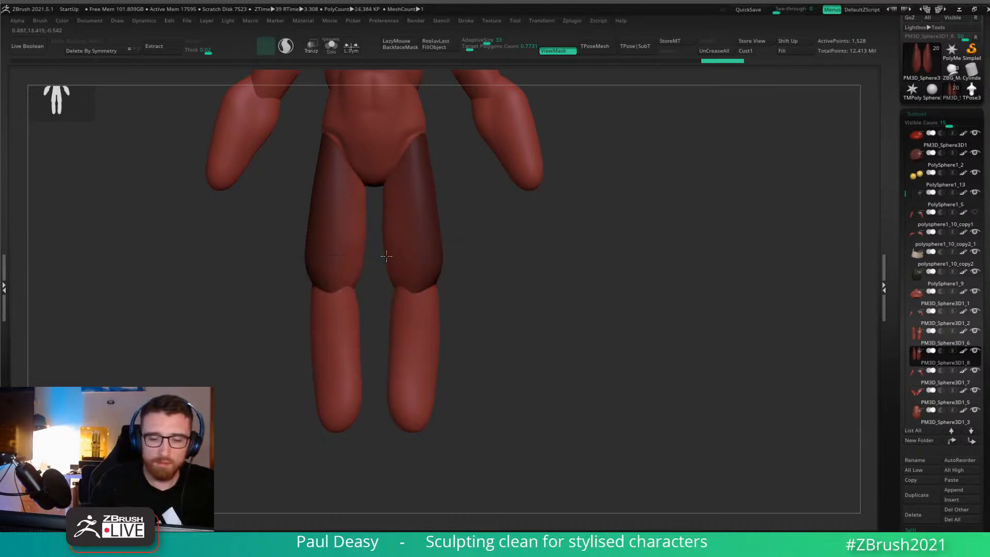
left_click_drag(396, 294, 407, 270)
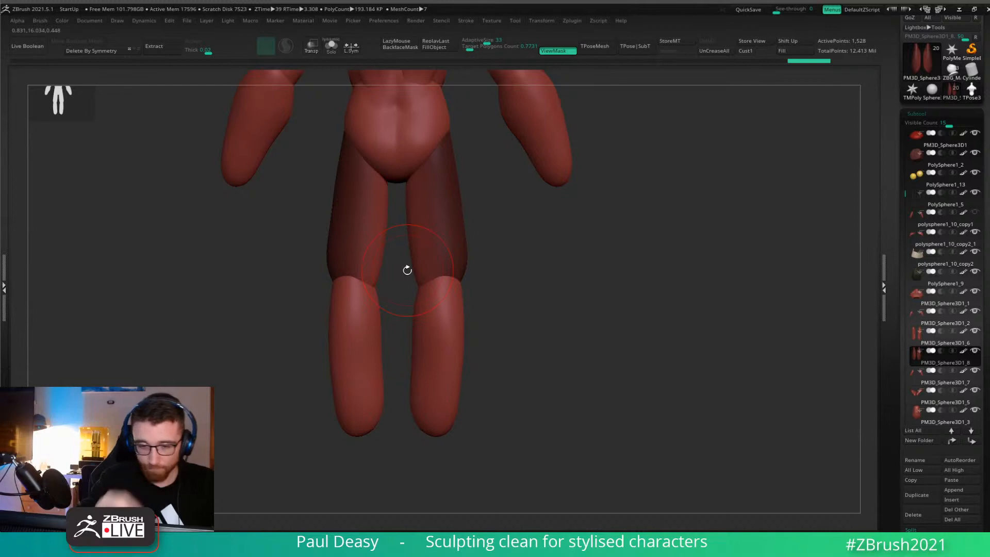
mouse_move(411, 230)
left_mouse_down()
mouse_move(415, 219)
mouse_move(415, 259)
mouse_move(408, 208)
left_mouse_up()
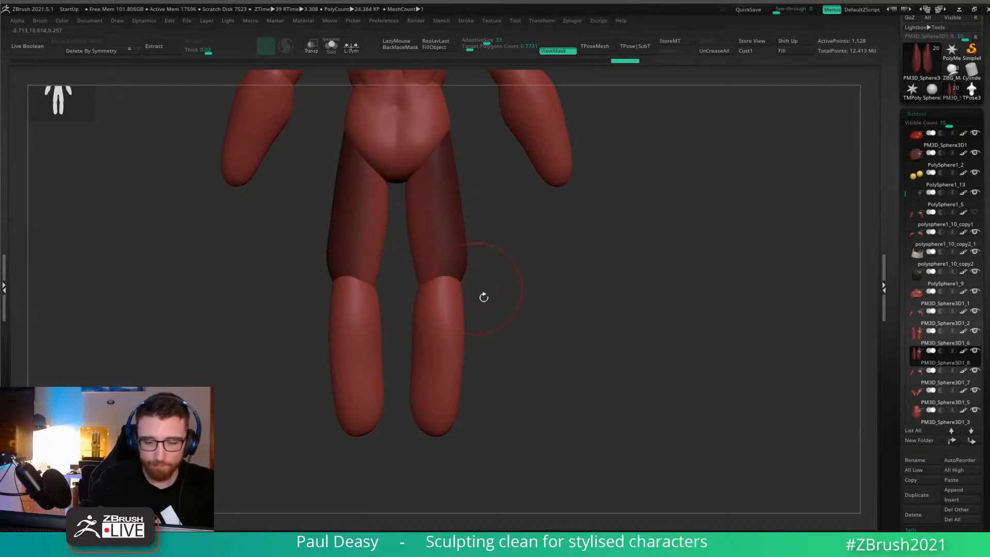
Select the lower legs and mask their upper halves below the knees.
mouse_move(483, 296)
left_mouse_down("alt")
mouse_move(486, 262)
mouse_move(429, 325)
mouse_move(472, 313)
left_mouse_up("alt")
left_click(447, 299, "alt")
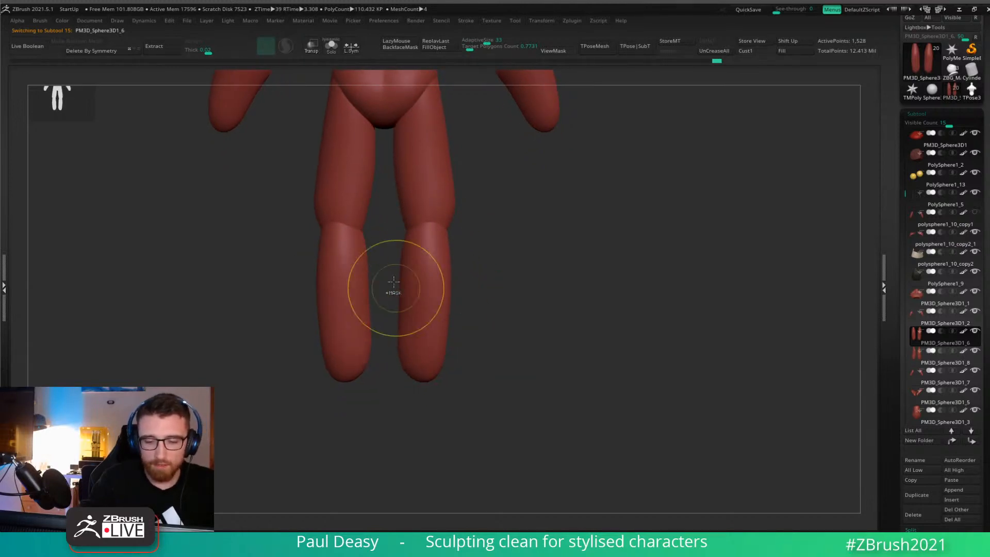
left_click_drag(508, 283, 504, 273)
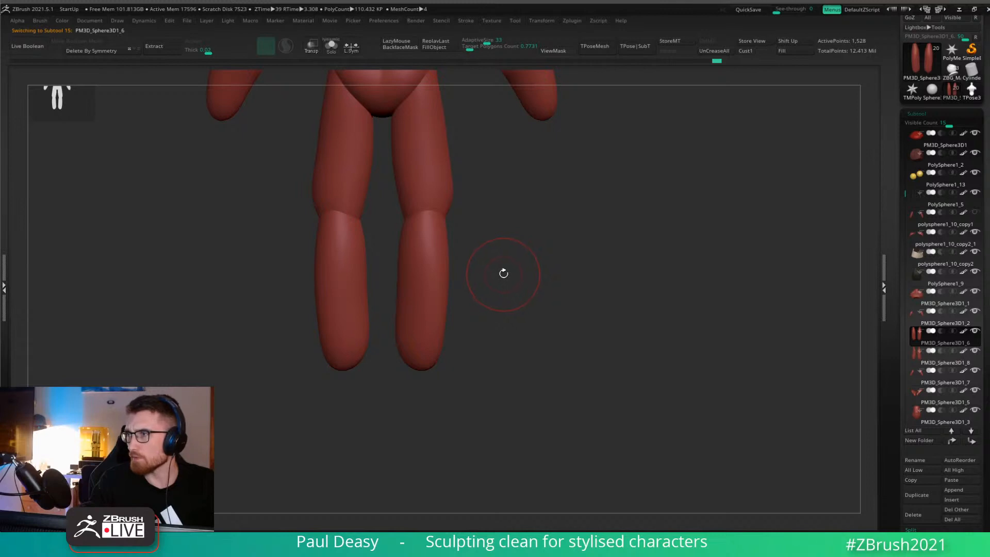
left_click_drag(386, 311, 471, 201, "ctrl")
Narrow the unmasked lower halves of the lower legs toward the ankles and clear the mask.
key("space")
mouse_move(405, 314)
left_mouse_down()
mouse_move(420, 322)
mouse_move(419, 349)
mouse_move(434, 308)
left_mouse_up()
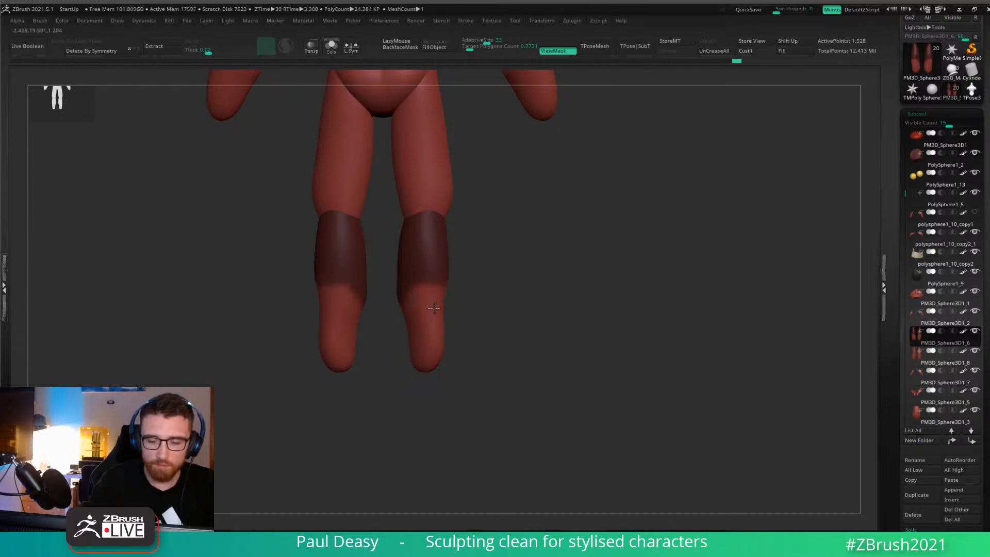
left_click_drag(441, 348, 435, 340)
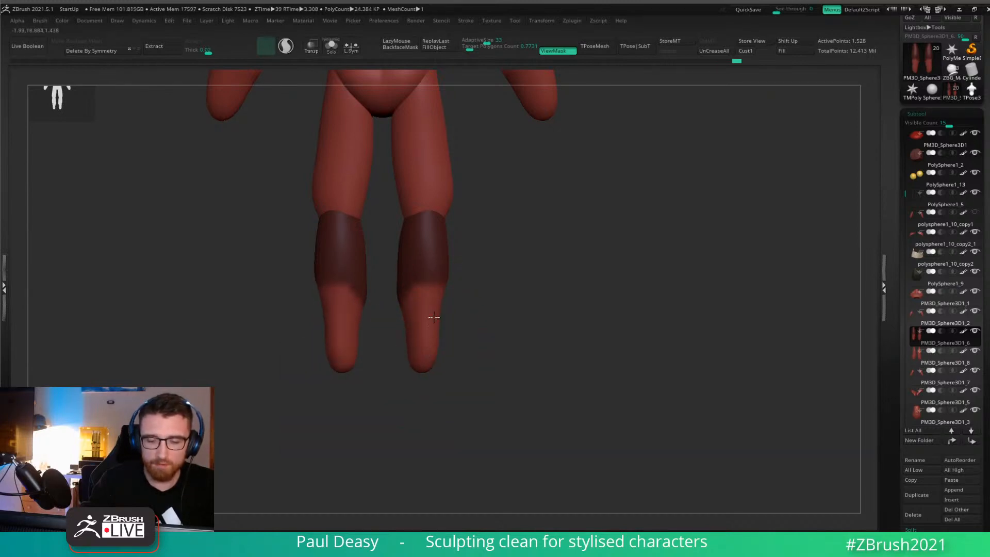
left_click_drag(459, 297, 500, 304)
mouse_move(505, 316)
left_mouse_down("ctrl")
mouse_move(496, 301)
mouse_move(437, 295)
left_mouse_up("ctrl")
In side view, slim the ankle end and round out the calf of the lower leg, adjusting the brush size.
right_click(453, 294)
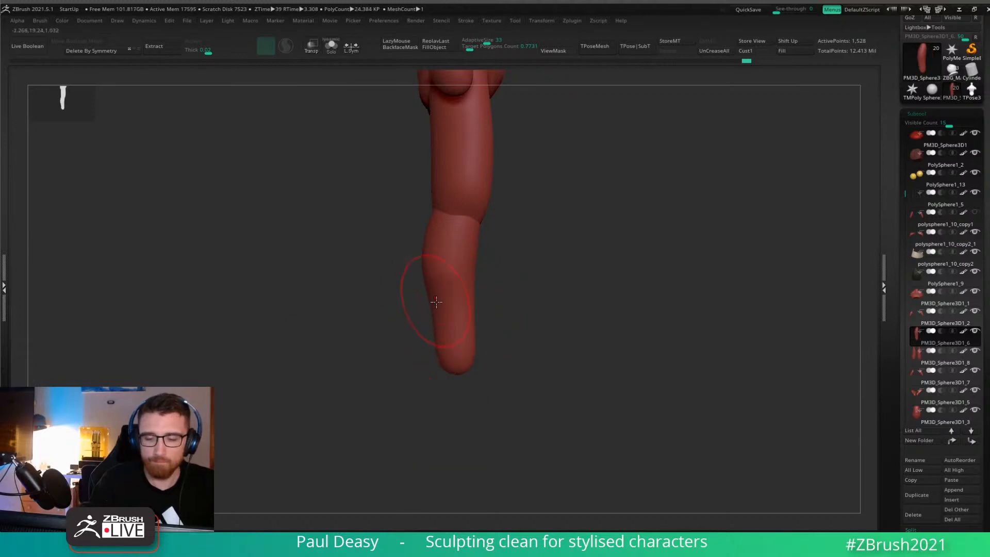
key("space")
left_click(477, 340)
left_click_drag(474, 338, 462, 338)
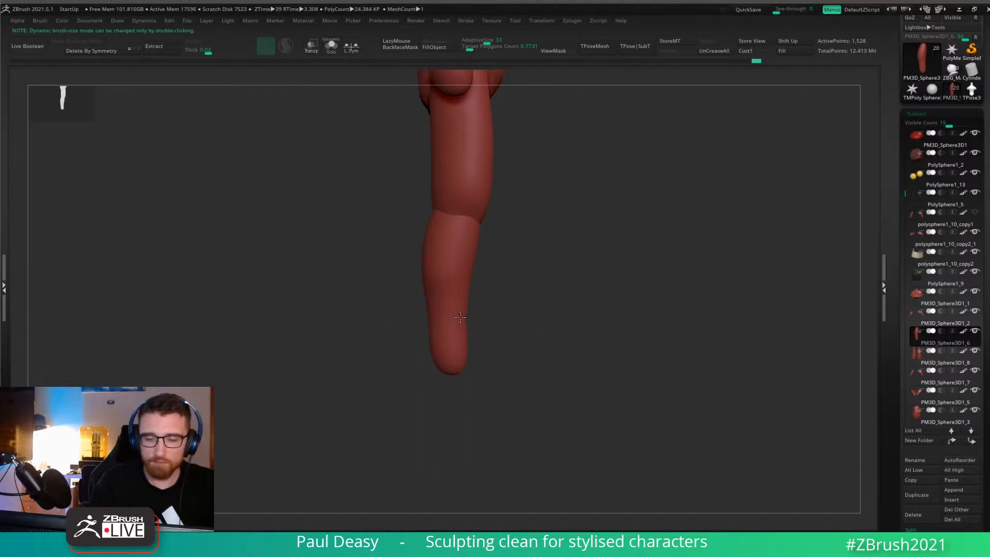
left_click_drag(490, 281, 489, 308, "alt")
key("space")
left_click(420, 305)
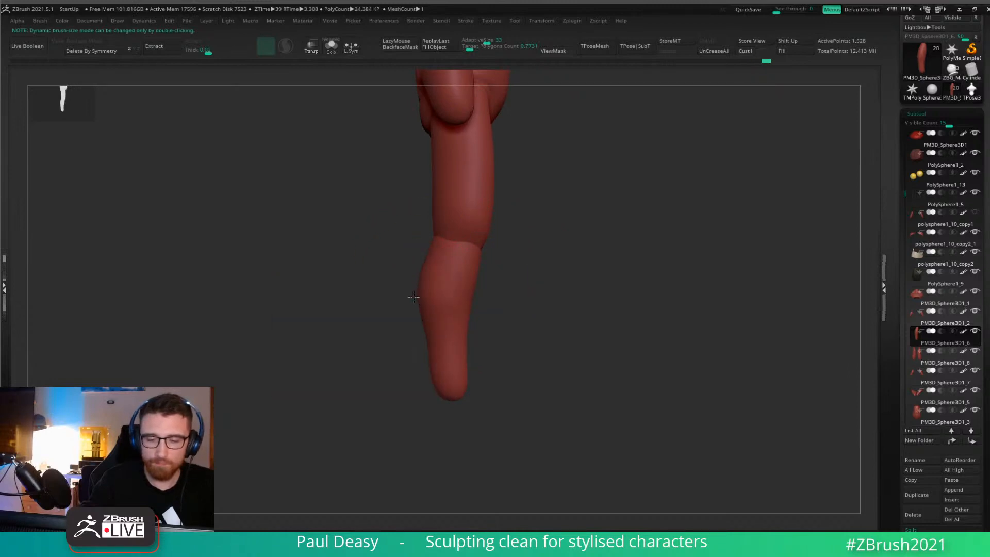
left_click_drag(467, 275, 470, 275)
In front view, widen the outer calf contour below the knees, adjusting the brush size.
left_click_drag(499, 297, 547, 289)
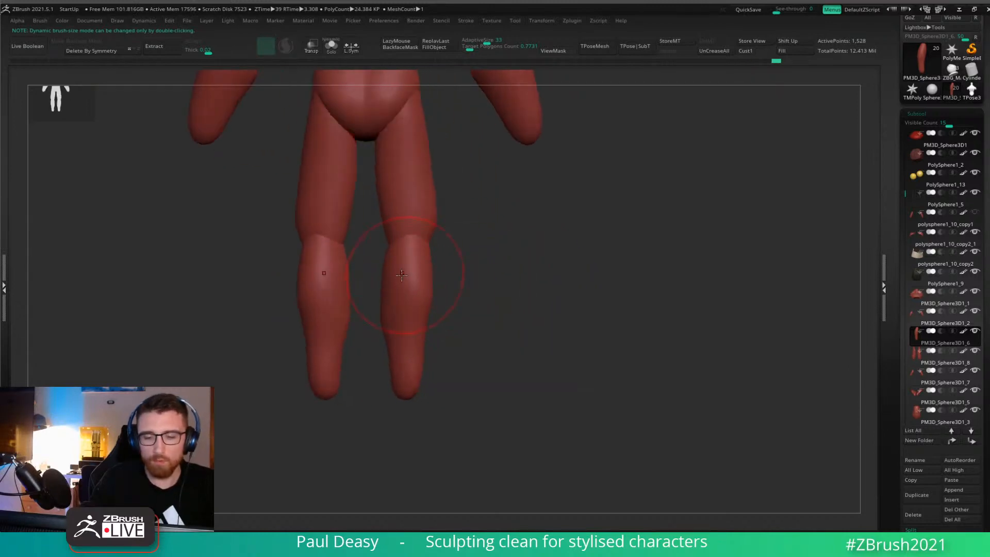
key("space")
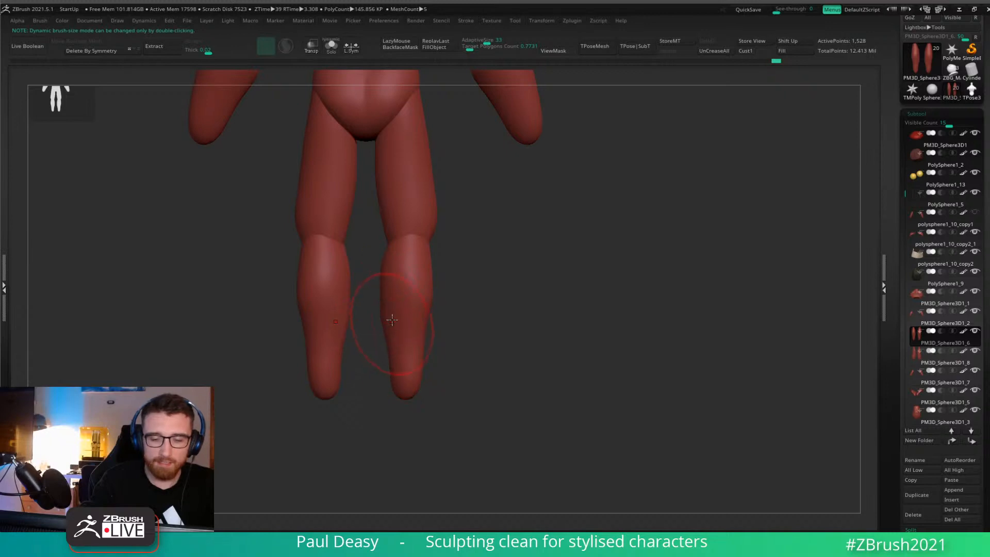
left_click(385, 308, "alt")
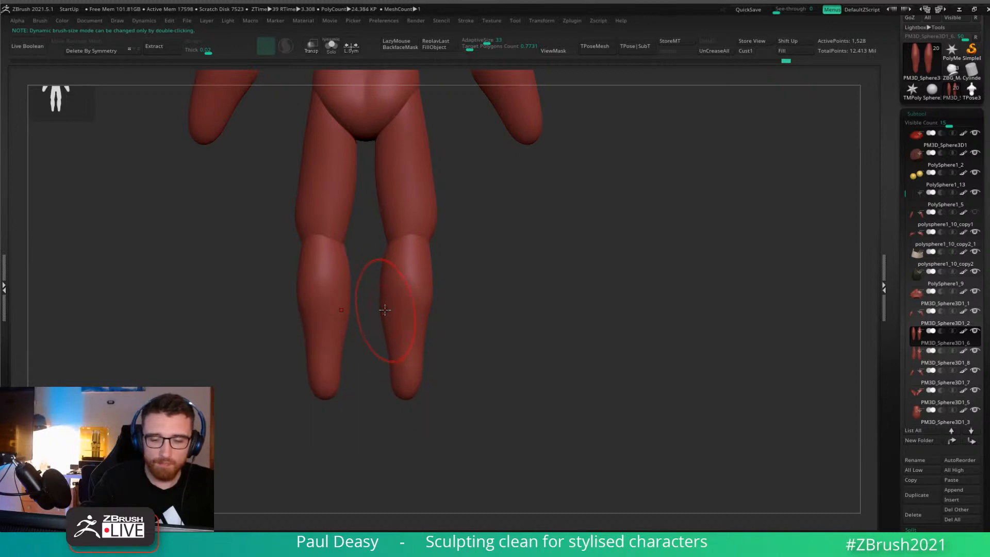
key("space")
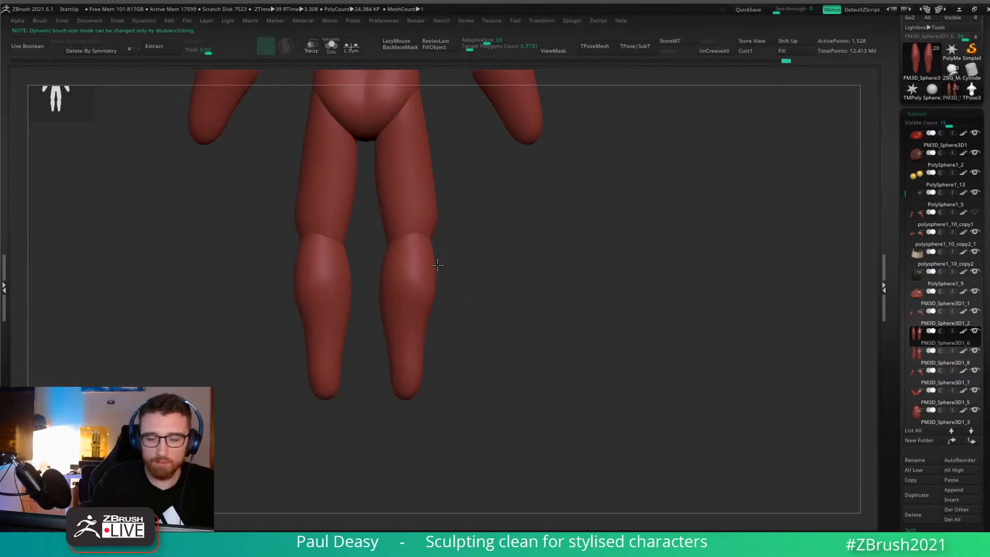
key("space")
Select the thighs and reshape their inner contour below the crotch with a resized brush.
mouse_move(461, 271)
left_mouse_down("alt")
mouse_move(438, 267)
mouse_move(464, 252)
mouse_move(596, 273)
mouse_move(491, 305)
mouse_move(455, 280)
left_mouse_up("alt")
left_click(424, 298, "alt")
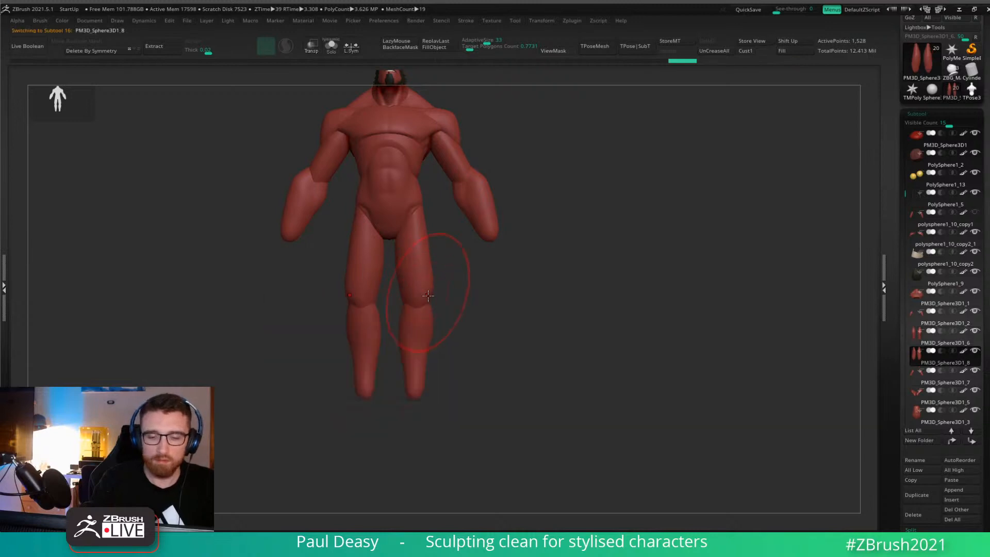
mouse_move(418, 315)
left_mouse_down()
mouse_move(425, 262)
mouse_move(466, 264)
left_mouse_up()
key("s")
key("space")
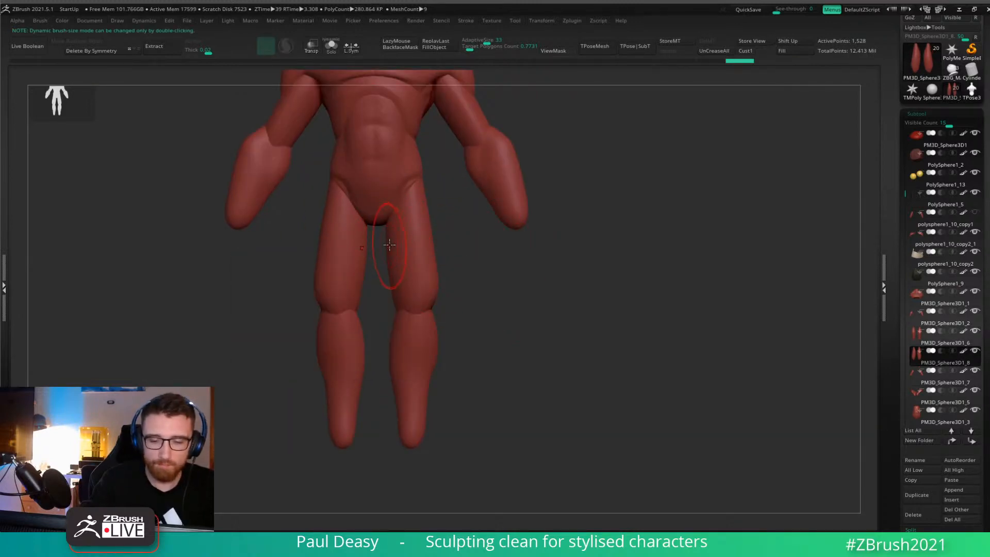
mouse_move(387, 248)
left_mouse_down()
mouse_move(430, 230)
mouse_move(403, 237)
left_mouse_up()
key("s")
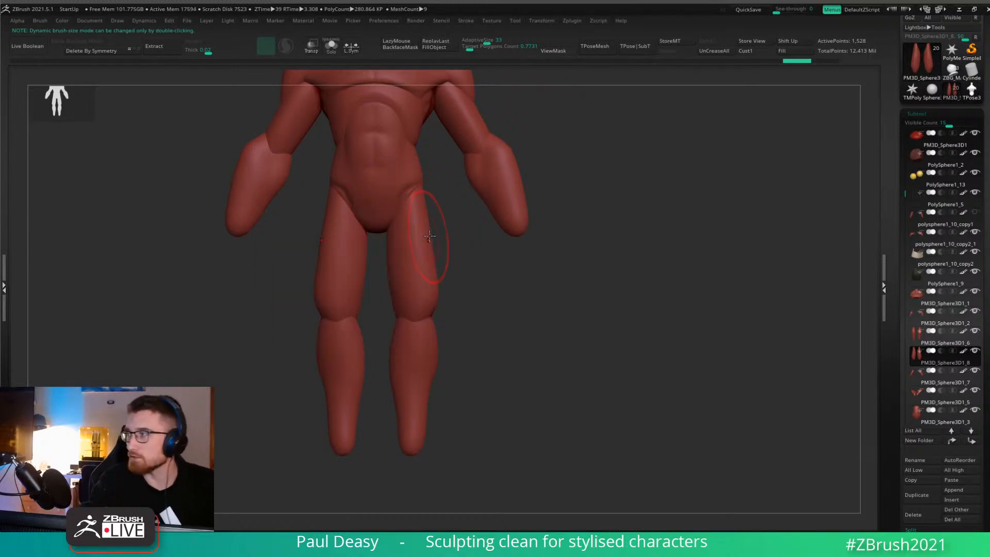
Push out the outer contour of the thighs between hip and knee, adjusting the brush size.
left_click_drag(433, 225, 434, 220)
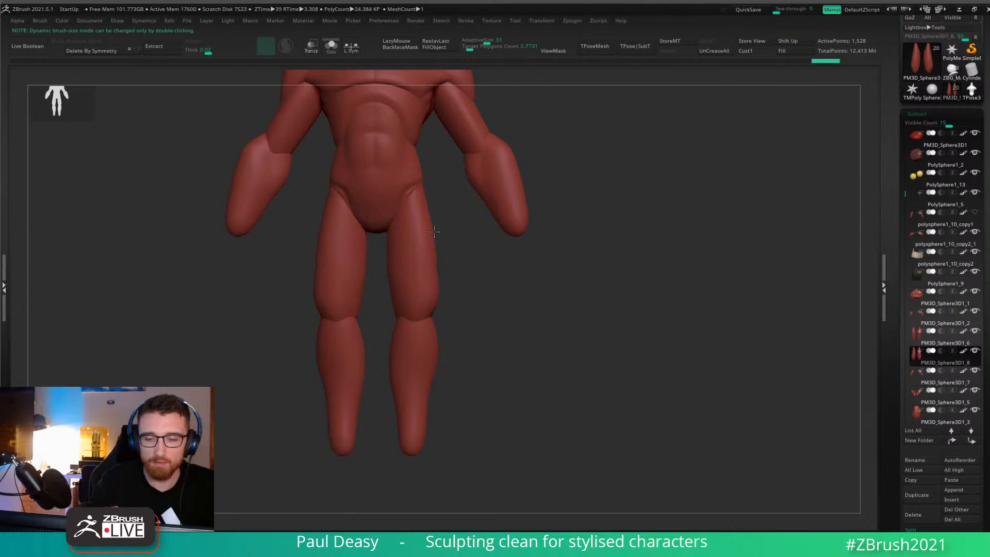
key("space")
mouse_move(440, 270)
left_mouse_down()
mouse_move(427, 203)
mouse_move(457, 236)
left_mouse_up()
key("space")
key("space")
left_click(411, 191, "alt")
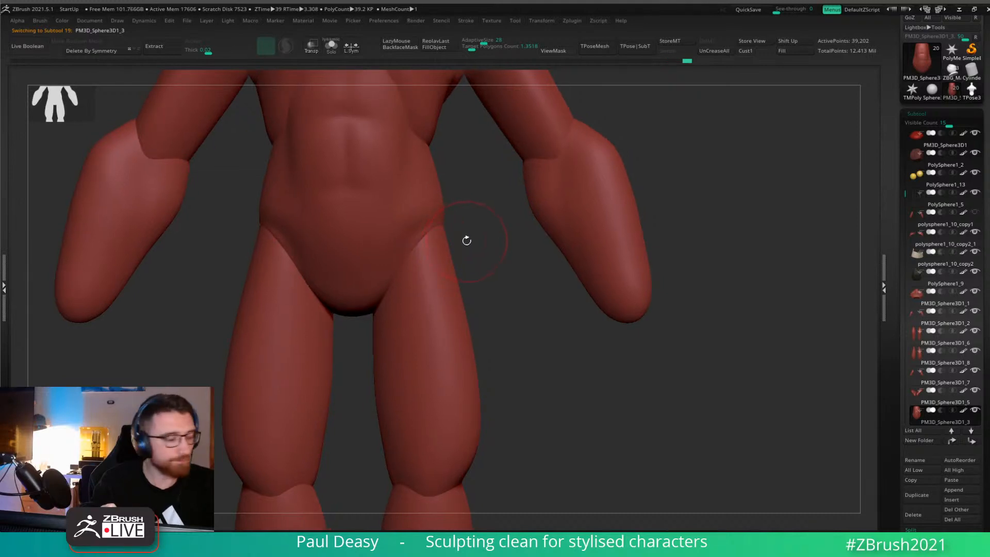
key("l")
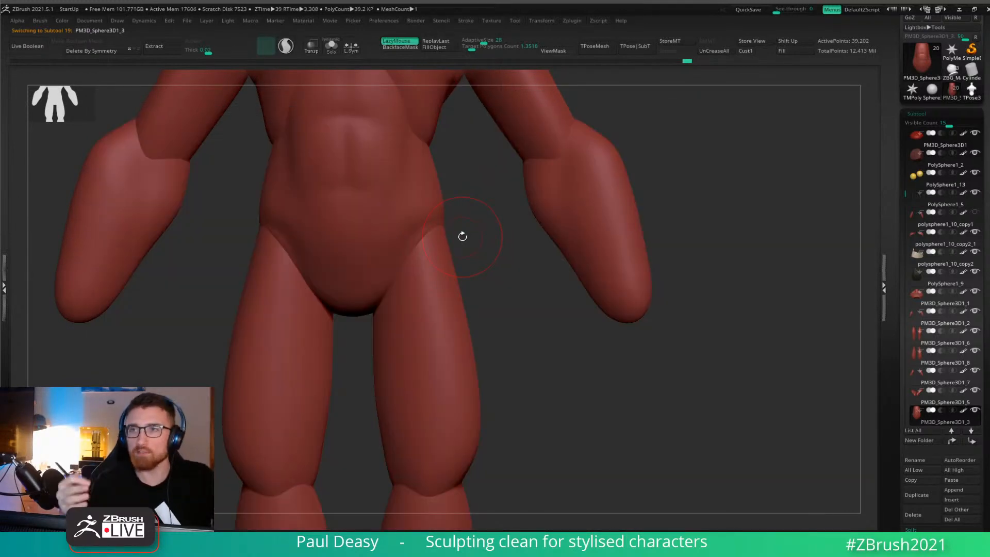
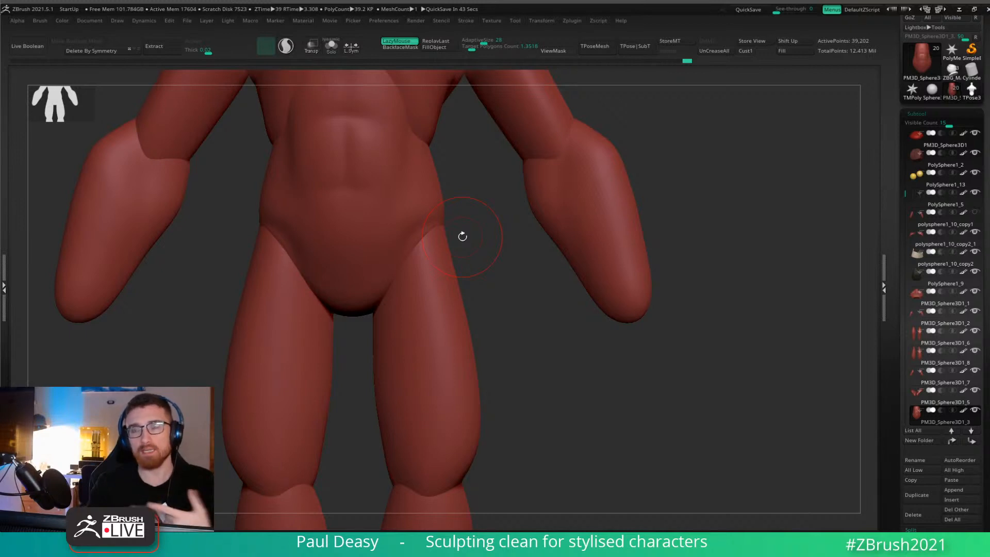
left_click_drag(501, 303, 495, 241, "alt")
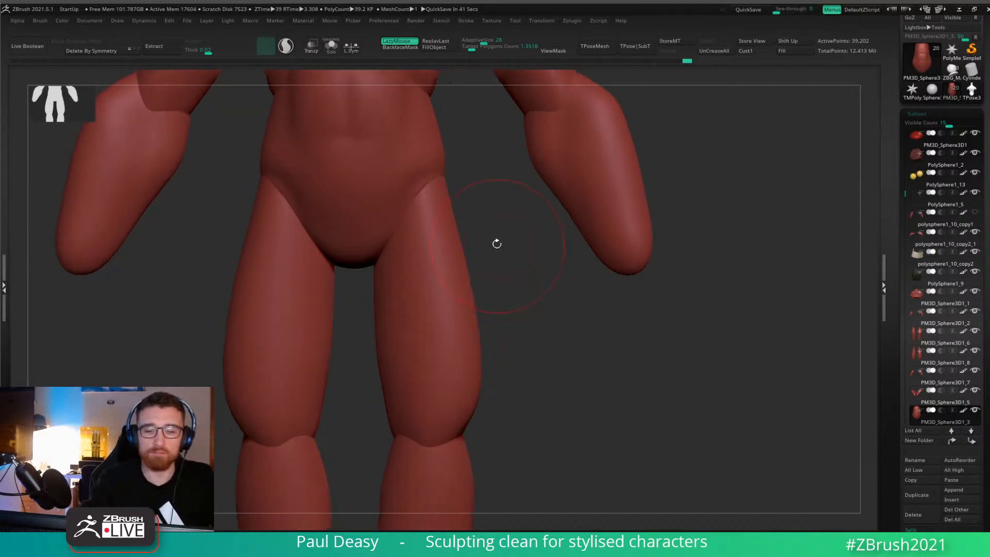
Reselect the thighs, undo the trial stroke on the outer thigh, and reshape the outer contour just above the knee.
left_click(457, 242, "alt")
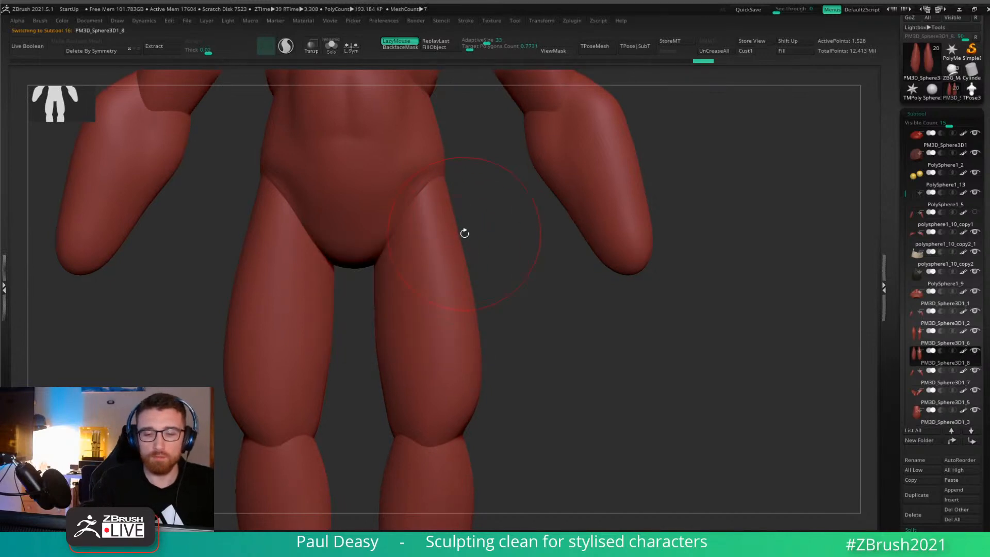
key("space")
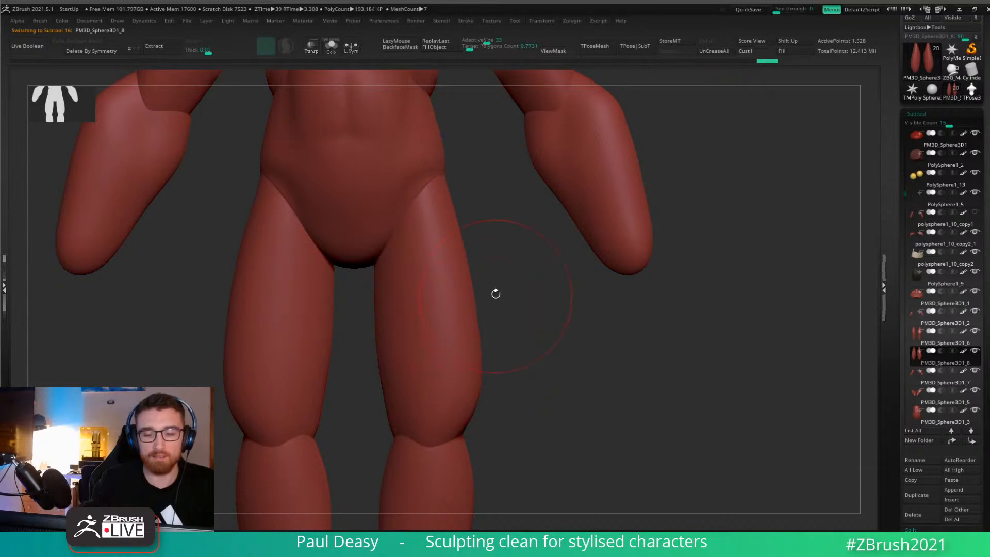
mouse_move(497, 294)
left_mouse_down("alt")
mouse_move(508, 274)
mouse_move(484, 290)
left_mouse_up("alt")
left_click_drag(467, 258, 464, 239)
key("ctrl+z")
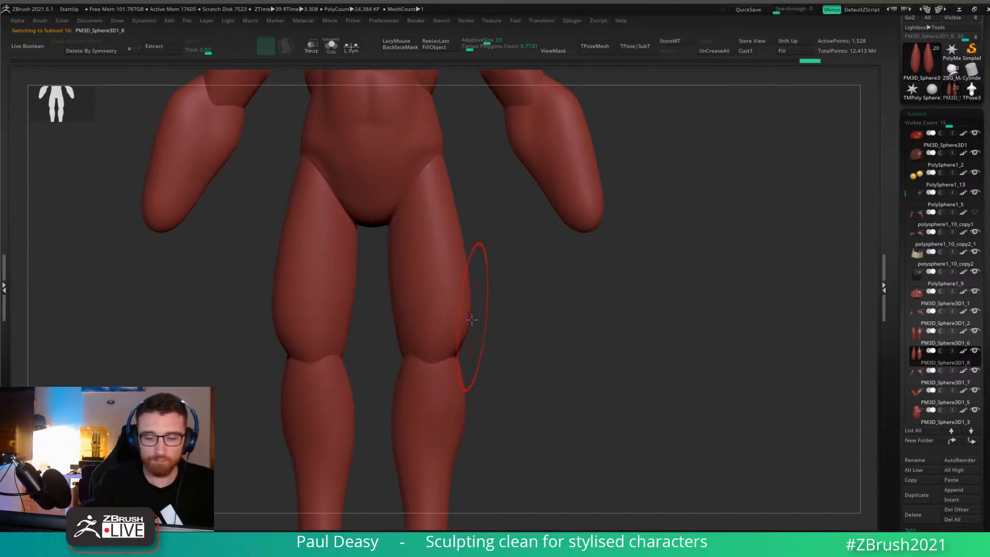
left_click_drag(470, 320, 466, 334)
In back view, refine the outer contour of the thighs with a resized brush.
mouse_move(546, 310)
left_mouse_down()
mouse_move(494, 308)
mouse_move(558, 272)
mouse_move(513, 294)
mouse_move(619, 285)
left_mouse_up()
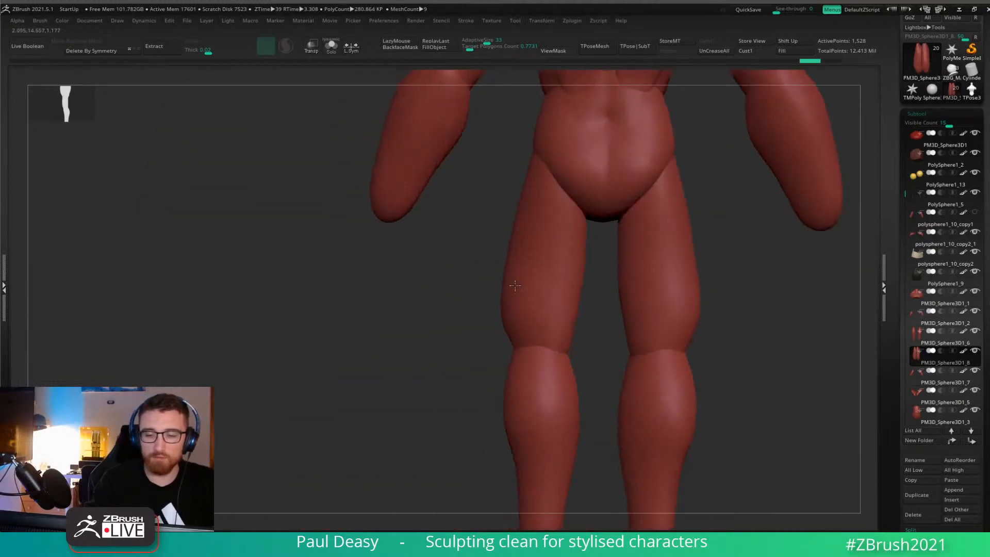
left_click_drag(529, 230, 525, 247)
key("space")
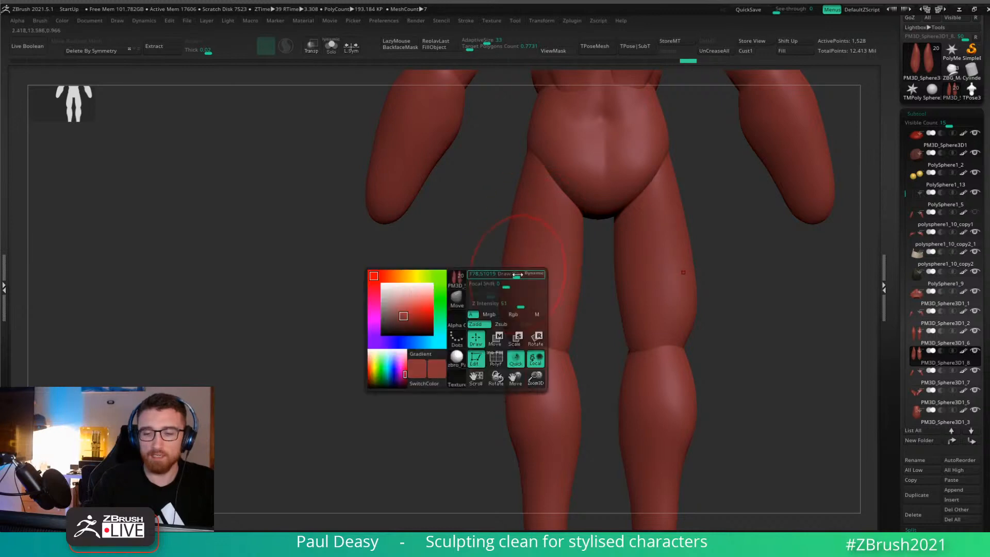
left_click_drag(483, 272, 513, 243)
mouse_move(540, 277)
left_mouse_down()
mouse_move(548, 274)
mouse_move(515, 286)
left_mouse_up()
key("w")
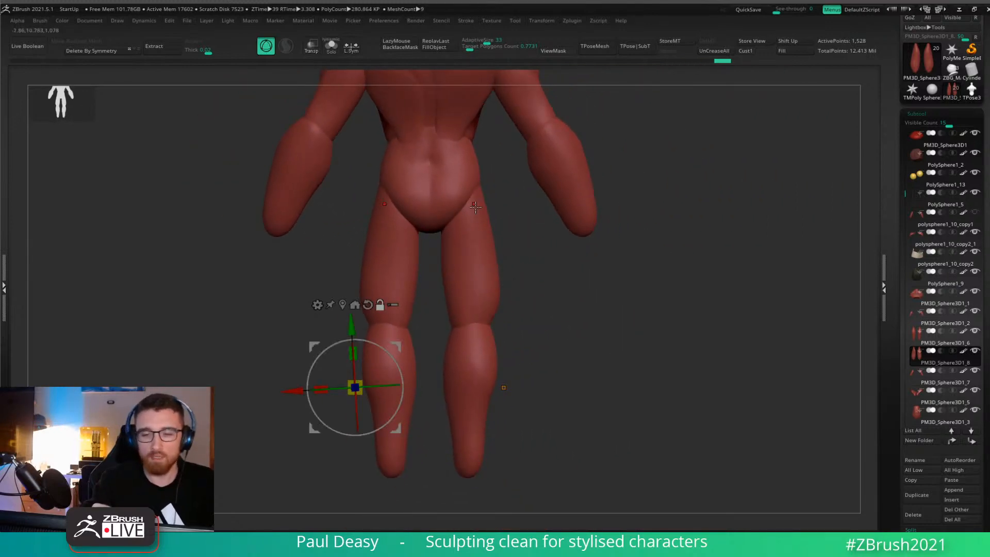
left_click(474, 203, "alt")
left_click(486, 121, "alt")
left_click_drag(517, 182, 519, 186)
key("q")
Select the lower legs and smooth the inner contour of the calves below the knee, adjusting the brush size.
left_click(470, 354, "alt")
left_click_drag(509, 315, 499, 254, "alt")
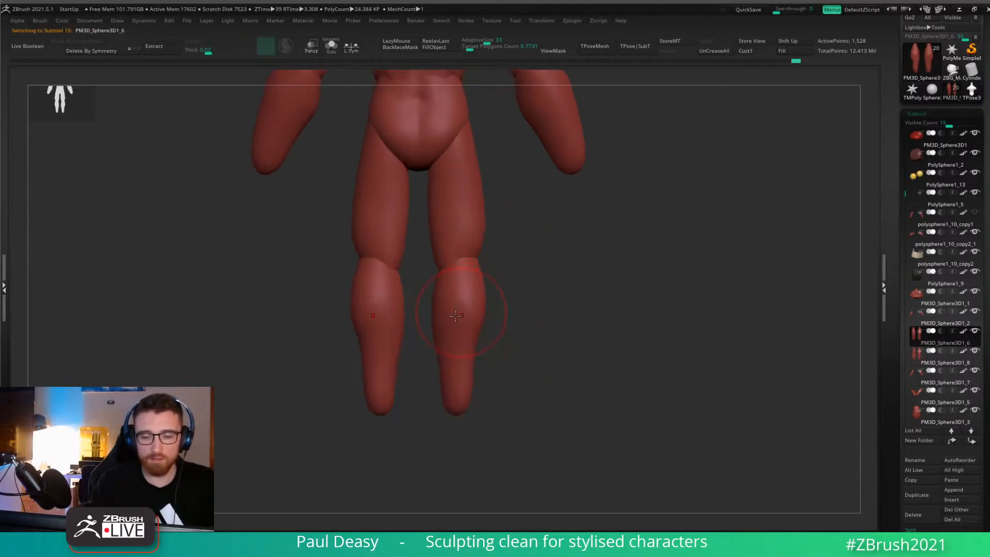
left_click_drag(438, 294, 439, 337, "shift")
key("space")
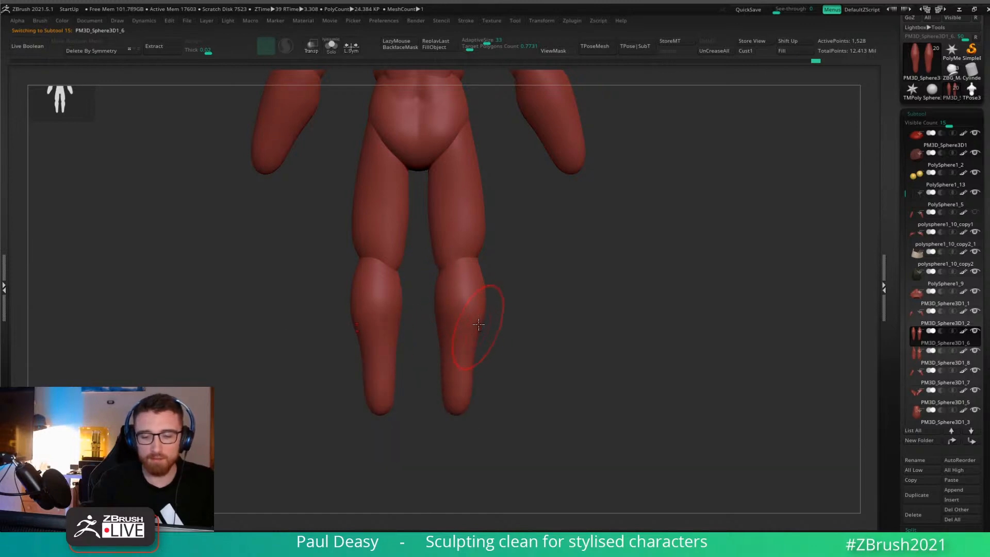
left_click_drag(500, 280, 501, 284, "alt")
key("space")
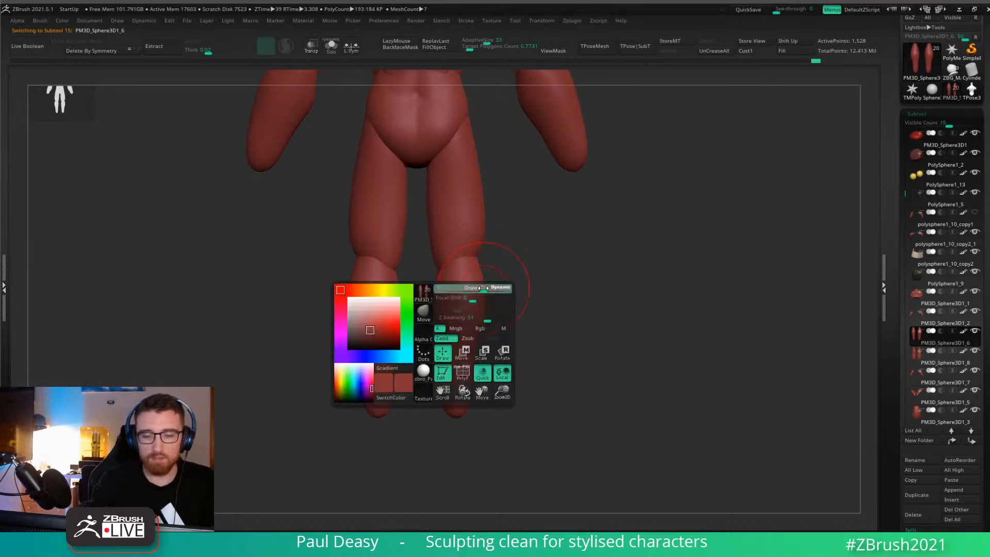
Select the thighs and, in side view, reshape the back contour just below the buttocks with a resized brush.
mouse_move(473, 241)
left_mouse_down()
mouse_move(527, 266)
mouse_move(459, 265)
mouse_move(477, 262)
mouse_move(456, 247)
mouse_move(464, 223)
mouse_move(495, 239)
left_mouse_up()
left_click(479, 242, "alt")
key("space")
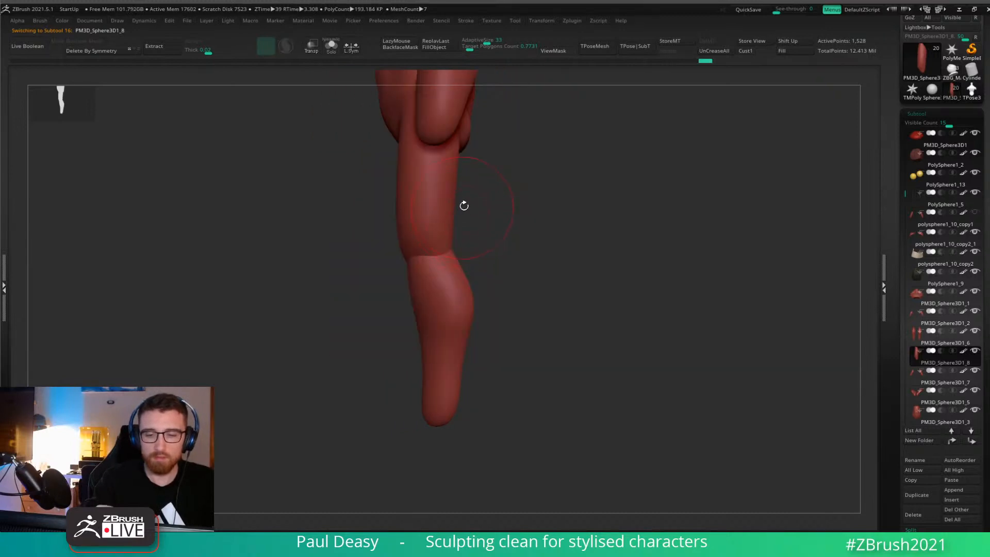
left_click_drag(462, 206, 463, 216, "alt")
key("space")
left_click_drag(461, 150, 458, 151)
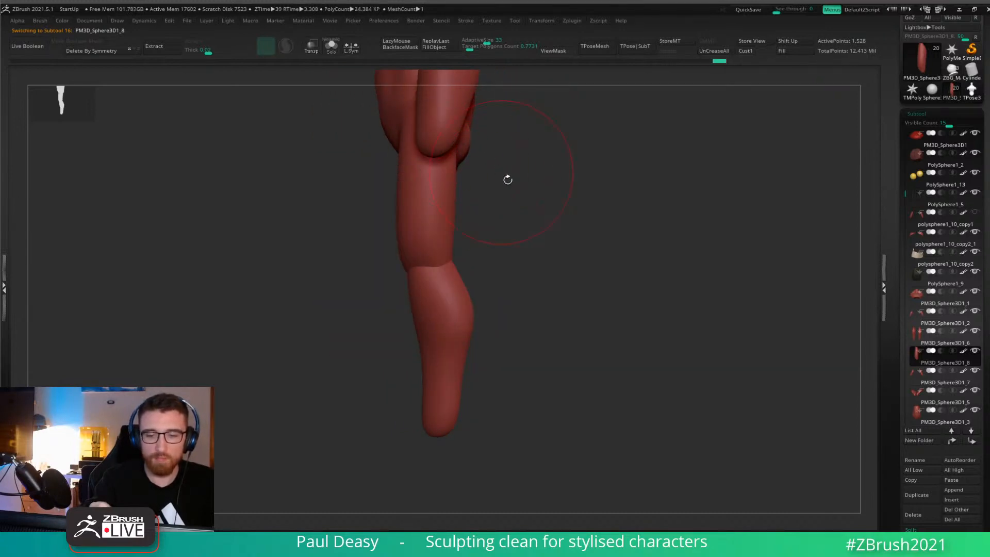
Reshape the front contour of the thigh from hip to knee in side view, varying the brush size.
key("space")
mouse_move(508, 179)
left_mouse_down("alt")
mouse_move(511, 228)
mouse_move(418, 233)
left_mouse_up("alt")
key("space")
left_click_drag(401, 227, 401, 198)
key("space")
left_click_drag(402, 285, 406, 276)
In front view, refine the thighs' form and outer contour between mid-thigh and knee.
left_click_drag(480, 256, 537, 250)
left_click_drag(374, 277, 377, 280)
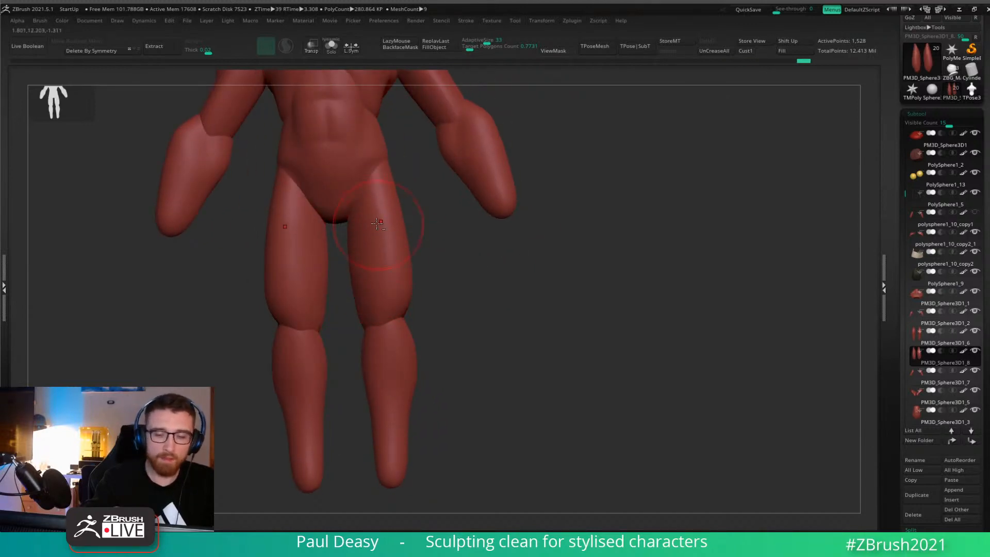
left_click_drag(446, 276, 415, 247)
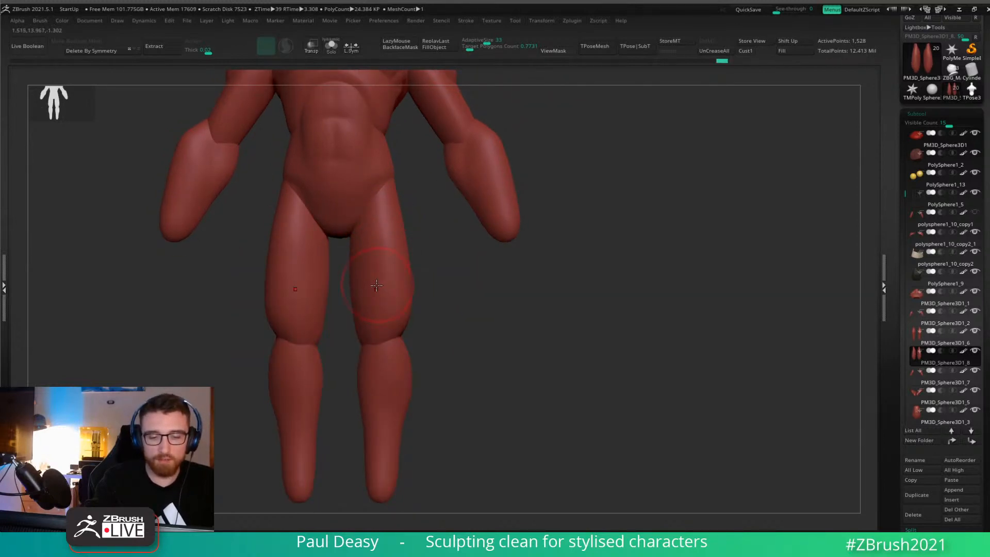
mouse_move(378, 281)
left_mouse_down()
mouse_move(382, 260)
mouse_move(379, 325)
mouse_move(382, 270)
left_mouse_up()
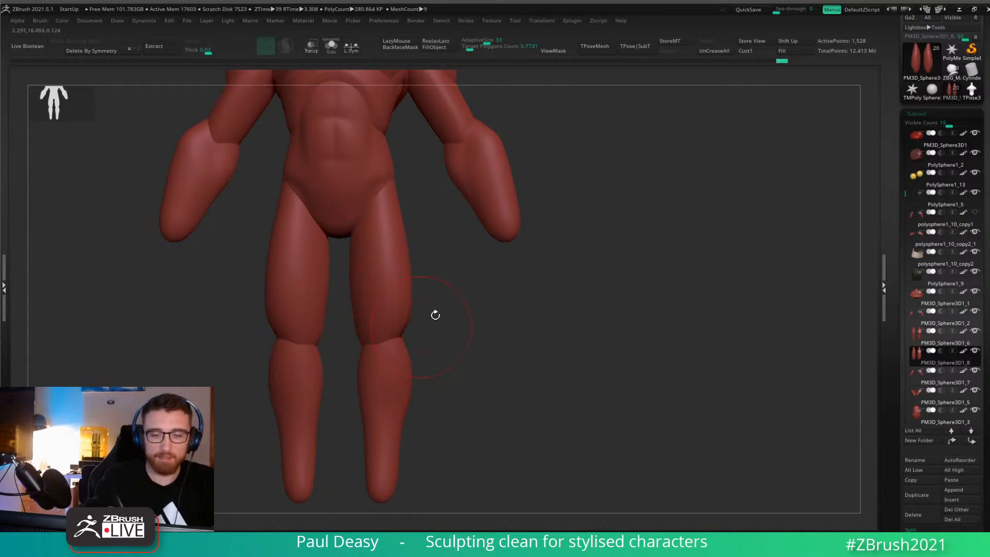
left_click_drag(483, 309, 488, 312, "alt")
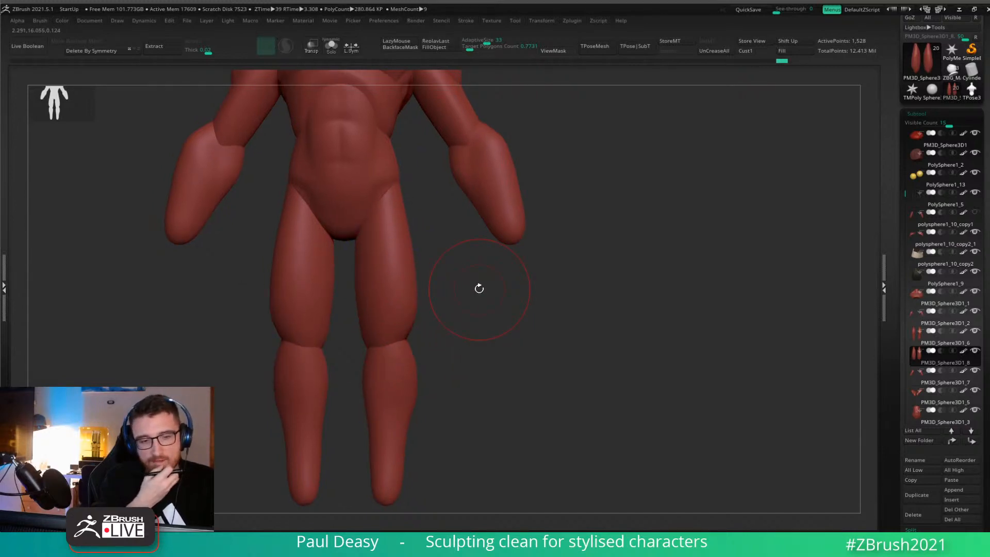
Select the forearms and pull their wrist ends slightly downward to lengthen them.
left_click(513, 224, "alt")
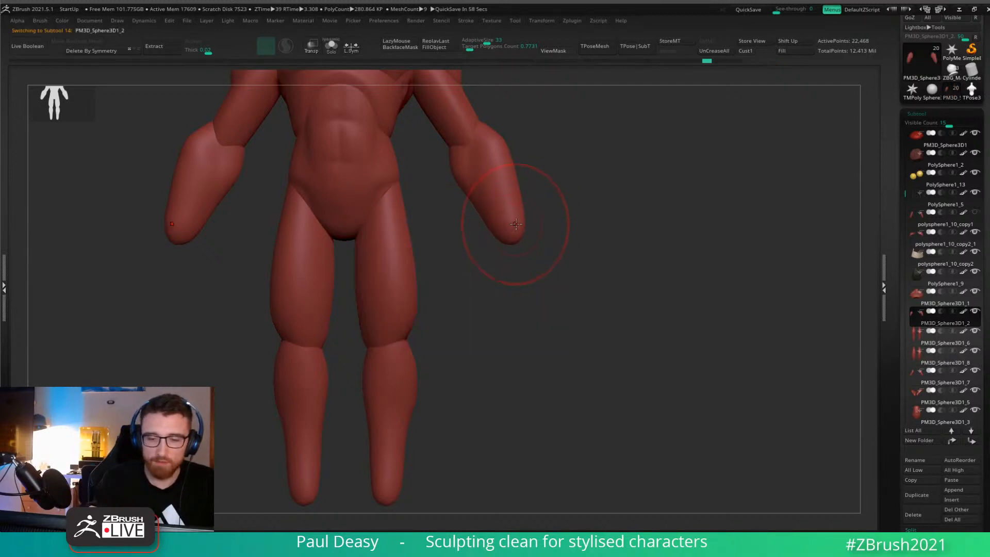
left_click_drag(516, 230, 518, 237)
key("space")
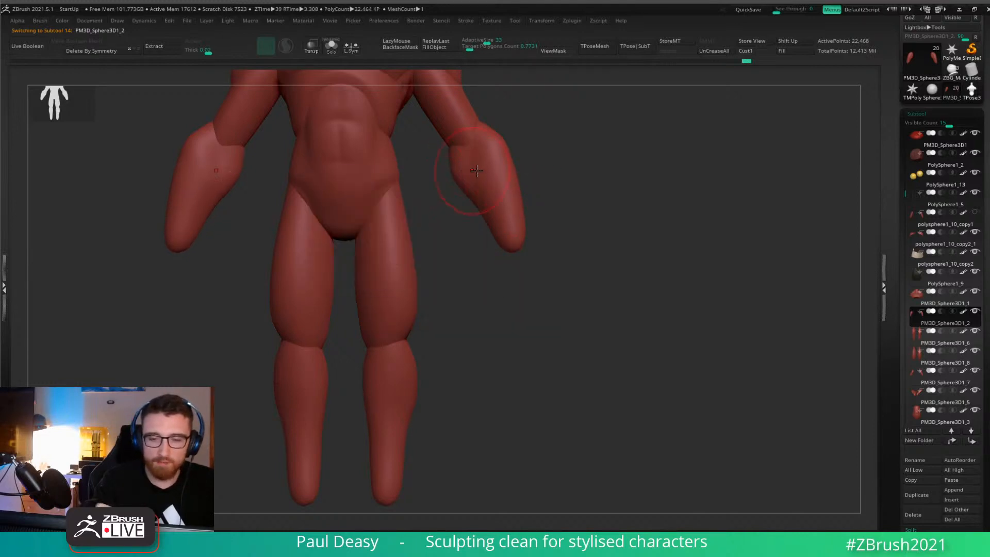
right_click_drag(476, 170, 481, 224, "alt")
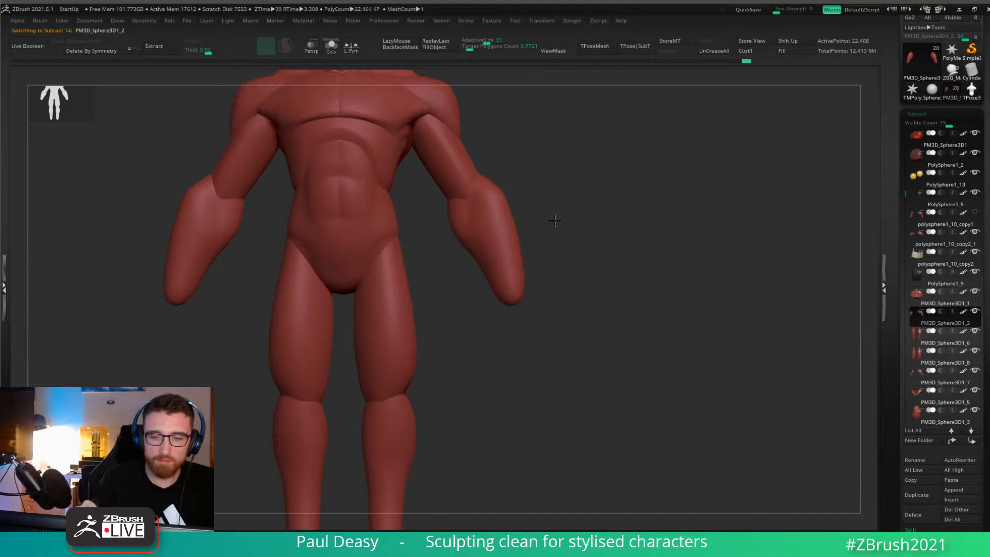
right_click(478, 209)
right_click_drag(445, 207, 535, 217)
Carve a crease down the front of the forearms from the elbow with a resized DamStandard brush.
key("b")
key("d")
key("s")
key("space")
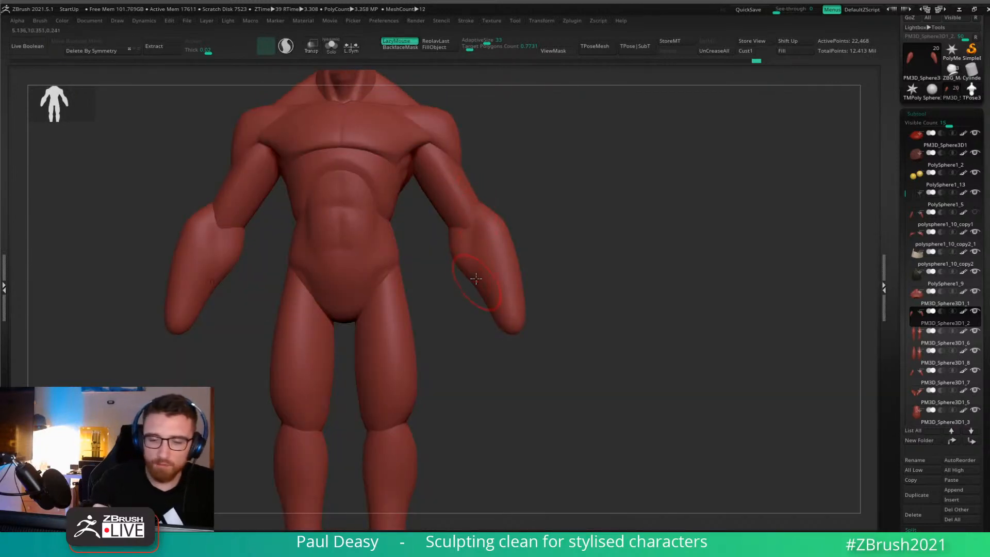
key("space")
left_click_drag(472, 236, 483, 282)
key("space")
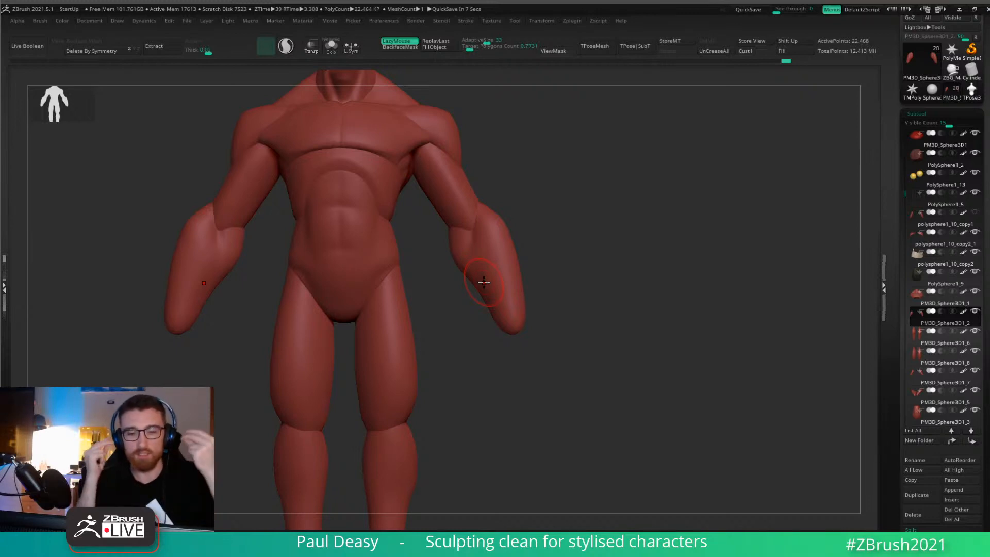
key("space")
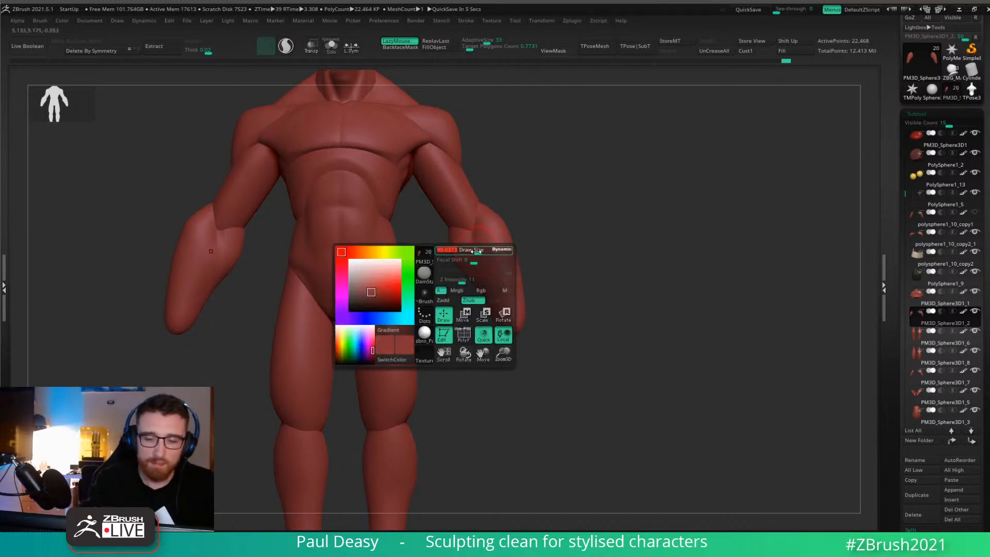
key("b")
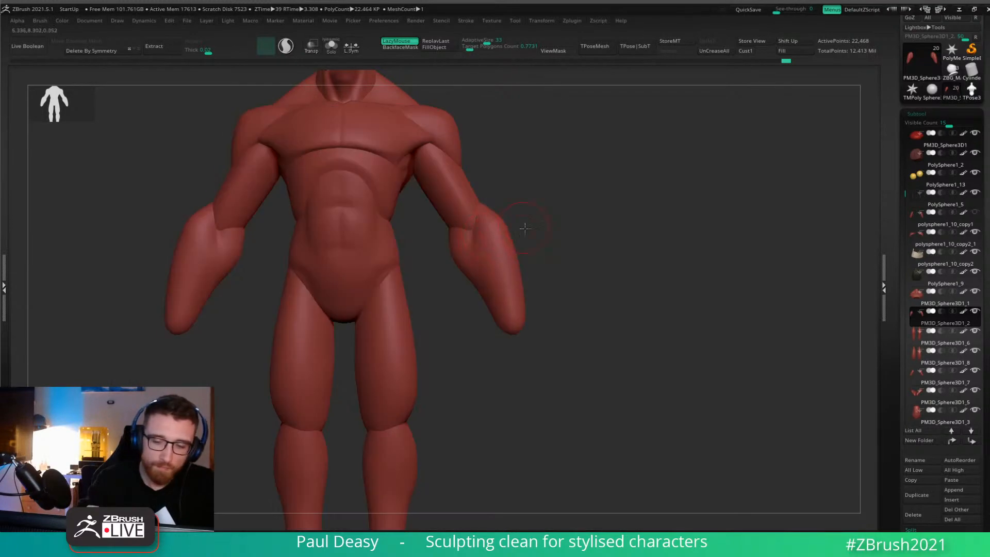
left_click_drag(526, 227, 536, 226)
mouse_move(470, 224)
left_mouse_down()
mouse_move(463, 253)
mouse_move(516, 283)
mouse_move(538, 262)
mouse_move(565, 263)
left_mouse_up()
key("space")
Switch to the Move brush, select the upper arms and adjust their lower ends where they meet the forearms.
key("b")
key("m")
key("v")
left_click(465, 210, "alt")
key("space")
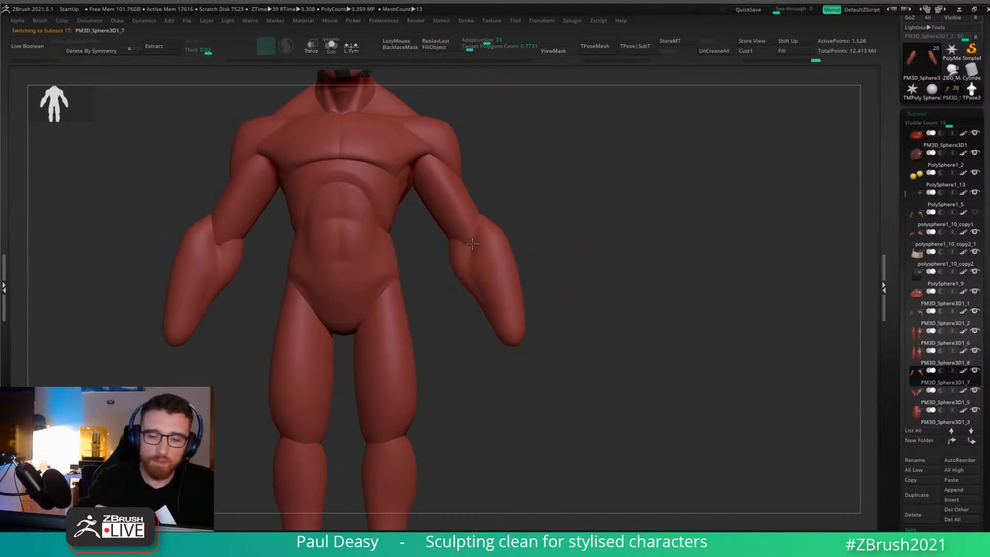
left_click_drag(470, 240, 471, 245)
Select the forearms and, from the back, reshape and smooth their upper ends around the elbows.
left_click(486, 235, "alt")
mouse_move(558, 231)
left_mouse_down()
mouse_move(486, 206)
mouse_move(498, 200)
left_mouse_up()
key("space")
left_click_drag(497, 210, 502, 206, "shift")
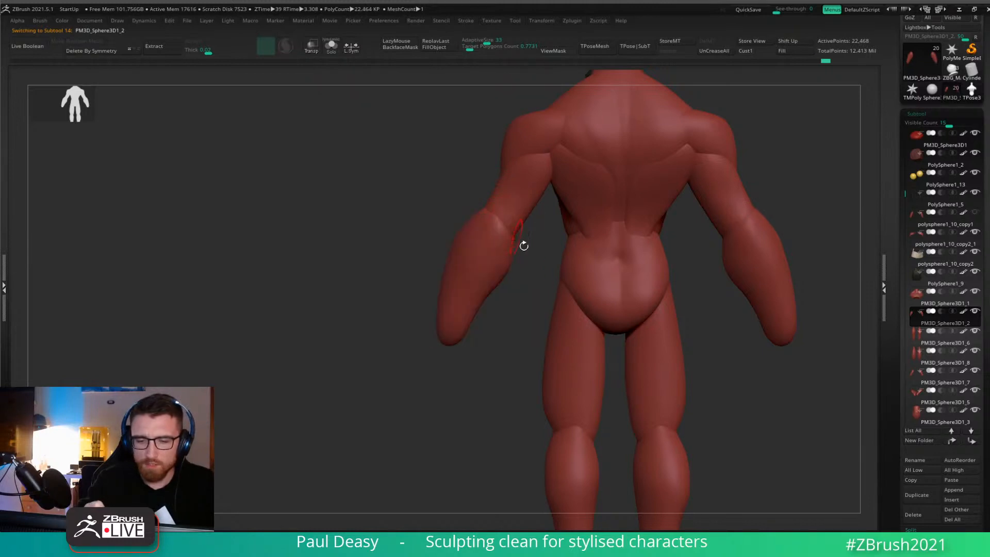
right_click_drag(521, 243, 503, 244)
key("space")
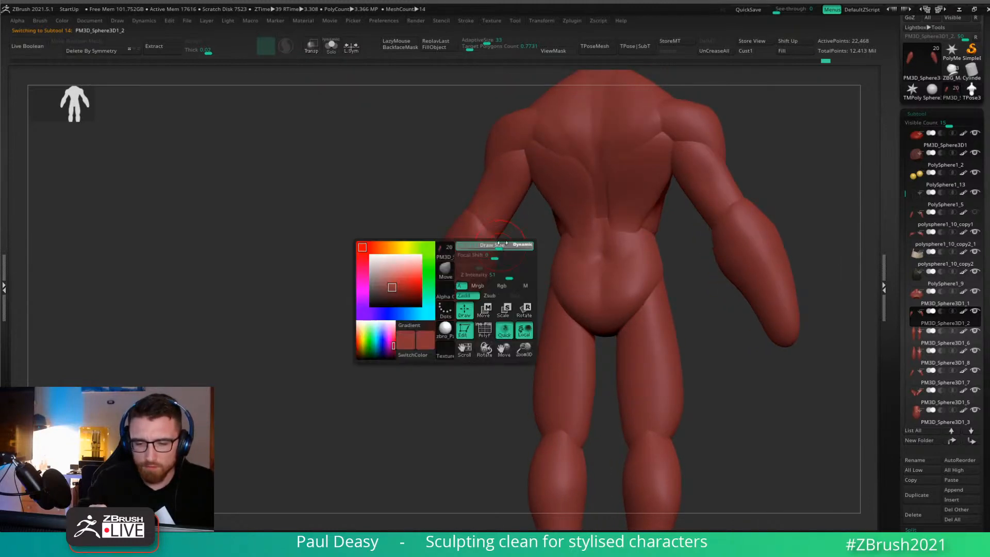
left_click_drag(505, 238, 496, 234)
right_click_drag(494, 232, 482, 226)
mouse_move(482, 226)
left_mouse_down("shift")
mouse_move(483, 216)
mouse_move(471, 231)
left_mouse_up("shift")
Adjust the back of the forearm just below the elbow in side view with a resized brush.
key("space")
right_click_drag(471, 231, 593, 233)
key("space")
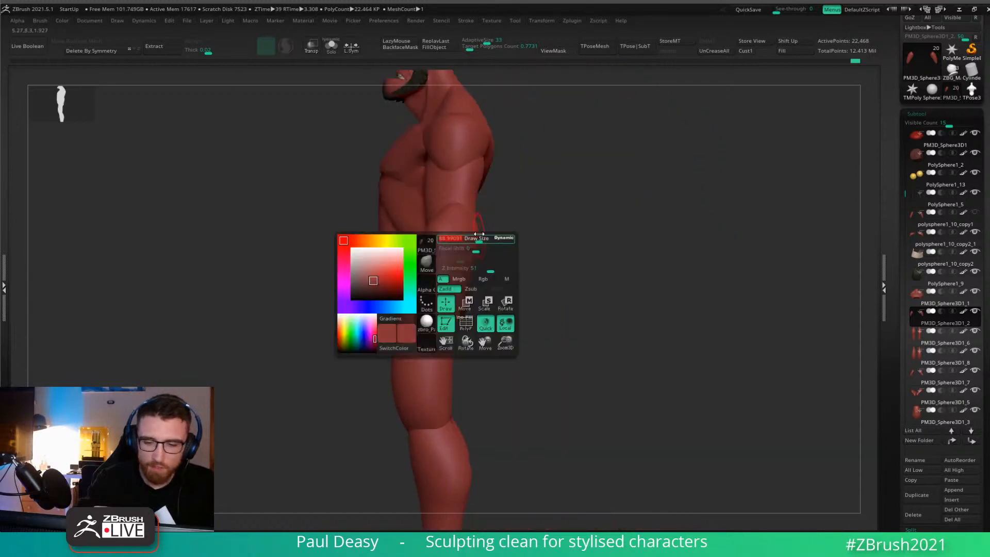
key("space")
right_click_drag(479, 235, 474, 241)
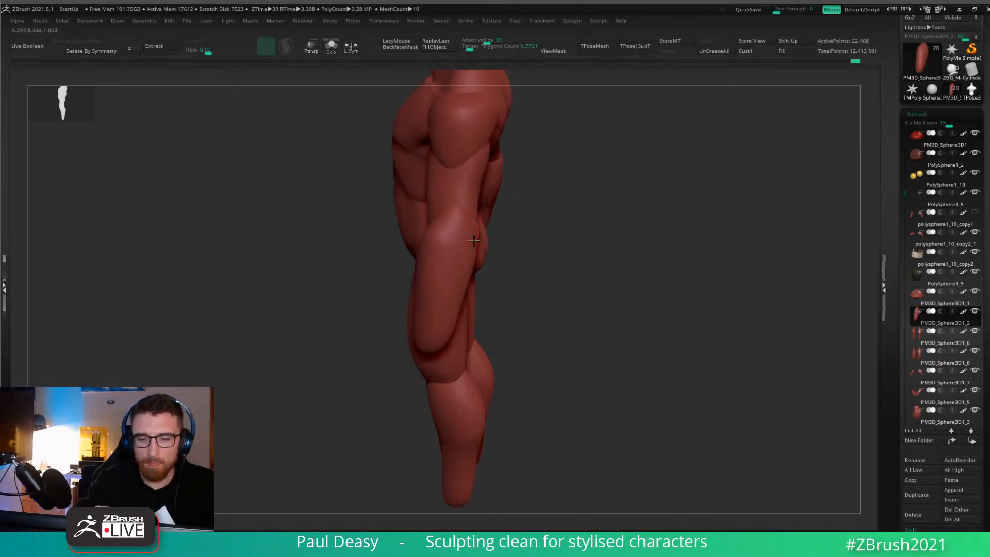
right_click_drag(533, 227, 552, 242)
key("space")
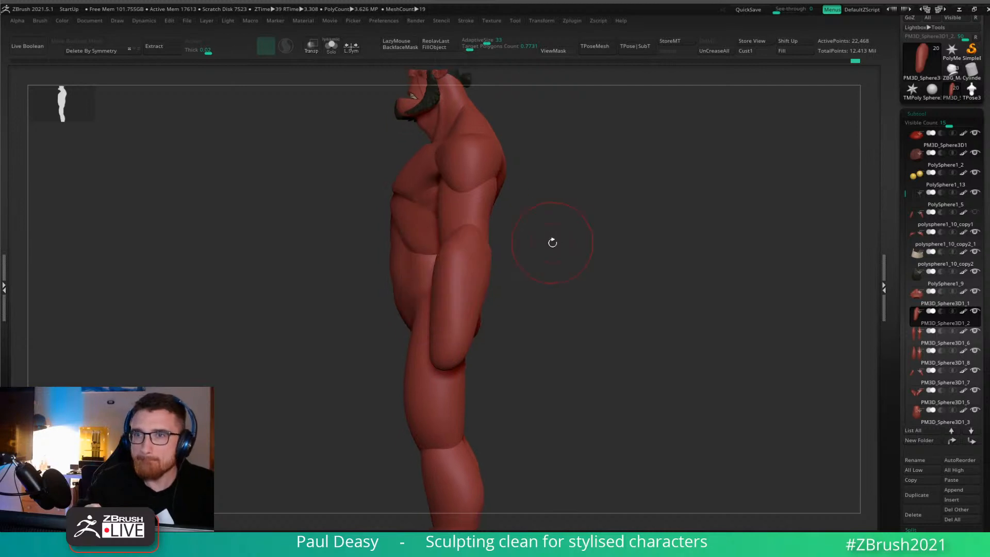
Taper the lower forearm toward the wrist in side view, using a larger brush.
key("space")
key("space")
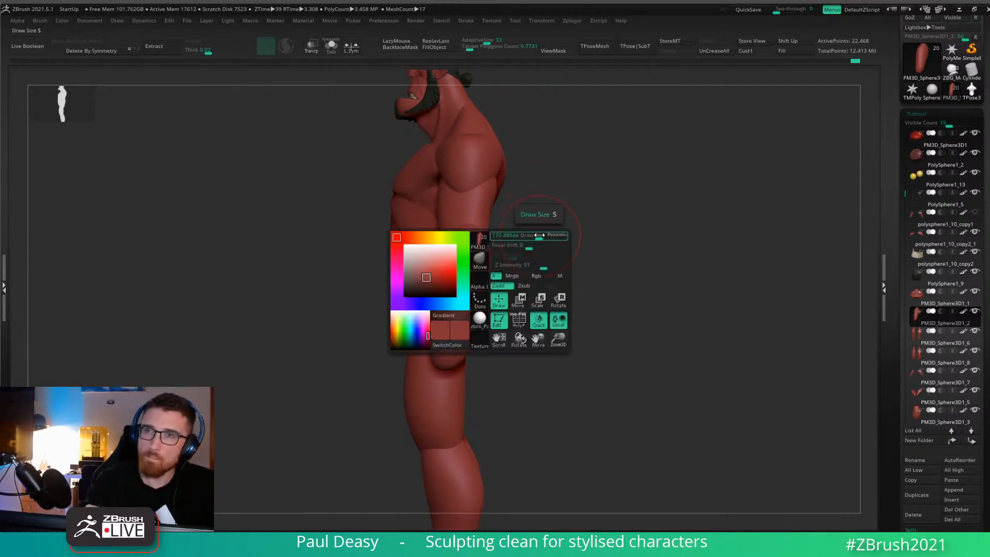
right_click_drag(543, 256, 565, 245)
key("space")
key("space")
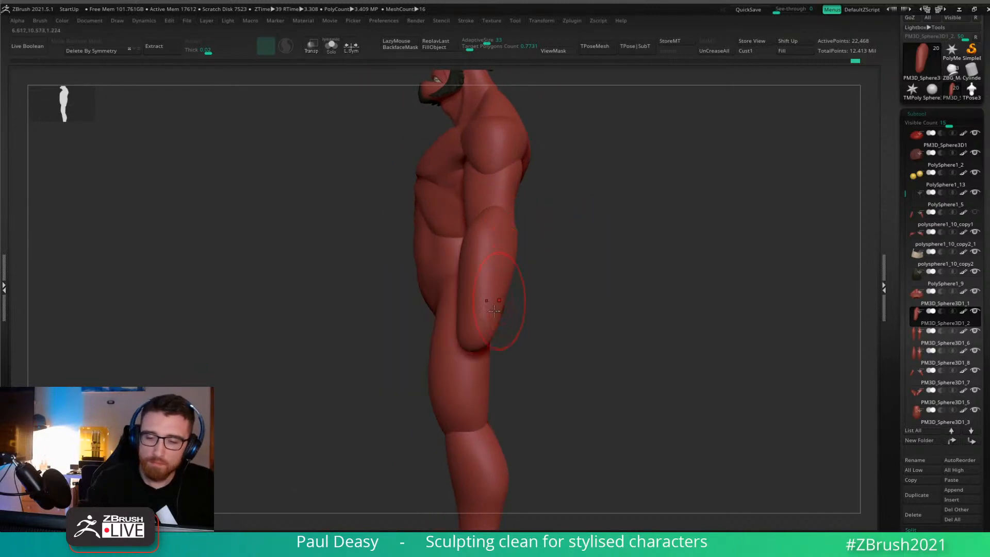
left_click_drag(463, 341, 461, 337)
key("space")
left_click_drag(563, 300, 562, 263, "alt")
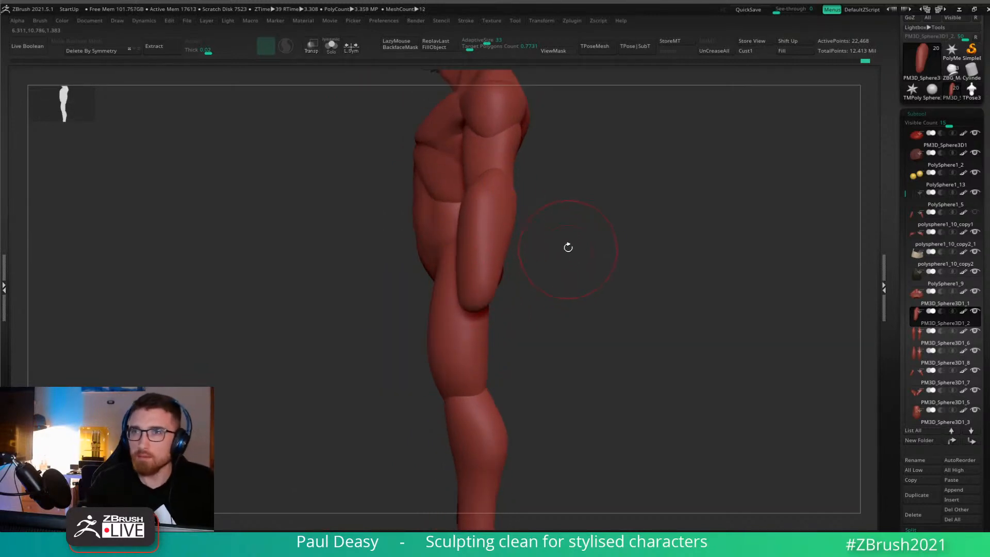
Nudge the wrist end of the forearm in side view and undo the trial stroke on its back contour.
key("space")
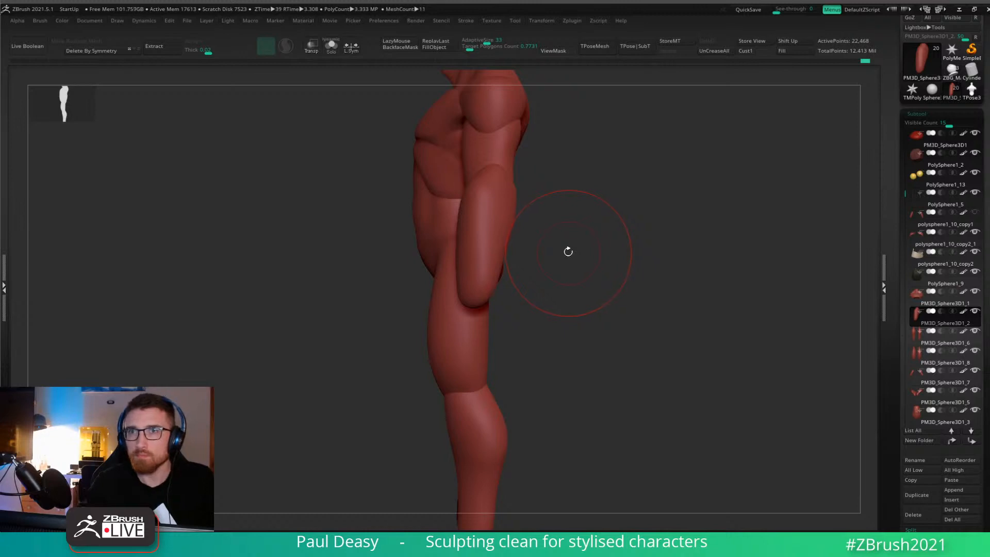
key("space")
left_click_drag(468, 285, 477, 289)
key("space")
left_click_drag(500, 255, 503, 253)
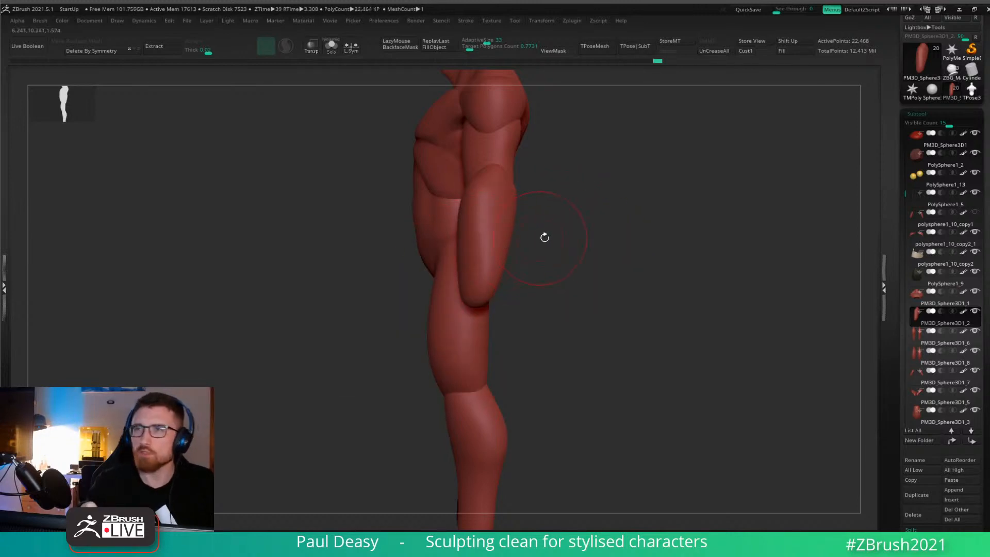
key("space")
key("ctrl+z")
key("space")
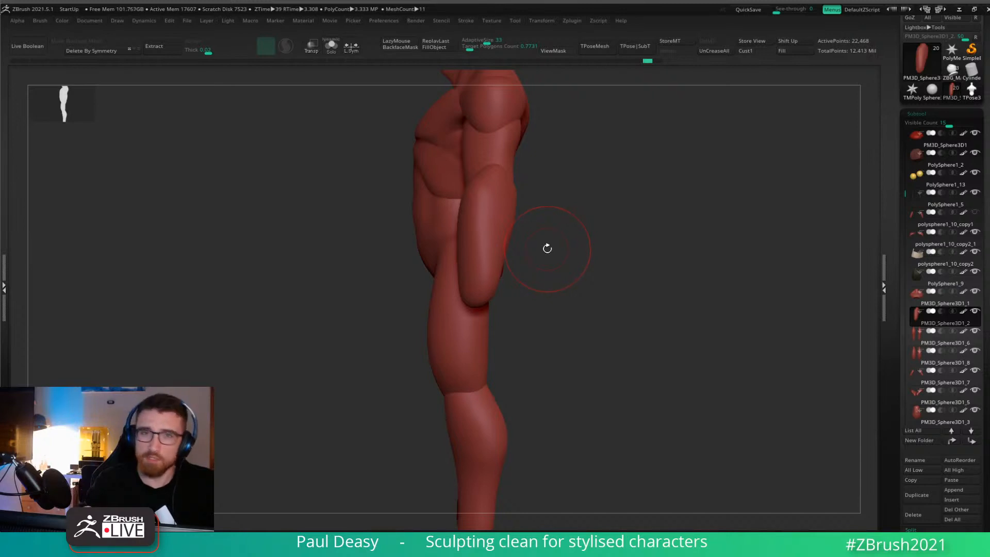
Fill out the front and back contours of the forearm below the elbow in side view.
key("space")
left_click(502, 258)
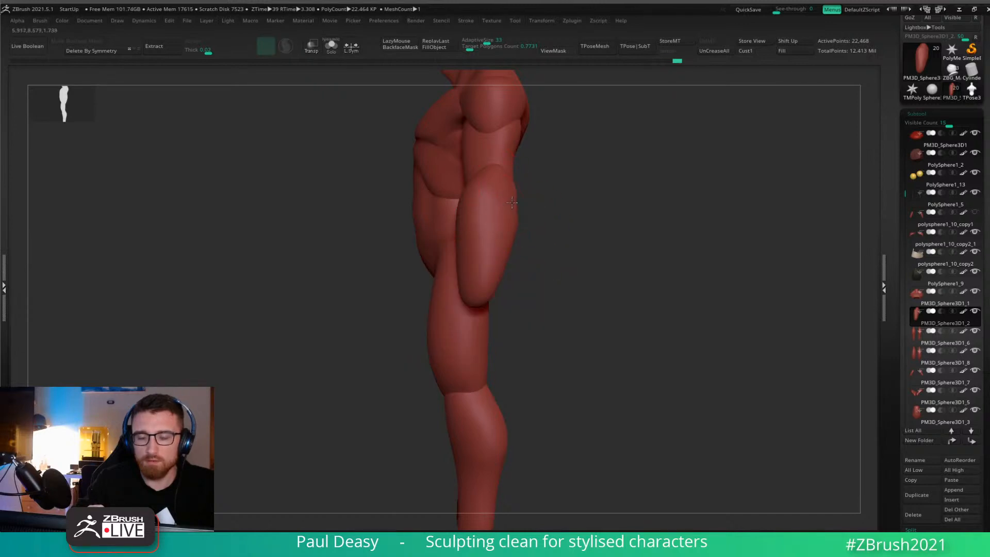
right_click_drag(512, 203, 507, 231, "alt")
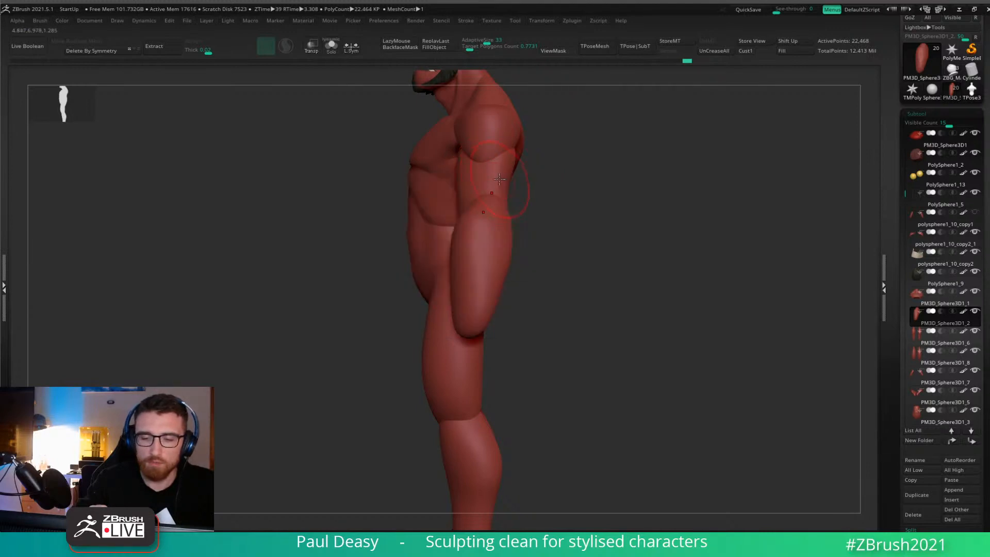
Round the outer forearm below the elbow and adjust its inner bulge in front view, resizing the Move brush between strokes.
mouse_move(495, 177)
right_mouse_down()
mouse_move(512, 198)
mouse_move(551, 205)
mouse_move(544, 206)
right_mouse_up()
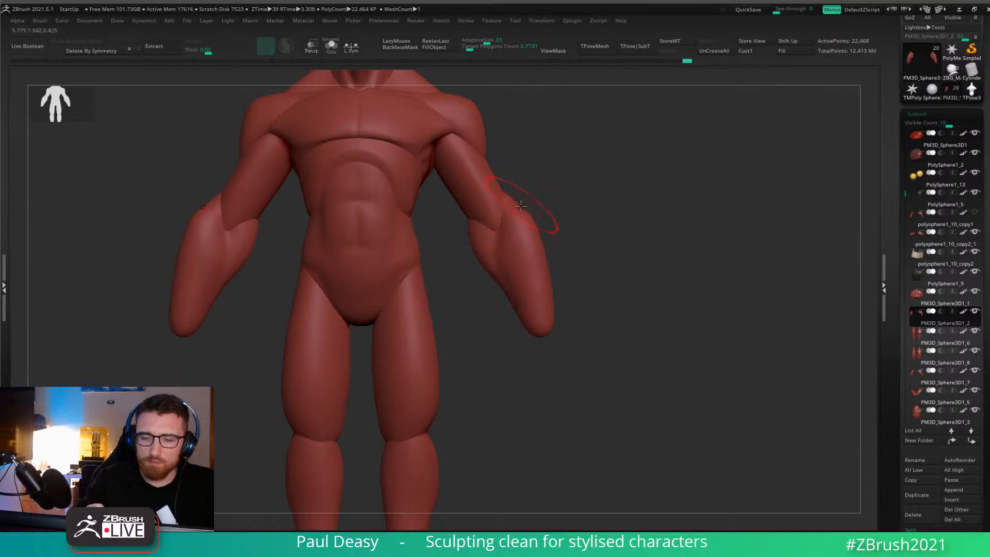
key("space")
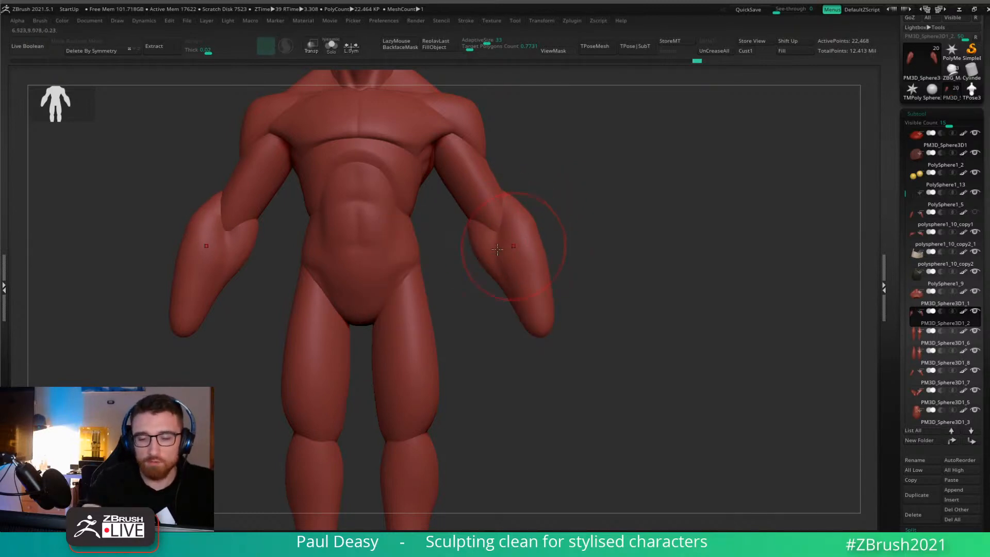
key("space")
key("space")
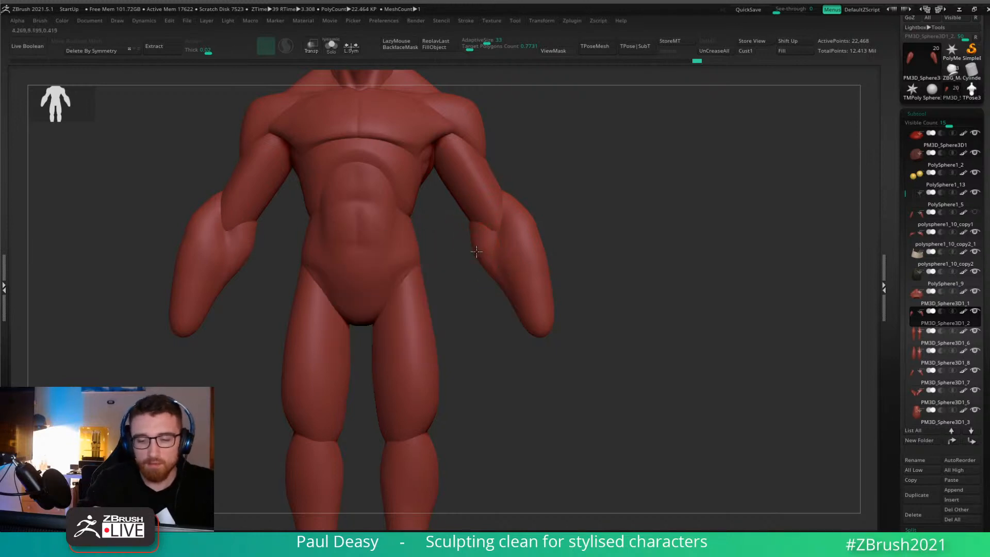
key("space")
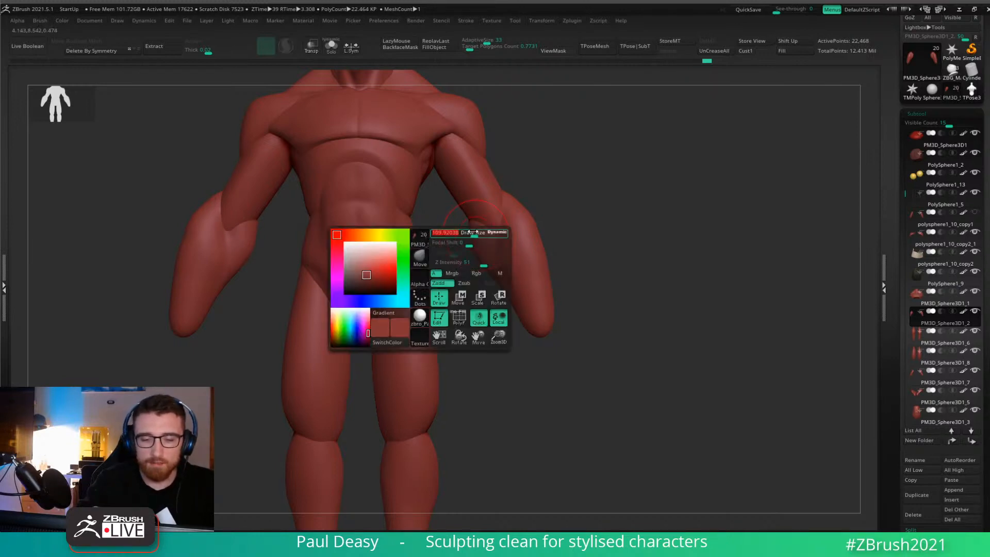
key("space")
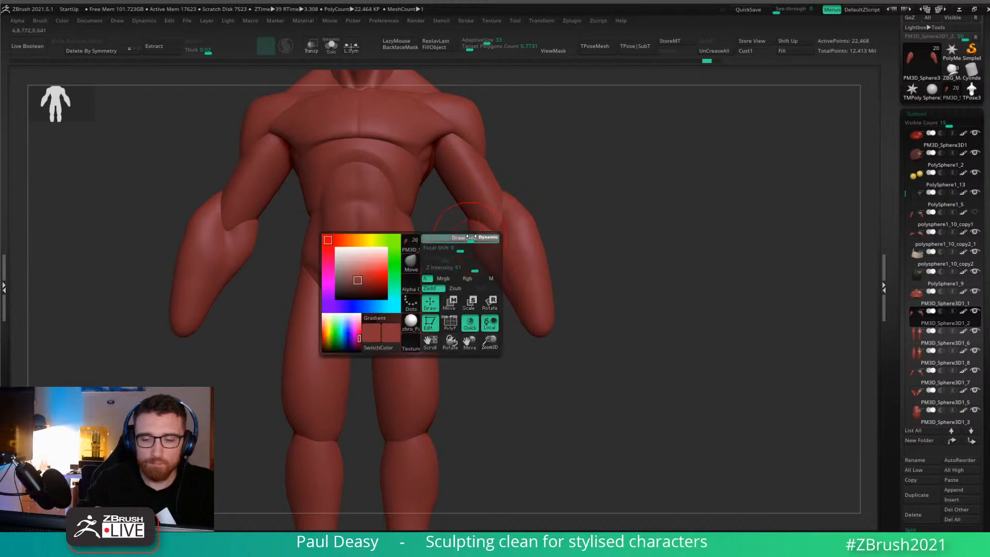
key("space")
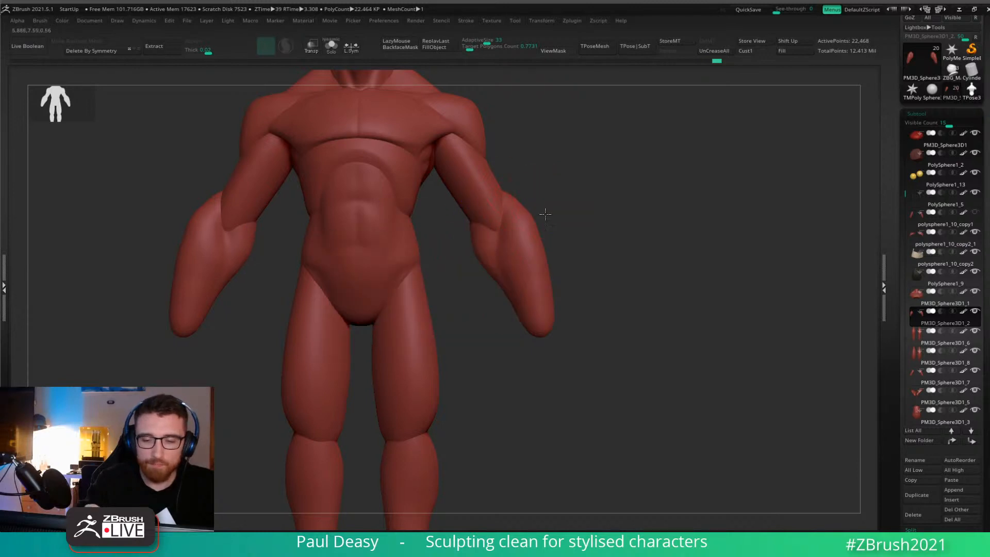
Refine the outer forearm contour where it meets the elbow in front view with a resized brush.
mouse_move(546, 215)
left_mouse_down("alt")
mouse_move(523, 245)
mouse_move(528, 267)
left_mouse_up("alt")
key("space")
key("space")
key("space")
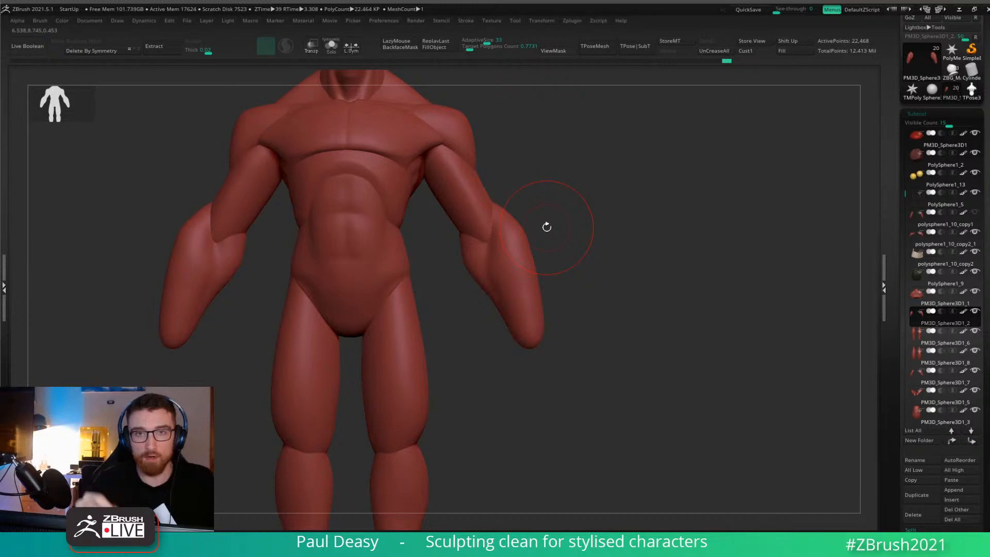
left_click_drag(546, 213, 542, 284, "alt")
left_click_drag(492, 214, 485, 206, "shift")
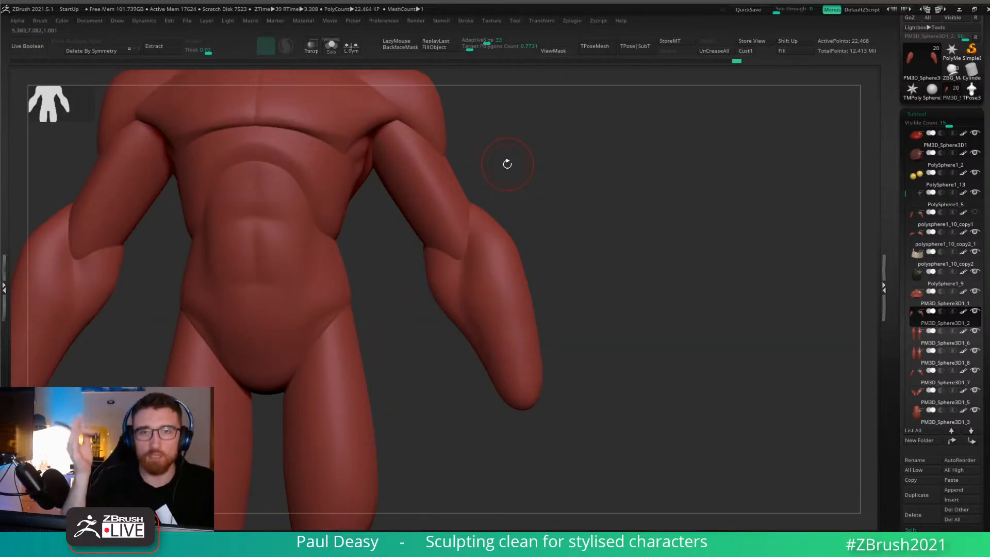
Adjust the outer elbow transition and the inner forearm contour in front view, using smaller and larger brush sizes.
key("space")
key("space")
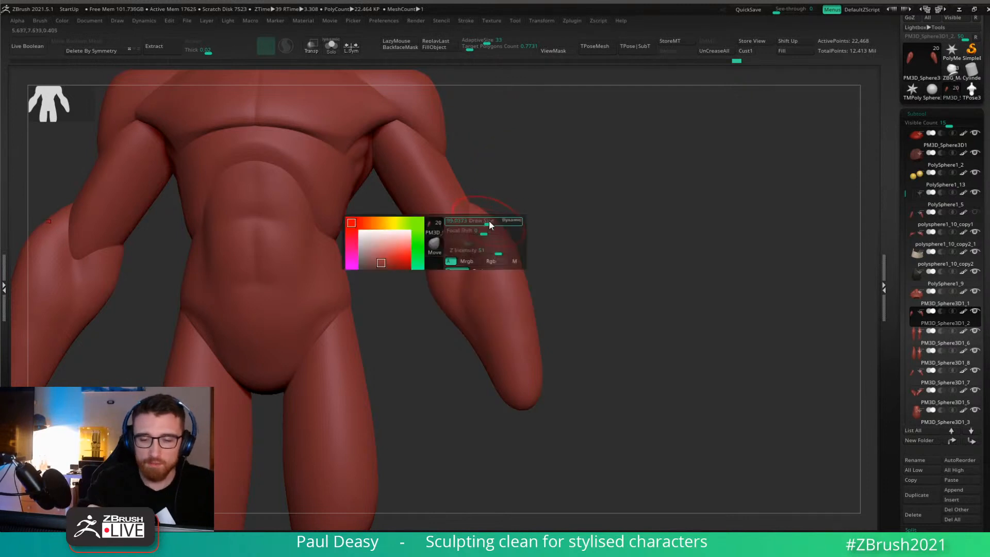
mouse_move(485, 218)
left_mouse_down("shift")
mouse_move(480, 208)
mouse_move(512, 223)
mouse_move(510, 171)
left_mouse_up("shift")
key("space")
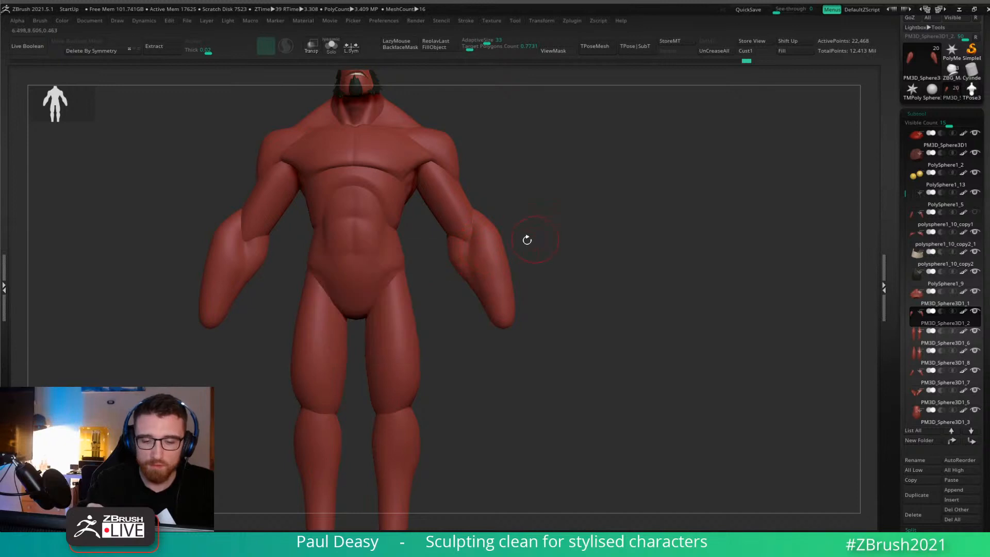
mouse_move(452, 251)
left_mouse_down()
mouse_move(474, 297)
mouse_move(511, 263)
mouse_move(550, 285)
left_mouse_up()
key("space")
key("space")
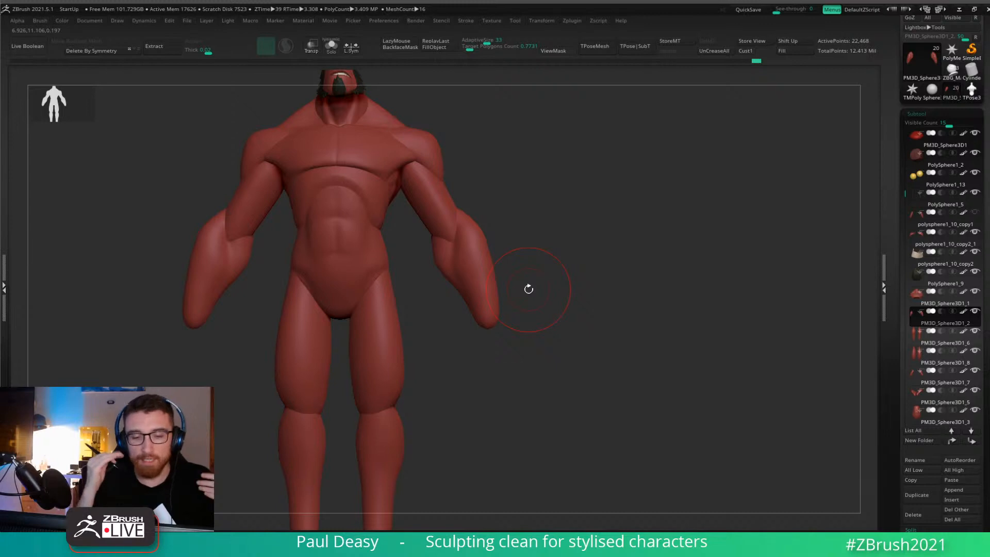
Make the lower legs the active subtool and reshape the calf contours from the front, undoing an unwanted stroke.
left_click_drag(623, 291, 577, 293, "alt")
left_click(432, 383, "alt")
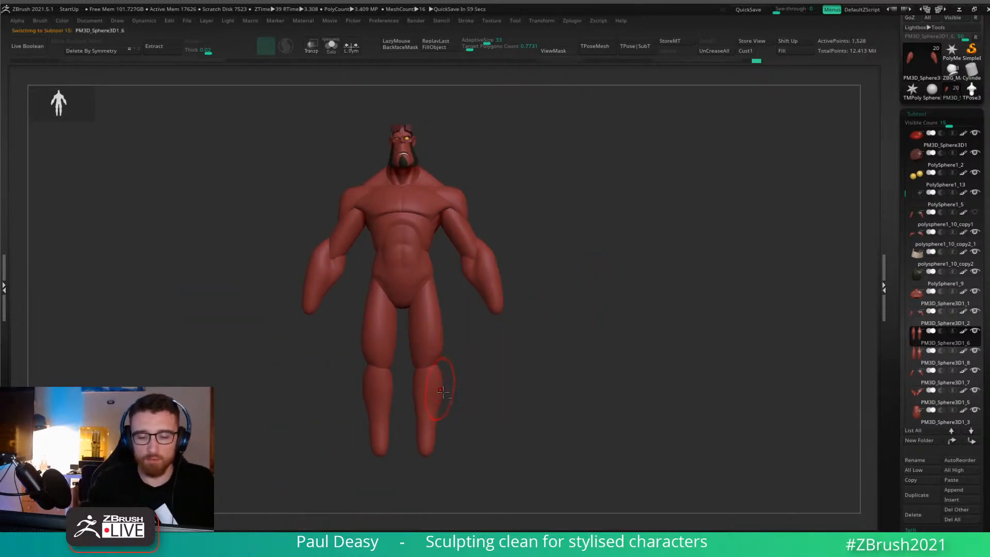
left_click_drag(448, 380, 444, 309, "alt")
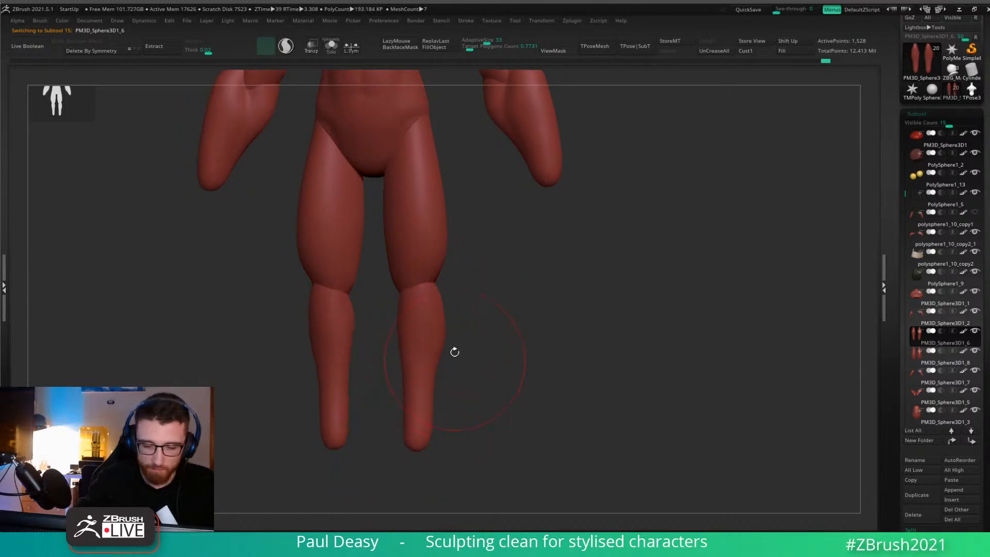
key("ctrl+z")
left_click_drag(512, 357, 524, 351, "shift")
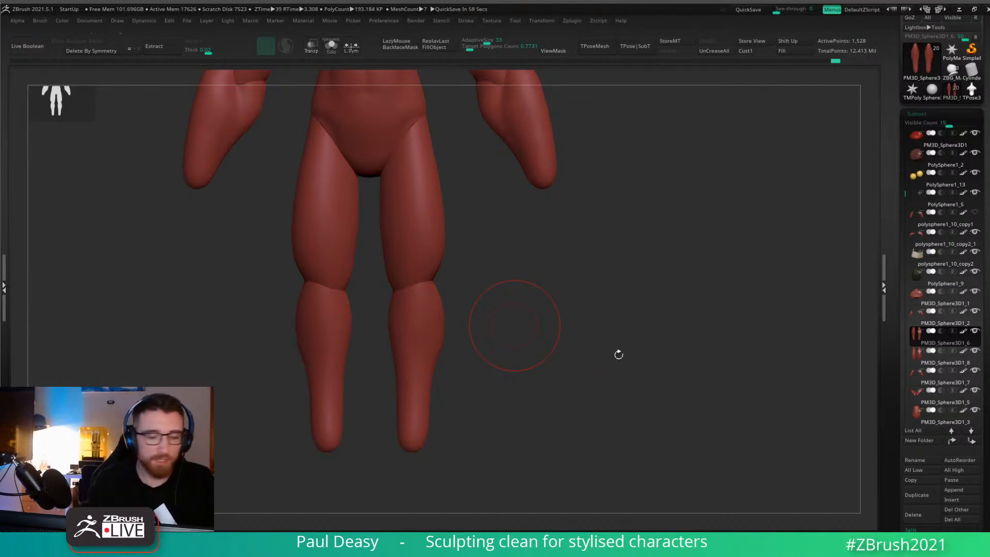
Undo the last two trial strokes on the lower legs in front view.
mouse_move(530, 298)
left_mouse_down("alt")
mouse_move(542, 316)
mouse_move(441, 320)
mouse_move(488, 318)
mouse_move(453, 328)
mouse_move(442, 398)
left_mouse_up("alt")
key("ctrl+z")
key("ctrl+z")
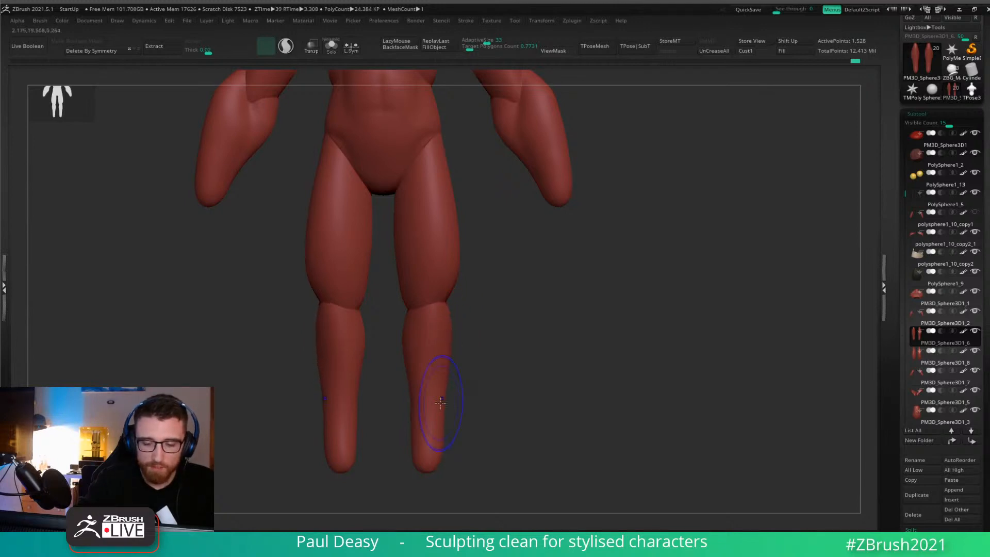
Bulge the upper calves outward on both lower legs as seen from behind.
mouse_move(472, 347)
left_mouse_down("alt")
mouse_move(486, 301)
mouse_move(412, 304)
left_mouse_up("alt")
left_click_drag(625, 302, 533, 299, "alt")
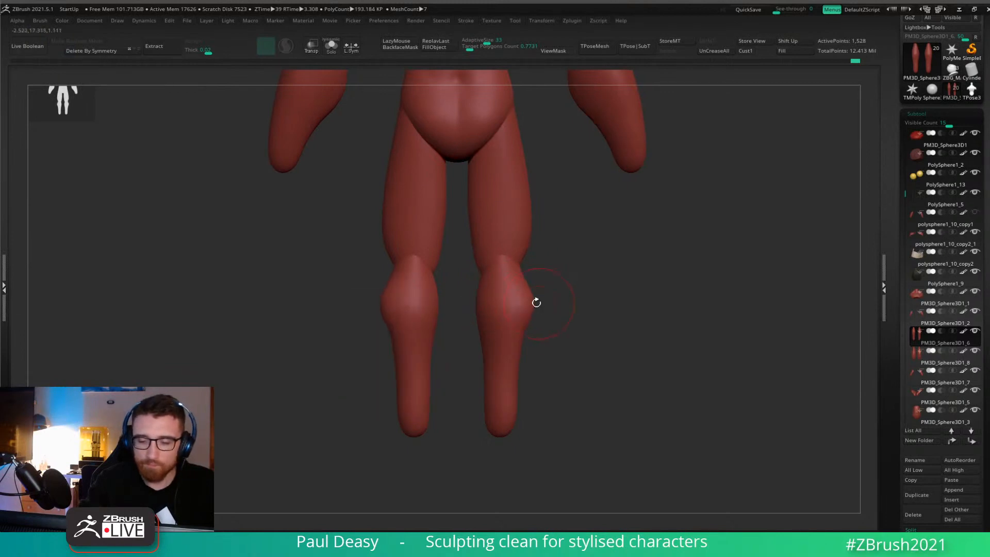
key("space")
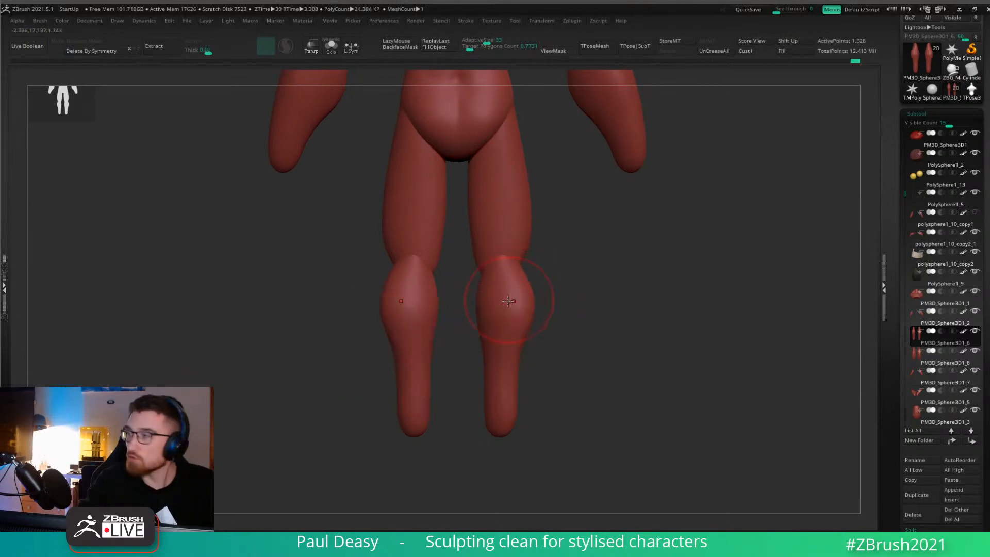
right_click_drag(507, 304, 506, 265, "alt")
key("space")
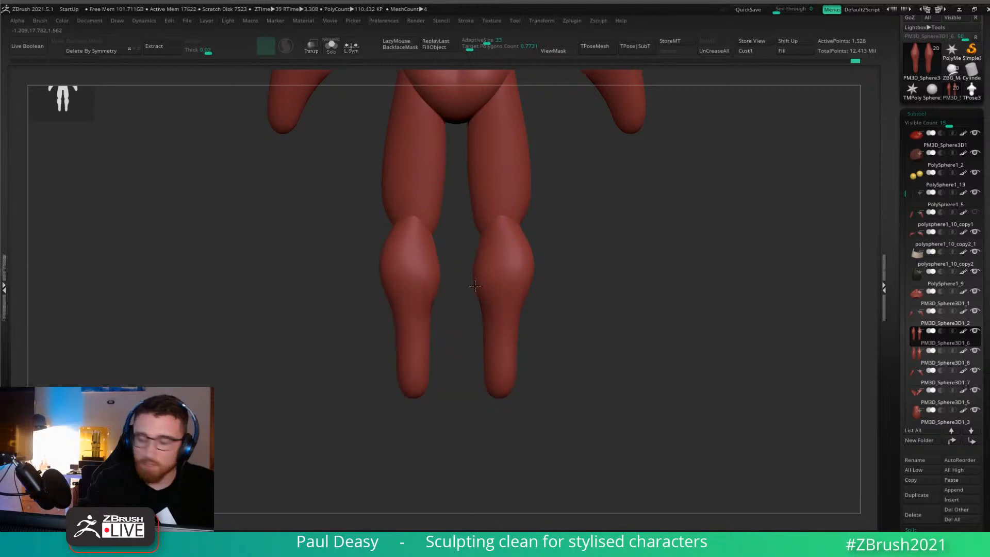
right_click_drag(493, 281, 478, 275, "alt")
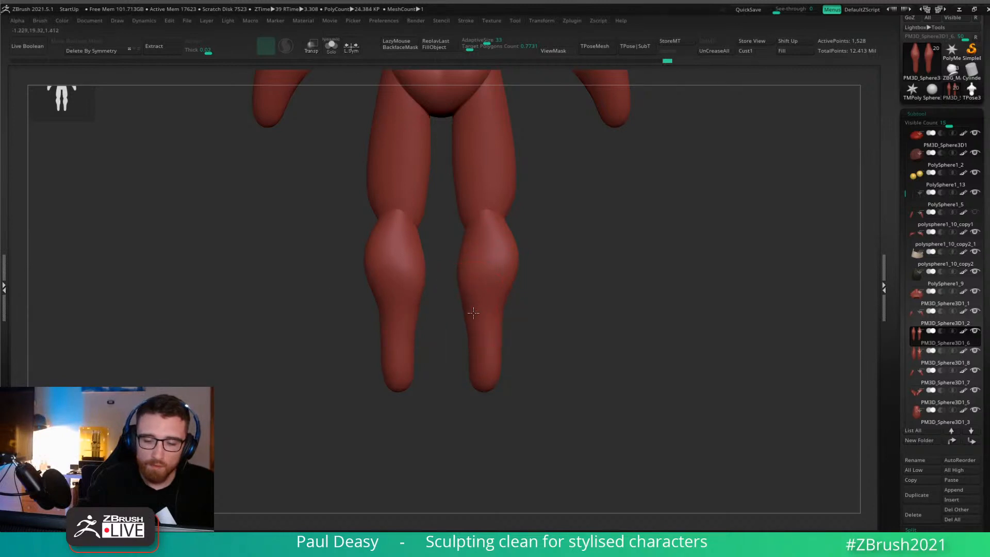
Refine the inner contour of both calves below the knee from the back, using a resized Move brush.
right_click(504, 307)
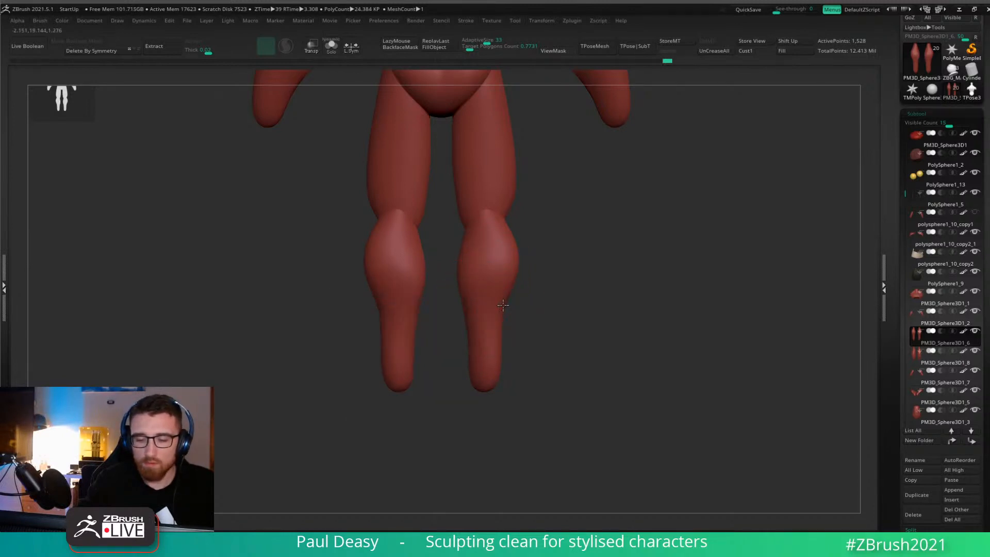
right_click_drag(541, 286, 522, 292, "alt")
right_click_drag(572, 274, 547, 285)
key("space")
left_click_drag(457, 248, 455, 252)
key("space")
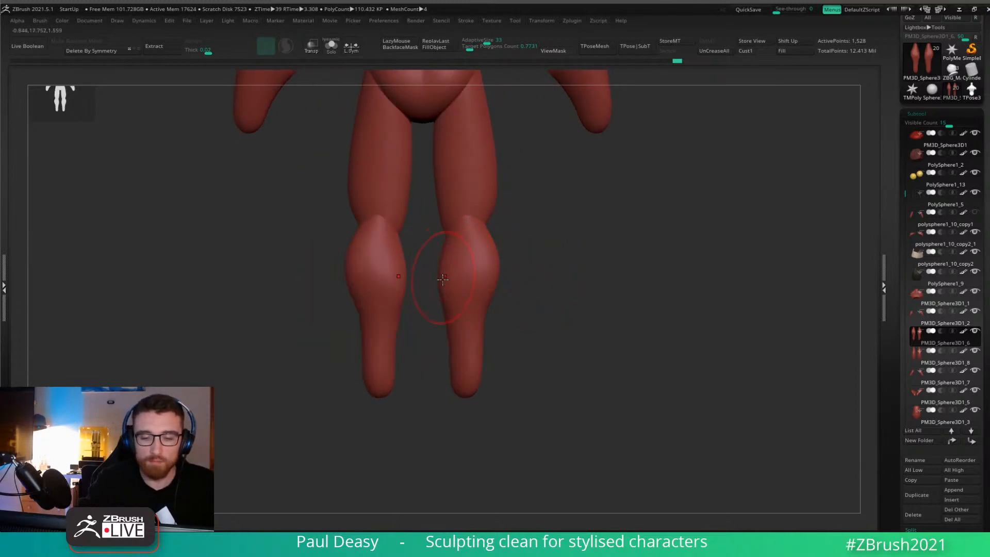
Adjust the inner silhouette of the calves from behind and from the front so they taper towards the ankles.
mouse_move(465, 265)
right_mouse_down("shift")
mouse_move(460, 274)
mouse_move(454, 261)
right_mouse_up("shift")
key("space")
mouse_move(441, 266)
left_mouse_down()
mouse_move(444, 280)
mouse_move(447, 252)
left_mouse_up()
key("space")
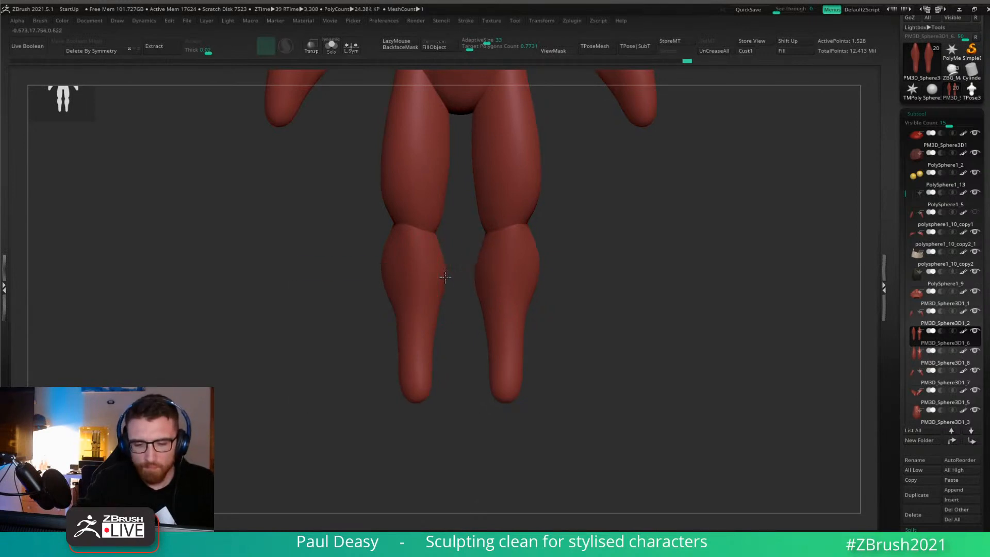
right_click_drag(552, 254, 546, 264, "ctrl")
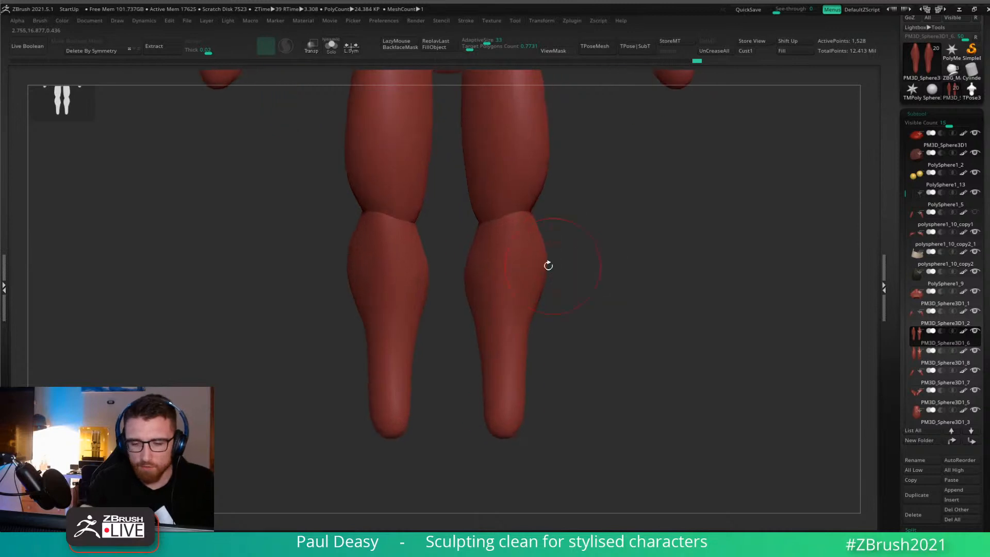
left_click_drag(560, 246, 648, 261)
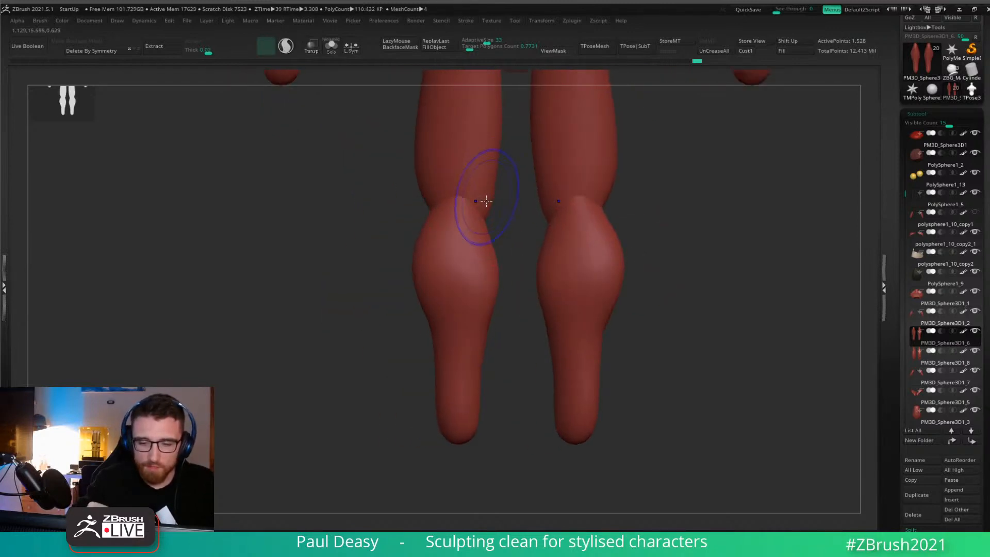
Push the calf backward in the side profile of the lower leg with an adjusted draw size.
right_click_drag(474, 199, 504, 265, "ctrl")
right_click(505, 255)
right_click(490, 257)
right_click(510, 258)
right_click(503, 265)
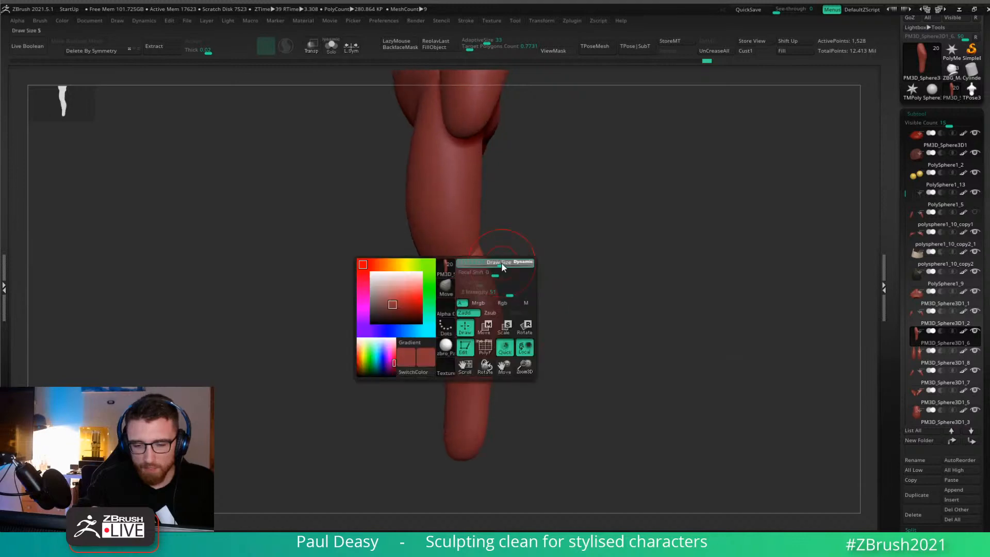
left_click_drag(490, 260, 481, 262)
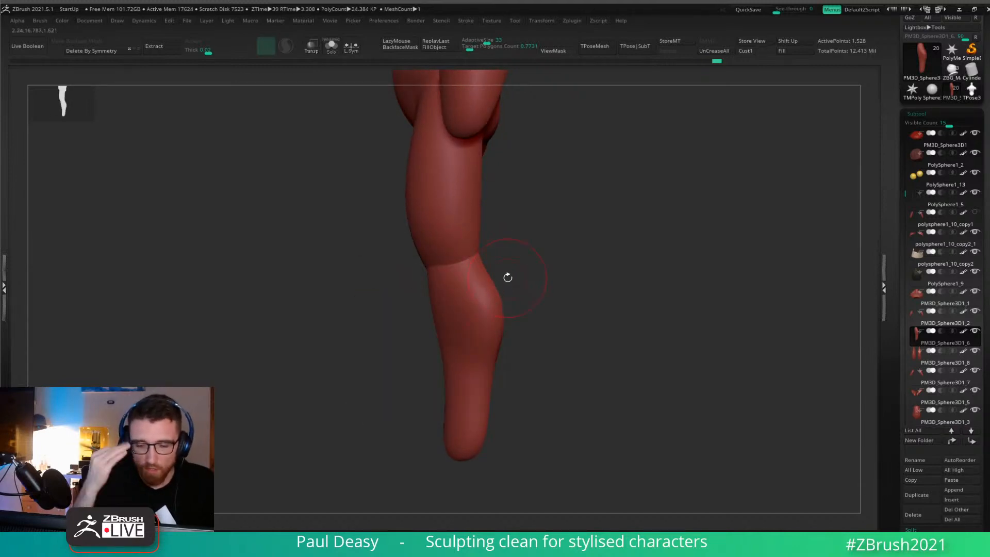
Reshape the shin and calf profile from the side to give the lower leg a gentle curve.
right_click(514, 299)
mouse_move(581, 280)
right_mouse_down()
mouse_move(516, 298)
mouse_move(616, 294)
mouse_move(531, 286)
right_mouse_up()
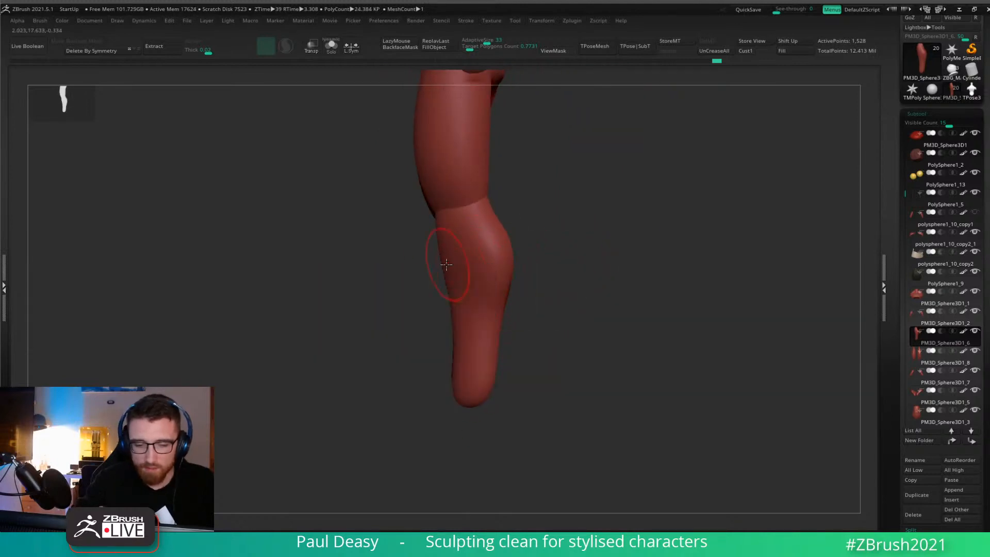
mouse_move(444, 259)
left_mouse_down()
mouse_move(441, 234)
mouse_move(450, 258)
left_mouse_up()
right_click_drag(455, 292, 513, 252)
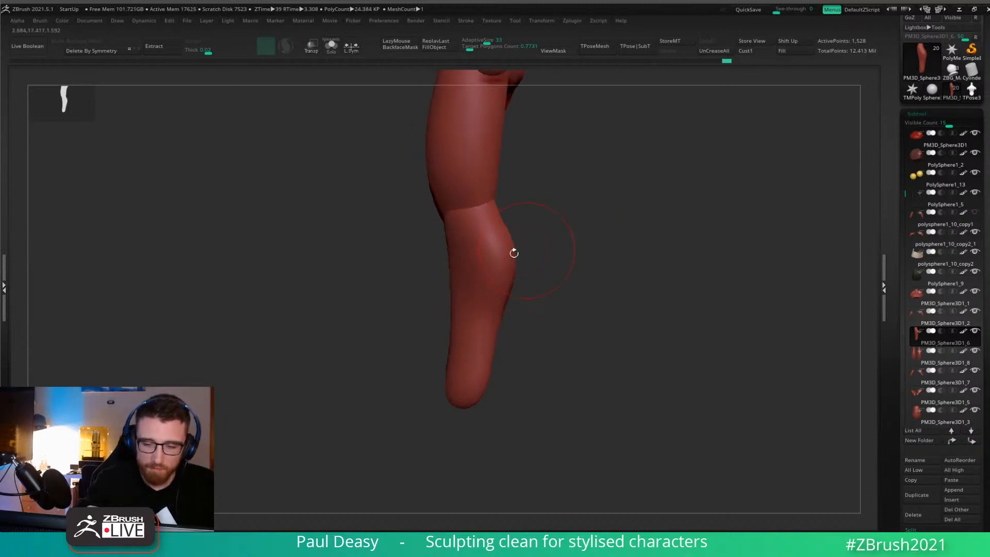
right_click_drag(565, 320, 512, 239)
Select the thigh subtool to touch up its outer contour above the knees, and return to the lower-leg subtool.
left_click(454, 225, "alt")
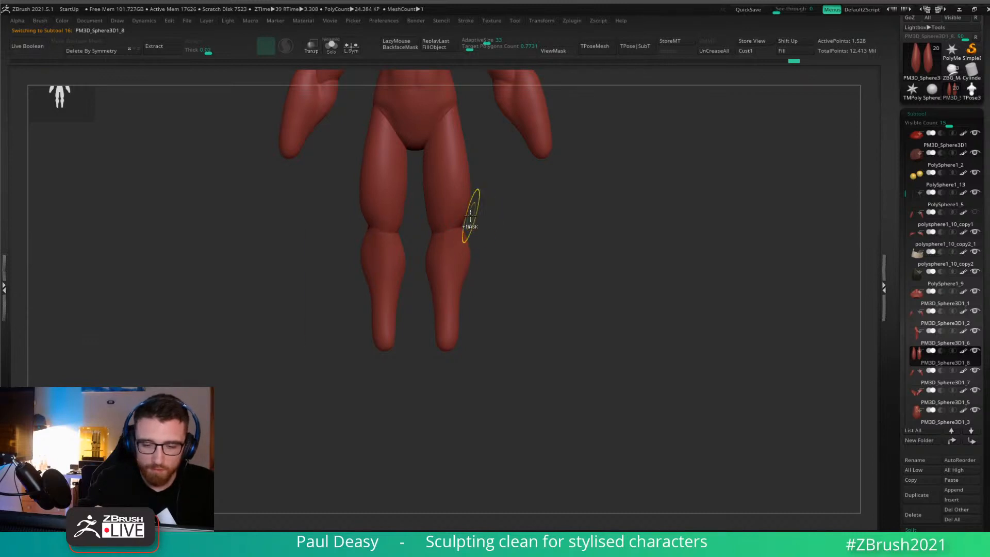
right_click_drag(486, 211, 471, 241)
key("space")
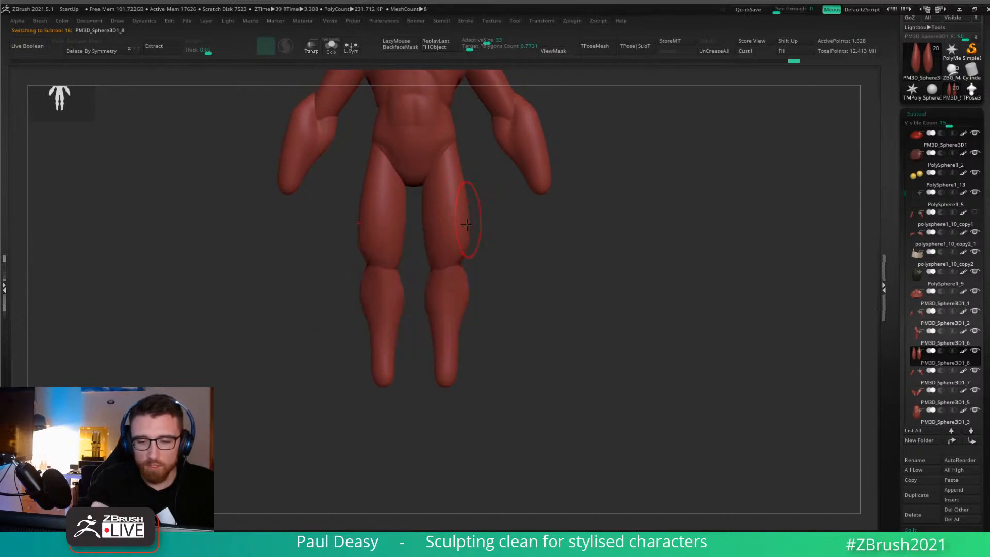
key("space")
left_click(463, 289, "alt")
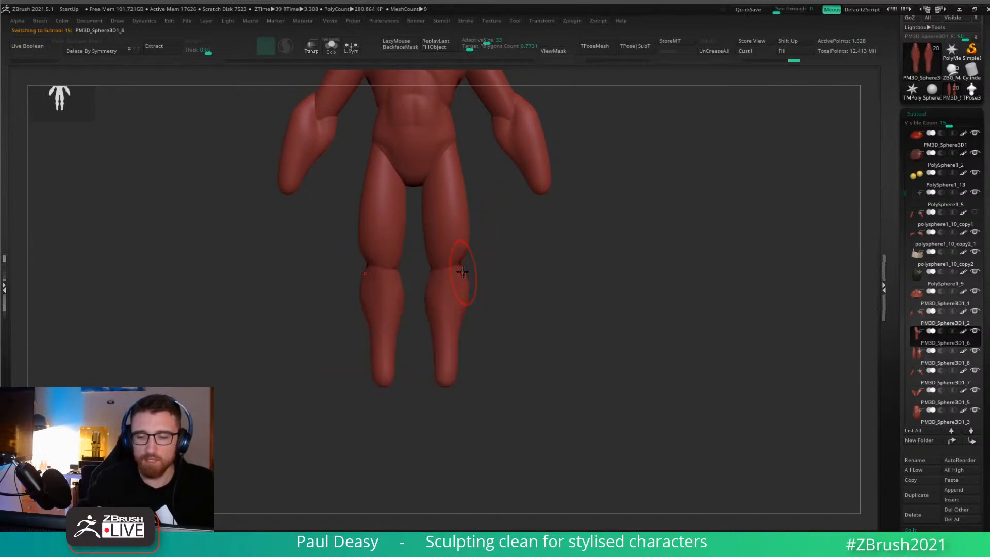
Insert mirrored spheres at the knees of the lower legs and split them off into their own subtool.
mouse_move(490, 271)
right_mouse_down("ctrl")
mouse_move(521, 280)
mouse_move(526, 267)
right_mouse_up("ctrl")
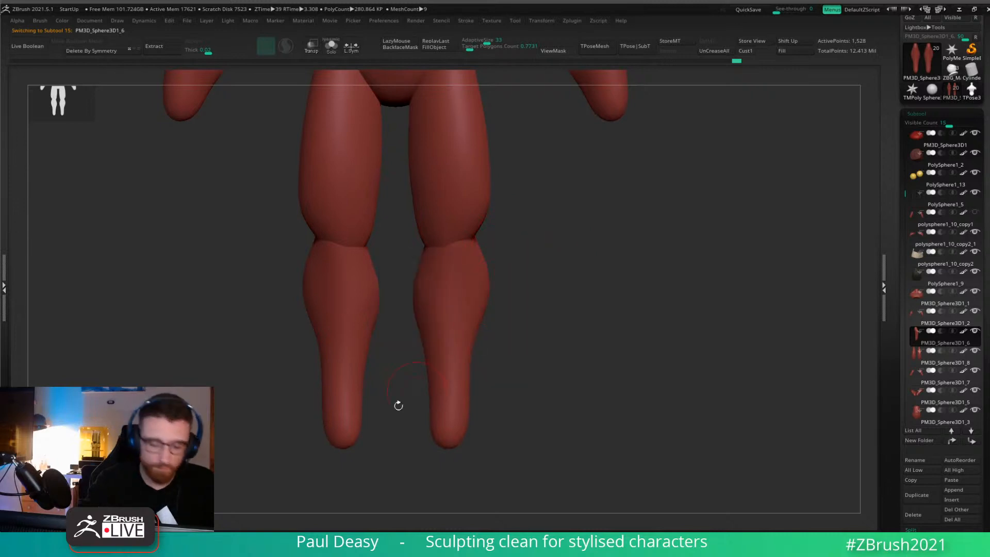
mouse_move(464, 269)
left_mouse_down()
mouse_move(457, 292)
mouse_move(458, 282)
left_mouse_up()
key("ctrl+z")
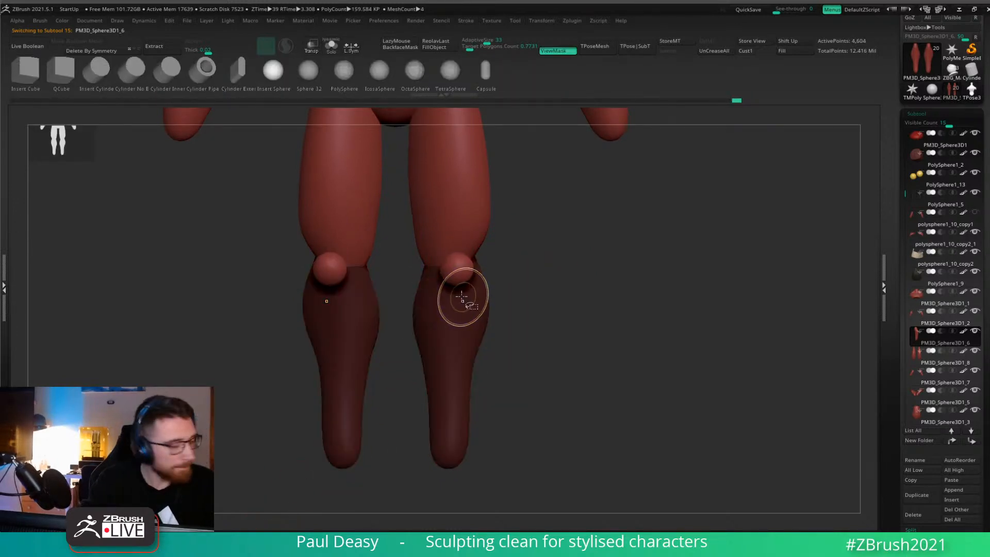
key("ctrl+shift+s")
key("w")
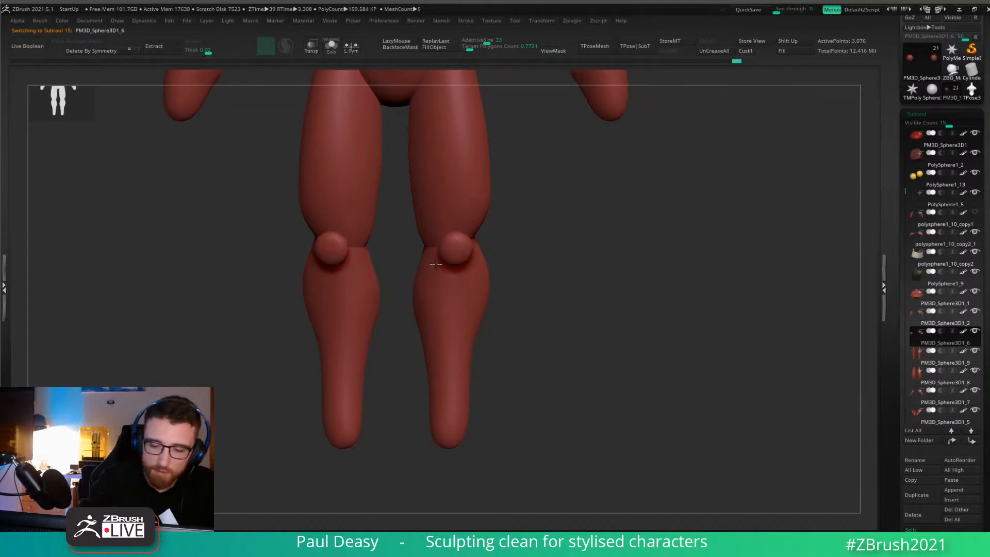
Flatten and stretch the knee spheres into oval kneecaps with the Move brush.
key("space")
mouse_move(457, 255)
left_mouse_down()
mouse_move(454, 289)
mouse_move(457, 258)
left_mouse_up()
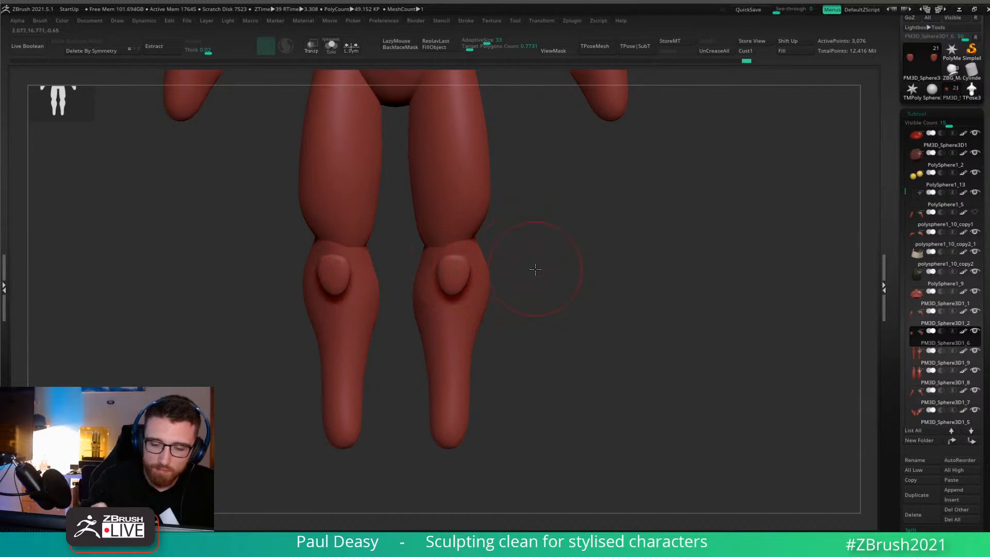
key("space")
mouse_move(535, 270)
left_mouse_down()
mouse_move(464, 263)
mouse_move(469, 218)
left_mouse_up()
Raise the kneecaps to the joint between thigh and lower leg and taper their lower ends.
key("space")
mouse_move(453, 261)
left_mouse_down()
mouse_move(523, 256)
mouse_move(476, 236)
left_mouse_up()
mouse_move(526, 247)
left_mouse_down()
mouse_move(523, 236)
mouse_move(525, 253)
left_mouse_up()
key("space")
mouse_move(470, 275)
left_mouse_down()
mouse_move(470, 283)
mouse_move(473, 269)
left_mouse_up()
left_click_drag(544, 231, 550, 251)
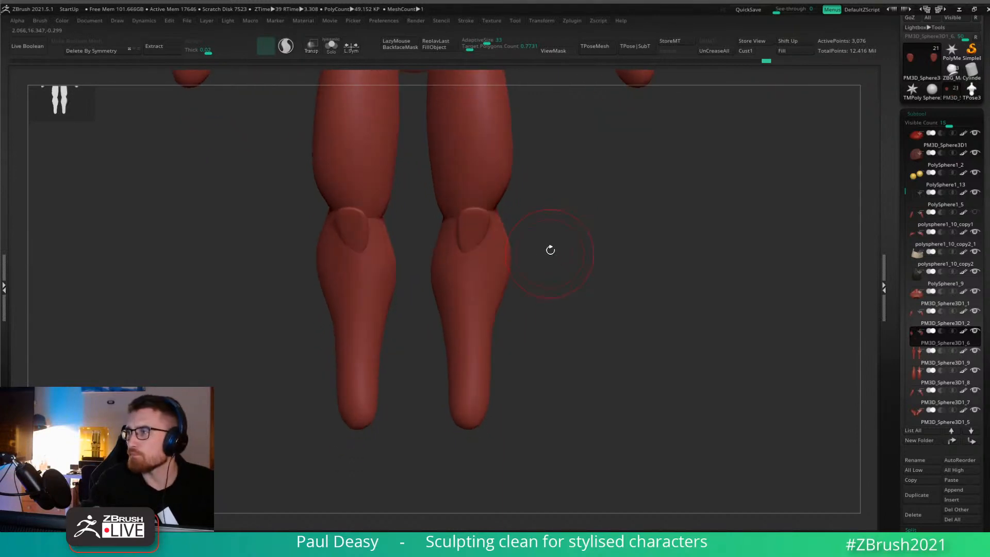
Pull the upper edge of the kneecaps back towards the thighs from a three-quarter view.
right_click_drag(550, 249, 585, 253, "ctrl")
right_click(585, 252)
right_click_drag(467, 199, 488, 203)
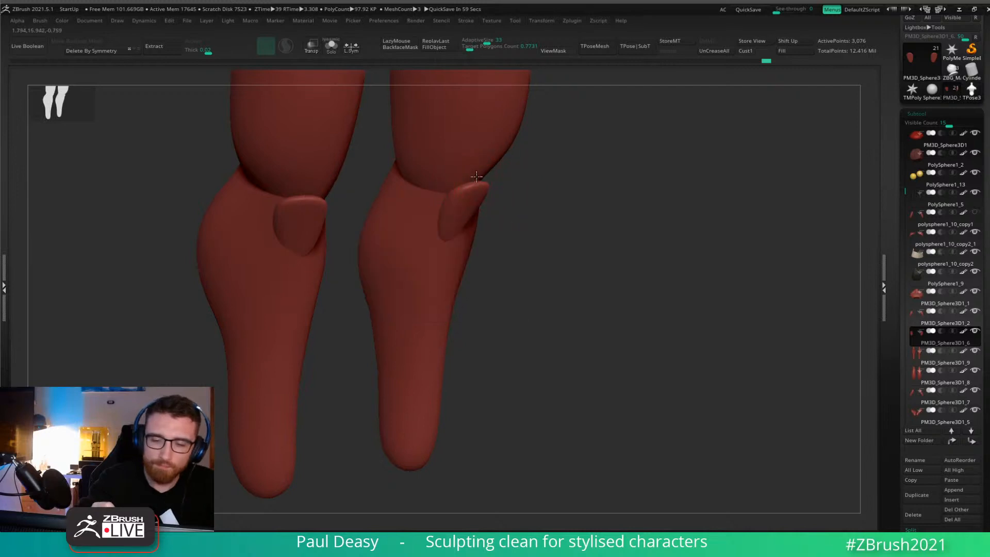
left_click_drag(477, 176, 467, 169)
right_click_drag(472, 202, 539, 214)
Even out the lower tips of the kneecaps from the front into a rounded, tapered shape.
key("space")
right_click_drag(656, 230, 531, 243, "alt")
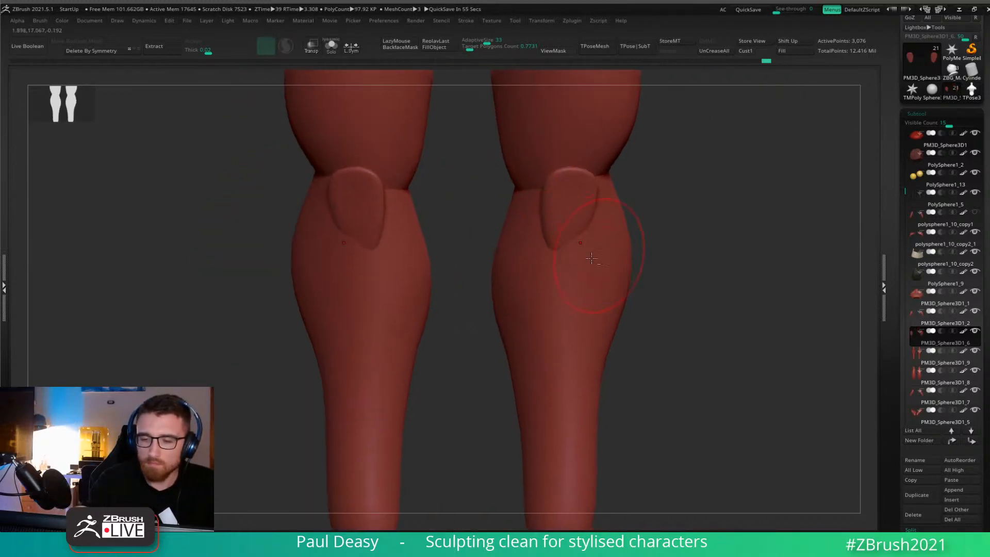
mouse_move(580, 242)
left_mouse_down()
mouse_move(591, 259)
mouse_move(570, 227)
left_mouse_up()
key("space")
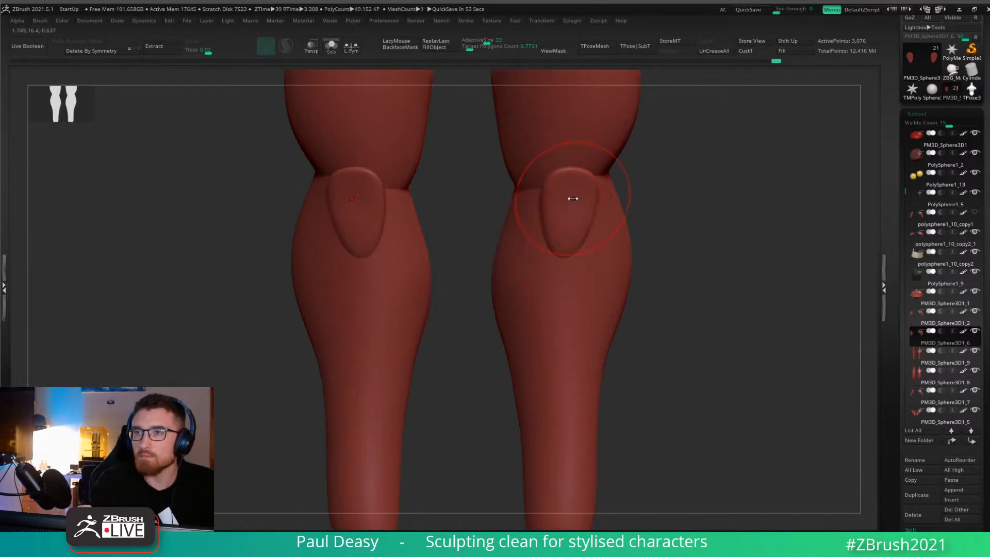
Shift the kneecaps towards the outer side of the legs and tilt them slightly with a larger Move brush.
right_click_drag(568, 200, 555, 211, "alt")
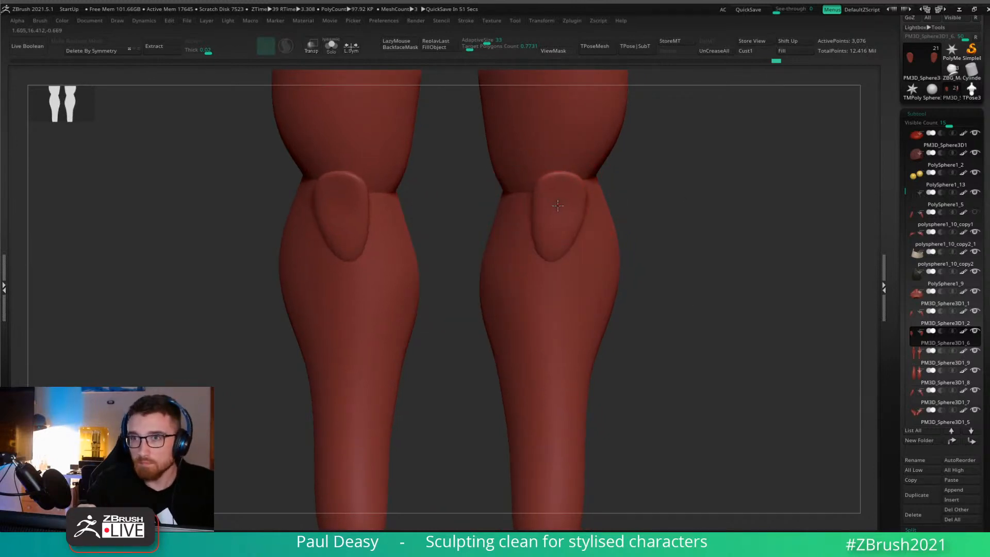
right_click_drag(641, 208, 611, 214, "alt")
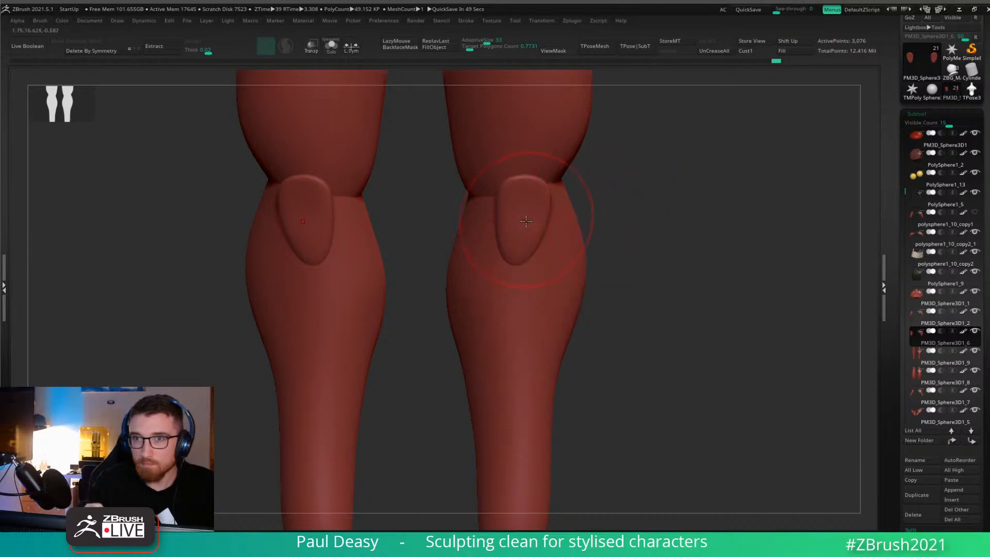
key("space")
mouse_move(525, 221)
left_mouse_down()
mouse_move(536, 200)
mouse_move(521, 200)
mouse_move(545, 223)
mouse_move(540, 245)
left_mouse_up()
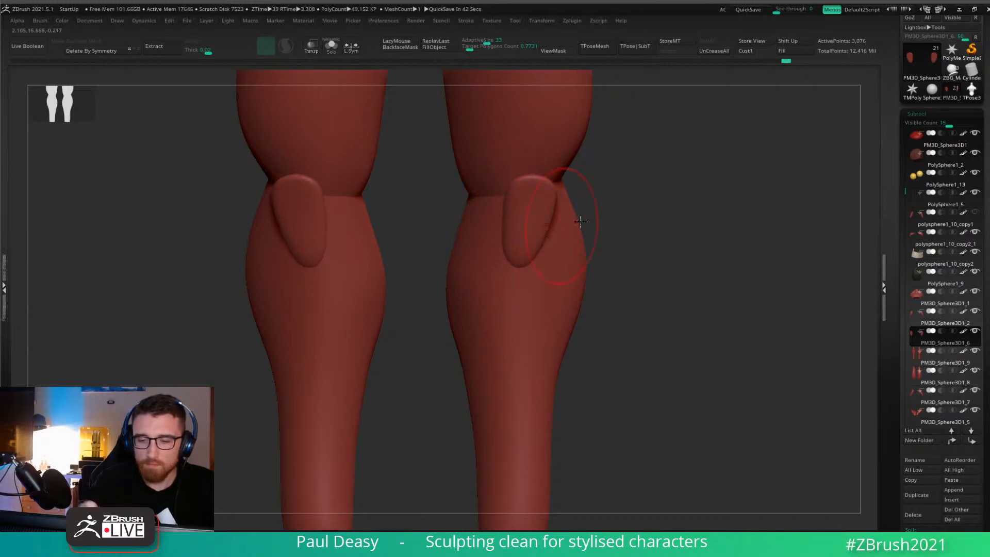
mouse_move(603, 254)
right_mouse_down("ctrl")
mouse_move(604, 217)
mouse_move(616, 253)
right_mouse_up("ctrl")
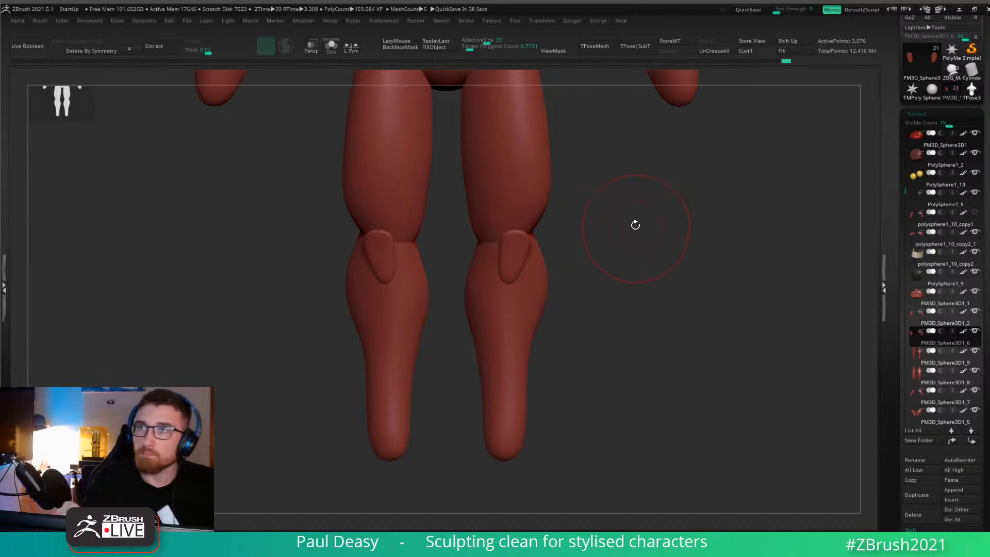
Resize the Move brush and fine-tune the outline of the kneecaps against the legs.
key("space")
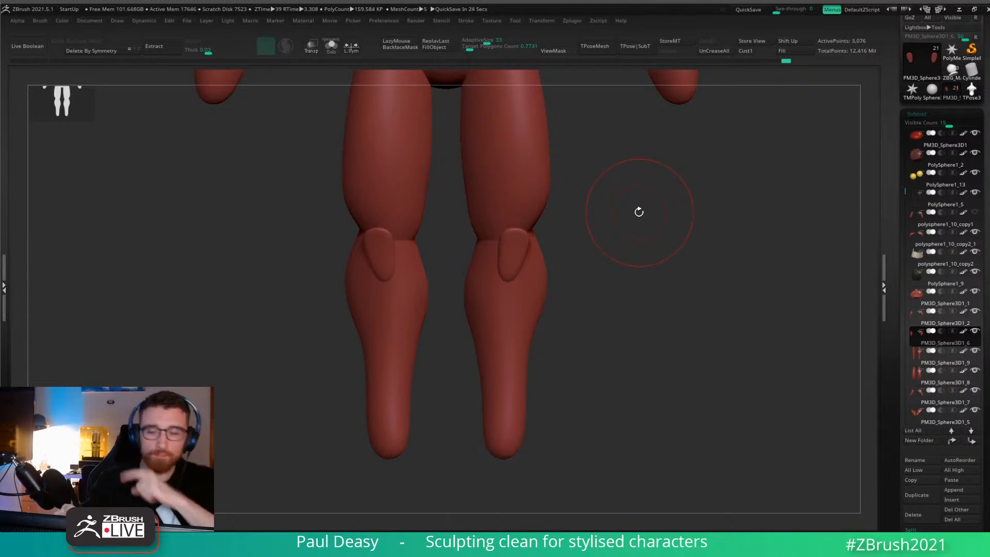
key("space")
key("space")
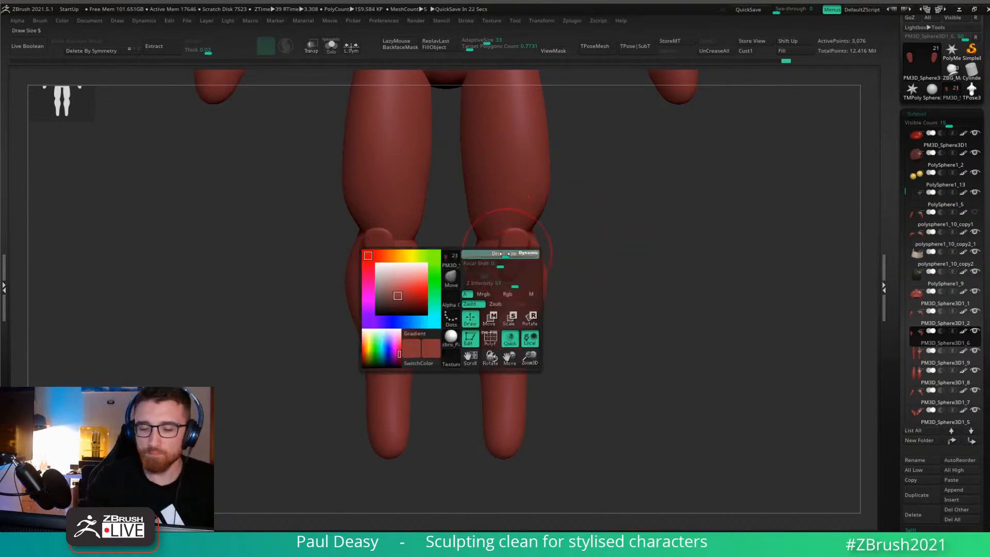
key("space")
mouse_move(518, 284)
left_mouse_down()
mouse_move(552, 261)
mouse_move(533, 243)
left_mouse_up()
right_click_drag(518, 244, 570, 251)
Isolate the kneecap subtool and mask part of the kneecaps' surface.
key("shift+s")
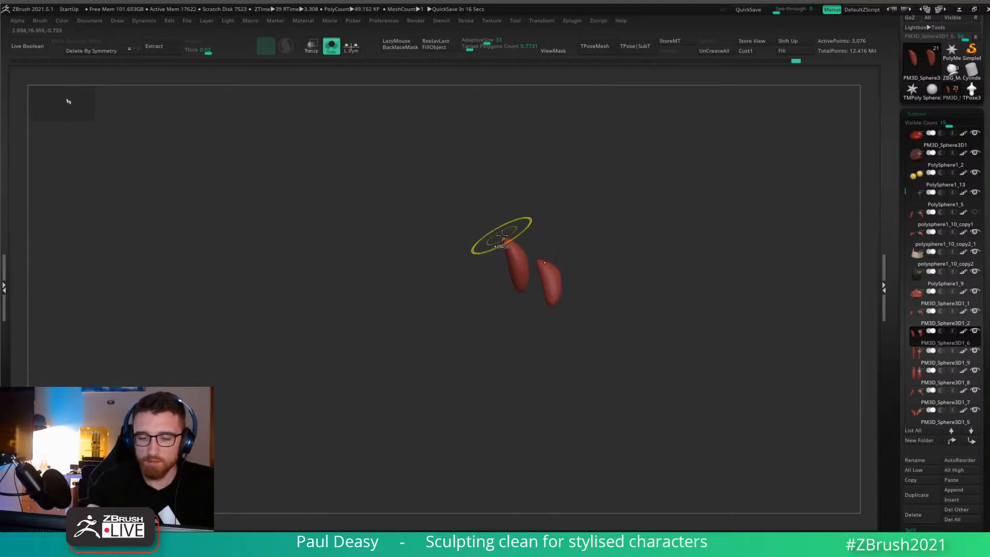
mouse_move(520, 284)
left_mouse_down("ctrl")
mouse_move(531, 312)
mouse_move(503, 203)
mouse_move(512, 165)
left_mouse_up("ctrl")
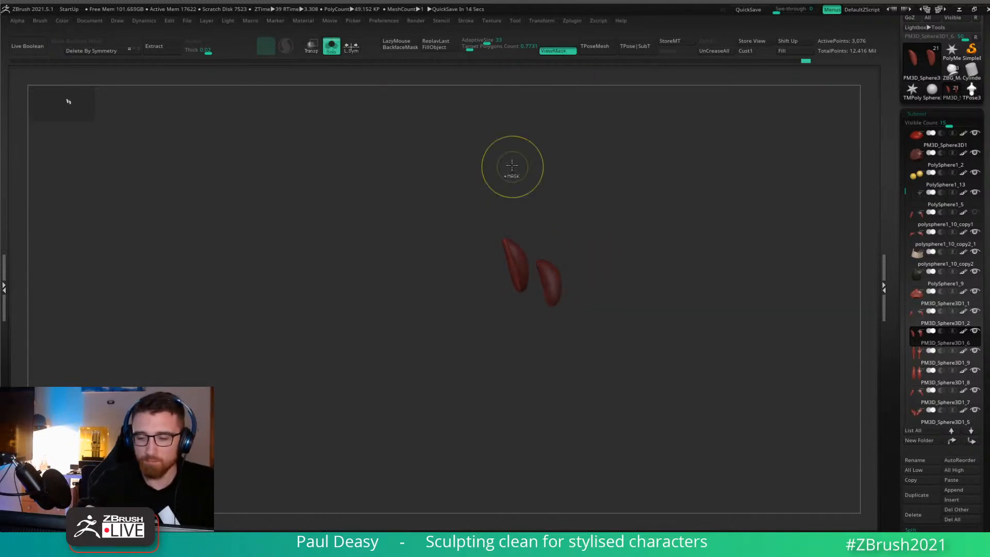
right_click_drag(517, 226, 475, 209)
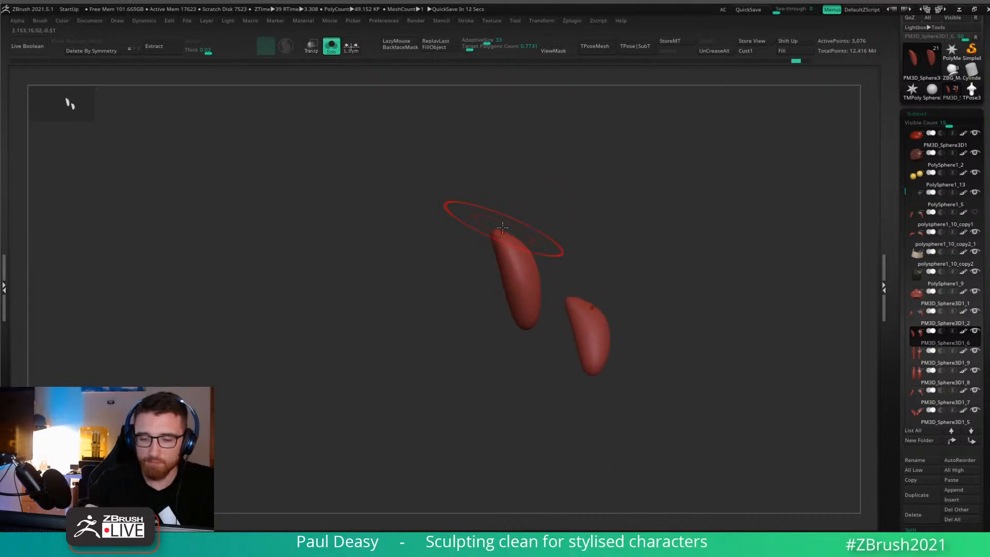
right_click_drag(528, 339, 644, 256)
Move the unmasked side of the kneecaps with the transform gizmo to thicken them, and clear the mask.
key("w")
left_click_drag(543, 208, 572, 198)
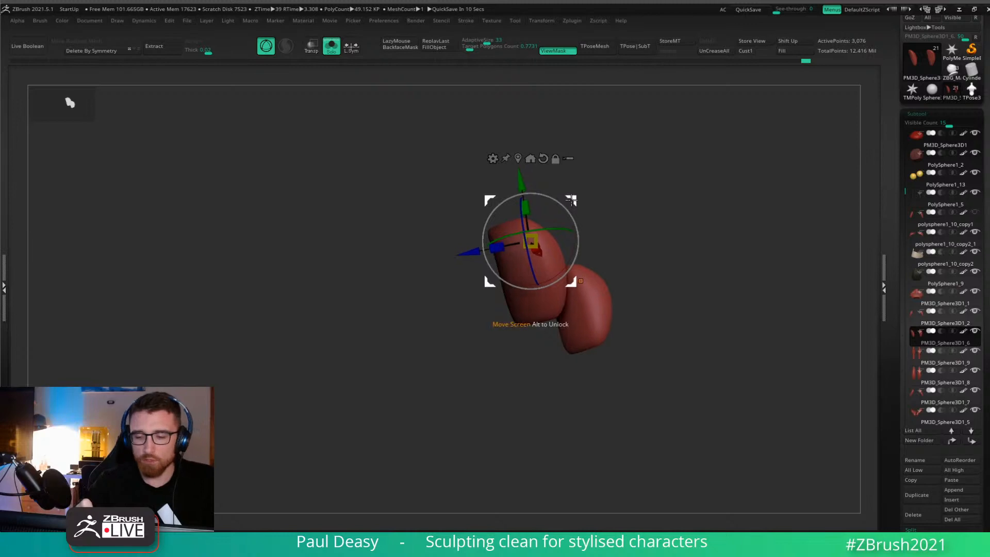
key("q")
right_click_drag(526, 227, 585, 236)
left_click_drag(740, 305, 744, 295, "ctrl")
right_click_drag(743, 295, 756, 296, "shift")
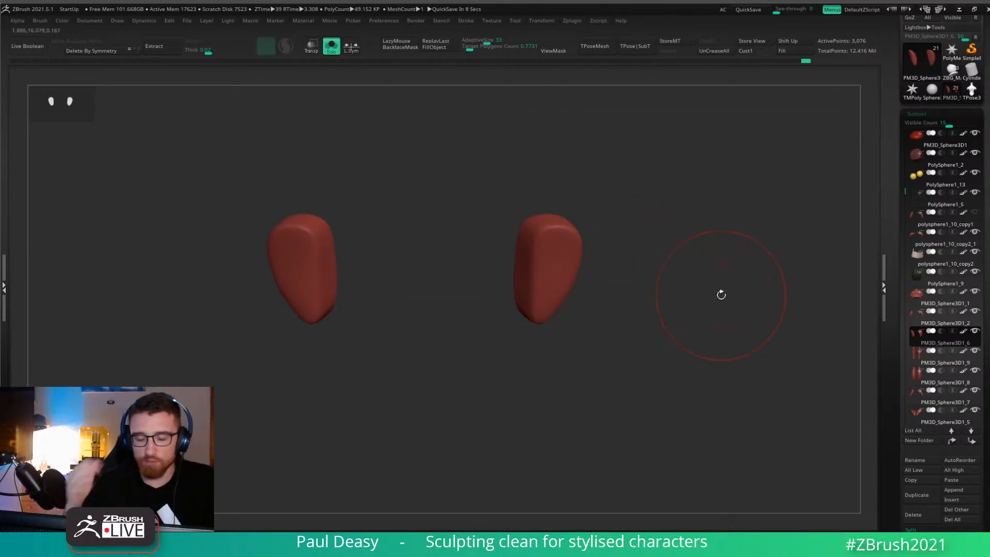
Show the full body again and adjust the kneecaps' placement on the front of the legs with the Move brush.
key("alt+s")
key("space")
right_click_drag(564, 264, 580, 277)
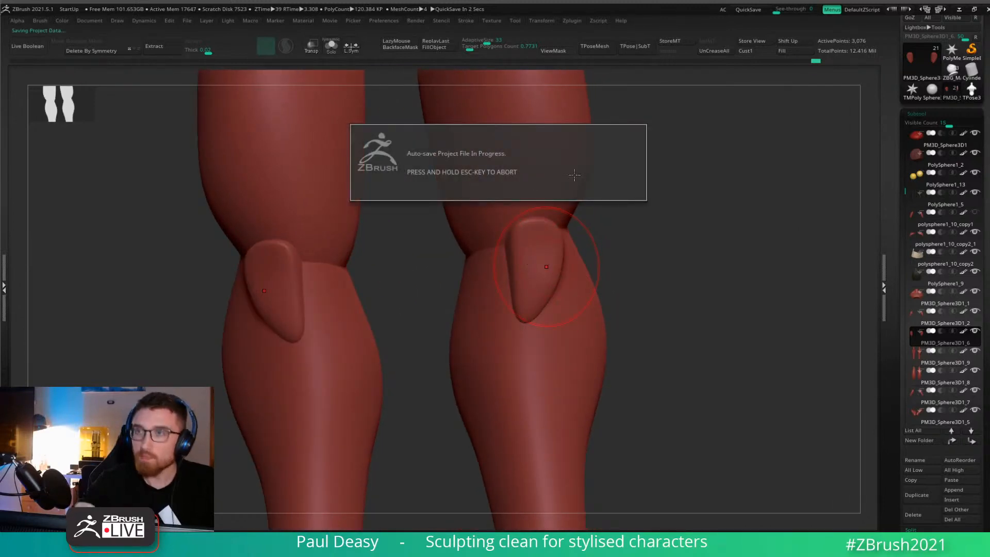
right_click_drag(587, 219, 548, 222)
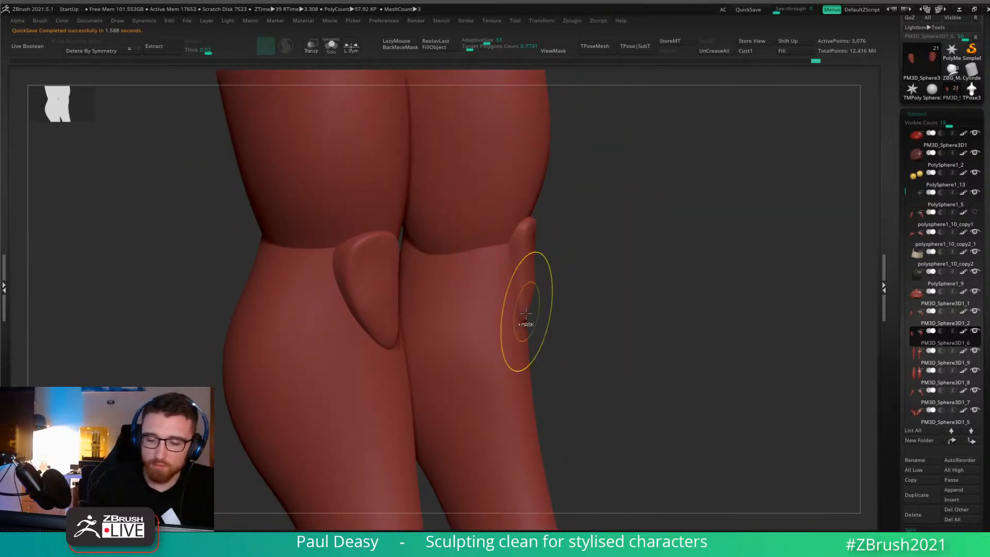
right_click_drag(527, 312, 530, 297, "shift")
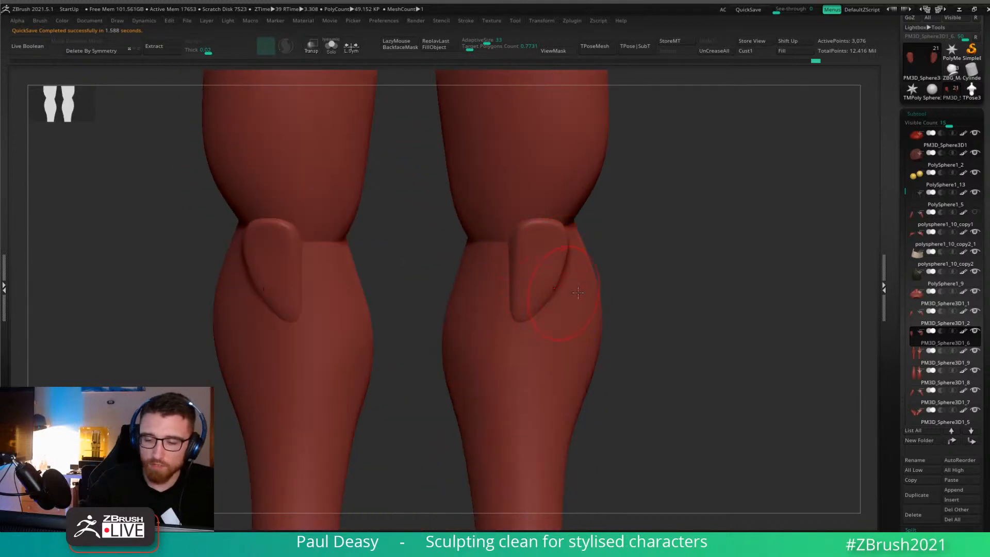
right_click_drag(564, 332, 579, 287, "shift")
Resize the Move brush and refine the kneecaps' side profile so they sit closer against the legs.
key("space")
key("space")
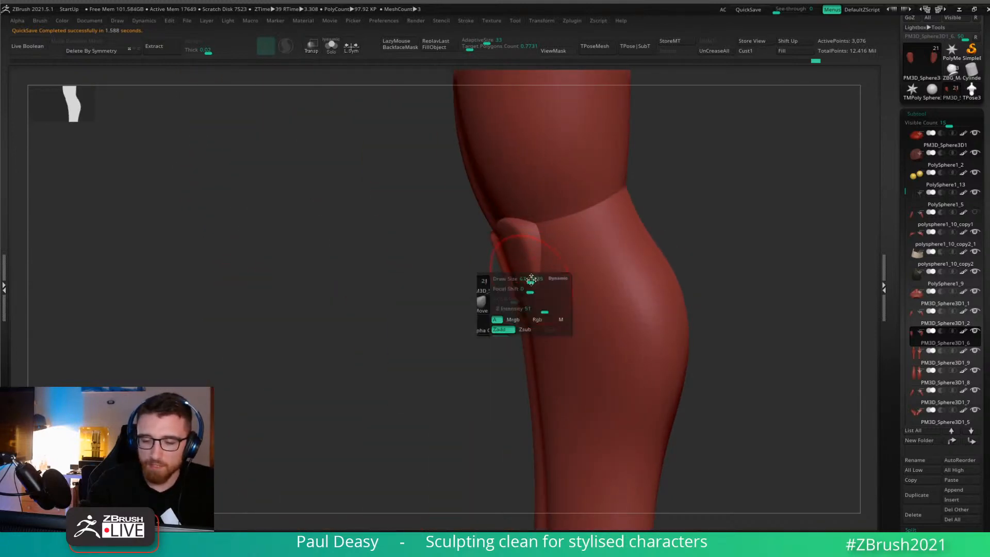
mouse_move(524, 252)
right_mouse_down()
mouse_move(542, 246)
mouse_move(527, 242)
right_mouse_up()
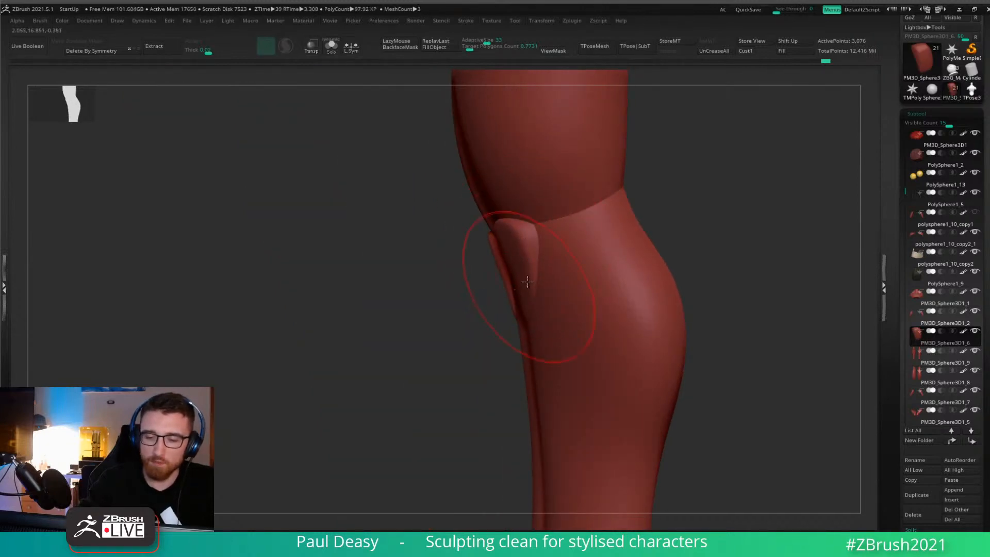
key("space")
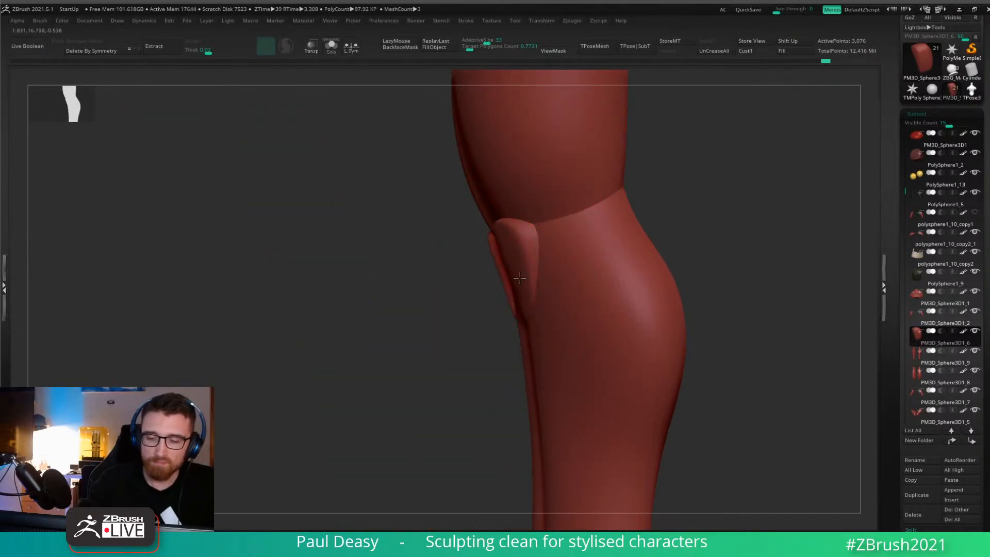
right_click_drag(525, 295, 514, 269)
key("space")
Select the pelvis subtool and inspect the hips and legs from behind.
left_click(507, 259, "alt")
right_click_drag(612, 256, 578, 219)
left_click(564, 207, "alt")
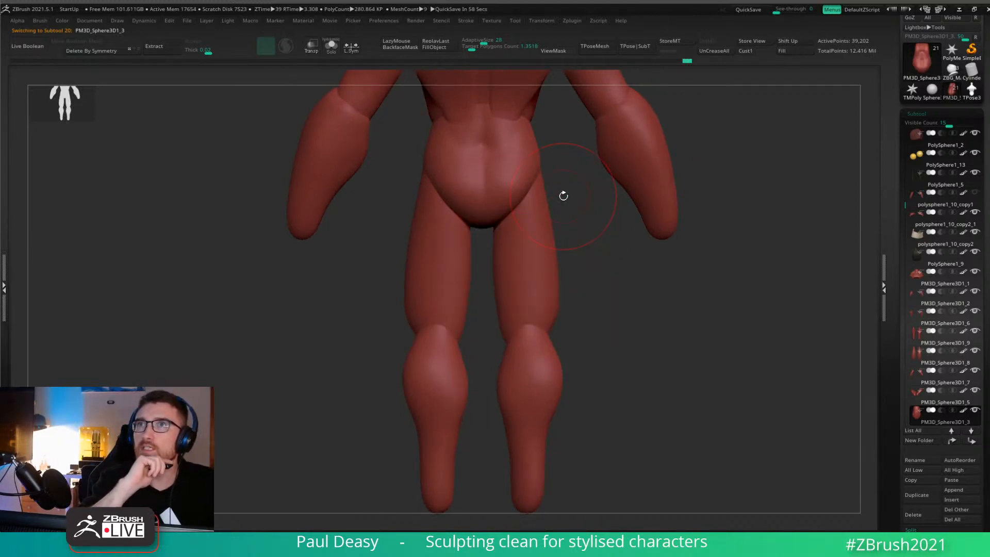
right_click_drag(610, 261, 595, 264, "alt")
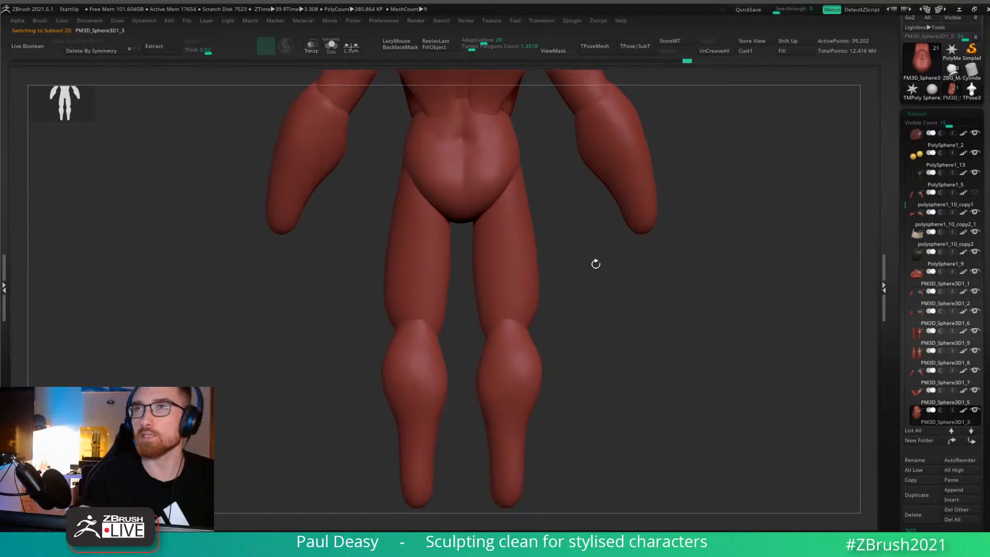
left_click_drag(612, 265, 599, 290)
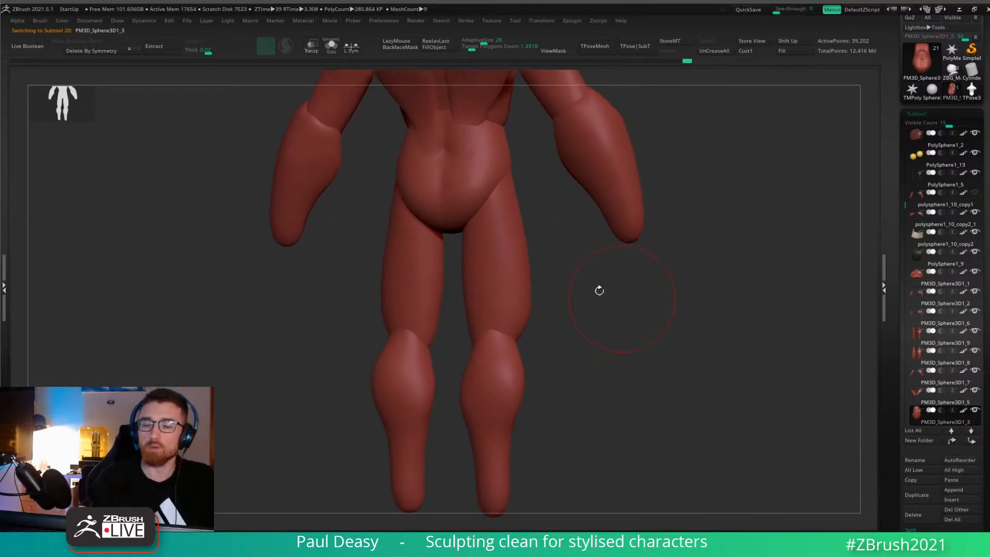
Widen and square off the lower buttocks towards the outer hips with the Move brush, resizing it as needed.
mouse_move(493, 208)
left_mouse_down()
mouse_move(508, 229)
mouse_move(532, 221)
mouse_move(508, 211)
mouse_move(511, 183)
left_mouse_up()
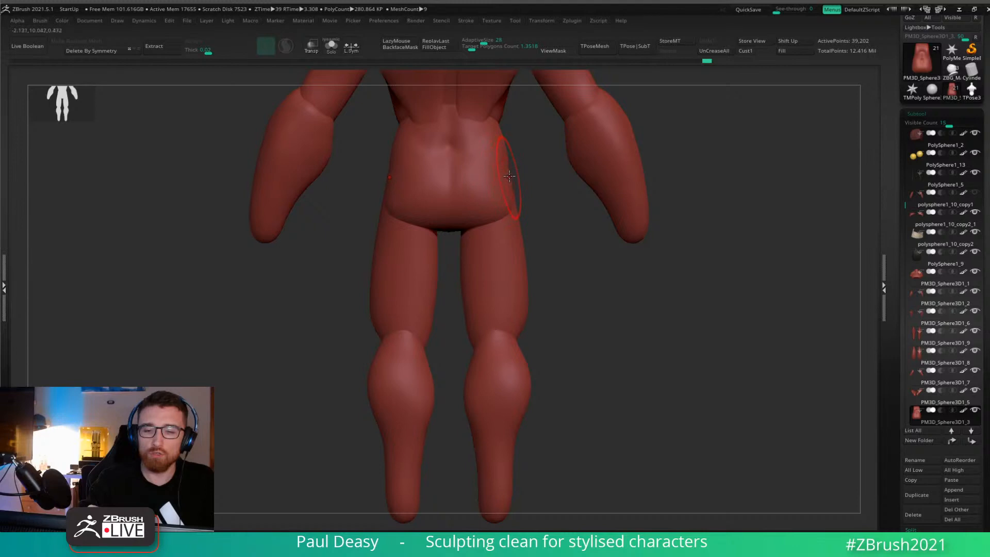
left_click_drag(531, 166, 467, 260, "alt")
key("space")
left_click_drag(498, 206, 501, 221)
key("space")
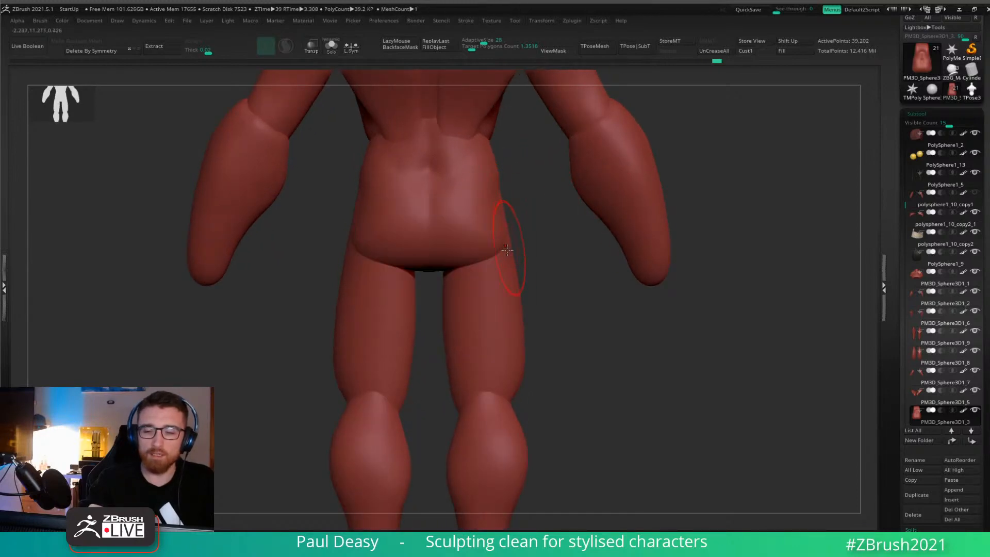
left_click_drag(537, 262, 478, 267)
Carve the centre crease between the glutes up to the lower back with the DamStandard brush.
key("space")
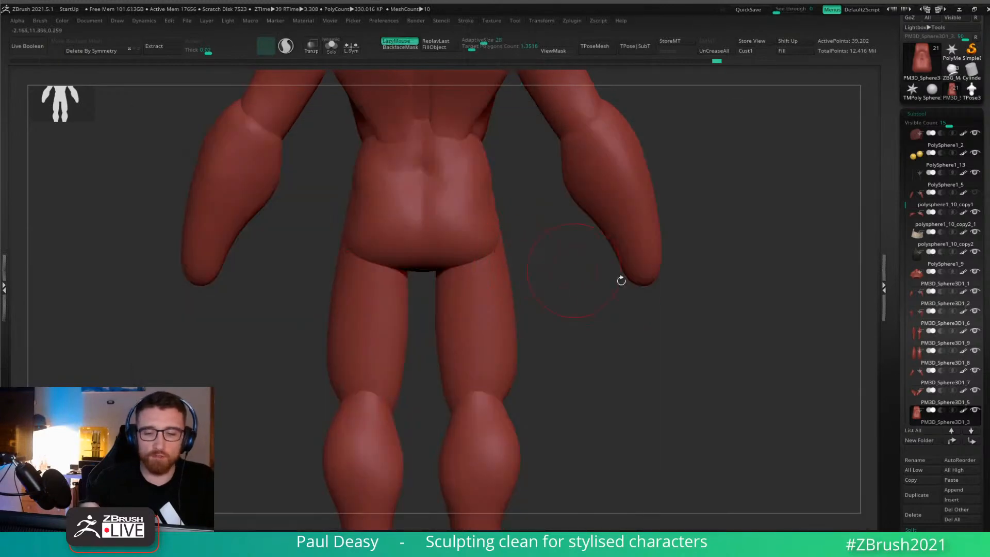
left_click_drag(620, 280, 335, 315)
right_click_drag(406, 281, 383, 284)
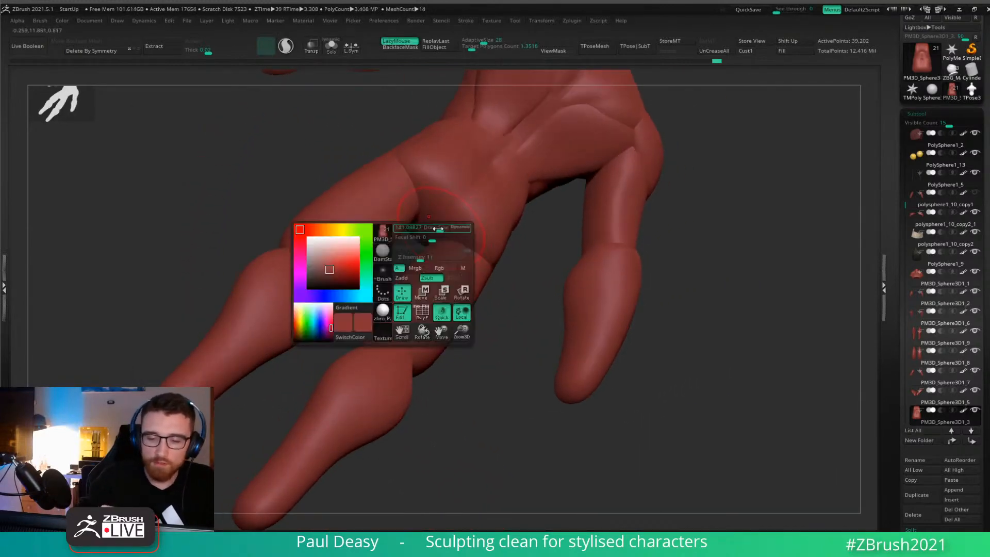
mouse_move(461, 198)
left_mouse_down("shift")
mouse_move(425, 219)
mouse_move(480, 180)
left_mouse_up("shift")
right_click_drag(465, 205, 455, 207)
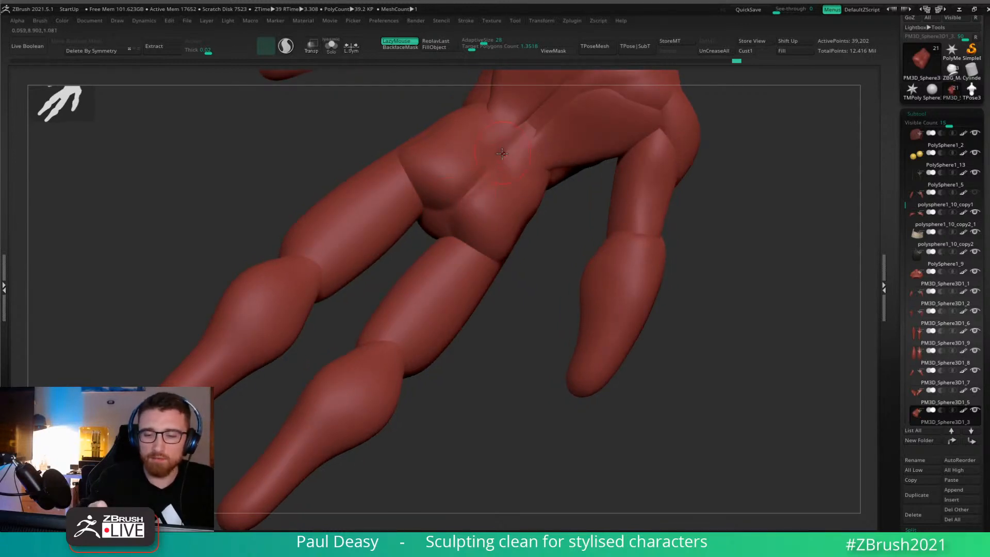
right_click_drag(503, 150, 467, 204)
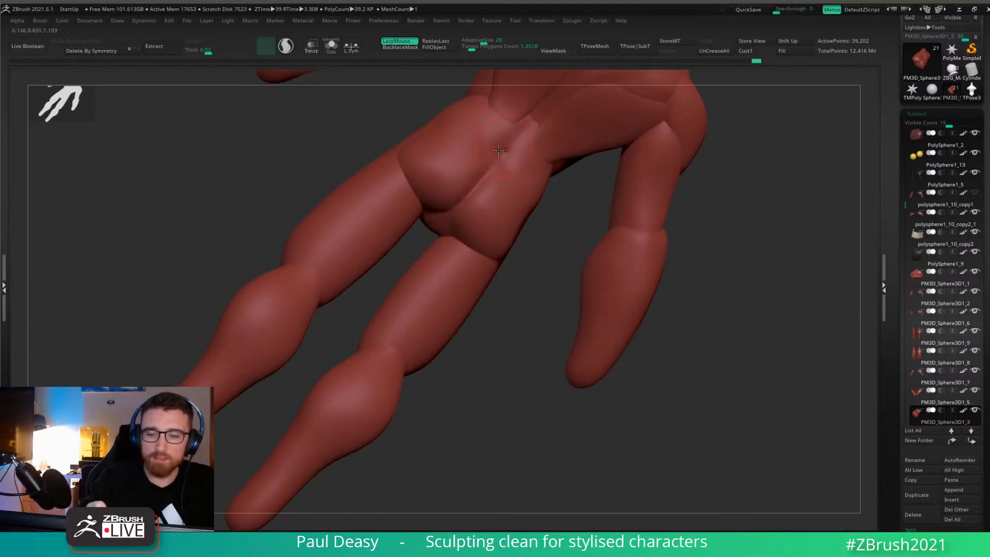
right_click_drag(500, 165, 539, 226)
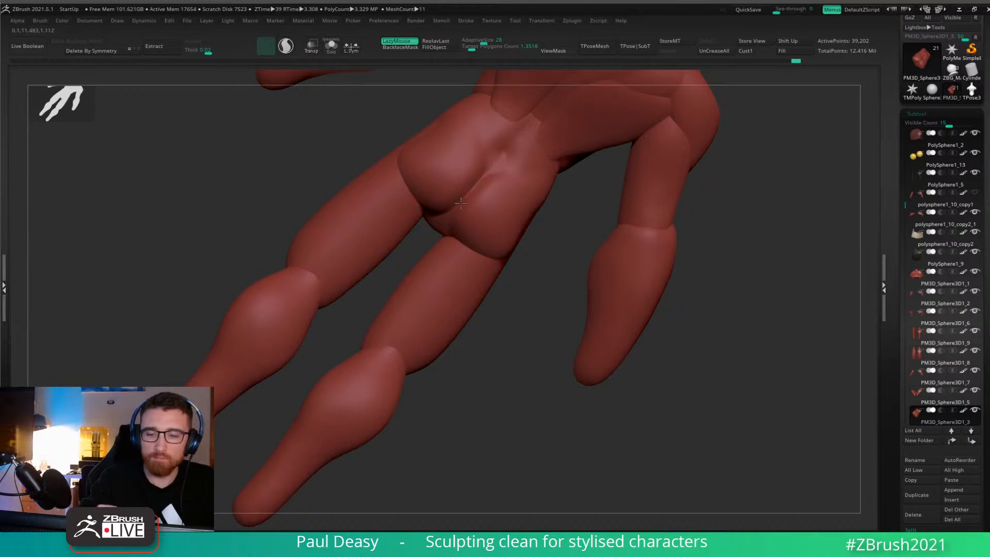
right_click_drag(460, 202, 570, 247, "shift")
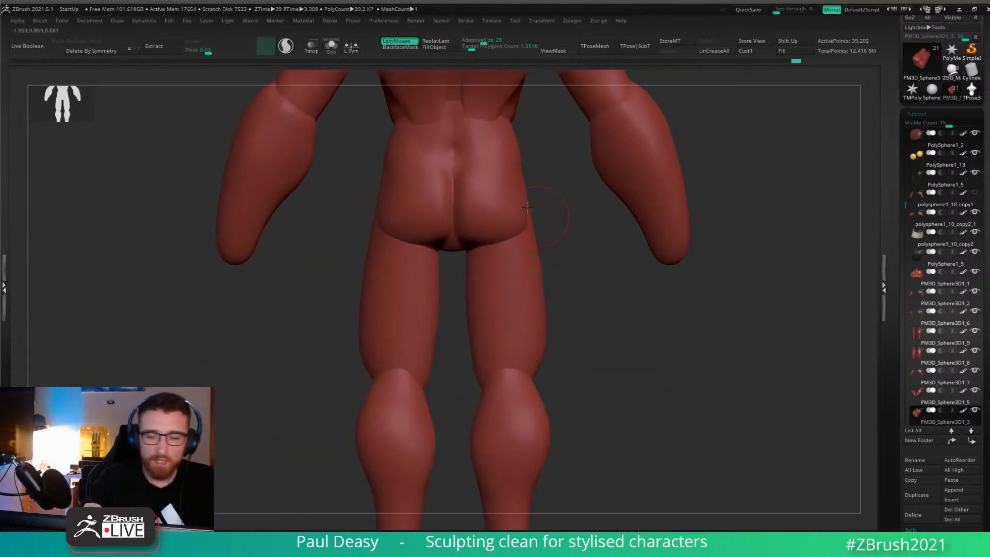
Reshape the lower edge and outer contour of the glutes with the Move brush at different sizes.
key("b")
key("m")
key("v")
key("space")
left_click_drag(464, 237, 466, 235)
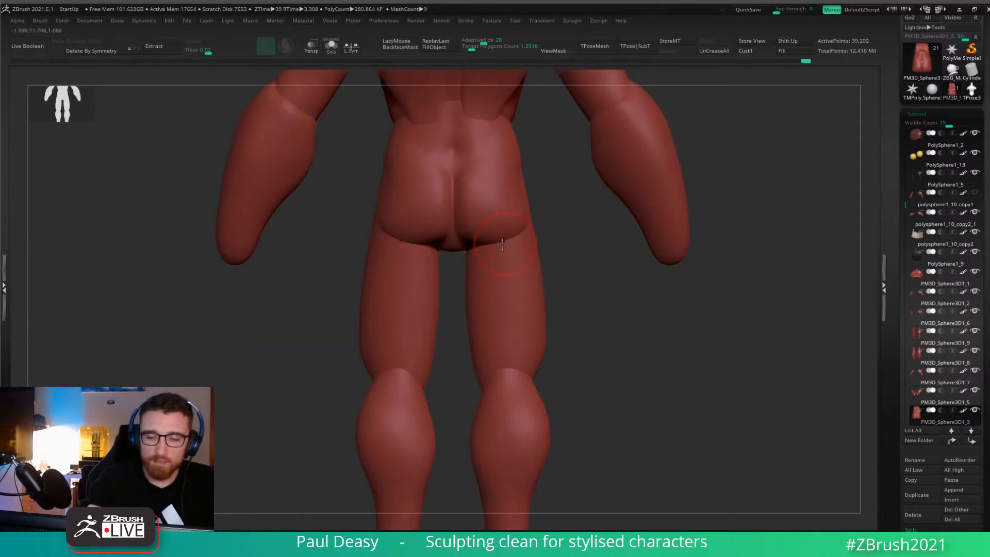
key("space")
left_click_drag(522, 241, 557, 247)
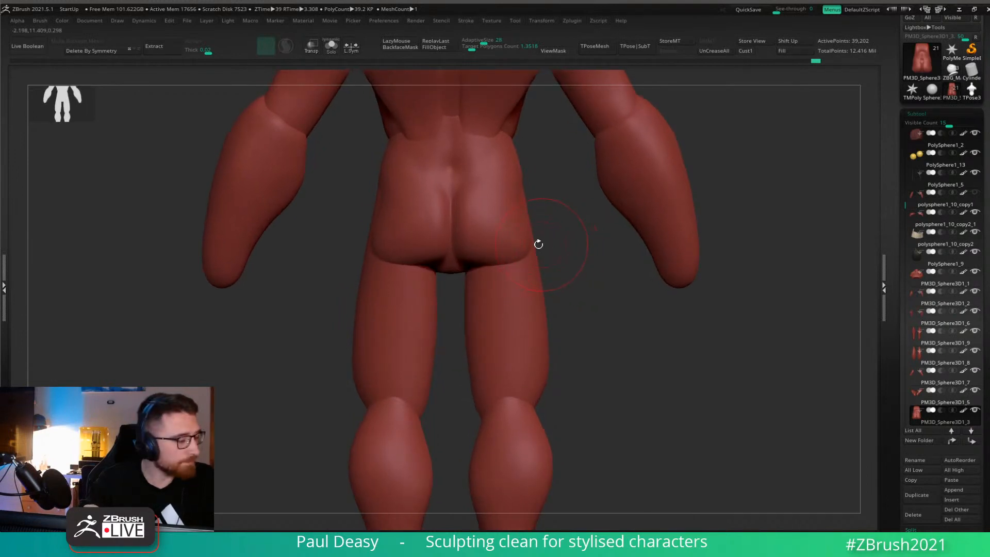
key("space")
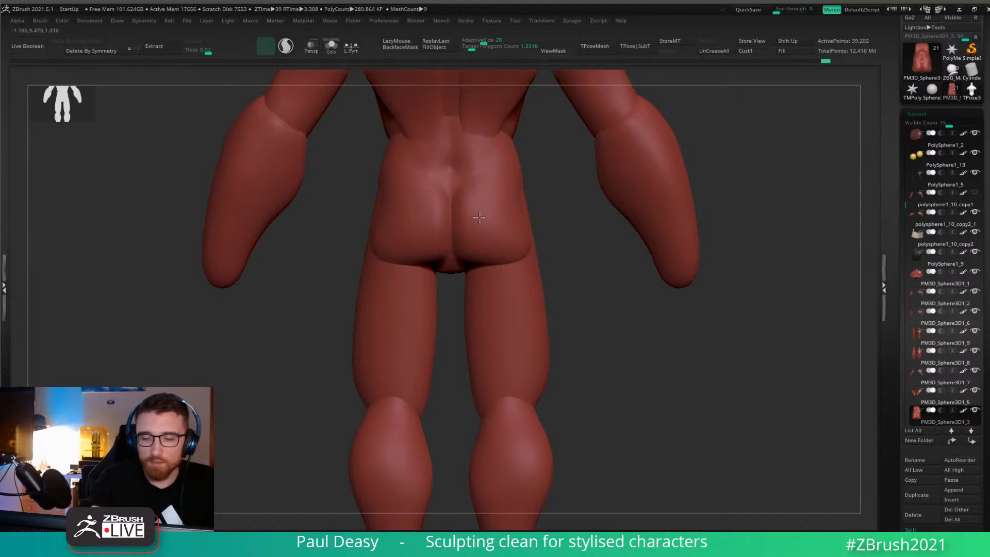
Sculpt a hollow into the outer side of each glute, adjusting the brush size between strokes.
left_click_drag(555, 235, 515, 226)
right_click_drag(512, 227, 521, 225)
left_click_drag(522, 225, 513, 226)
key("space")
mouse_move(512, 227)
right_mouse_down()
mouse_move(527, 251)
mouse_move(517, 252)
right_mouse_up()
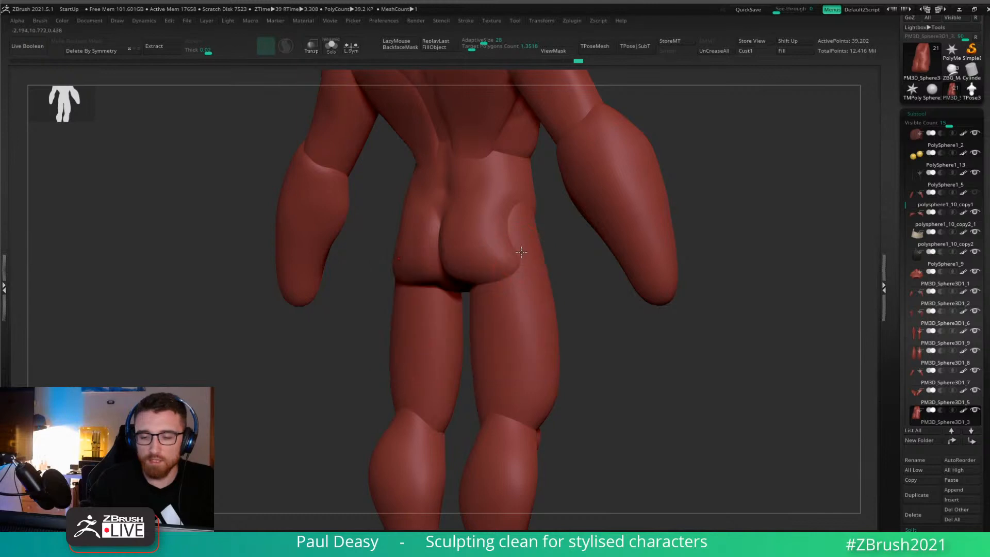
key("space")
Mask the glute area of the pelvis from behind, leaving the crotch unmasked, and set up the DamStandard brush.
right_click_drag(492, 299, 453, 239)
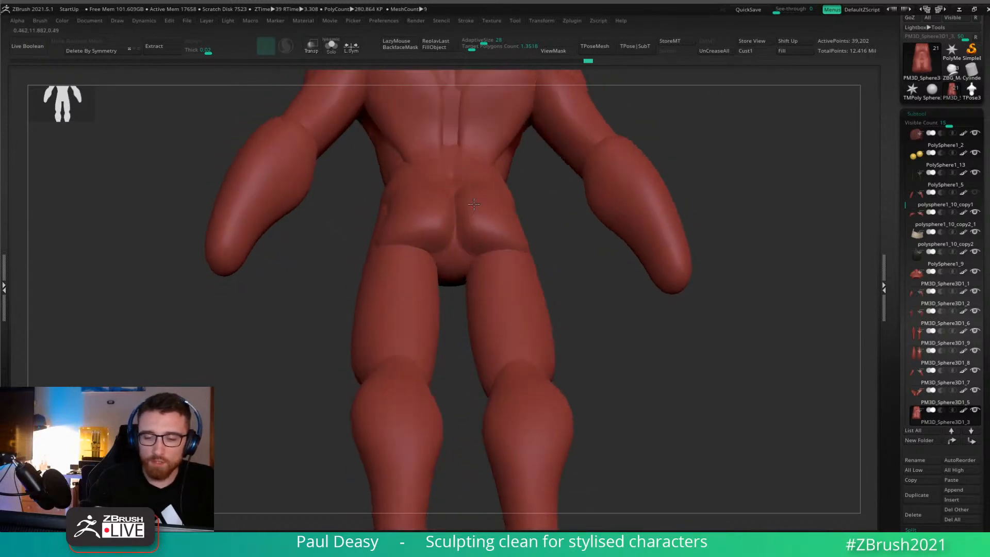
mouse_move(452, 213)
left_mouse_down("ctrl")
mouse_move(485, 260)
mouse_move(556, 217)
mouse_move(438, 150)
mouse_move(473, 263)
left_mouse_up("ctrl")
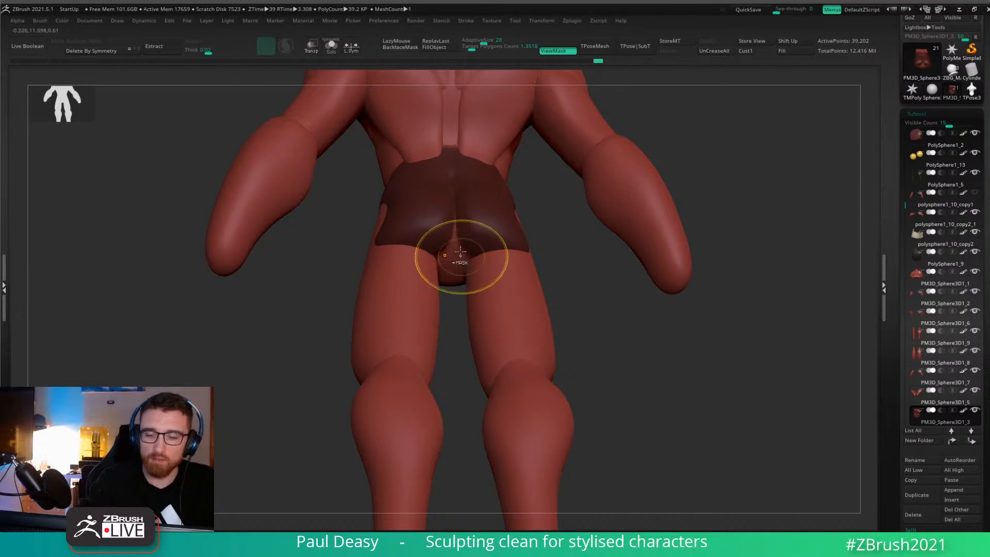
key("space")
key("b")
key("d")
key("s")
key("space")
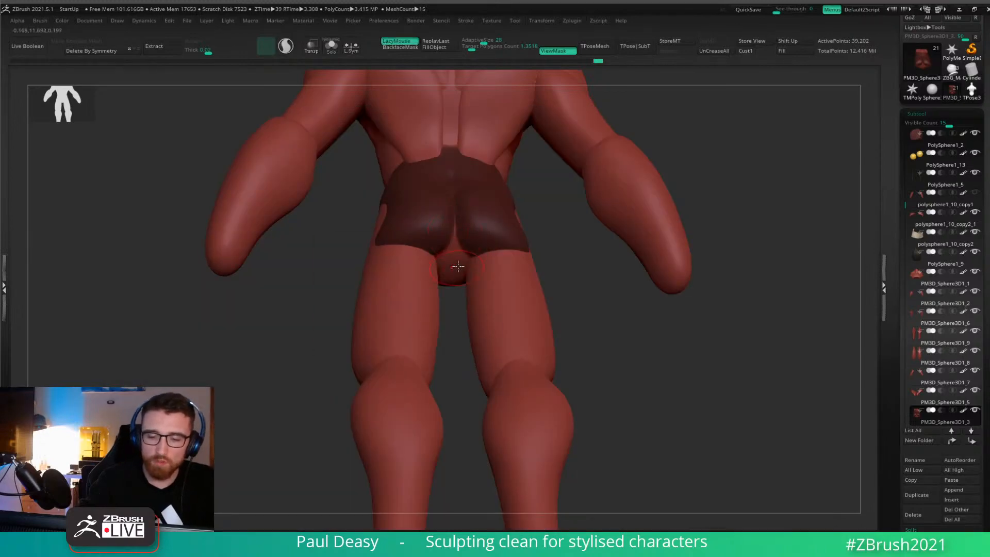
Reshape the crotch between the thighs from the front with the Move brush and hide the mask display.
left_click_drag(670, 309, 627, 332)
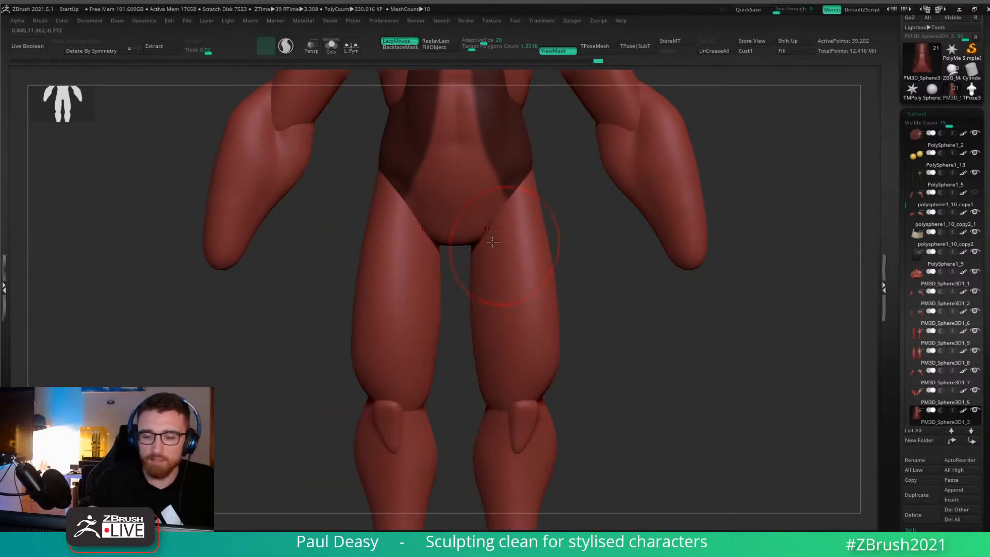
key("l")
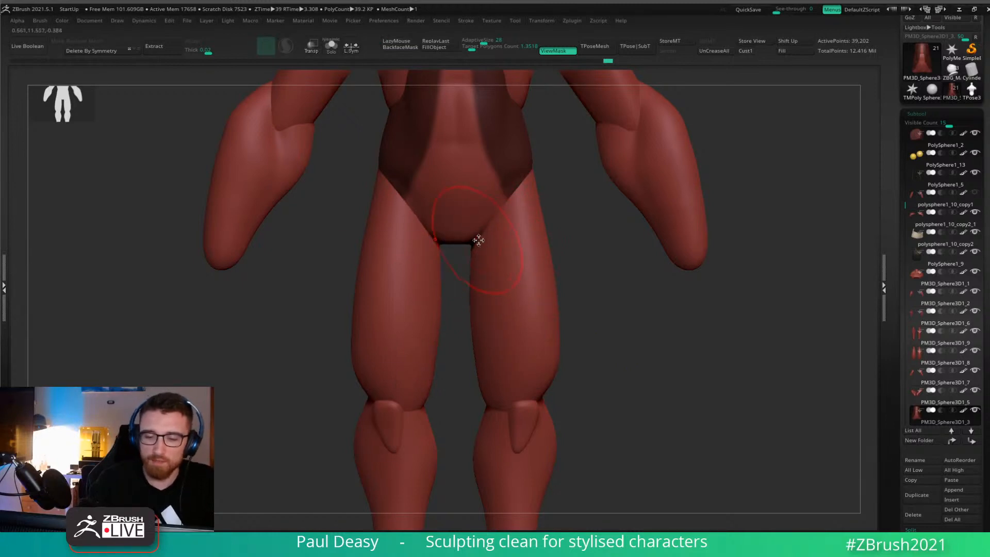
key("space")
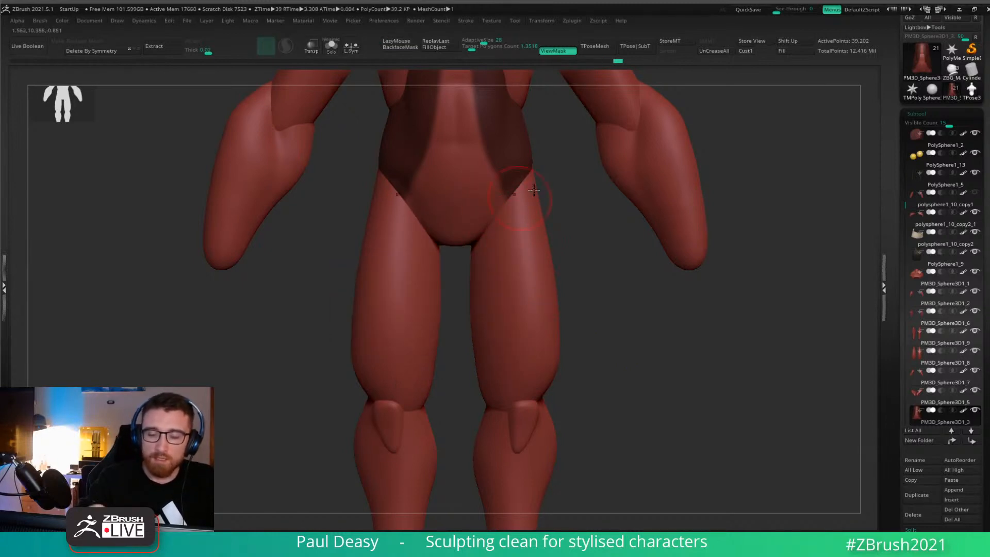
key("ctrl+h")
key("space")
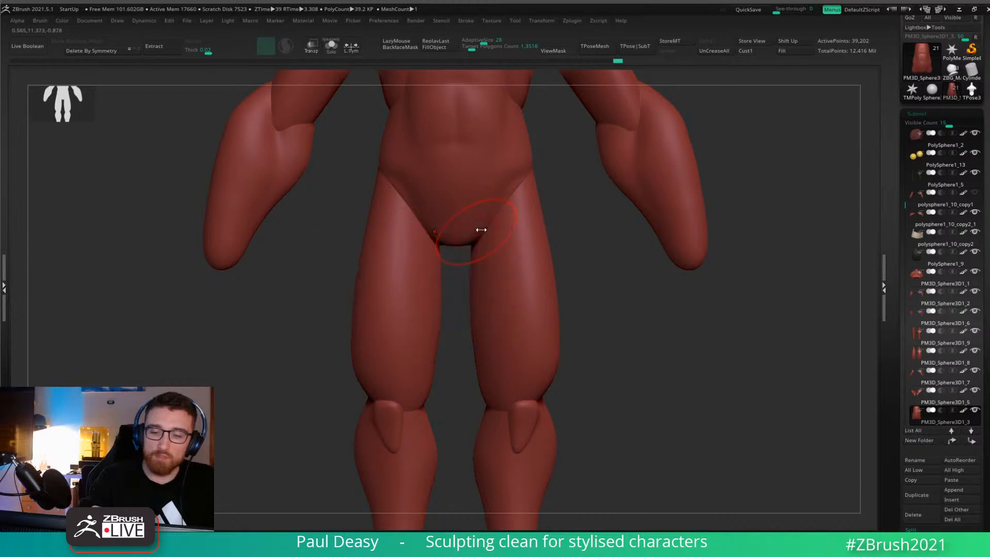
key("space")
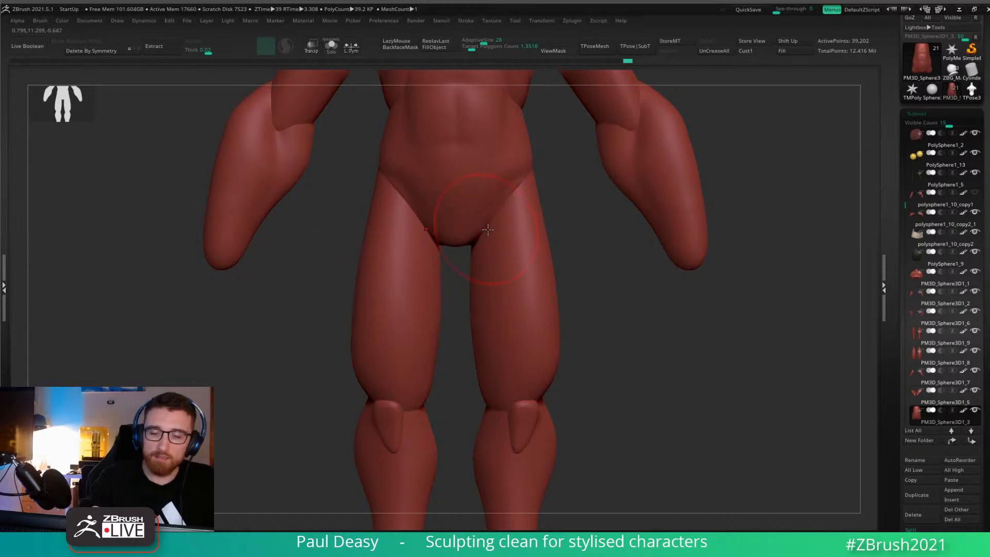
key("space")
Select the thigh subtool and sculpt along the front of the thighs from the hip down with the DamStandard brush.
left_click(487, 238, "alt")
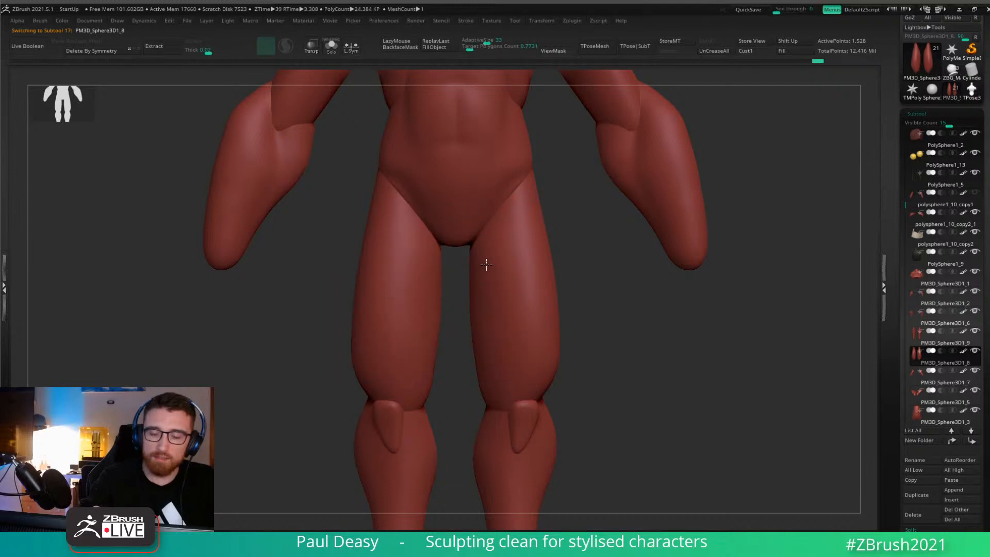
right_click_drag(503, 253, 519, 252)
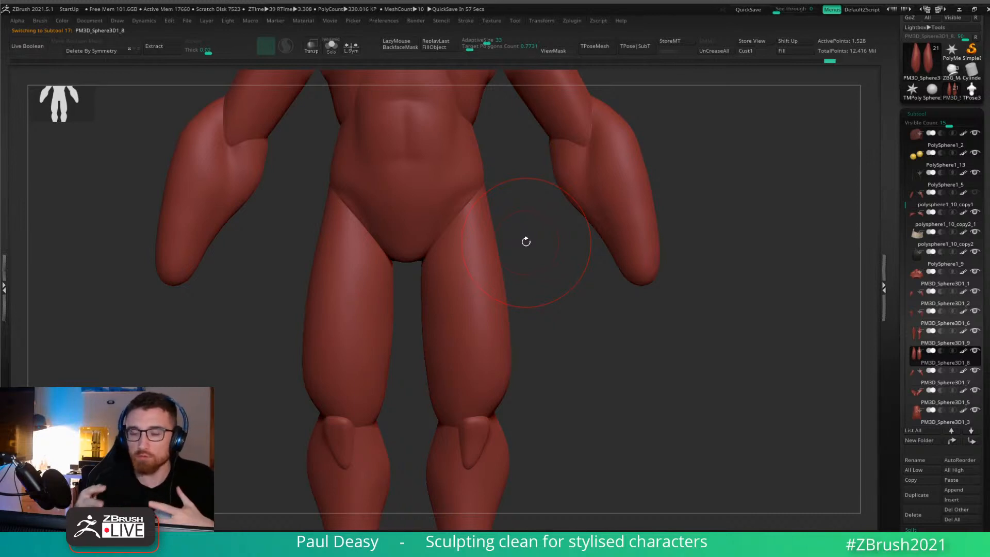
mouse_move(526, 241)
left_mouse_down()
mouse_move(558, 312)
mouse_move(513, 229)
left_mouse_up()
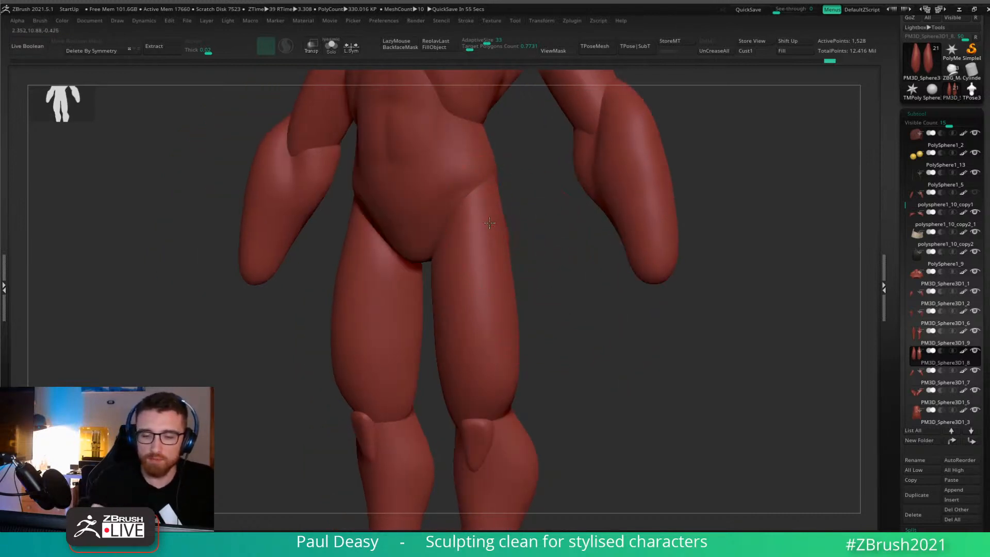
key("b")
key("c")
key("b")
key("space")
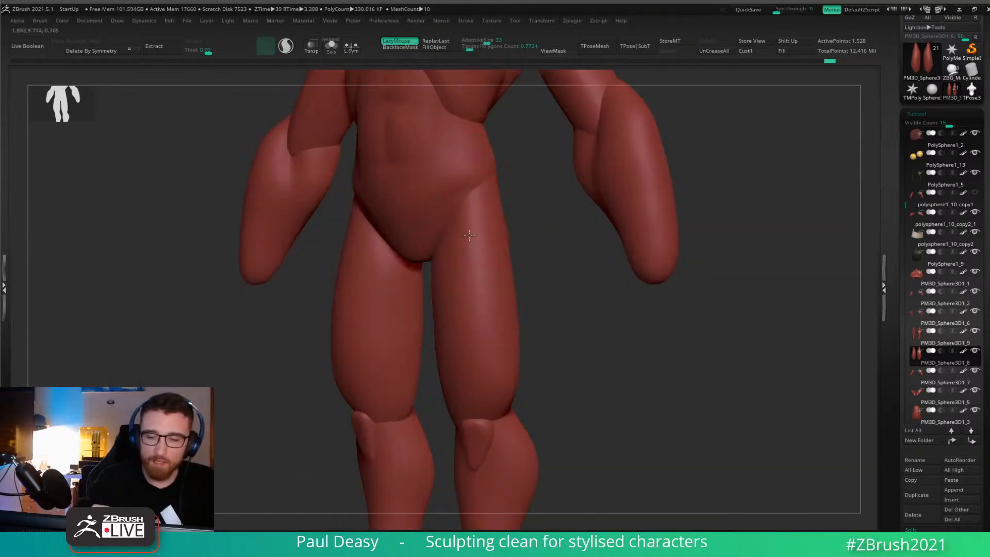
left_click_drag(478, 190, 484, 315)
Adjust the brush size and reshape the upper front and outer contours of the thighs with the Move brush.
key("space")
mouse_move(529, 199)
left_mouse_down()
mouse_move(442, 237)
mouse_move(499, 184)
mouse_move(499, 168)
mouse_move(520, 178)
left_mouse_up()
key("space")
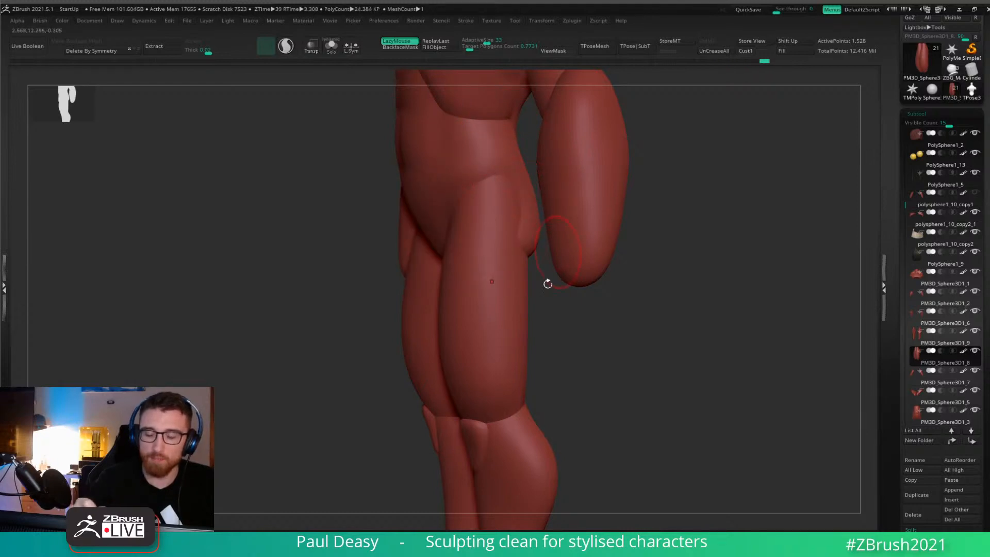
left_click_drag(545, 283, 589, 293)
key("space")
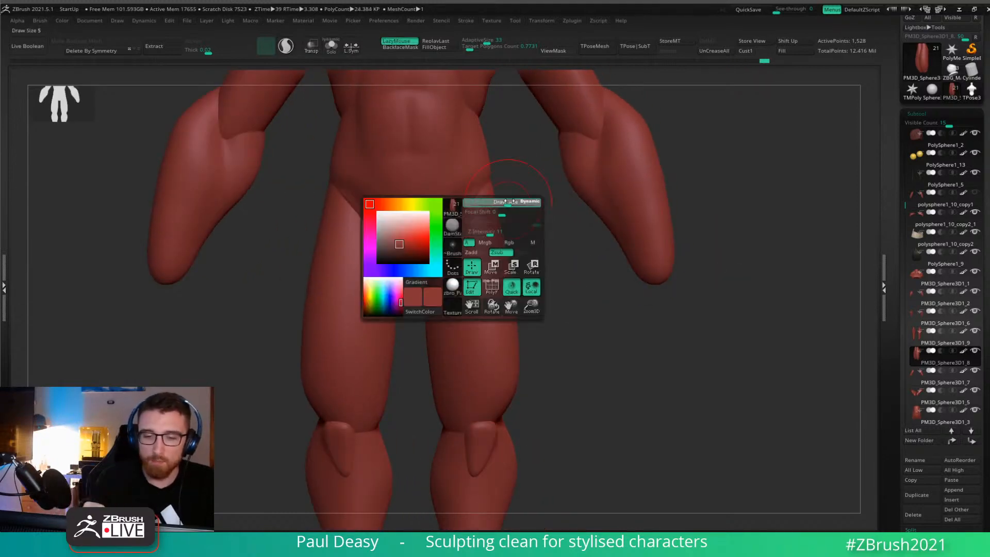
key("space")
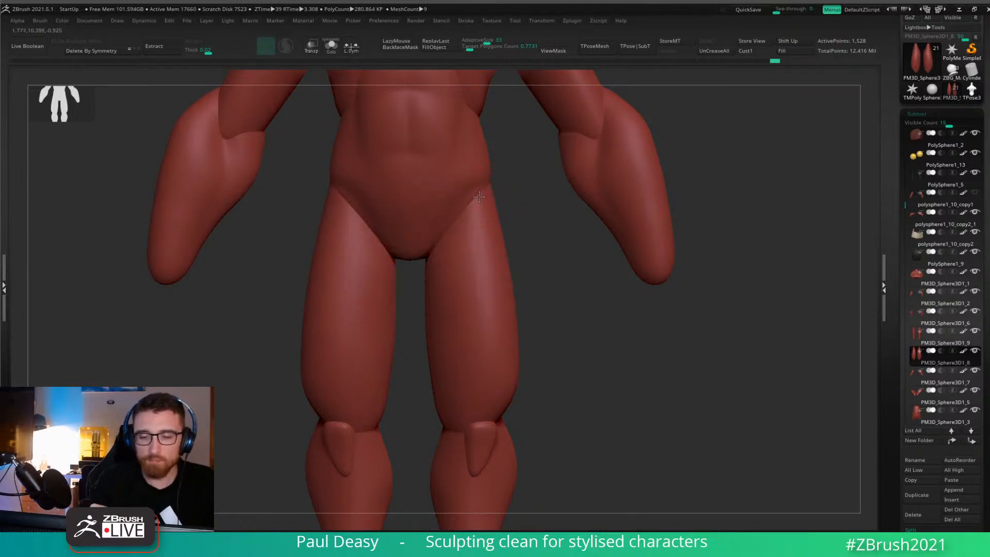
left_click_drag(517, 200, 504, 203, "alt")
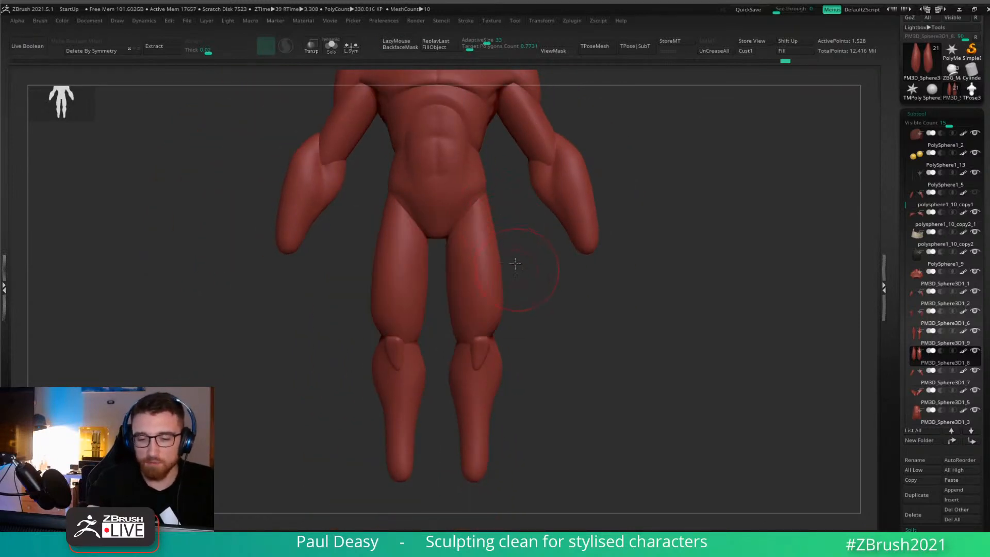
mouse_move(515, 263)
left_mouse_down("alt")
mouse_move(507, 245)
mouse_move(495, 287)
mouse_move(495, 276)
left_mouse_up("alt")
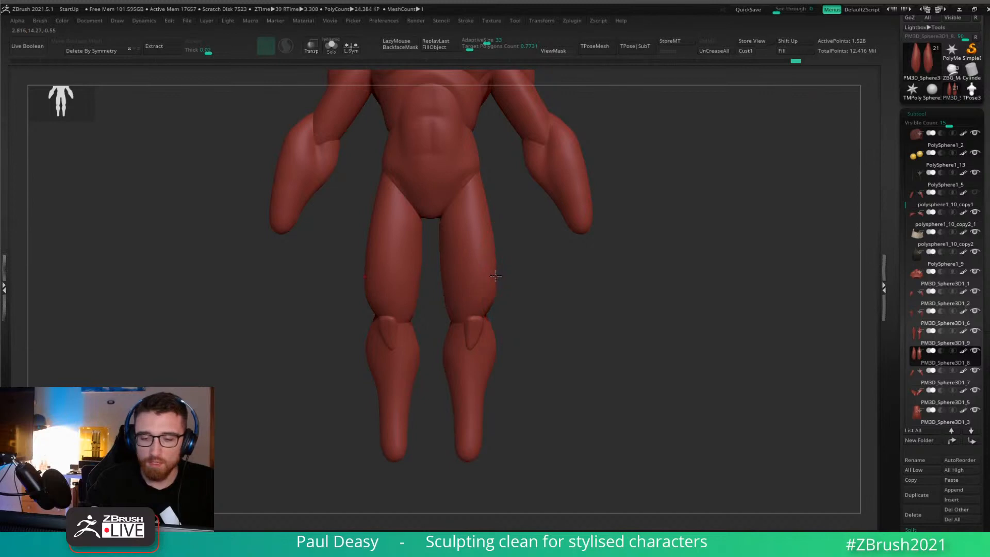
left_click_drag(515, 239, 468, 236, "alt")
Nudge the thigh subtool slightly with the move gizmo and return to sculpting mode.
key("w")
left_click_drag(414, 194, 416, 195)
key("q")
Select the pelvis subtool from behind and reshape the underside of the glutes with the Move brush.
left_click_drag(493, 301, 520, 344)
left_click(416, 262, "alt")
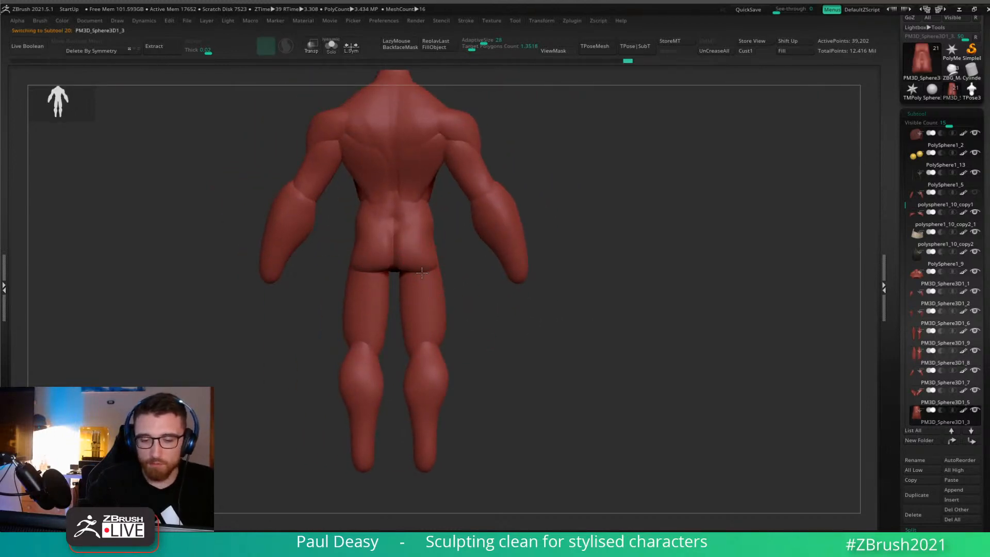
left_click_drag(454, 286, 460, 246, "alt")
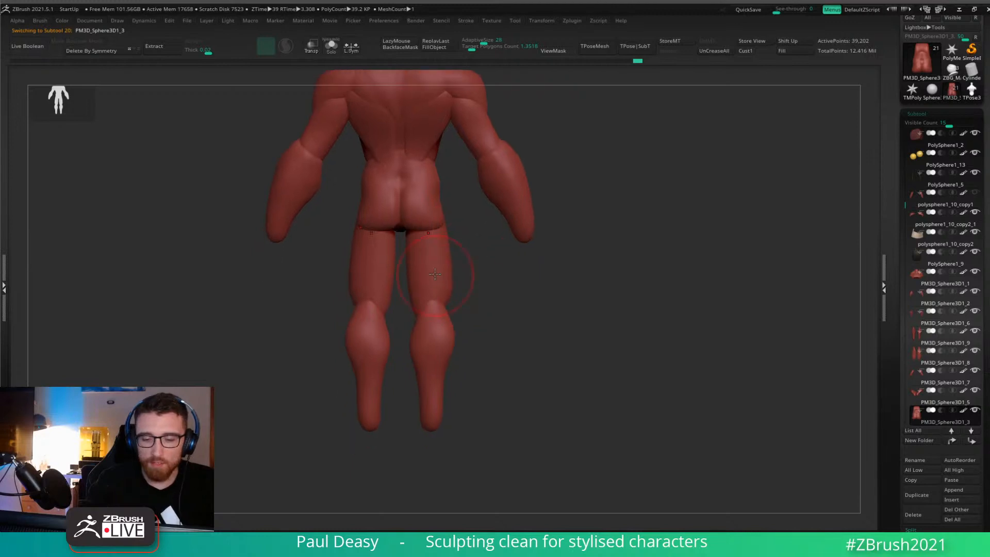
Select the kneecap subtool and reshape the kneecaps from the front with a resized Move brush.
left_click(436, 273, "alt")
mouse_move(476, 293)
left_mouse_down("alt")
mouse_move(477, 274)
mouse_move(464, 266)
mouse_move(590, 285)
mouse_move(518, 277)
left_mouse_up("alt")
left_click(430, 273, "alt")
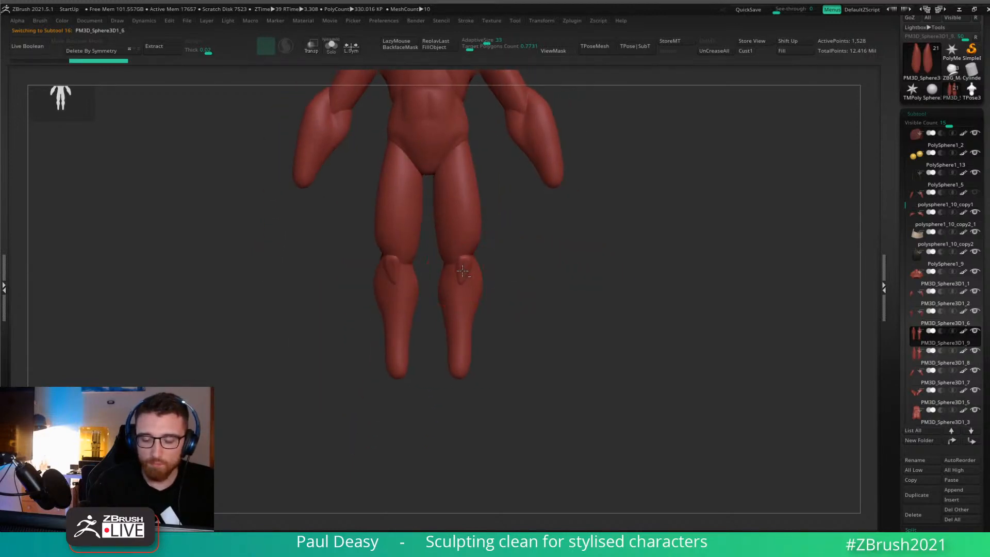
left_click(472, 261, "alt")
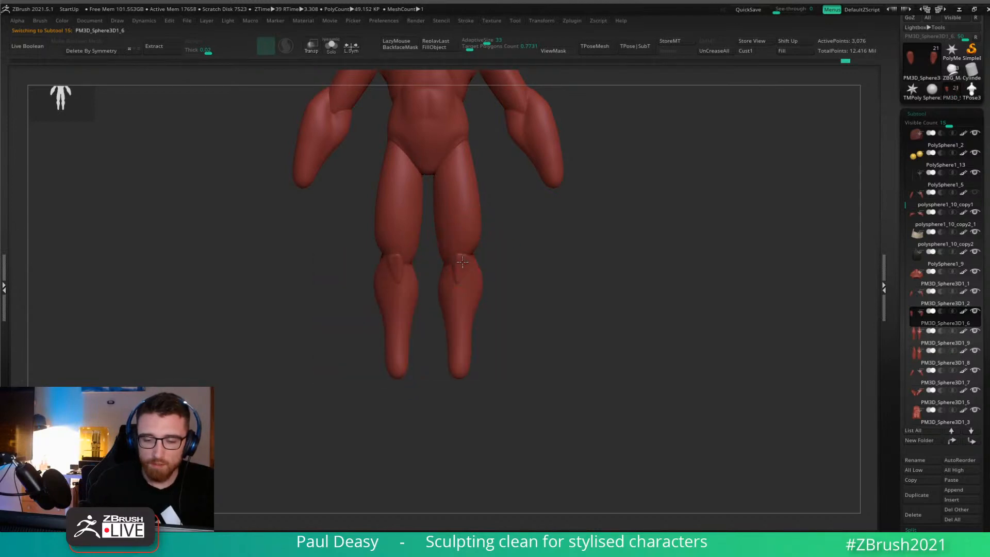
key("space")
left_click_drag(487, 257, 483, 274, "alt")
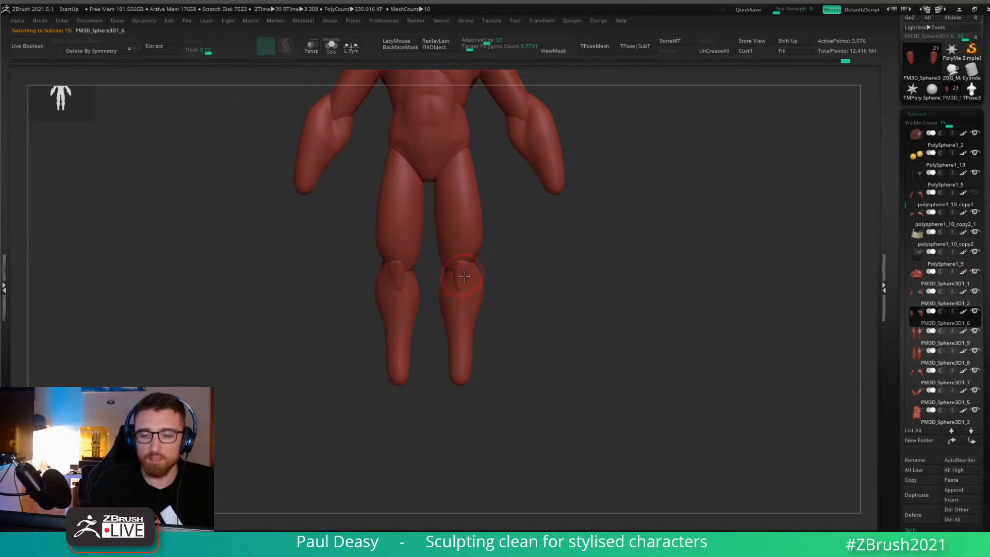
scroll(465, 276, "up", 4)
key("space")
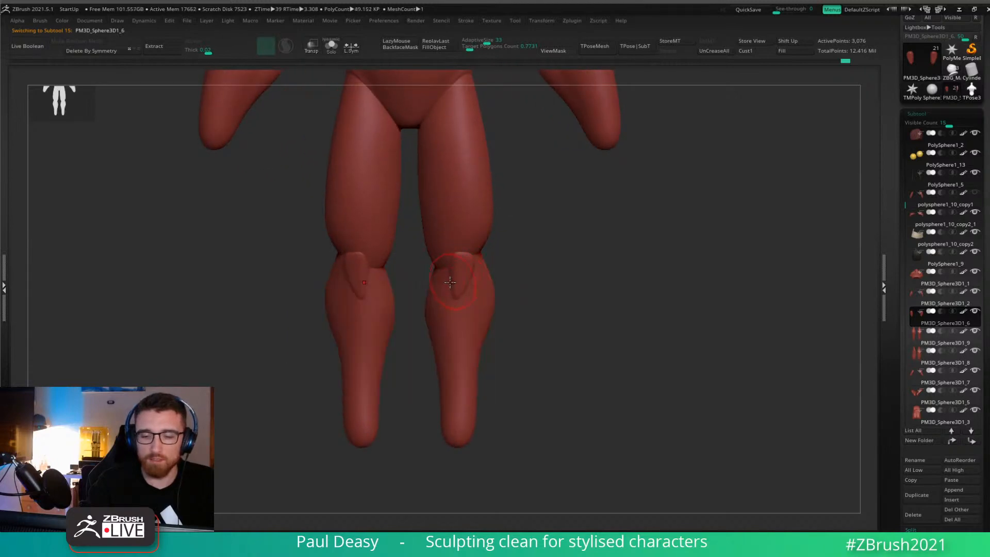
right_click_drag(462, 278, 445, 286)
mouse_move(513, 274)
right_mouse_down()
mouse_move(495, 281)
mouse_move(471, 259)
mouse_move(453, 302)
right_mouse_up()
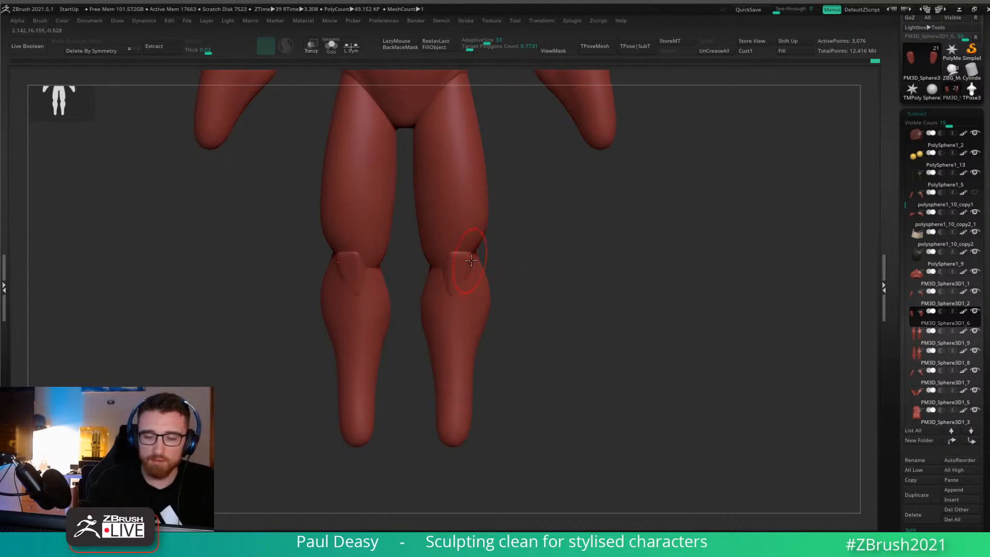
right_click_drag(509, 261, 514, 269, "alt")
Select the thigh subtool, adjust the brush size and reshape the inner lower thighs just above the knees.
left_click(442, 261, "alt")
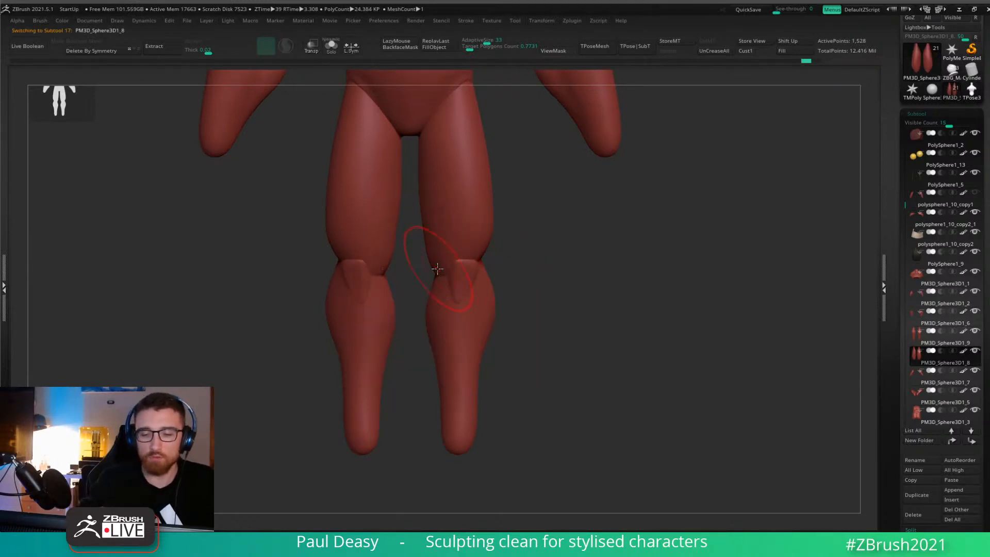
key("space")
left_click_drag(431, 218, 431, 229)
key("space")
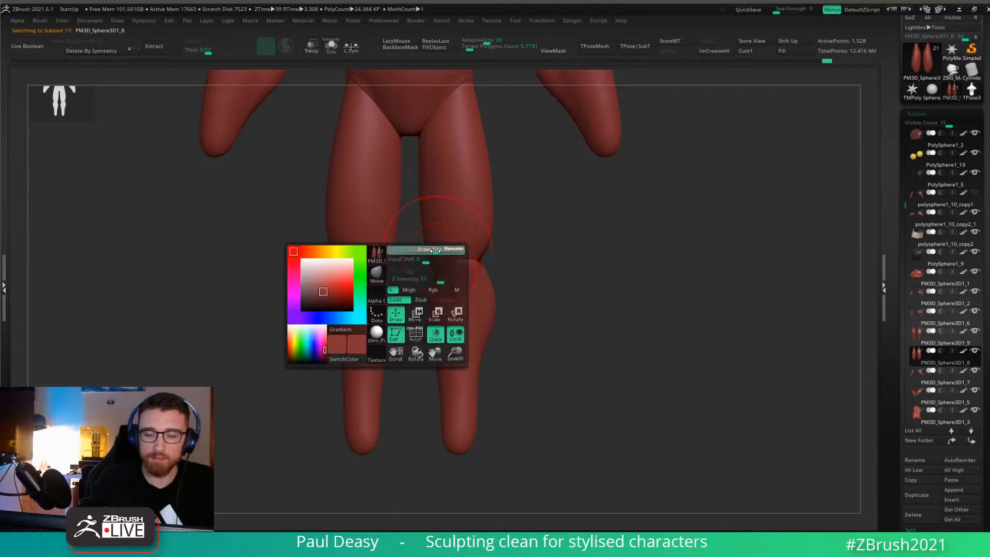
key("space")
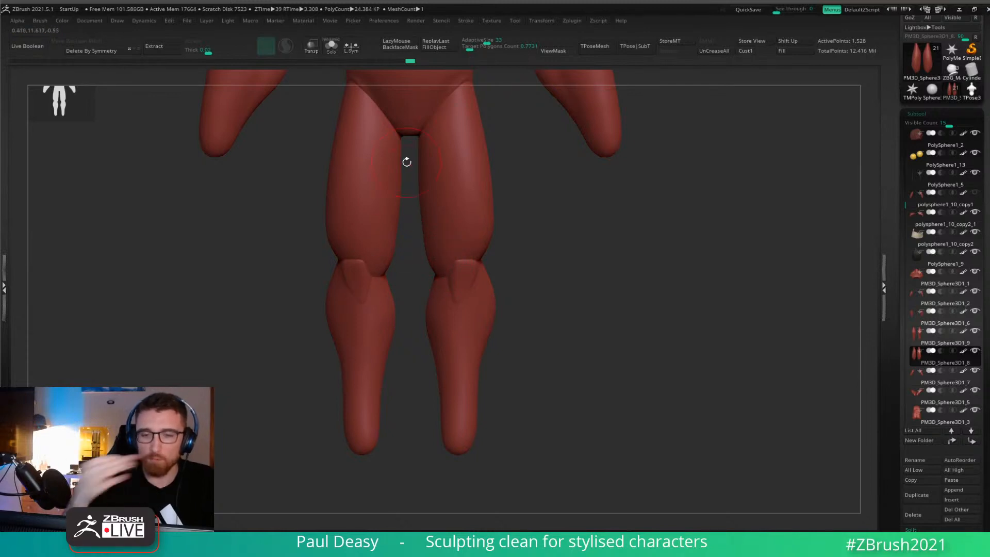
Reshape the upper inner thighs beside the crotch and smooth down the front of the thighs.
key("space")
left_click_drag(530, 206, 530, 258, "alt")
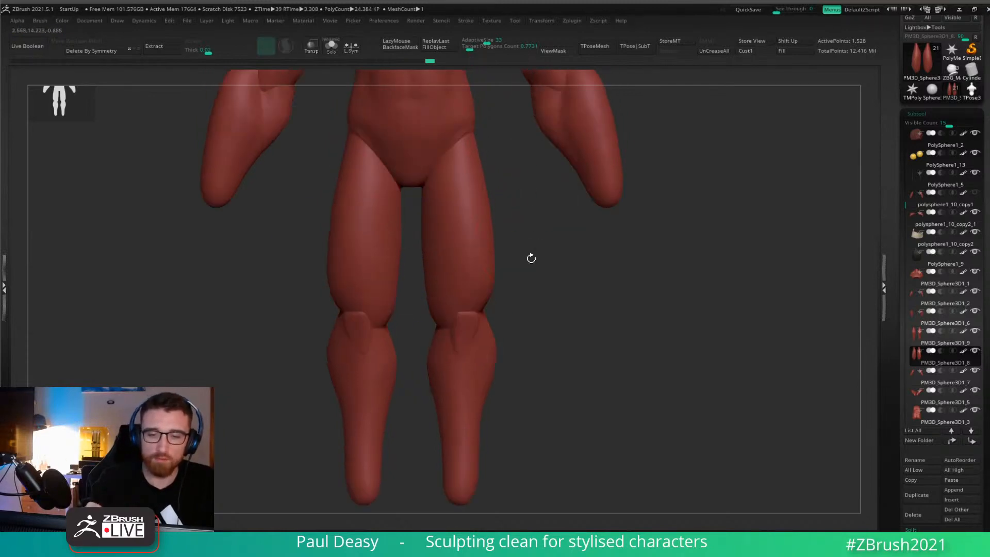
key("space")
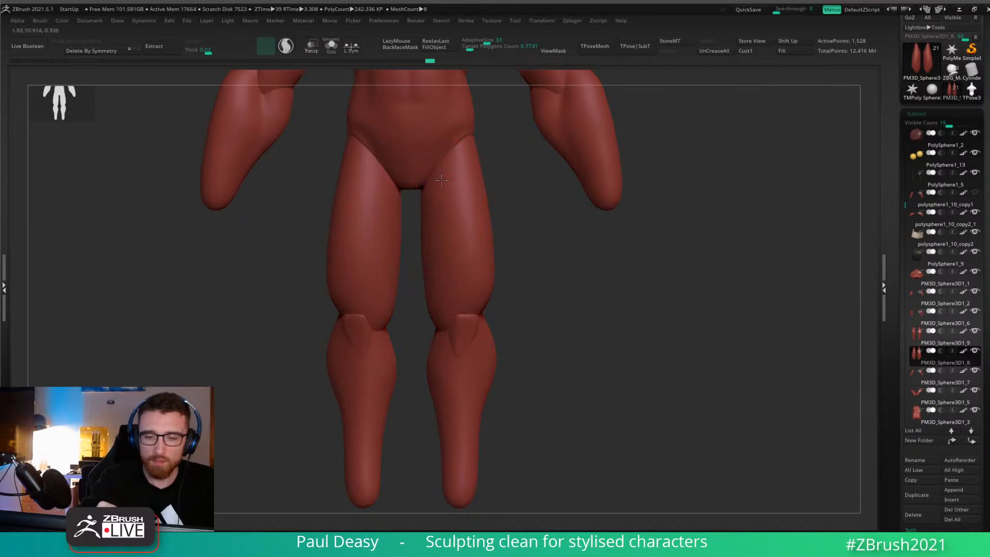
left_click(456, 162, "alt")
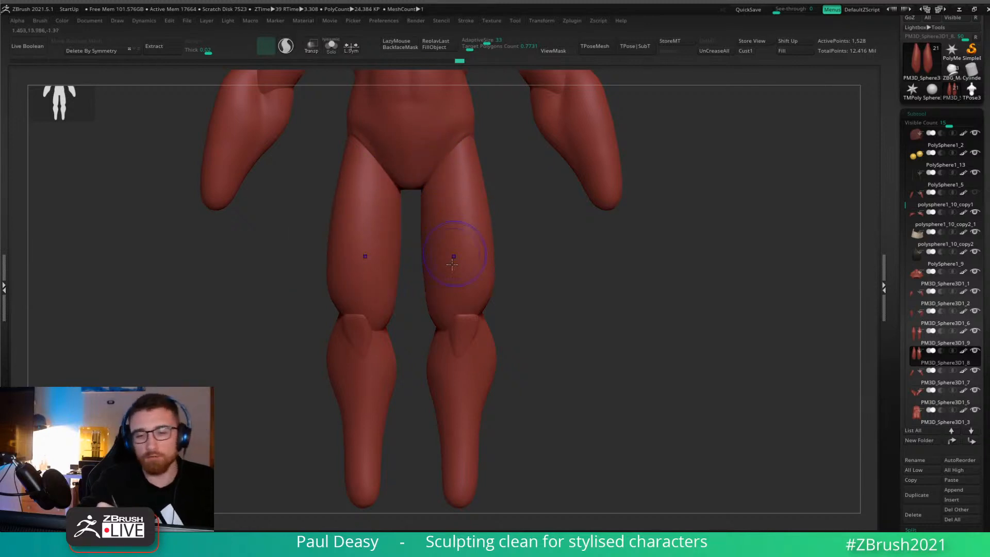
mouse_move(449, 167)
left_mouse_down("shift")
mouse_move(451, 279)
mouse_move(466, 265)
mouse_move(479, 272)
left_mouse_up("shift")
key("space")
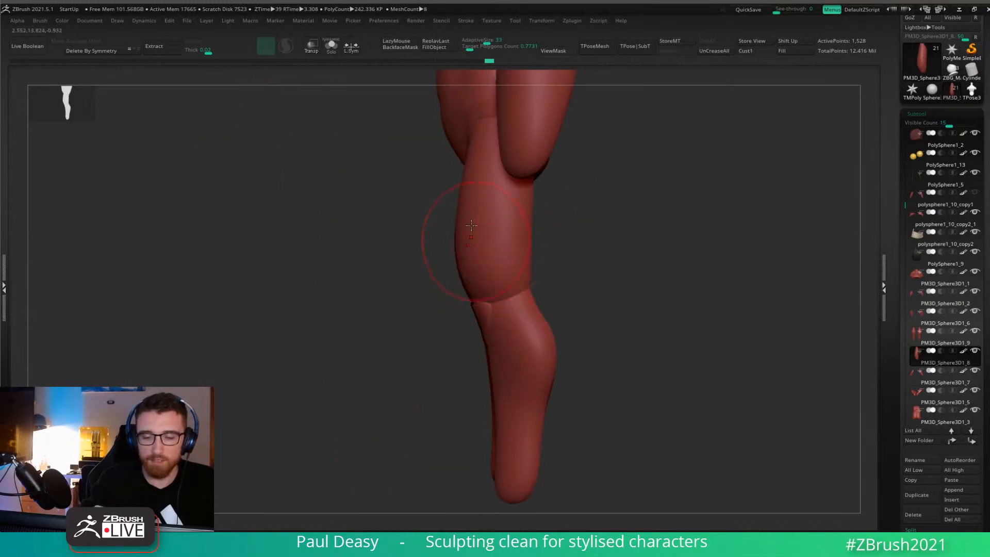
Undo the last thigh stroke and pull the top of the thigh up into the hip from the side.
key("ctrl+z")
left_click_drag(618, 237, 488, 261)
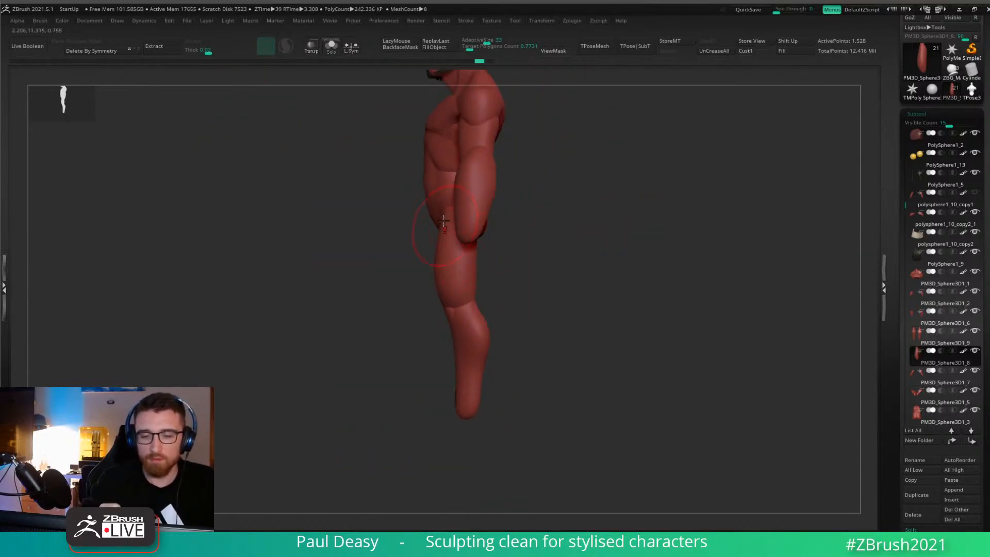
key("space")
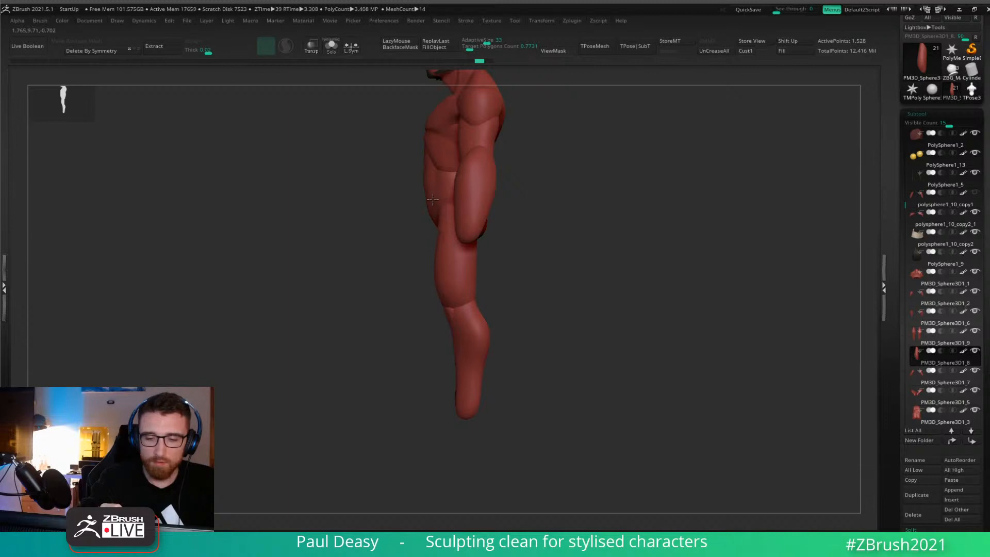
key("ctrl+shift+z")
right_click_drag(432, 199, 446, 195, "shift")
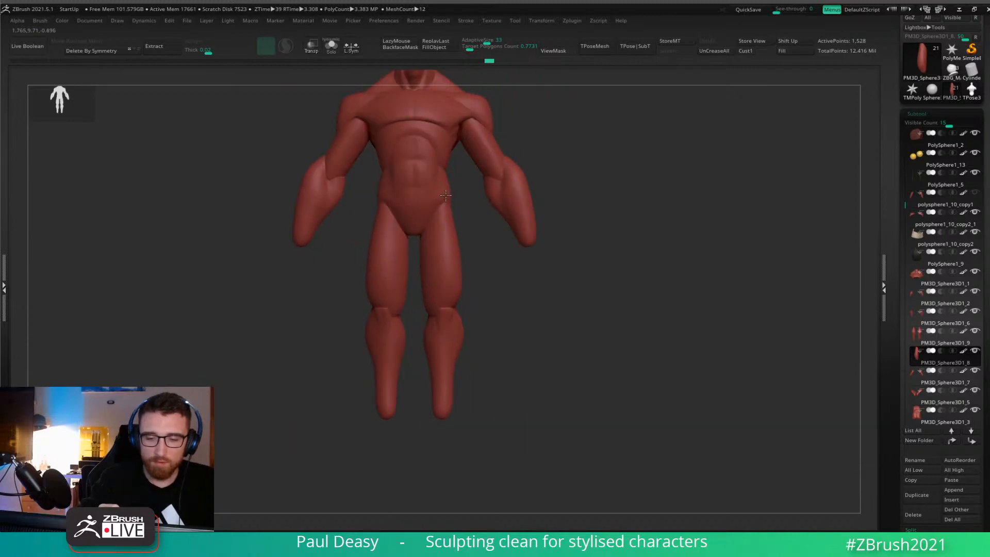
Check the transition between pelvis and thigh from the side, selecting each subtool and readjusting the Move brush size.
left_click_drag(478, 206, 436, 210)
left_click(445, 207, "alt")
key("space")
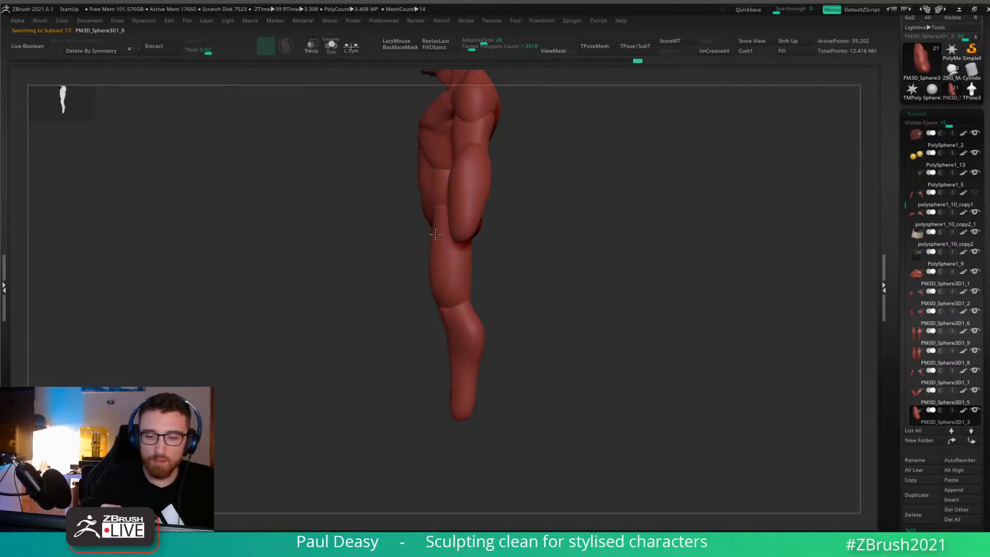
left_click(435, 234, "alt")
left_click_drag(521, 229, 513, 220)
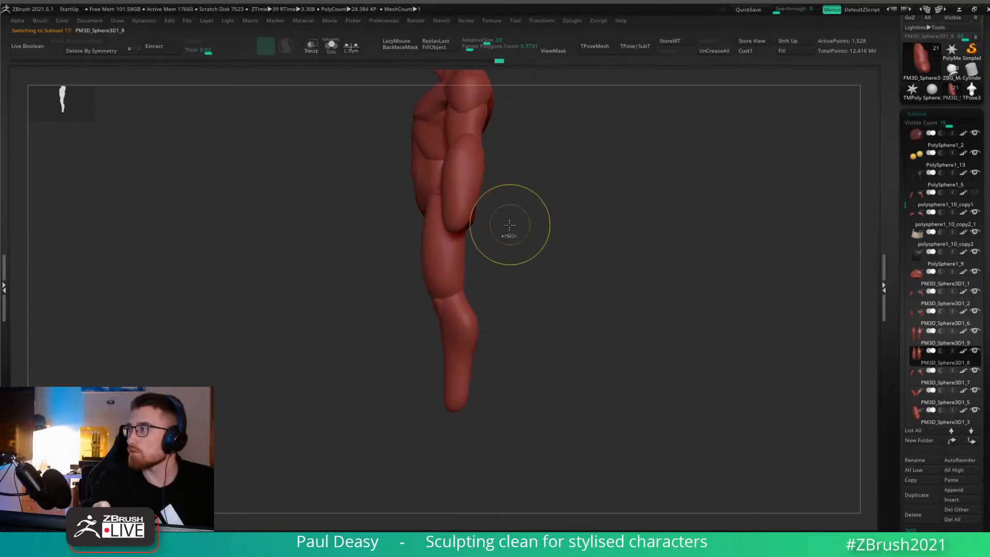
key("space")
key("space")
key("space")
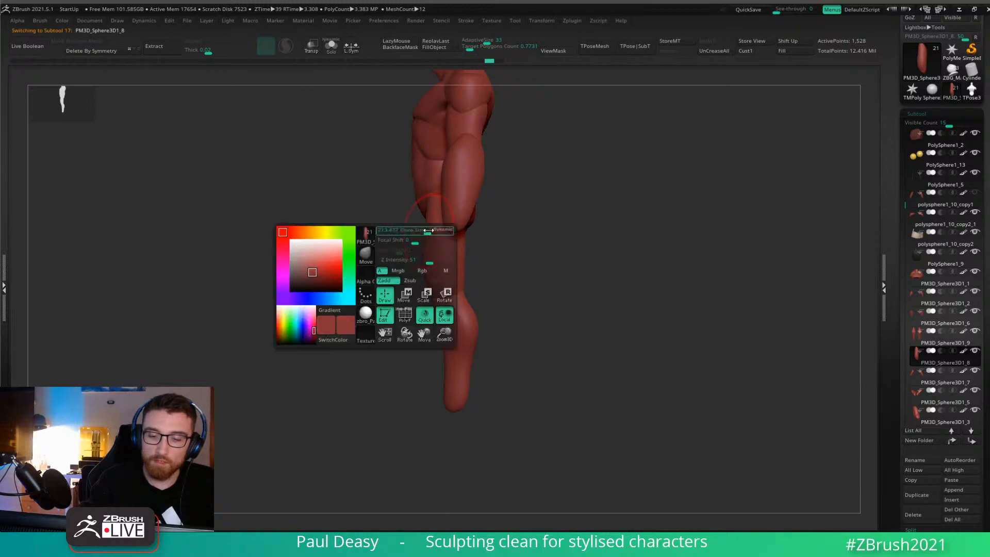
Reshape the outer upper thighs around the hips from behind and from the front with the Move brush.
right_click_drag(428, 182, 521, 206)
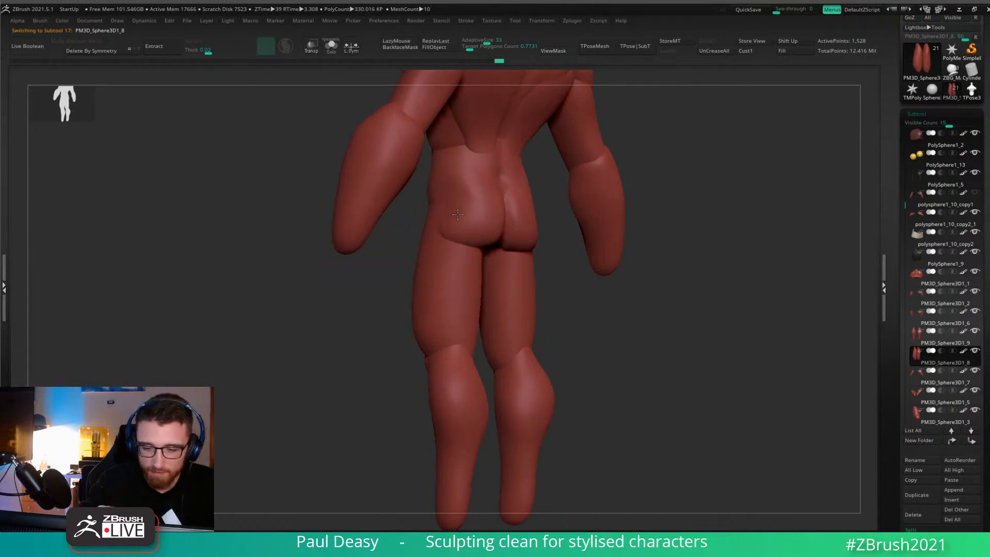
mouse_move(455, 210)
right_mouse_down("shift")
mouse_move(526, 218)
mouse_move(518, 192)
right_mouse_up("shift")
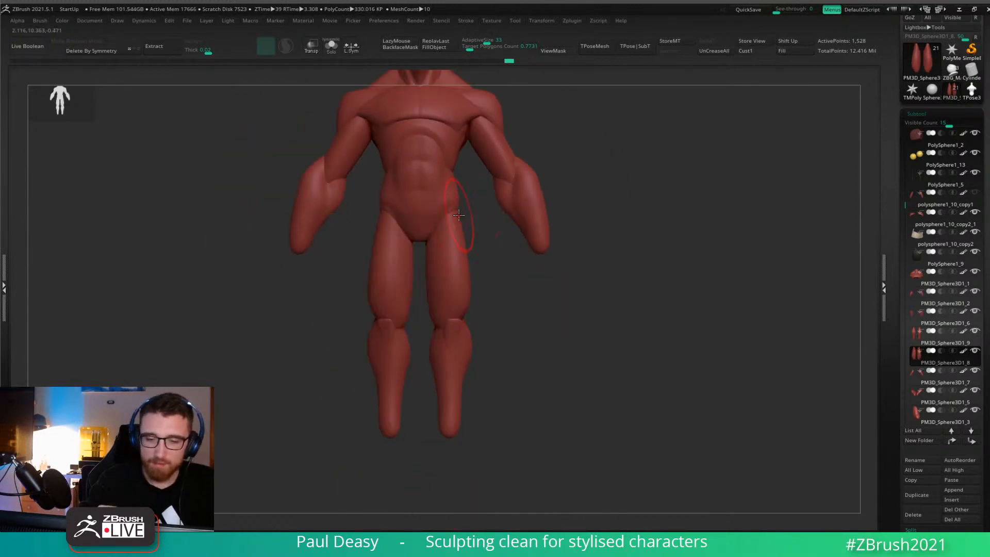
right_click_drag(500, 265, 463, 250, "ctrl")
right_click(466, 270)
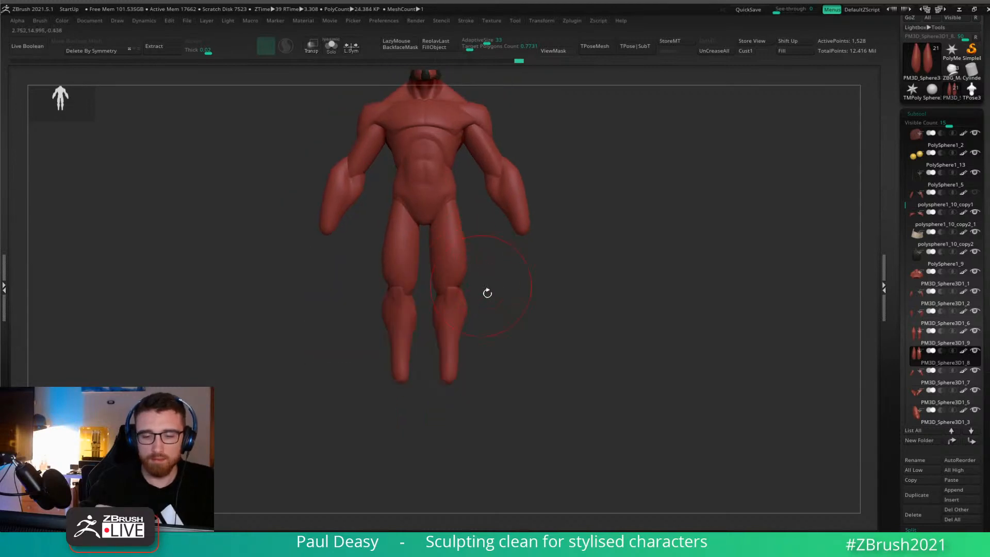
right_click_drag(486, 292, 486, 250, "alt")
Select the lower-leg subtool and reshape the lower shins and ankles from the front, adjusting the brush size.
left_click(453, 330, "alt")
right_click(453, 330)
right_click_drag(454, 330, 471, 297)
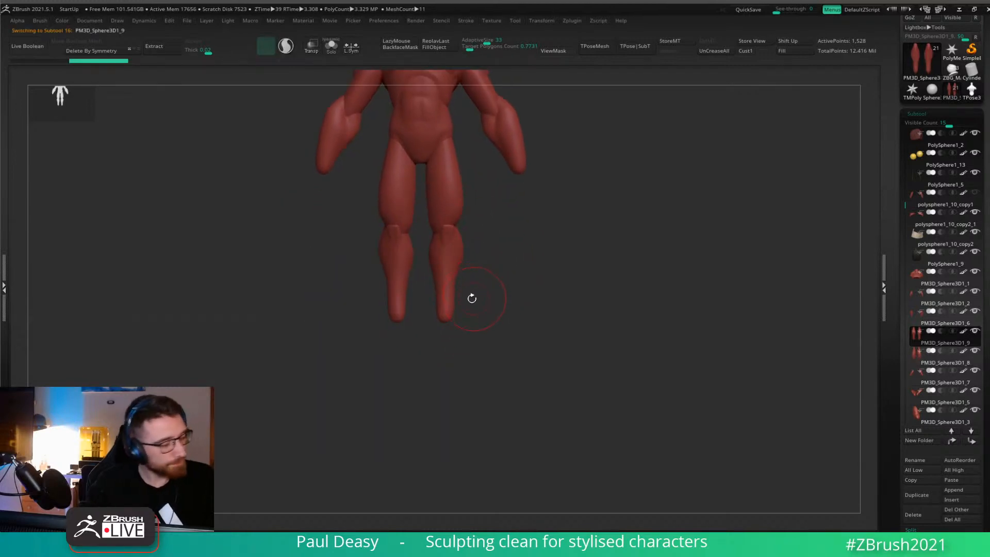
right_click(453, 325)
left_click_drag(457, 314, 445, 329)
right_click(448, 315)
right_click(445, 329)
left_click(450, 300)
Reshape the contour of the lower legs from the knee down to the ankle with varied brush sizes.
right_click_drag(488, 297, 492, 274, "alt")
right_click(453, 284)
mouse_move(455, 249)
left_mouse_down()
mouse_move(481, 322)
mouse_move(477, 258)
mouse_move(473, 303)
left_mouse_up()
right_click(458, 262)
right_click(467, 345)
mouse_move(481, 351)
left_mouse_down("alt")
mouse_move(492, 366)
mouse_move(459, 366)
mouse_move(459, 344)
mouse_move(528, 351)
mouse_move(487, 350)
mouse_move(498, 350)
left_mouse_up("alt")
right_click(458, 371)
Resize the brush and refine the calf contours of the lower legs from behind.
key("space")
left_click_drag(539, 344, 495, 347)
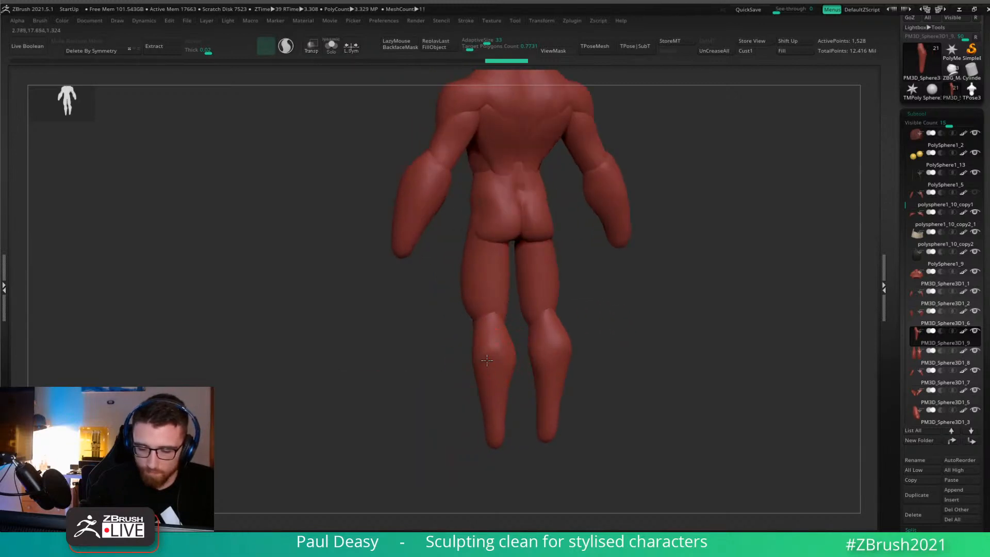
left_click_drag(629, 335, 586, 338)
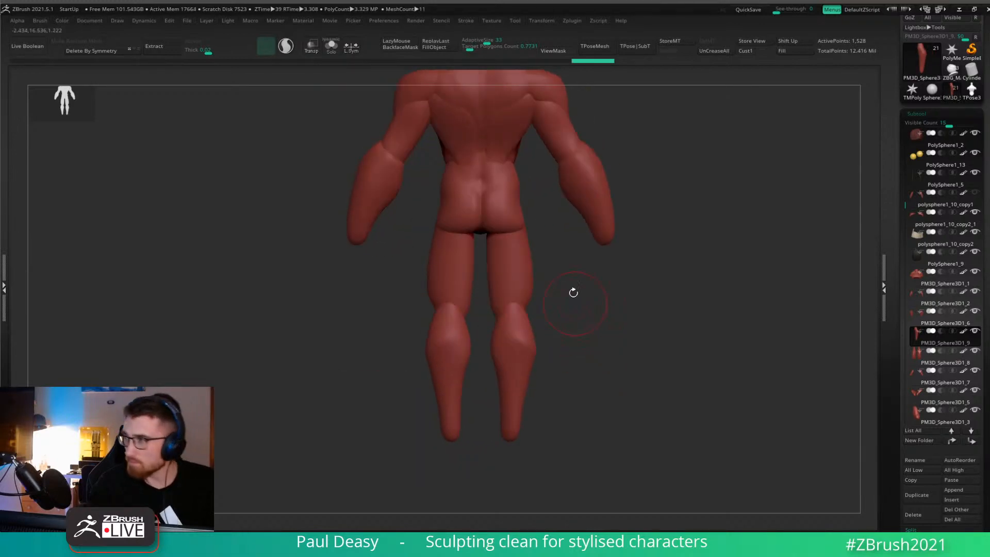
left_click_drag(573, 293, 582, 342)
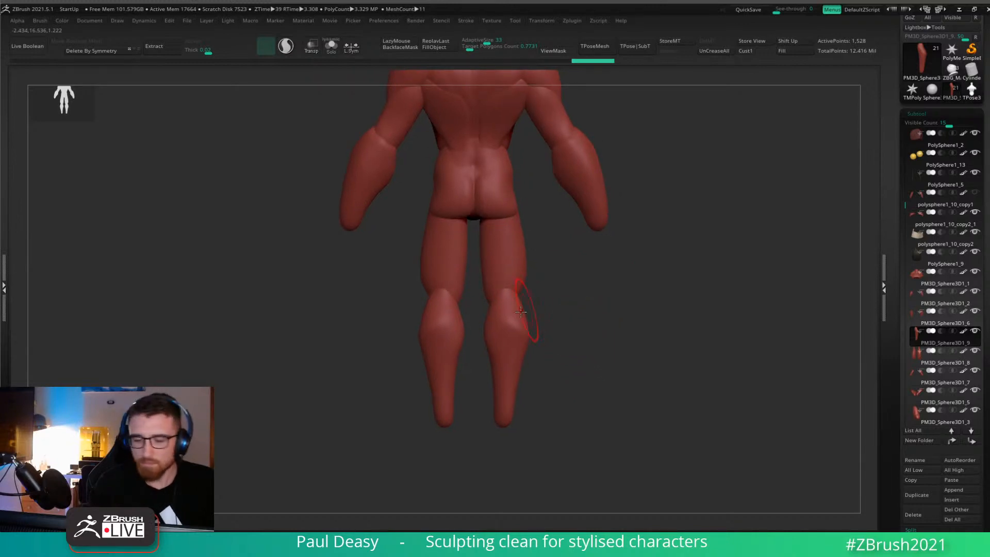
mouse_move(506, 325)
left_mouse_down()
mouse_move(524, 360)
mouse_move(414, 363)
left_mouse_up()
Set up the DamStandard brush, smooth the calf and shape the back of the knee from the side.
key("b")
key("d")
key("s")
left_click_drag(494, 355, 475, 346, "shift")
key("space")
key("space")
left_click_drag(500, 279, 500, 295)
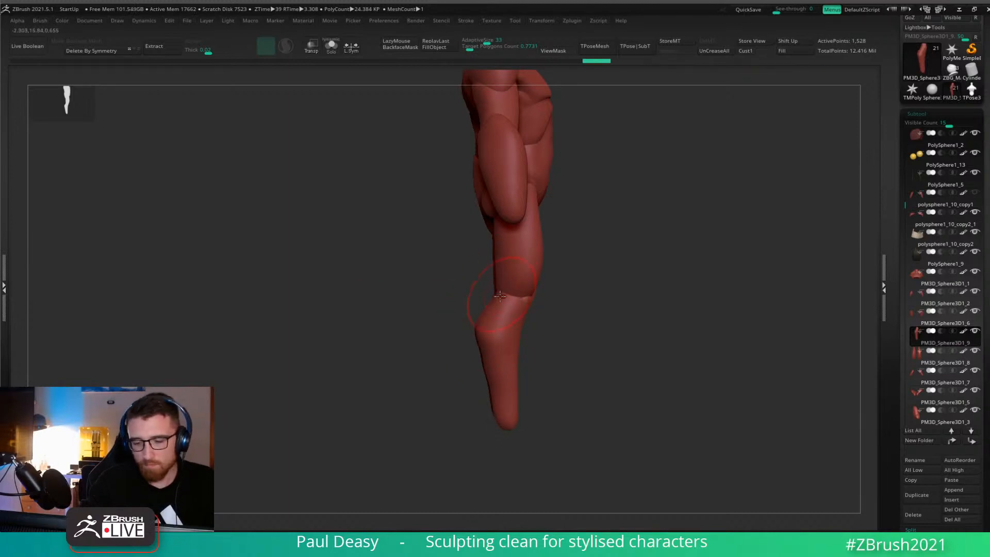
Reshape the back of the knee and the calf of the lower legs from the side, resizing the brush.
right_click_drag(510, 351, 511, 325, "alt")
left_click_drag(520, 307, 525, 304)
mouse_move(558, 325)
right_mouse_down("alt")
mouse_move(549, 303)
mouse_move(556, 322)
right_mouse_up("alt")
right_click(552, 291)
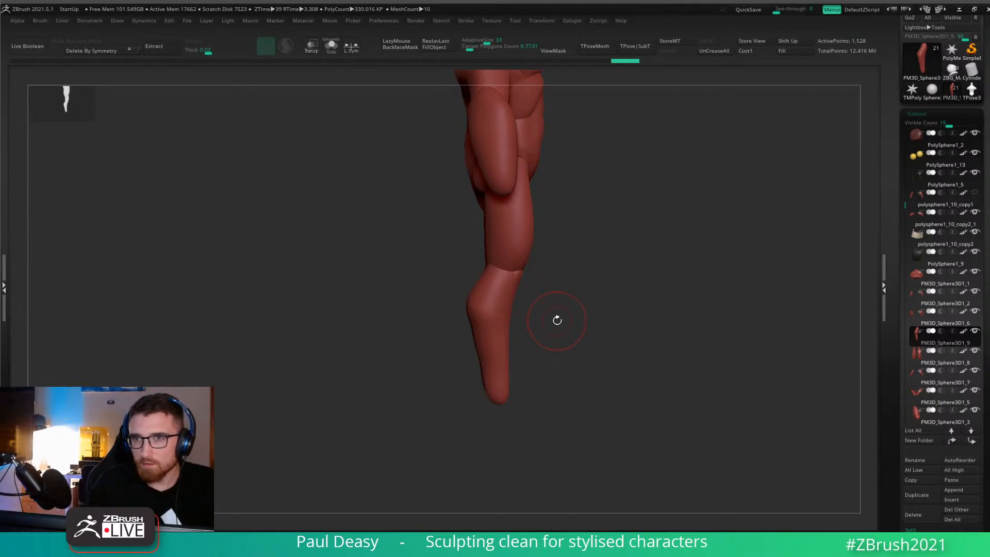
right_click_drag(556, 320, 558, 334, "alt")
right_click(492, 367)
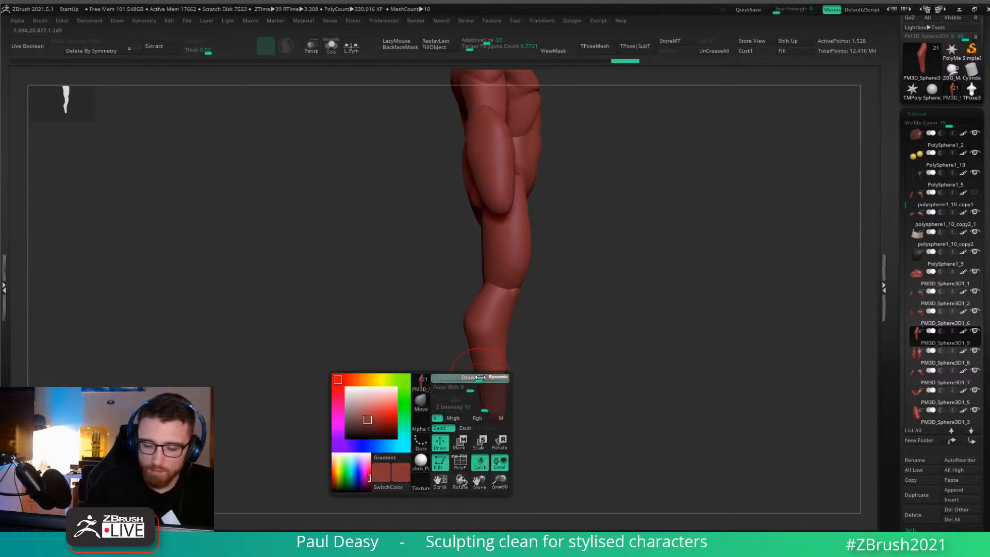
left_click_drag(473, 348, 470, 348)
right_click_drag(530, 344, 570, 344, "shift")
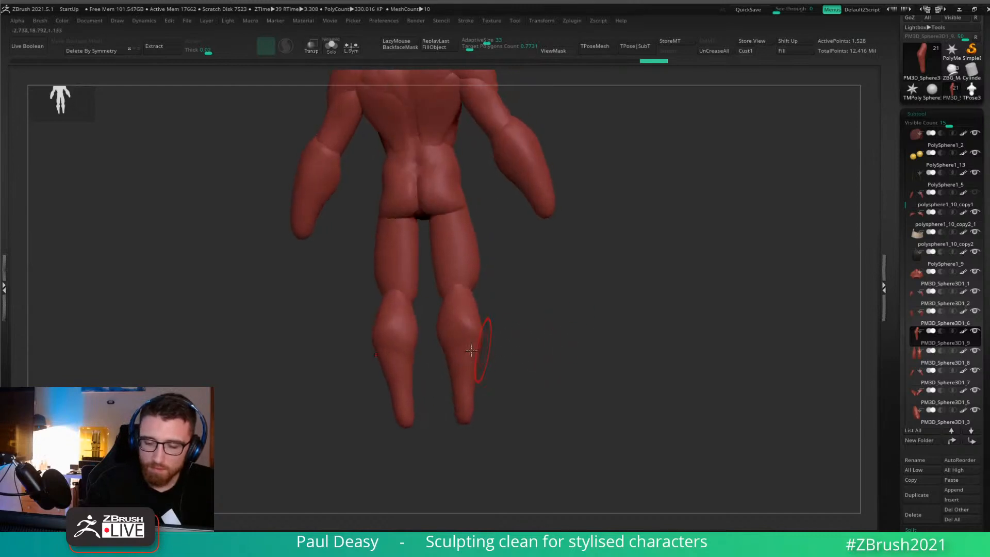
Adjust the calf contours of the lower legs from behind with a resized brush.
left_click_drag(457, 345, 452, 345)
right_click_drag(553, 349, 532, 332, "alt")
right_click(528, 334)
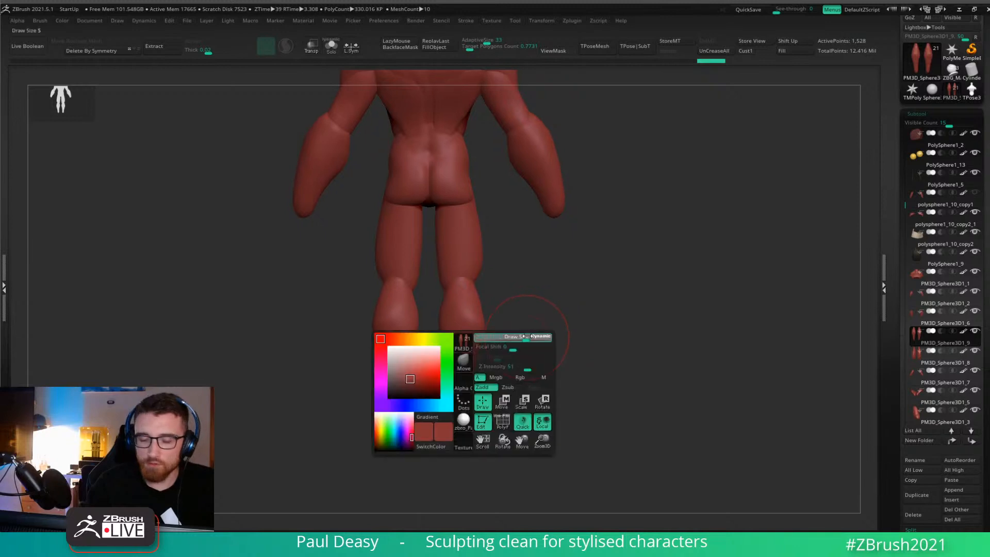
left_click_drag(462, 357, 457, 370)
right_click(460, 370)
Try reshaping the back of the calf from the side, and undo the latest strokes.
right_click_drag(510, 360, 470, 358)
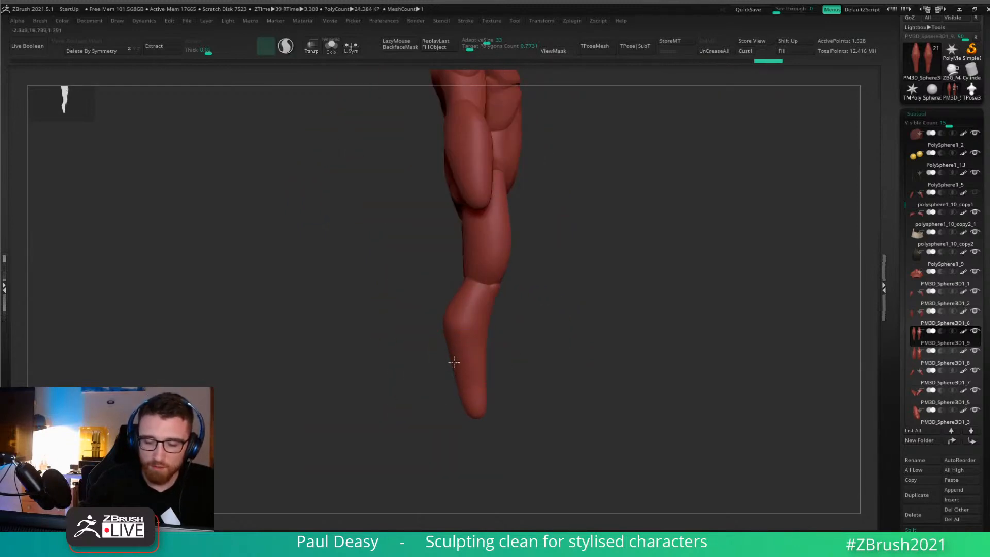
left_click_drag(455, 362, 456, 369)
right_click(457, 370)
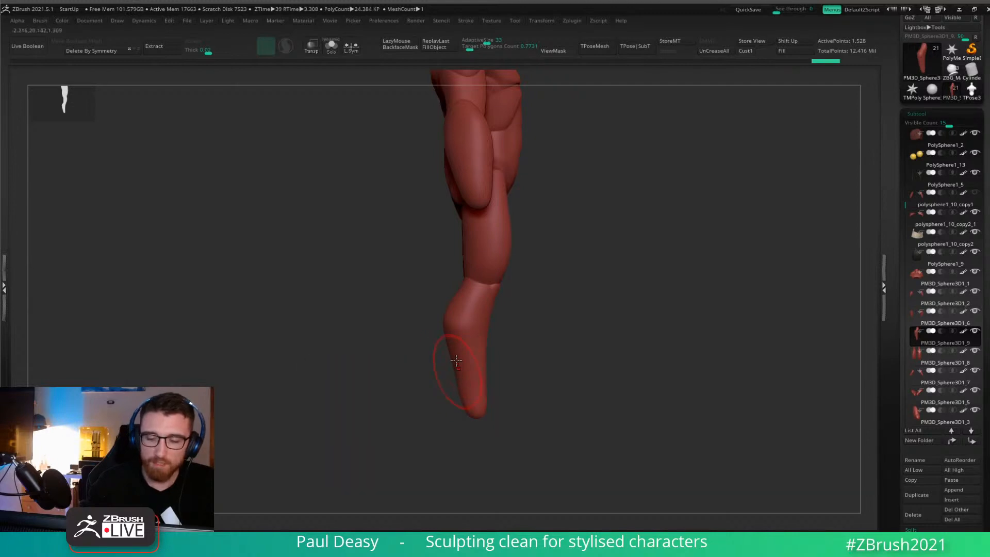
key("ctrl+z")
key("ctrl+z")
key("ctrl+z")
key("ctrl+z")
key("ctrl+shift+z")
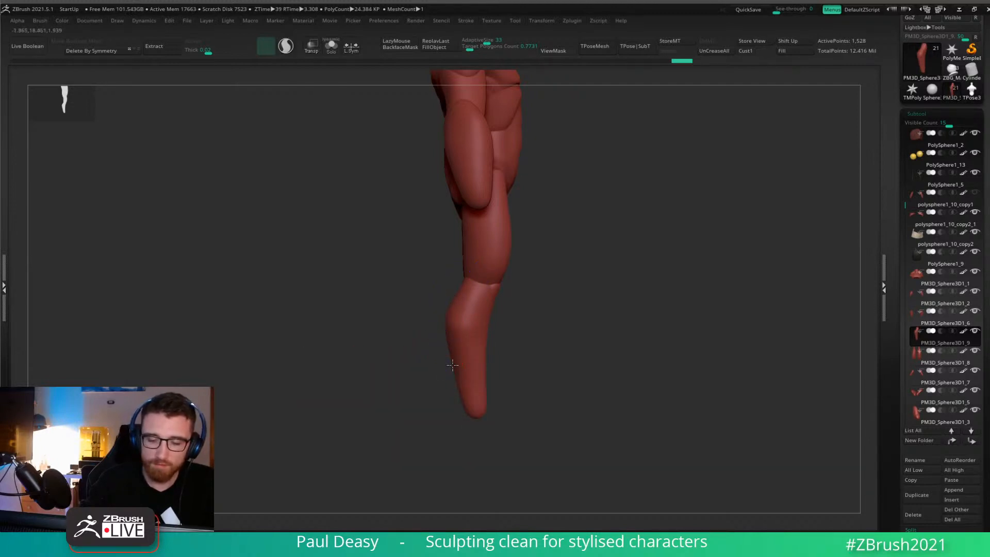
Resize the brush and refine the lower-leg profile from the side, judging it against the whole figure.
right_click_drag(568, 347, 512, 369)
right_click(474, 383)
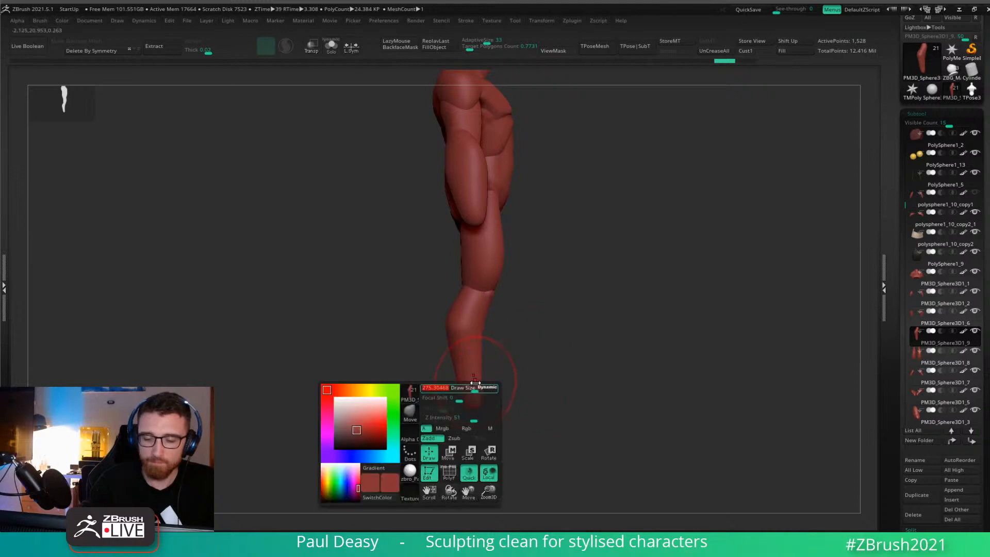
mouse_move(466, 376)
left_mouse_down()
mouse_move(483, 358)
mouse_move(480, 336)
mouse_move(481, 372)
mouse_move(556, 329)
left_mouse_up()
key("space")
left_click(482, 341)
key("space")
key("space")
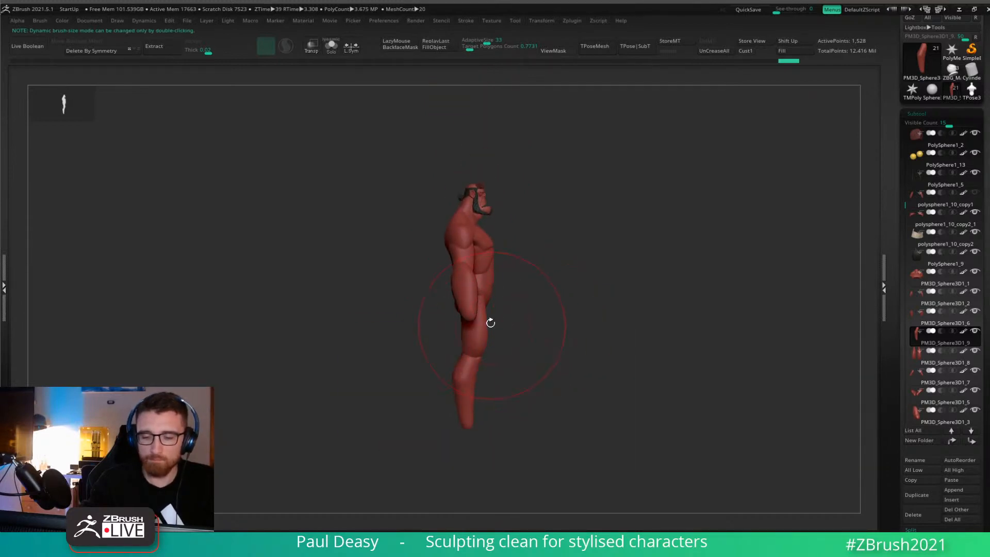
Select the thigh subtool and reshape the thigh profile from the side with an adjusted brush size.
left_click(486, 324, "alt")
key("space")
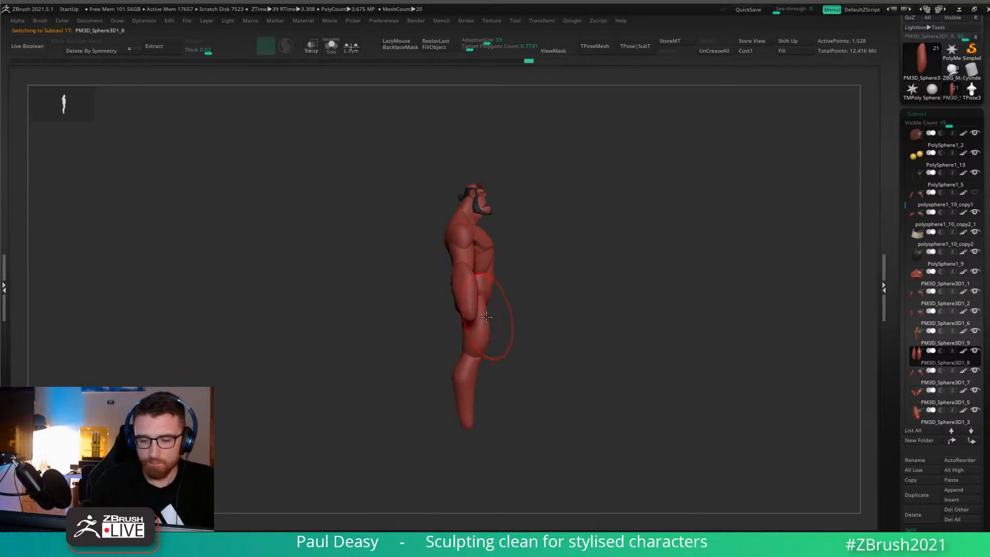
key("space")
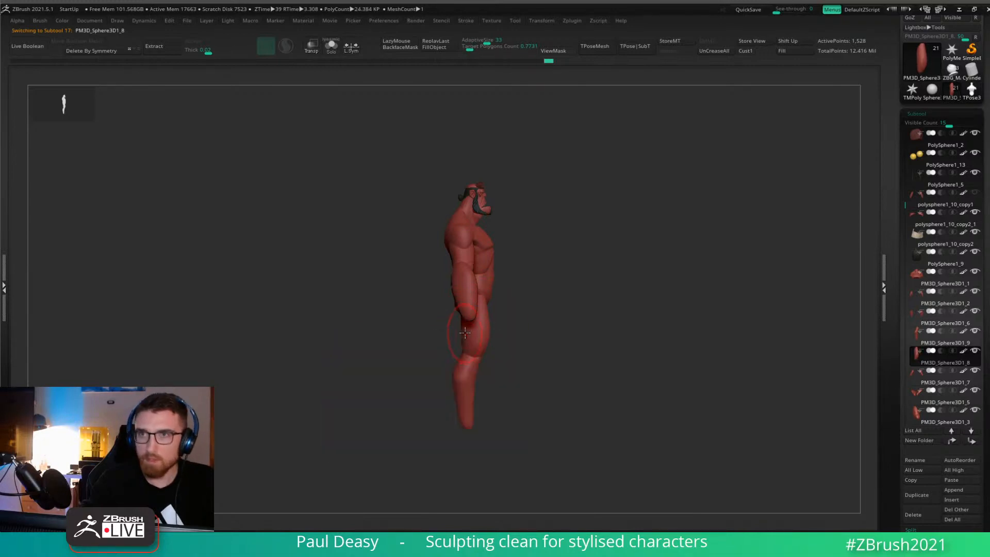
left_click_drag(513, 327, 514, 323)
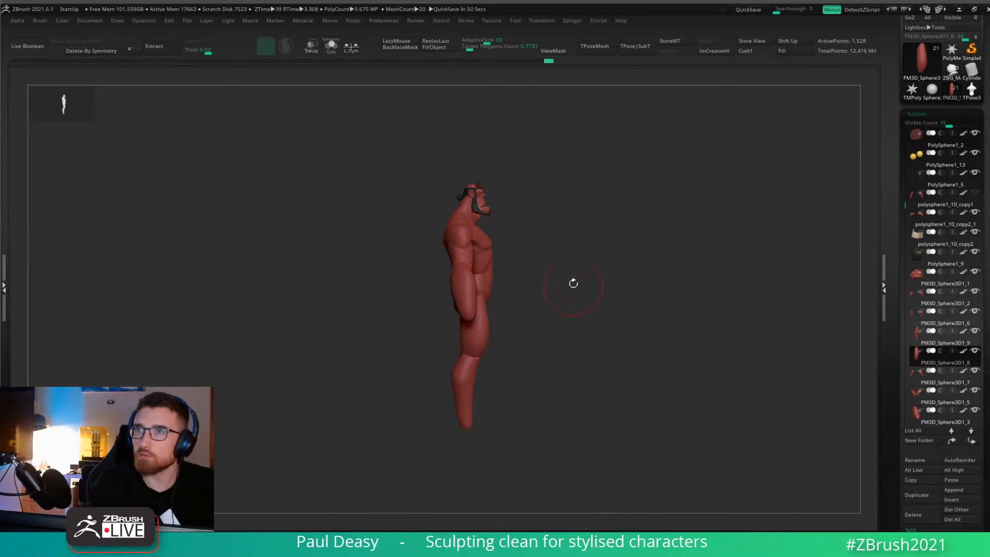
mouse_move(579, 356)
left_mouse_down("alt")
mouse_move(577, 343)
mouse_move(570, 353)
left_mouse_up("alt")
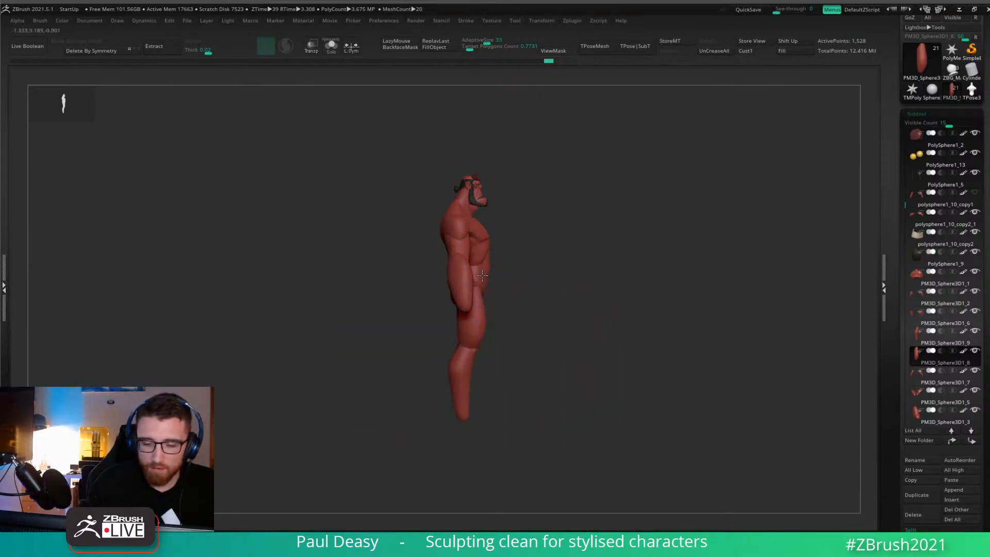
key("space")
key("space")
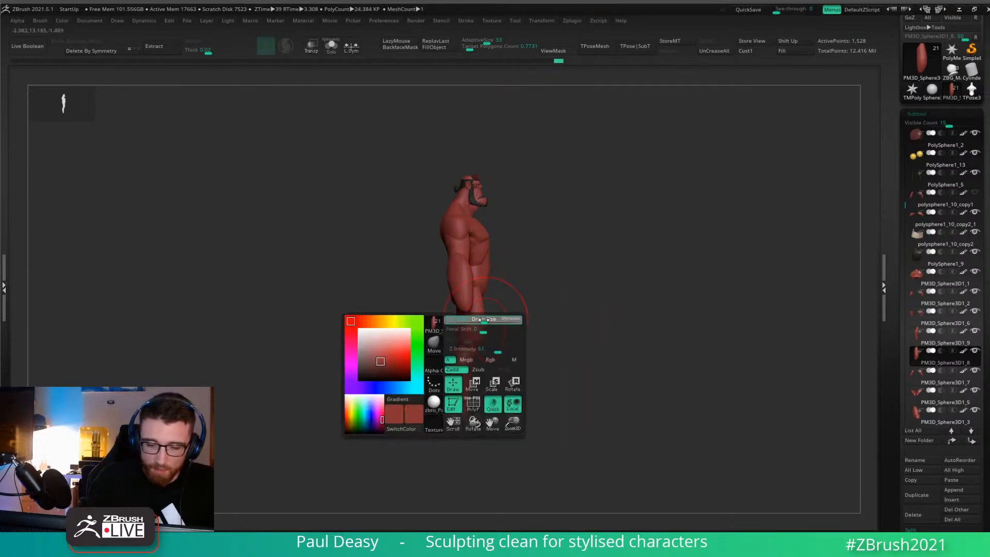
left_click_drag(531, 316, 621, 312)
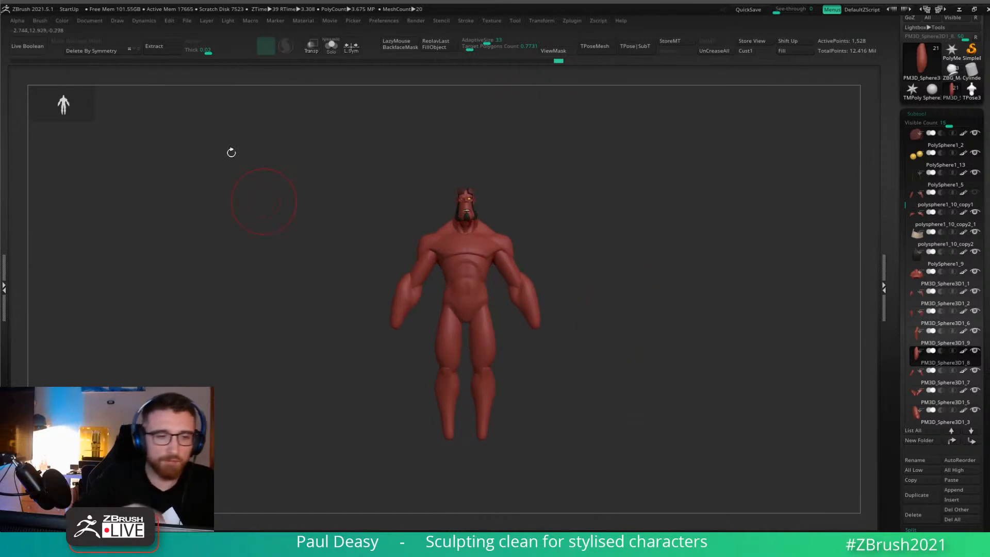
Set the camera focal length to 85 and inspect the figure's proportions from the front.
left_click(119, 22)
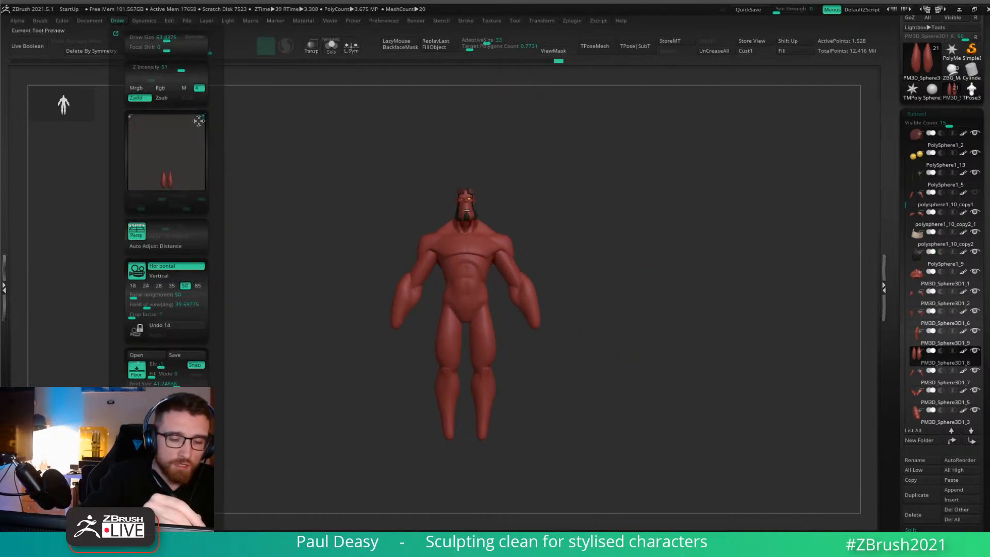
left_click(198, 286)
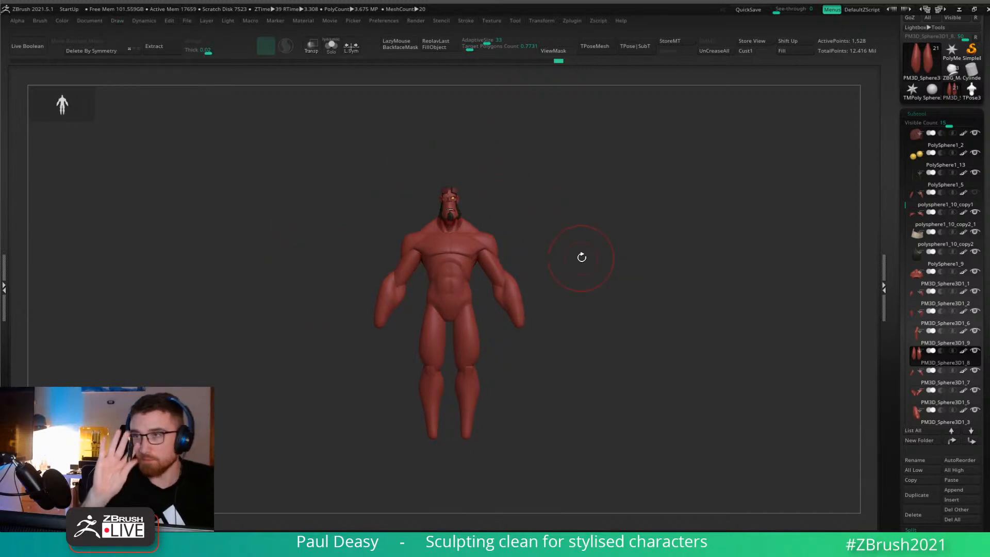
left_click_drag(582, 257, 672, 413, "alt")
left_click_drag(698, 338, 630, 438, "alt")
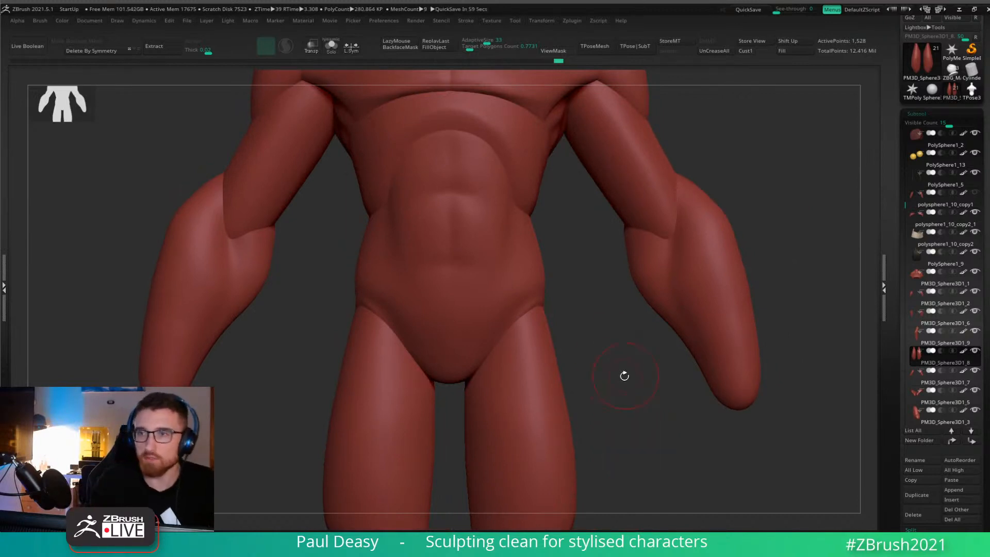
left_click_drag(625, 373, 590, 202, "alt")
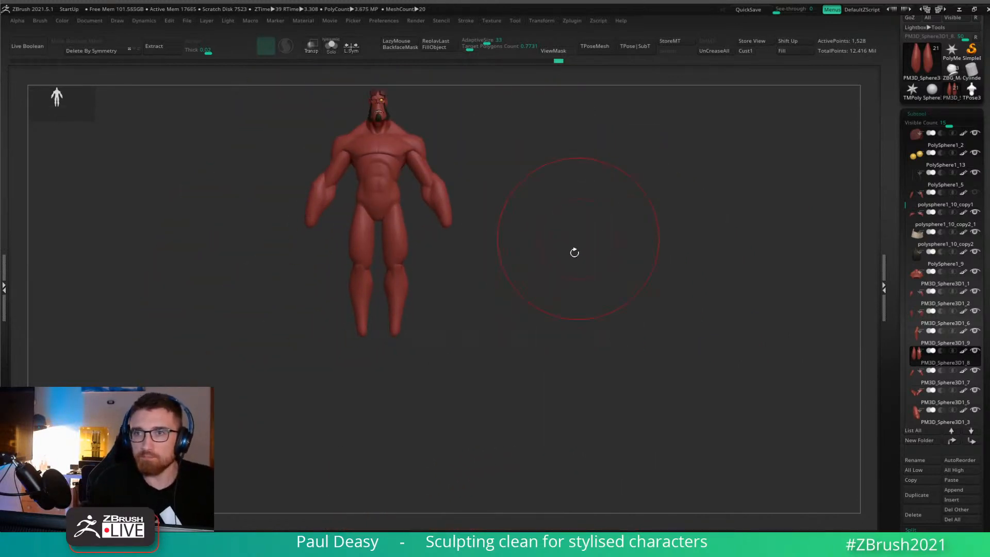
left_click_drag(516, 290, 495, 342, "alt")
Select the lower-leg subtool and reshape the shin and calf profile from the side, adjusting the brush size.
left_click(394, 330, "alt")
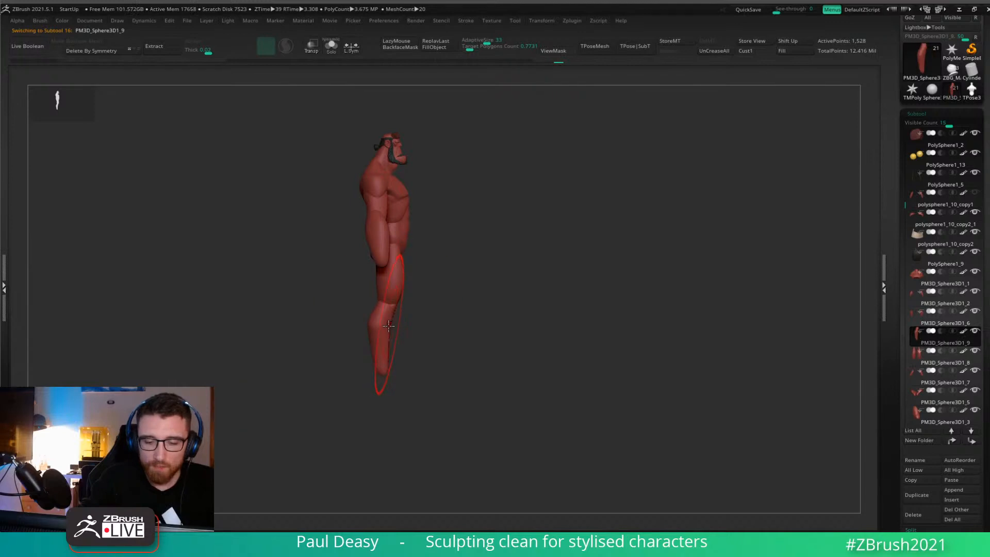
key("space")
left_click_drag(413, 316, 385, 354)
key("space")
key("space")
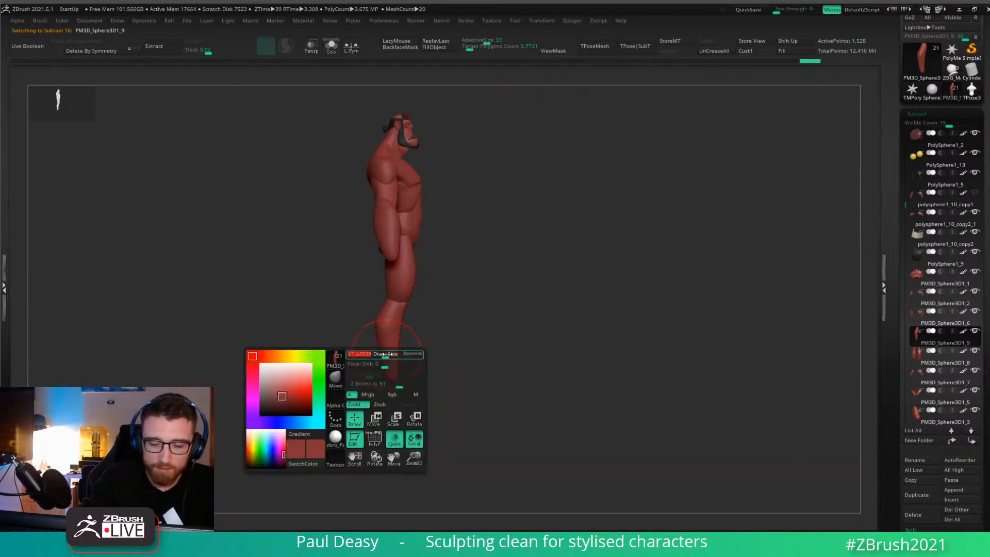
left_click_drag(447, 338, 521, 320)
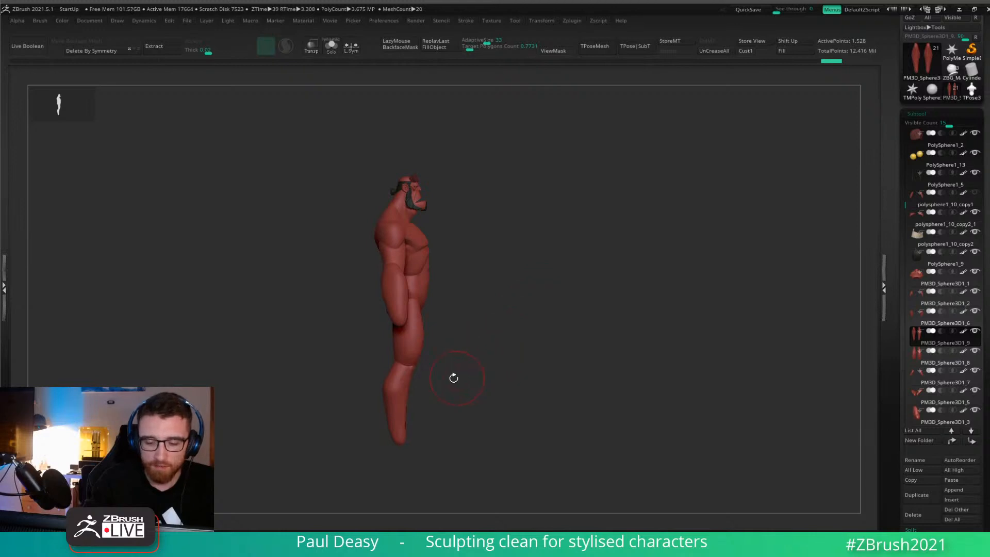
Mask the lower legs along the shin from the side and soften the mask's edge.
left_click_drag(469, 395, 545, 345, "alt")
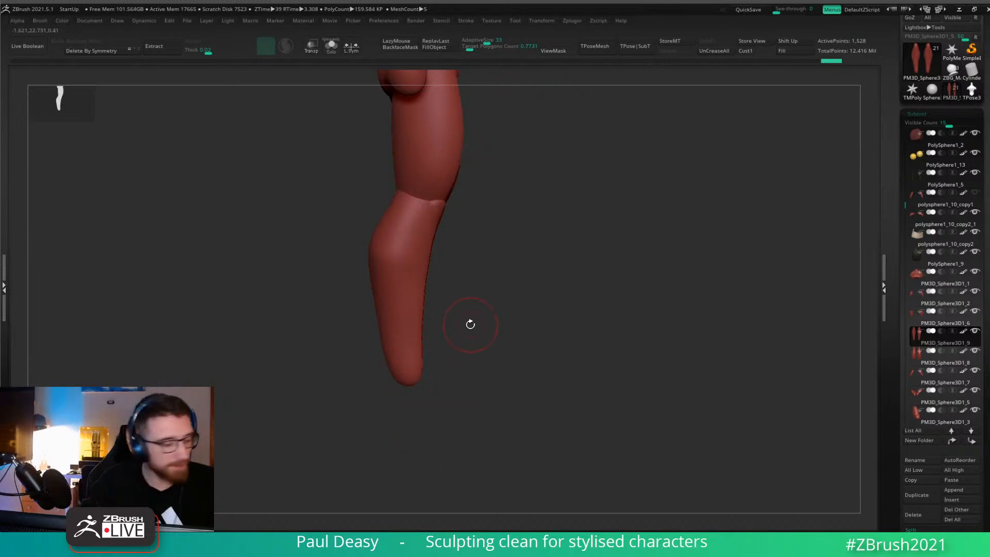
left_click_drag(504, 297, 493, 205)
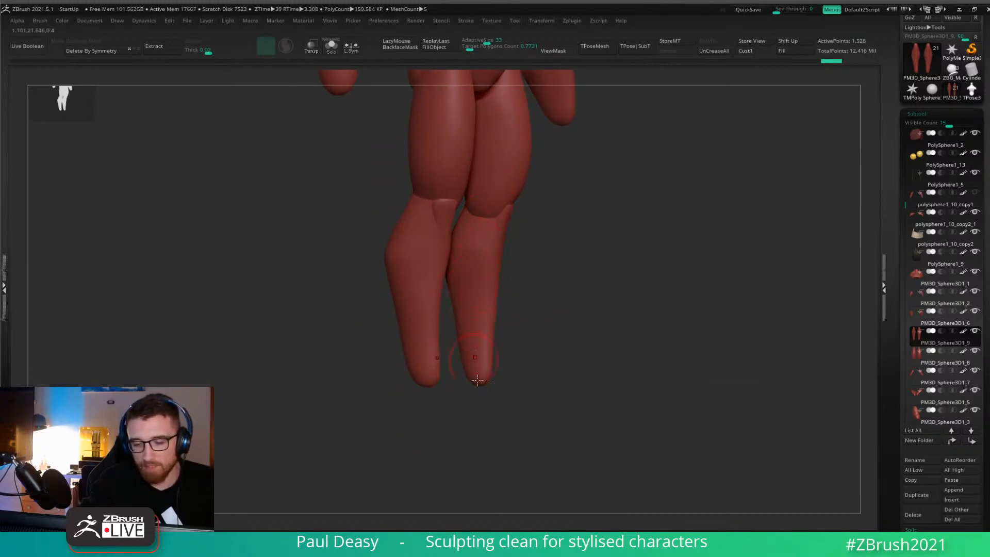
left_click_drag(545, 348, 542, 319)
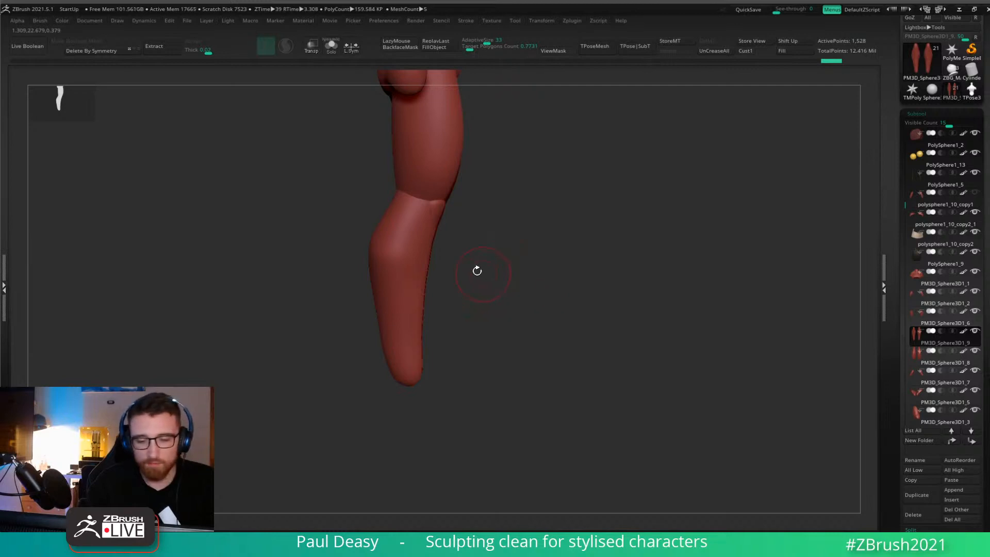
left_click_drag(497, 250, 510, 282)
left_click_drag(450, 178, 564, 175, "ctrl")
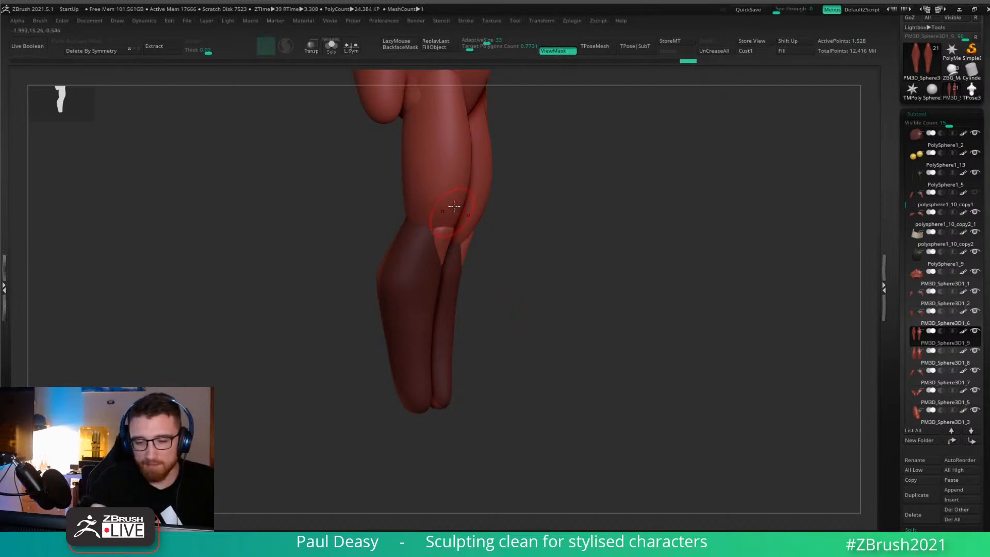
mouse_move(504, 315)
left_mouse_down()
mouse_move(536, 312)
mouse_move(492, 291)
mouse_move(489, 308)
left_mouse_up()
mouse_move(489, 308)
left_mouse_down()
mouse_move(490, 294)
mouse_move(495, 306)
left_mouse_up()
mouse_move(449, 168)
left_mouse_down("ctrl")
mouse_move(431, 477)
mouse_move(541, 257)
mouse_move(534, 173)
left_mouse_up("ctrl")
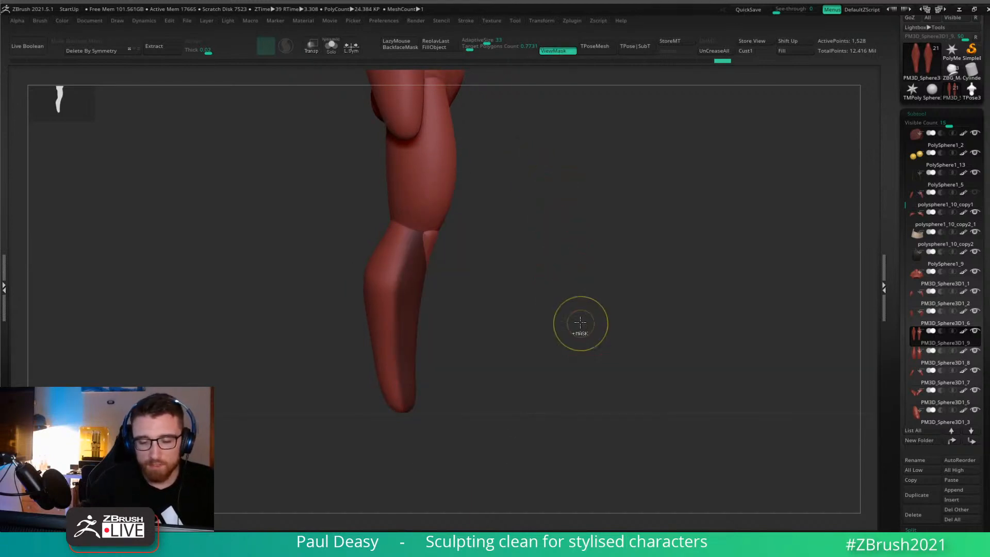
left_click(407, 323, "ctrl")
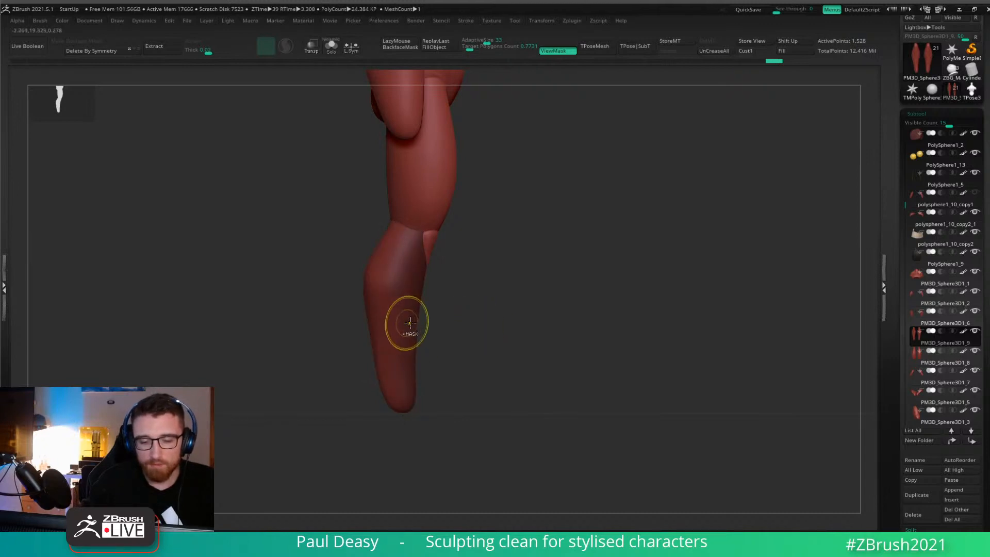
Resize the brush, adjust the shin contour against the mask, and clear the mask.
key("space")
mouse_move(409, 322)
left_mouse_down()
mouse_move(428, 314)
mouse_move(444, 331)
mouse_move(421, 329)
left_mouse_up()
left_click(449, 337, "ctrl")
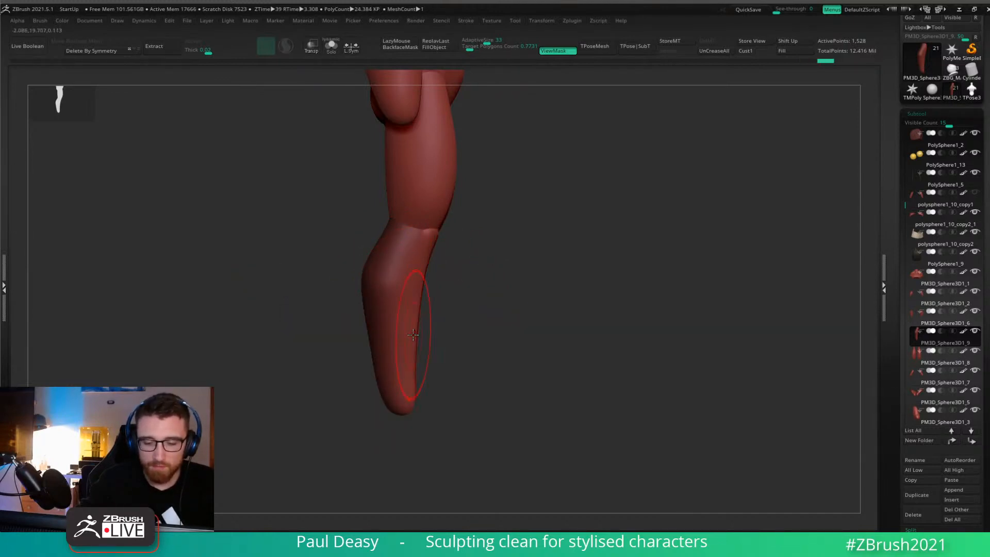
left_click_drag(499, 340, 493, 349, "alt")
left_click_drag(454, 317, 271, 446, "ctrl")
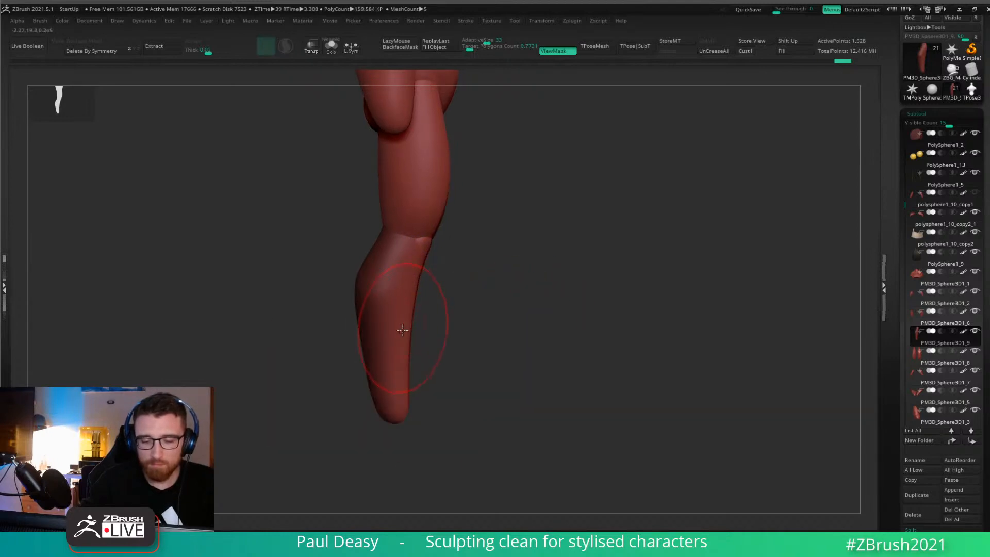
left_click_drag(458, 324, 528, 346, "ctrl")
Review the whole figure from the front and readjust the brush size.
mouse_move(571, 292)
left_mouse_down("alt")
mouse_move(557, 305)
mouse_move(695, 312)
mouse_move(630, 307)
mouse_move(628, 288)
left_mouse_up("alt")
key("space")
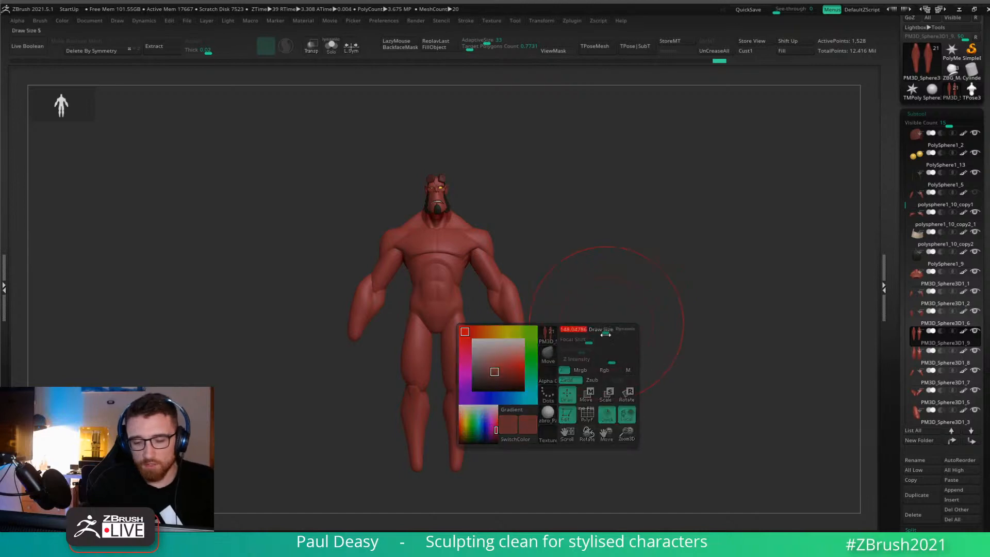
left_click_drag(606, 363, 595, 304, "alt")
key("space")
key("space")
left_click_drag(477, 314, 484, 298)
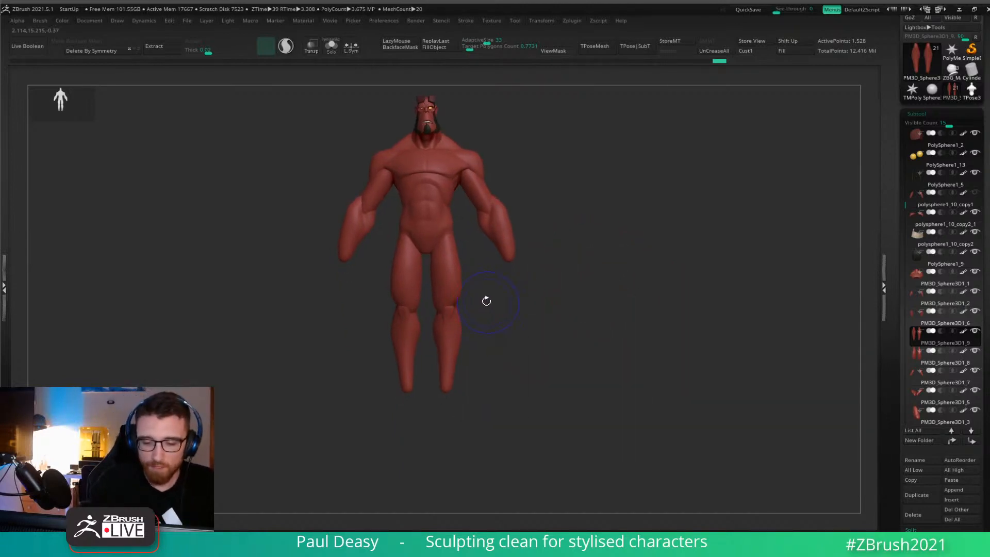
Reselect the lower-leg subtool and mask the inner halves of the lower legs from the front.
left_click(449, 320, "alt")
key("space")
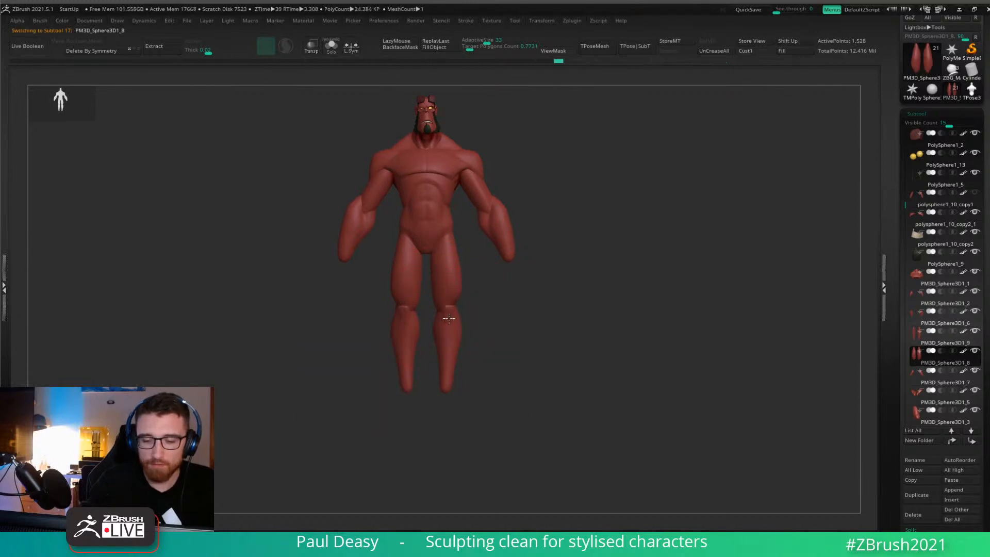
left_click(451, 314, "alt")
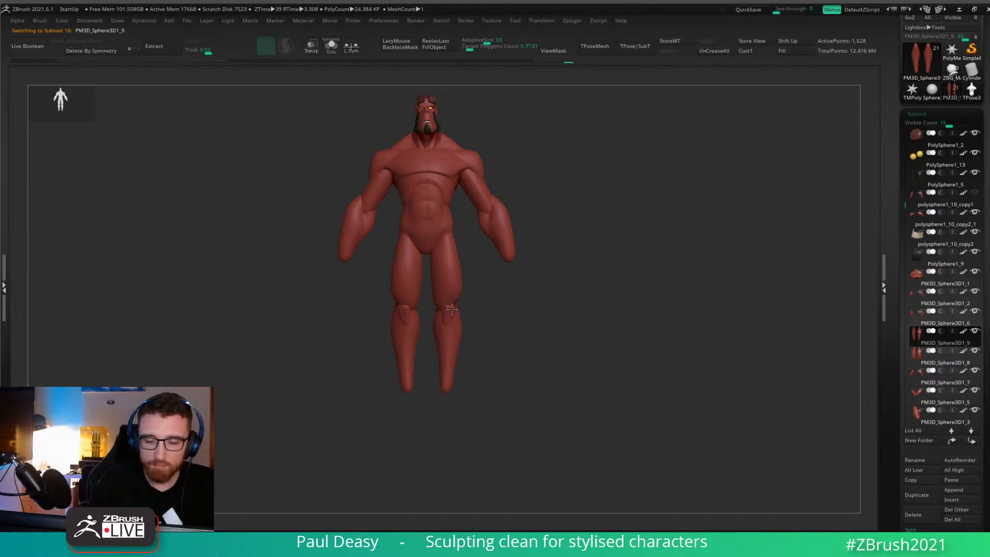
key("space")
left_click_drag(482, 334, 486, 300, "alt")
mouse_move(445, 217)
left_mouse_down("ctrl")
mouse_move(458, 413)
mouse_move(442, 453)
left_mouse_up("ctrl")
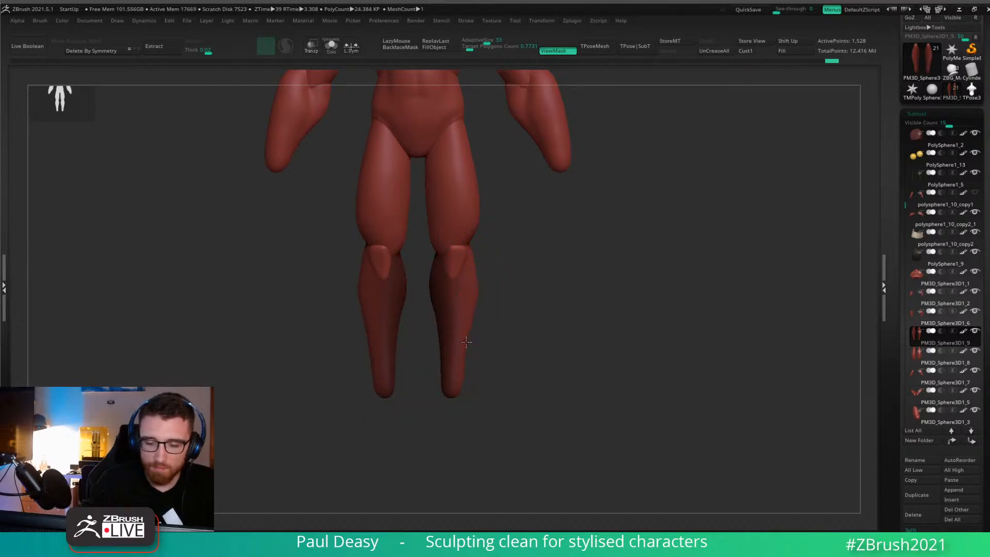
Frame the whole figure from the front, select the forearm subtool and adjust the Move brush size.
mouse_move(474, 314)
left_mouse_down()
mouse_move(476, 321)
mouse_move(502, 303)
left_mouse_up()
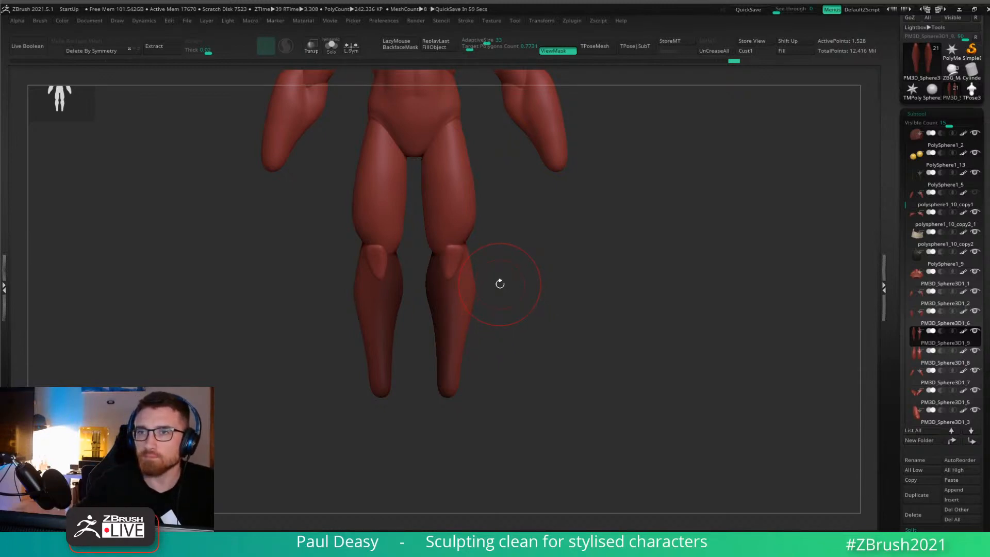
key("f")
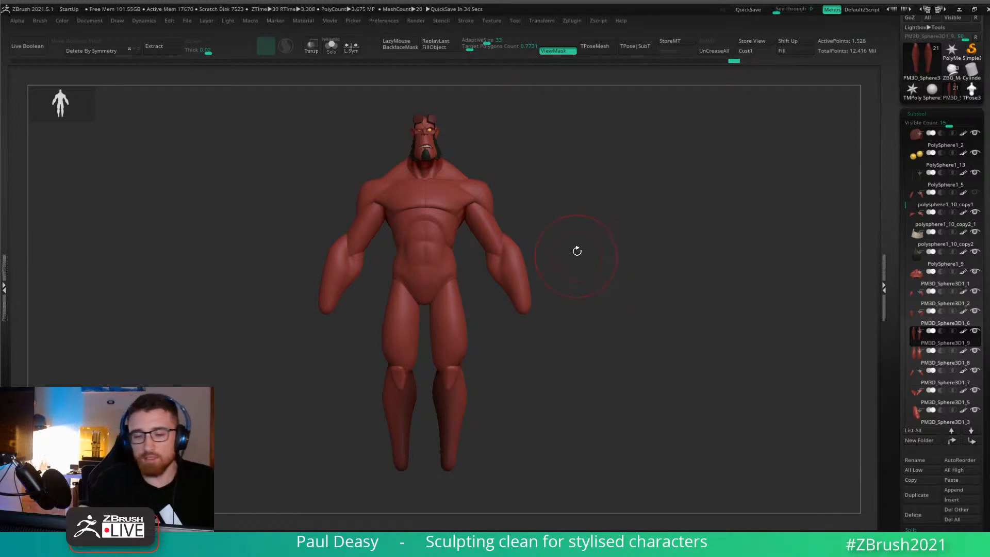
left_click(528, 289, "alt")
key("space")
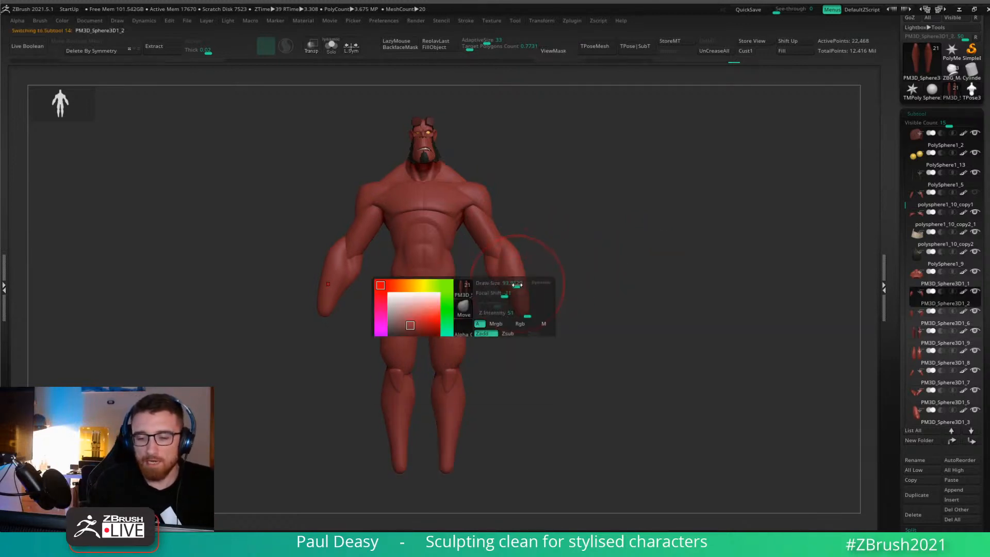
left_click_drag(523, 301, 526, 308)
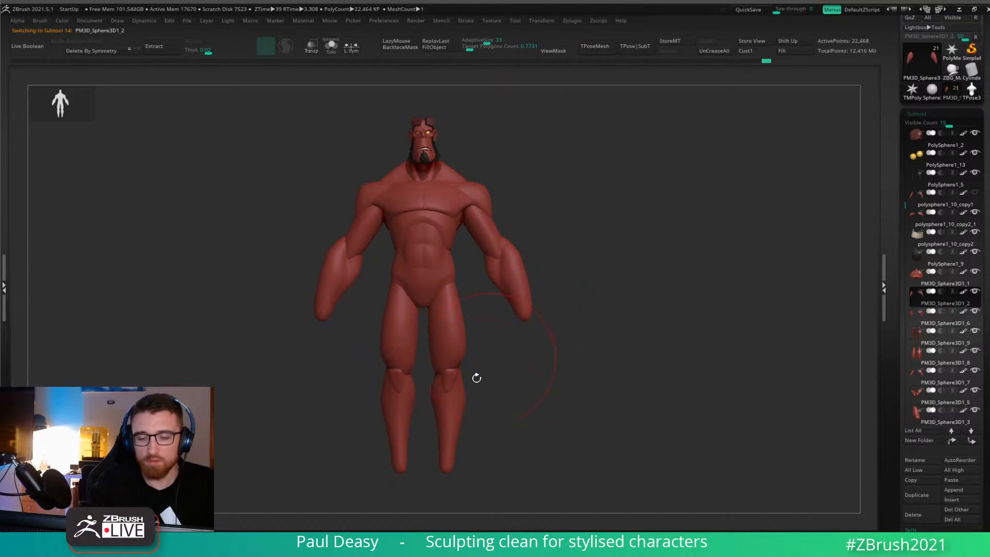
Push the outer forearm contours into a fuller curve below the elbows with the Move brush, resizing it as needed.
left_click(451, 406, "alt")
left_click_drag(501, 406, 500, 375, "alt")
left_click(525, 273, "alt")
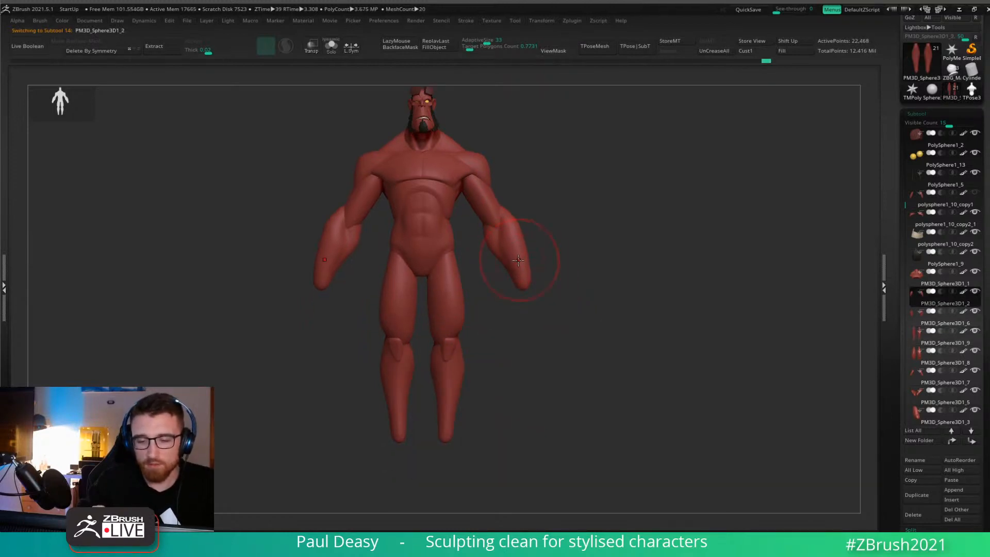
key("space")
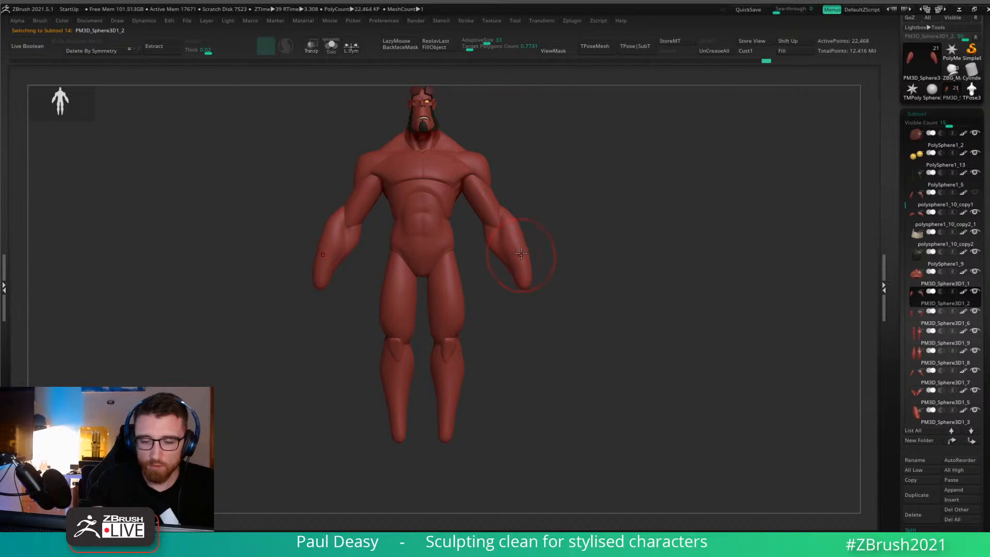
key("space")
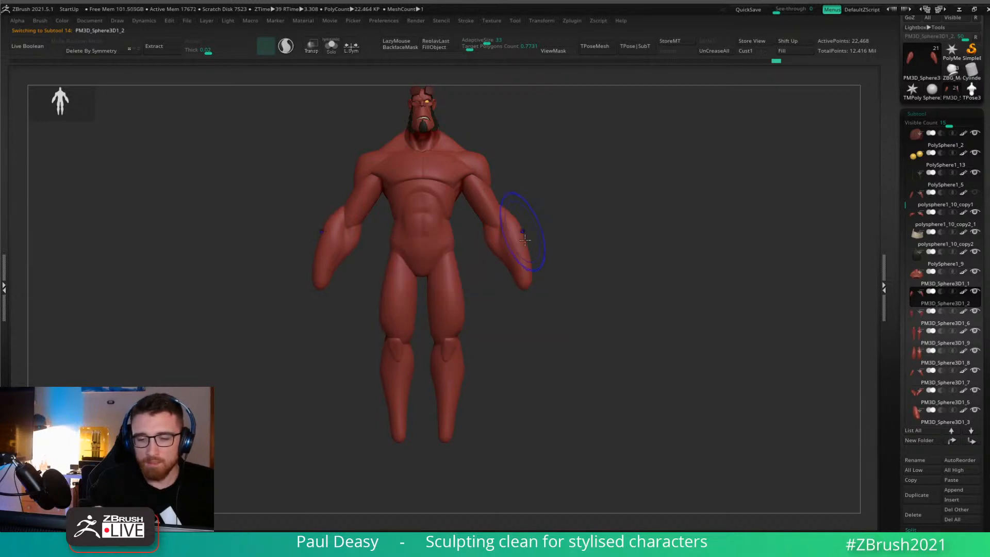
right_click_drag(504, 258, 496, 264, "alt")
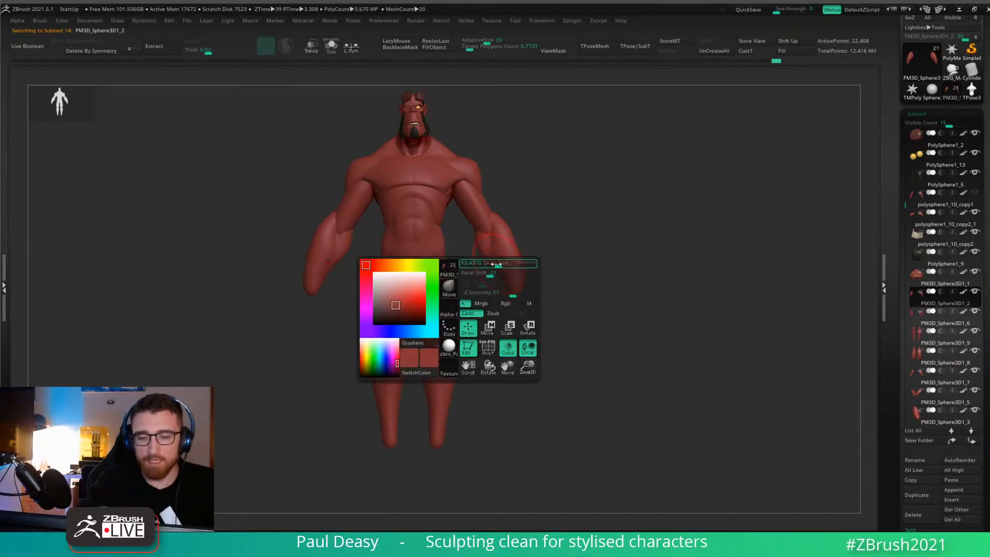
key("space")
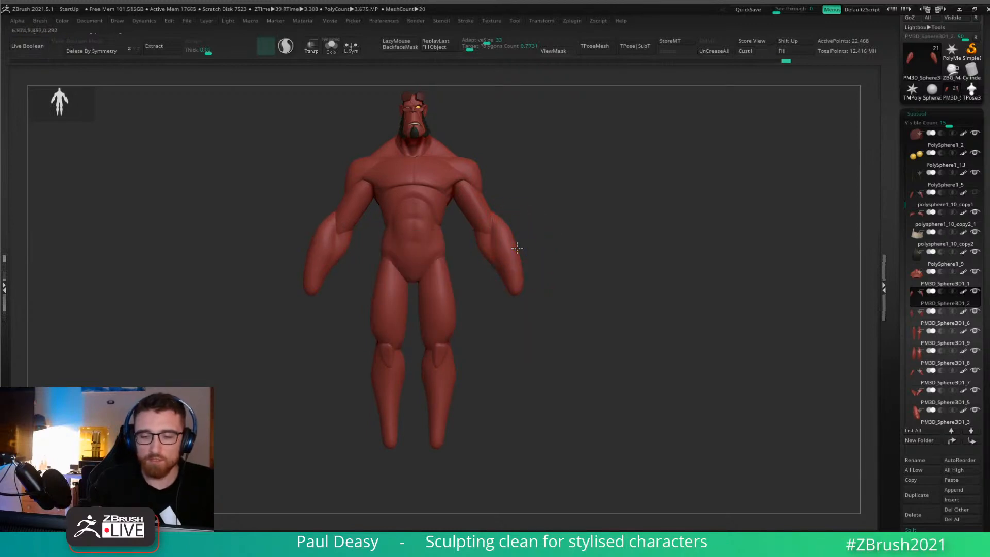
key("space")
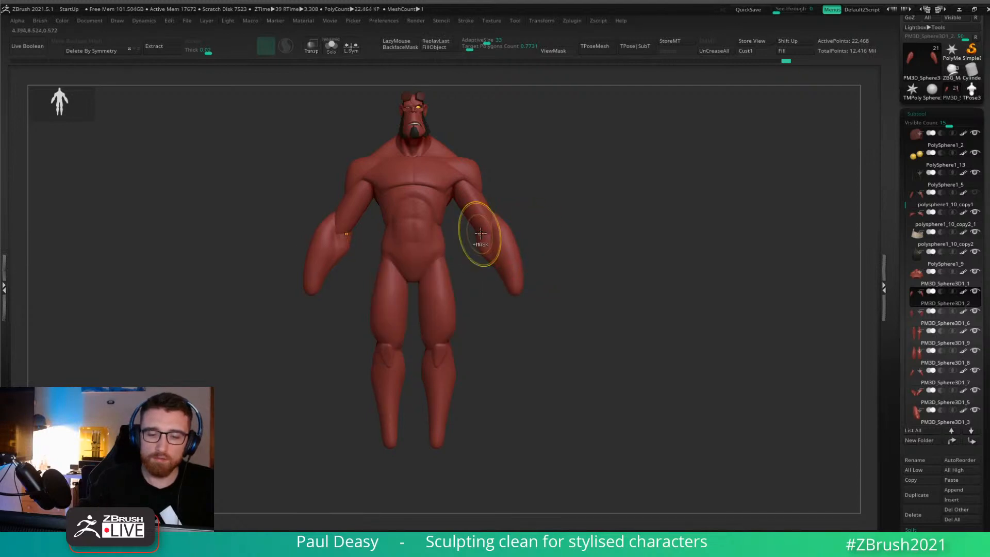
key("space")
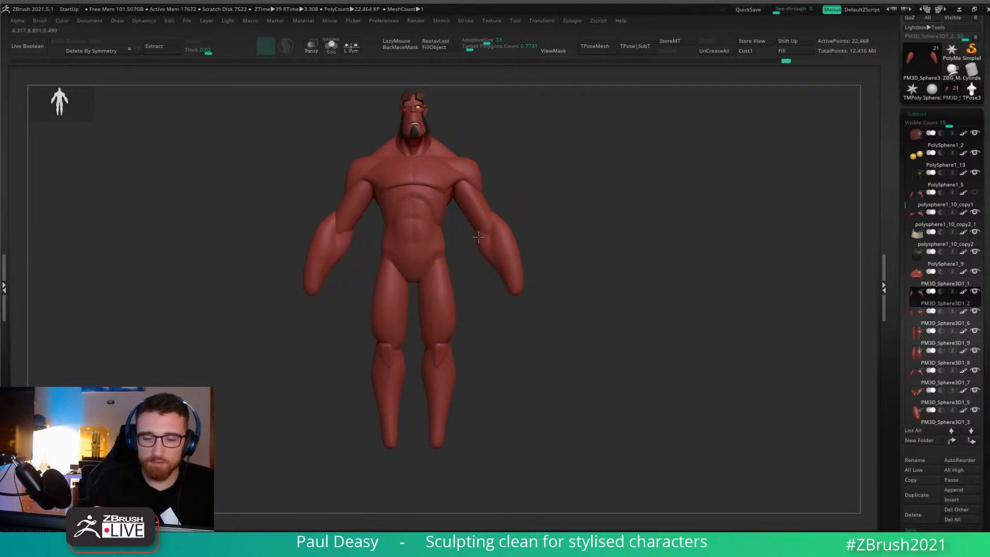
Check the arm proportions up close and on the whole figure, alternating between the upper-arm and forearm subtools.
left_click_drag(520, 228, 559, 260, "alt")
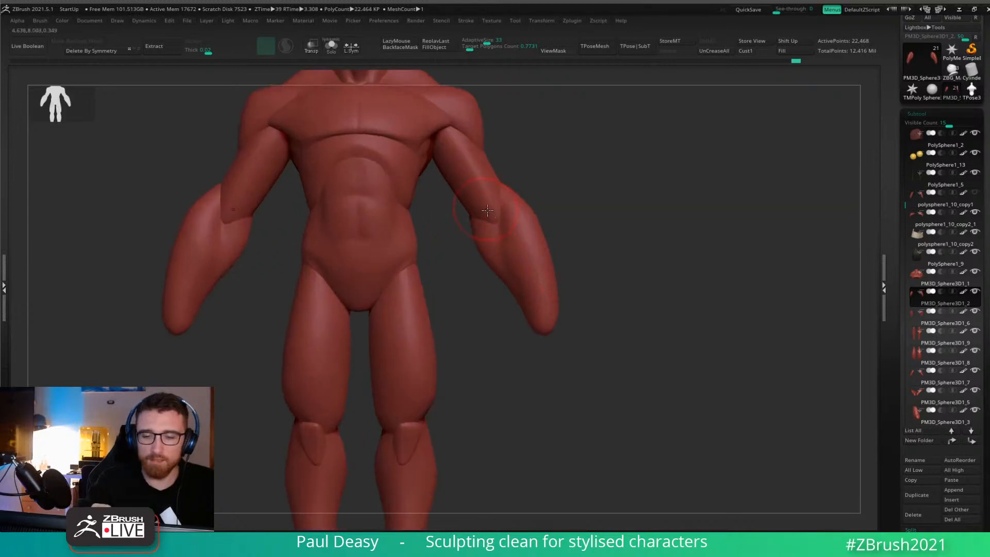
left_click(487, 211, "alt")
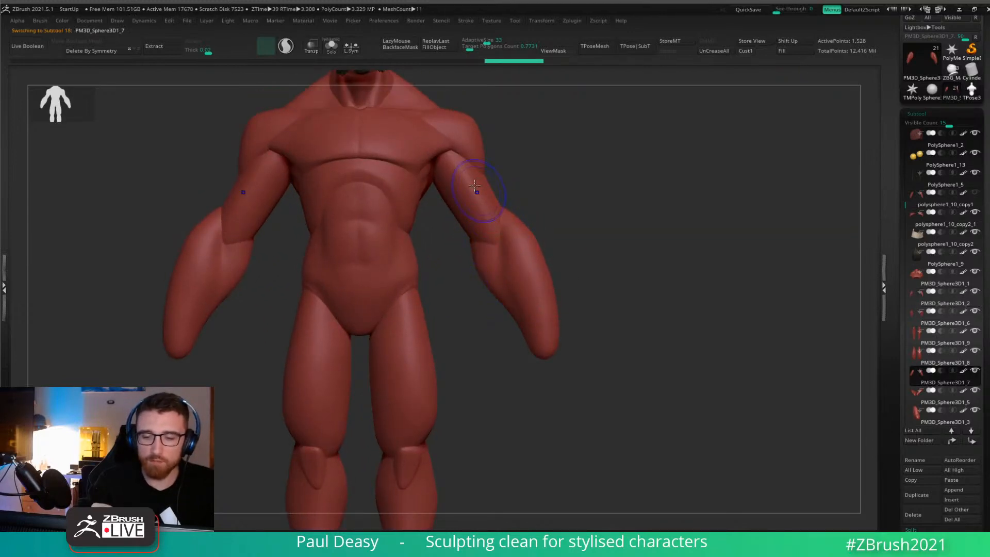
key("f")
left_click(508, 240, "alt")
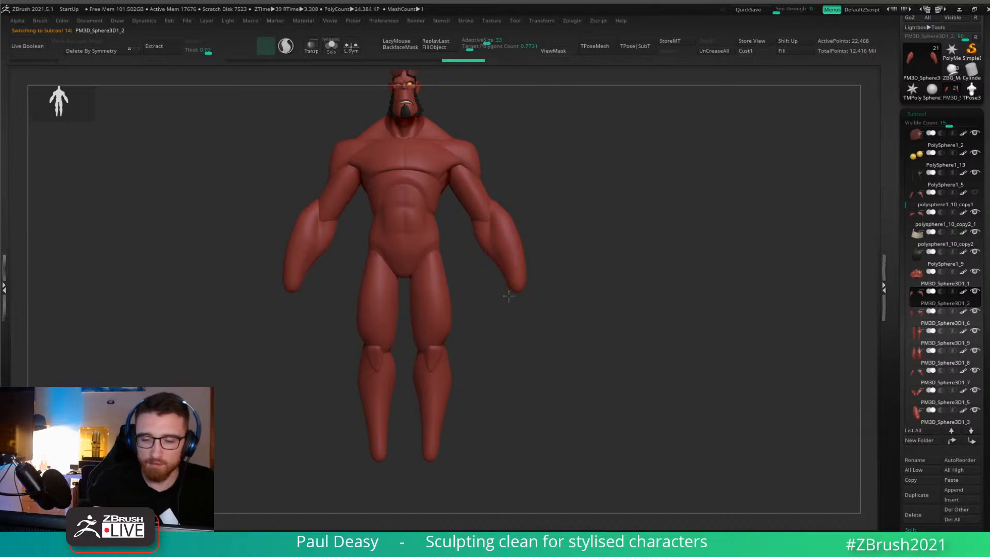
key("space")
left_click_drag(549, 255, 506, 261)
Select the upper-arm subtool from the back and subdivide it twice.
right_click_drag(499, 227, 518, 221, "alt")
left_click(518, 219, "alt")
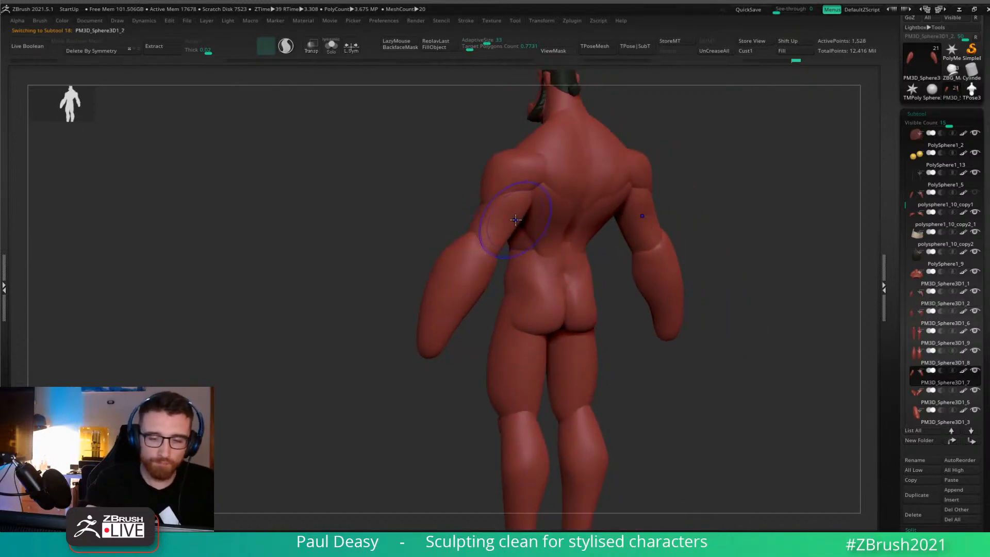
key("ctrl+d")
key("ctrl+d")
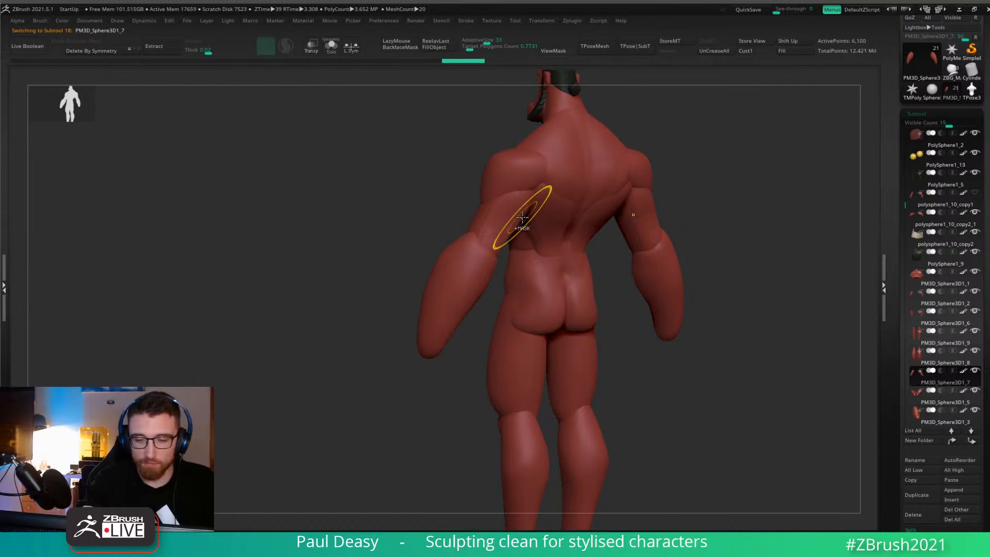
left_click_drag(706, 200, 804, 203)
right_click_drag(491, 216, 495, 247, "ctrl")
left_click_drag(653, 345, 560, 340)
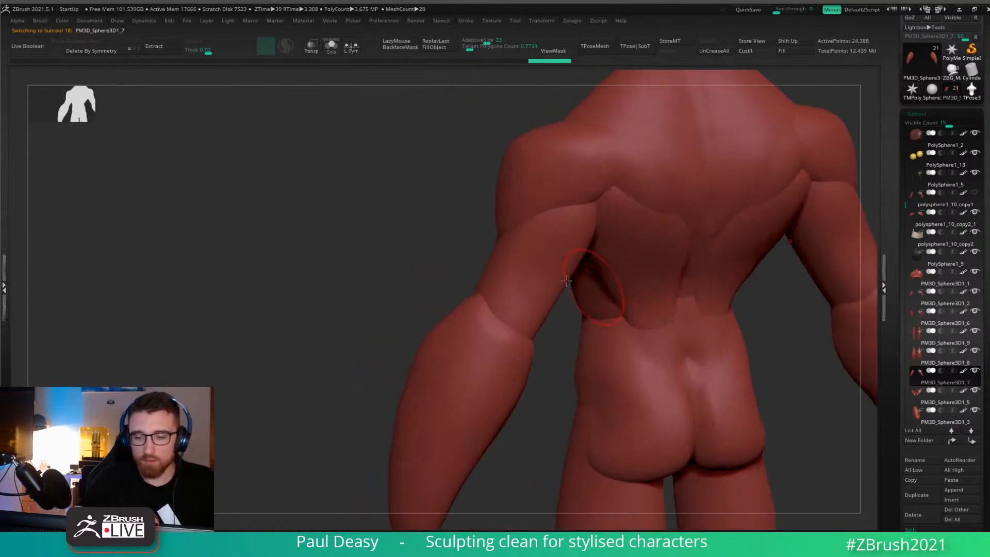
Switch to the Clay Buildup brush and reduce its size for work on the back of the upper arm.
key("b")
key("c")
key("b")
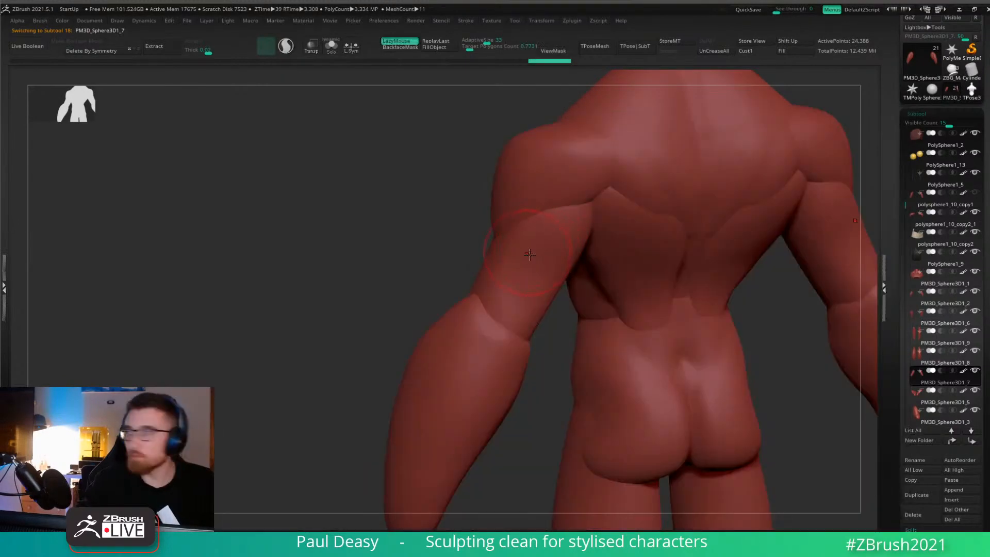
right_click_drag(527, 250, 554, 254)
key("space")
left_click_drag(535, 264, 530, 264)
right_click_drag(529, 260, 535, 255)
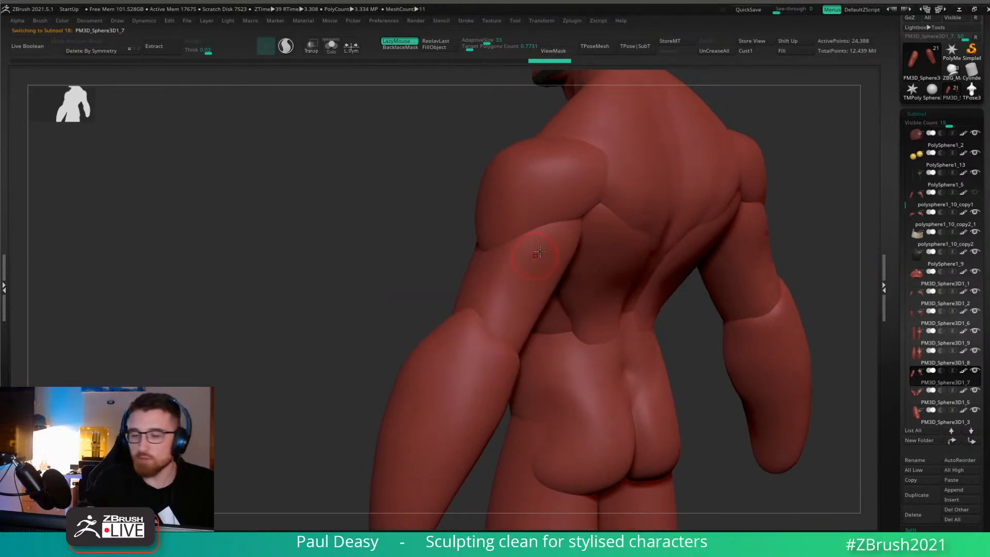
Build up a diagonal triceps form across the back of the upper arm and smooth its surface.
key("space")
left_click_drag(555, 225, 482, 280)
left_click_drag(541, 247, 495, 270, "shift")
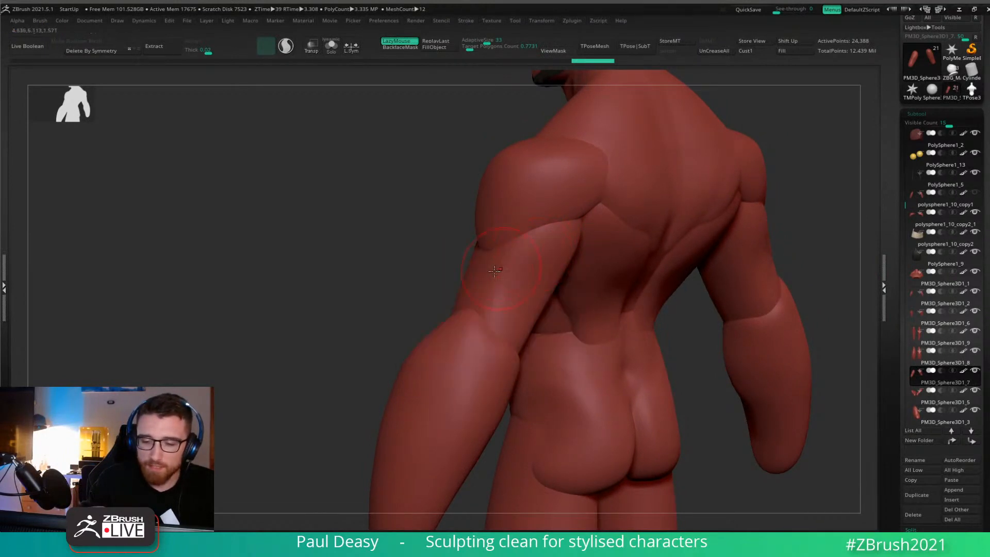
mouse_move(562, 228)
left_mouse_down()
mouse_move(492, 266)
mouse_move(504, 269)
left_mouse_up()
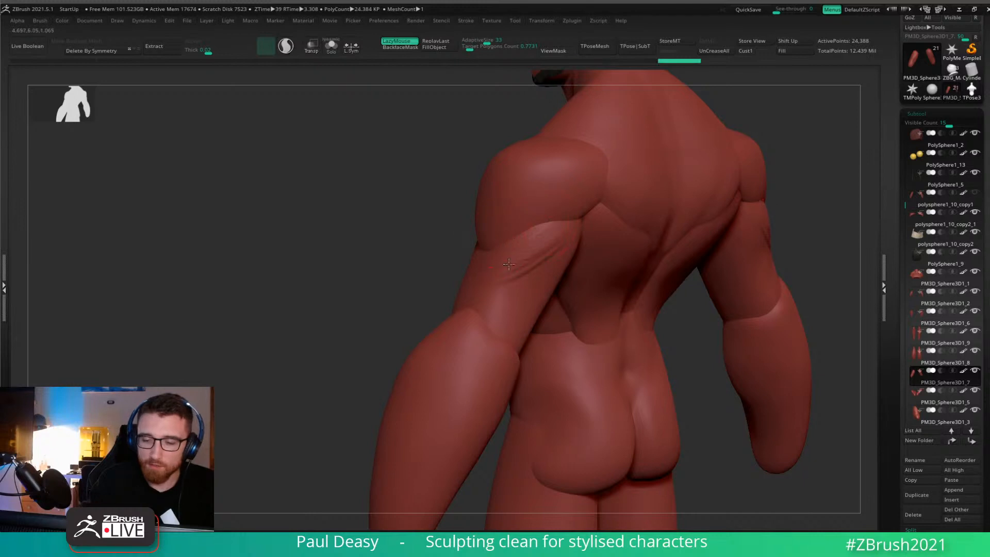
left_click_drag(552, 225, 493, 269)
right_click_drag(577, 220, 548, 242)
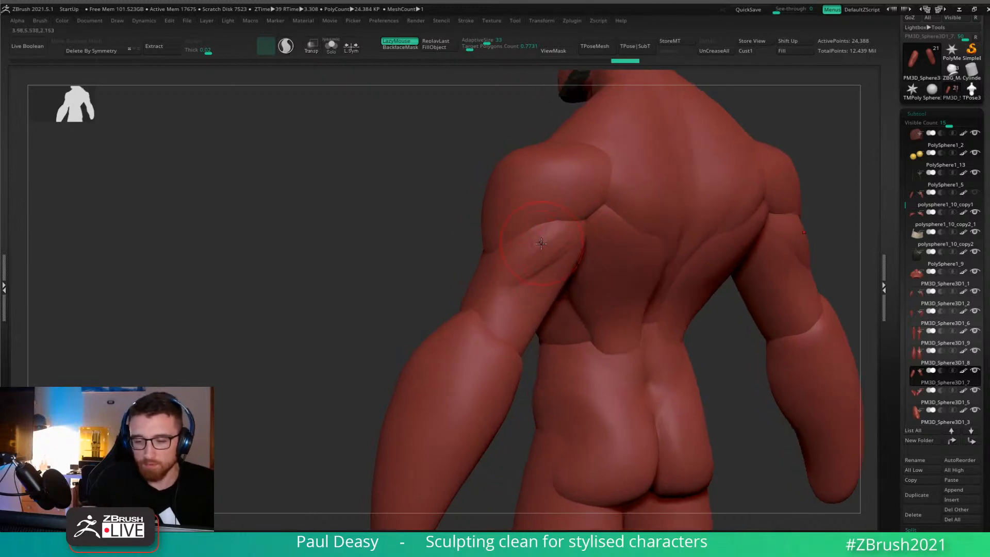
left_click_drag(543, 237, 508, 276, "shift")
Smooth the lower end of the triceps and add clay strokes along its inner side near the armpit.
right_click_drag(544, 260, 576, 213)
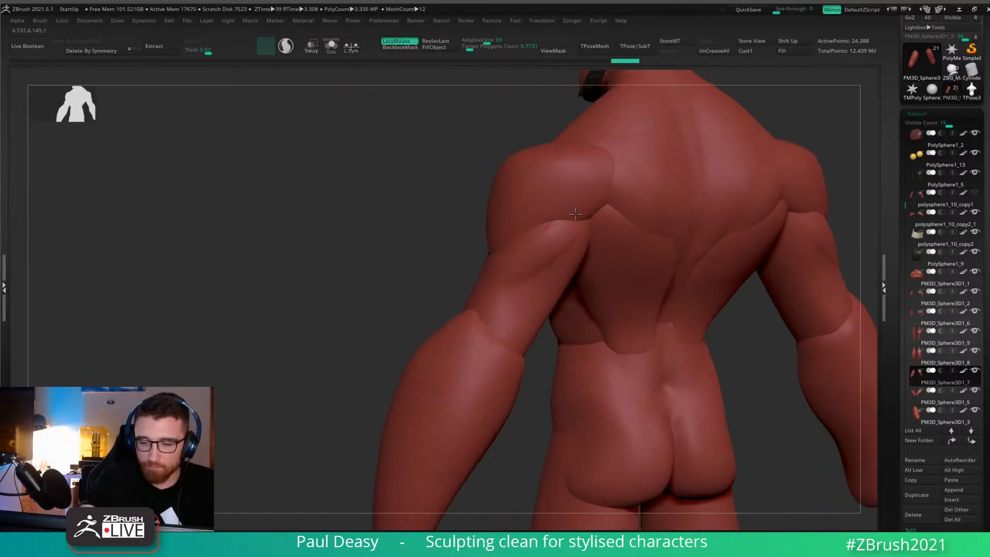
right_click_drag(521, 240, 517, 256)
left_click_drag(510, 271, 507, 279, "shift")
right_click_drag(516, 277, 580, 289)
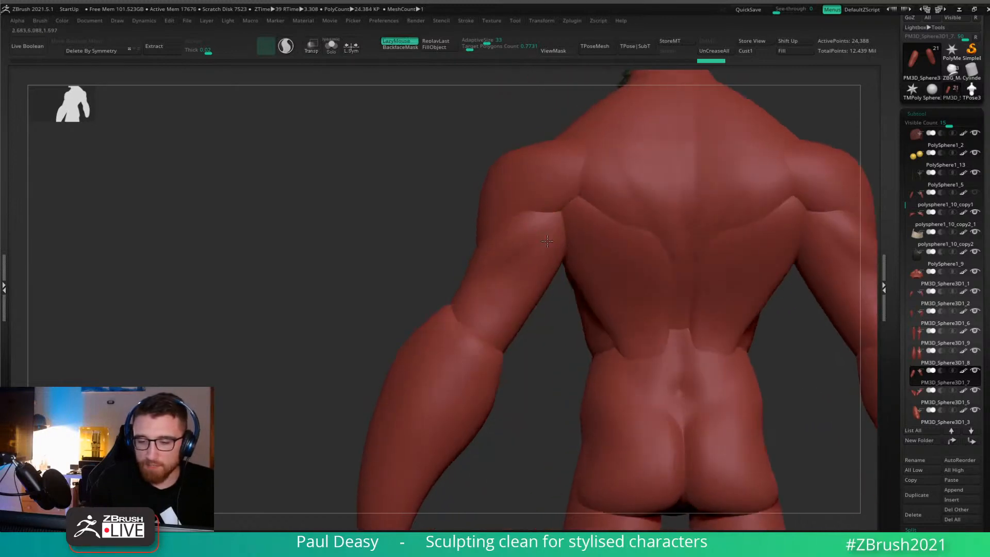
left_click_drag(548, 274, 538, 302)
right_click_drag(561, 323, 559, 265)
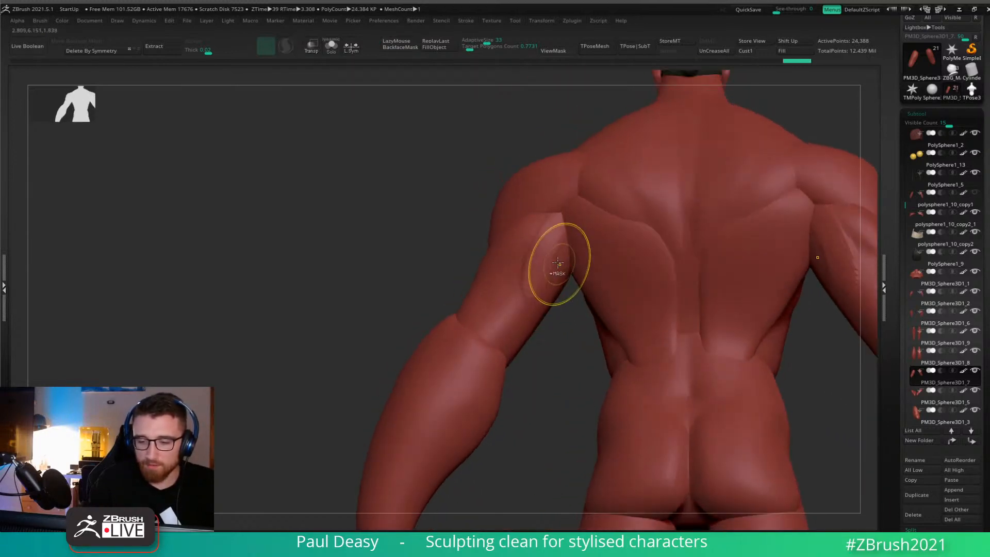
mouse_move(550, 304)
left_mouse_down()
mouse_move(540, 307)
mouse_move(552, 305)
left_mouse_up()
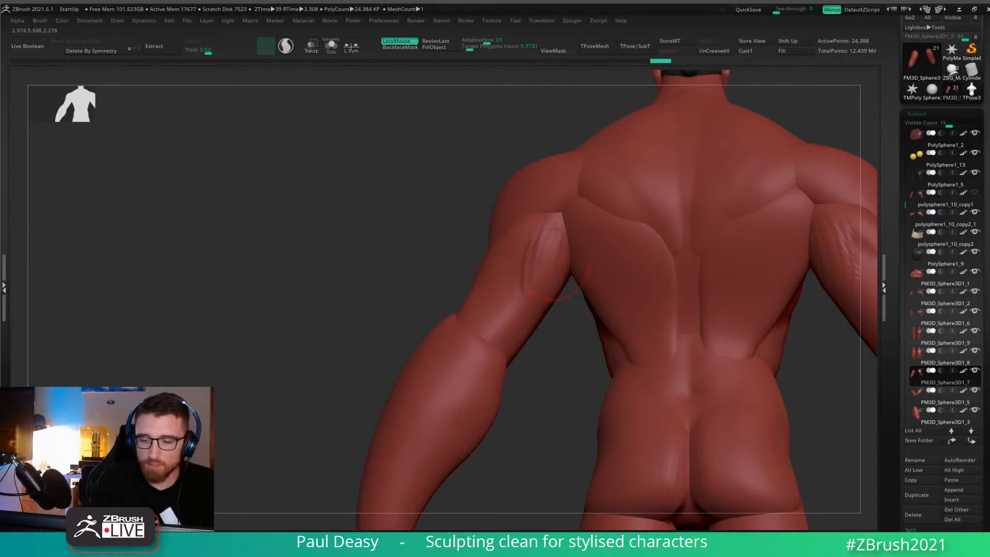
Refine the outer and inner triceps masses with further clay strokes and smoothing, checking them from several back angles.
right_click_drag(560, 333, 538, 263)
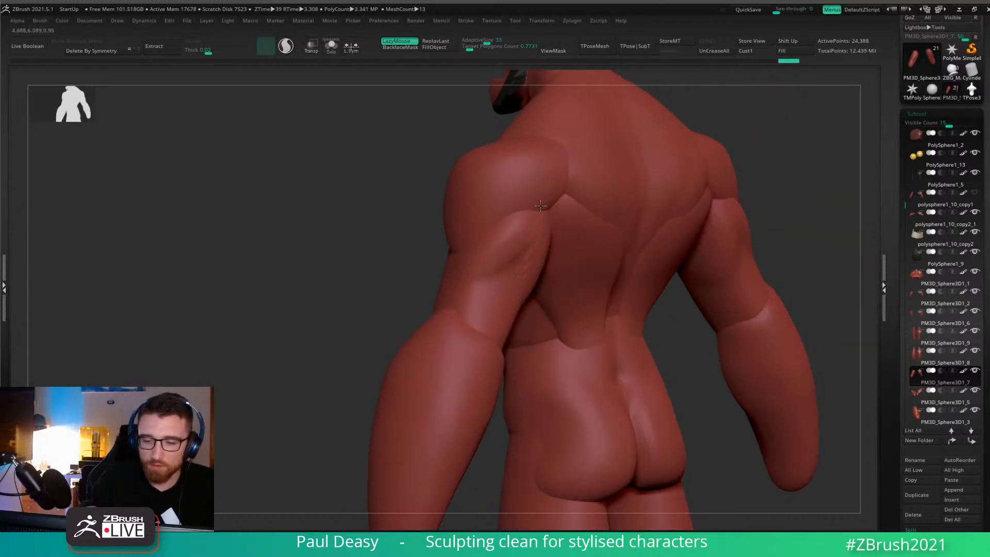
left_click_drag(540, 206, 461, 268)
mouse_move(526, 271)
right_mouse_down()
mouse_move(480, 265)
mouse_move(517, 246)
right_mouse_up()
left_click_drag(474, 264, 493, 253, "shift")
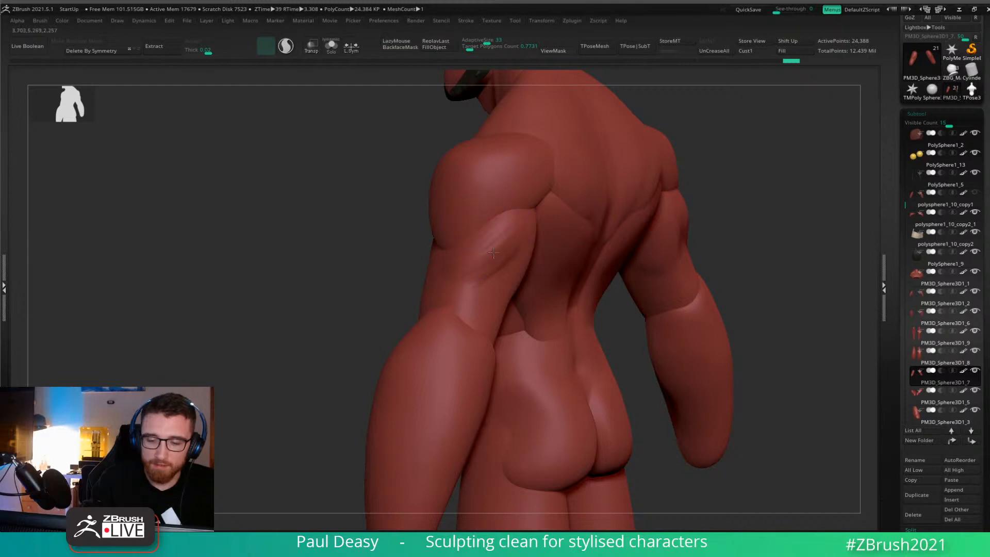
right_click_drag(502, 225, 521, 289)
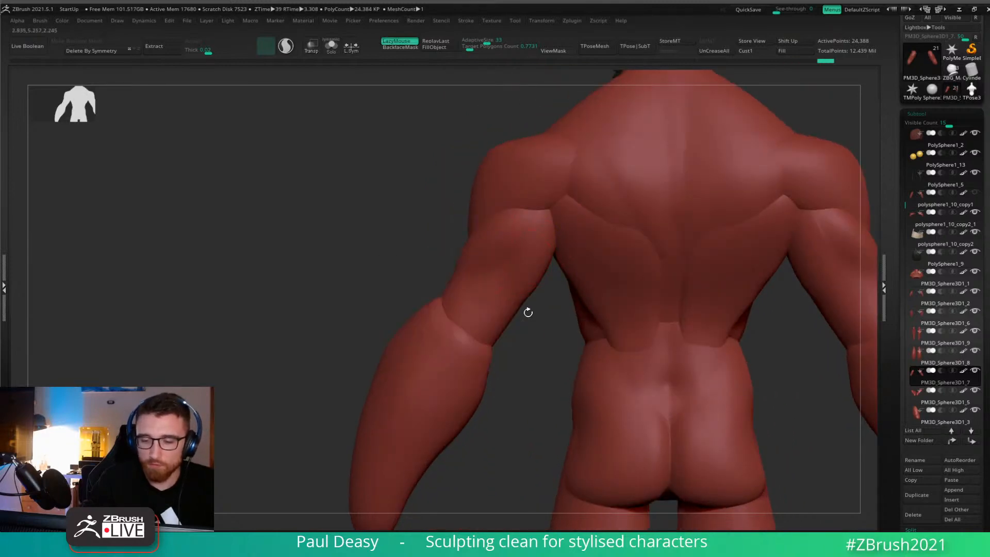
left_click_drag(545, 228, 536, 237)
right_click_drag(544, 302, 546, 265)
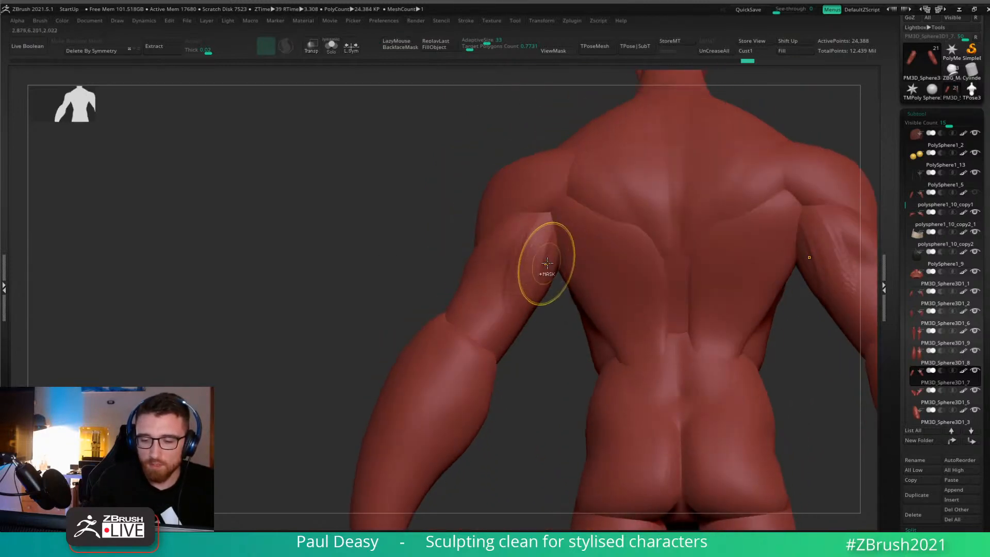
key("l")
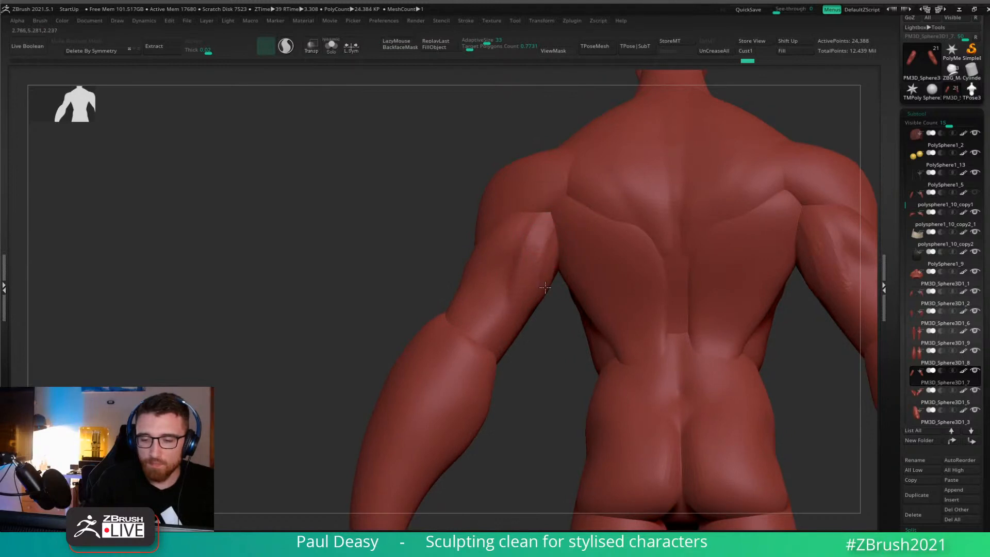
right_click_drag(536, 260, 518, 252)
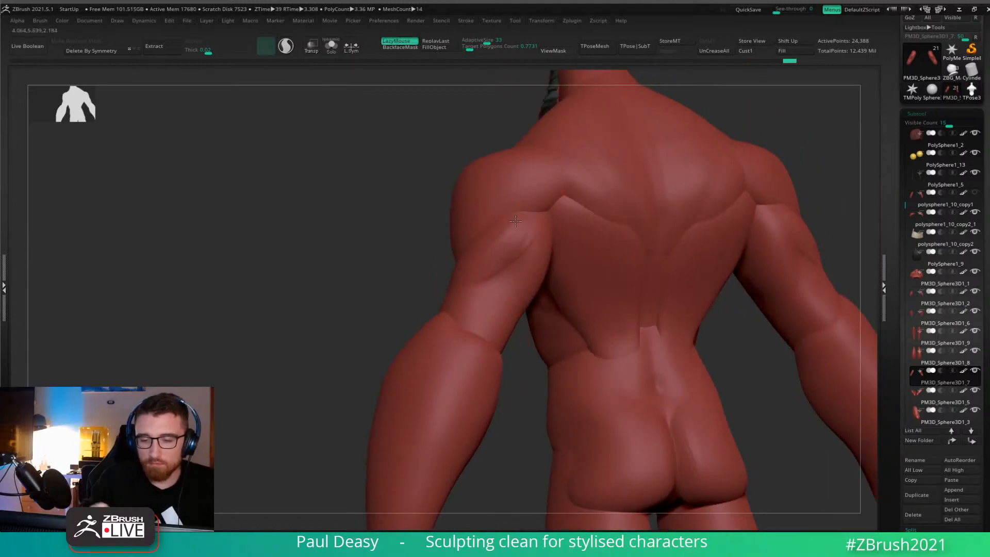
mouse_move(516, 249)
right_mouse_down("shift")
mouse_move(530, 349)
mouse_move(544, 308)
right_mouse_up("shift")
key("l")
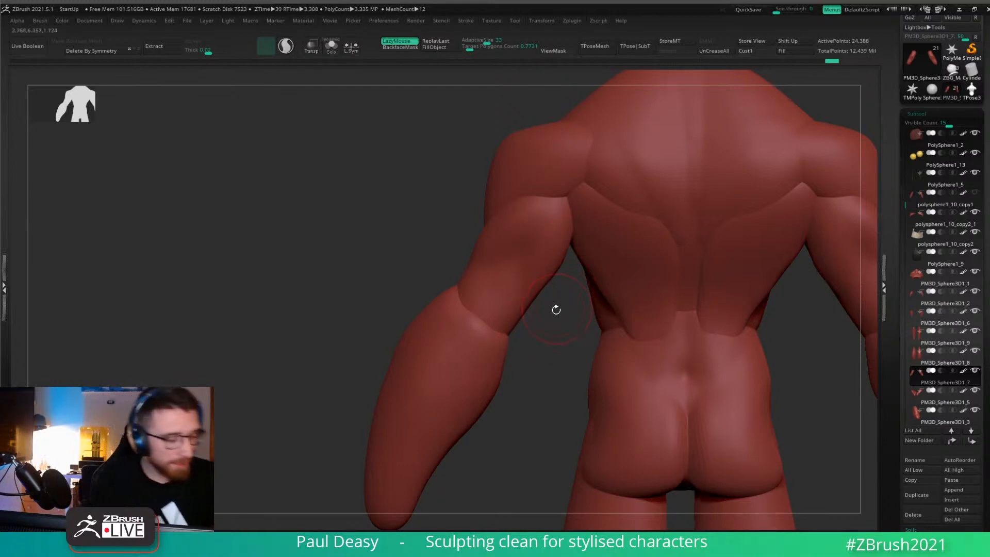
Switch to the Move brush and make the forearms the active subtool, viewed from the side.
key("b")
key("m")
key("v")
key("space")
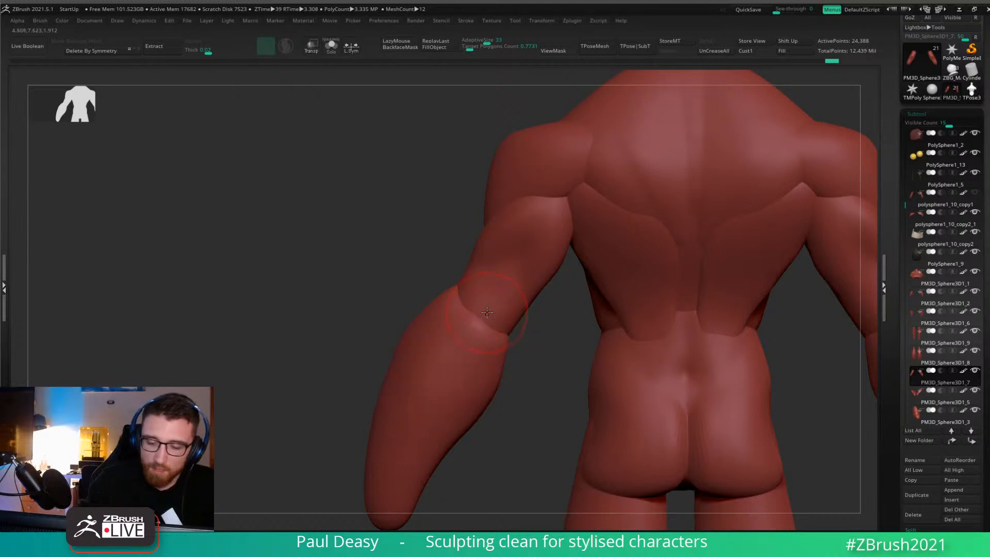
key("space")
left_click_drag(531, 345, 524, 314)
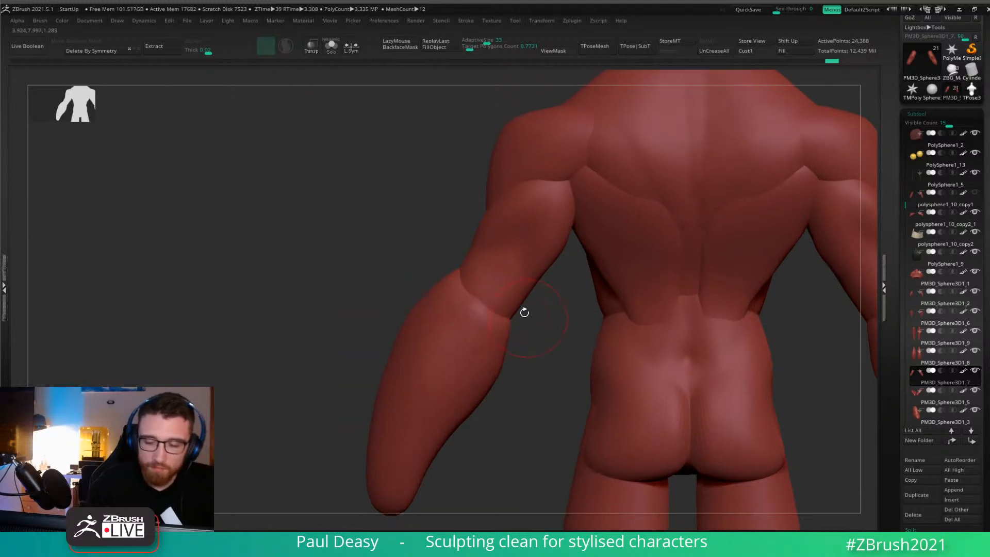
key("space")
left_click(481, 313, "alt")
right_click_drag(482, 316, 618, 313)
key("space")
right_click_drag(512, 317, 507, 277, "ctrl")
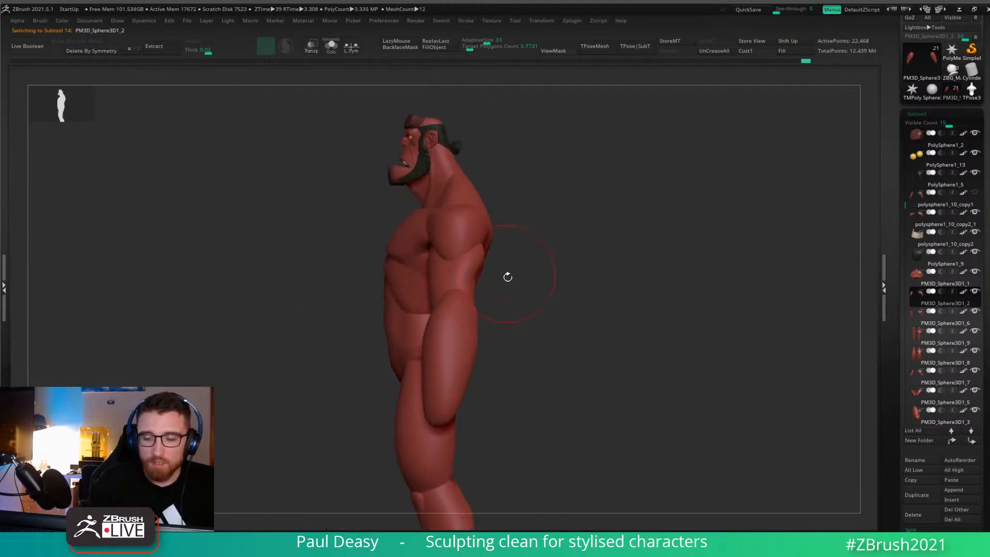
Try to reshape the back contour of the forearm near the elbow with a resized Move brush.
key("s")
mouse_move(472, 333)
left_mouse_down()
mouse_move(462, 333)
mouse_move(477, 353)
left_mouse_up()
key("s")
key("s")
key("s")
mouse_move(514, 340)
left_mouse_down("shift")
mouse_move(558, 340)
mouse_move(504, 349)
left_mouse_up("shift")
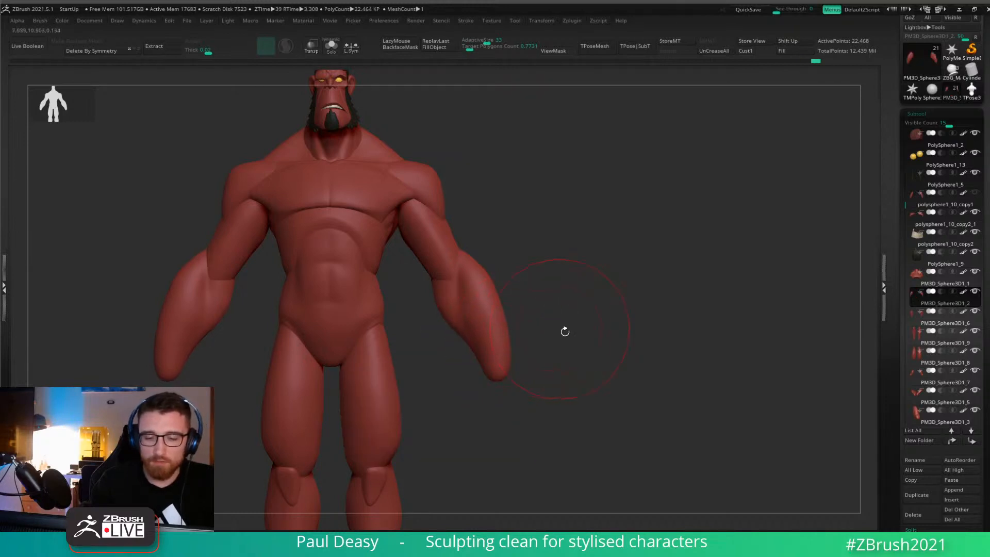
Compare the forearms from the front and back and undo the last forearm change.
left_click_drag(565, 331, 535, 300, "shift")
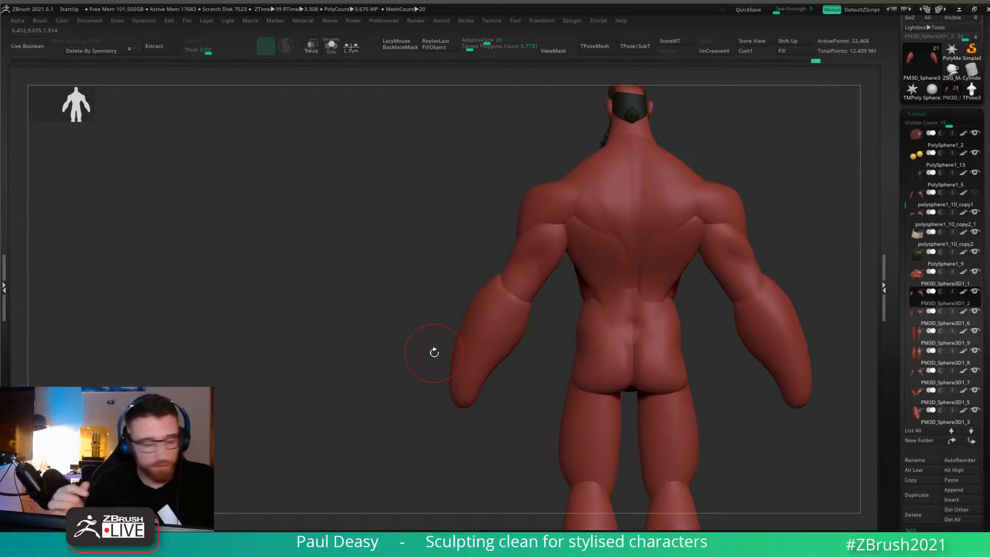
left_click_drag(546, 360, 530, 401, "alt")
right_click_drag(518, 295, 546, 323, "ctrl")
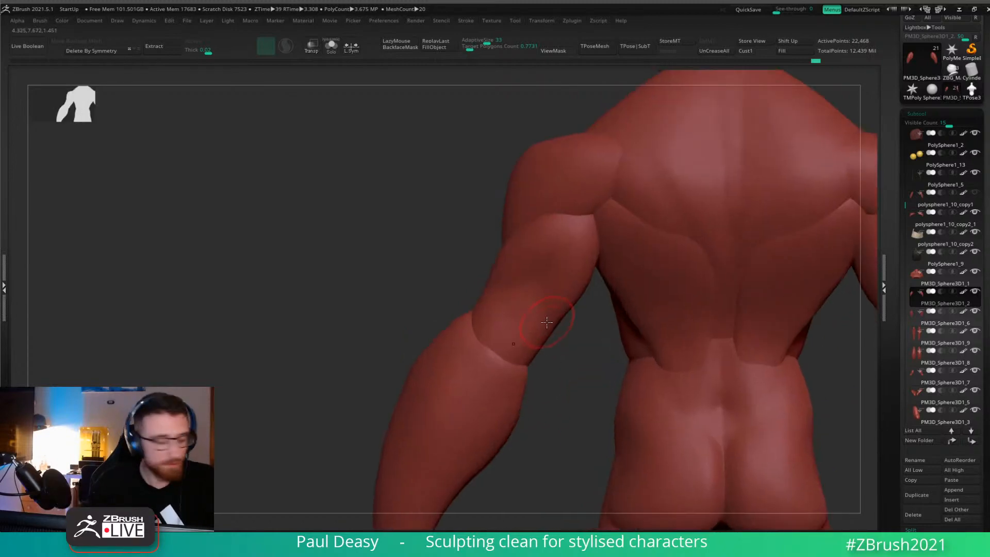
left_click_drag(564, 344, 555, 338, "alt")
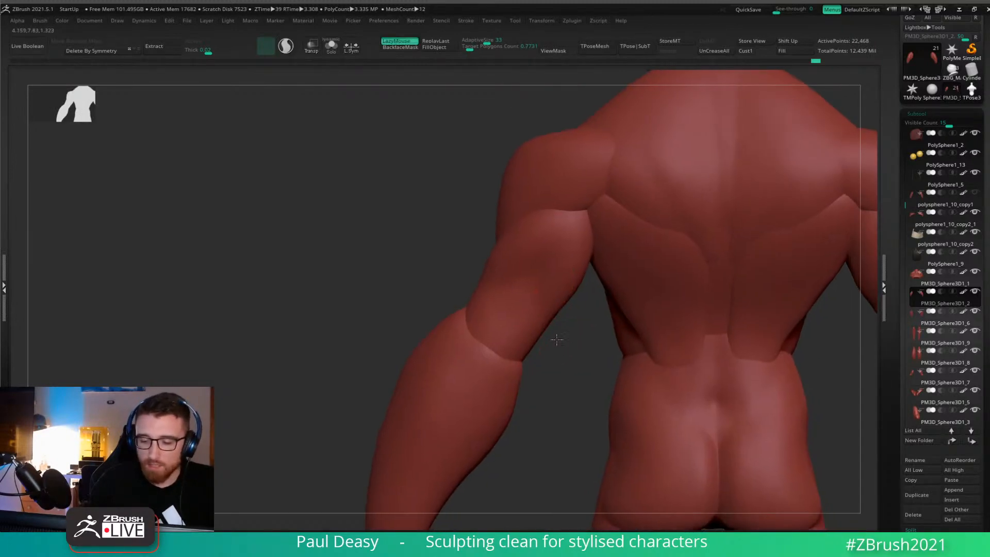
key("ctrl+z")
right_click_drag(557, 345, 554, 341, "ctrl")
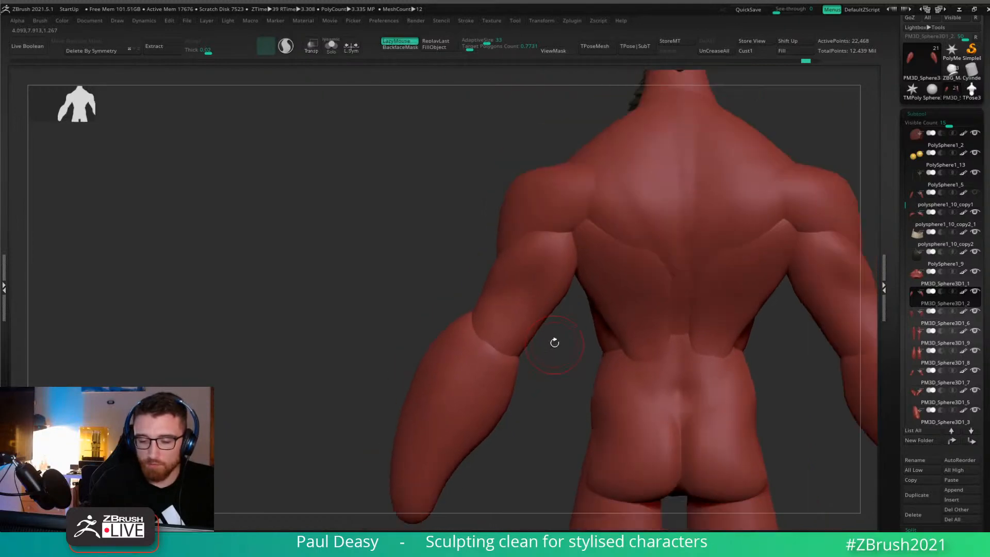
Make the upper arms active and add clay strokes to the upper triceps just below the shoulder.
left_click_drag(576, 330, 565, 323)
left_click(525, 292, "alt")
right_click_drag(526, 291, 519, 282)
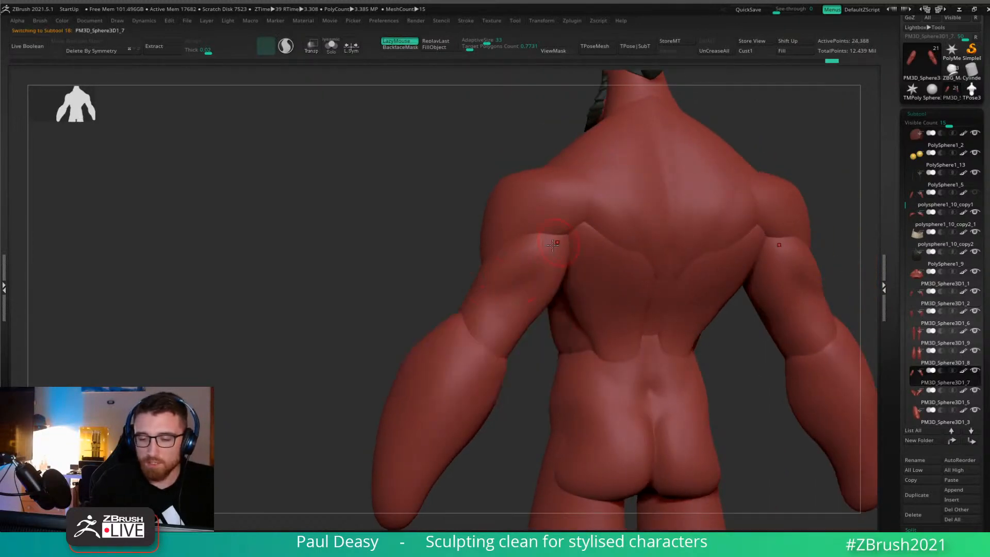
key("s")
left_click_drag(512, 280, 496, 277)
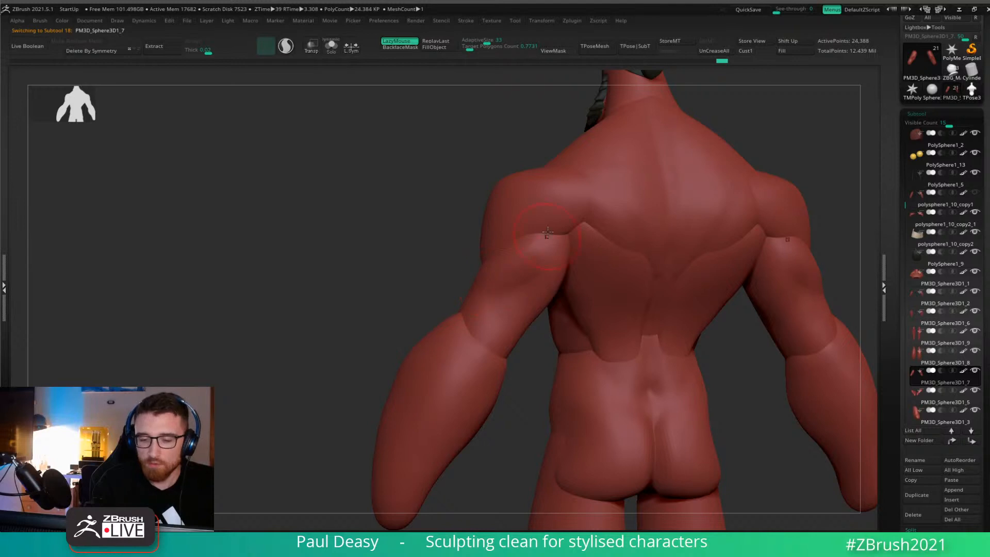
mouse_move(547, 232)
left_mouse_down()
mouse_move(500, 262)
mouse_move(515, 269)
left_mouse_up()
right_click_drag(516, 268, 556, 270)
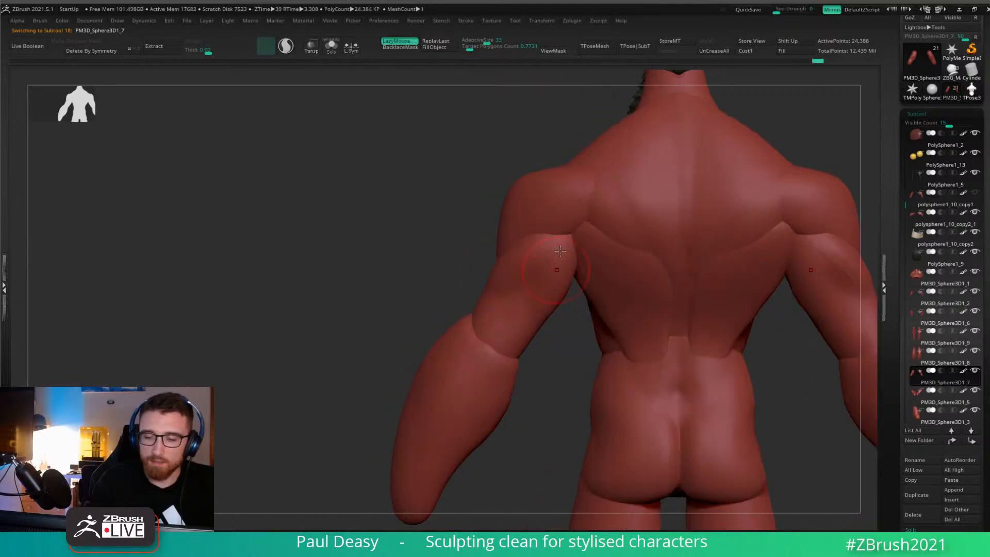
left_click_drag(547, 326, 545, 315)
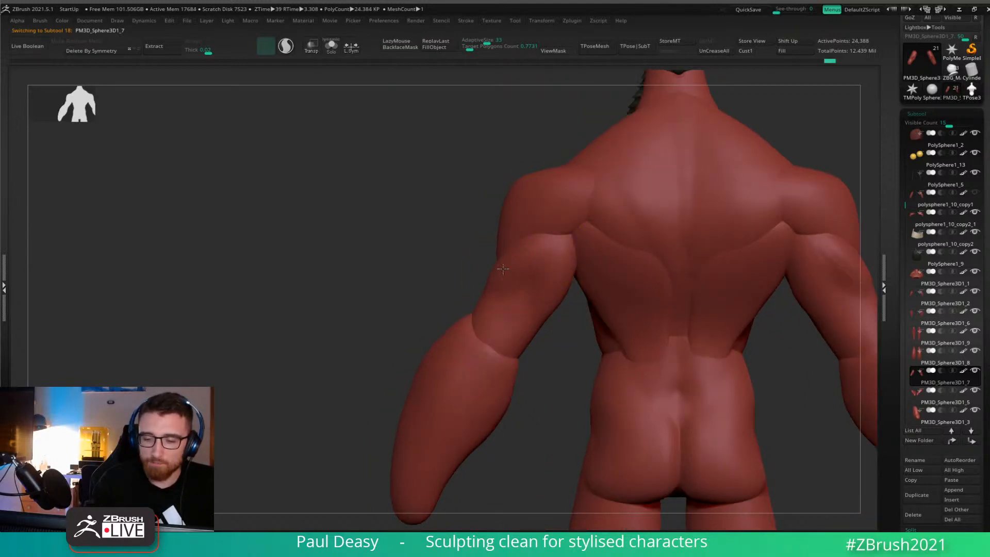
Smooth the outer edge and lower end of the triceps from several back angles.
left_click_drag(503, 269, 496, 273, "shift")
right_click_drag(515, 304, 545, 309)
left_click_drag(546, 309, 487, 291, "shift")
left_click_drag(521, 320, 464, 314, "shift")
right_click_drag(549, 336, 580, 277)
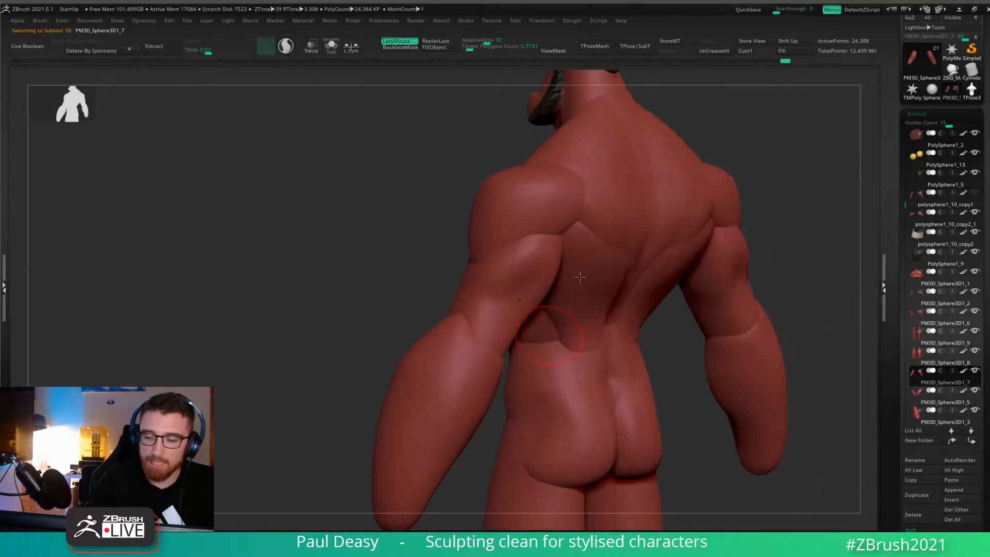
left_click_drag(526, 273, 507, 304, "shift")
Try clay strokes on the outer side of the upper arm just above the elbow and undo the last one.
mouse_move(539, 322)
right_mouse_down()
mouse_move(506, 323)
mouse_move(520, 304)
mouse_move(517, 283)
mouse_move(472, 266)
right_mouse_up()
key("space")
left_click_drag(472, 266, 468, 265)
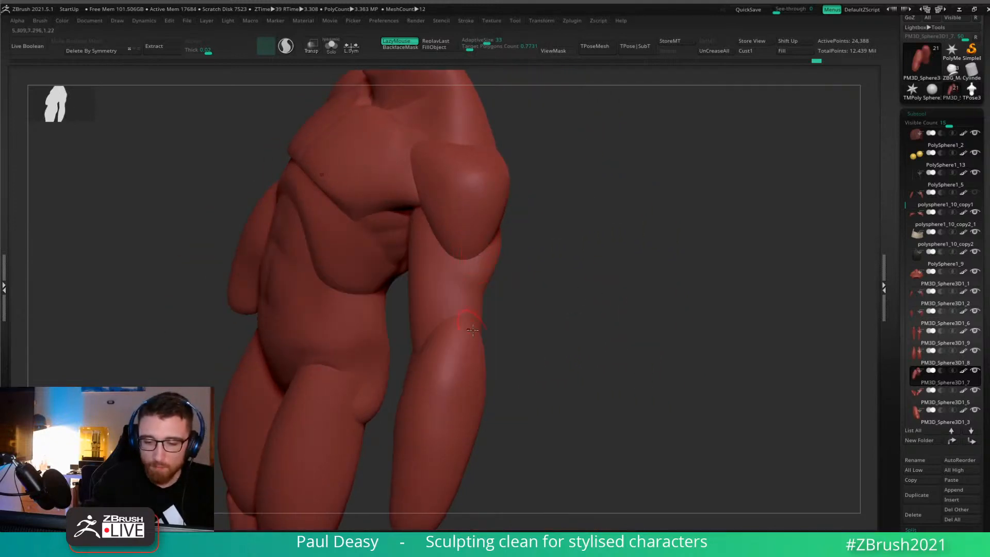
left_click_drag(472, 330, 475, 325)
right_click_drag(512, 283, 485, 272)
key("space")
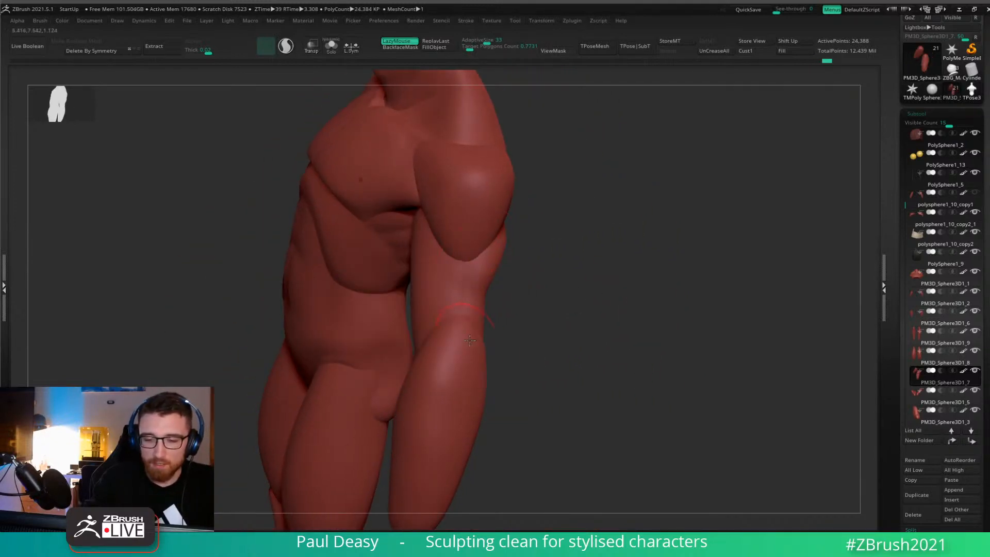
key("ctrl+z")
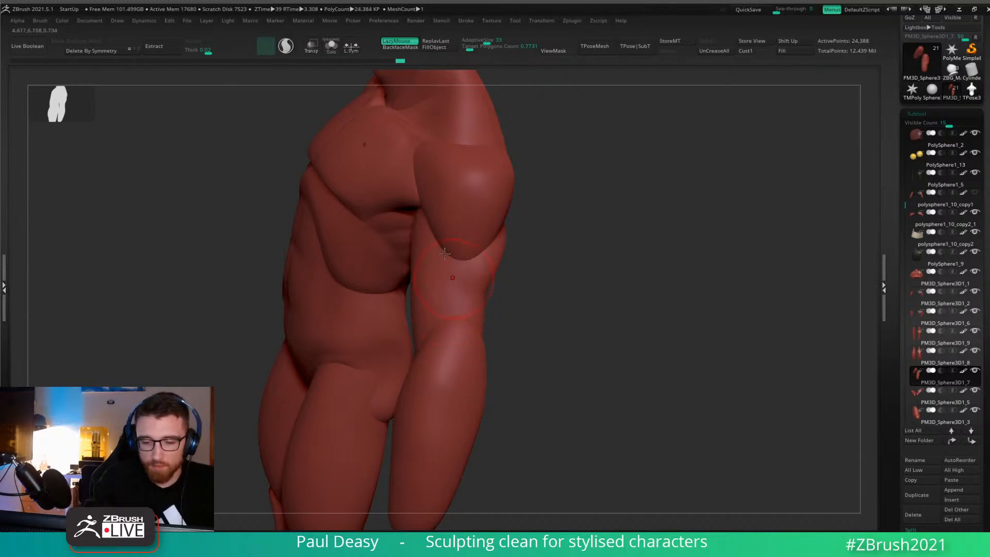
Sculpt a groove between the biceps and triceps on the outer upper arm, below the tip of the shoulder muscle.
right_click_drag(478, 343, 503, 309)
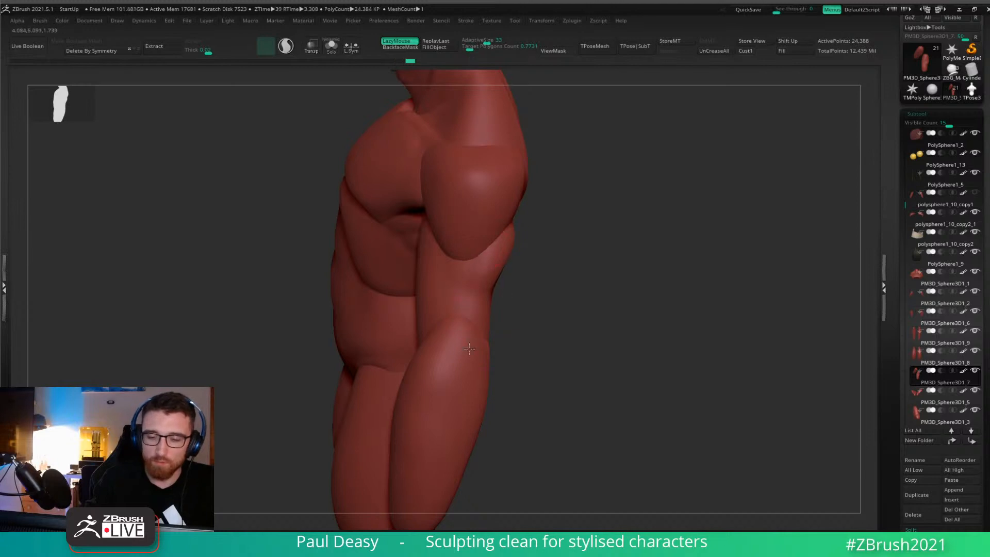
right_click_drag(469, 348, 515, 294)
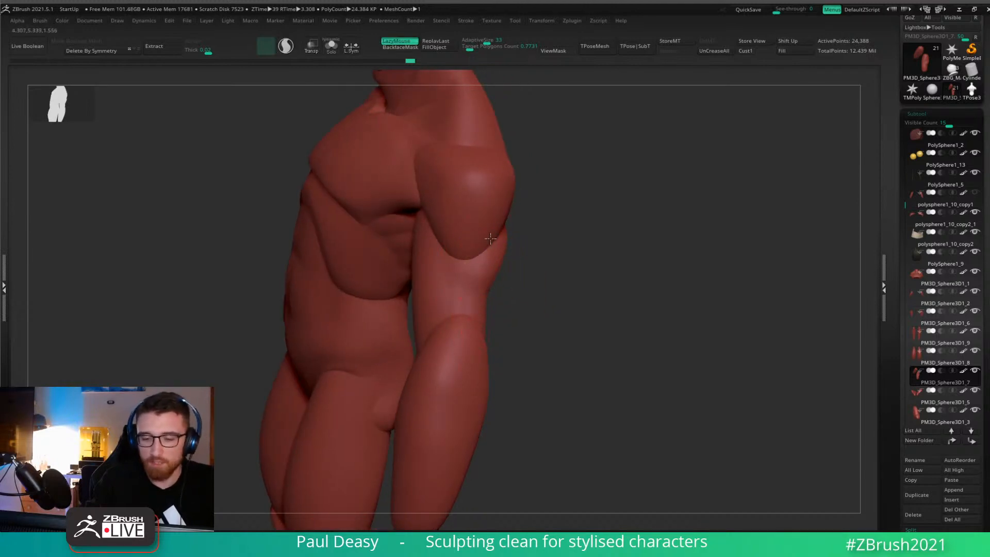
mouse_move(492, 306)
right_mouse_down()
mouse_move(552, 287)
mouse_move(553, 301)
mouse_move(462, 248)
right_mouse_up()
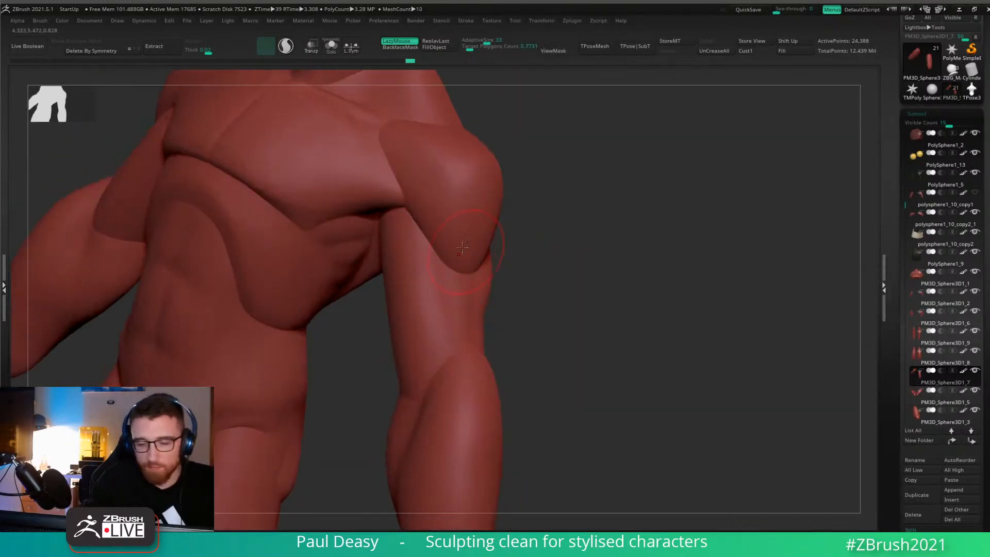
left_click_drag(460, 290, 466, 306)
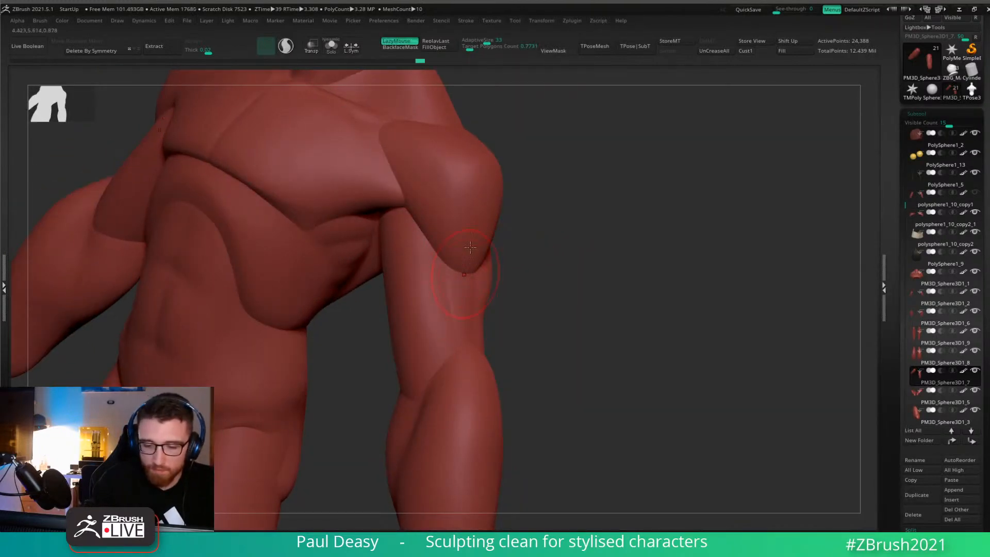
right_click_drag(469, 332, 480, 270)
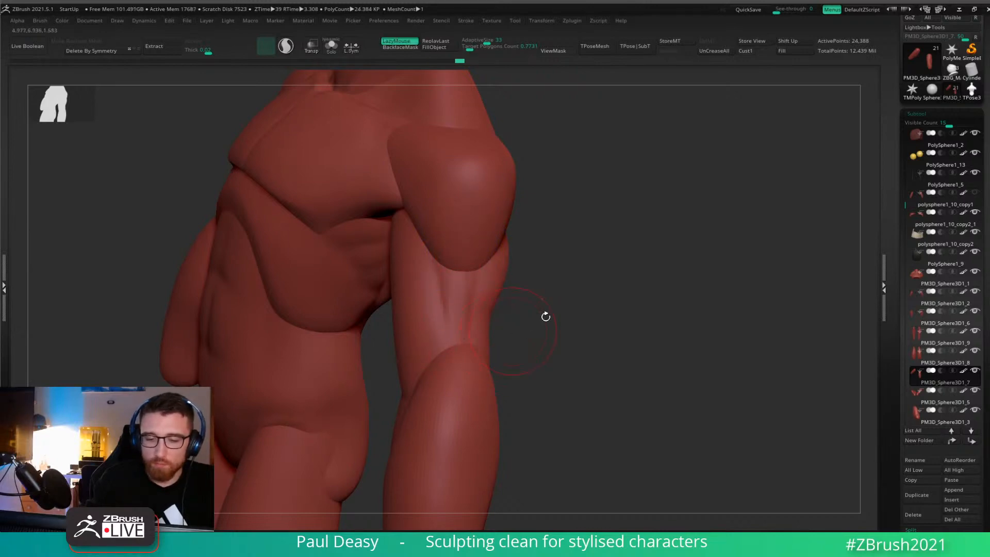
Adjust the brush and refine the outer arm form from below the shoulder muscle down towards the elbow.
left_click_drag(545, 316, 513, 306)
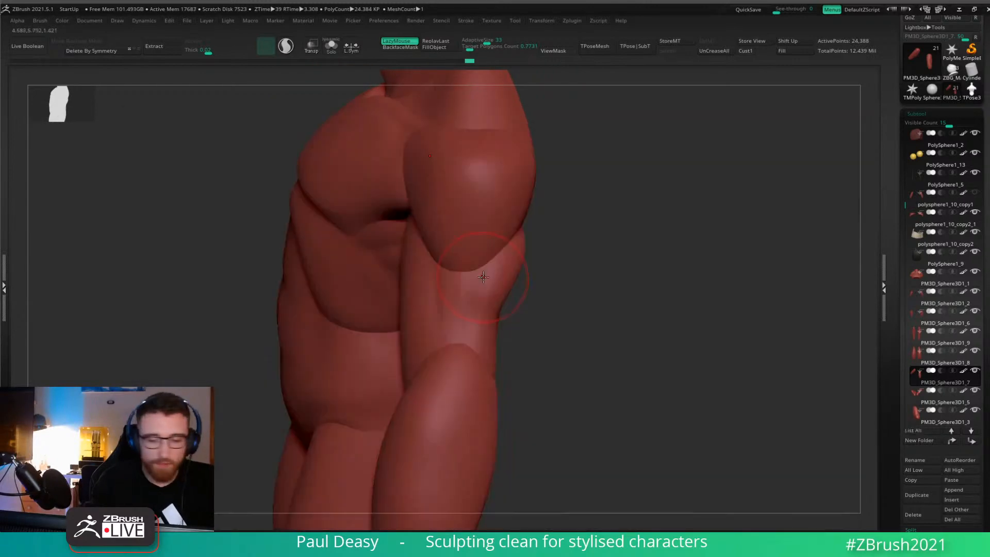
key("space")
key("space")
mouse_move(476, 289)
left_mouse_down()
mouse_move(482, 269)
mouse_move(468, 309)
left_mouse_up()
mouse_move(521, 278)
left_mouse_down()
mouse_move(543, 294)
mouse_move(481, 297)
left_mouse_up()
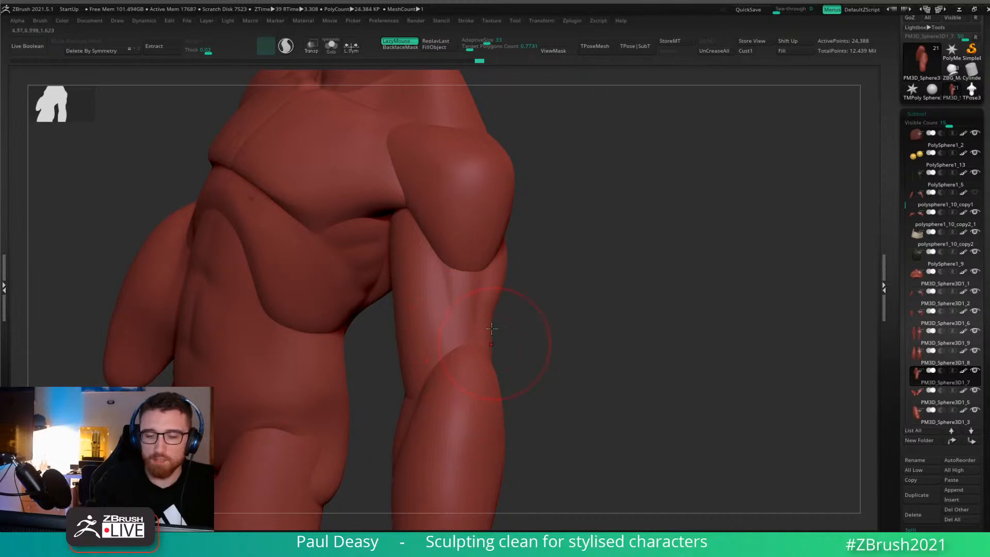
Mask the rear part of the upper arm from the side, leaving the biceps unmasked.
mouse_move(567, 330)
left_mouse_down()
mouse_move(586, 355)
mouse_move(531, 327)
left_mouse_up()
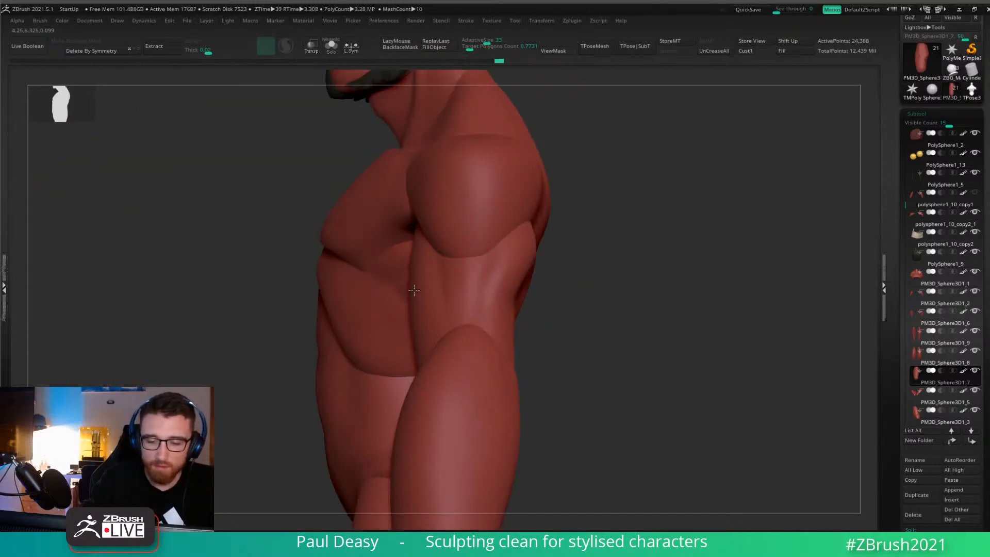
mouse_move(427, 280)
right_mouse_down()
mouse_move(471, 281)
mouse_move(431, 257)
right_mouse_up()
mouse_move(425, 198)
left_mouse_down("ctrl")
mouse_move(446, 430)
mouse_move(620, 221)
mouse_move(608, 206)
left_mouse_up("ctrl")
right_click(365, 322)
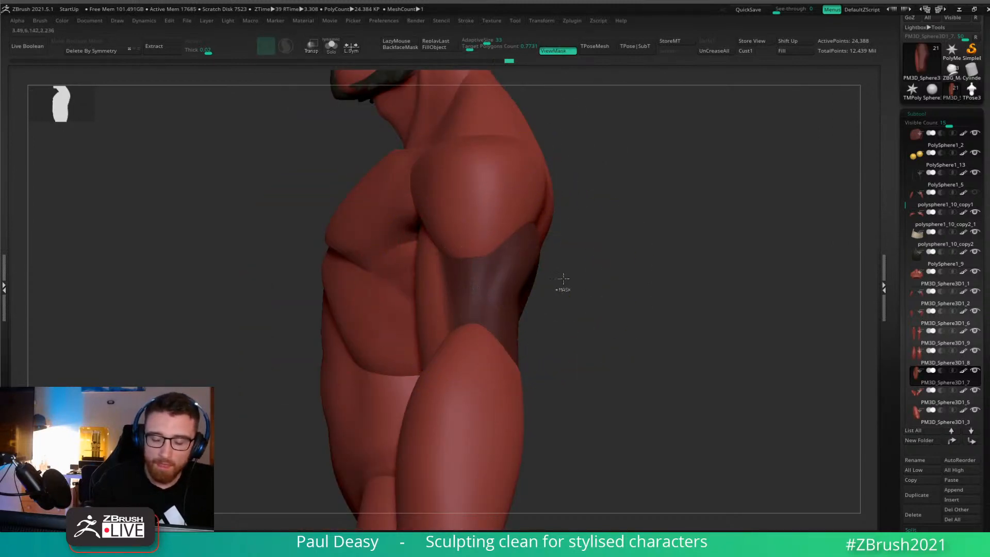
left_click(562, 279, "ctrl")
left_click(566, 287, "ctrl")
Push the unmasked front contour of the biceps forward with the Move brush and hide the mask display.
left_click_drag(423, 288, 414, 295)
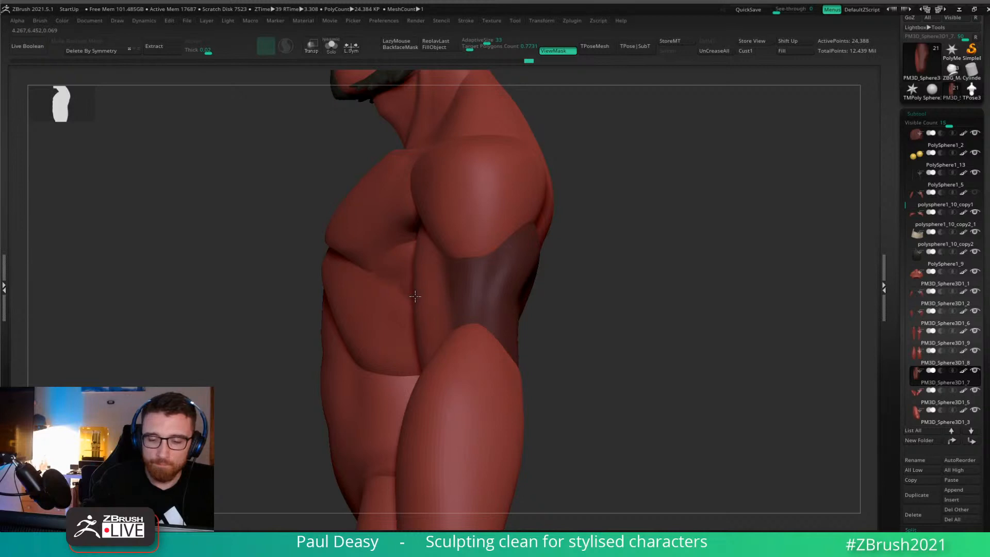
right_click(362, 344)
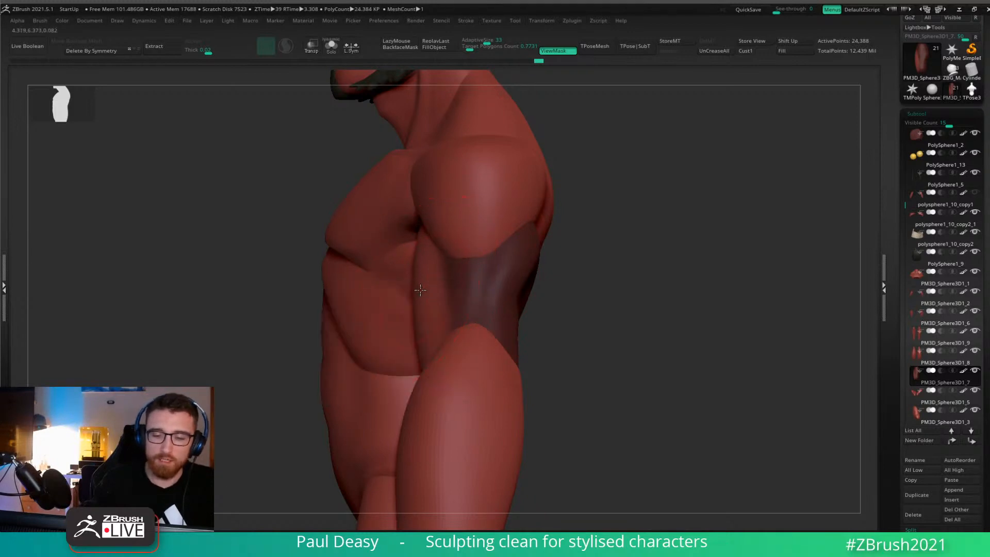
left_click_drag(615, 256, 526, 265)
key("ctrl+h")
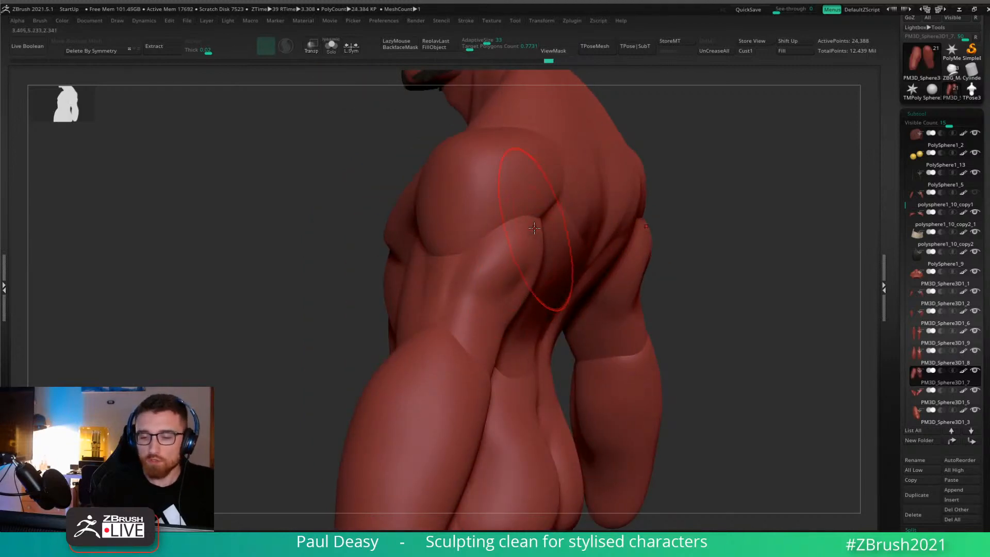
Adjust the Move brush and reshape the lower end of the triceps above the elbow from behind.
key("space")
left_click_drag(566, 186, 579, 186)
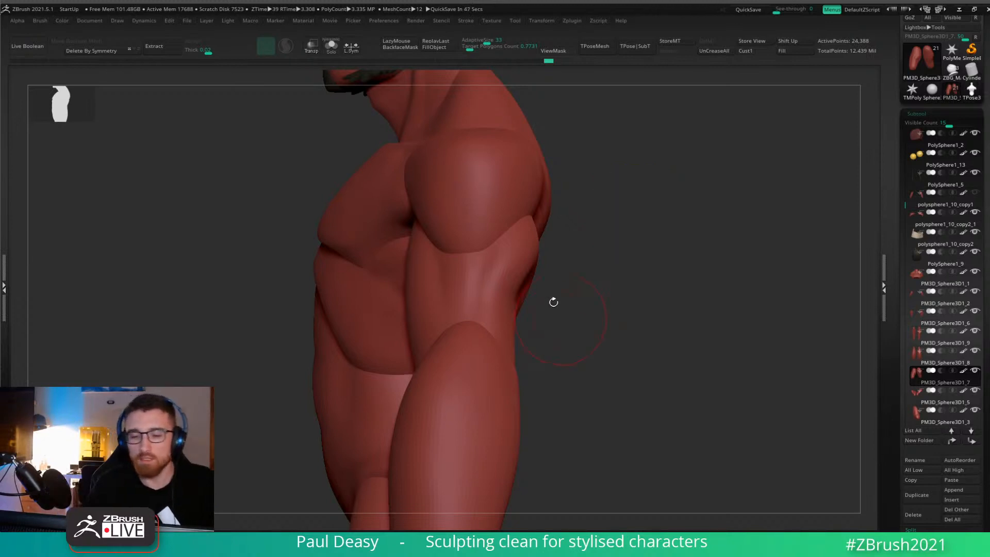
left_click_drag(518, 264, 561, 225)
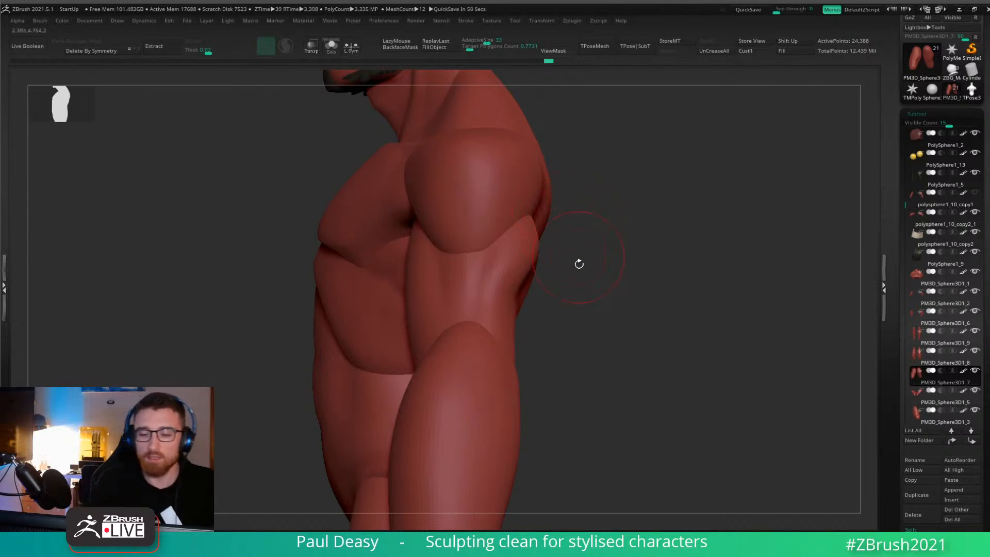
left_click_drag(579, 264, 548, 275)
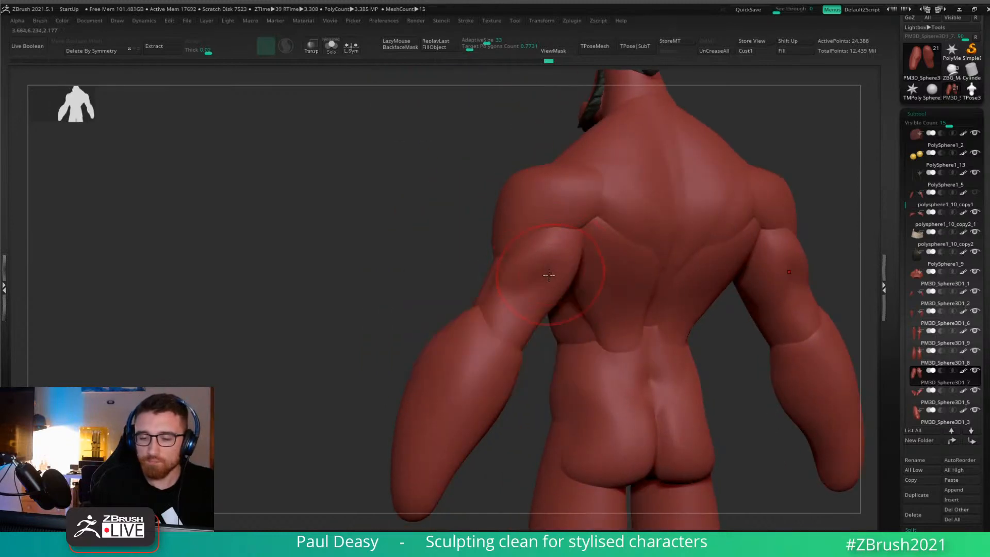
mouse_move(545, 282)
right_mouse_down()
mouse_move(550, 297)
mouse_move(512, 292)
mouse_move(519, 312)
right_mouse_up()
left_click_drag(519, 311, 514, 317, "shift")
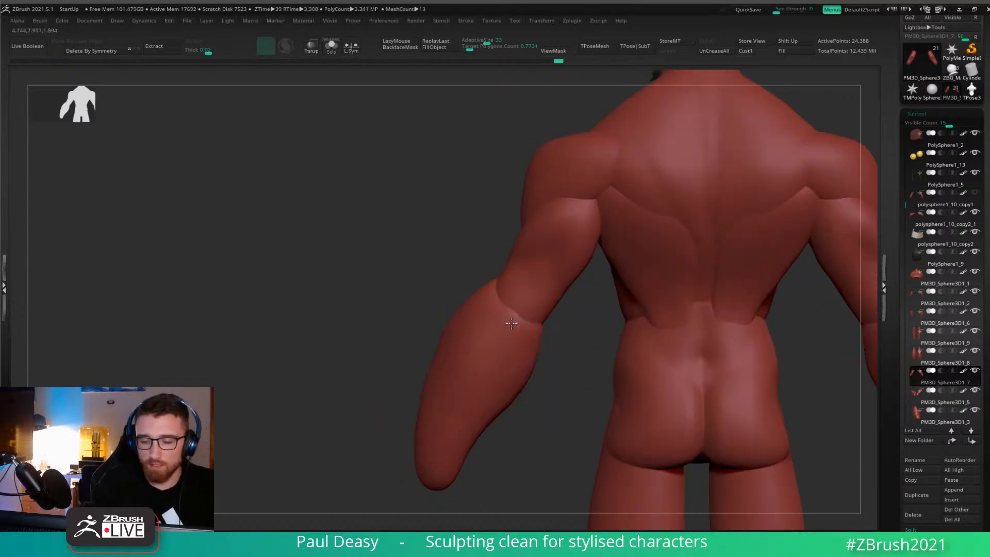
Pull the back contour of the triceps slightly outward in side view and check the arms from the front.
mouse_move(511, 321)
right_mouse_down()
mouse_move(531, 308)
mouse_move(524, 295)
mouse_move(544, 309)
right_mouse_up()
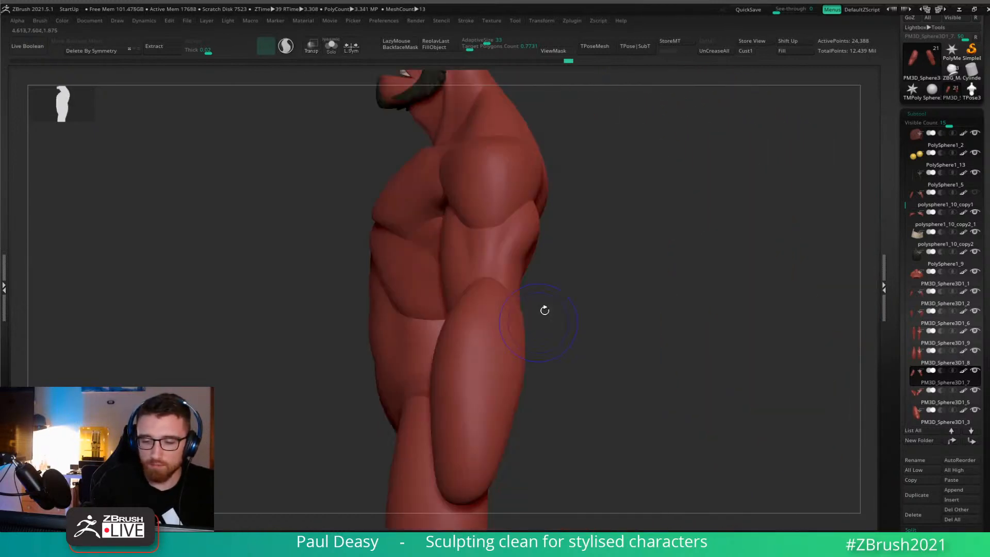
right_click_drag(563, 274, 535, 293)
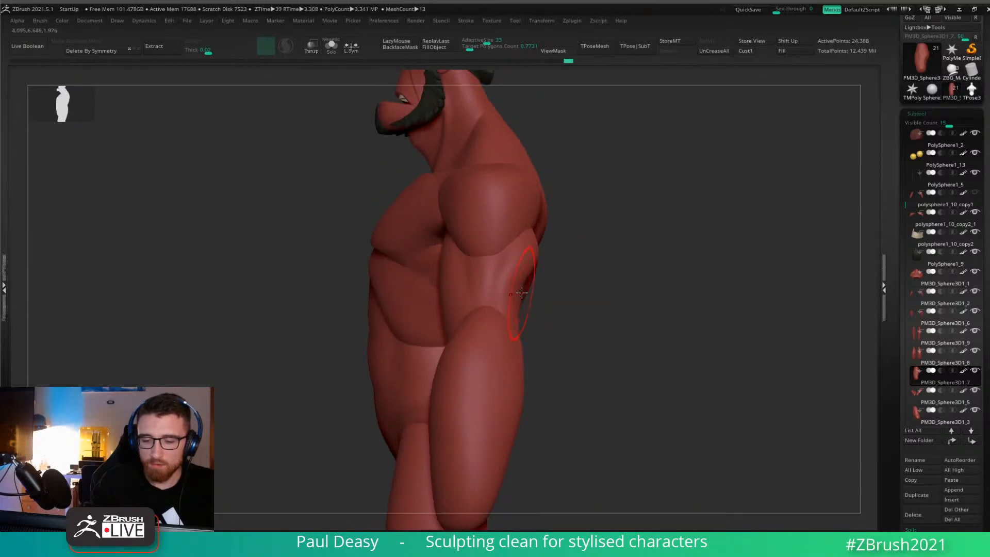
left_click_drag(526, 292, 532, 294)
mouse_move(547, 277)
right_mouse_down("ctrl")
mouse_move(598, 252)
mouse_move(580, 259)
right_mouse_up("ctrl")
right_click(545, 261)
right_click(537, 273)
right_click(550, 261)
right_click(579, 259)
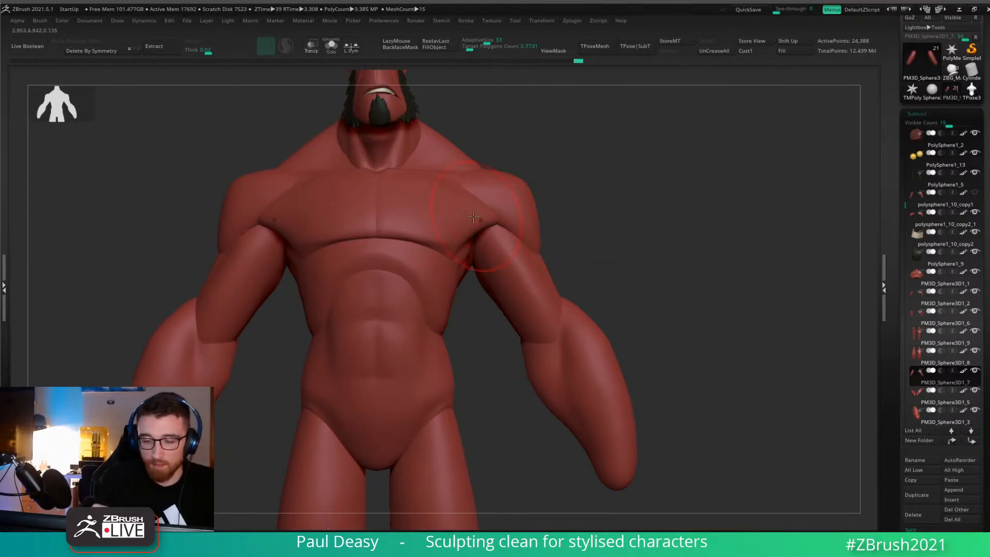
Adjust the Move brush size and refine the outer and lower contours of the upper arms at the elbow from the front.
mouse_move(581, 225)
right_mouse_down()
mouse_move(490, 238)
mouse_move(614, 250)
mouse_move(603, 214)
right_mouse_up()
right_click(571, 233)
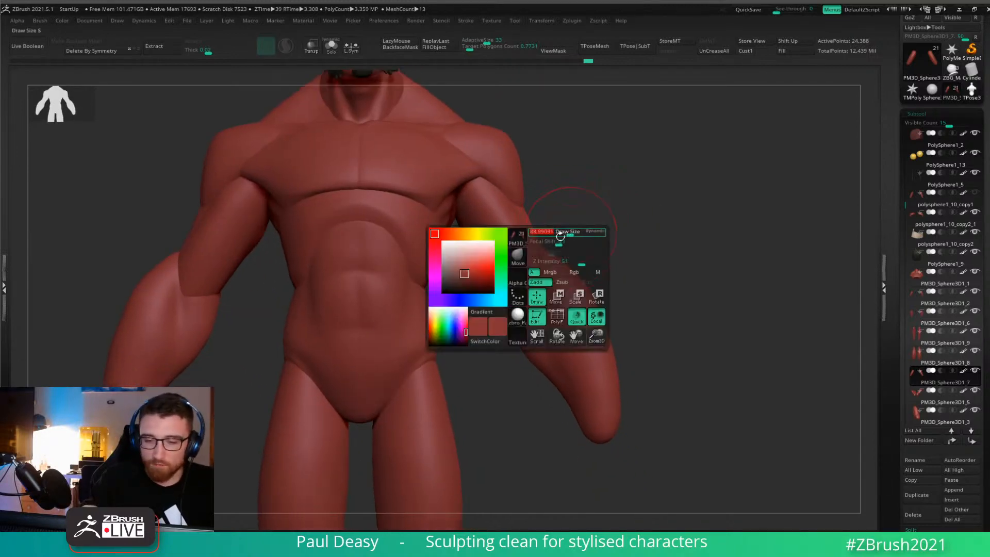
left_click_drag(517, 292, 522, 298)
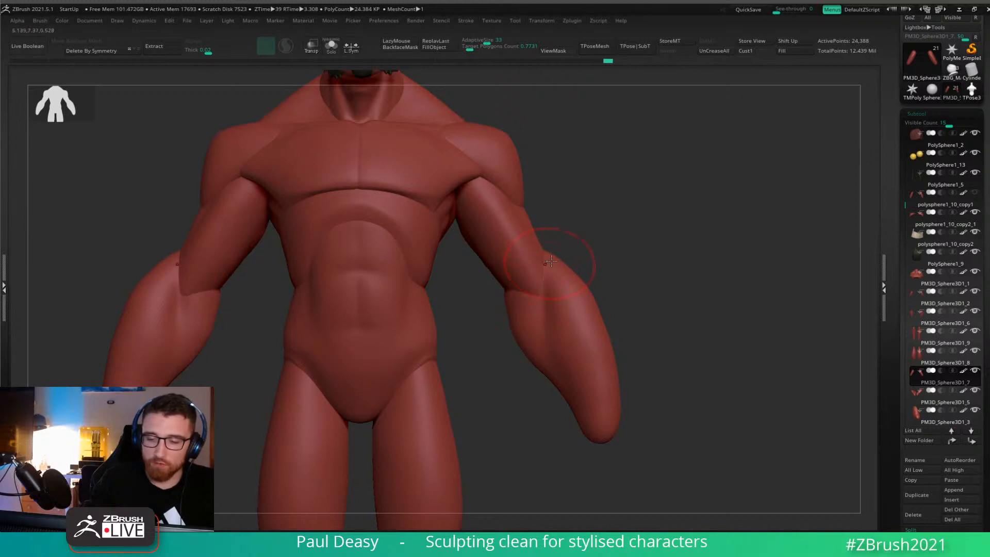
left_click_drag(550, 261, 558, 262)
right_click_drag(593, 263, 574, 253, "alt")
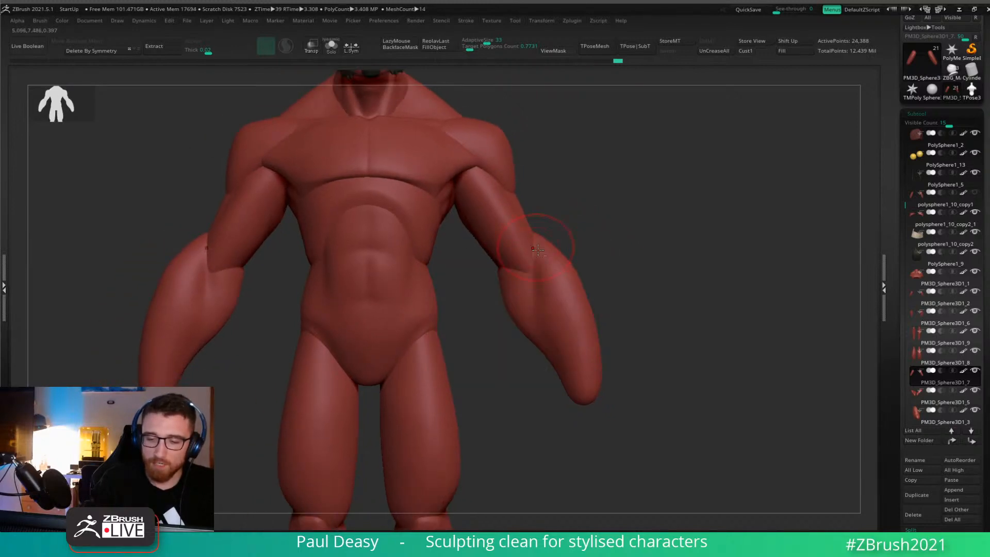
right_click(580, 256)
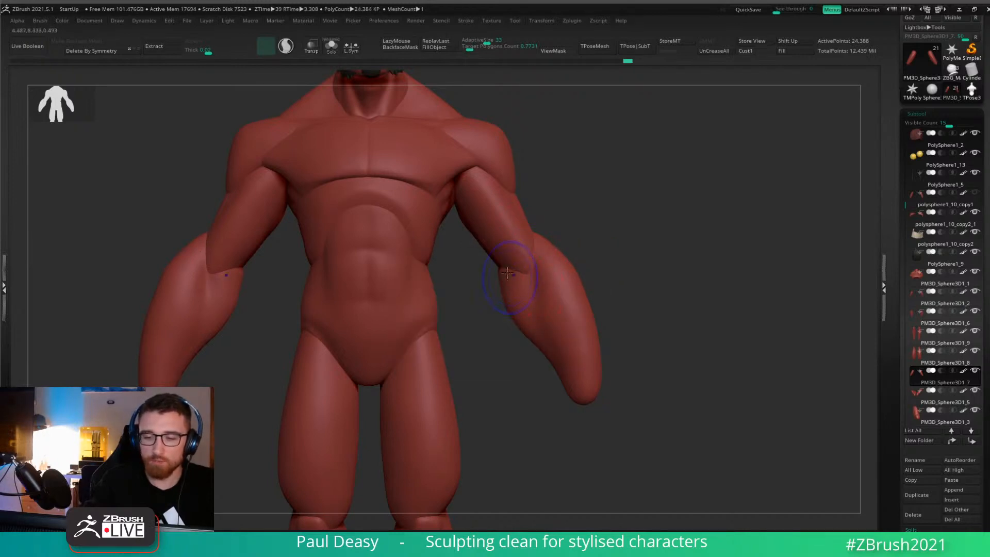
right_click(575, 246)
Nudge the inner edge of the upper arm at the elbow from behind and adjust the Move brush size.
right_click_drag(572, 239, 550, 280)
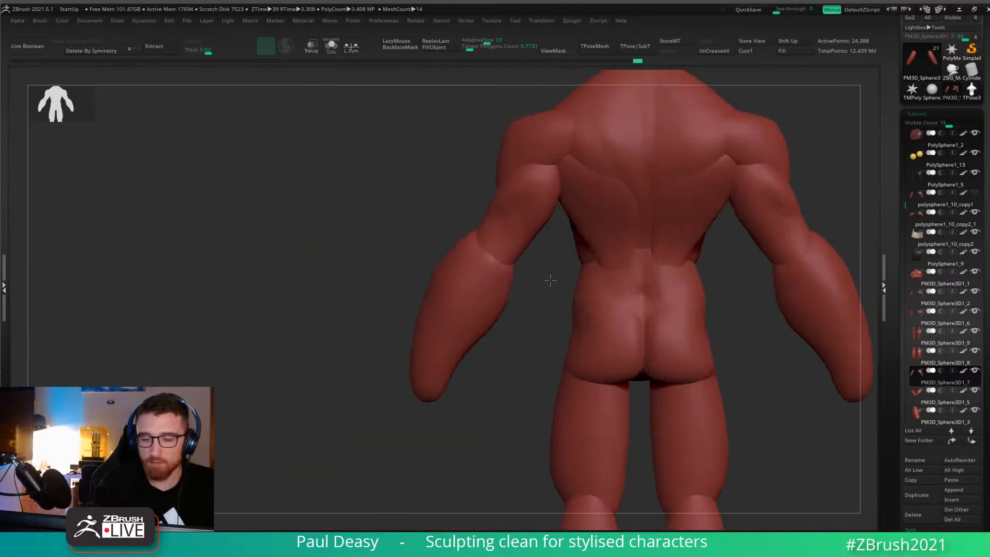
left_click_drag(514, 261, 515, 263)
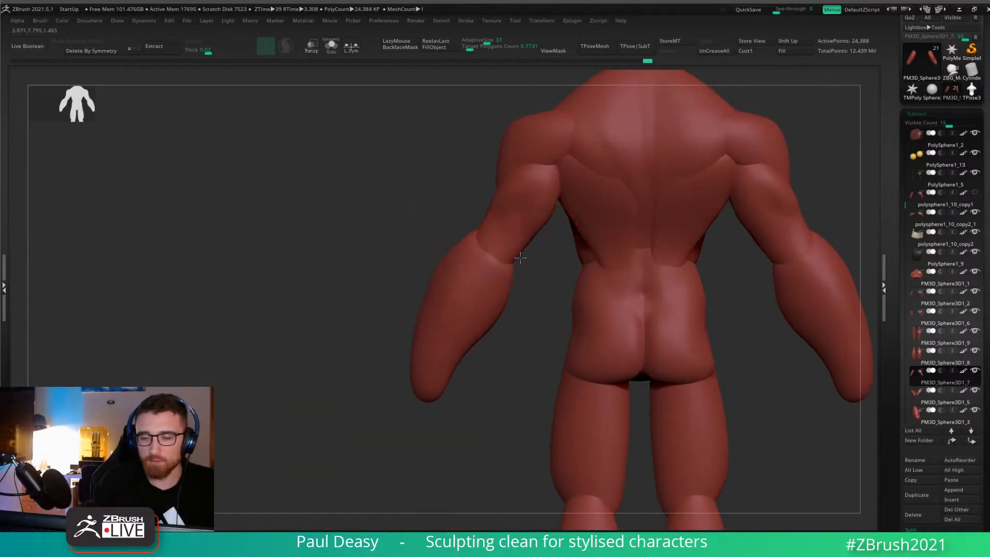
right_click_drag(526, 259, 495, 270, "alt")
right_click(492, 279)
left_click_drag(477, 286, 479, 275)
right_click(480, 272)
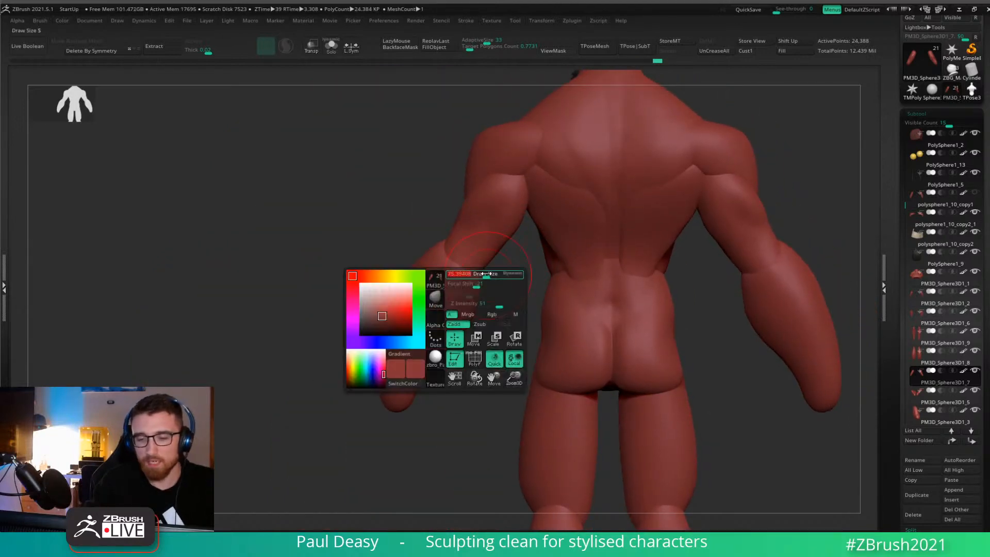
Switch to the DamStandard brush and sculpt the inner head of the triceps from behind, smoothing the strokes.
key("b")
key("d")
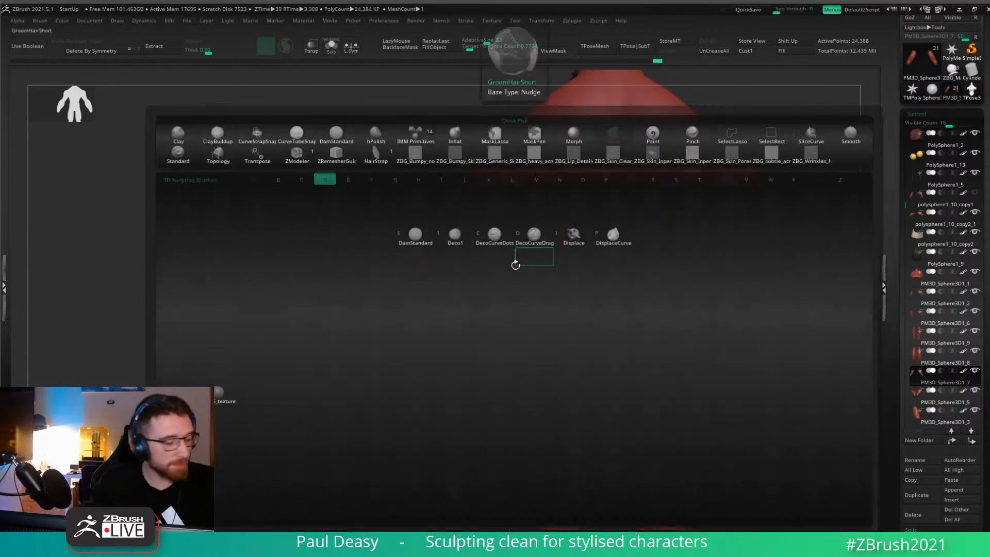
key("s")
right_click(511, 271)
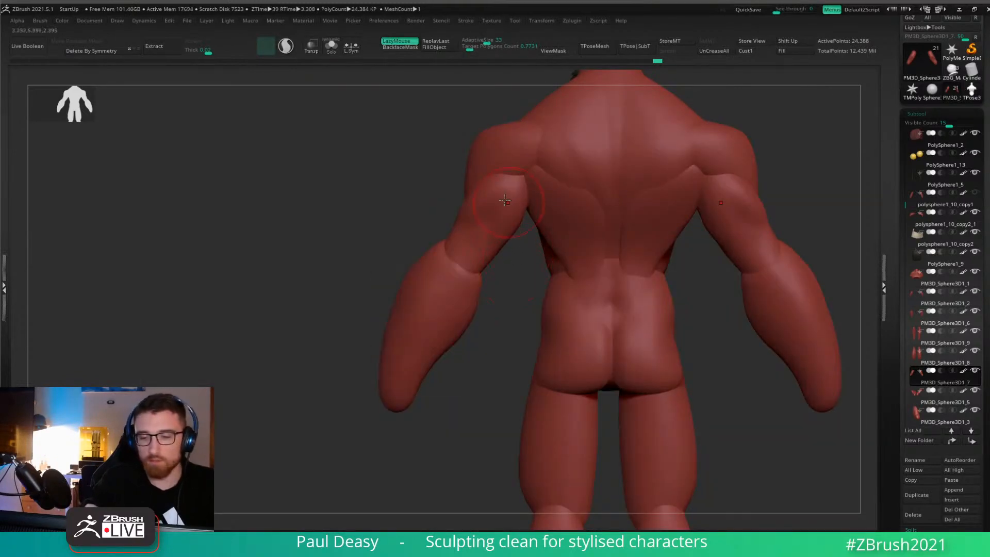
left_click_drag(521, 250, 519, 195)
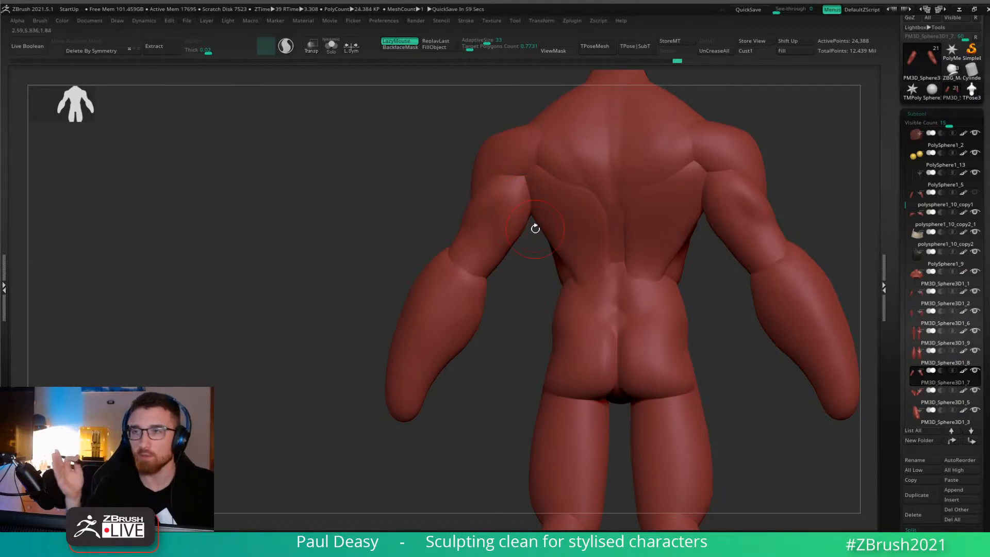
key("shift")
key("shift")
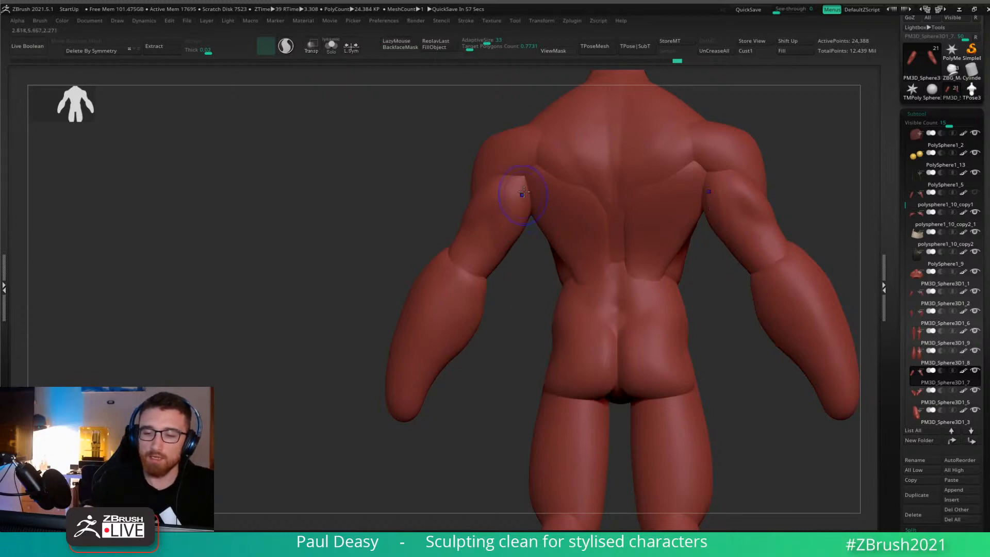
left_click_drag(523, 271, 527, 268)
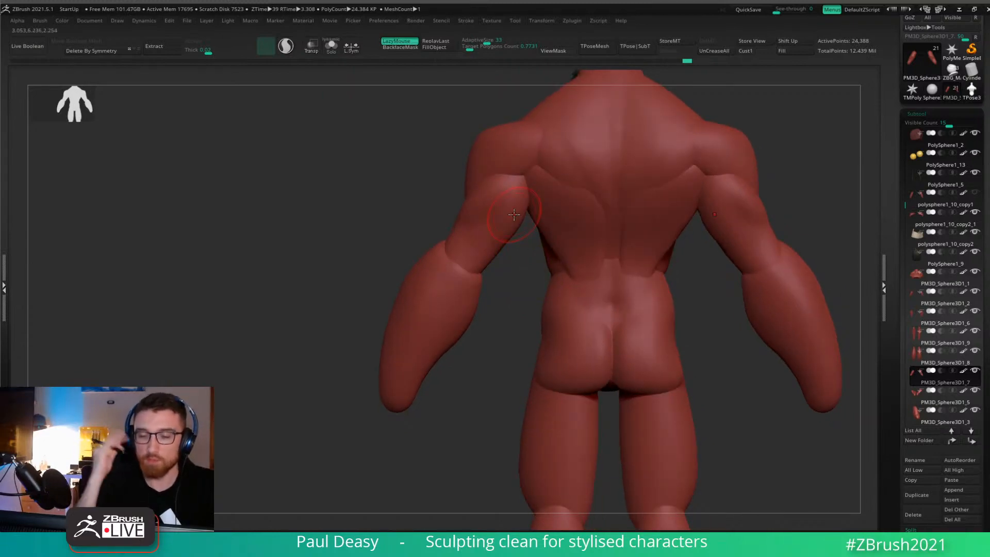
Define the lower end of the triceps bulge with short strokes and smooth the surface down to the elbow.
key("b")
key("Escape")
right_click(483, 221)
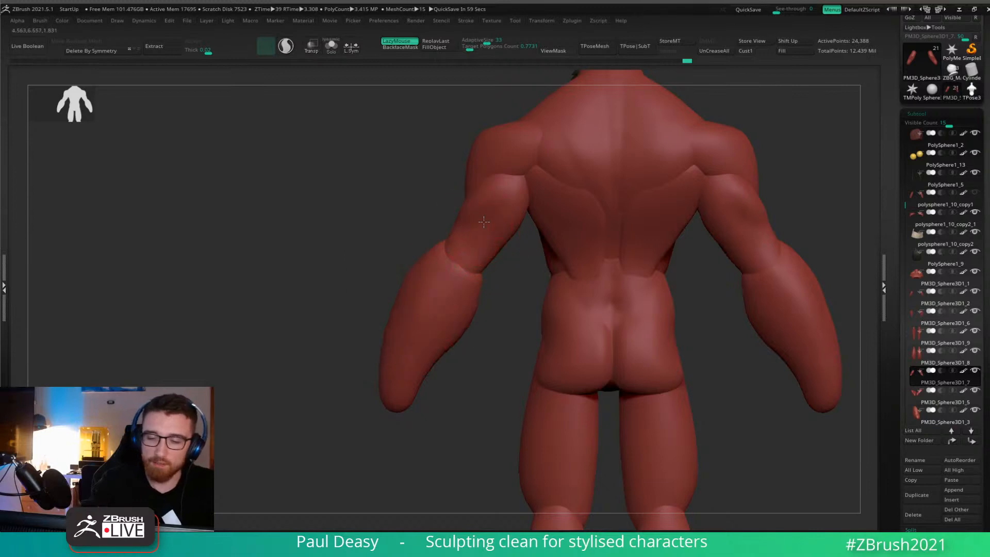
left_click_drag(483, 222, 502, 242)
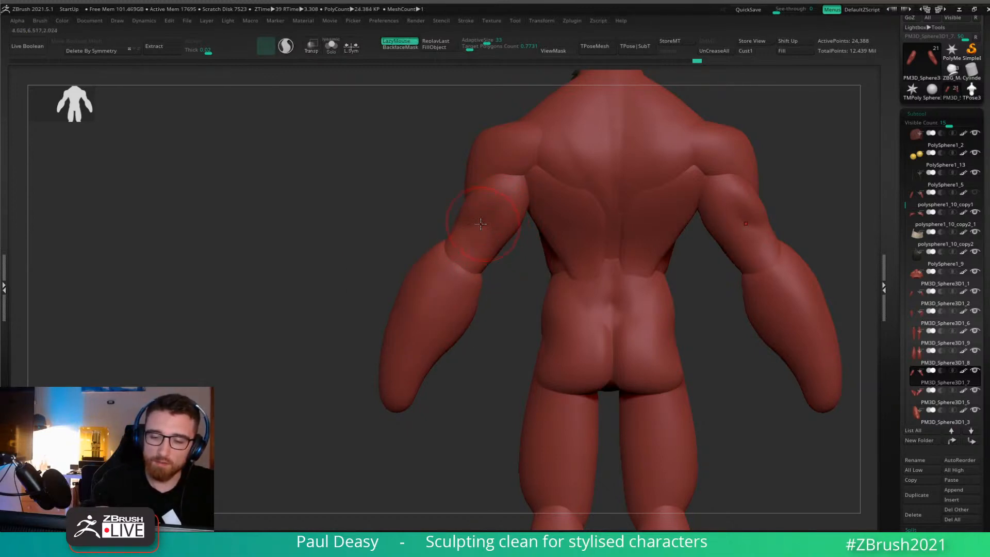
right_click(463, 221)
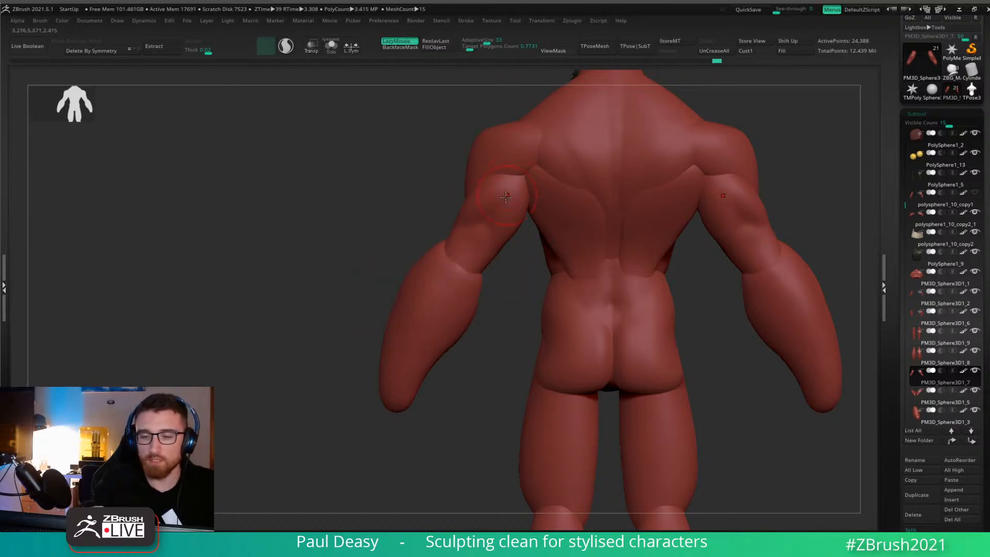
left_click_drag(486, 229, 478, 247, "shift")
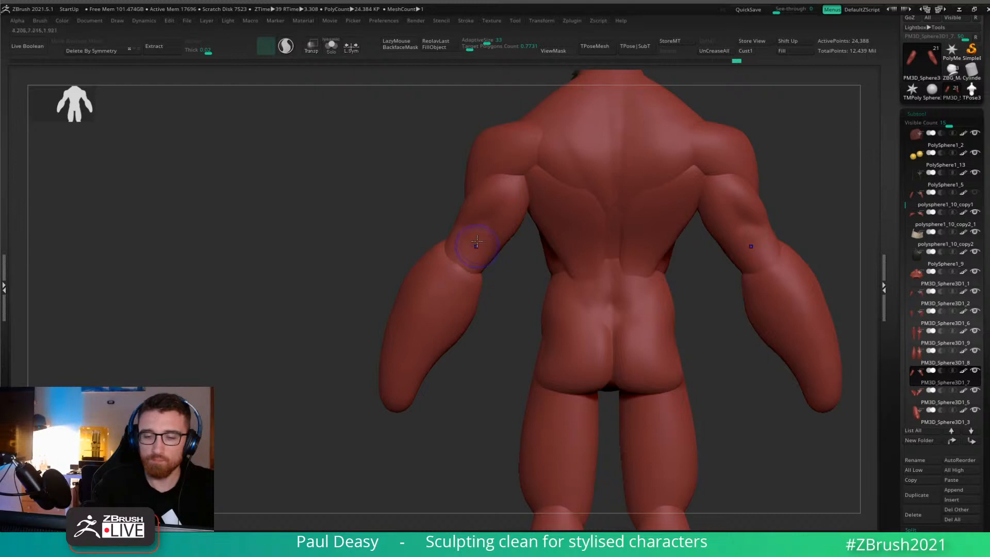
right_click_drag(476, 242, 501, 268)
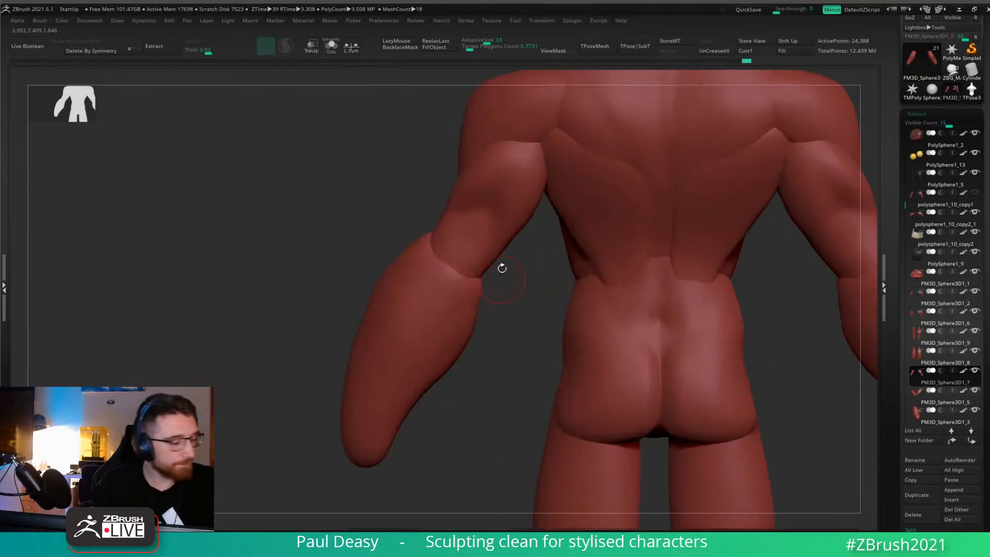
Repeat the last stroke and soften the transition below the triceps bulge with an adjusted brush size.
key("1")
right_click(483, 250)
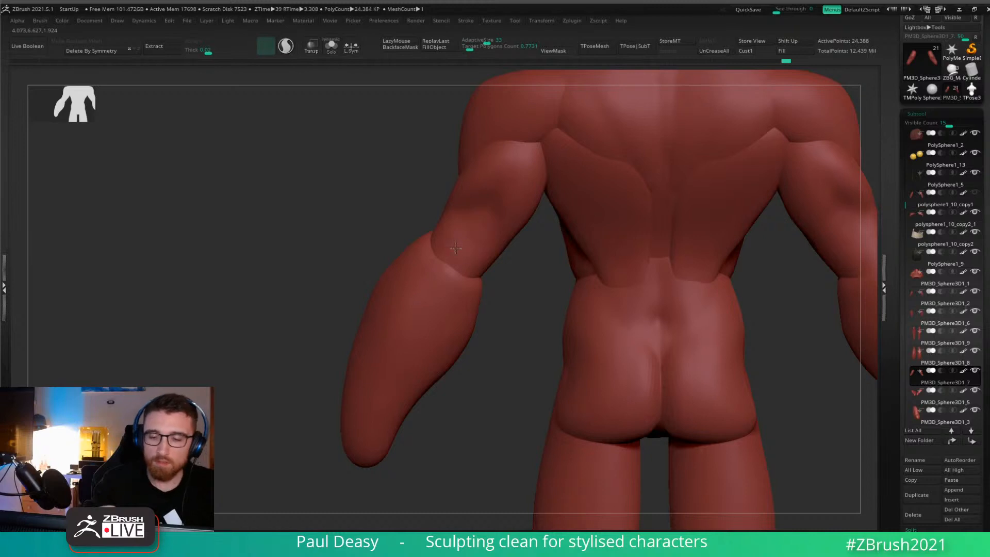
right_click(473, 248)
right_click(466, 248)
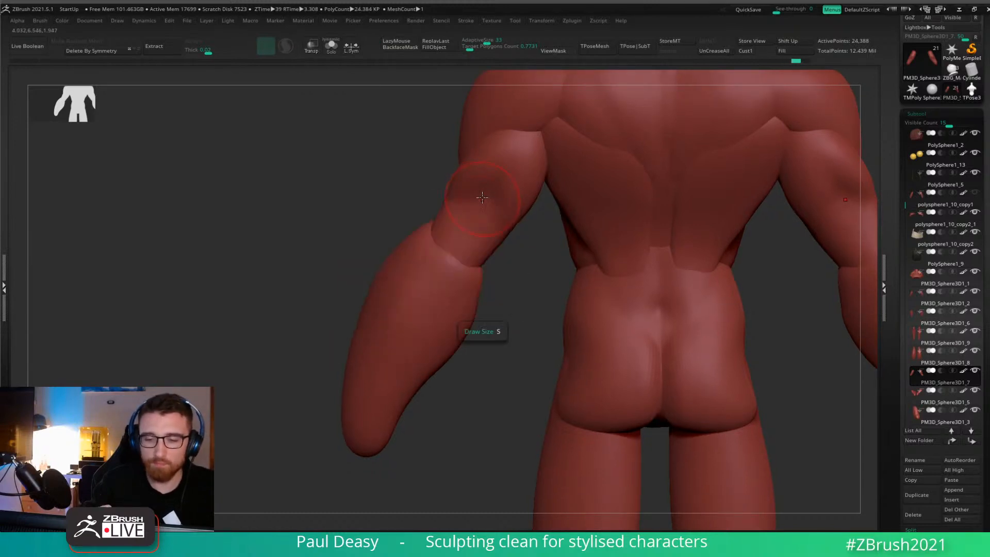
left_click_drag(481, 334, 495, 186)
mouse_move(495, 185)
right_mouse_down()
mouse_move(562, 182)
mouse_move(557, 206)
mouse_move(539, 180)
mouse_move(489, 172)
right_mouse_up()
key("space")
key("space")
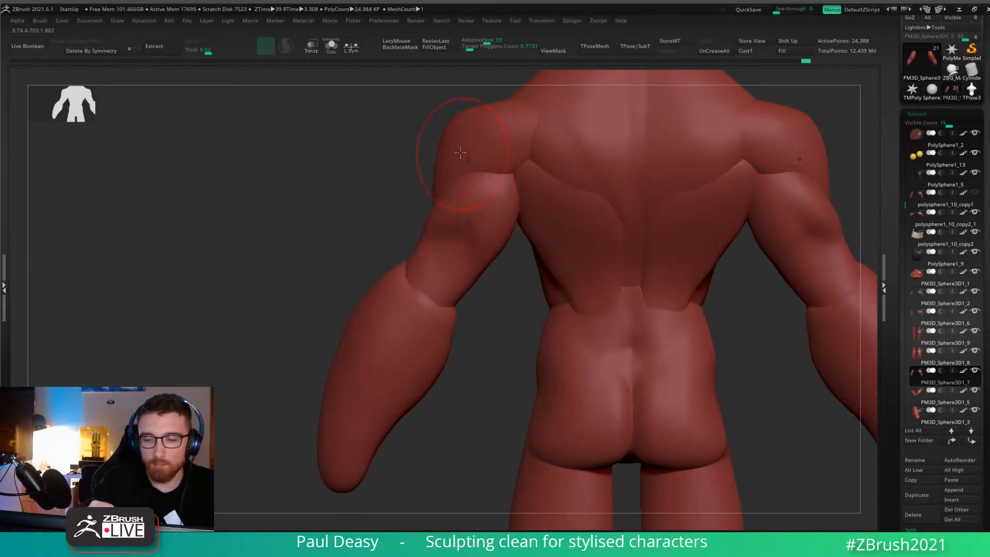
Resize the Move brush and adjust the upper end of the triceps beneath the shoulder in the back view.
right_click_drag(507, 163, 487, 157, "ctrl")
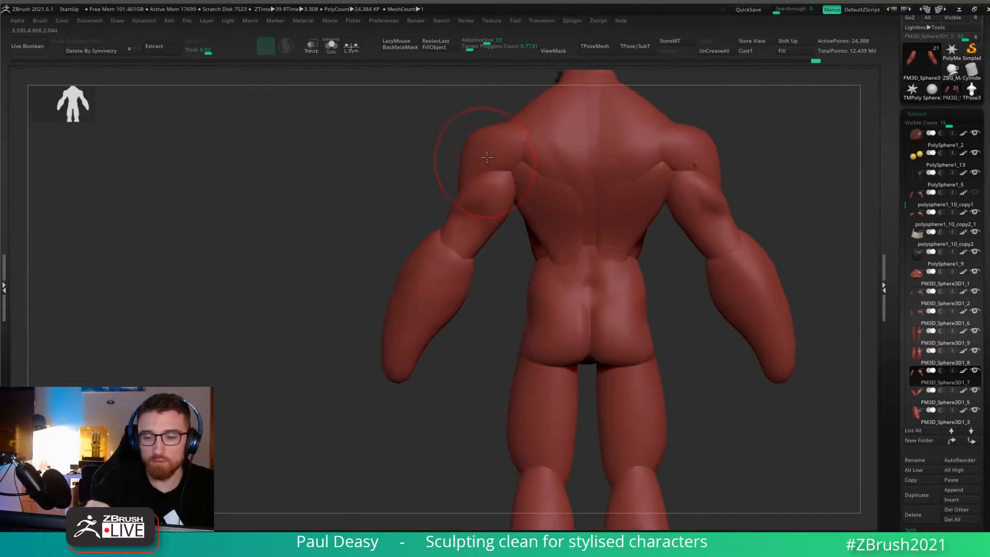
key("space")
left_click_drag(499, 170, 506, 170)
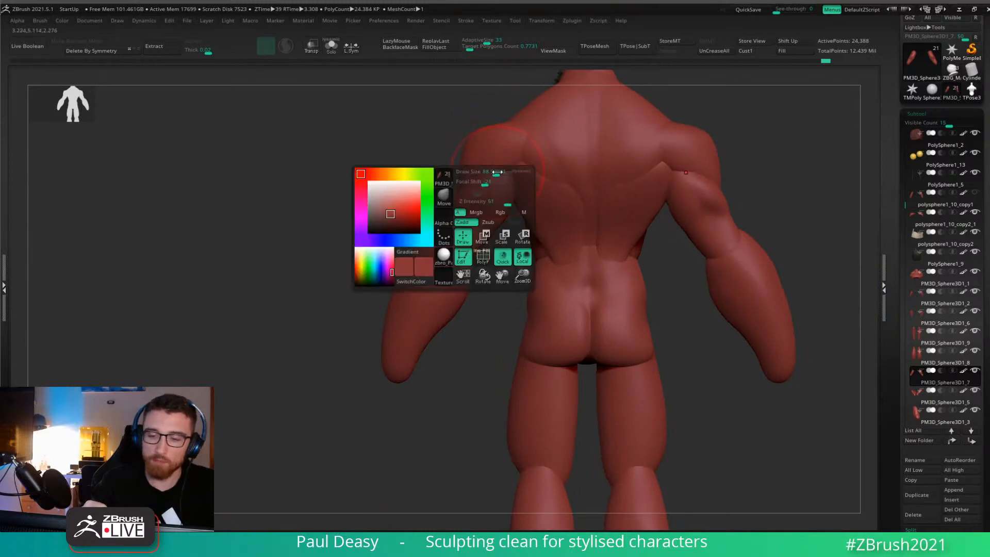
mouse_move(509, 189)
right_mouse_down()
mouse_move(539, 190)
mouse_move(520, 211)
mouse_move(480, 201)
mouse_move(552, 301)
right_mouse_up()
key("space")
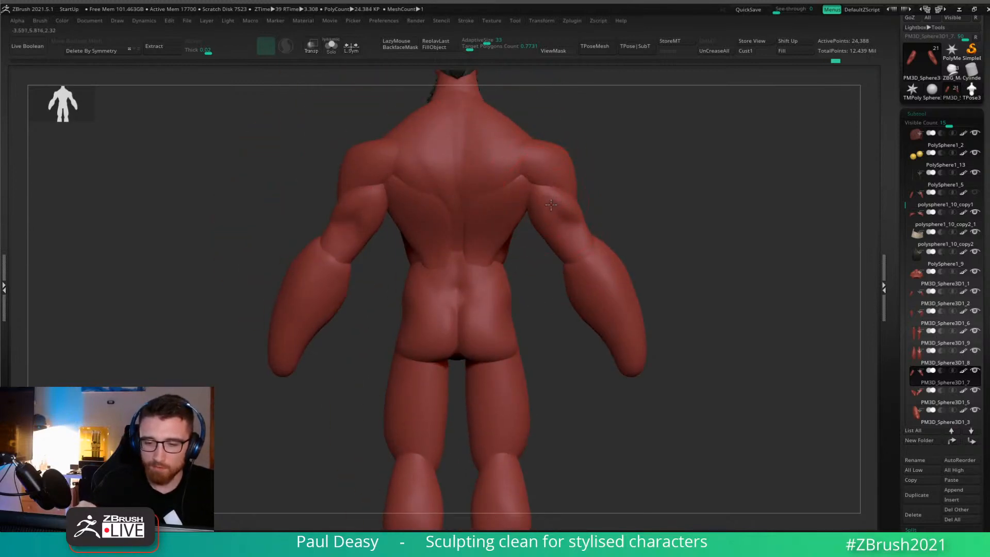
right_click_drag(599, 194, 588, 189)
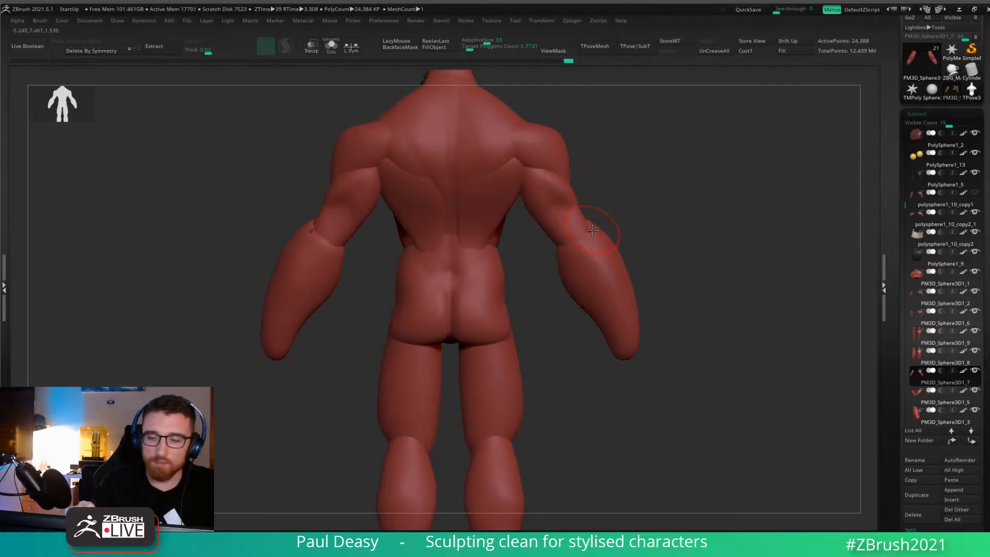
Build up a ridge on the outer back of the upper arm above the elbow, checking it from several angles.
mouse_move(594, 230)
right_mouse_down()
mouse_move(614, 207)
mouse_move(634, 240)
mouse_move(633, 210)
right_mouse_up()
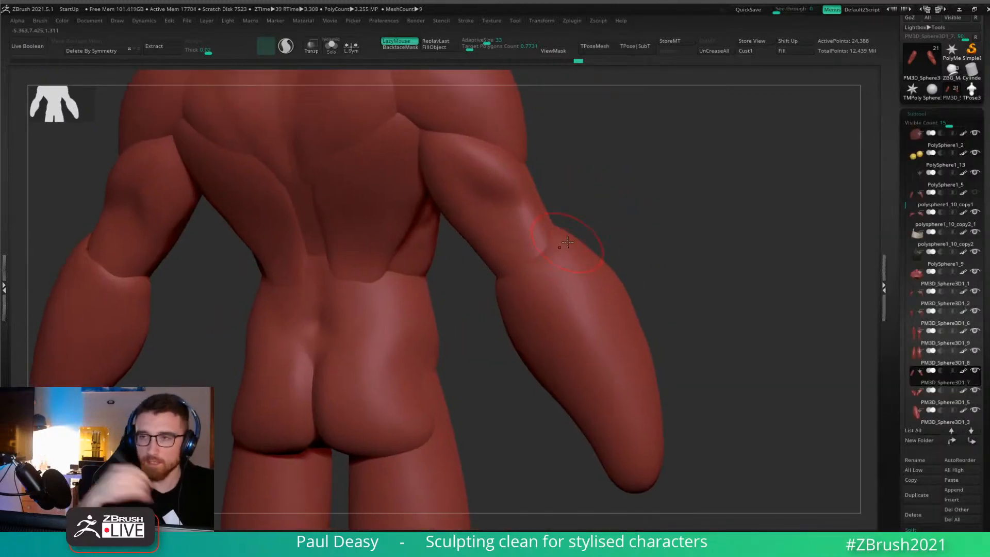
mouse_move(567, 242)
right_mouse_down()
mouse_move(601, 203)
mouse_move(522, 198)
right_mouse_up()
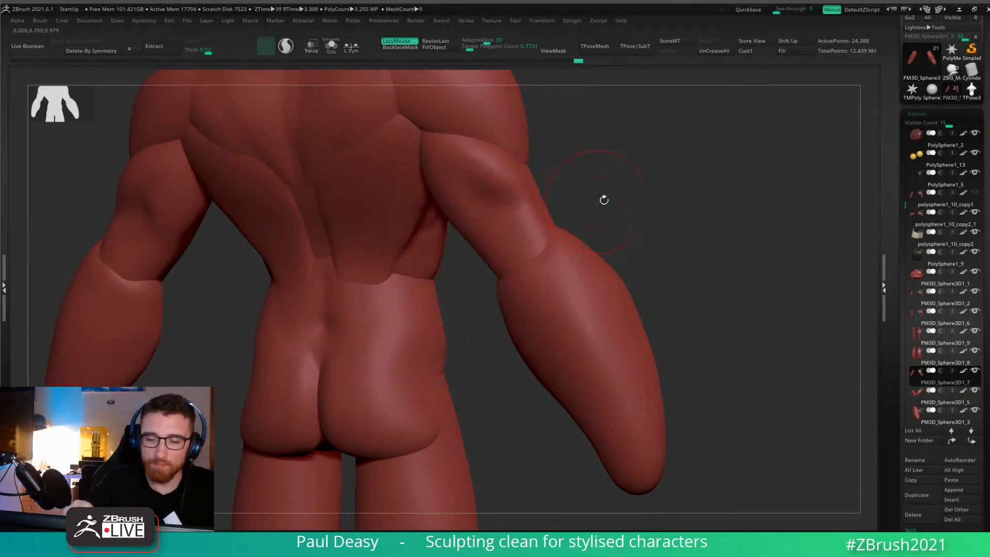
right_click_drag(603, 199, 480, 244)
mouse_move(555, 284)
right_mouse_down()
mouse_move(612, 227)
mouse_move(552, 236)
right_mouse_up()
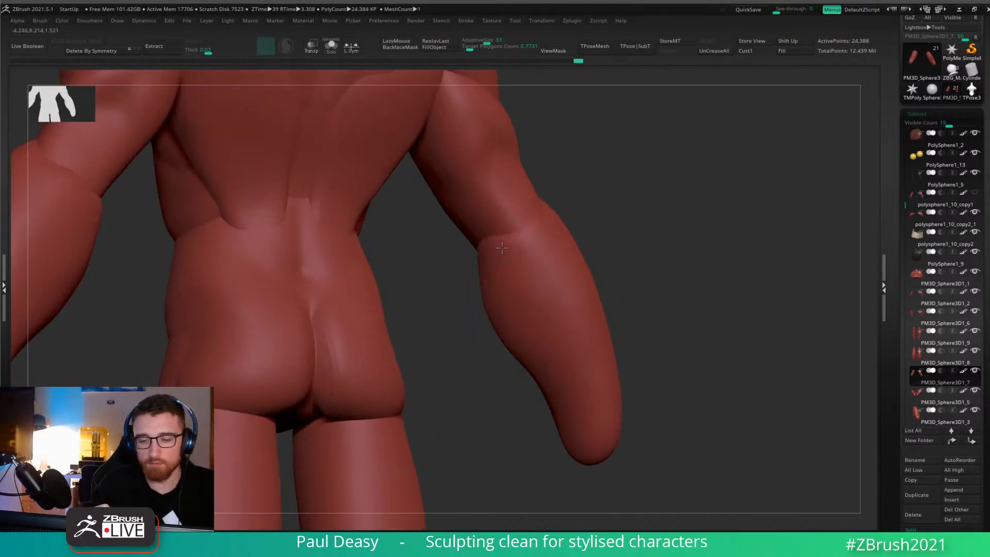
right_click_drag(525, 237, 529, 240)
Switch to the forearm subtool and reshape its upper edge where it meets the back of the elbow.
left_click(533, 238, "alt")
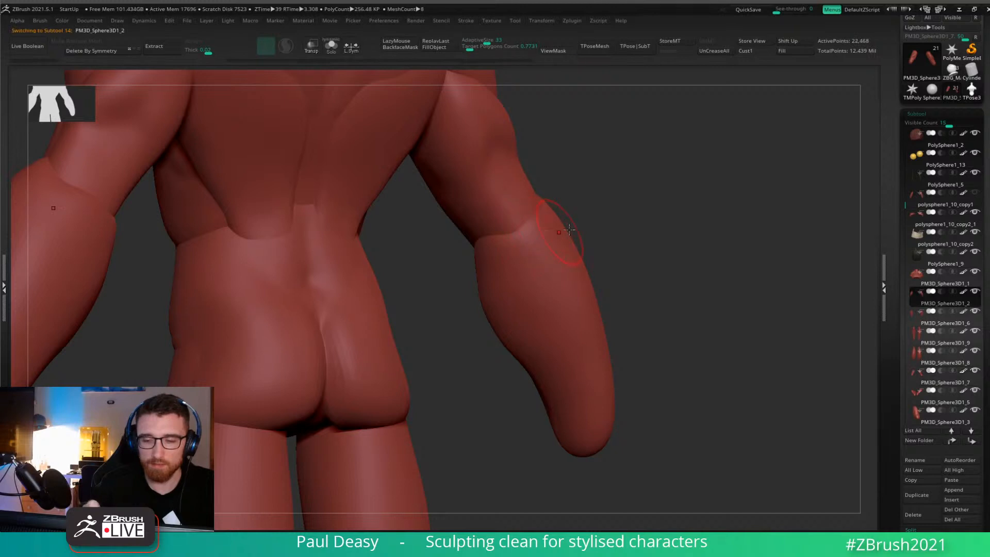
right_click_drag(627, 227, 558, 227)
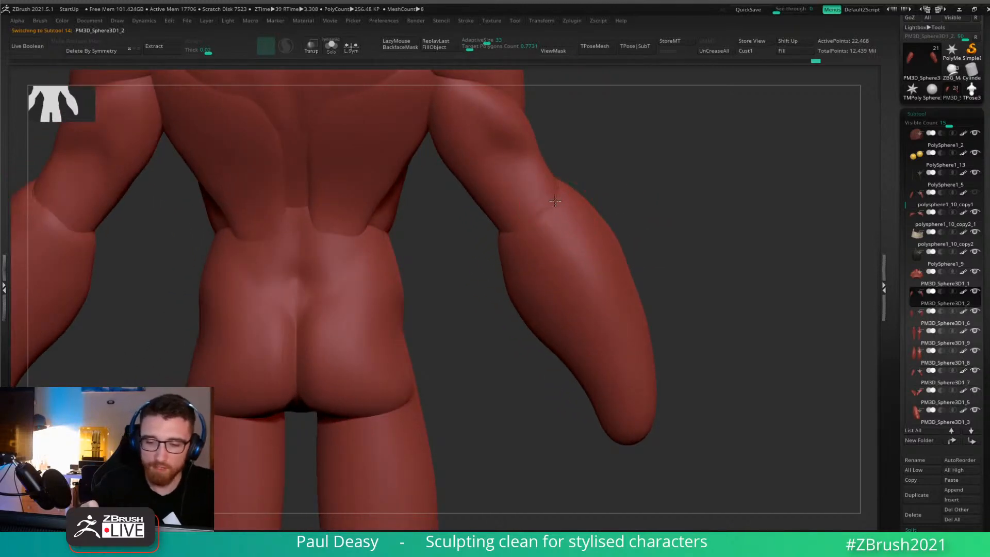
key("space")
left_click_drag(540, 212, 517, 221)
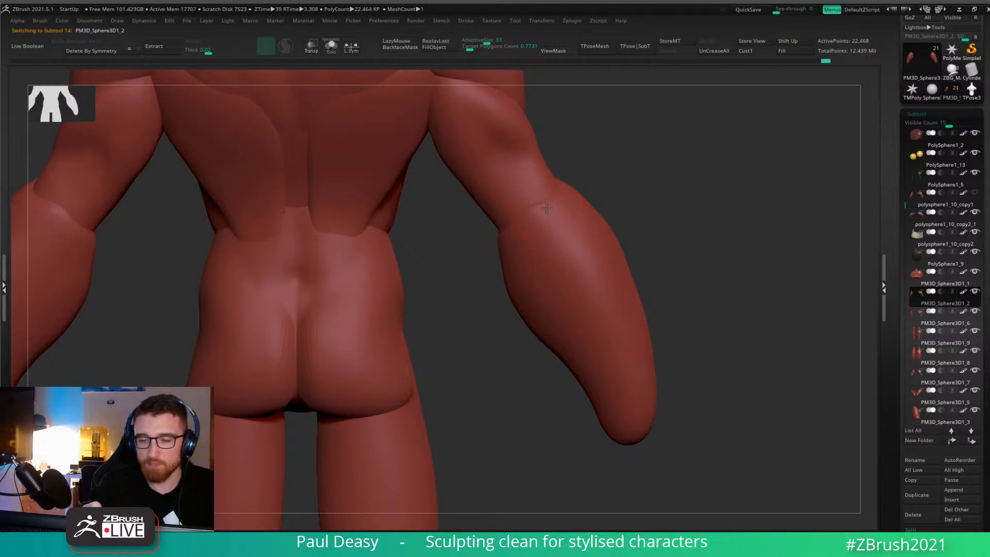
right_click_drag(579, 221, 662, 287)
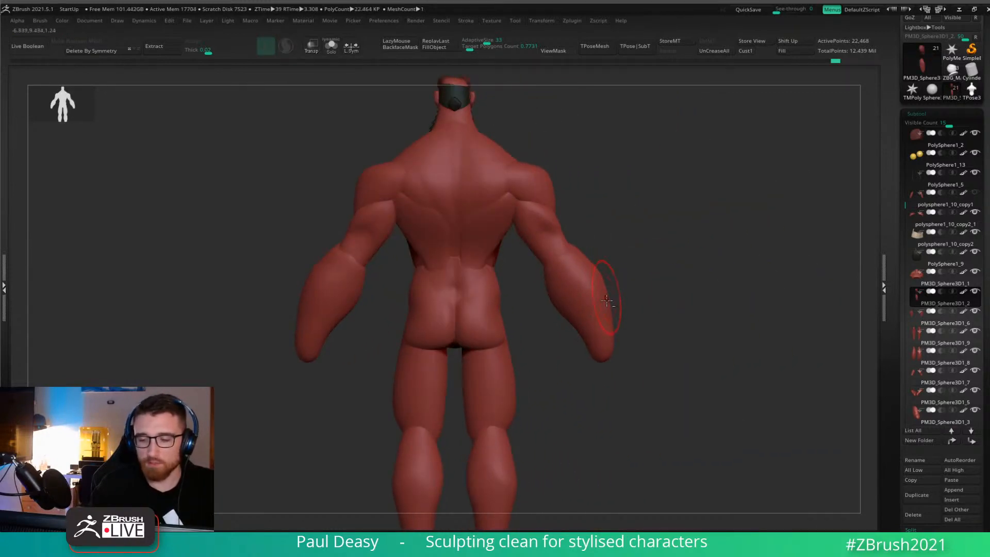
Refine the outer contour of the forearm with the Move brush from behind, dropping two subdivision levels for broader changes.
left_click_drag(613, 322, 611, 308)
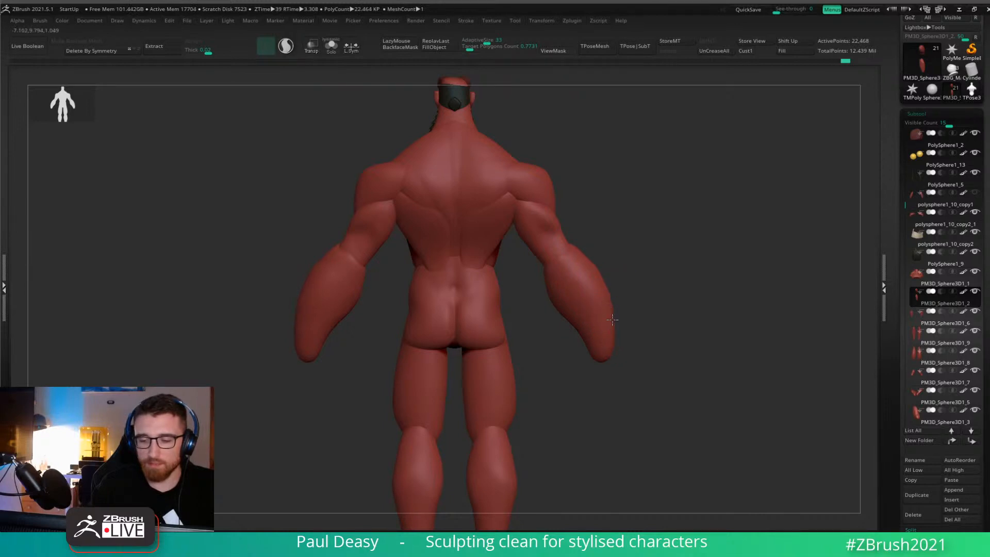
mouse_move(637, 286)
right_mouse_down("alt")
mouse_move(605, 271)
mouse_move(620, 282)
right_mouse_up("alt")
right_click(621, 283)
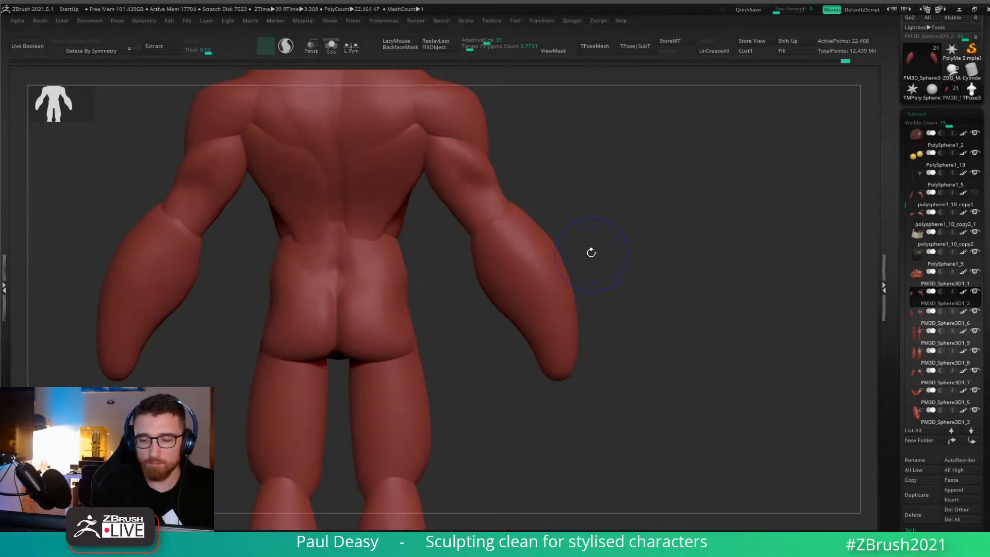
key("shift+d")
key("shift+d")
right_click(554, 254)
left_click_drag(576, 308, 571, 329)
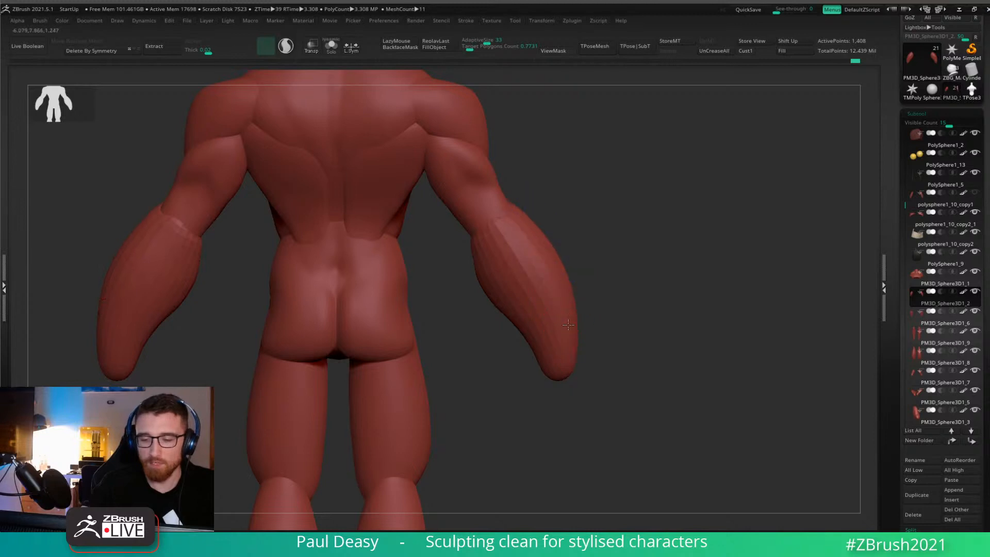
Return the forearms to the higher subdivision level and adjust their inner contour from the front.
right_click_drag(607, 279, 506, 276, "alt")
key("d")
right_click(474, 278)
left_click_drag(476, 277, 473, 279)
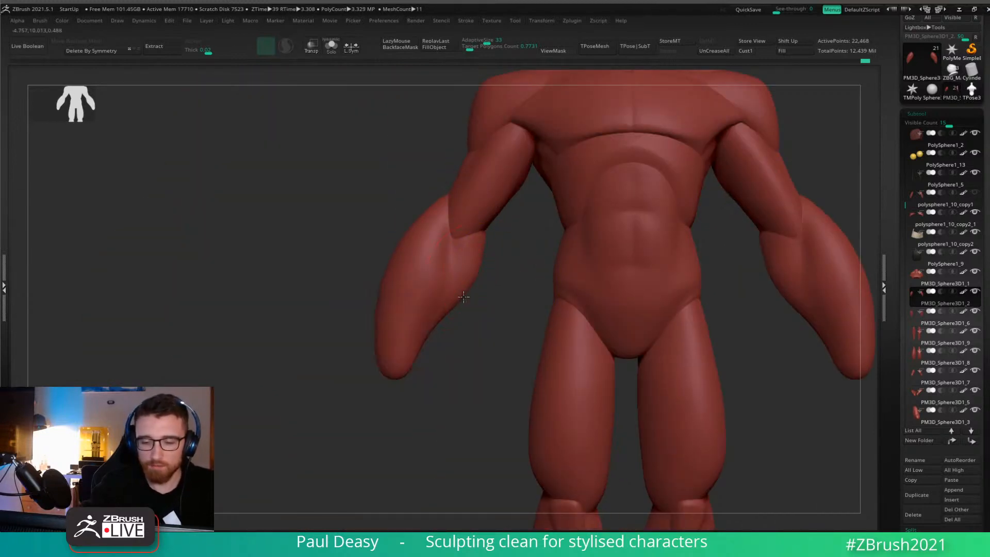
Adjust the lower contour of the forearms toward the wrists with the Move brush from the front.
key("space")
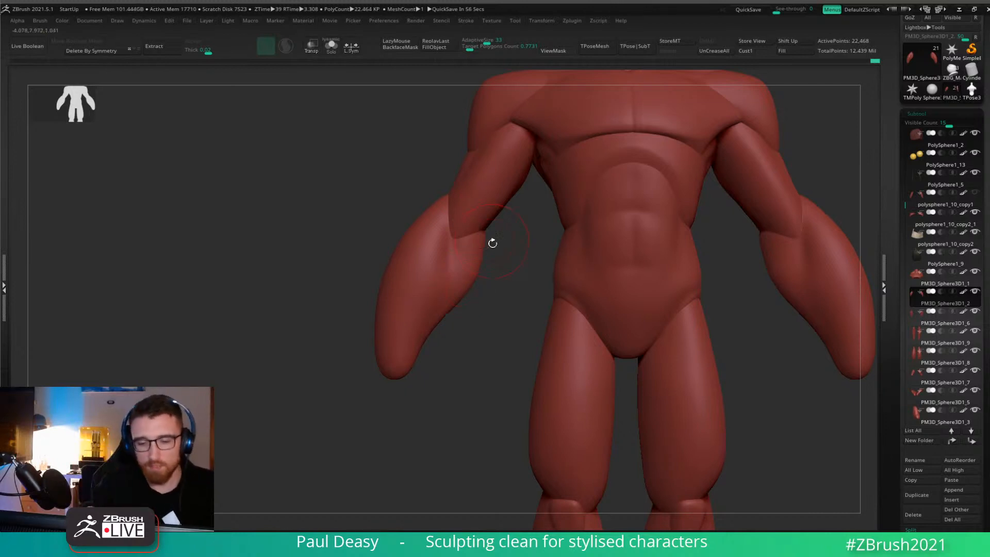
key("space")
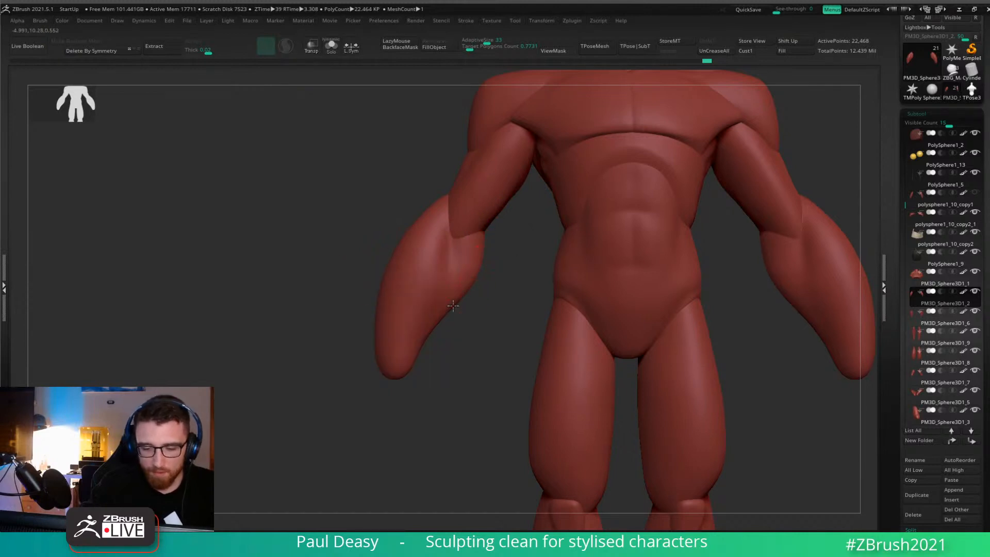
key("space")
right_click_drag(439, 285, 438, 296, "alt")
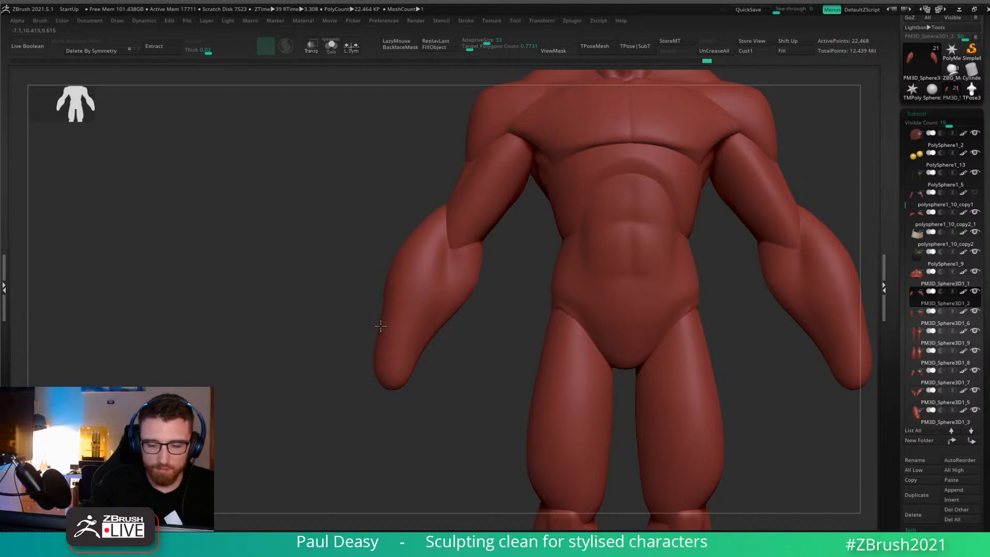
mouse_move(466, 336)
right_mouse_down()
mouse_move(453, 345)
mouse_move(485, 336)
right_mouse_up()
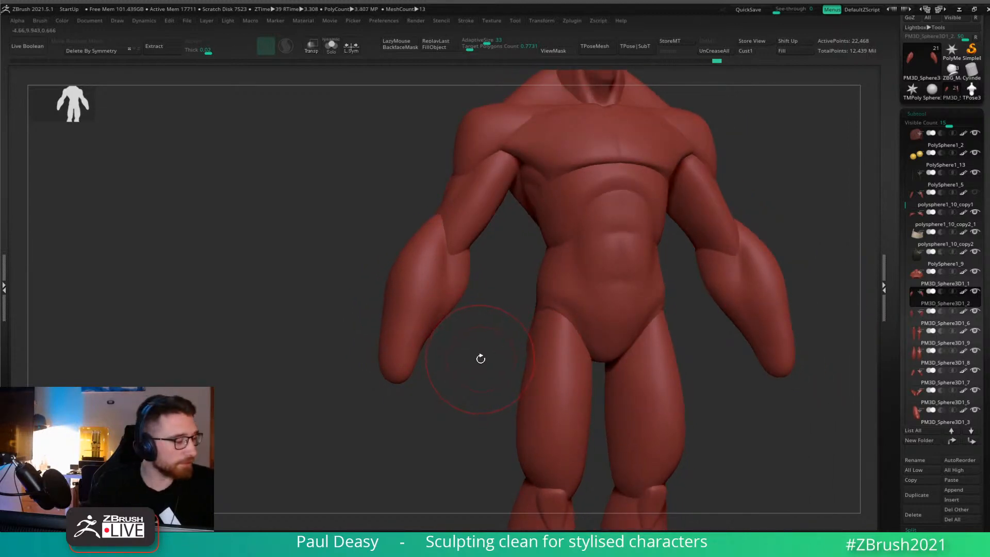
Examine the forearms from behind with the Dam Standard brush active, adjusting its draw size.
key("b")
key("d")
key("s")
right_click_drag(478, 356, 476, 362)
key("space")
mouse_move(411, 295)
right_mouse_down()
mouse_move(391, 288)
mouse_move(541, 273)
mouse_move(493, 264)
right_mouse_up()
key("space")
left_click(520, 269)
key("space")
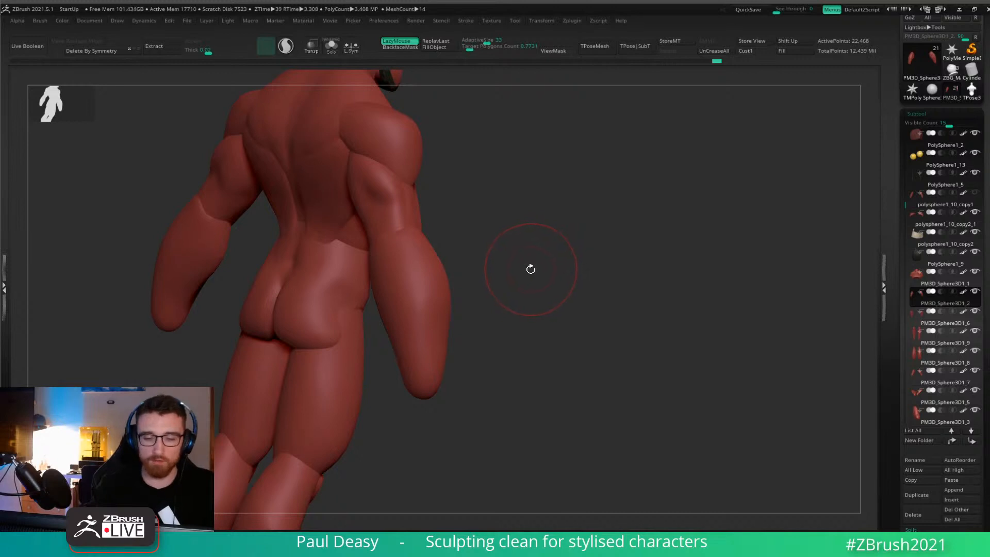
key("space")
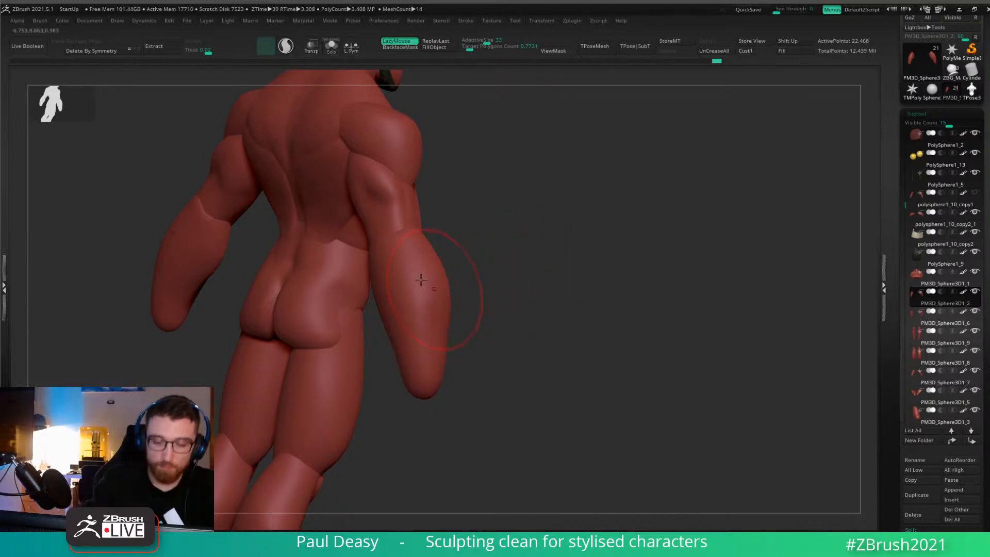
key("space")
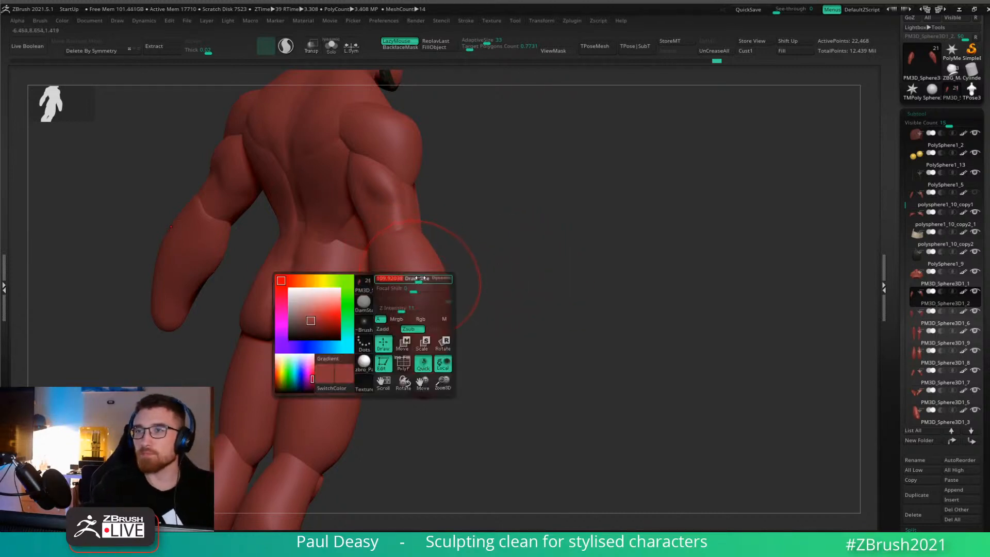
Switch back to the Move brush and review the arm contours from the side and the front.
mouse_move(506, 264)
left_mouse_down()
mouse_move(552, 258)
mouse_move(541, 243)
left_mouse_up()
key("b")
key("m")
key("v")
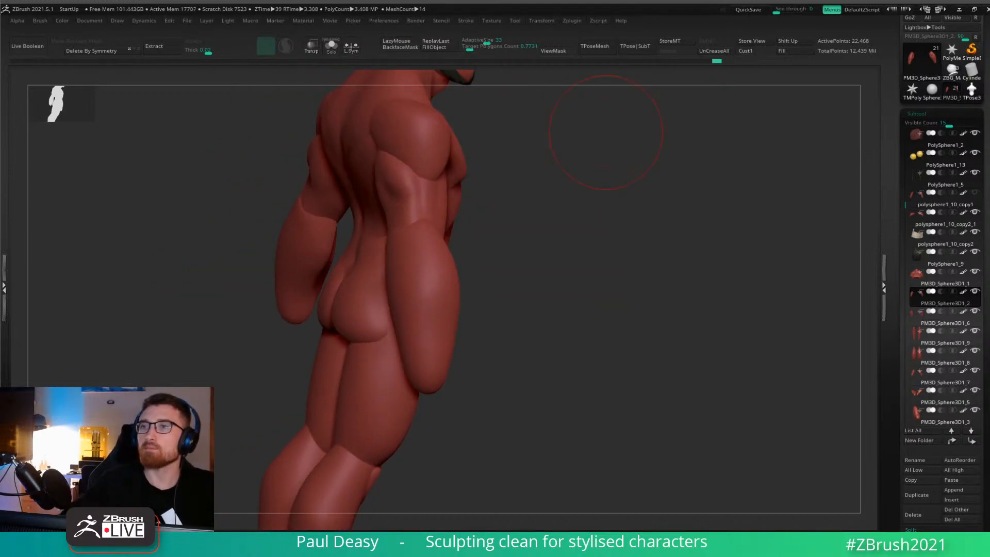
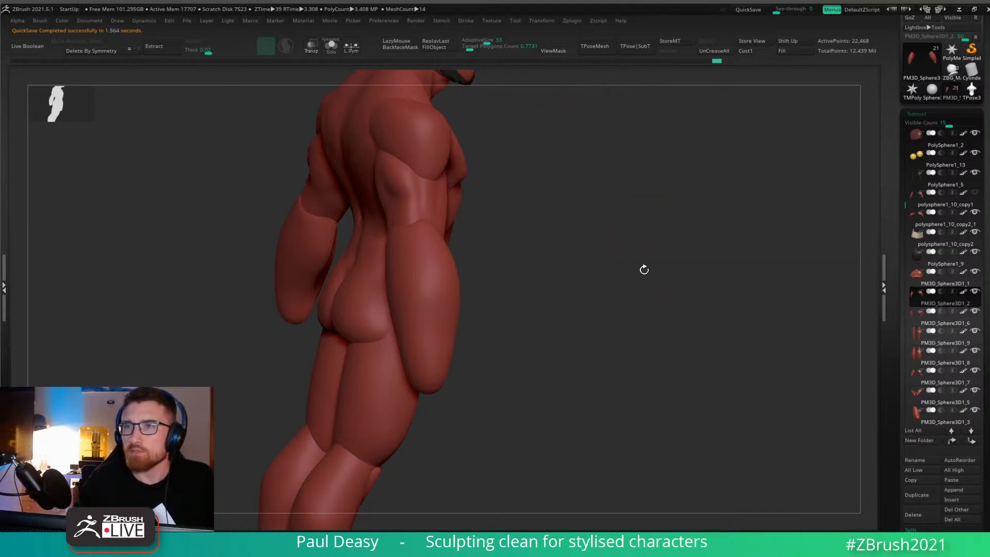
left_click_drag(641, 268, 374, 363)
left_click_drag(597, 274, 663, 250, "shift")
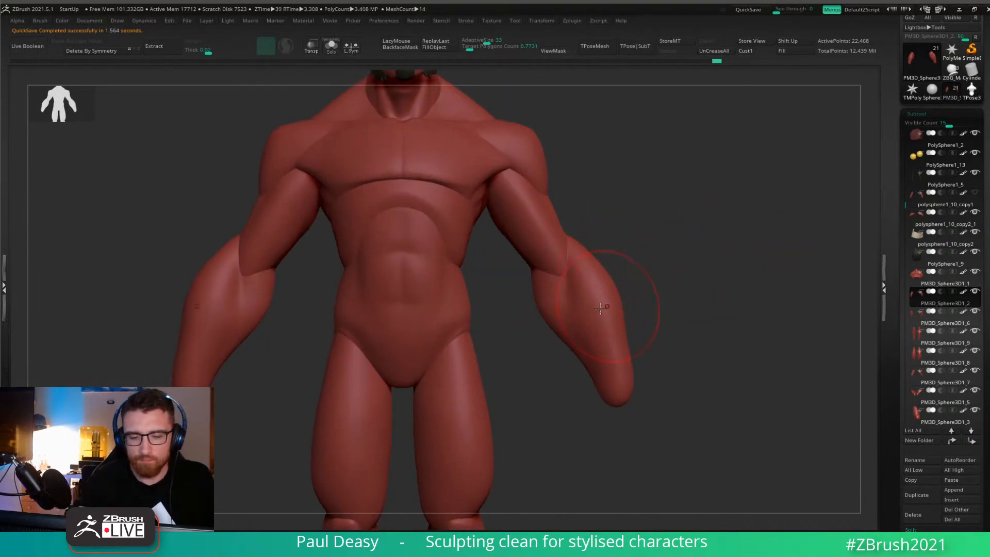
left_click_drag(673, 309, 657, 272, "alt")
Switch to the Dam Standard brush and make the lower-leg subtool active.
key("b")
key("d")
key("s")
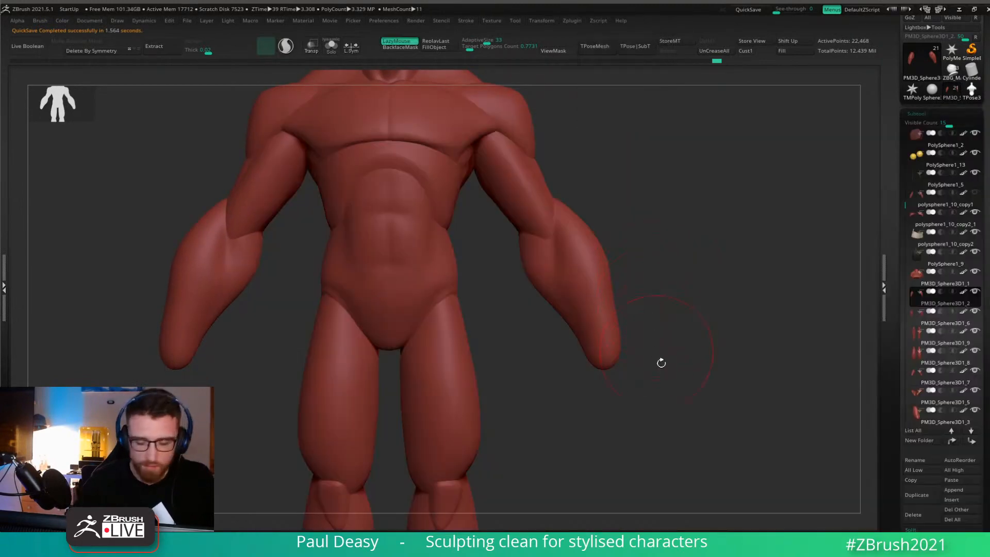
left_click_drag(660, 362, 669, 189, "alt")
left_click_drag(589, 376, 614, 369, "alt")
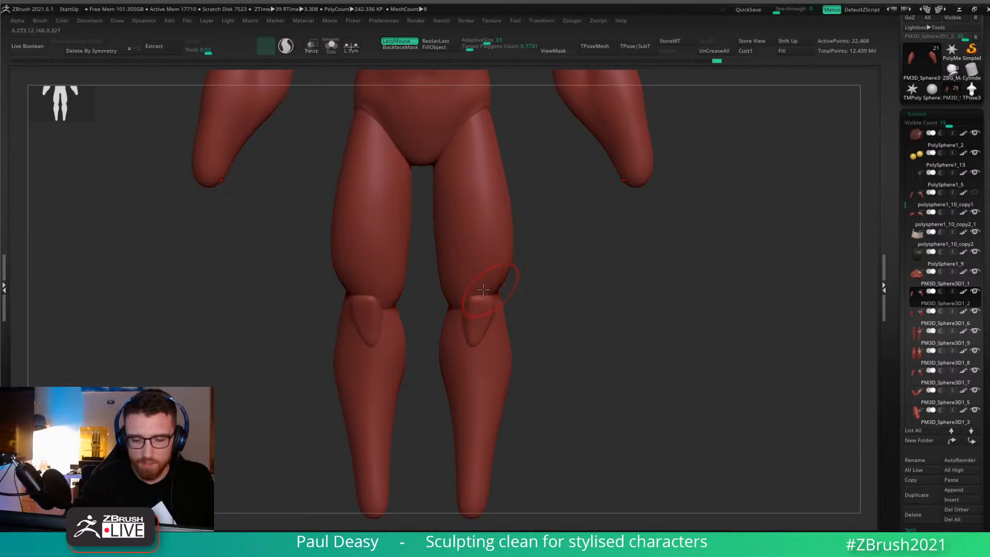
left_click(504, 352, "alt")
mouse_move(543, 405)
left_mouse_down("alt")
mouse_move(572, 308)
mouse_move(570, 330)
left_mouse_up("alt")
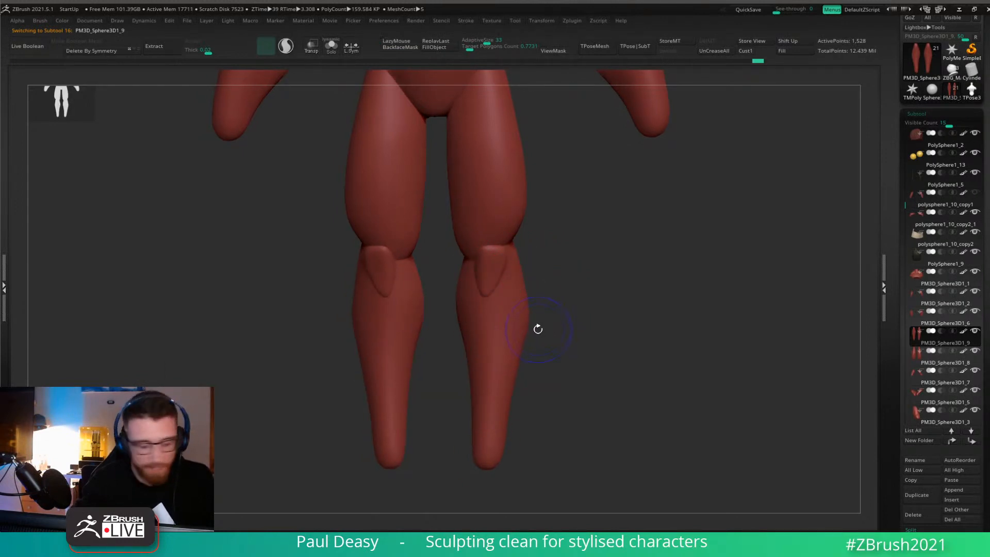
Adjust the brush over the calves, turn off LazyMouse and bring the whole figure into view.
key("space")
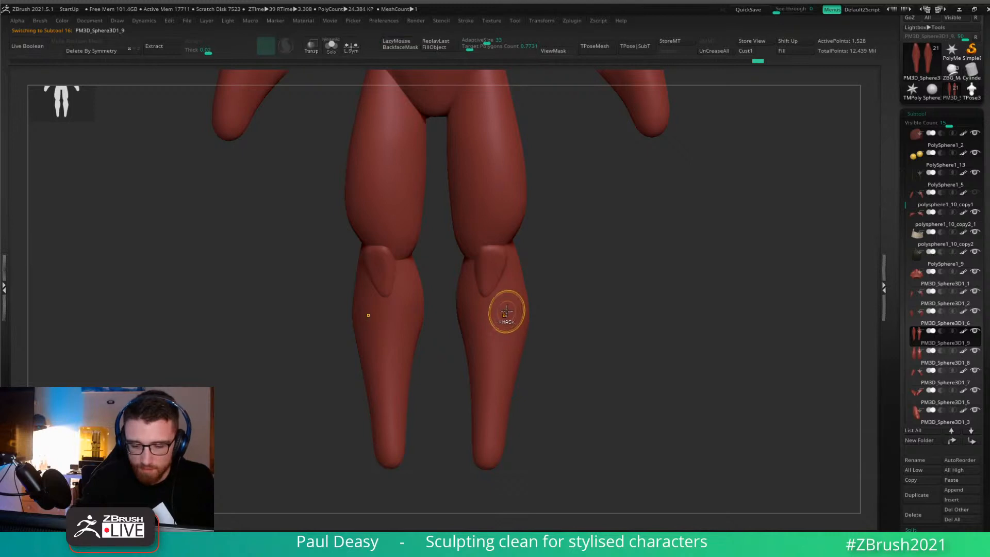
left_click_drag(489, 468, 487, 313)
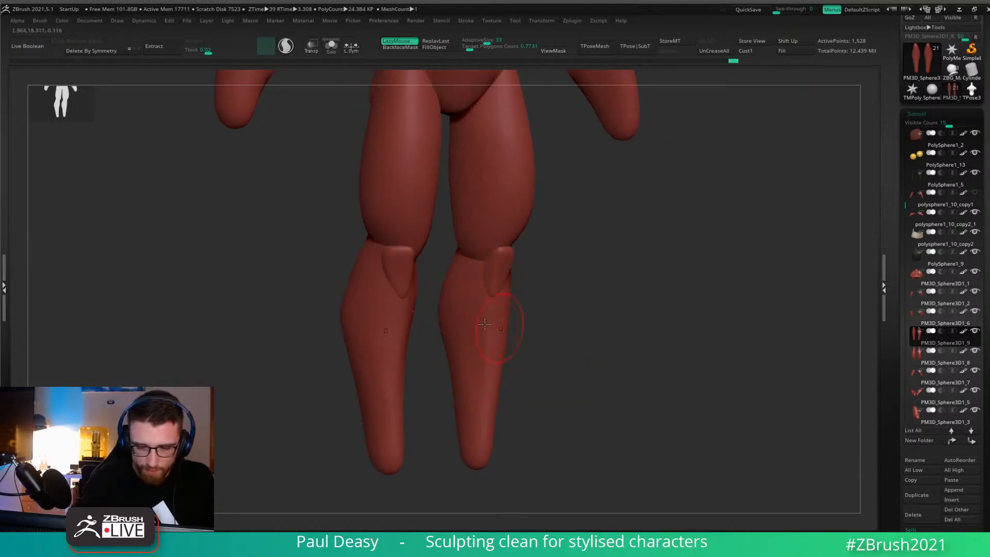
key("l")
key("l")
right_click_drag(480, 426, 520, 320, "ctrl")
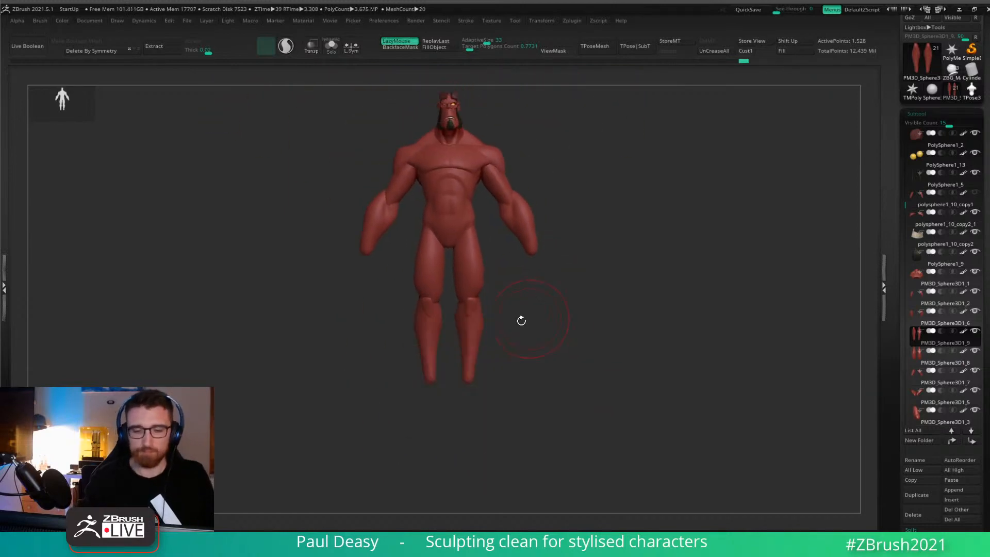
key("l")
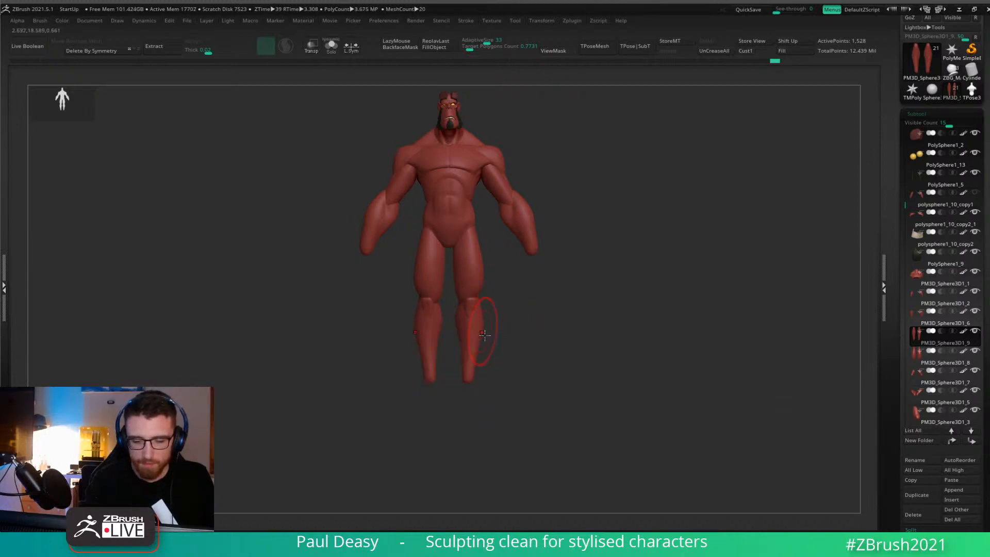
Insert a mirrored pair of spheres at the ends of the forearms and split them into their own subtool.
mouse_move(488, 330)
right_mouse_down("alt")
mouse_move(560, 268)
mouse_move(590, 280)
mouse_move(591, 328)
right_mouse_up("alt")
key("space")
key("space")
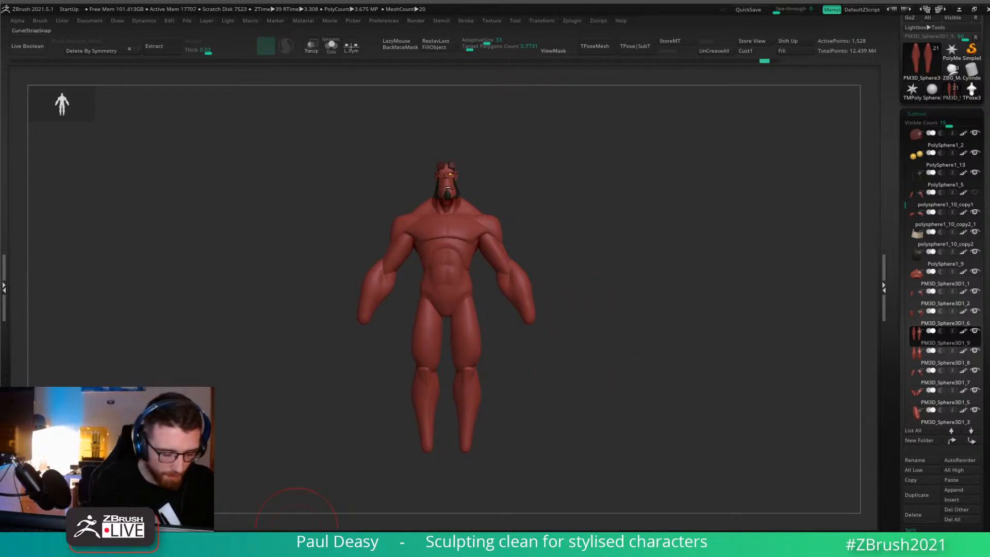
left_click(299, 540)
left_click_drag(534, 341, 536, 346)
key("ctrl+h")
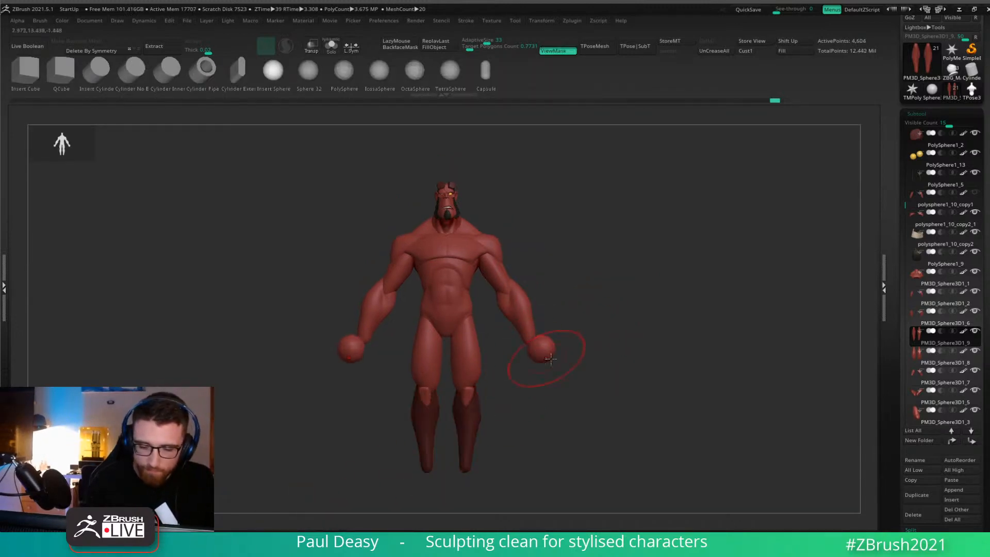
key("ctrl+w")
key("1")
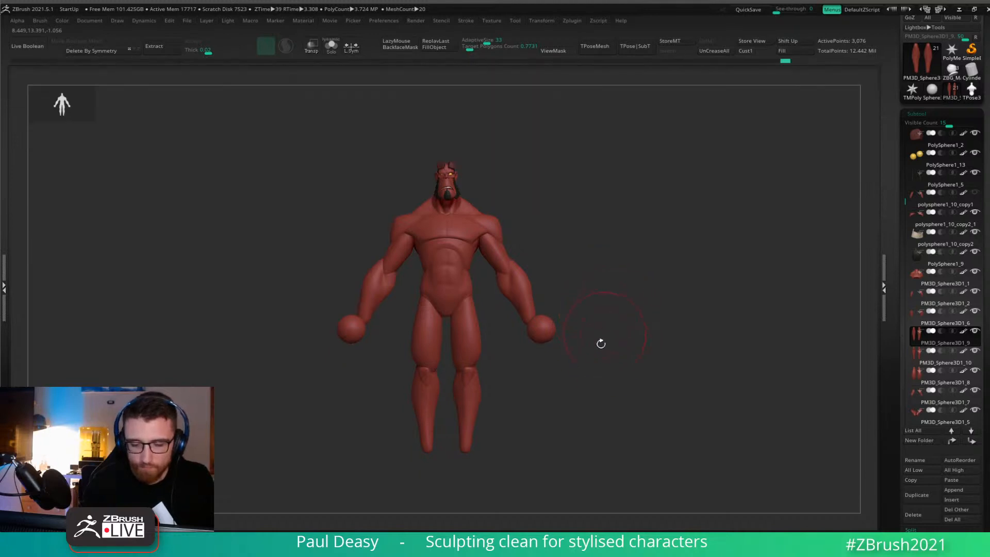
Make the hand spheres' subtool active and reposition the spheres so they line up with the wrists.
right_click_drag(601, 331, 671, 327, "alt")
key("w")
left_click(527, 253)
left_click(559, 260, "alt")
left_click_drag(589, 285, 565, 271)
right_click_drag(614, 276, 570, 283)
left_click_drag(565, 273, 591, 276)
left_click_drag(647, 286, 700, 322)
right_click_drag(700, 323, 688, 317, "alt")
Adjust the Move brush size and check the placement of the hand spheres from the back and front.
key("space")
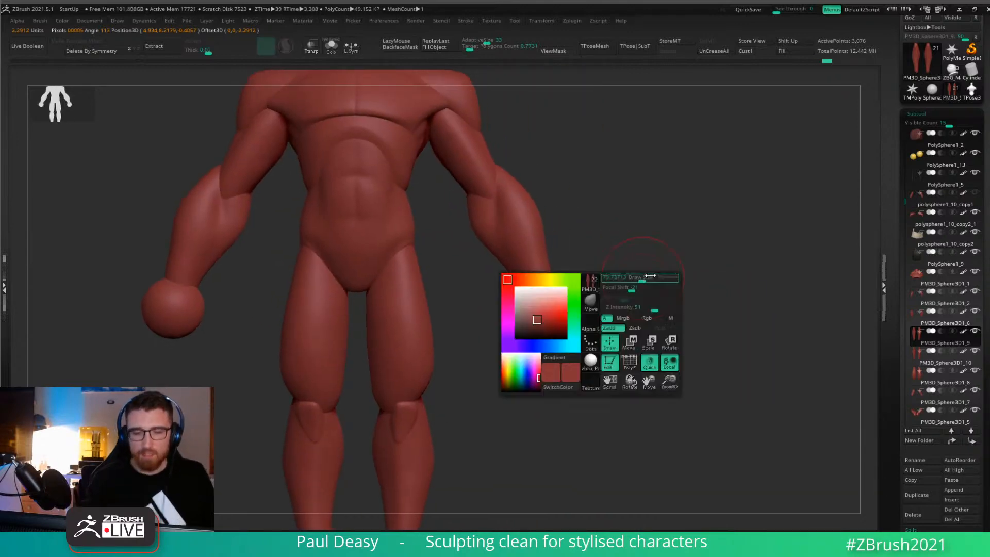
left_click_drag(641, 281, 651, 281)
mouse_move(682, 206)
right_mouse_down("ctrl")
mouse_move(642, 222)
mouse_move(638, 246)
right_mouse_up("ctrl")
key("space")
left_click(642, 228)
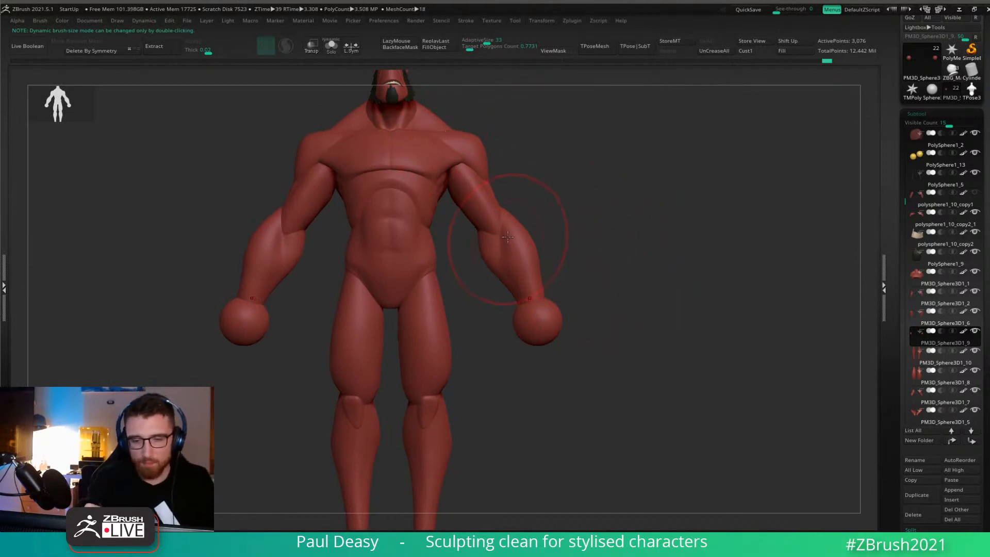
right_click_drag(592, 214, 512, 217, "shift")
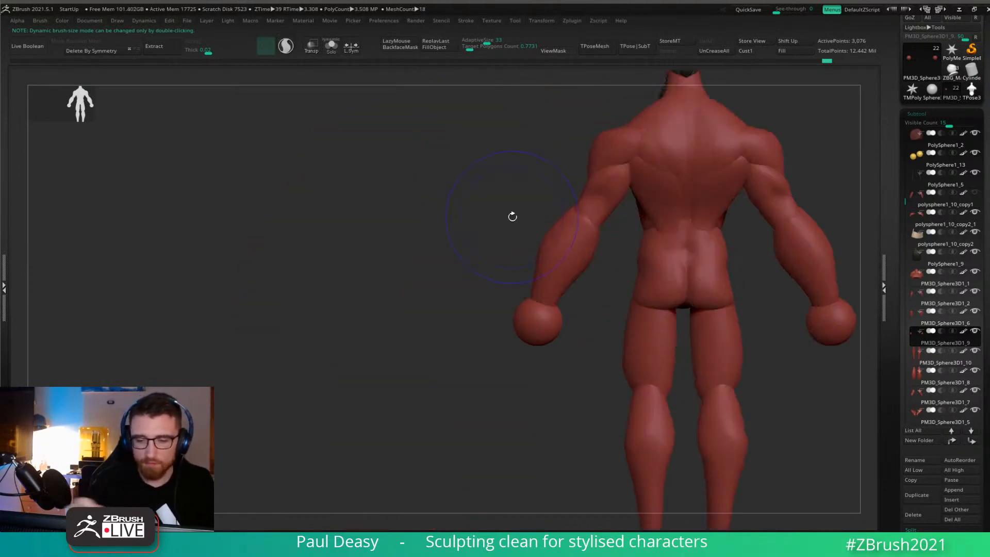
right_click_drag(536, 437, 305, 438, "alt")
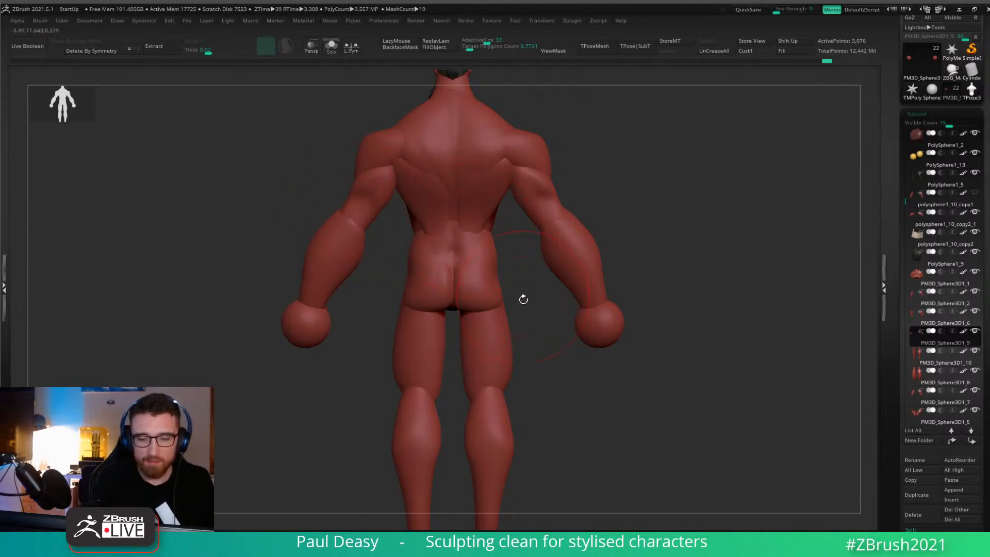
left_click_drag(521, 298, 638, 281, "shift")
left_click_drag(555, 283, 584, 281, "alt")
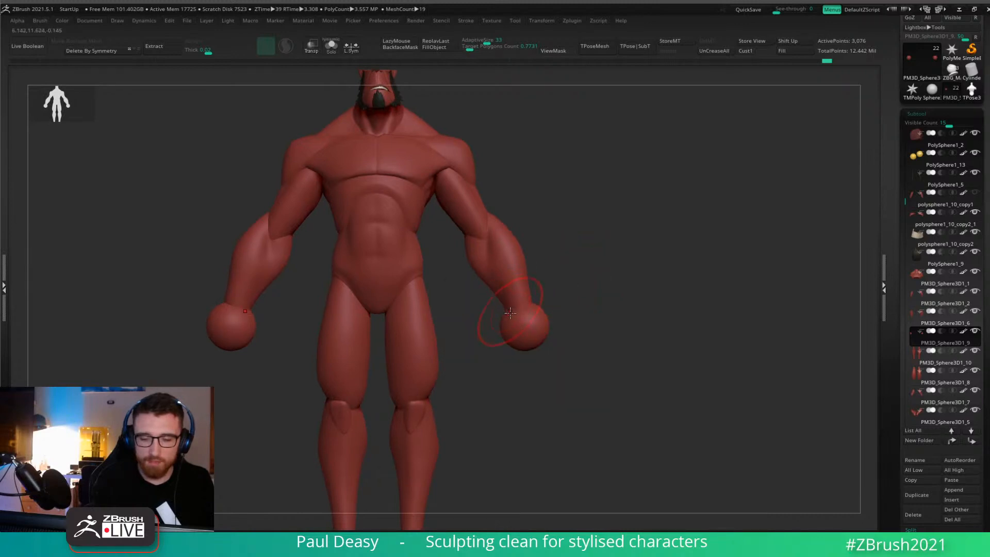
Resize the Move brush and push in the sides of the hand spheres from the front to form narrower, elongated hands.
left_click_drag(469, 303, 484, 337, "alt")
key("space")
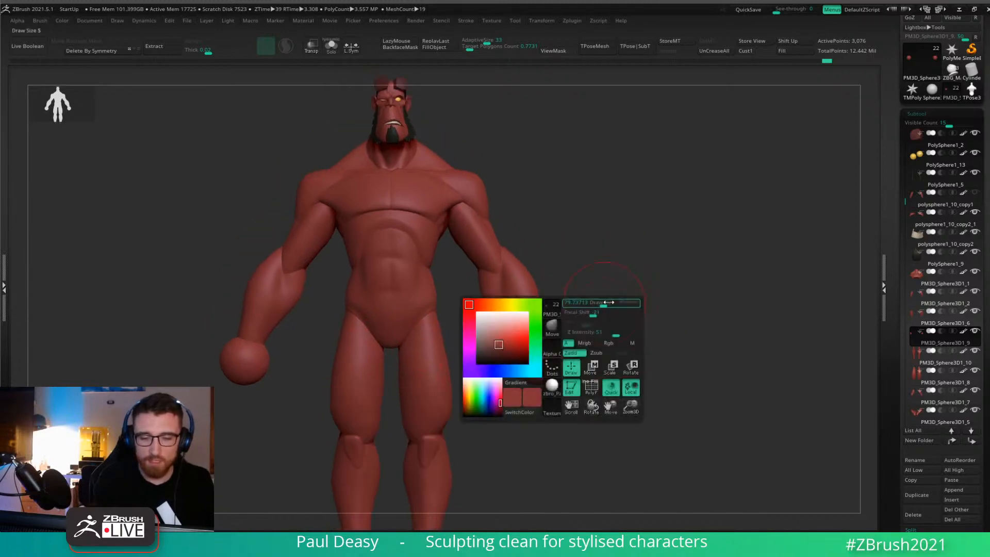
left_click_drag(608, 303, 620, 303)
mouse_move(579, 294)
left_mouse_down("alt")
mouse_move(548, 299)
mouse_move(568, 273)
mouse_move(552, 274)
left_mouse_up("alt")
key("s")
left_click_drag(536, 267, 517, 253, "alt")
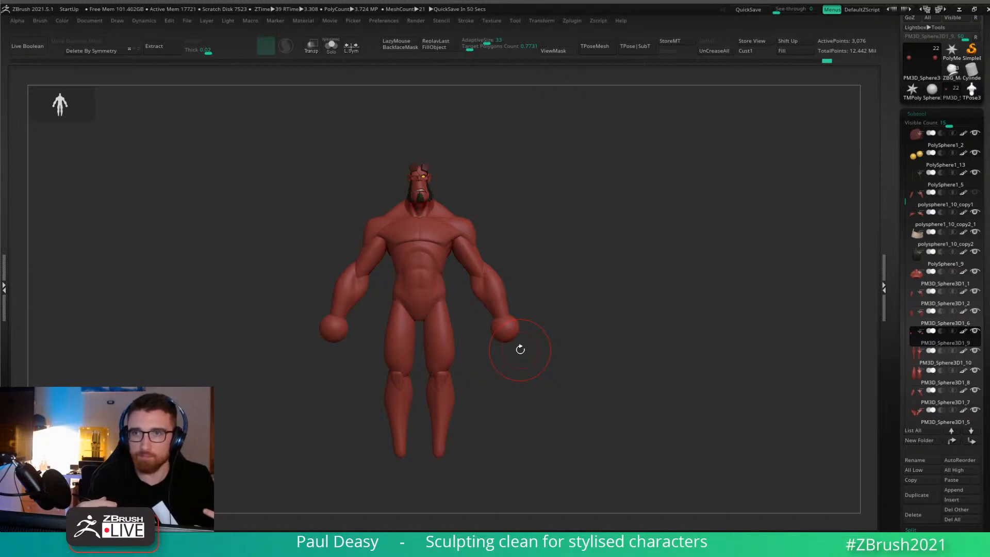
right_click_drag(549, 330, 601, 355, "ctrl")
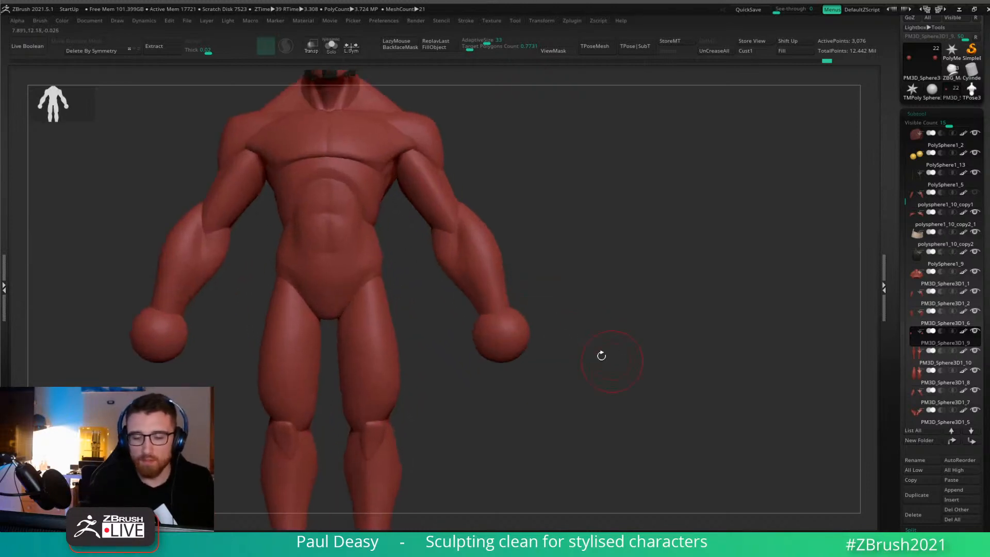
mouse_move(561, 333)
left_mouse_down()
mouse_move(525, 339)
mouse_move(555, 325)
mouse_move(518, 337)
mouse_move(551, 324)
left_mouse_up()
key("space")
key("space")
key("space")
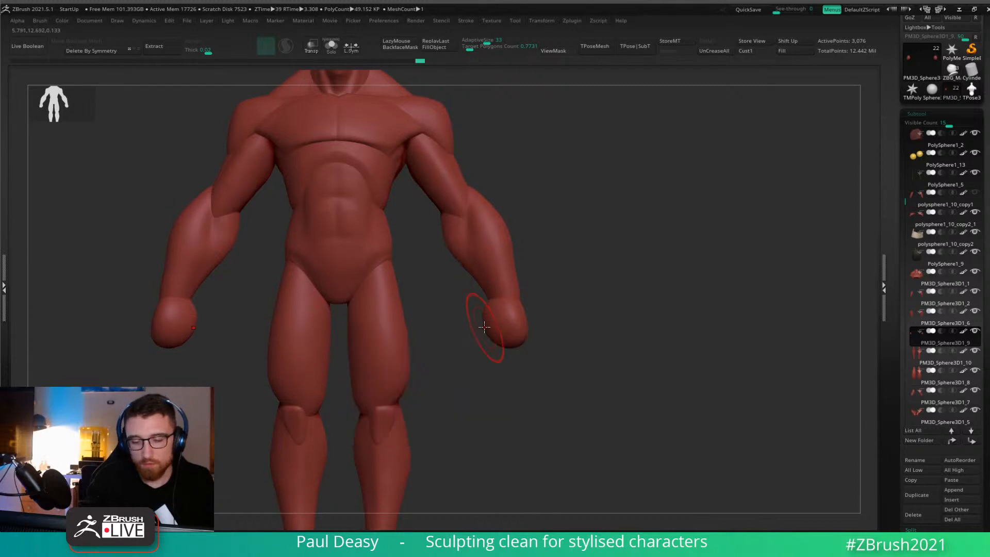
left_click_drag(486, 327, 494, 326)
Shape the hand form below the wrist from the side and three-quarter view, comparing it with the front silhouette.
mouse_move(575, 330)
left_mouse_down()
mouse_move(467, 332)
mouse_move(487, 312)
mouse_move(474, 312)
mouse_move(518, 320)
mouse_move(491, 321)
left_mouse_up()
key("space")
key("space")
left_click_drag(497, 323, 463, 324)
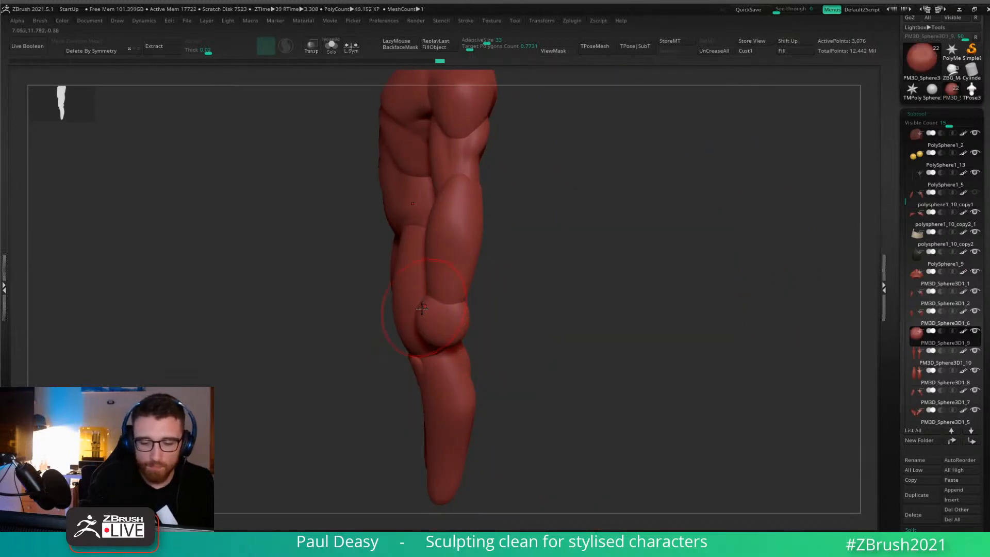
key("space")
left_click_drag(376, 325, 340, 322)
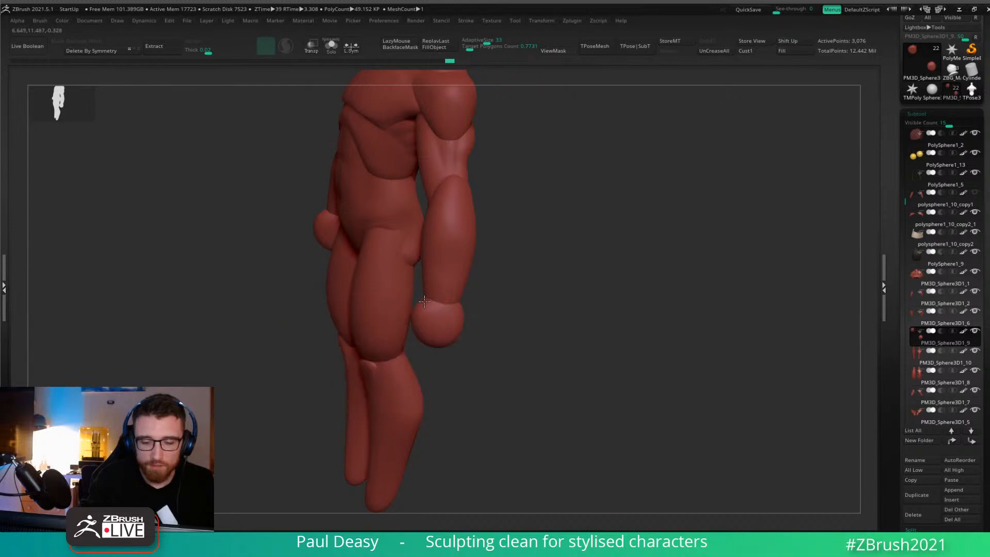
mouse_move(521, 301)
left_mouse_down()
mouse_move(563, 326)
mouse_move(480, 329)
left_mouse_up()
left_click_drag(491, 267, 526, 372)
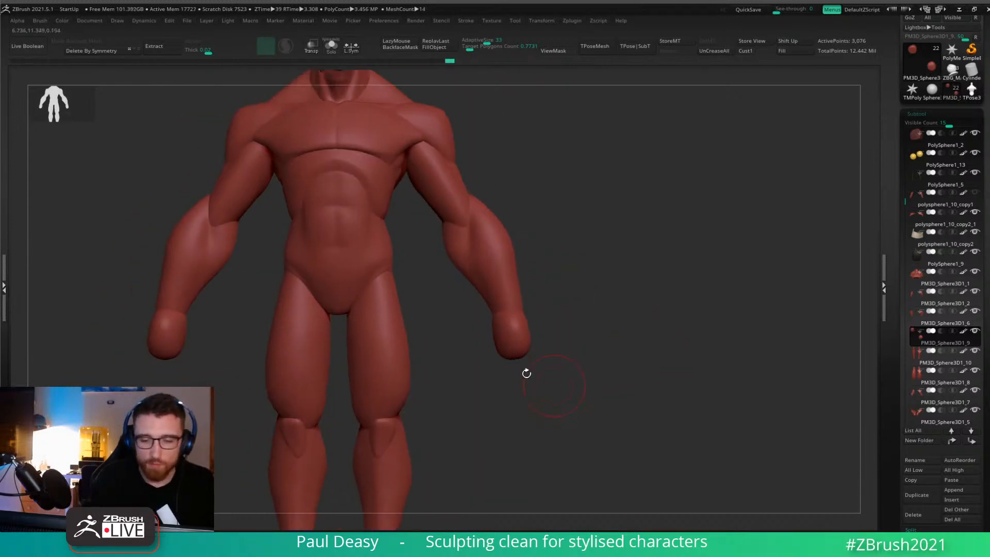
Resize the Move brush and push the hand form into a squarer block below the wrist from the side.
left_click_drag(656, 283, 520, 335)
key("space")
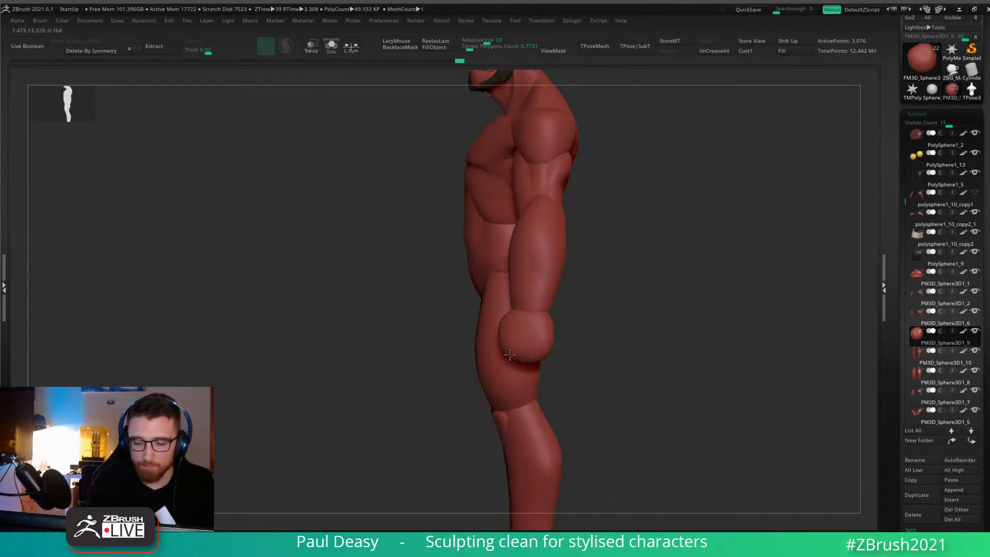
key("space")
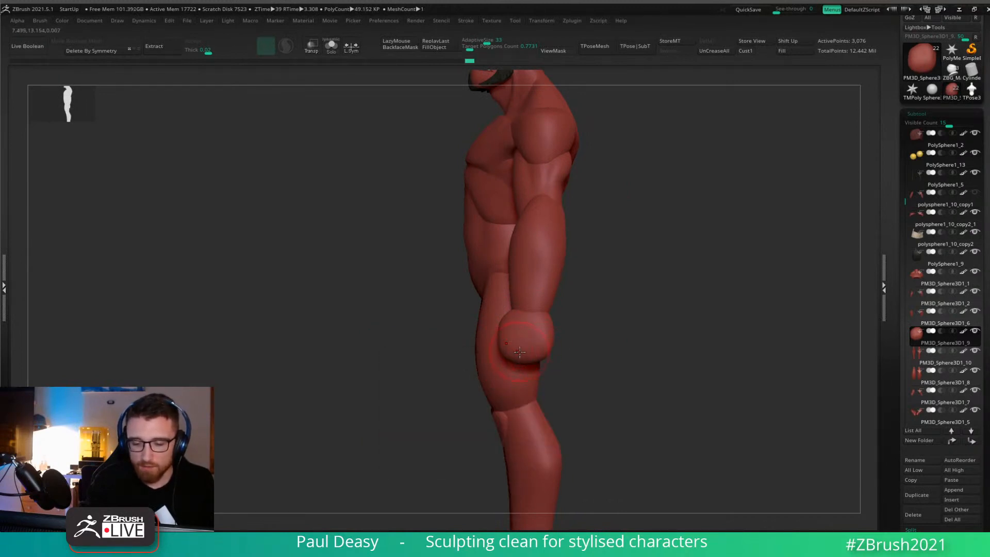
right_click_drag(512, 350, 510, 357)
key("space")
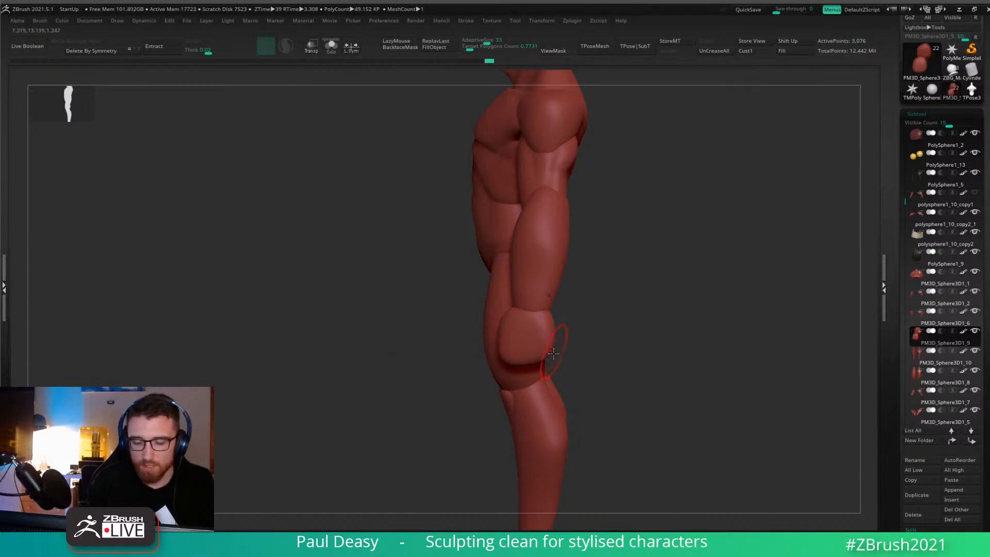
key("space")
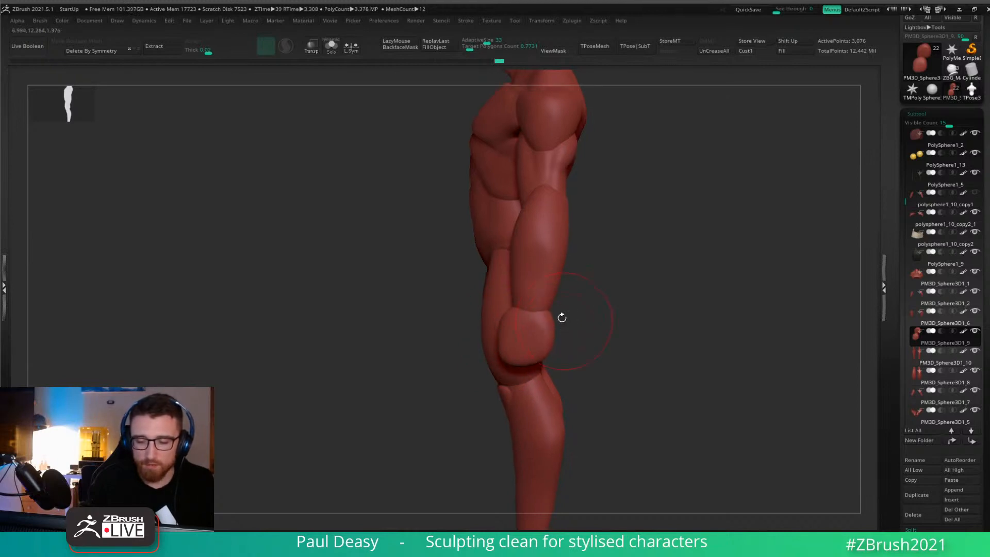
Make the forearm subtool active and adjust its wrist end with the Move brush from the back and side.
left_click(561, 316, "alt")
key("b")
key("d")
key("s")
left_click_drag(658, 322, 552, 314)
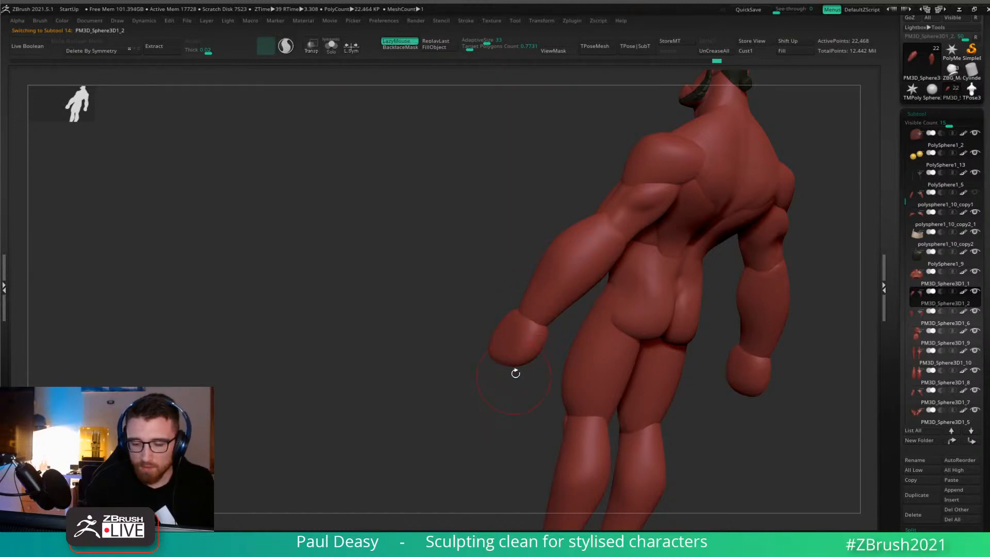
left_click_drag(515, 372, 531, 361)
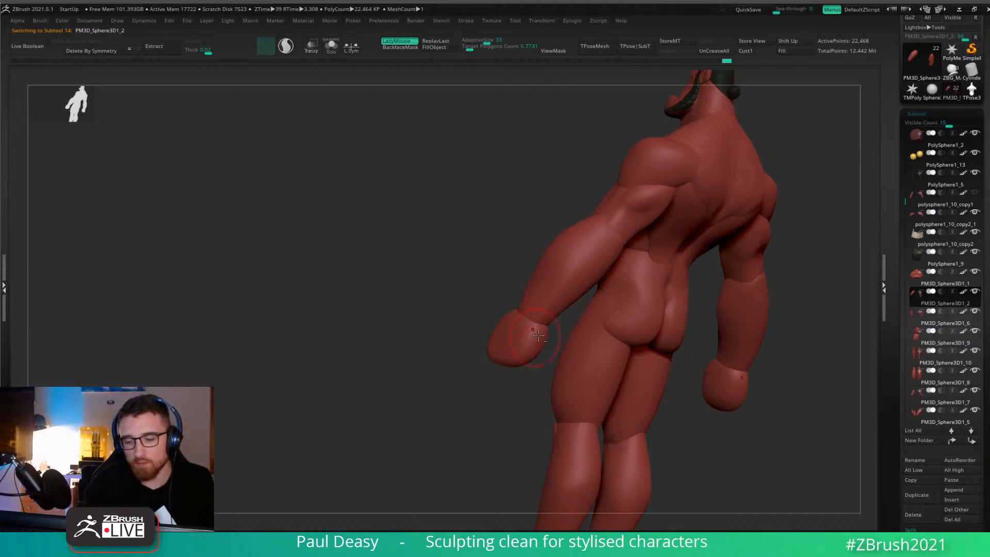
right_click_drag(538, 335, 518, 326)
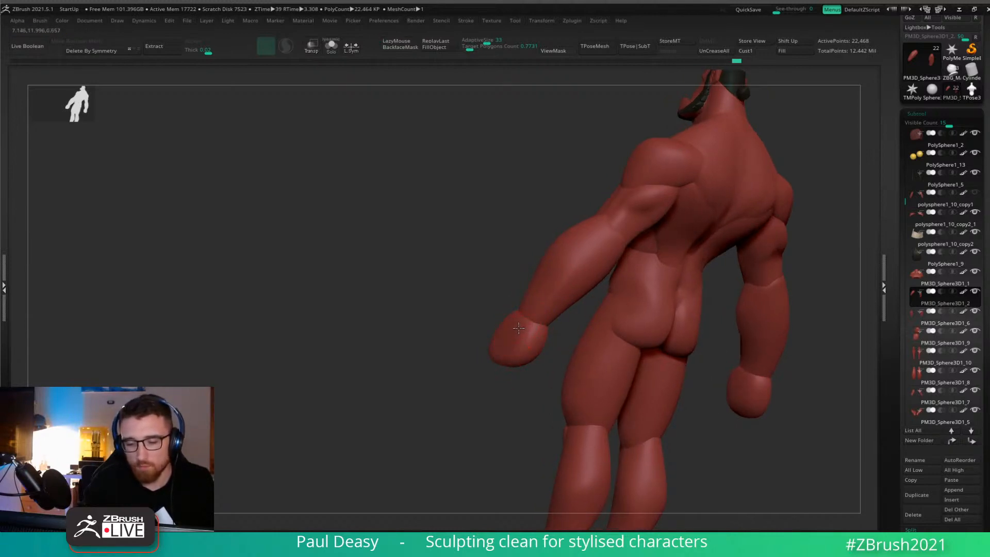
right_click_drag(569, 331, 608, 325)
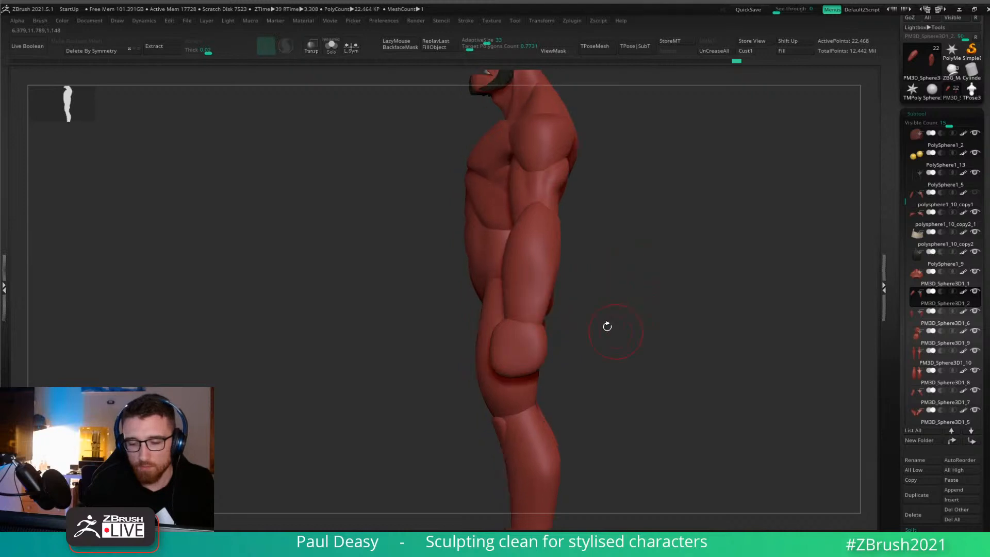
left_click_drag(609, 283, 426, 411, "ctrl")
mouse_move(536, 285)
right_mouse_down()
mouse_move(562, 289)
mouse_move(550, 308)
right_mouse_up()
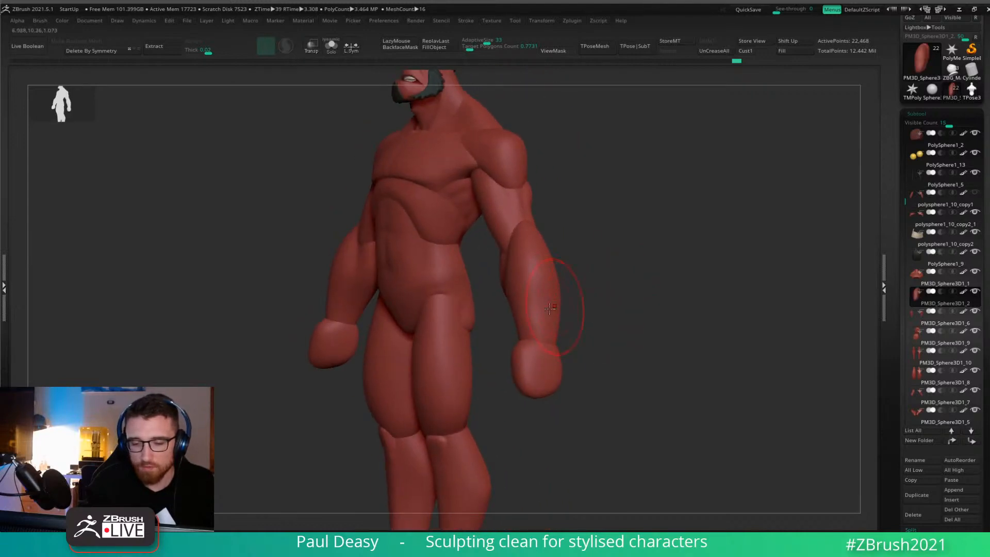
Alternate between the hand and forearm subtools and nudge their shapes so they meet cleanly at the wrist.
left_click(544, 355, "alt")
right_click_drag(544, 354, 551, 357)
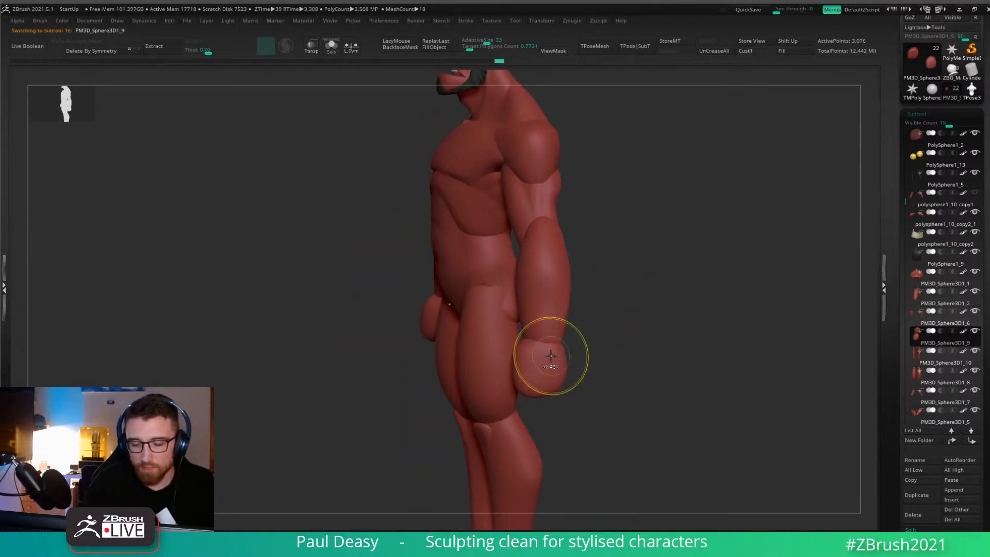
left_click(550, 351, "alt")
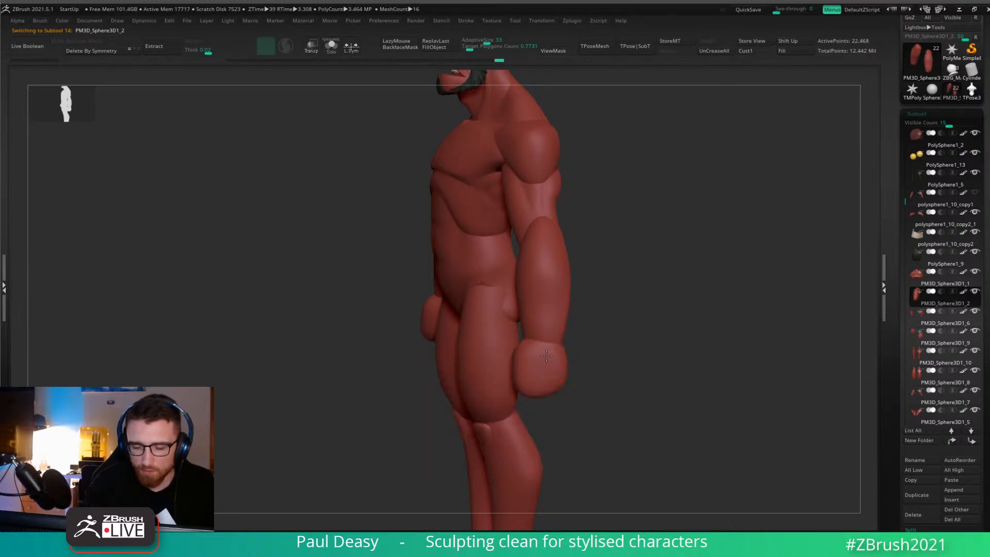
right_click_drag(572, 342, 555, 352)
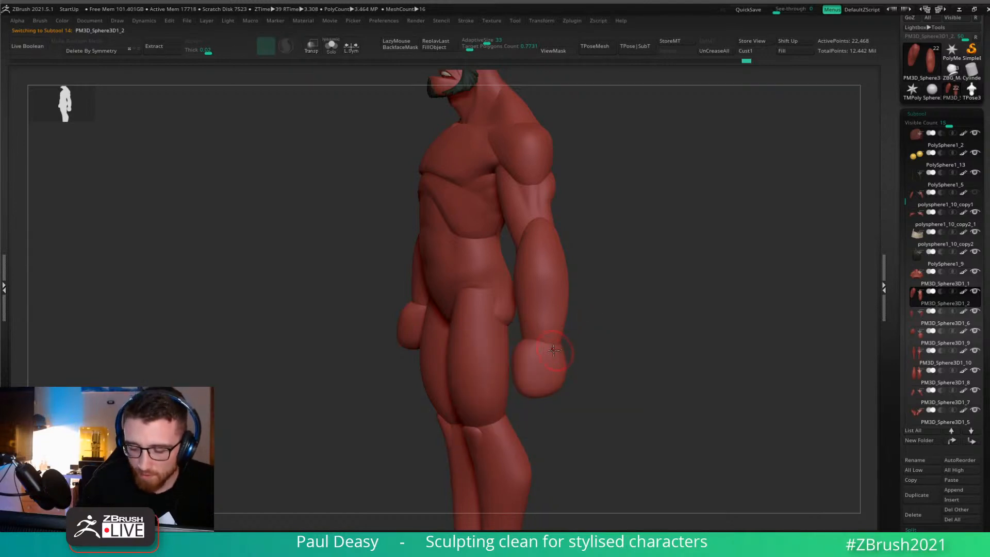
mouse_move(588, 349)
left_mouse_down("shift")
mouse_move(561, 373)
mouse_move(583, 342)
left_mouse_up("shift")
left_click(554, 370, "alt")
left_click_drag(526, 353, 528, 342, "alt")
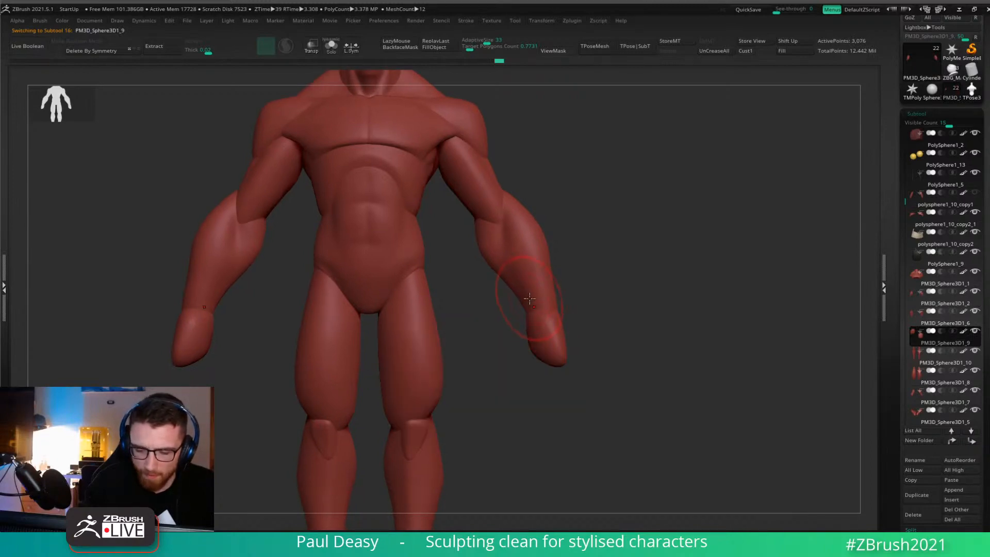
Carve a shallow hollow into the palm side of the hand form and smooth it.
mouse_move(588, 308)
left_mouse_down("alt")
mouse_move(580, 320)
mouse_move(665, 290)
left_mouse_up("alt")
key("space")
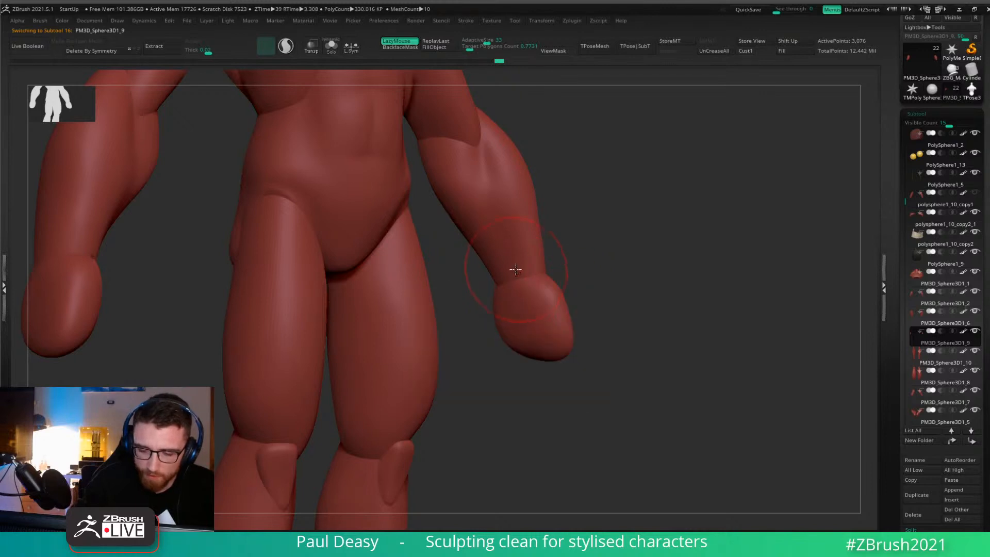
left_click(536, 330, "alt")
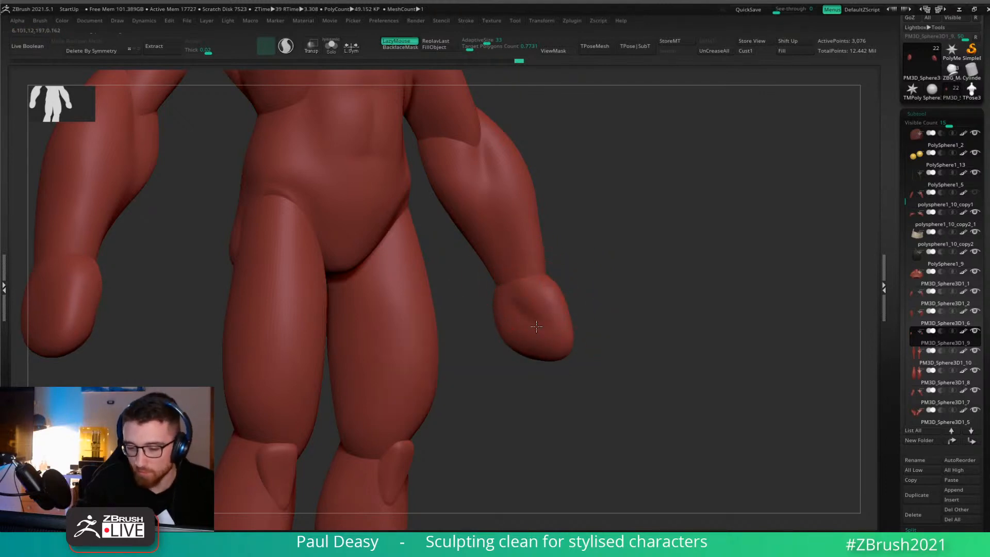
left_click_drag(620, 334, 530, 299)
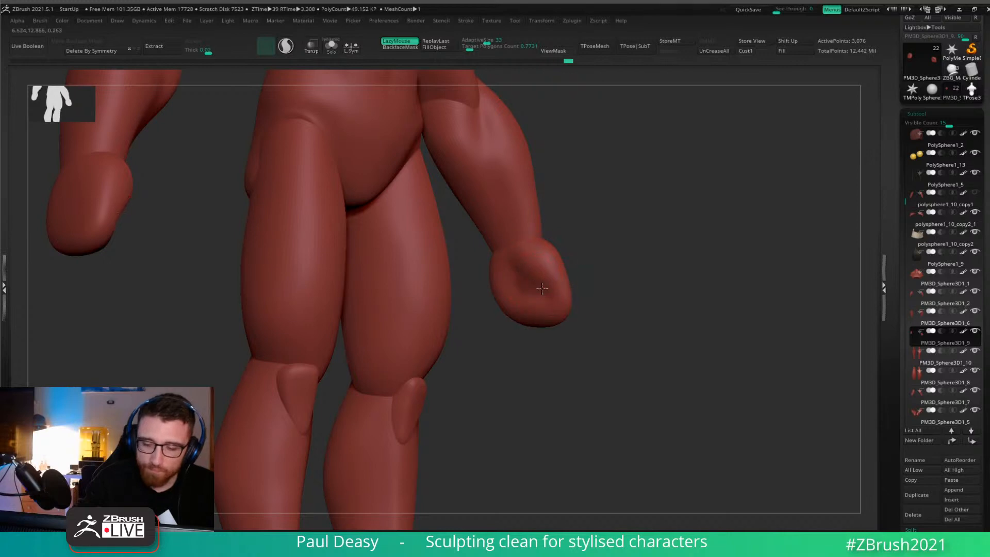
mouse_move(541, 289)
left_mouse_down("shift")
mouse_move(592, 308)
mouse_move(498, 310)
mouse_move(543, 287)
mouse_move(514, 305)
left_mouse_up("shift")
Refine the hand from the back and adjust the forearm's inner contour above the wrist.
key("space")
key("space")
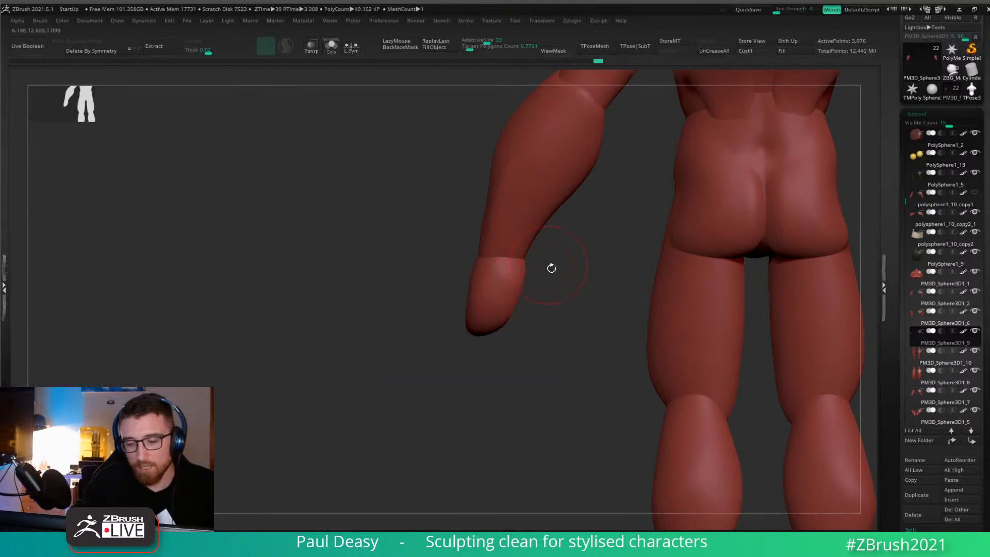
left_click_drag(551, 267, 528, 267)
left_click(523, 262, "alt")
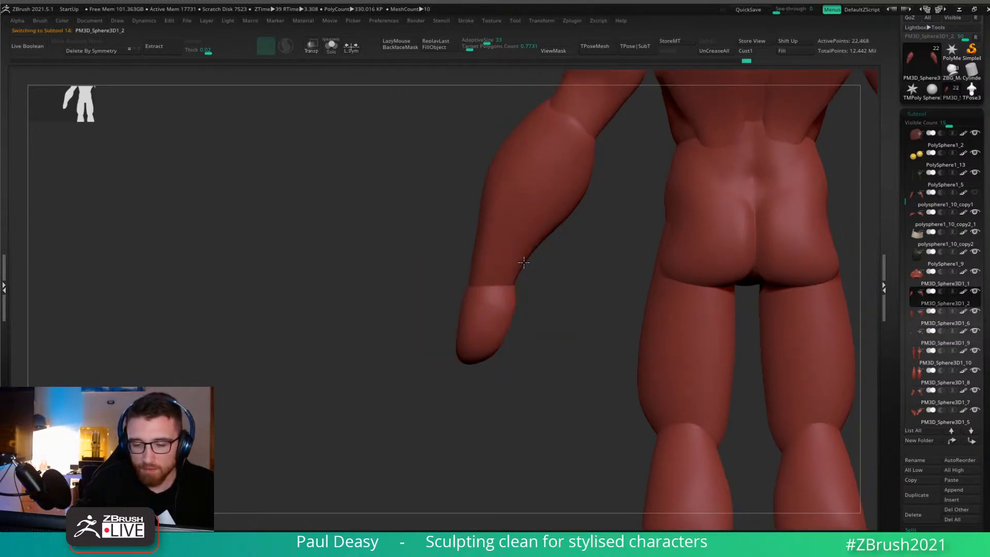
left_click_drag(566, 216, 569, 211)
mouse_move(534, 248)
left_mouse_down()
mouse_move(508, 309)
mouse_move(473, 339)
left_mouse_up()
left_click(497, 317, "alt")
Resize the Move brush and refine the hand's silhouette from the back and side, undoing an unwanted stroke.
key("space")
key("space")
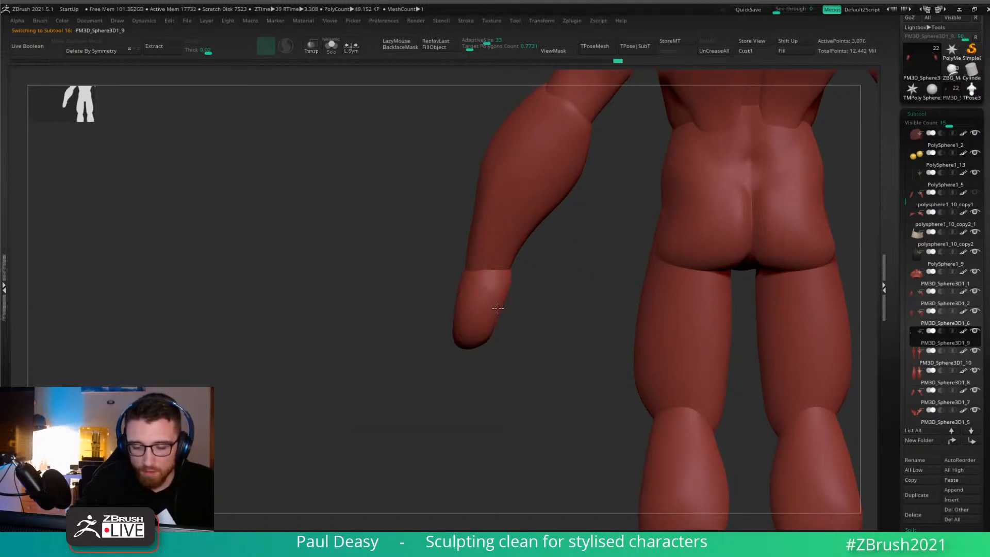
mouse_move(547, 308)
left_mouse_down()
mouse_move(494, 311)
mouse_move(518, 312)
left_mouse_up()
key("space")
mouse_move(536, 299)
left_mouse_down()
mouse_move(463, 304)
mouse_move(504, 311)
mouse_move(511, 331)
mouse_move(486, 327)
mouse_move(566, 357)
left_mouse_up()
key("space")
key("ctrl+z")
key("space")
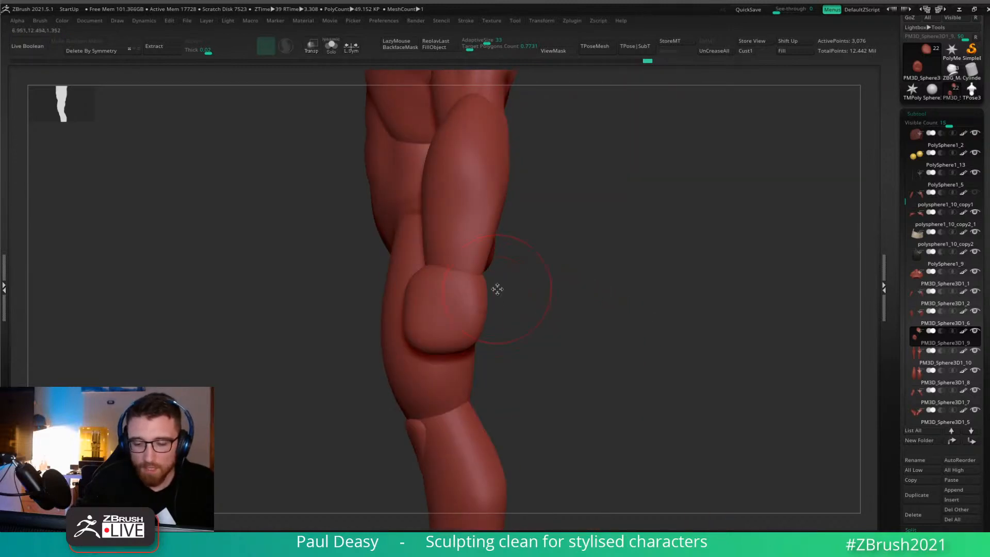
left_click_drag(497, 288, 673, 420)
Load the Pink.ZTL tool from the Pink folder and frame the character closely.
left_click_drag(893, 173, 893, 241)
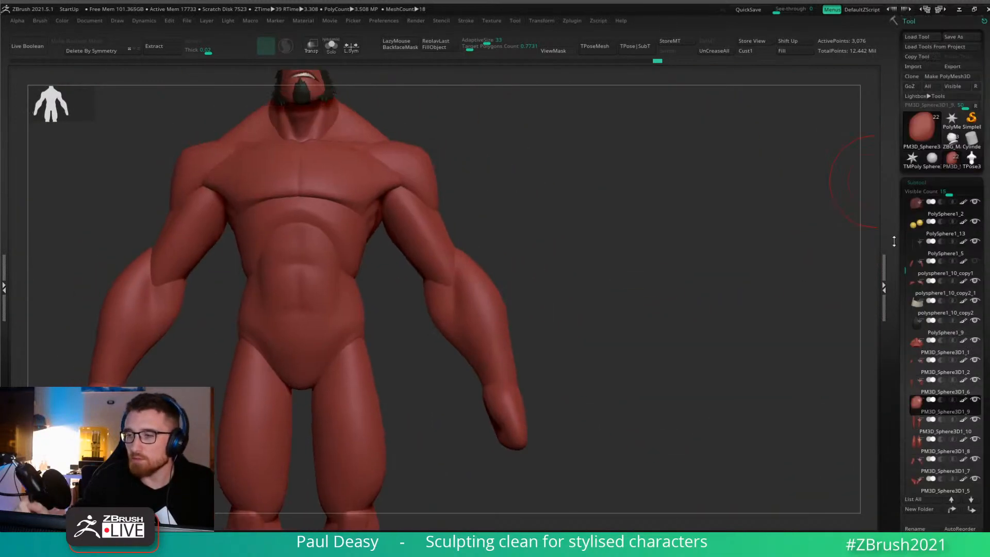
left_click(923, 37)
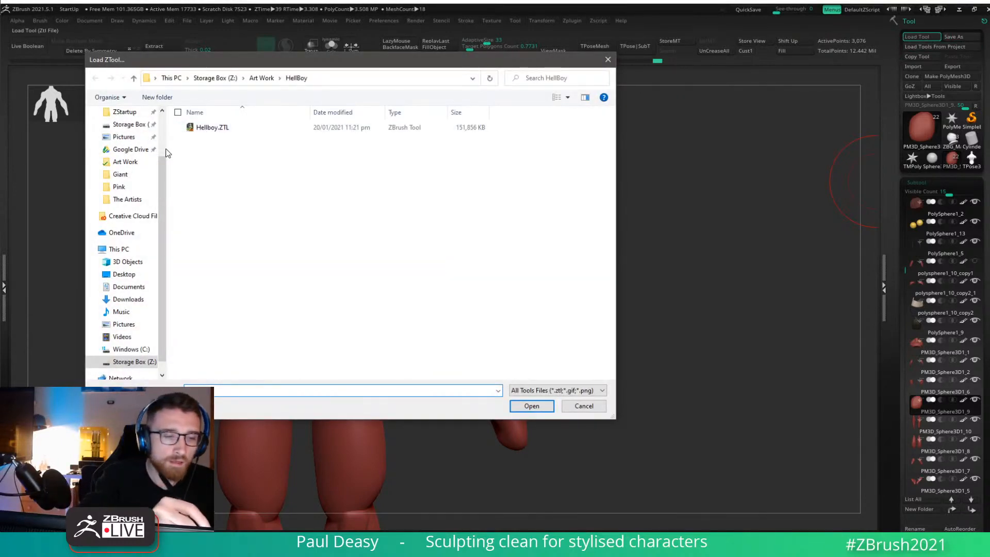
left_click(141, 187)
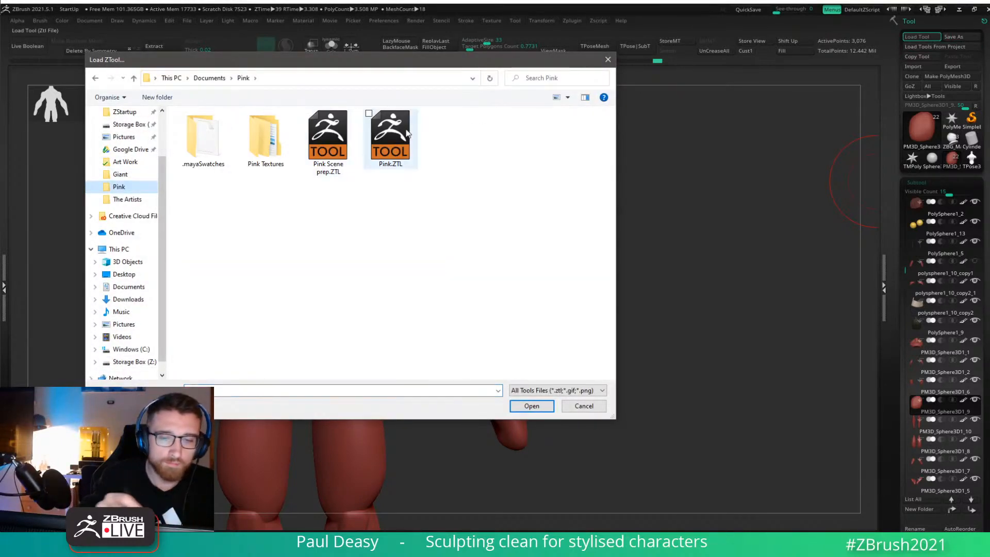
double_click(399, 148)
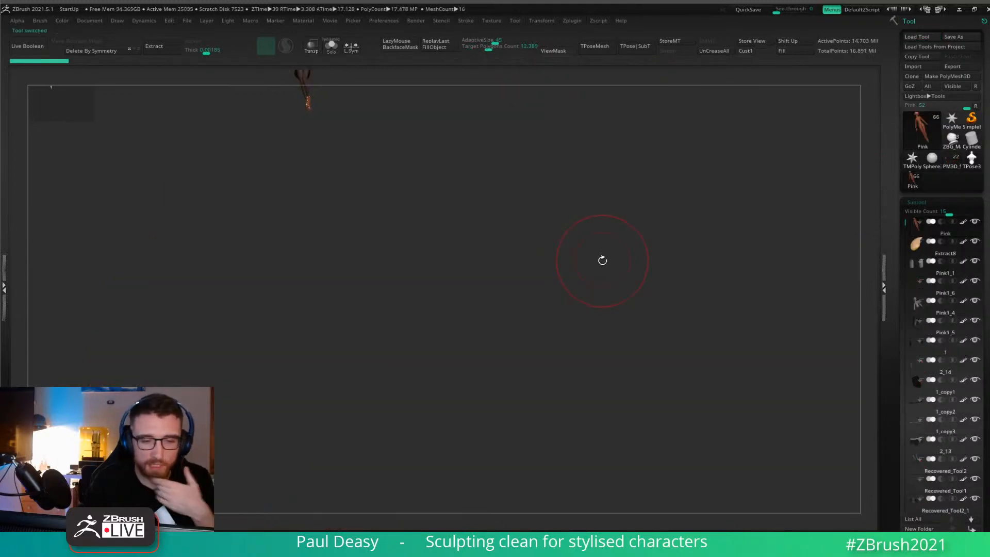
key("f")
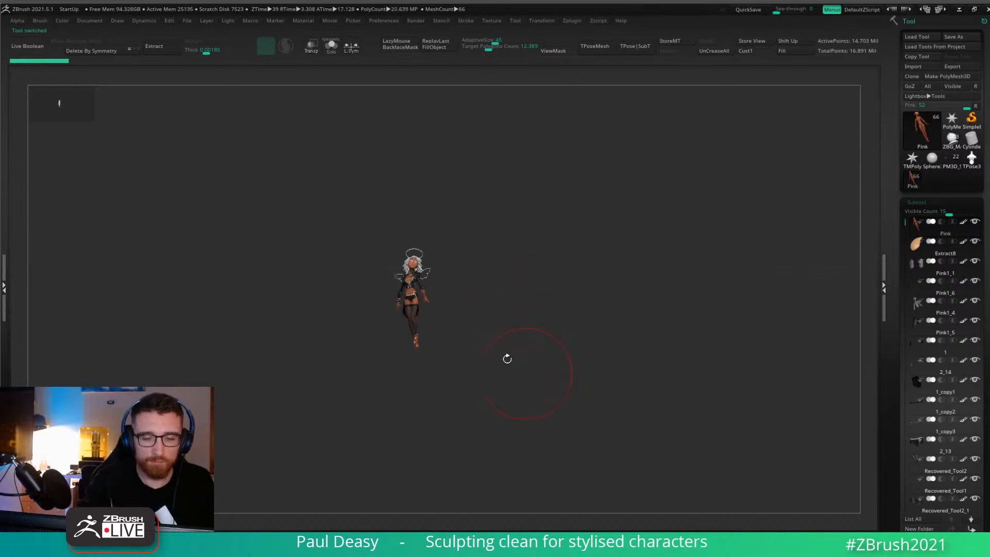
key("f")
left_click_drag(528, 318, 871, 281, "alt")
Turn off the painted colour on all of the character's subtools and display them in a dark grey material.
left_click(962, 221, "shift")
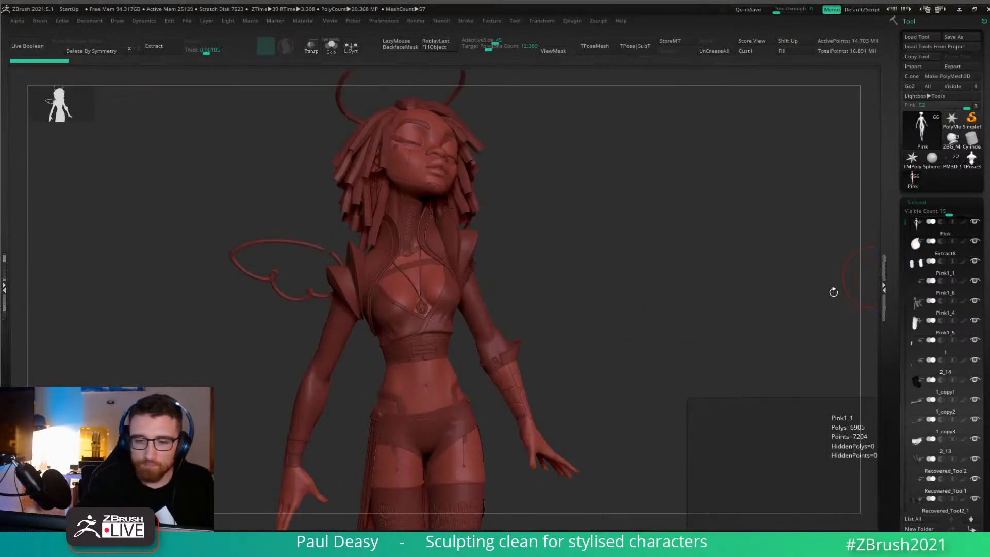
key("space")
left_click(583, 370)
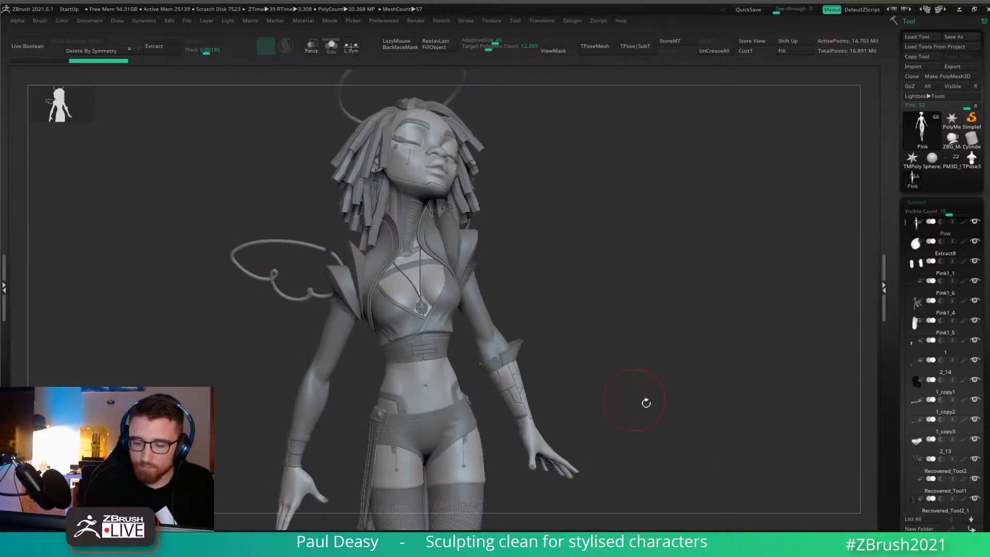
left_click_drag(725, 415, 785, 518)
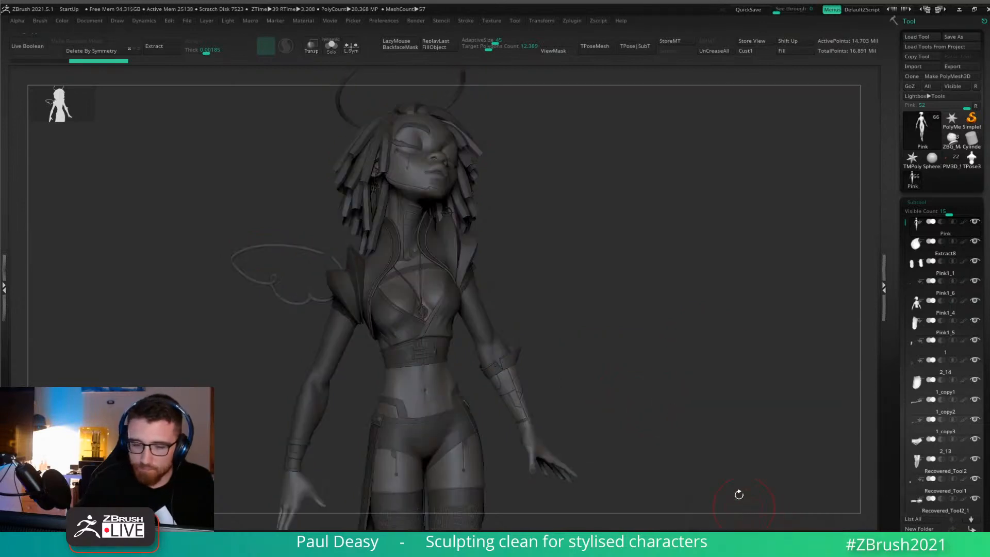
key("space")
Examine the Pink character's face up close, checking the clean forms of the eyes, nose, lips and jaw.
left_click_drag(577, 422, 588, 378)
left_click_drag(547, 317, 570, 388, "alt")
left_click_drag(619, 353, 576, 413)
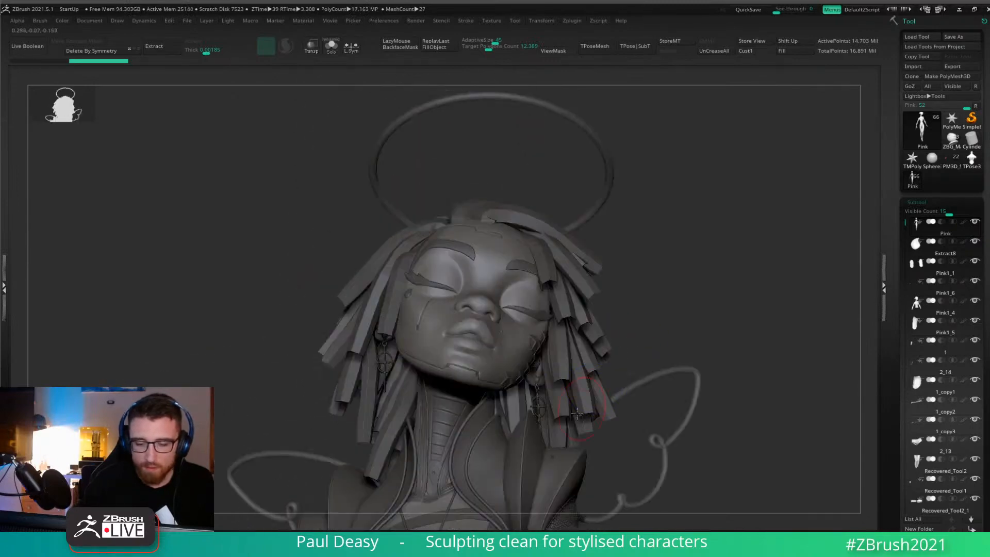
left_click_drag(512, 365, 479, 408, "alt")
key("space")
right_click_drag(526, 377, 511, 407)
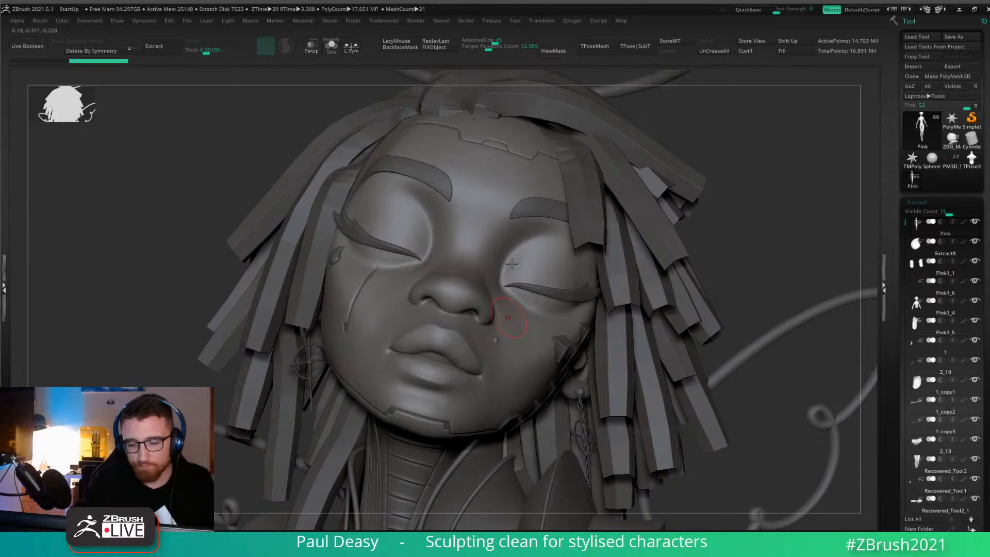
right_click_drag(512, 263, 550, 288)
mouse_move(491, 324)
right_mouse_down()
mouse_move(513, 352)
mouse_move(686, 278)
mouse_move(582, 296)
mouse_move(547, 320)
mouse_move(592, 324)
mouse_move(534, 320)
mouse_move(542, 290)
right_mouse_up()
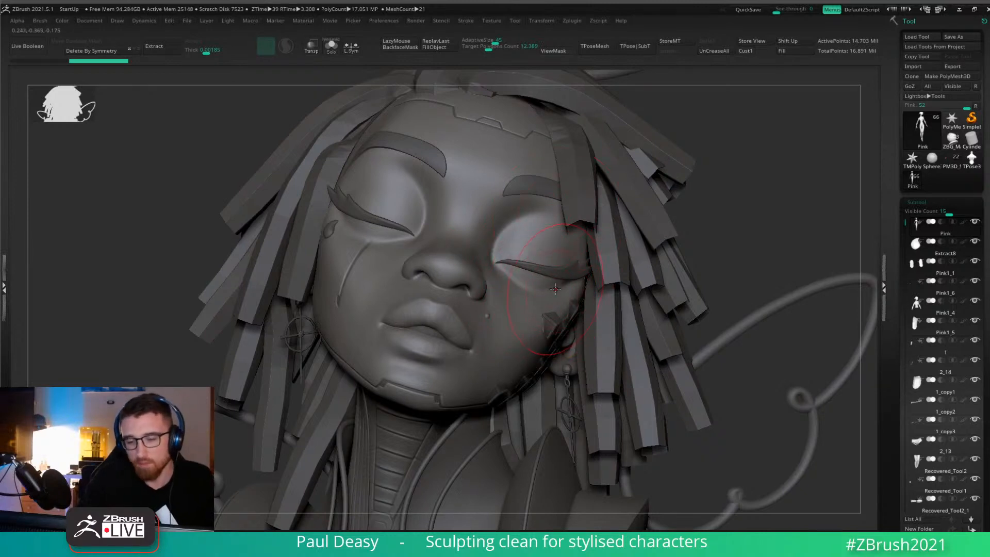
right_click_drag(548, 288, 550, 263)
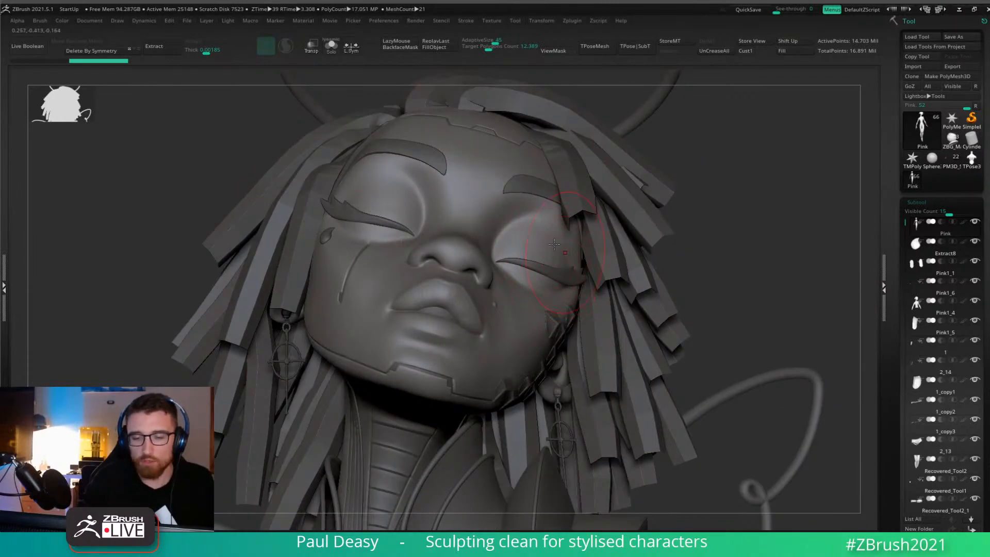
Examine the Pink character's head, torso and full figure from the front and three-quarter view.
right_click(494, 312)
right_click_drag(494, 312, 505, 247, "alt")
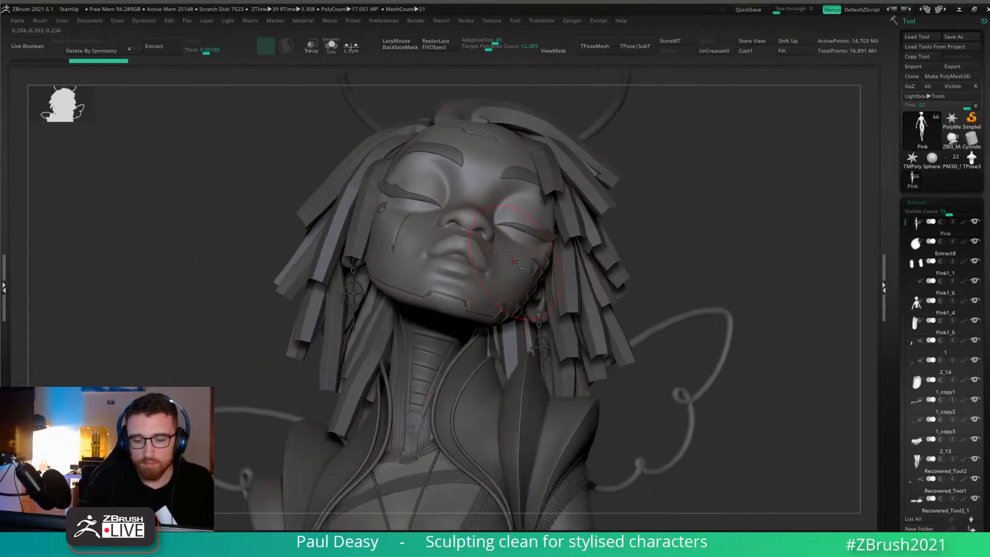
right_click_drag(567, 278, 554, 232, "ctrl")
right_click(644, 261)
right_click_drag(659, 315, 680, 397, "alt")
right_click_drag(710, 233, 634, 284, "alt")
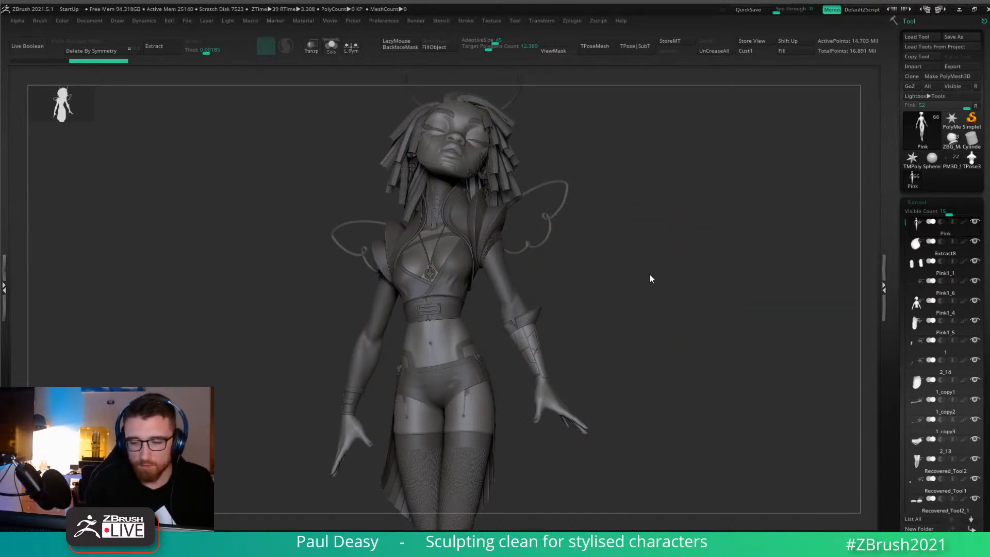
mouse_move(646, 269)
left_mouse_down("alt")
mouse_move(395, 93)
mouse_move(596, 268)
mouse_move(648, 271)
mouse_move(641, 279)
mouse_move(639, 263)
mouse_move(648, 279)
left_mouse_up("alt")
key("space")
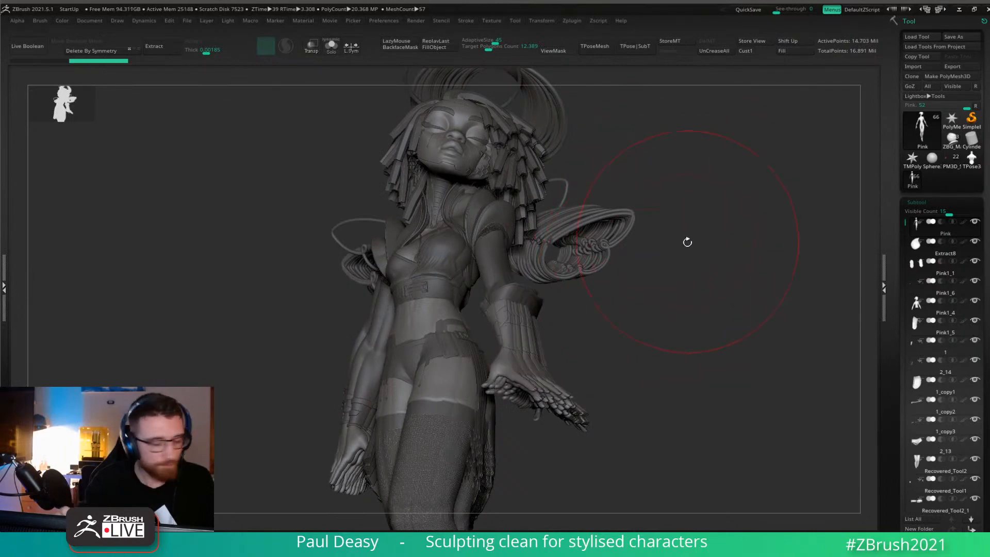
Examine the Pink character's face and hair up close, checking the clean forms of the eyes, nose, lips and jaw panels.
key("ctrl")
key("ctrl+n")
left_click_drag(667, 256, 582, 236)
key("space")
left_click(493, 229)
left_click_drag(645, 242, 654, 279, "alt")
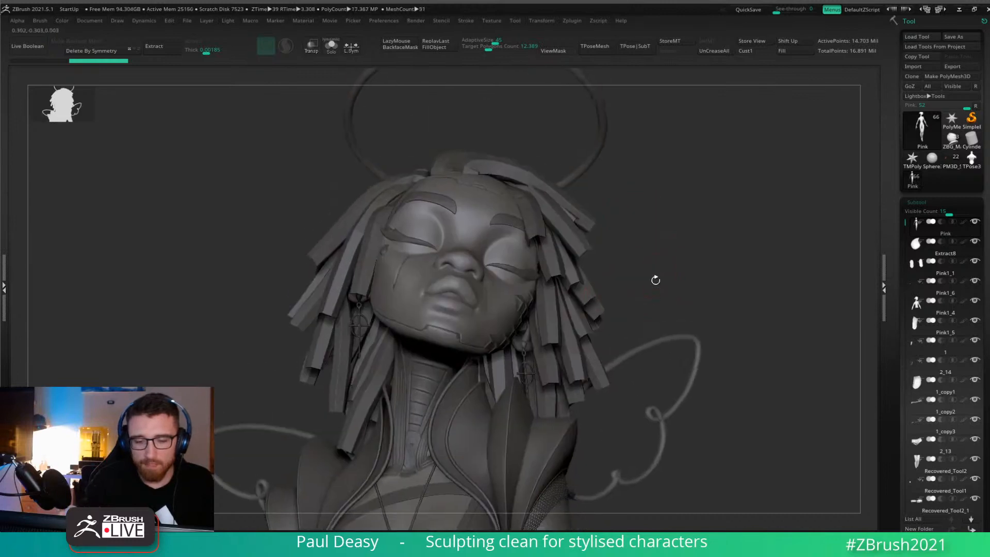
mouse_move(503, 279)
right_mouse_down("ctrl")
mouse_move(506, 305)
mouse_move(466, 328)
mouse_move(465, 350)
right_mouse_up("ctrl")
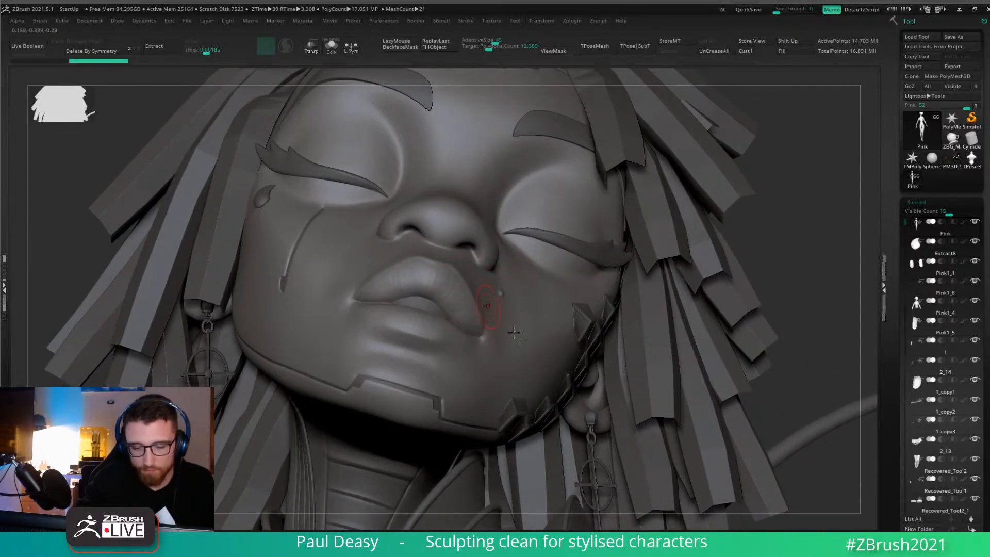
right_click_drag(490, 309, 452, 178, "ctrl")
Examine the Pink character's torso, forearm gauntlet and hand at close range.
left_click_drag(706, 464, 628, 332, "alt")
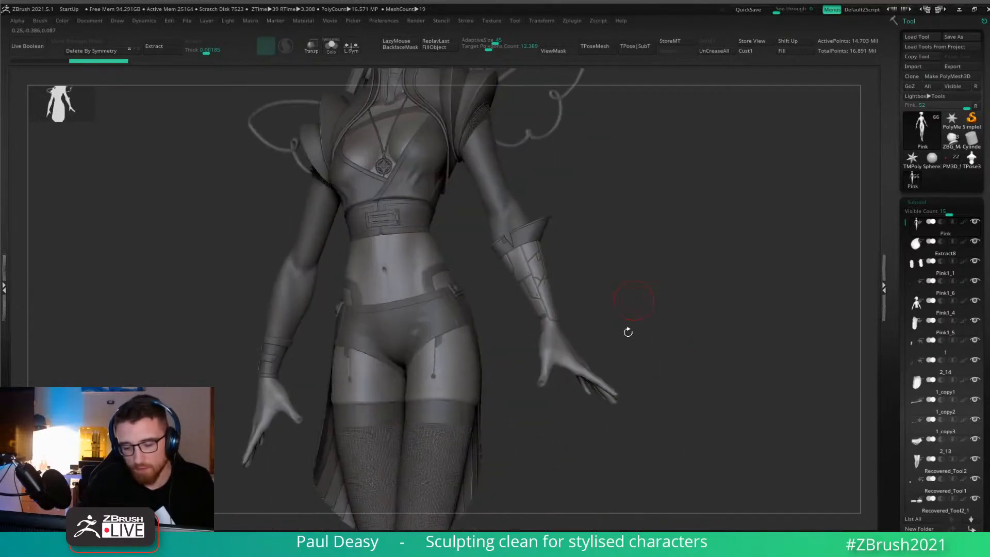
right_click_drag(628, 332, 687, 361, "ctrl")
left_click_drag(687, 360, 526, 355)
left_click_drag(750, 334, 572, 397, "alt")
left_click_drag(737, 335, 687, 351)
left_click_drag(515, 406, 618, 402)
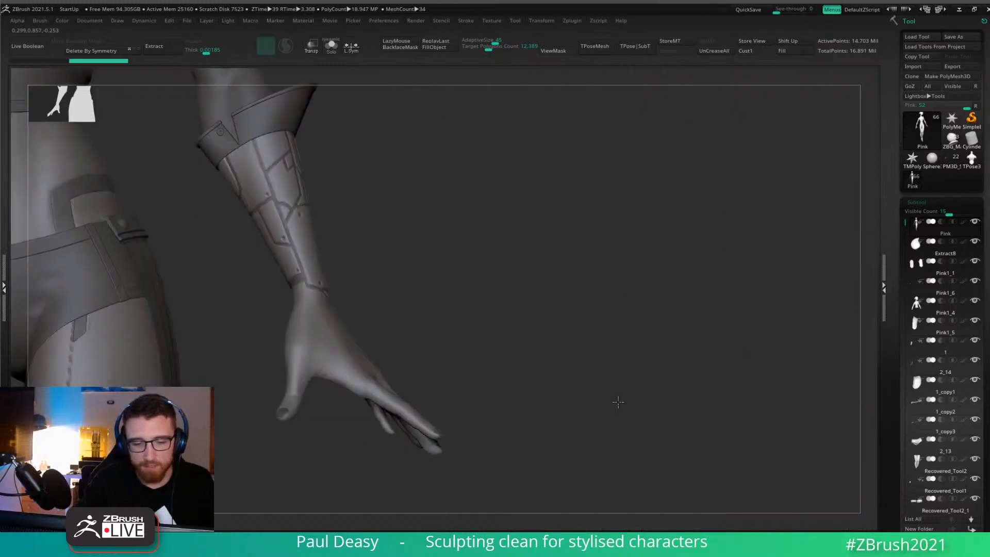
right_click_drag(618, 402, 526, 265, "ctrl")
left_click_drag(525, 266, 641, 325, "alt")
Isolate the Pink character's base body and view it from head to feet without the clothing.
key("shift+alt+s")
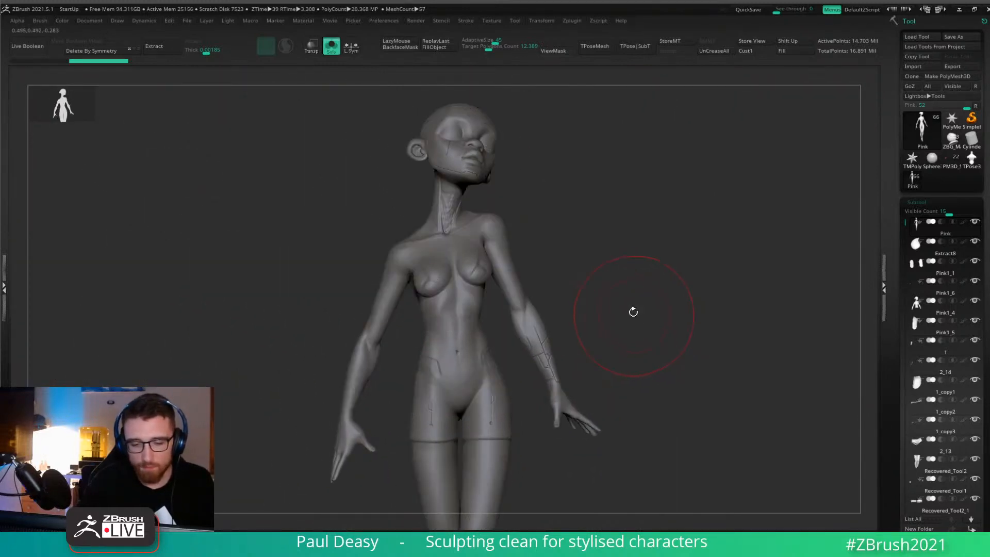
right_click_drag(630, 311, 652, 323, "ctrl")
left_click_drag(652, 323, 586, 378)
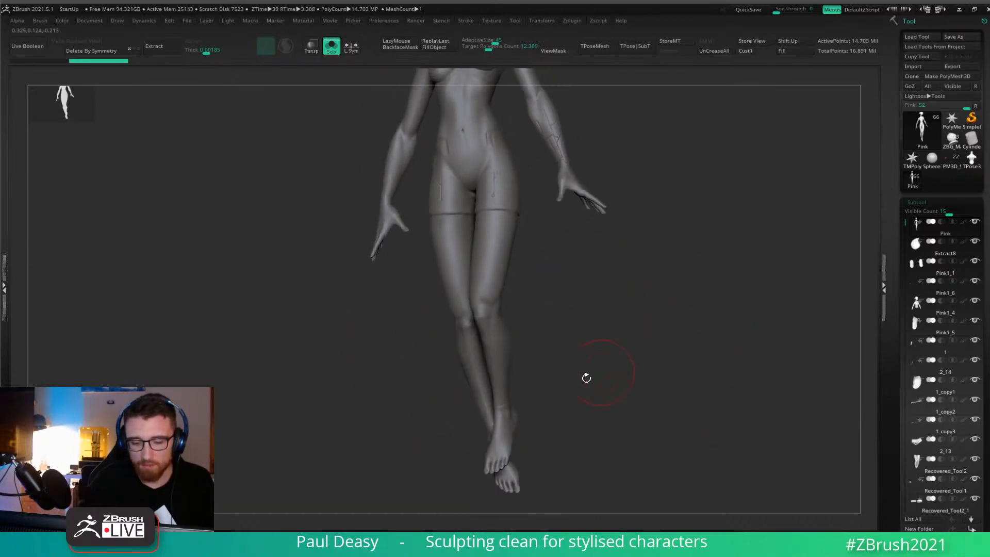
left_click(974, 164)
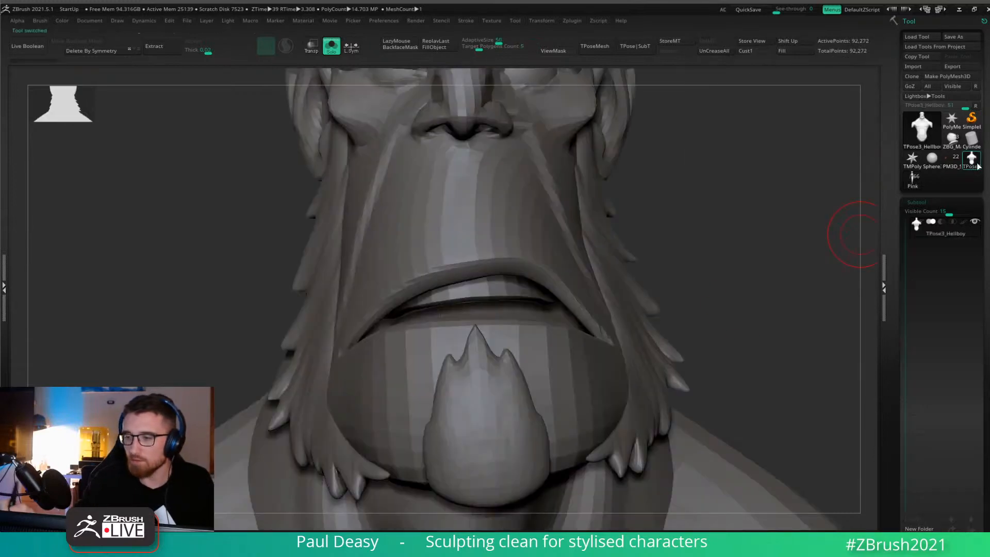
mouse_move(688, 294)
left_mouse_down("alt")
mouse_move(694, 316)
mouse_move(681, 306)
left_mouse_up("alt")
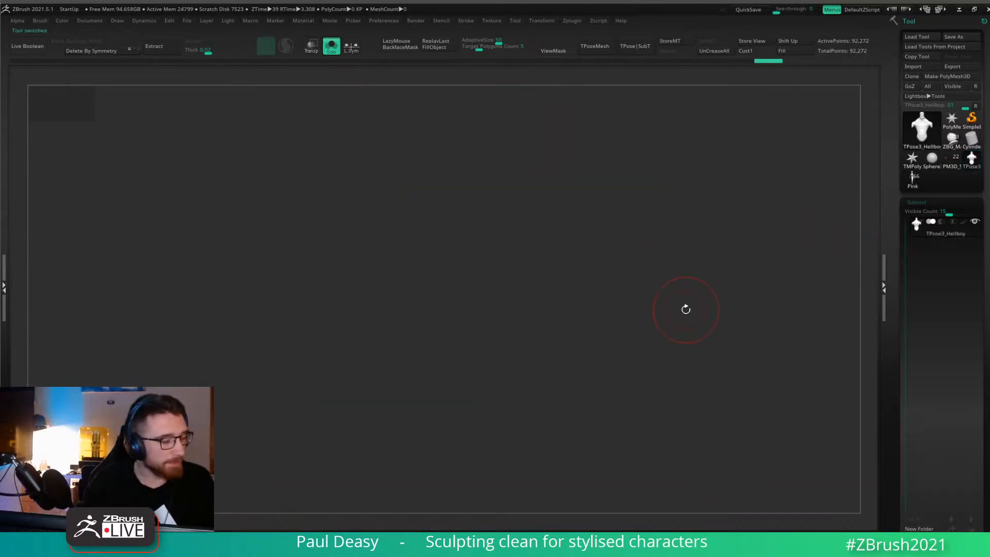
key("f")
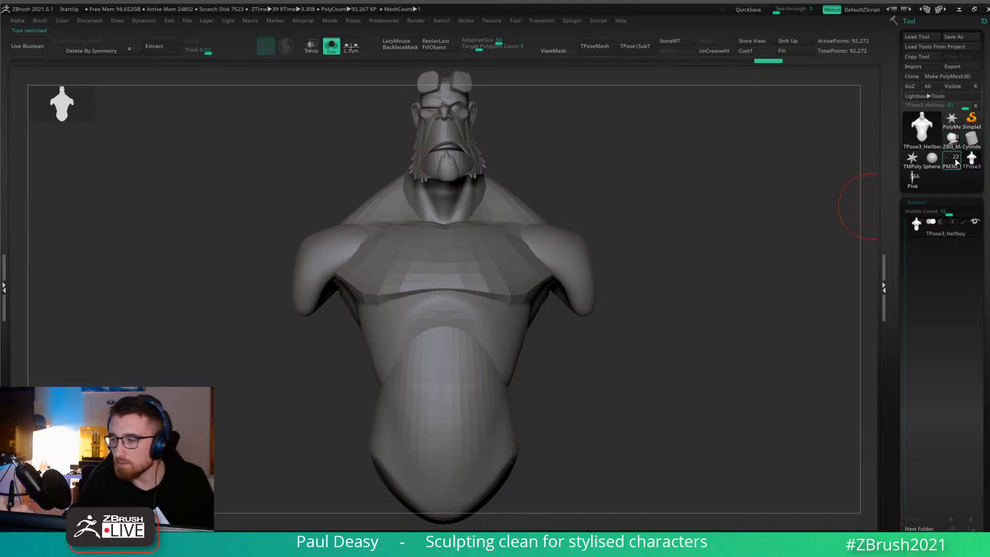
Switch to the PM3D_Sphere3 tool, show all its subtools and frame the red Hellboy figure from the front.
left_click(951, 159)
key("f")
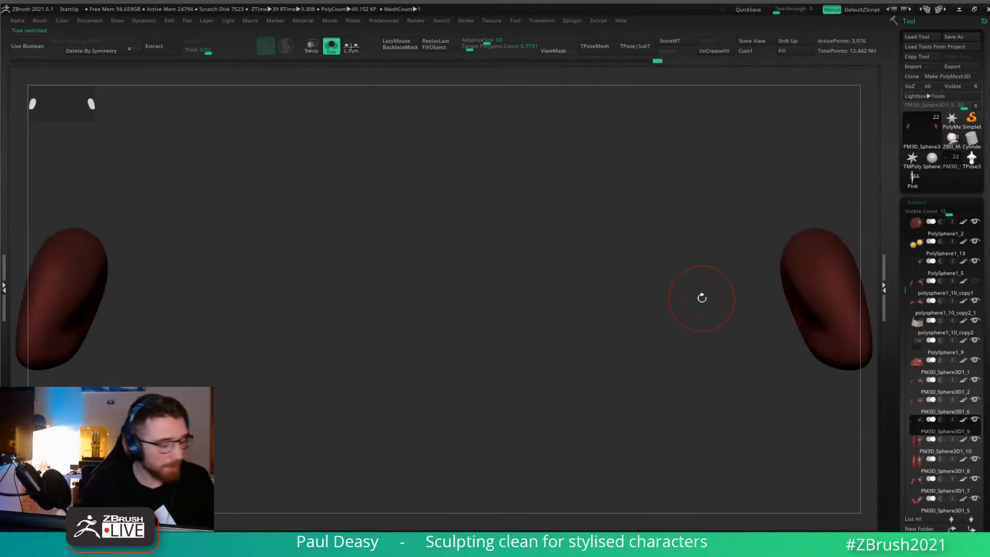
key("ctrl+alt+s")
right_click_drag(716, 311, 625, 284, "ctrl")
left_click_drag(624, 283, 778, 513)
left_click_drag(720, 422, 722, 311)
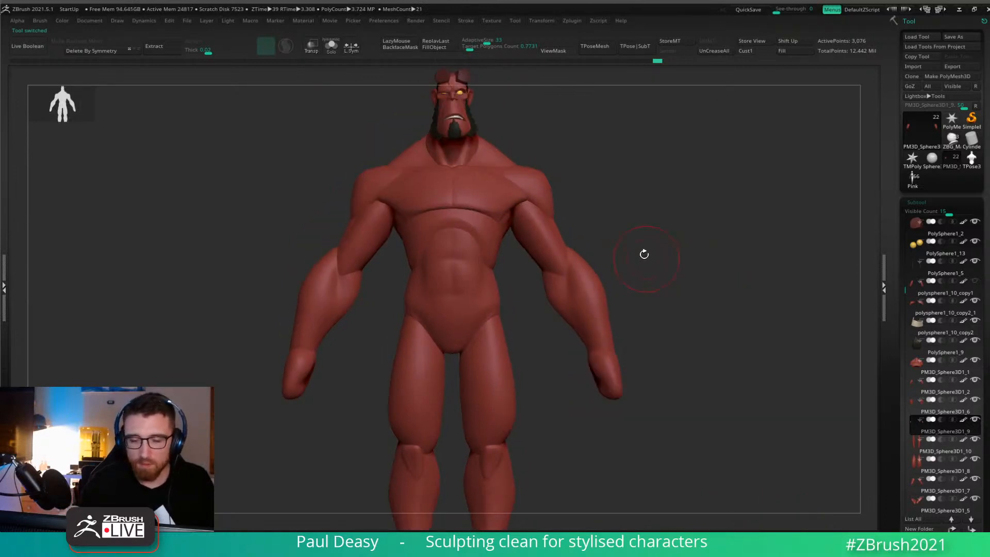
Select the forearms subtool and nudge the outer contour of the lower forearms with a small brush stroke.
left_click(585, 279, "alt")
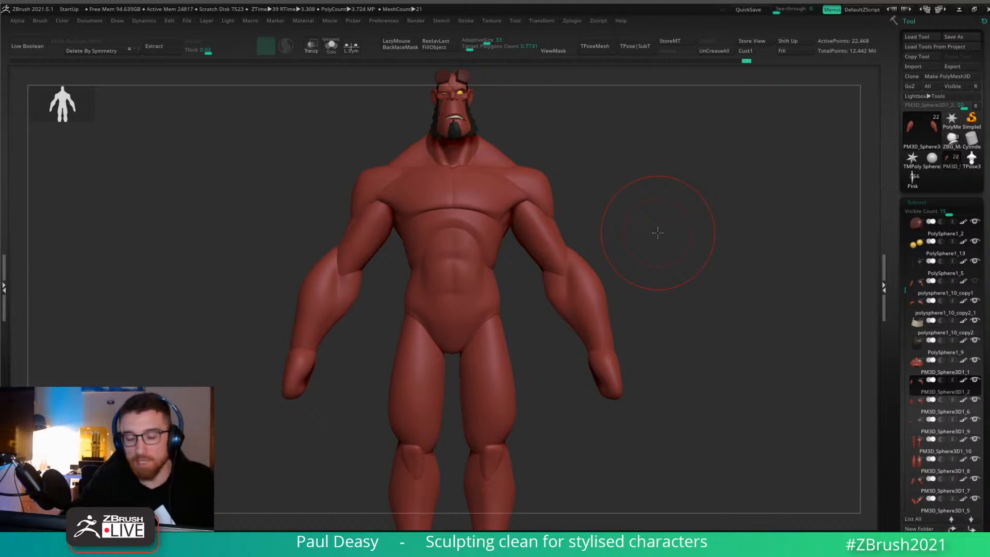
left_click_drag(657, 232, 653, 287)
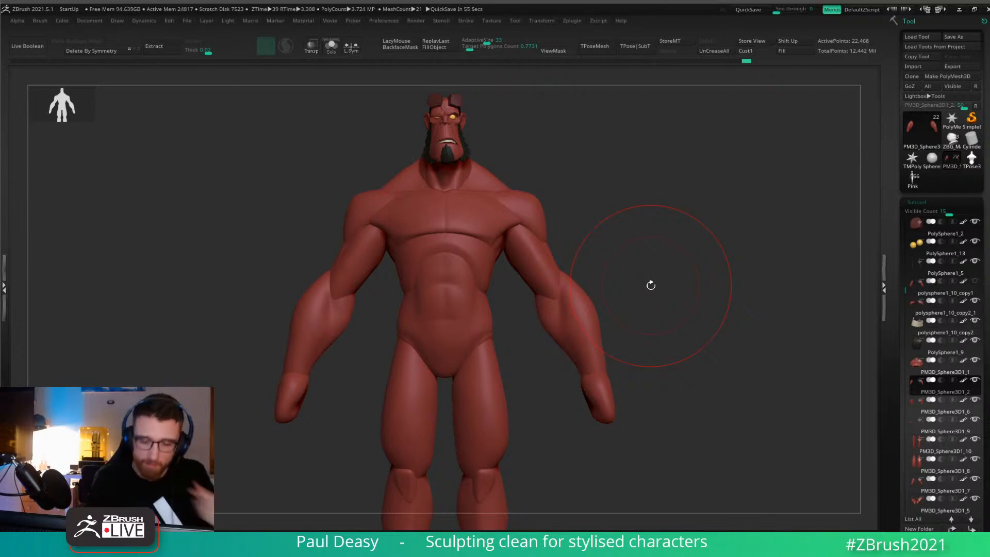
key("space")
left_click(656, 249)
key("space")
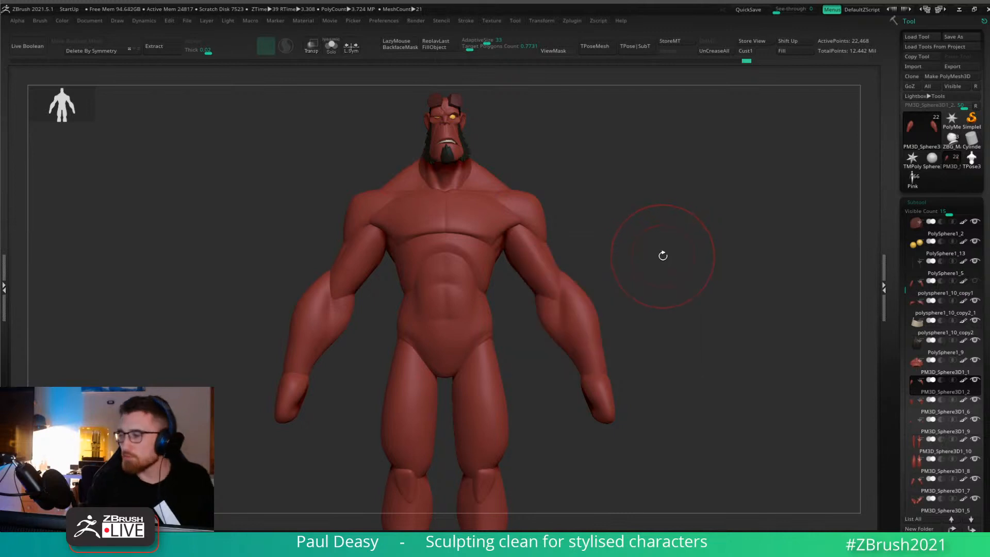
key("space")
left_click_drag(646, 279, 641, 271, "alt")
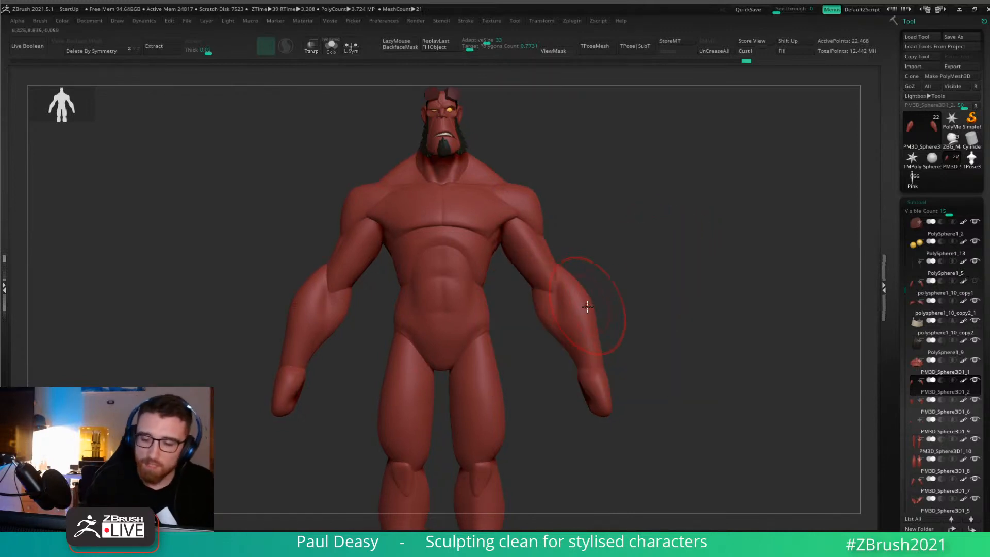
left_click_drag(599, 332, 599, 328)
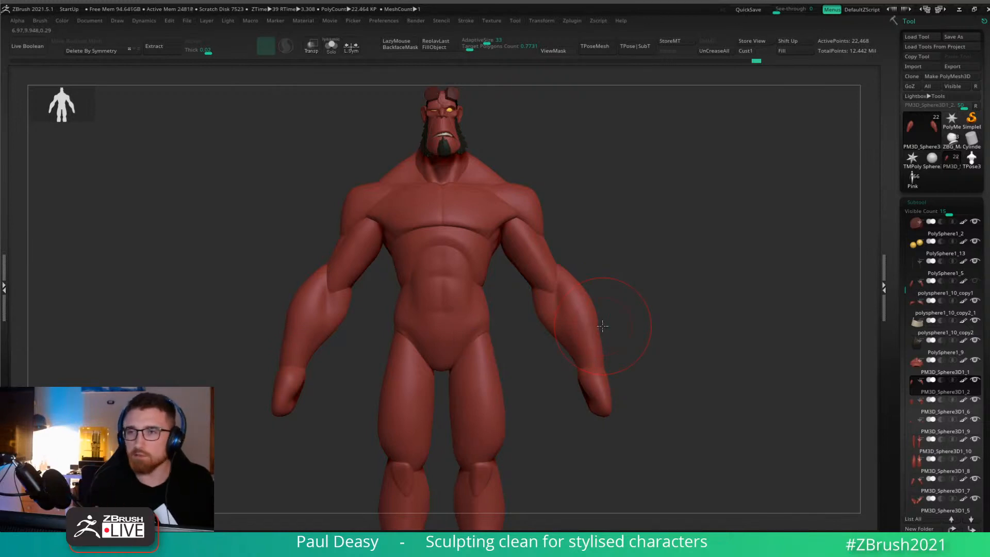
key("space")
key("space")
left_click_drag(630, 287, 628, 295, "alt")
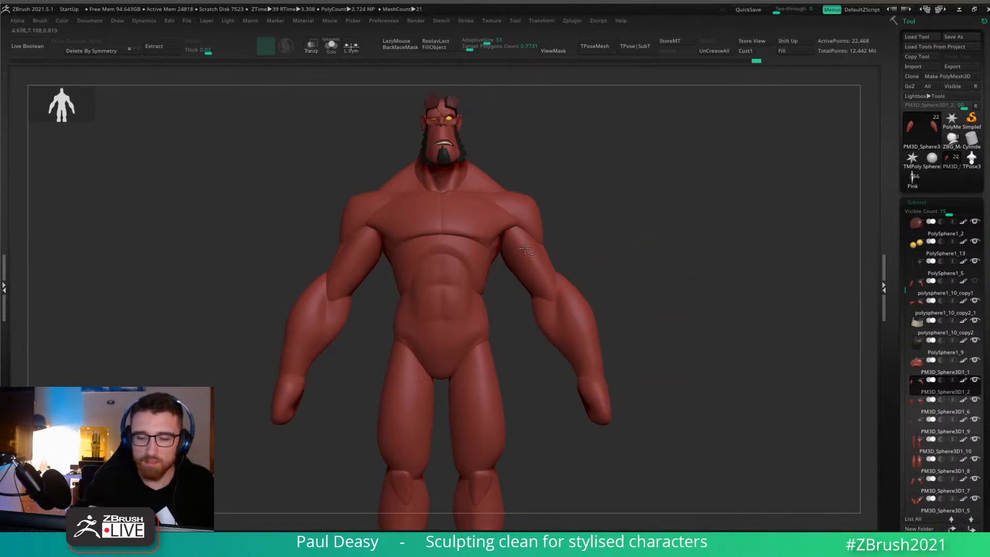
left_click(526, 252, "alt")
left_click_drag(613, 257, 619, 311)
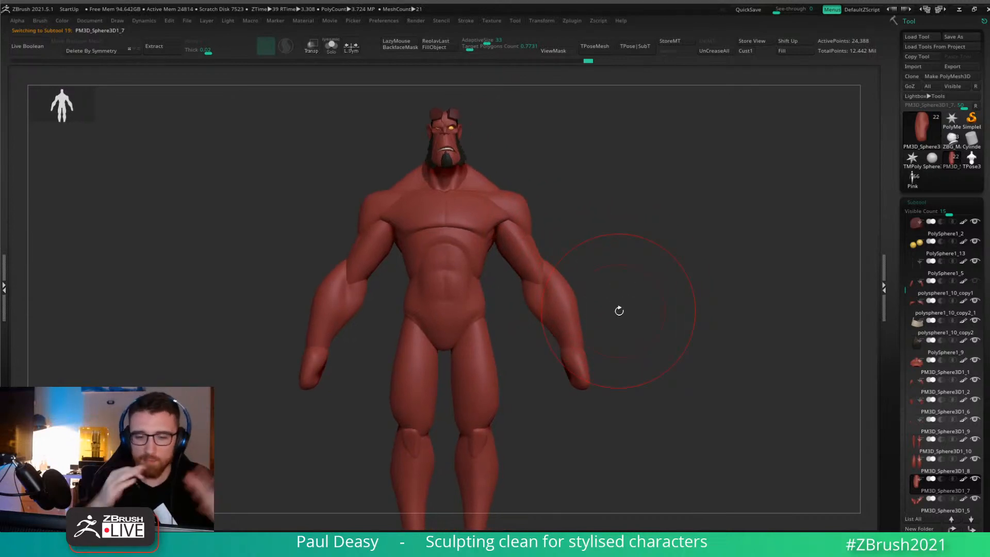
key("space")
left_click_drag(649, 246, 638, 250)
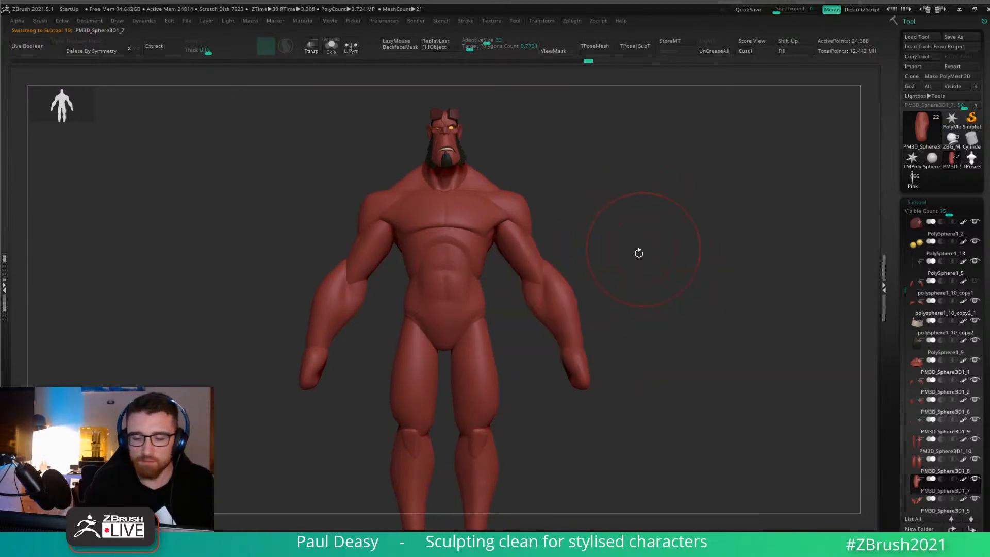
Select the thighs subtool and adjust the outer contour of both thighs just above the knees.
left_click(492, 346, "alt")
key("space")
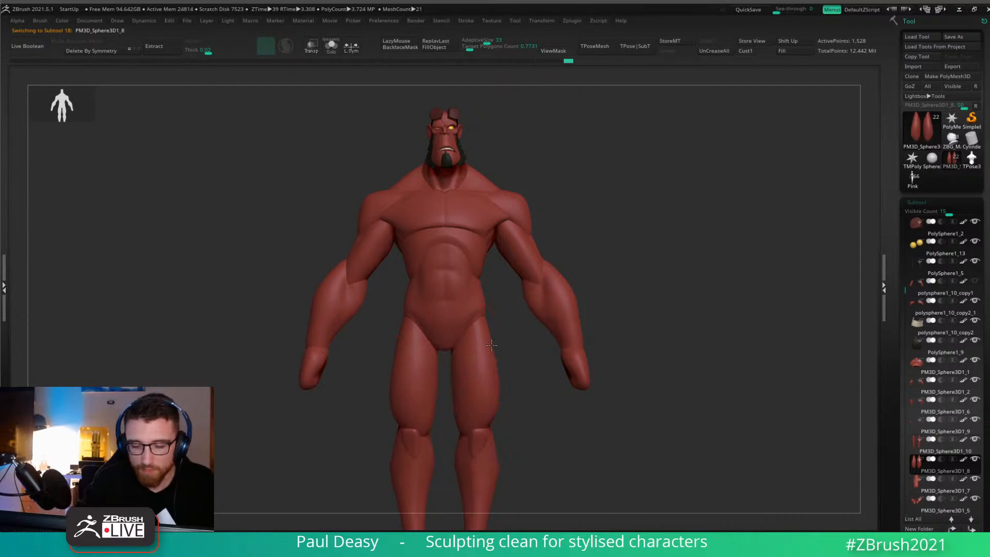
right_click_drag(491, 346, 490, 312, "alt")
key("space")
left_click_drag(493, 330, 487, 329)
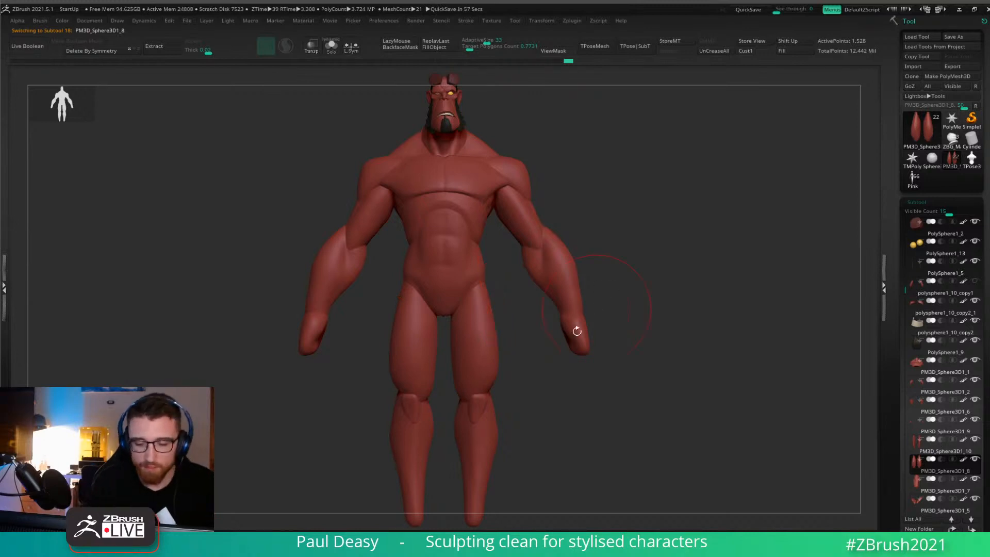
right_click_drag(521, 386, 512, 338, "alt")
key("space")
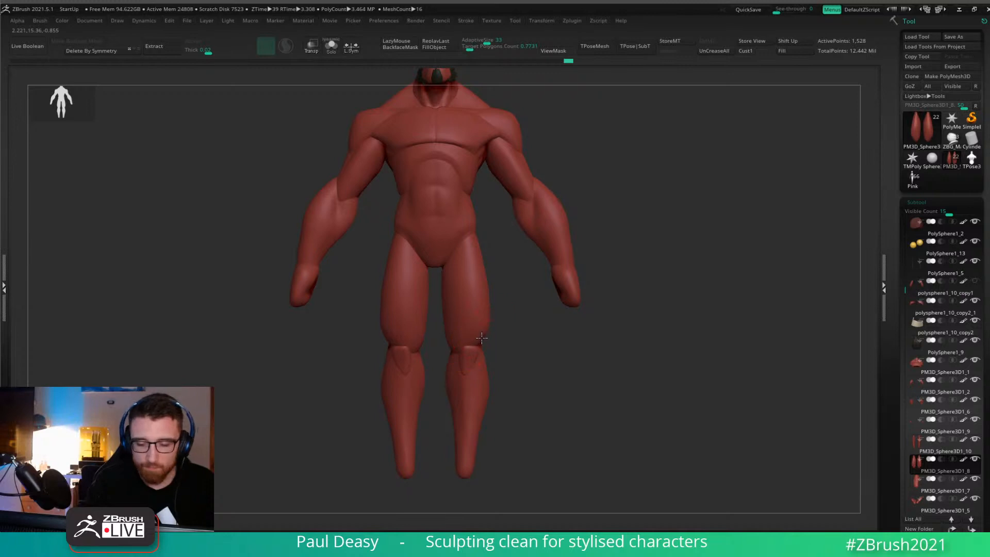
key("space")
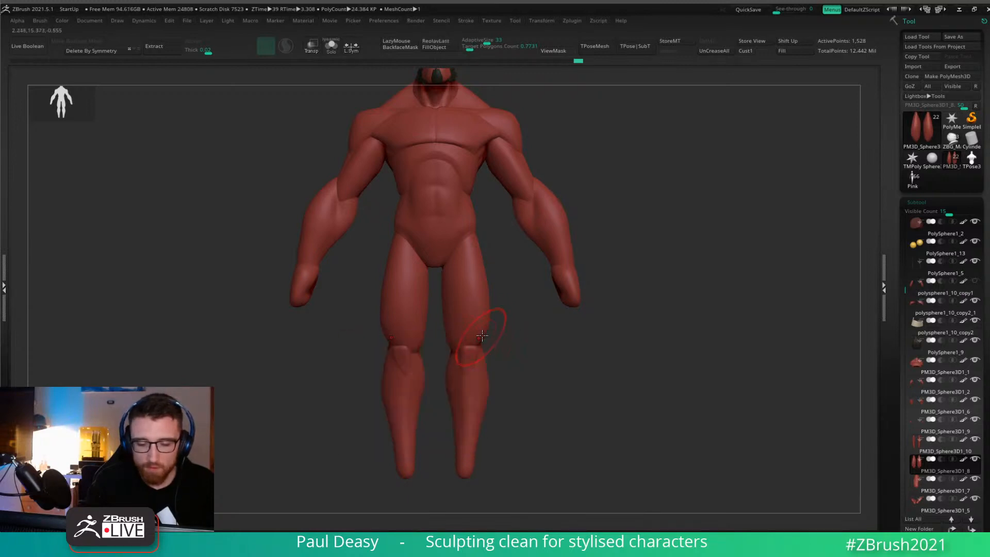
key("space")
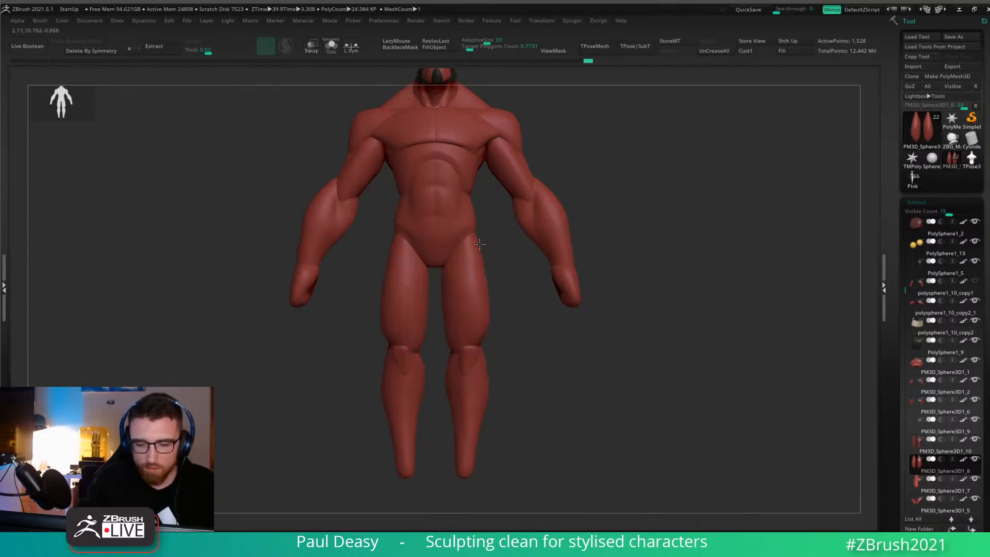
Mask the outer half of both thighs and soften the mask's edge.
mouse_move(448, 226)
left_mouse_down("ctrl")
mouse_move(459, 429)
mouse_move(541, 100)
left_mouse_up("ctrl")
key("ctrl+i")
key("ctrl+i")
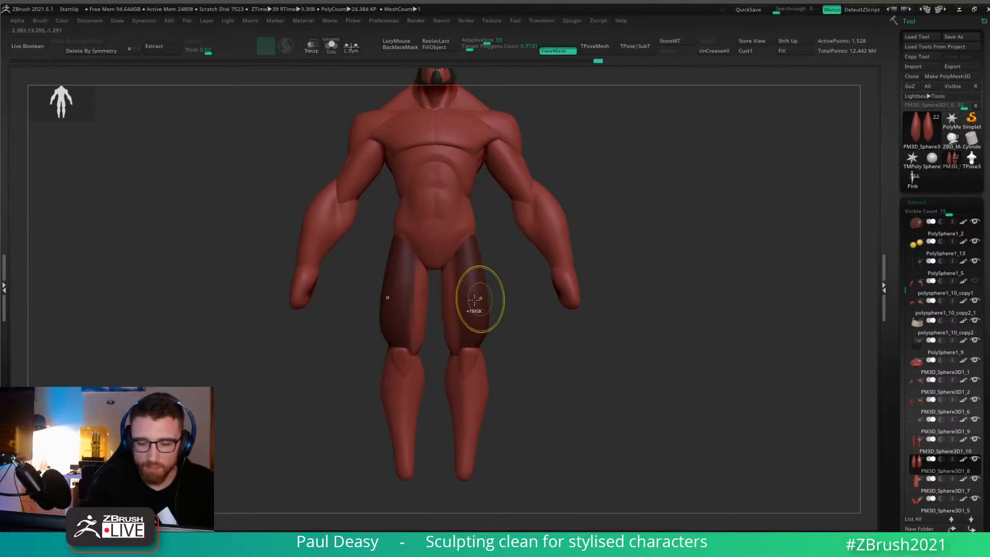
left_click(475, 298, "ctrl")
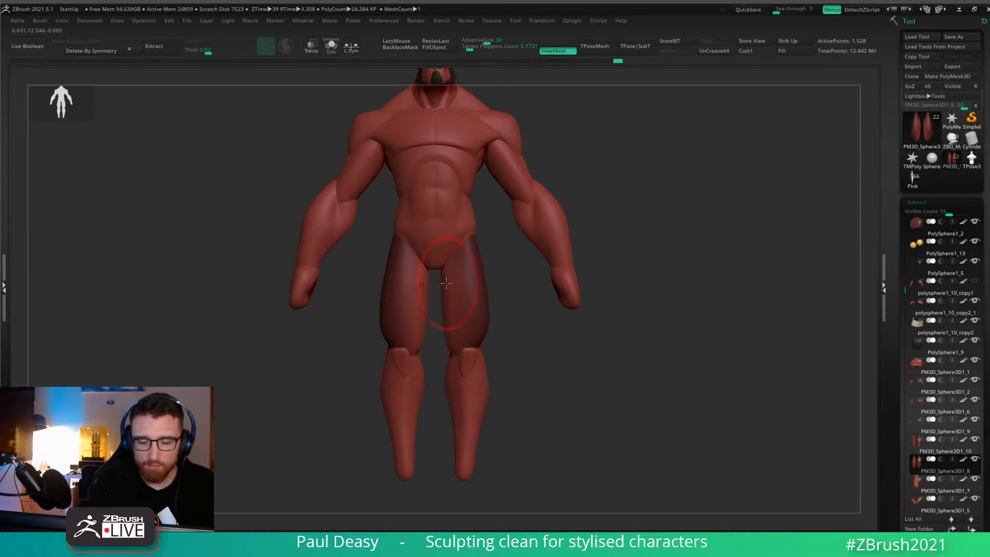
Reshape the unmasked inner side of both thighs, working from the front and the back of the figure.
mouse_move(446, 284)
right_mouse_down("shift")
mouse_move(438, 299)
mouse_move(460, 285)
right_mouse_up("shift")
left_click_drag(463, 284, 460, 307)
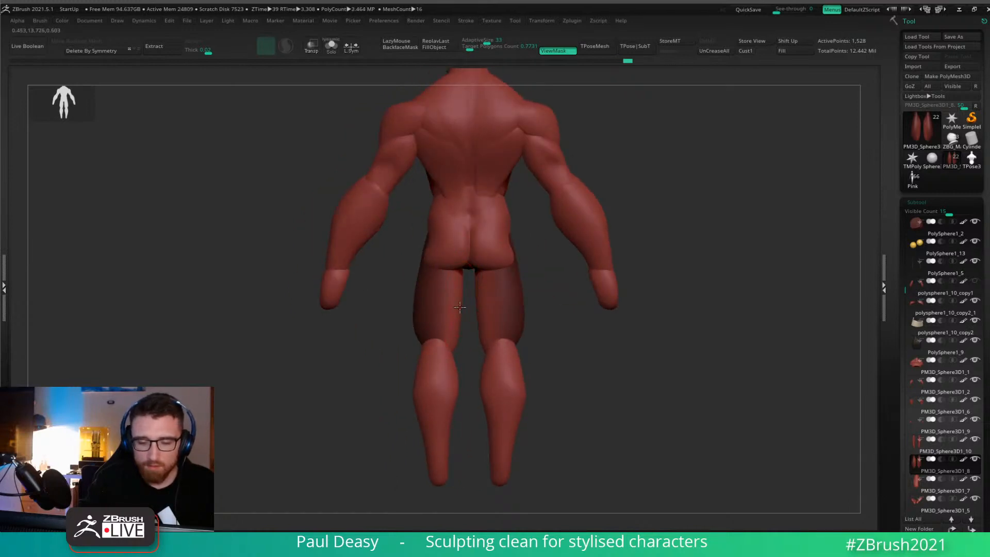
key("space")
right_click_drag(464, 278, 463, 260)
key("space")
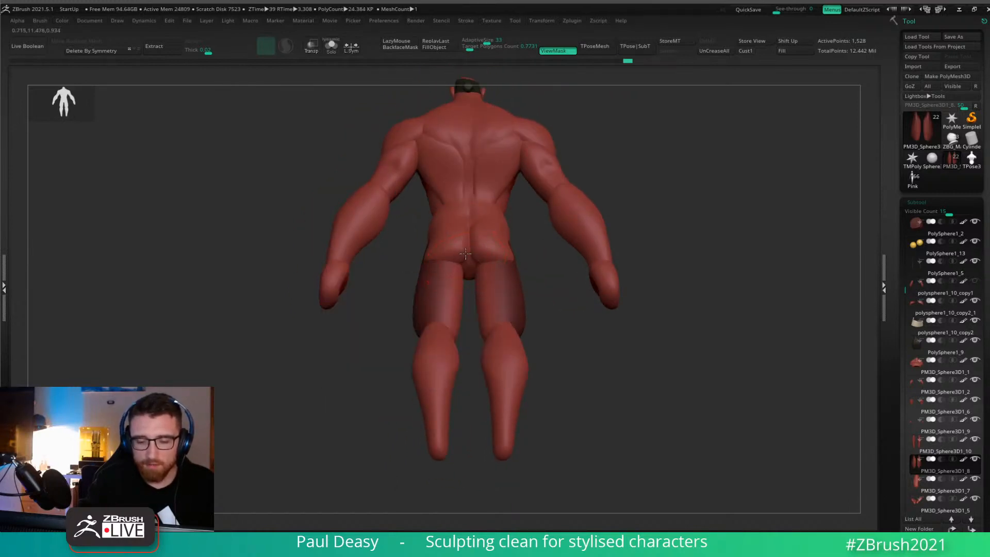
left_click_drag(494, 273, 501, 267)
mouse_move(501, 281)
right_mouse_down()
mouse_move(498, 265)
mouse_move(467, 282)
right_mouse_up()
Select the pelvis subtool and sculpt the area around the crease between and below the glutes with LazyMouse on.
left_click(467, 281, "alt")
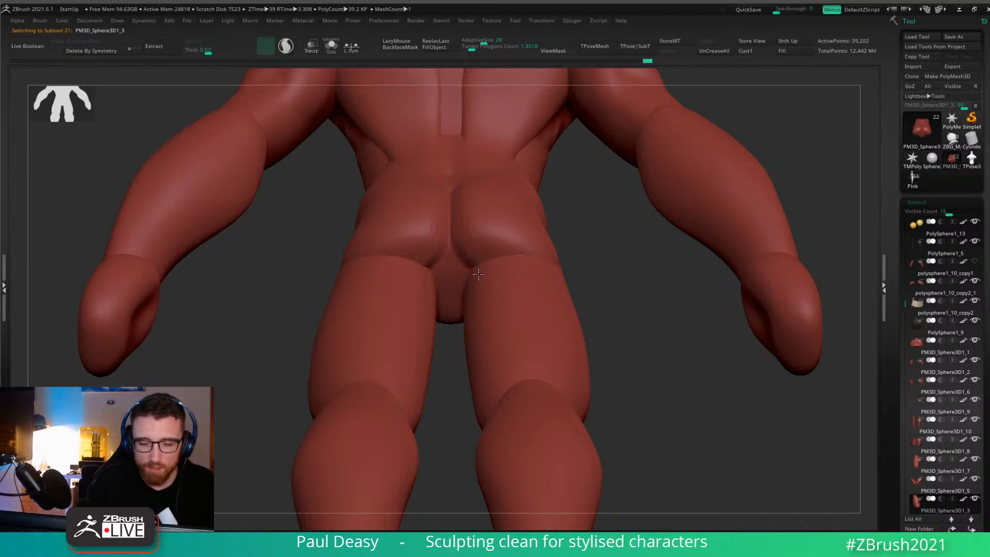
key("shift+s")
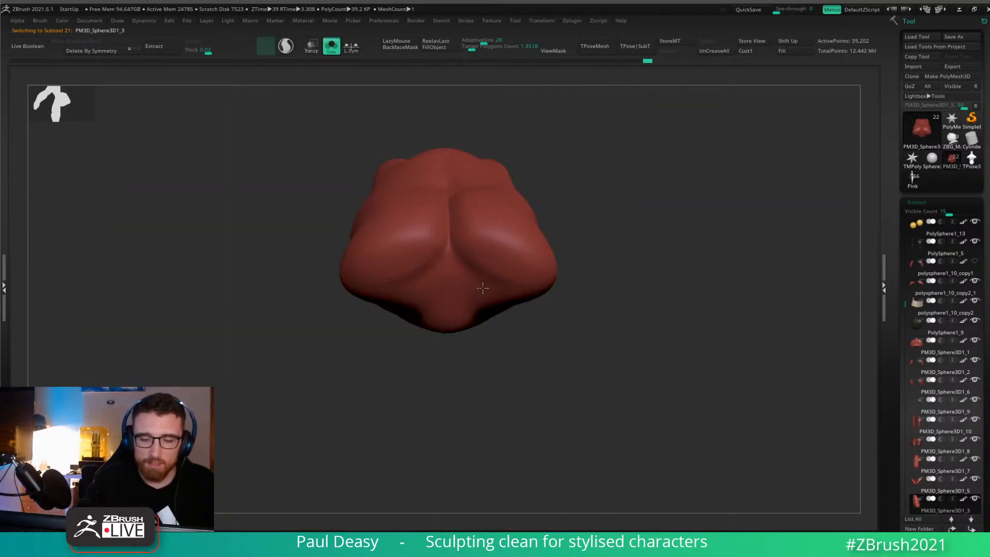
key("shift+s")
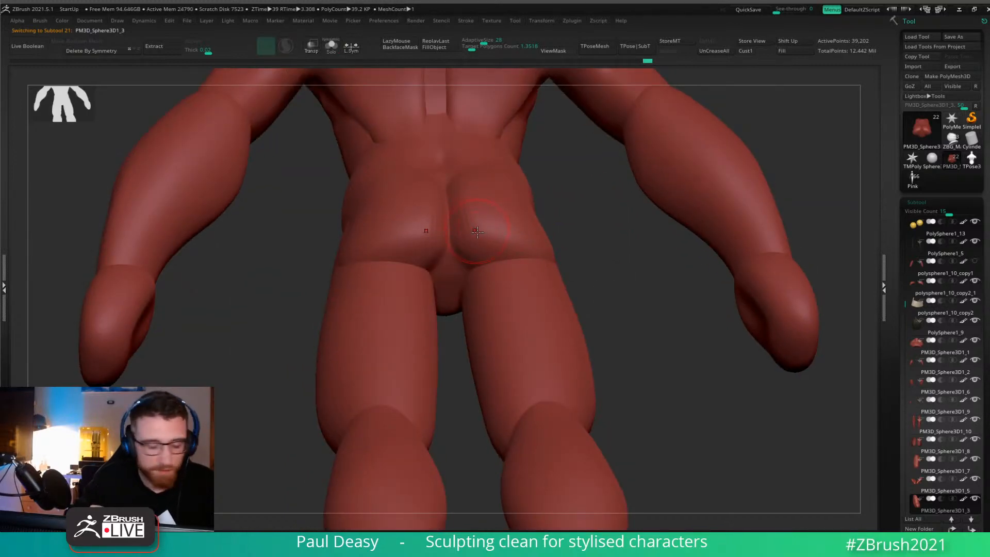
key("l")
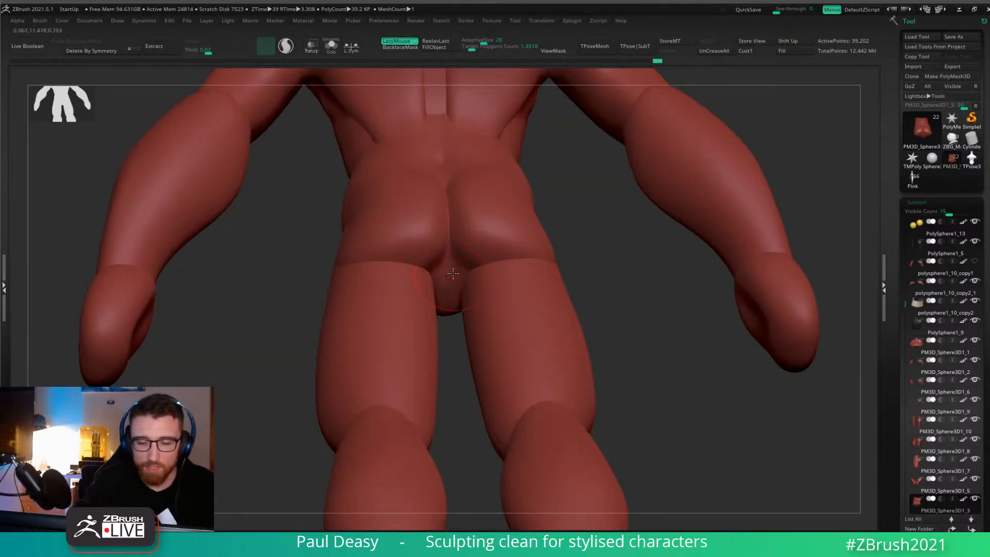
mouse_move(452, 273)
left_mouse_down()
mouse_move(464, 278)
mouse_move(434, 281)
mouse_move(446, 257)
left_mouse_up()
right_click_drag(476, 268, 475, 221)
mouse_move(466, 261)
left_mouse_down("shift")
mouse_move(430, 274)
mouse_move(456, 283)
mouse_move(404, 290)
mouse_move(440, 283)
left_mouse_up("shift")
Refine the forms beneath the glutes with the pelvis isolated, and display the whole figure again.
key("alt+s")
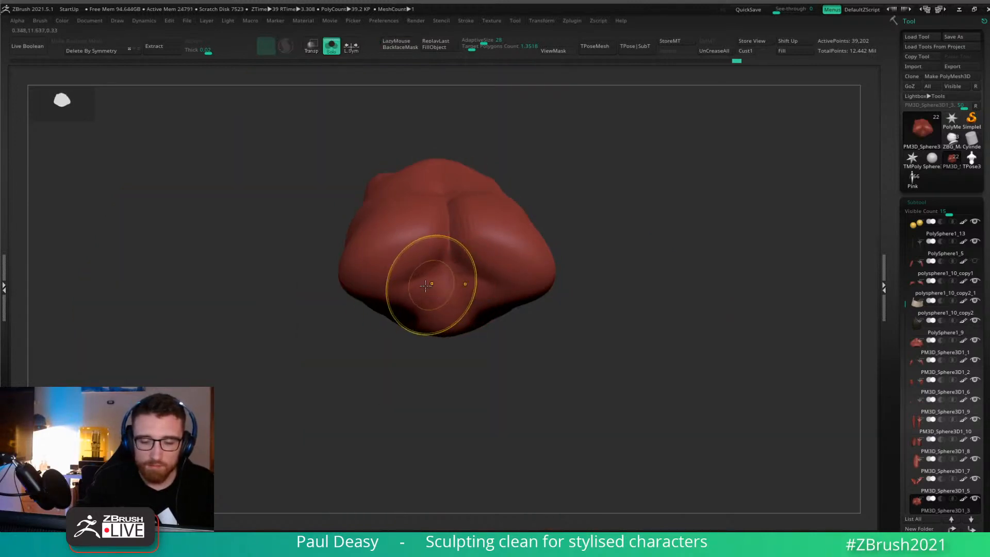
key("space")
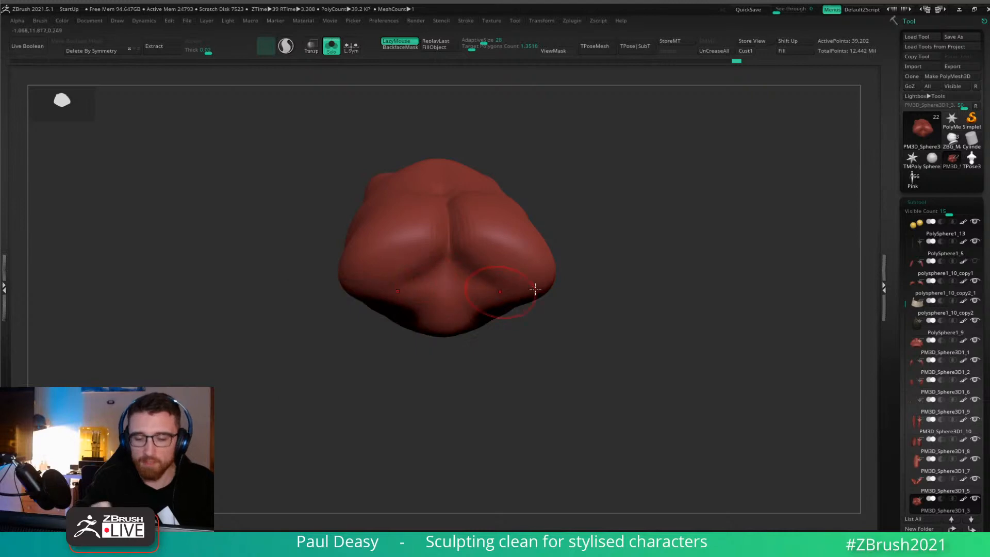
mouse_move(537, 287)
left_mouse_down()
mouse_move(638, 338)
mouse_move(683, 304)
left_mouse_up()
key("alt+s")
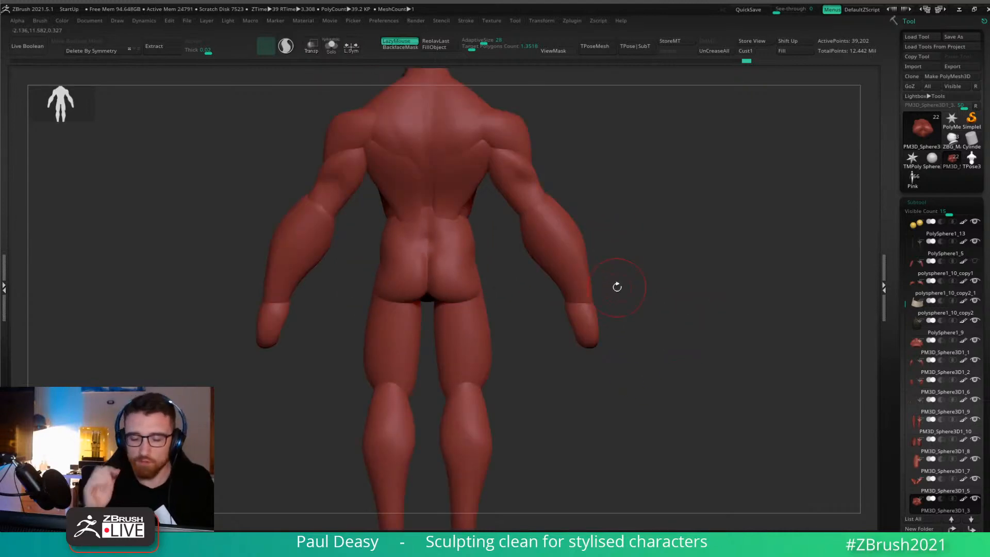
Turn off LazyMouse and view the full Hellboy figure from the front.
mouse_move(616, 285)
left_mouse_down()
mouse_move(636, 315)
mouse_move(599, 347)
mouse_move(634, 333)
mouse_move(642, 354)
mouse_move(621, 306)
mouse_move(619, 322)
left_mouse_up()
key("l")
key("space")
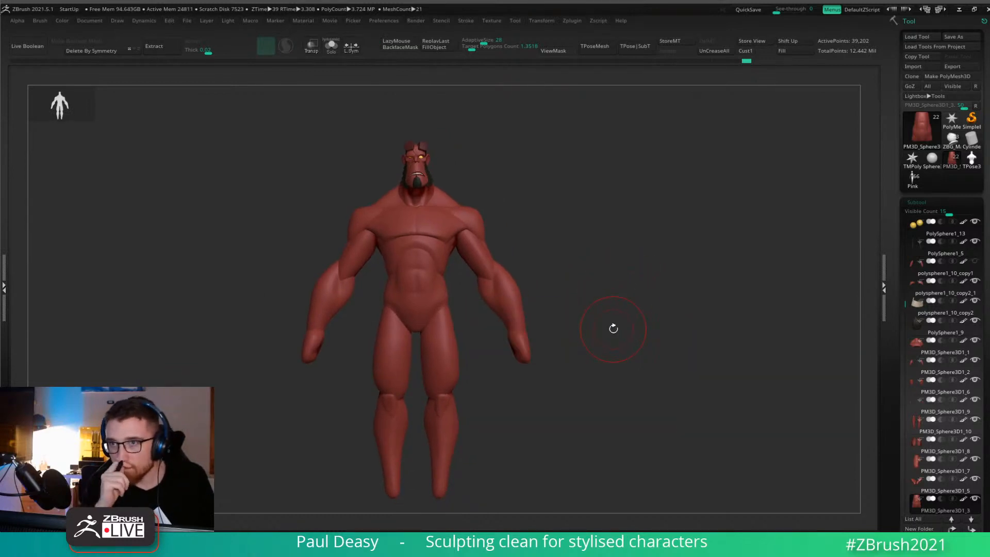
mouse_move(634, 336)
left_mouse_down()
mouse_move(630, 310)
mouse_move(643, 297)
left_mouse_up()
key("space")
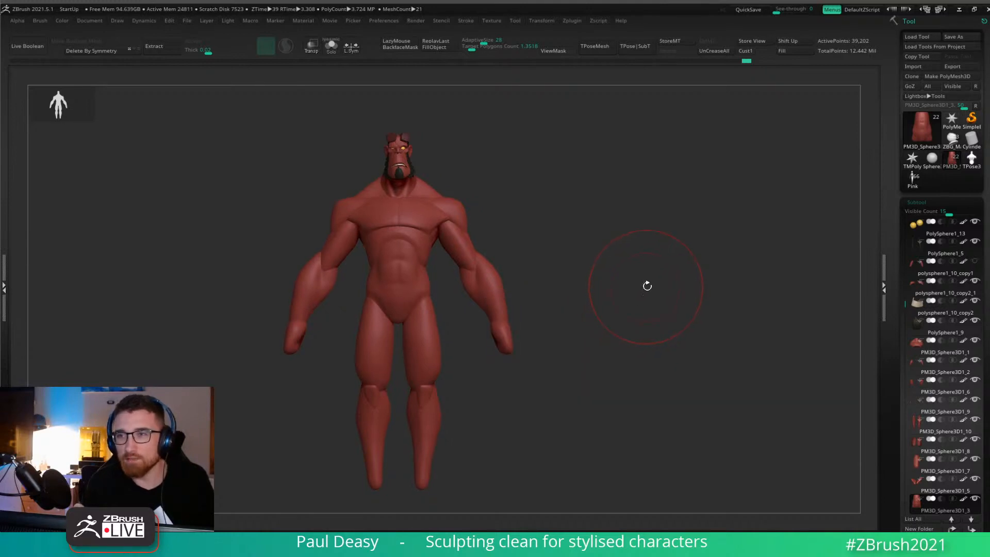
Select the forearm subtool and adjust the Move brush size for working around the elbow.
key("]")
mouse_move(648, 282)
left_mouse_down()
mouse_move(646, 300)
mouse_move(647, 290)
left_mouse_up()
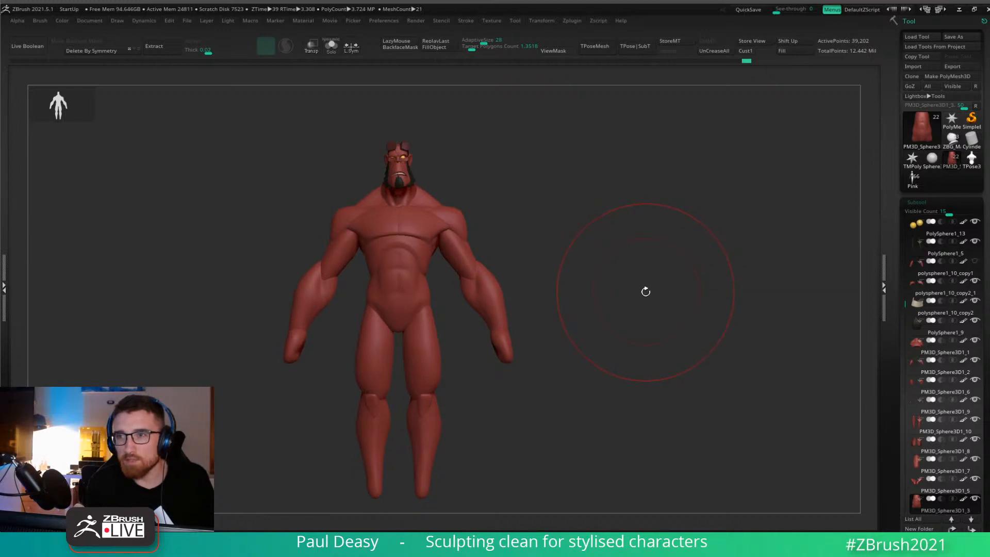
key("space")
left_click(647, 284)
key("space")
left_click_drag(596, 309, 607, 305, "alt")
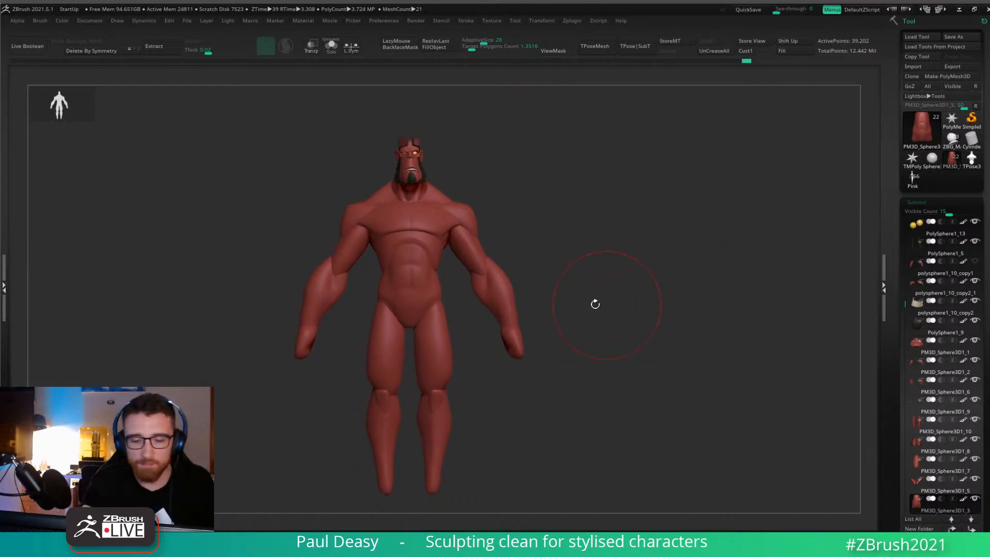
left_click(510, 289, "alt")
mouse_move(503, 322)
left_mouse_down("alt")
mouse_move(564, 299)
mouse_move(546, 304)
mouse_move(535, 287)
mouse_move(561, 305)
left_mouse_up("alt")
key("space")
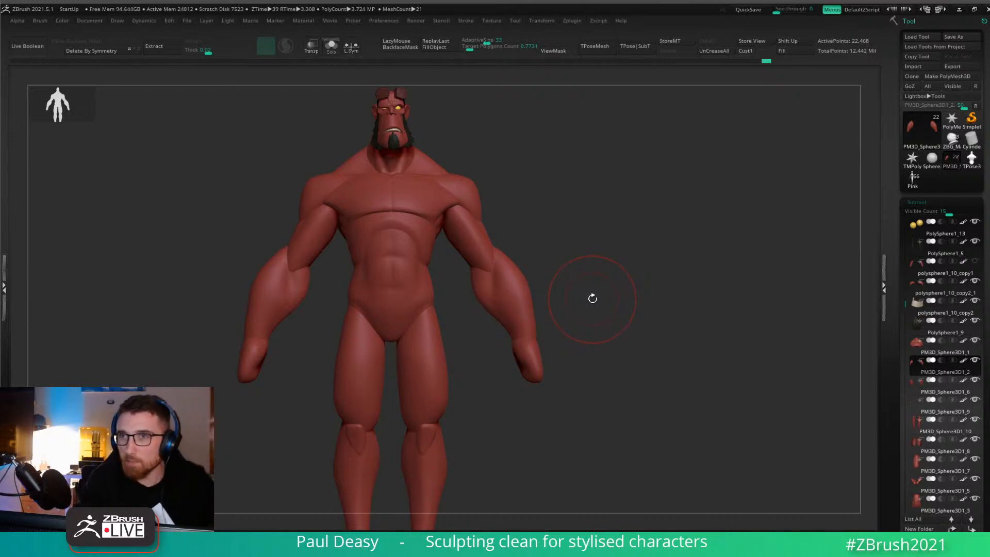
key("space")
key("space")
key("space")
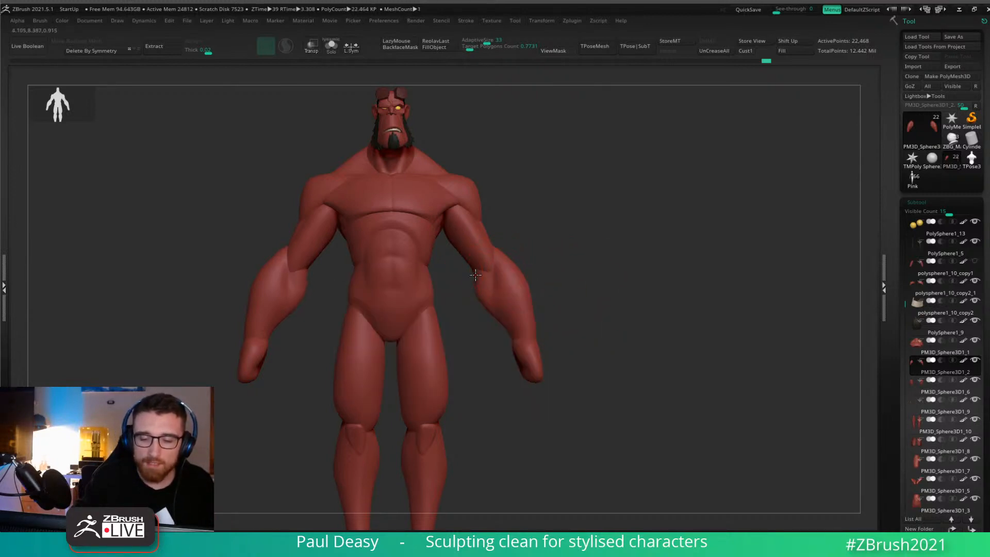
key("space")
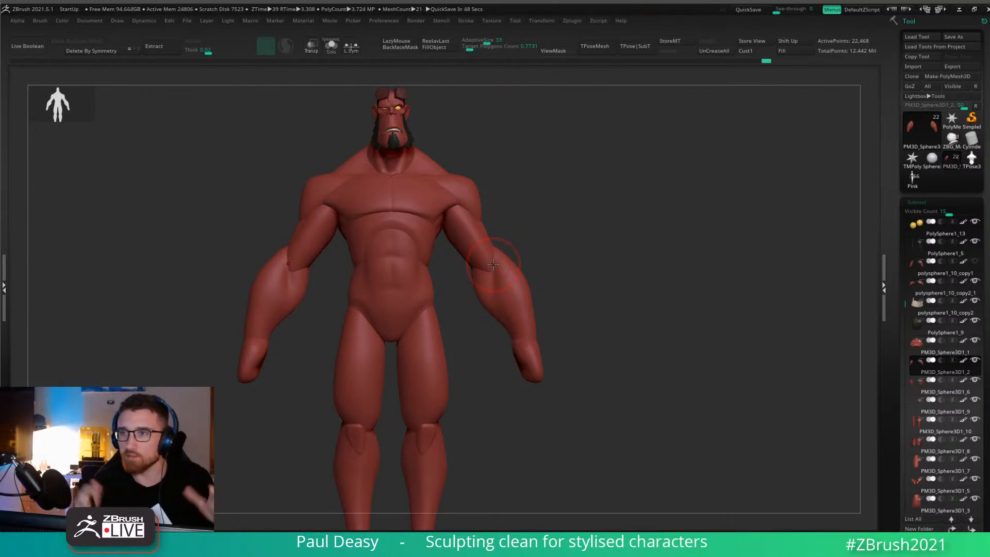
Select the upper-arm subtool and reshape the back of the upper arms in profile with the Move brush.
left_click(515, 263, "alt")
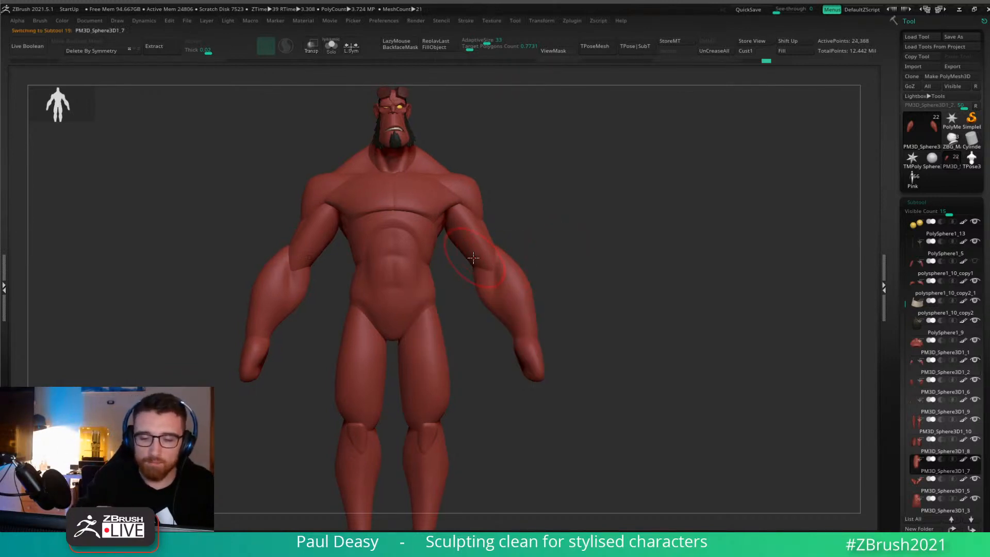
left_click_drag(530, 245, 448, 238)
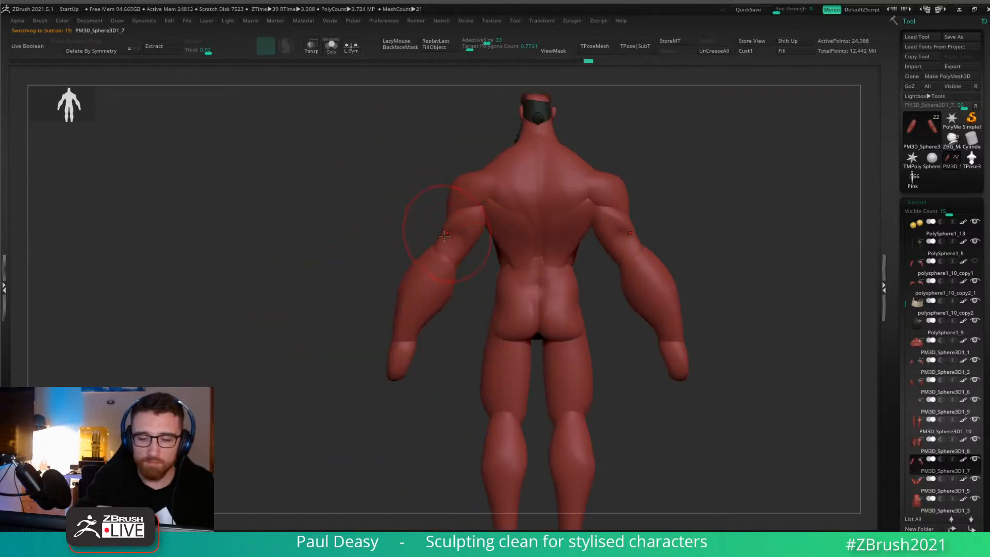
right_click(449, 241)
right_click(445, 240)
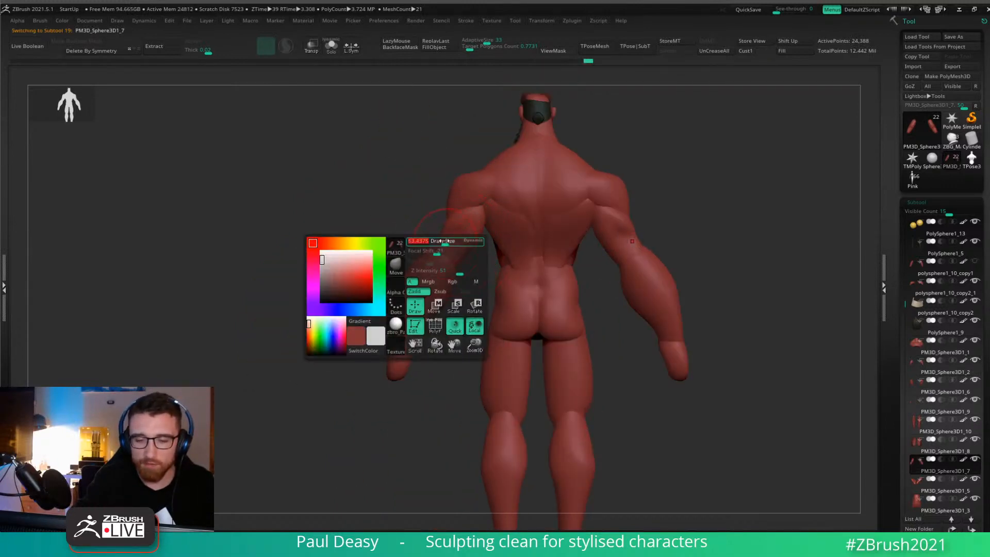
right_click_drag(445, 240, 467, 230)
mouse_move(587, 221)
left_mouse_down()
mouse_move(629, 216)
mouse_move(613, 219)
left_mouse_up()
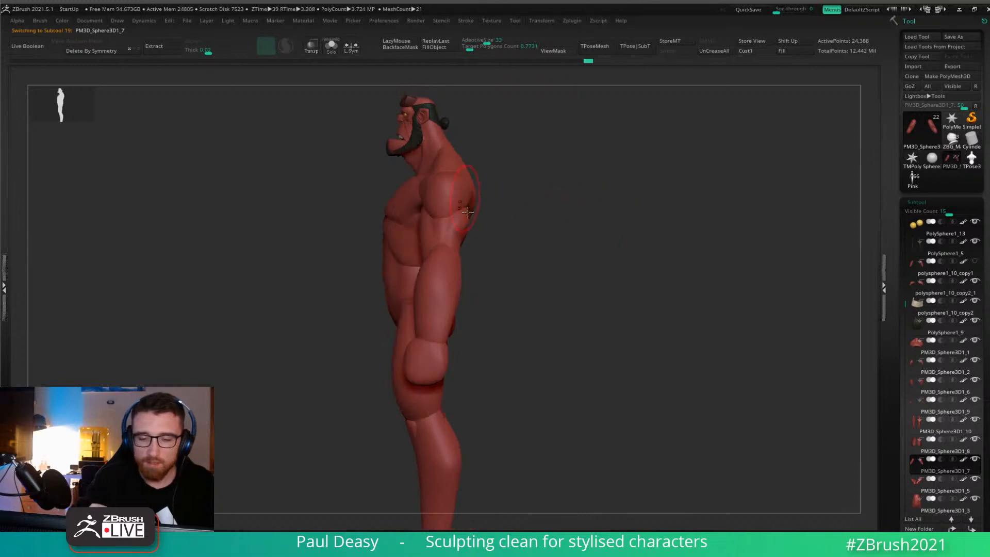
mouse_move(465, 229)
left_mouse_down()
mouse_move(476, 223)
mouse_move(469, 235)
left_mouse_up()
key("space")
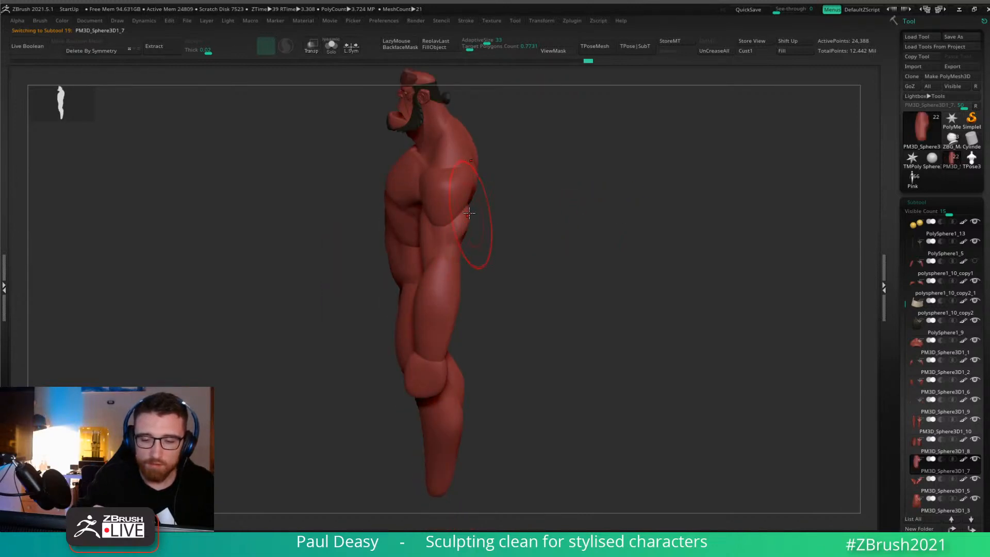
right_click_drag(463, 249, 478, 236)
key("space")
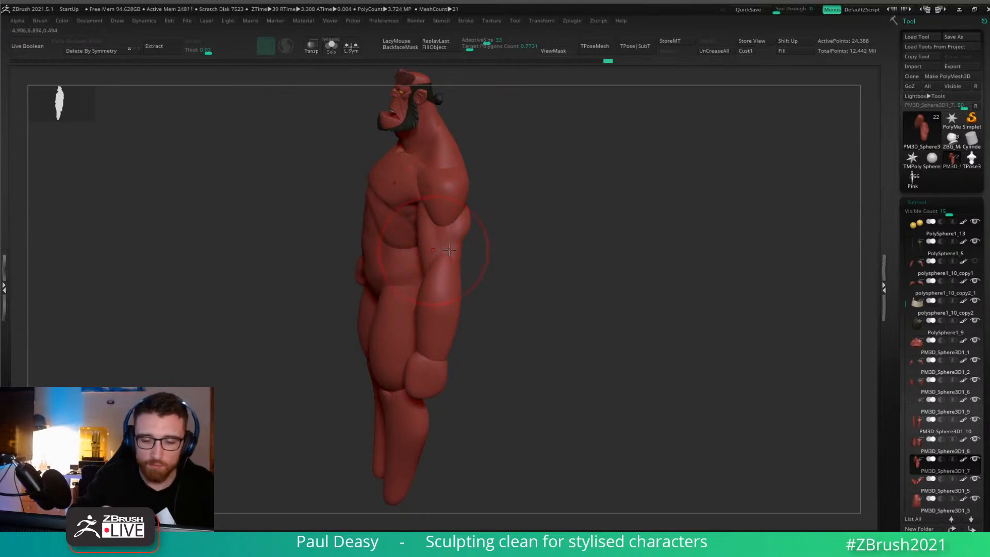
Select the forearm subtool and adjust its contour toward the wrist with the Move brush.
mouse_move(483, 282)
left_mouse_down()
mouse_move(464, 287)
mouse_move(490, 273)
left_mouse_up()
left_click(456, 283, "alt")
key("space")
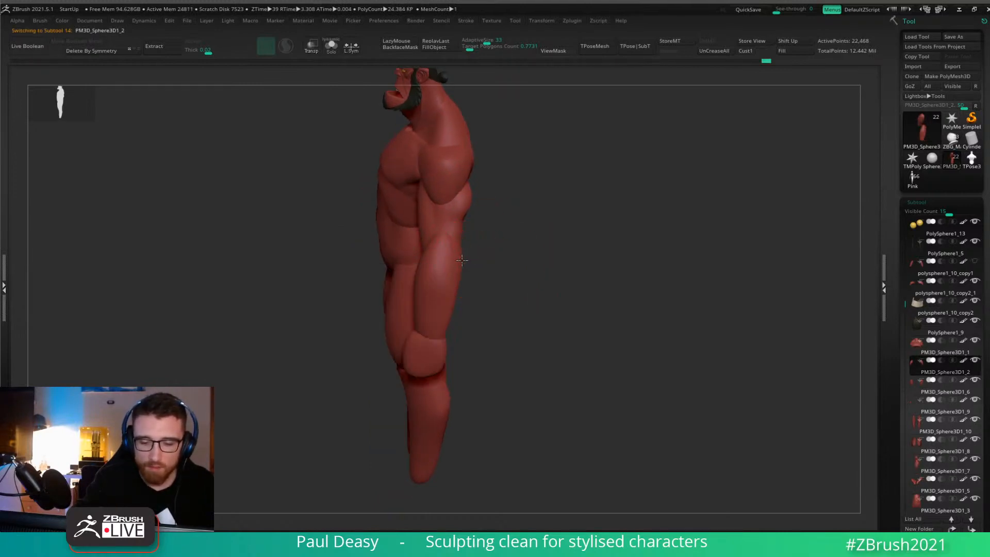
key("s")
key("space")
mouse_move(454, 303)
left_mouse_down()
mouse_move(436, 308)
mouse_move(476, 284)
mouse_move(465, 294)
left_mouse_up()
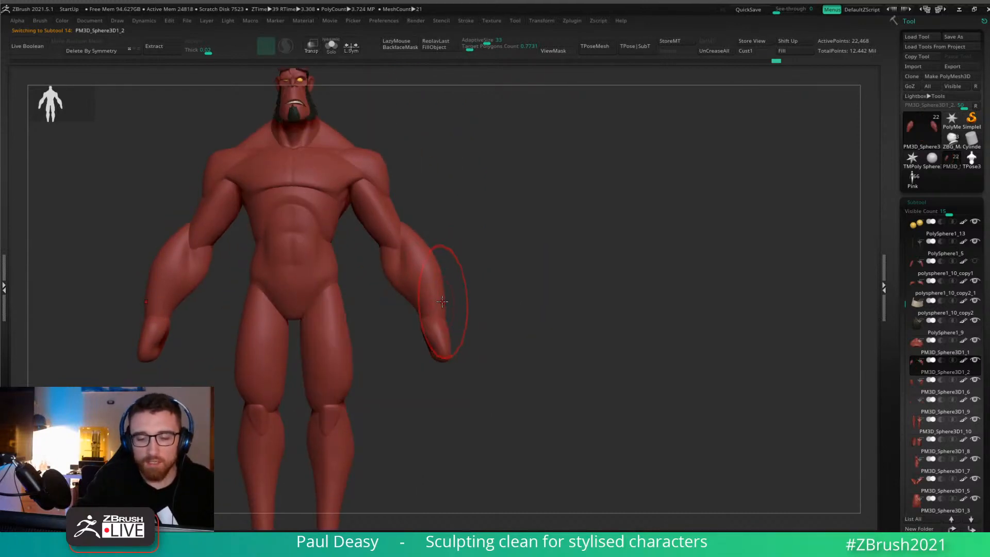
key("space")
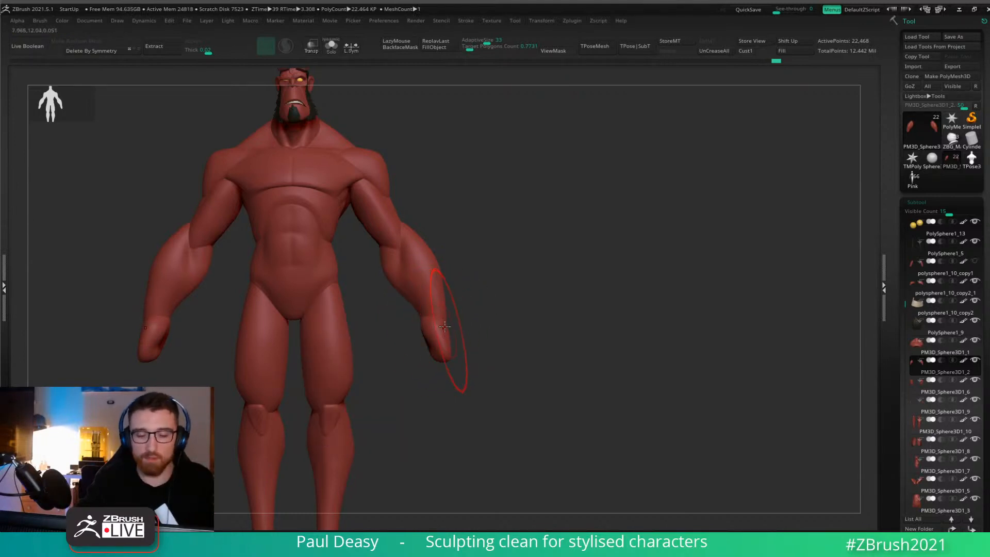
key("space")
Select the hand subtool and undo the last edit.
left_click(448, 312, "alt")
key("space")
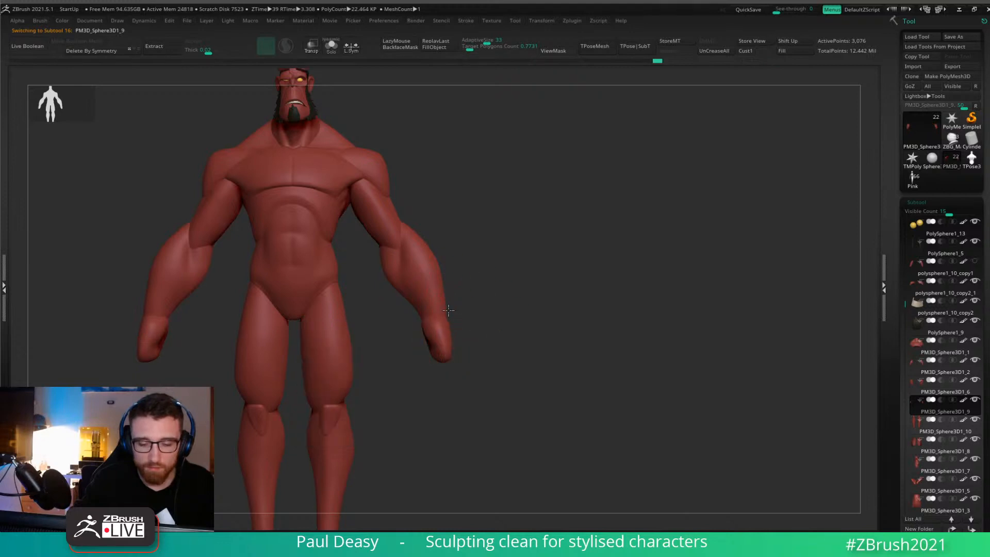
key("ctrl+z")
key("space")
key("space")
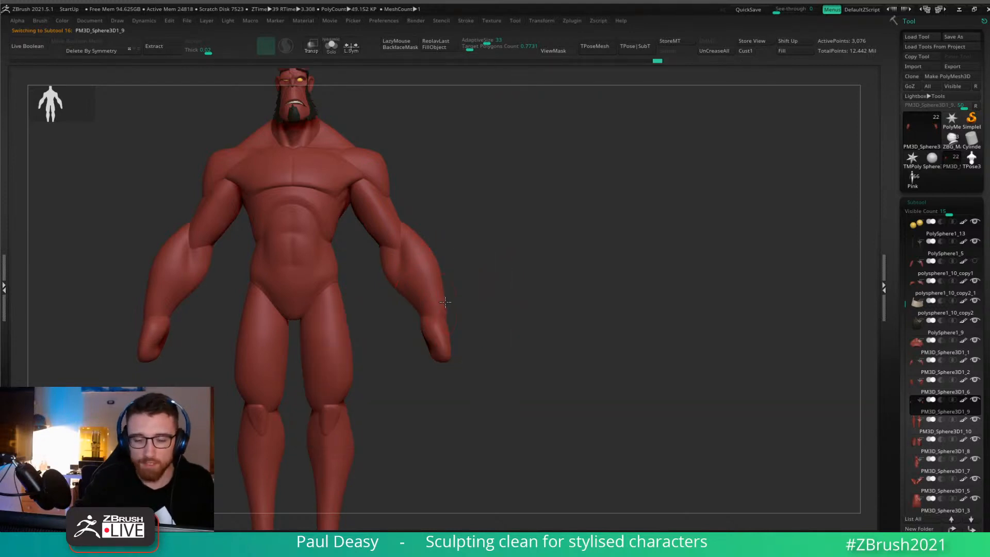
Reselect the forearm subtool and refine the wrist end of the forearms from behind with the Move brush.
left_click_drag(488, 294, 387, 307)
left_click(434, 302, "alt")
key("space")
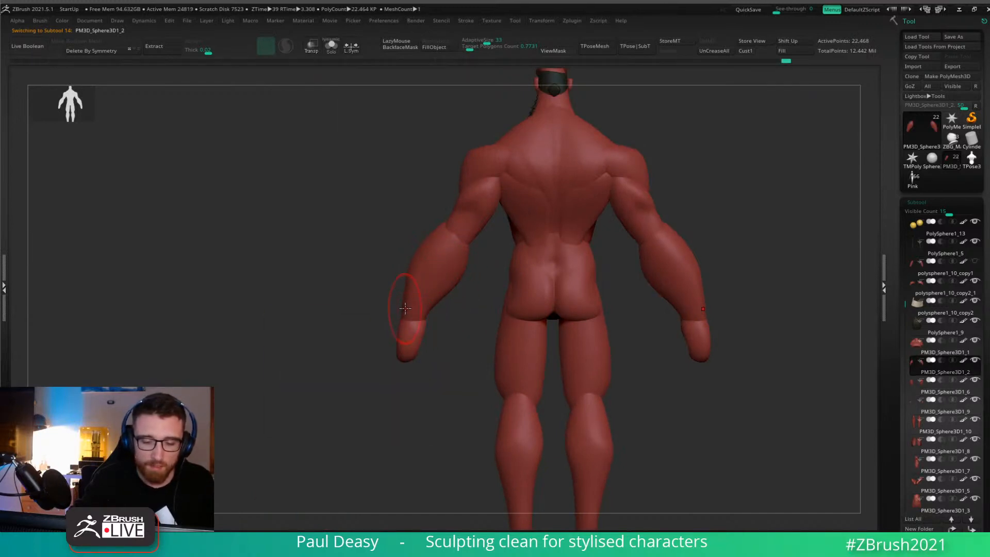
key("space")
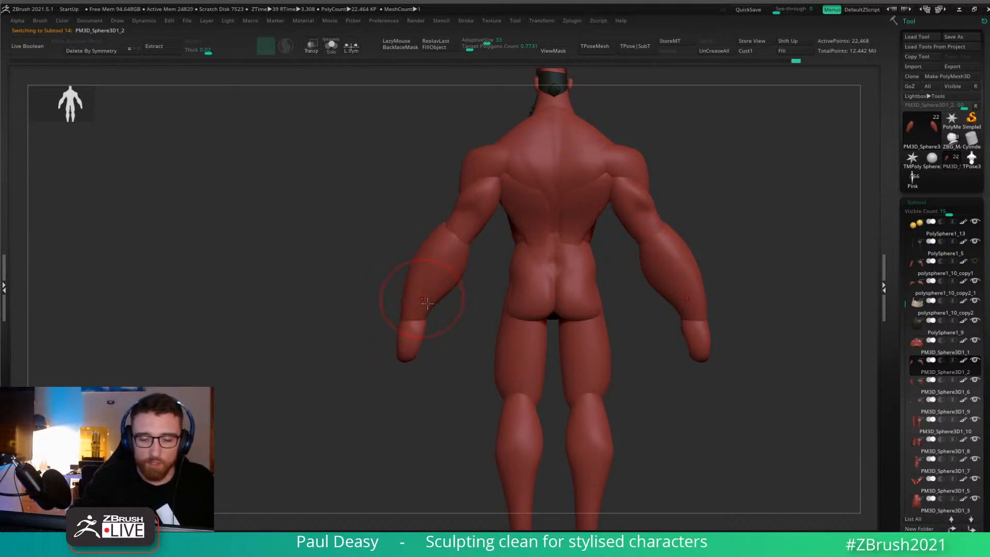
key("space")
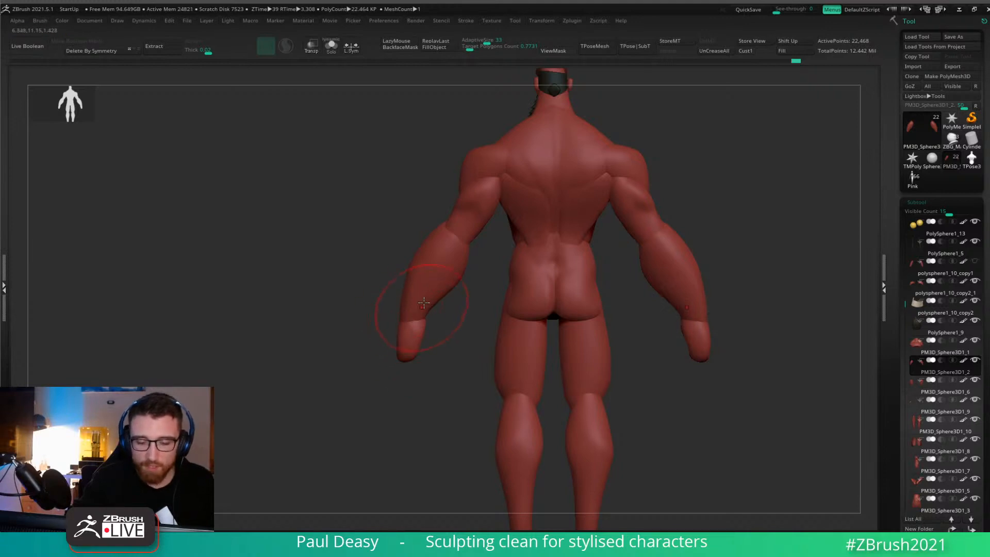
left_click_drag(462, 336, 528, 327)
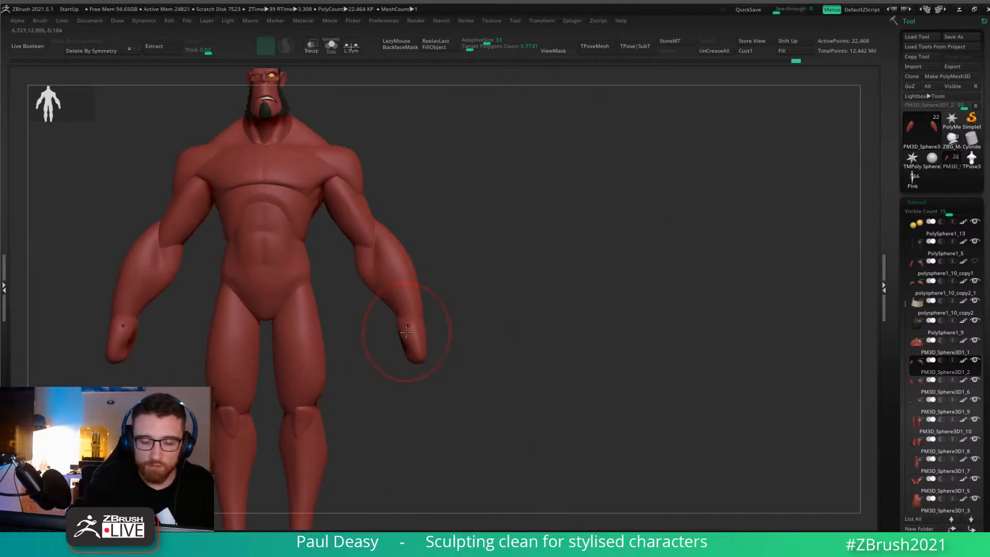
key("space")
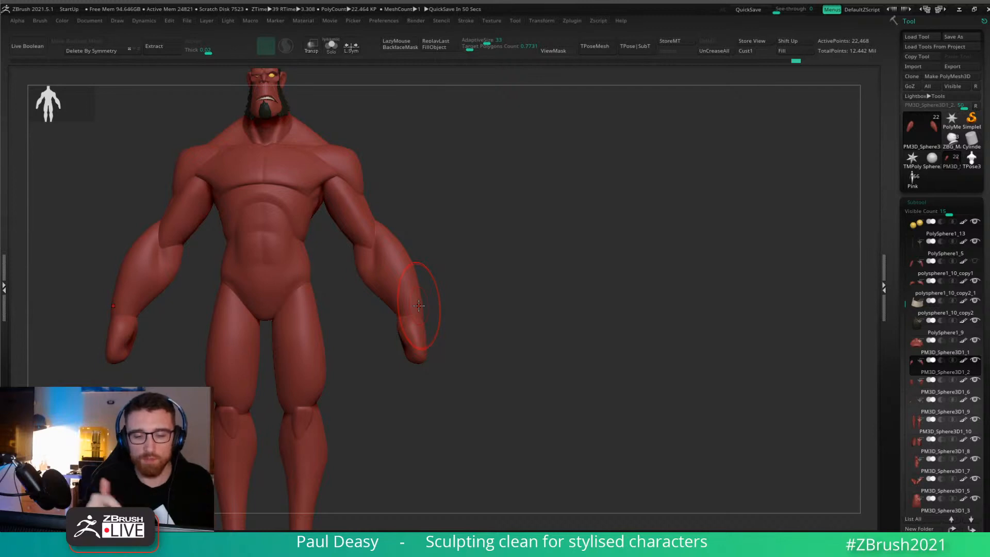
Smooth out the outer silhouette of the forearms from the front with small Move brush adjustments.
left_click_drag(482, 317, 508, 302, "alt")
key("space")
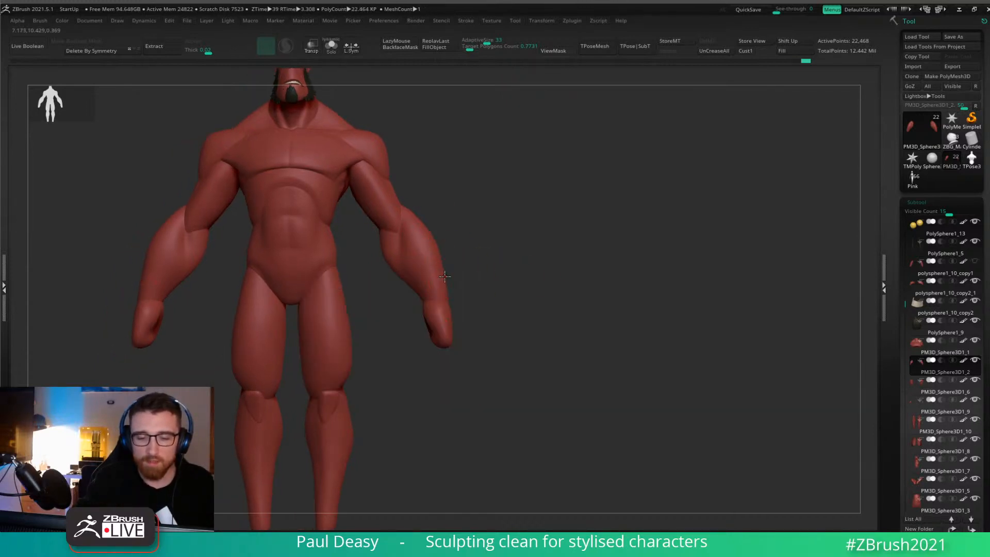
key("space")
key("space")
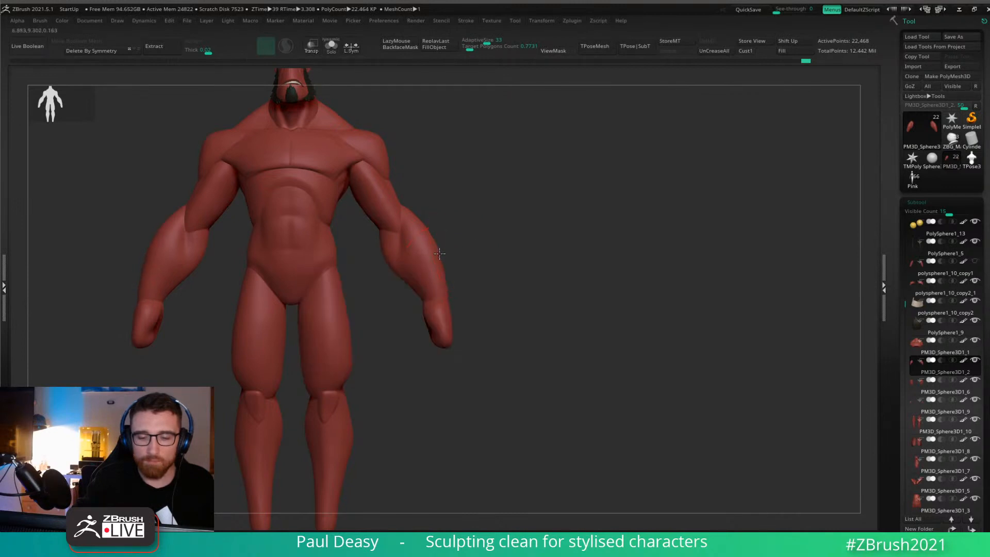
key("space")
key("space")
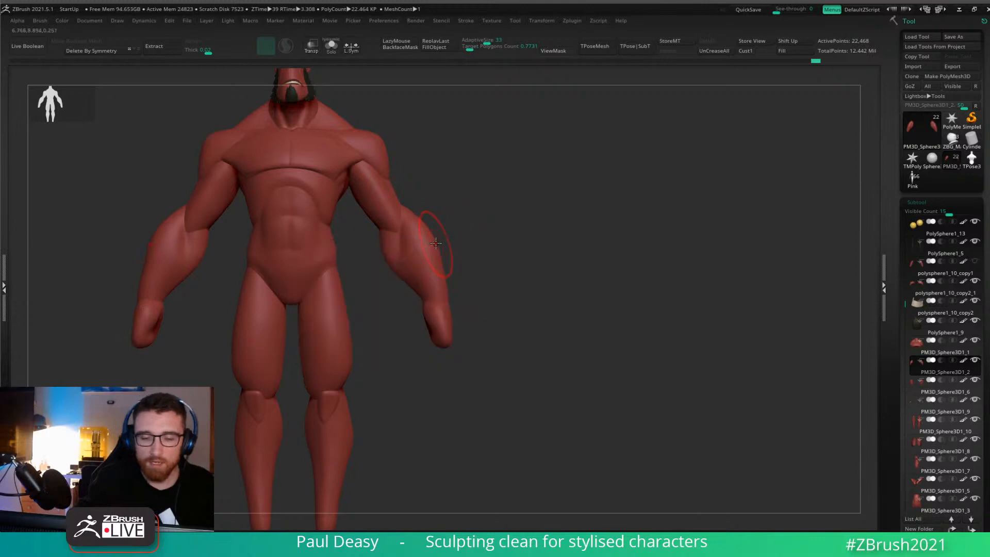
key("space")
key("space")
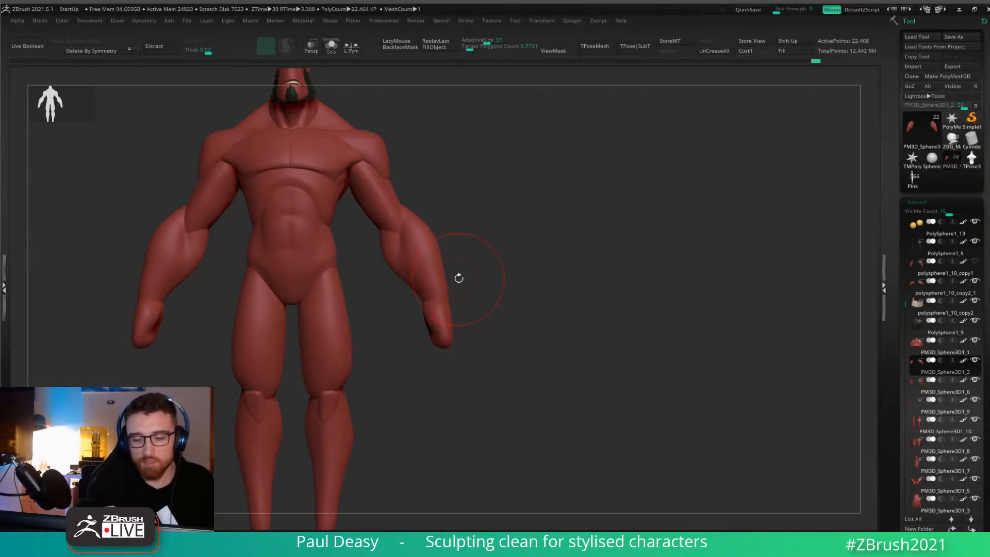
Refine the forearm bulge below the elbow and its taper into the wrist with the Move brush.
key("space")
left_click_drag(381, 259, 397, 262, "alt")
key("space")
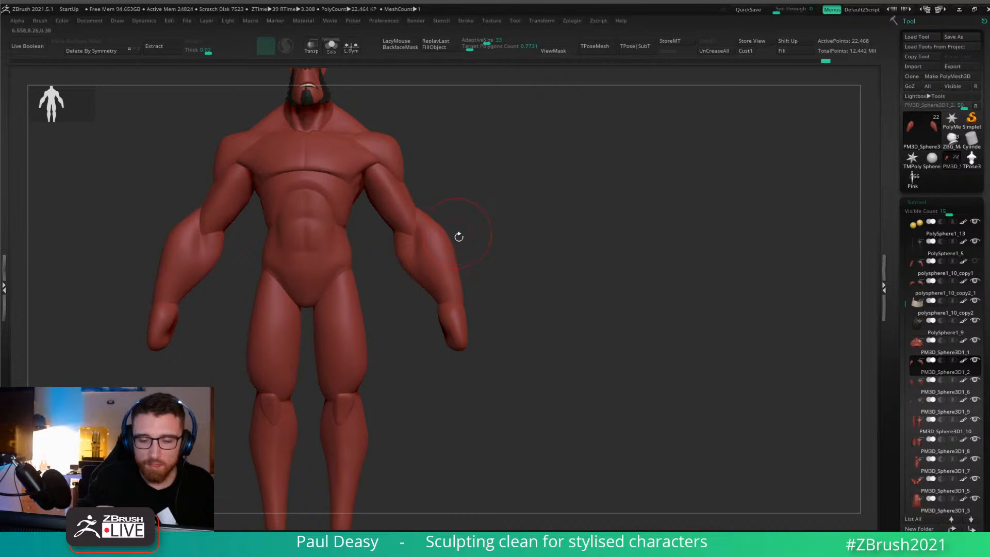
key("space")
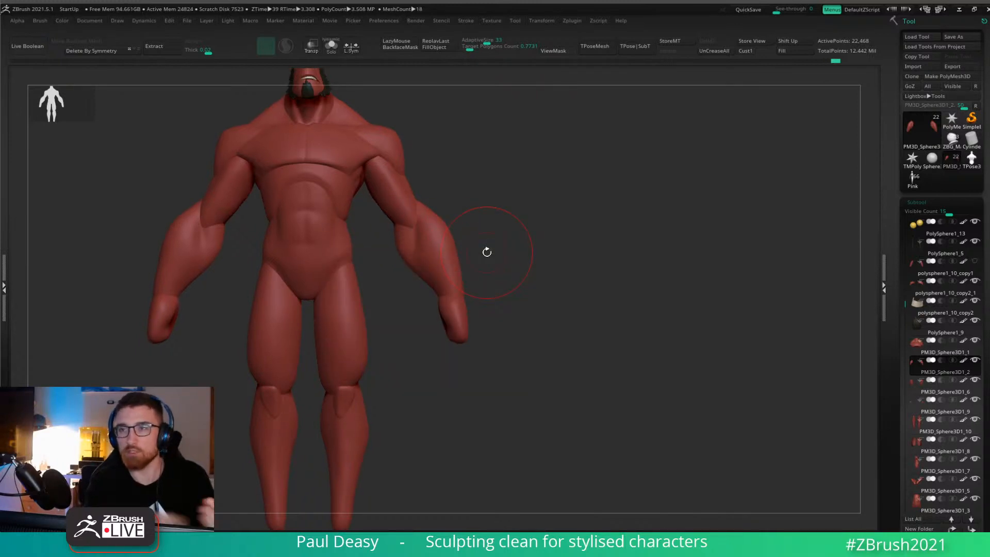
key("space")
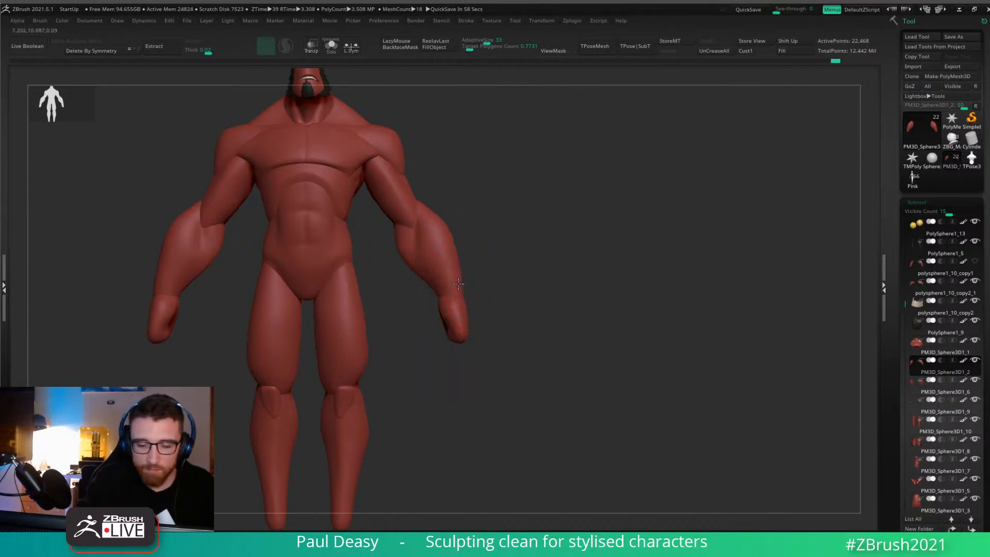
key("space")
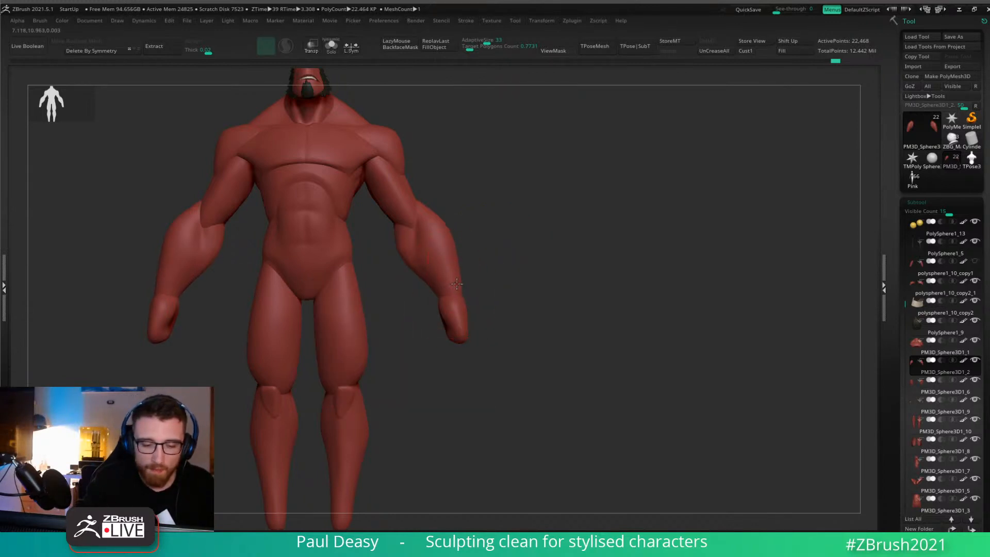
Select the hand subtool and adjust the hands where they meet the wrists.
left_click(456, 283, "alt")
key("space")
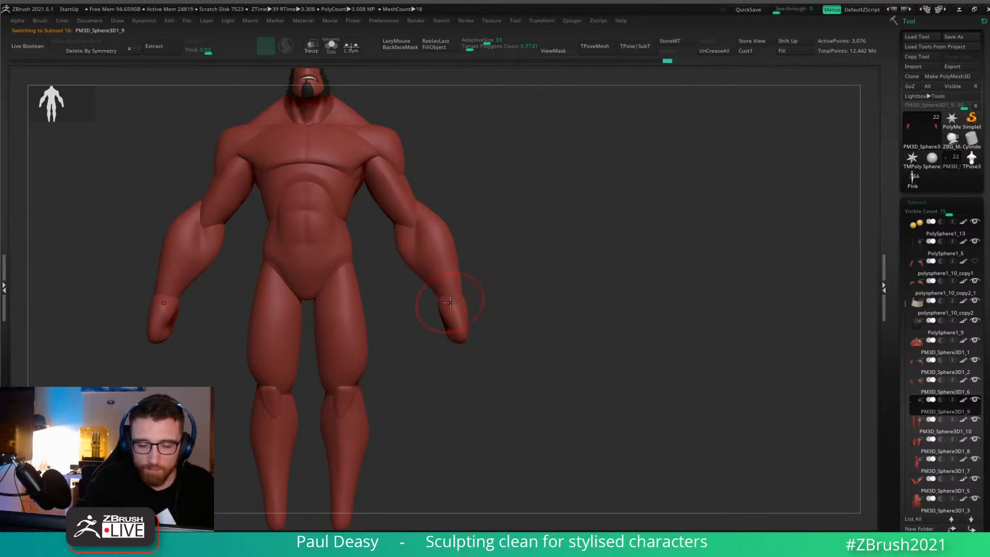
left_click_drag(490, 296, 549, 294)
key("w")
key("q")
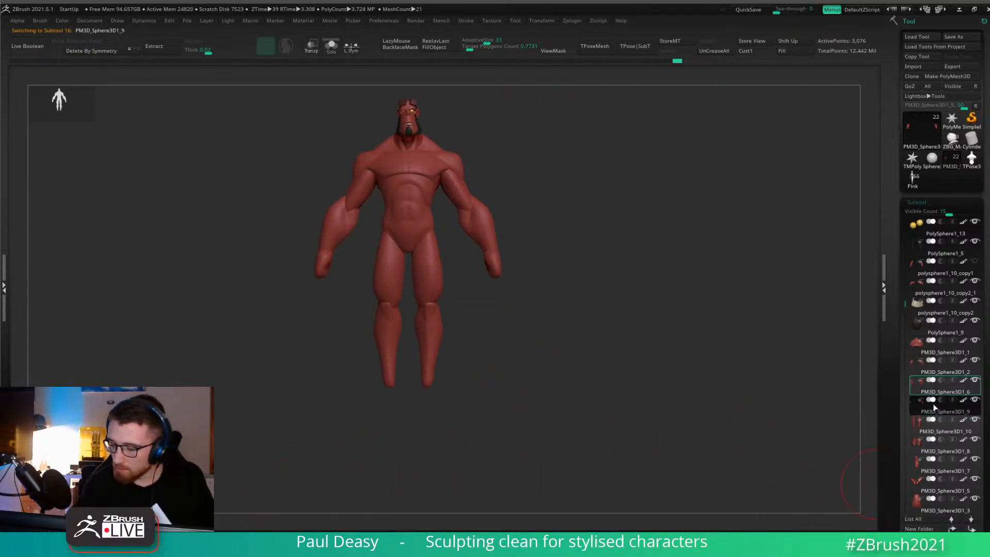
Insert a mirrored pair of spheres at the lower ends of the legs and split them into their own subtool.
left_click(194, 530)
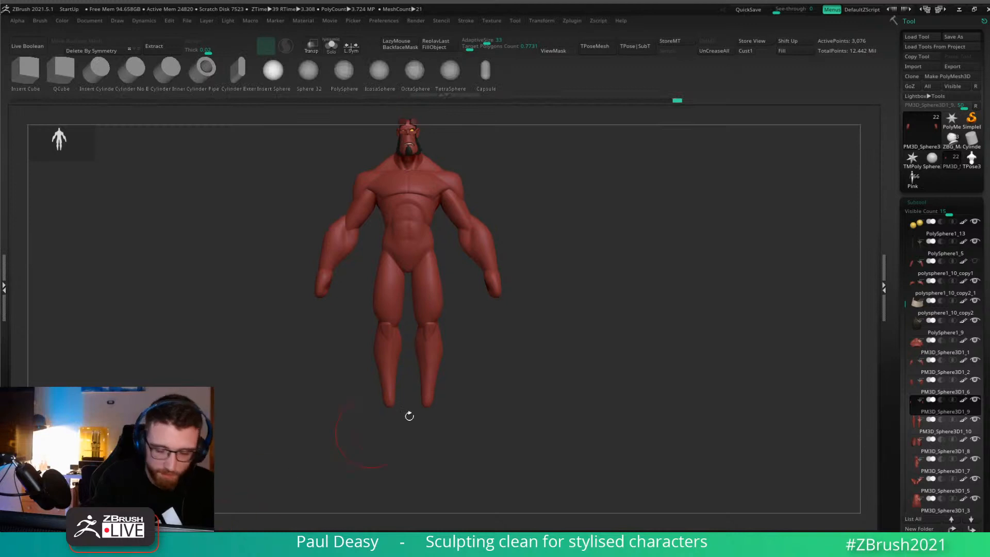
left_click_drag(489, 410, 485, 345)
left_click_drag(427, 364, 431, 372)
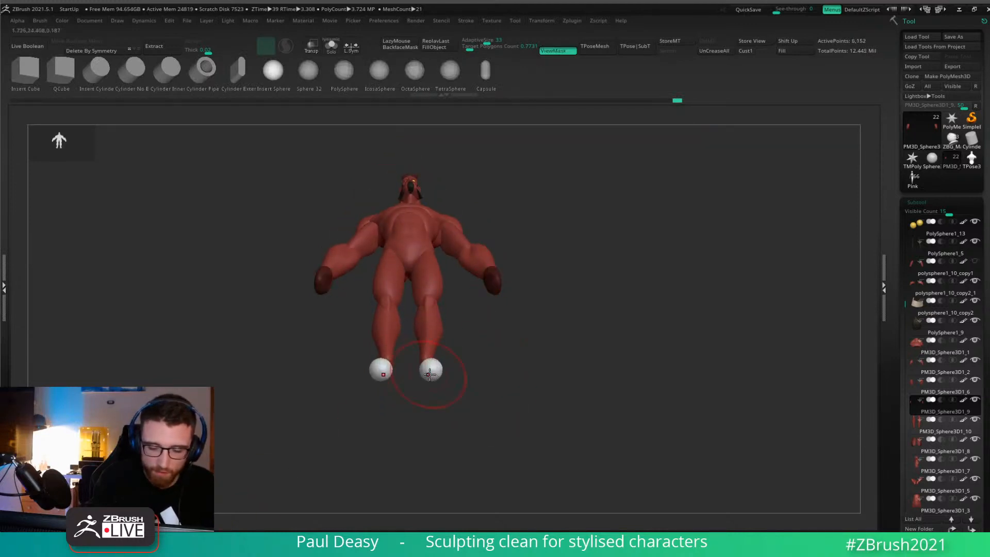
left_click_drag(513, 364, 503, 394)
right_click_drag(503, 365, 577, 321, "alt")
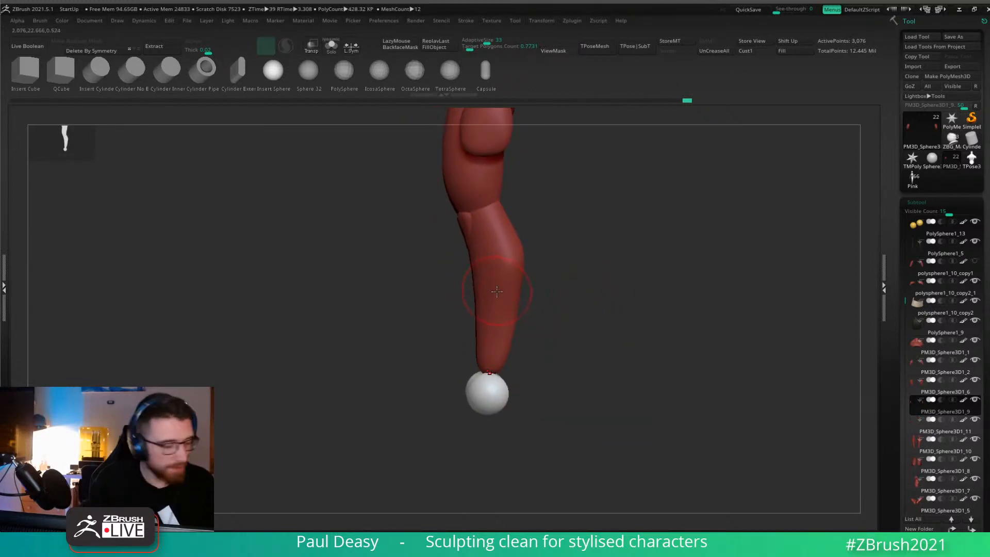
Fill the foot spheres with the body's red colour and seat them against the lower ends of the legs.
key("1")
key("ctrl+f")
left_click_drag(563, 319, 607, 329)
key("w")
mouse_move(531, 314)
left_mouse_down()
mouse_move(521, 302)
mouse_move(540, 340)
mouse_move(492, 326)
left_mouse_up()
key("q")
key("w")
key("q")
key("space")
key("space")
left_click_drag(533, 343, 533, 329, "alt")
key("w")
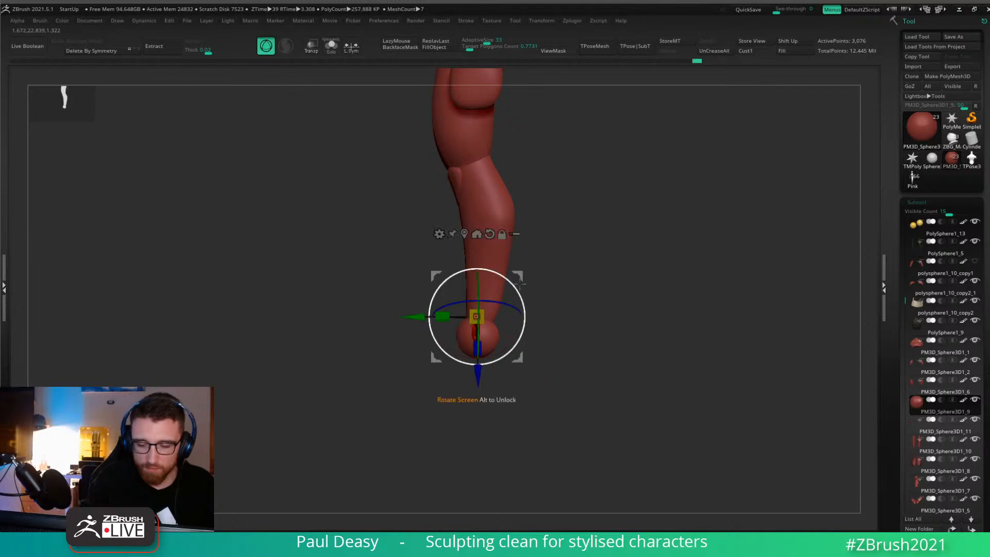
Reset the gizmo on the foot spheres and stretch them slightly into an egg shape at the ankles with the Move brush.
left_click_drag(522, 274, 524, 274)
left_click(491, 234)
key("q")
mouse_move(493, 320)
left_mouse_down()
mouse_move(491, 306)
mouse_move(566, 319)
mouse_move(491, 296)
mouse_move(508, 318)
left_mouse_up()
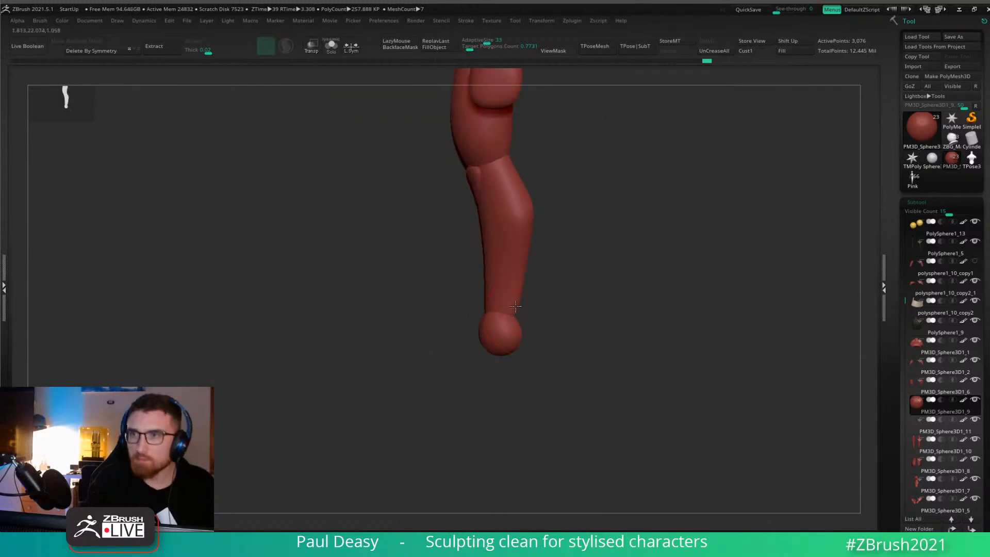
right_click(576, 311)
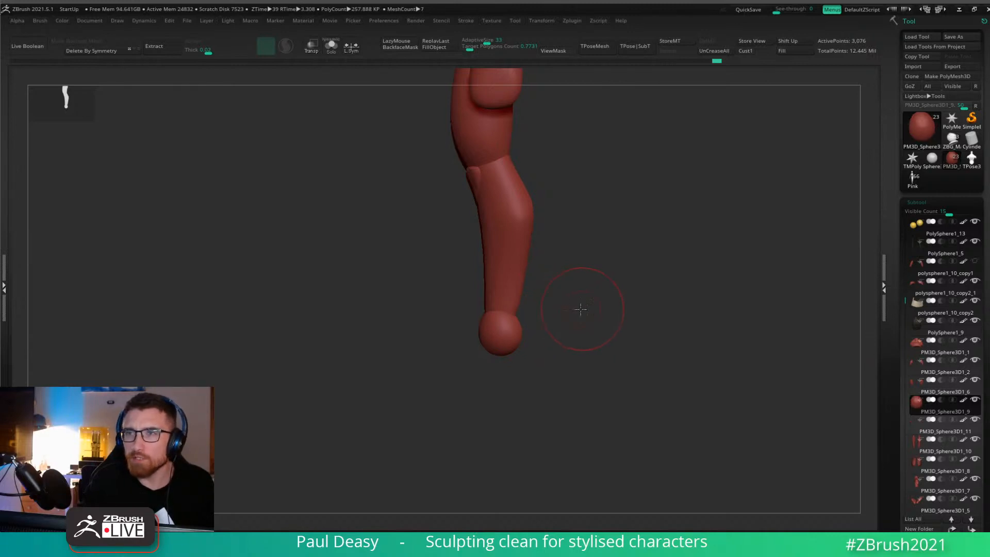
left_click_drag(579, 309, 574, 311, "alt")
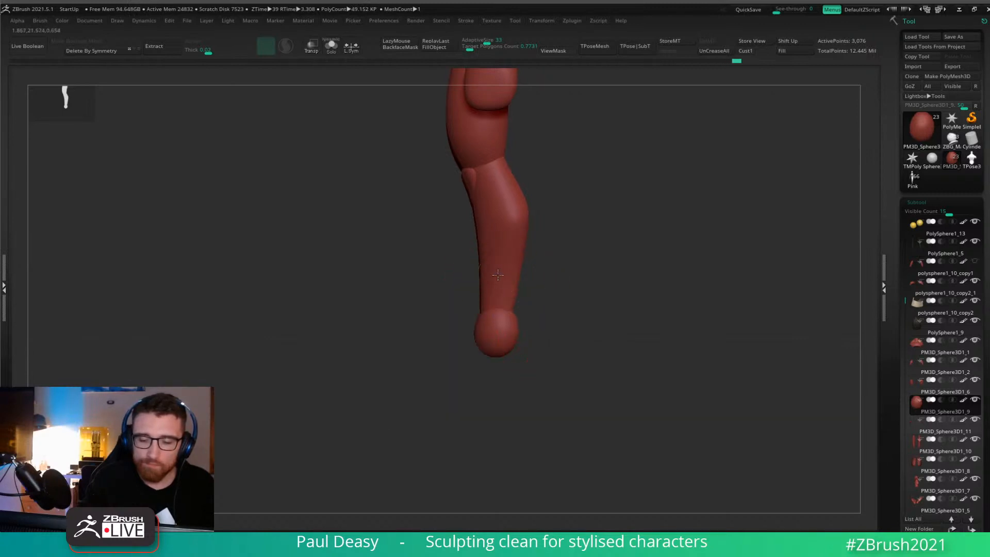
Mask the heel side of the spheres and pull the unmasked front forward to form the length of the feet.
left_click_drag(498, 277, 498, 410, "ctrl")
mouse_move(623, 301)
left_mouse_down("ctrl")
mouse_move(612, 274)
mouse_move(616, 283)
left_mouse_up("ctrl")
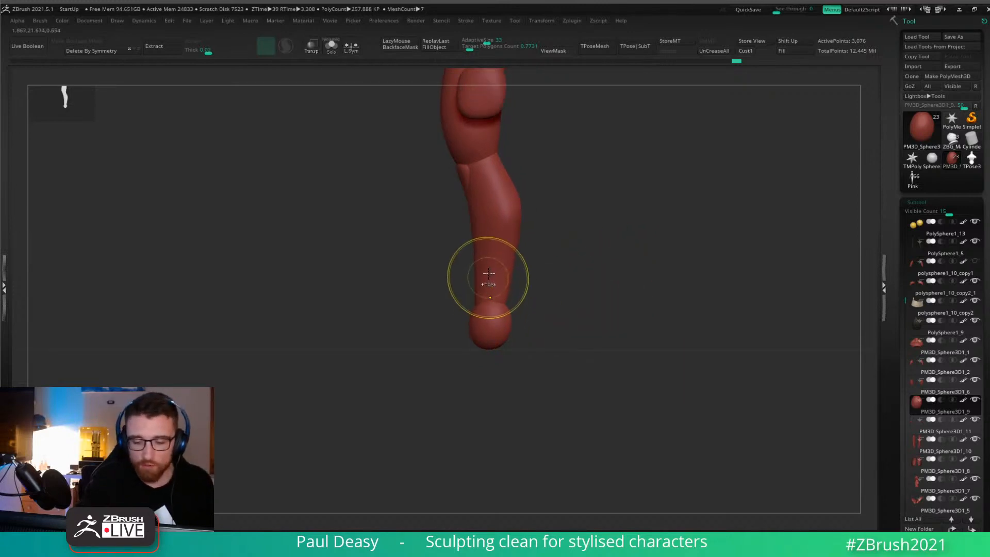
mouse_move(490, 265)
left_mouse_down("ctrl")
mouse_move(494, 414)
mouse_move(621, 206)
left_mouse_up("ctrl")
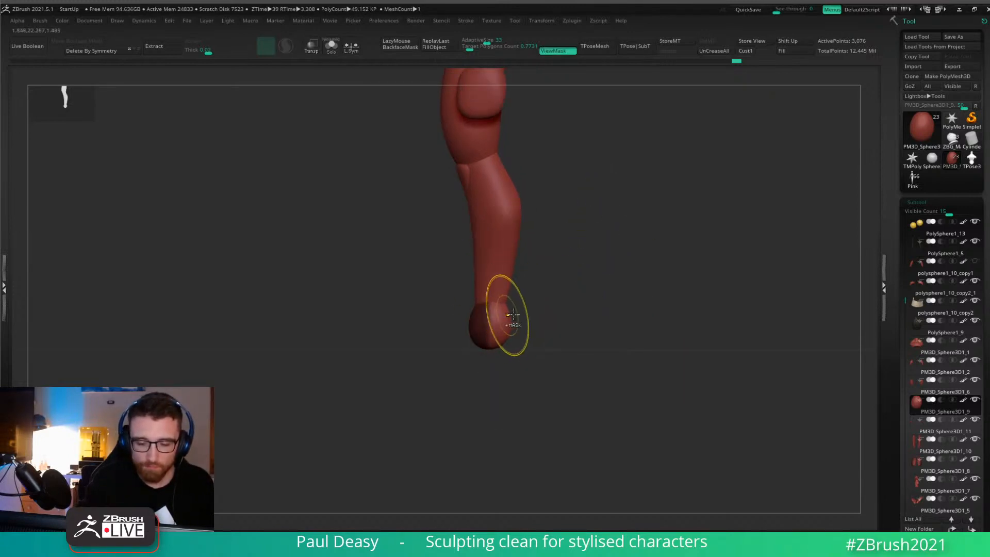
mouse_move(472, 327)
left_mouse_down()
mouse_move(373, 338)
mouse_move(396, 336)
left_mouse_up()
Raise the bulging underside of the feet and lower the toe tips from the side with the Move brush.
key("space")
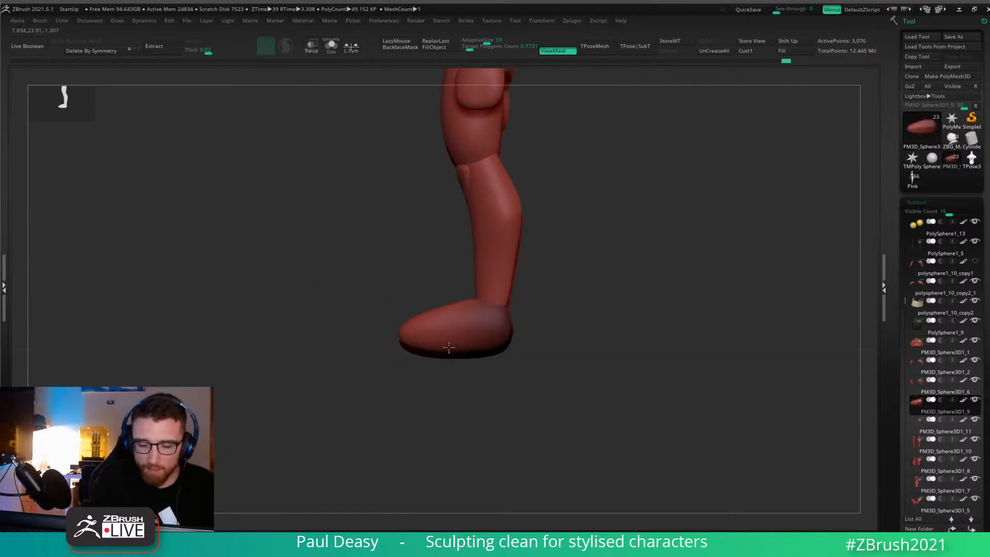
key("space")
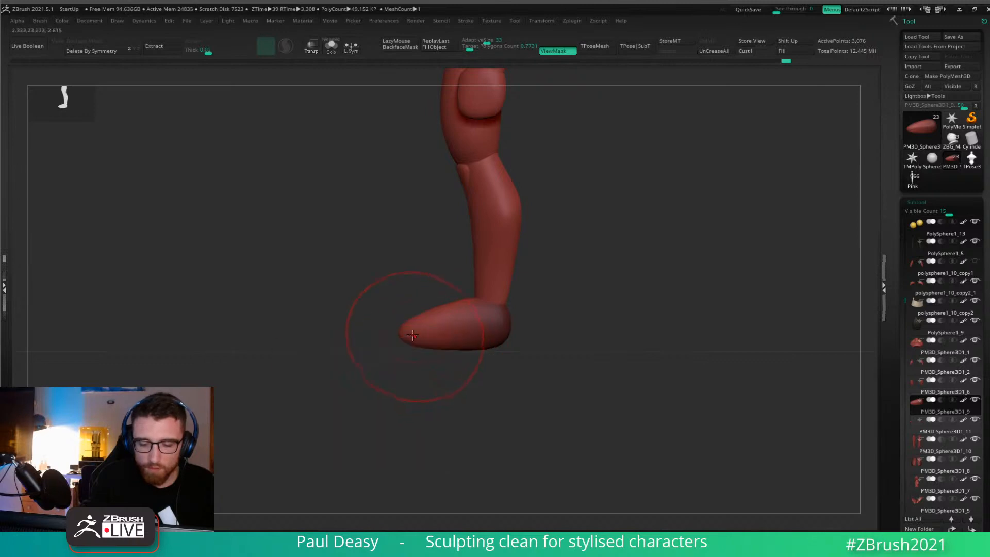
left_click_drag(408, 335, 407, 342)
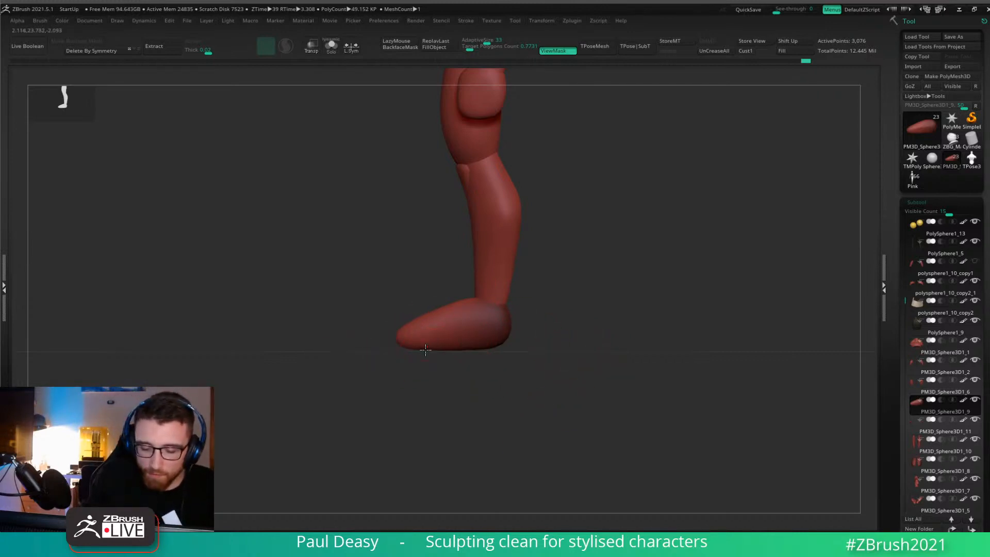
Turn off the mask display and widen the front half of the feet from below with the Move brush.
left_click_drag(582, 371, 494, 223)
key("ctrl+h")
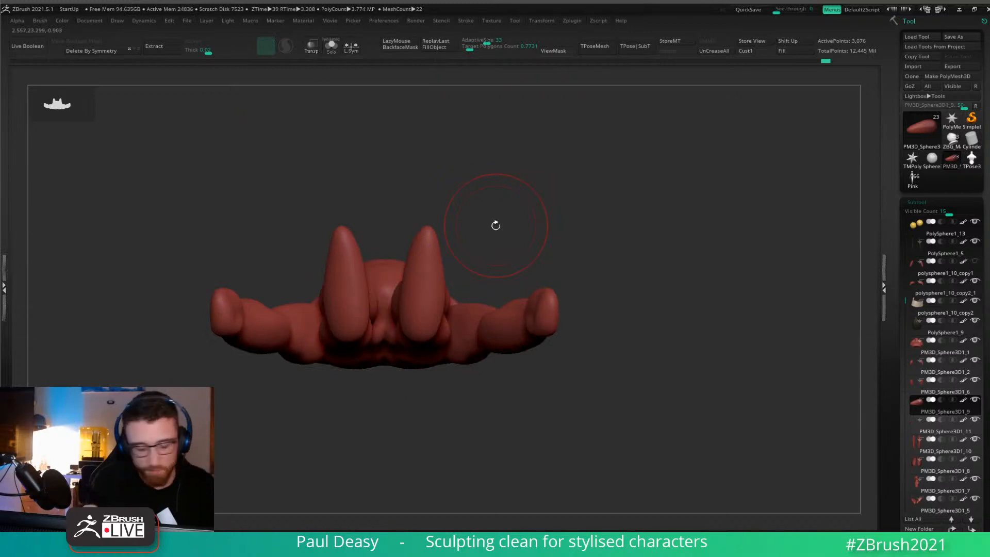
mouse_move(437, 270)
left_mouse_down()
mouse_move(412, 245)
mouse_move(454, 245)
mouse_move(410, 235)
mouse_move(445, 244)
left_mouse_up()
key("space")
left_click_drag(439, 244, 412, 229)
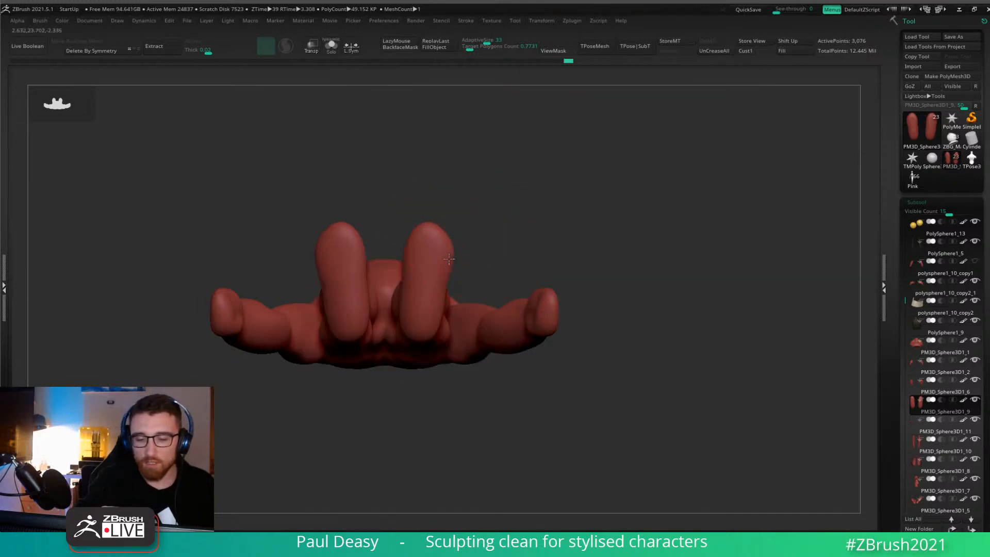
Shape the sole outline from below with the Move brush, rounding the toe end and narrowing the arch towards the heel.
left_click_drag(448, 259, 447, 268)
key("space")
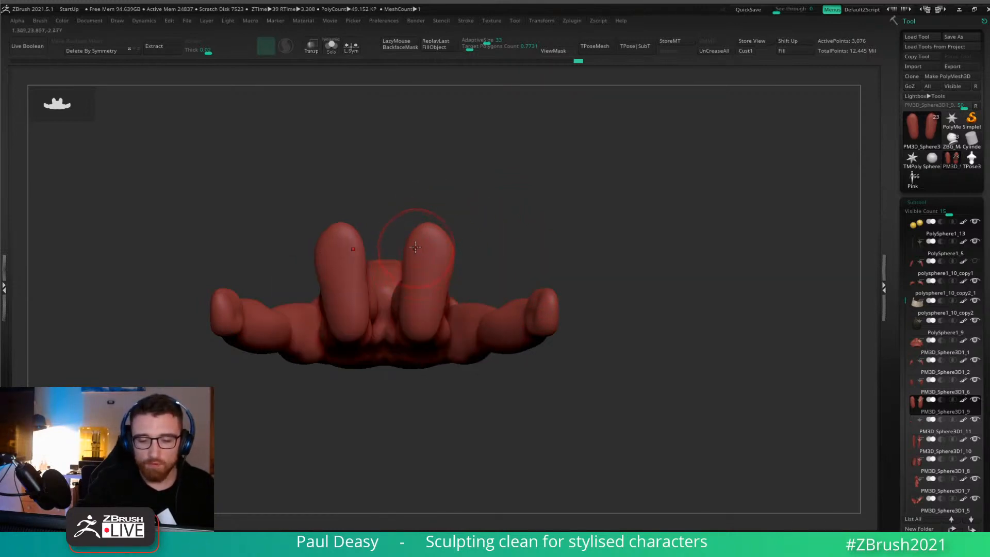
left_click_drag(422, 227, 425, 228)
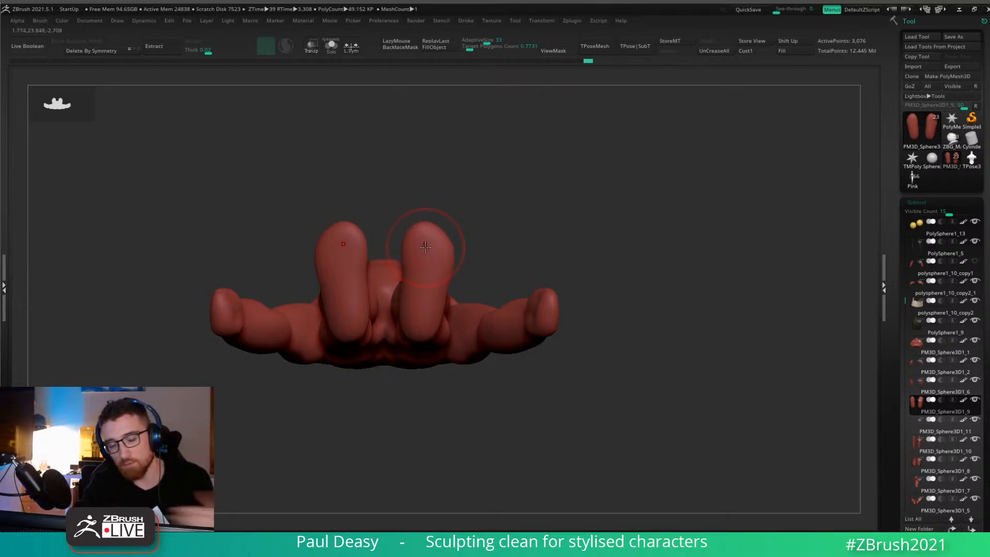
key("space")
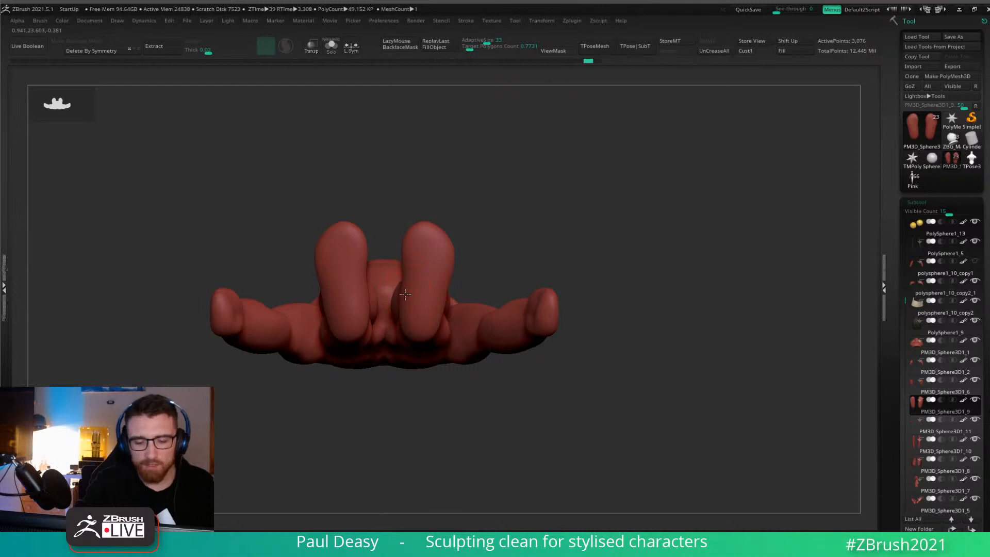
left_click_drag(411, 295, 410, 294)
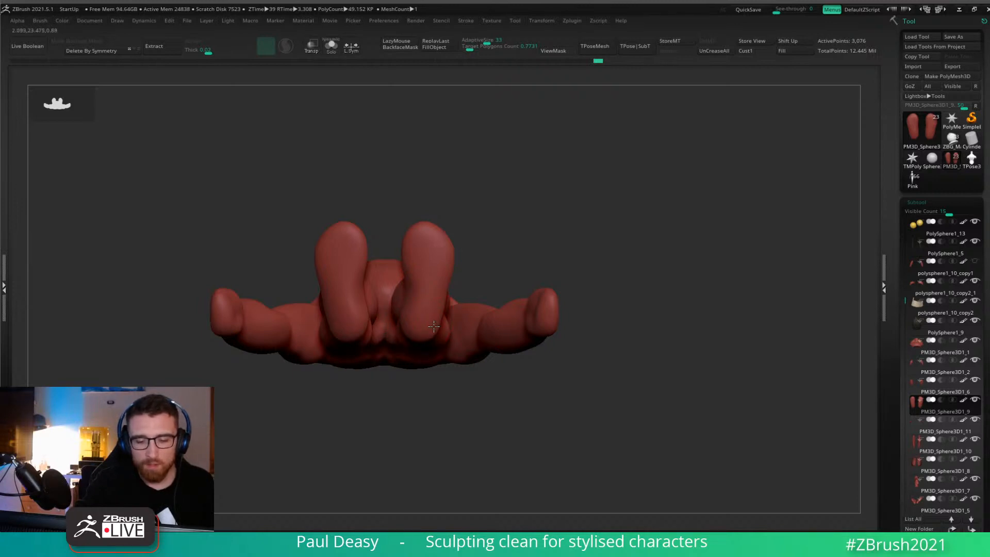
mouse_move(434, 324)
left_mouse_down()
mouse_move(439, 297)
mouse_move(435, 317)
left_mouse_up()
key("space")
key("space")
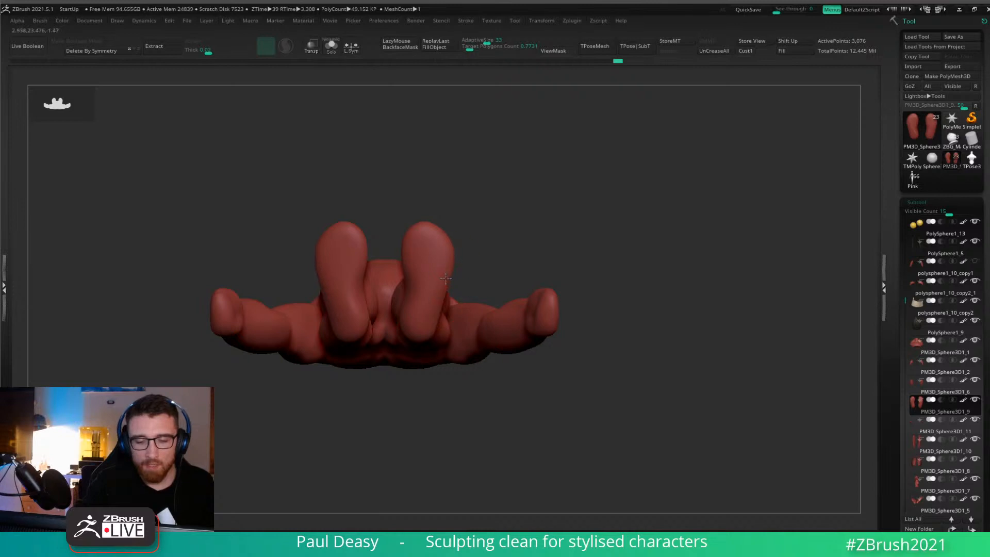
left_click_drag(445, 278, 417, 272)
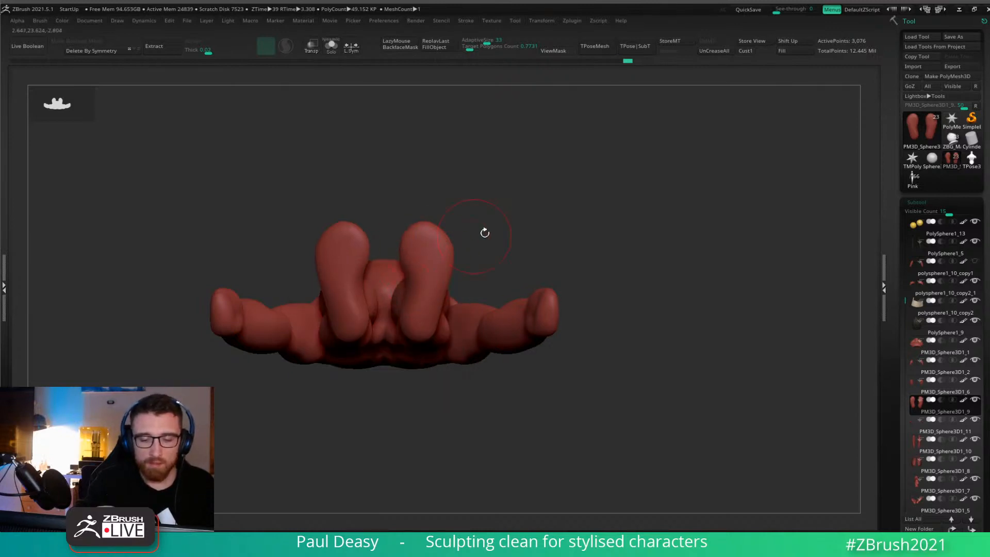
Flatten the soles of both feet from the side with a vertical Transpose line set at the ankle, and check them from below.
left_click_drag(484, 233, 473, 289, "shift")
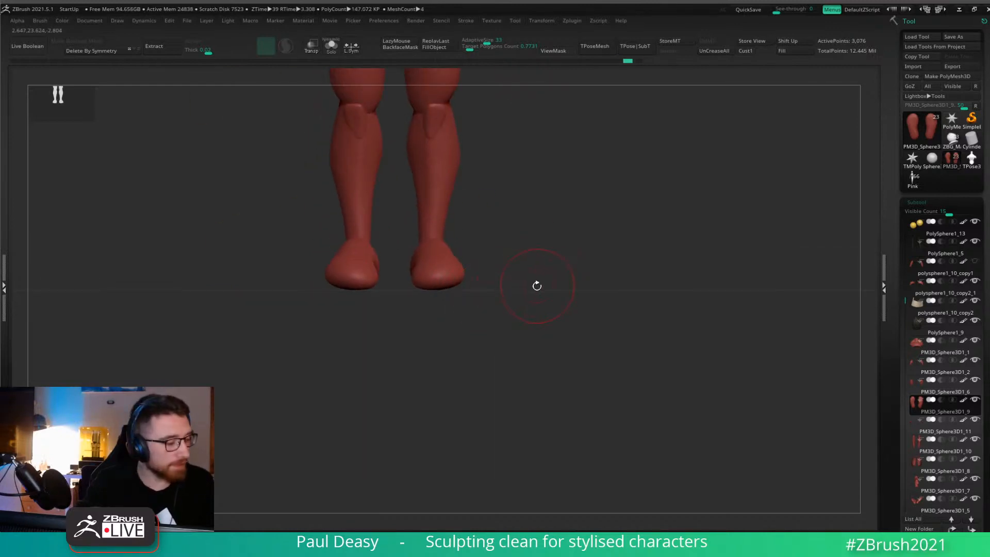
left_click_drag(551, 272, 496, 264, "shift")
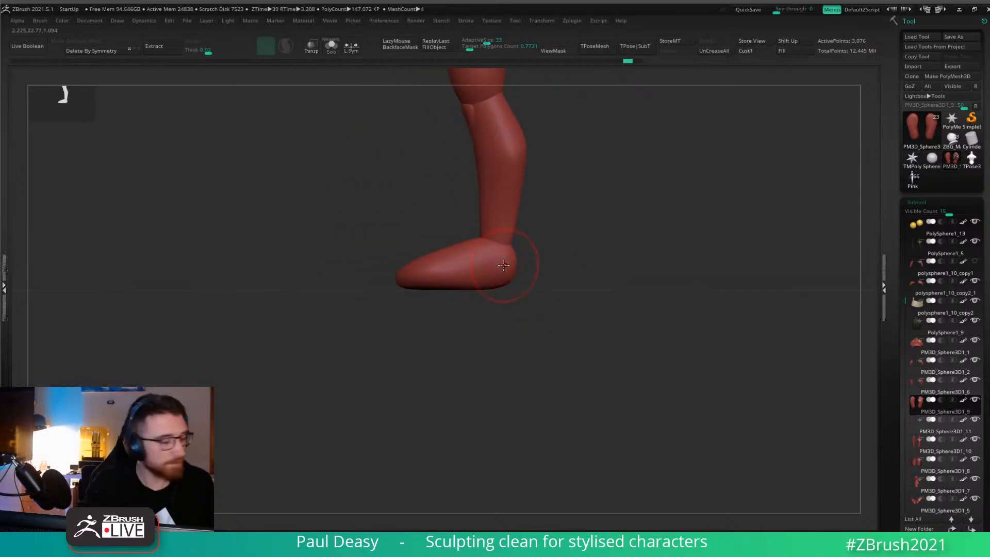
key("w")
key("y")
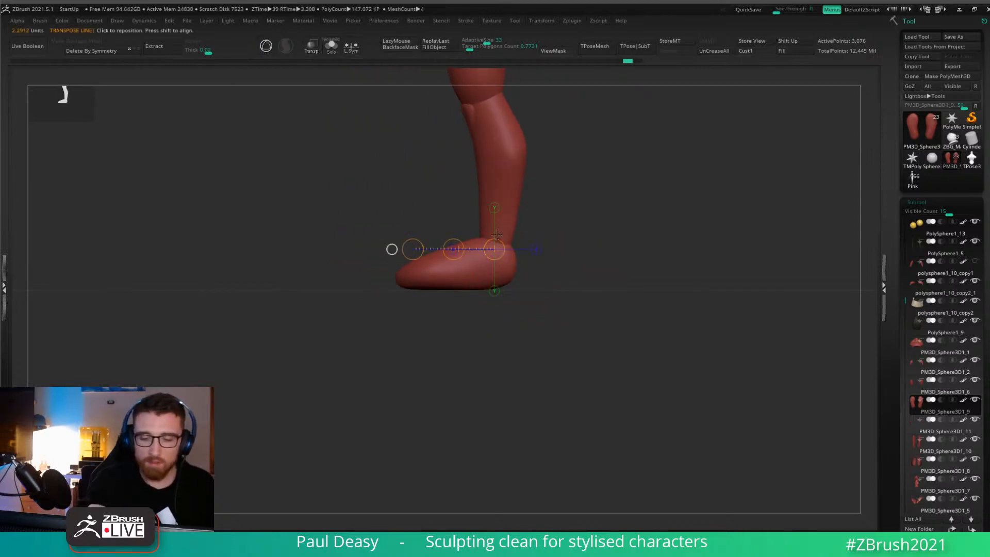
left_click_drag(481, 241, 481, 371, "shift")
right_click_drag(481, 371, 483, 286)
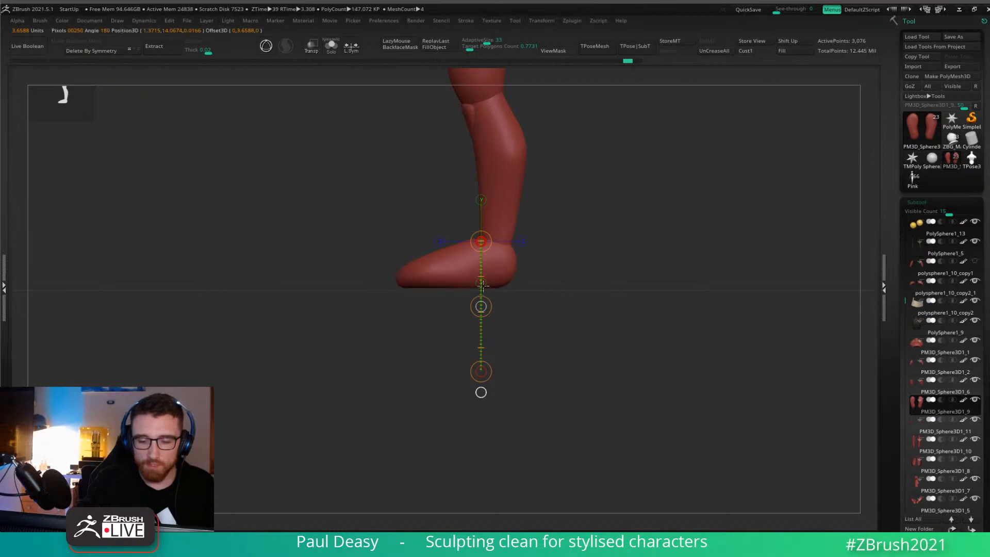
key("space")
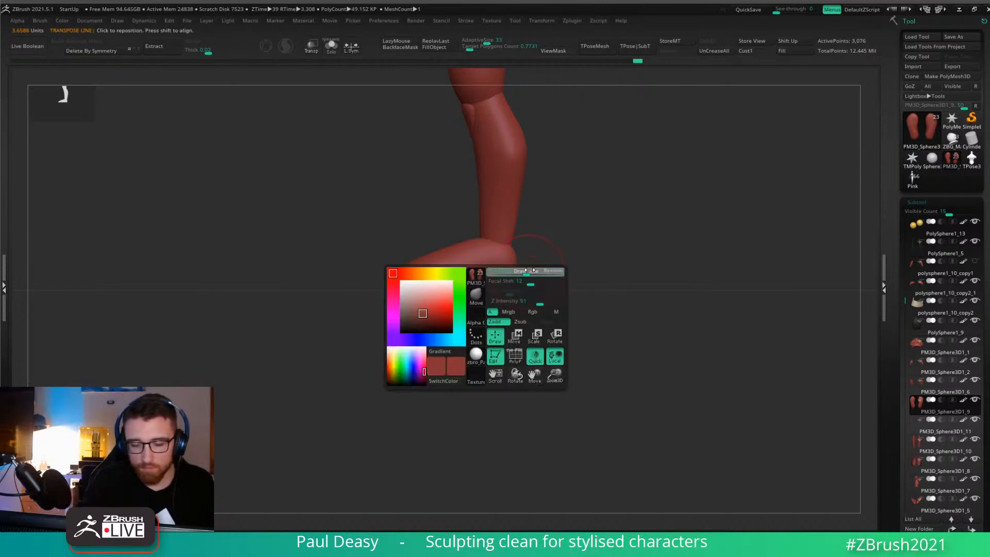
left_click_drag(514, 313, 532, 221)
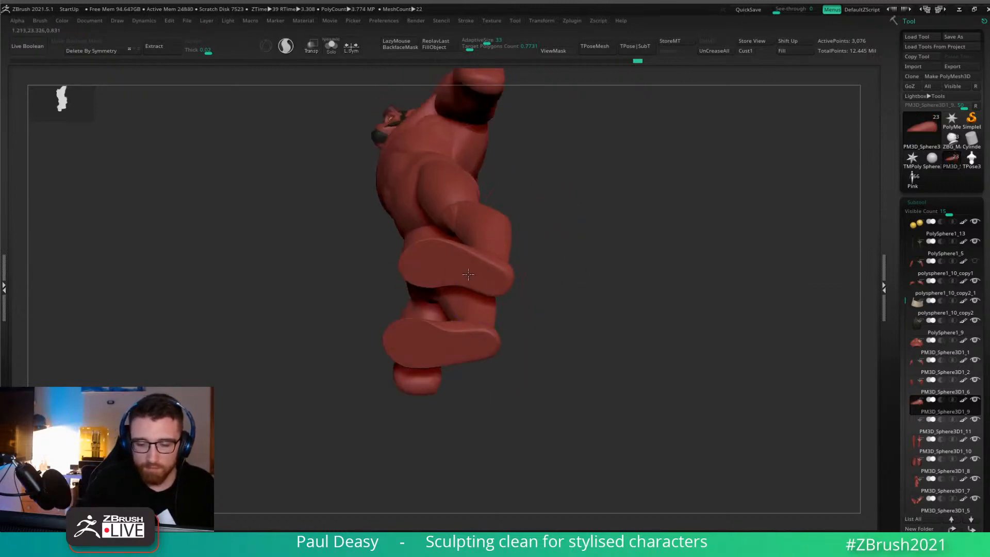
left_click_drag(552, 289, 559, 353, "shift")
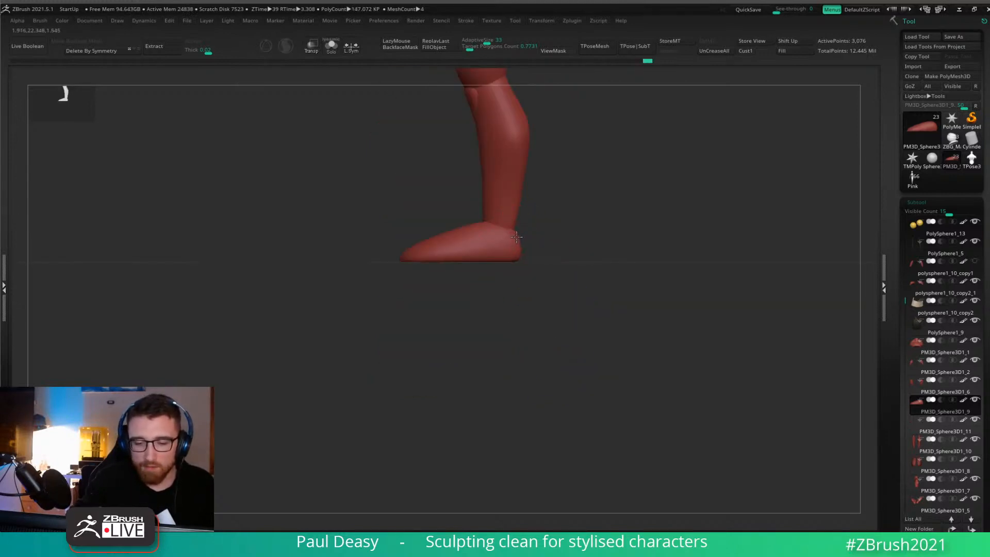
Adjust the heels and ankles where they meet the lower legs, working from the side, front and back with the Move brush.
key("space")
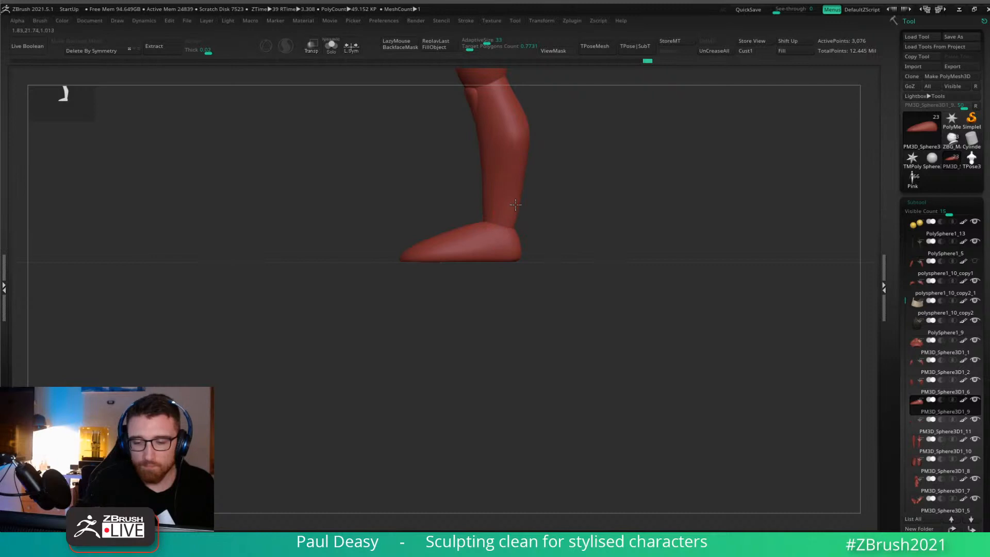
left_click_drag(516, 204, 572, 287)
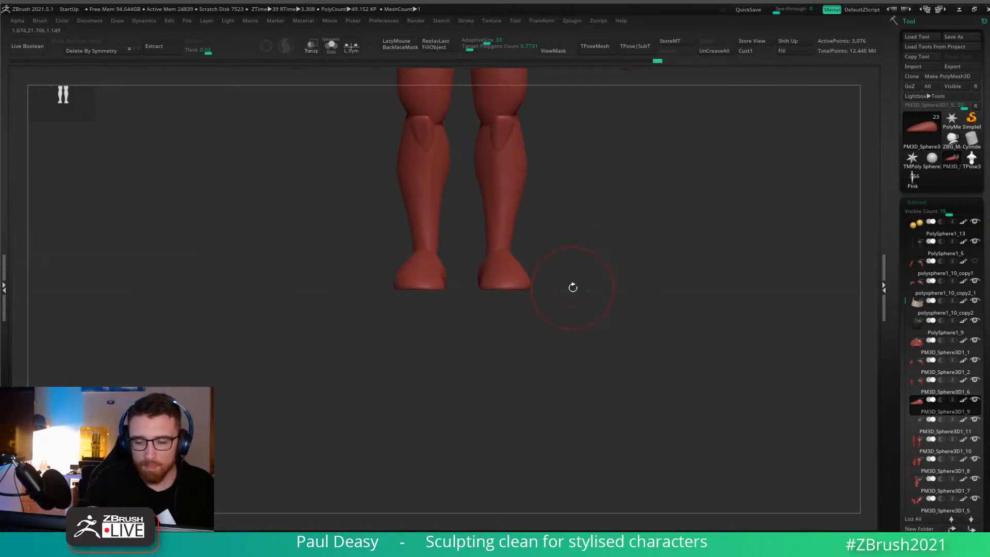
key("space")
key("space")
left_click_drag(438, 318, 335, 304, "shift")
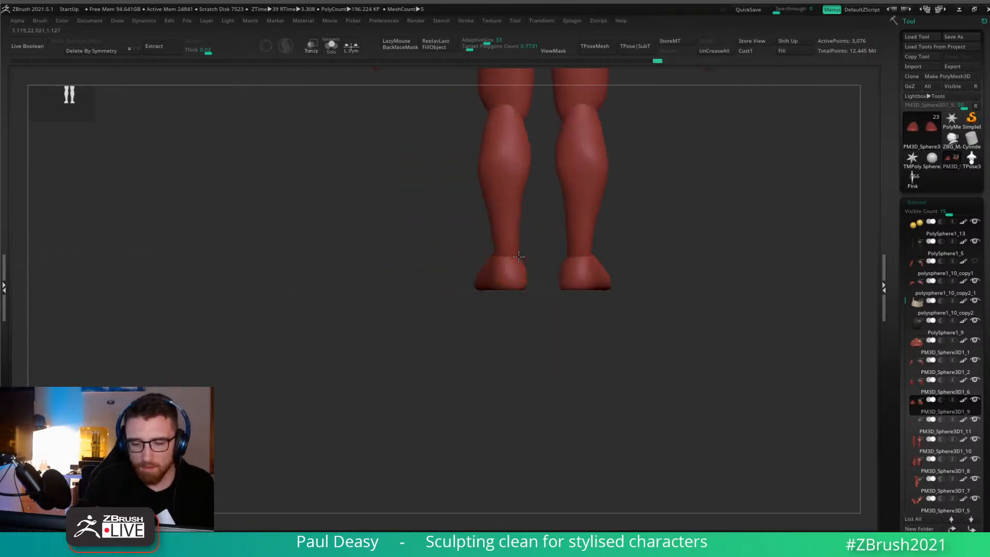
left_click_drag(505, 264, 484, 281)
key("space")
Try widening the forefoot from below with the Move brush and undo the last two strokes.
mouse_move(515, 321)
left_mouse_down()
mouse_move(496, 302)
mouse_move(598, 316)
mouse_move(488, 243)
mouse_move(482, 219)
mouse_move(480, 273)
left_mouse_up()
key("space")
mouse_move(470, 224)
left_mouse_down()
mouse_move(488, 237)
mouse_move(454, 222)
left_mouse_up()
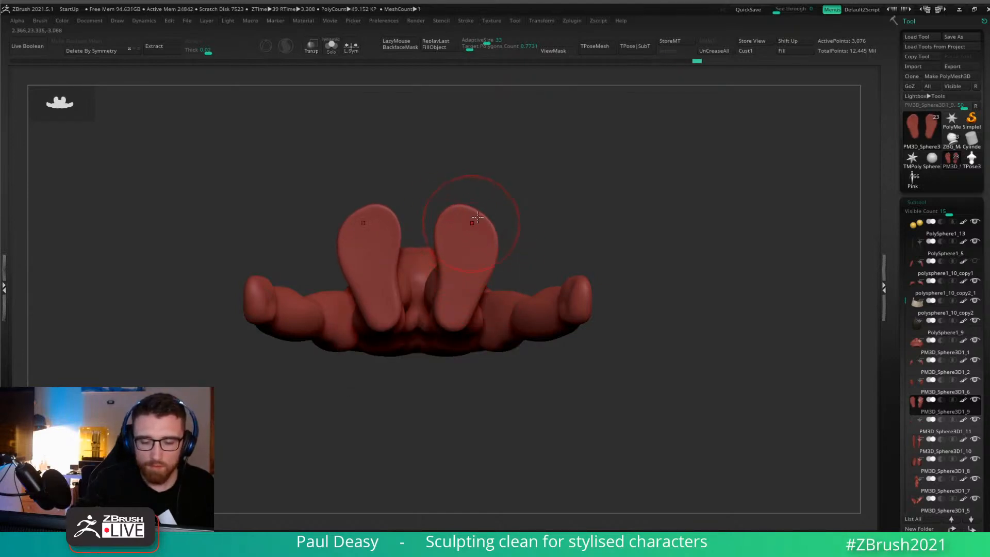
mouse_move(578, 243)
left_mouse_down()
mouse_move(634, 311)
mouse_move(552, 316)
left_mouse_up()
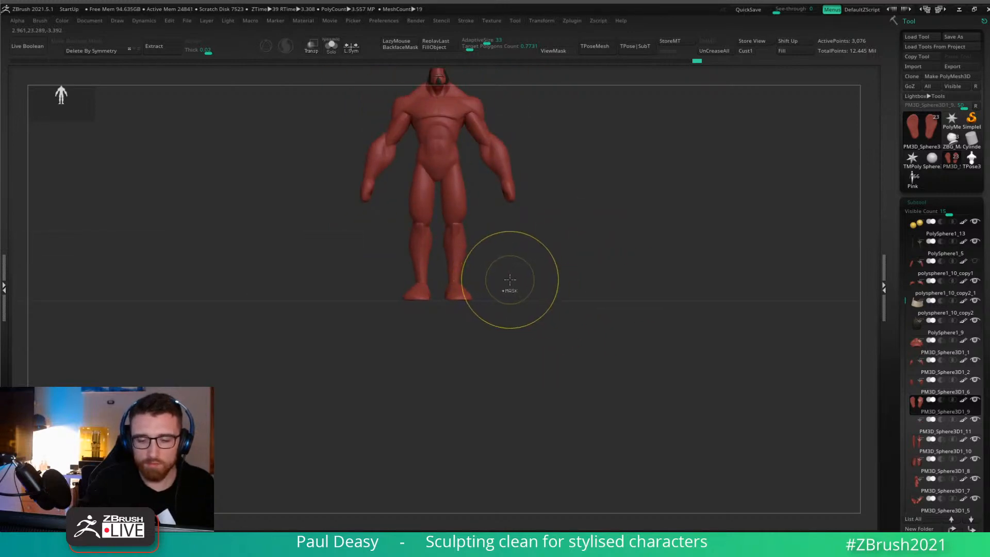
key("ctrl+z")
key("ctrl+z")
Reshape the front of the feet from below with the Move brush so the toe line slants back towards the outer side.
mouse_move(509, 281)
left_mouse_down("alt")
mouse_move(555, 342)
mouse_move(596, 334)
left_mouse_up("alt")
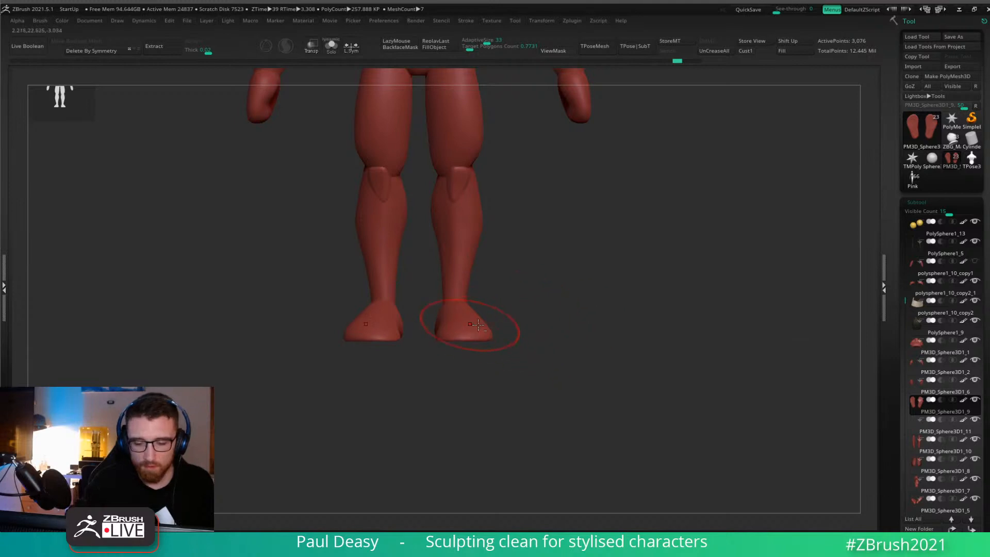
right_click_drag(478, 324, 479, 330)
key("space")
key("space")
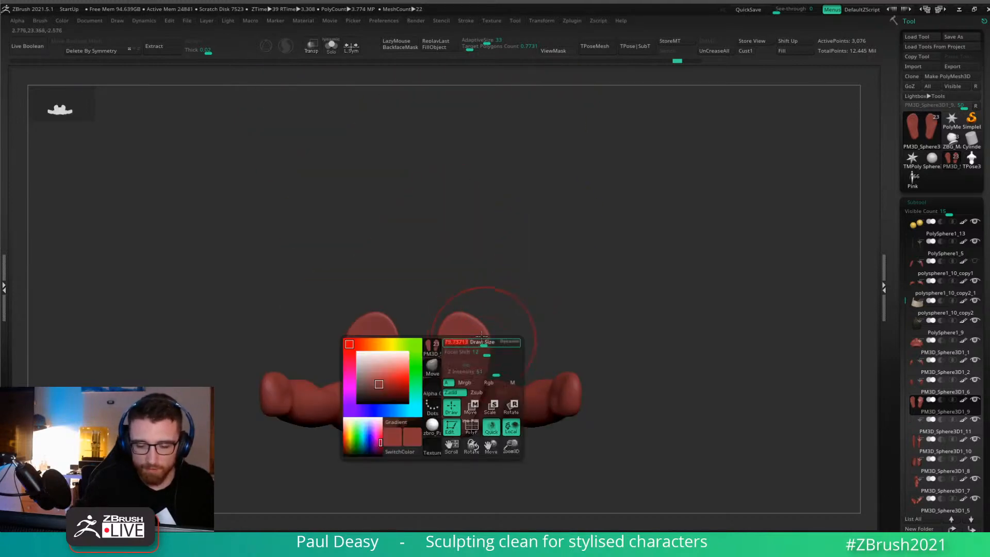
key("space")
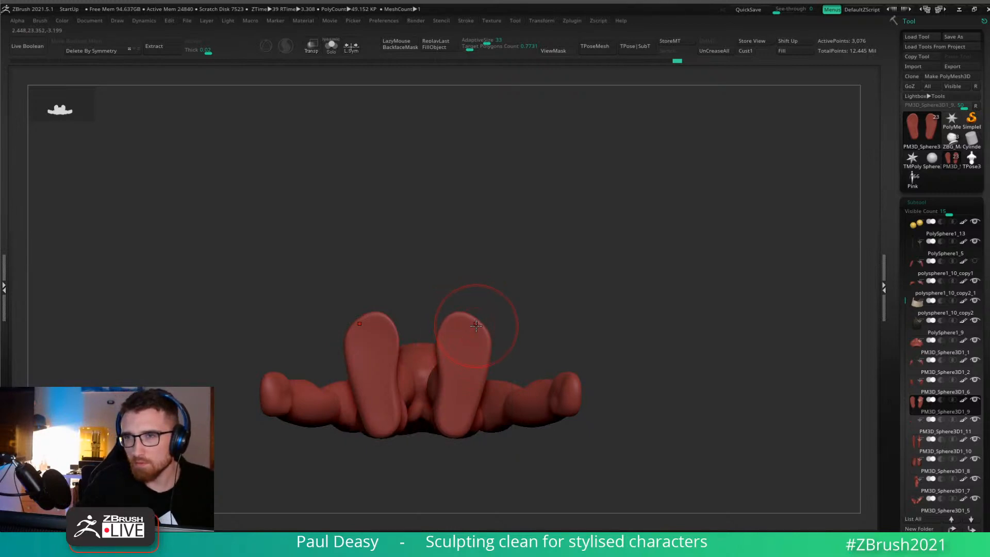
key("space")
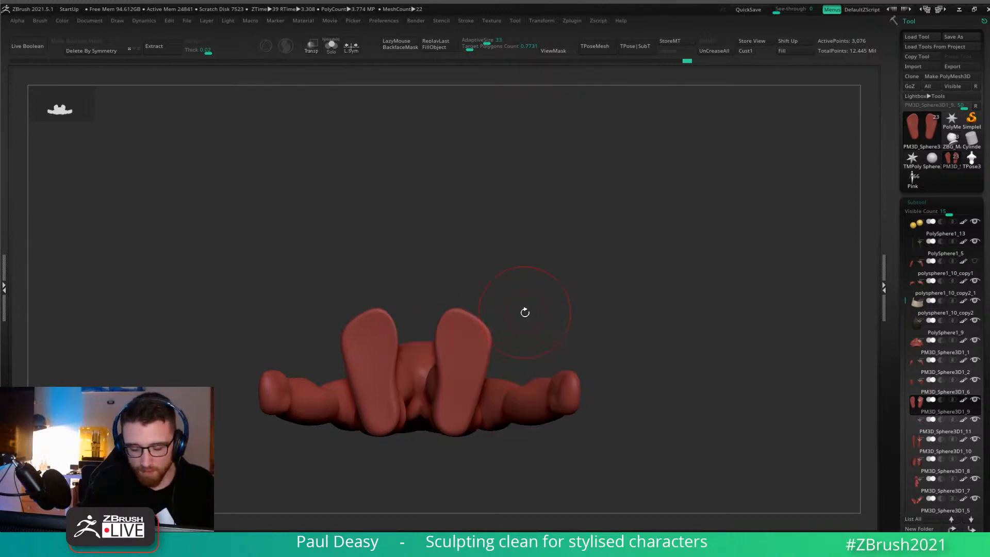
key("space")
Refine the ball and side contours of the soles from below with small Move brush adjustments.
left_click_drag(467, 329, 458, 326)
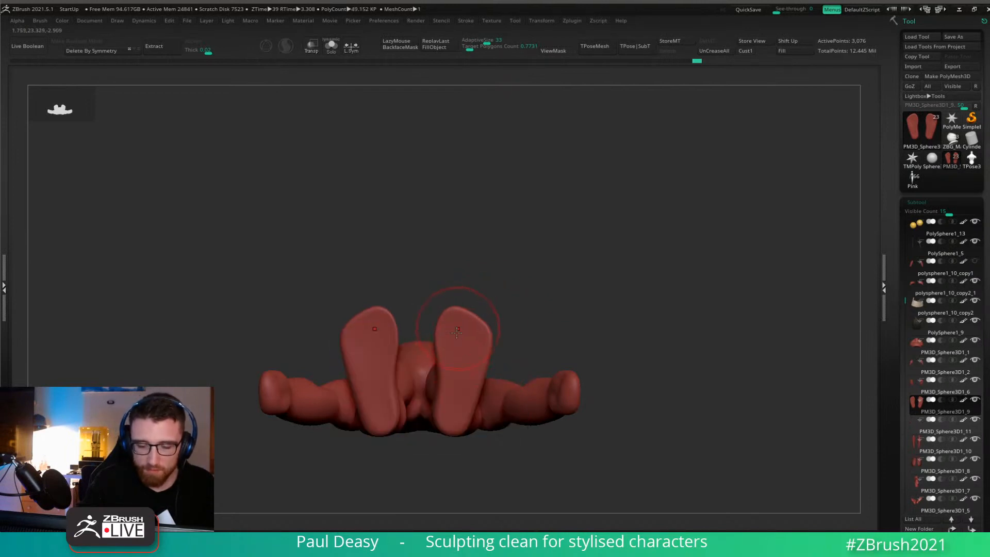
key("space")
mouse_move(444, 367)
left_mouse_down()
mouse_move(484, 344)
mouse_move(483, 326)
left_mouse_up()
key("s")
left_click_drag(544, 311, 546, 307, "alt")
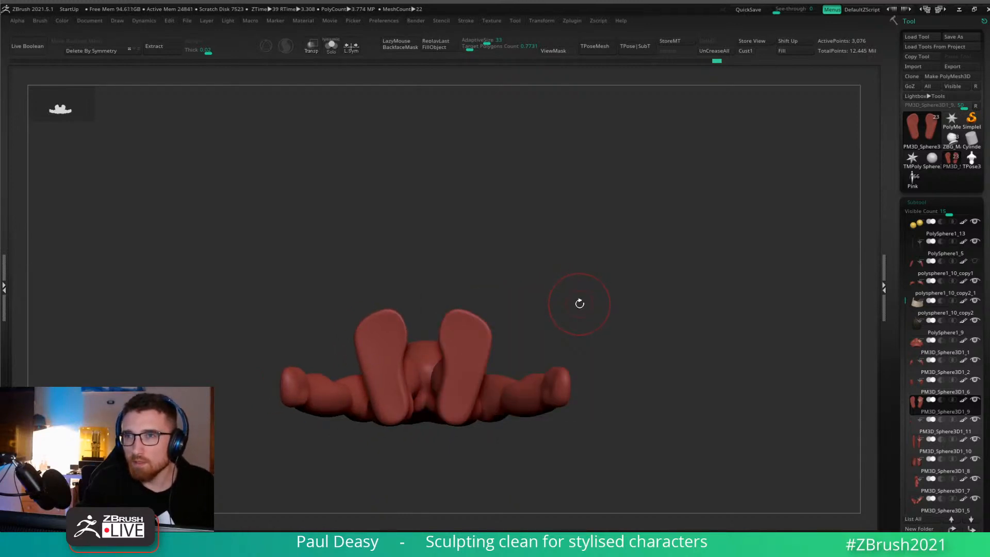
Nudge the toe edge and outer side of the feet from below with small Move brush strokes.
left_click_drag(580, 305, 581, 303)
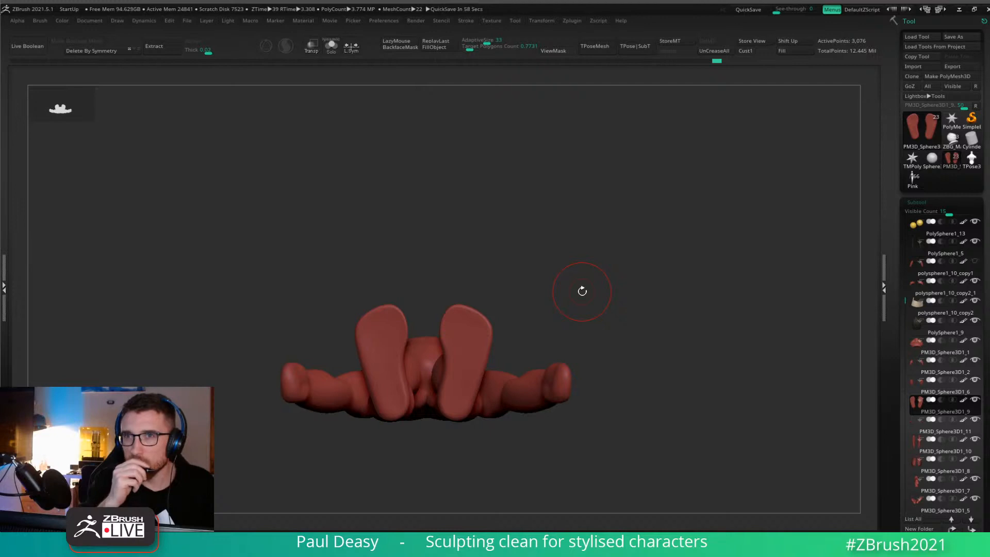
left_click_drag(581, 289, 590, 325)
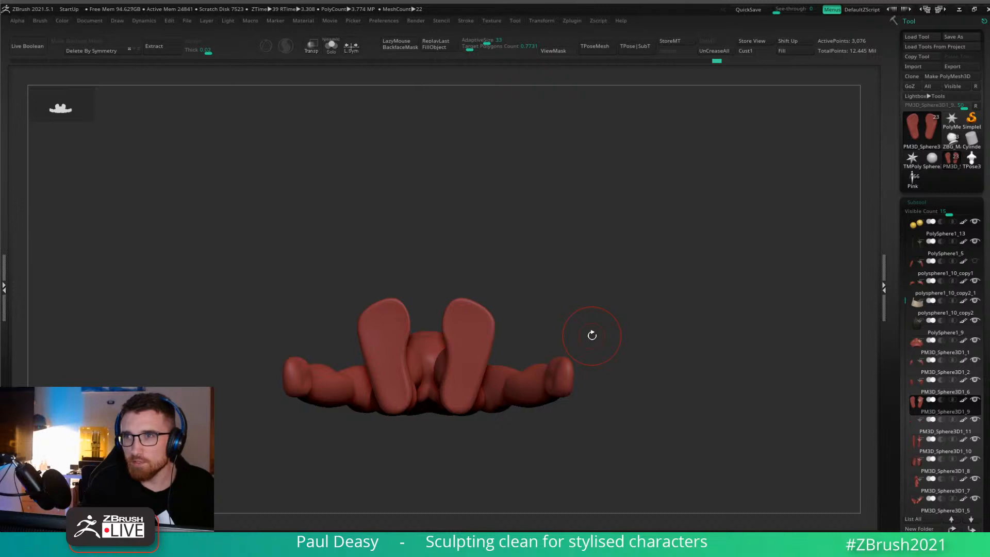
left_click_drag(595, 338, 604, 325)
right_click(604, 324)
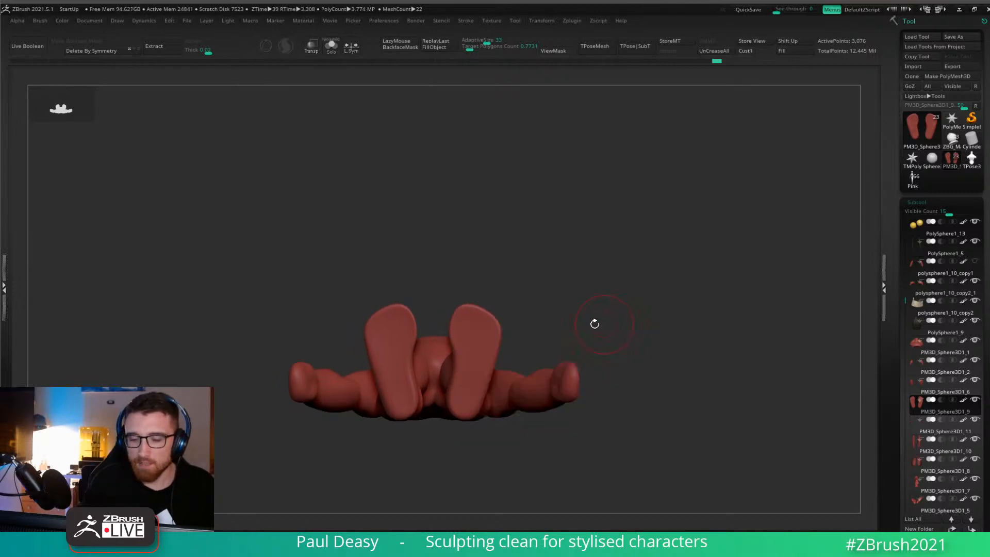
key("space")
left_click_drag(470, 310, 491, 317)
key("space")
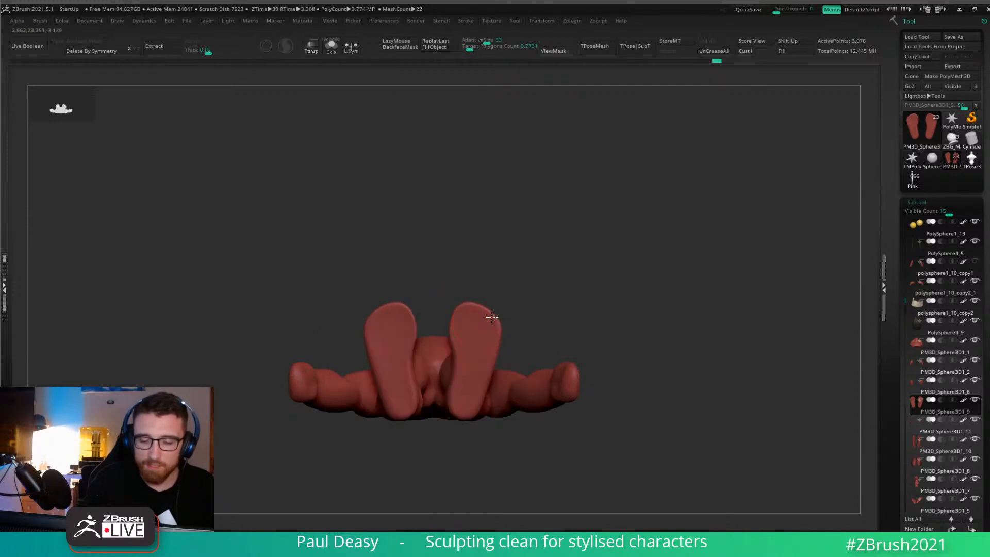
left_click_drag(573, 326, 580, 307)
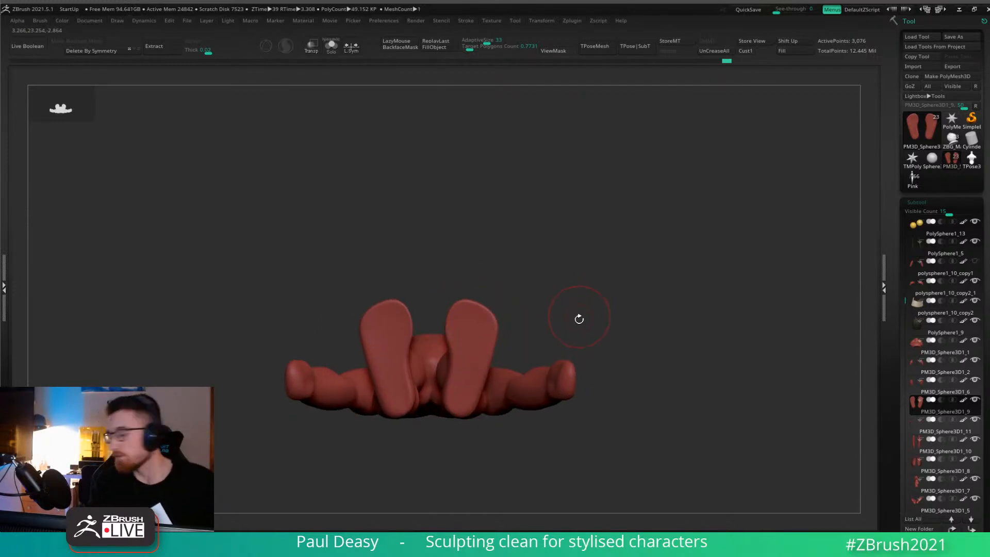
key("space")
left_click_drag(489, 350, 485, 370)
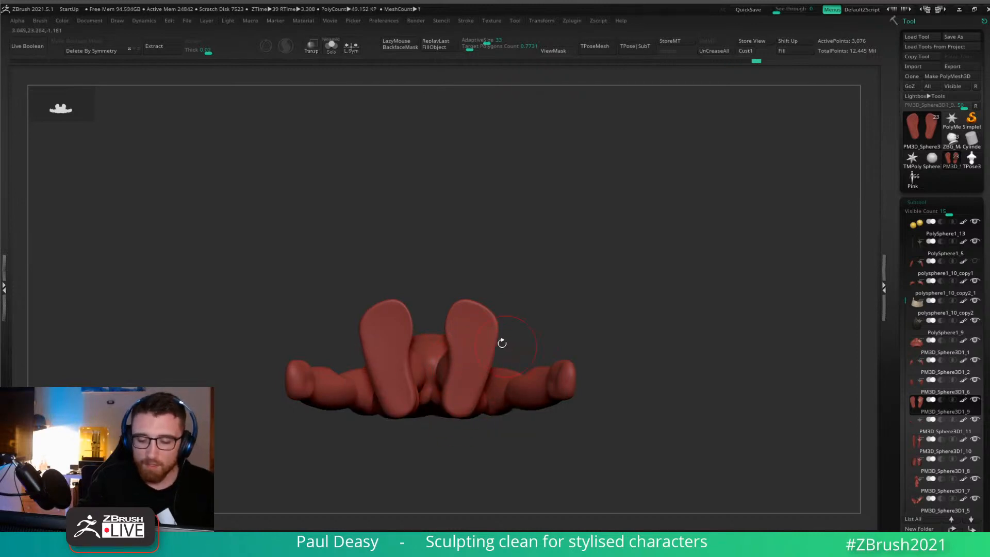
key("space")
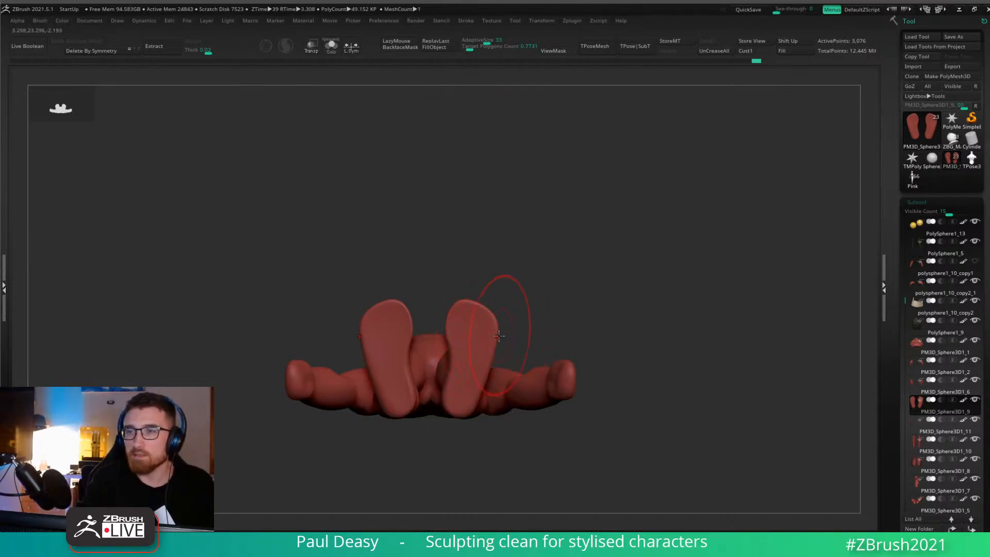
Resize the Move brush and extend and round the front and outer edge of the forefoot from below.
key("space")
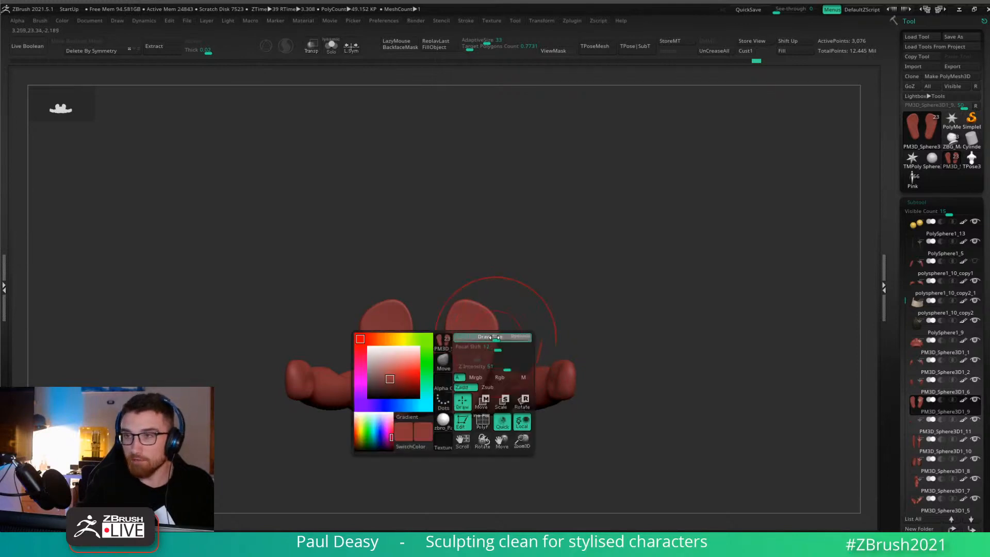
mouse_move(465, 311)
left_mouse_down()
mouse_move(494, 322)
mouse_move(468, 301)
mouse_move(463, 325)
mouse_move(493, 311)
left_mouse_up()
key("space")
key("space")
key("space")
key("space")
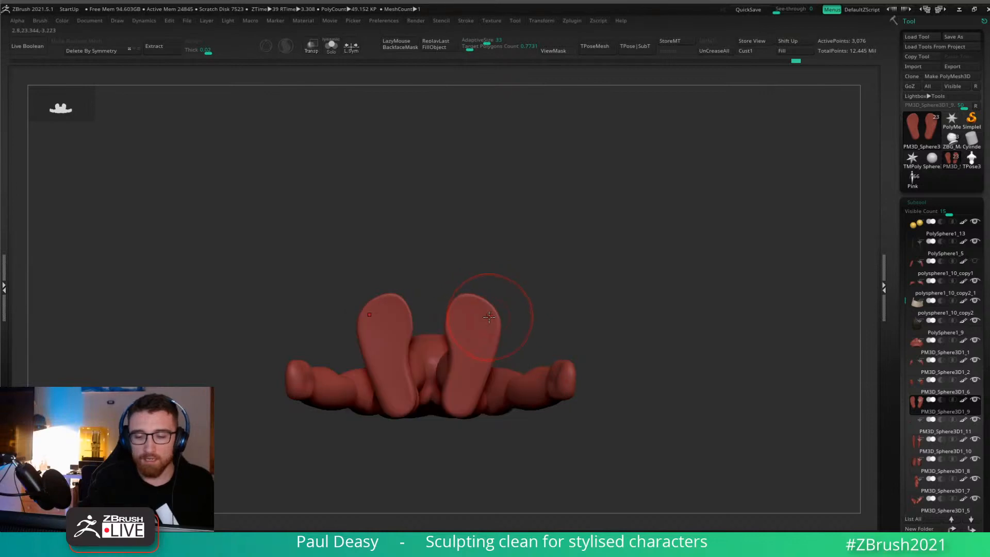
key("space")
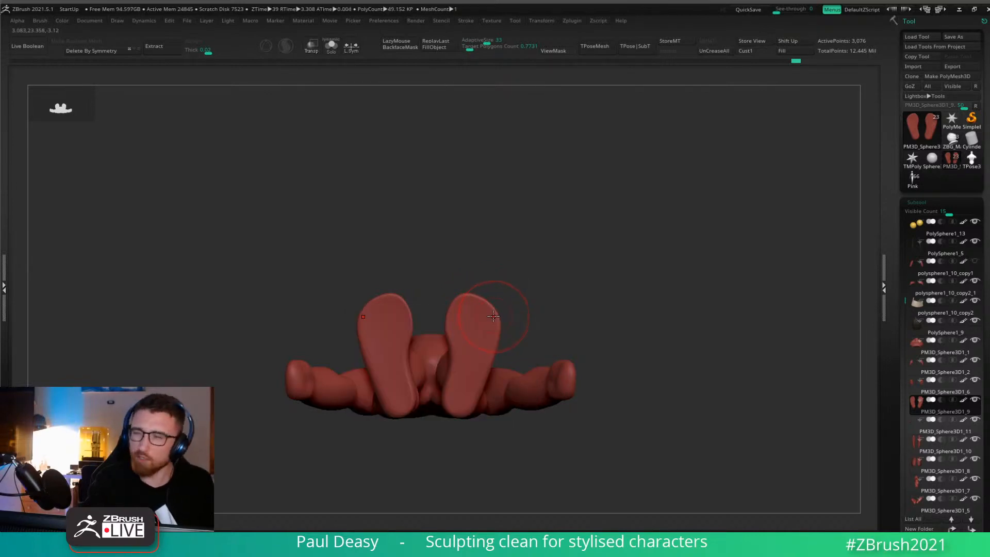
left_click_drag(493, 317, 471, 297)
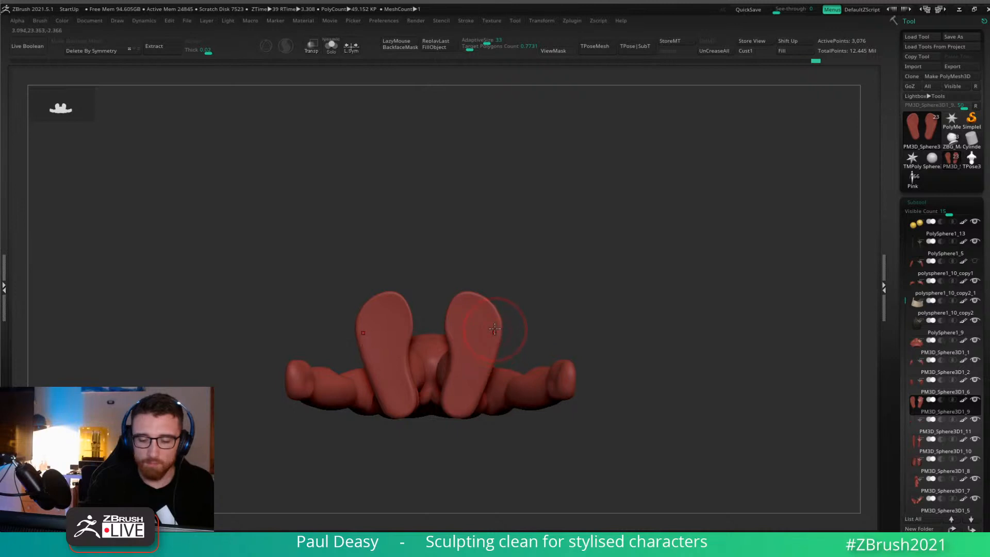
left_click_drag(490, 311, 474, 302)
Refine the toe outline and the ball-to-heel contour of the soles with further Move brush adjustments.
mouse_move(546, 312)
left_mouse_down()
mouse_move(587, 353)
mouse_move(592, 373)
mouse_move(541, 360)
mouse_move(587, 342)
mouse_move(588, 389)
mouse_move(567, 376)
mouse_move(575, 205)
mouse_move(561, 241)
left_mouse_up()
key("space")
left_click_drag(493, 267, 499, 266)
left_click_drag(495, 263, 499, 263)
left_click_drag(495, 328, 530, 319)
mouse_move(544, 274)
left_mouse_down()
mouse_move(530, 255)
mouse_move(561, 251)
left_mouse_up()
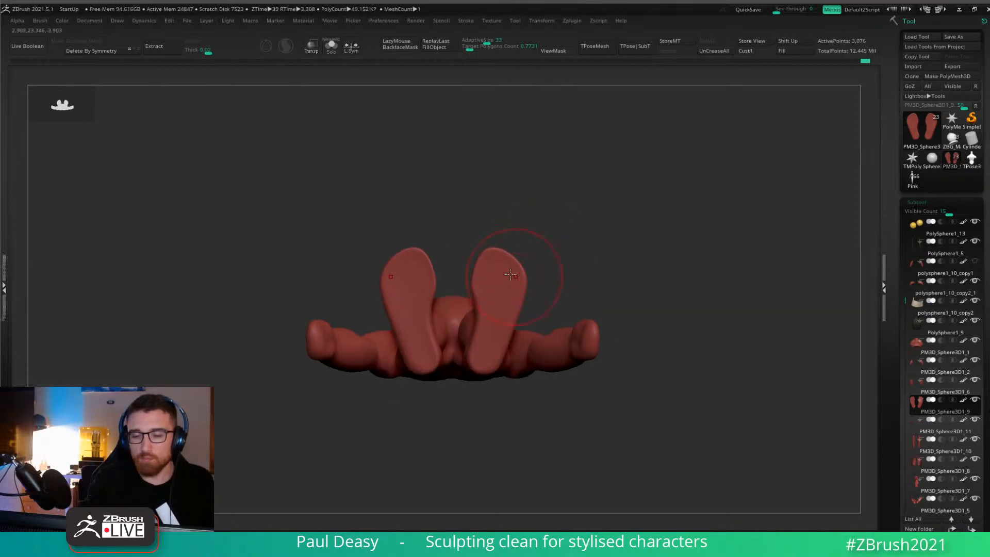
key("space")
left_click_drag(504, 276, 489, 349)
Mask the upper part of the foot in side view with a soft transition, leaving the sole free.
mouse_move(552, 319)
left_mouse_down("shift")
mouse_move(586, 386)
mouse_move(562, 318)
left_mouse_up("shift")
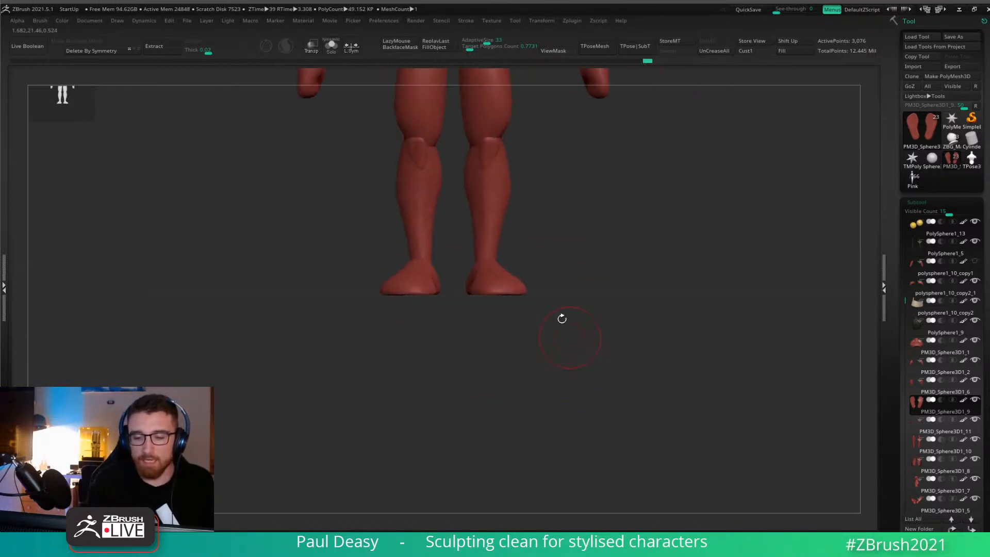
left_click_drag(537, 274, 413, 284, "alt")
left_click_drag(412, 284, 428, 330, "alt")
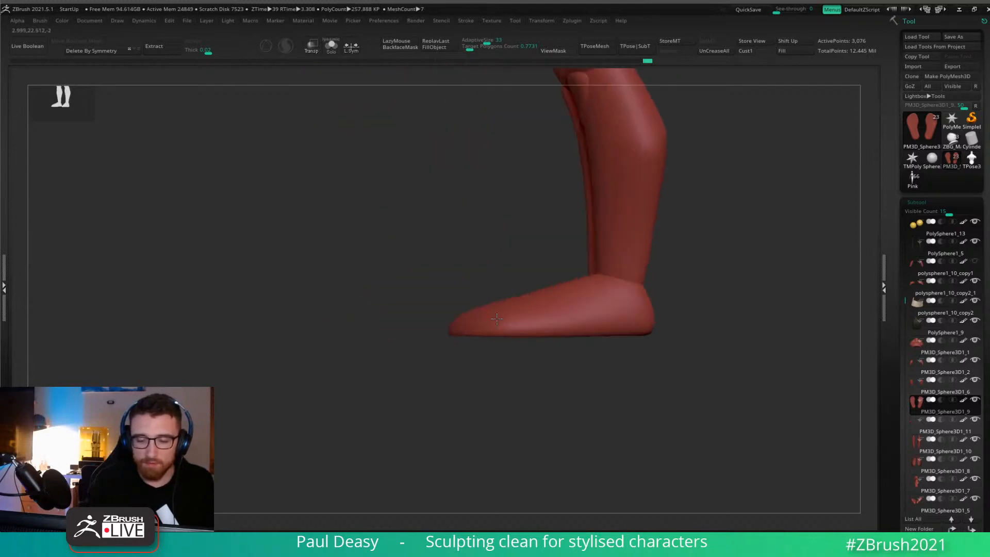
left_click_drag(537, 309, 507, 314, "alt")
left_click_drag(457, 281, 705, 280, "ctrl")
left_click(677, 270, "ctrl")
left_click(515, 310, "ctrl")
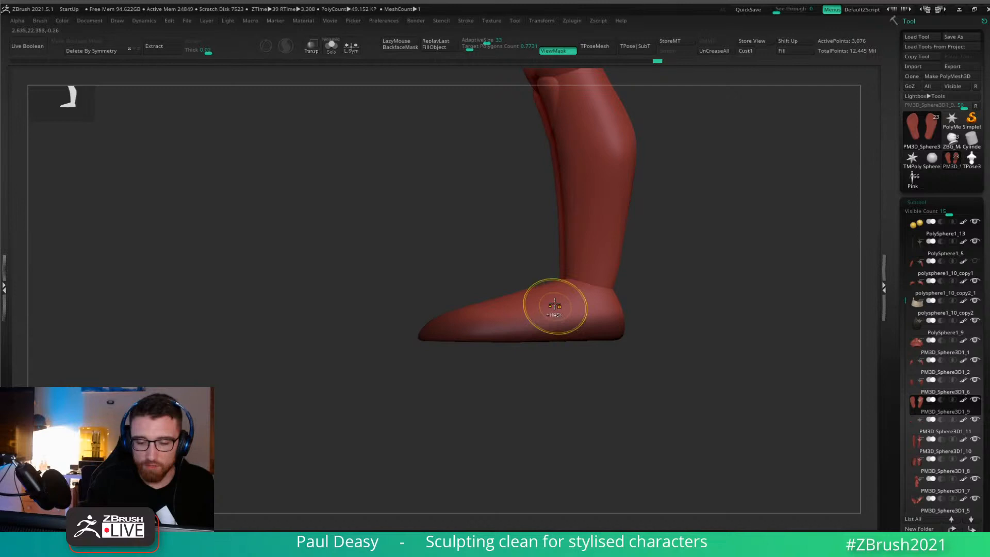
left_click(665, 294, "ctrl")
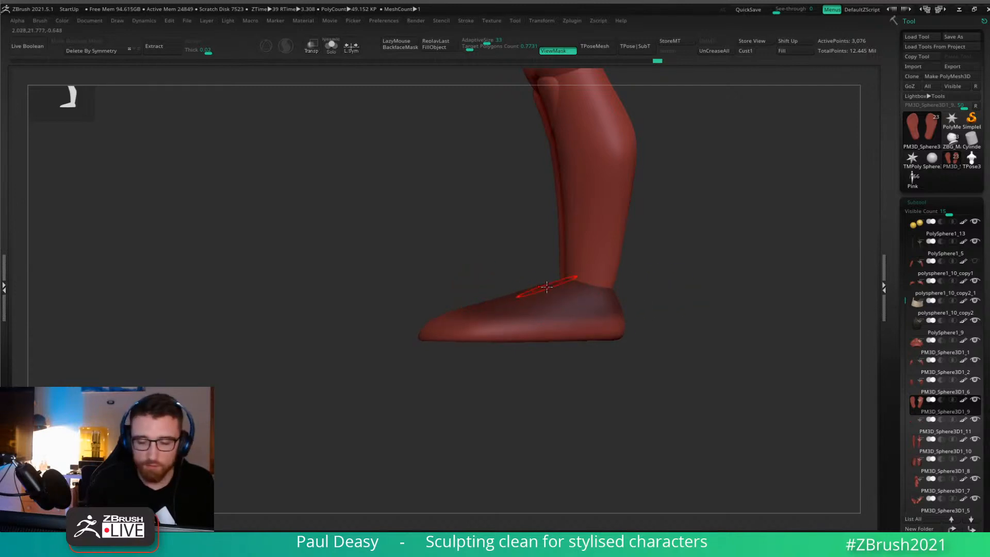
Flatten the unmasked sole by scaling it along Y with the gizmo, and clear the mask.
key("w")
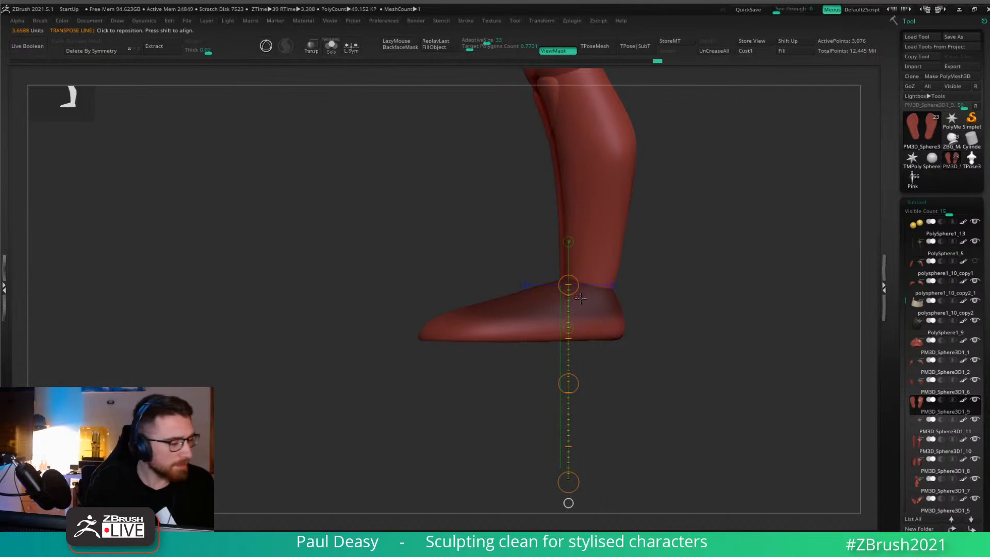
key("y")
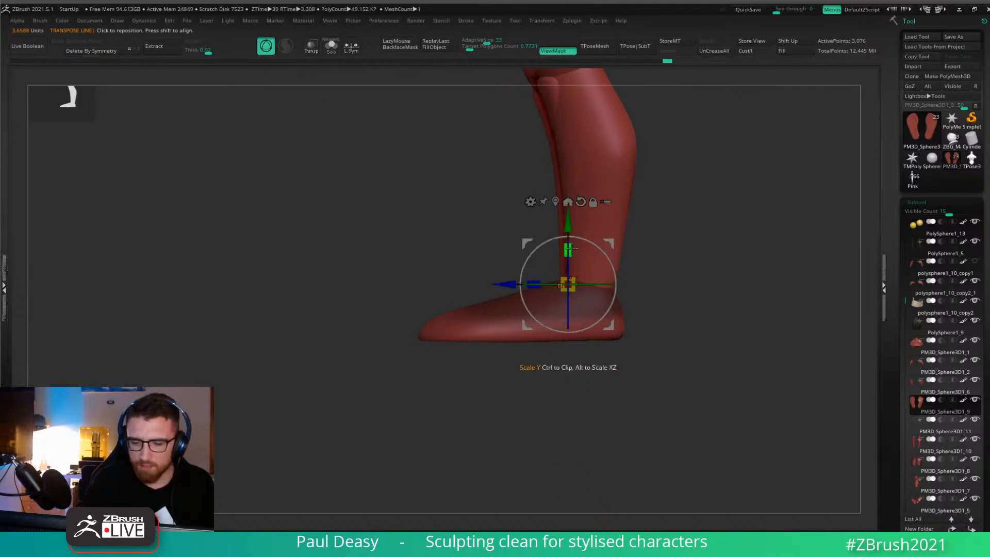
left_click_drag(571, 249, 570, 260)
key("q")
left_click_drag(661, 316, 475, 446, "ctrl")
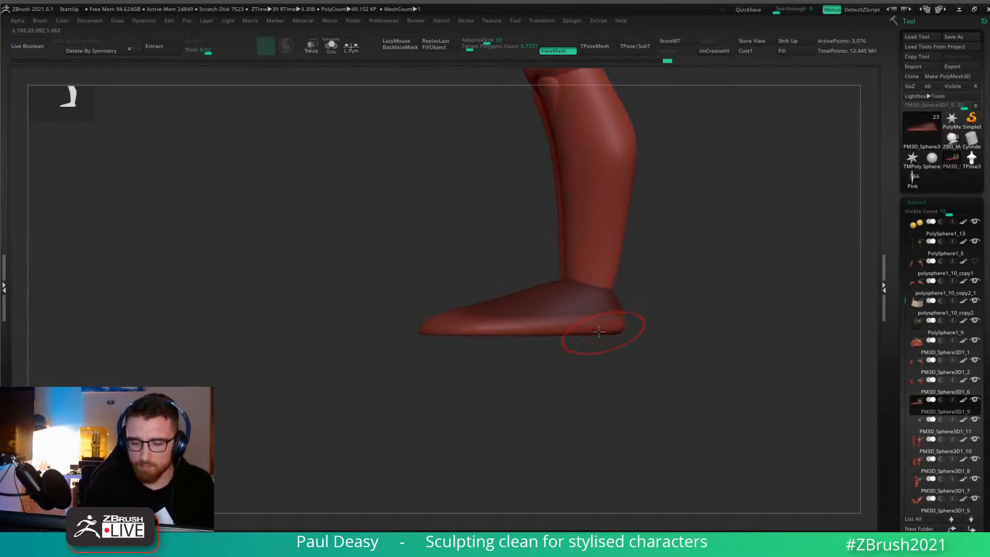
Smooth the heel, mask the sole and pull the instep up towards the shin with the Move brush.
mouse_move(598, 330)
left_mouse_down()
mouse_move(577, 361)
mouse_move(558, 324)
mouse_move(629, 332)
mouse_move(701, 359)
mouse_move(702, 347)
mouse_move(690, 361)
mouse_move(676, 347)
mouse_move(607, 343)
left_mouse_up()
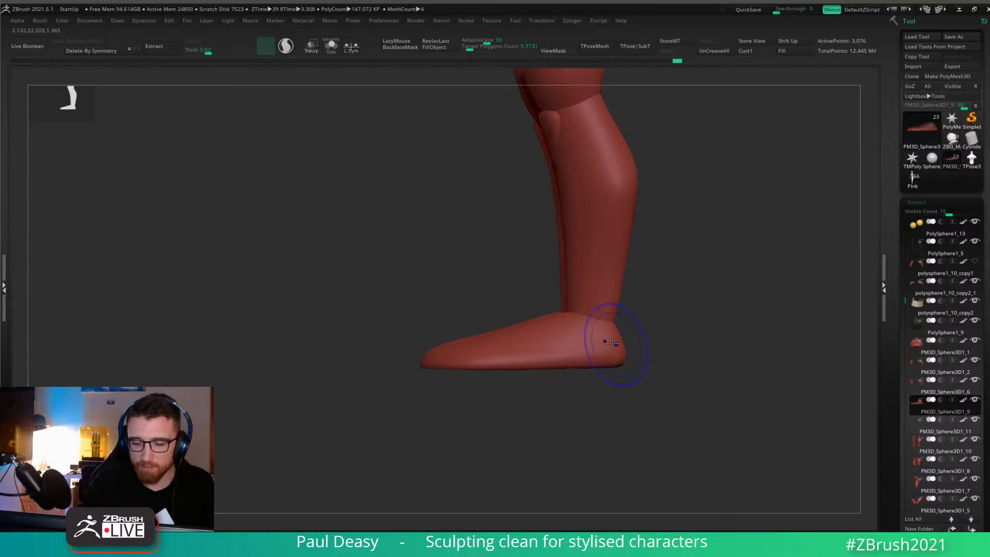
left_click_drag(664, 331, 655, 327)
left_click(654, 327, "ctrl")
left_click_drag(570, 278, 576, 252)
left_click_drag(648, 294, 572, 294)
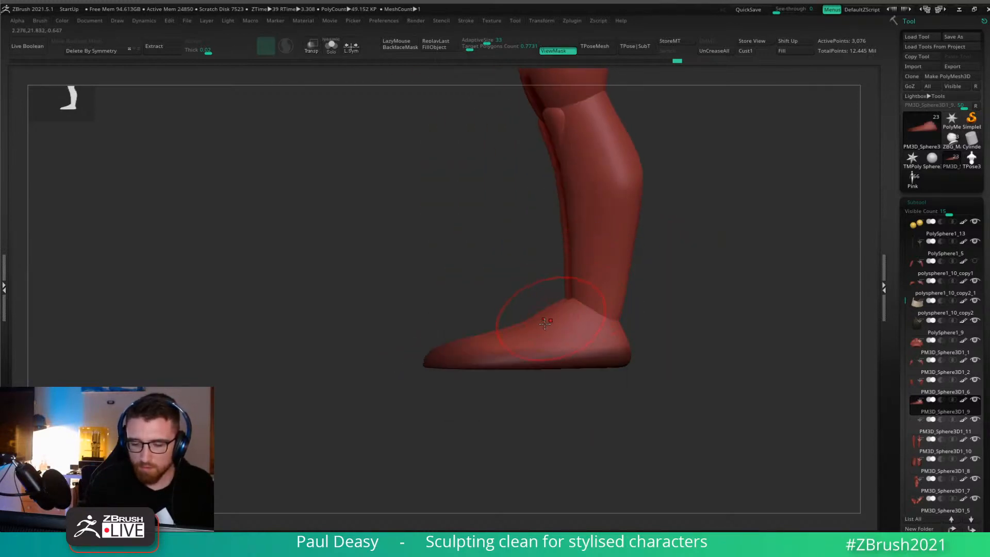
left_click_drag(530, 320, 529, 311)
mouse_move(685, 304)
left_mouse_down("alt")
mouse_move(608, 309)
mouse_move(570, 326)
mouse_move(593, 330)
mouse_move(594, 312)
mouse_move(617, 333)
mouse_move(608, 379)
left_mouse_up("alt")
Isolate the feet to place the gizmo near the ankle, restore the full figure and scale the feet down uniformly to about 0.75.
key("w")
left_click_drag(558, 306, 597, 227)
key("alt+s")
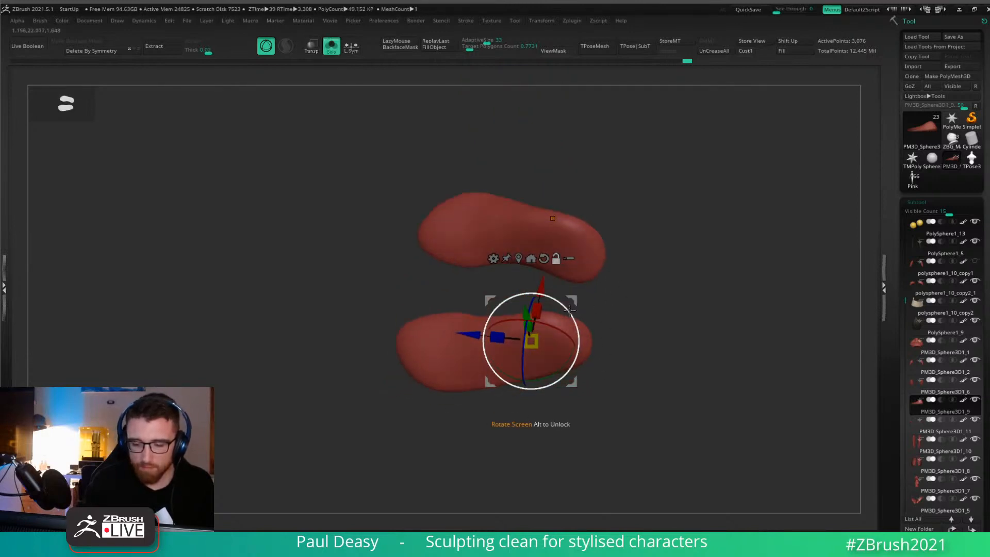
left_click_drag(574, 321, 479, 409, "alt")
left_click(543, 323, "alt")
left_click_drag(685, 243, 599, 273, "shift")
key("alt+s")
left_click_drag(551, 313, 543, 313)
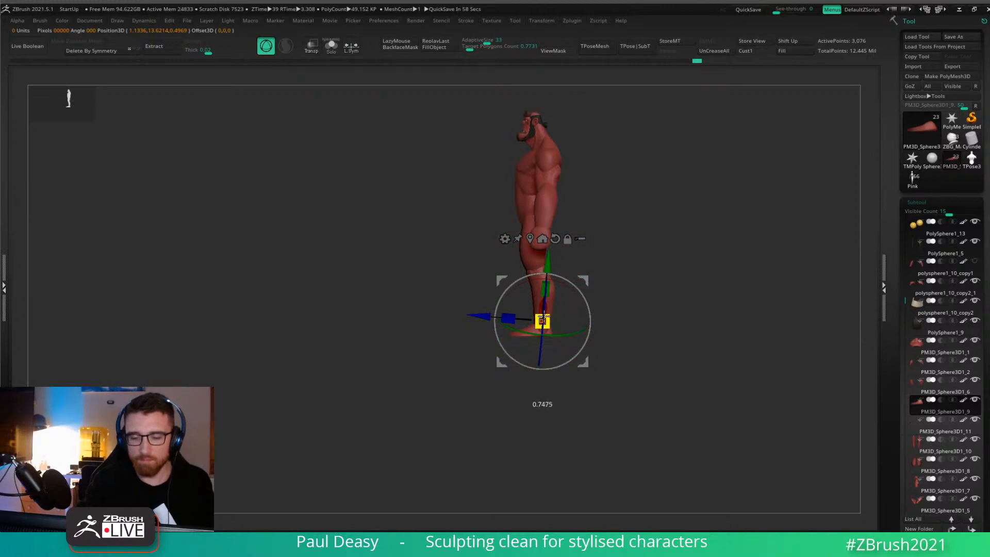
Reposition the scaled feet in side view so the ankles and heels line up under the lower legs.
left_click_drag(583, 279, 584, 283)
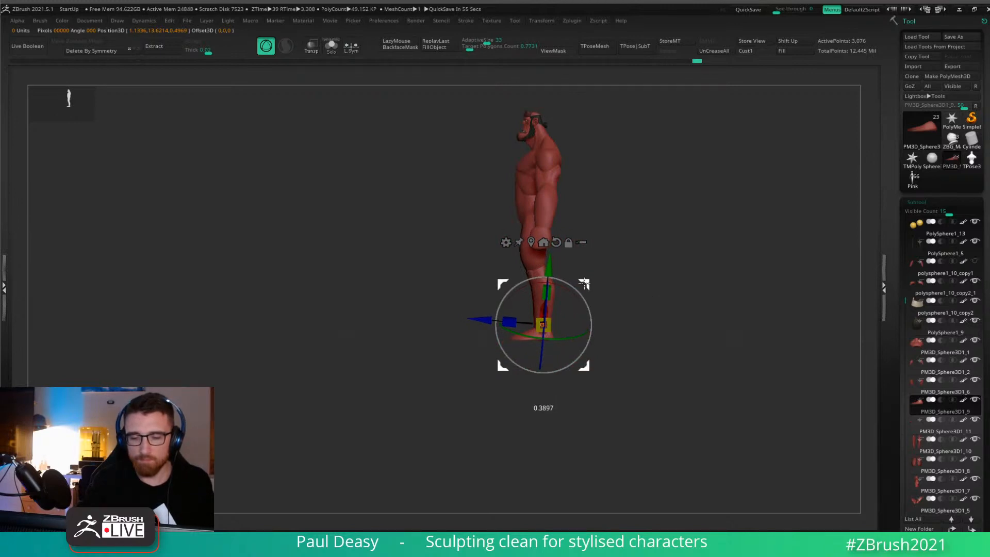
left_click_drag(707, 302, 720, 330, "alt")
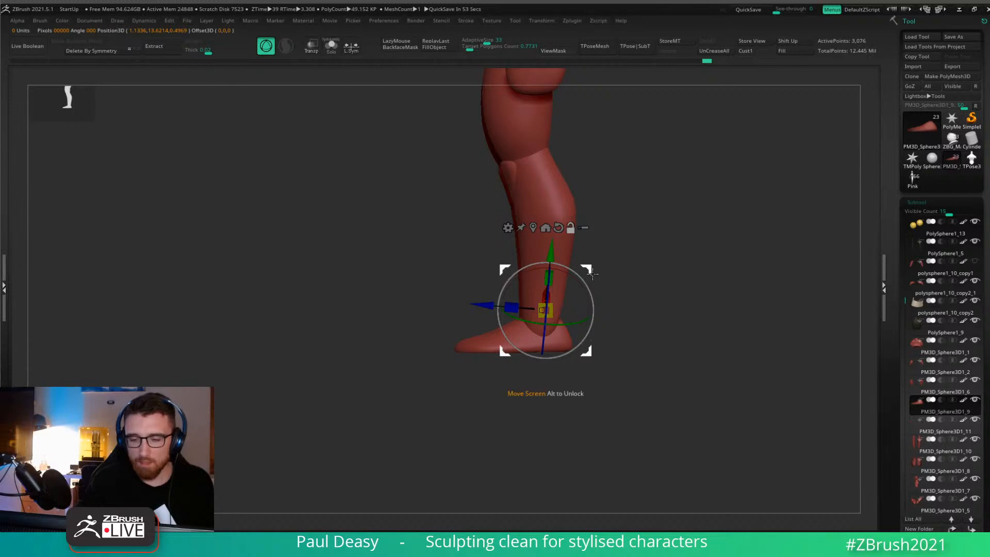
left_click_drag(592, 274, 573, 273)
key("q")
key("w")
left_click(557, 234, "alt")
left_click_drag(544, 316, 544, 313)
key("q")
Select the lower legs and refine them just above the ankles with the Move brush.
left_click(525, 308, "alt")
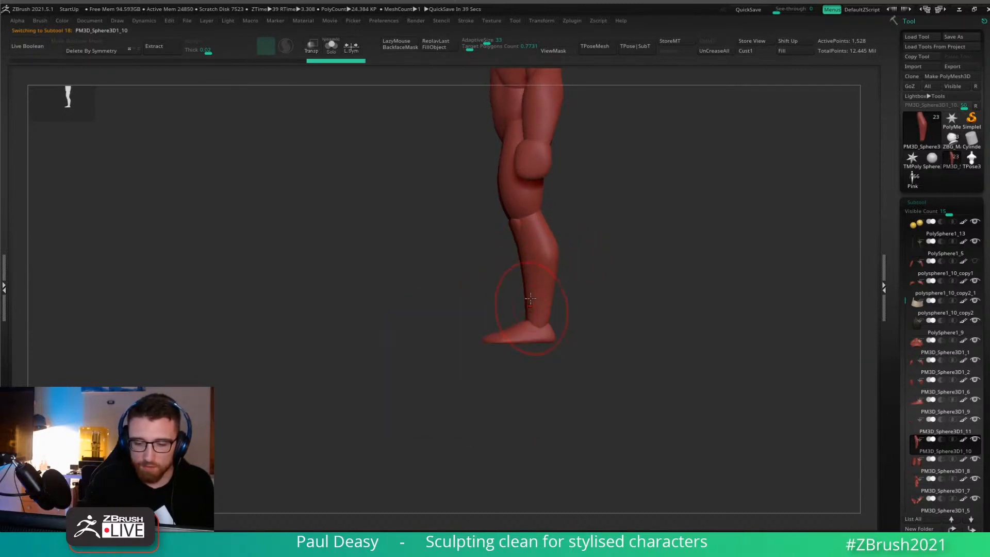
left_click_drag(505, 356, 579, 318, "shift")
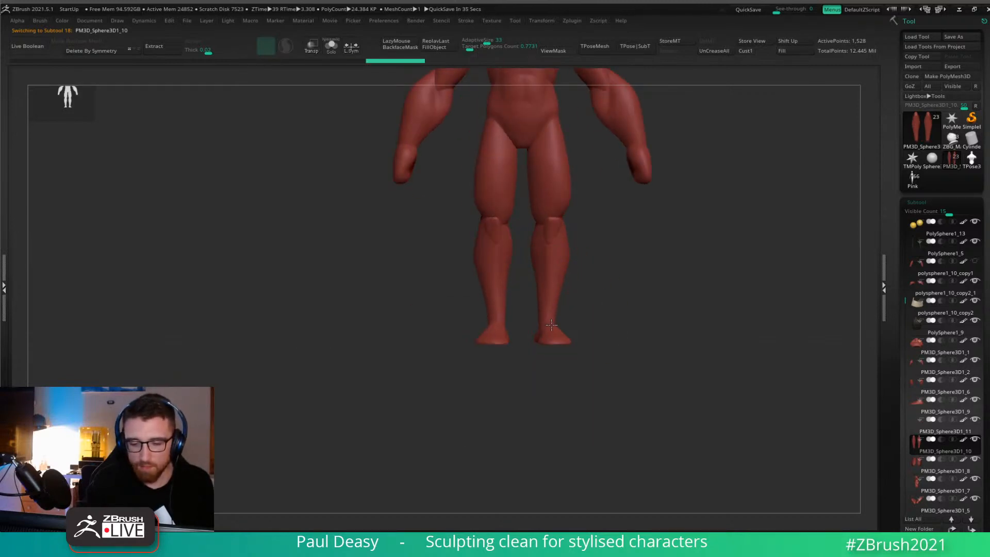
mouse_move(578, 321)
left_mouse_down("alt")
mouse_move(561, 347)
mouse_move(528, 332)
left_mouse_up("alt")
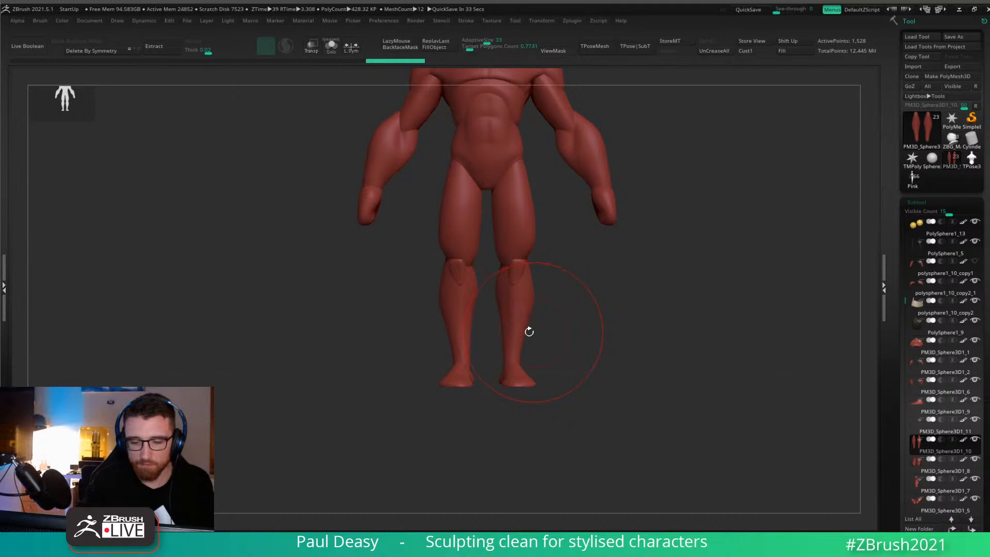
Select the feet, place the gizmo at the heel from below and turn the toes outwards by about 7 degrees.
left_click(508, 368, "alt")
key("w")
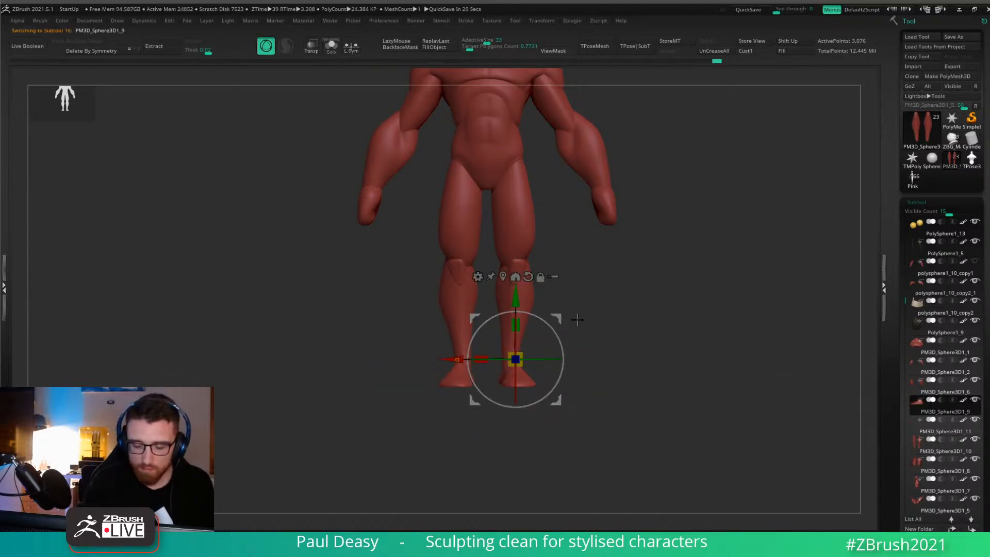
left_click_drag(571, 317, 444, 526)
left_click(510, 366, "alt")
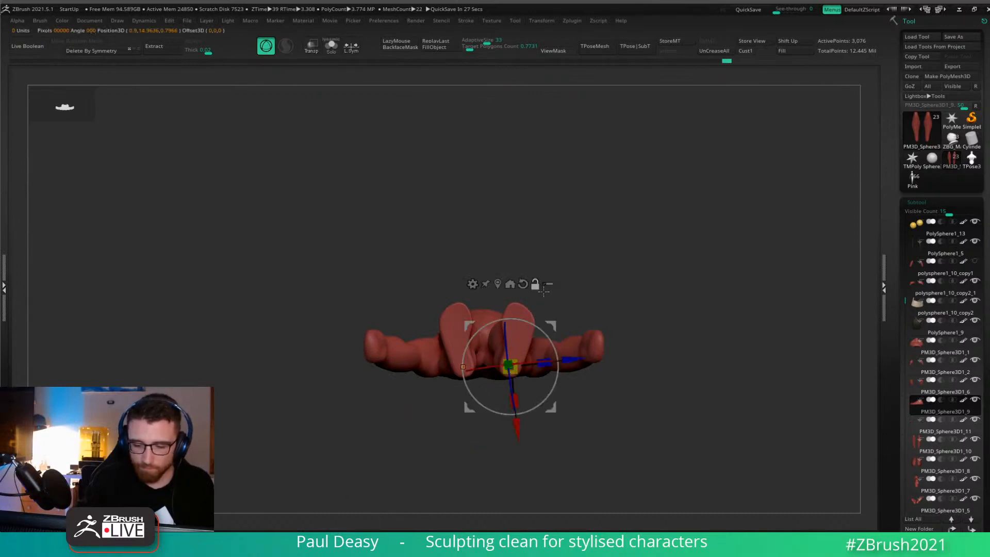
left_click(523, 284, "alt")
left_click_drag(552, 325, 544, 337)
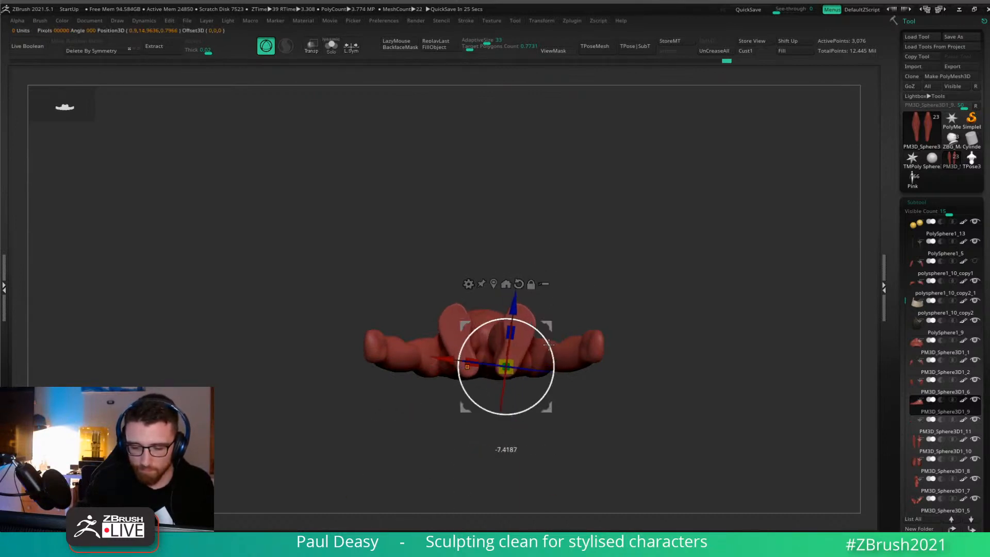
mouse_move(596, 286)
left_mouse_down()
mouse_move(614, 349)
mouse_move(603, 347)
left_mouse_up()
Select the lower legs and trim the outer calf contour from the front with the Move brush.
key("q")
left_click(516, 334, "alt")
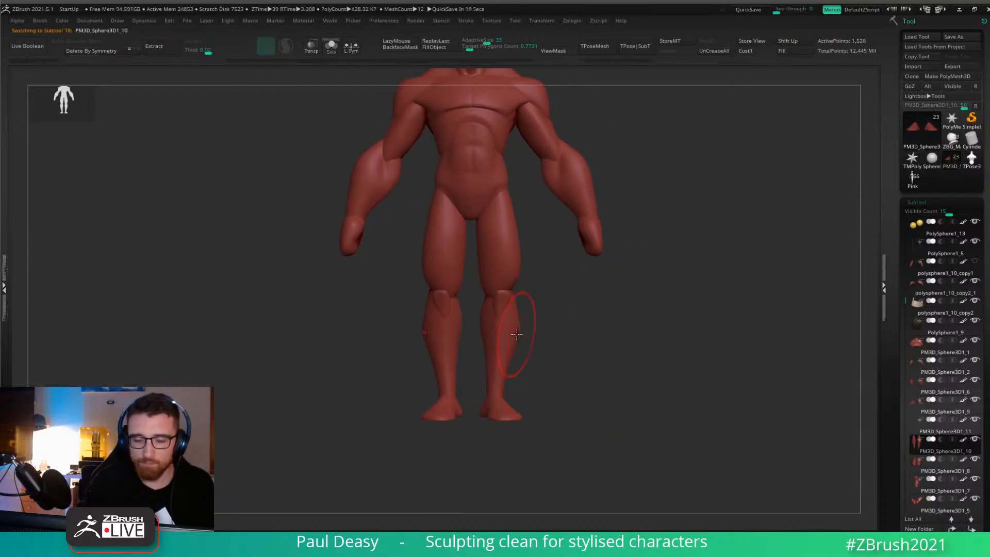
key("space")
key("space")
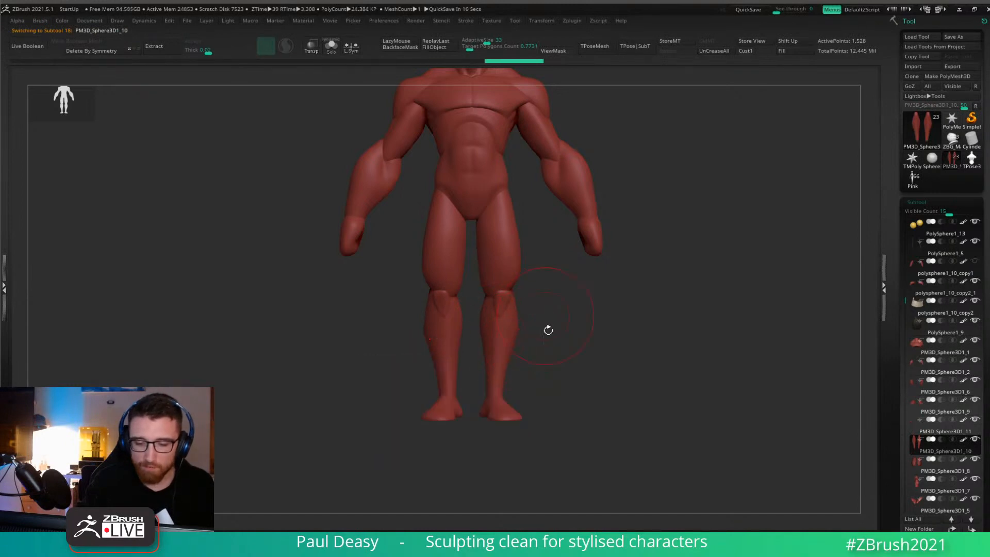
left_click_drag(547, 330, 549, 367, "alt")
Select the thighs and check the whole figure's leg and foot proportions from the side and front.
left_click(511, 310, "alt")
key("space")
mouse_move(535, 323)
left_mouse_down("ctrl")
mouse_move(523, 322)
mouse_move(611, 386)
left_mouse_up("ctrl")
key("space")
mouse_move(640, 342)
right_mouse_down("ctrl")
mouse_move(615, 356)
mouse_move(647, 362)
mouse_move(586, 363)
mouse_move(595, 366)
right_mouse_up("ctrl")
right_click(586, 363)
left_click_drag(562, 341, 525, 333, "shift")
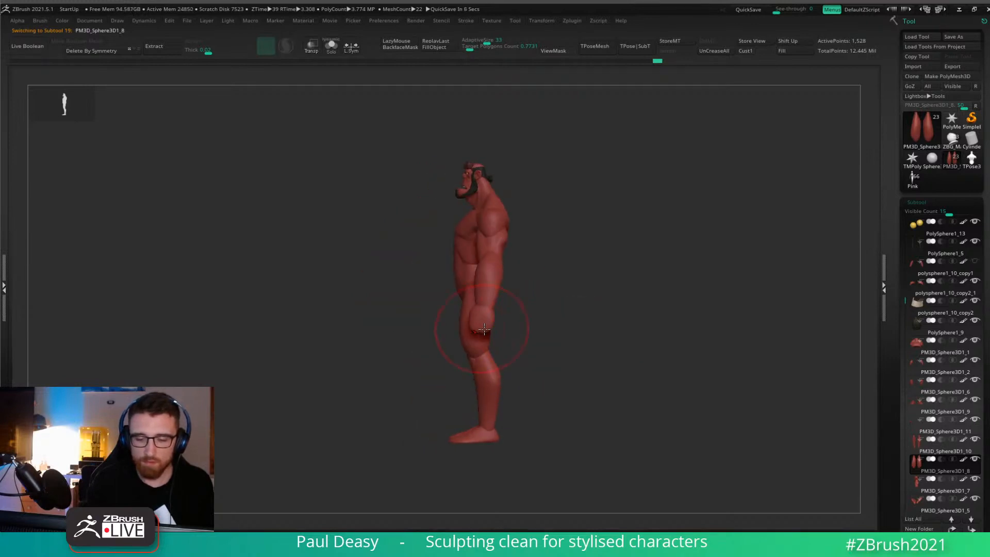
key("super")
key("super")
right_click_drag(584, 323, 606, 318, "shift")
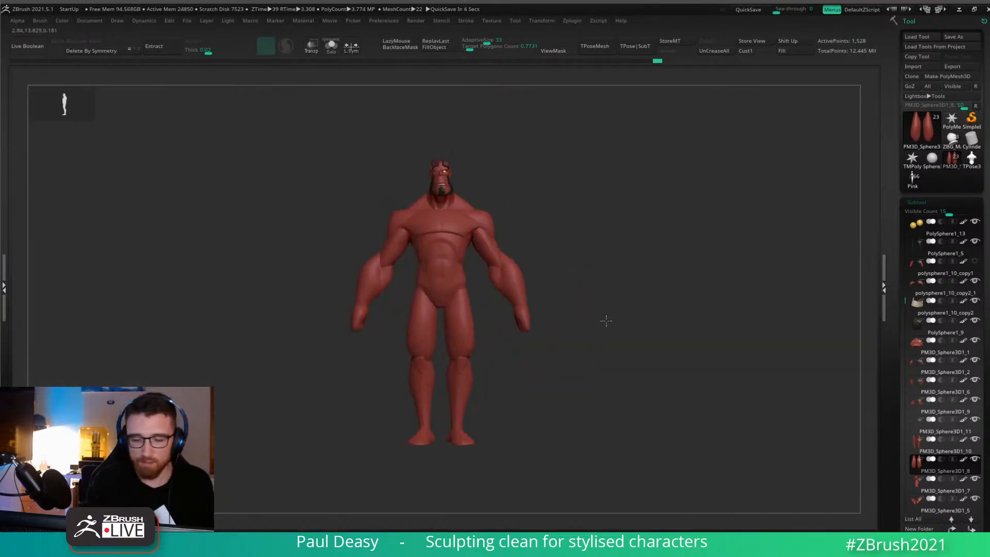
Select the hands and isolate them to judge their mitten-like block-in form.
right_click(536, 322)
left_click(526, 324, "alt")
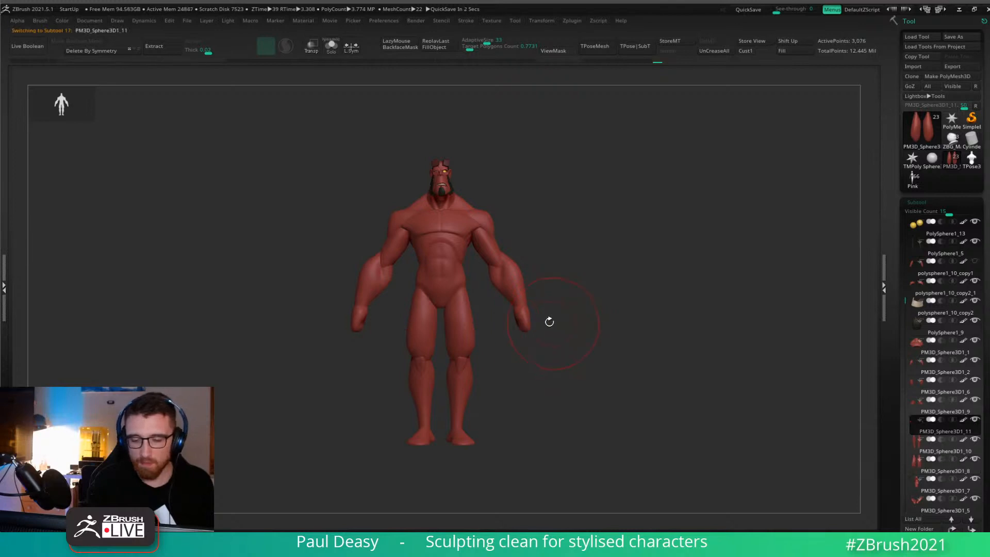
left_click_drag(568, 320, 640, 331, "alt")
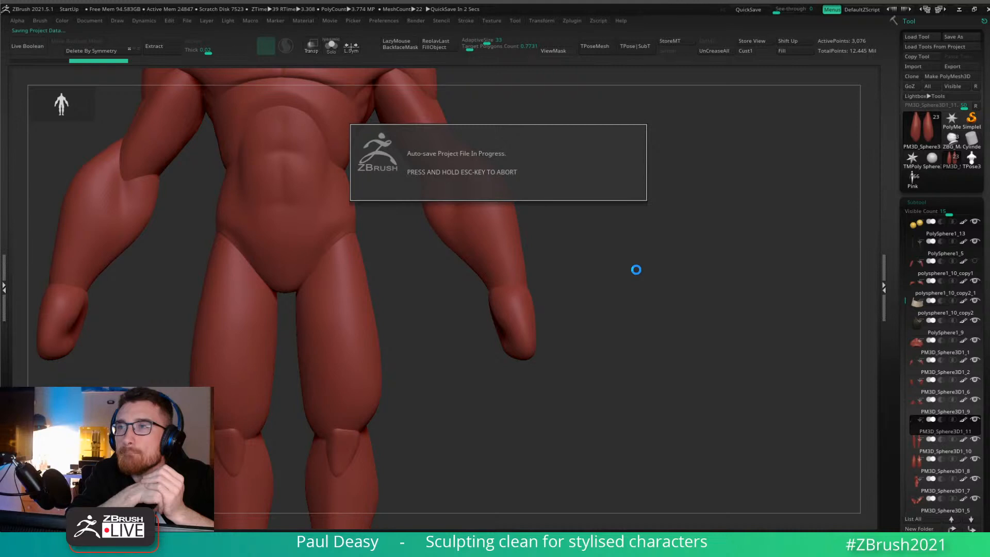
left_click_drag(636, 269, 637, 269)
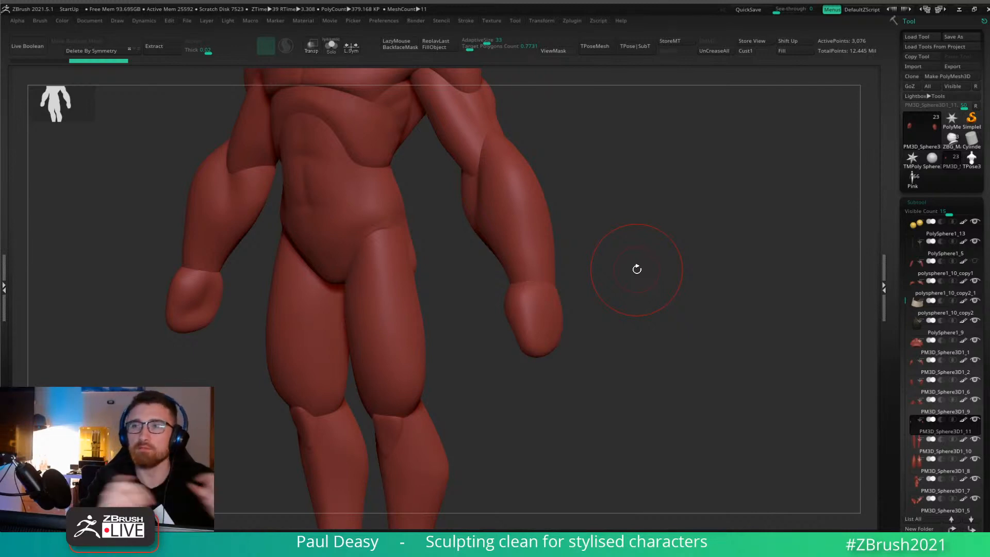
left_click_drag(650, 287, 535, 306)
key("alt+s")
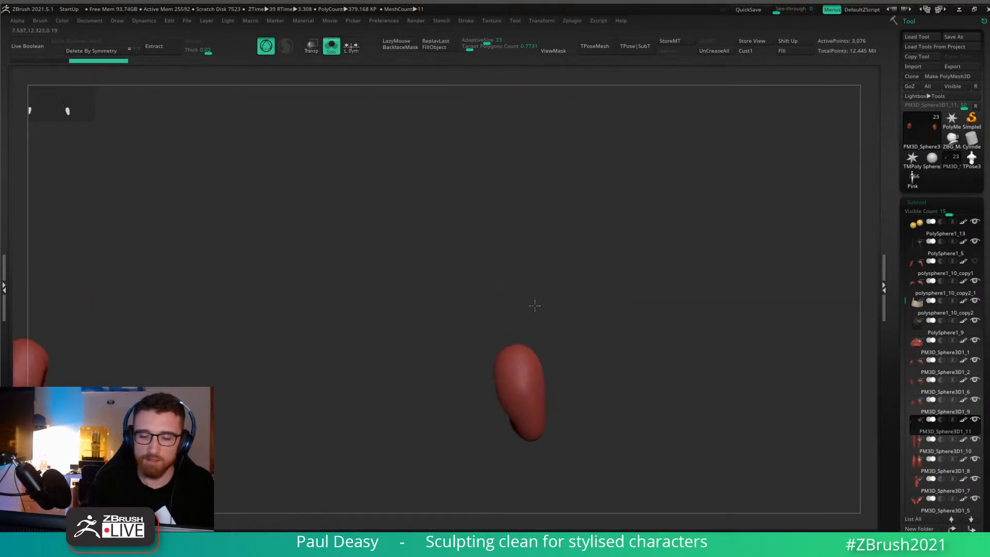
Reshape the hands against the forearms with the Move brush, returning from the isolated view to the full figure.
left_click(511, 356, "alt")
left_click_drag(592, 294, 624, 265, "shift")
left_click(524, 274, "alt")
left_click_drag(587, 350, 534, 308, "alt")
key("alt+s")
left_click_drag(605, 302, 554, 275, "alt")
left_click_drag(550, 308, 547, 306)
key("q")
key("w")
key("q")
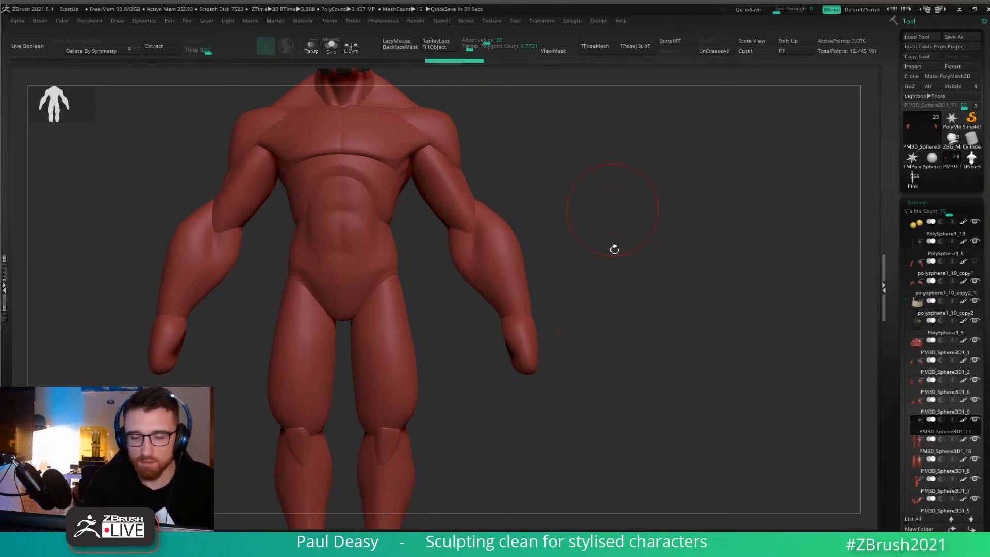
Adjust the wrist transition between forearm and hand from the front with the Move brush.
mouse_move(603, 283)
left_mouse_down()
mouse_move(613, 279)
mouse_move(610, 300)
left_mouse_up()
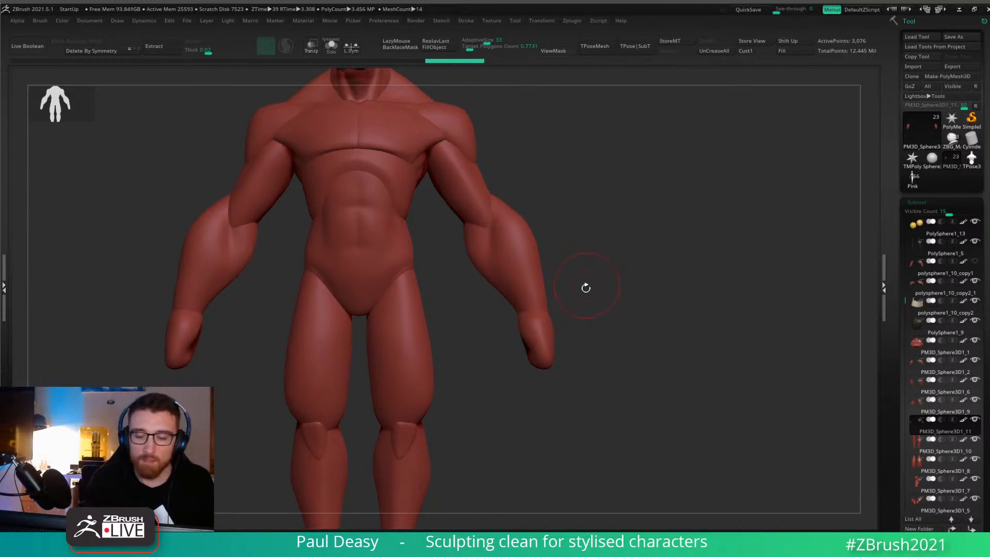
key("space")
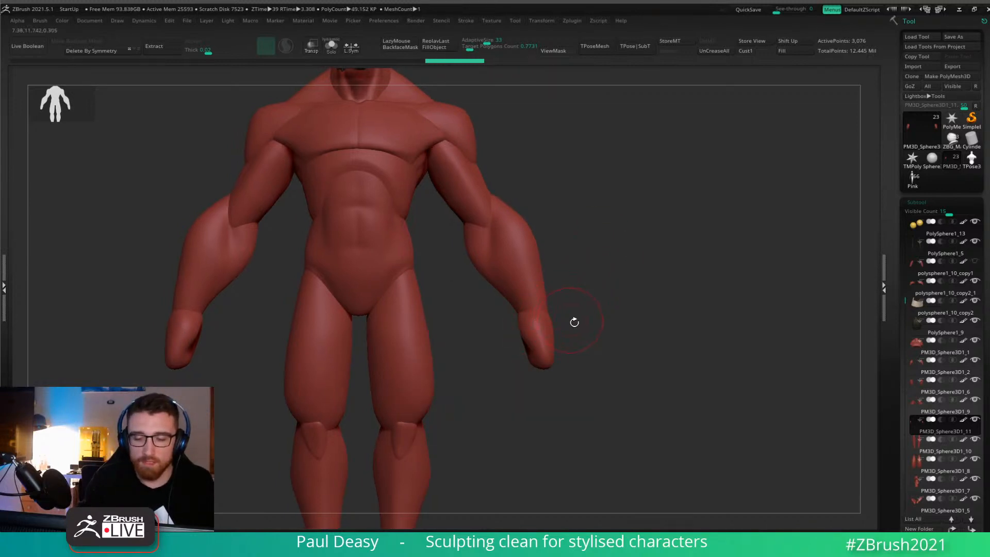
mouse_move(575, 321)
left_mouse_down()
mouse_move(558, 332)
mouse_move(563, 316)
left_mouse_up()
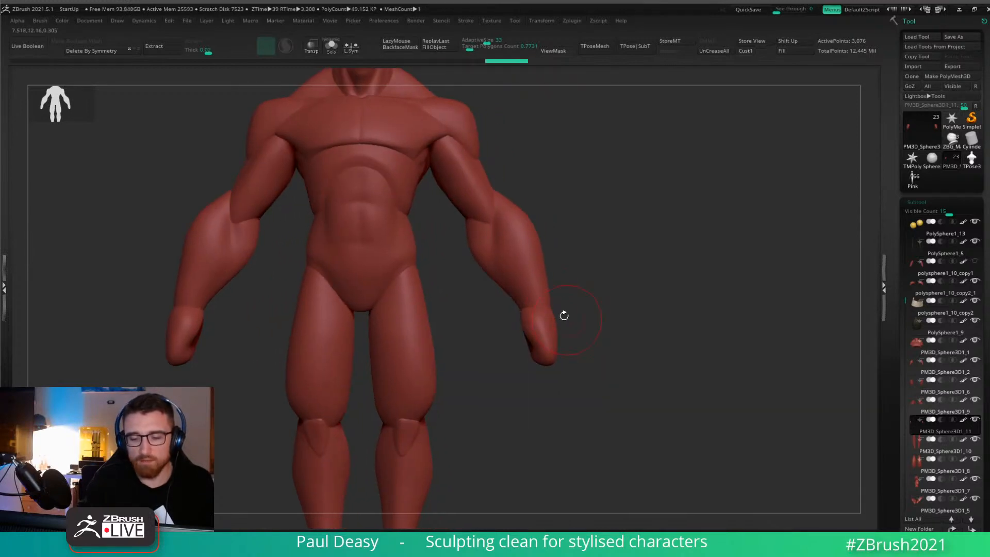
left_click(533, 300, "alt")
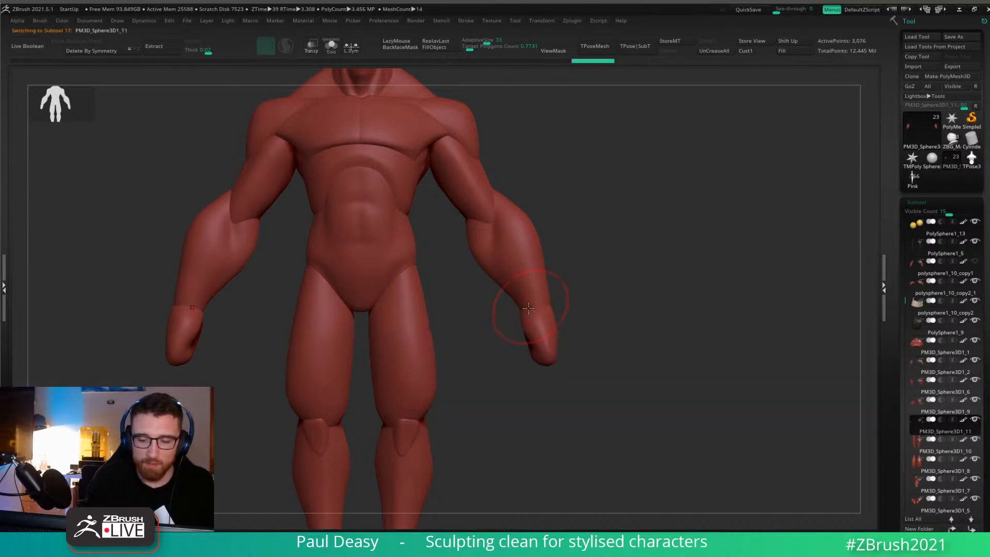
left_click(542, 321, "alt")
mouse_move(560, 347)
left_mouse_down()
mouse_move(600, 345)
mouse_move(559, 310)
mouse_move(579, 347)
left_mouse_up()
Adjust the brush size and check the hand's side profile against the forearm and thigh.
key("space")
key("space")
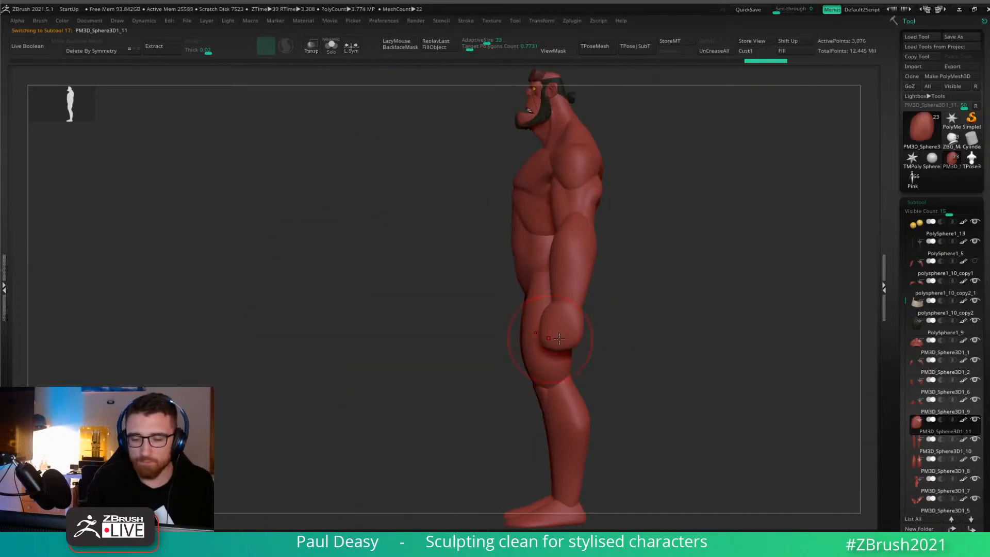
key("space")
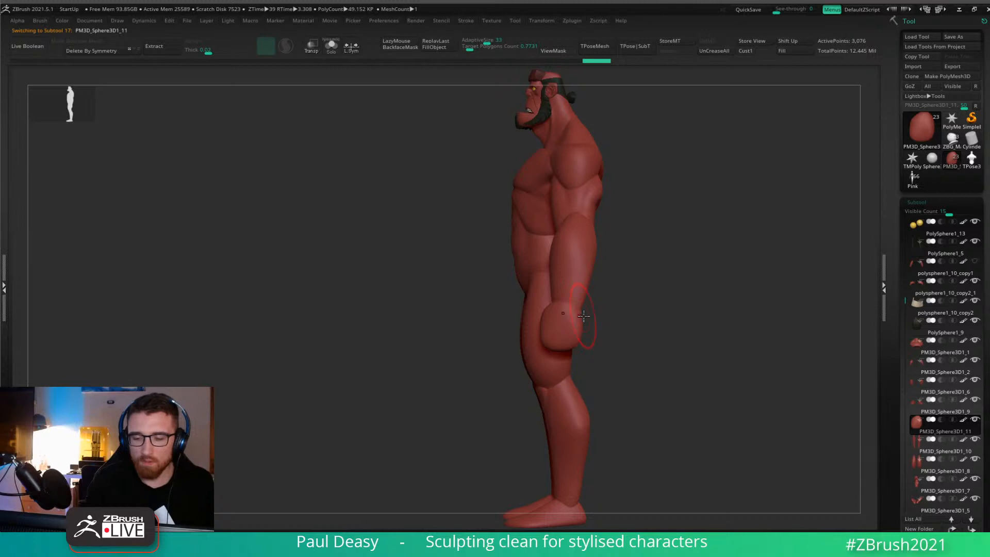
left_click_drag(599, 316, 571, 309, "alt")
key("space")
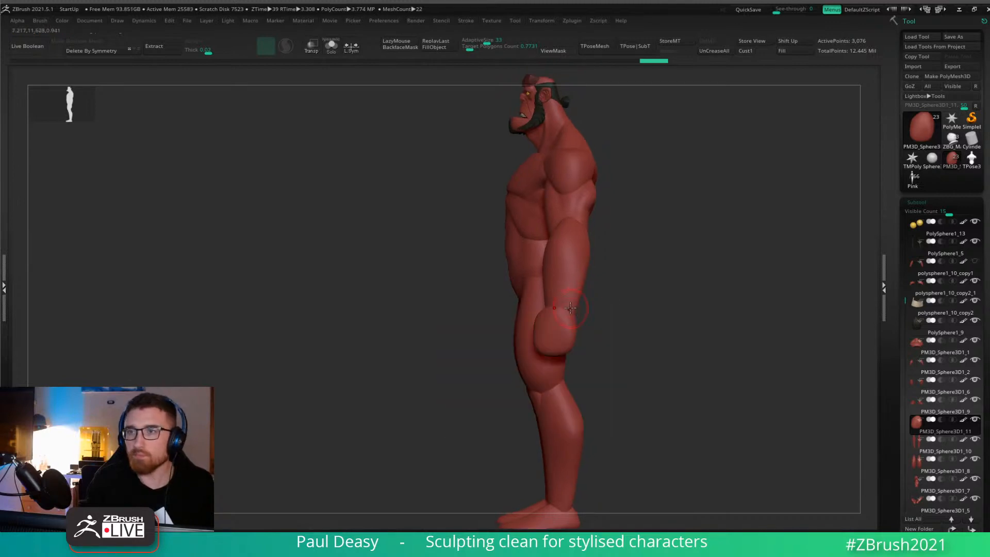
left_click_drag(639, 307, 661, 352)
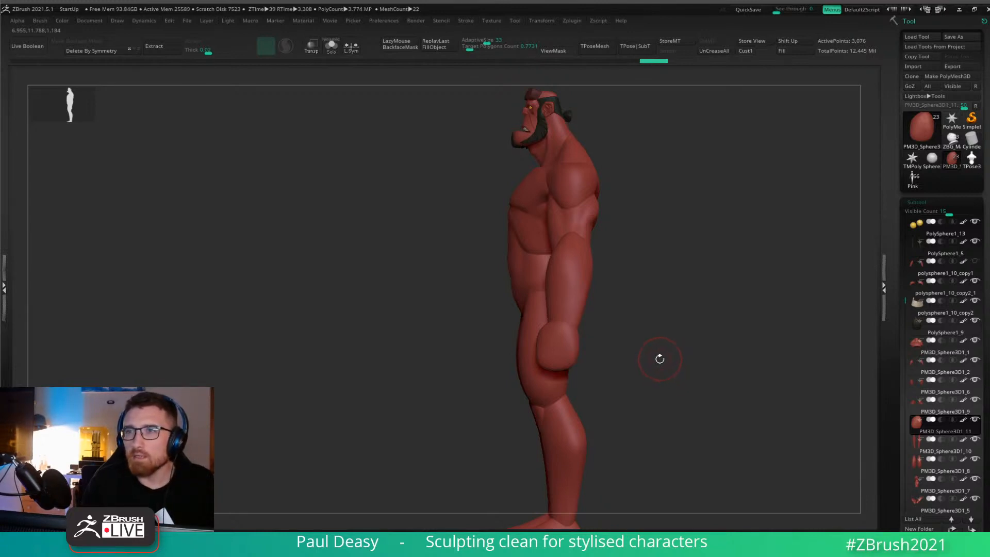
left_click_drag(658, 357, 655, 351)
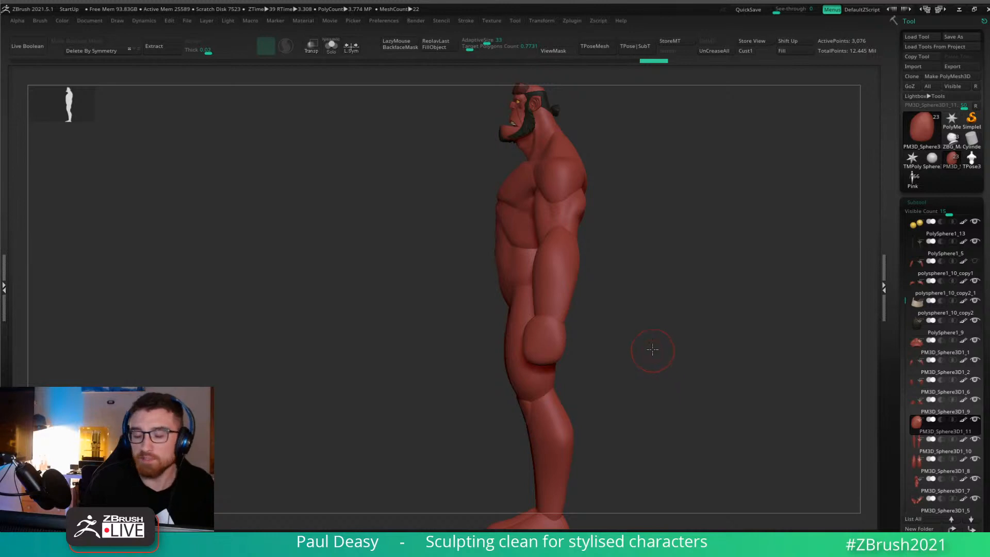
key("space")
Smooth and refine the wrist and hand contours from the front and three-quarter views.
left_click_drag(654, 349, 613, 319)
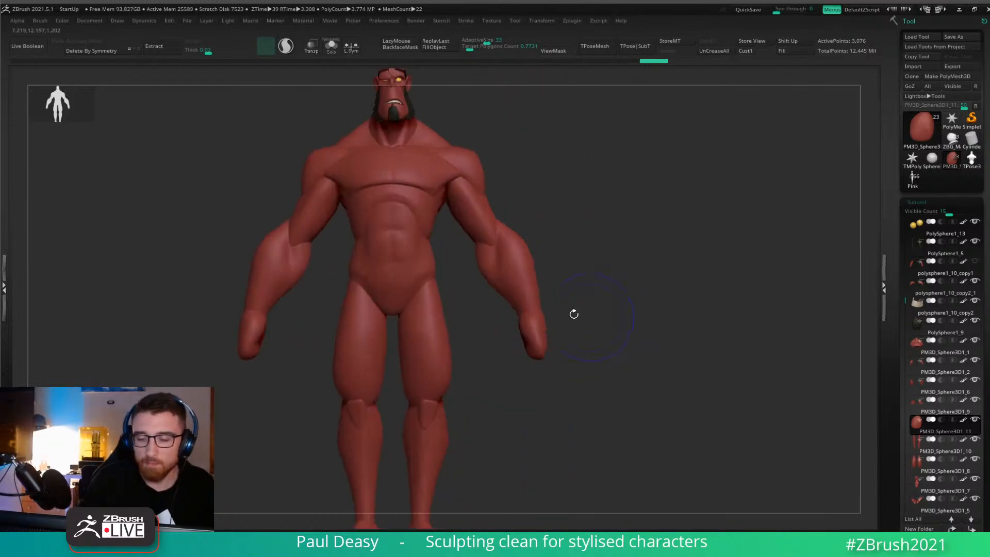
key("space")
left_click_drag(530, 303, 542, 305)
key("space")
mouse_move(574, 334)
left_mouse_down("shift")
mouse_move(531, 329)
mouse_move(542, 335)
left_mouse_up("shift")
key("space")
mouse_move(541, 335)
left_mouse_down()
mouse_move(533, 332)
mouse_move(596, 323)
left_mouse_up()
left_click_drag(536, 333, 559, 338)
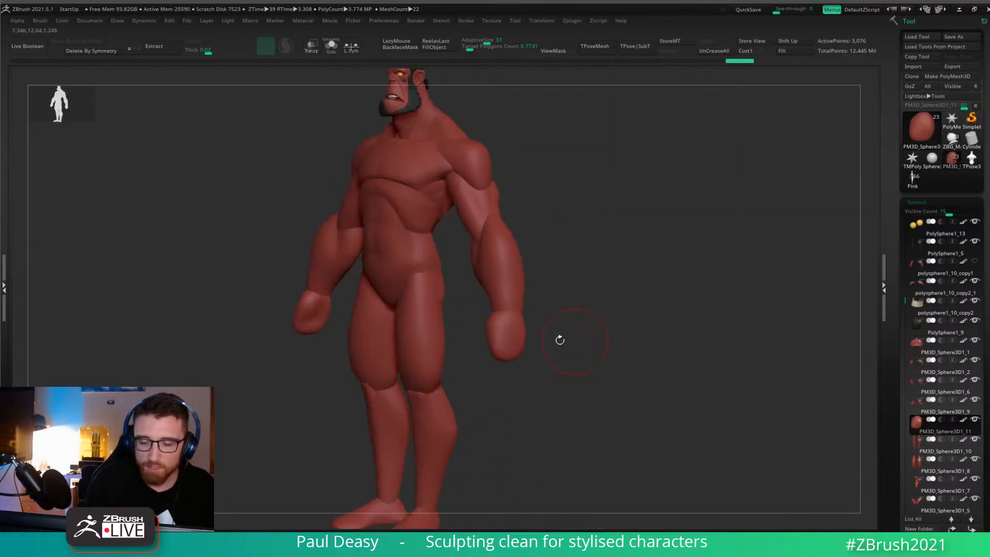
mouse_move(472, 340)
left_mouse_down("shift")
mouse_move(513, 348)
mouse_move(573, 309)
left_mouse_up("shift")
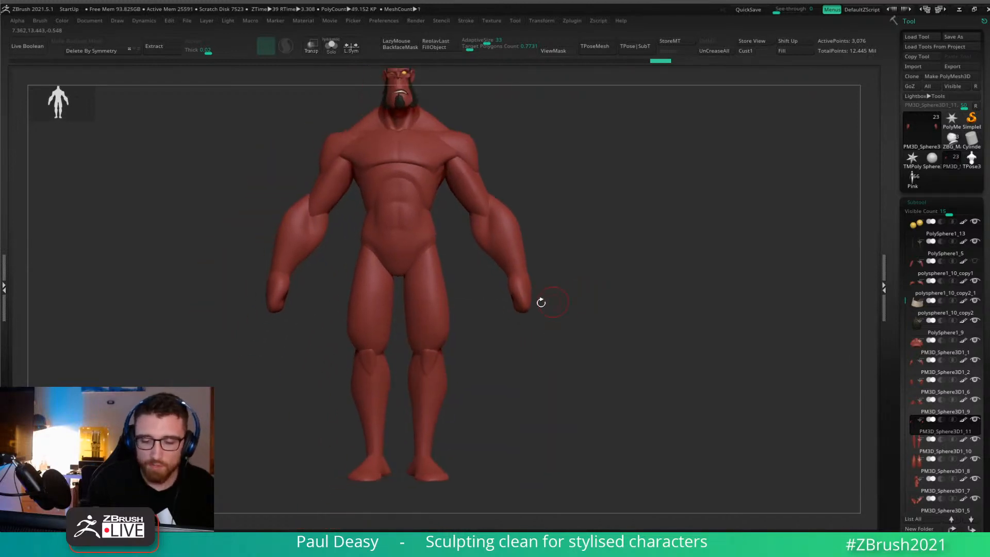
Insert a small sphere on the inner side of each hand as a thumb base and split it into its own subtool.
right_click_drag(513, 288, 606, 308, "ctrl")
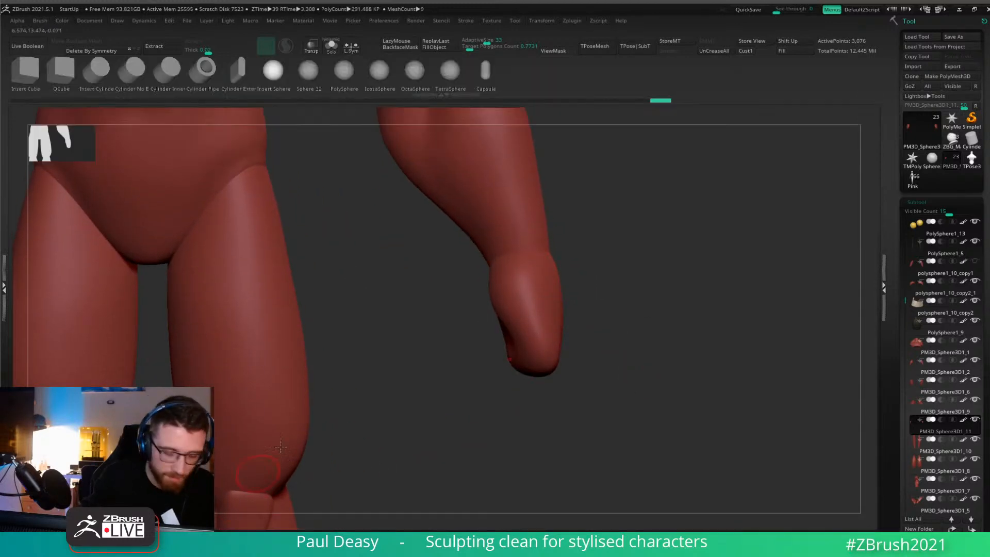
left_click(267, 70)
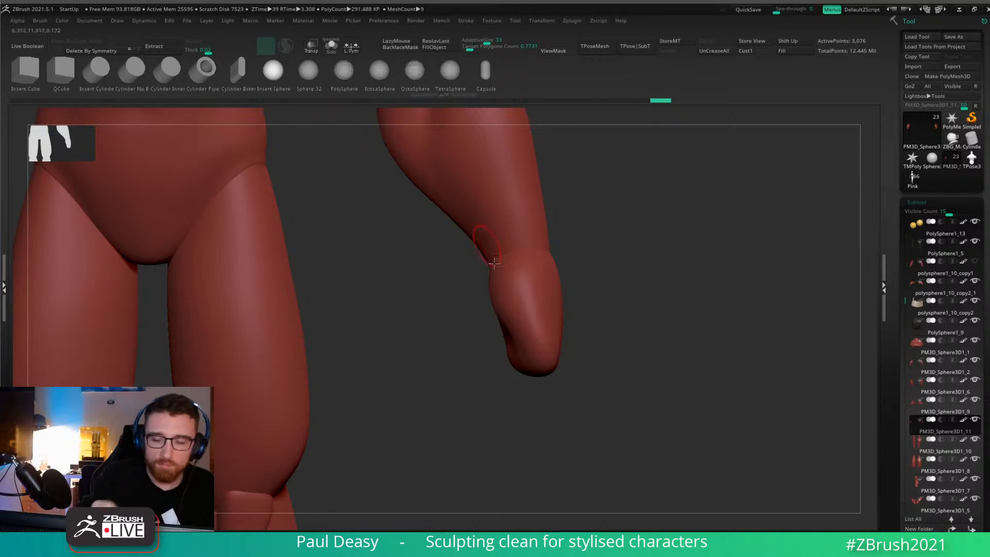
left_click_drag(502, 287, 518, 308)
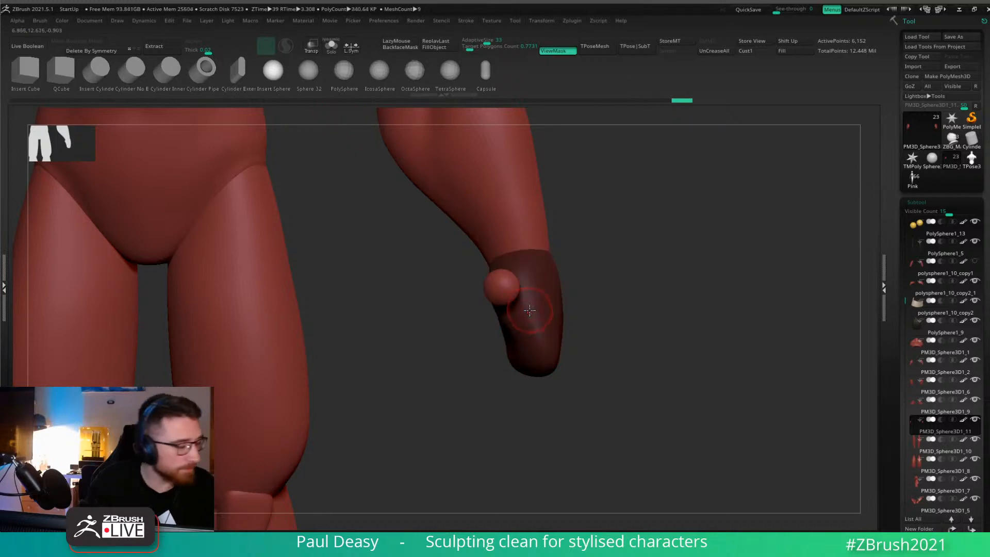
key("ctrl+shift+s")
Mask one half of each thumb sphere from a three-quarter view.
right_click_drag(532, 295, 479, 278)
left_click_drag(498, 249, 483, 332, "ctrl")
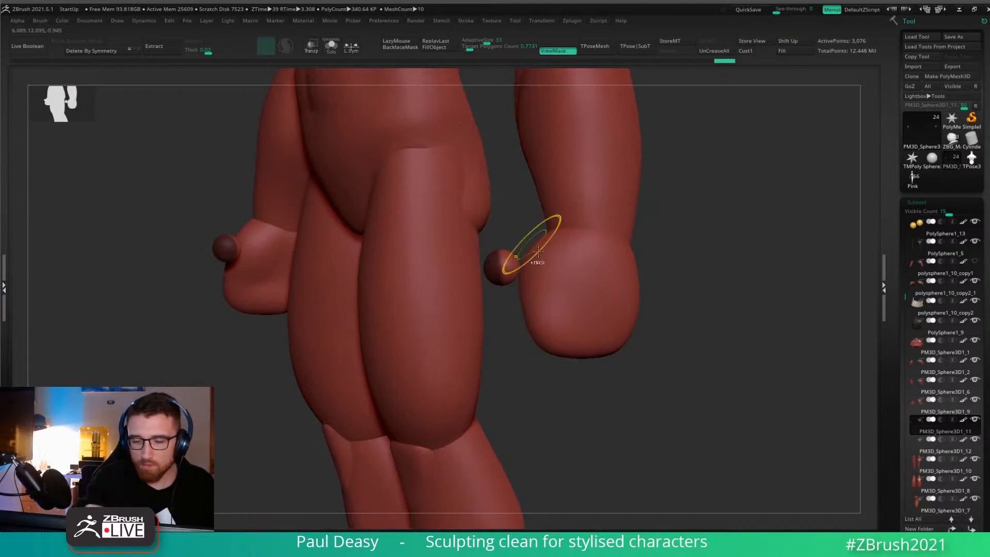
left_click(640, 263, "ctrl")
right_click_drag(641, 263, 535, 258)
left_click(681, 264, "ctrl")
right_click_drag(681, 266, 698, 281)
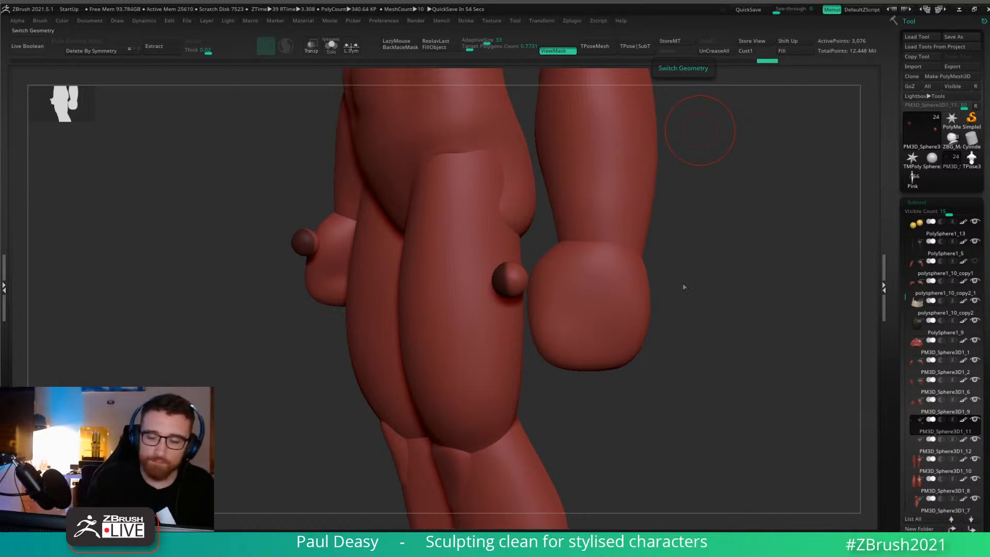
left_click_drag(700, 287, 703, 291)
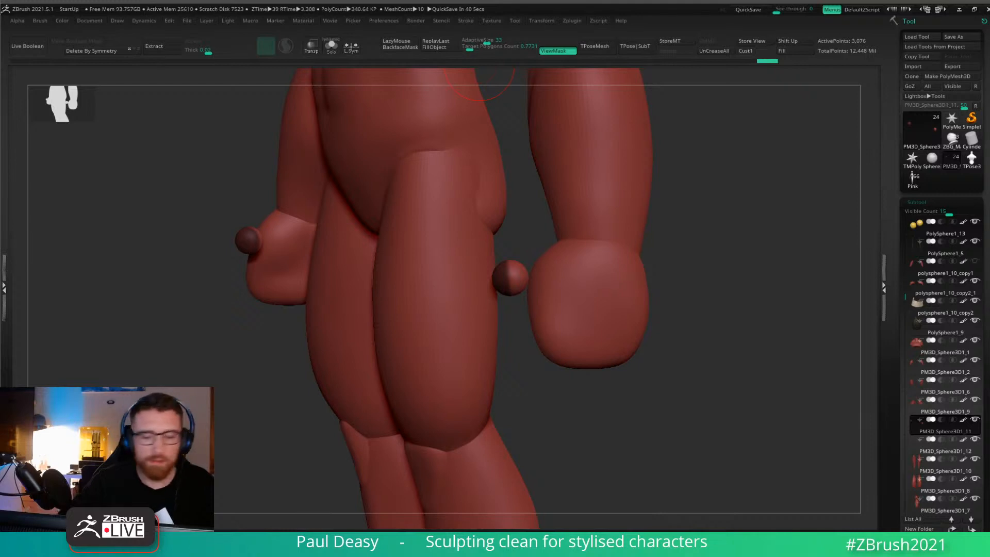
Stretch the unmasked half of the thumb spheres towards the hands with the gizmo.
key("w")
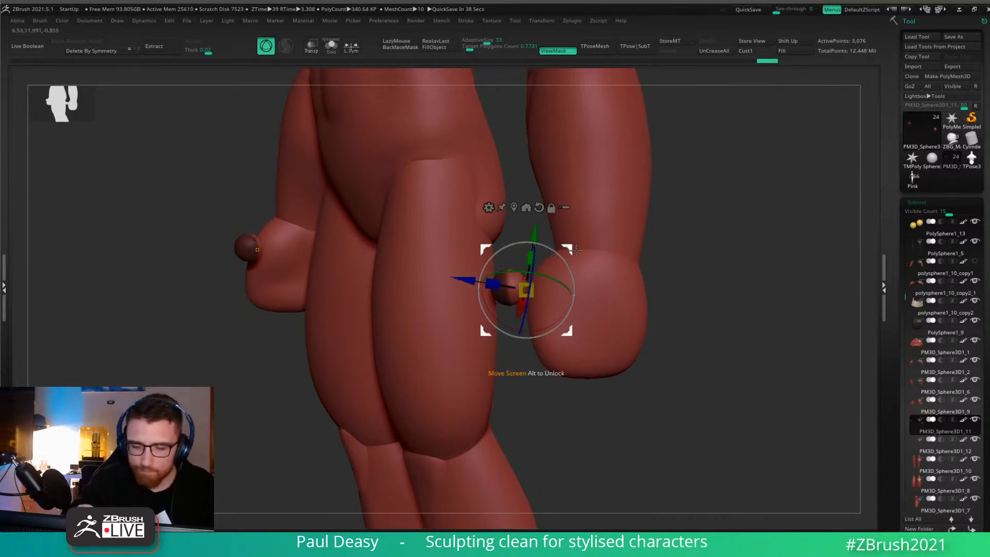
left_click_drag(585, 250, 592, 246)
key("q")
left_click_drag(693, 283, 685, 274, "shift")
key("w")
mouse_move(593, 246)
left_mouse_down()
mouse_move(589, 260)
mouse_move(629, 263)
mouse_move(665, 246)
mouse_move(654, 274)
mouse_move(593, 268)
left_mouse_up()
Position the elongated thumbs so their bases sink into the upper inner edge of the hands.
key("q")
key("w")
key("q")
key("w")
left_click_drag(551, 258, 552, 257)
key("q")
left_click_drag(636, 260, 593, 254)
key("w")
key("q")
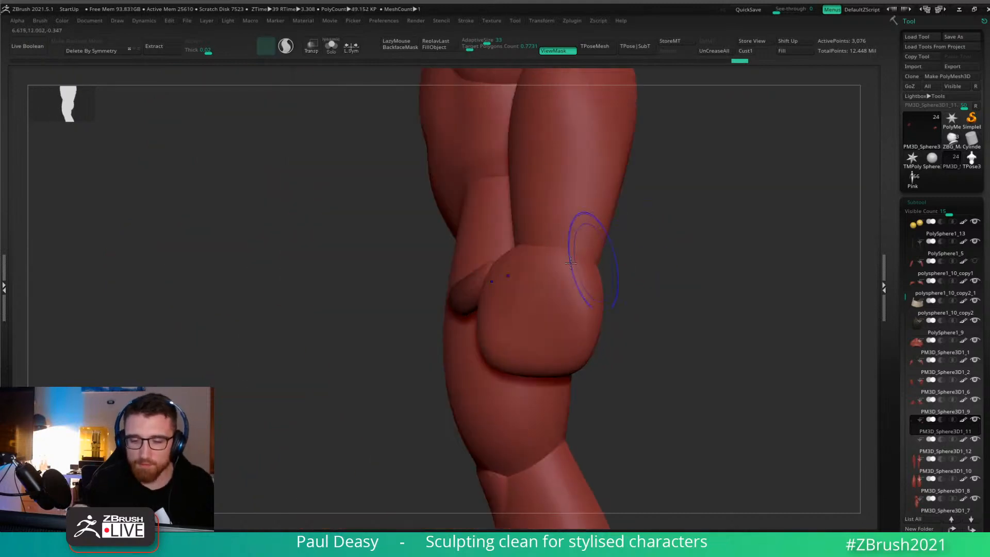
Select the hands and enlarge the Move brush, and clear the mask on the thumbs.
left_click(500, 279, "alt")
left_click_drag(416, 274, 459, 266)
key("space")
key("space")
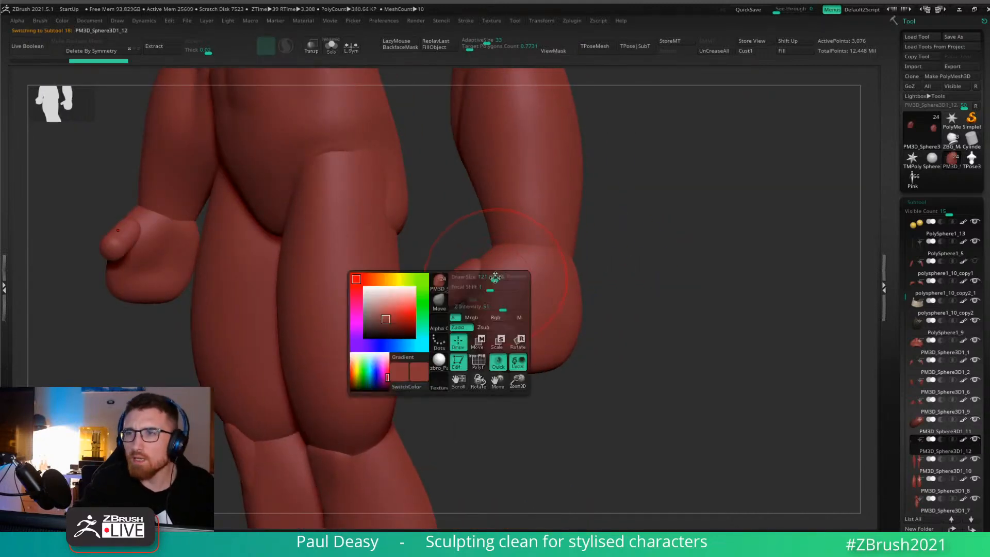
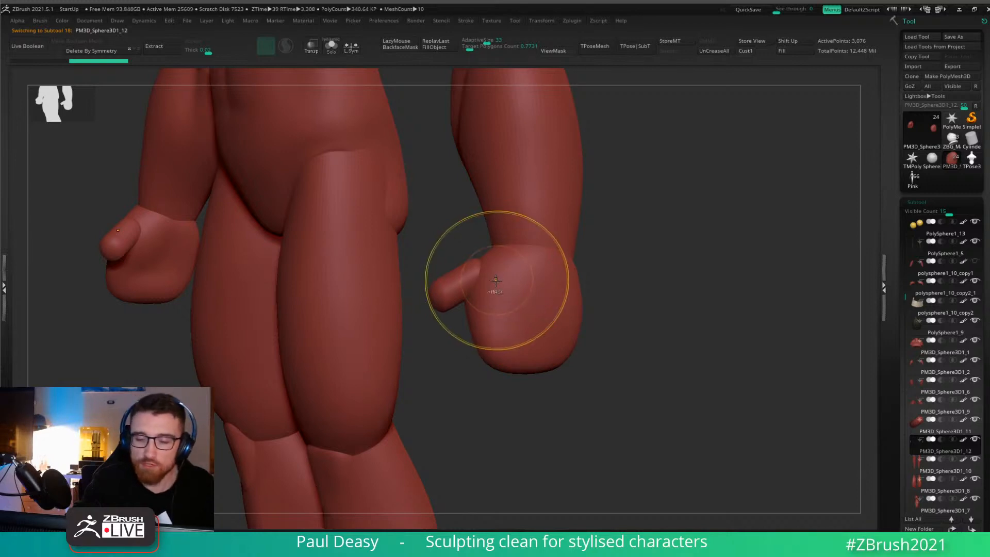
left_click(495, 280, "alt")
left_click_drag(672, 261, 685, 276, "ctrl")
key("space")
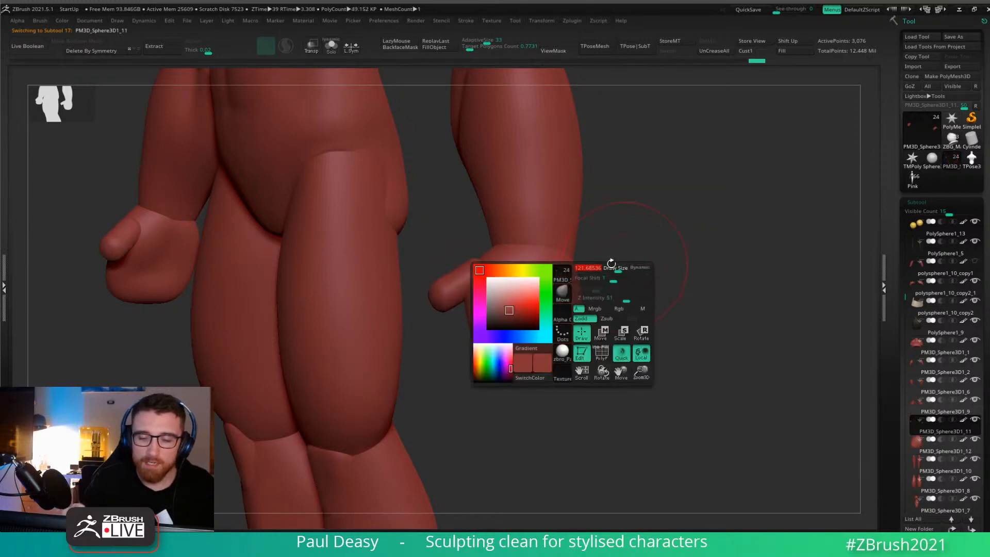
Select the hands and shape the palm around the thumb base from the front with the Move brush.
left_click(482, 280, "alt")
mouse_move(467, 261)
left_mouse_down()
mouse_move(495, 273)
mouse_move(463, 272)
left_mouse_up()
right_click_drag(452, 254, 477, 280)
key("ctrl+z")
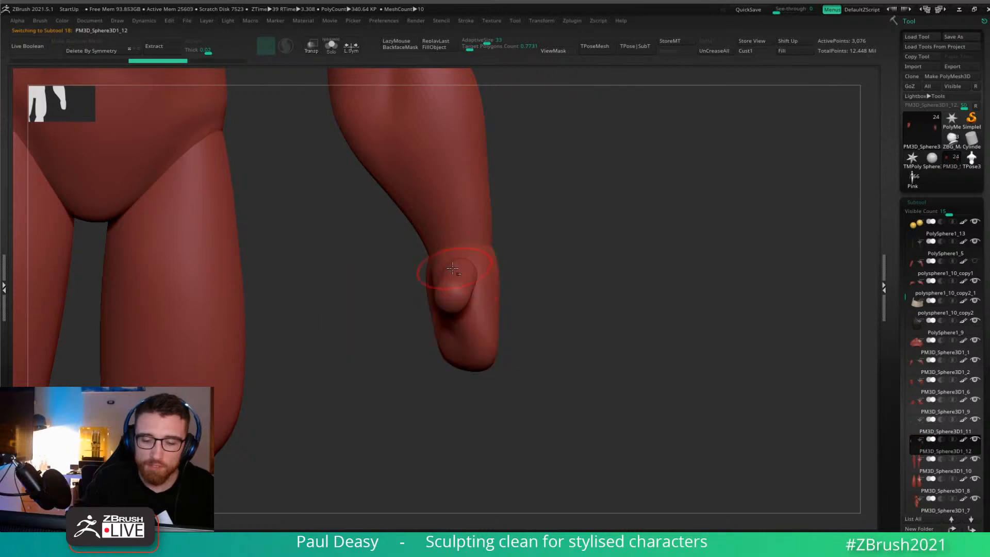
left_click_drag(468, 265, 457, 267)
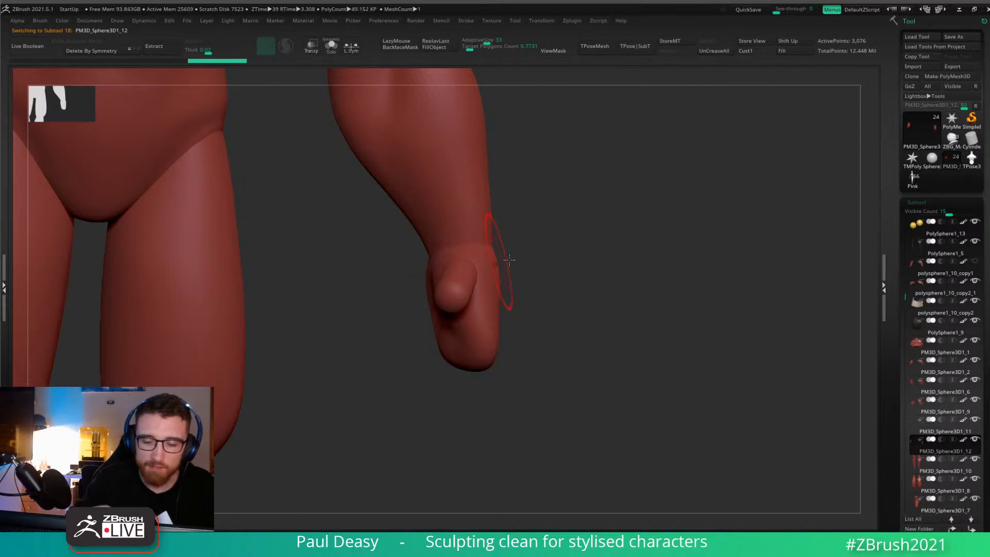
right_click_drag(509, 260, 482, 269)
left_click_drag(454, 274, 458, 266)
Select the thumbs and adjust their placement against the palms with the gizmo.
mouse_move(654, 244)
right_mouse_down("ctrl")
mouse_move(603, 240)
mouse_move(610, 254)
right_mouse_up("ctrl")
key("space")
left_click_drag(610, 252, 619, 252)
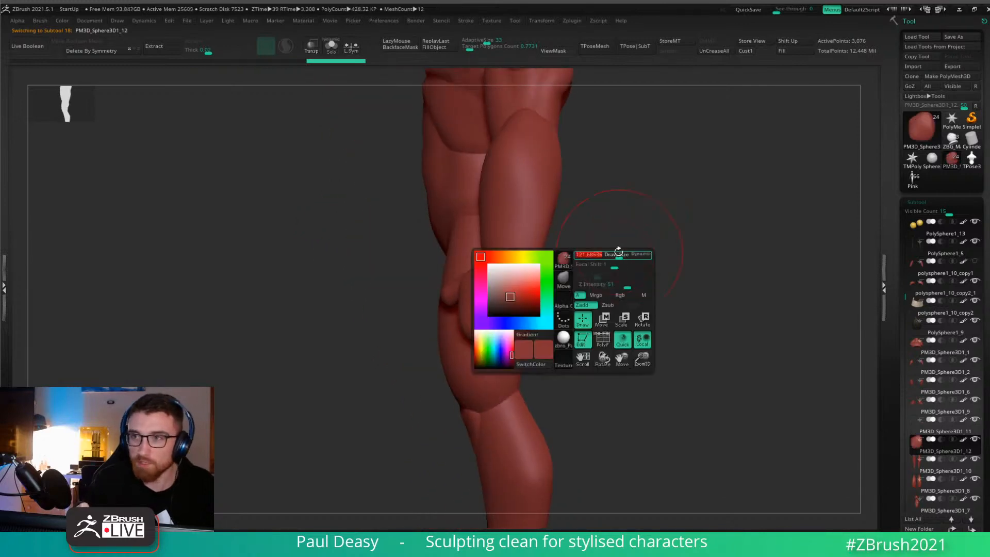
mouse_move(612, 261)
right_mouse_down()
mouse_move(606, 269)
mouse_move(628, 257)
mouse_move(616, 270)
right_mouse_up()
key("space")
left_click(551, 301, "alt")
key("w")
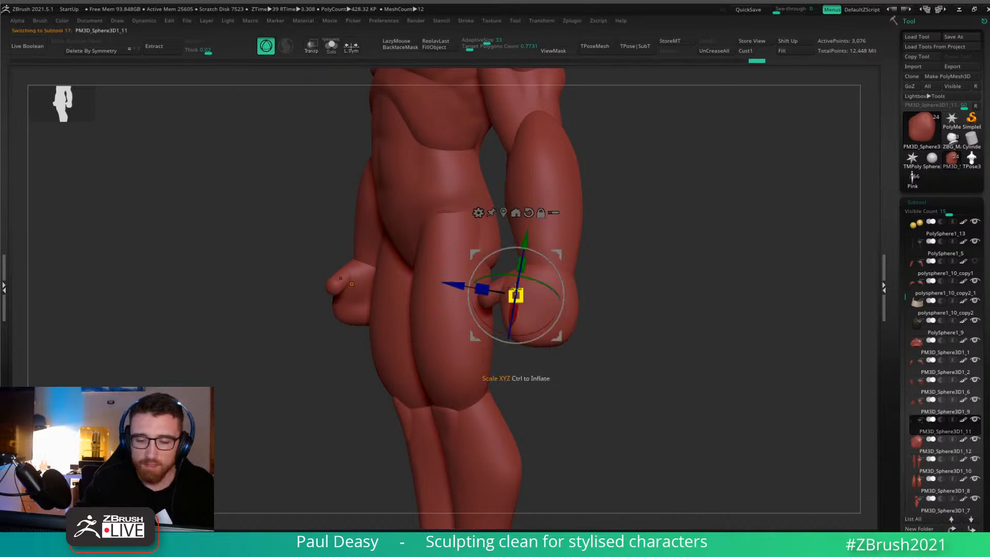
key("q")
Select the hands and refine the palm edge beside the thumb with a resized Move brush.
left_click(523, 294, "alt")
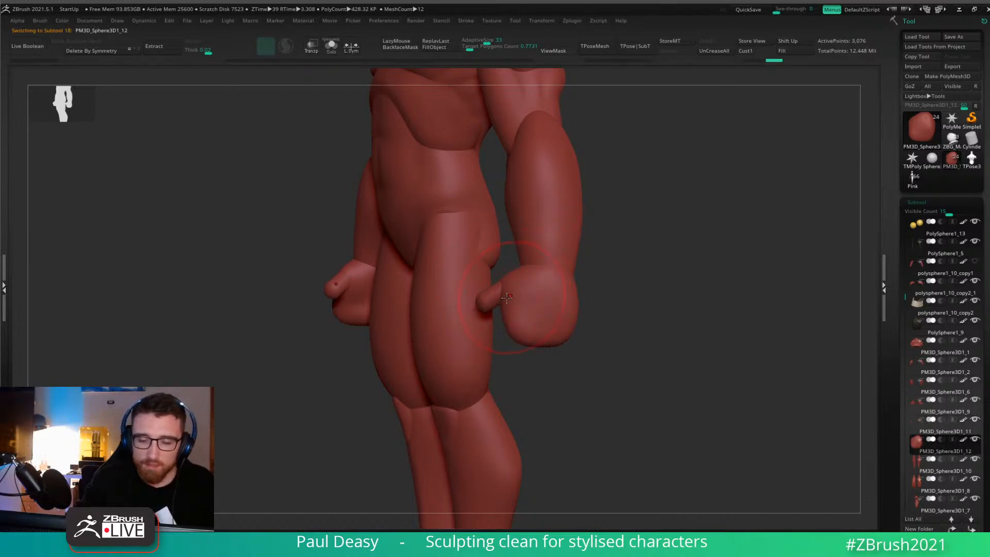
mouse_move(501, 296)
right_mouse_down()
mouse_move(519, 293)
mouse_move(493, 294)
mouse_move(500, 281)
right_mouse_up()
key("space")
key("space")
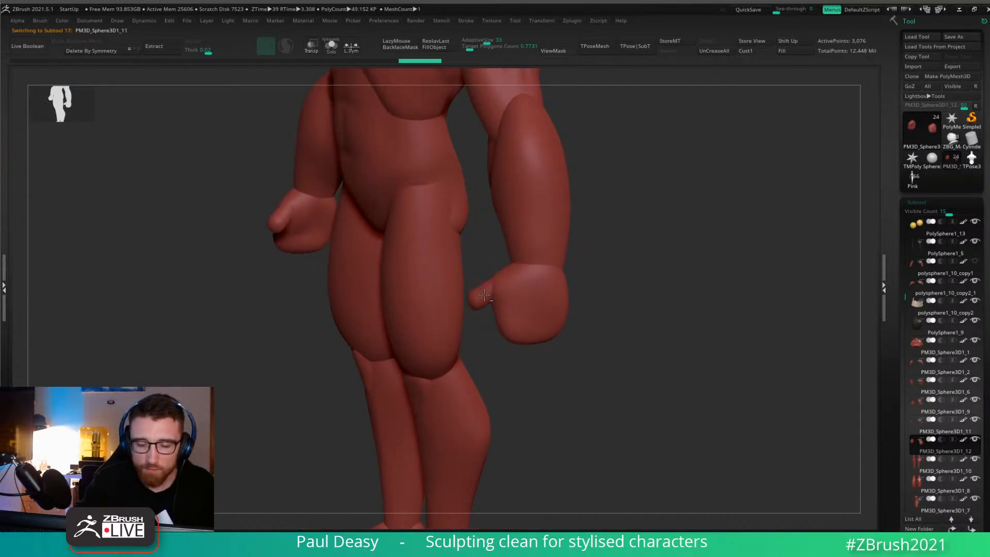
Check the thumbs with the gizmo, then select the hands and shape the palm edge around the thumb base.
left_click(484, 294, "alt")
key("w")
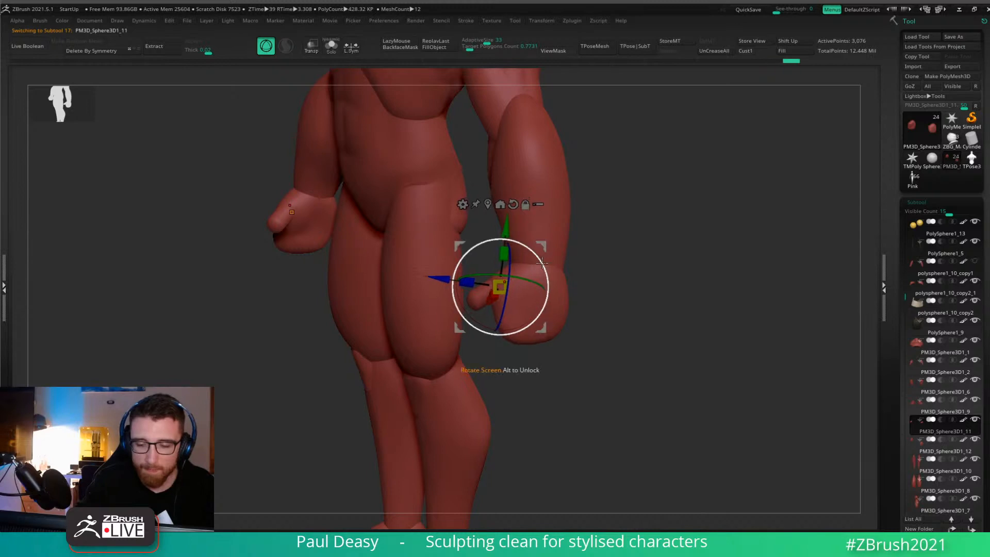
key("q")
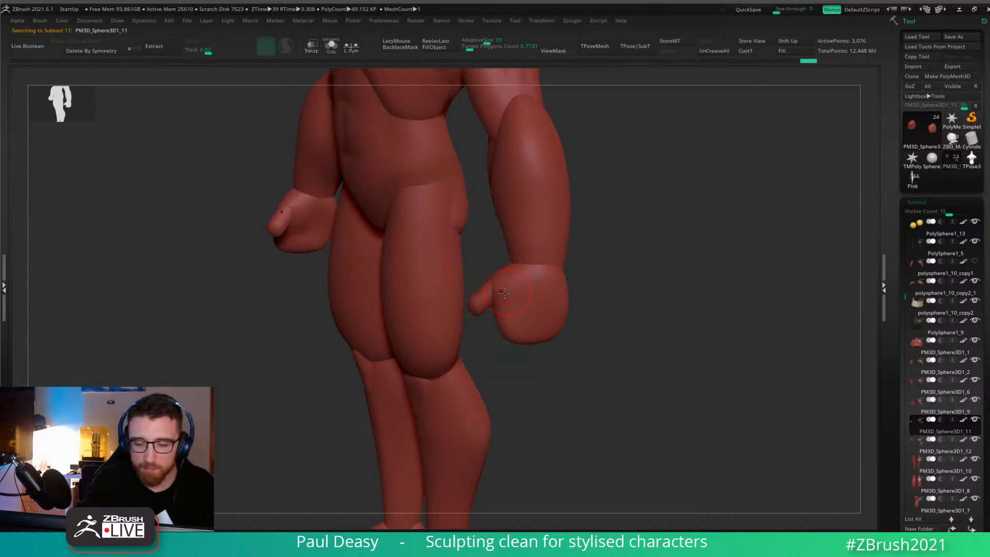
left_click(494, 285, "alt")
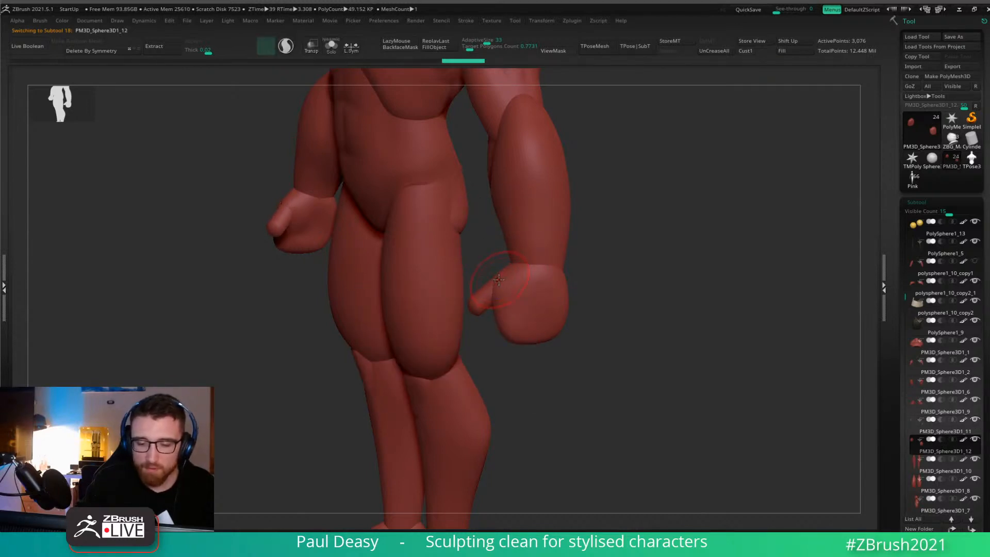
left_click_drag(498, 285, 494, 283)
mouse_move(482, 274)
left_mouse_down()
mouse_move(602, 287)
mouse_move(485, 290)
left_mouse_up()
key("space")
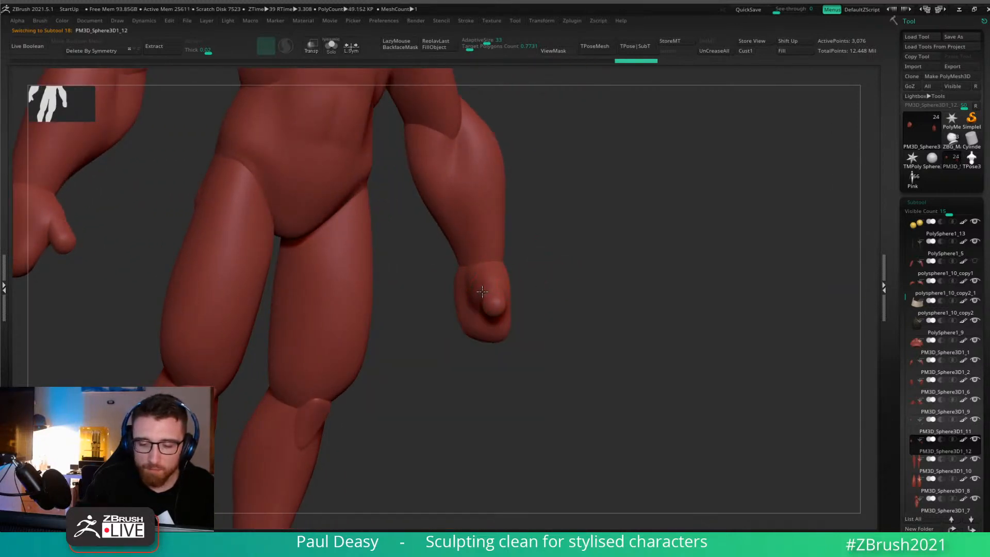
Select the thumbs and check their placement against the palms with the gizmo, then reselect the hands.
mouse_move(556, 284)
left_mouse_down()
mouse_move(500, 286)
mouse_move(485, 309)
mouse_move(527, 309)
left_mouse_up()
mouse_move(527, 309)
right_mouse_down()
mouse_move(500, 302)
mouse_move(505, 276)
mouse_move(545, 246)
mouse_move(545, 268)
right_mouse_up()
left_click(498, 275, "alt")
key("w")
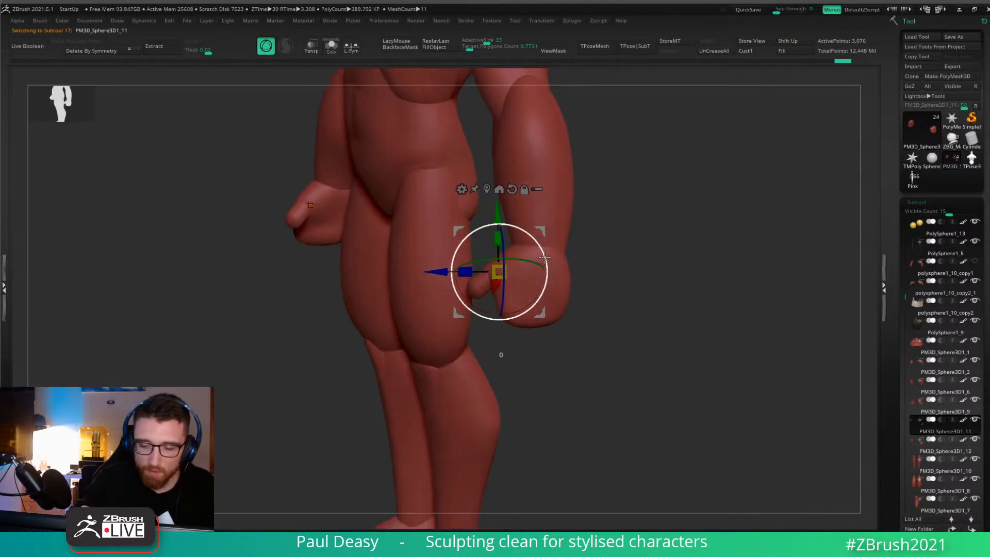
key("q")
left_click(489, 275, "alt")
key("space")
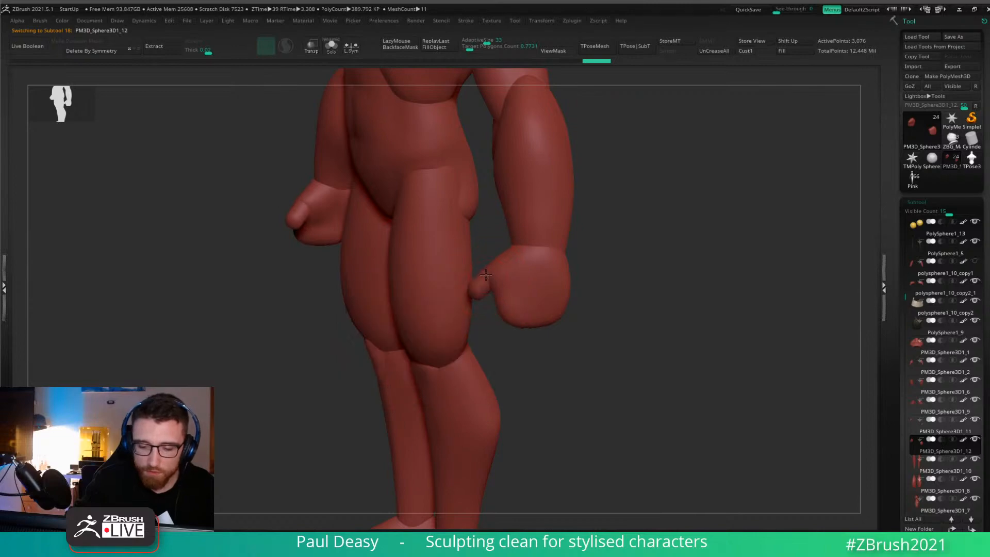
Choose the DamStandard brush and smooth the back of the hands near the wrist.
right_click_drag(498, 268, 511, 271)
key("b")
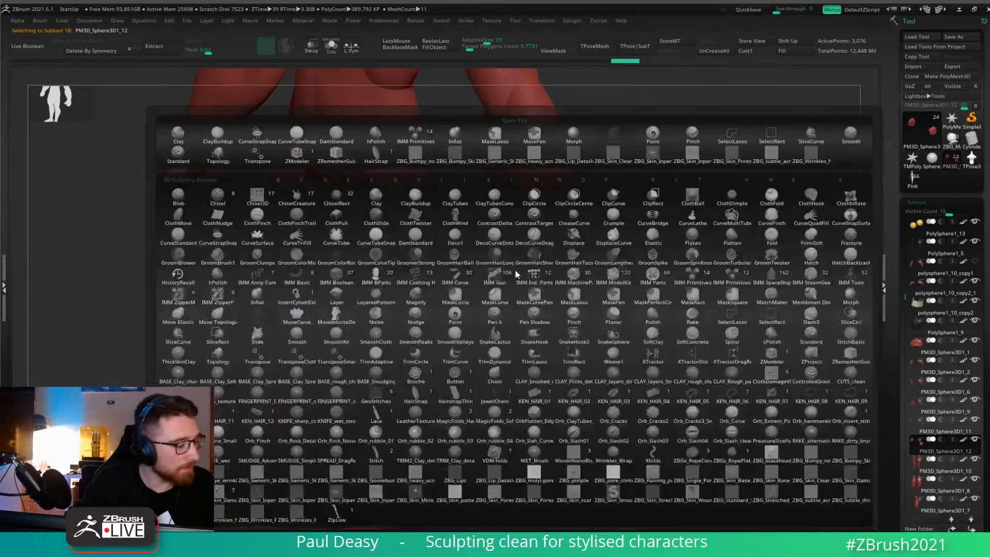
key("d")
key("s")
right_click_drag(468, 308, 563, 221)
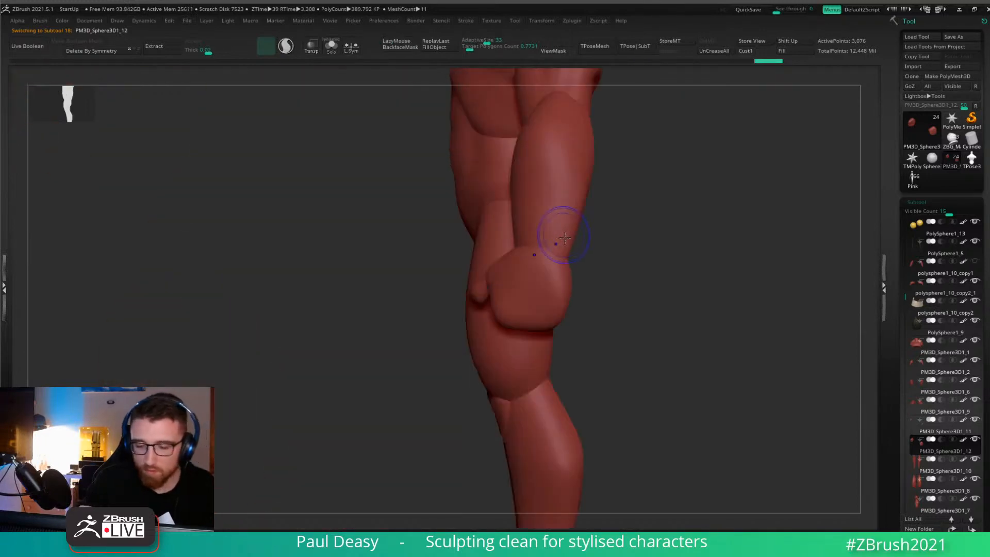
key("l")
right_click_drag(636, 303, 490, 280)
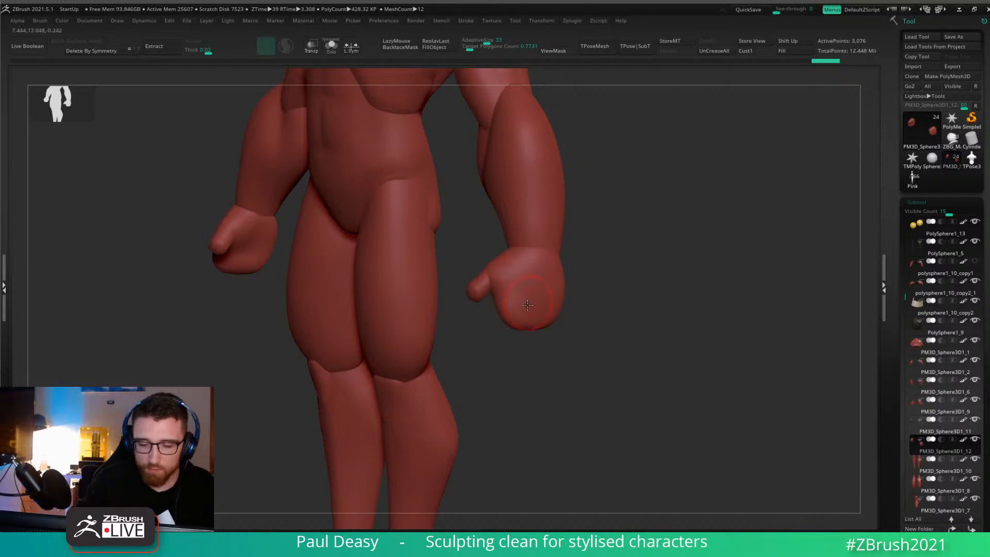
key("l")
right_click_drag(570, 314, 577, 281)
right_click_drag(590, 316, 575, 293)
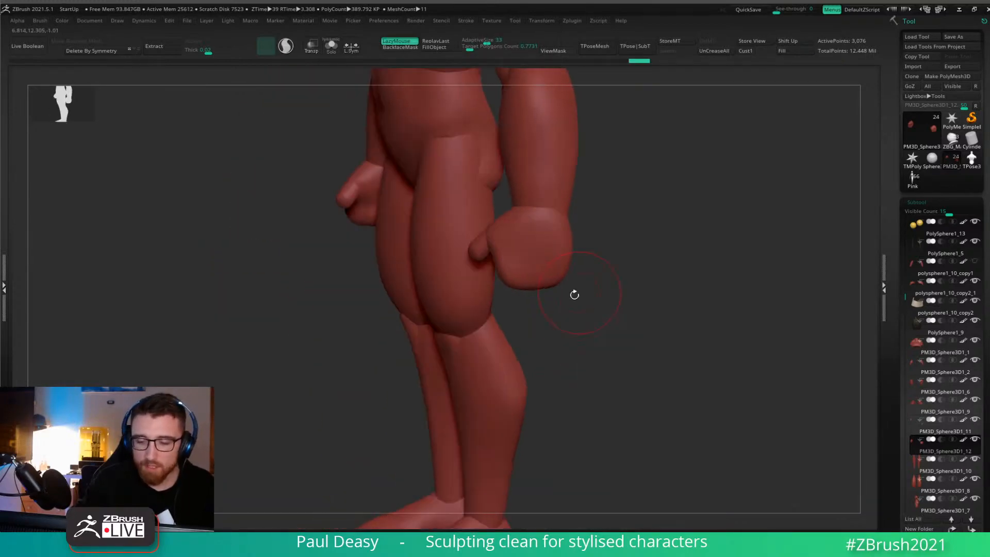
Turn off LazyMouse and pull the fingertip edge of the hands downward with a resized Move brush.
key("l")
key("space")
mouse_move(512, 279)
left_mouse_down()
mouse_move(504, 288)
mouse_move(551, 288)
mouse_move(518, 289)
left_mouse_up()
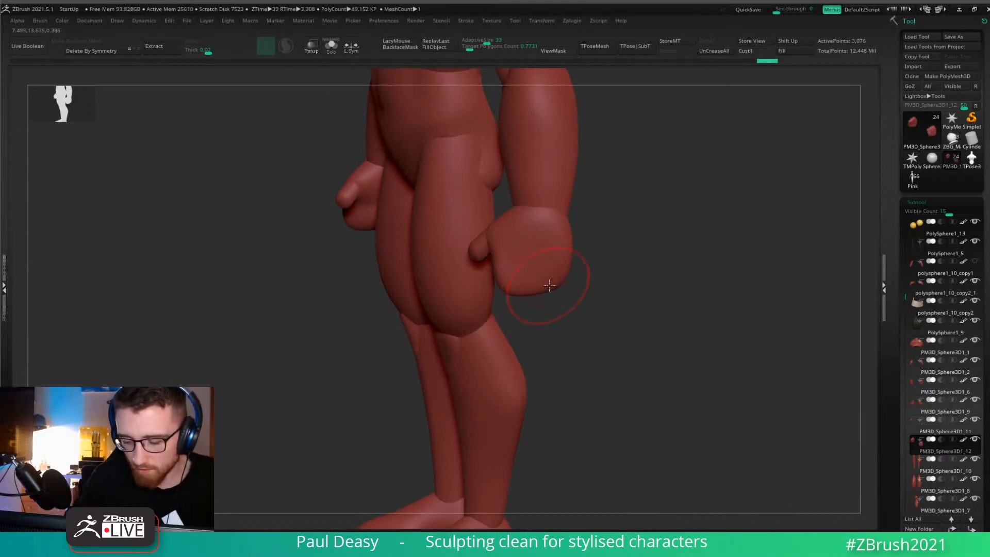
right_click_drag(554, 349, 599, 299)
key("space")
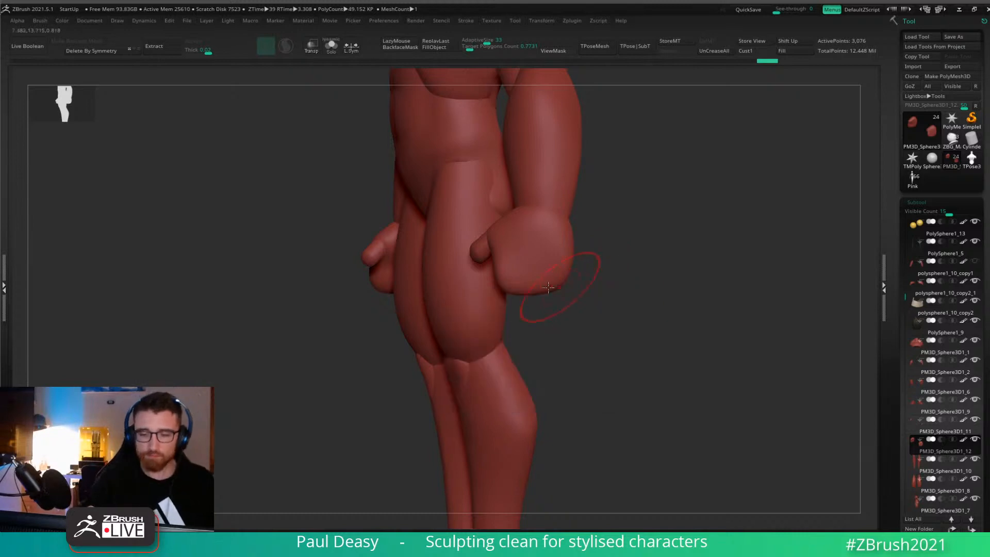
left_click_drag(547, 283, 545, 289)
key("space")
Shape the outer profile of the hands and wrists from the front with a resized Move brush.
mouse_move(585, 269)
right_mouse_down()
mouse_move(598, 276)
mouse_move(585, 288)
right_mouse_up()
key("space")
mouse_move(502, 276)
left_mouse_down()
mouse_move(503, 287)
mouse_move(510, 232)
left_mouse_up()
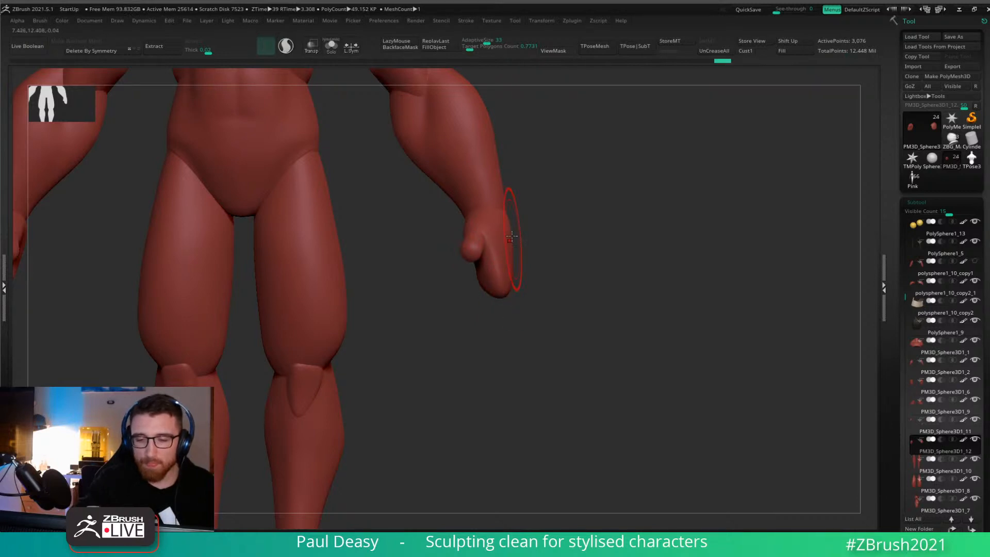
key("space")
left_click_drag(500, 179, 507, 204, "shift")
key("space")
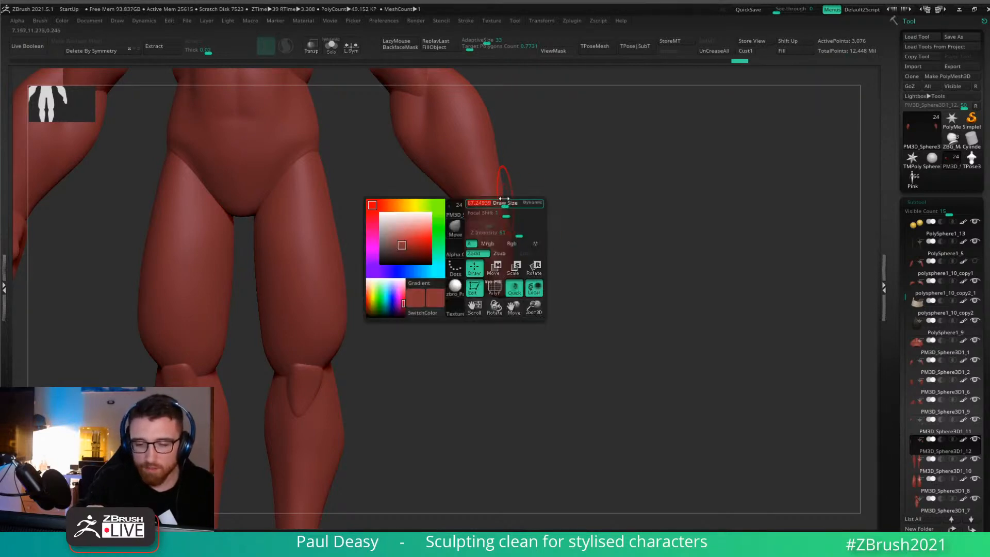
left_click_drag(568, 212, 526, 206, "shift")
mouse_move(574, 207)
left_mouse_down()
mouse_move(531, 215)
mouse_move(535, 205)
mouse_move(507, 202)
mouse_move(531, 203)
mouse_move(510, 190)
left_mouse_up()
left_click_drag(547, 200, 571, 203)
mouse_move(500, 189)
left_mouse_down()
mouse_move(530, 227)
mouse_move(516, 237)
mouse_move(517, 260)
mouse_move(528, 252)
left_mouse_up()
Select the thumbs, reorient the gizmo and rotate them outward from the palms.
left_click(521, 250, "alt")
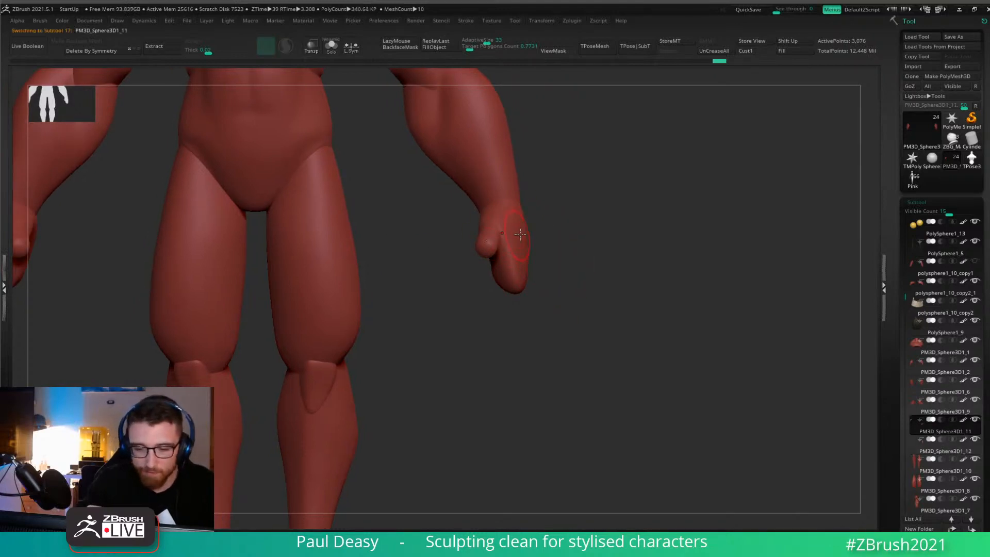
key("w")
mouse_move(545, 202)
left_mouse_down("alt")
mouse_move(548, 219)
mouse_move(529, 204)
left_mouse_up("alt")
left_click(500, 162, "alt")
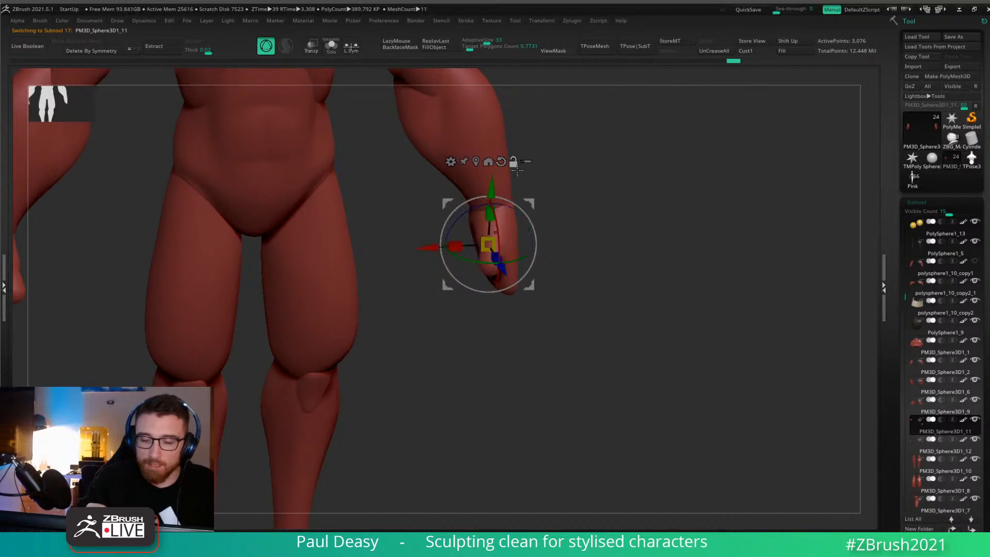
left_click_drag(524, 256, 510, 260)
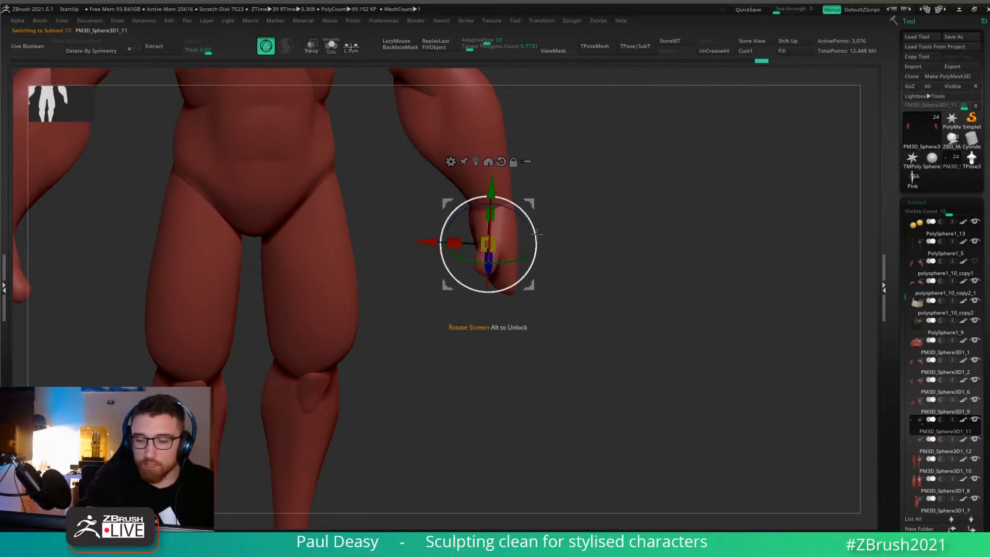
left_click_drag(528, 205, 528, 205)
key("q")
Compare the hands from another angle, then reselect the thumbs and fine-tune their placement with the gizmo.
left_click(499, 243, "alt")
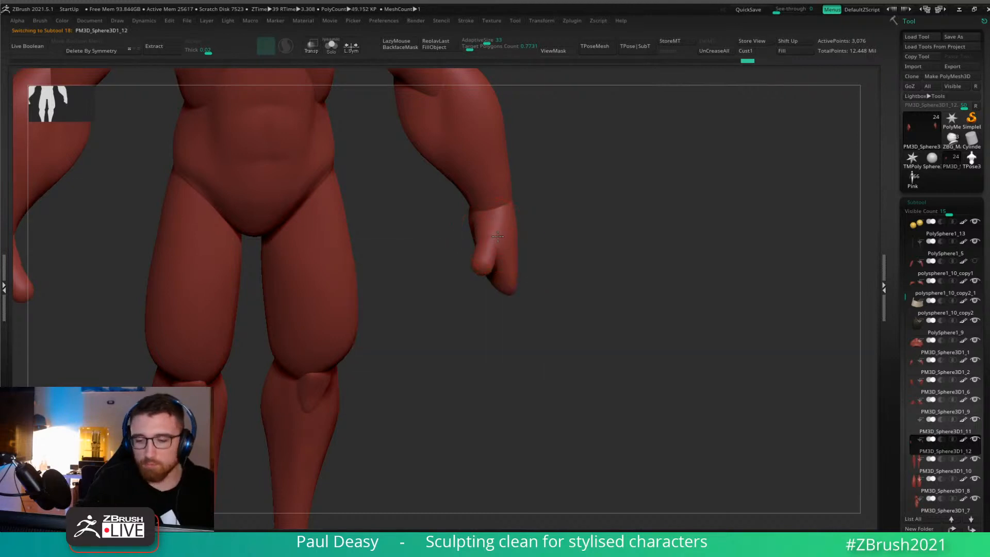
left_click_drag(545, 245, 566, 273)
left_click(485, 252, "alt")
key("w")
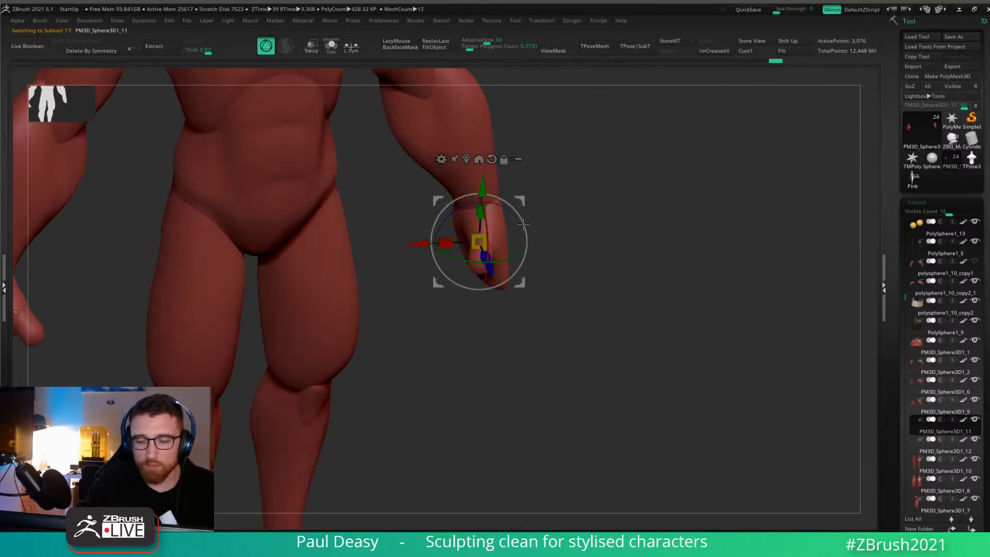
left_click_drag(522, 204, 519, 206)
key("q")
Select the hands, resize the Move brush and refine the palm and fingertip profile from the front.
left_click(477, 248, "alt")
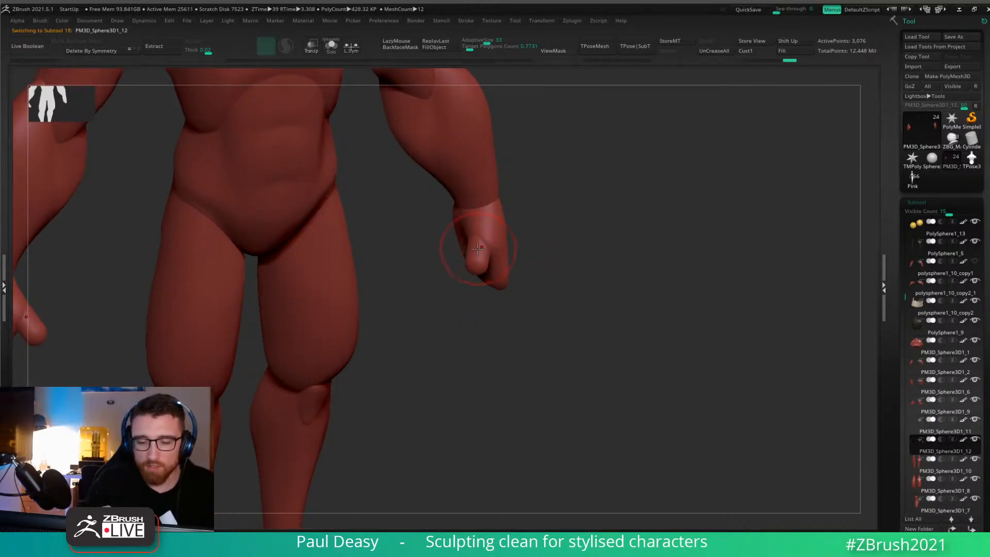
right_click(476, 256)
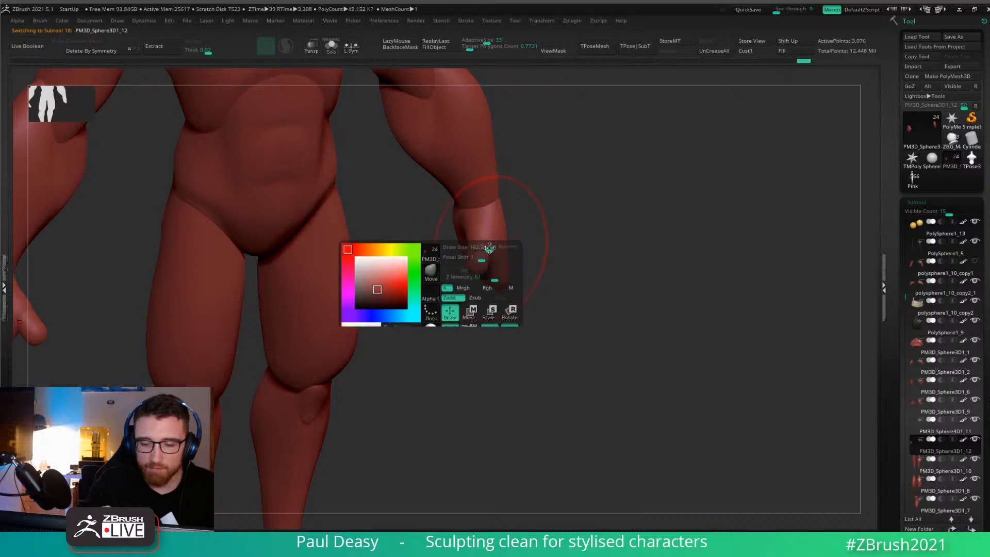
left_click_drag(479, 255, 487, 254)
left_click_drag(548, 247, 533, 294)
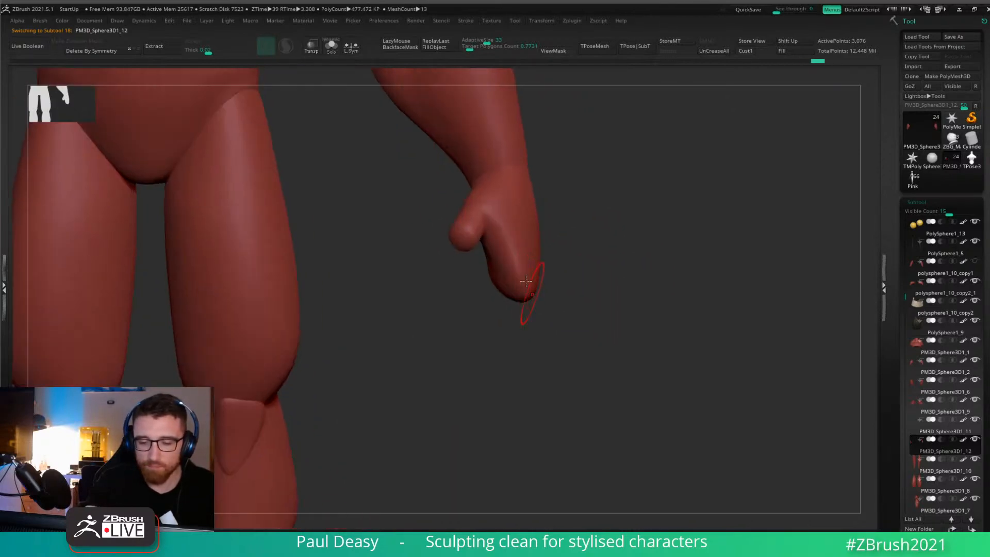
right_click(531, 296)
right_click_drag(518, 269, 521, 276, "alt")
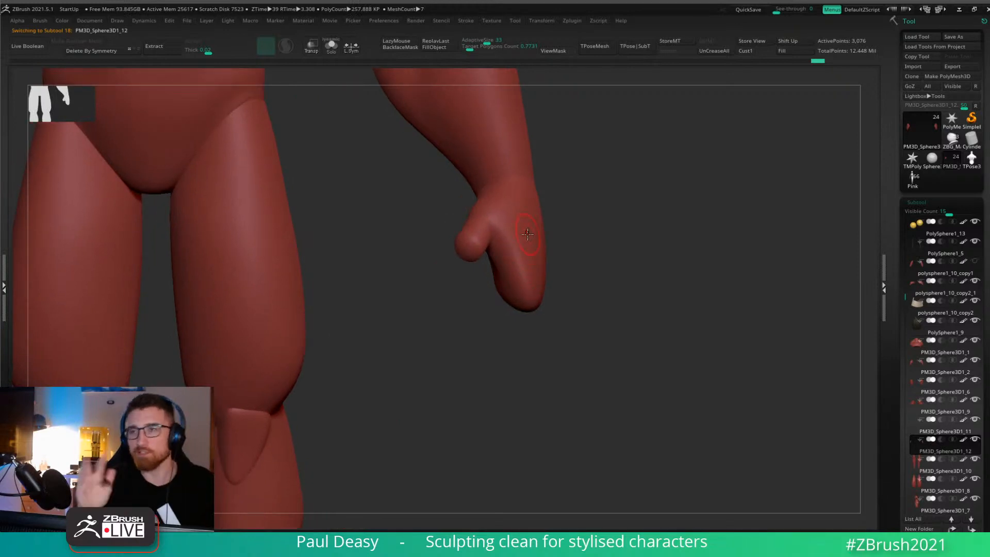
left_click_drag(585, 256, 595, 254)
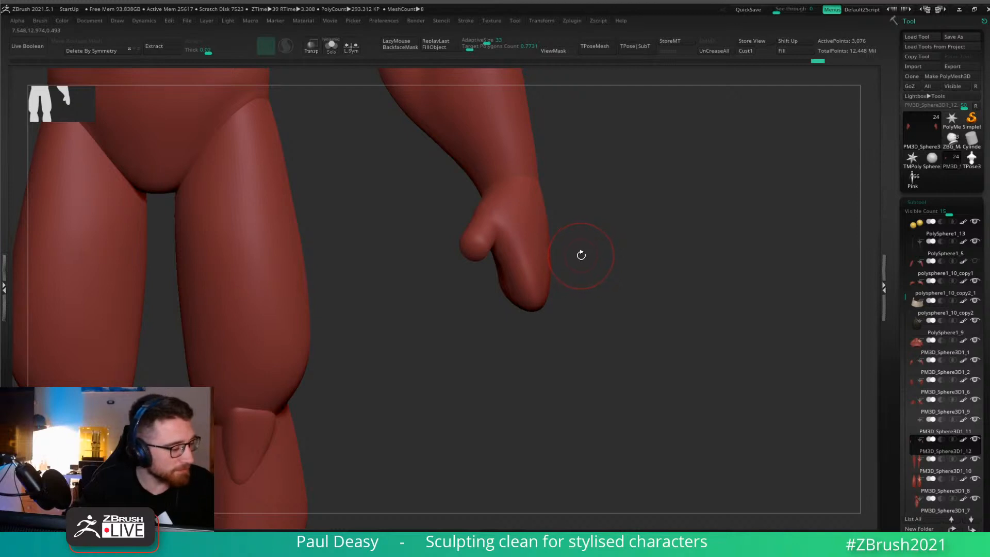
Adjust the palm edge directly beneath the thumb from a low front angle with a resized brush.
right_click_drag(583, 261, 571, 233)
right_click(539, 256)
right_click(508, 253)
right_click_drag(508, 253, 512, 246)
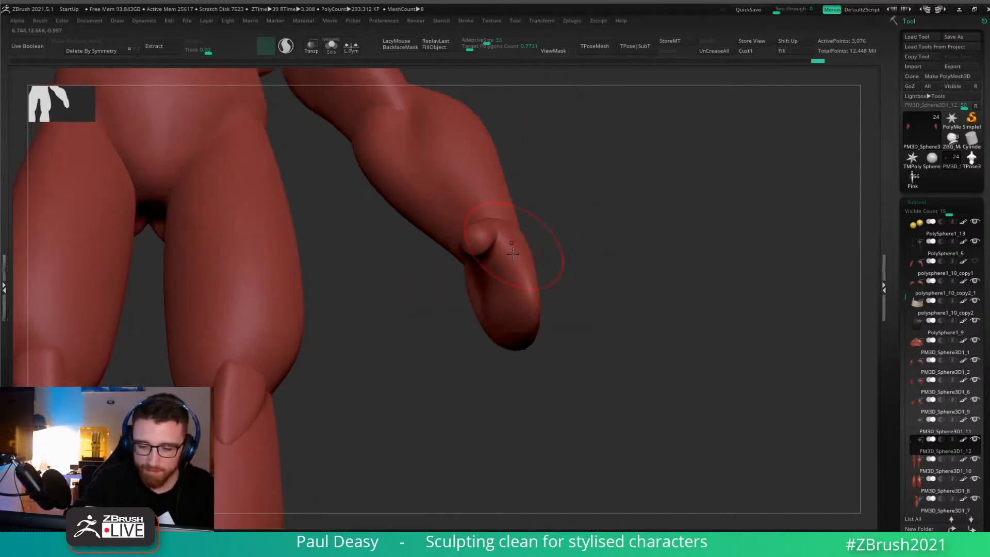
right_click(514, 273)
left_click_drag(500, 244, 489, 243)
mouse_move(525, 295)
right_mouse_down()
mouse_move(566, 247)
mouse_move(513, 261)
mouse_move(513, 289)
right_mouse_up()
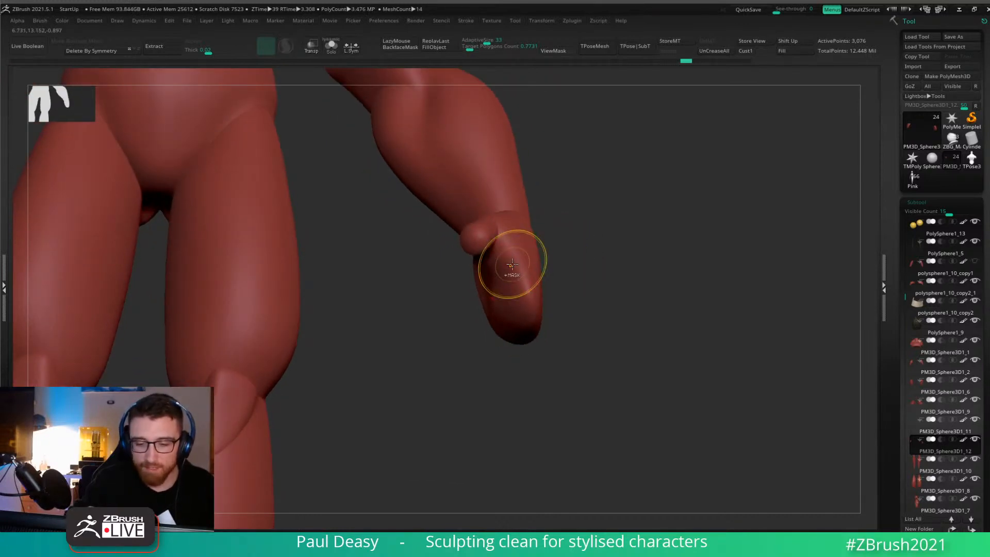
Step back and forth through the recent palm edits beneath the thumb, then undo them.
key("ctrl+z")
right_click(508, 265)
key("ctrl+shift+z")
key("ctrl+shift+z")
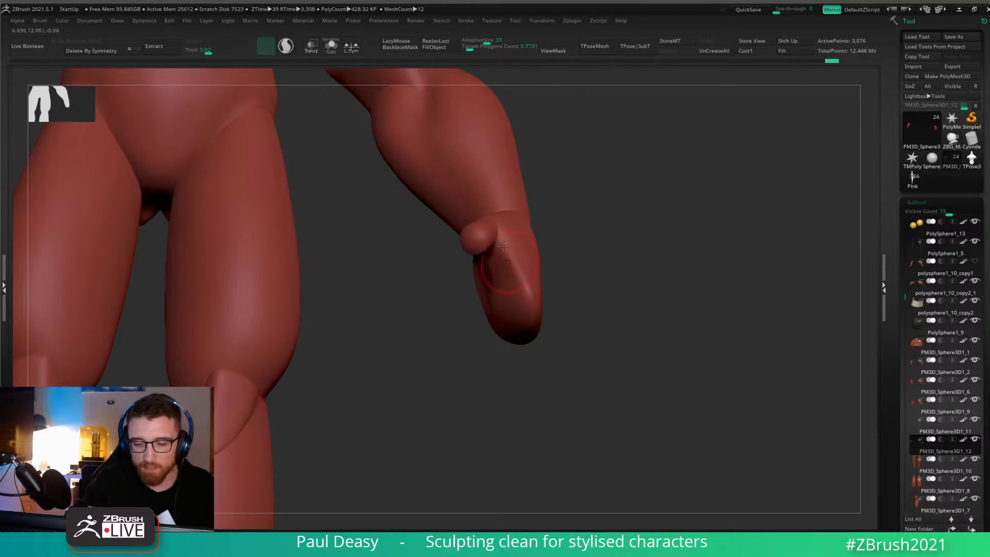
key("ctrl+z")
key("ctrl+z")
key("ctrl+z")
key("ctrl+z")
key("ctrl+z")
key("ctrl+z")
key("ctrl+z")
key("ctrl+z")
key("ctrl+z")
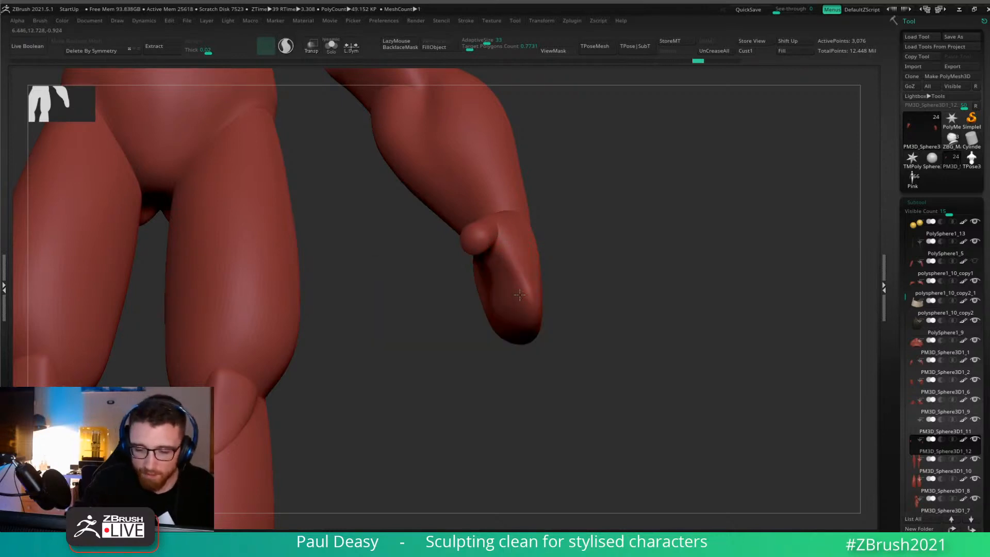
Rework the palm surface beneath the thumb, resizing the brush to suit the area.
mouse_move(499, 246)
left_mouse_down()
mouse_move(521, 304)
mouse_move(572, 298)
mouse_move(522, 326)
mouse_move(502, 292)
left_mouse_up()
key("space")
key("space")
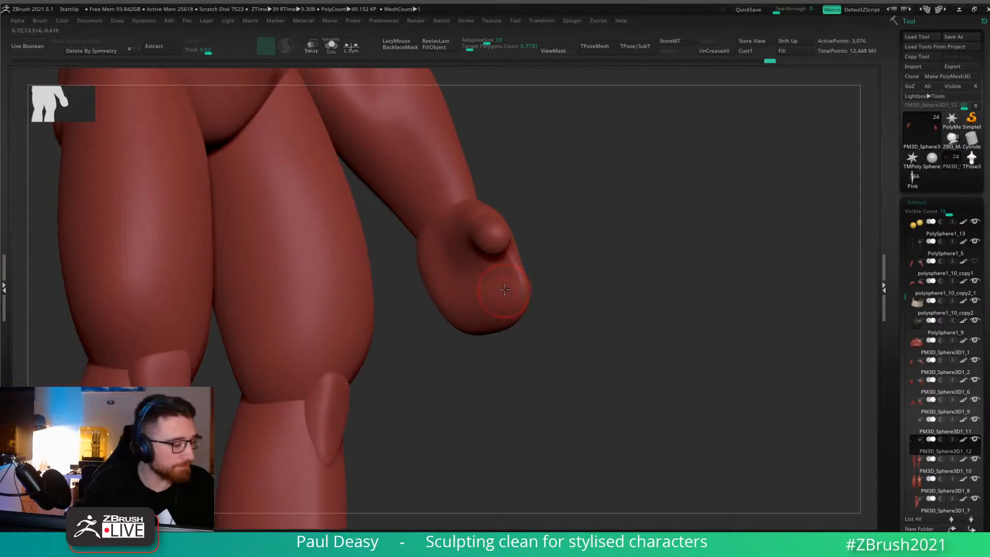
key("space")
key("space")
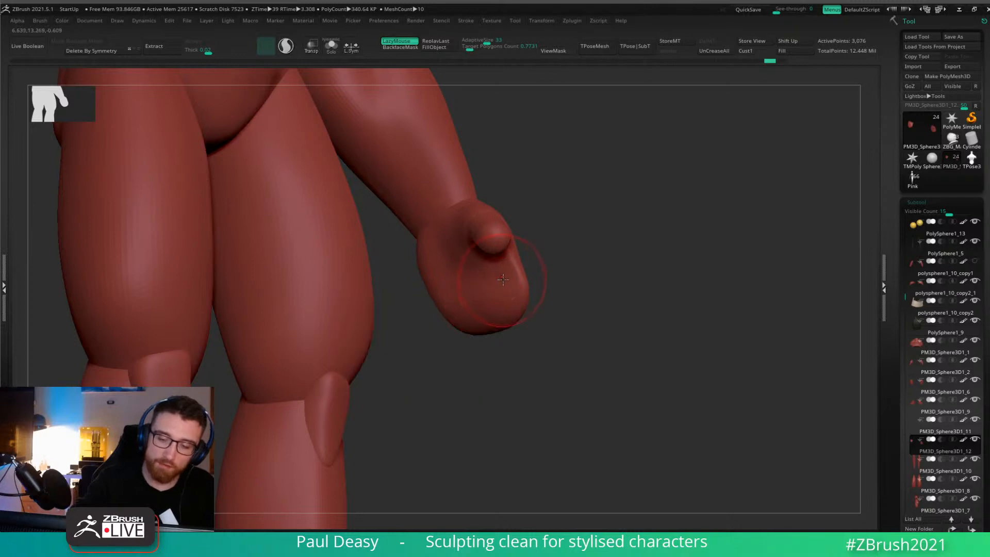
Carve the palm crease around the thumb base toward the wrist with DamStandard, undoing and redrawing one stroke.
left_click_drag(462, 305, 452, 240)
left_click_drag(449, 277, 435, 213)
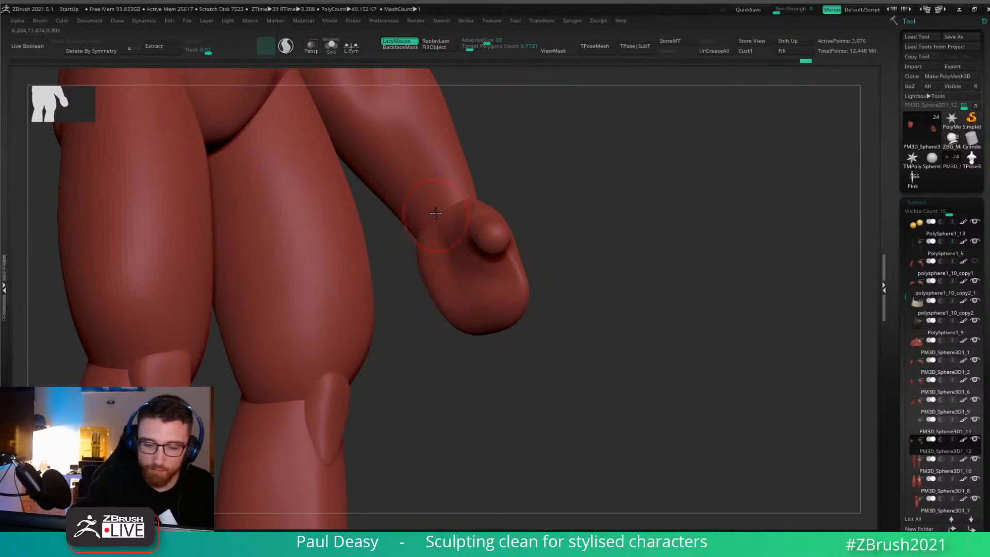
key("ctrl+z")
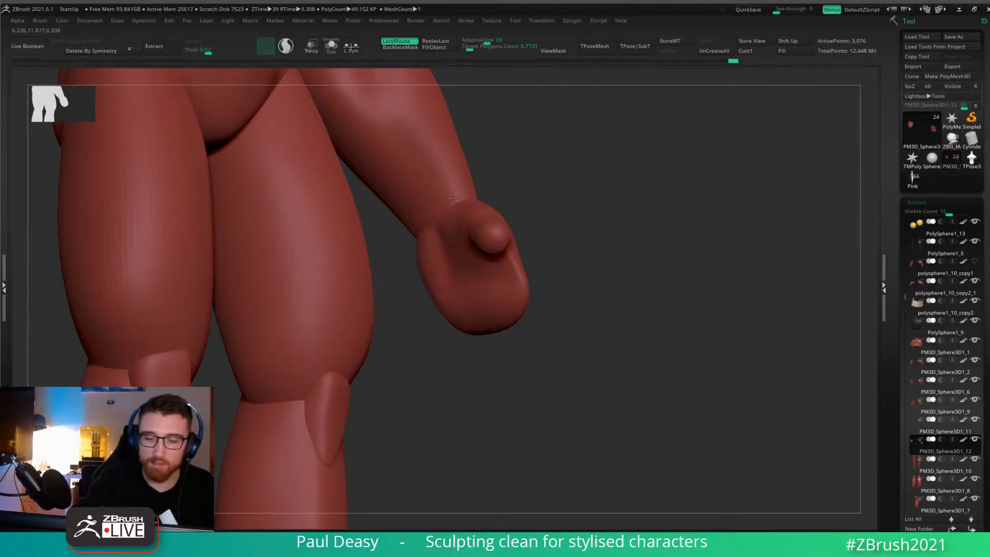
mouse_move(458, 329)
left_mouse_down()
mouse_move(461, 267)
mouse_move(436, 236)
left_mouse_up()
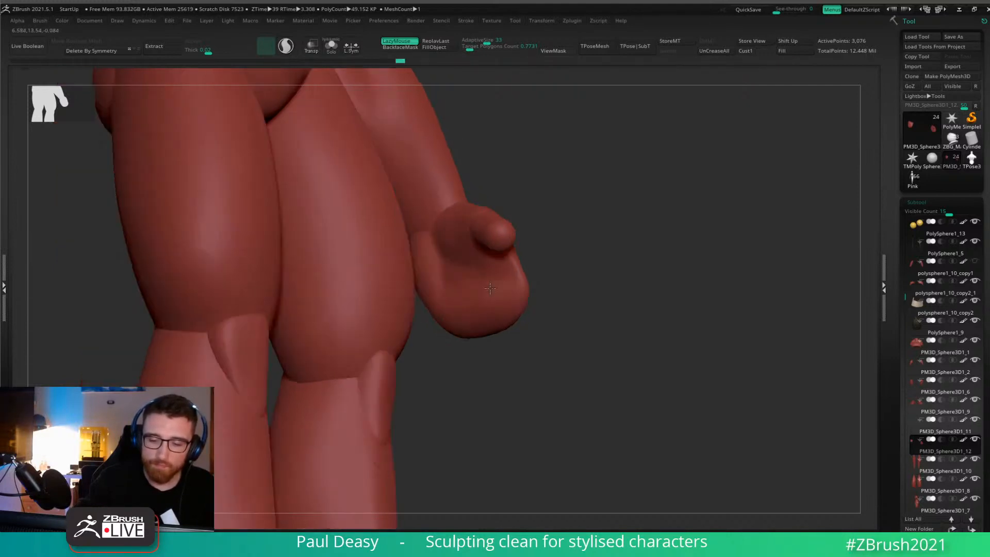
right_click_drag(447, 323, 441, 305)
Switch to the Move brush and push in the lower fingertip edge of the hands, then turn on LazyMouse.
key("space")
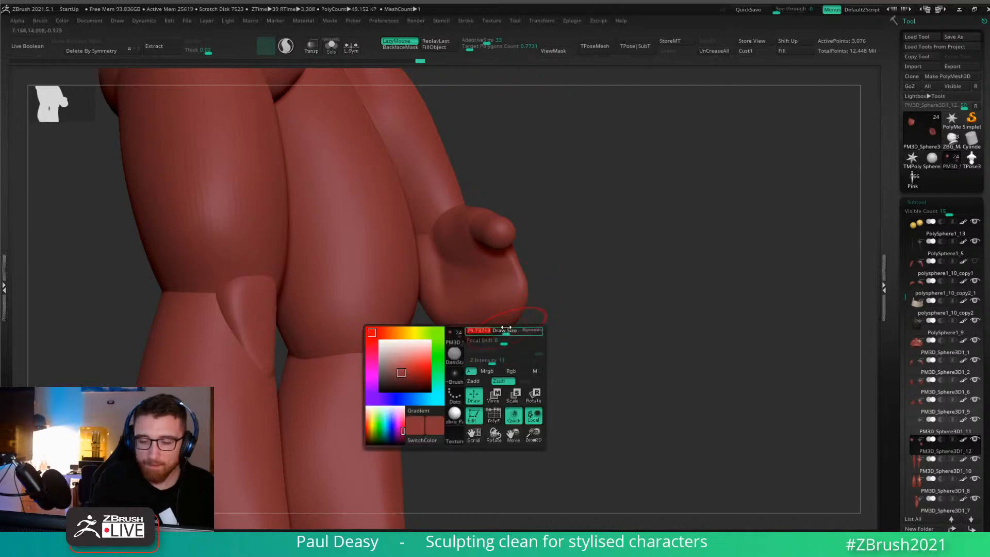
key("b")
key("m")
key("v")
mouse_move(509, 331)
left_mouse_down()
mouse_move(476, 340)
mouse_move(521, 315)
left_mouse_up()
mouse_move(536, 324)
right_mouse_down()
mouse_move(508, 322)
mouse_move(530, 276)
mouse_move(576, 296)
right_mouse_up()
key("l")
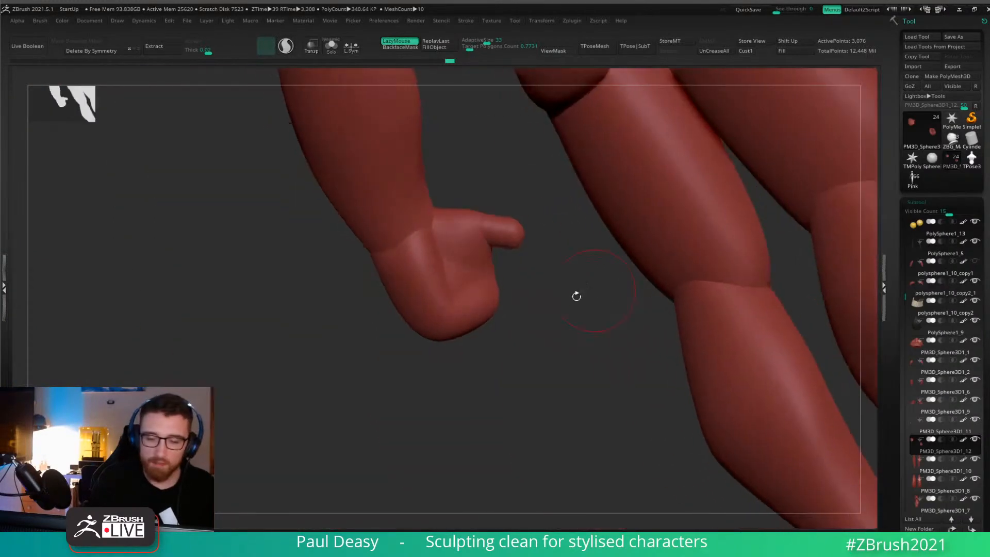
Turn off LazyMouse and make the forearms the active subtool, viewed from behind.
right_click_drag(434, 254, 429, 237)
right_click(428, 236)
key("l")
right_click(415, 221)
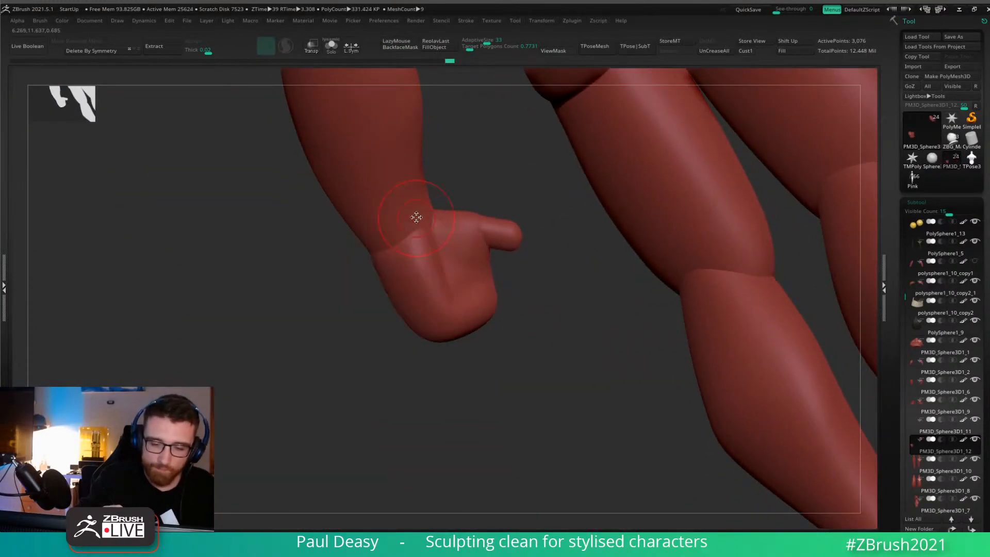
mouse_move(419, 210)
right_mouse_down()
mouse_move(486, 168)
mouse_move(510, 166)
right_mouse_up()
left_click(408, 224, "alt")
right_click_drag(412, 222, 466, 320)
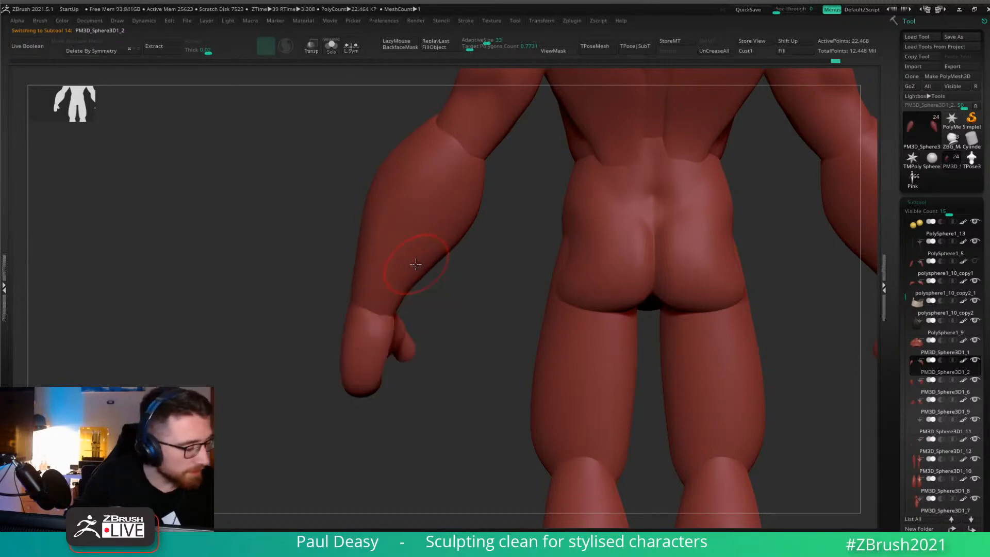
Sculpt a DamStandard stroke along the inner side of the forearm, from near the wrist toward the elbow.
key("b")
key("d")
key("s")
right_click_drag(422, 279, 417, 298)
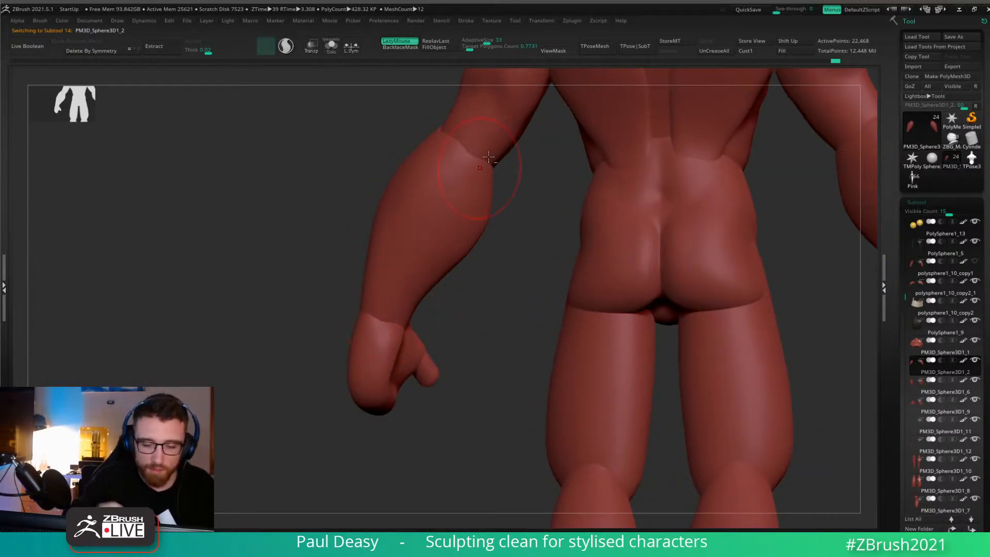
left_click_drag(412, 278, 437, 232)
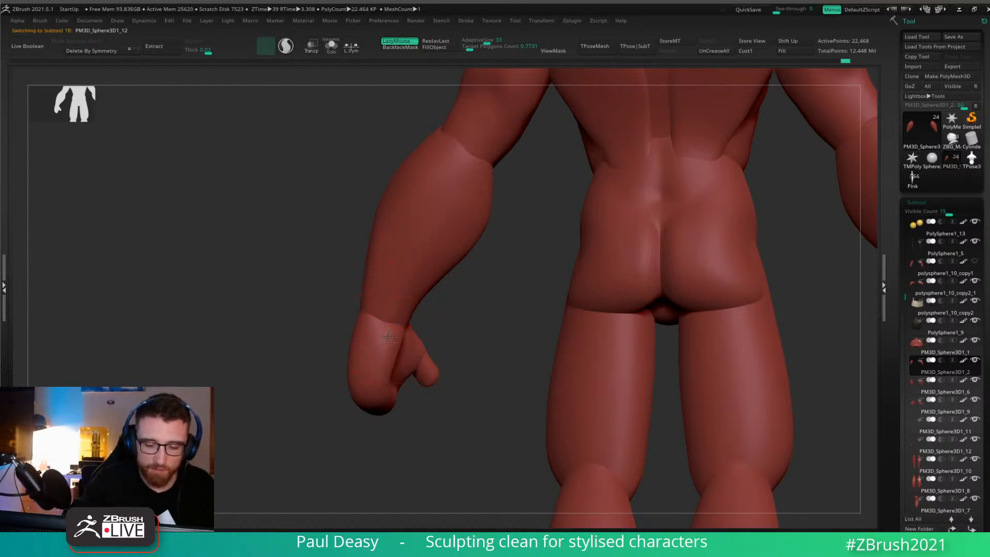
Return to the Move brush on the forearms, resize it and reshape their rear contour in side view.
left_click(394, 307, "alt")
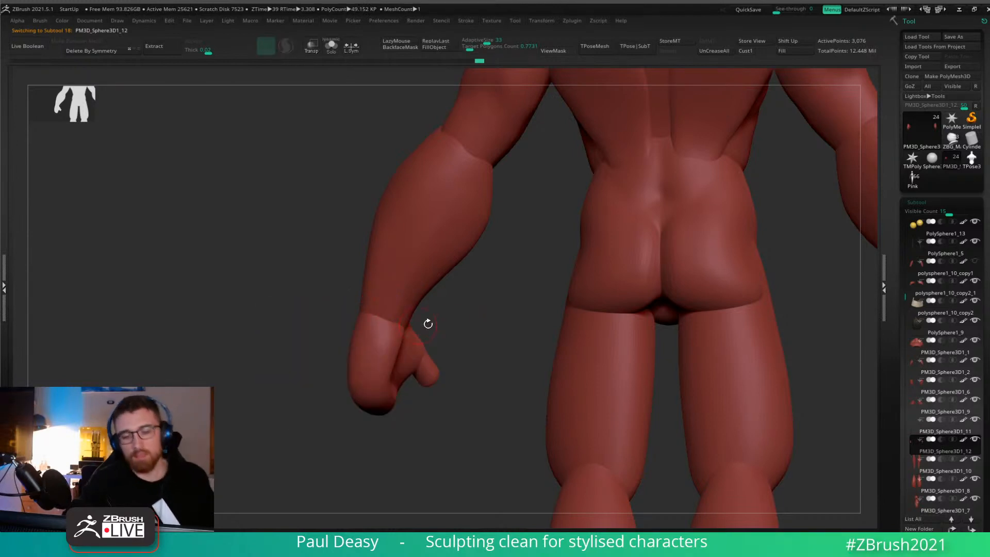
left_click_drag(426, 324, 554, 297)
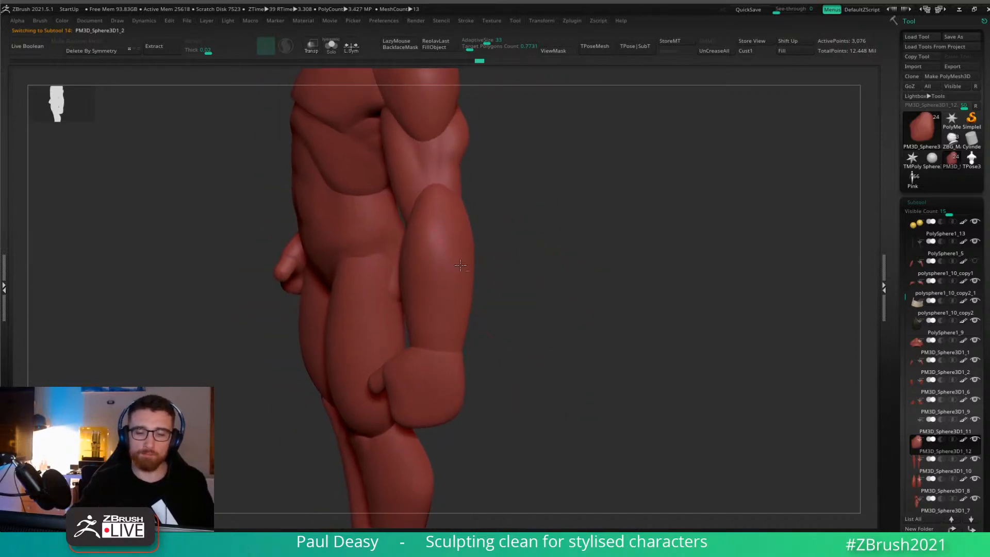
left_click(450, 270, "alt")
mouse_move(522, 269)
left_mouse_down()
mouse_move(526, 277)
mouse_move(504, 283)
left_mouse_up()
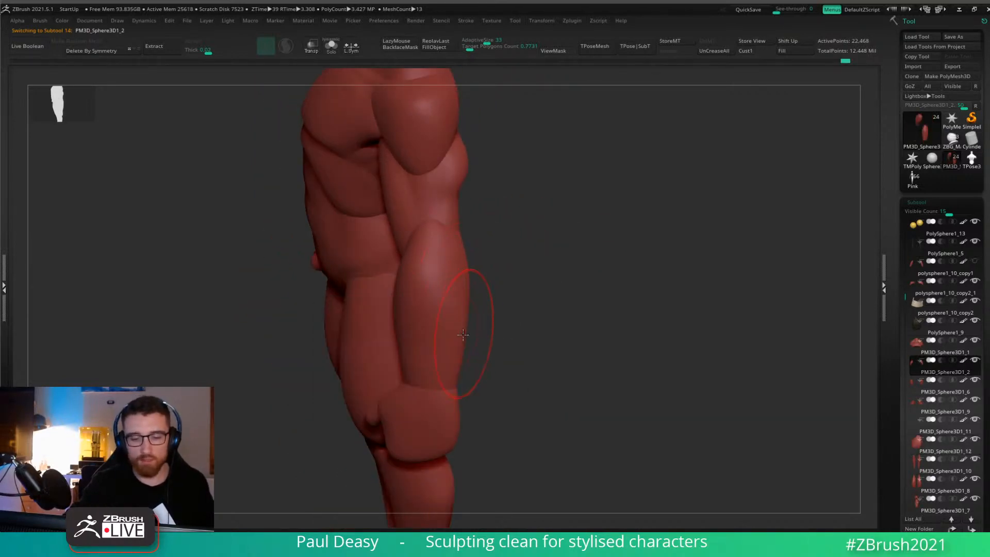
key("space")
left_click_drag(460, 340, 434, 339)
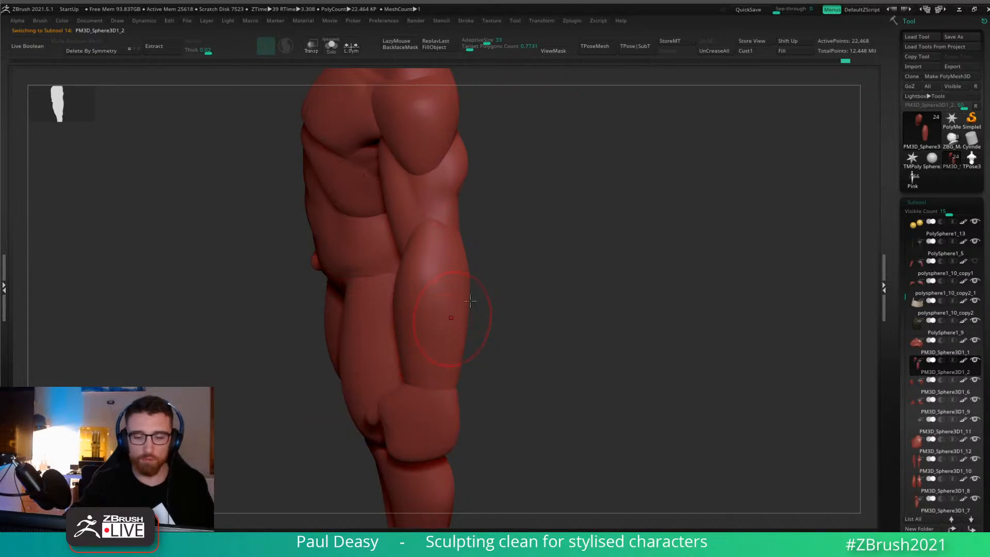
mouse_move(480, 267)
left_mouse_down()
mouse_move(401, 298)
mouse_move(409, 269)
left_mouse_up()
key("space")
key("space")
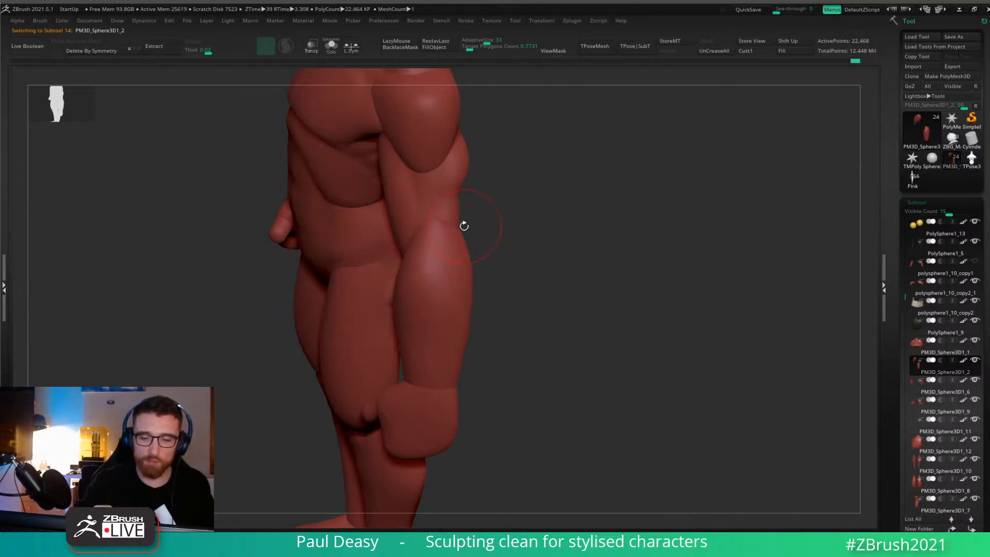
left_click_drag(493, 223, 471, 226)
key("space")
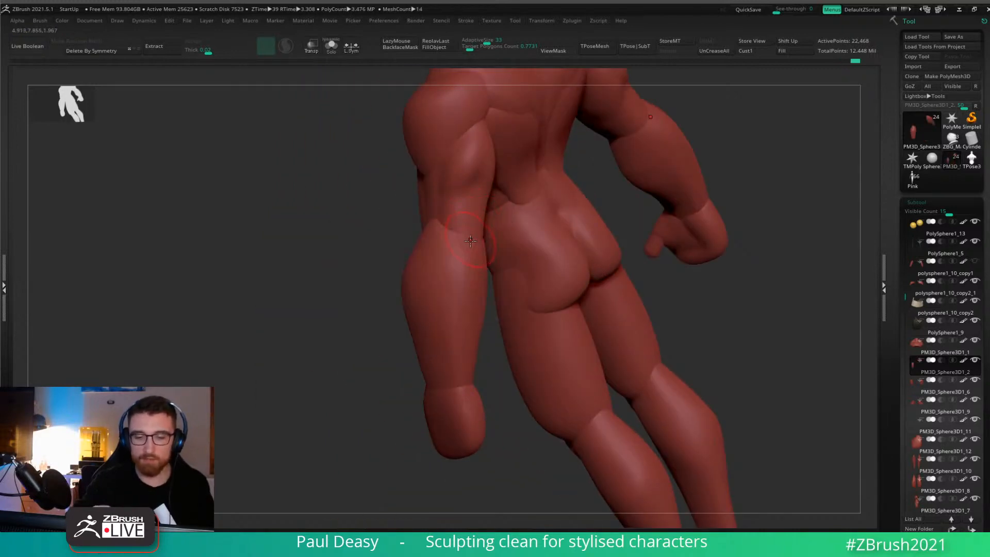
Build up the back of the forearms below the elbow with the Standard brush.
left_click_drag(732, 192, 487, 276)
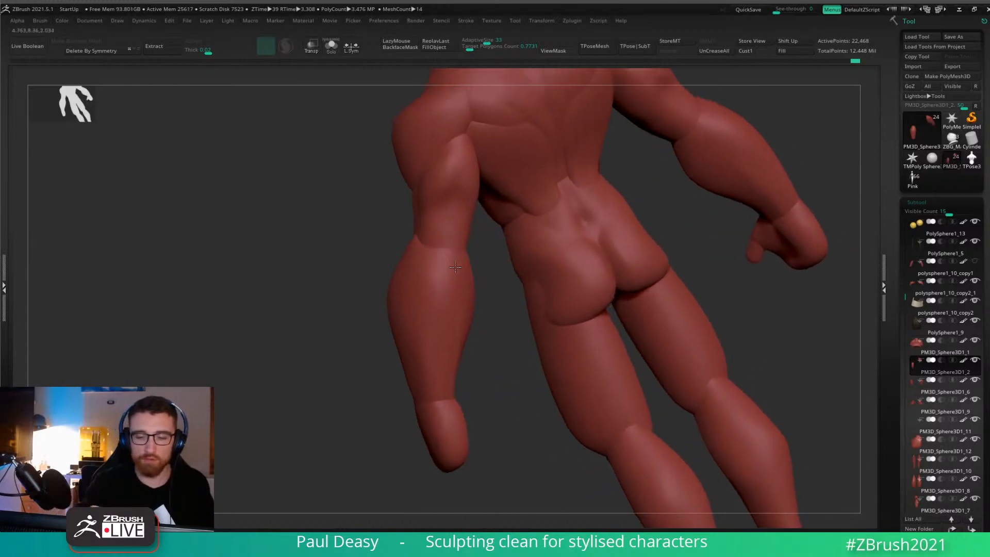
key("b")
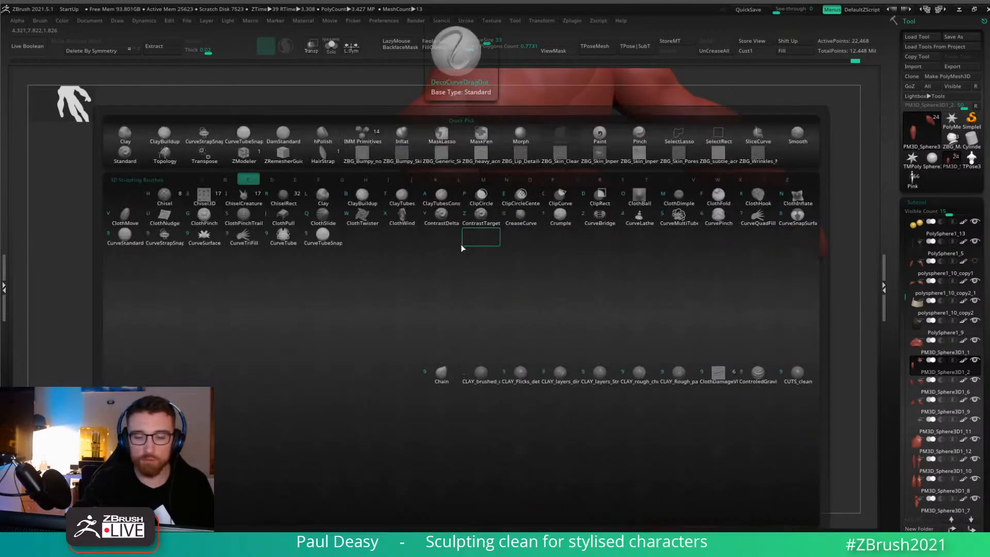
key("s")
key("t")
mouse_move(446, 308)
left_mouse_down()
mouse_move(444, 248)
mouse_move(444, 309)
left_mouse_up()
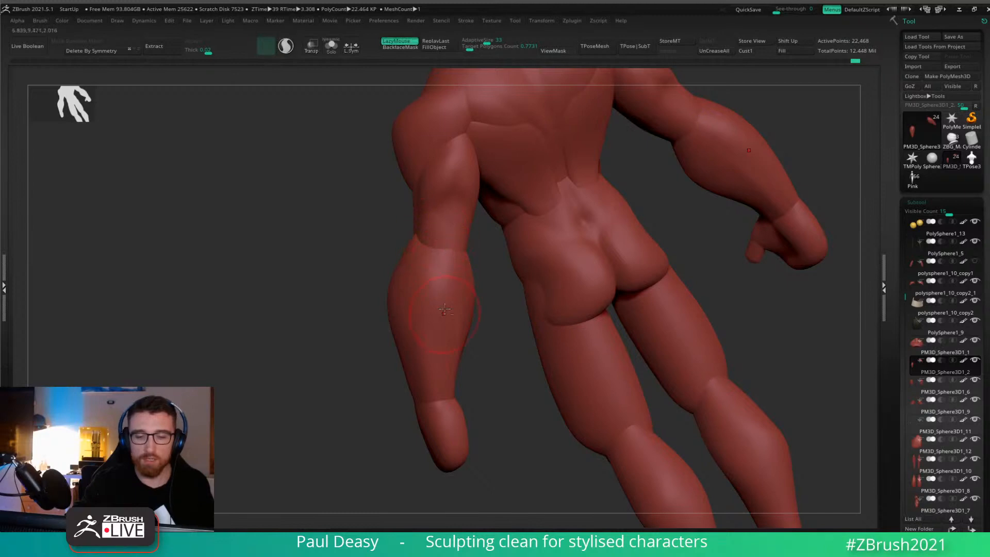
left_click_drag(450, 242, 456, 304)
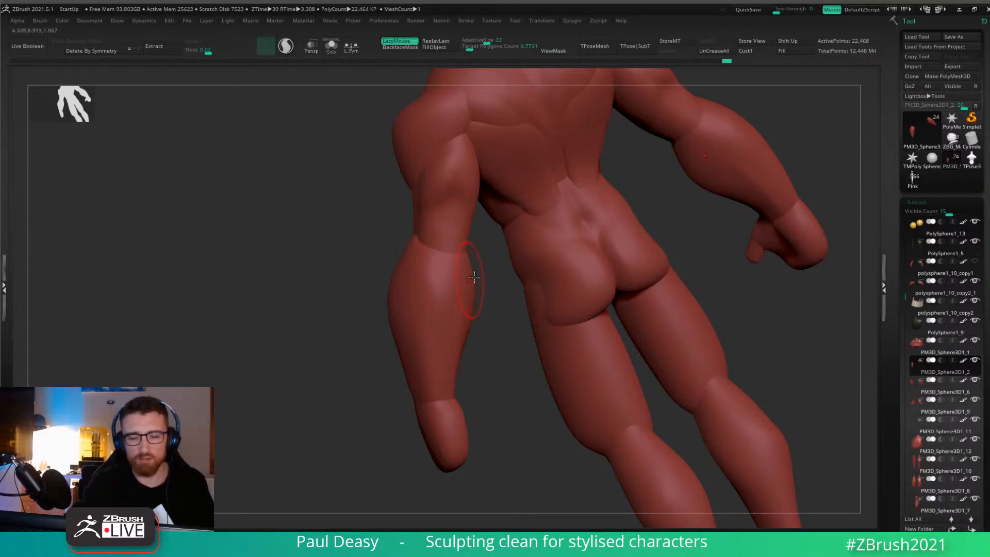
right_click_drag(474, 277, 453, 228)
left_click_drag(441, 320, 444, 275)
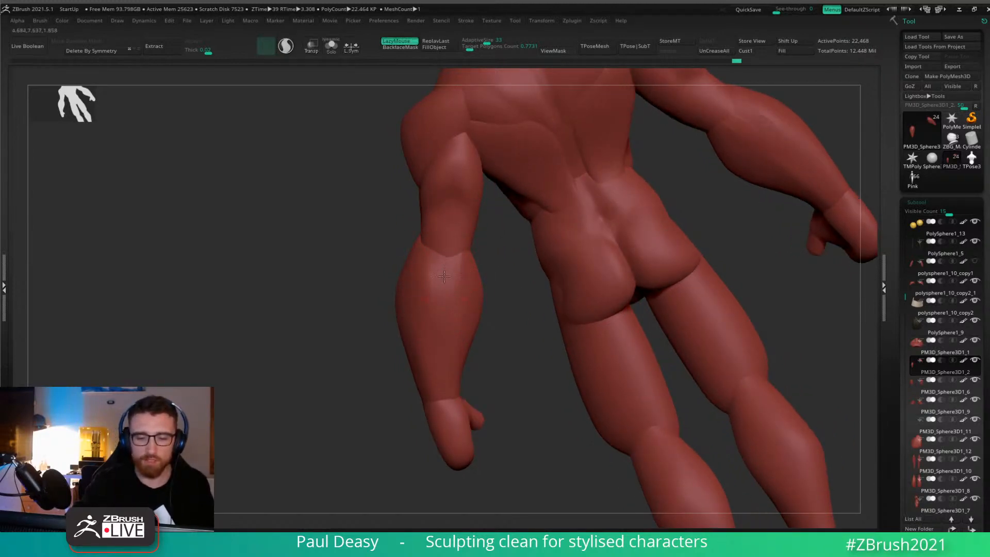
Rework the forearm surface beneath the elbow, toggling LazyMouse, undoing the last stroke and smoothing the area.
key("l")
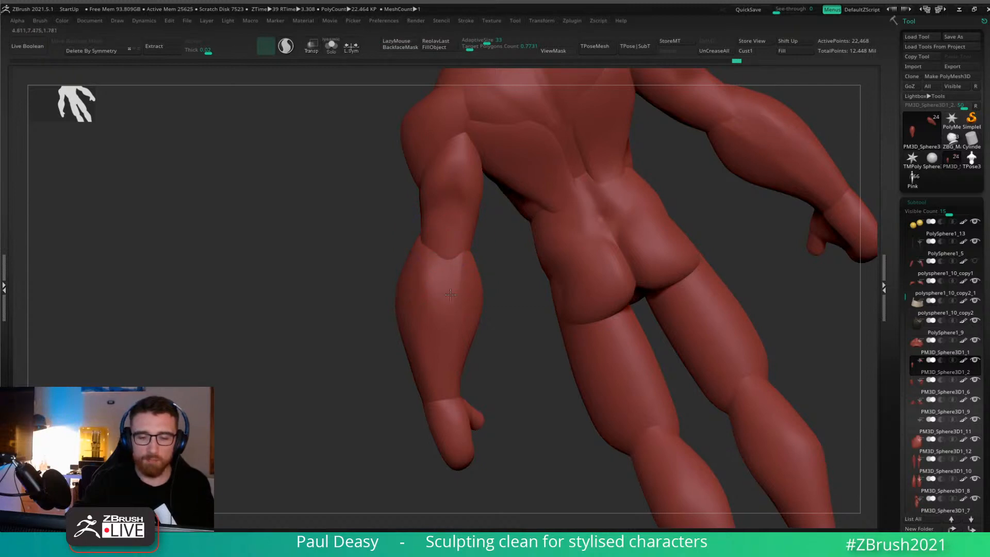
key("l")
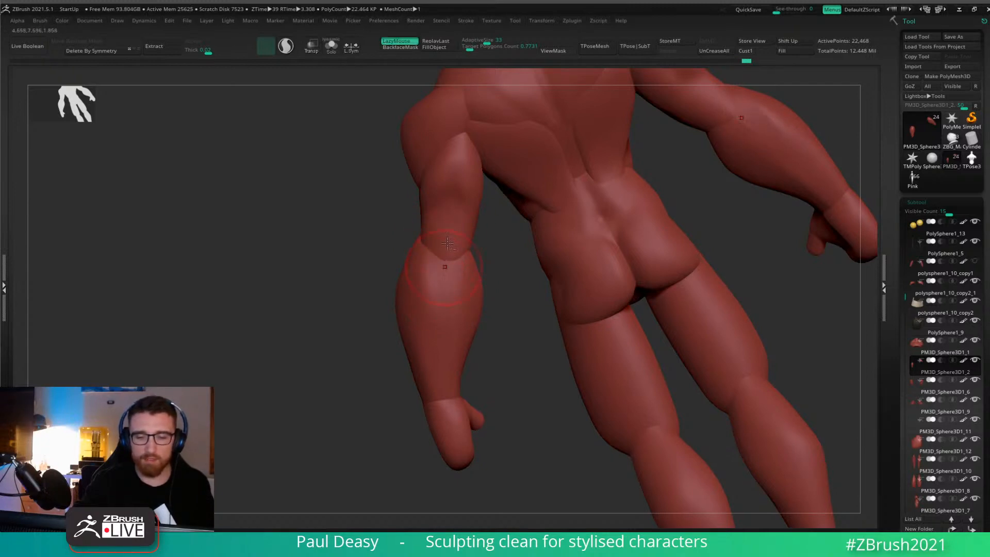
key("l")
left_click_drag(493, 277, 485, 267, "alt")
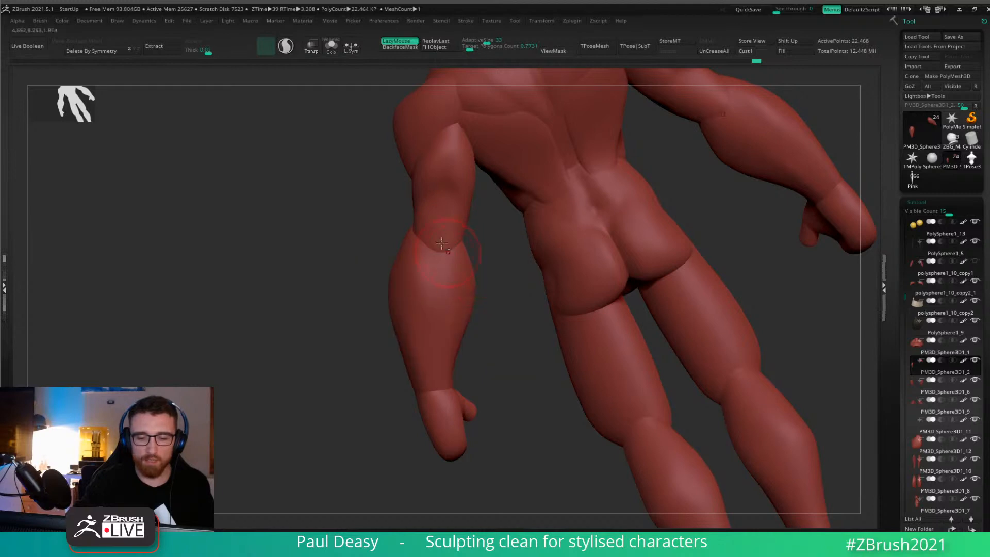
key("ctrl+z")
mouse_move(441, 288)
left_mouse_down("shift")
mouse_move(436, 272)
mouse_move(448, 286)
left_mouse_up("shift")
mouse_move(487, 275)
left_mouse_down()
mouse_move(466, 262)
mouse_move(428, 265)
mouse_move(498, 283)
left_mouse_up()
Select the upper arms, adjust them where they meet the forearms, then reselect the forearms.
left_click(428, 266, "alt")
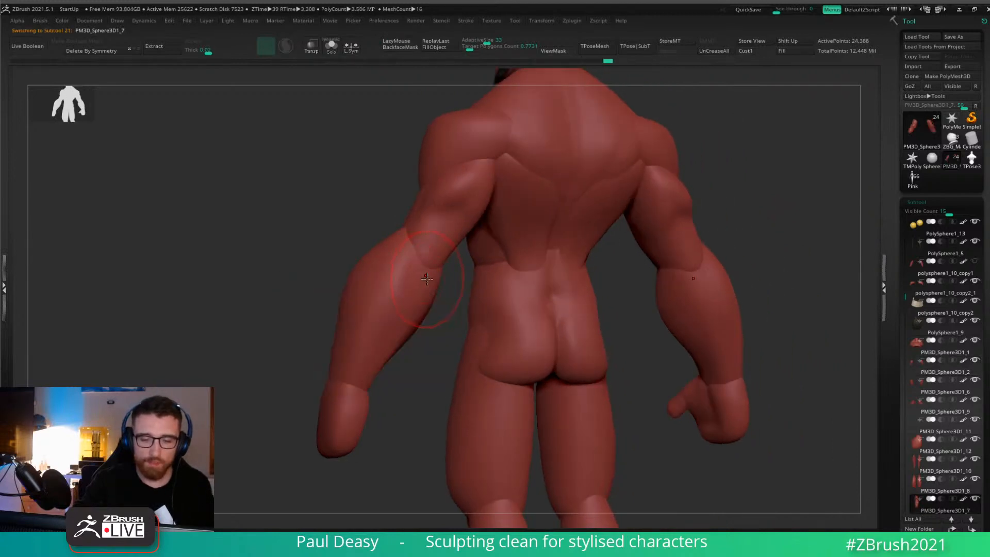
left_click_drag(430, 269, 474, 294, "shift")
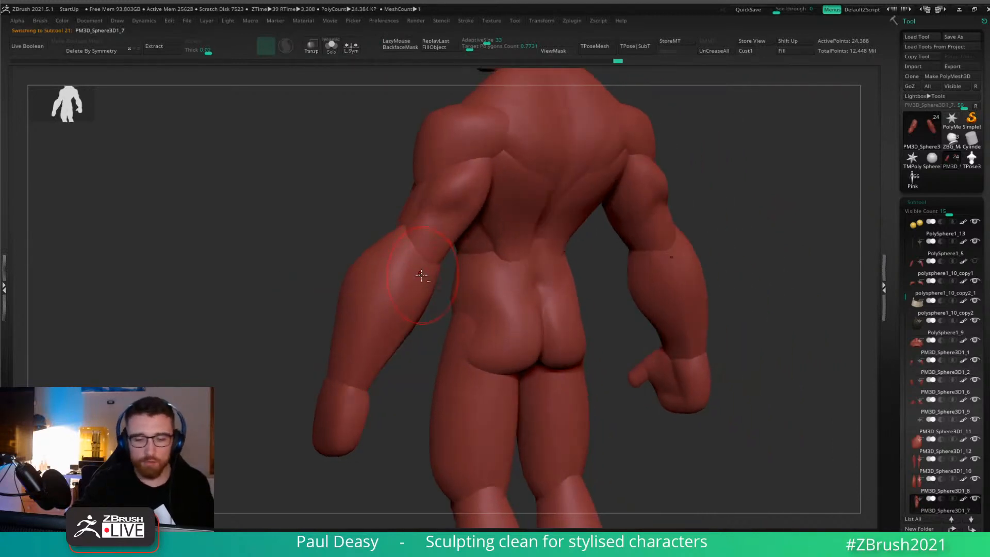
left_click(426, 274, "alt")
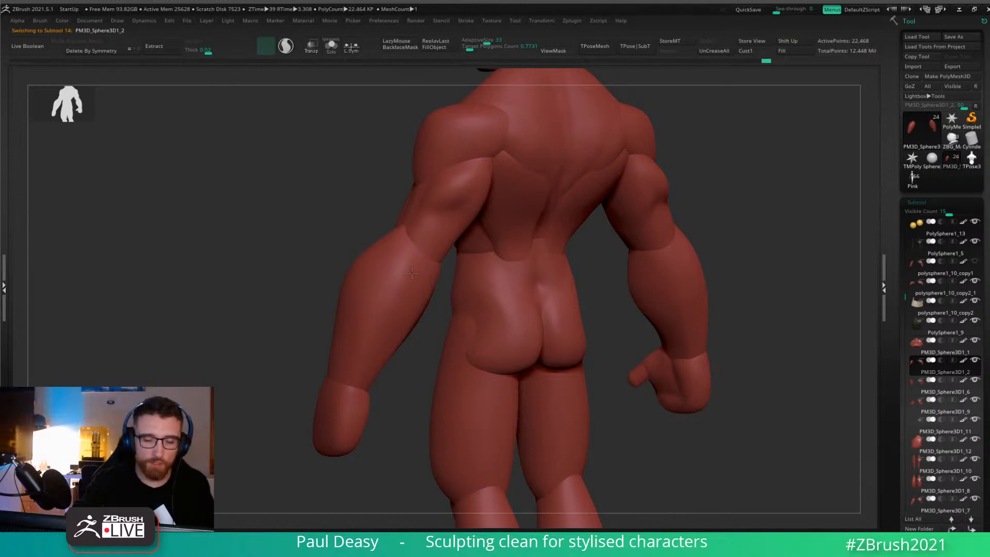
Resize the brush and refine the outer contour of the forearms just below the elbow.
key("space")
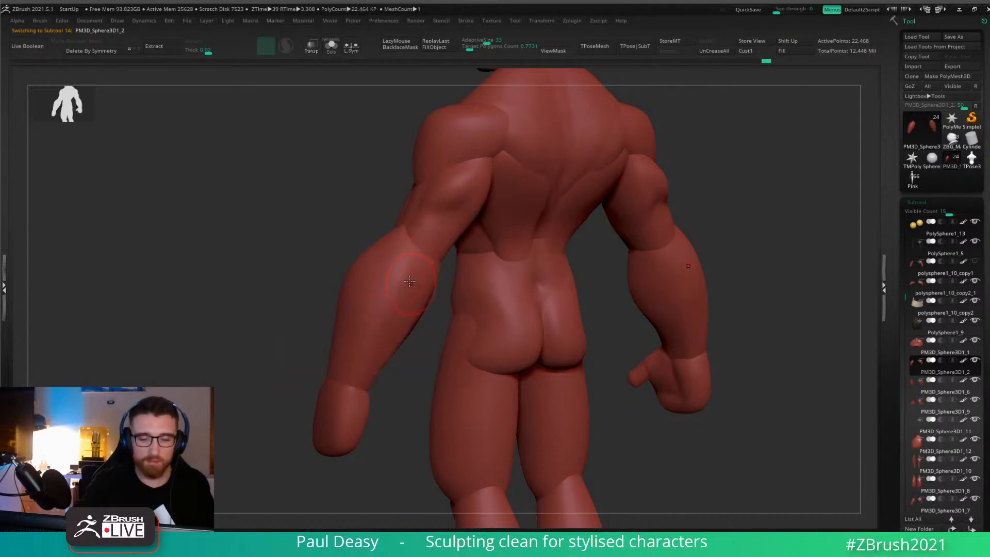
left_click_drag(418, 356, 393, 284)
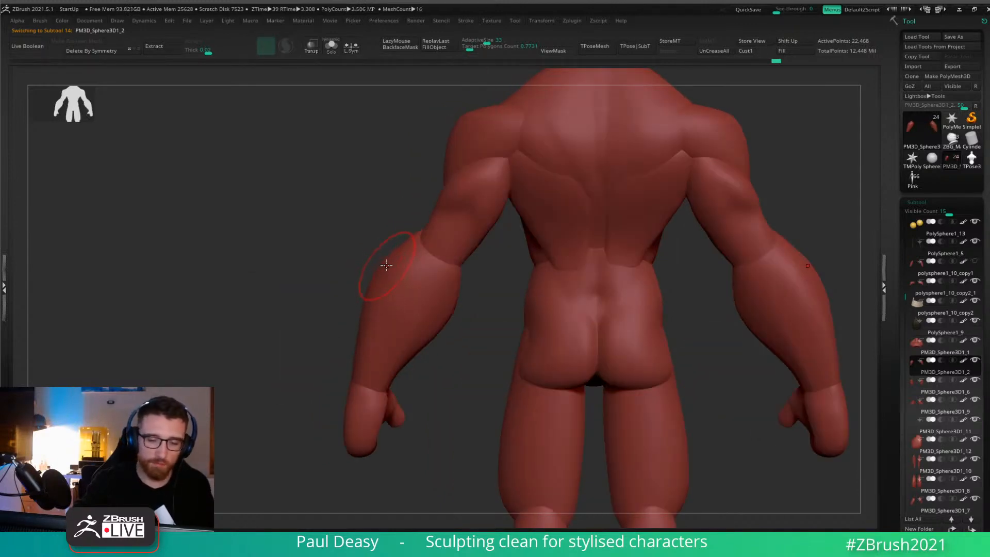
key("space")
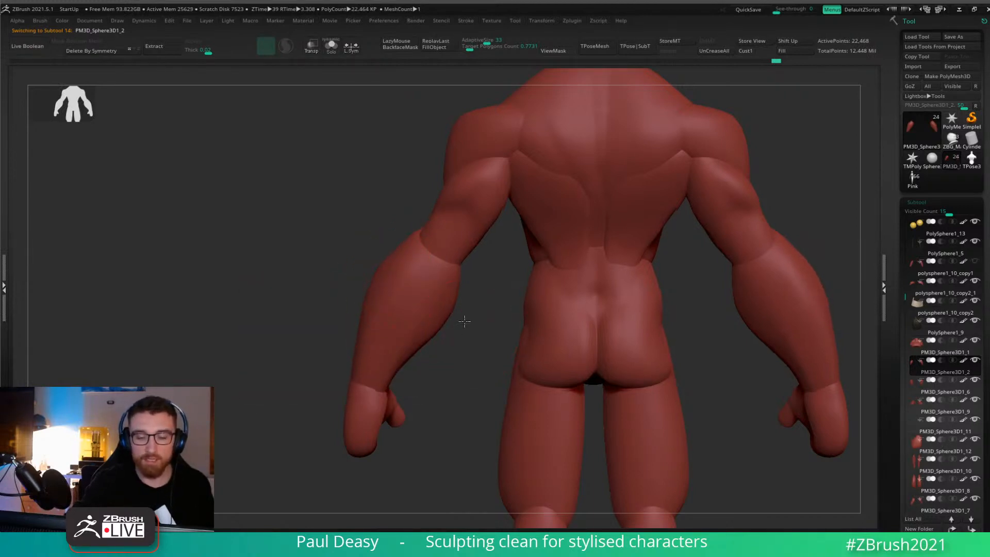
left_click_drag(466, 320, 478, 289, "alt")
key("space")
key("space")
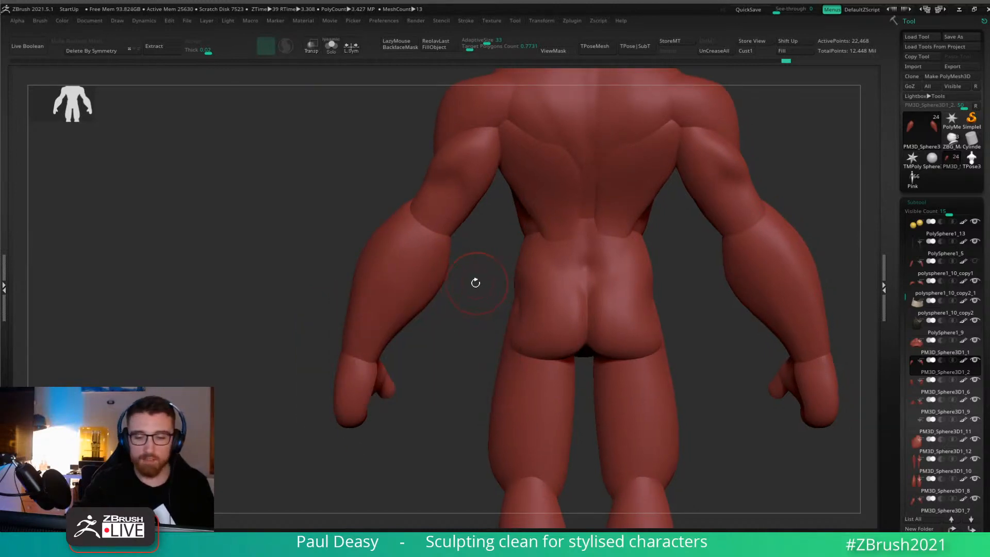
Adjust the inner contour of the forearms with the Move brush from the back view.
key("space")
right_click(444, 280)
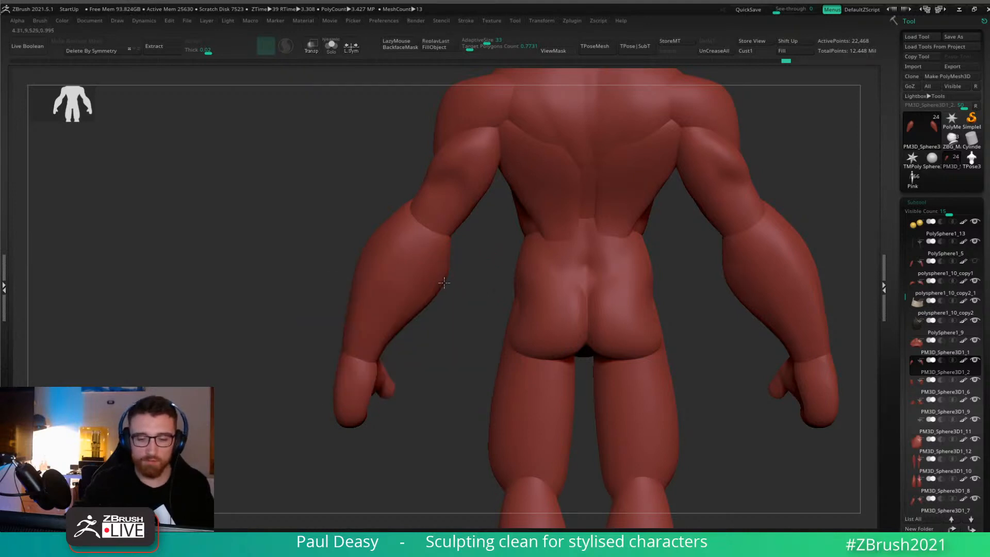
left_click_drag(441, 283, 429, 304)
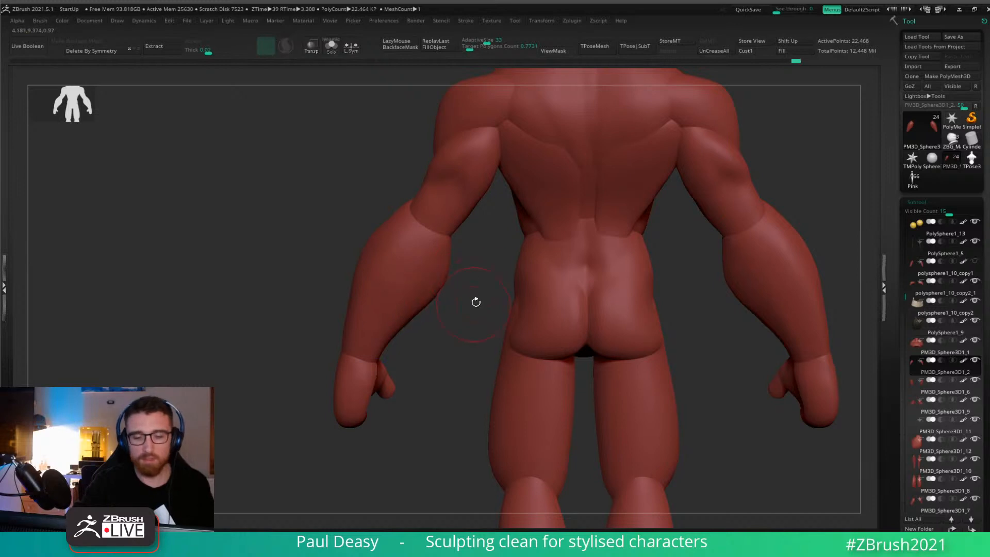
left_click(442, 254, "alt")
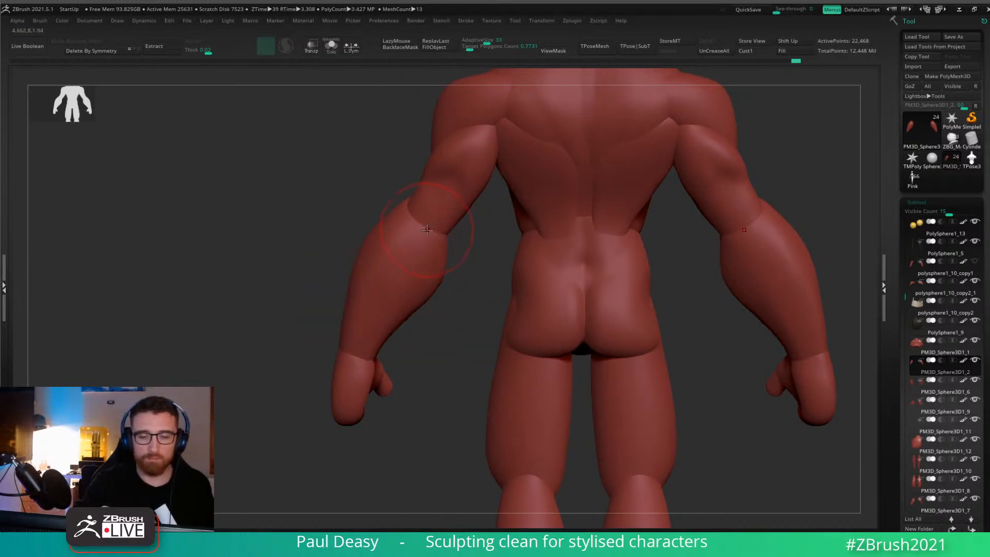
Enlarge the Move brush and reshape the forearm bulk below the elbow, checking it from side and front.
mouse_move(752, 243)
left_mouse_down()
mouse_move(676, 241)
mouse_move(619, 210)
mouse_move(619, 244)
mouse_move(542, 298)
mouse_move(516, 291)
left_mouse_up()
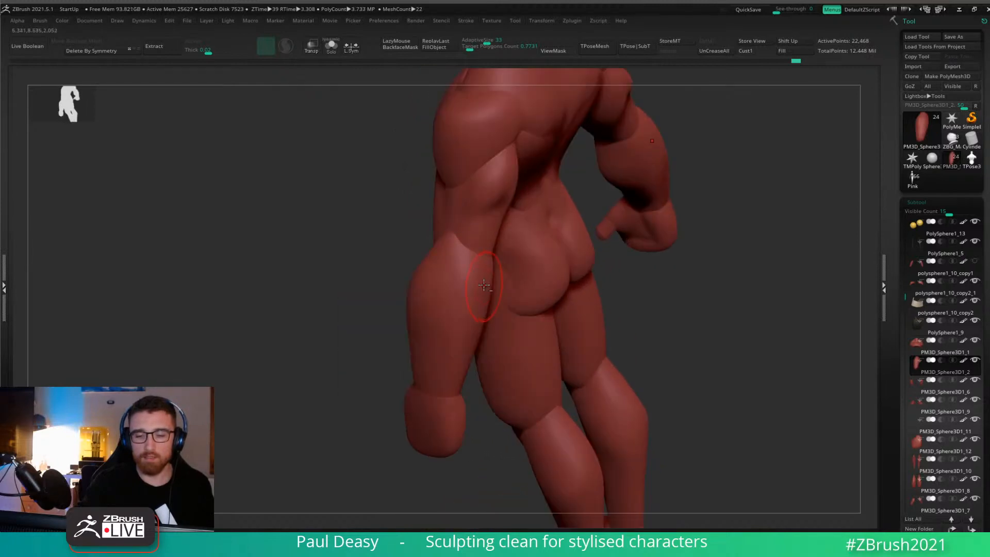
left_click(485, 293, "alt")
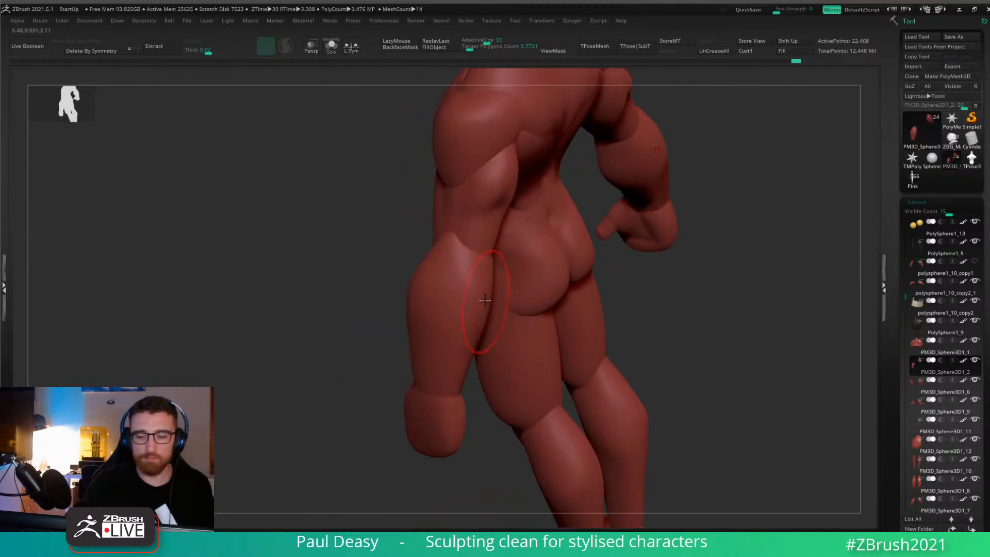
left_click_drag(487, 289, 485, 316)
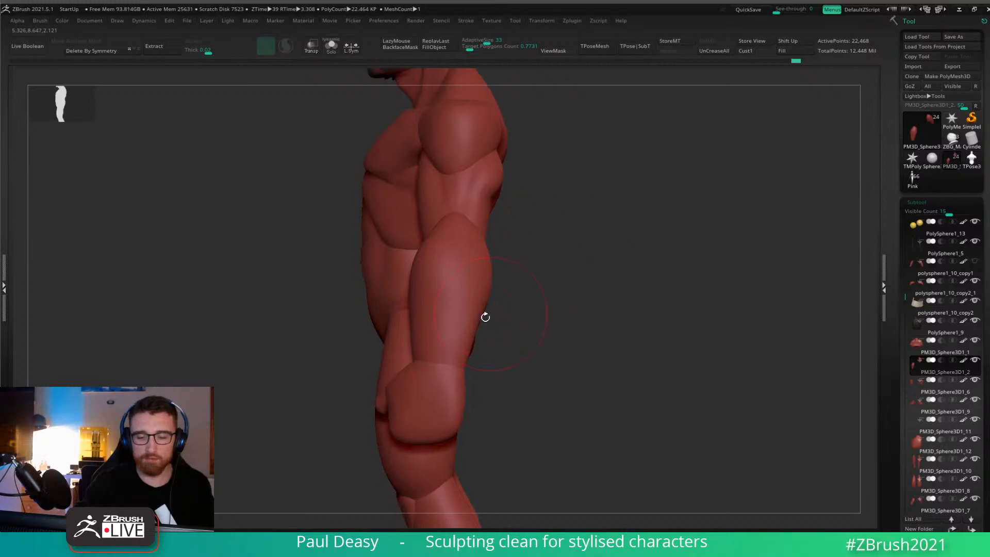
key("space")
key("space")
key("space")
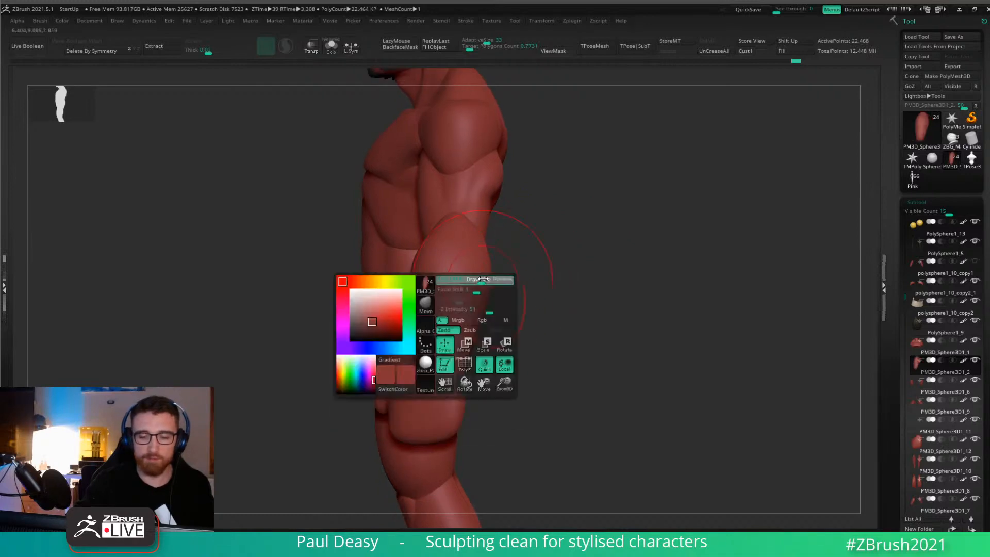
left_click_drag(483, 279, 531, 278)
key("space")
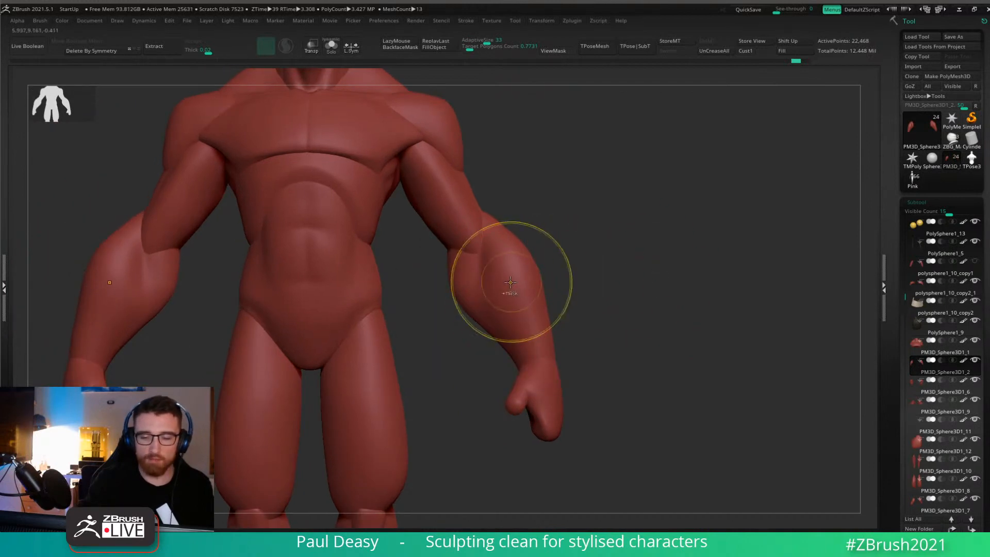
key("space")
key("space")
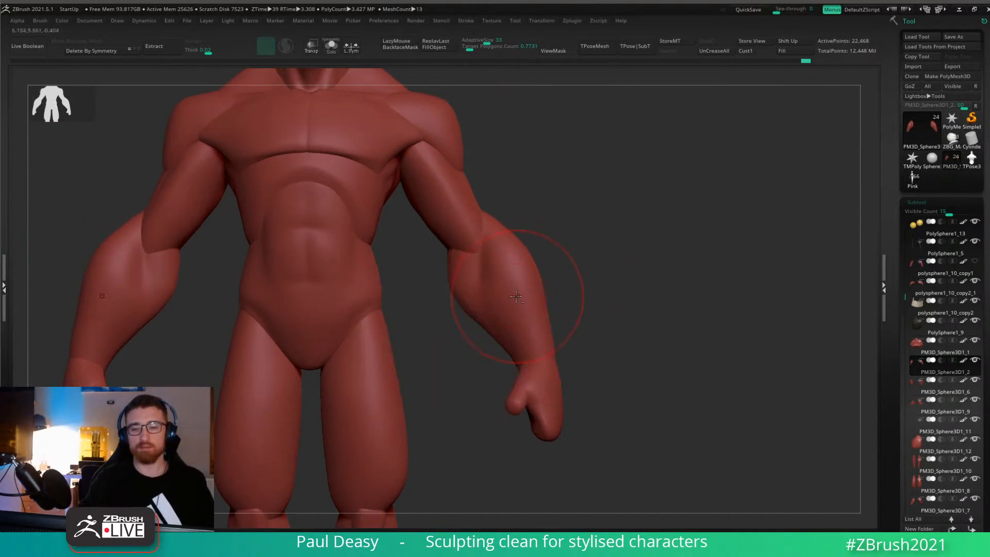
key("space")
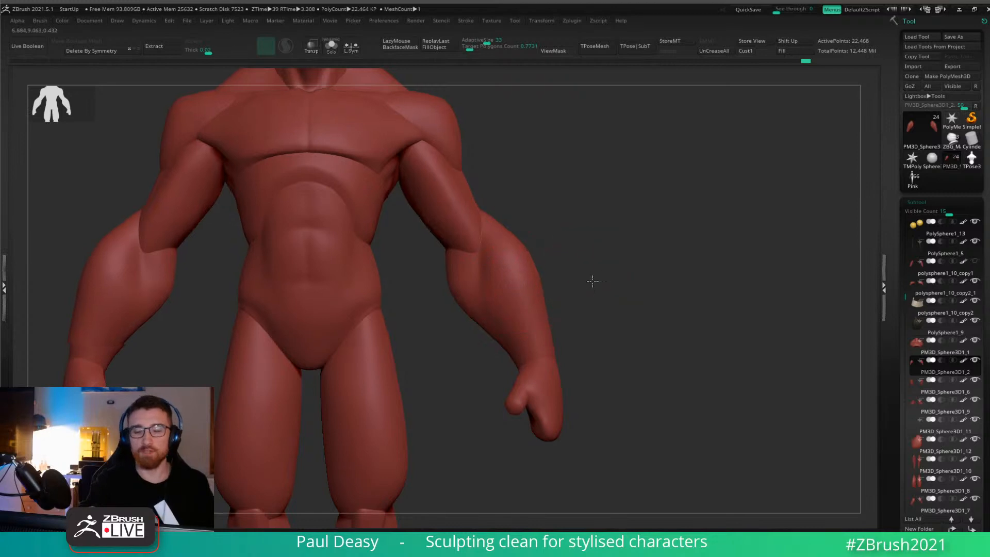
Refine the lower forearms where they meet the wrists with the Move brush from the side and back views.
mouse_move(654, 276)
left_mouse_down("shift")
mouse_move(629, 267)
mouse_move(532, 287)
left_mouse_up("shift")
right_click_drag(474, 365, 498, 375)
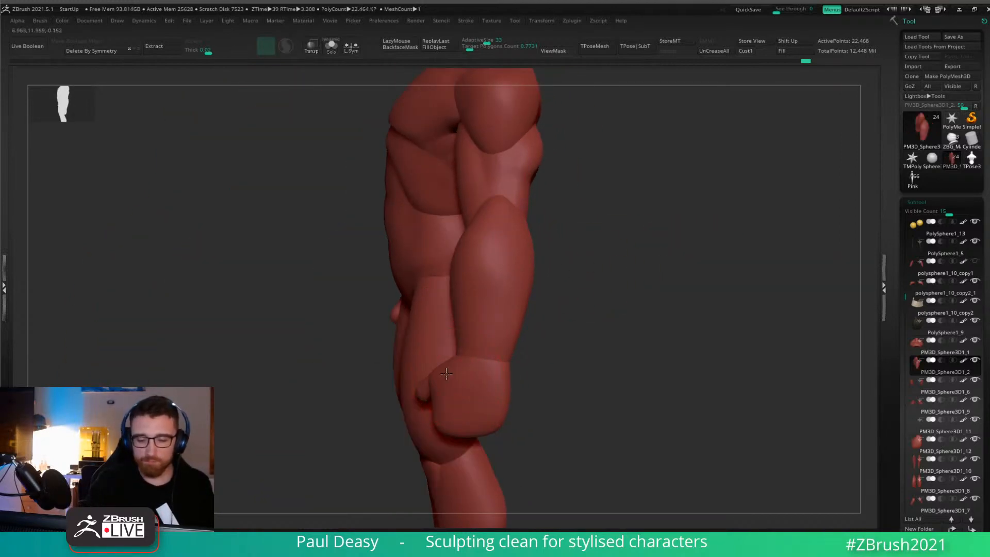
key("space")
left_click_drag(500, 380, 481, 374)
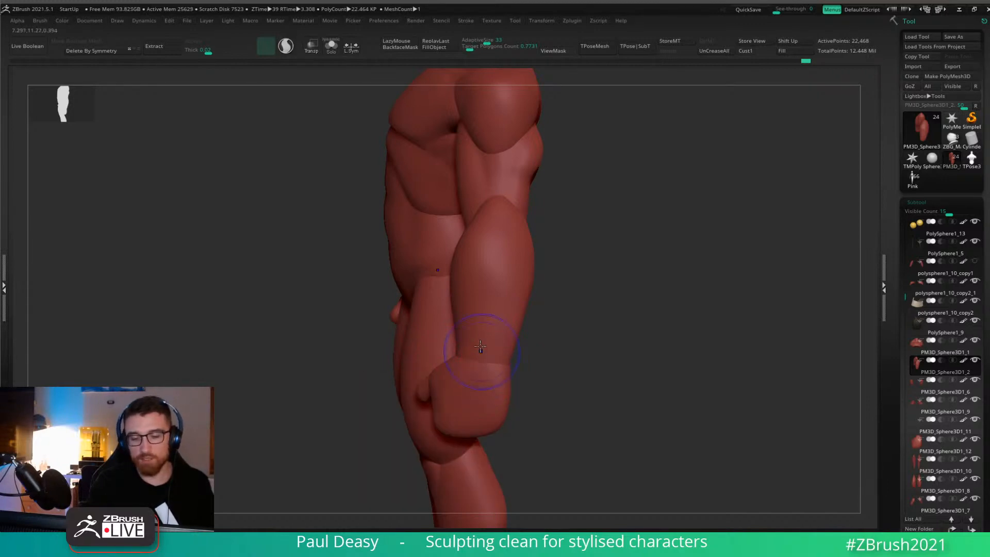
left_click_drag(541, 364, 482, 340)
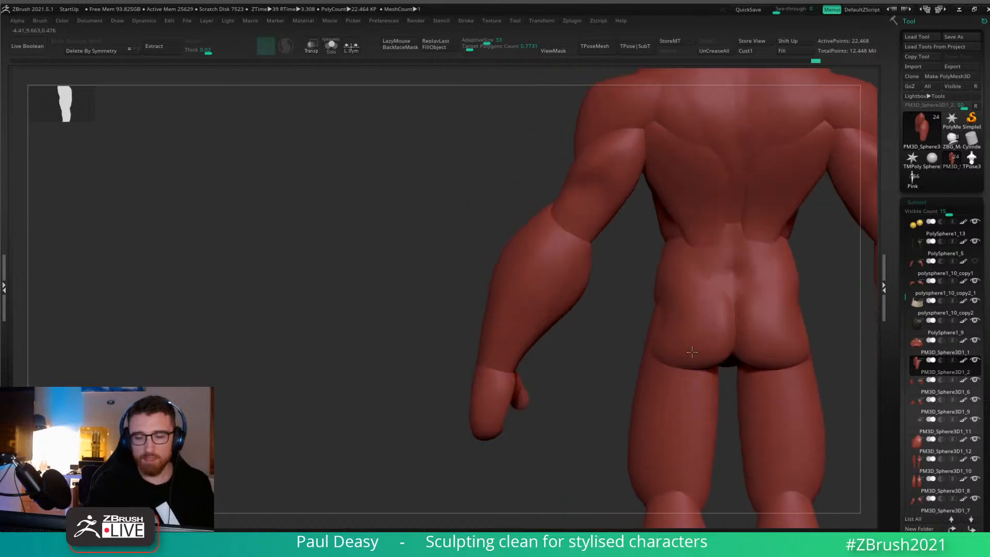
key("space")
left_click_drag(547, 341, 497, 353, "alt")
Examine the forearm and hand proportions against the whole body from the front and back.
mouse_move(685, 422)
left_mouse_down()
mouse_move(726, 421)
mouse_move(712, 380)
left_mouse_up()
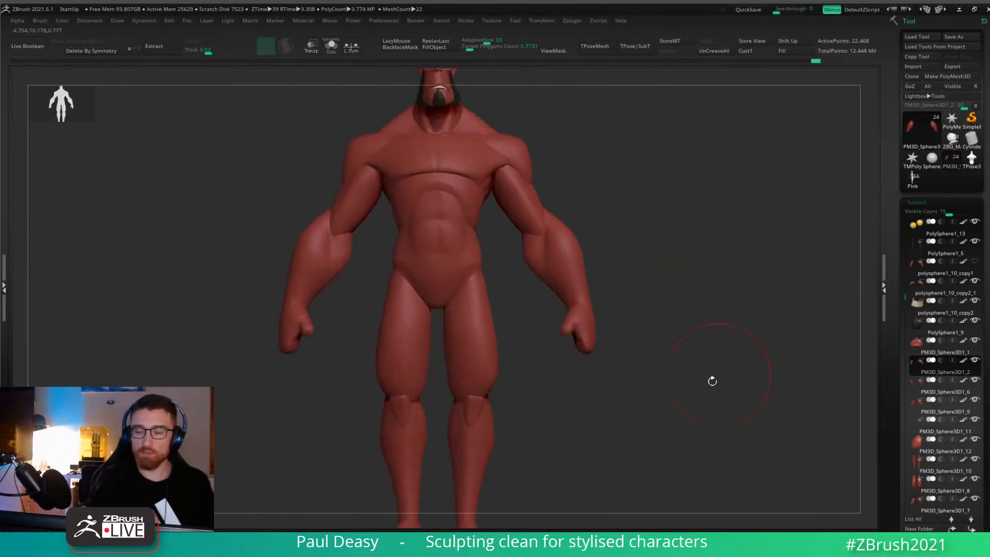
key("space")
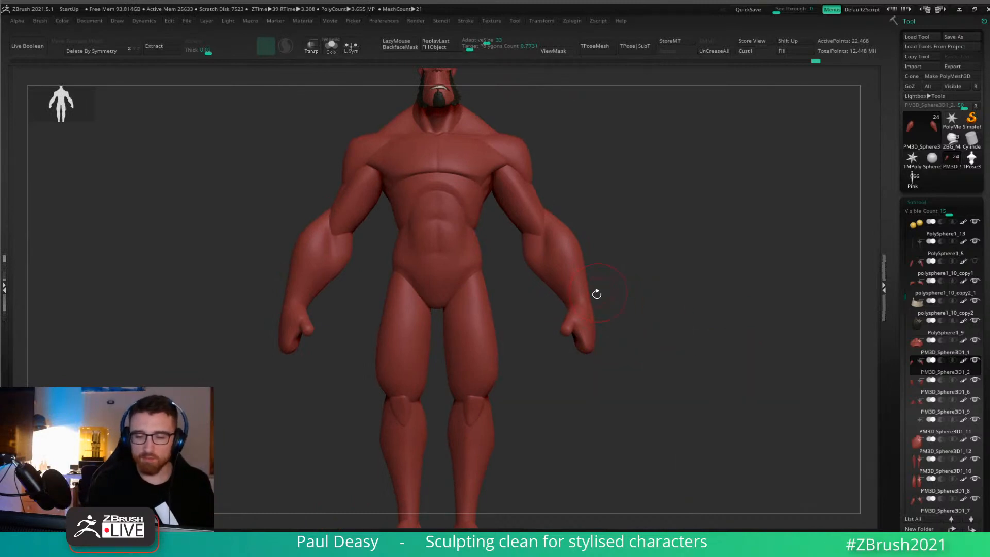
left_click_drag(596, 293, 593, 308, "alt")
key("space")
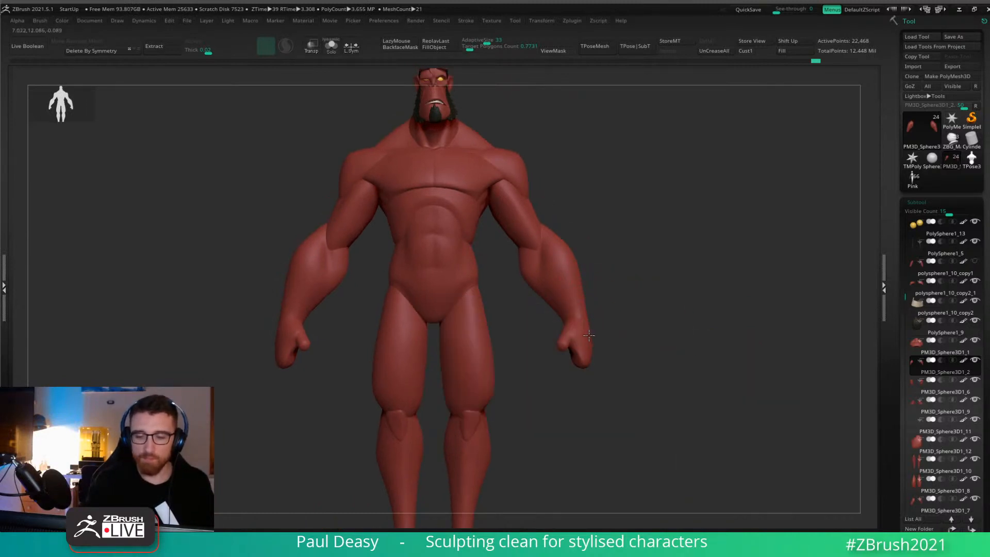
key("space")
left_click_drag(638, 332, 507, 344, "shift")
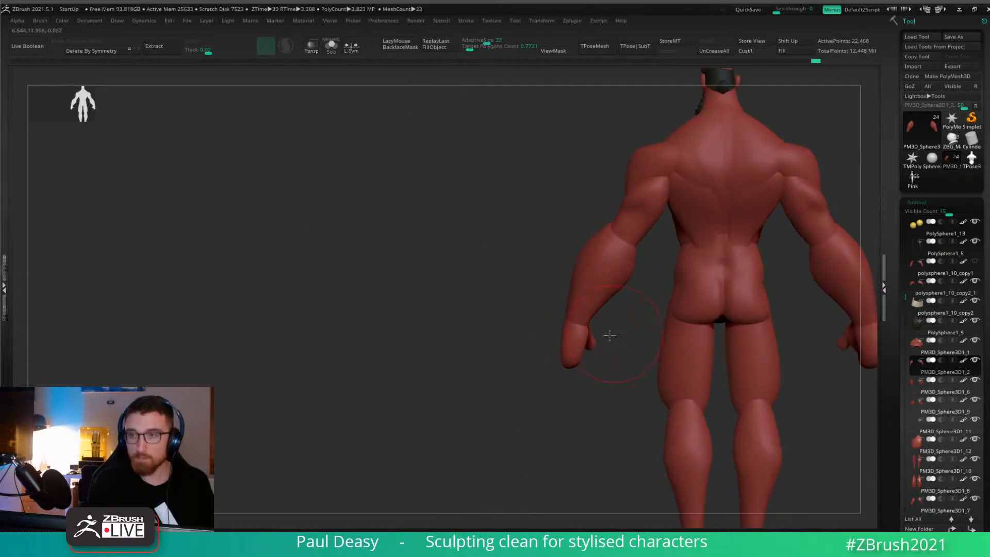
left_click_drag(610, 335, 585, 330)
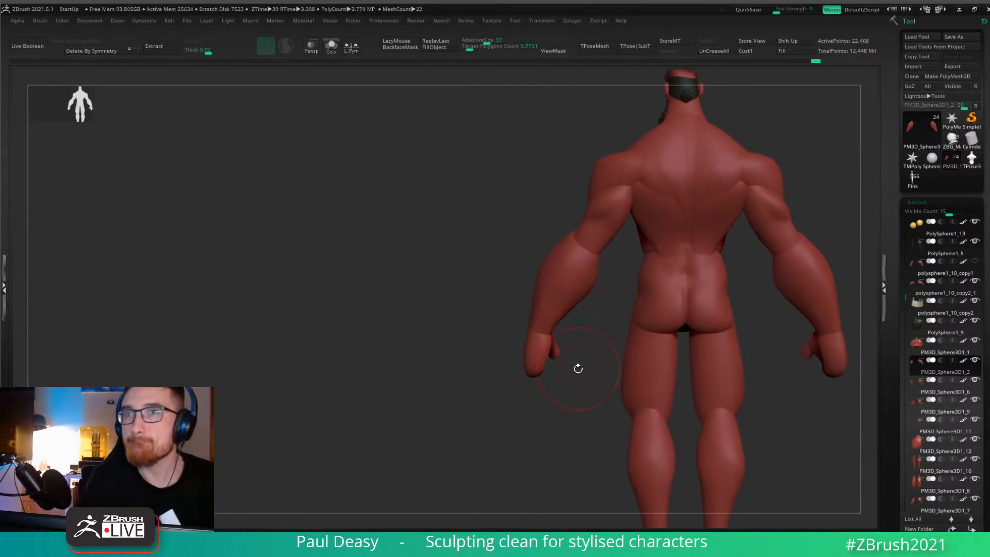
mouse_move(552, 394)
left_mouse_down()
mouse_move(713, 347)
mouse_move(764, 363)
mouse_move(768, 378)
mouse_move(761, 374)
left_mouse_up()
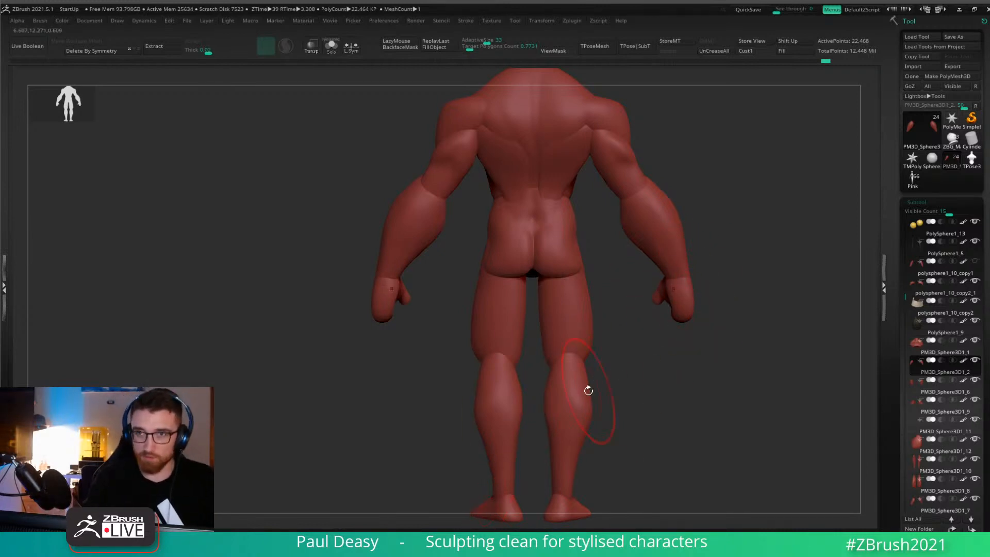
key("space")
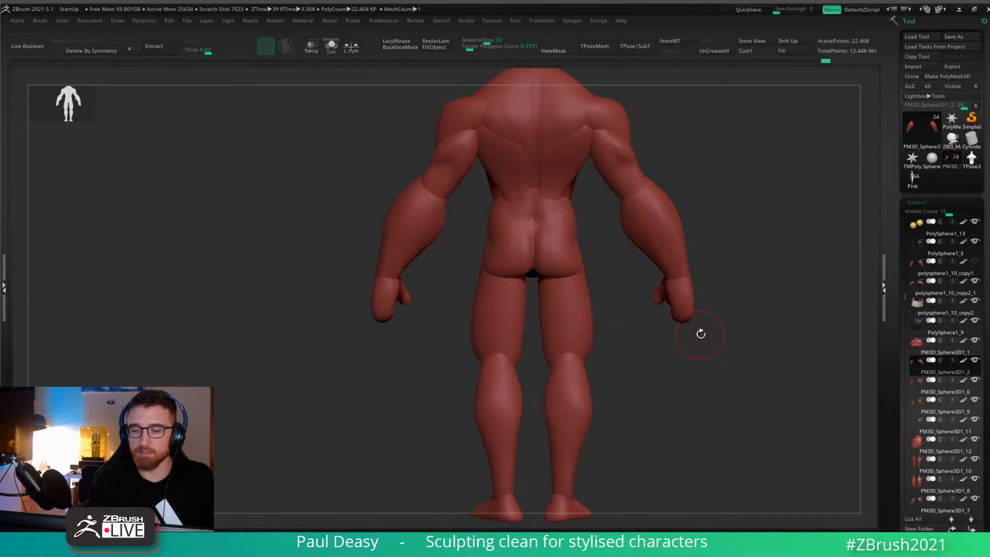
left_click_drag(720, 311, 665, 327)
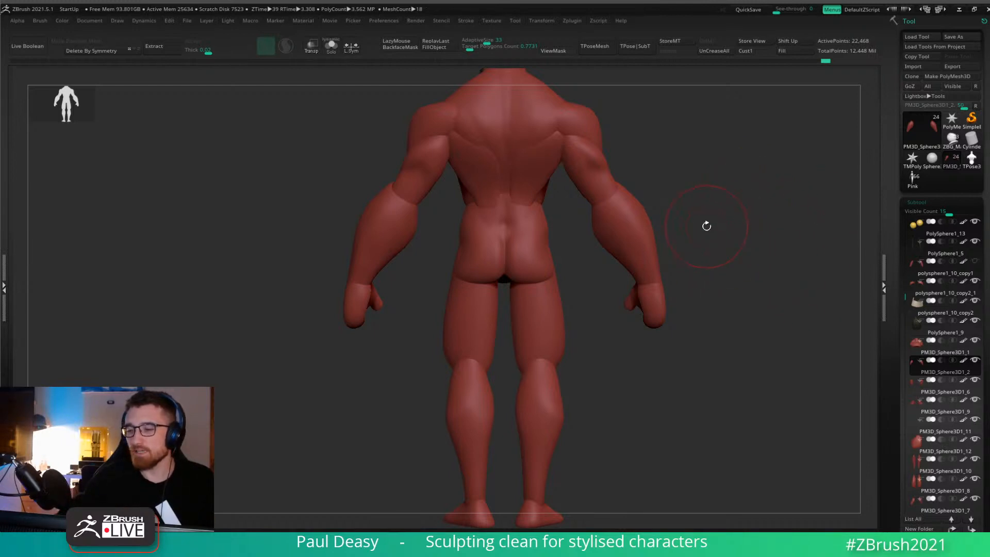
left_click_drag(707, 268, 681, 259, "alt")
Check the hands from the side, then select the thumbs and adjust their placement with the Move brush.
left_click(508, 253, "alt")
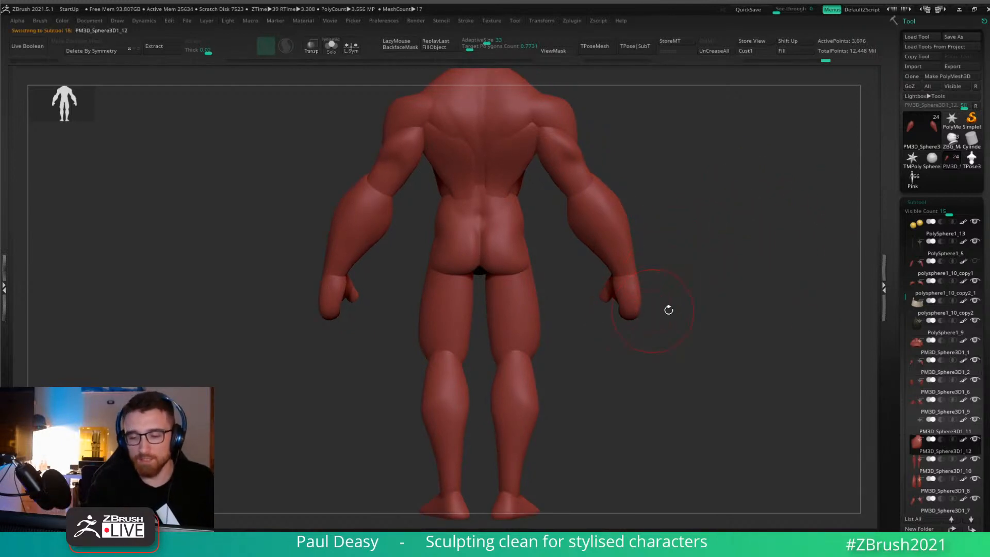
left_click_drag(668, 310, 562, 312)
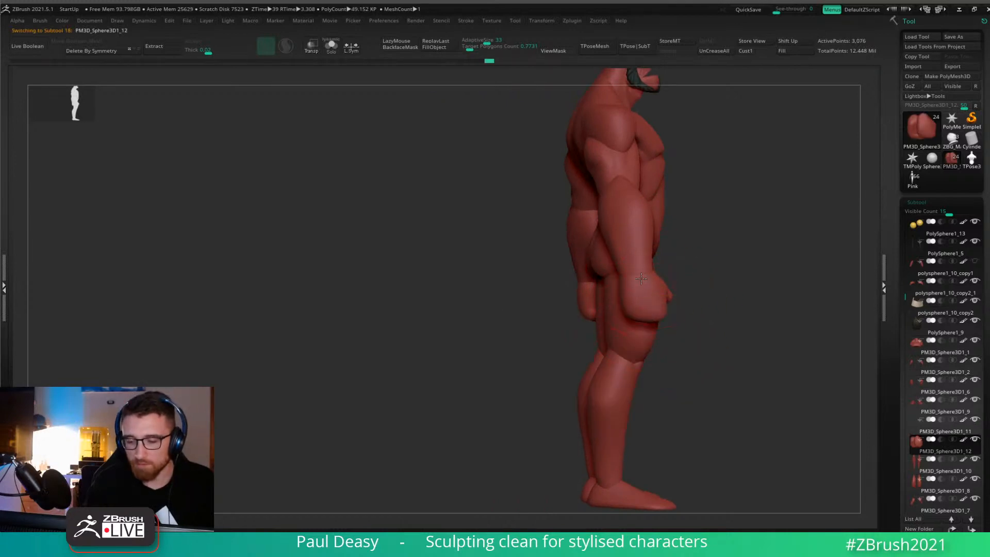
left_click_drag(679, 269, 674, 396)
left_click_drag(478, 311, 578, 292, "shift")
left_click(497, 291, "alt")
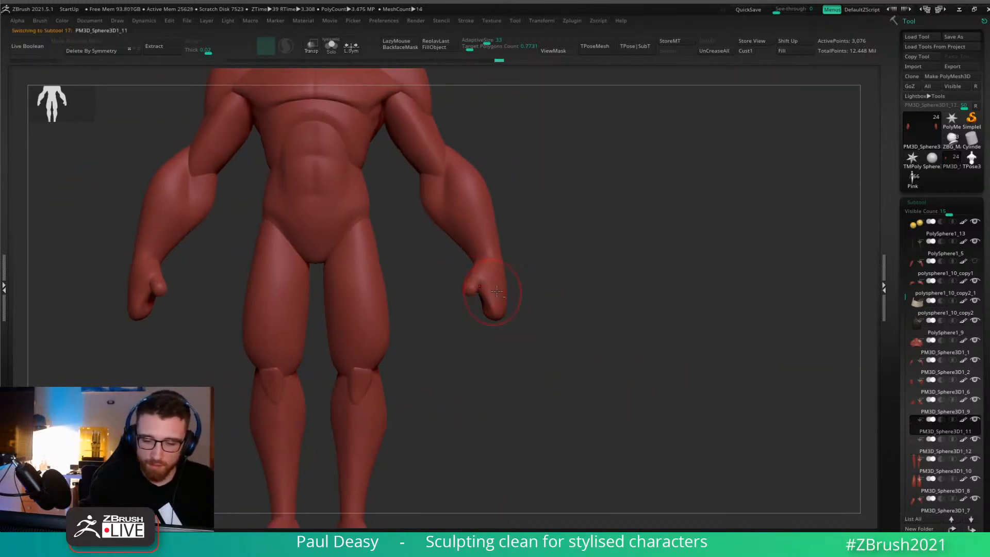
right_click_drag(497, 291, 469, 289)
key("space")
left_click_drag(470, 287, 464, 289)
key("space")
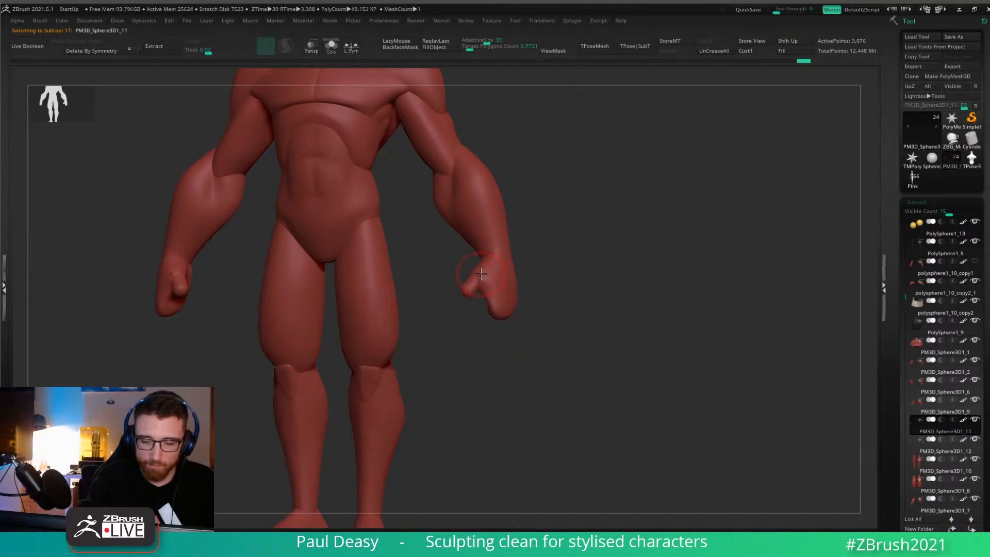
Resize the brush and reshape the thumbs where they join the palm.
right_click_drag(482, 272, 490, 276, "ctrl")
key("space")
key("s")
key("ctrl+z")
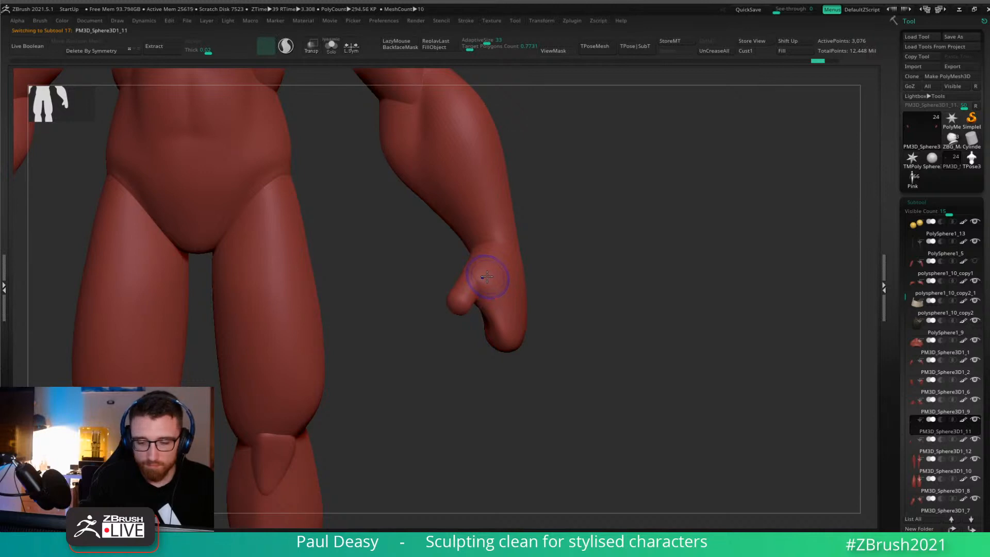
key("space")
right_click_drag(484, 273, 481, 308)
right_click_drag(551, 287, 554, 274, "shift")
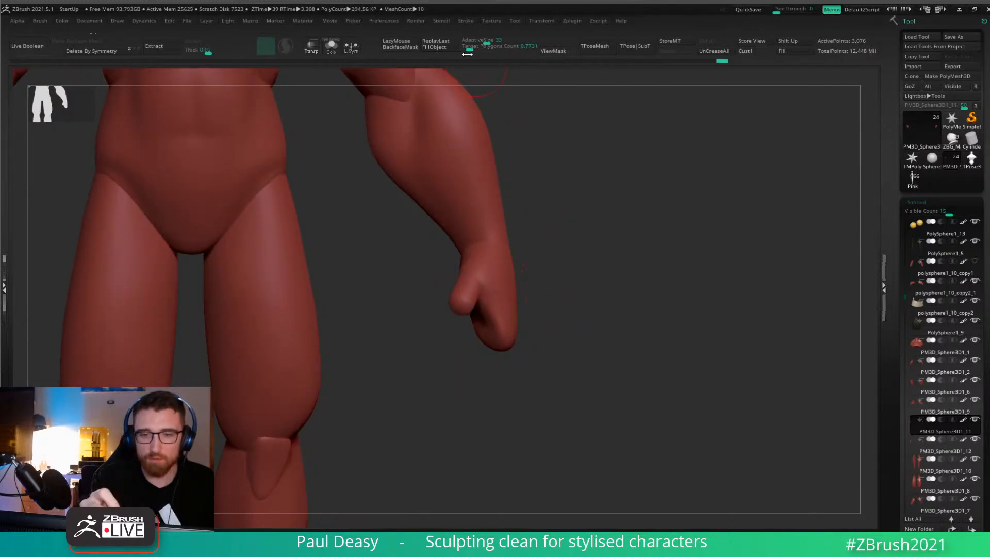
key("z")
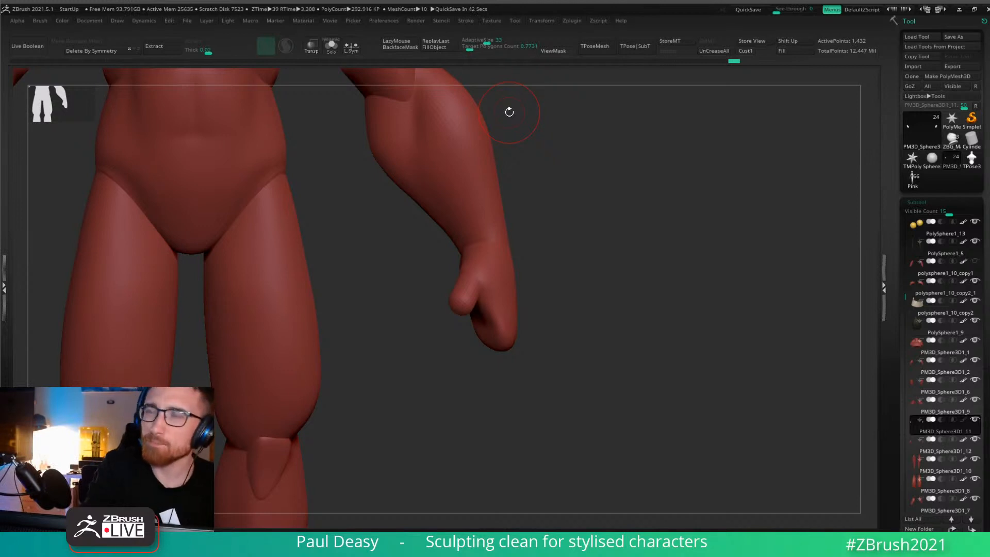
Examine the thumbs and their attachment to the hands from several angles and distances.
left_click_drag(584, 225, 598, 261, "alt")
left_click(520, 218, "alt")
mouse_move(597, 222)
left_mouse_down("alt")
mouse_move(586, 221)
mouse_move(583, 258)
mouse_move(586, 229)
left_mouse_up("alt")
right_click(557, 268)
left_click(529, 295, "alt")
right_click_drag(528, 295, 504, 297)
left_click(509, 277, "alt")
right_click(516, 274)
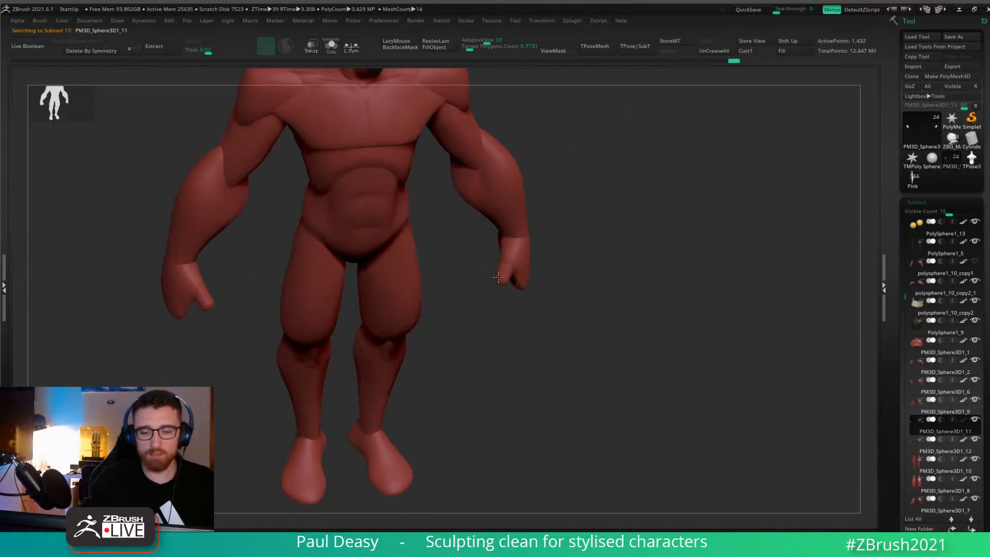
right_click(503, 273)
right_click(503, 273)
right_click_drag(509, 268, 581, 205)
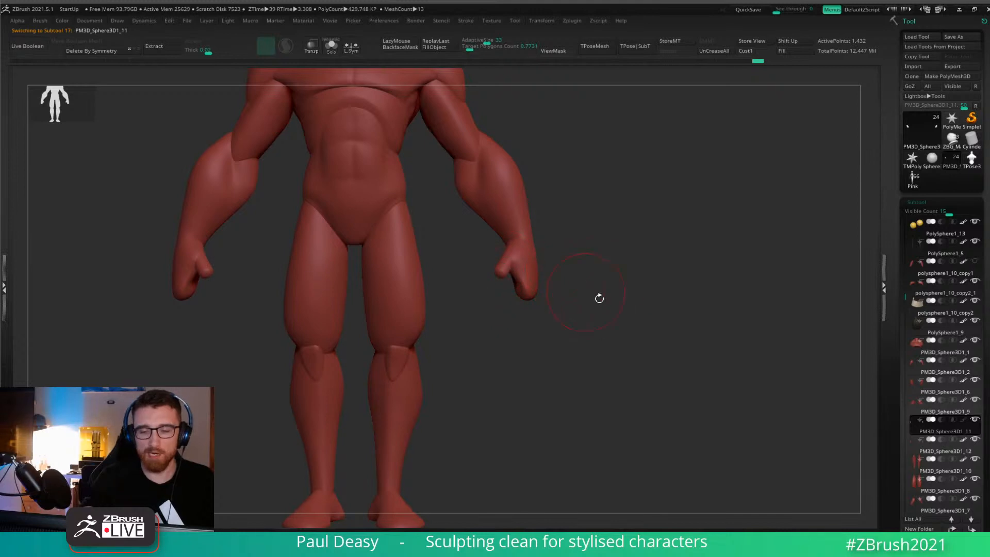
right_click_drag(598, 298, 595, 281, "alt")
Duplicate the thumb below the palm as a separate finger and rotate the finger from the side view.
key("w")
left_click_drag(548, 203, 562, 246, "ctrl")
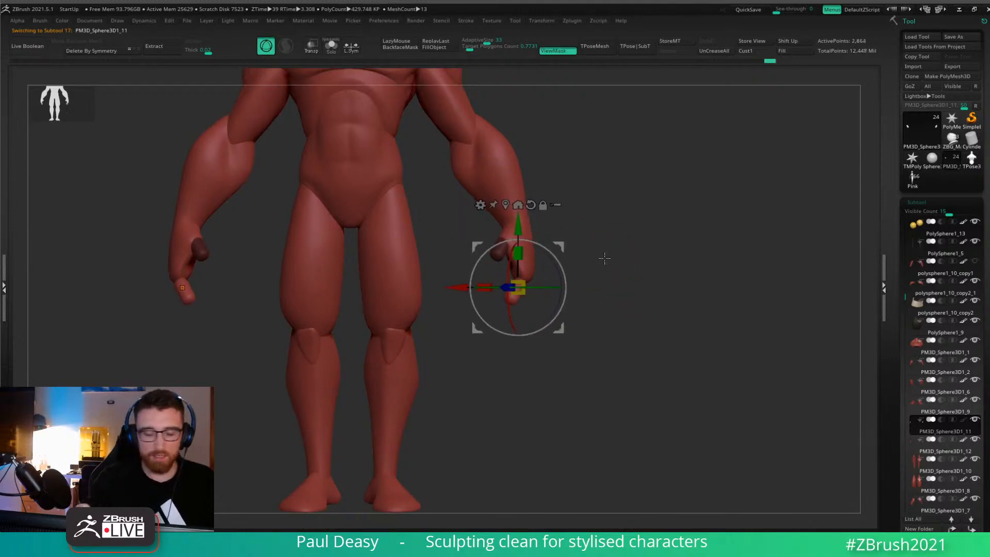
right_click_drag(601, 261, 562, 260)
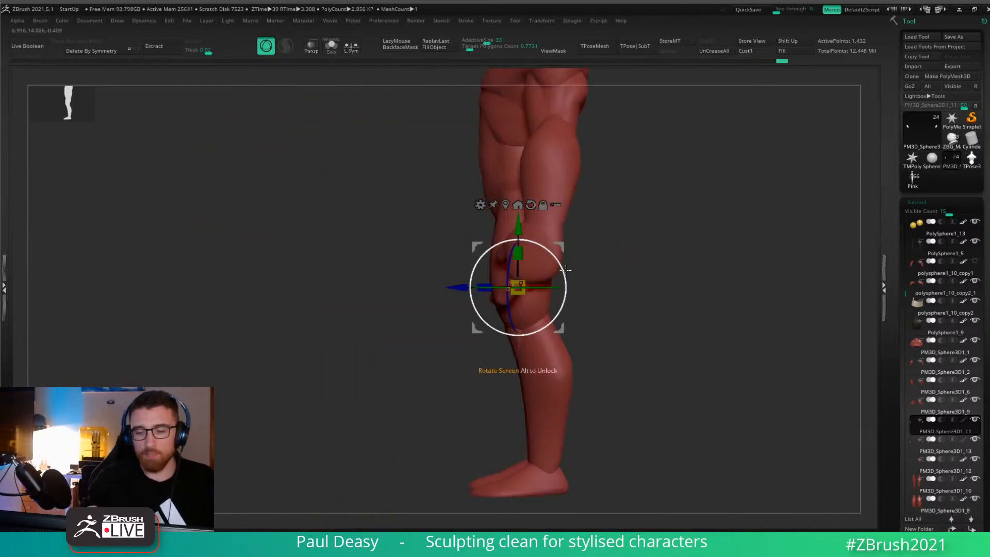
left_click_drag(564, 274, 555, 246)
right_click_drag(555, 246, 634, 356, "shift")
Move the finger up against the lower edge of the palm, aligning it from the side and front.
left_click_drag(562, 246, 569, 241)
right_click_drag(629, 252, 580, 249, "shift")
left_click_drag(571, 239, 578, 222)
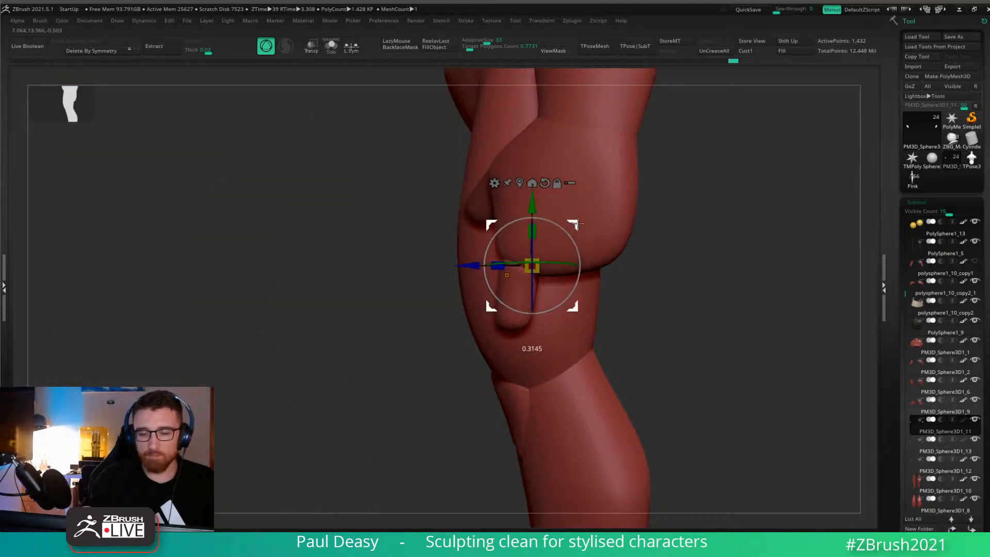
right_click_drag(582, 226, 639, 232)
left_click_drag(571, 223, 571, 225)
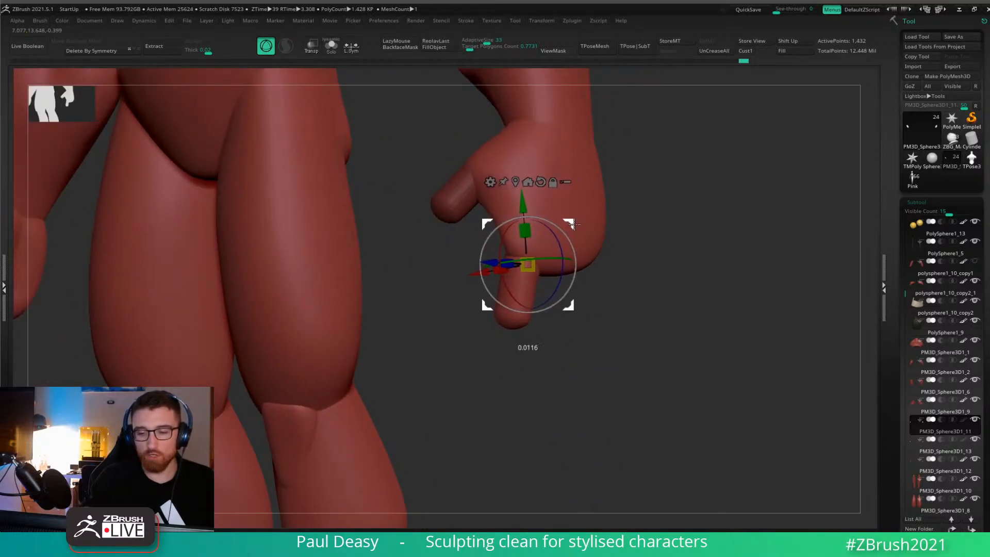
Select the hands and adjust the palm around the thumb and finger with the Move brush, undoing the unwanted stroke.
key("q")
key("space")
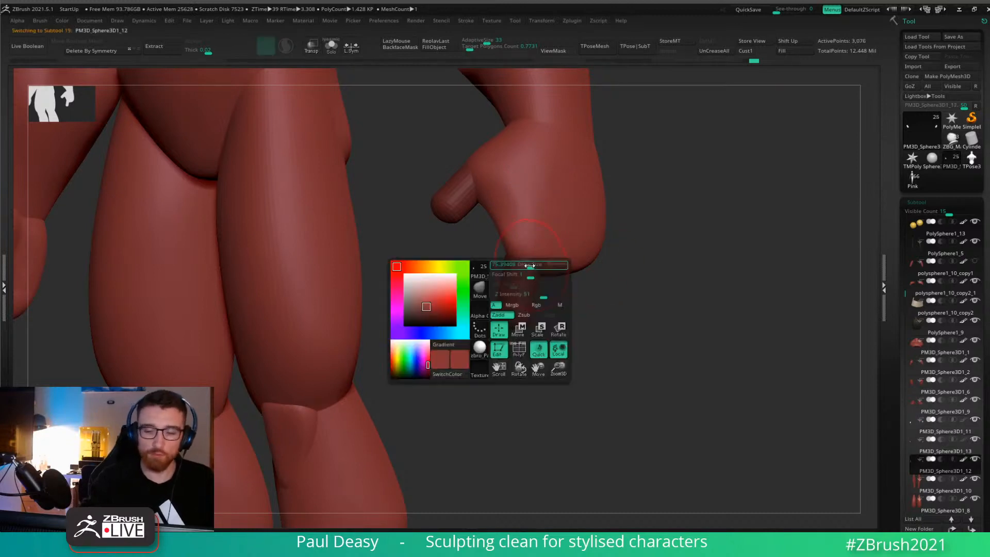
left_click(528, 271, "alt")
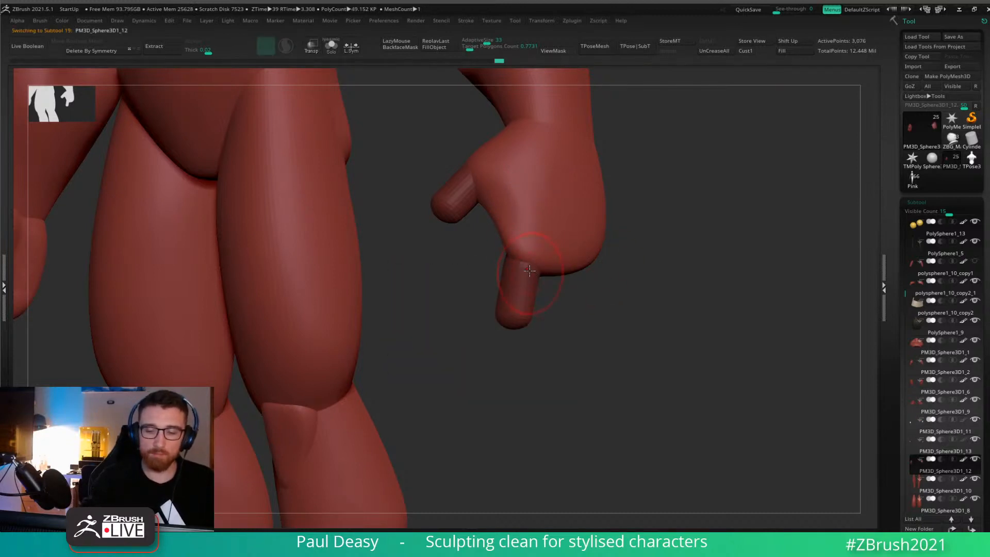
mouse_move(526, 276)
right_mouse_down()
mouse_move(577, 266)
mouse_move(578, 277)
mouse_move(574, 260)
right_mouse_up()
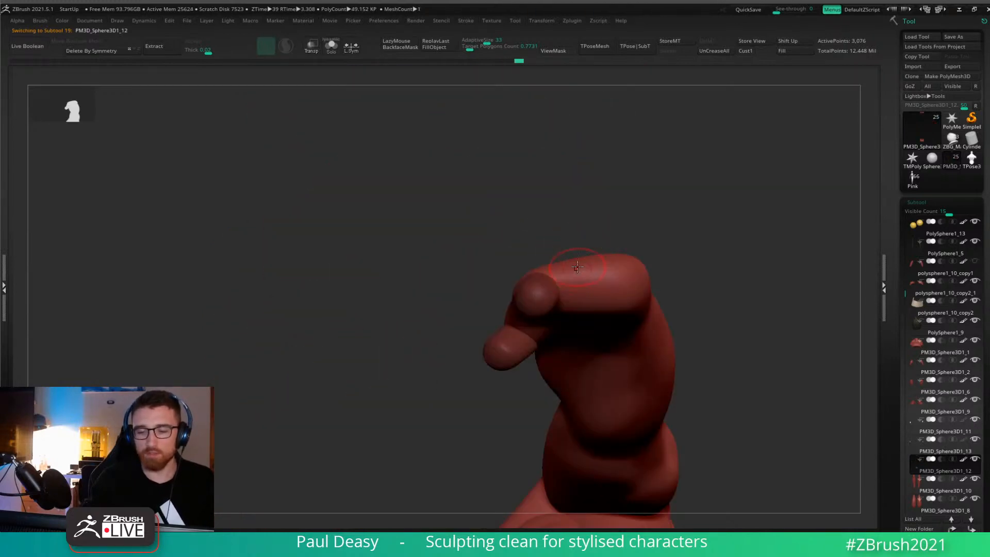
key("space")
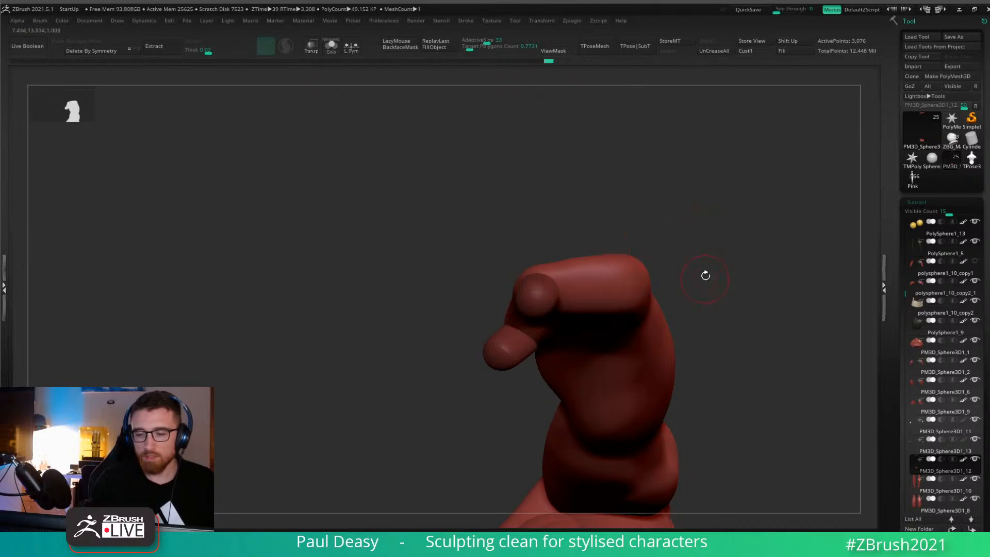
left_click_drag(705, 276, 706, 304)
key("space")
mouse_move(641, 274)
left_mouse_down()
mouse_move(647, 268)
mouse_move(696, 360)
mouse_move(710, 323)
mouse_move(681, 319)
left_mouse_up()
left_click_drag(573, 226, 588, 220)
key("ctrl+z")
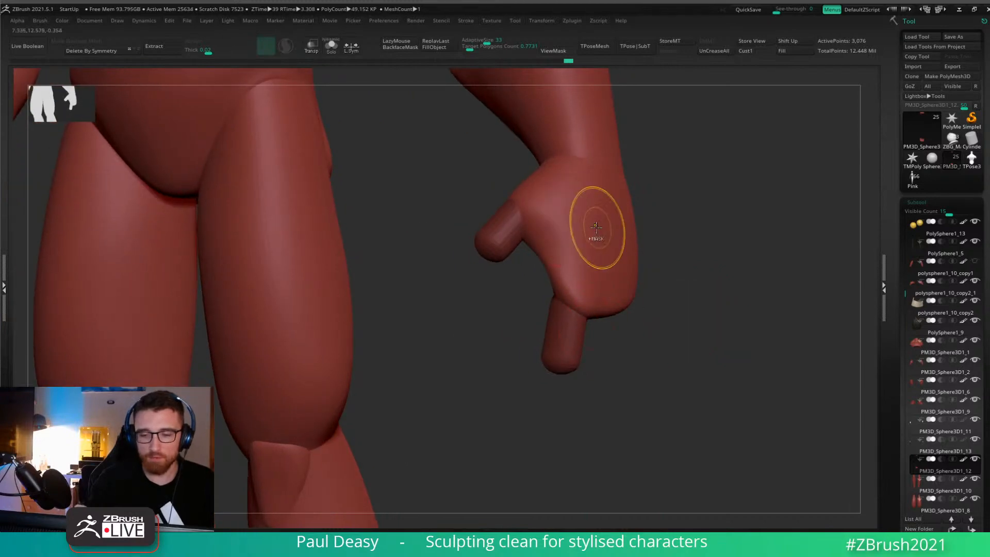
left_click_drag(642, 288, 658, 308)
Build up the back of the hands with the ClayBuildup brush and smooth the strokes.
key("b")
key("c")
key("b")
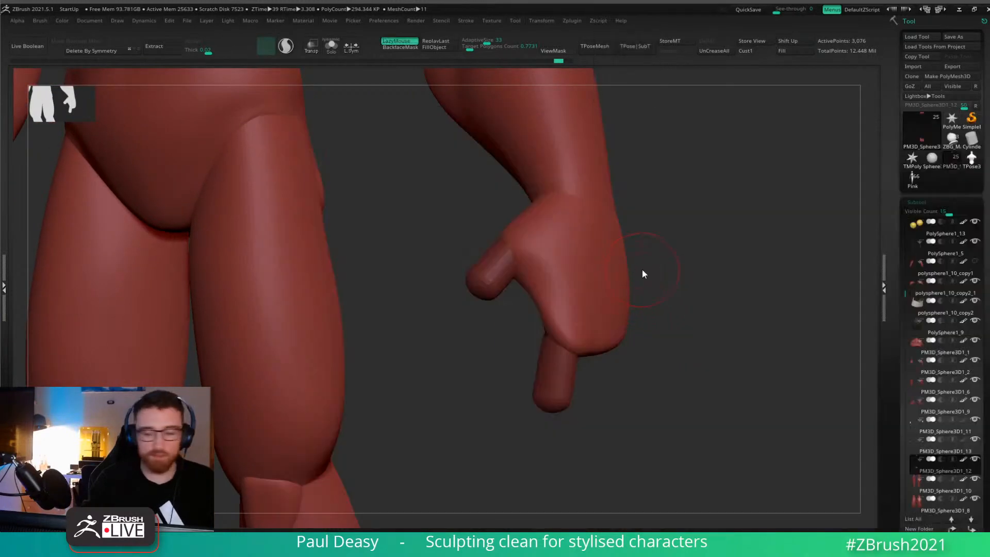
left_click_drag(643, 269, 690, 263)
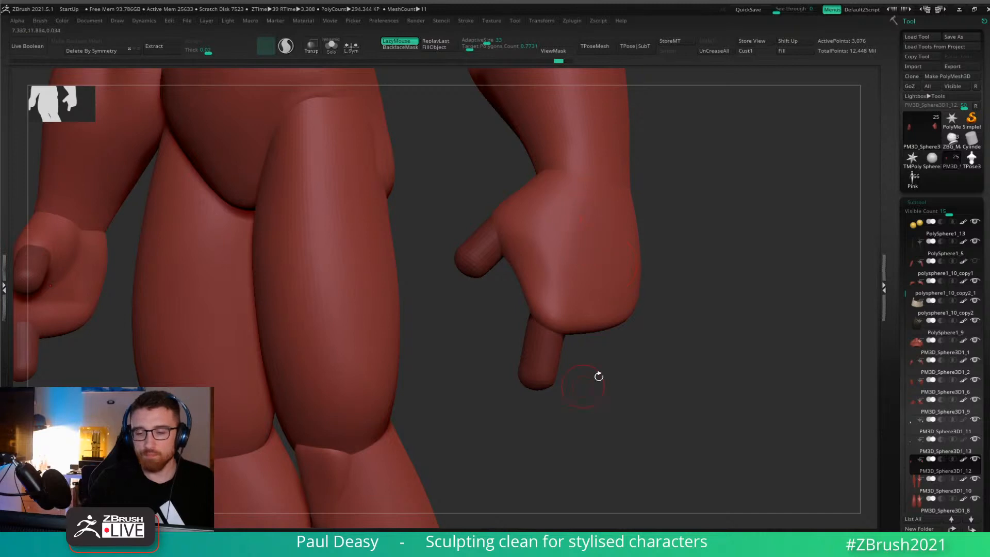
left_click_drag(598, 376, 601, 283)
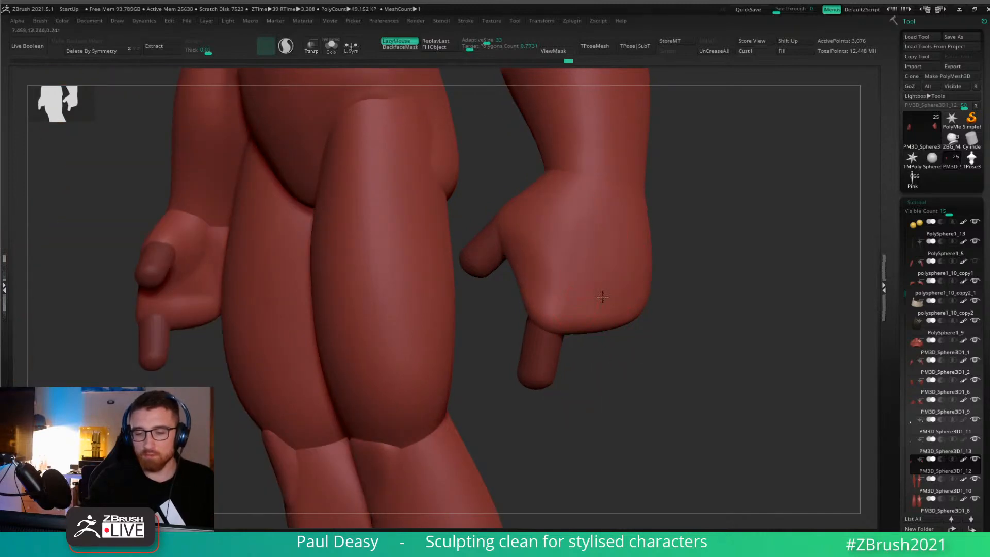
left_click_drag(602, 219, 638, 319)
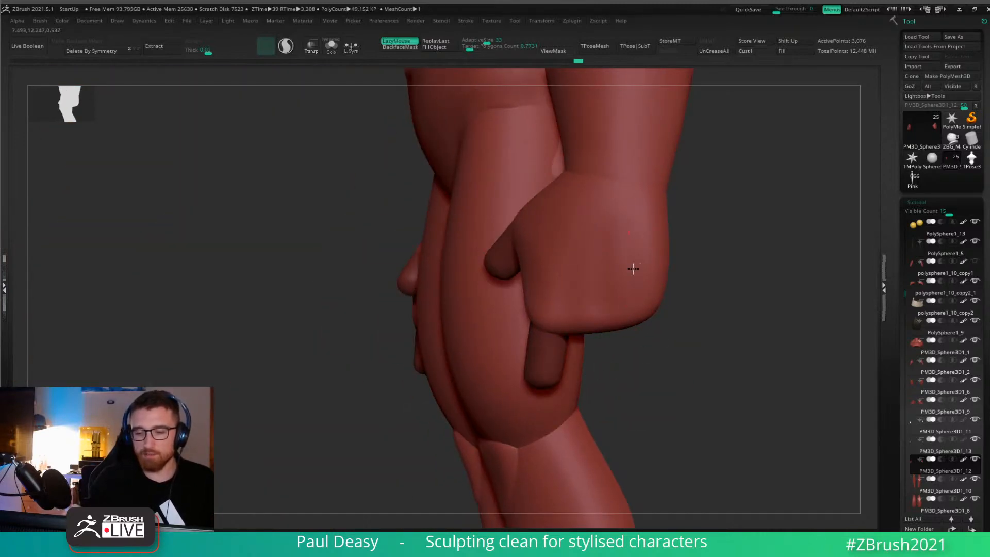
mouse_move(633, 269)
left_mouse_down()
mouse_move(641, 227)
mouse_move(663, 242)
left_mouse_up()
left_click_drag(591, 266, 574, 229, "shift")
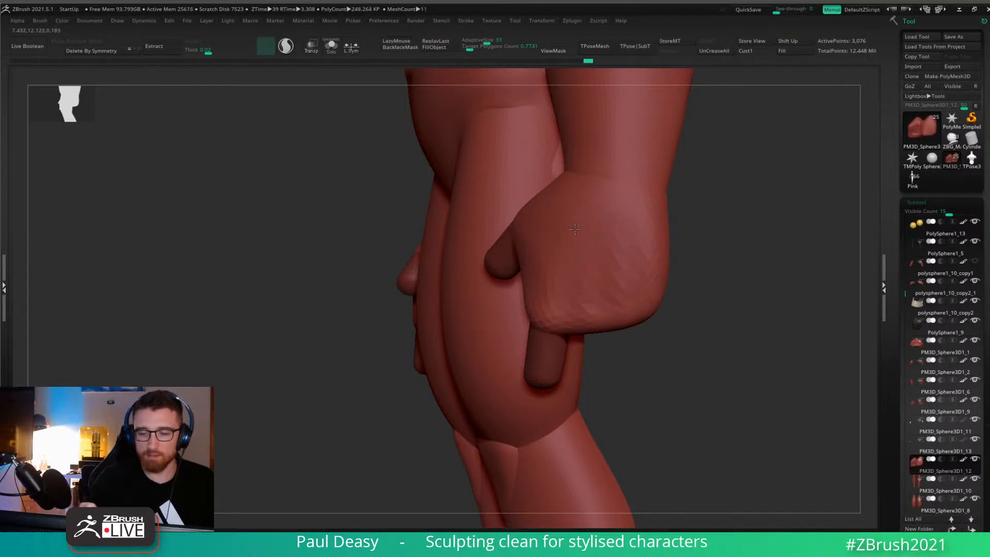
Select the finger below the palm, adjust its placement against the palm's lower edge, and switch the selection back to the hands.
left_click_drag(680, 255, 563, 376)
left_click(563, 368, "alt")
key("w")
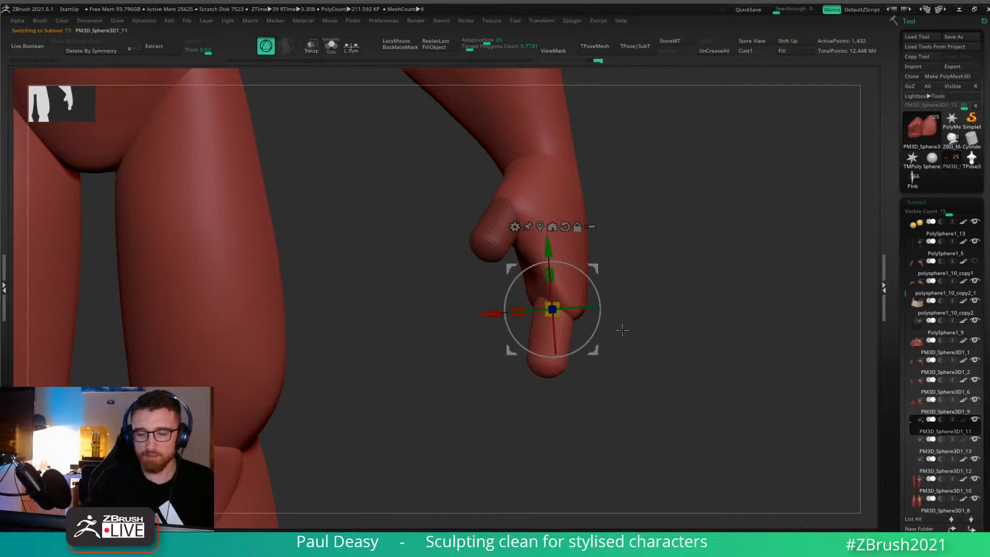
mouse_move(596, 272)
left_mouse_down()
mouse_move(762, 278)
mouse_move(597, 279)
mouse_move(606, 272)
mouse_move(685, 280)
mouse_move(553, 304)
left_mouse_up()
key("q")
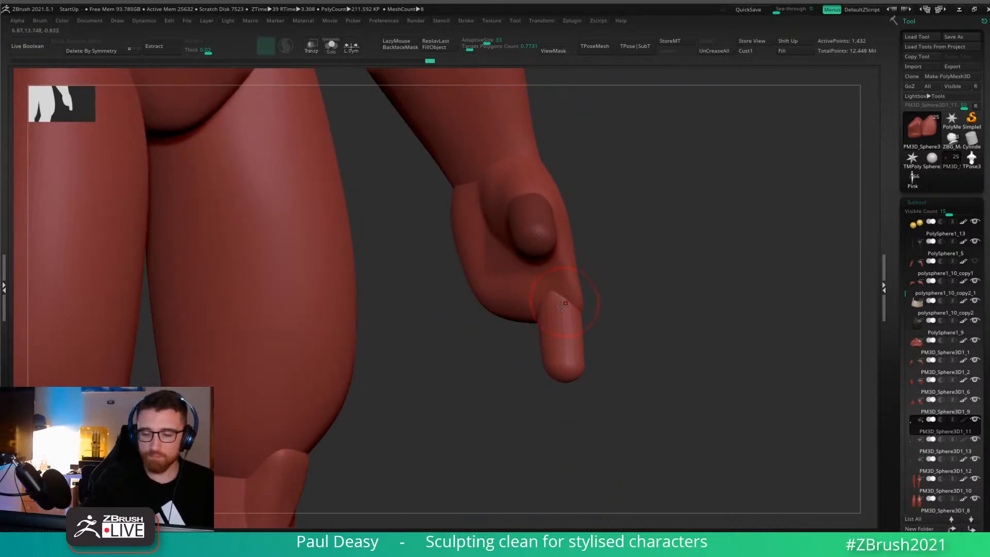
left_click(562, 305, "alt")
left_click_drag(612, 283, 630, 306)
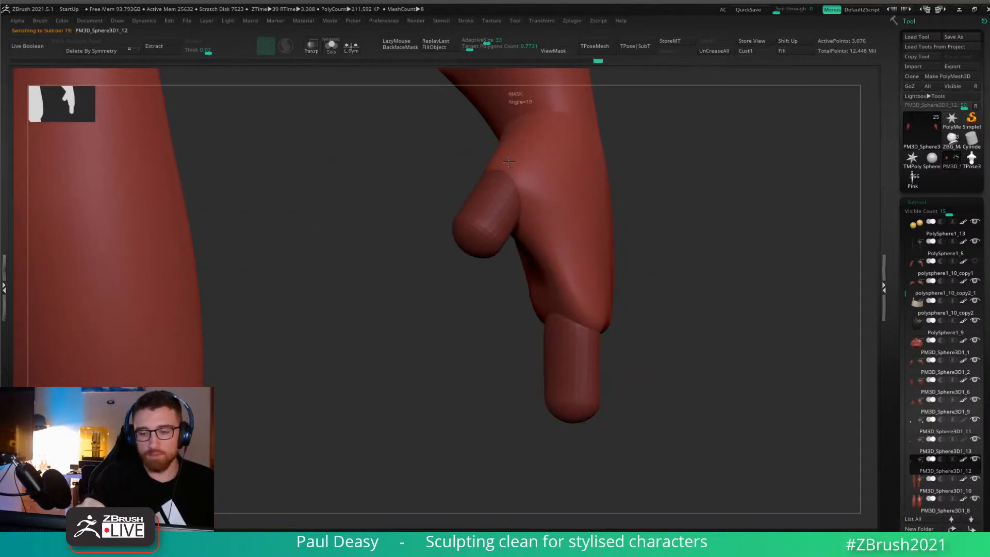
Try masking the side of the palm from the wrist to the finger base, and undo the mask.
mouse_move(508, 98)
left_mouse_down("ctrl")
mouse_move(539, 355)
mouse_move(579, 405)
mouse_move(582, 311)
left_mouse_up("ctrl")
right_click_drag(582, 312, 596, 303)
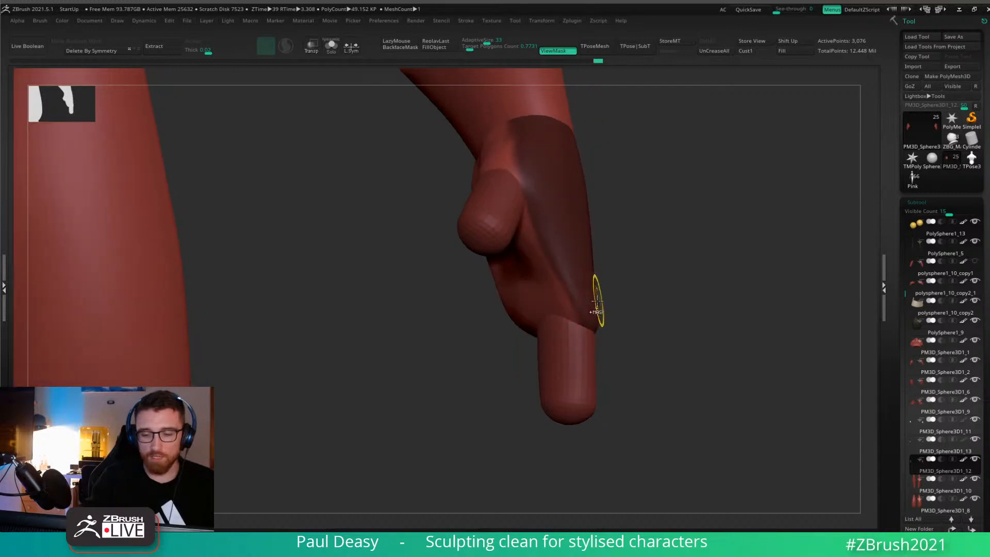
left_click(593, 305, "ctrl")
left_click(586, 310, "ctrl")
key("ctrl+z")
key("ctrl+z")
Mask the hands and refine the masked area on the palm between the thumb and the finger.
left_click(606, 301, "ctrl")
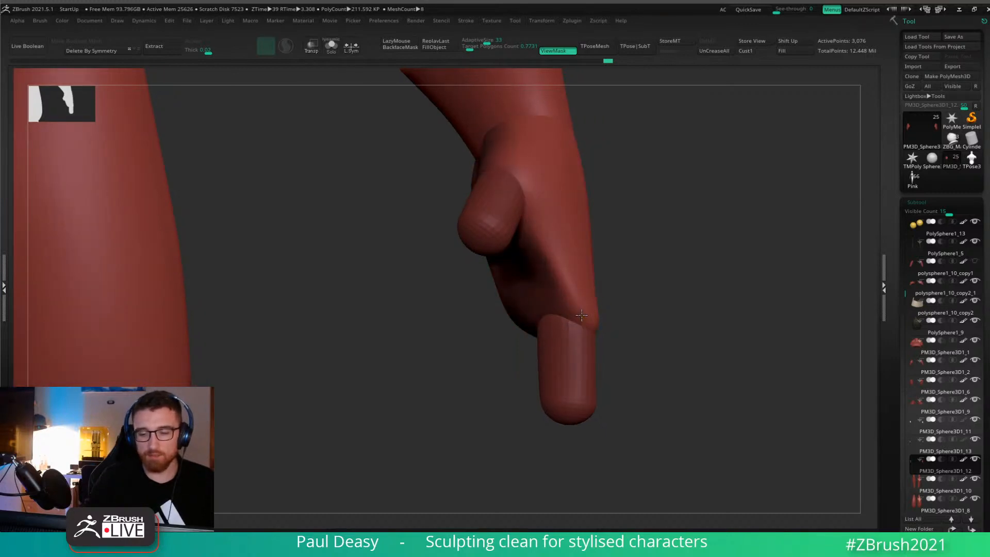
left_click(617, 299, "ctrl")
right_click_drag(558, 315, 573, 306)
left_click(573, 306, "ctrl")
right_click(558, 309)
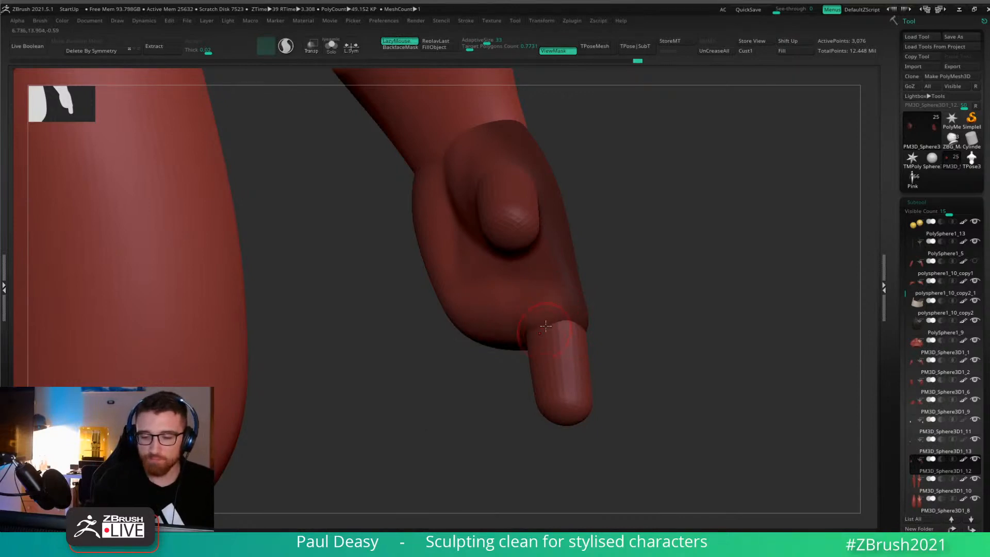
right_click_drag(545, 325, 522, 324)
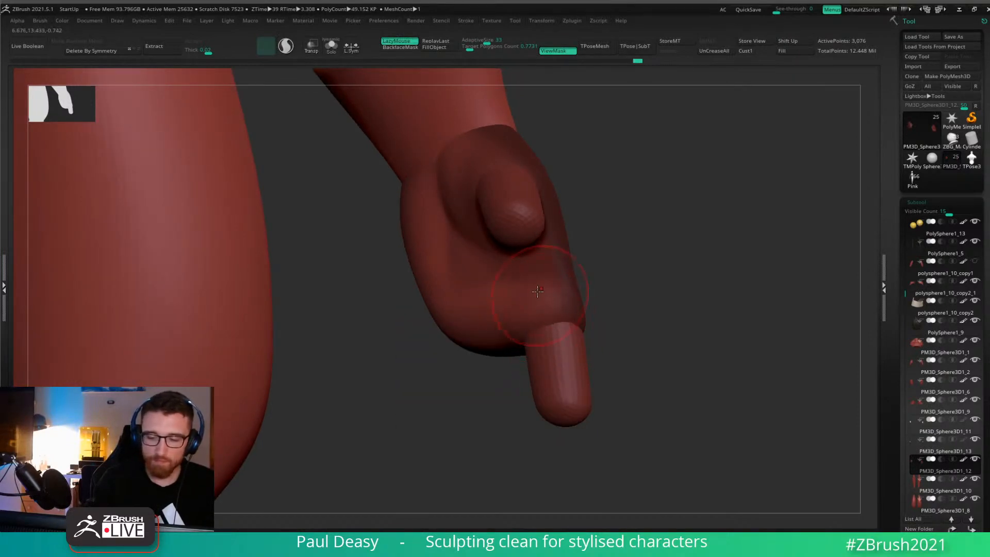
left_click_drag(504, 305, 499, 326, "ctrl")
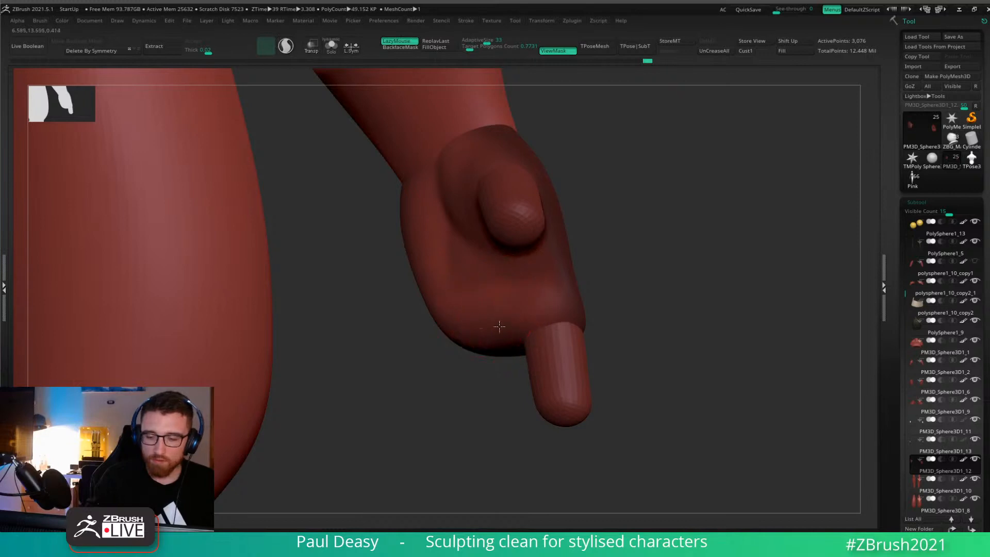
right_click_drag(526, 323, 606, 311)
Smooth the lower palm around the finger base and clear the mask from the hands.
mouse_move(528, 336)
left_mouse_down("shift")
mouse_move(479, 354)
mouse_move(468, 370)
left_mouse_up("shift")
key("space")
left_click(519, 338)
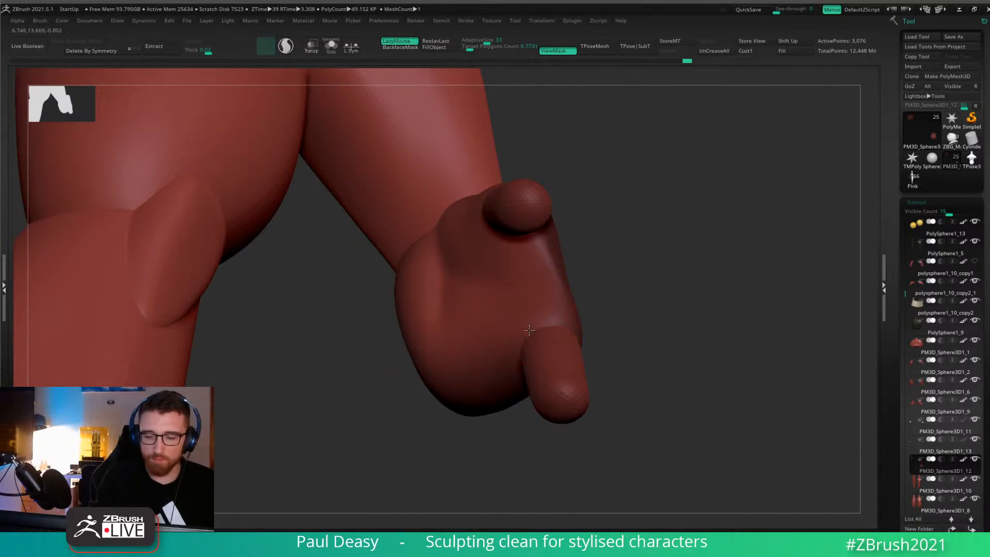
key("l")
key("l")
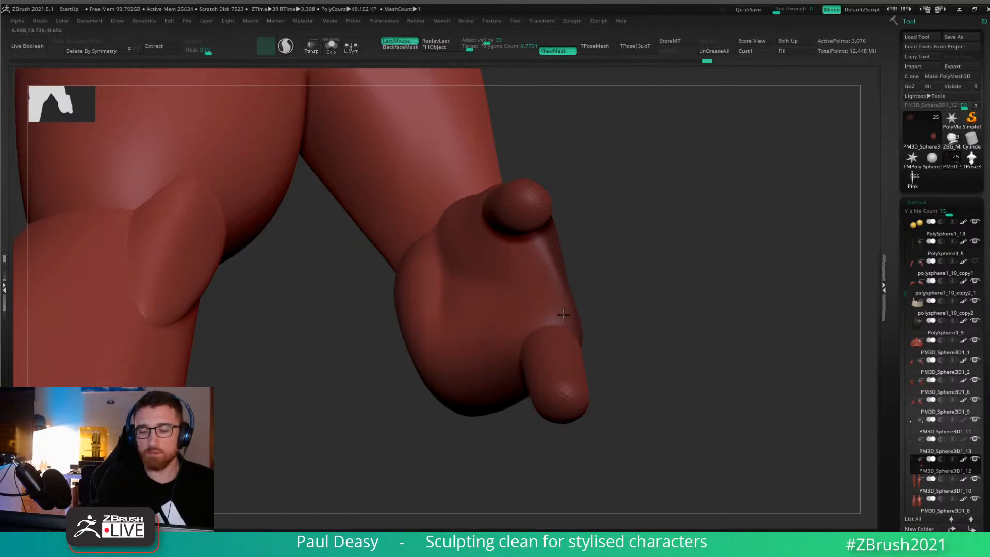
key("l")
key("l")
right_click_drag(652, 304, 654, 369)
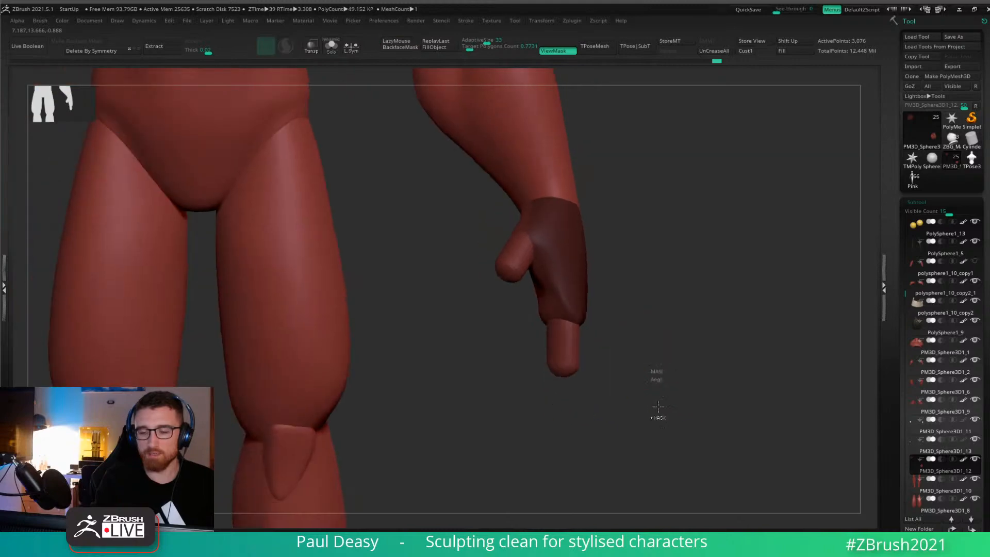
left_click_drag(655, 368, 660, 416, "ctrl")
Work on the inner palm with the DamStandard brush and smooth the palm's edge above the finger.
right_click_drag(650, 363, 602, 292)
right_click_drag(612, 333, 622, 333)
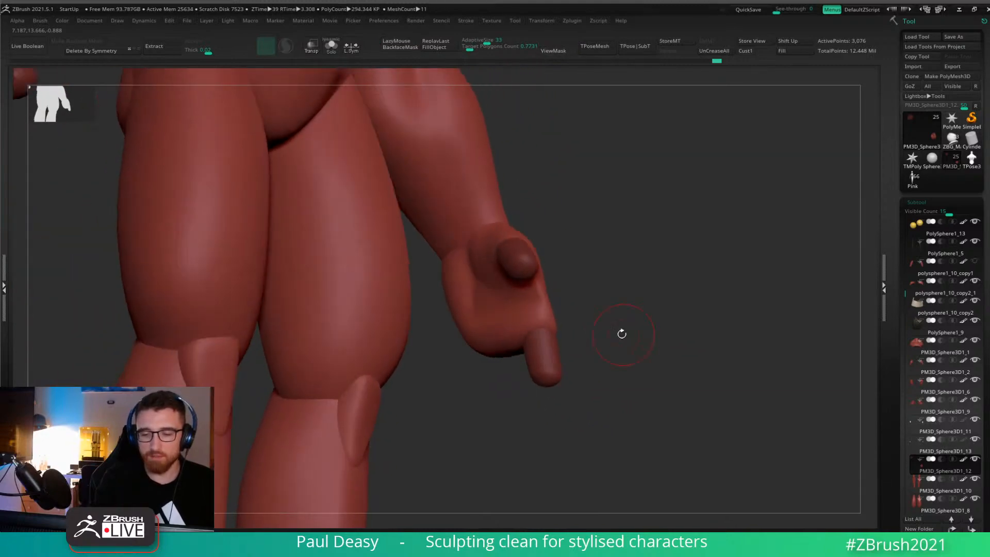
key("b")
key("d")
key("s")
right_click_drag(479, 304, 500, 328, "ctrl")
key("space")
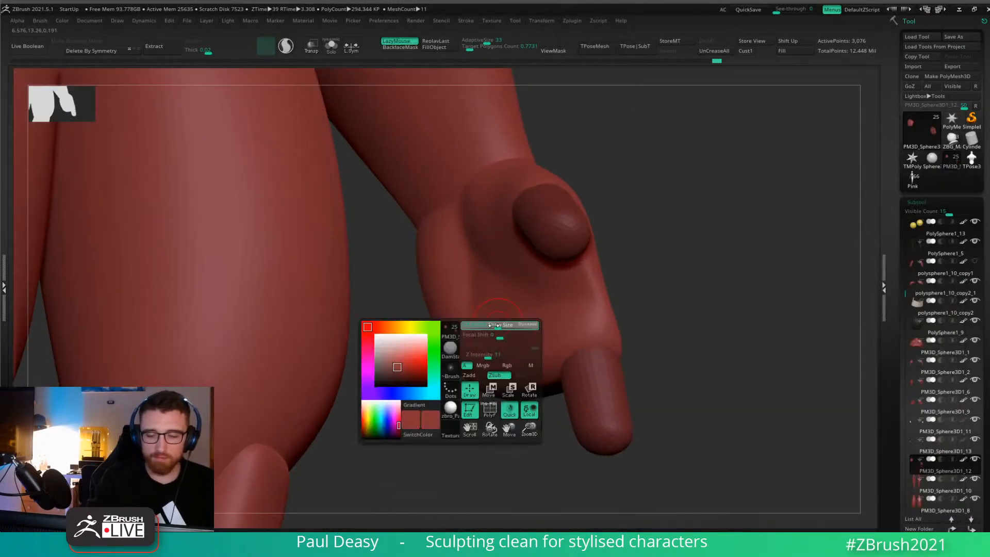
key("space")
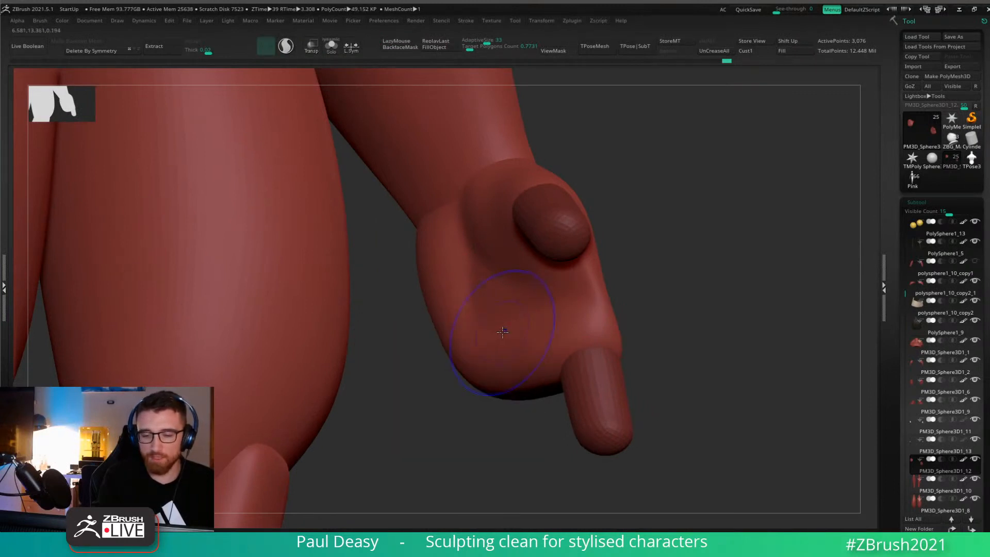
left_click_drag(601, 309, 596, 274, "shift")
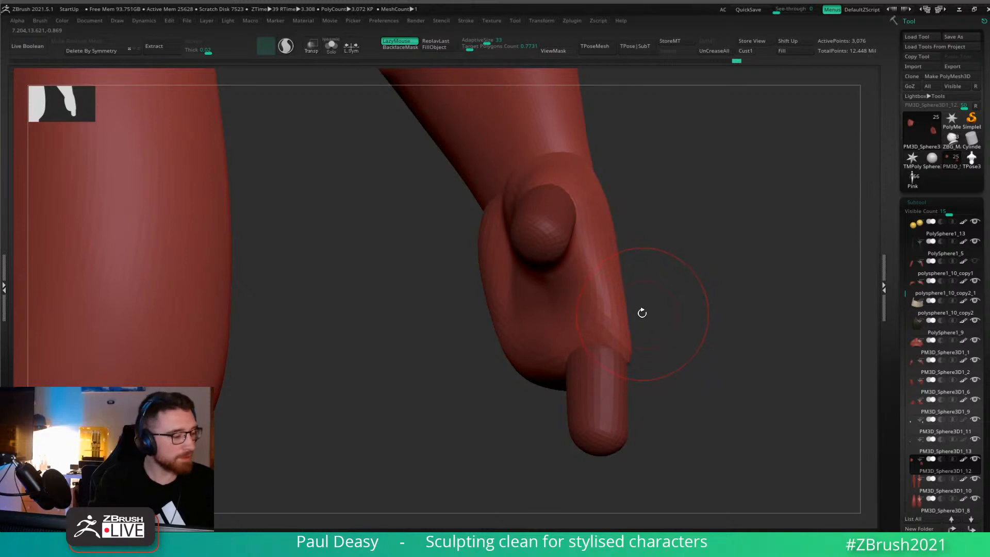
Reshape the thumb side of the hand between wrist and finger with the Move brush.
key("space")
left_click_drag(597, 308, 598, 316)
mouse_move(584, 254)
left_mouse_down()
mouse_move(574, 235)
mouse_move(615, 226)
left_mouse_up()
key("space")
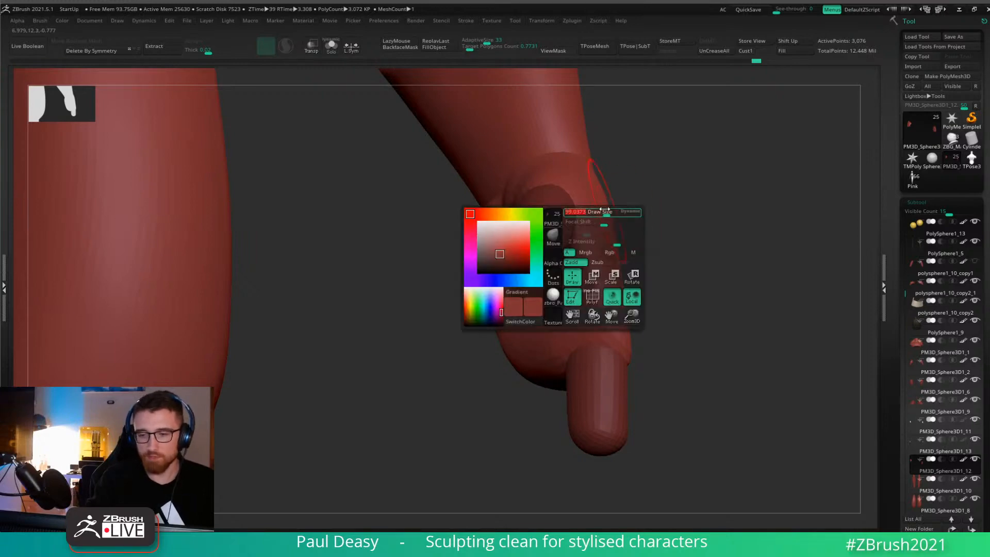
left_click_drag(604, 189, 644, 206)
Build up the lower palm pad with the ClayBuildup brush and smooth it.
key("b")
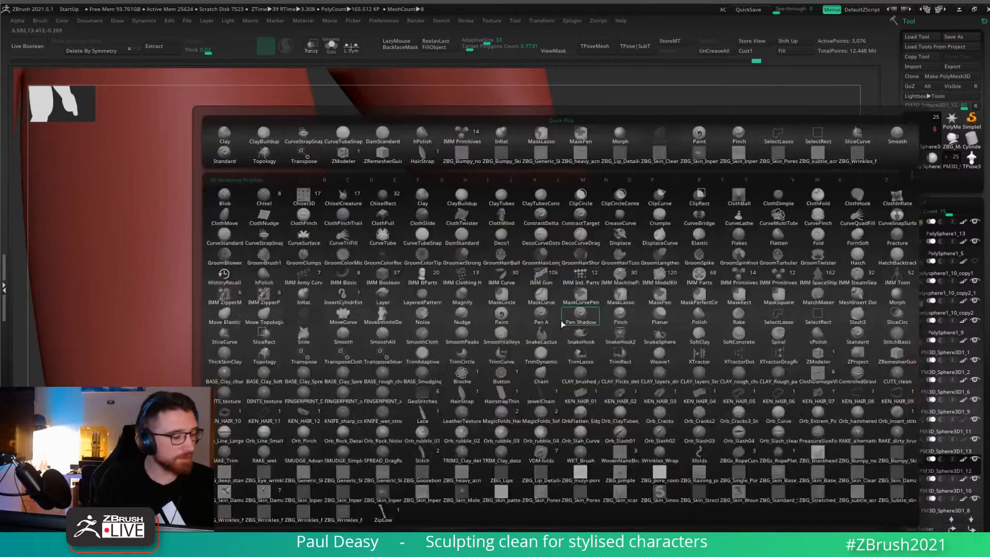
key("c")
key("b")
right_click_drag(563, 321, 551, 325)
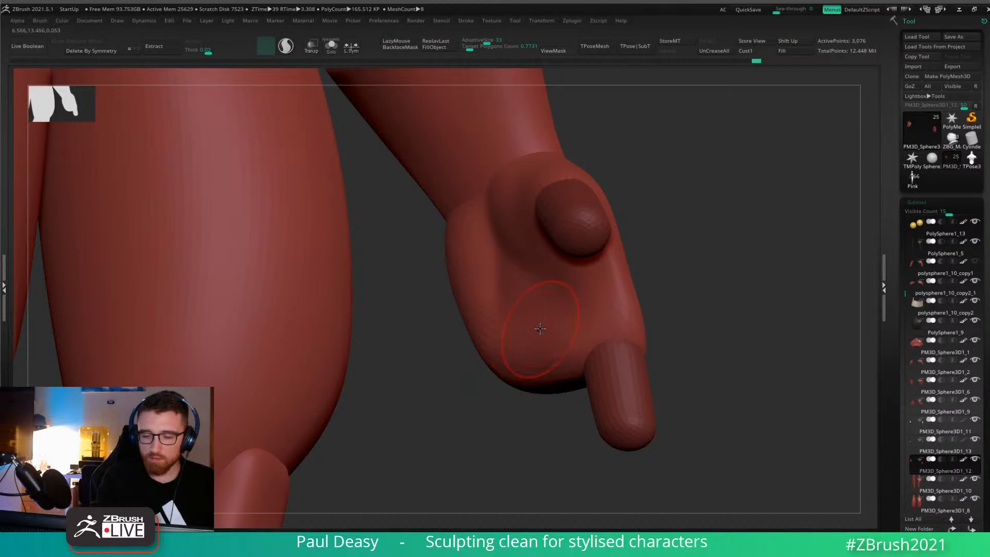
left_click_drag(538, 327, 517, 338, "shift")
Raise the hands' subdivision level, define the hollow down the middle of the palm and smooth it.
key("d")
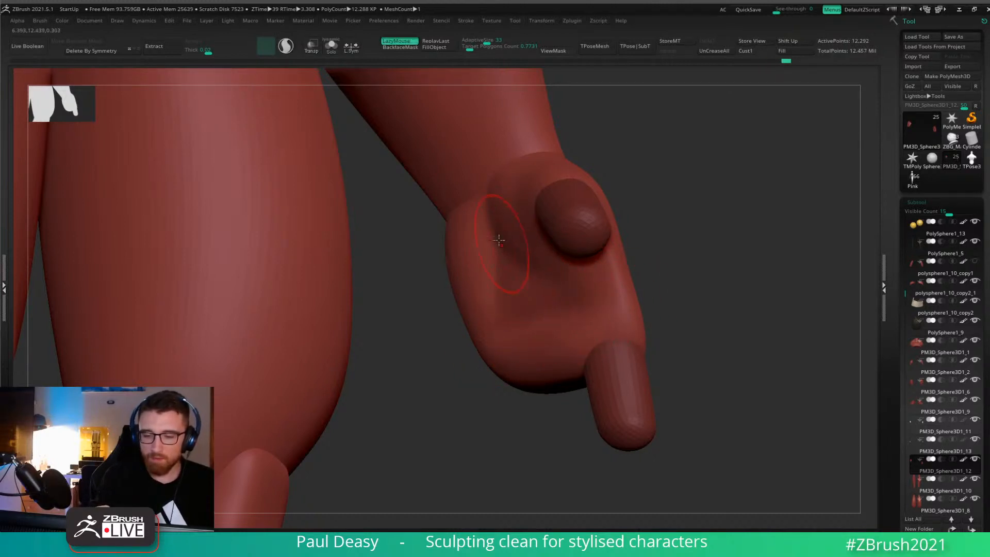
right_click_drag(505, 261, 518, 328)
right_click(478, 358)
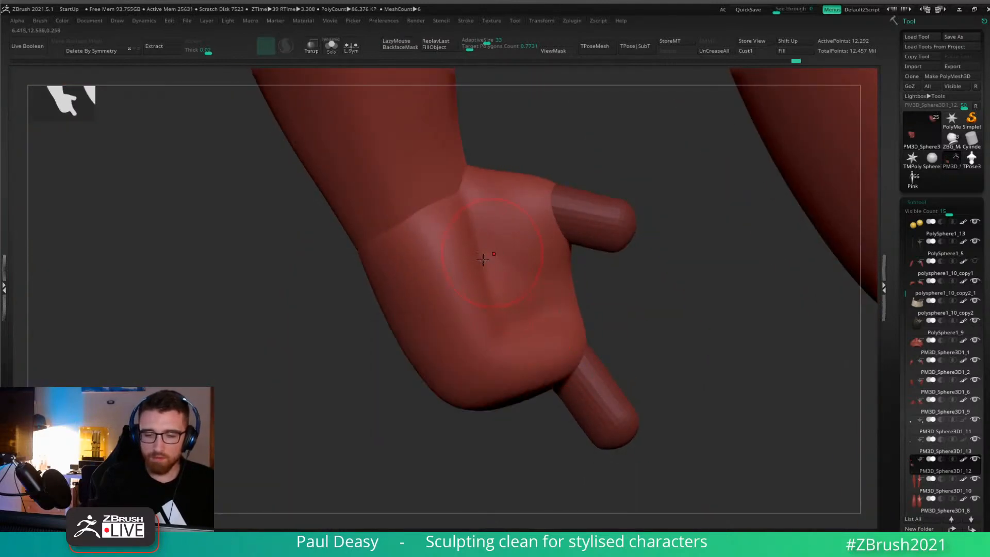
left_click_drag(483, 260, 478, 245, "shift")
Deepen the crease between the outer palm pad and the finger pad, and smooth the surface beside it.
right_click_drag(651, 283, 601, 280)
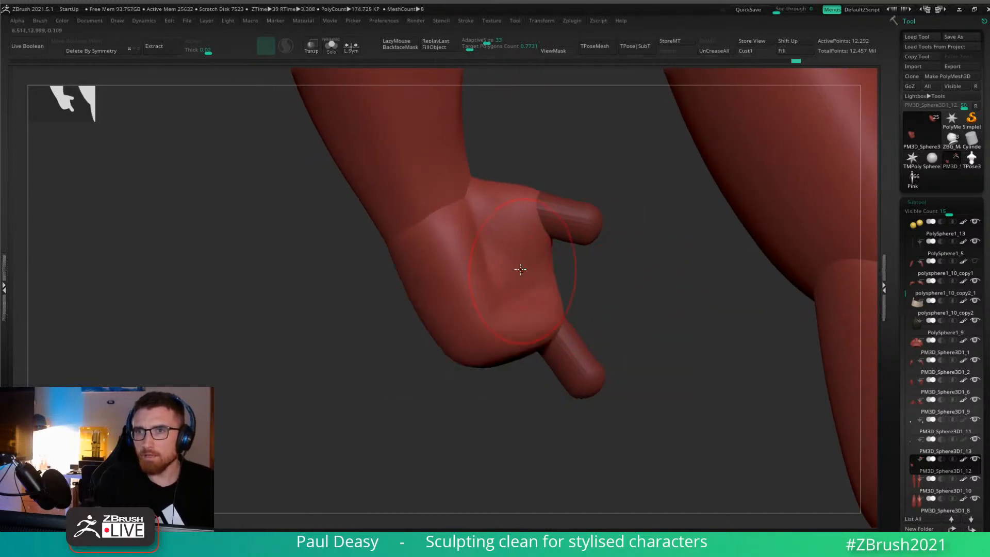
mouse_move(520, 269)
right_mouse_down()
mouse_move(502, 276)
mouse_move(511, 263)
right_mouse_up()
right_click(501, 268)
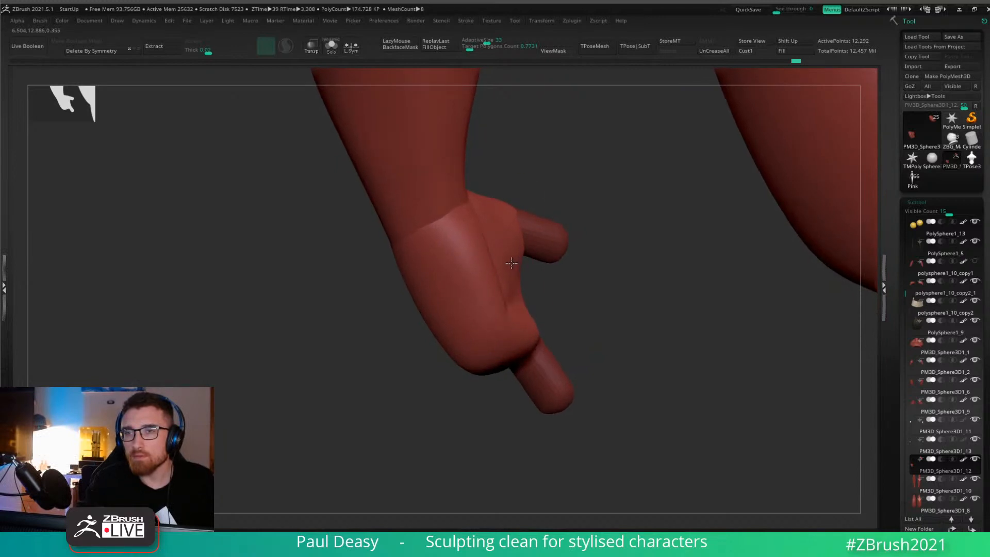
right_click(514, 334)
right_click(511, 334)
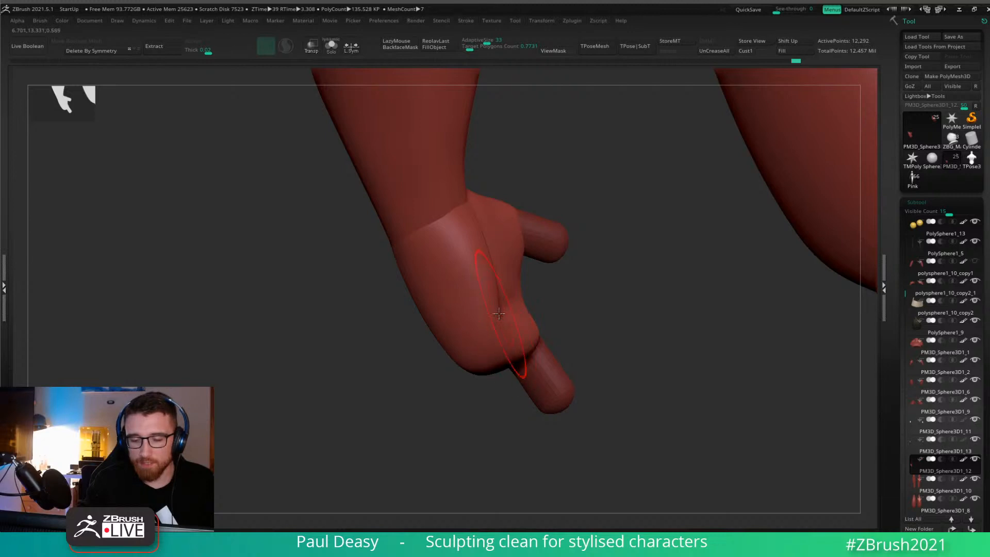
left_click_drag(499, 314, 493, 333)
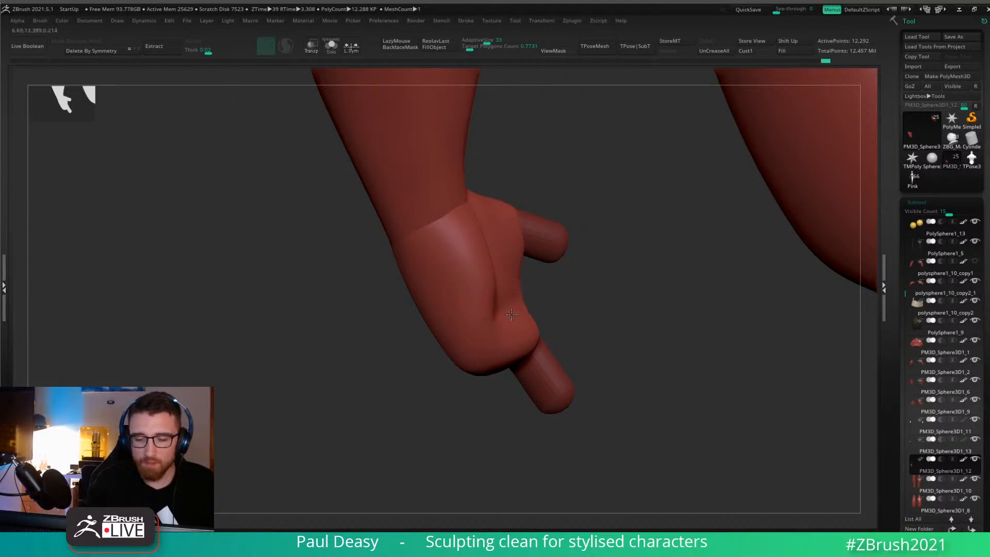
right_click_drag(511, 314, 541, 304)
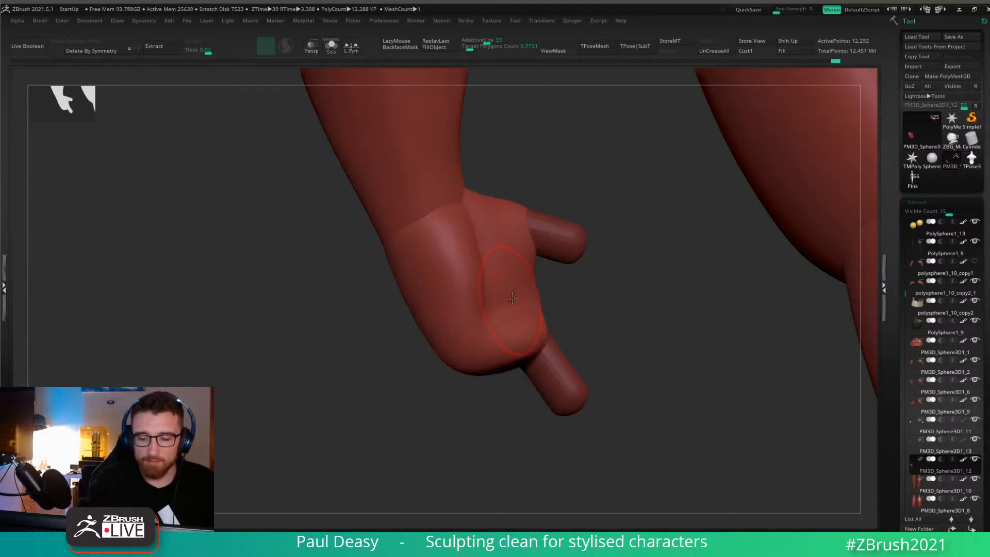
left_click_drag(516, 287, 543, 334, "shift")
Check the hand's shape from several angles and its proportions against the whole body from back and front.
right_click_drag(546, 336, 548, 340)
right_click(544, 338)
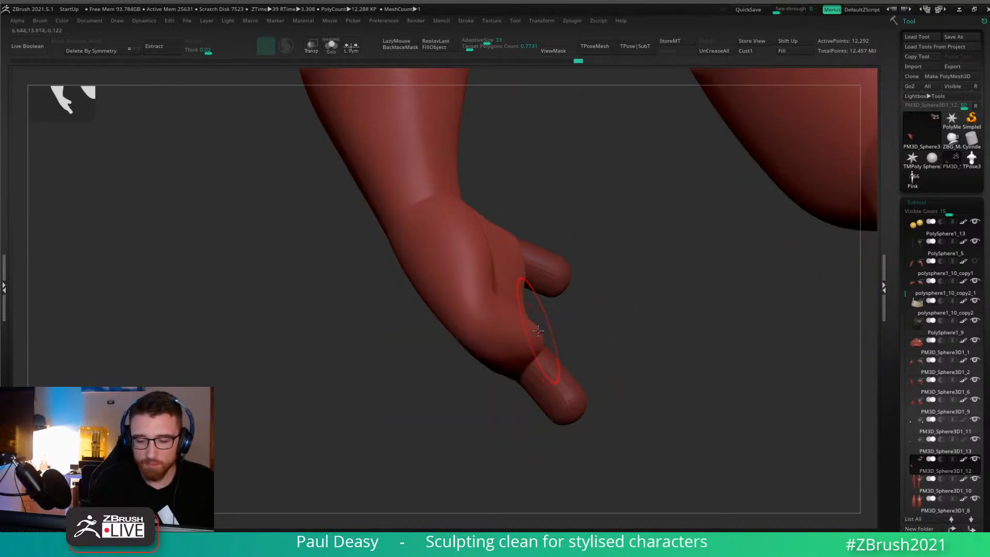
right_click_drag(559, 341, 555, 344)
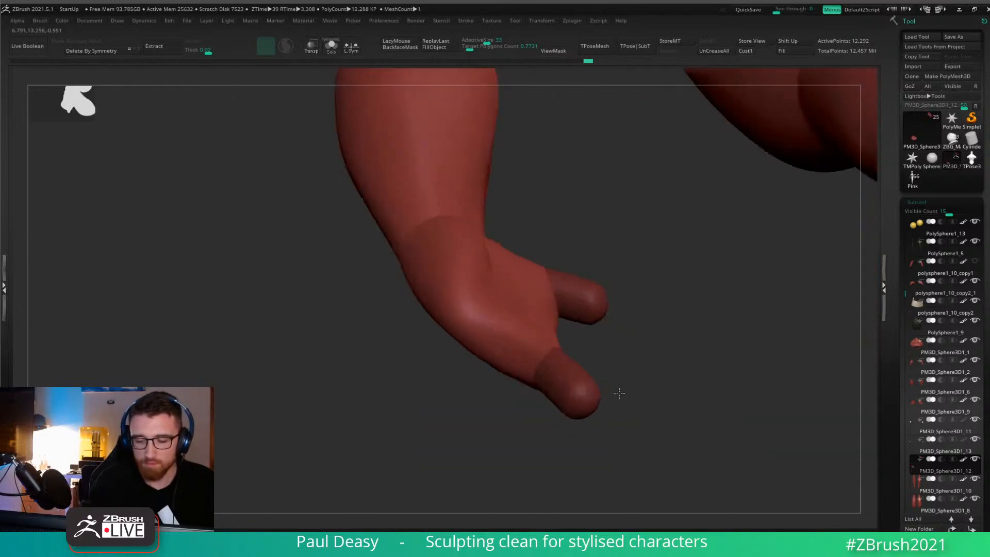
right_click_drag(613, 366, 608, 369)
left_click_drag(609, 369, 596, 350)
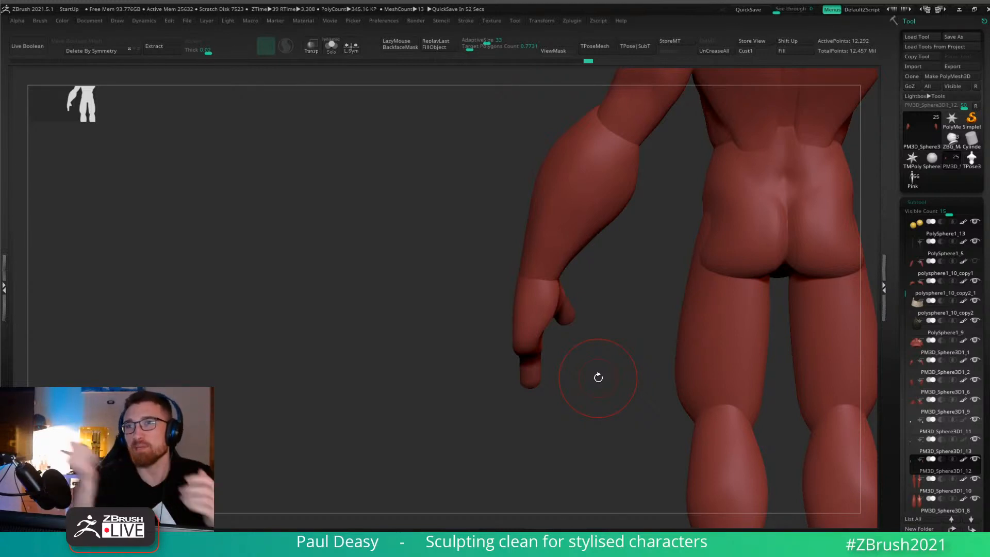
right_click(551, 304)
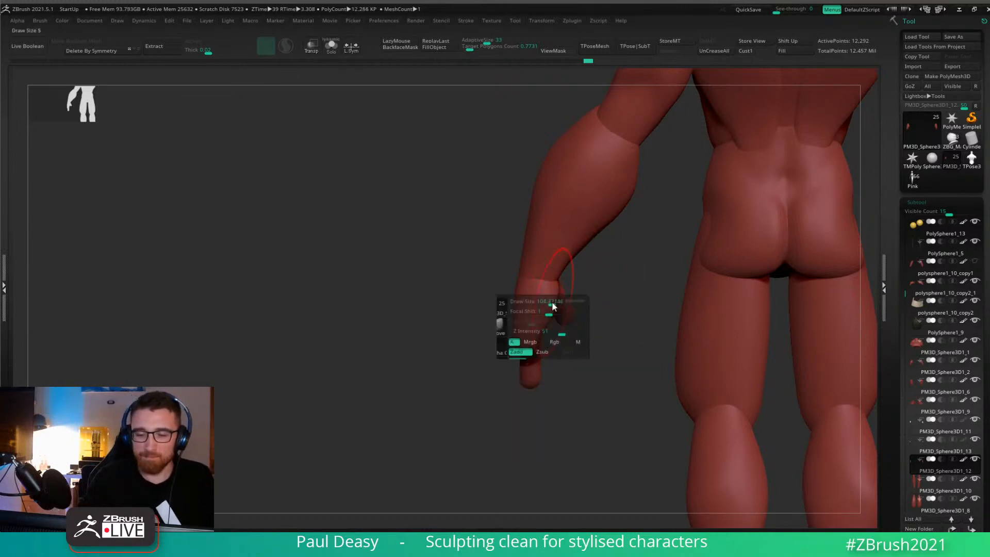
right_click(523, 270)
right_click_drag(522, 273, 538, 288)
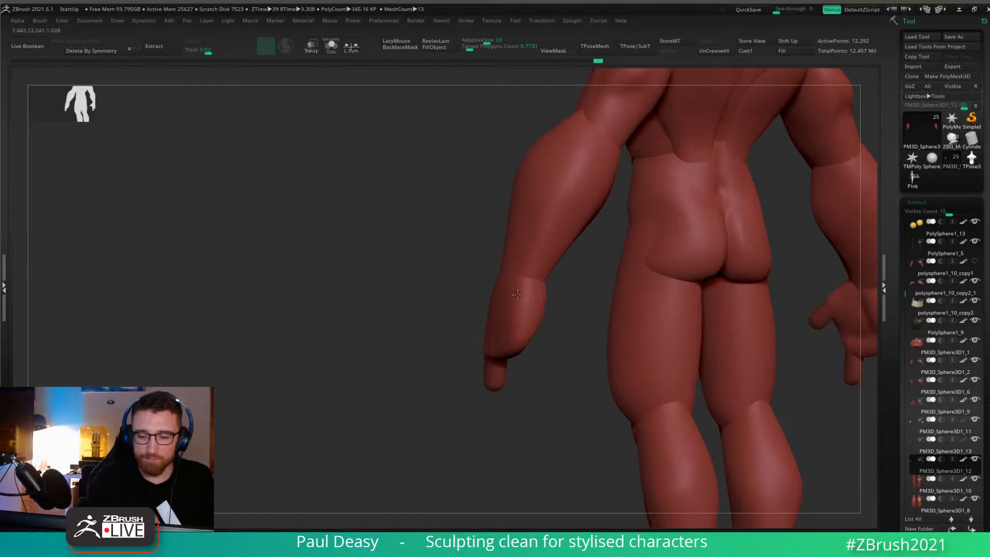
right_click_drag(576, 447, 420, 446, "shift")
right_click_drag(675, 262, 794, 361, "shift")
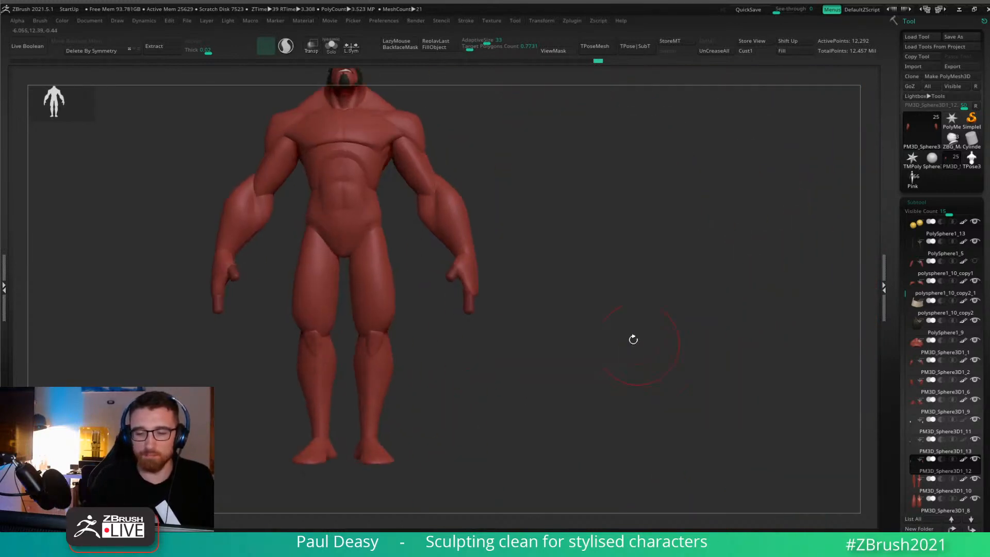
Select the finger, duplicate it with the gizmo and move the copy beside the original under the palm.
right_click_drag(600, 292, 658, 356, "alt")
right_click_drag(541, 387, 552, 322, "alt")
left_click(538, 309, "alt")
right_click_drag(609, 334, 595, 271, "shift")
key("w")
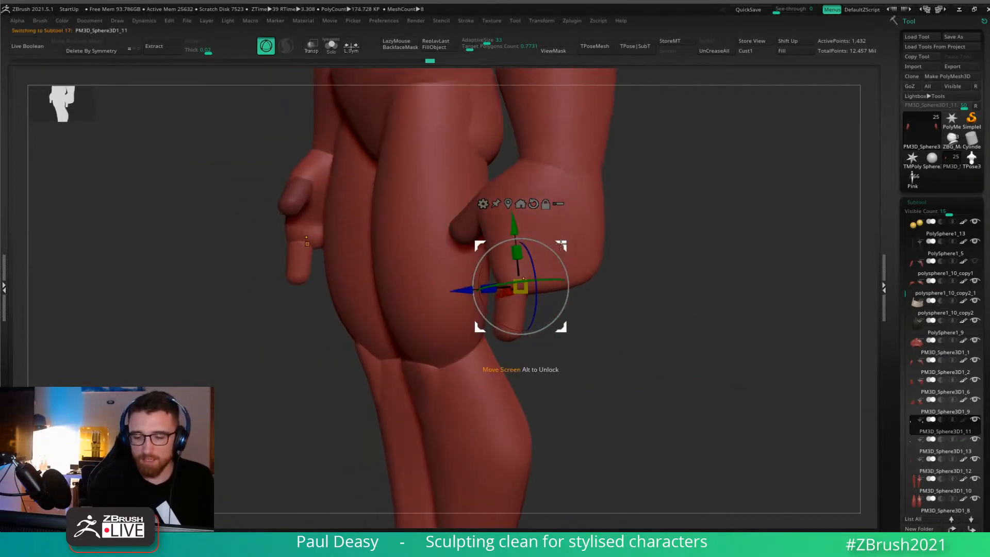
left_click_drag(560, 244, 581, 242, "ctrl")
right_click_drag(592, 248, 670, 258, "shift")
left_click_drag(582, 242, 601, 238)
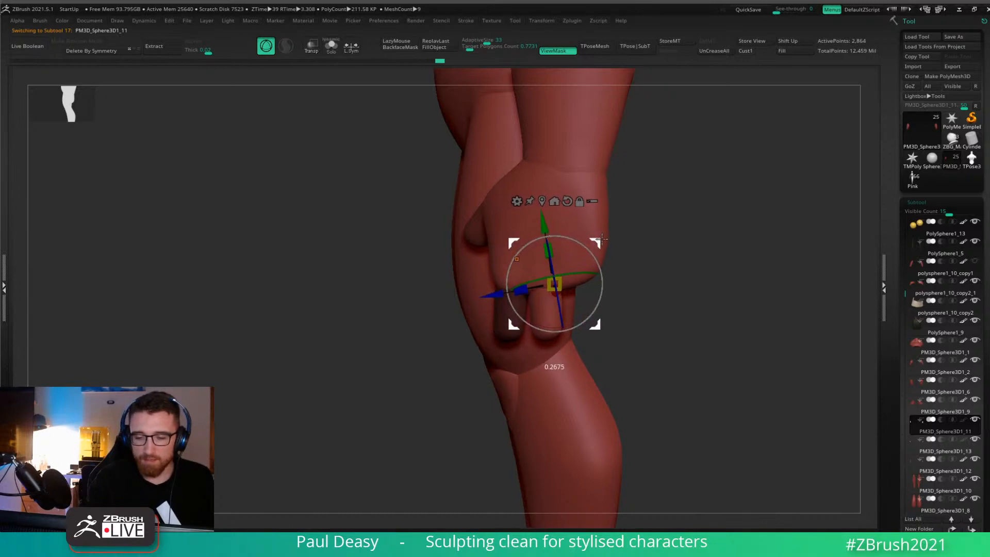
Fine-tune the copied finger's position and split it from the original into separate subtools.
right_click_drag(634, 250, 693, 258, "shift")
mouse_move(596, 243)
left_mouse_down()
mouse_move(598, 269)
mouse_move(596, 244)
left_mouse_up()
right_click_drag(679, 261, 632, 264)
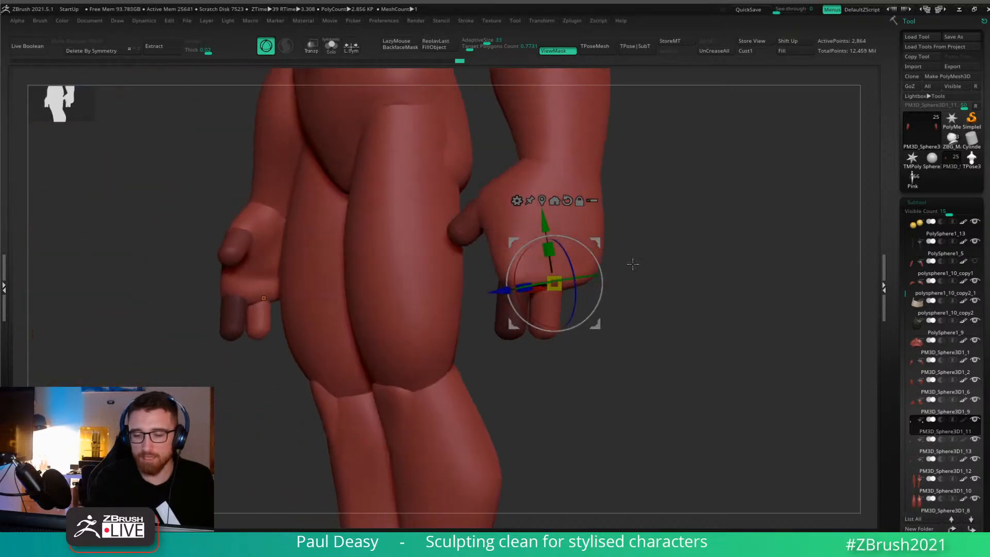
key("ctrl+shift+s")
key("q")
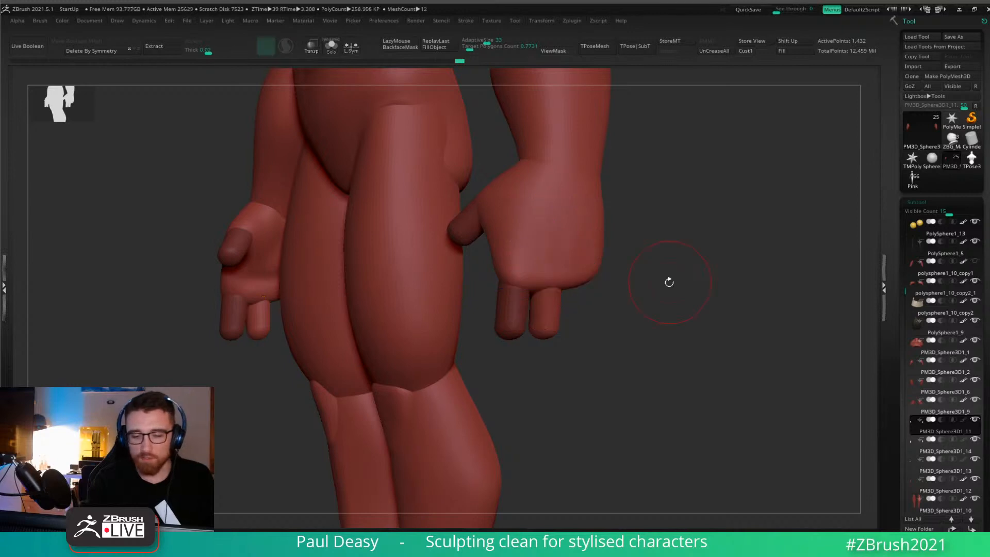
Duplicate the second finger with the gizmo and place the copy as a third finger under the palm.
left_click_drag(669, 283, 595, 313)
key("w")
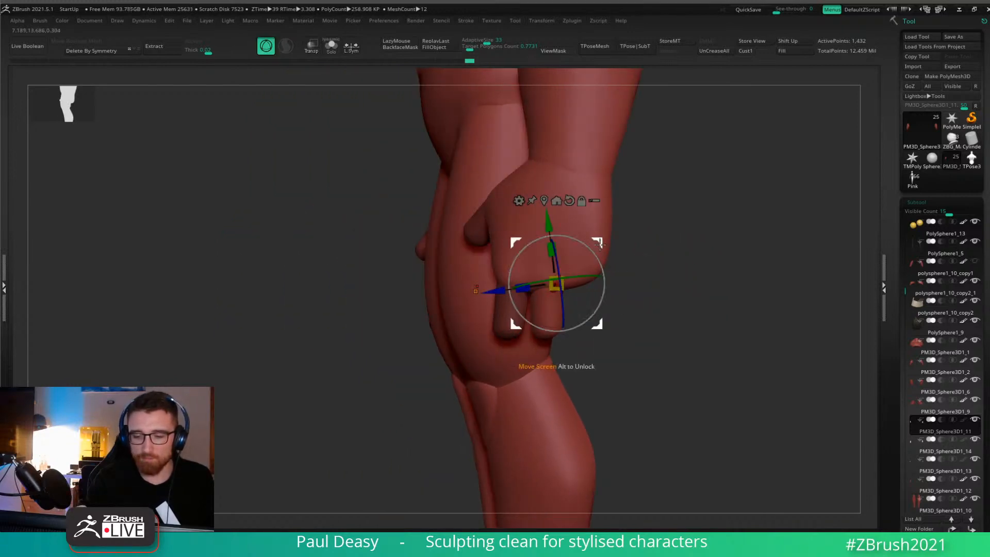
mouse_move(642, 248)
left_mouse_down()
mouse_move(617, 248)
mouse_move(631, 235)
left_mouse_up()
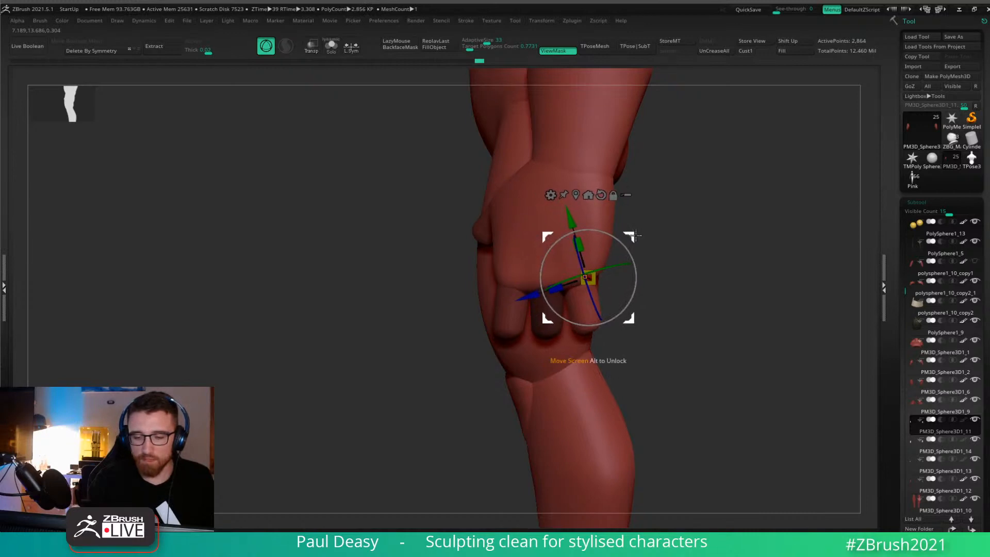
left_click_drag(683, 258, 634, 259)
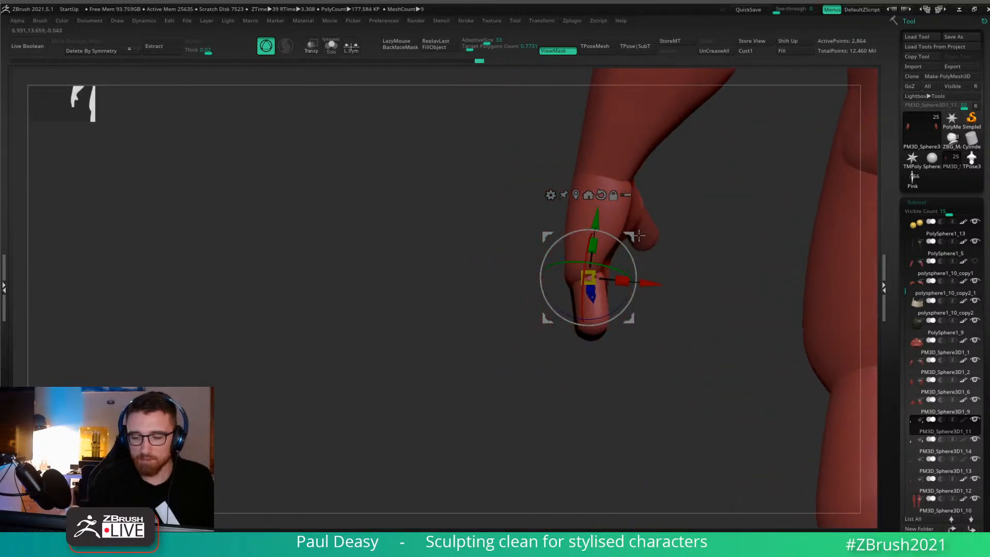
Clear the mask left on the fingers after duplicating, and check the new finger against the palm.
key("q")
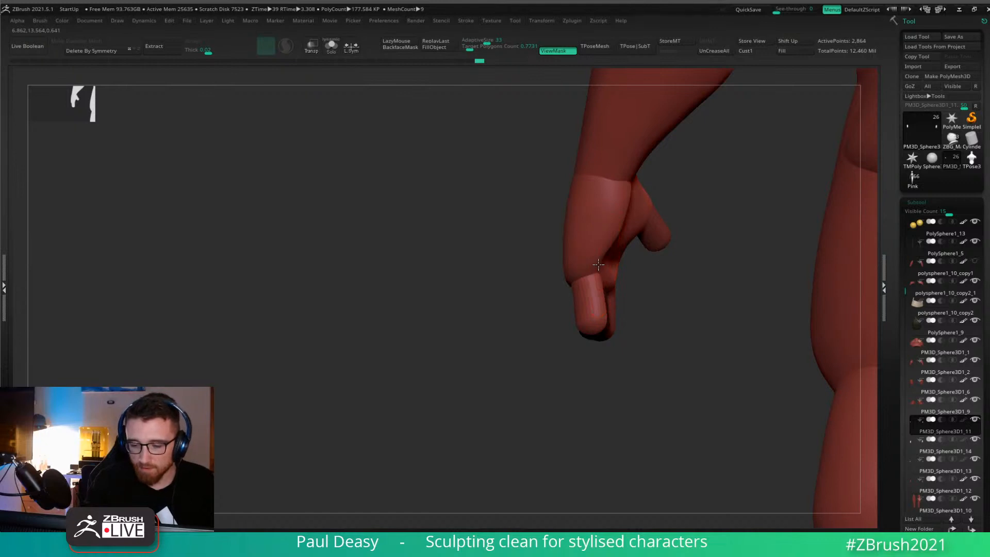
mouse_move(582, 254)
left_mouse_down("ctrl")
mouse_move(504, 271)
mouse_move(506, 257)
left_mouse_up("ctrl")
left_click_drag(612, 299, 456, 322, "ctrl+alt")
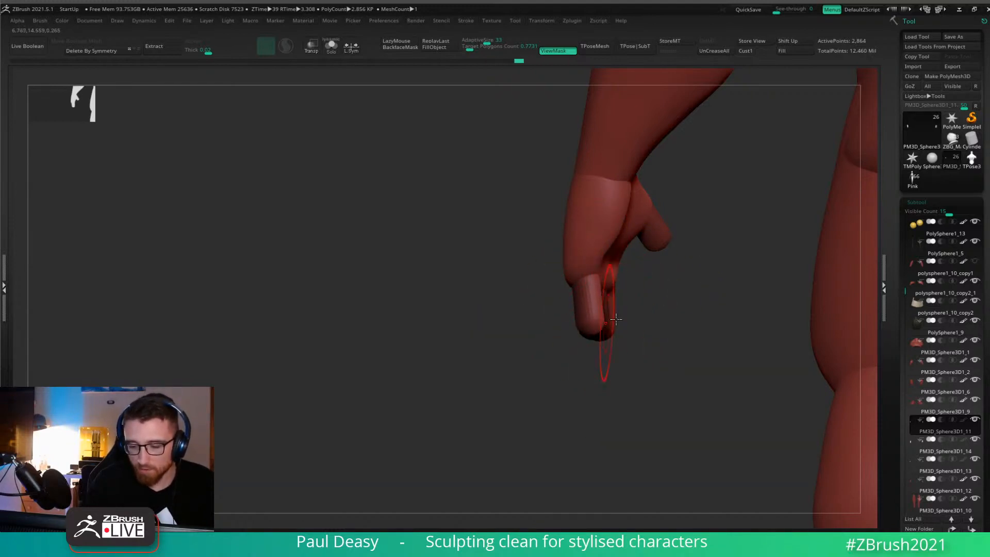
key("ctrl+h")
left_click(635, 320, "ctrl")
key("ctrl+h")
key("ctrl+h")
left_click_drag(641, 346, 638, 289)
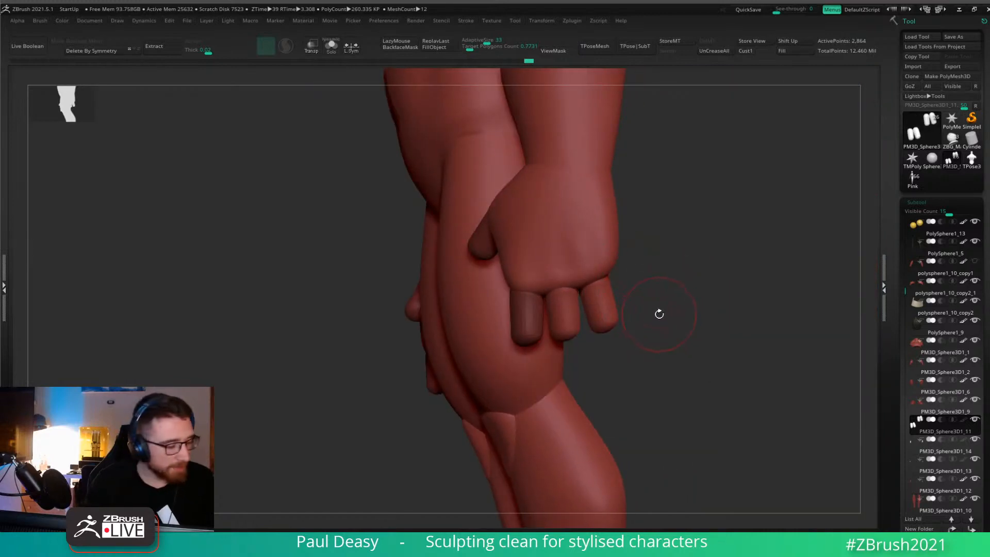
Isolate the duplicated fingers, give each its own polygroup and split the third finger into a separate subtool.
key("s")
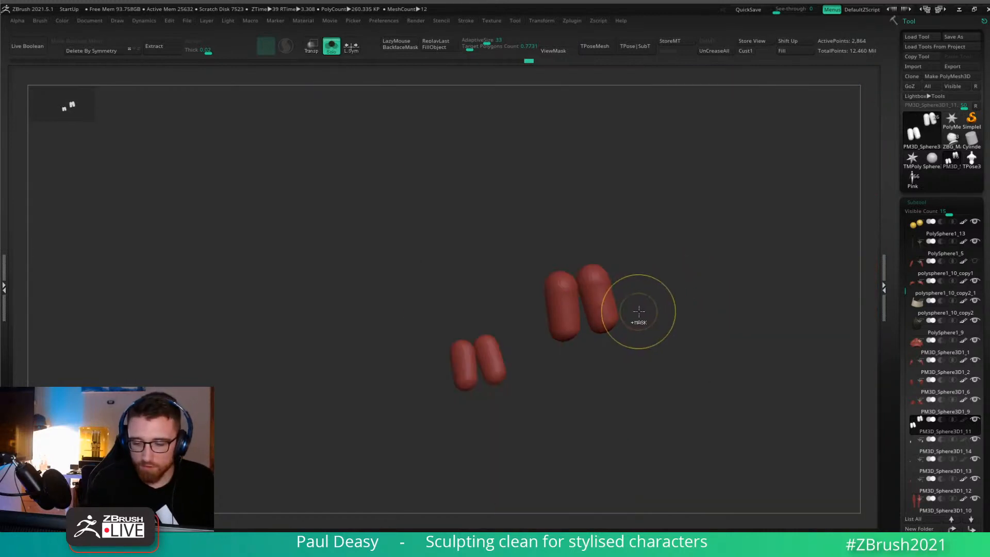
key("shift+f")
left_click(486, 534)
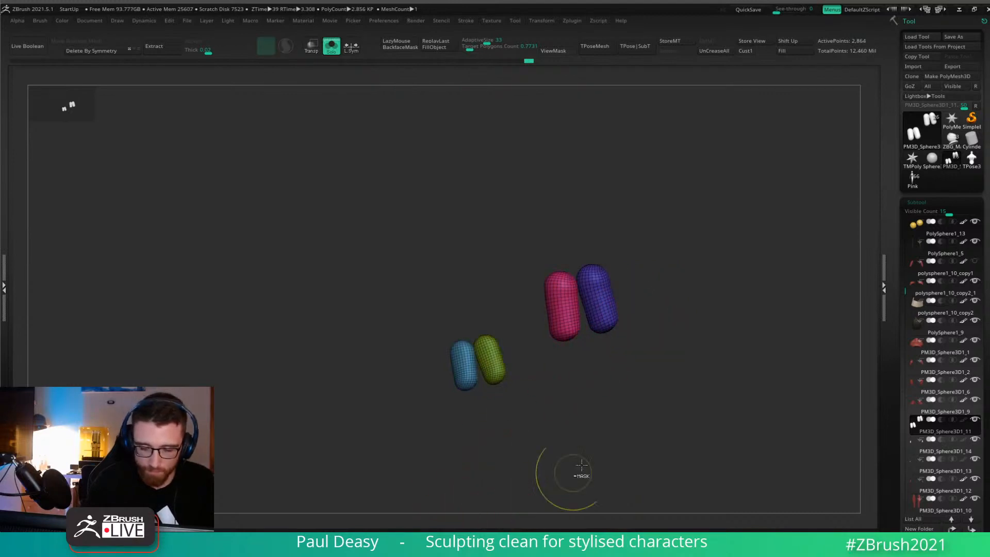
key("ctrl+shift+m")
left_click(603, 305, "ctrl+shift")
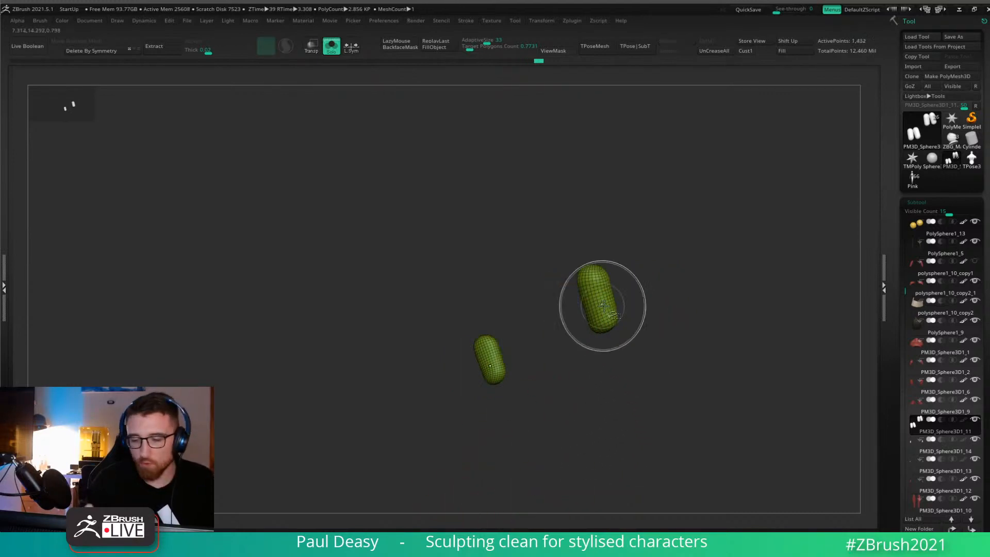
left_click(715, 313, "ctrl+shift")
key("ctrl+shift+g")
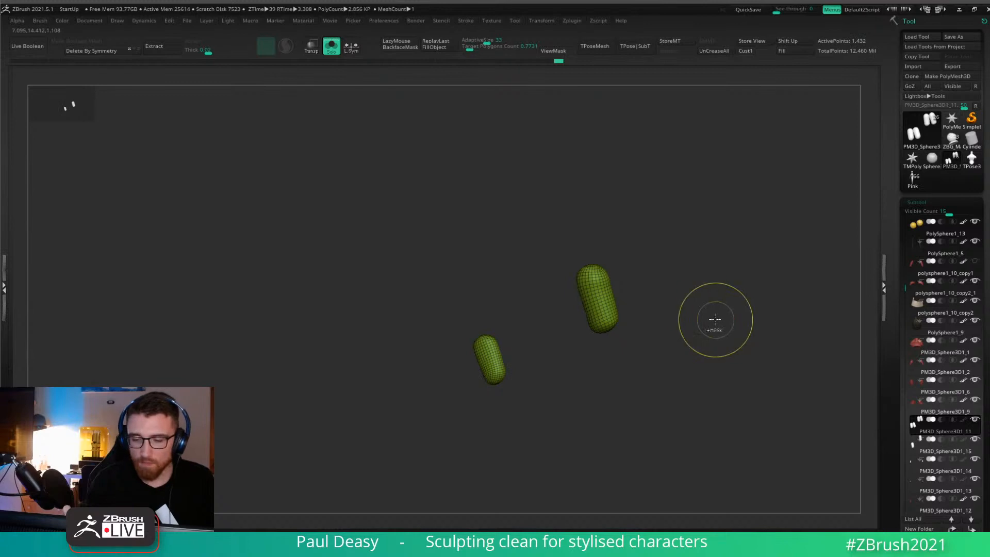
Select the palm and reshape its lower edge above the third finger with the Move brush.
key("s")
mouse_move(633, 303)
right_mouse_down()
mouse_move(614, 301)
mouse_move(621, 282)
right_mouse_up()
left_click(598, 279, "alt")
key("space")
mouse_move(622, 247)
left_mouse_down()
mouse_move(619, 235)
mouse_move(617, 277)
left_mouse_up()
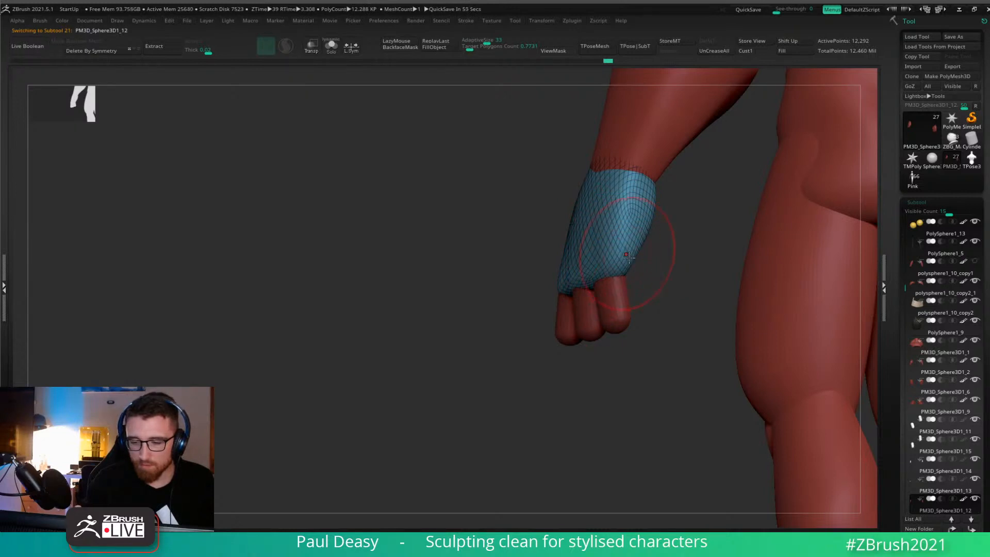
mouse_move(628, 258)
right_mouse_down()
mouse_move(679, 281)
mouse_move(648, 277)
right_mouse_up()
key("space")
left_click_drag(608, 266, 616, 265)
Resize the Move brush and refine the palm's form between the thumb and the fingers.
mouse_move(673, 278)
right_mouse_down()
mouse_move(598, 277)
mouse_move(659, 286)
right_mouse_up()
key("space")
left_click_drag(493, 258, 483, 258)
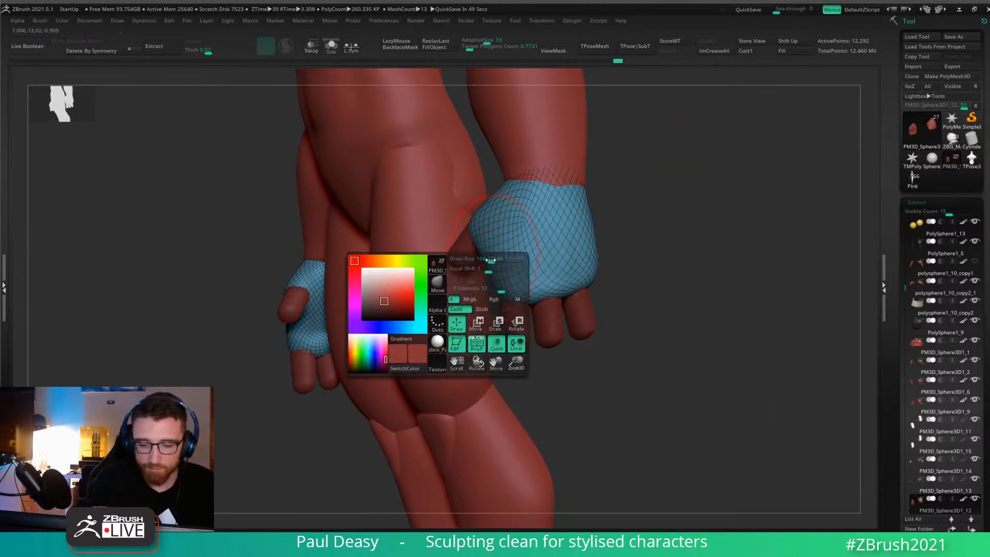
right_click_drag(483, 258, 497, 259)
left_click_drag(496, 259, 490, 262)
right_click_drag(512, 263, 580, 279)
Duplicate the third finger with the gizmo and place the copy beside it as the little finger.
left_click(584, 283, "alt")
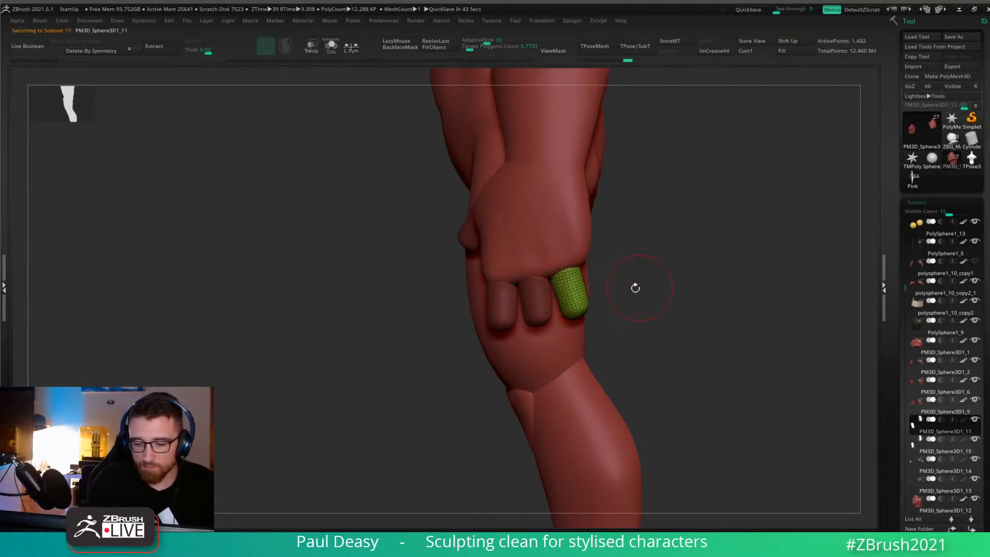
key("w")
left_click_drag(613, 222, 645, 221, "ctrl")
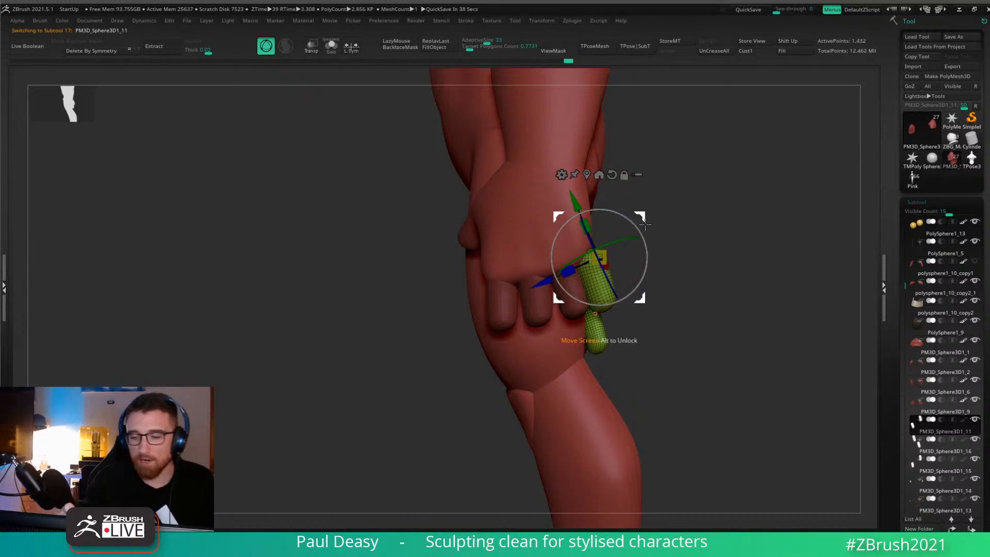
key("q")
left_click(710, 245, "alt")
right_click_drag(711, 246, 591, 290)
Adjust the index, middle and ring fingers one by one to tighten their spacing under the palm.
left_click(486, 288, "alt")
key("space")
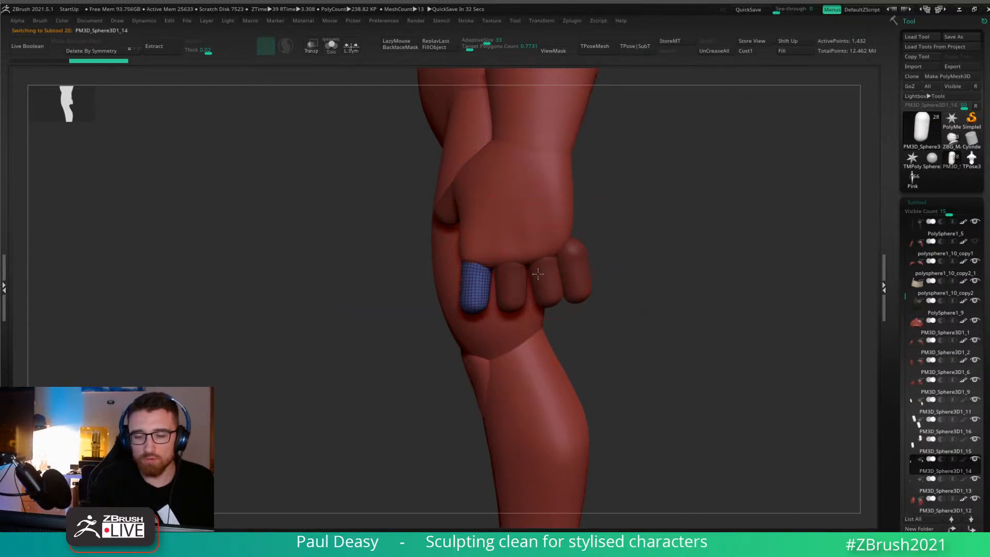
key("space")
left_click(511, 283, "alt")
key("space")
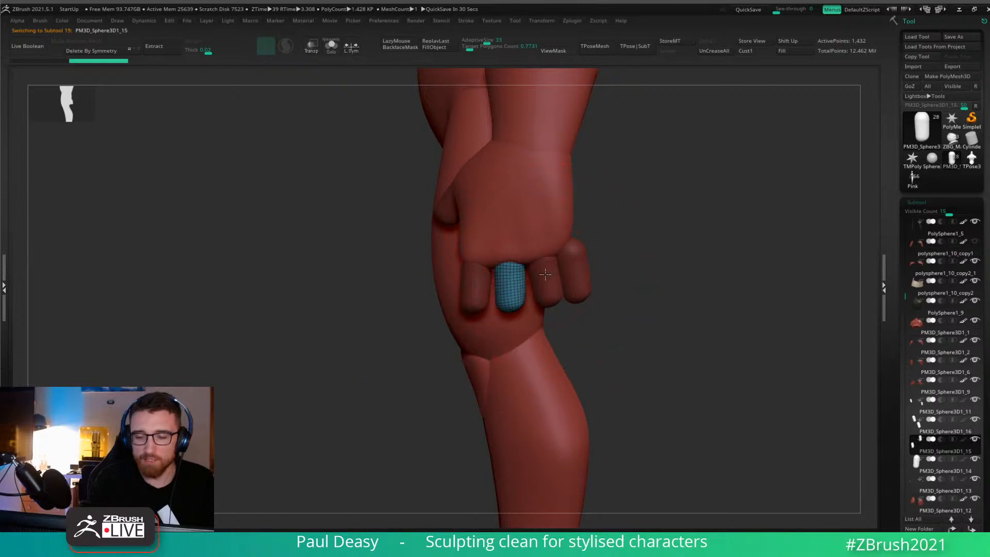
left_click(570, 273, "alt")
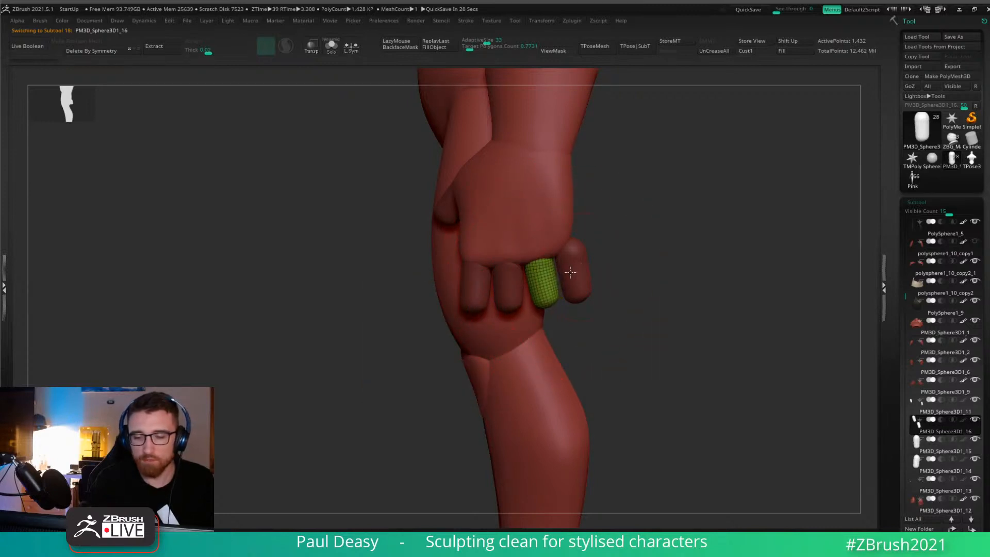
left_click(570, 272, "alt")
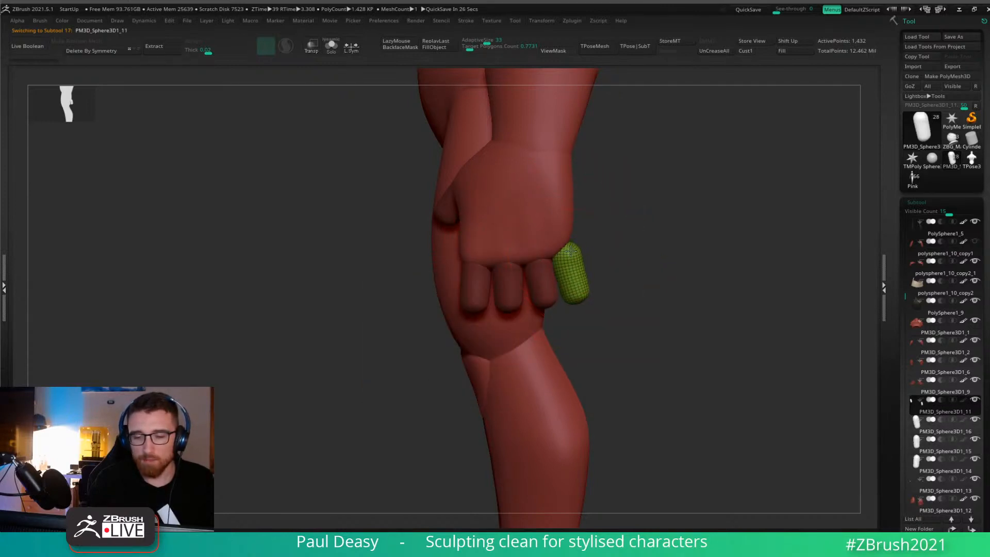
Slim the little finger with the Move brush and shift it closer to the palm with the gizmo.
left_click_drag(559, 269, 564, 271)
key("space")
left_click(541, 276)
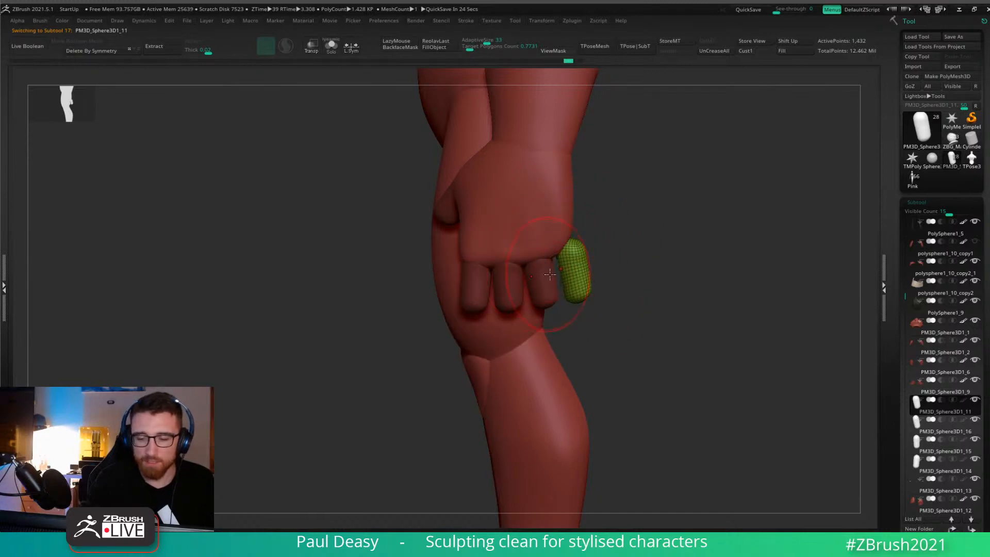
key("space")
left_click(503, 273)
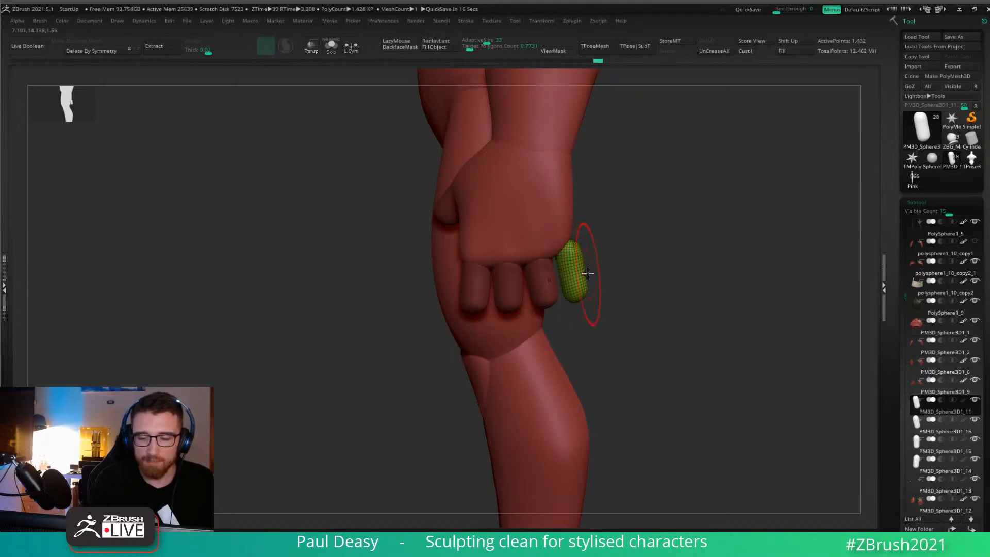
key("w")
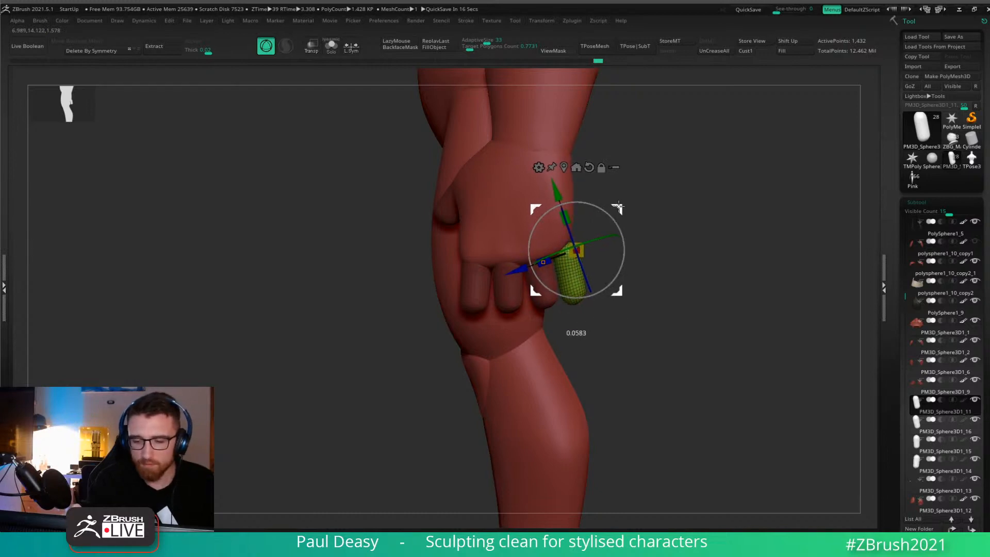
mouse_move(618, 208)
left_mouse_down()
mouse_move(626, 231)
mouse_move(618, 206)
mouse_move(748, 216)
mouse_move(612, 211)
left_mouse_up()
key("q")
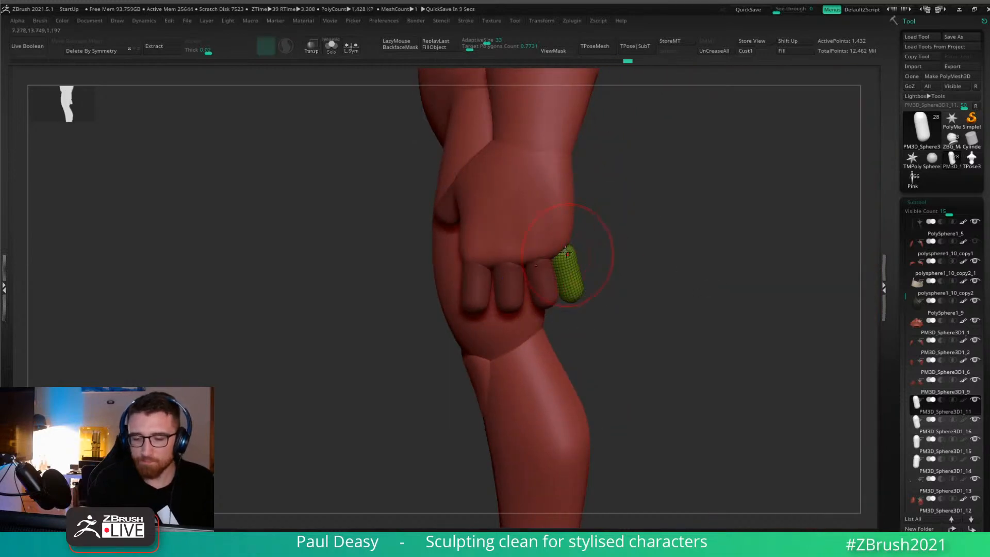
mouse_move(664, 262)
left_mouse_down()
mouse_move(604, 266)
mouse_move(675, 266)
left_mouse_up()
Select the ring finger, align the gizmo to it and shift it slightly closer to the middle finger.
left_click(542, 275, "alt")
key("w")
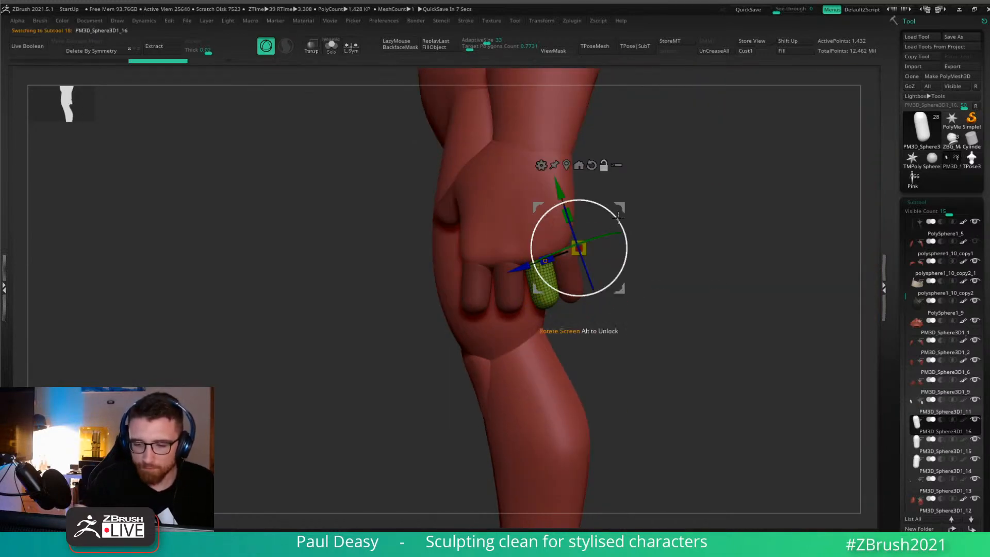
left_click_drag(620, 207, 449, 417, "alt")
left_click(537, 263, "alt")
left_click_drag(579, 238, 580, 242)
key("q")
Pull the palm's outer lower edge down to meet the base of the little finger.
left_click(572, 251, "alt")
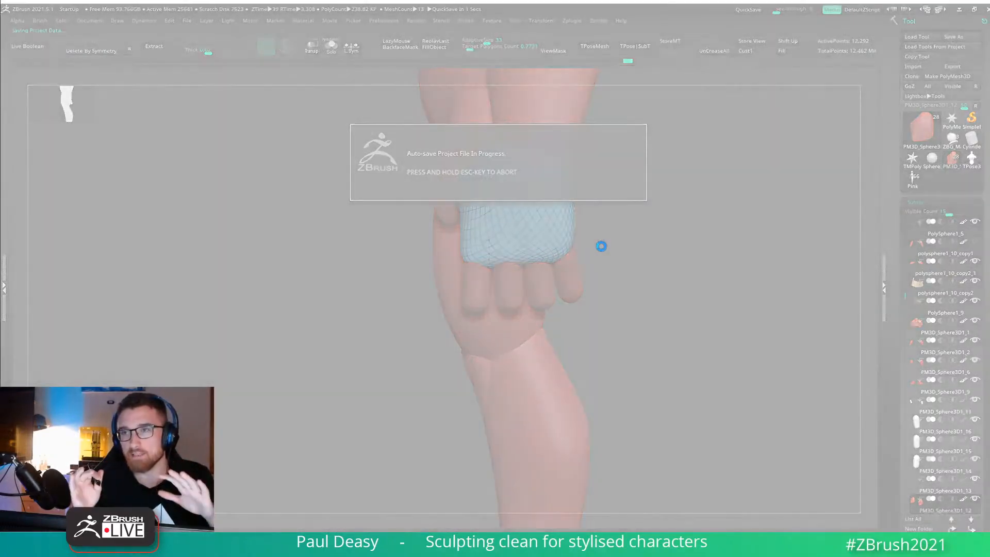
left_click(519, 324)
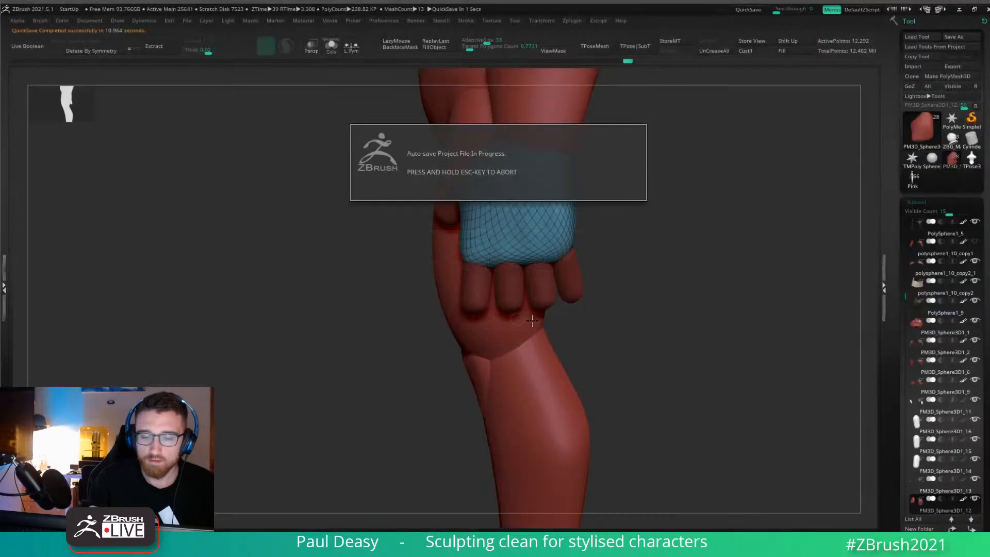
left_click_drag(519, 324, 581, 265)
left_click(578, 284, "alt")
Select the middle finger and lengthen it with the Move brush so it extends past the other fingers.
left_click(514, 296, "alt")
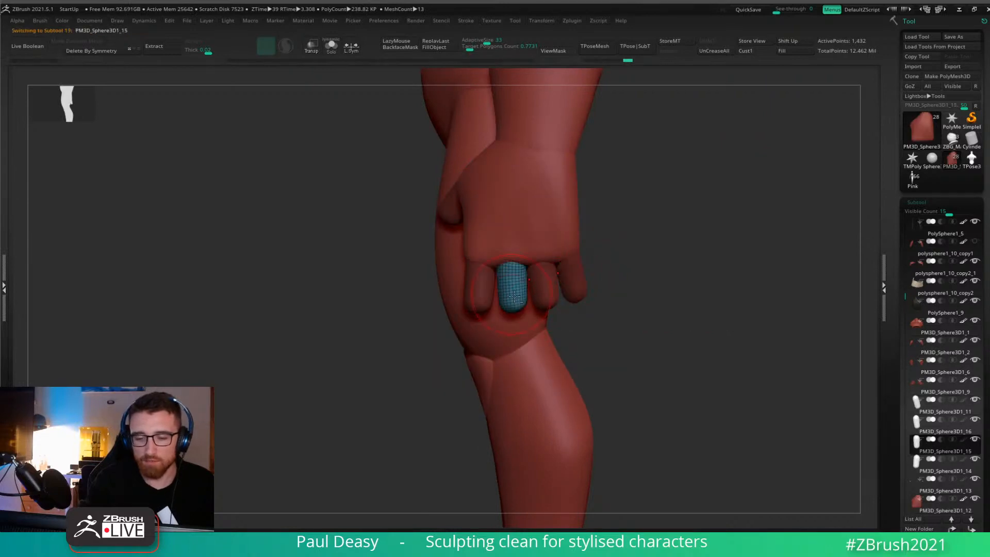
right_click_drag(515, 310, 521, 303)
left_click_drag(513, 303, 510, 345)
left_click_drag(514, 280, 513, 264)
left_click_drag(513, 316, 515, 334)
left_click_drag(584, 332, 584, 319)
left_click_drag(519, 306, 523, 311)
left_click_drag(521, 246, 520, 245)
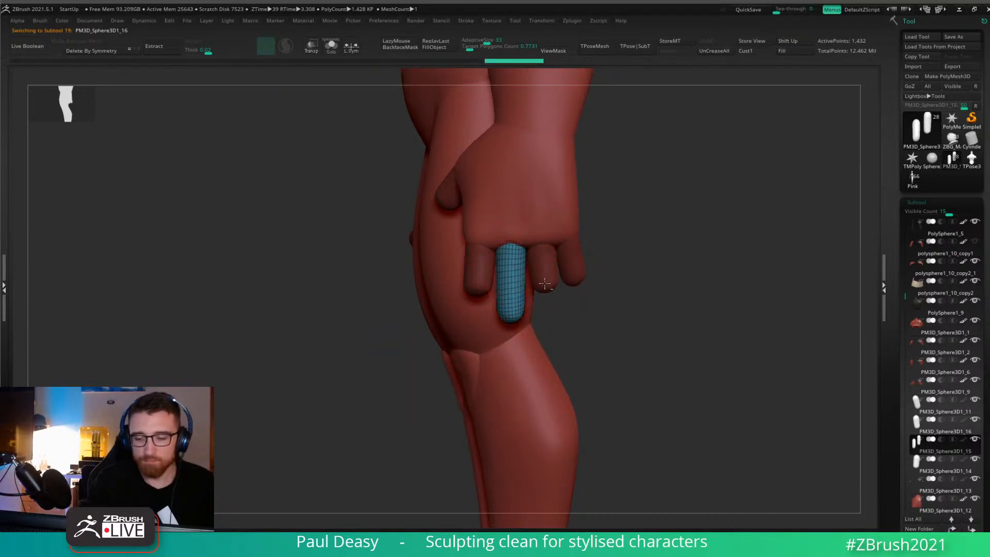
Lengthen the ring finger and shape its base where it meets the palm, working from several angles.
left_click(545, 271, "alt")
mouse_move(573, 311)
left_mouse_down()
mouse_move(548, 322)
mouse_move(551, 313)
left_mouse_up()
left_click_drag(547, 280, 552, 278)
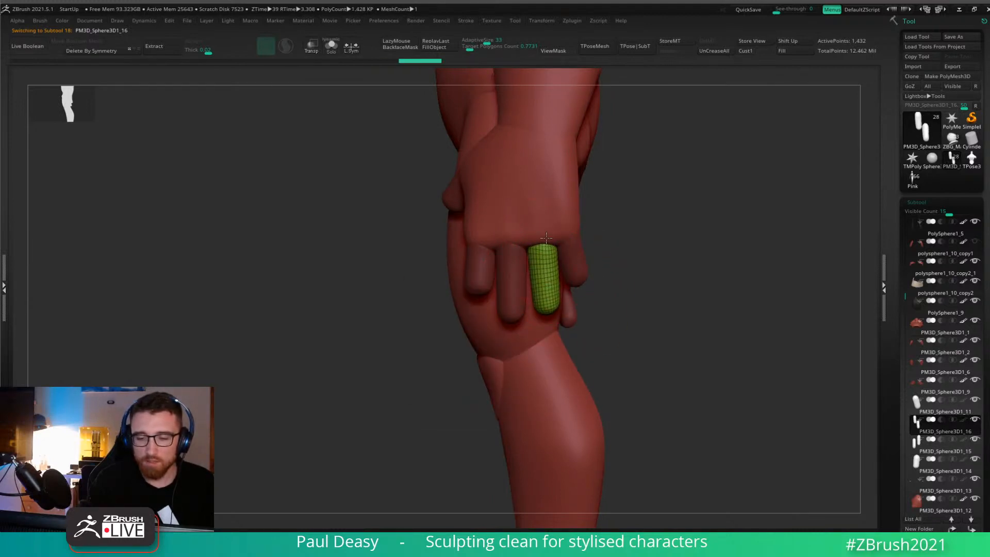
left_click_drag(546, 230, 547, 229)
right_click_drag(561, 258, 562, 233)
left_click_drag(545, 254, 549, 238)
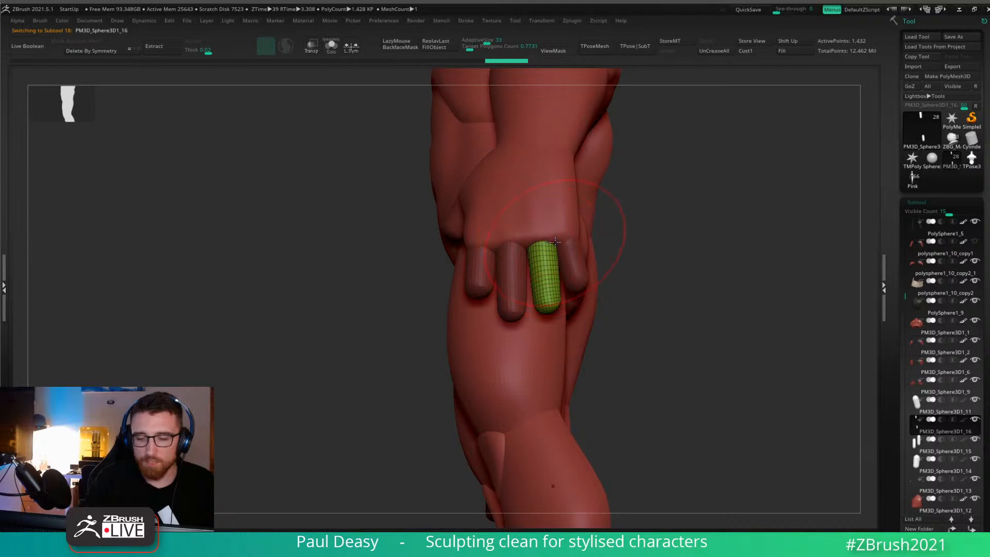
right_click_drag(562, 232, 557, 250)
left_click_drag(551, 249, 555, 240)
right_click_drag(556, 252, 555, 234)
key("space")
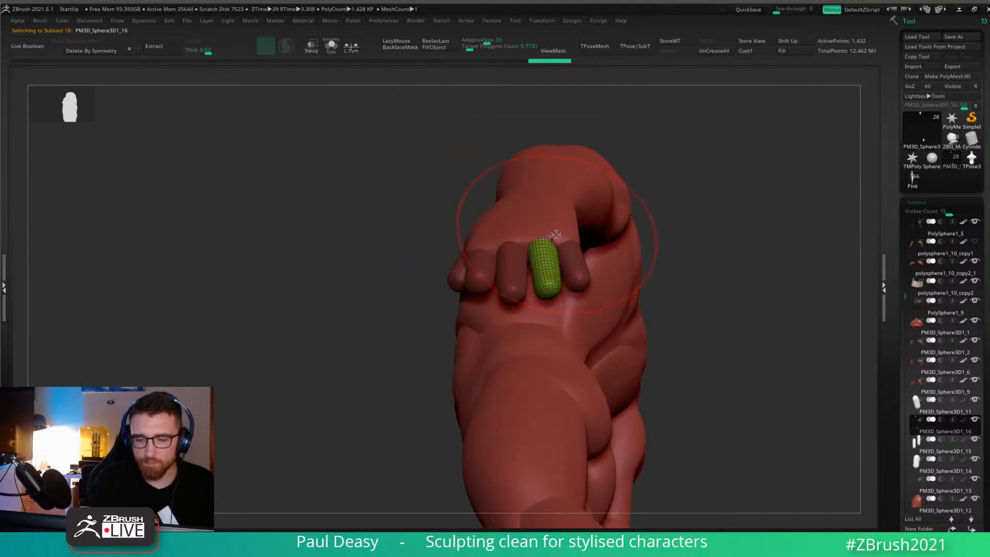
key("space")
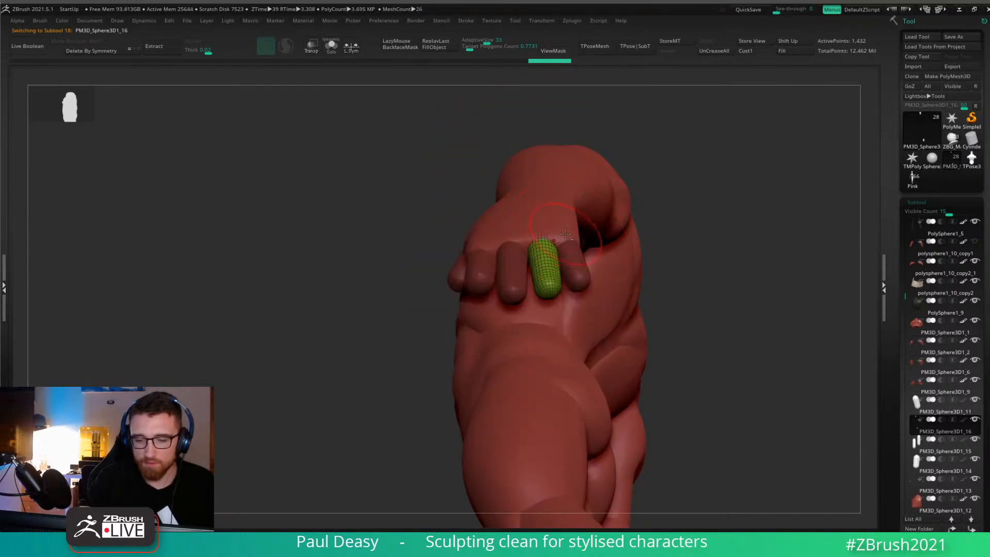
Extend the tips of the ring and little fingers with the Move brush to balance their lengths.
left_click(555, 265, "alt")
mouse_move(555, 264)
right_mouse_down()
mouse_move(571, 272)
mouse_move(574, 306)
mouse_move(551, 321)
right_mouse_up()
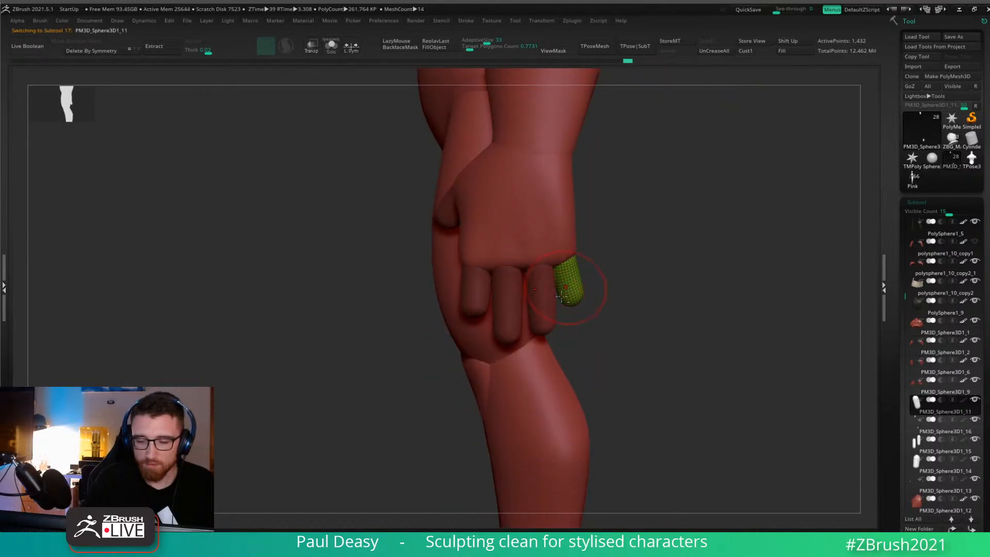
left_click(548, 324, "alt")
key("space")
left_click_drag(545, 332, 572, 306)
left_click(573, 300, "alt")
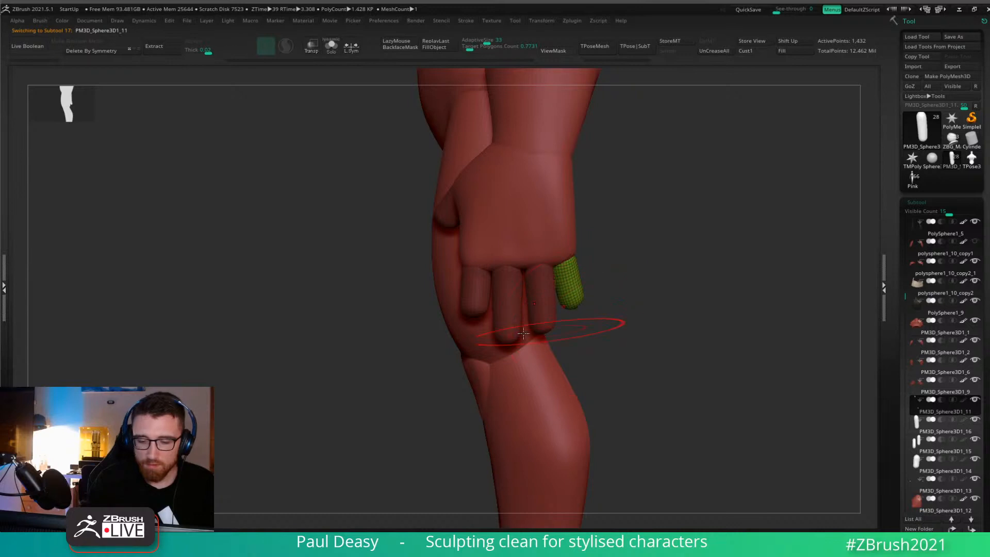
Select the index finger and duplicate its segment downward to form the finger's outer joint.
left_click(474, 304, "alt")
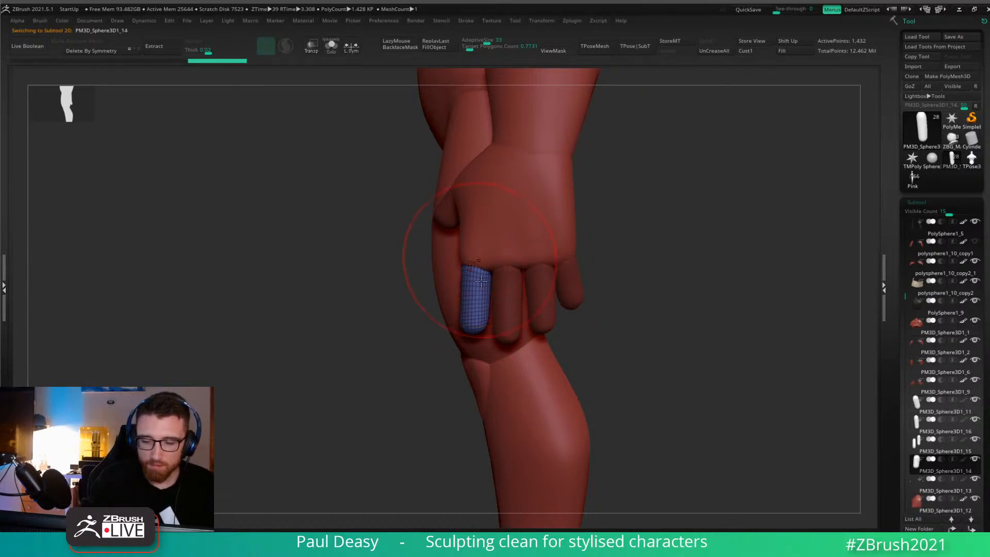
right_click_drag(479, 271, 692, 290)
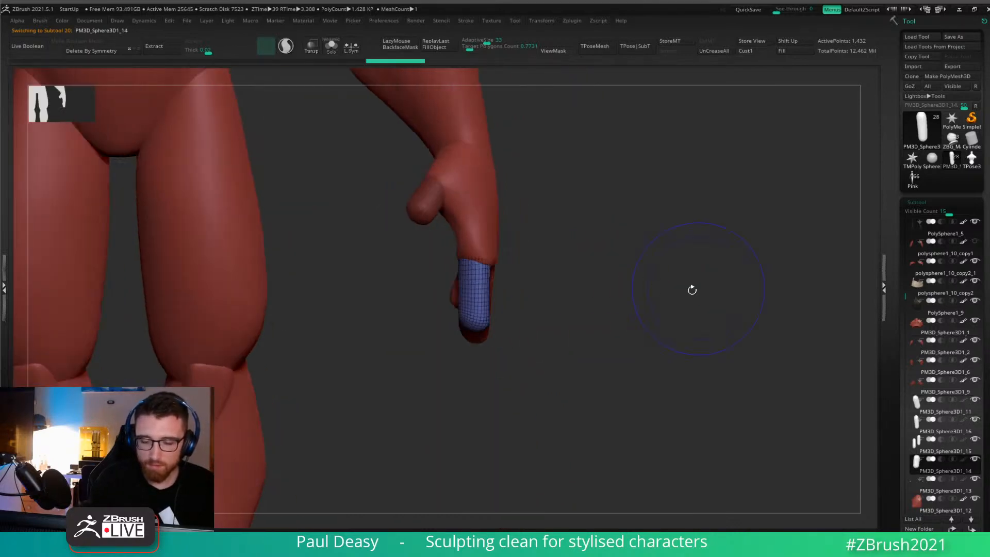
key("space")
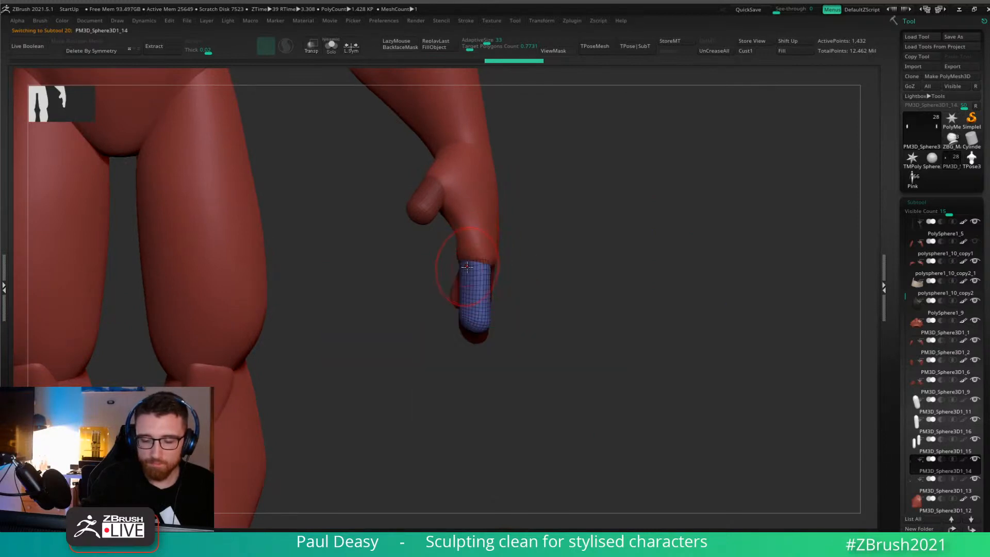
right_click_drag(553, 306, 566, 304, "alt")
key("w")
left_click_drag(531, 217, 538, 326, "ctrl")
Fit the index finger's new outer segment against its base segment with the gizmo and clear the mask.
left_click_drag(533, 290, 531, 283)
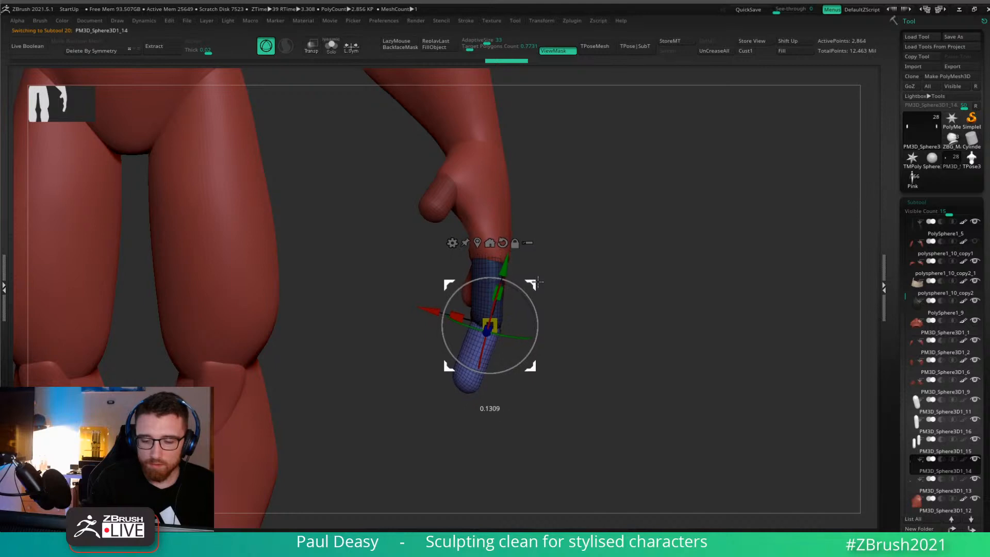
right_click_drag(593, 282, 536, 281, "shift")
left_click_drag(536, 280, 528, 271)
key("q")
left_click_drag(628, 313, 632, 321, "alt")
left_click_drag(632, 358, 636, 364, "ctrl")
key("w")
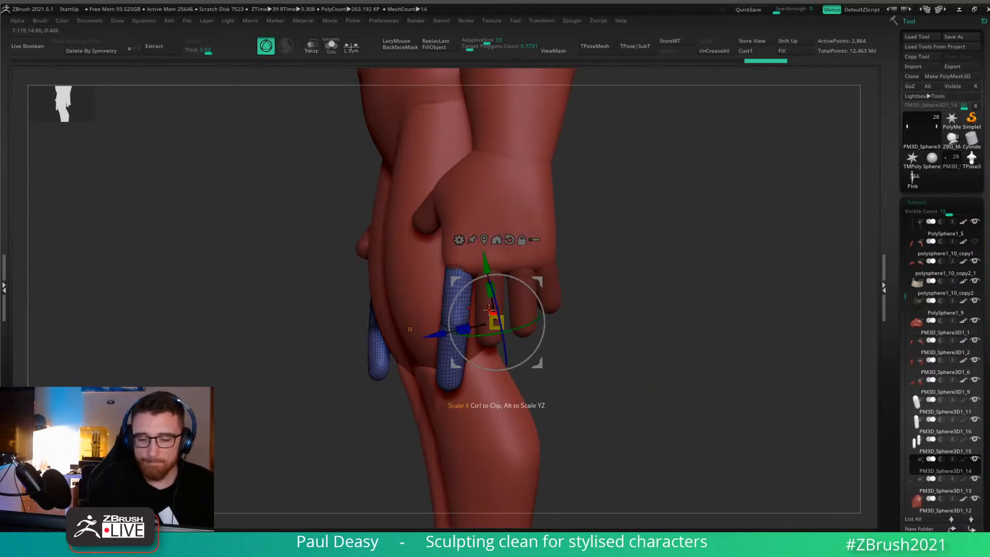
key("q")
Select the middle finger and duplicate its segment downward as the outer joint.
right_click_drag(516, 305, 516, 276)
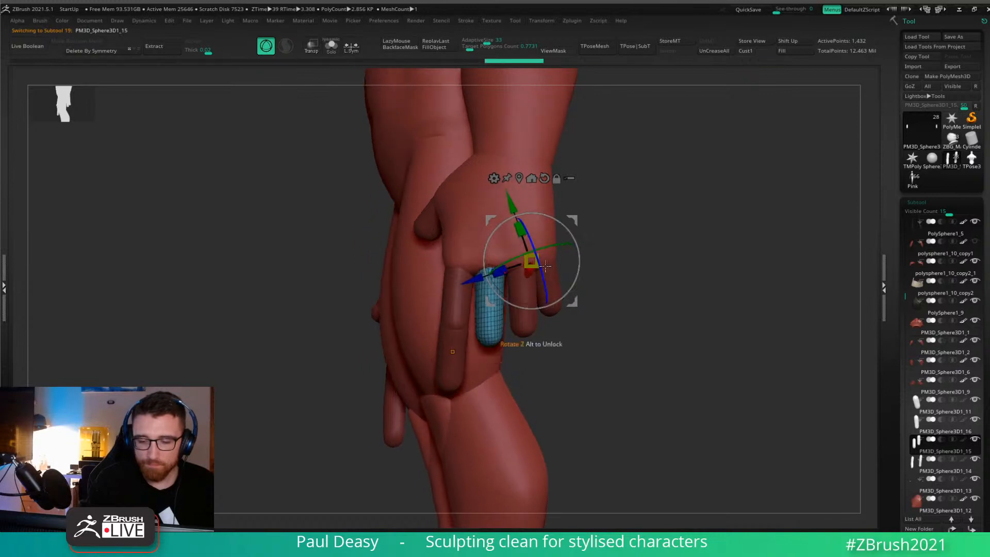
left_click_drag(571, 221, 569, 292, "ctrl")
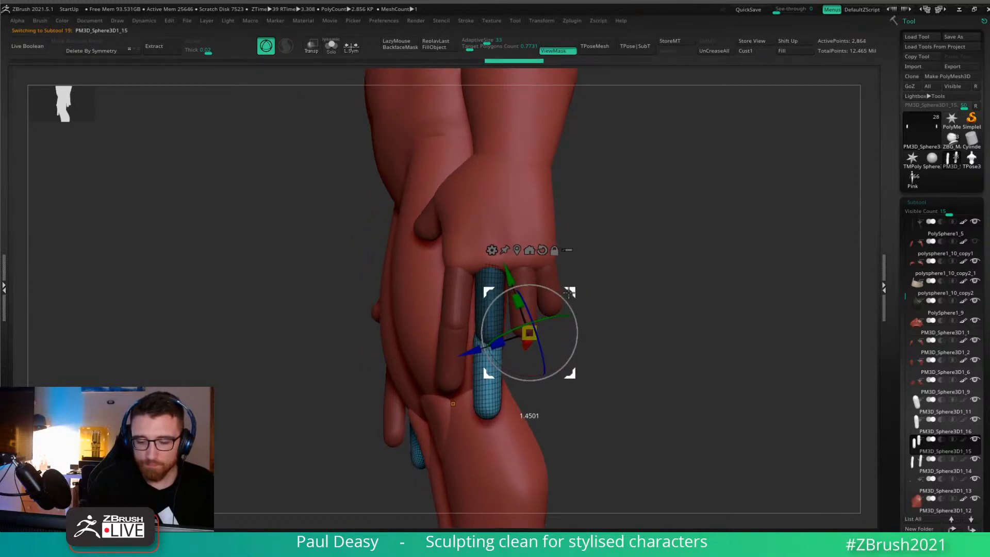
left_click(489, 402)
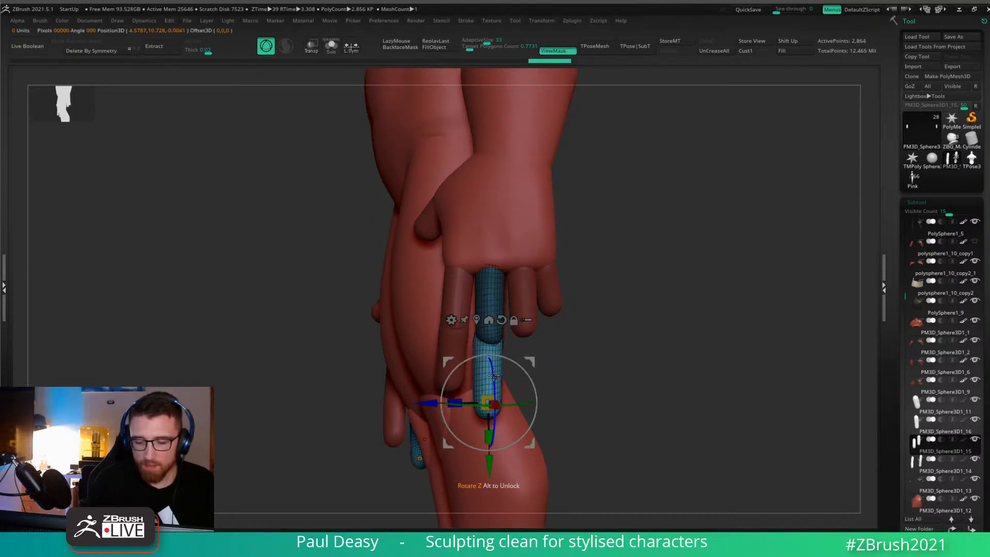
key("q")
left_click_drag(552, 340, 659, 346)
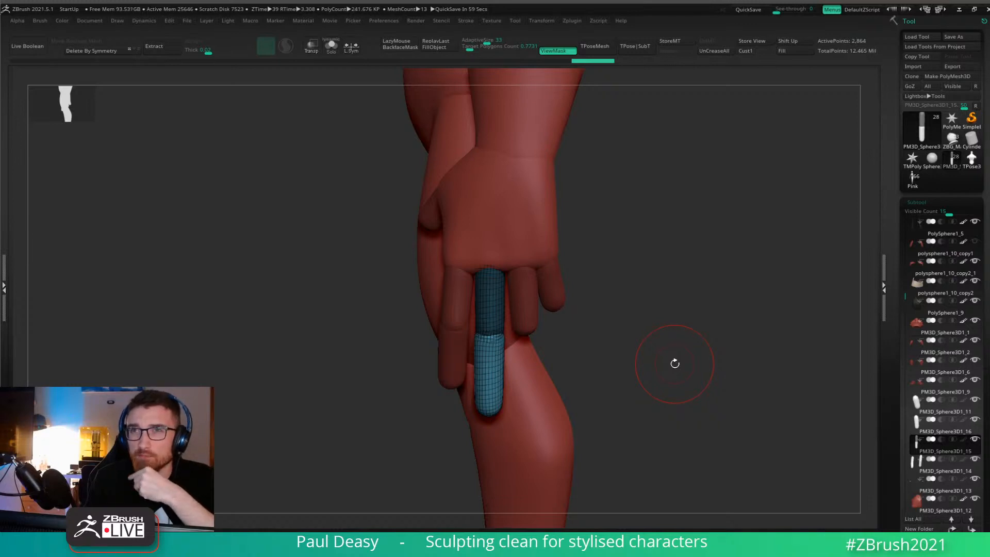
left_click_drag(644, 325, 622, 323)
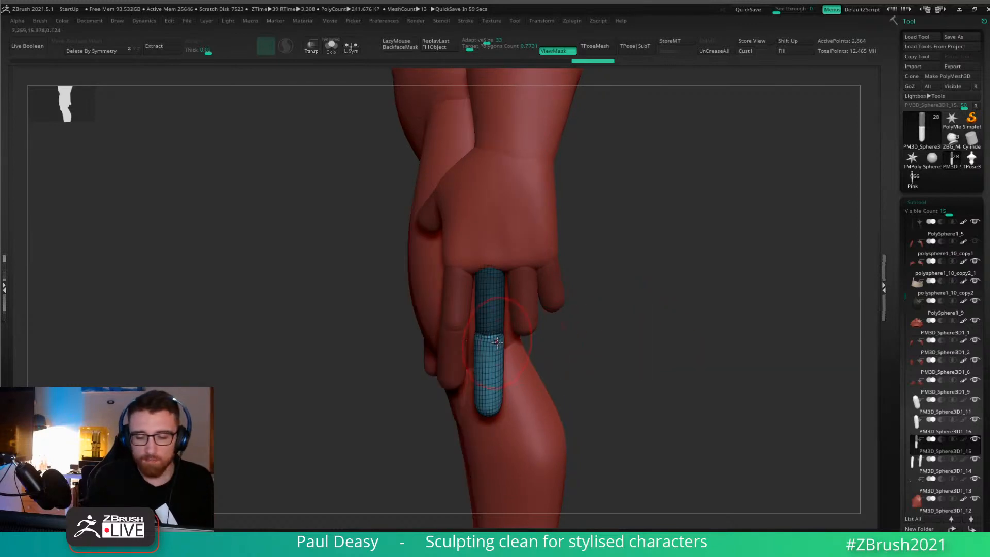
Raise the middle finger's outer segment so it overlaps the end of the base segment.
key("w")
left_click_drag(548, 378, 534, 350)
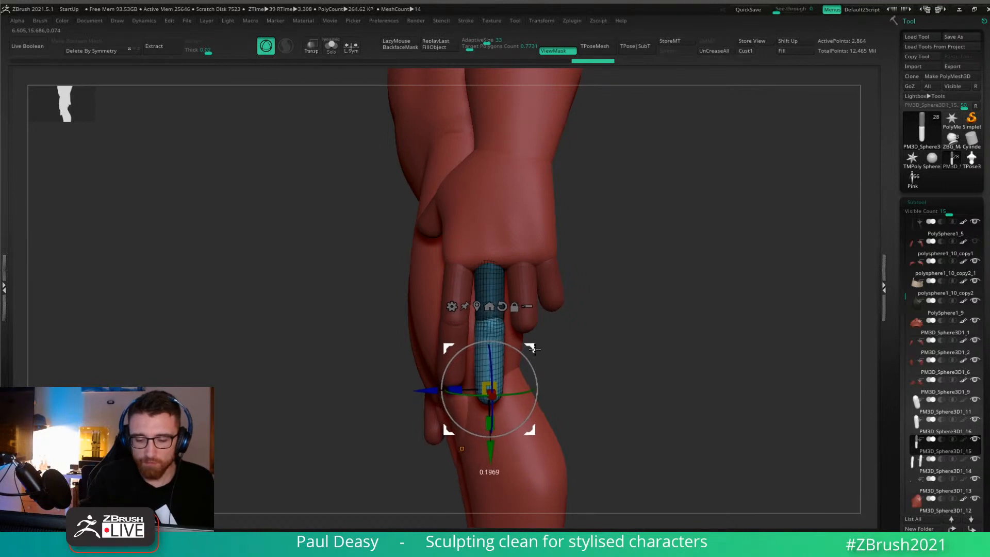
key("q")
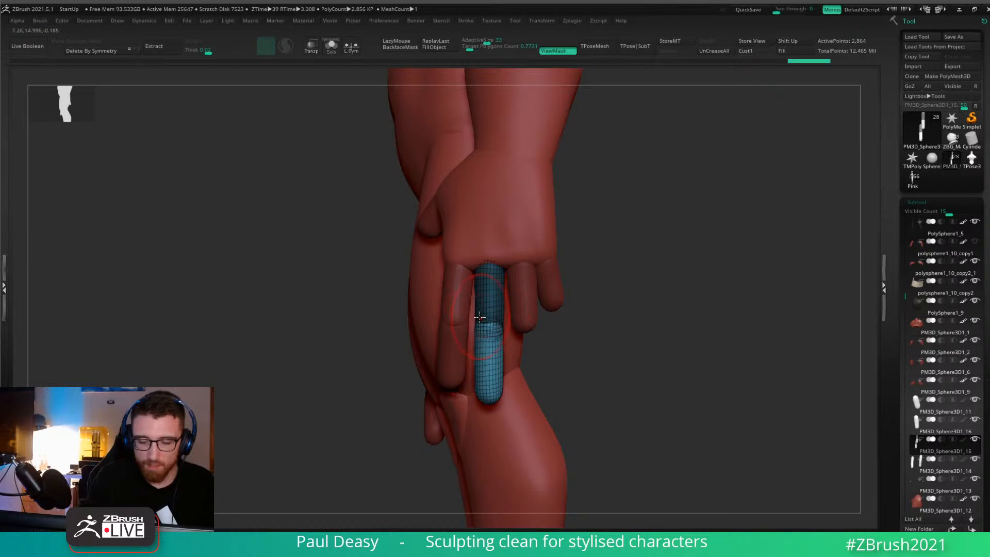
left_click(117, 21)
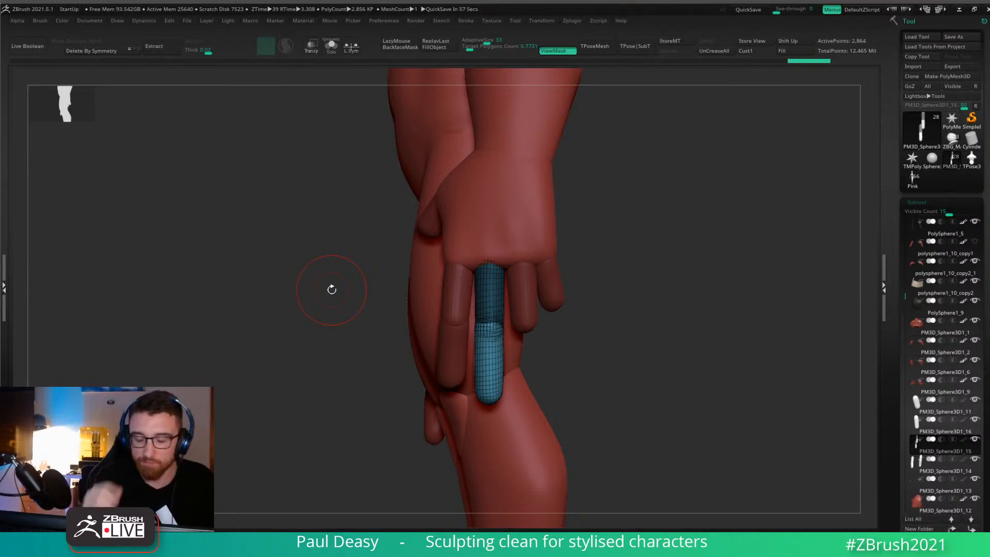
Shorten the middle finger's outer segment, adjust its inward bend from the side and clear the mask.
key("w")
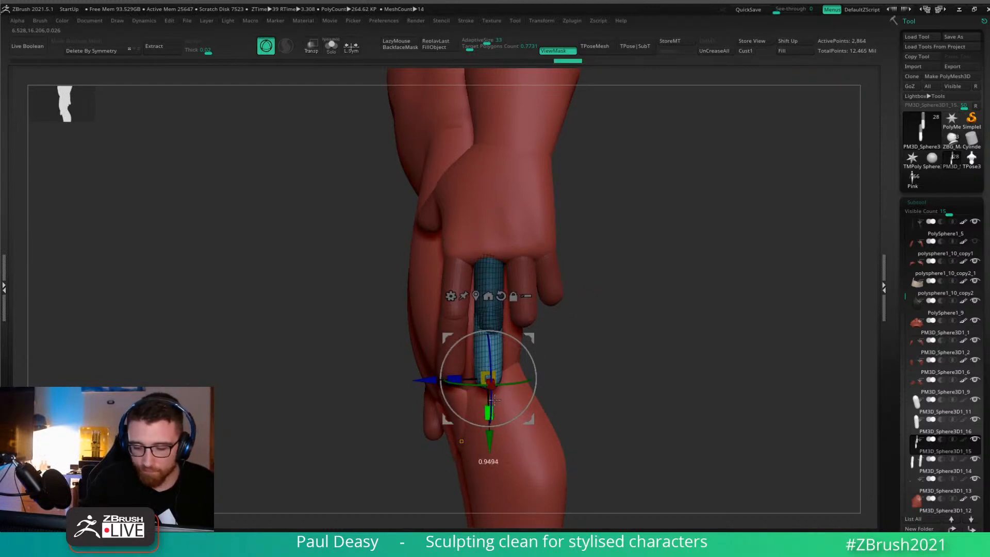
left_click_drag(494, 400, 493, 398)
left_click_drag(530, 338, 490, 302)
mouse_move(634, 311)
left_mouse_down()
mouse_move(558, 312)
mouse_move(528, 285)
left_mouse_up()
key("q")
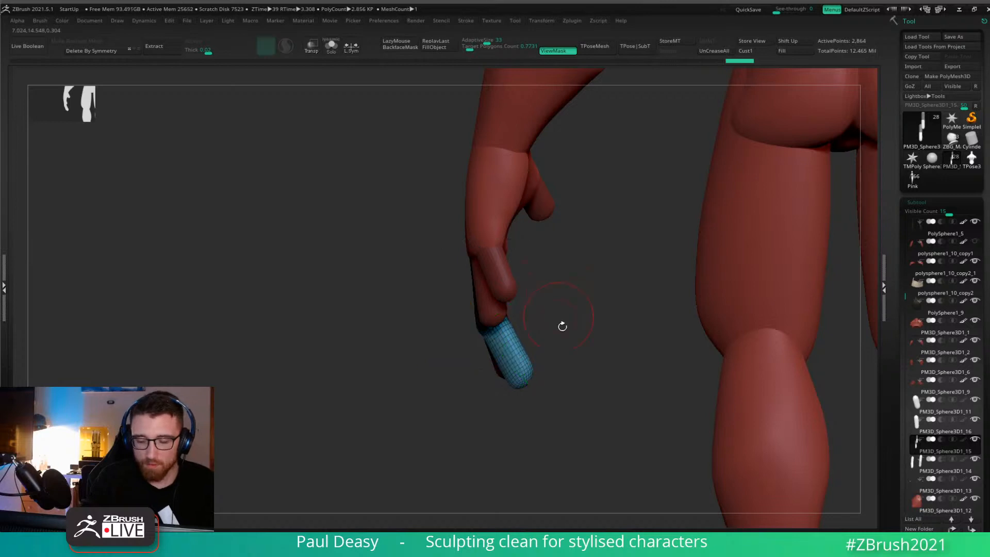
mouse_move(562, 347)
left_mouse_down("alt")
mouse_move(565, 333)
mouse_move(508, 341)
mouse_move(639, 331)
mouse_move(632, 343)
left_mouse_up("alt")
key("space")
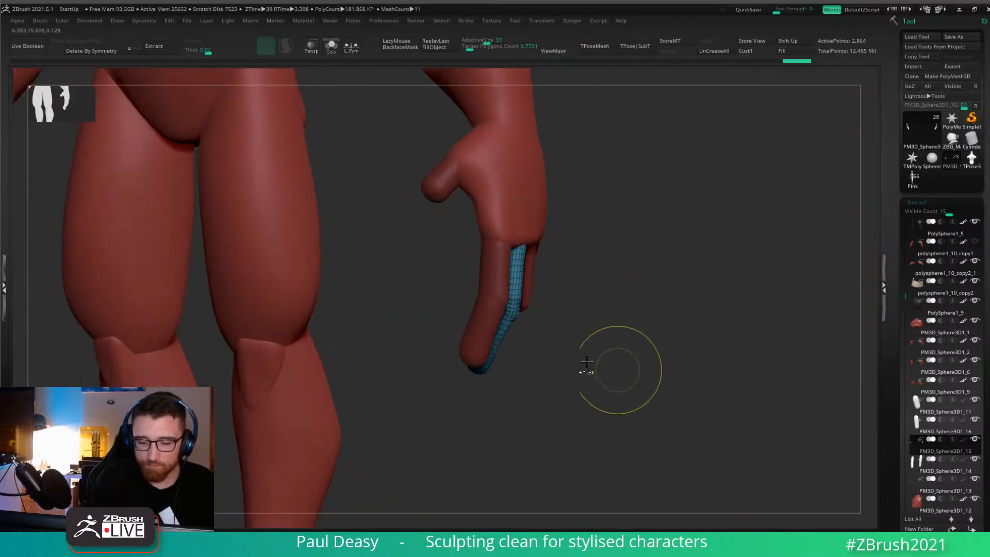
Select the index finger and nudge its outer segment with the Move brush to refine the bend.
left_click(499, 333, "alt")
left_click_drag(494, 328, 490, 331)
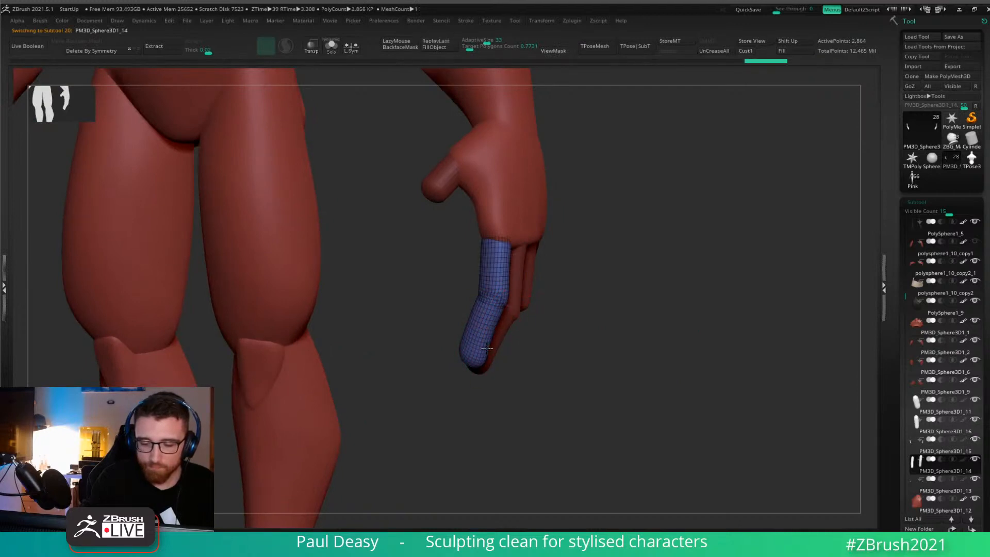
left_click_drag(579, 336, 508, 338)
Select the ring finger, duplicate its segment downward and bend the copy inward as the outer joint.
left_click(560, 304, "alt")
left_click_drag(613, 327, 558, 326)
key("w")
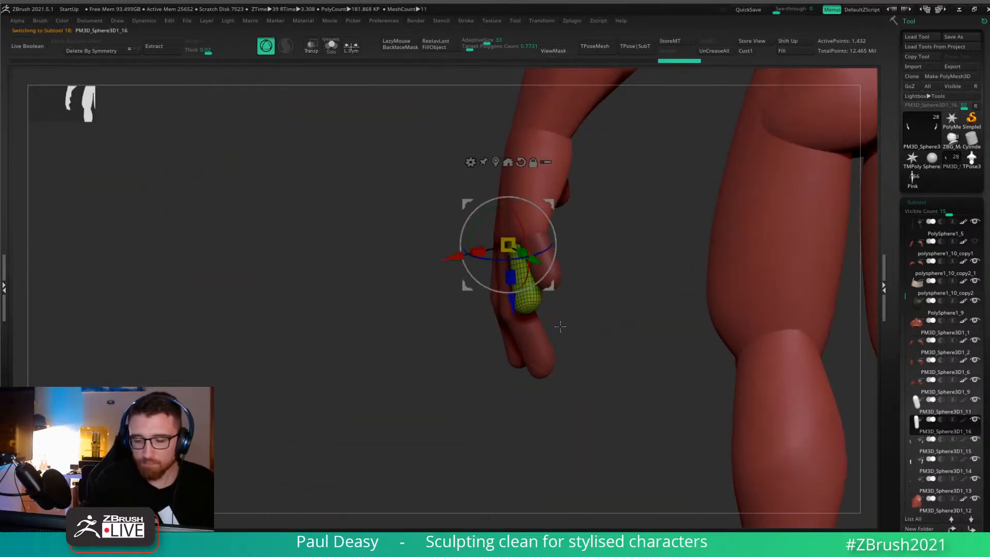
left_click_drag(590, 290, 583, 278)
mouse_move(553, 233)
left_mouse_down()
mouse_move(556, 221)
mouse_move(575, 287)
left_mouse_up()
left_click_drag(571, 331, 573, 312)
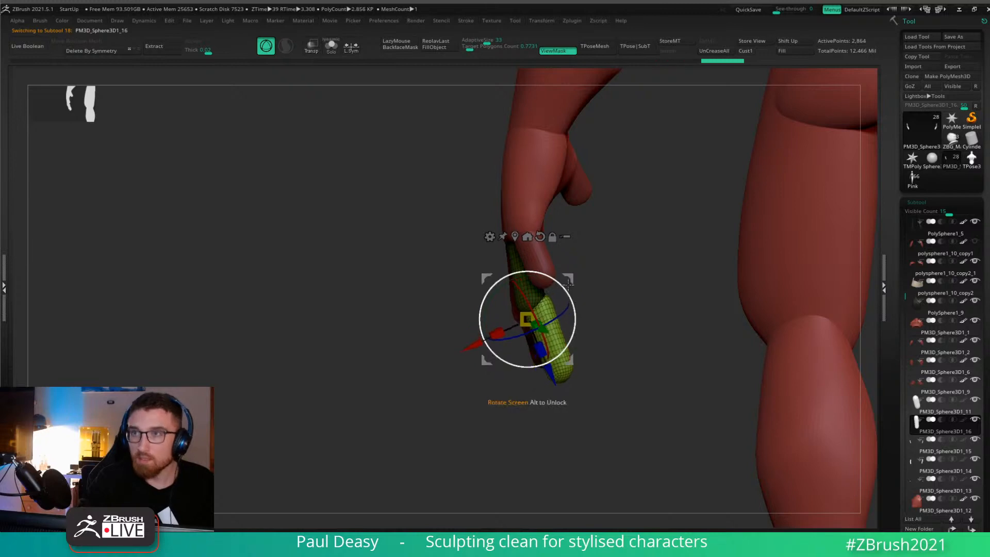
Reposition the ring finger's outer segment to line up with its base from several angles and clear the mask.
key("q")
left_click_drag(599, 277, 591, 277)
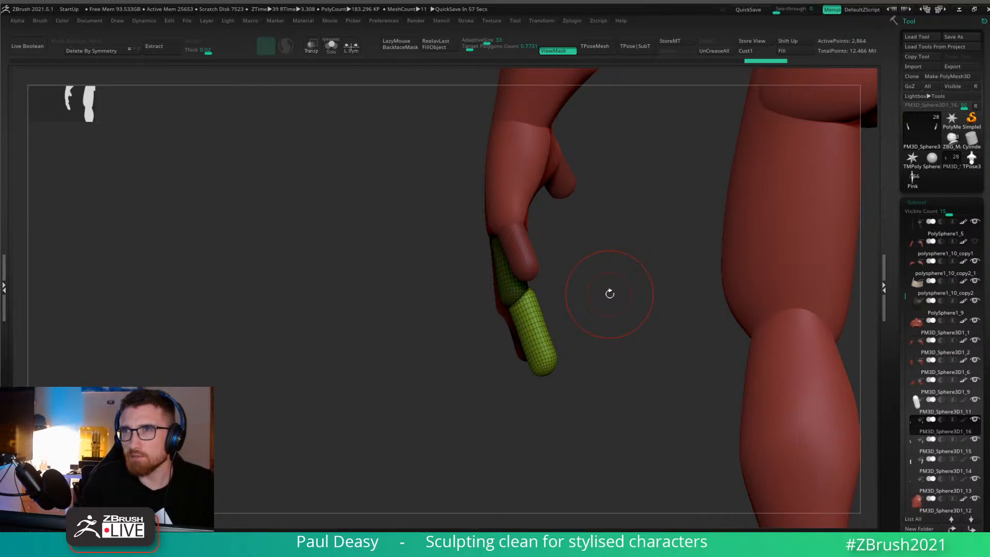
left_click_drag(613, 297, 588, 307)
key("w")
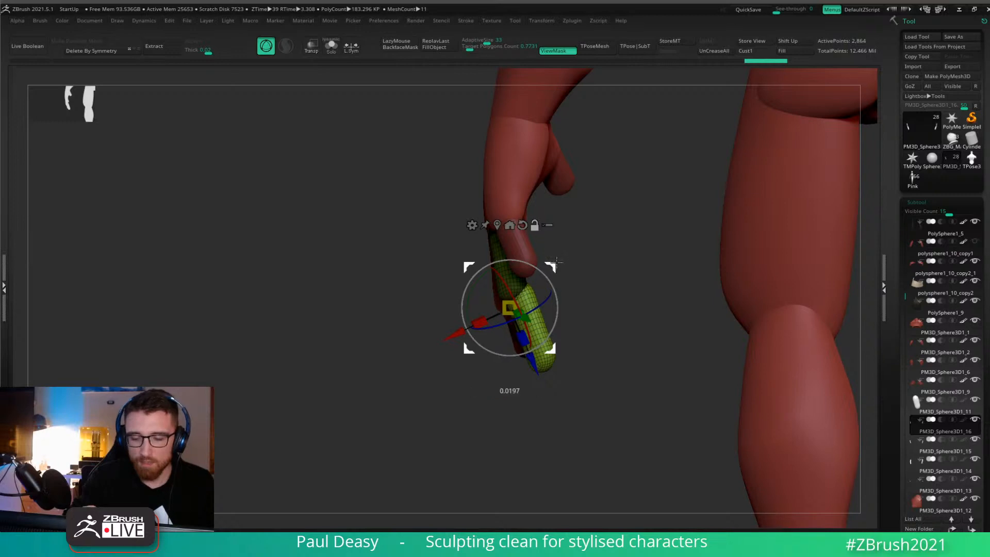
left_click_drag(555, 271, 669, 254)
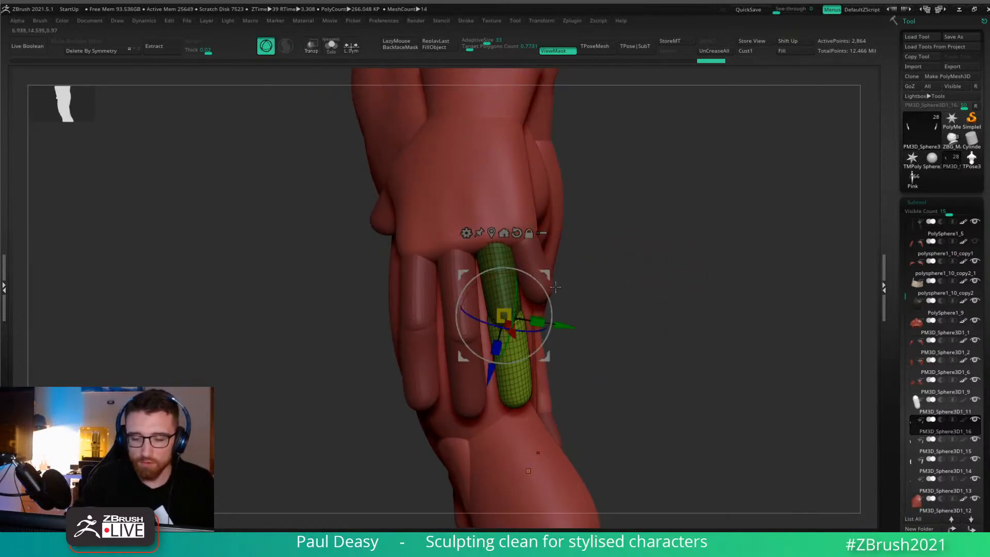
mouse_move(548, 272)
left_mouse_down()
mouse_move(558, 281)
mouse_move(549, 273)
mouse_move(634, 276)
mouse_move(547, 272)
left_mouse_up()
left_click_drag(611, 276, 571, 278)
left_click_drag(549, 298, 545, 274)
key("q")
key("w")
key("q")
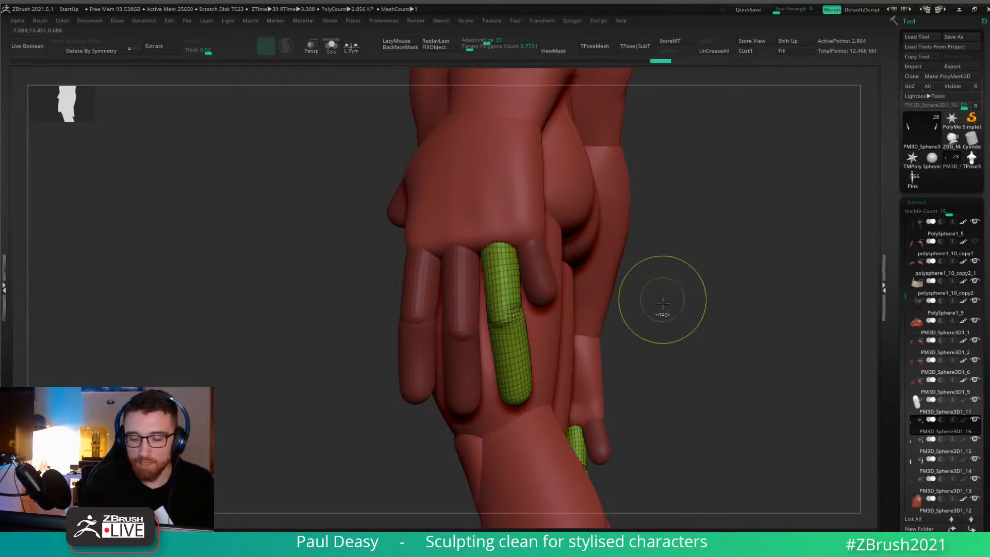
Select the little finger and duplicate its segment downward to form the outer joint.
left_click(542, 287, "alt")
key("w")
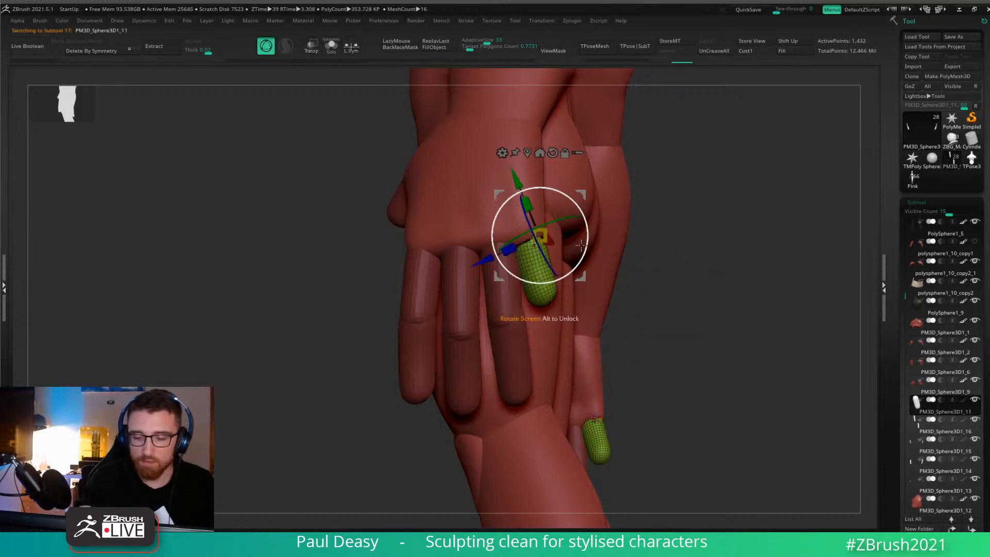
left_click_drag(579, 194, 596, 251, "ctrl")
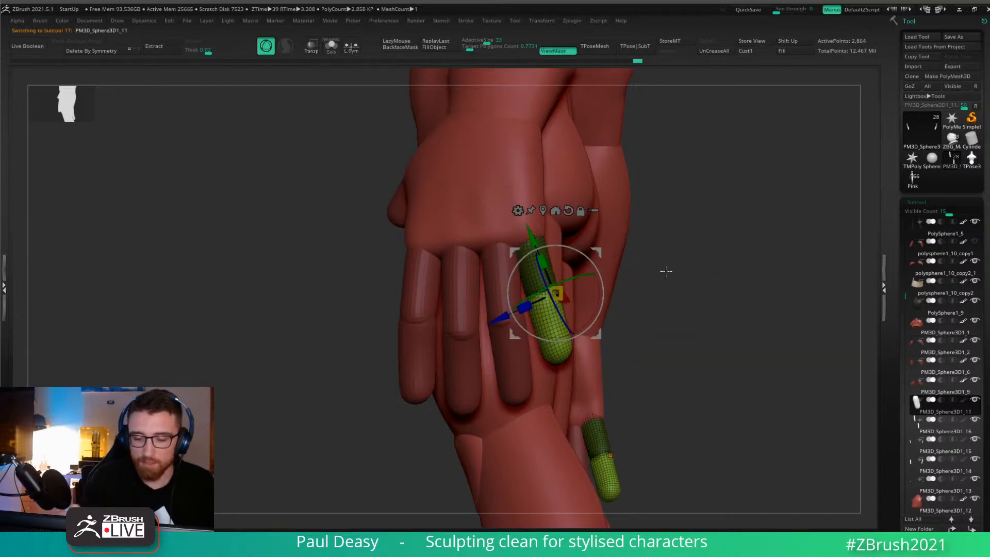
mouse_move(665, 270)
left_mouse_down()
mouse_move(602, 281)
mouse_move(605, 242)
mouse_move(685, 243)
mouse_move(592, 269)
left_mouse_up()
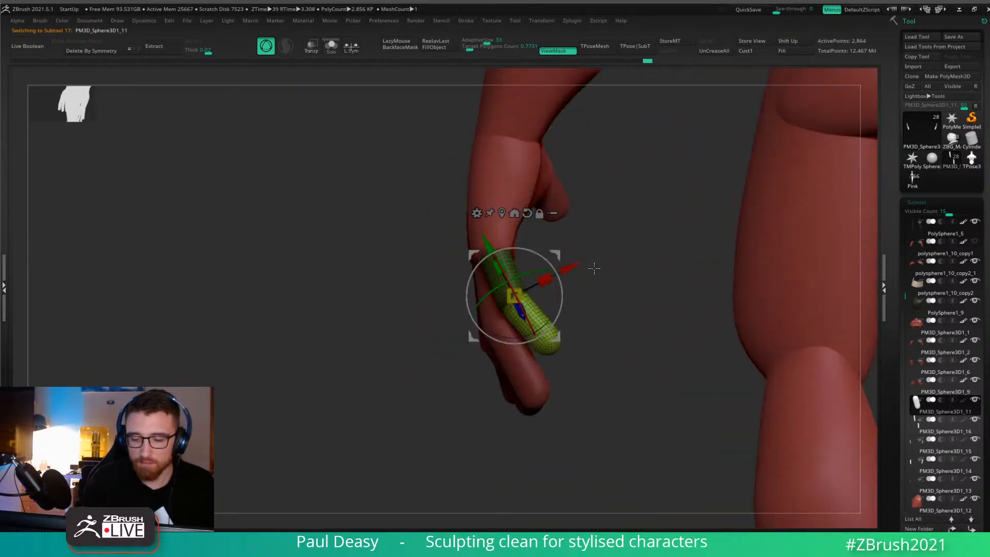
Shape the little finger's outer segment with the Move brush, invert the mask and adjust the base segment.
key("q")
key("s")
left_click(525, 334)
left_click_drag(525, 334, 521, 336)
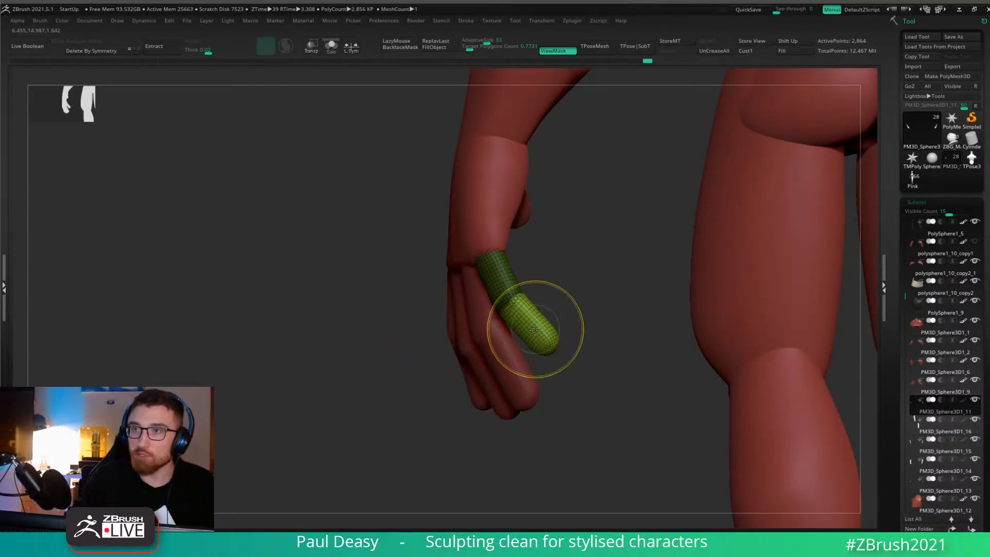
left_click_drag(511, 347, 524, 337)
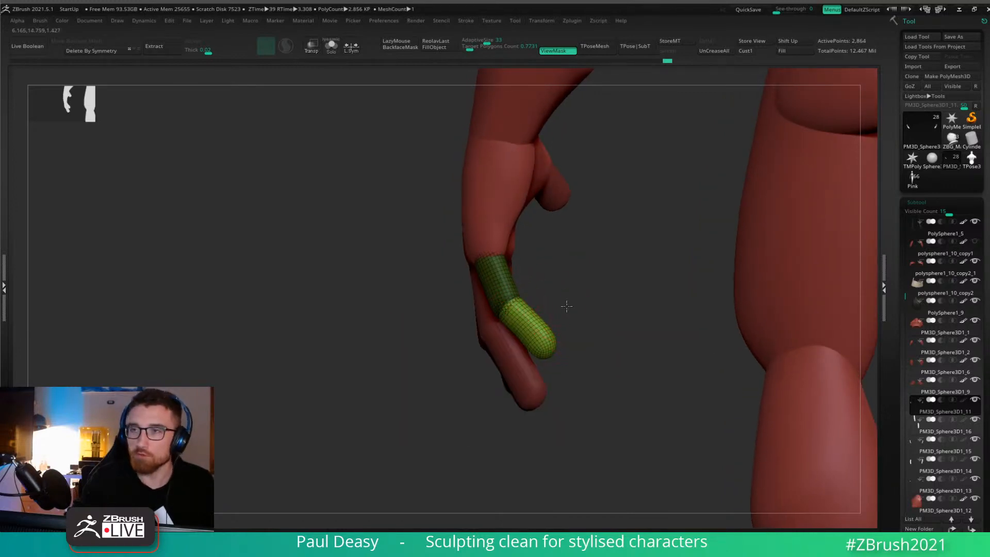
left_click_drag(563, 304, 558, 285)
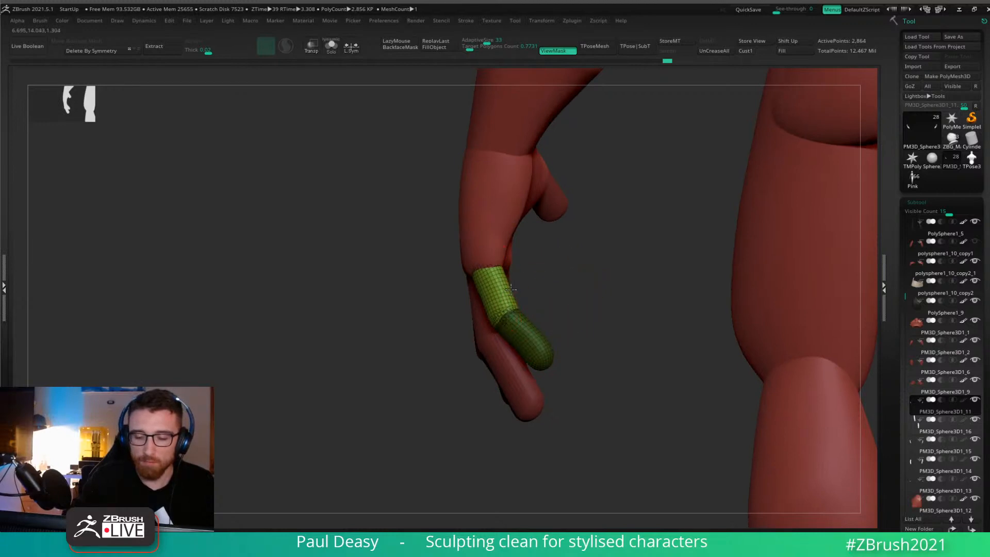
left_click_drag(574, 335, 667, 333)
Select the thumb and pull its tip outward and down, away from the palm, with the Move brush.
left_click(491, 249, "alt")
left_click_drag(590, 276, 596, 310, "alt")
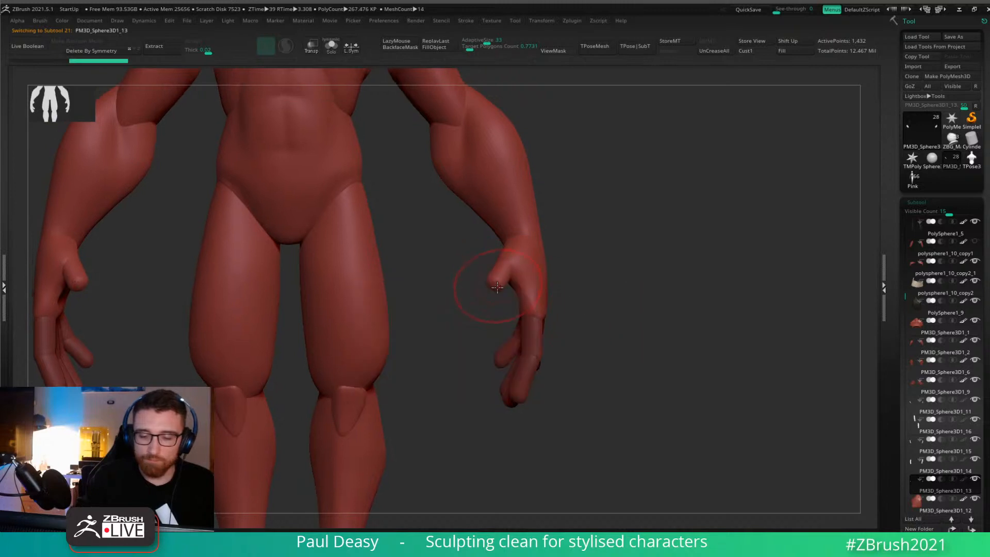
left_click_drag(497, 287, 468, 312)
left_click_drag(495, 288, 493, 290)
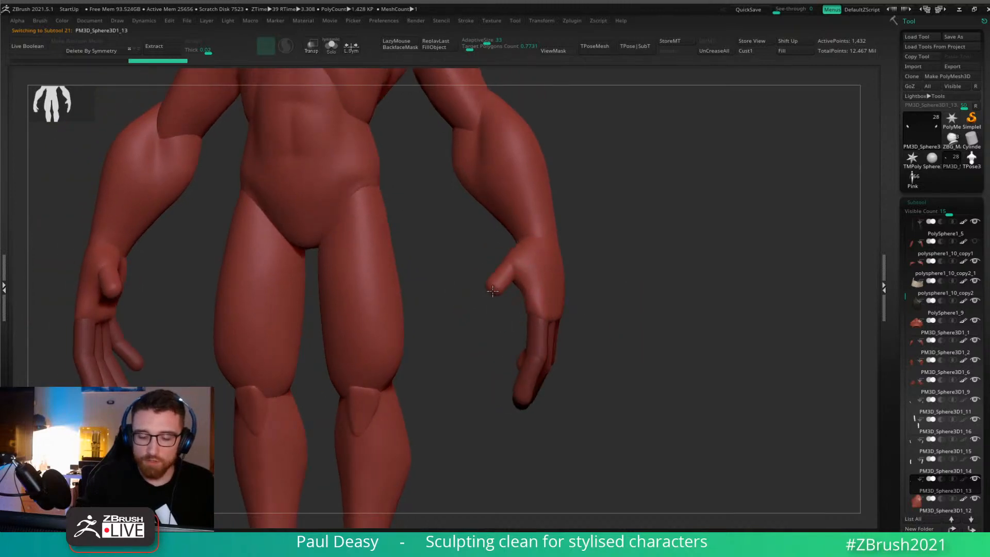
Duplicate the thumb's segment toward the tip as its outer joint and split it into a separate subtool.
key("w")
left_click_drag(571, 288, 551, 315, "ctrl")
left_click_drag(619, 326, 538, 317)
key("ctrl+shift+s")
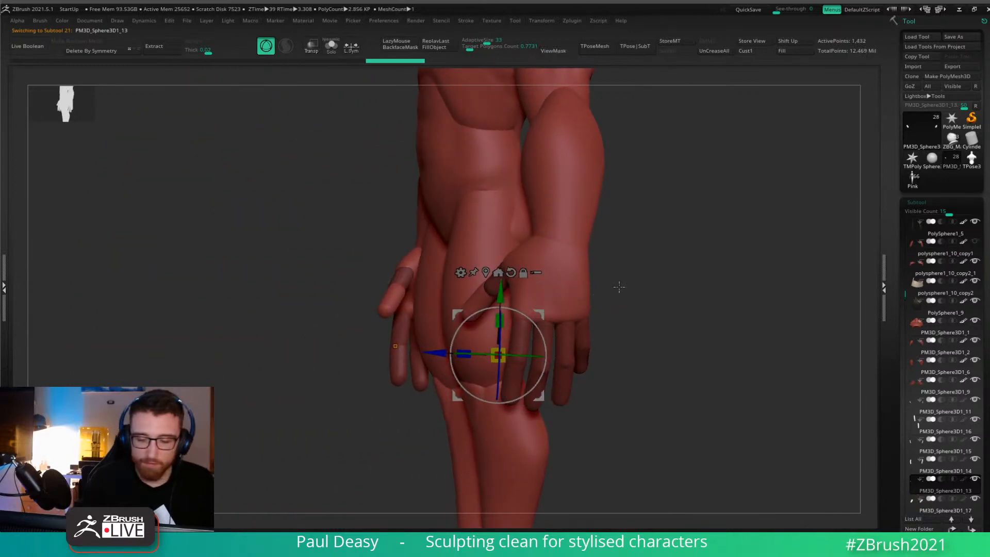
Centre the gizmo on the thumb's tip segment and rotate the segment to follow the angle of the thumb's base.
left_click_drag(618, 287, 631, 288, "shift")
left_click_drag(541, 314, 545, 316)
left_click(490, 273)
left_click_drag(578, 284, 607, 303, "alt")
left_click_drag(526, 292, 517, 306, "alt")
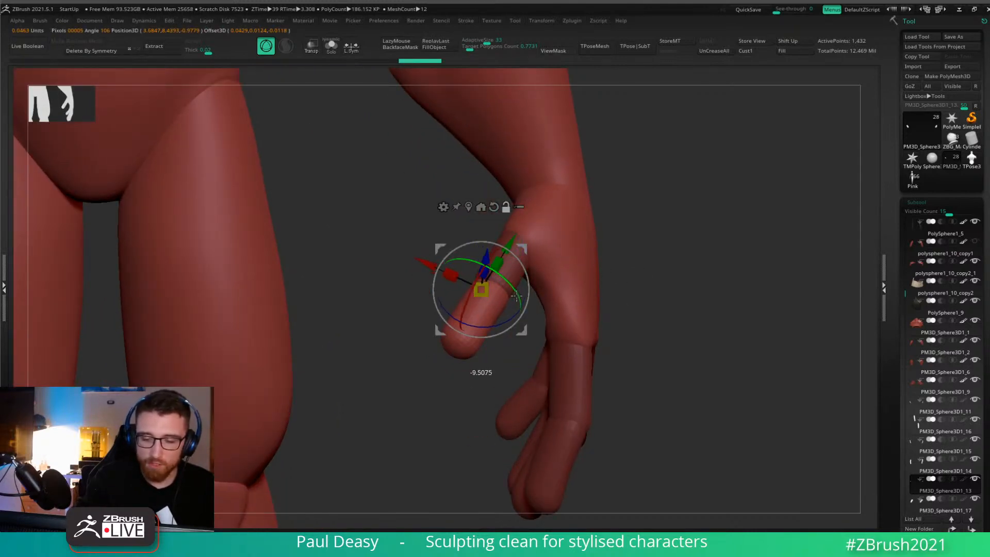
right_click_drag(516, 292, 523, 288)
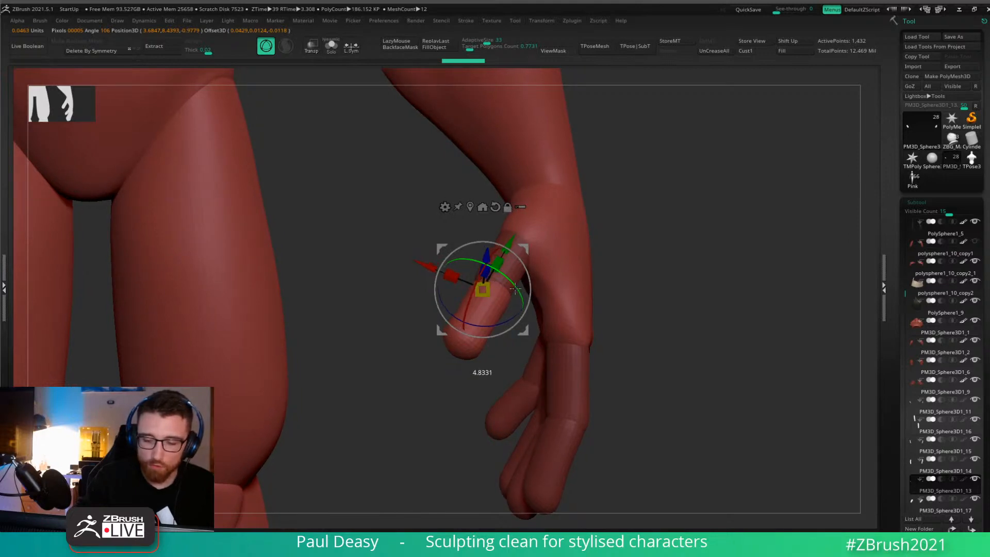
left_click_drag(515, 289, 515, 289)
right_click_drag(515, 289, 525, 287)
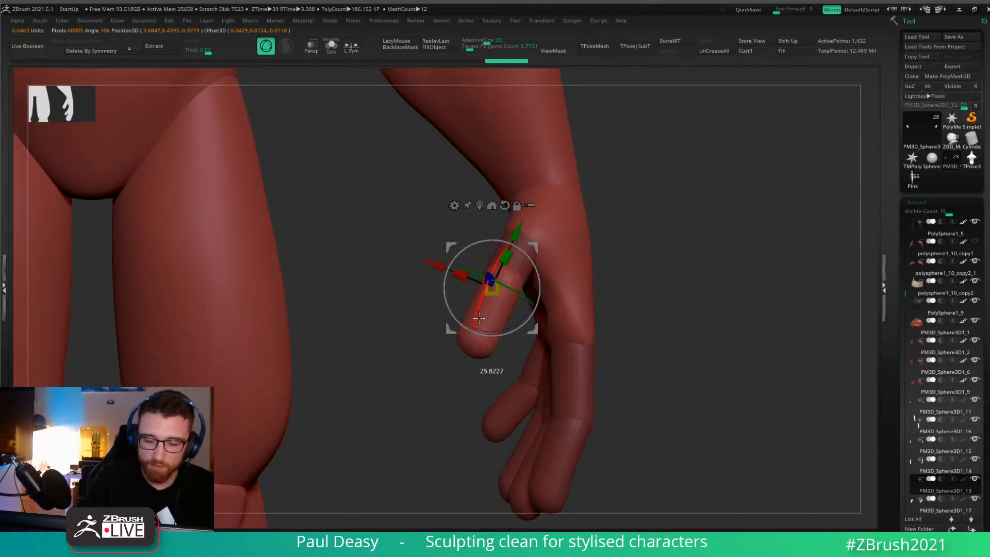
left_click_drag(479, 318, 478, 319)
Move the thumb's tip segment slightly so it seats against the end of the base segment from front and side.
right_click_drag(479, 318, 340, 294)
left_click_drag(525, 241, 522, 246)
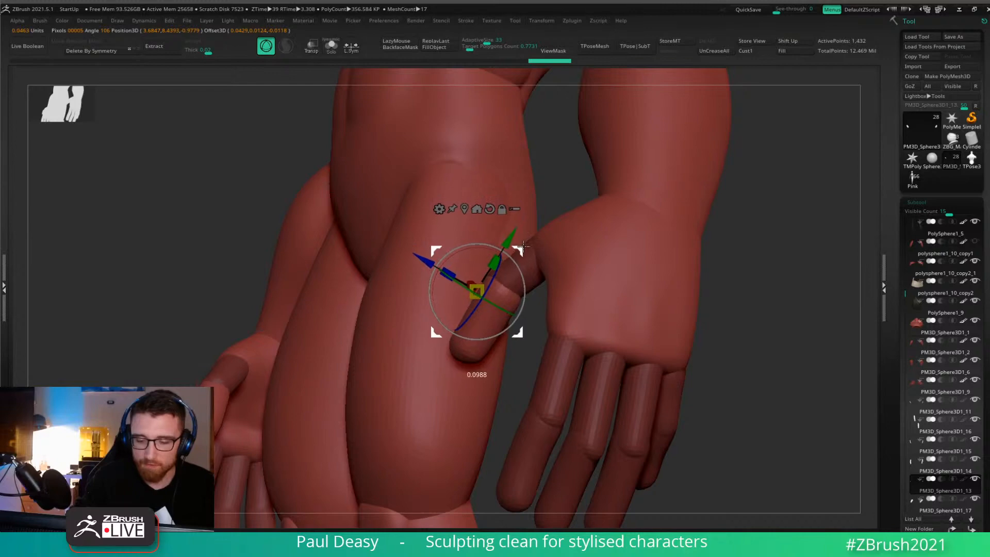
right_click_drag(522, 247, 540, 250)
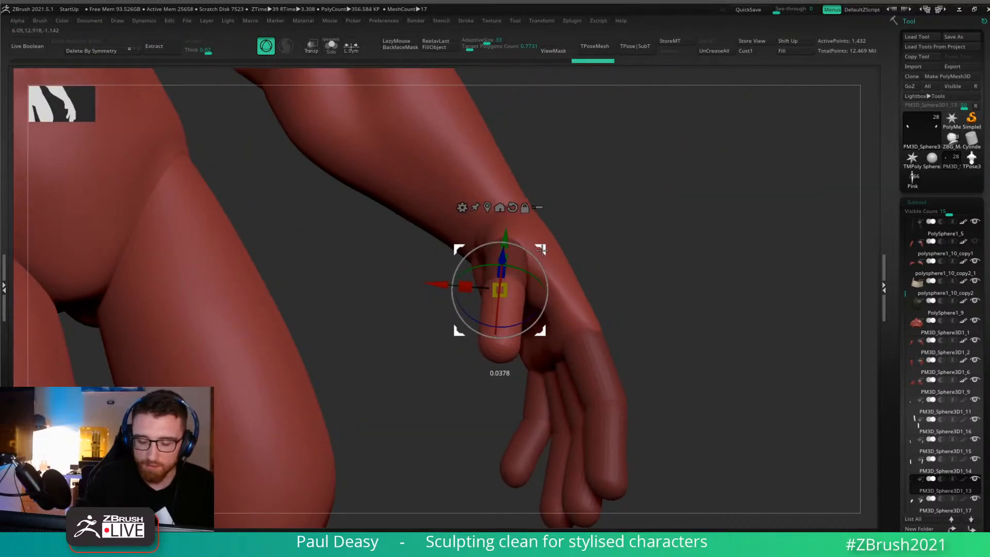
mouse_move(629, 272)
right_mouse_down()
mouse_move(625, 287)
mouse_move(598, 289)
right_mouse_up()
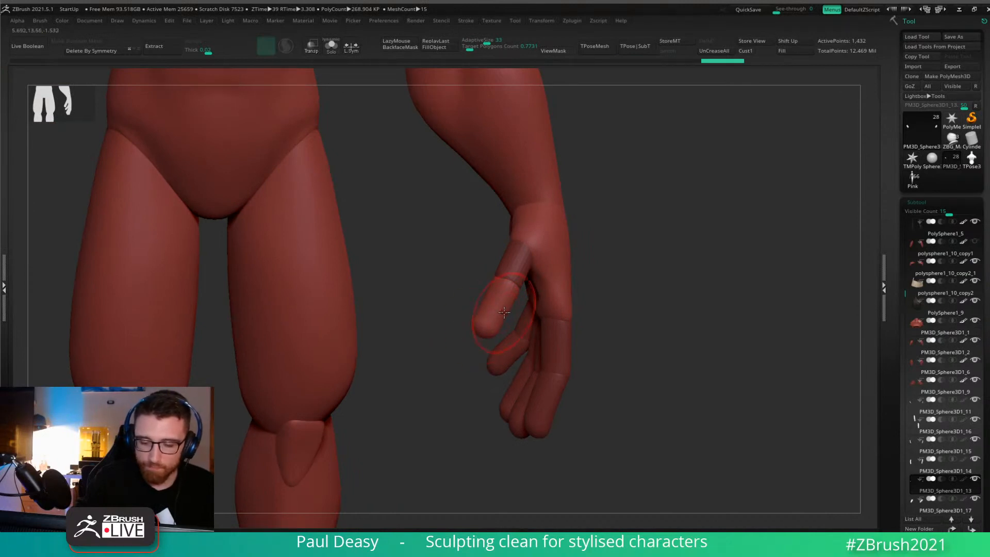
Adjust the thumb's base segment with the Move brush where it meets the hand, and make the palm piece active.
left_click(517, 268, "alt")
key("space")
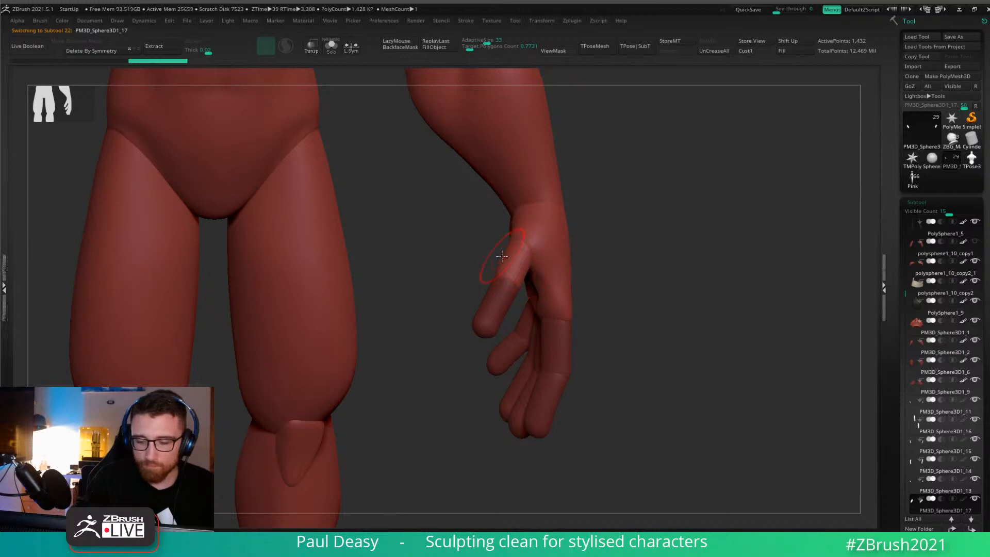
left_click(513, 254, "alt")
key("space")
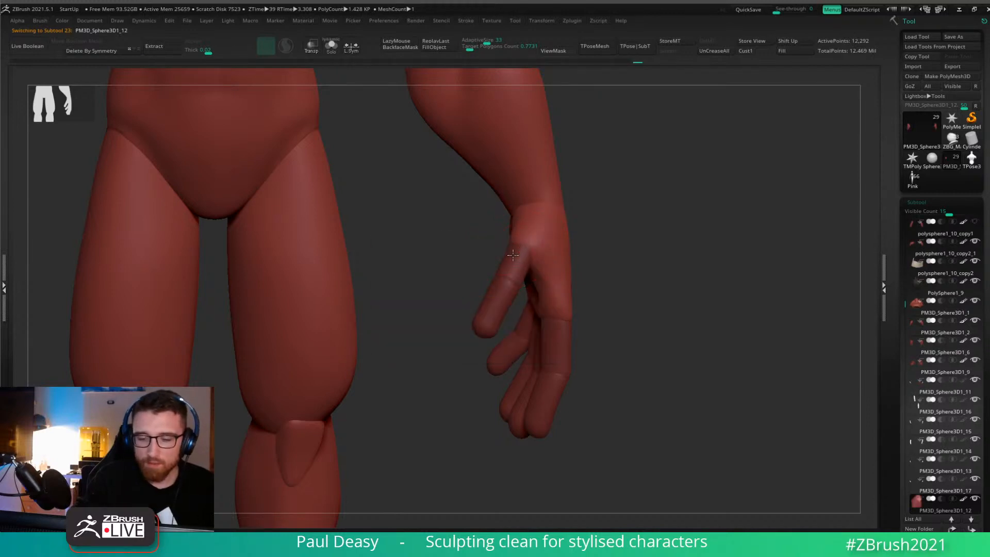
key("space")
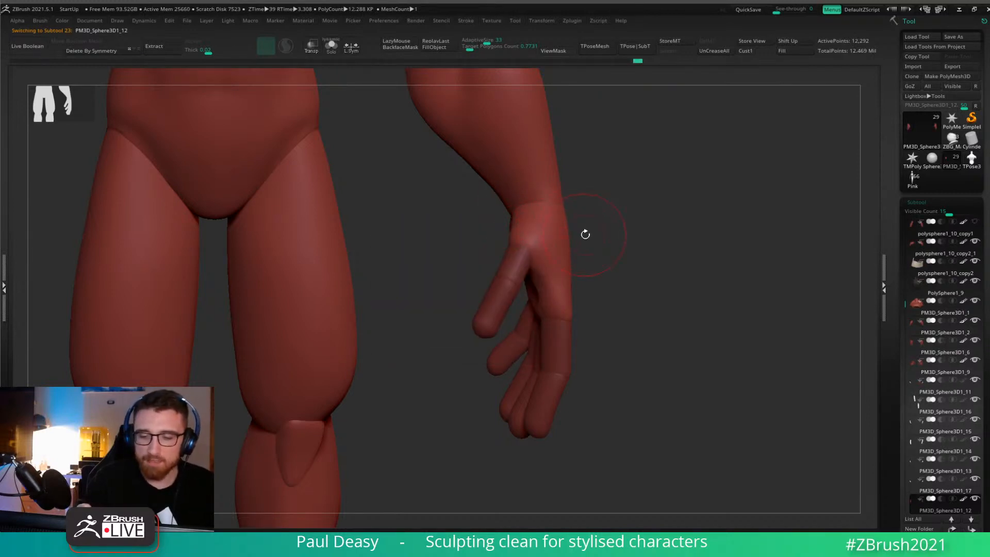
mouse_move(585, 234)
left_mouse_down("alt")
mouse_move(605, 228)
mouse_move(587, 237)
left_mouse_up("alt")
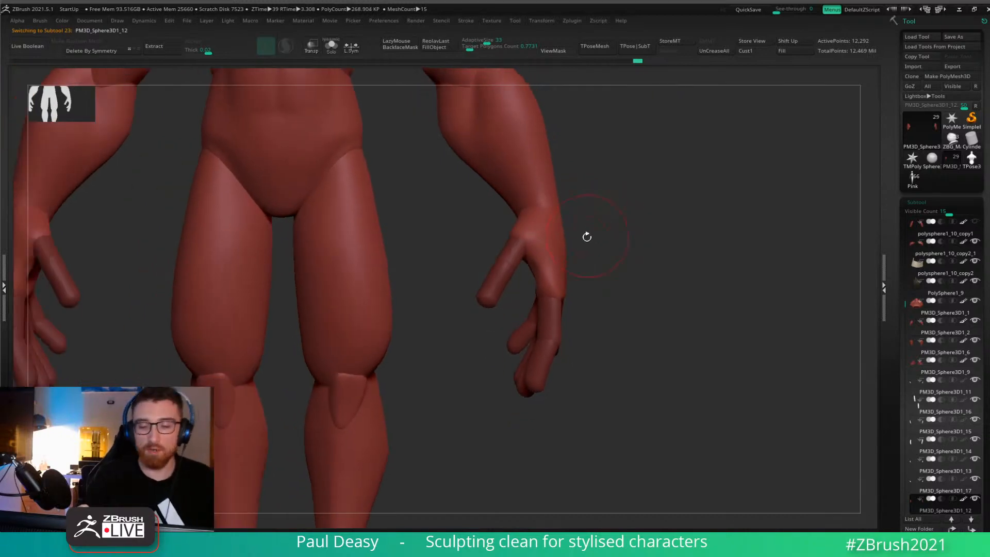
Select the thumb's tip segment and reshape its rounded end with the Move brush from the front and back.
left_click(490, 297, "alt")
key("space")
left_click_drag(487, 303, 491, 292)
mouse_move(524, 297)
left_mouse_down("alt")
mouse_move(538, 317)
mouse_move(501, 295)
left_mouse_up("alt")
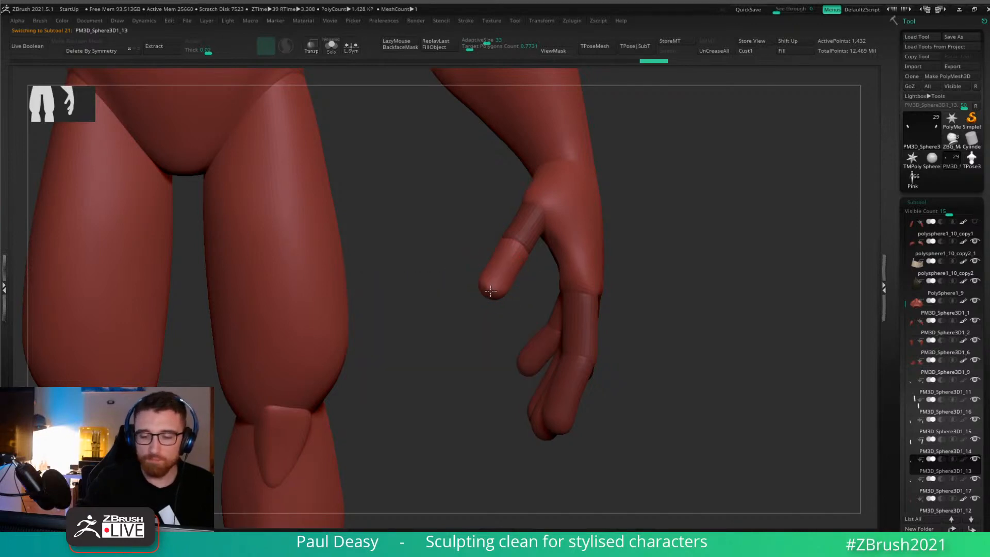
left_click_drag(513, 298, 586, 318)
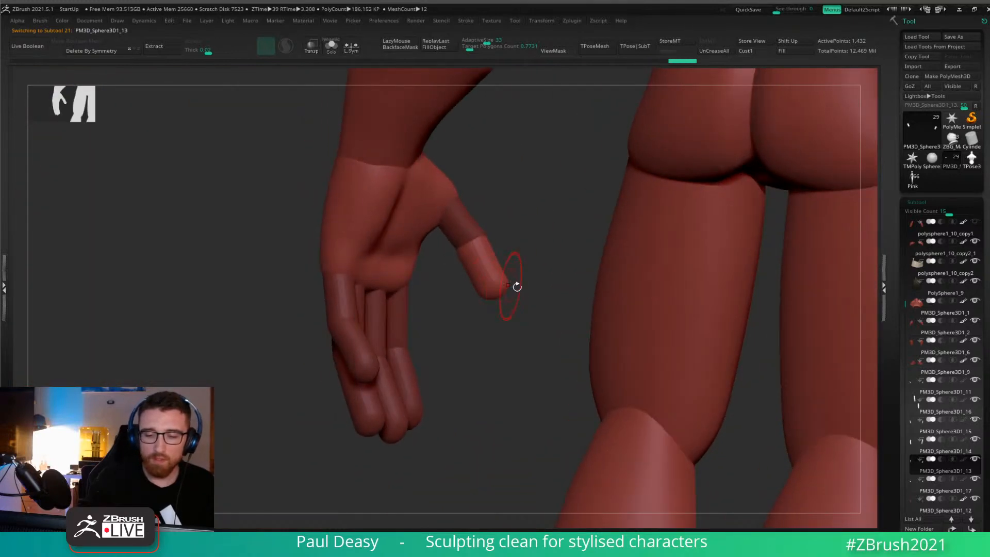
left_click_drag(517, 287, 539, 283)
key("space")
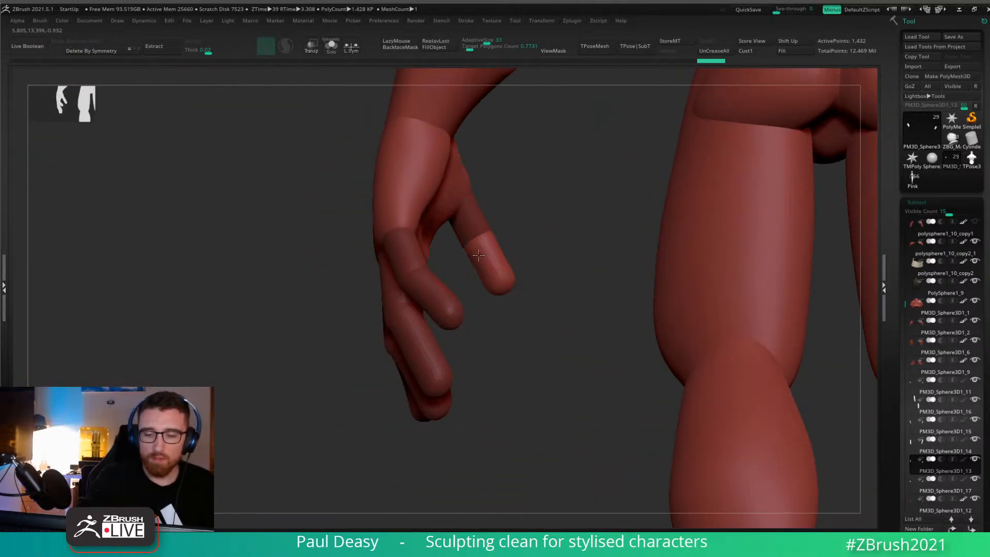
Resize the brush and refine the thumb tip's contour near its joint with the base segment from behind.
key("s")
mouse_move(492, 244)
left_mouse_down()
mouse_move(498, 263)
mouse_move(489, 265)
mouse_move(503, 267)
left_mouse_up()
key("s")
key("s")
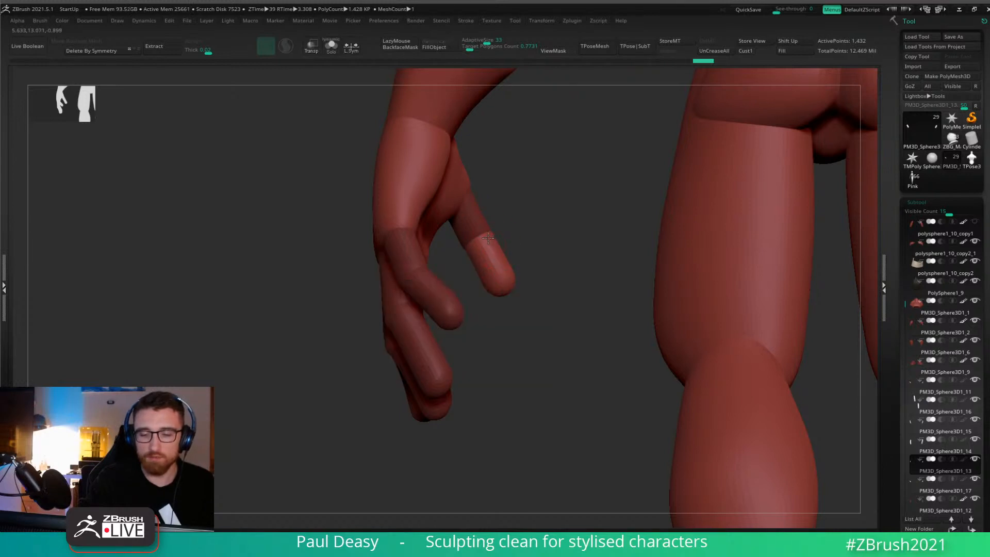
mouse_move(489, 237)
left_mouse_down()
mouse_move(507, 232)
mouse_move(566, 249)
mouse_move(550, 251)
left_mouse_up()
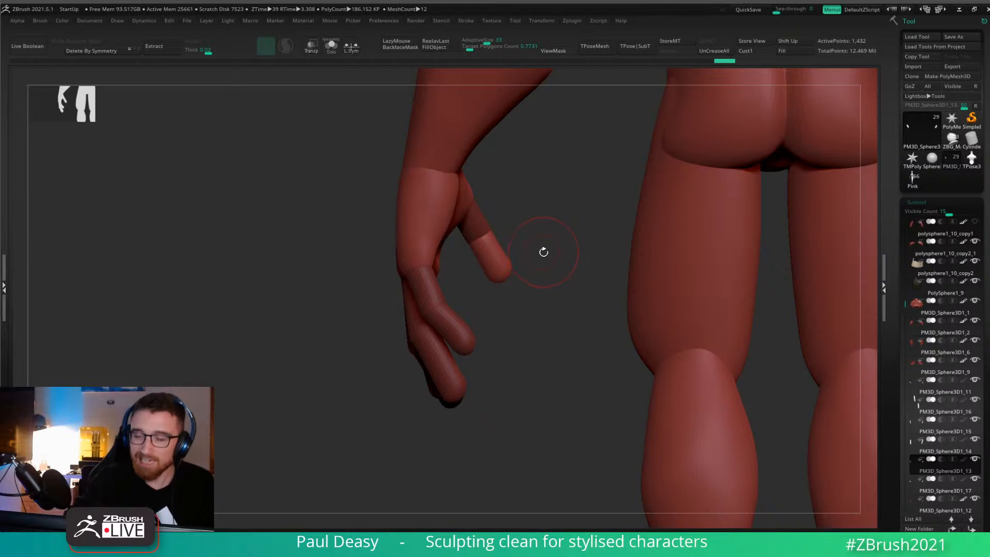
Change the Move brush's draw size and even out the thumb tip's overall silhouette.
key("space")
key("space")
key("space")
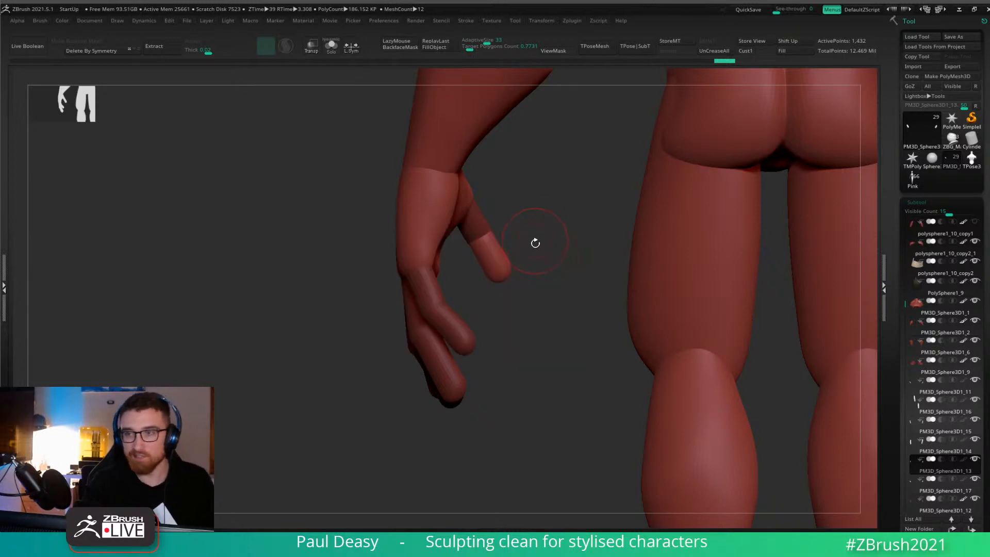
key("space")
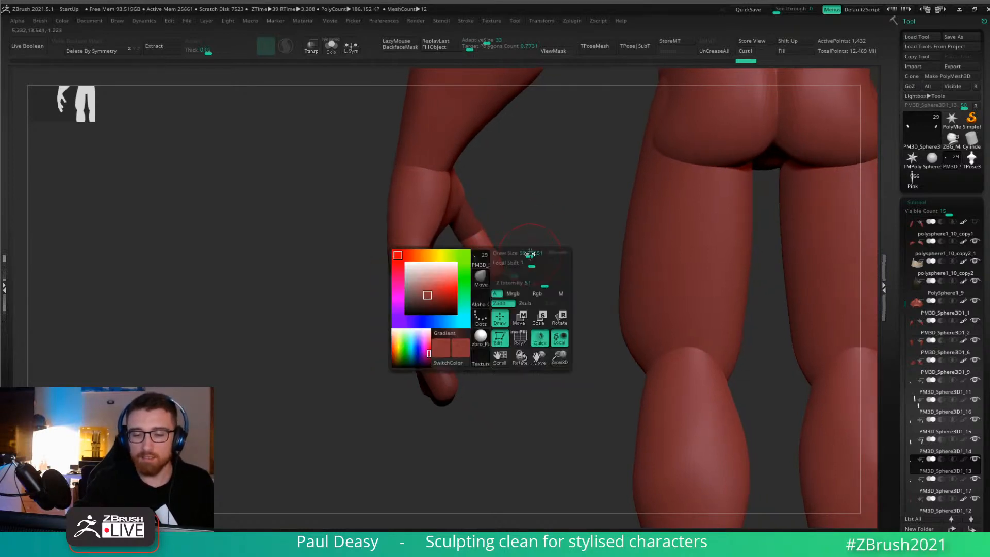
left_click_drag(548, 254, 587, 289)
key("space")
key("space")
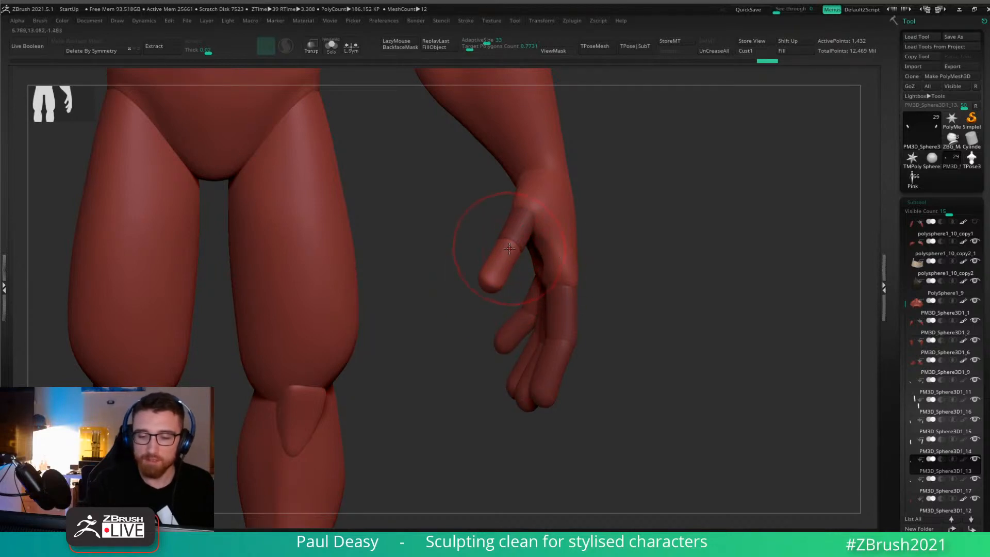
Touch up the thumb's tip segment, then reshape the base segment so the two flow together.
key("space")
right_click_drag(510, 263, 507, 260, "ctrl")
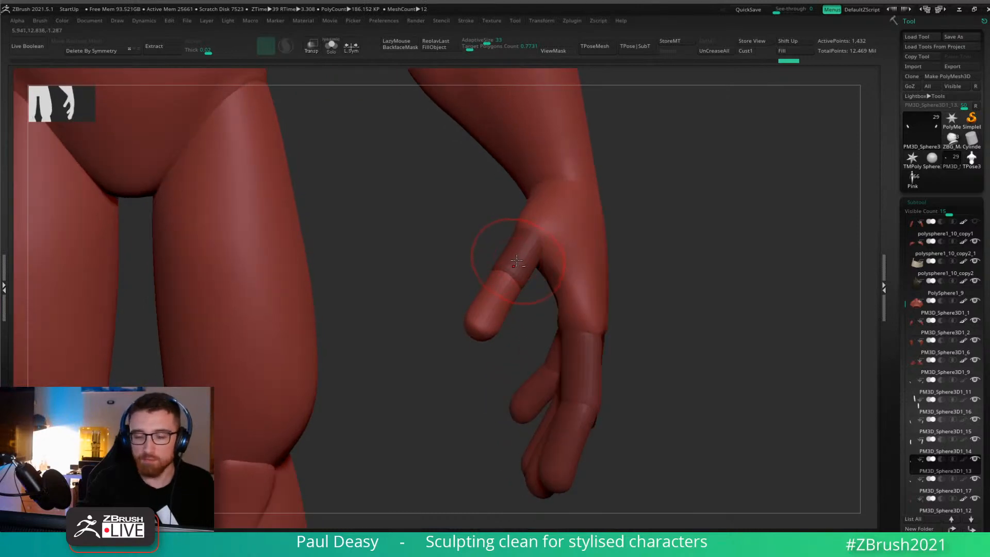
left_click(519, 255, "alt")
right_click_drag(645, 245, 607, 283, "ctrl")
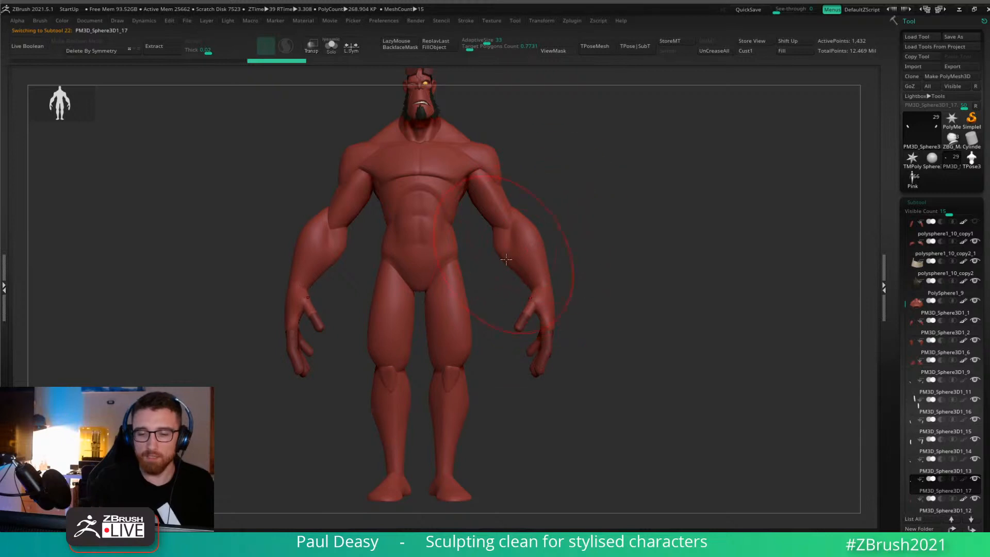
Try to scale a single set of finger segments on the hands with the gizmo.
right_click_drag(597, 321, 586, 345, "alt")
right_click_drag(635, 310, 560, 256, "ctrl")
mouse_move(651, 304)
right_mouse_down("shift")
mouse_move(610, 303)
mouse_move(667, 325)
mouse_move(636, 309)
mouse_move(645, 333)
right_mouse_up("shift")
key("space")
left_click(540, 317, "alt")
right_click(537, 320)
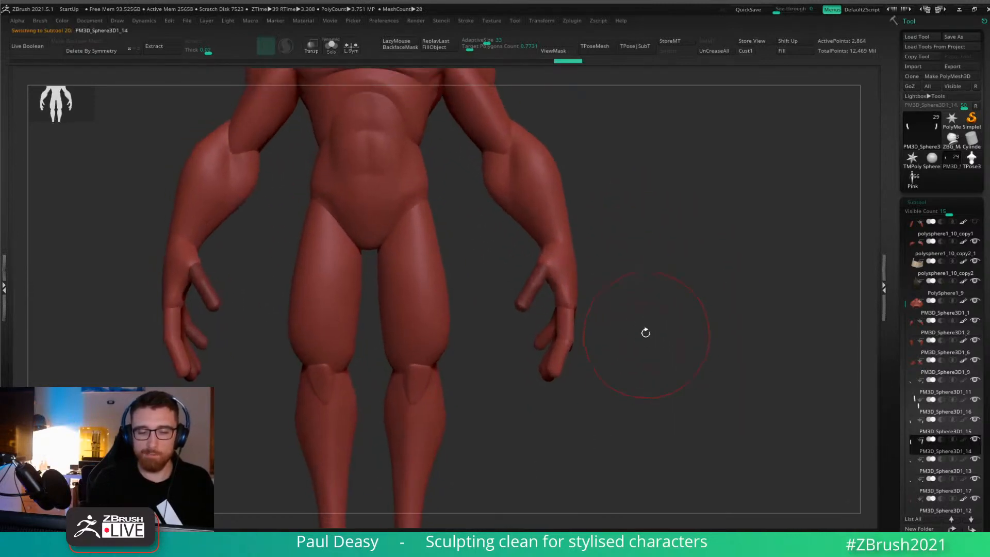
key("w")
left_click_drag(605, 297, 608, 266, "alt")
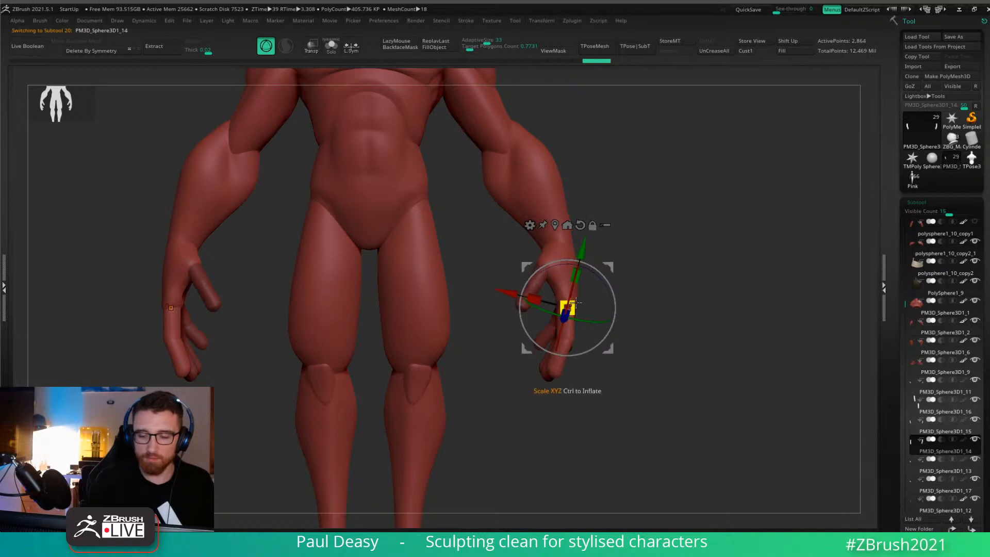
left_click_drag(574, 303, 573, 303)
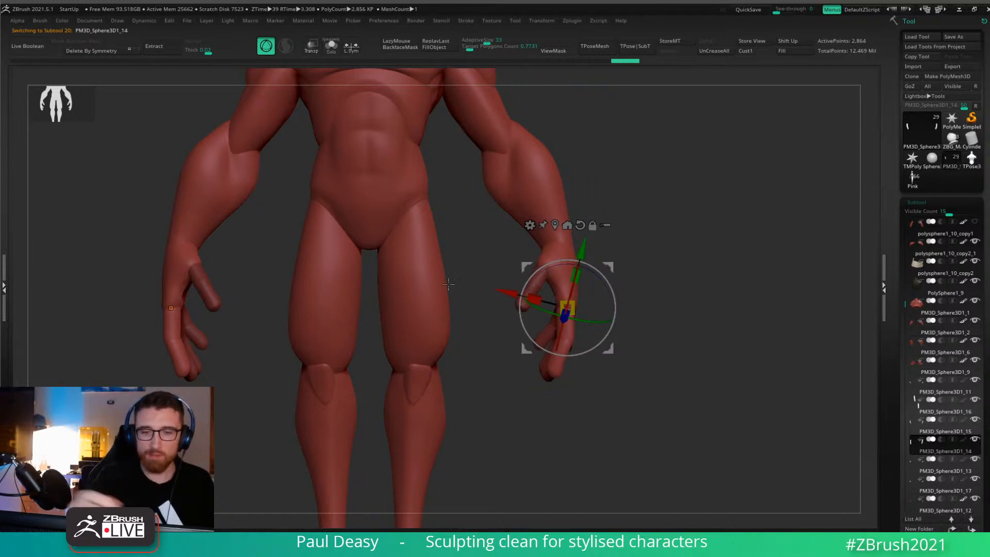
key("ctrl+z")
Build a combined TPoseMesh of the whole figure and mask everything except the fingers and thumb tips.
left_click(605, 49)
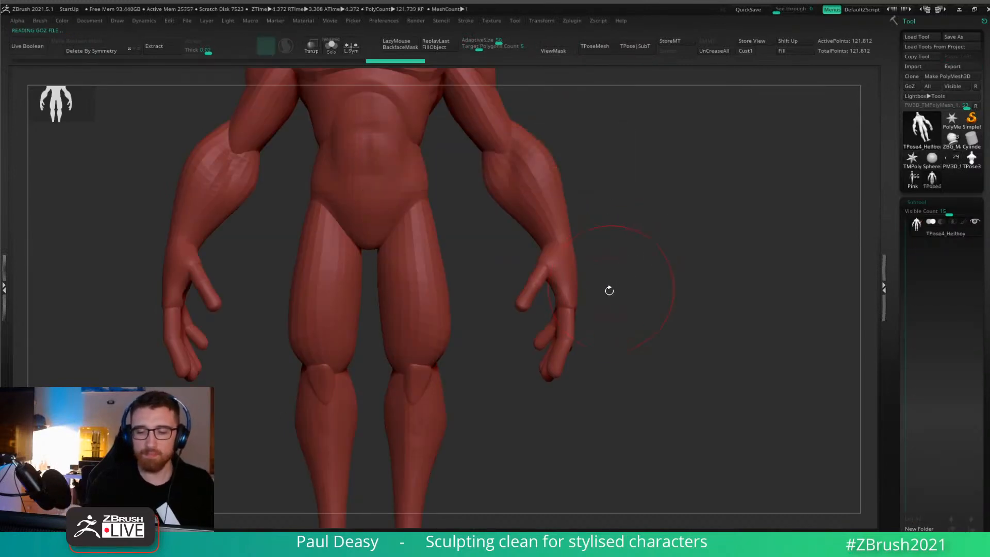
left_click(534, 281, "ctrl+shift")
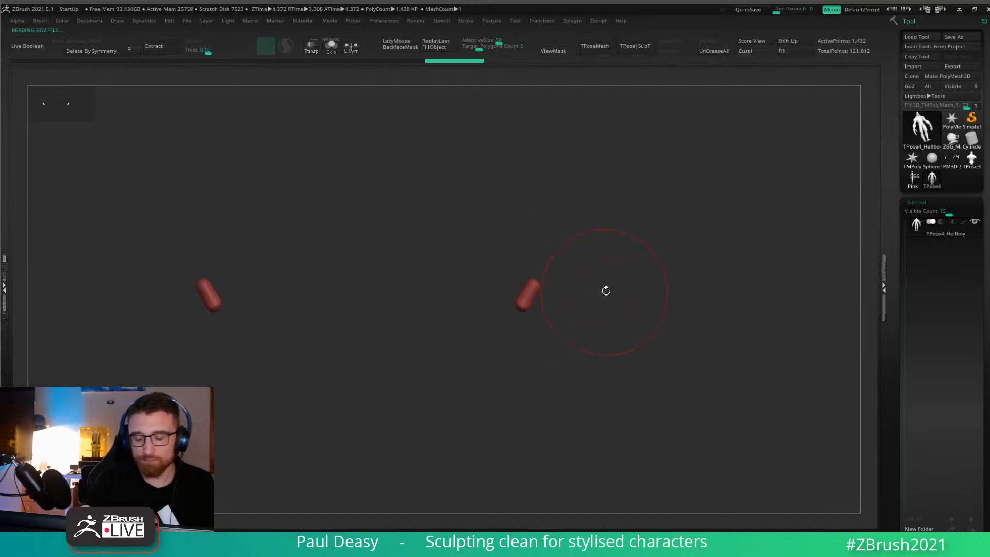
left_click(639, 334, "ctrl+shift")
left_click(558, 361, "ctrl+shift")
left_click(560, 357, "ctrl+shift")
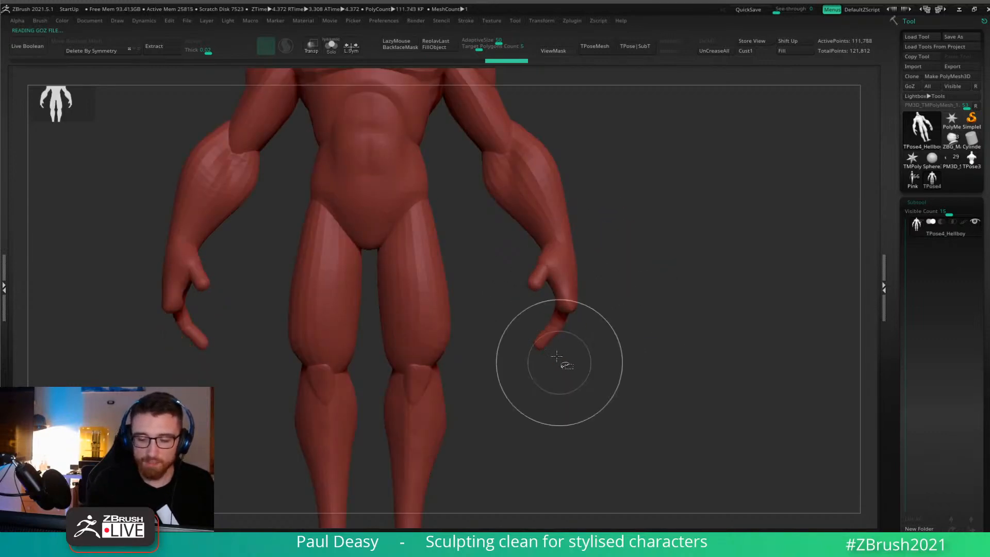
left_click(551, 339, "ctrl+shift")
left_click(635, 317, "ctrl")
left_click(634, 317, "ctrl+shift")
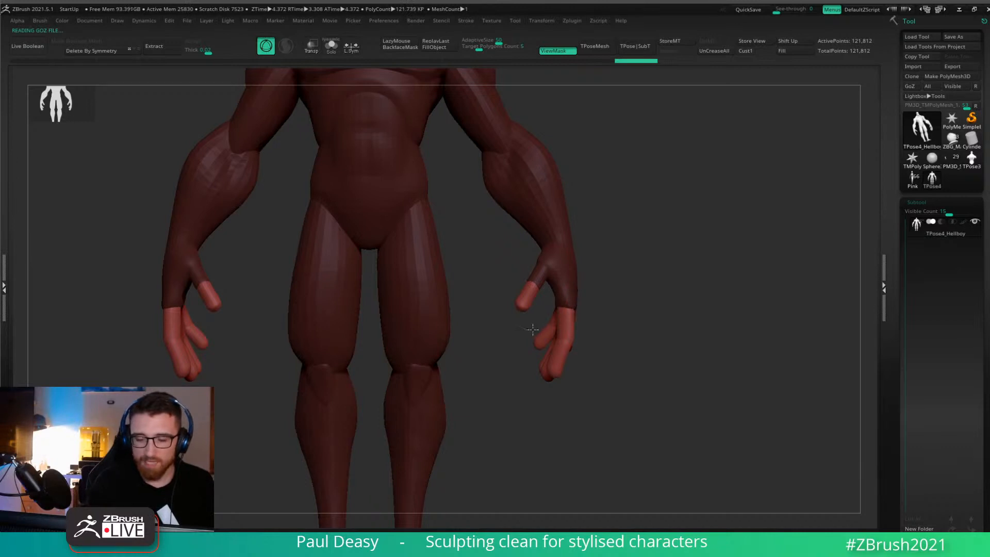
Add the thumb tips of both hands to the mask, leaving only the fingers unmasked.
left_click(602, 312, "ctrl")
left_click(602, 312, "ctrl")
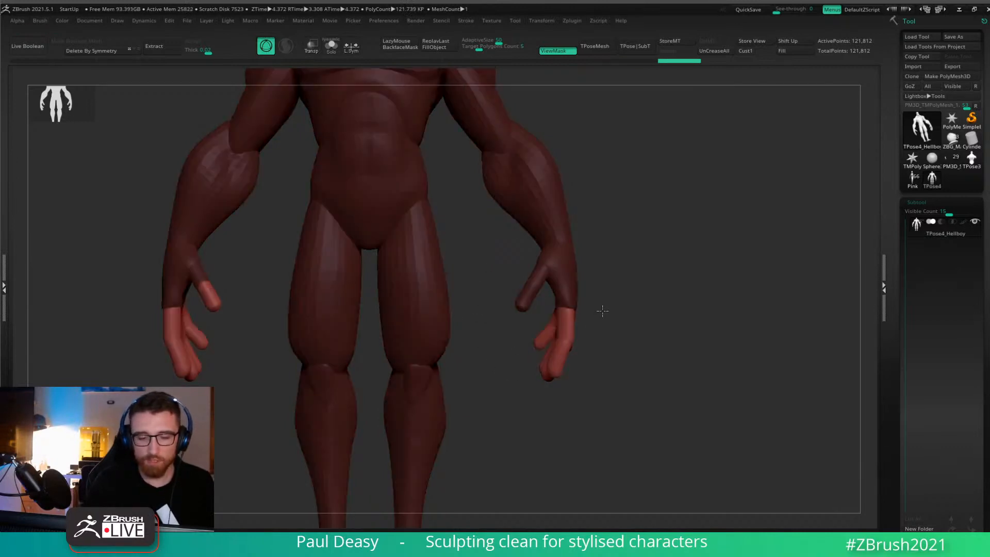
key("ctrl+z")
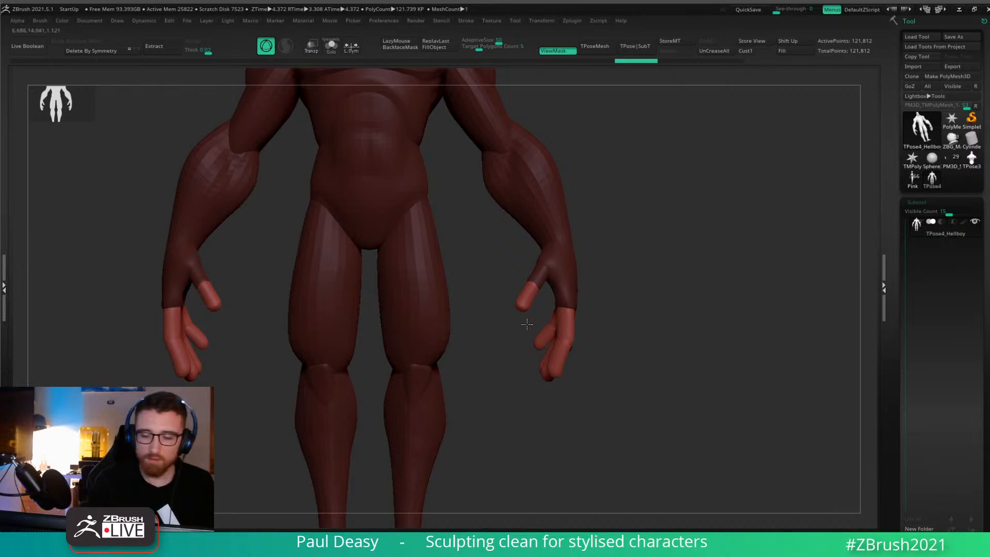
left_click_drag(527, 325, 485, 322, "ctrl")
right_click_drag(610, 294, 610, 322, "ctrl")
key("ctrl+z")
mouse_move(536, 387)
left_mouse_down("ctrl")
mouse_move(586, 282)
mouse_move(516, 330)
left_mouse_up("ctrl")
right_click_drag(618, 375, 587, 307, "alt")
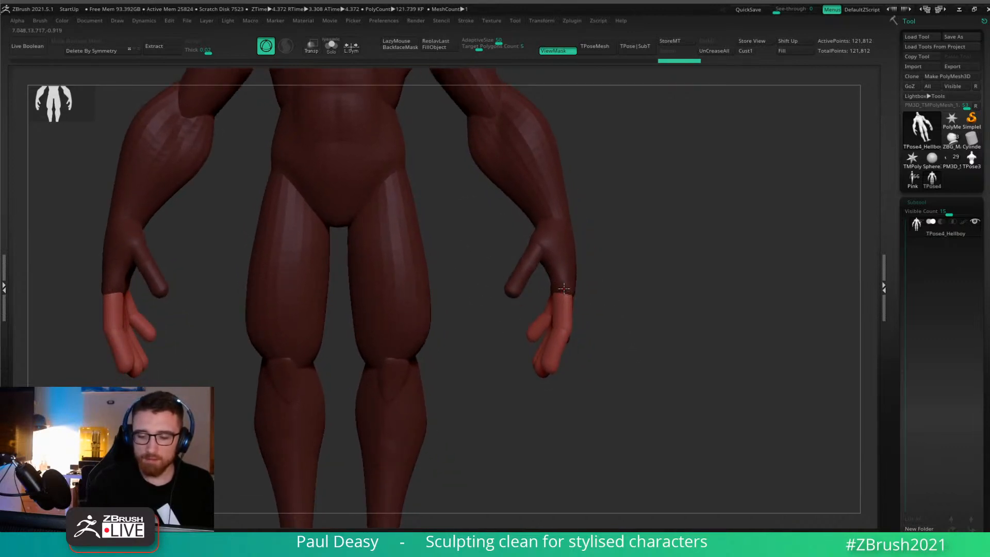
Reposition the gizmo's pivot at the finger knuckles in the side view.
key("w")
right_click_drag(659, 310, 614, 296)
left_click_drag(611, 246, 649, 246, "alt")
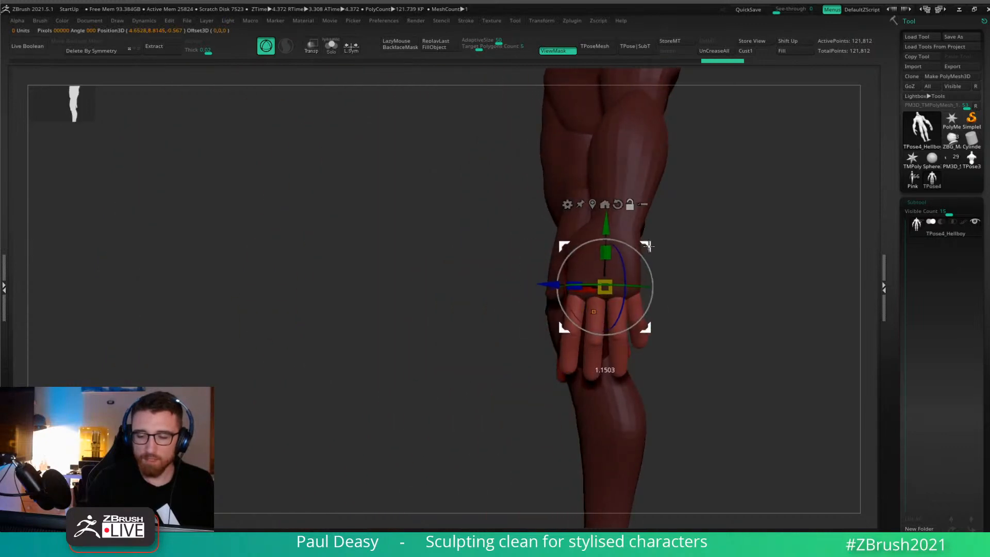
Turn on local symmetry and adjust the scale and position of the unmasked fingers on both hands.
right_click_drag(696, 276, 739, 278)
left_click_drag(608, 282, 612, 278)
left_click(351, 48)
left_click_drag(646, 247, 649, 247)
key("q")
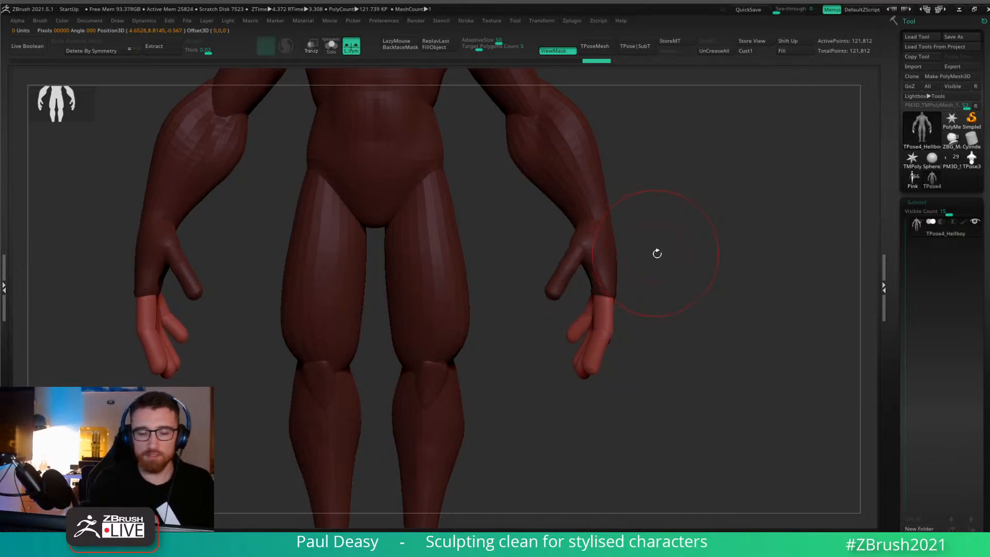
right_click_drag(656, 253, 654, 294, "ctrl")
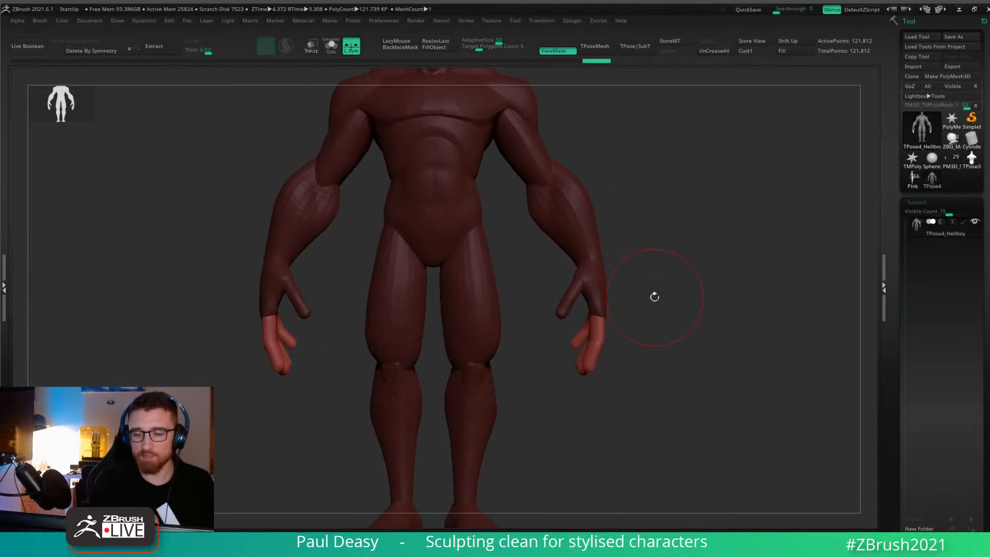
key("w")
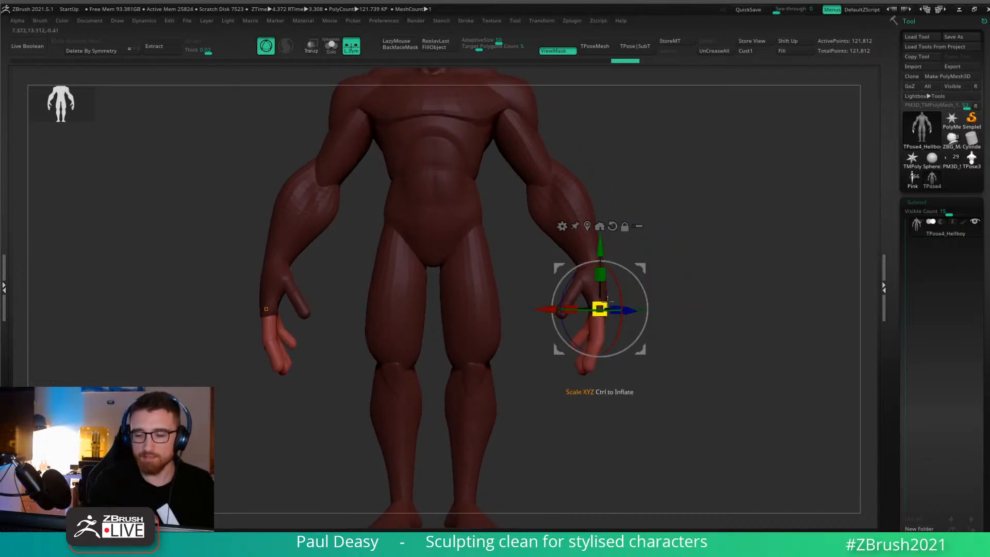
Clear the mask and transfer the combined mesh's finger changes back to the separate subtools.
key("q")
mouse_move(678, 272)
left_mouse_down("ctrl")
mouse_move(691, 291)
mouse_move(667, 283)
mouse_move(666, 308)
left_mouse_up("ctrl")
left_click(631, 43)
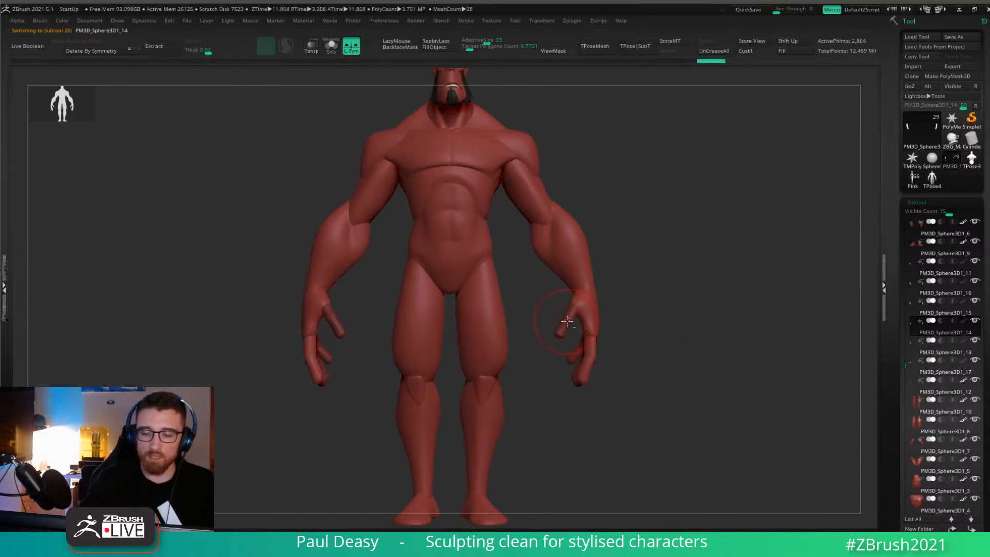
Nudge the finger segments on both hands with the Move brush and make the palm the active subtool.
right_click_drag(567, 321, 625, 323, "ctrl")
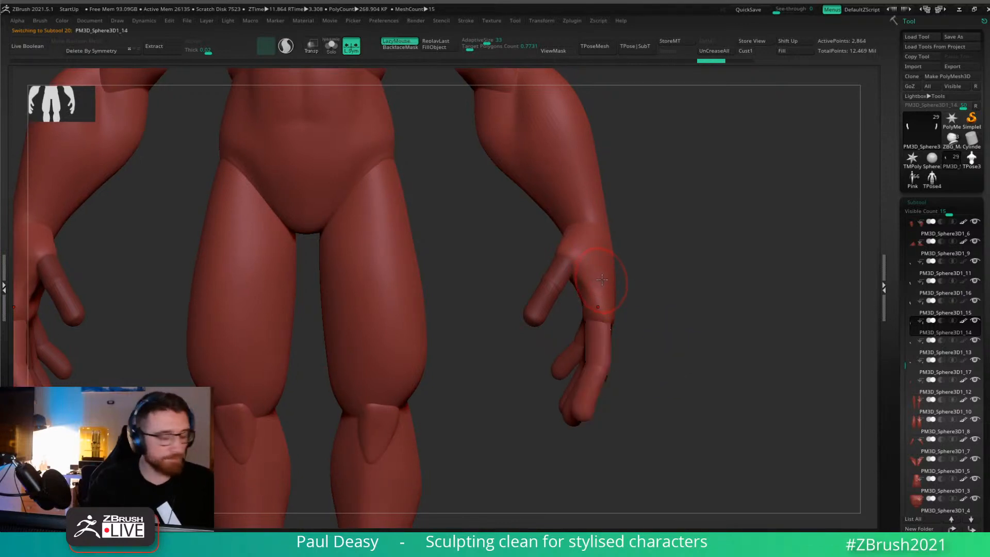
key("space")
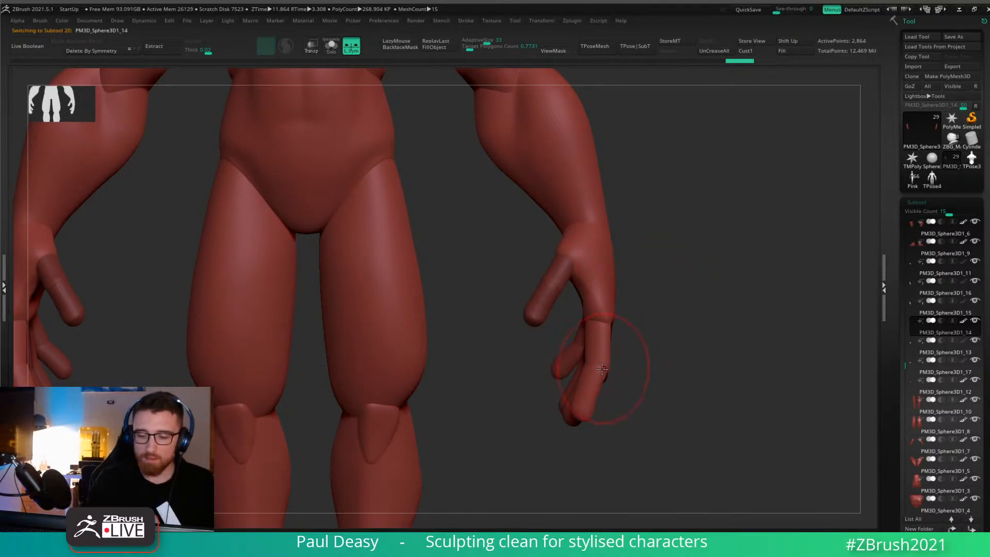
left_click_drag(601, 369, 594, 361)
left_click(589, 308, "alt")
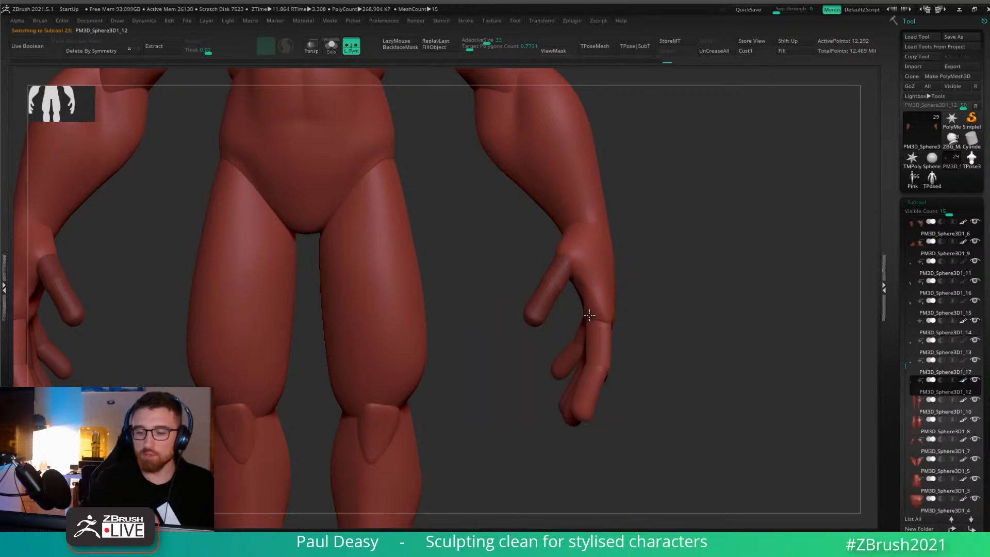
Examine the hands' size and thumb placement against the whole figure from near and far front views.
left_click_drag(632, 306, 626, 180, "alt")
left_click_drag(700, 300, 521, 459, "alt")
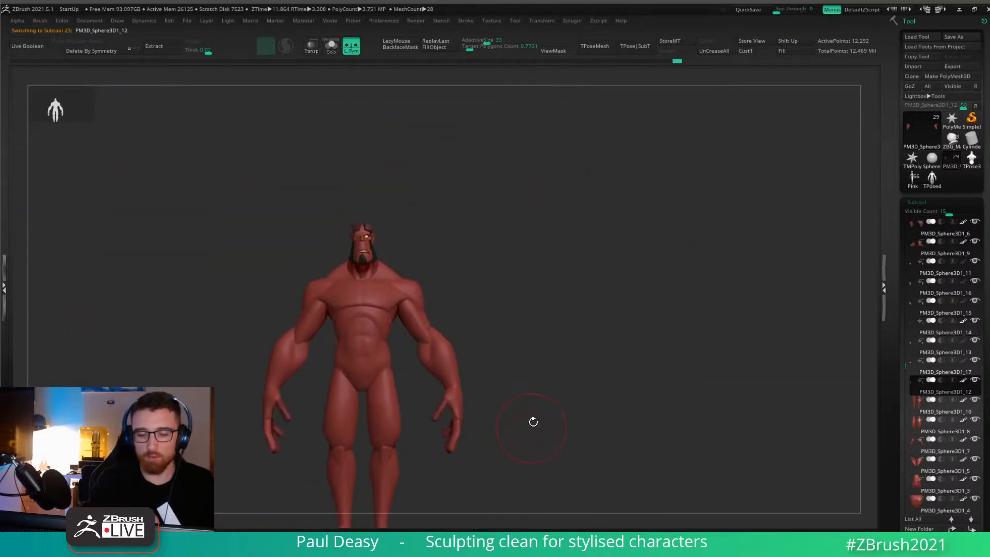
left_click_drag(557, 404, 636, 313, "alt")
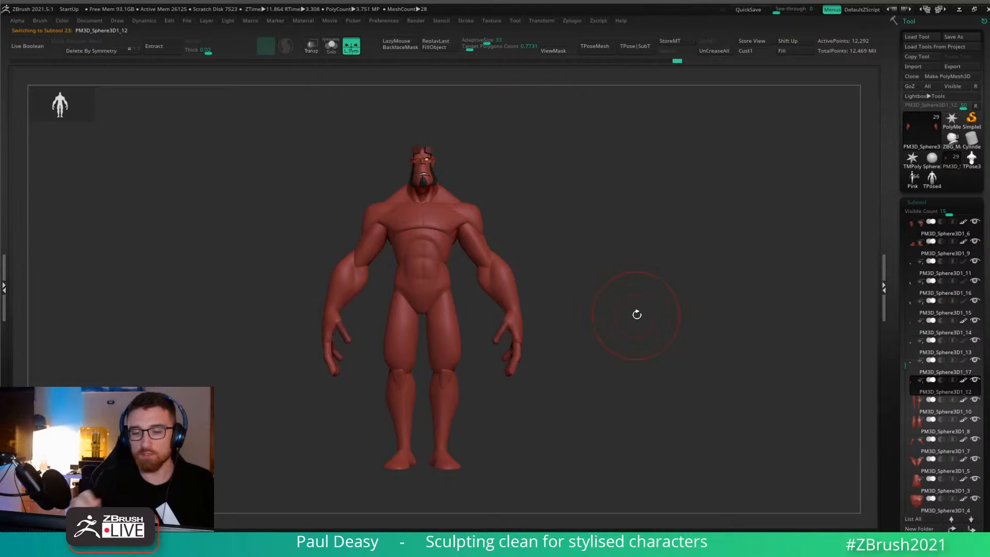
left_click_drag(608, 349, 629, 338)
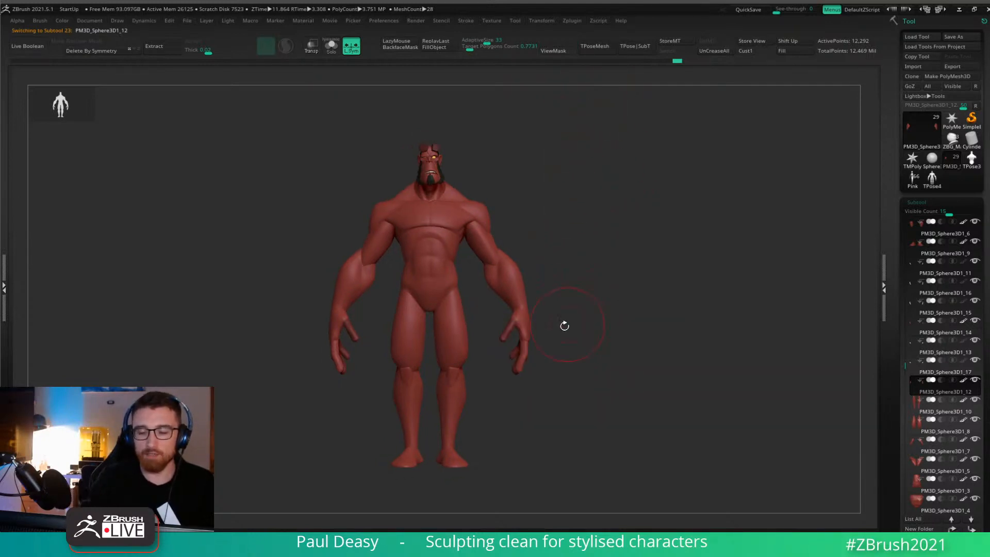
left_click_drag(563, 327, 576, 316)
key("space")
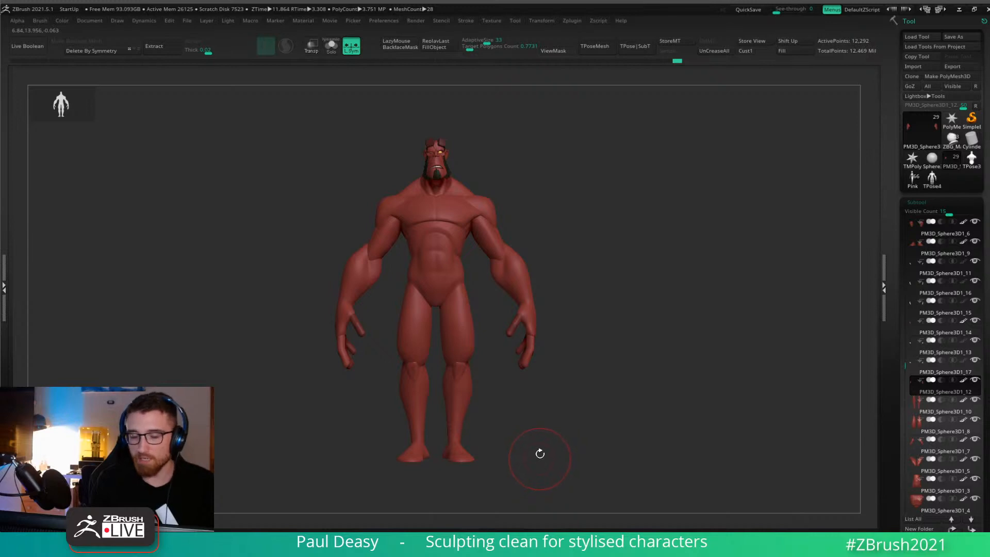
left_click_drag(552, 326, 637, 363, "alt")
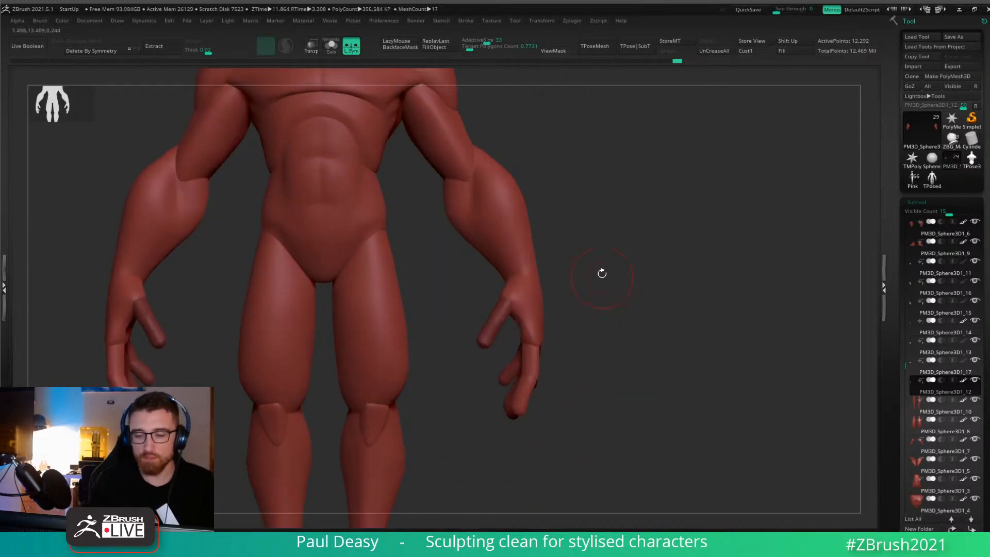
left_click_drag(612, 283, 687, 282, "alt")
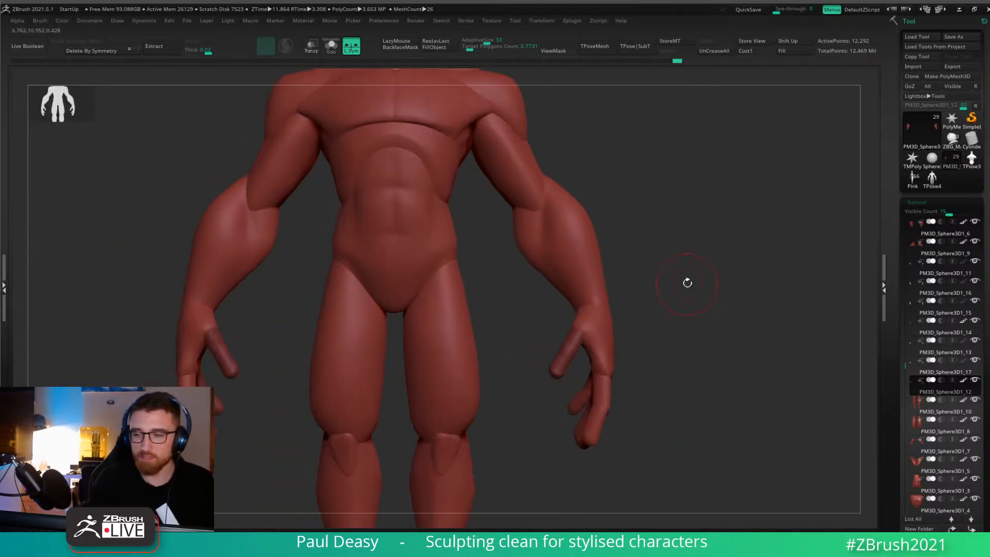
left_click_drag(652, 366, 649, 325, "alt")
left_click(570, 300, "alt")
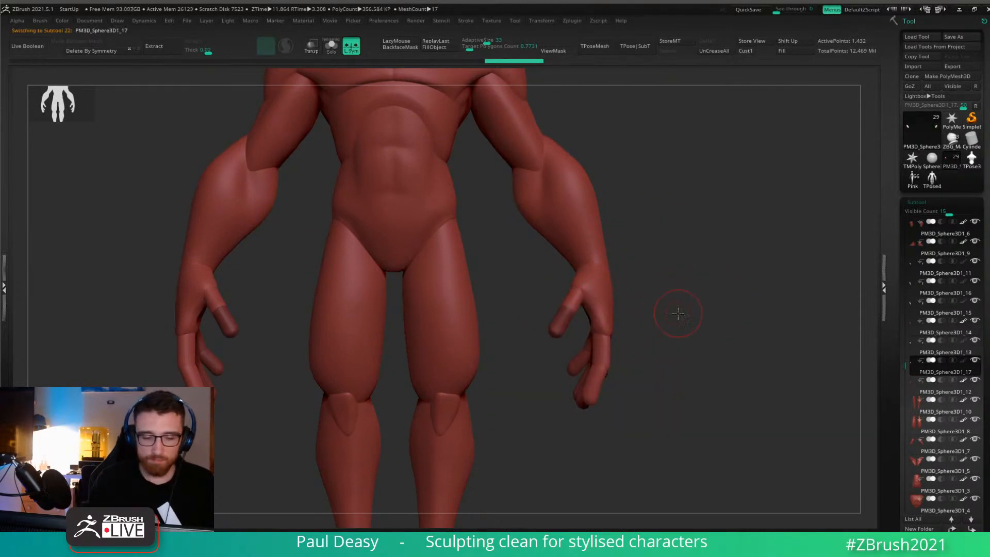
key("f")
key("space")
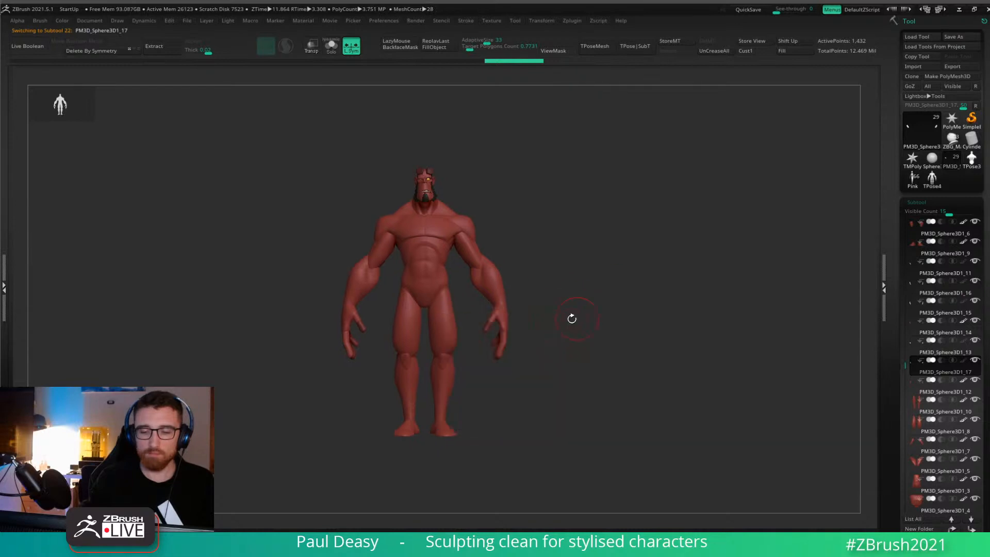
left_click_drag(571, 319, 613, 346, "alt")
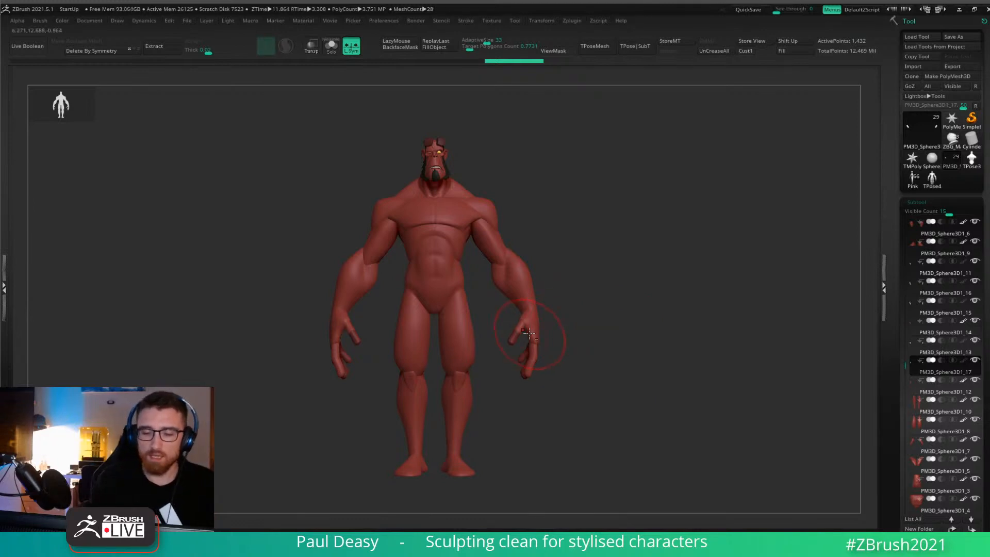
Adjust the palm surface where it meets the base of the thumb with the Move brush.
right_click_drag(525, 325, 516, 303, "ctrl")
left_click_drag(512, 299, 517, 303)
right_click_drag(516, 303, 530, 320)
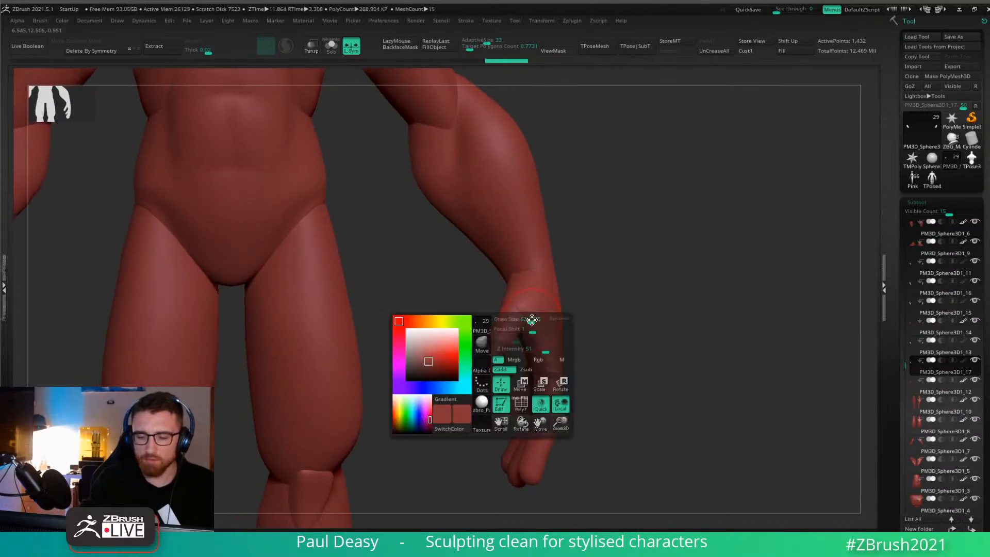
left_click(523, 304, "alt")
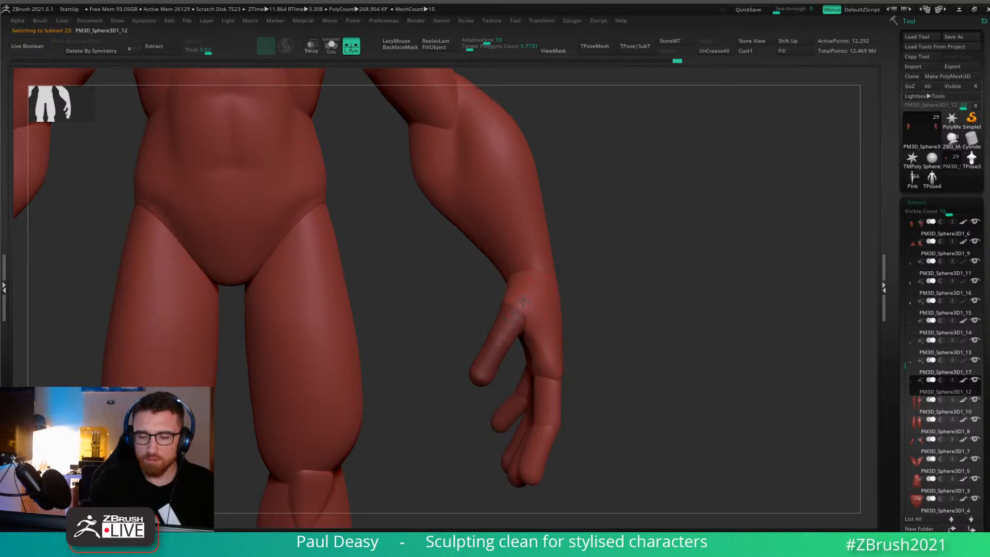
left_click_drag(523, 301, 524, 305)
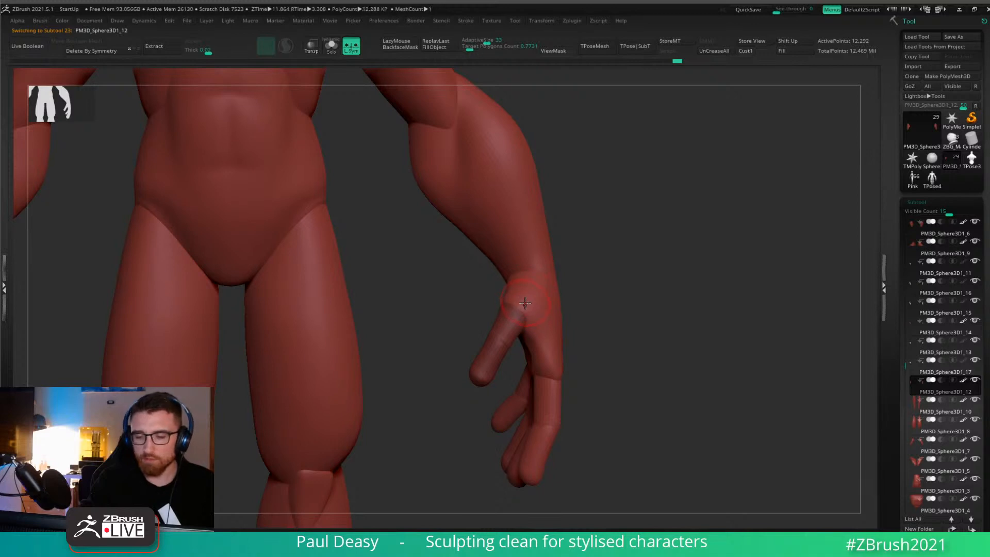
Refine the thumb's base segment where it joins the palm and the thumb tip.
left_click(508, 330, "alt")
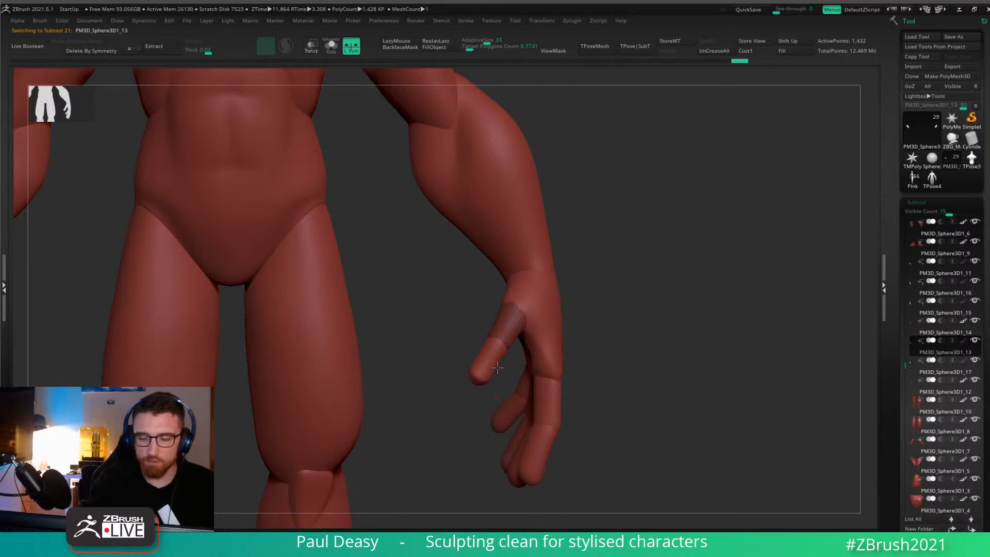
right_click_drag(507, 359, 521, 365)
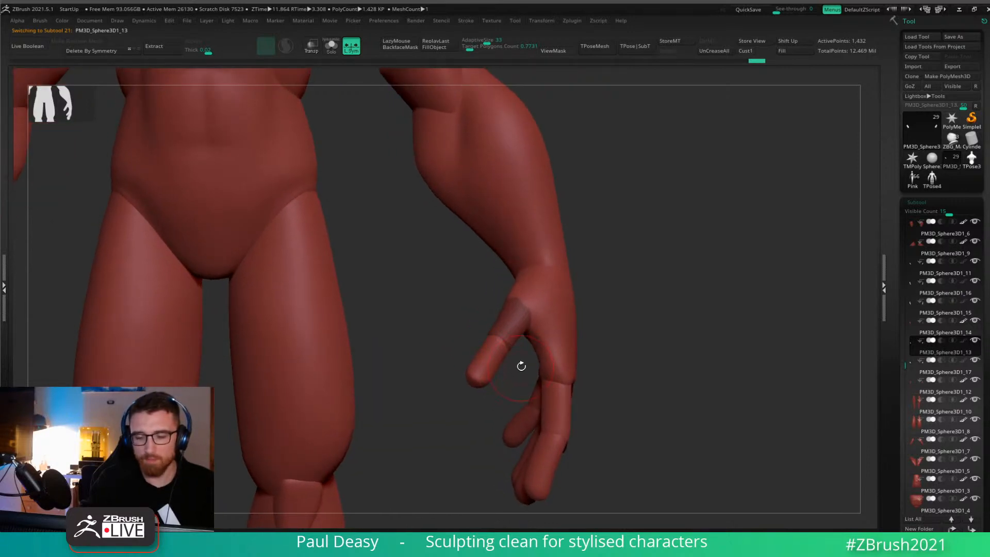
left_click(538, 322, "alt")
right_click(538, 324)
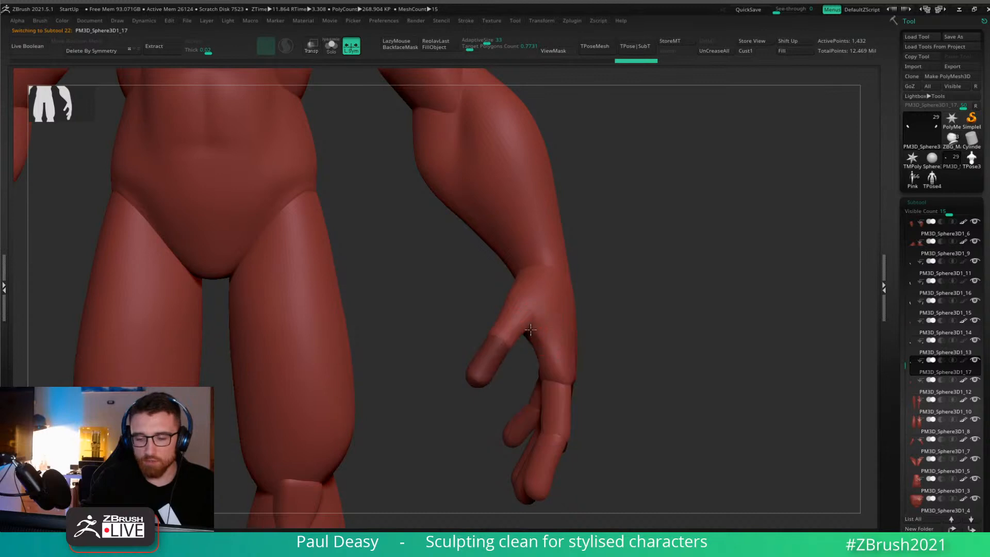
right_click_drag(532, 331, 526, 331)
right_click(536, 322)
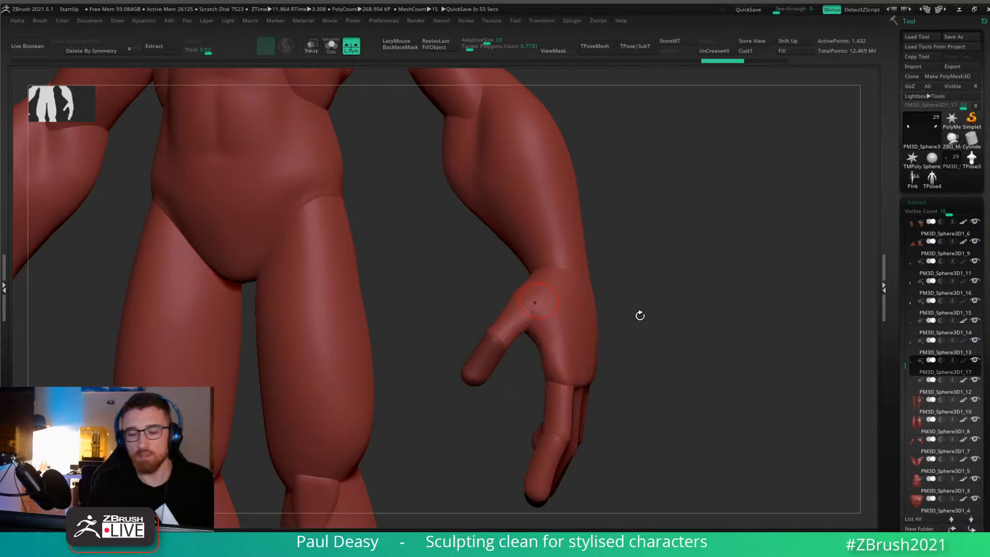
left_click_drag(396, 407, 568, 301)
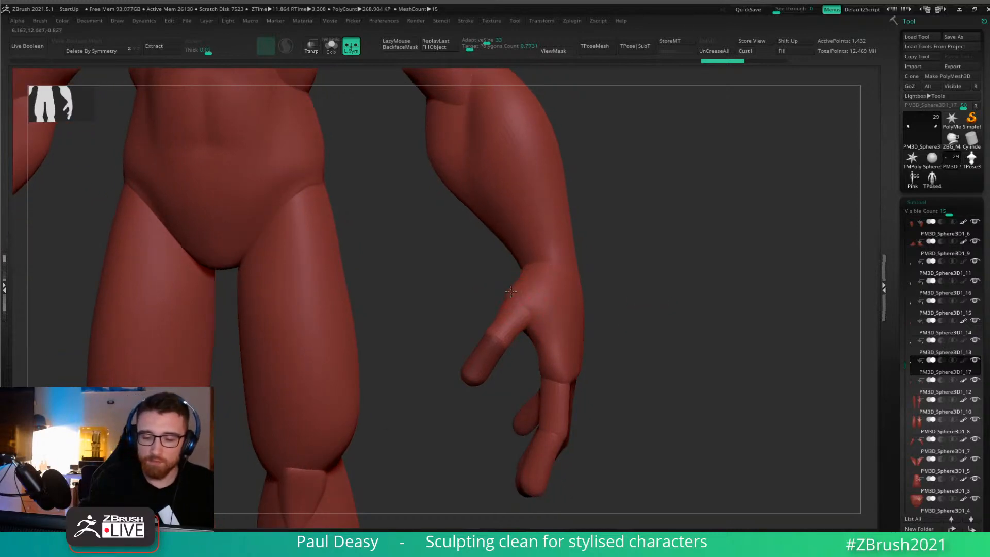
left_click_drag(407, 402, 462, 254)
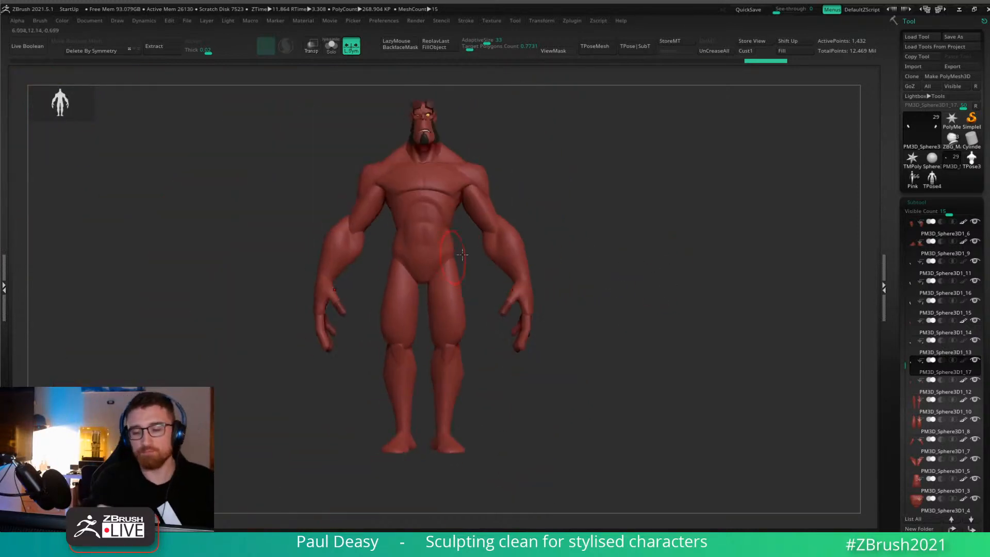
left_click_drag(579, 298, 588, 366, "alt")
Turn on polypaint for the thumb segments and fill both the base and tip pieces with the red skin colour.
left_click(512, 311, "alt")
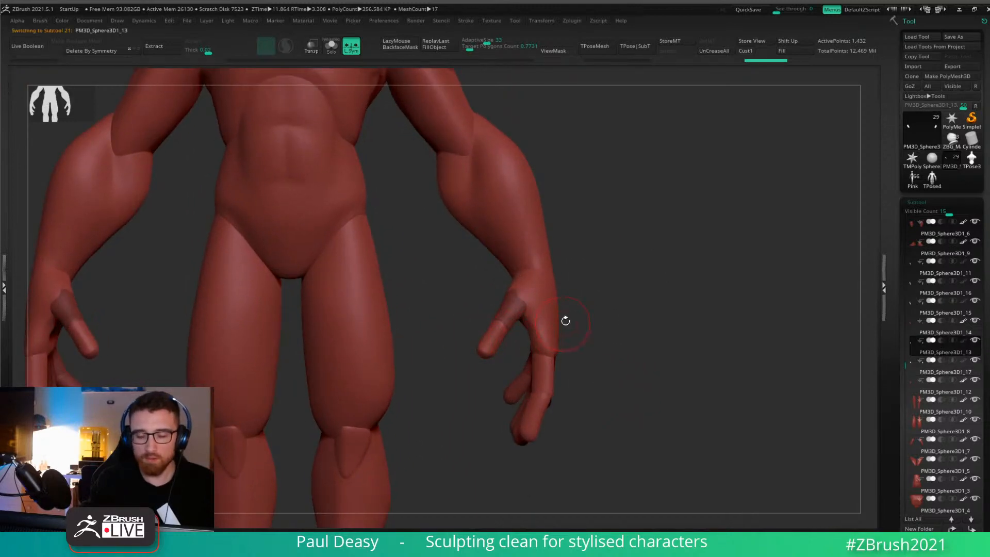
left_click(964, 360)
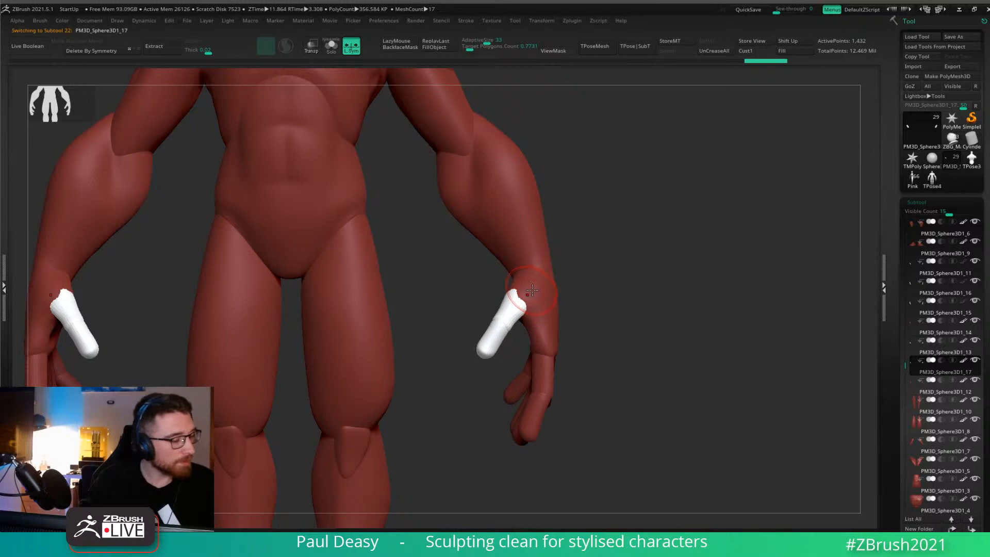
key("ctrl+f")
left_click(496, 329, "alt")
key("ctrl+f")
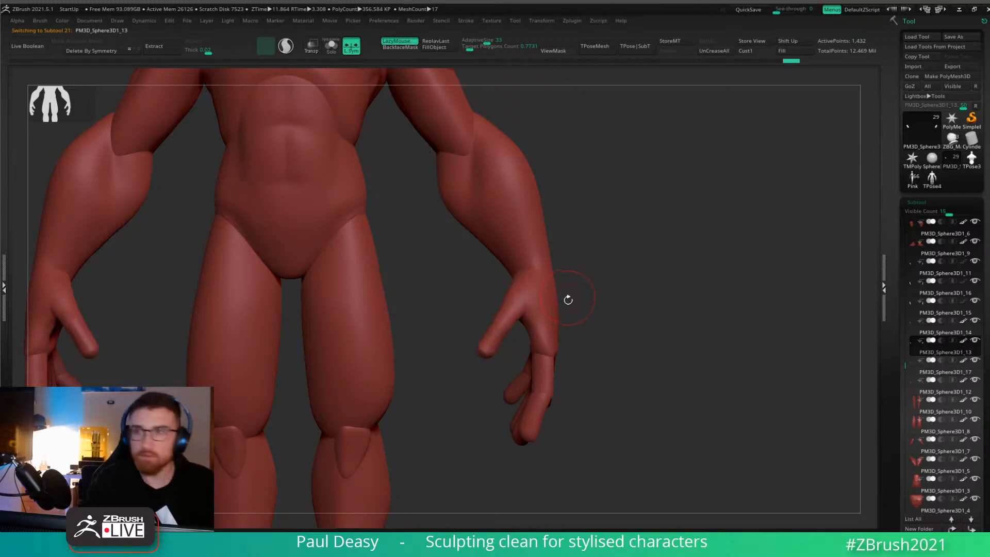
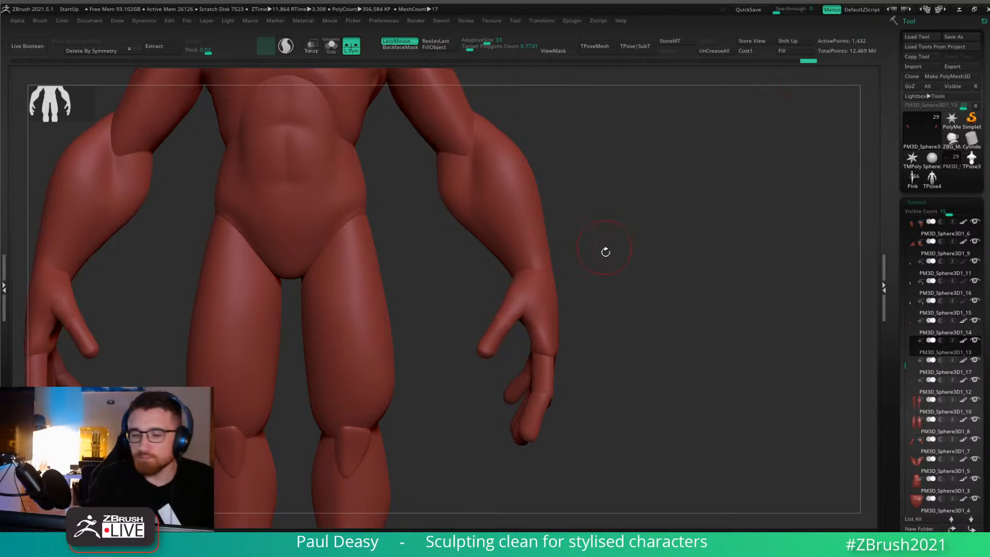
Switch to the palm subtool and adjust its wrist edge against the forearm with the Move brush in the side view.
left_click(541, 265, "alt")
key("space")
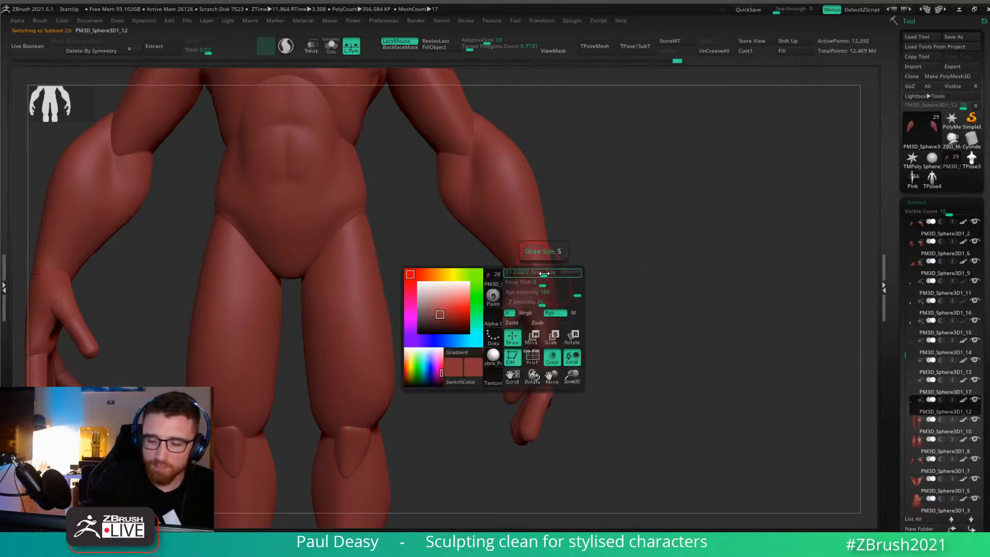
key("l")
key("space")
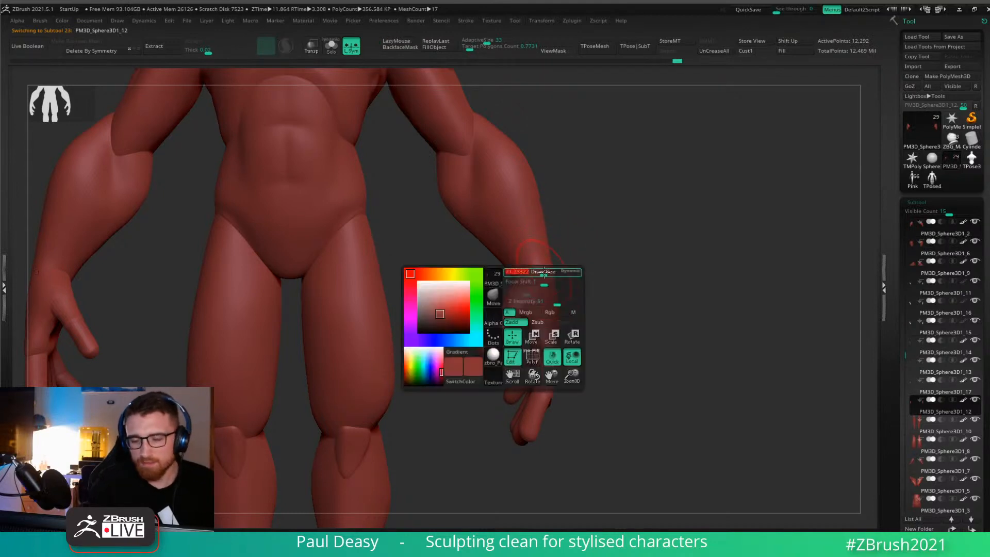
left_click_drag(569, 258, 520, 260, "shift")
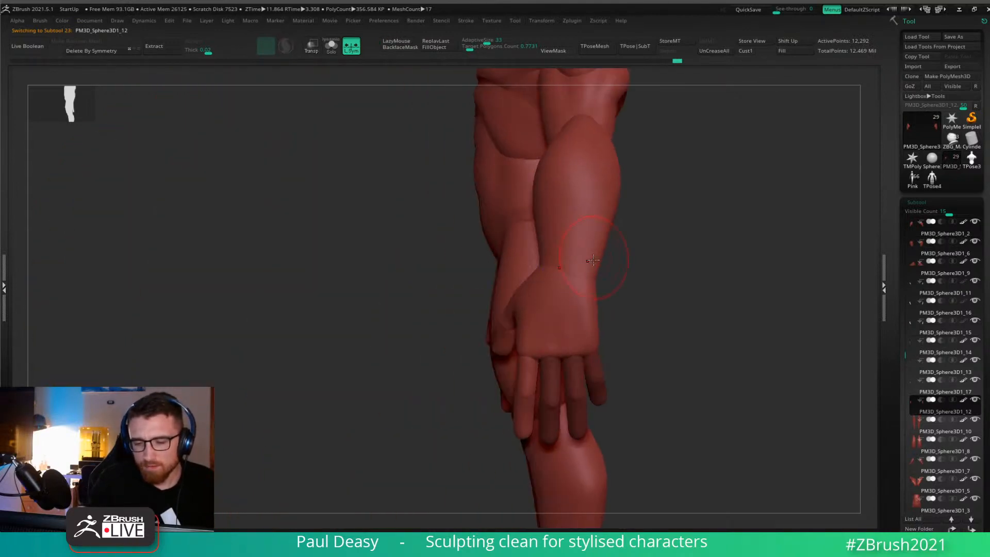
key("space")
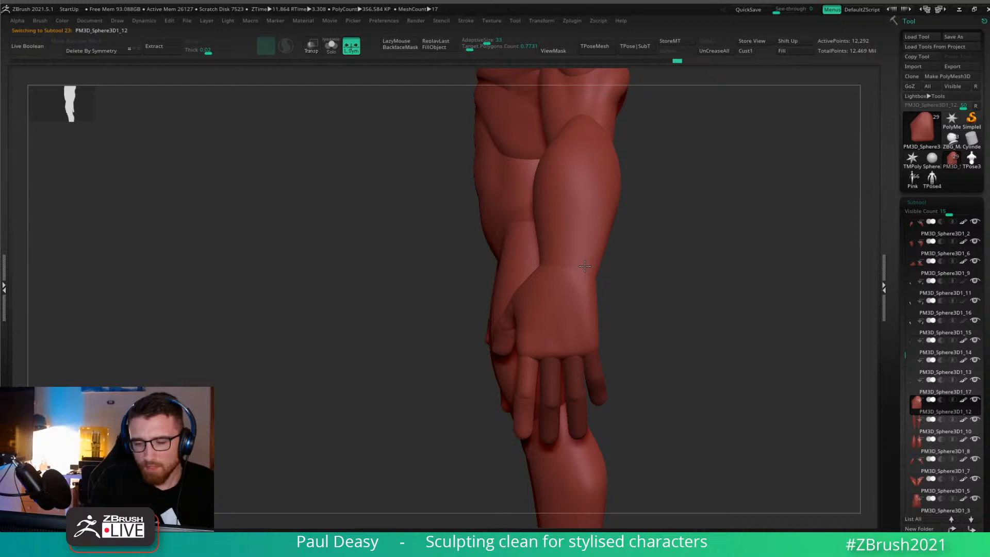
key("space")
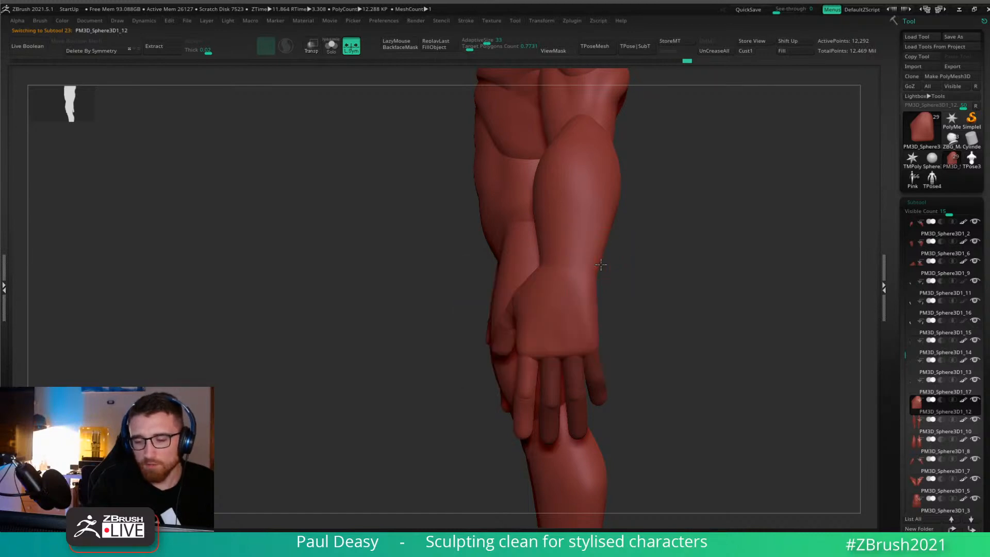
mouse_move(614, 265)
left_mouse_down("shift")
mouse_move(656, 262)
mouse_move(598, 259)
left_mouse_up("shift")
right_click_drag(598, 258, 608, 246, "ctrl")
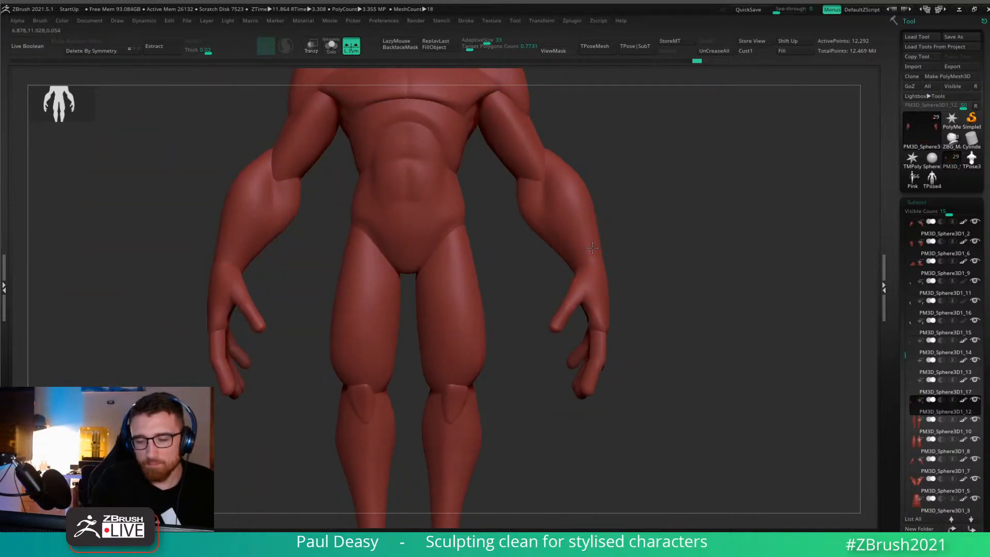
Refine the outer contour at the wrist where the forearm meets the palm, alternating between the forearm and palm subtools in the front view.
key("space")
left_click(604, 263, "alt")
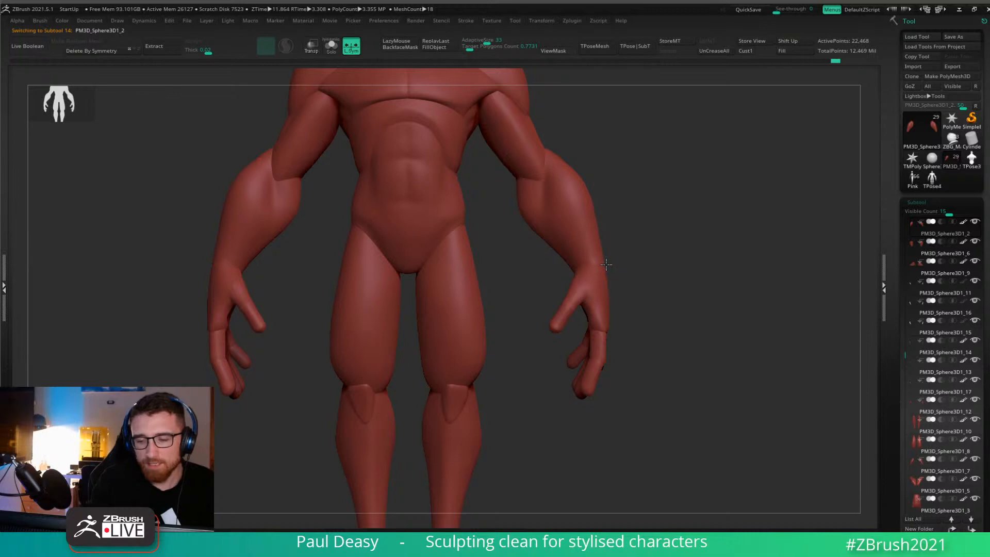
key("space")
left_click_drag(614, 230, 618, 240)
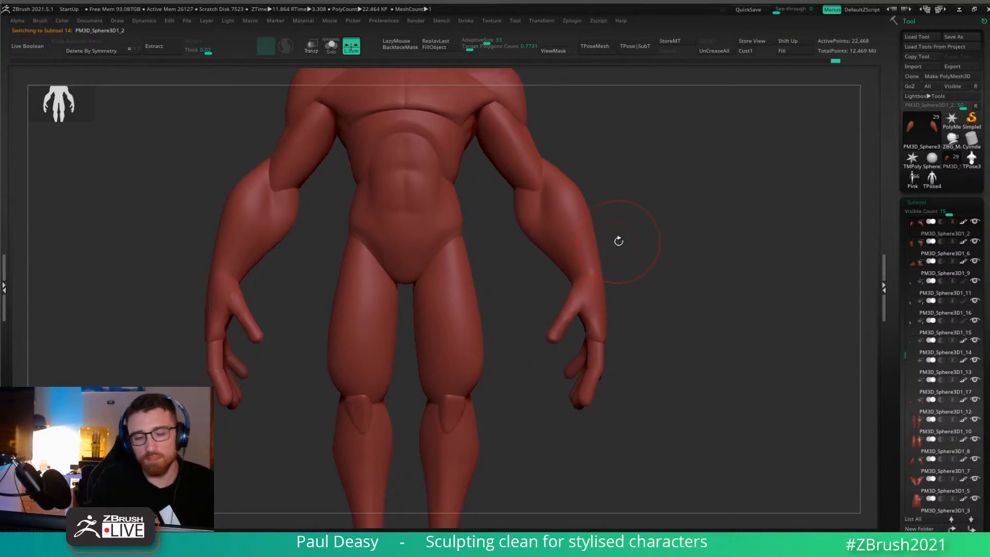
left_click(591, 260, "alt")
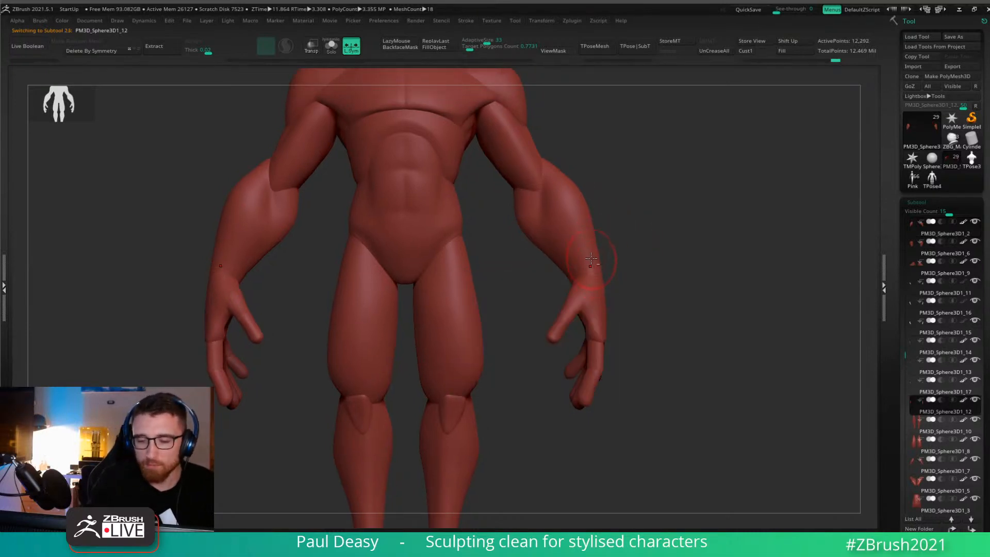
key("space")
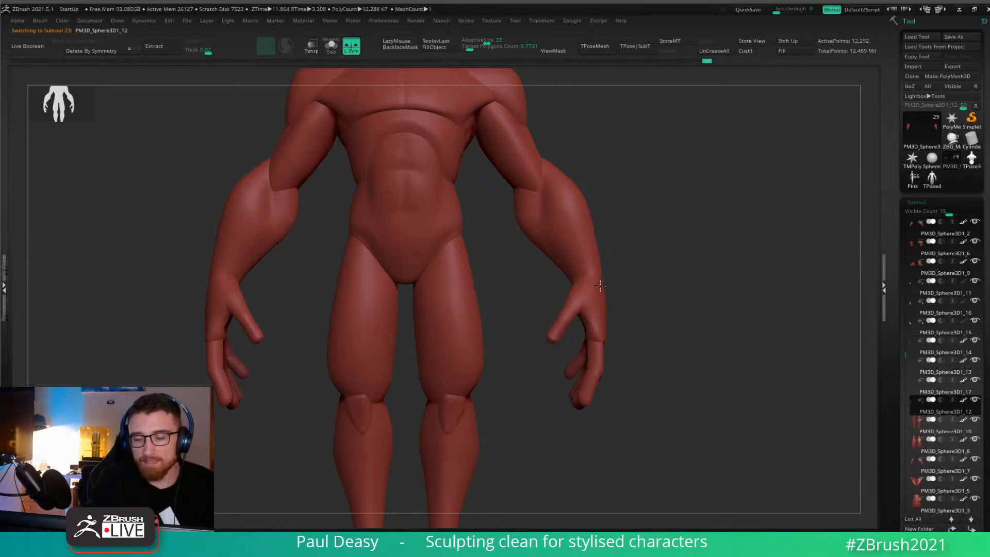
left_click(602, 278, "alt")
key("space")
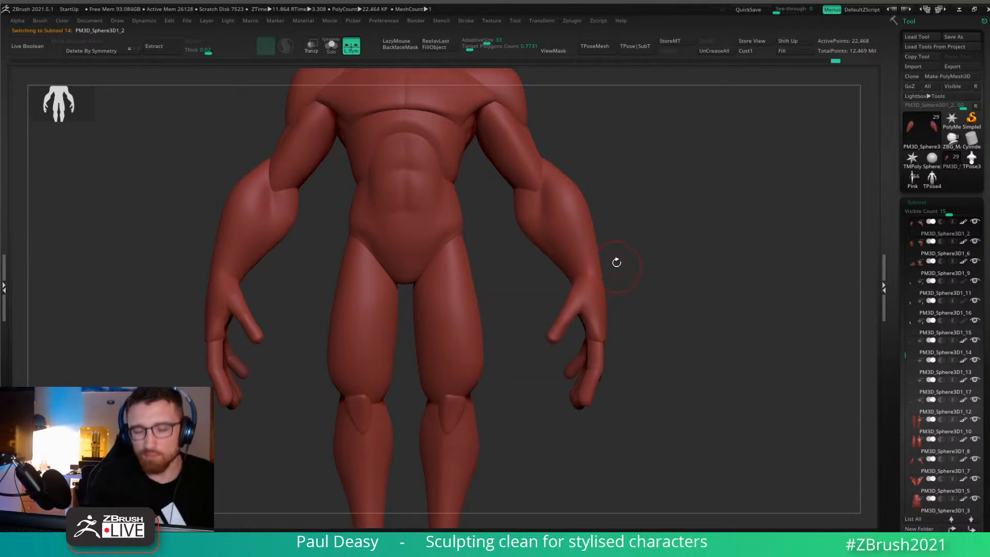
Switch to the upper arm subtool and adjust its lower end where it overlaps the forearm at the elbow.
left_click(534, 196, "alt")
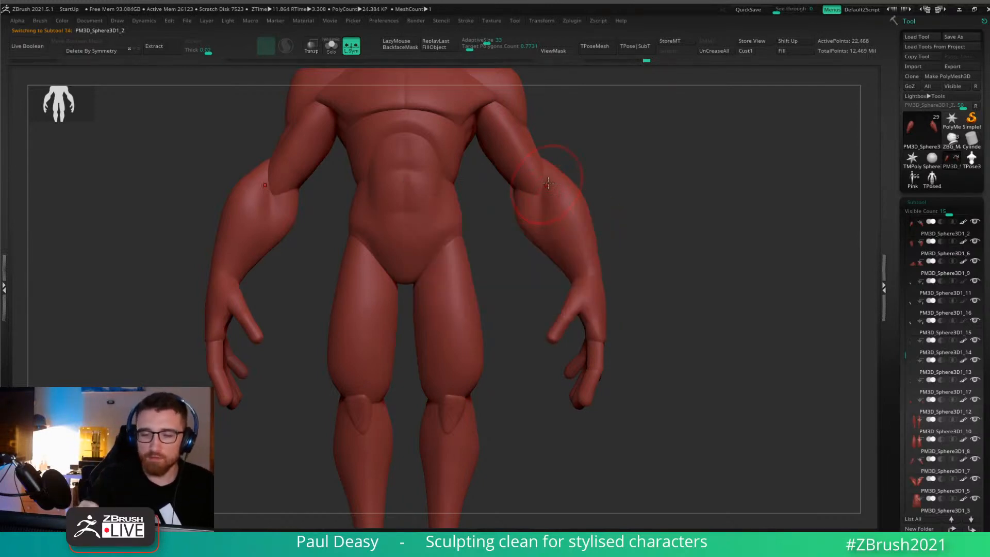
left_click(549, 188, "alt")
key("space")
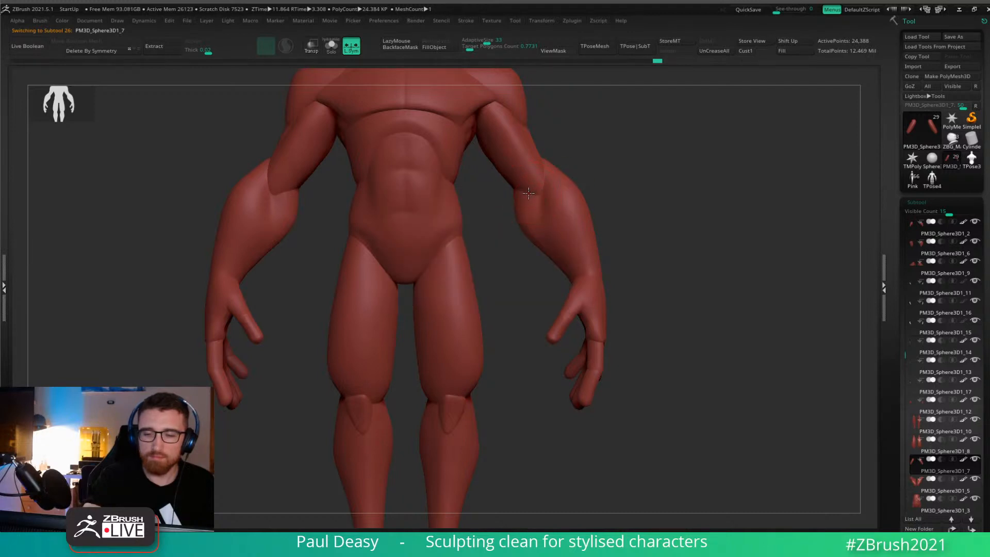
left_click_drag(528, 193, 544, 190)
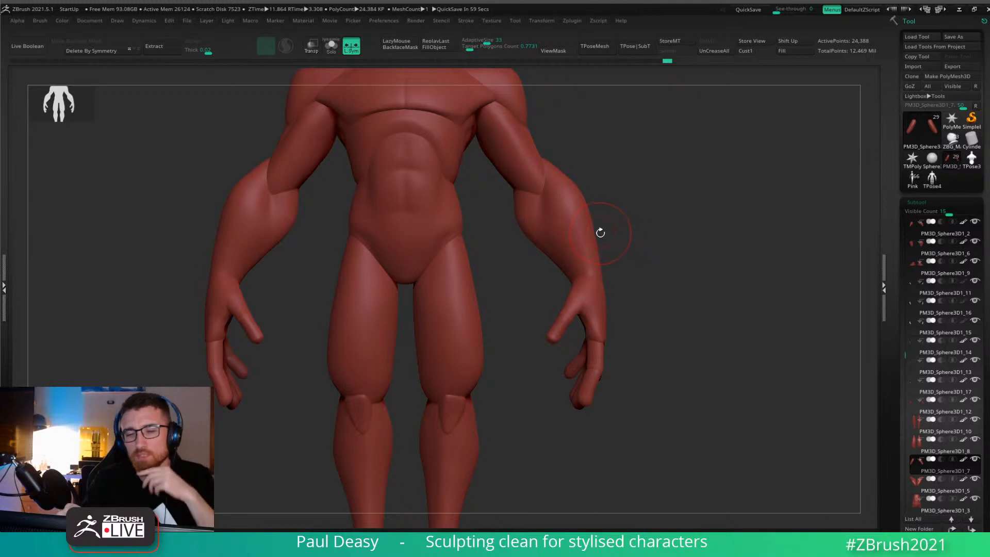
Adjust the forearm and palm contours against the full-body silhouette, selecting each subtool in turn.
key("space")
mouse_move(640, 192)
right_mouse_down("ctrl")
mouse_move(653, 199)
mouse_move(641, 221)
right_mouse_up("ctrl")
key("space")
key("space")
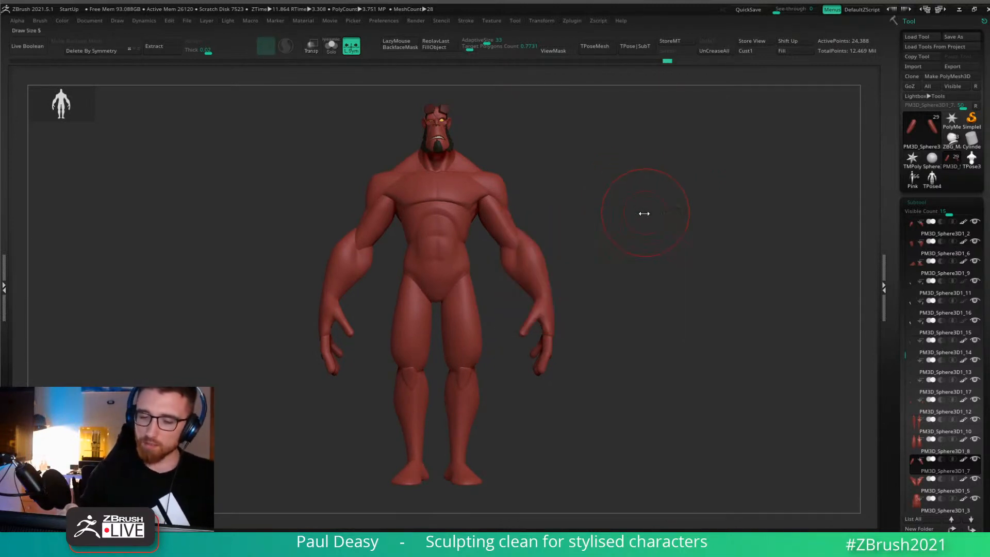
key("space")
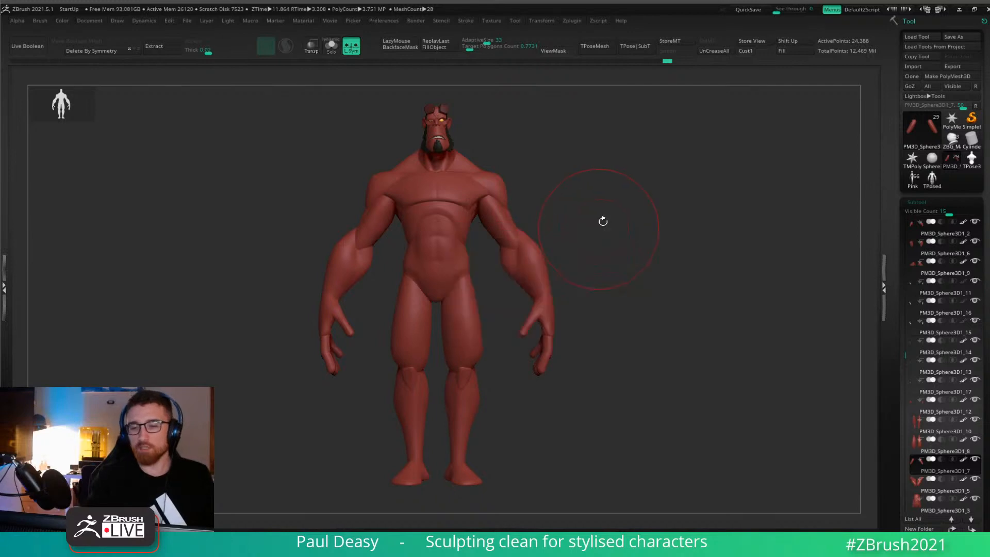
key("space")
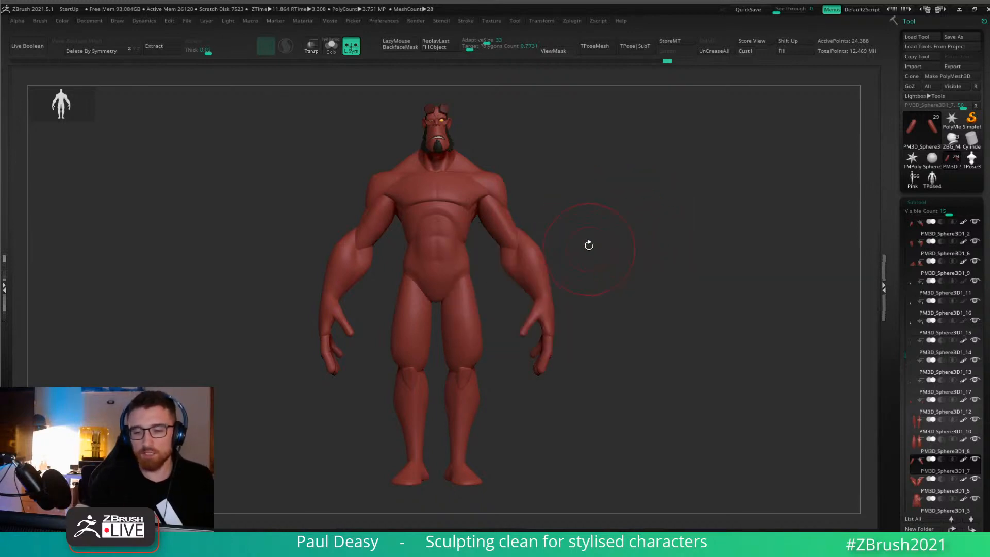
left_click(523, 256, "alt")
key("space")
left_click_drag(551, 267, 575, 291)
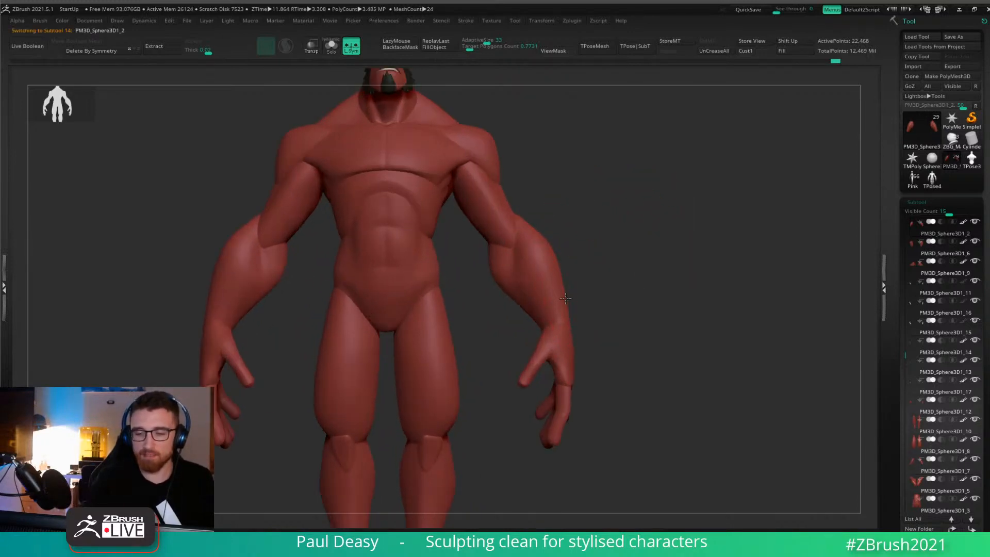
left_click(564, 352, "alt")
key("space")
left_click_drag(611, 351, 606, 352)
Create a combined Transpose Master mesh of all subtools and mask everything except the index finger.
left_click_drag(622, 230, 622, 223, "alt")
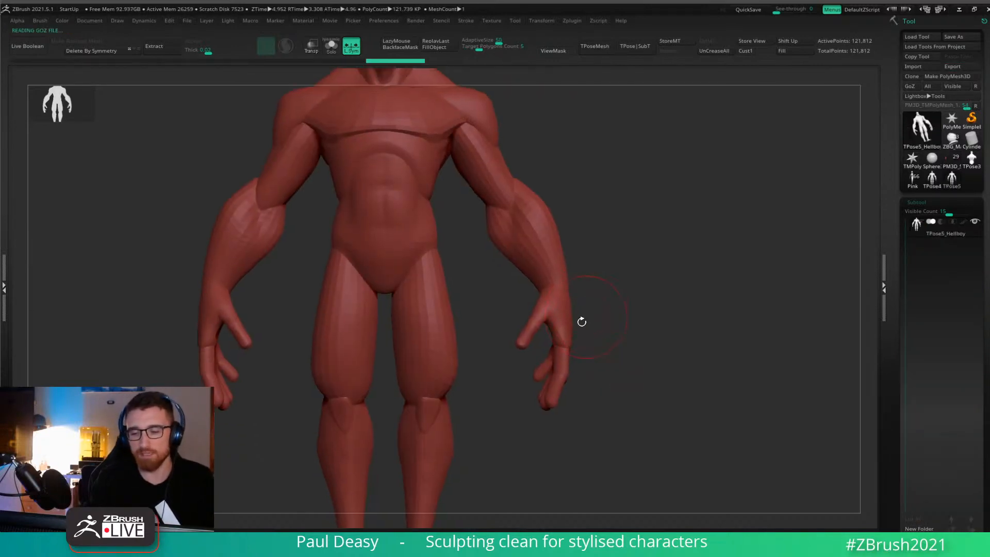
left_click(566, 363, "ctrl+shift")
left_click_drag(603, 373, 677, 328, "alt")
left_click(624, 323, "ctrl")
left_click(629, 322, "ctrl+shift")
left_click(633, 318, "ctrl")
key("w")
Scale the unmasked index finger down slightly with the gizmo and clear the mask.
left_click_drag(503, 325, 503, 324)
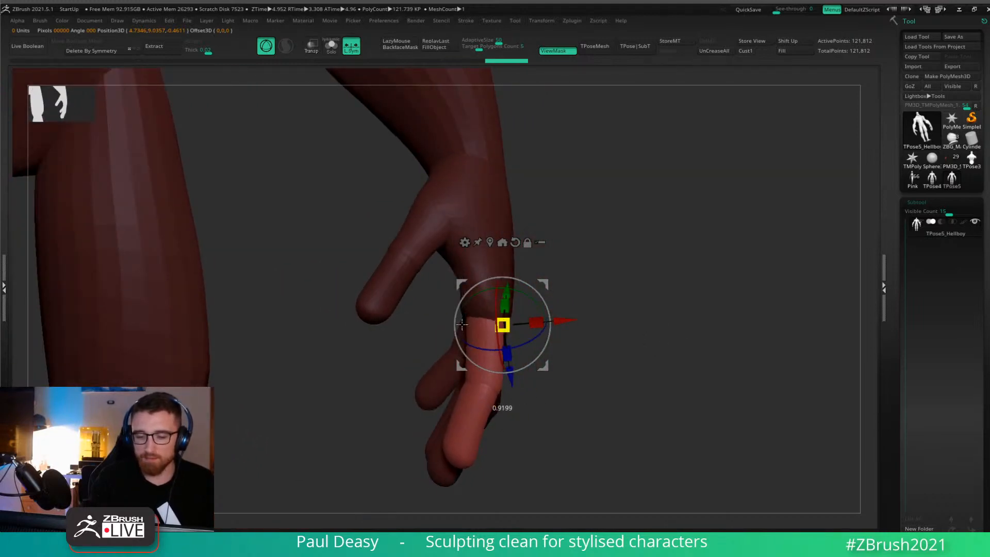
key("q")
left_click_drag(640, 318, 585, 330)
left_click_drag(658, 315, 570, 294)
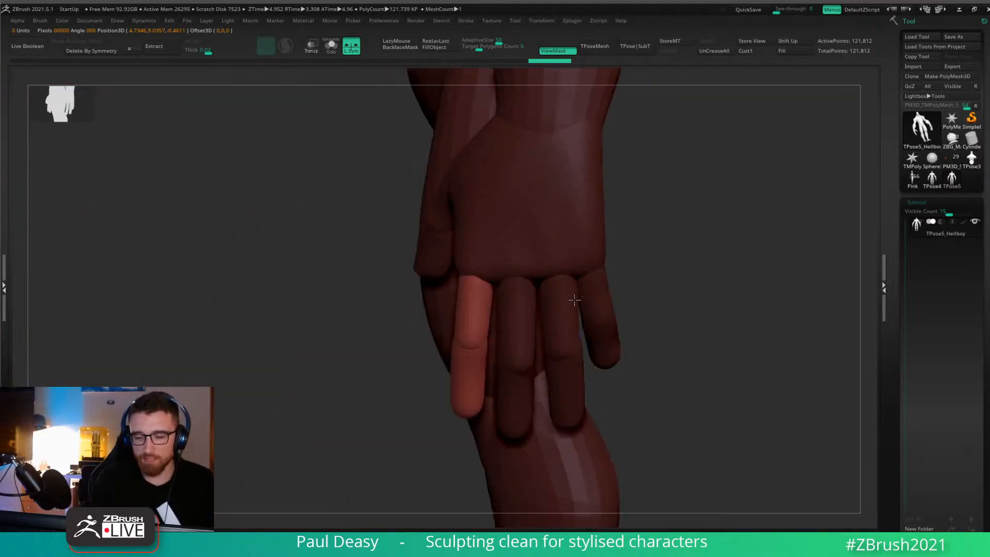
right_click_drag(466, 273, 559, 284)
key("ctrl+h")
key("w")
left_click(526, 295, "ctrl")
key("q")
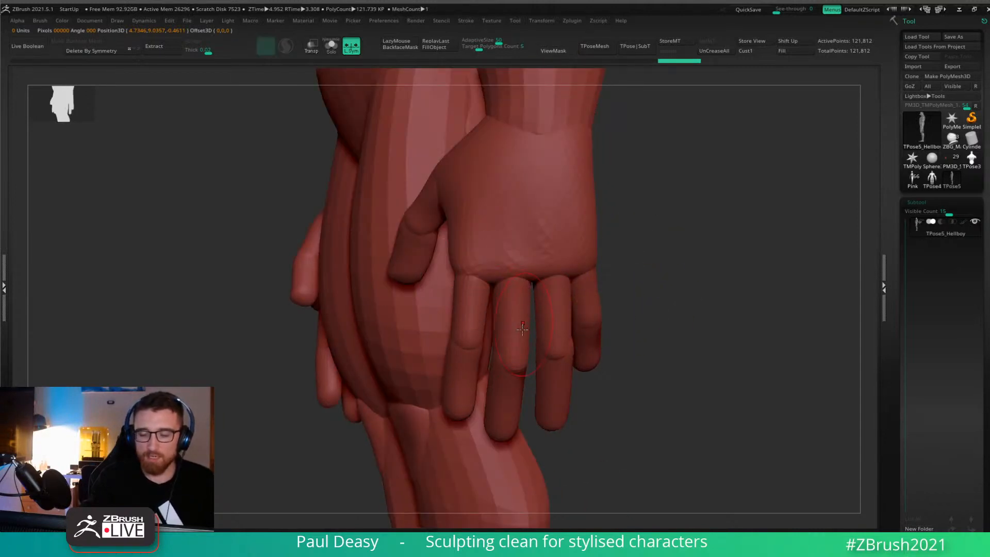
Isolate the middle finger to mask everything else on the combined mesh.
left_click(512, 321, "ctrl+shift")
left_click_drag(657, 330, 621, 382, "ctrl+shift")
key("ctrl+h")
left_click(682, 311, "ctrl")
key("w")
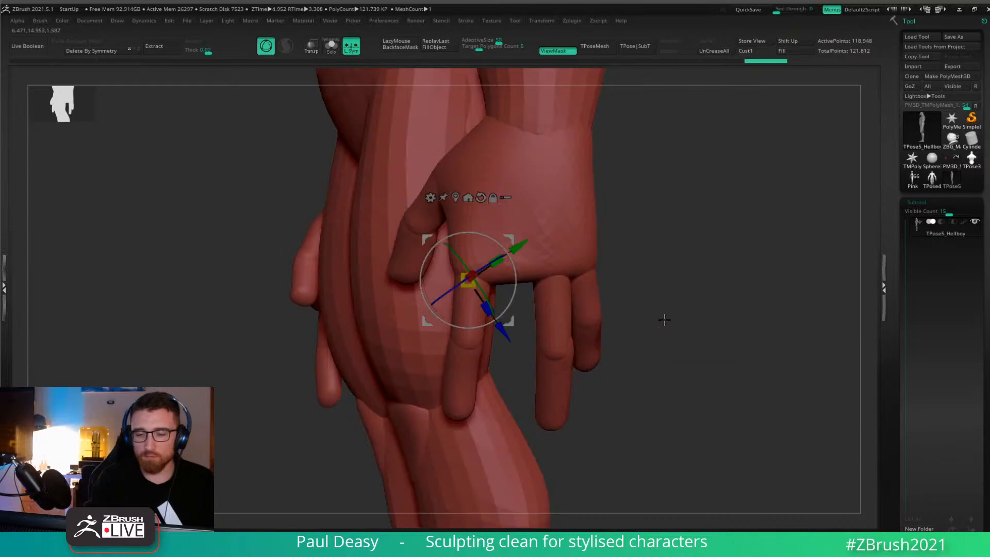
left_click(681, 306, "ctrl")
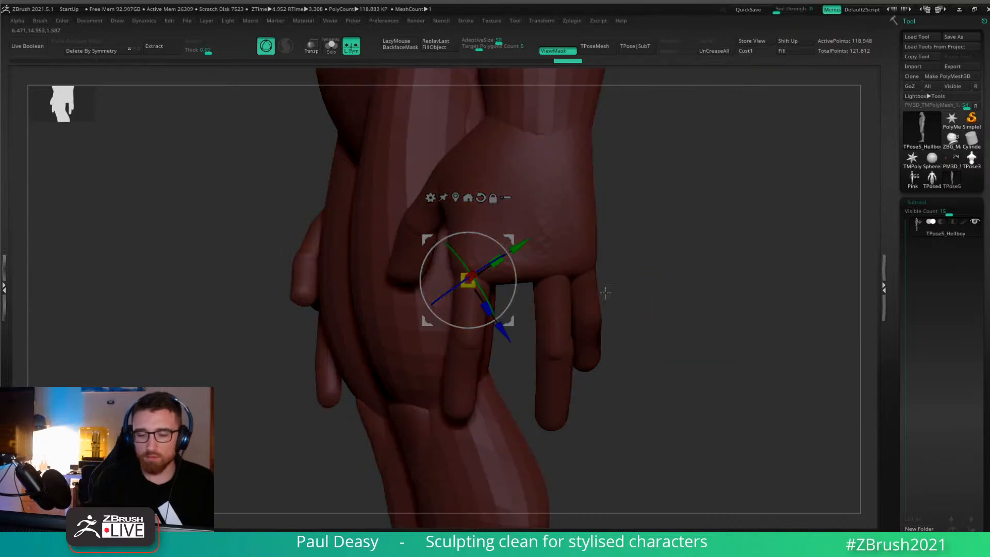
left_click(665, 250, "ctrl+shift")
key("q")
key("w")
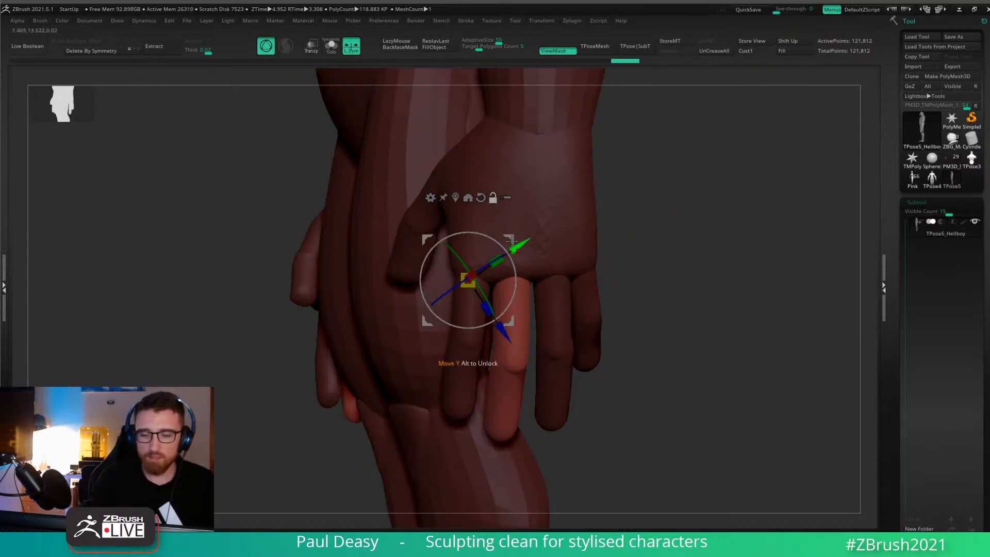
Place the gizmo at the base of the middle finger and adjust the finger's placement on the palm.
left_click(518, 287, "alt")
left_click(518, 286, "alt")
right_click_drag(520, 287, 579, 287)
left_click_drag(578, 287, 490, 279, "alt")
right_click_drag(625, 267, 573, 339)
Isolate the ring finger and mask the rest of the combined mesh around it.
key("q")
left_click(555, 342, "ctrl+shift")
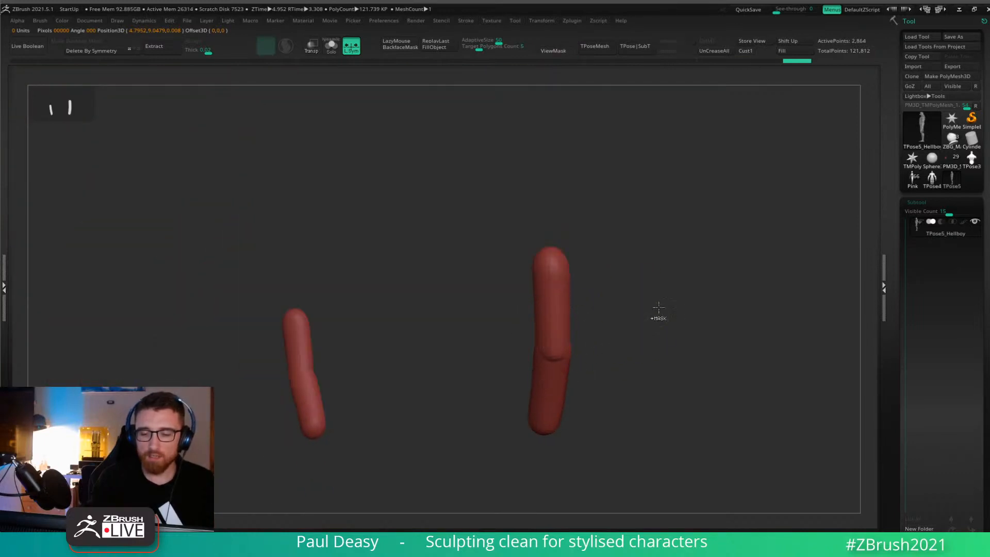
left_click(659, 309, "ctrl")
left_click(660, 303, "ctrl+shift")
key("w")
left_click(606, 261, "ctrl")
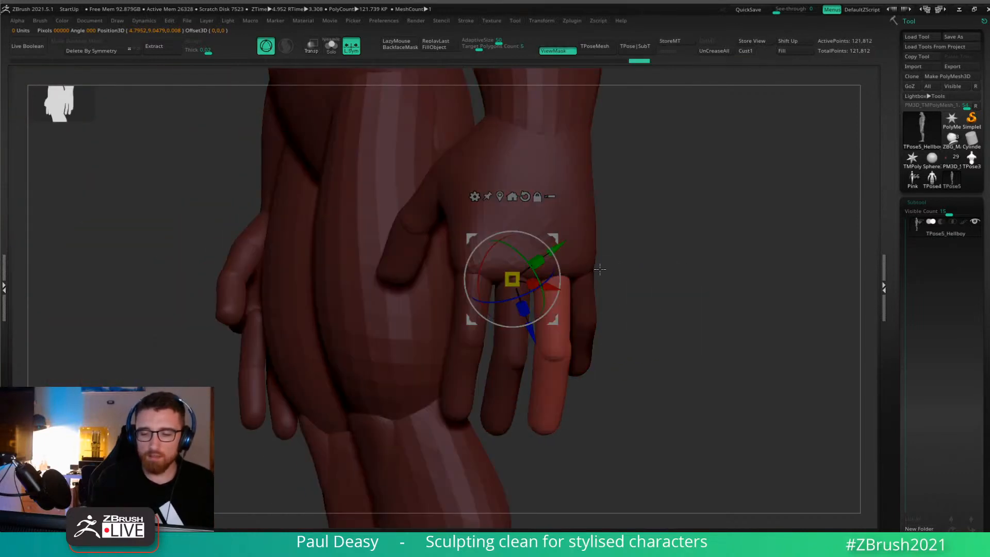
Set the gizmo at the ring finger's base, reposition the finger on the palm and clear the mask.
left_click(559, 235, "alt")
left_click(563, 284, "alt")
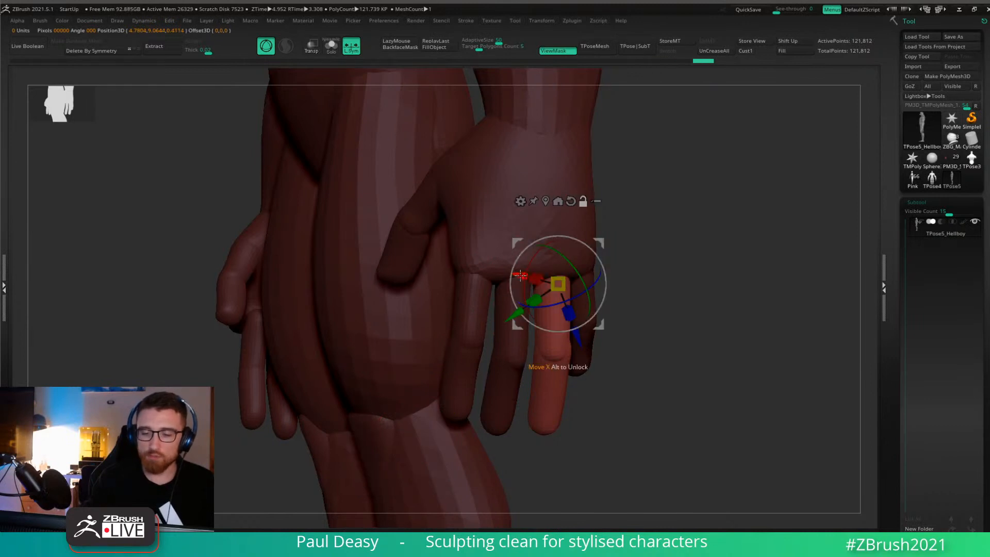
left_click_drag(517, 275, 509, 274, "alt")
right_click_drag(514, 277, 567, 259)
left_click_drag(539, 285, 516, 287)
right_click_drag(665, 287, 632, 278)
left_click_drag(634, 281, 662, 301, "ctrl")
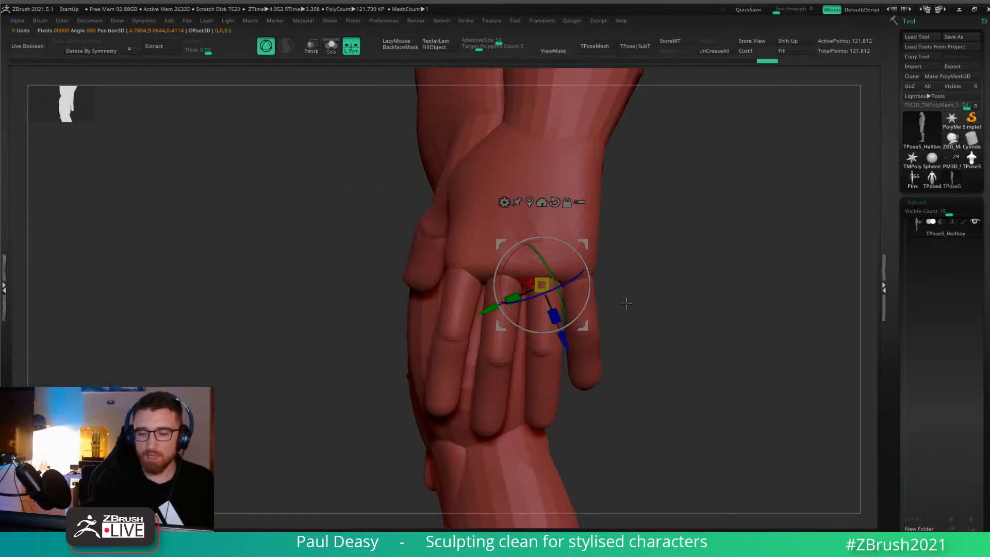
Mask the whole combined mesh except the little finger.
left_click(596, 292, "alt")
left_click(588, 297, "ctrl")
key("q")
left_click(589, 282, "ctrl")
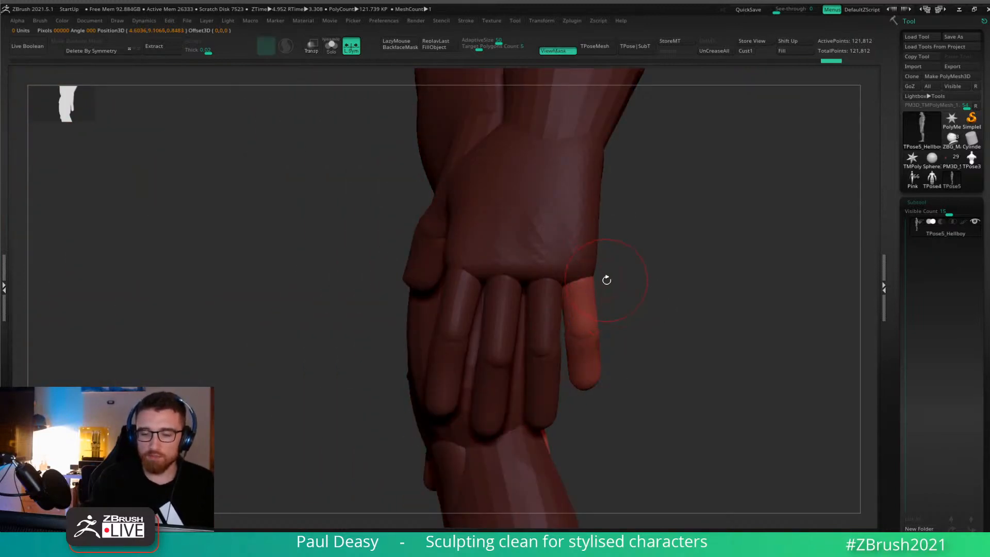
key("w")
Set the gizmo at the little finger's base, adjust the finger's placement against the palm edge and clear the mask.
left_click_drag(631, 252, 523, 369, "alt")
left_click(579, 285, "alt")
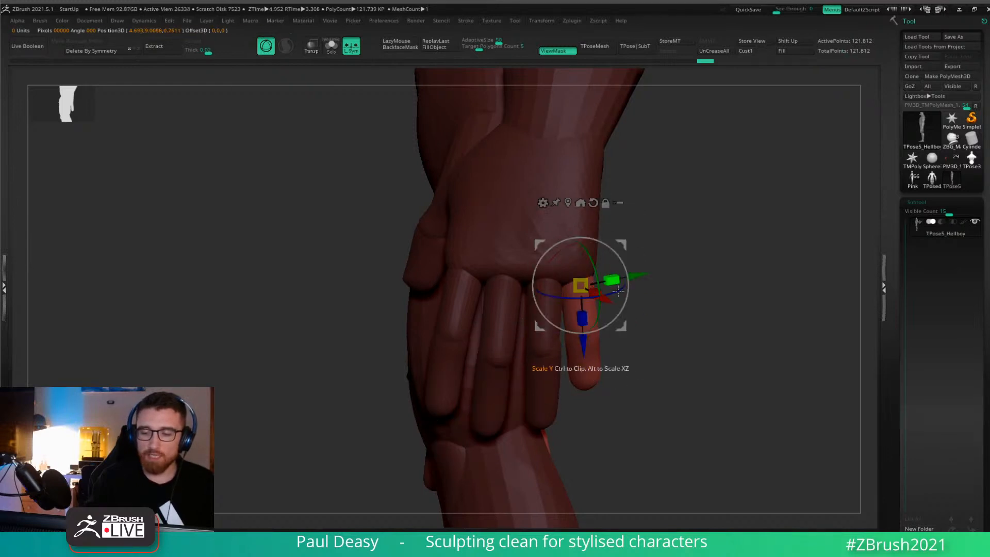
right_click_drag(617, 281, 652, 290)
left_click_drag(616, 312, 610, 311)
left_click_drag(577, 279, 573, 279)
right_click_drag(654, 276, 692, 276)
key("q")
left_click_drag(692, 276, 683, 291, "ctrl")
Transfer the adjusted finger pose from the combined mesh back to the separate subtools.
right_click_drag(682, 292, 663, 305, "shift")
key("f")
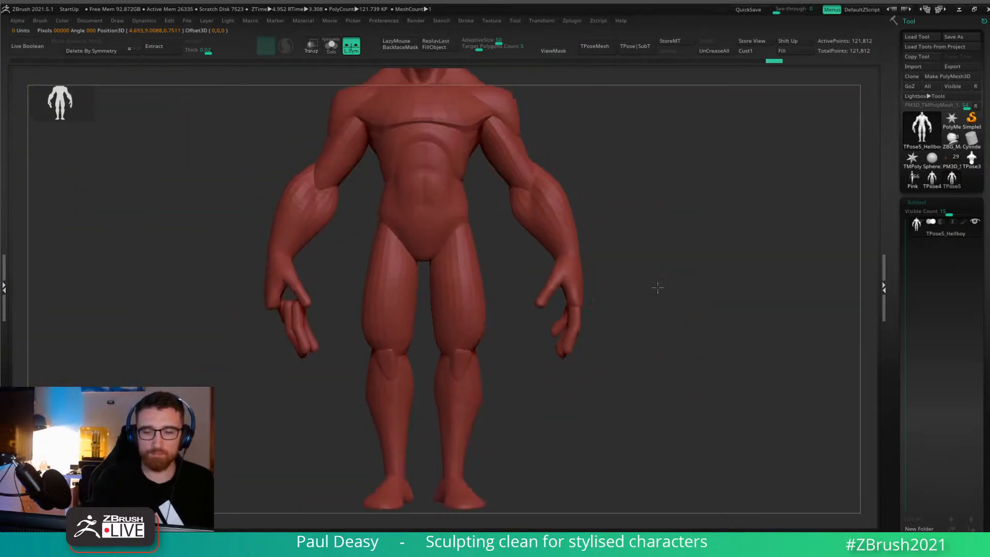
left_click(639, 48)
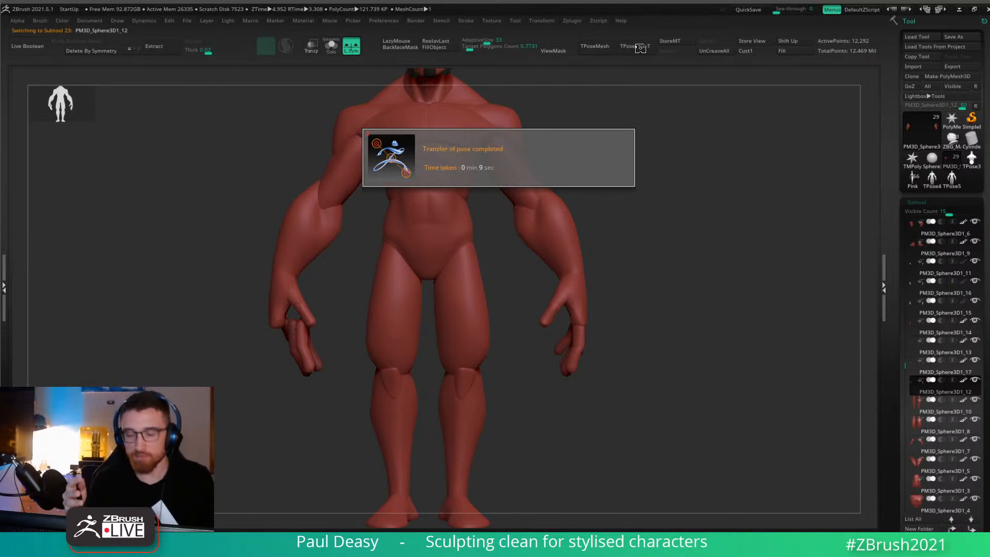
Select the index finger subtool, turn off local symmetry and mirror the finger to the opposite hand.
left_click(581, 340, "alt")
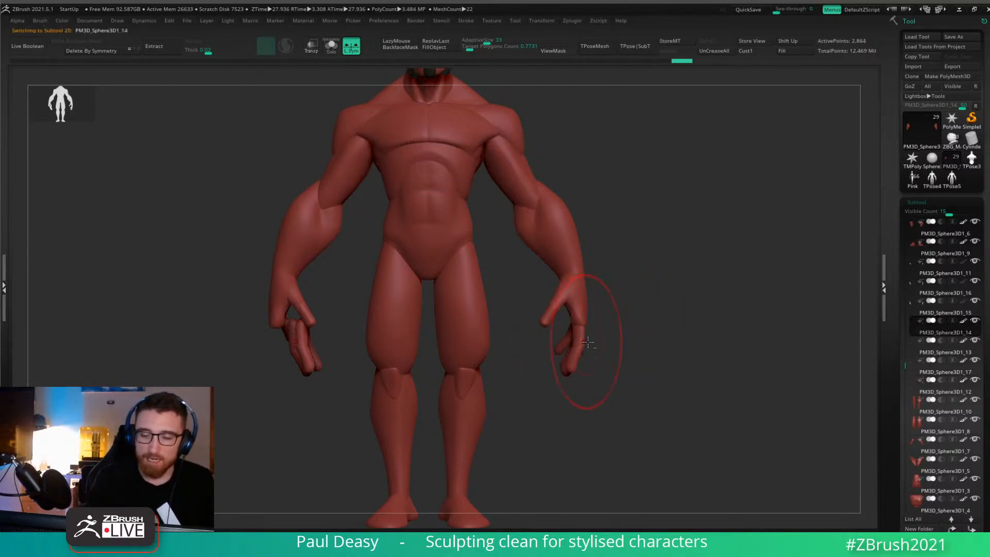
key("space")
left_click_drag(624, 330, 656, 332)
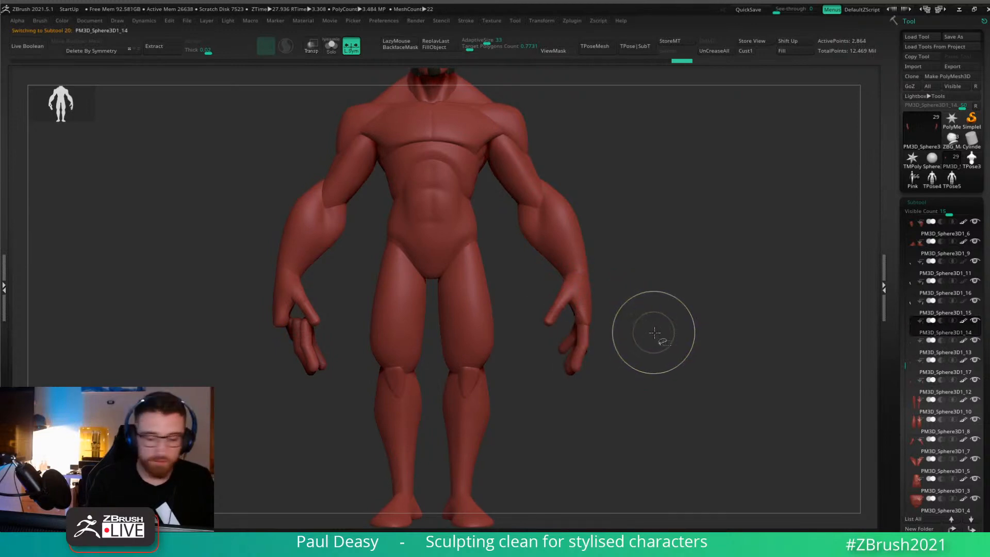
left_click(657, 333, "ctrl+shift")
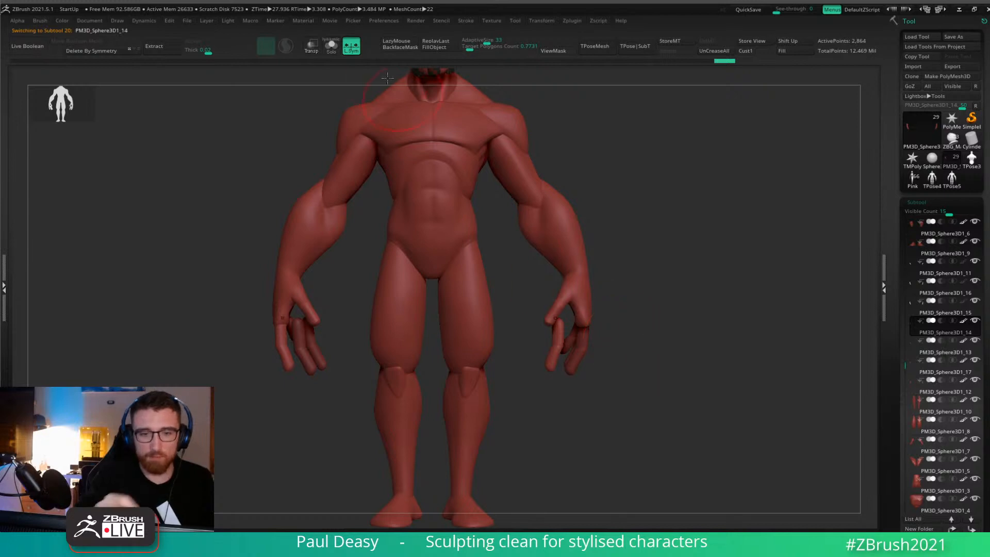
left_click(351, 46)
key("ctrl+m")
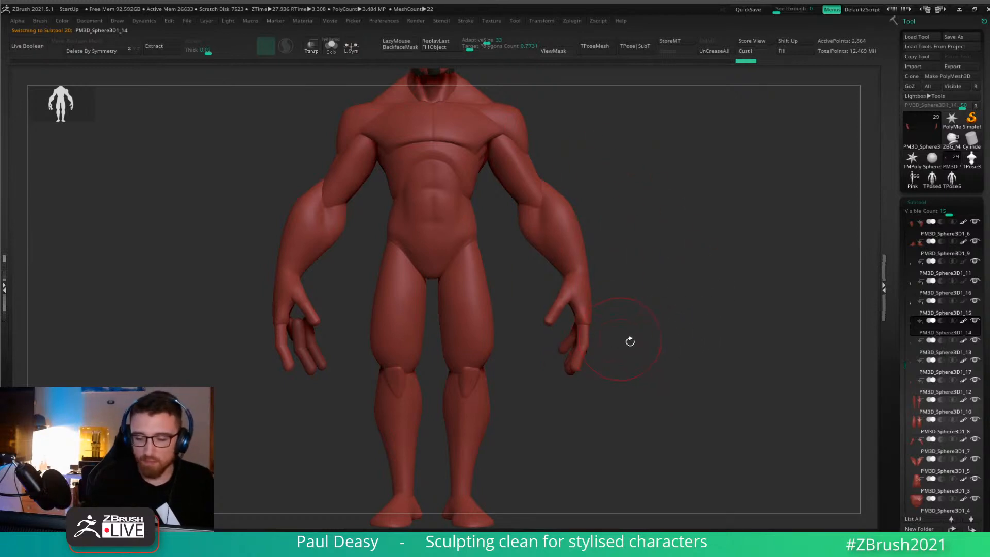
Mirror the middle, ring and little finger subtools to the opposite hand, selecting each in turn.
left_click_drag(630, 341, 607, 350)
left_click(607, 350, "alt")
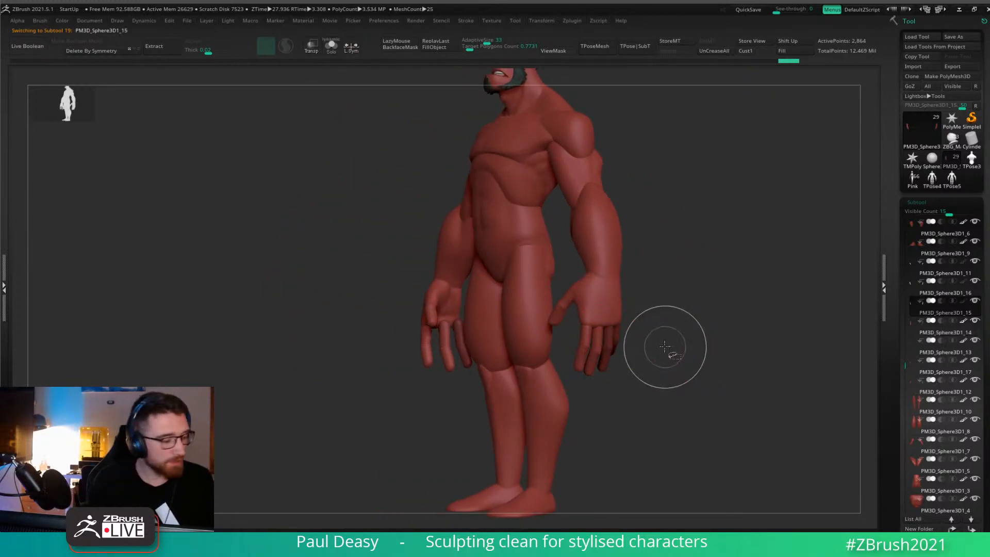
left_click(612, 343, "alt")
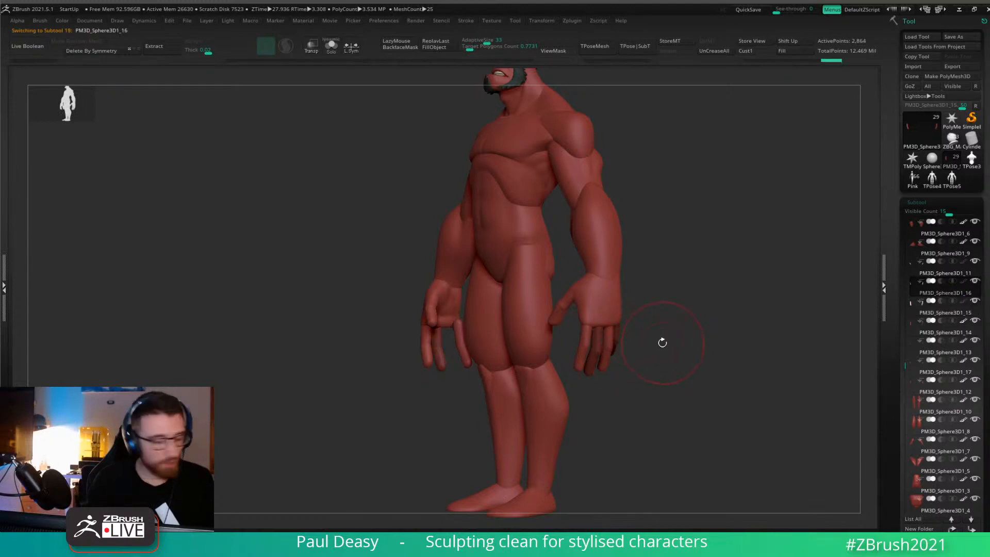
key("ctrl+m")
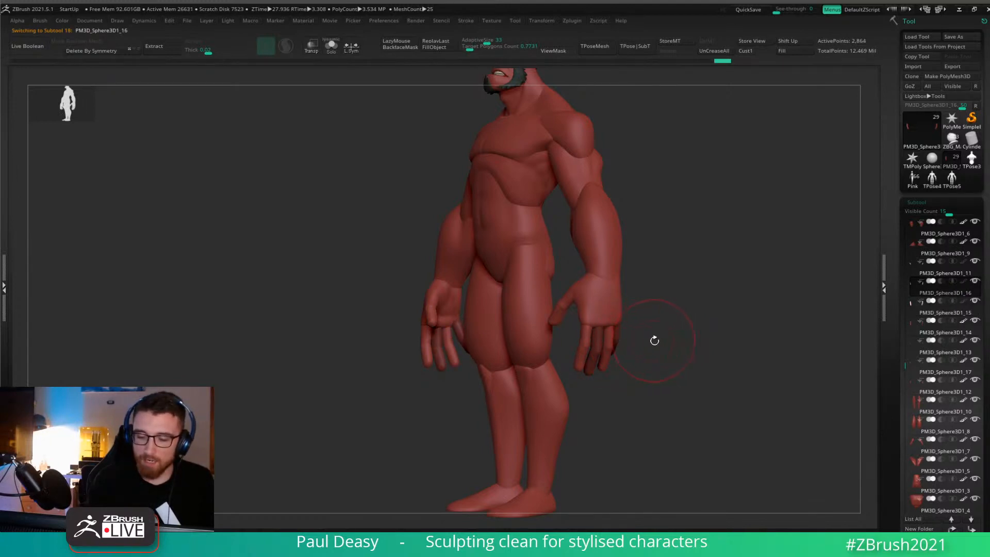
left_click_drag(636, 333, 685, 338)
left_click(616, 345, "alt")
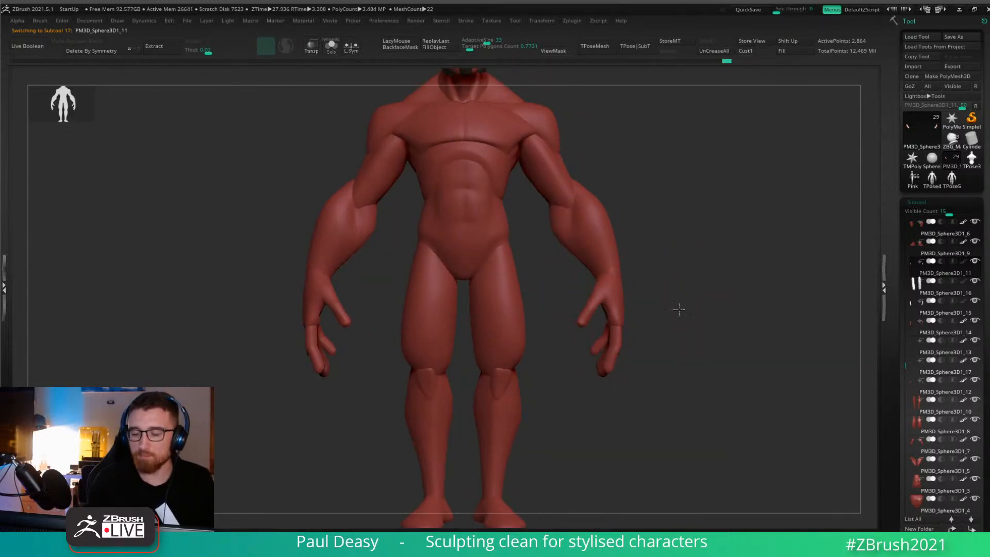
Examine the whole figure from the front to judge the arm and hand proportions against the body.
key("space")
mouse_move(679, 309)
left_mouse_down("alt")
mouse_move(678, 334)
mouse_move(658, 336)
left_mouse_up("alt")
key("space")
key("space")
right_click(671, 340)
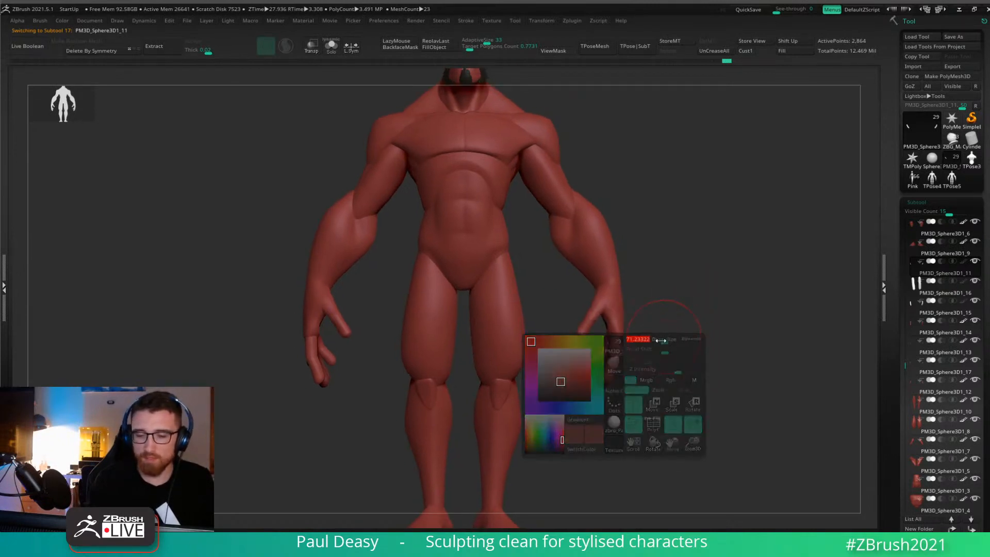
right_click_drag(672, 340, 667, 368, "alt")
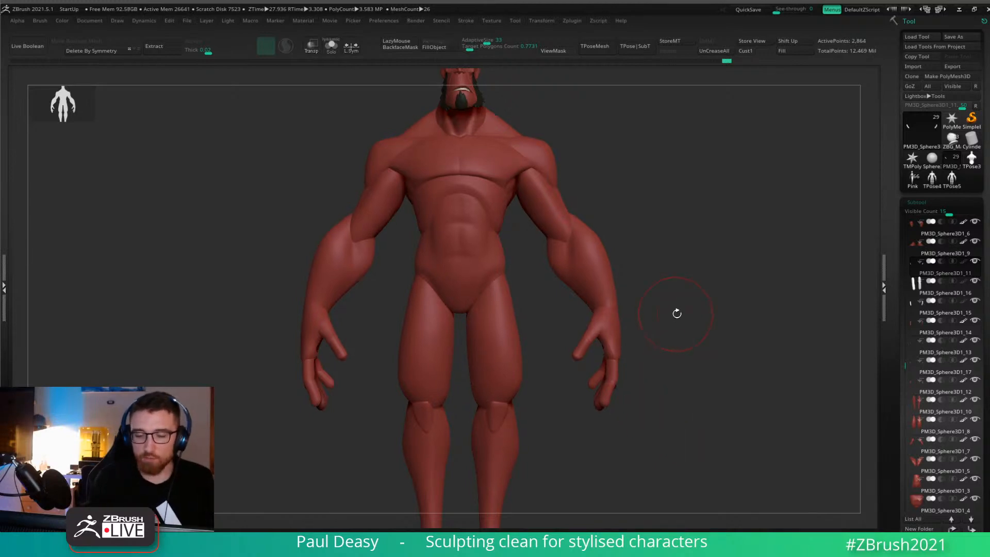
right_click(684, 330)
mouse_move(685, 316)
left_mouse_down()
mouse_move(683, 330)
mouse_move(687, 323)
left_mouse_up()
key("space")
left_click(687, 324)
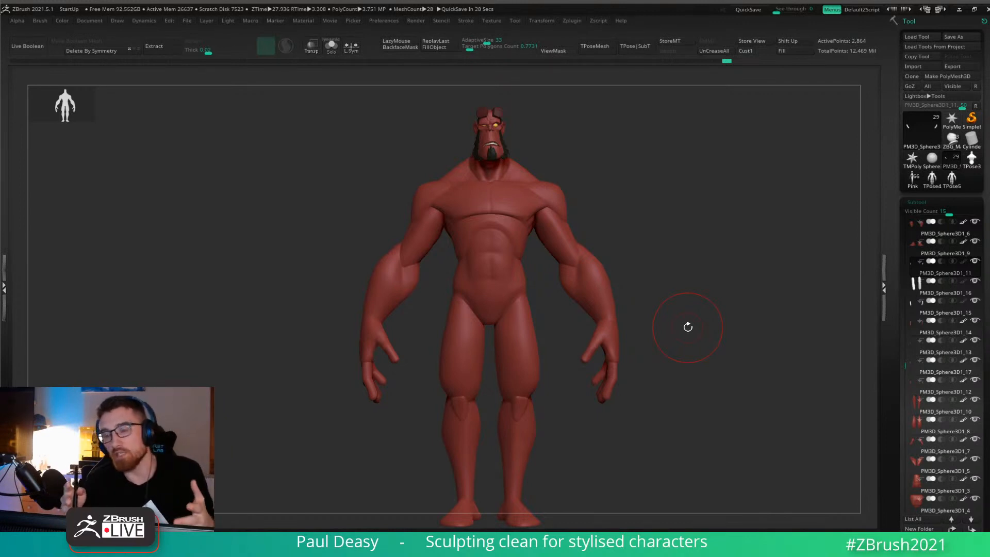
Select the palm subtool, check its placement against the wrist with the gizmo and turn on symmetry with local symmetry.
left_click(634, 316, "alt")
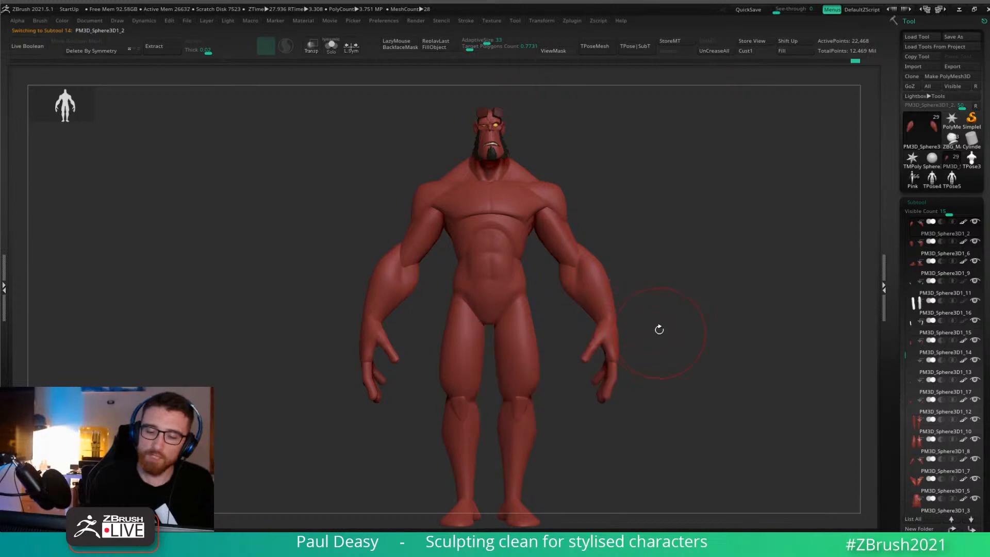
mouse_move(658, 327)
left_mouse_down()
mouse_move(657, 308)
mouse_move(629, 320)
mouse_move(650, 321)
mouse_move(634, 307)
mouse_move(652, 307)
left_mouse_up()
left_click(610, 333, "alt")
key("space")
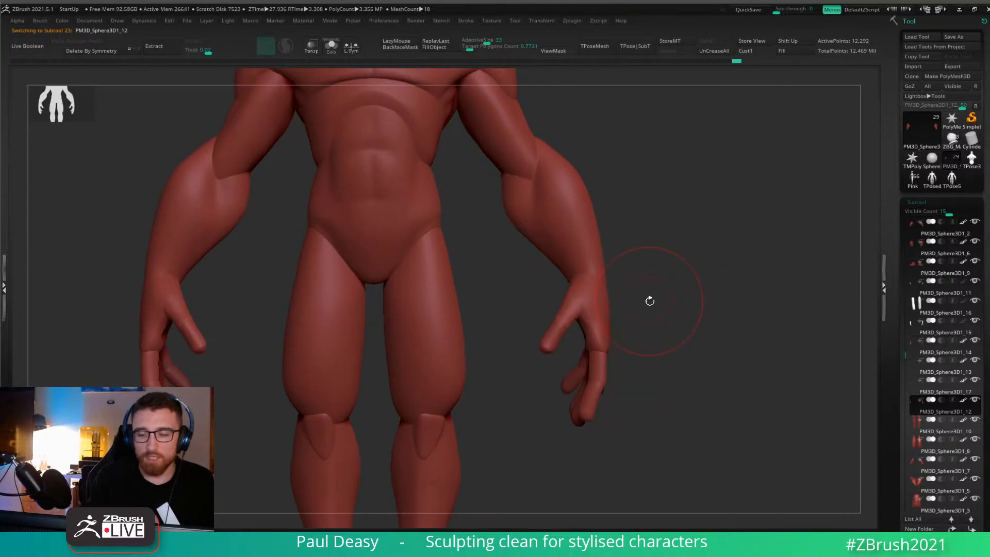
key("space")
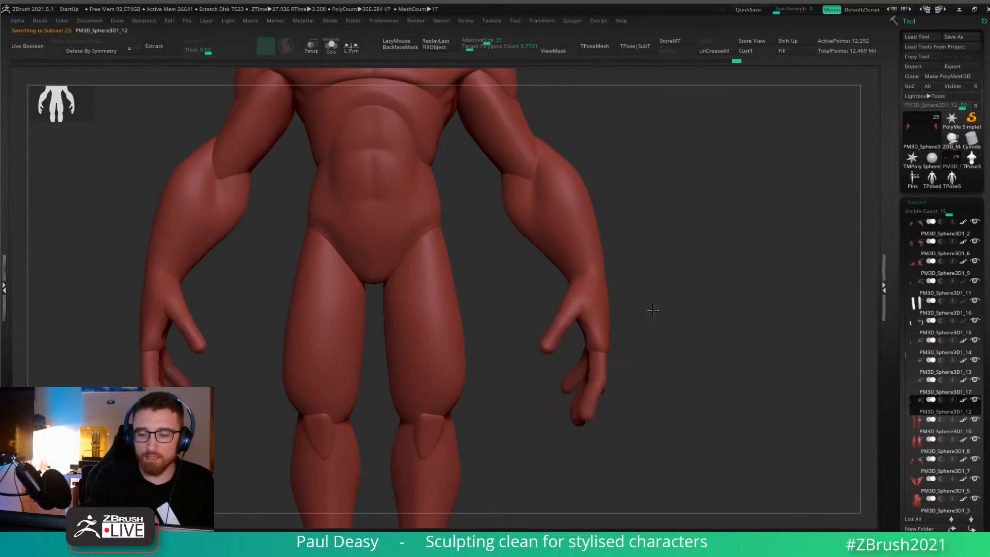
left_click_drag(652, 310, 630, 303, "alt")
key("w")
left_click_drag(627, 244, 647, 225, "alt")
left_click_drag(716, 227, 665, 226, "shift")
left_click_drag(644, 310, 687, 308, "alt")
left_click_drag(735, 237, 784, 237, "shift")
left_click_drag(656, 264, 646, 262)
key("x")
key("q")
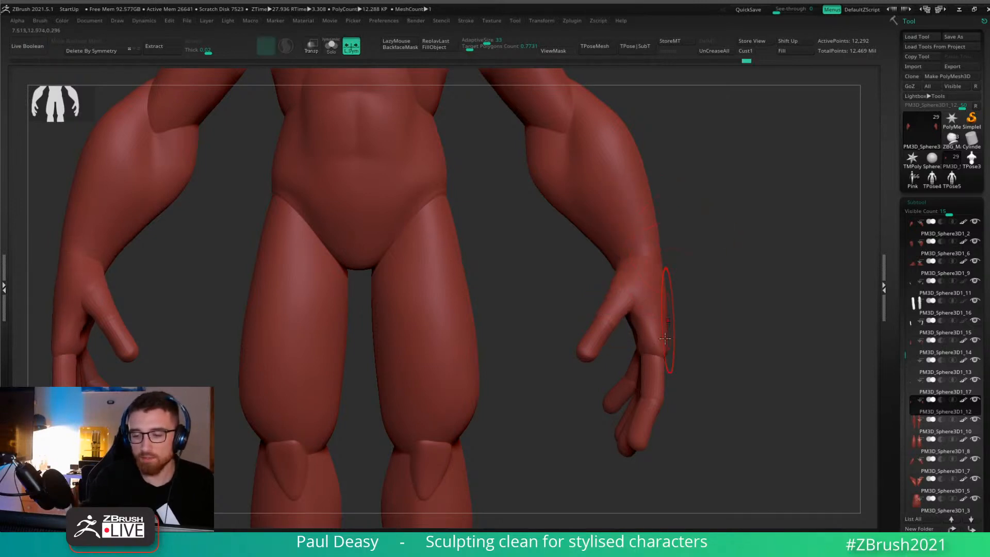
Select the first two finger subtools in turn and nudge their placement against the palm with the gizmo.
left_click(672, 354, "alt")
key("w")
left_click_drag(697, 314, 697, 307)
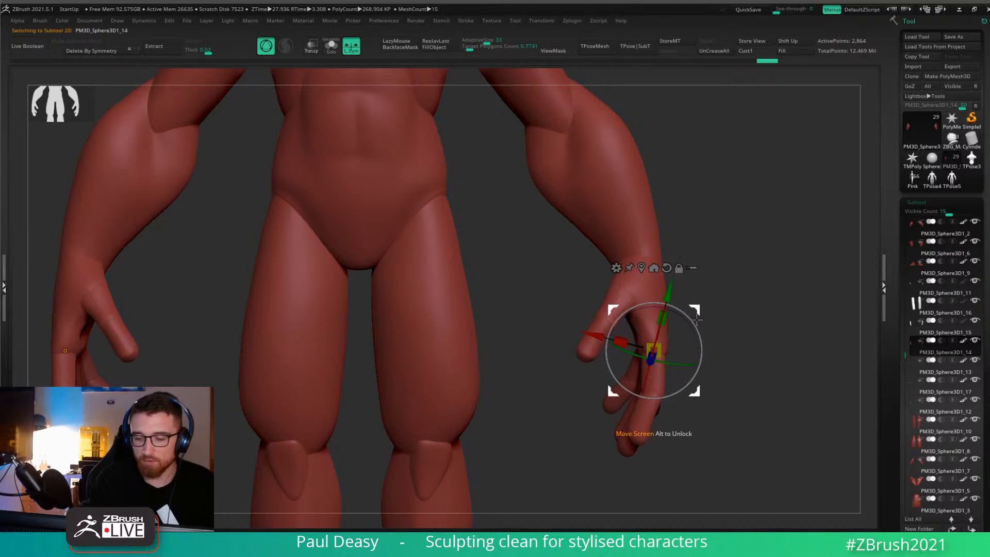
key("q")
left_click(623, 448, "alt")
key("w")
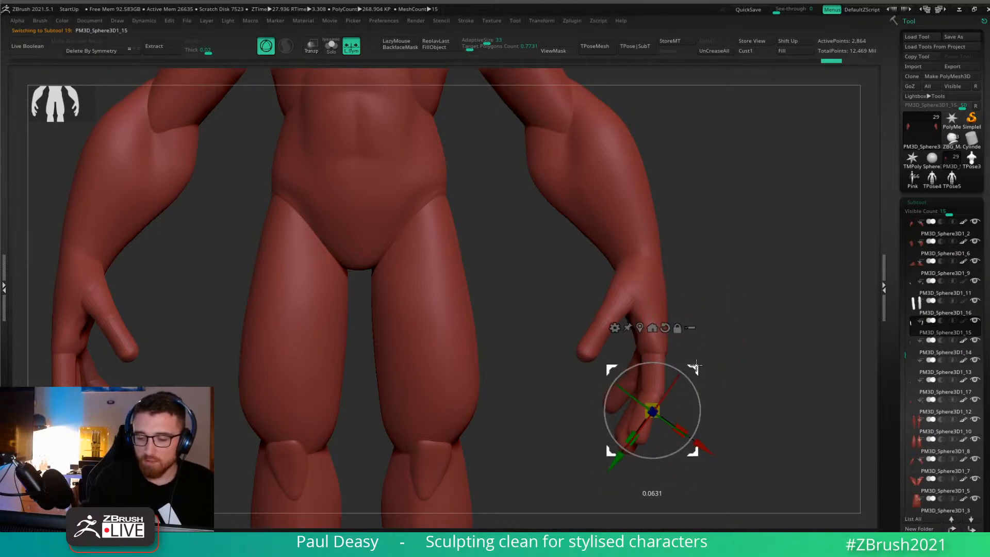
key("q")
mouse_move(697, 364)
left_mouse_down()
mouse_move(710, 339)
mouse_move(748, 317)
mouse_move(788, 316)
left_mouse_up()
Select the remaining two finger subtools and the thumb base in turn and adjust their placement with the gizmo.
left_click(703, 350, "alt")
key("w")
key("q")
left_click(702, 321, "alt")
key("w")
key("q")
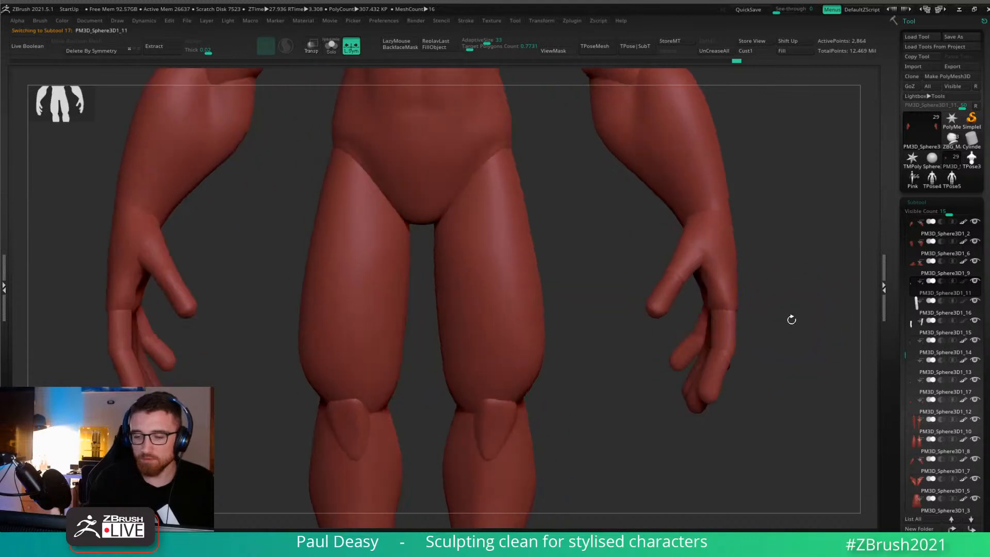
left_click(692, 261, "alt")
key("w")
left_click_drag(729, 302, 710, 257)
key("q")
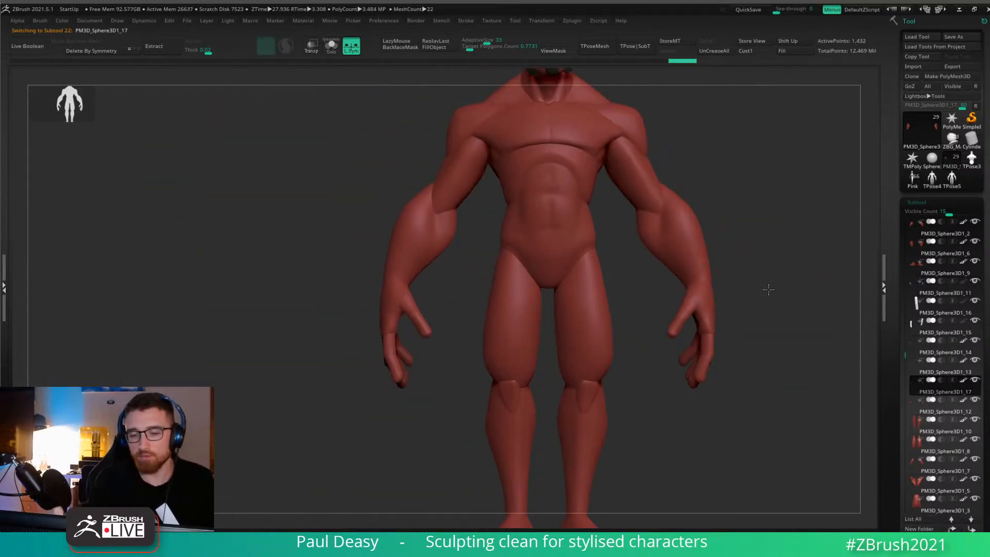
Try to reshape the thumb's base segment with the Move brush and undo the stroke.
left_click_drag(766, 289, 630, 314, "alt")
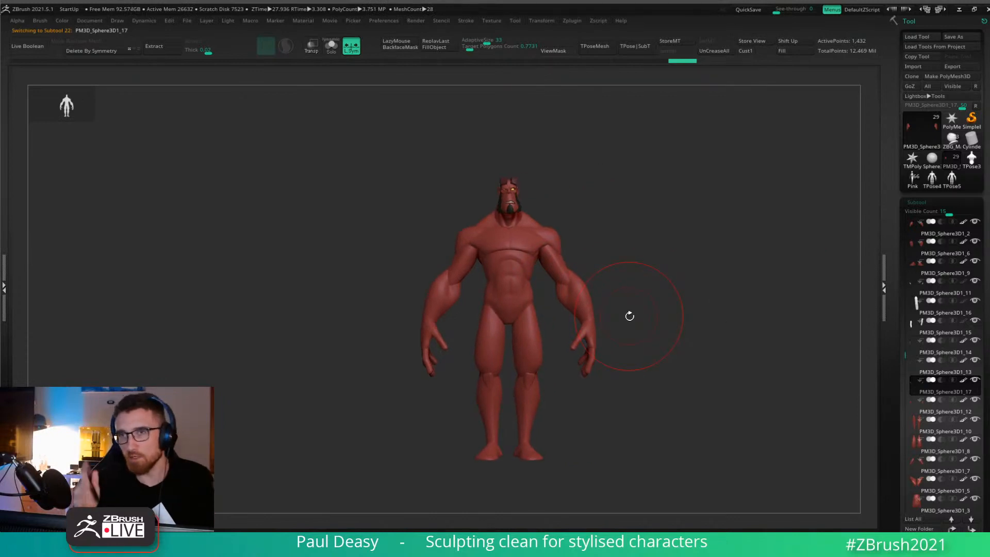
left_click_drag(573, 345, 685, 407, "alt")
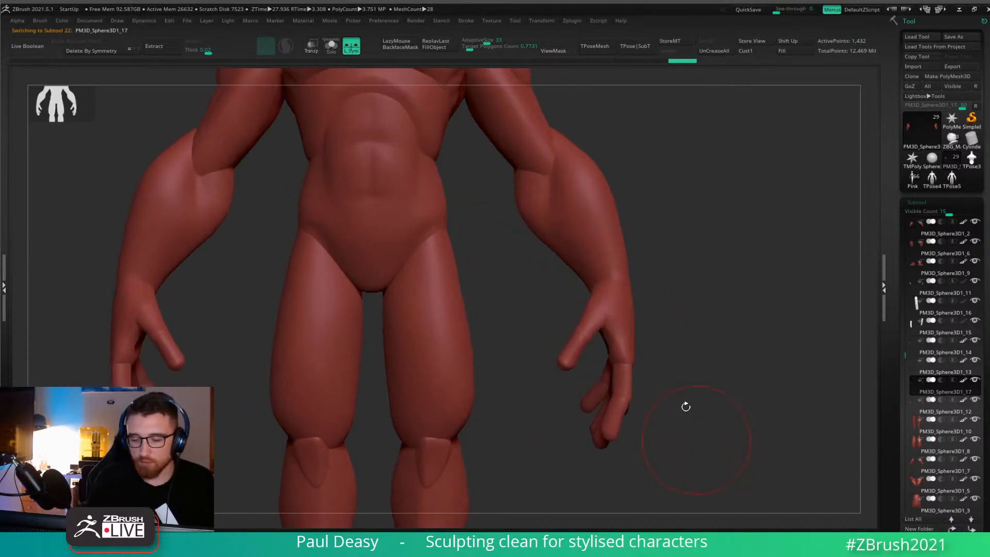
key("space")
key("space")
left_click_drag(607, 331, 609, 334)
right_click(609, 333)
right_click_drag(608, 334, 599, 328)
right_click(599, 328)
left_click_drag(585, 313, 605, 301)
key("ctrl+z")
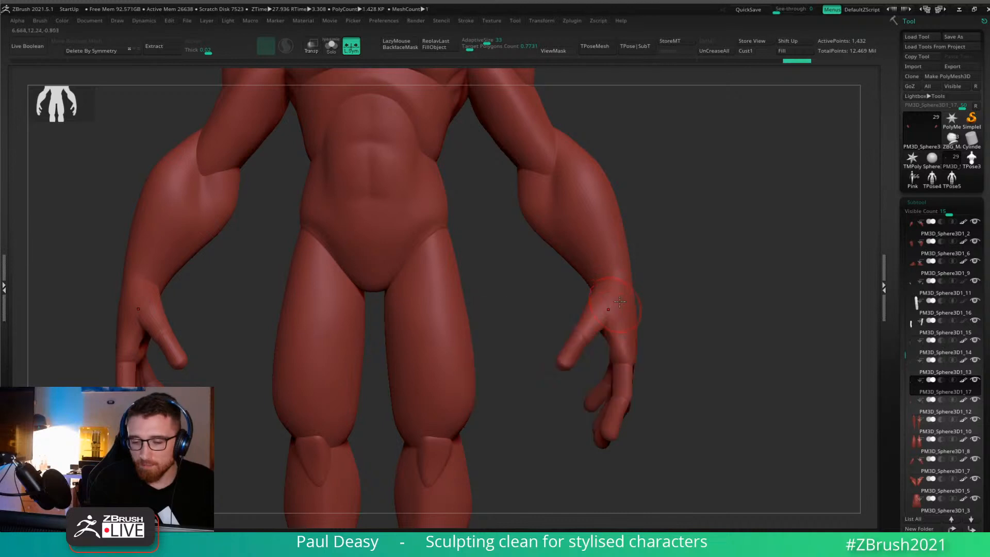
Select the thumb tip subtool and reshape its upper end to flow into the thumb base.
mouse_move(605, 304)
right_mouse_down()
mouse_move(619, 304)
mouse_move(630, 239)
right_mouse_up()
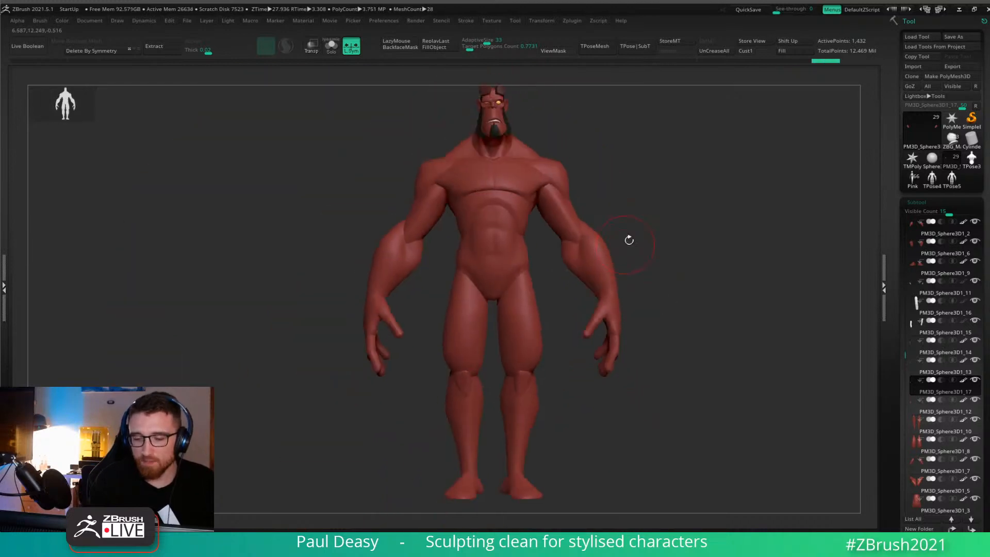
right_click(664, 297)
right_click_drag(670, 299, 662, 315)
right_click(579, 339)
right_click_drag(576, 335, 577, 356, "ctrl")
right_click(576, 339)
right_click(573, 339)
right_click(573, 339)
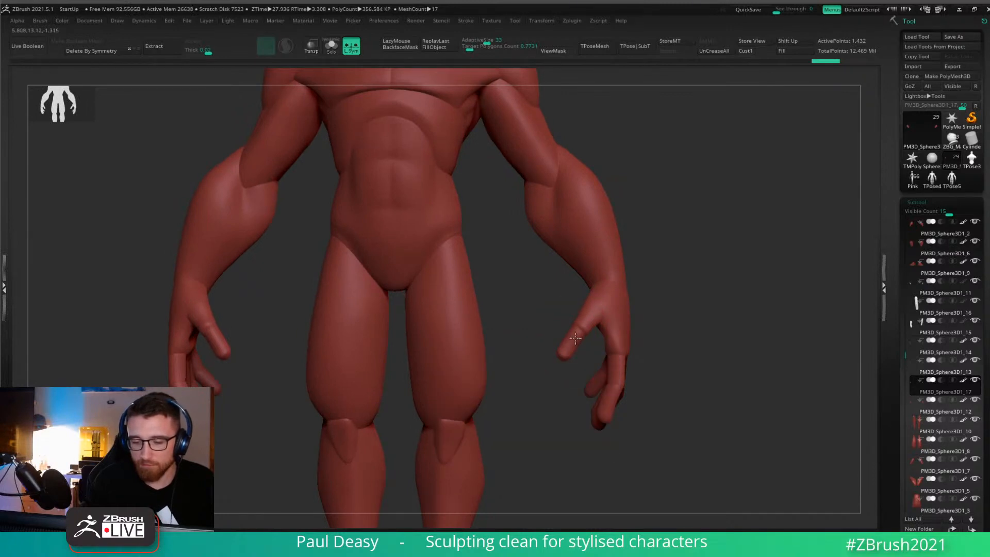
left_click(573, 340, "alt")
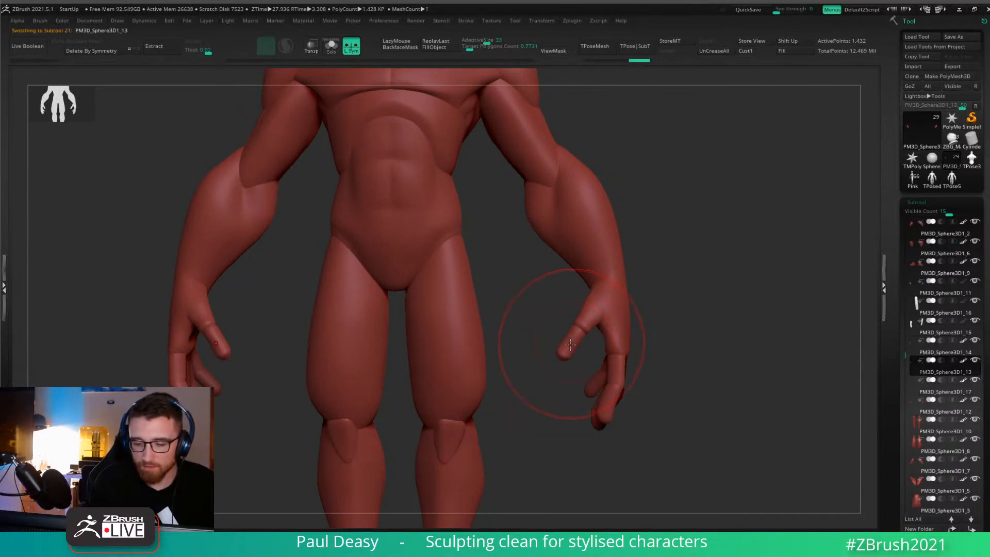
right_click_drag(571, 343, 588, 322)
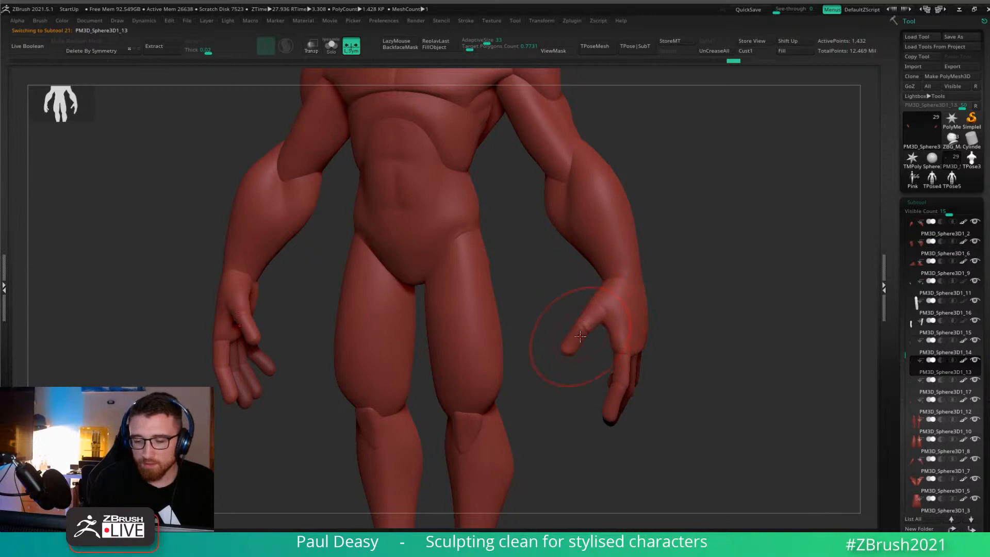
key("space")
left_click_drag(580, 336, 578, 334)
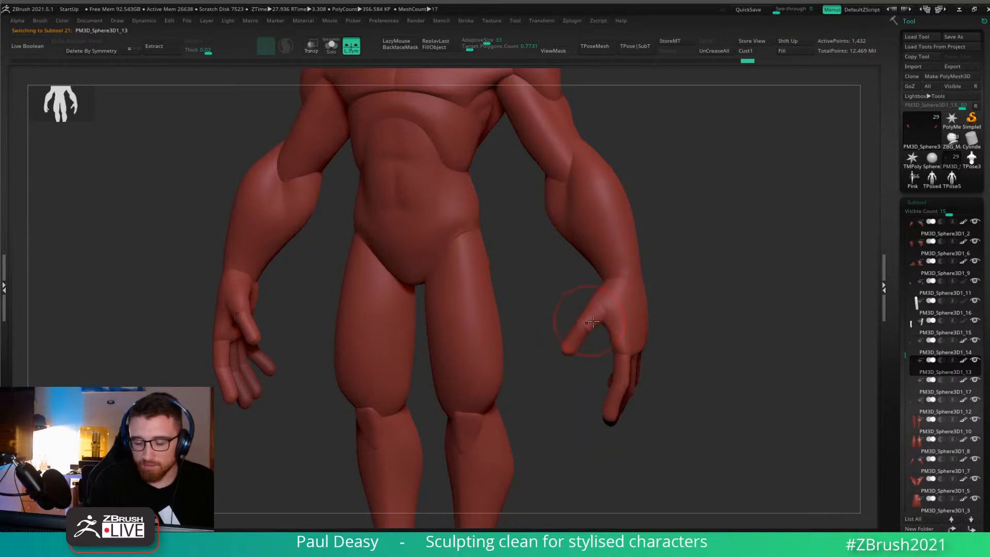
Refine the thumb tip's inner contour with the Move brush at varying brush sizes.
right_click_drag(593, 316, 667, 322)
mouse_move(576, 347)
right_mouse_down("alt")
mouse_move(582, 355)
mouse_move(582, 340)
right_mouse_up("alt")
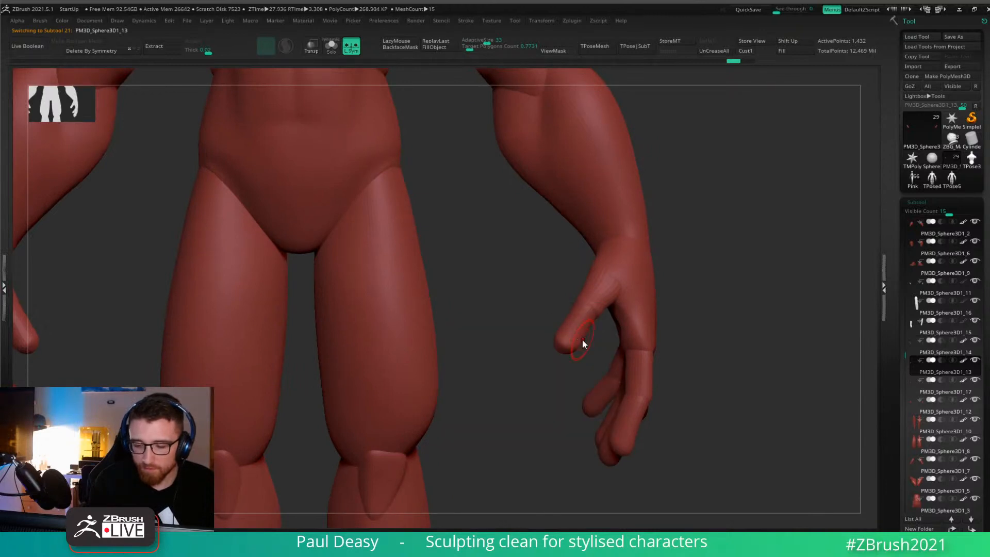
key("space")
left_click_drag(572, 337, 583, 337)
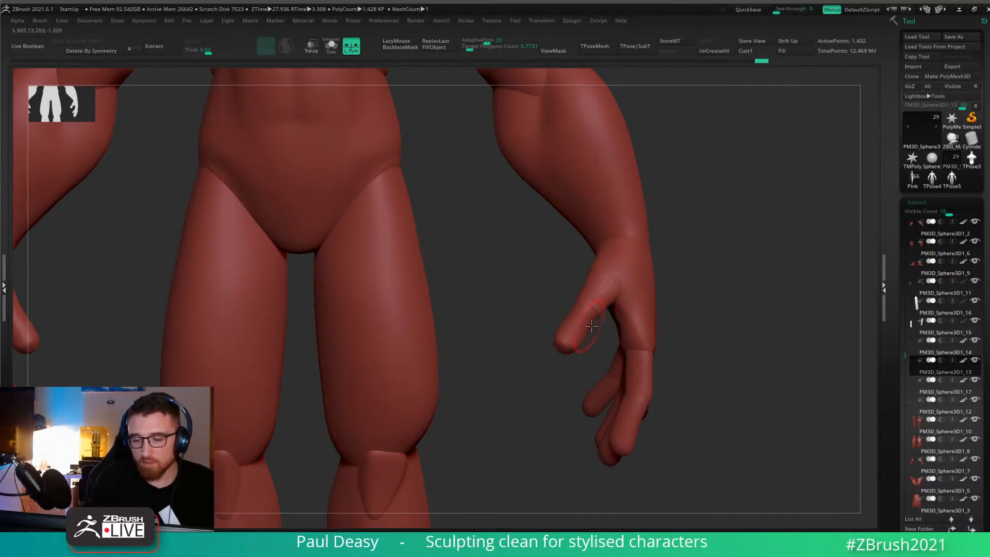
right_click_drag(592, 325, 662, 195, "ctrl")
key("space")
left_click_drag(678, 280, 685, 280)
mouse_move(685, 280)
right_mouse_down("ctrl")
mouse_move(641, 292)
mouse_move(638, 316)
right_mouse_up("ctrl")
key("space")
left_click_drag(633, 316, 626, 316)
Select the kneecap subtool, isolate it, delete it and show the rest of the body again.
mouse_move(616, 334)
right_mouse_down("alt")
mouse_move(598, 335)
mouse_move(636, 351)
mouse_move(658, 380)
mouse_move(634, 387)
right_mouse_up("alt")
right_click_drag(634, 387, 626, 367, "alt")
left_click(496, 348, "alt")
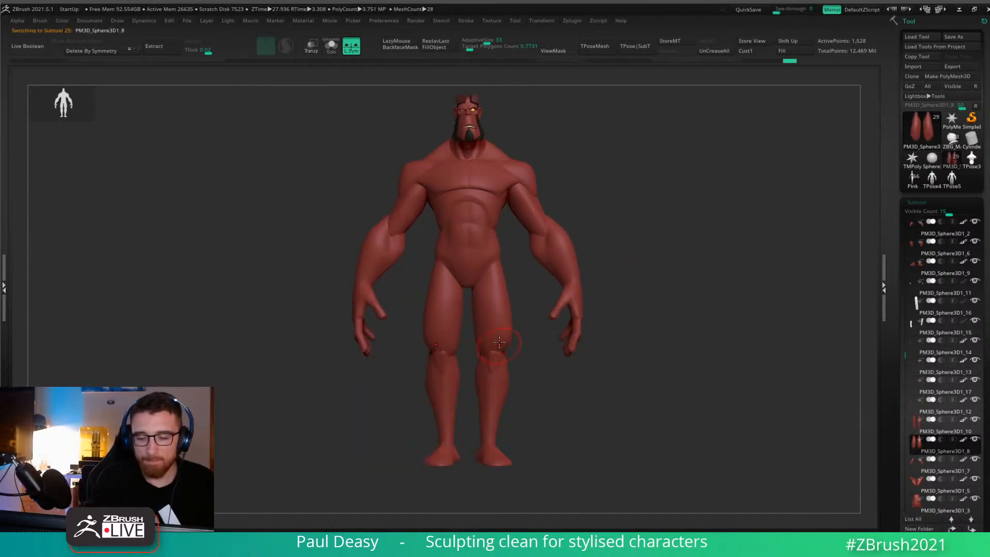
right_click_drag(506, 330, 552, 338, "ctrl")
left_click(506, 343, "alt")
right_click_drag(598, 404, 591, 384, "alt")
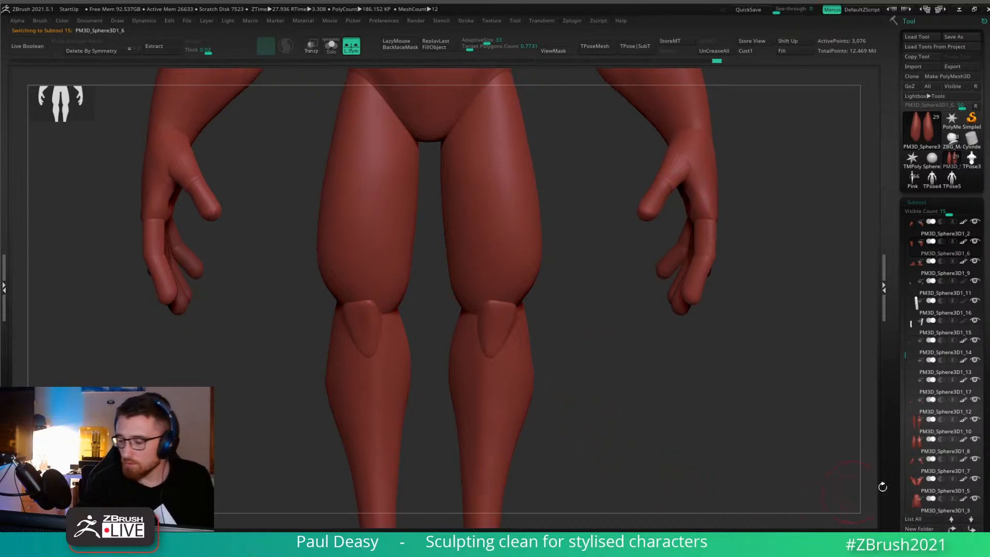
key("ctrl+s")
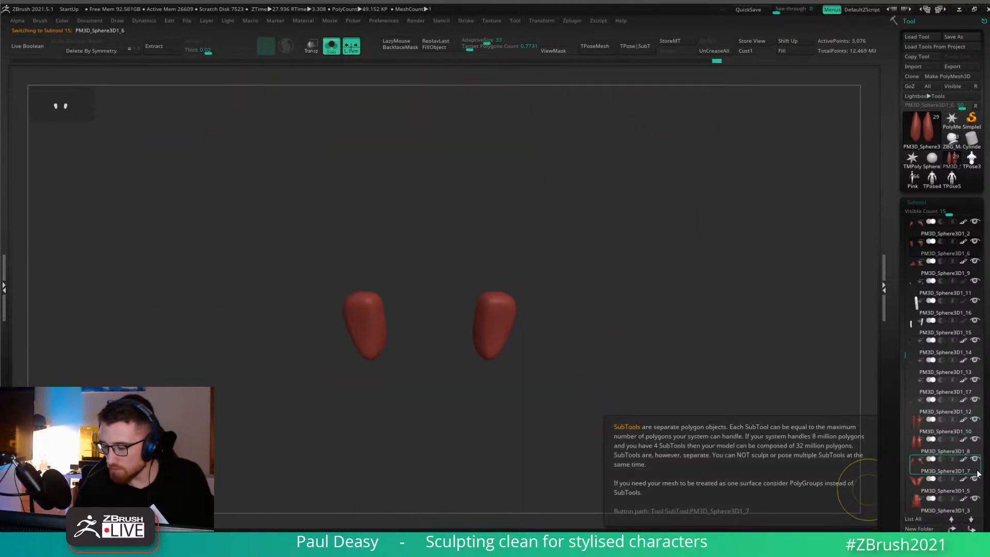
key("ctrl+s")
key("ctrl+s")
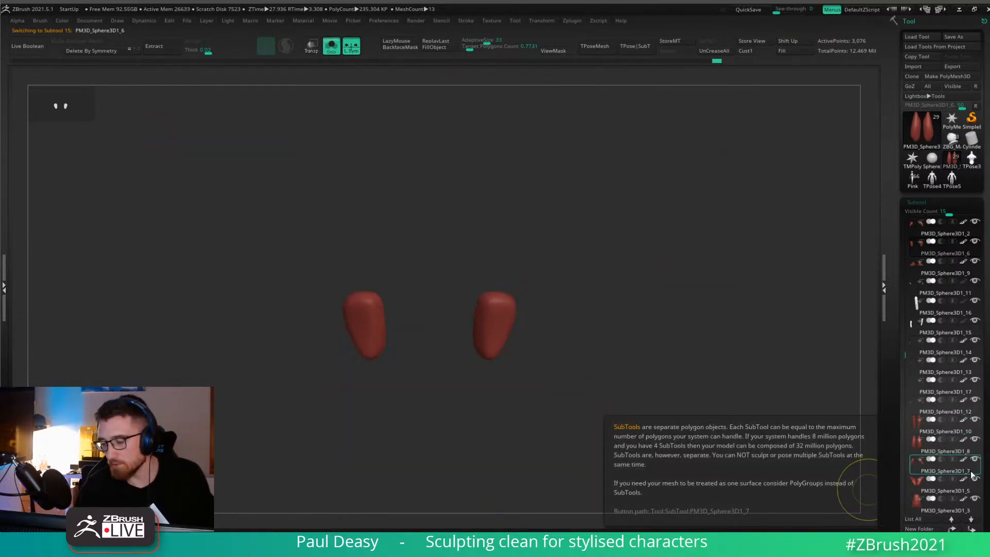
left_click_drag(895, 454, 898, 382)
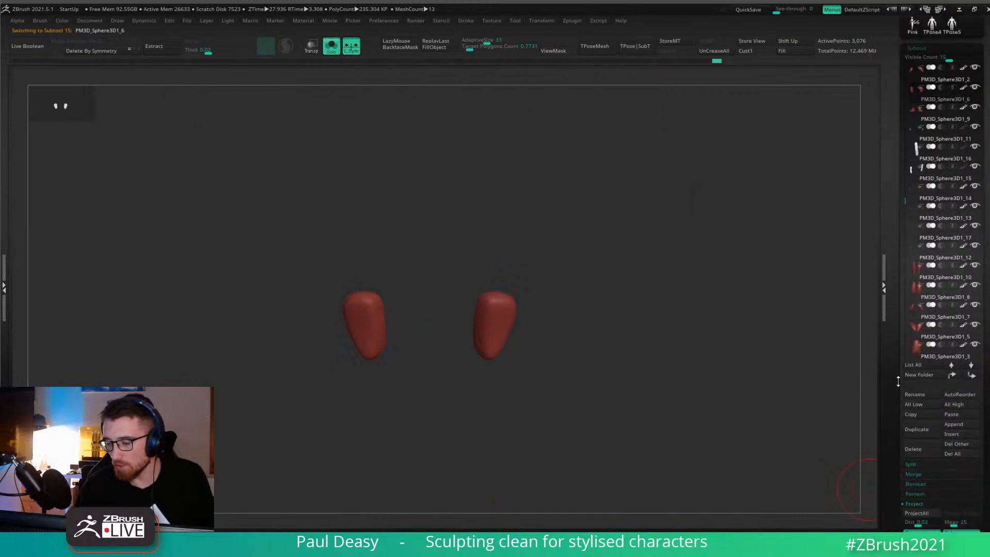
key("ctrl+s")
left_click(924, 450)
left_click(823, 469)
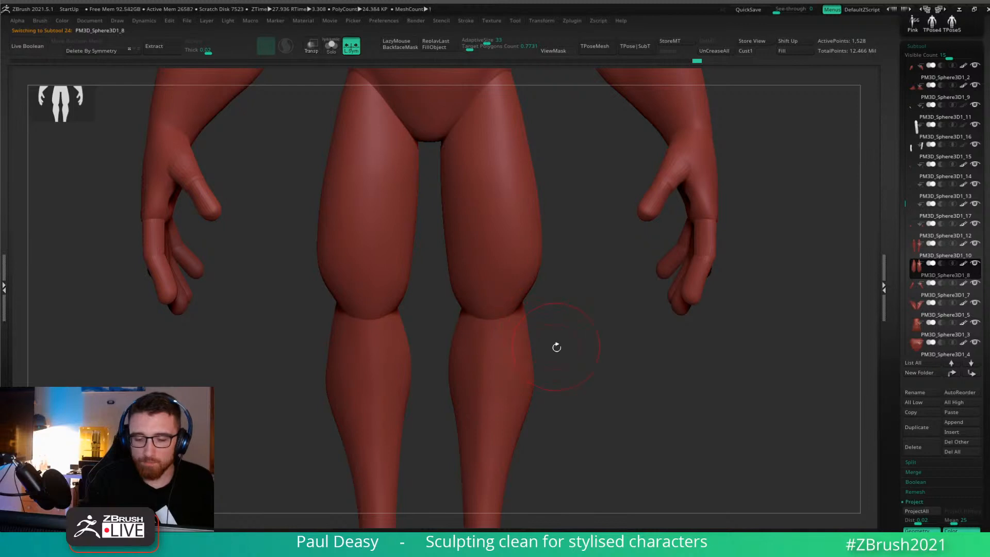
Pull the lower front of both thighs down over the shins to form tapered knees, shaping them from several angles.
left_click_drag(557, 347, 494, 344)
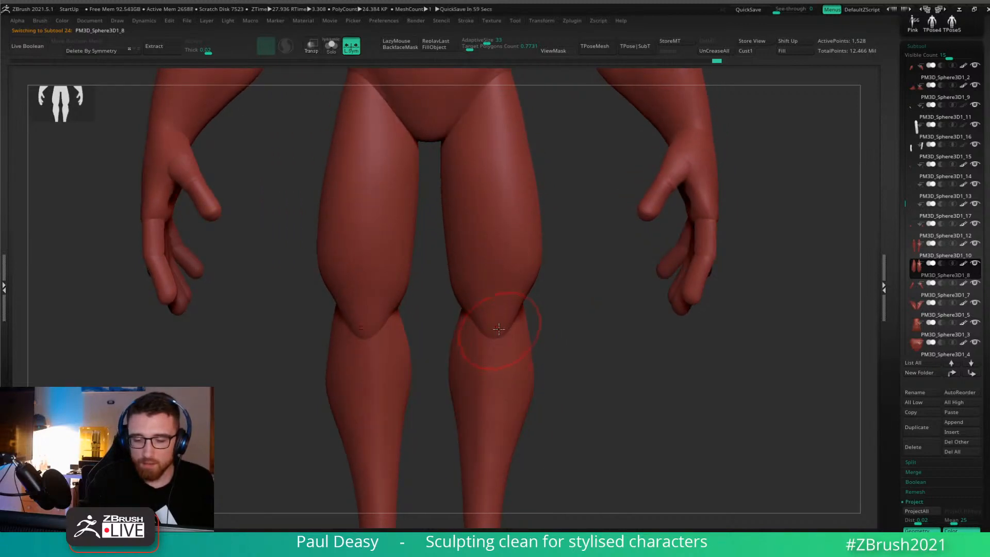
left_click_drag(495, 328, 505, 333)
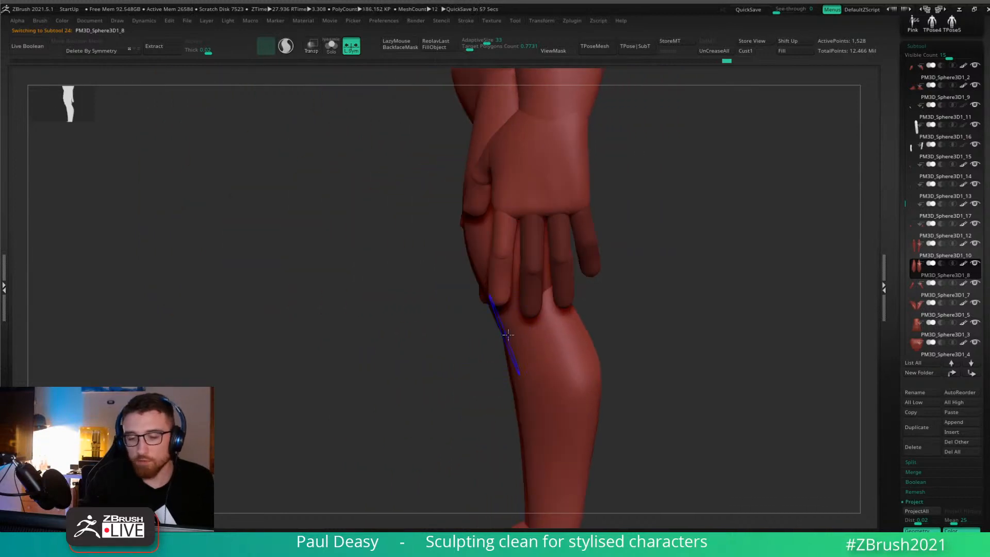
right_click_drag(507, 339, 505, 333, "shift")
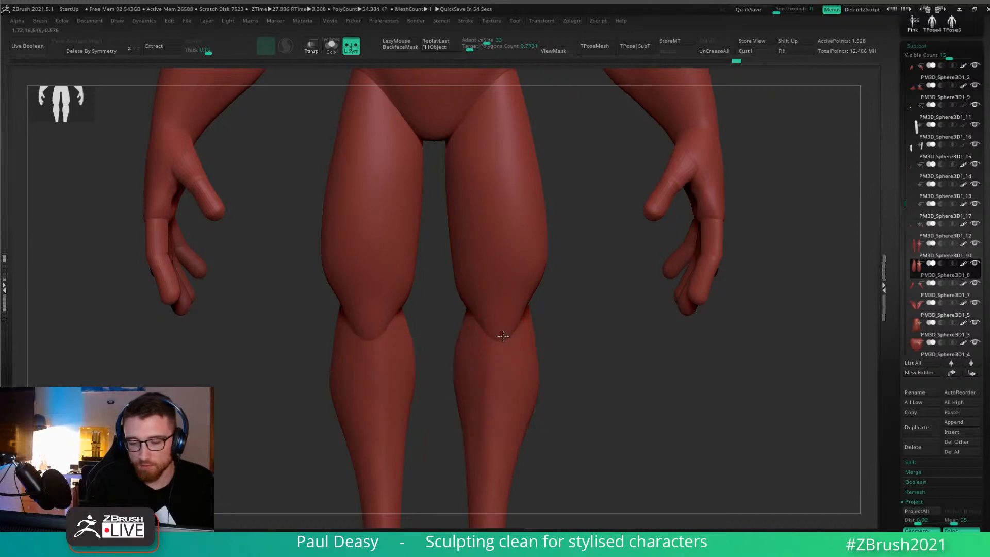
left_click_drag(552, 342, 508, 370)
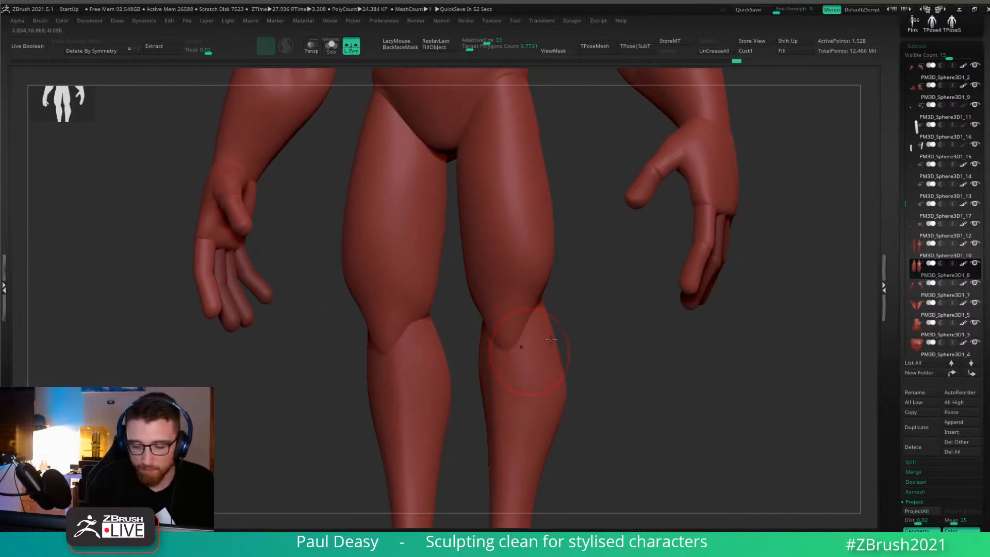
left_click_drag(550, 338, 510, 354)
key("space")
key("space")
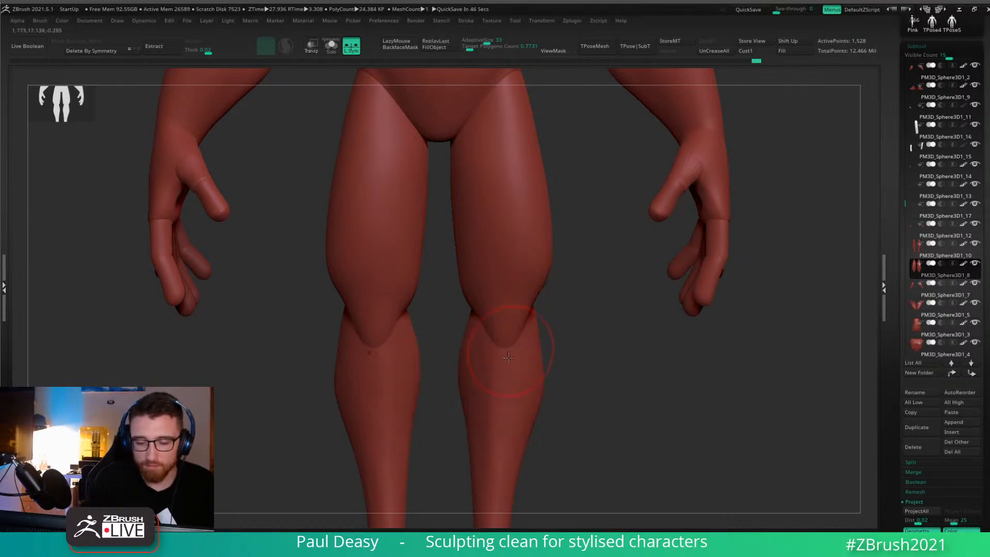
key("space")
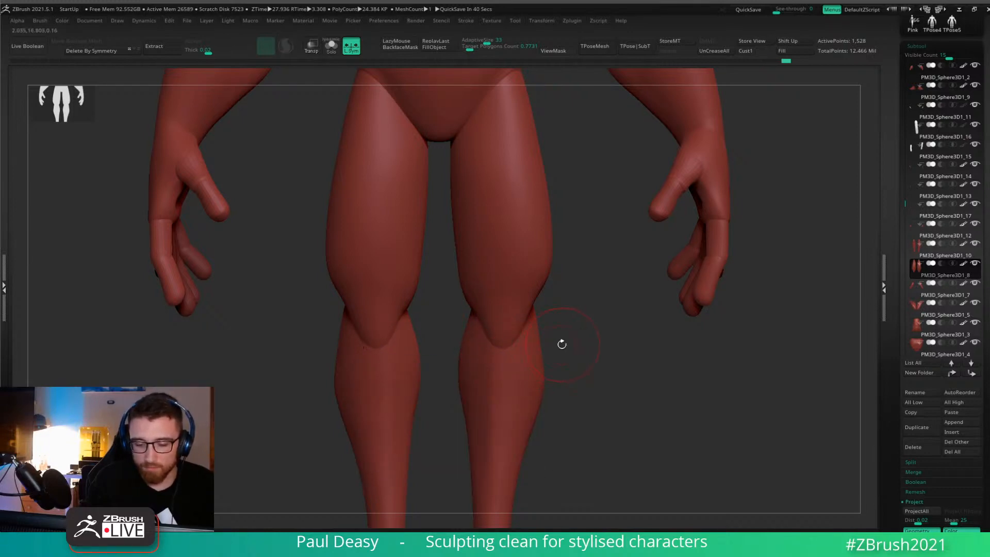
Select the lower-leg subtool and adjust the shape of both calves with the Move brush.
left_click_drag(599, 348, 550, 311, "alt")
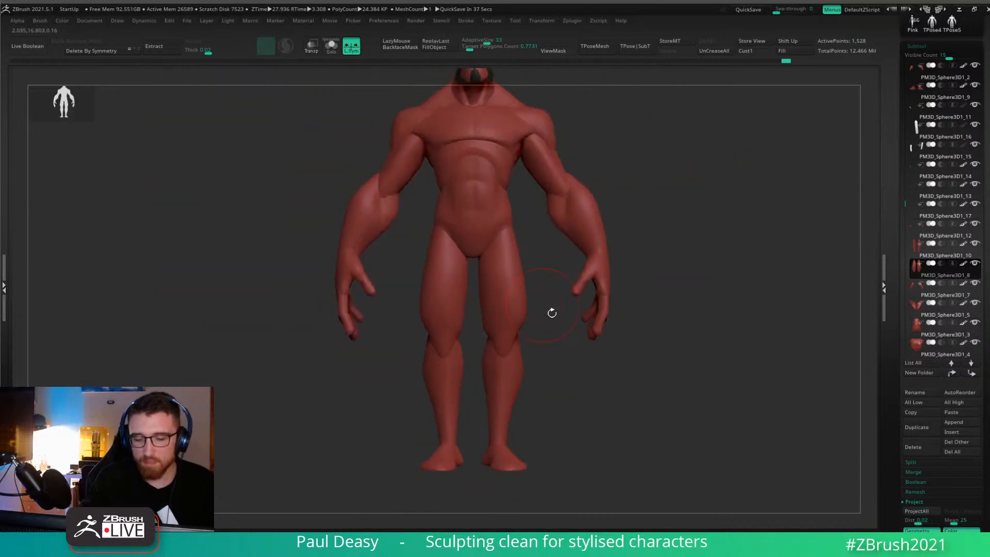
key("space")
left_click_drag(588, 384, 564, 354)
left_click(499, 366, "alt")
key("space")
mouse_move(489, 376)
left_mouse_down()
mouse_move(479, 372)
mouse_move(481, 416)
left_mouse_up()
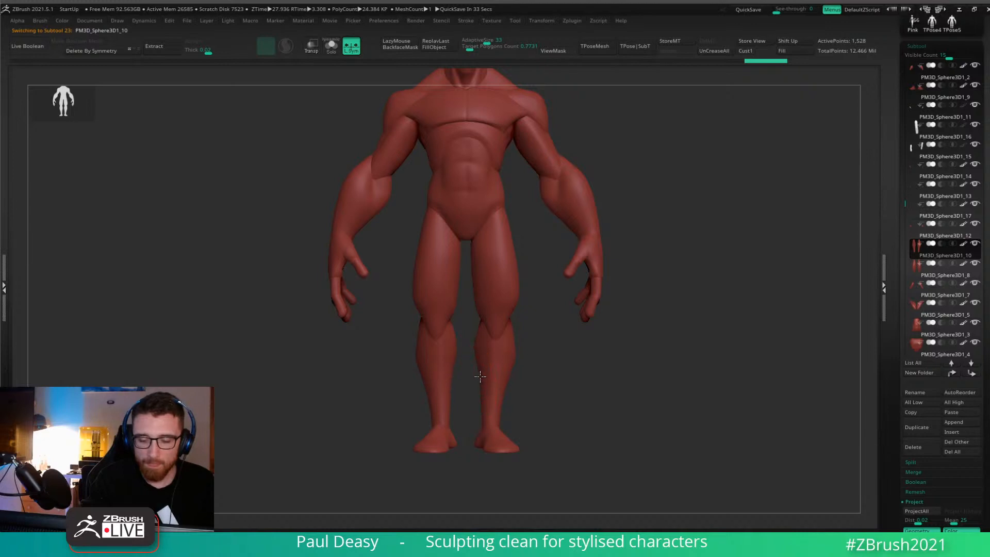
mouse_move(542, 380)
left_mouse_down("shift")
mouse_move(443, 388)
mouse_move(475, 375)
left_mouse_up("shift")
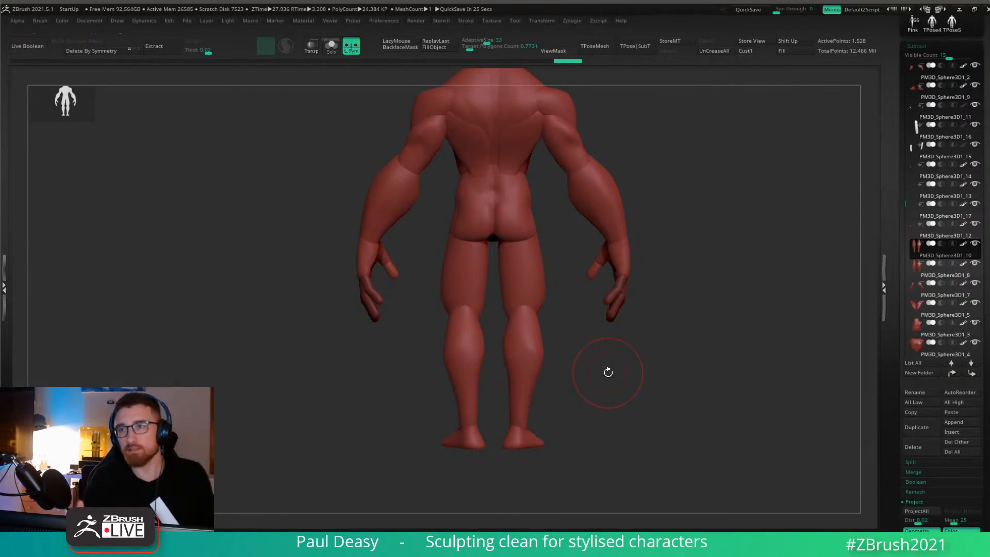
right_click(665, 363)
key("space")
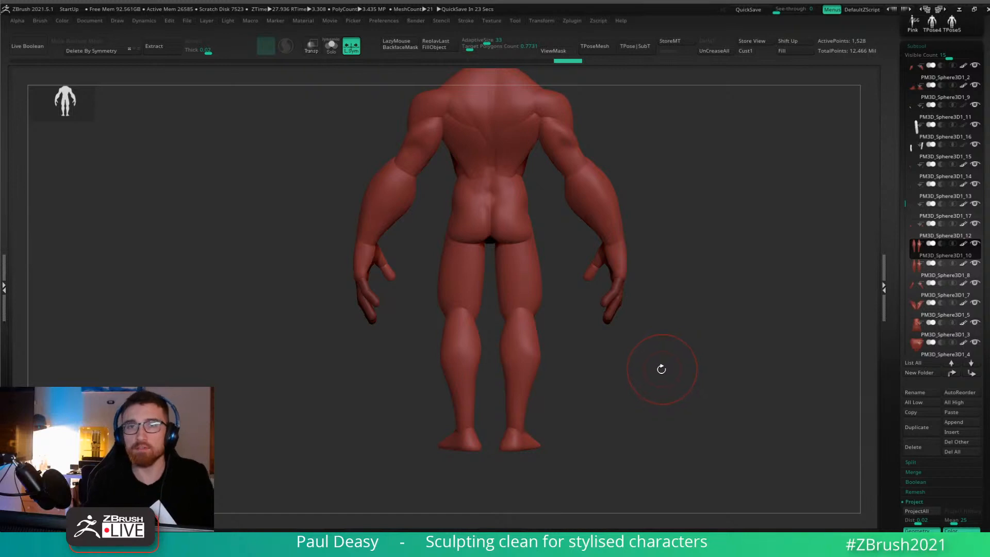
right_click(674, 363)
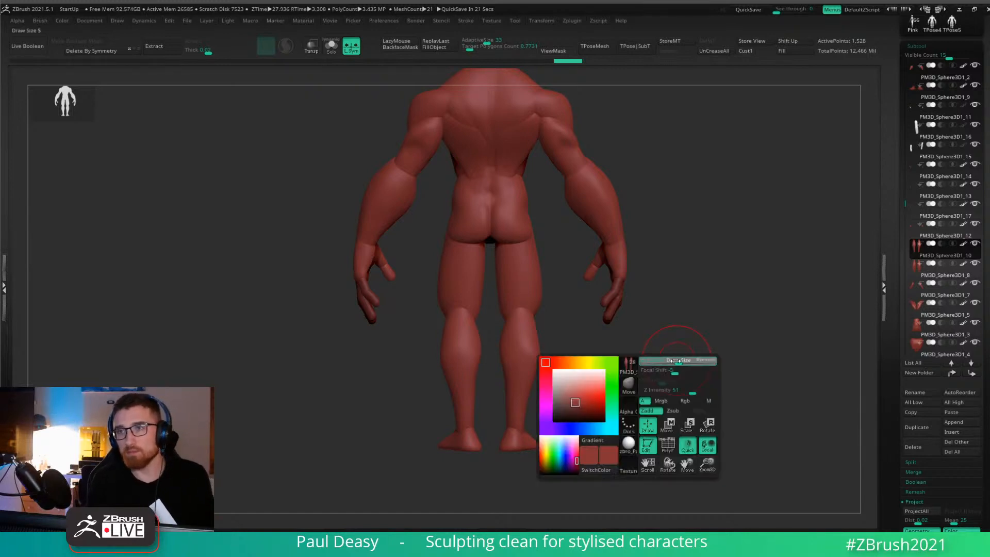
left_click_drag(675, 364, 672, 369, "alt")
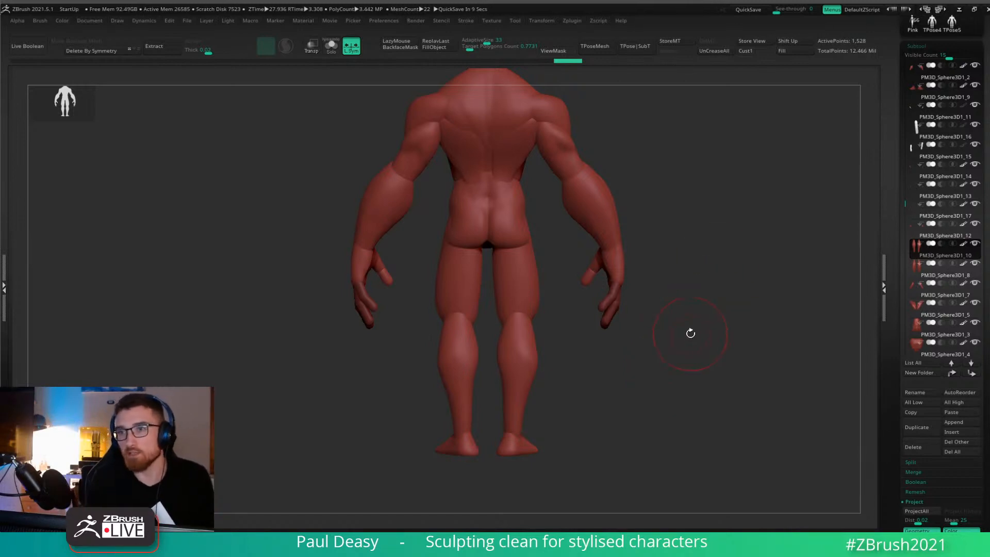
key("space")
mouse_move(690, 334)
left_mouse_down("alt")
mouse_move(689, 353)
mouse_move(700, 325)
left_mouse_up("alt")
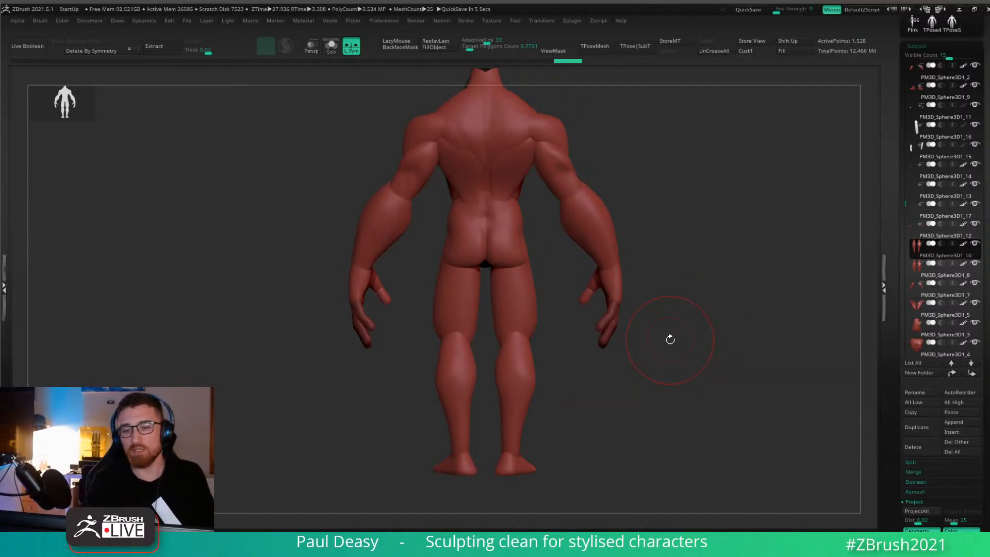
key("space")
left_click_drag(708, 284, 654, 304, "alt")
key("space")
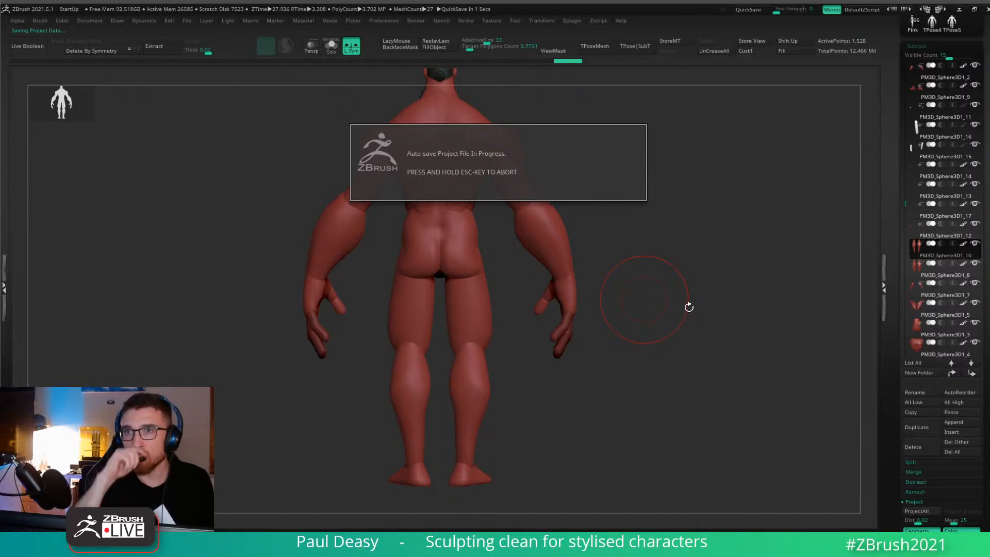
key("super")
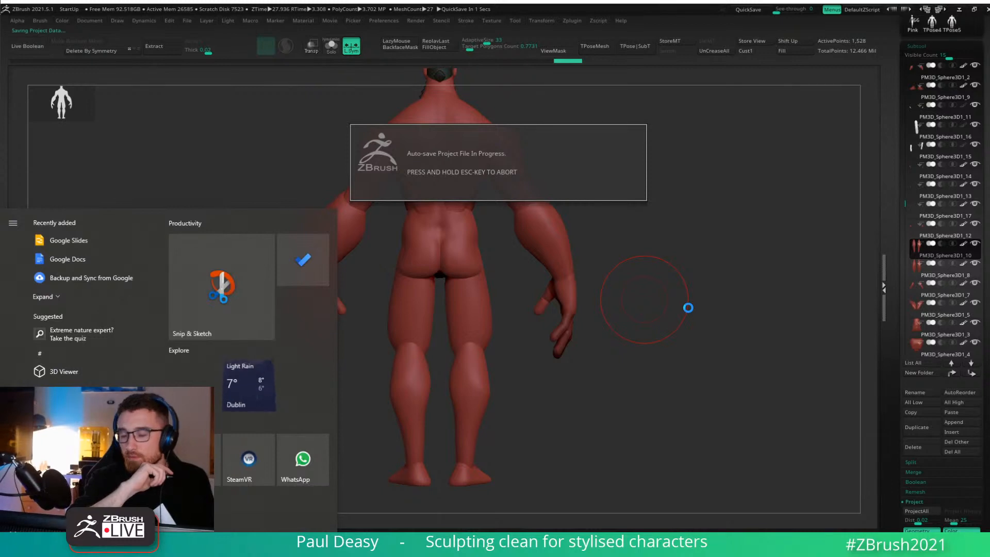
key("super")
key("space")
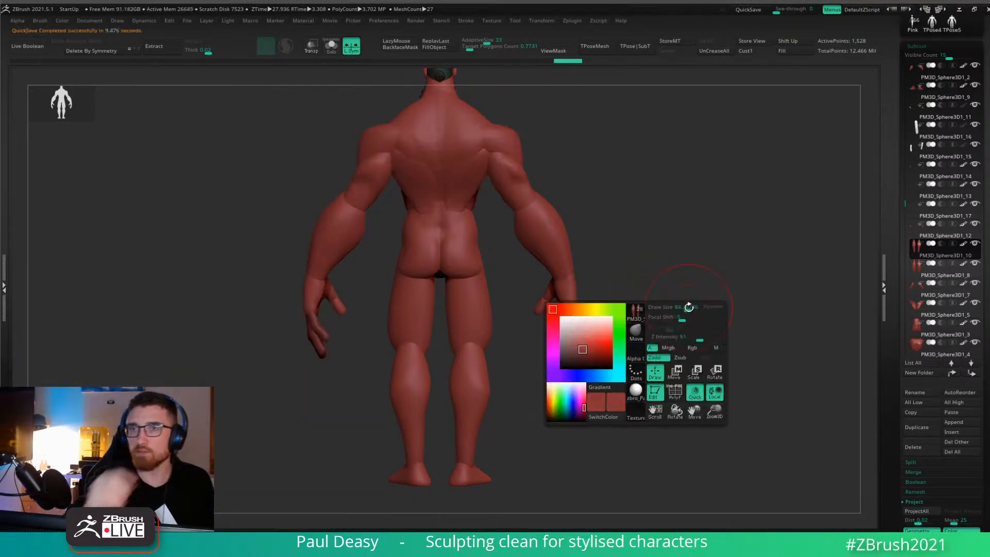
key("space")
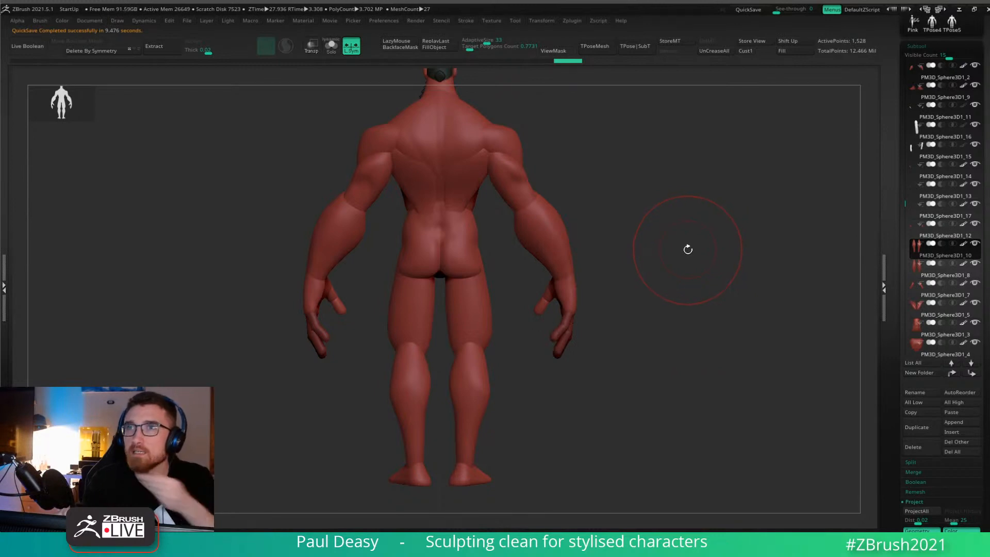
Refine the contours of both lower legs from behind with the Move brush, resizing the brush as needed.
mouse_move(687, 259)
left_mouse_down()
mouse_move(687, 272)
mouse_move(689, 261)
left_mouse_up()
key("space")
key("space")
left_click(472, 324, "alt")
left_click_drag(526, 383, 526, 367, "alt")
left_click(483, 347, "alt")
right_click(480, 365)
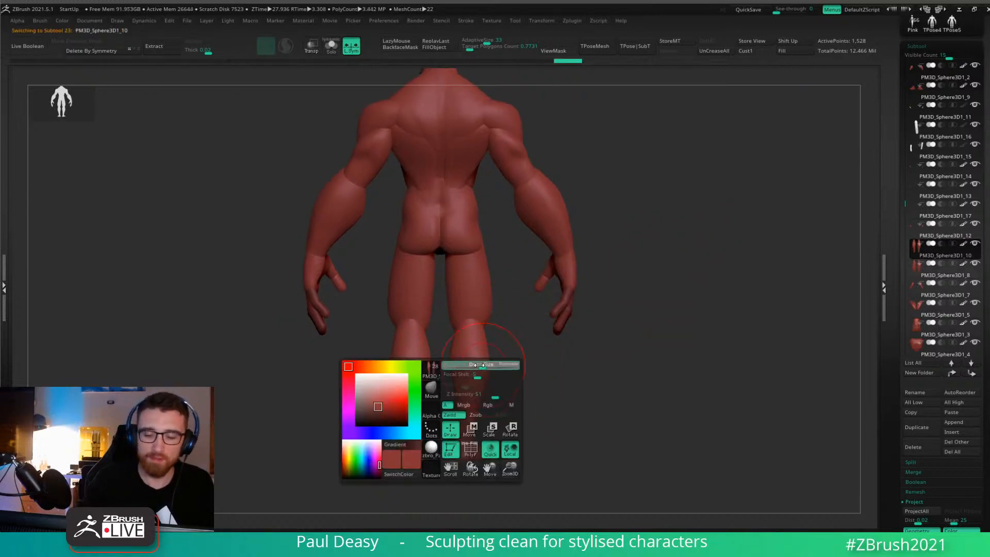
right_click_drag(479, 365, 470, 367)
right_click(470, 366)
right_click_drag(530, 374, 477, 380)
right_click(471, 365)
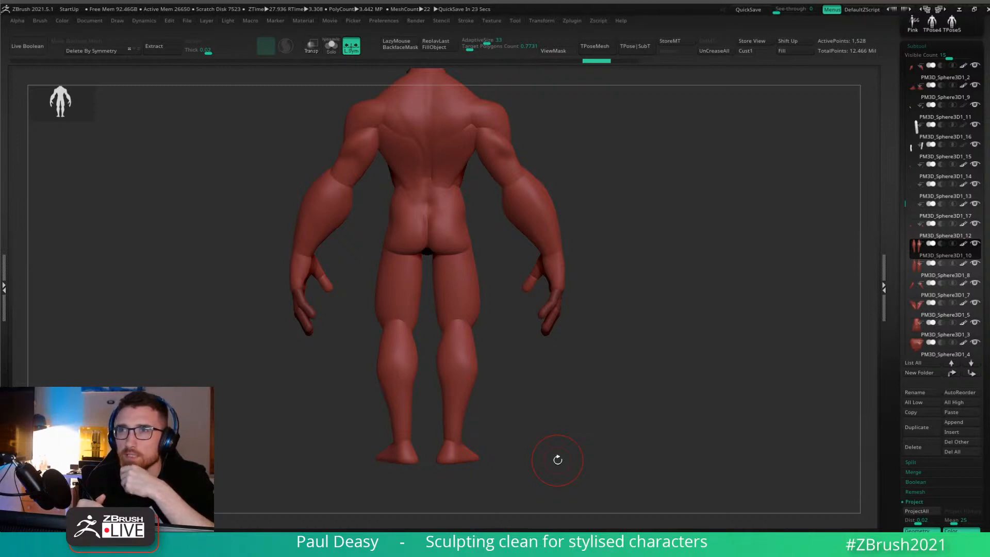
Collapse the Multi Map Exporter and Dynamics settings and show the full Decimation Master options.
left_click(3, 271)
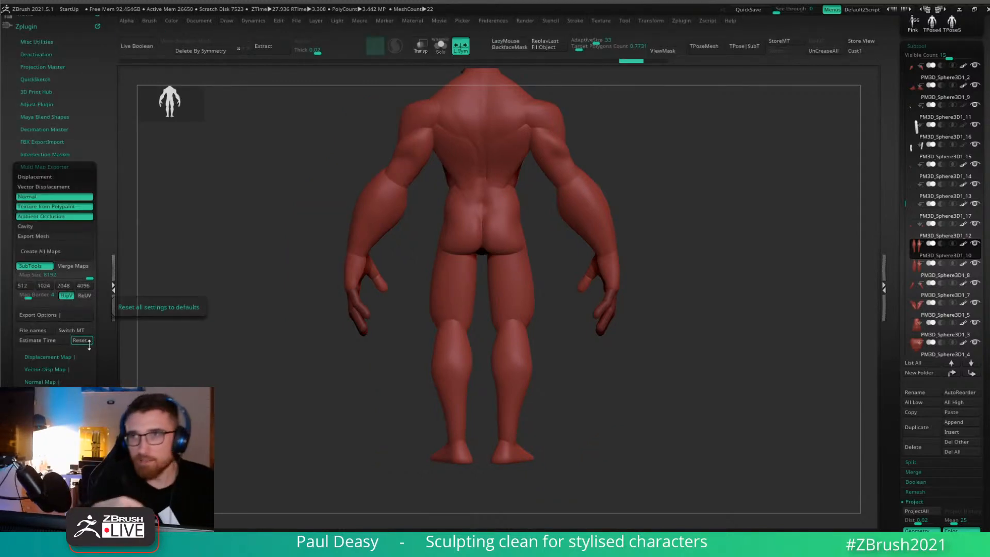
left_click(64, 166)
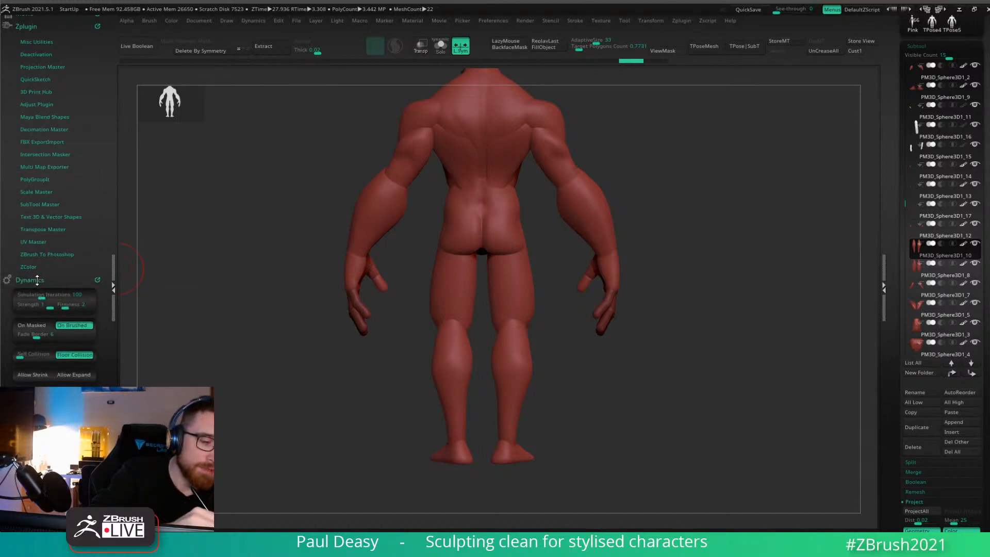
left_click(37, 279)
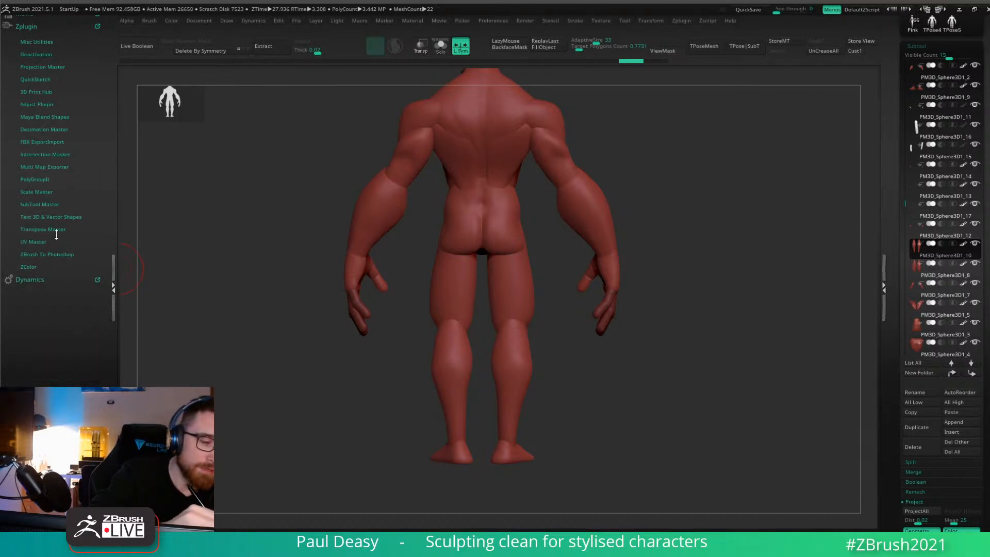
left_click(47, 129)
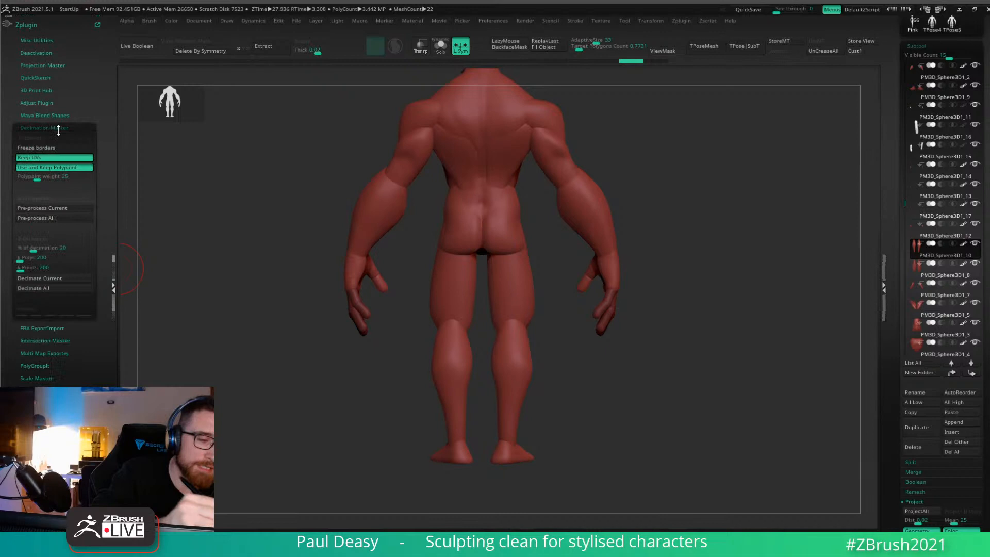
left_click(60, 166)
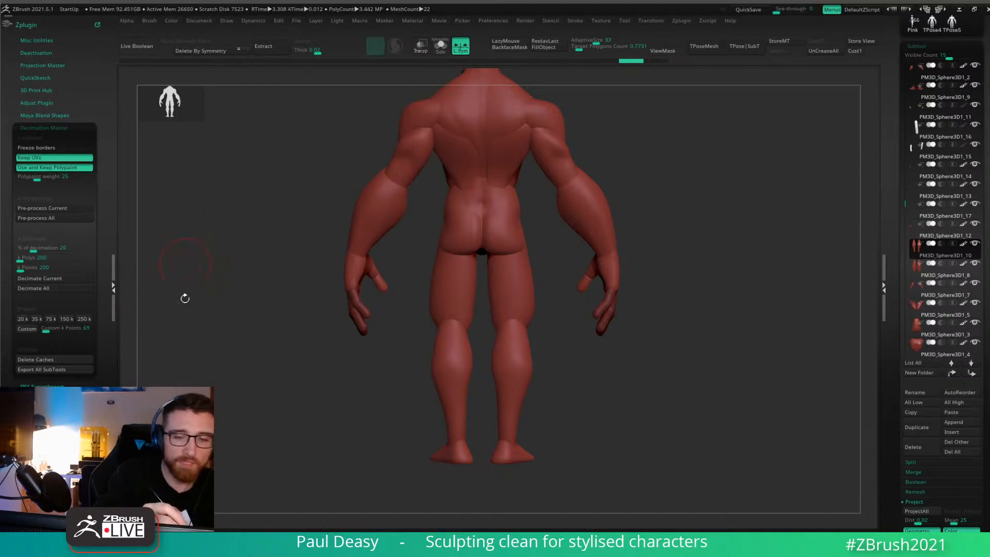
Select the forearm subtool and adjust the forearms near the elbows from the front view of the full figure.
key("space")
left_click_drag(657, 321, 627, 342, "alt")
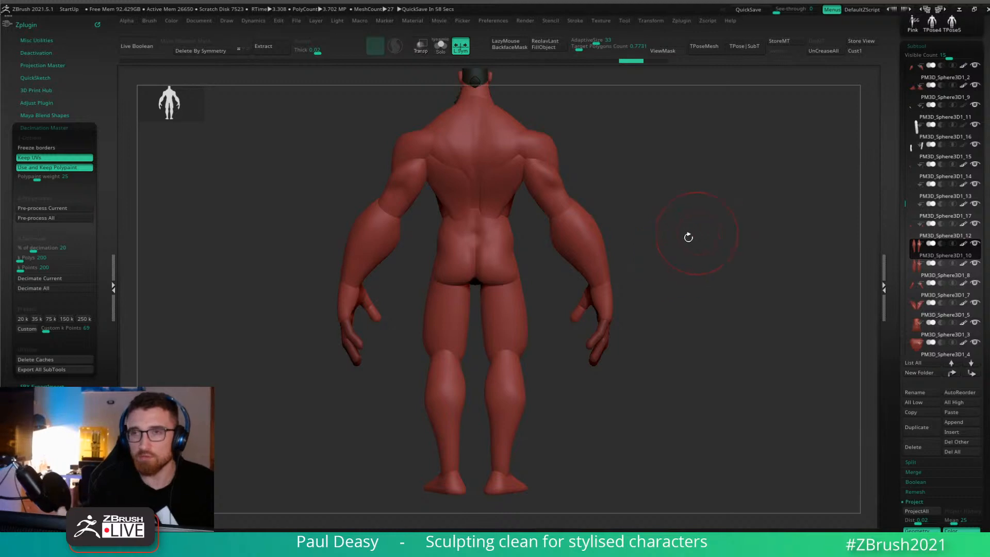
mouse_move(687, 234)
left_mouse_down()
mouse_move(681, 282)
mouse_move(665, 271)
mouse_move(649, 298)
mouse_move(689, 284)
mouse_move(674, 282)
left_mouse_up()
left_click(589, 258, "alt")
key("space")
left_click(703, 278)
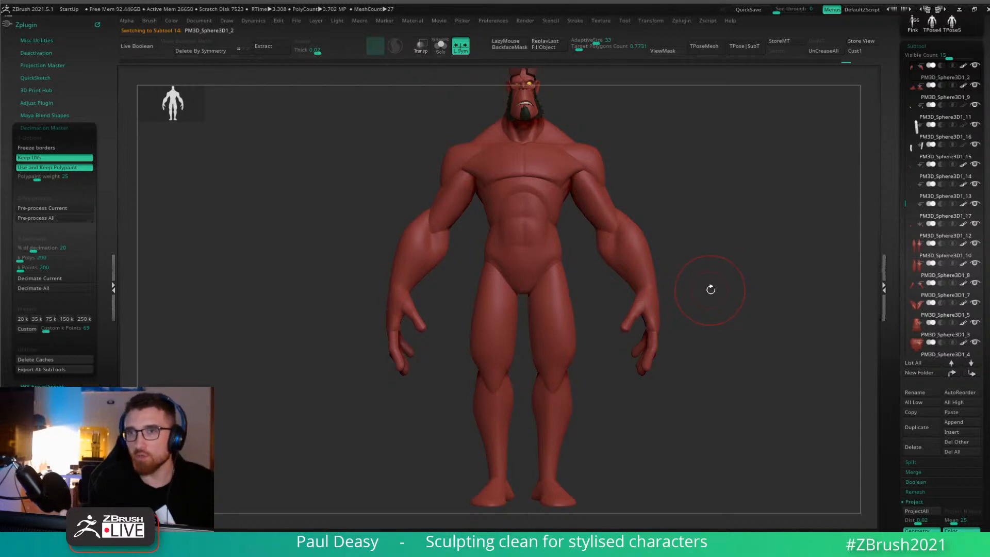
key("space")
left_click_drag(709, 272, 698, 279, "alt")
key("space")
key("space")
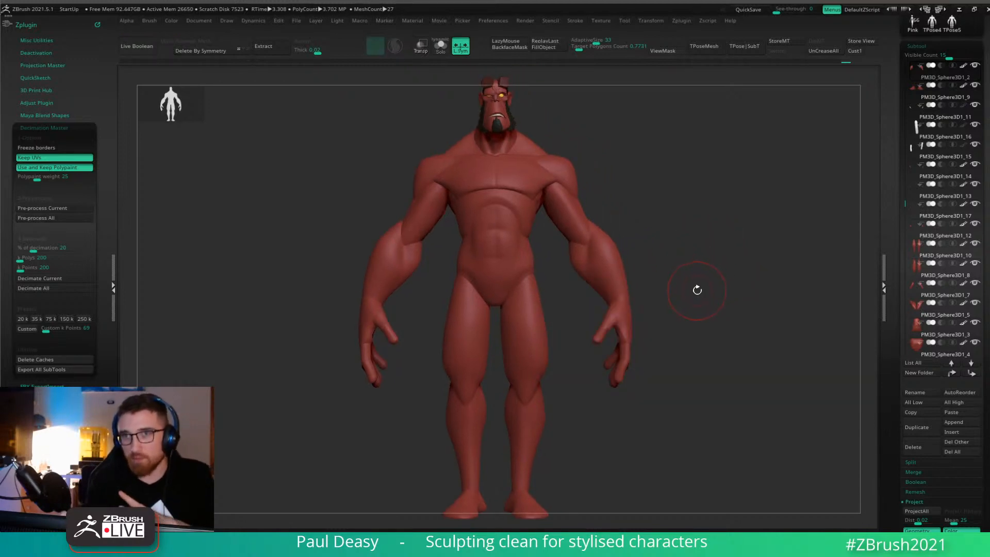
key("space")
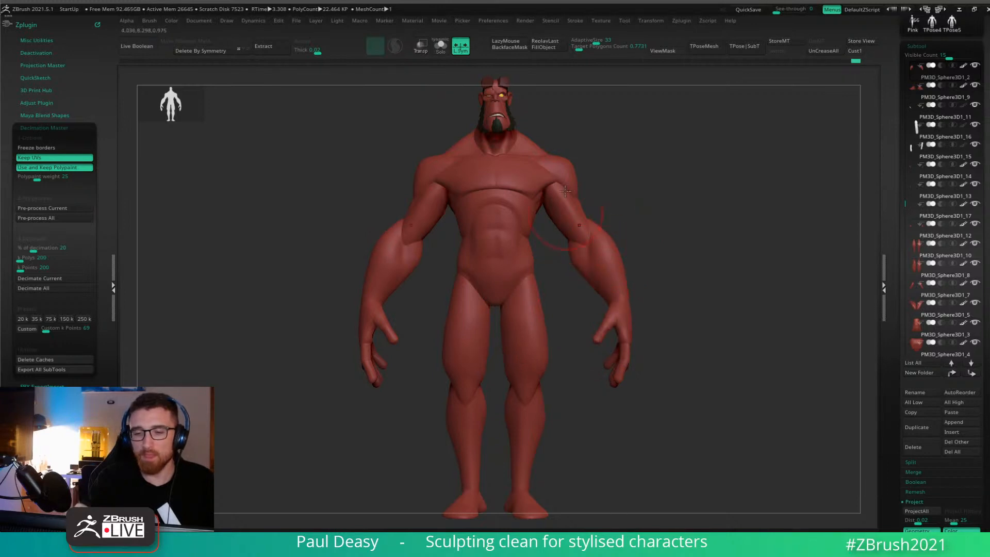
left_click_drag(393, 422, 619, 261)
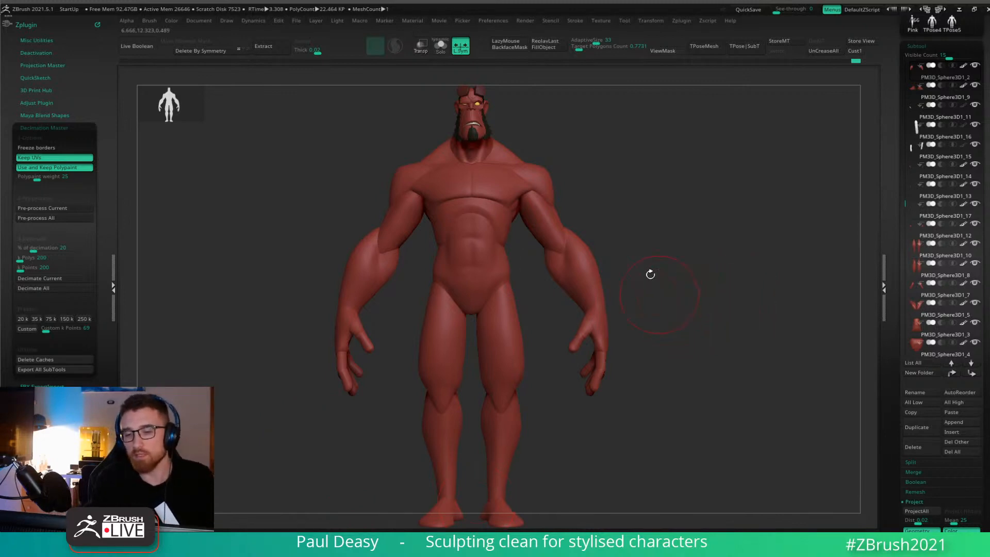
Refine the outer contour of both forearms with the Move brush, changing its draw size and checking the overall silhouette.
key("space")
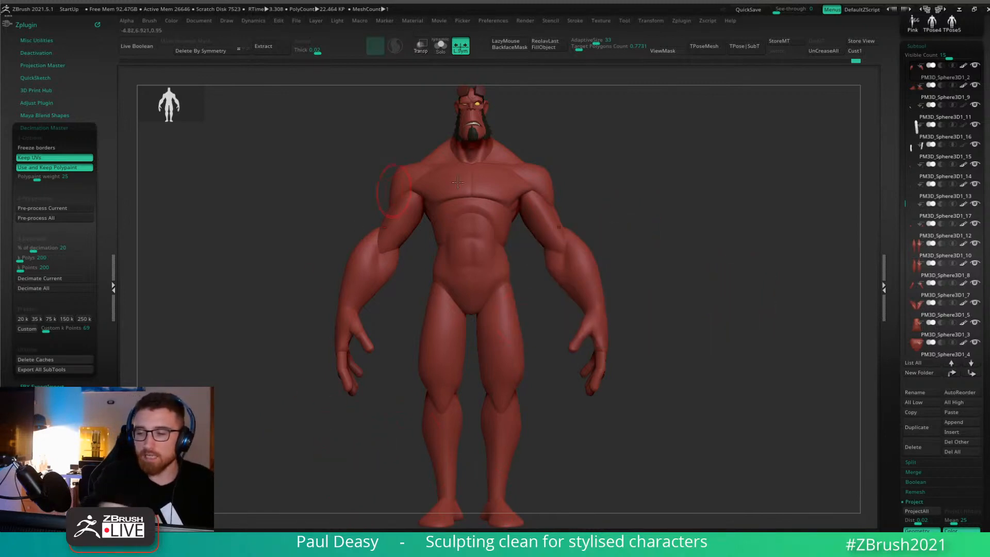
left_click_drag(746, 331, 742, 331)
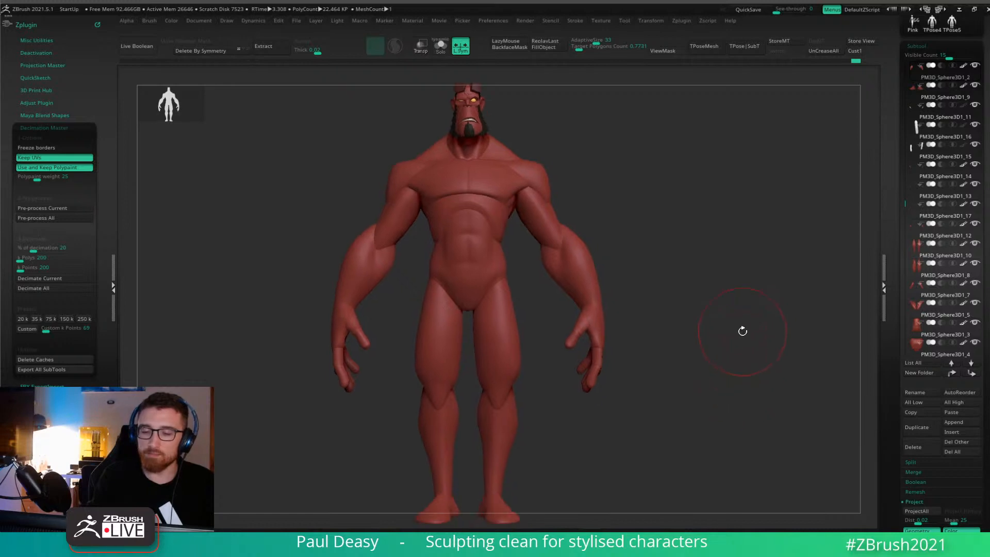
right_click(576, 264)
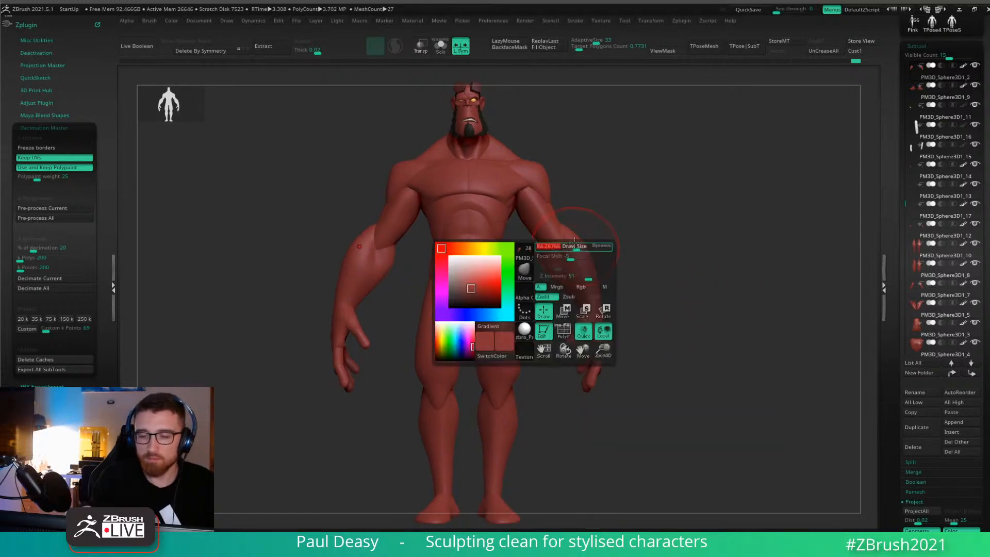
right_click(575, 258)
right_click_drag(596, 230, 625, 257, "ctrl")
right_click(566, 235)
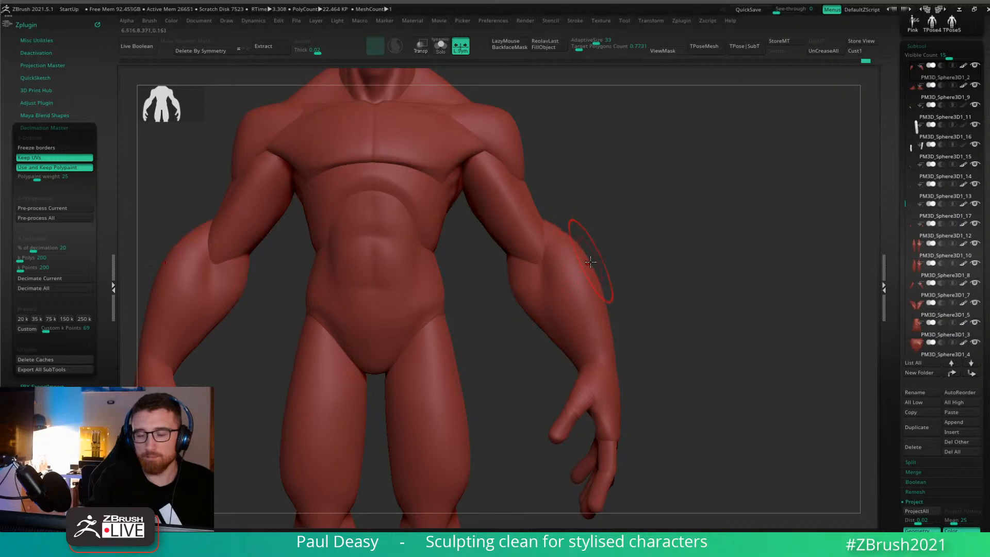
left_click_drag(645, 254, 645, 248, "alt")
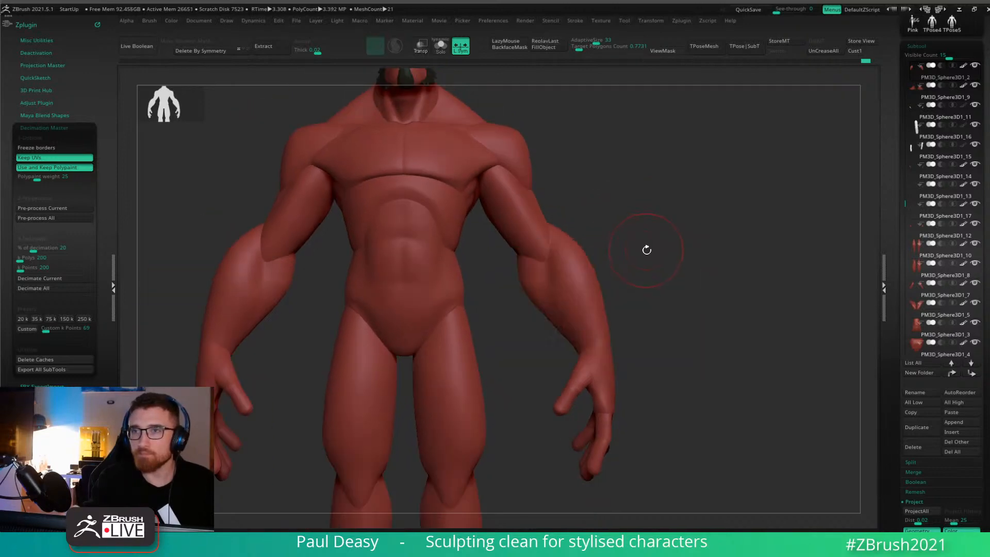
right_click_drag(654, 256, 637, 254, "ctrl")
right_click(647, 252)
right_click(637, 255)
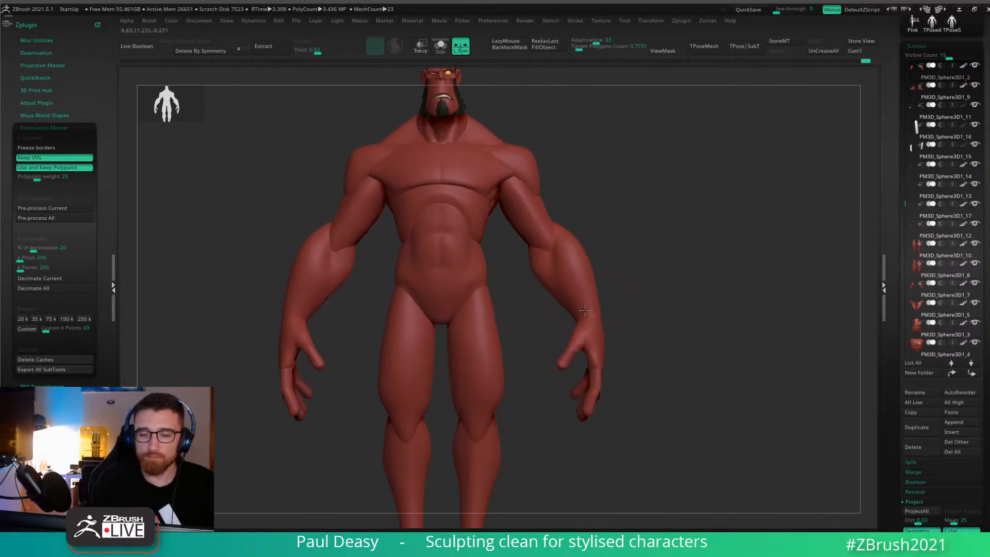
Select the upper-arm subtool and adjust its outer contour below the shoulder.
left_click(560, 259, "alt")
right_click(560, 260)
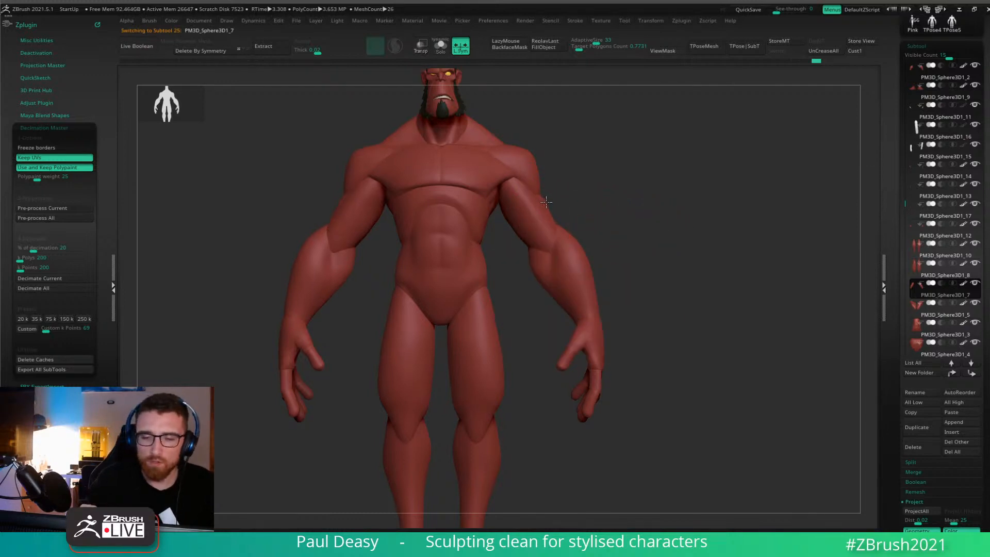
left_click_drag(578, 211, 544, 208, "alt")
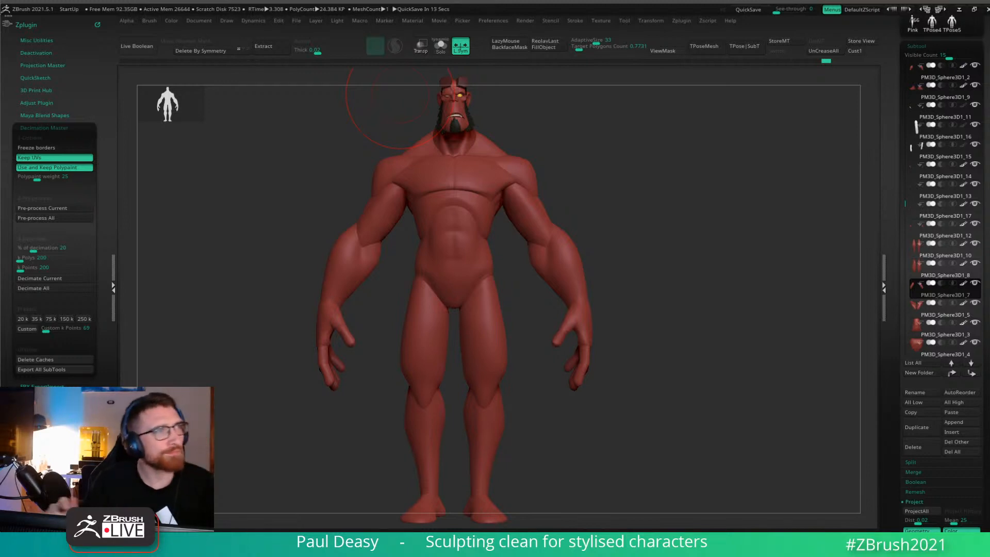
Select the forearm subtool again and reshape its upper end at the elbow from the side.
right_click_drag(670, 305, 550, 319)
right_click_drag(614, 305, 487, 310)
right_click_drag(591, 247, 551, 297, "alt")
right_click(555, 288)
left_click(553, 282, "alt")
right_click(552, 286)
left_click_drag(553, 294, 564, 285)
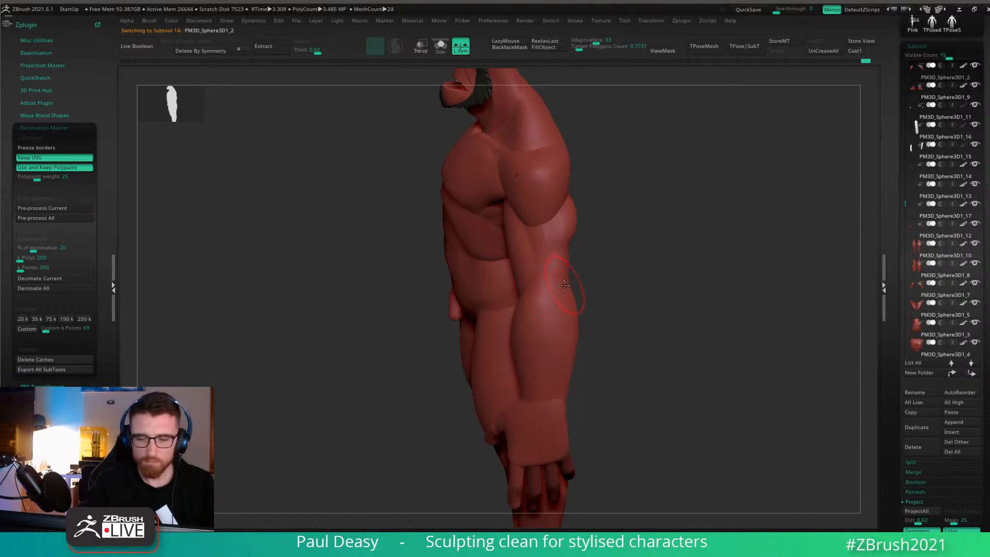
Adjust the outer contour of both forearms from the front with the Move brush.
right_click_drag(550, 269, 639, 268)
right_click(544, 315)
right_click_drag(628, 317, 642, 245, "alt")
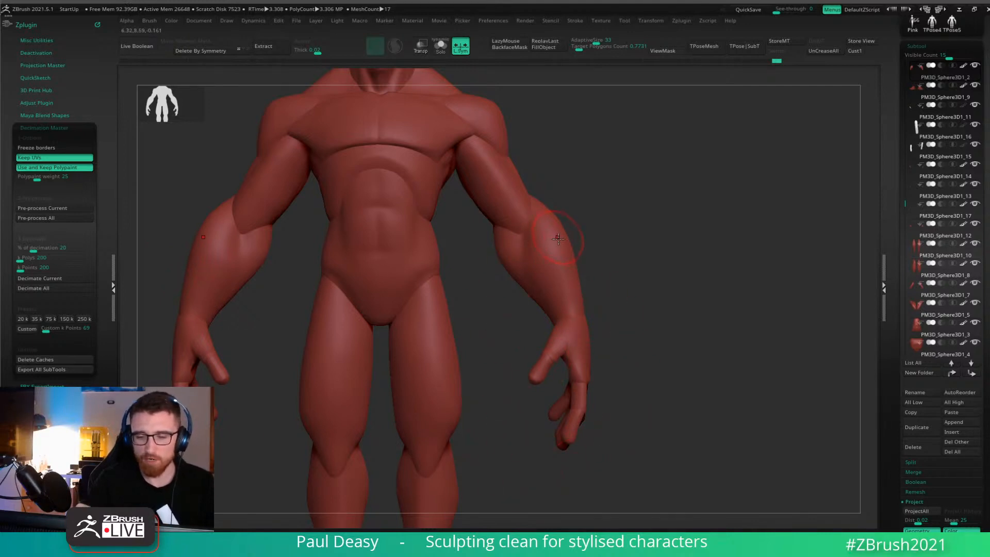
right_click_drag(626, 255, 617, 287, "ctrl")
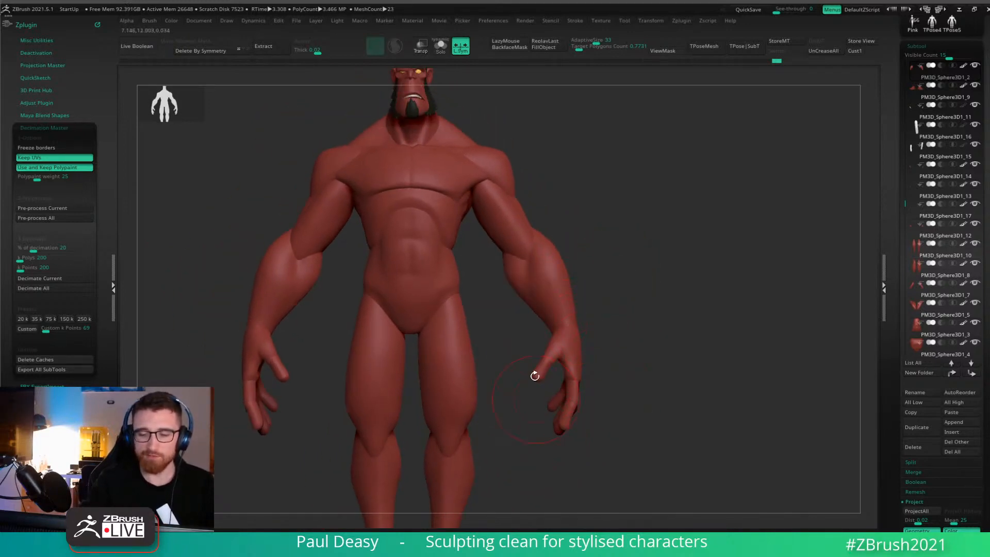
mouse_move(526, 260)
right_mouse_down("ctrl")
mouse_move(542, 273)
mouse_move(531, 309)
right_mouse_up("ctrl")
Refine the forearm's upper end where it meets the elbow, working from the side and checking it against the front.
key("space")
key("space")
key("space")
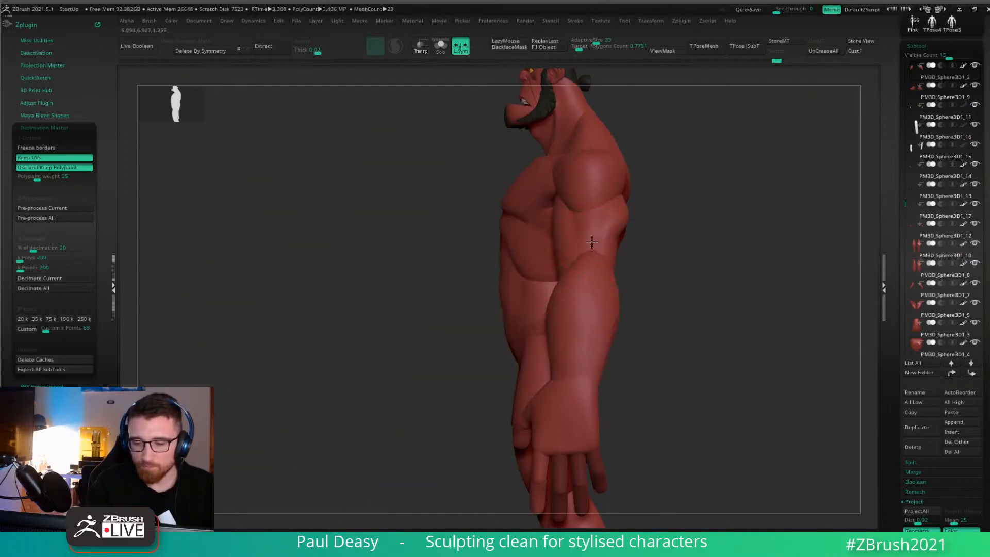
left_click(587, 256, "alt")
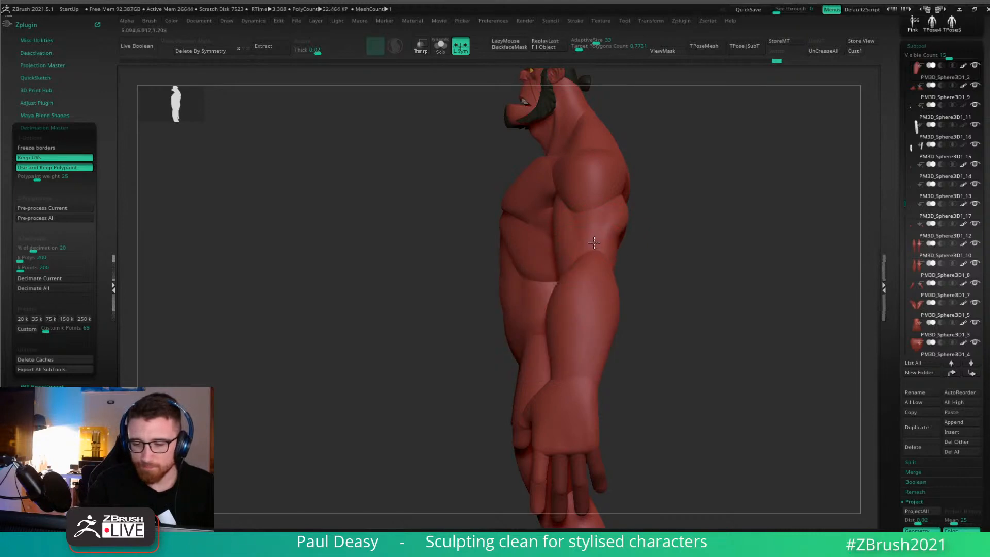
key("space")
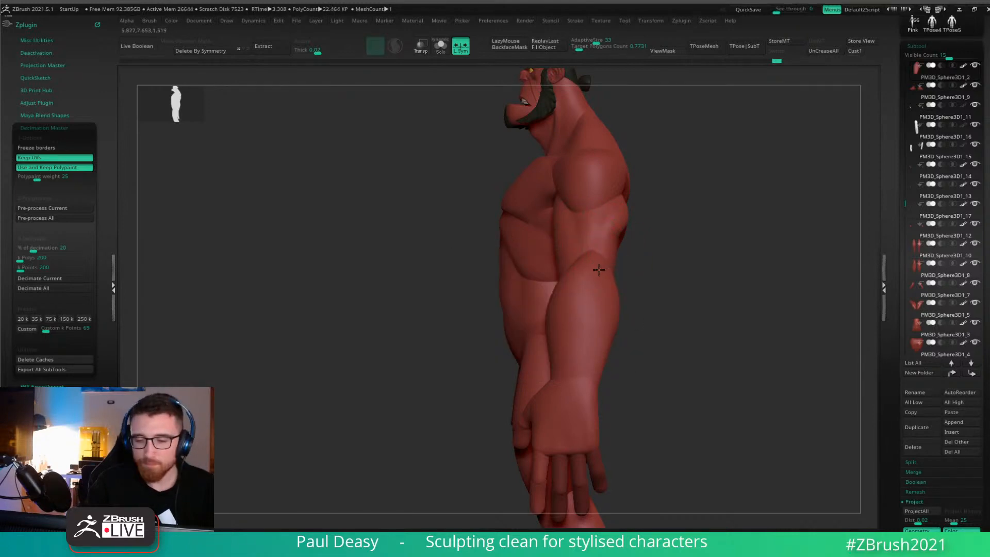
right_click_drag(603, 269, 556, 265)
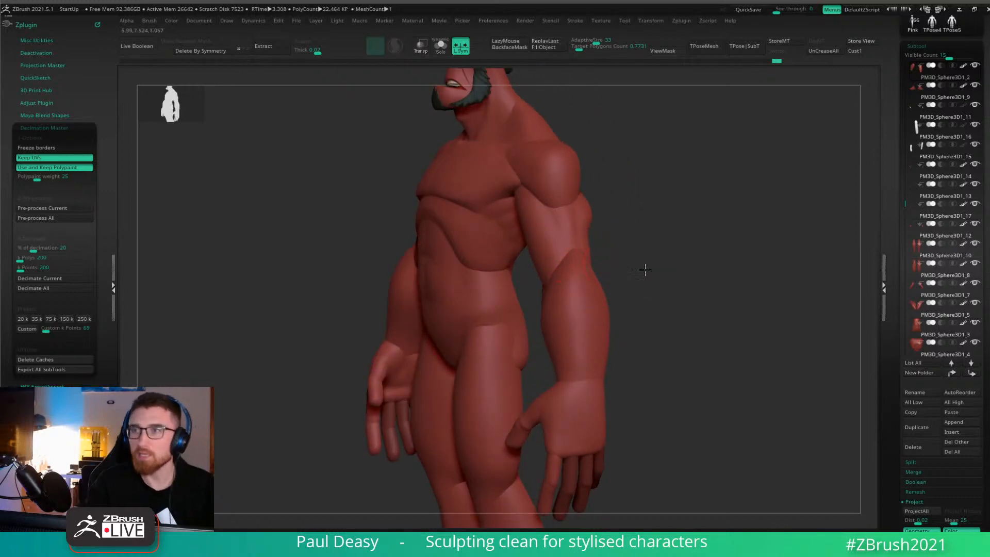
right_click_drag(645, 269, 685, 255, "shift")
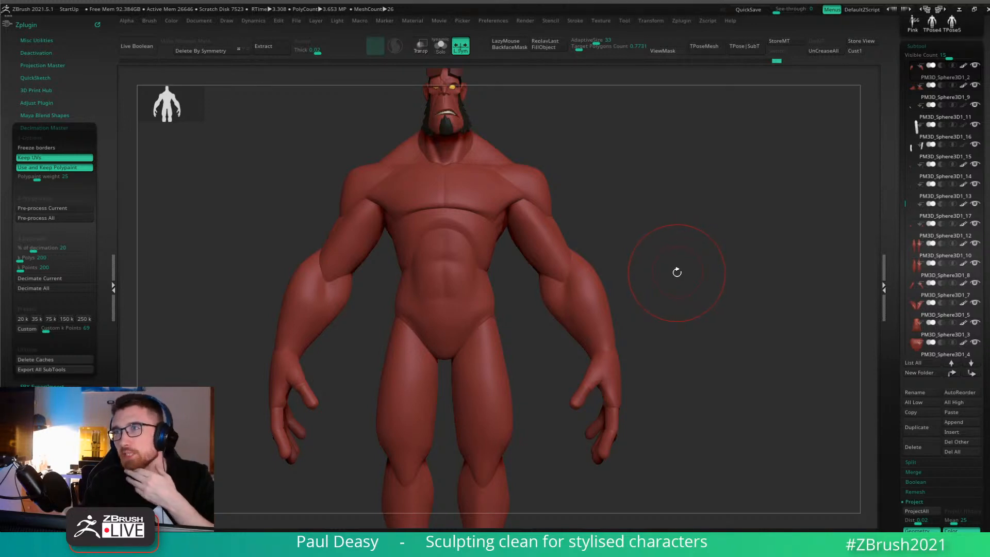
Resize the Move brush and reshape both forearms below the elbow from the front view.
left_click_drag(665, 265, 664, 264)
right_click_drag(663, 258, 645, 265)
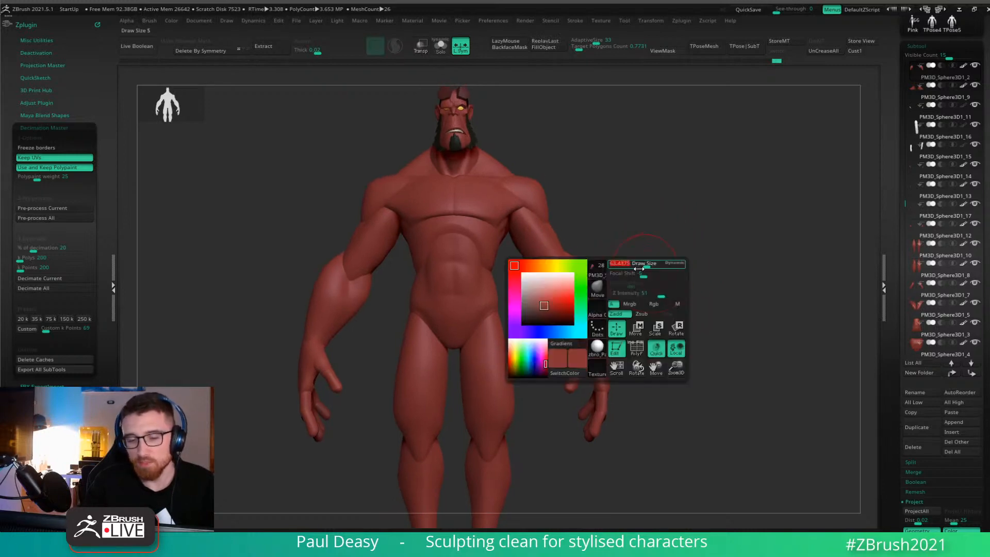
right_click(553, 295)
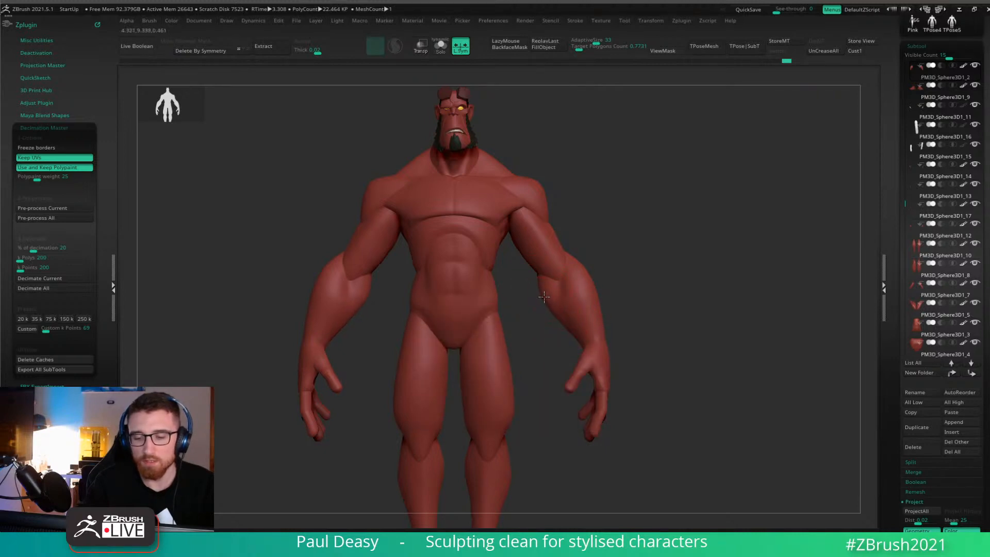
right_click(570, 256)
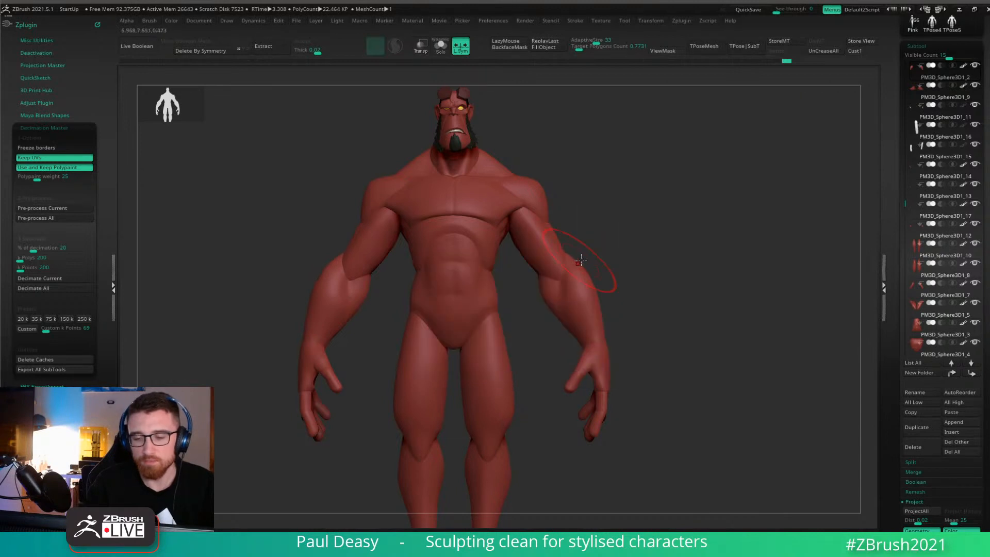
right_click_drag(599, 265, 547, 271)
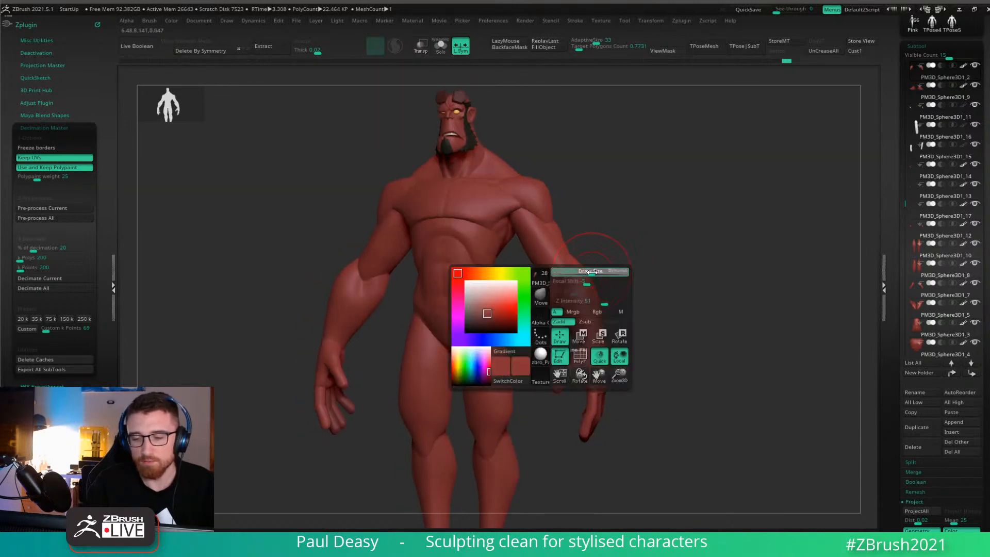
Reshape the outer contour of the forearms near the elbows from behind.
right_click_drag(618, 278, 454, 266)
right_click(609, 276)
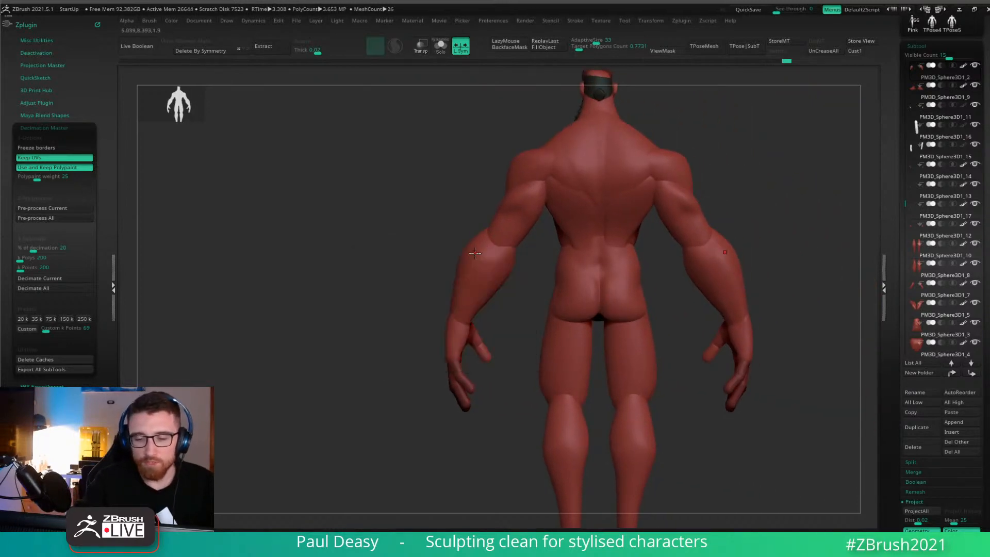
right_click(487, 252)
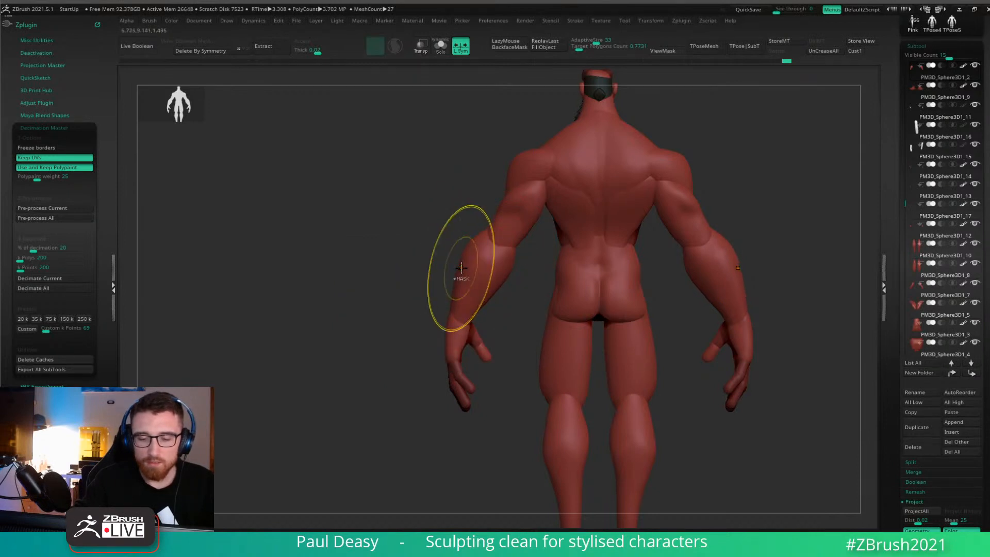
right_click(459, 269)
right_click(467, 255)
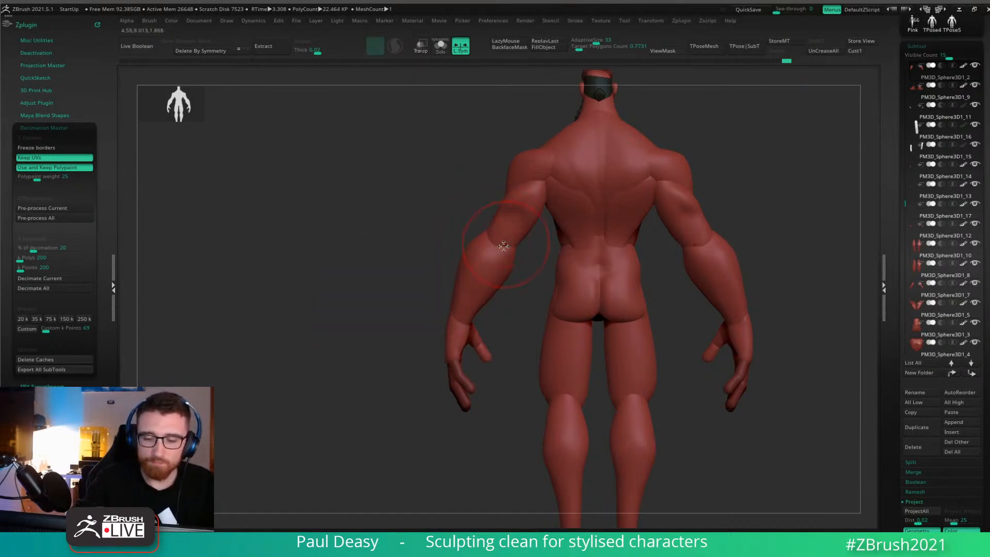
mouse_move(516, 259)
right_mouse_down()
mouse_move(530, 247)
mouse_move(517, 240)
mouse_move(534, 154)
right_mouse_up()
Examine the full figure's silhouette and arm proportions from the back and the front.
key("f")
right_click(570, 247)
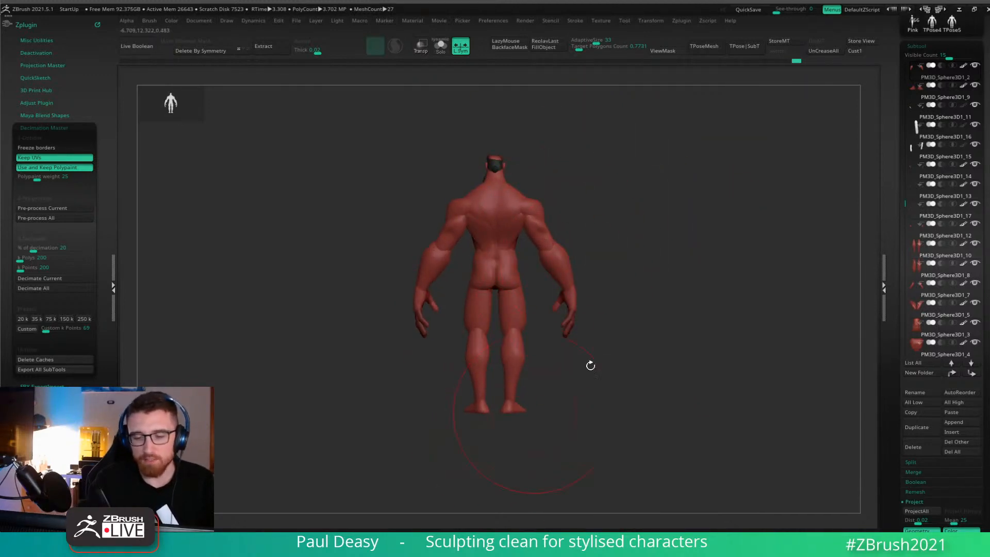
right_click_drag(667, 319, 781, 330)
right_click_drag(613, 323, 683, 342, "alt")
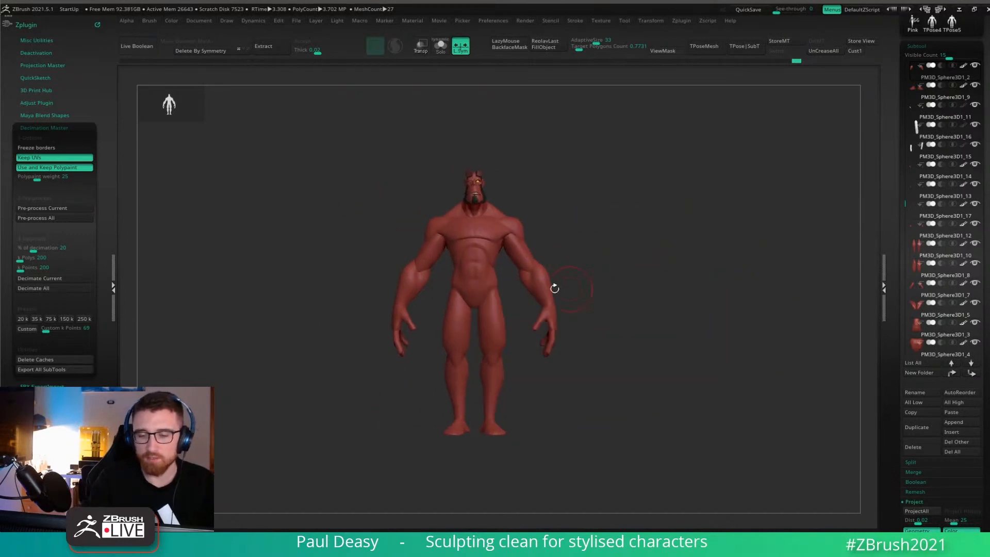
mouse_move(647, 306)
right_mouse_down("alt")
mouse_move(665, 323)
mouse_move(656, 295)
mouse_move(628, 310)
mouse_move(654, 298)
right_mouse_up("alt")
right_click(656, 314)
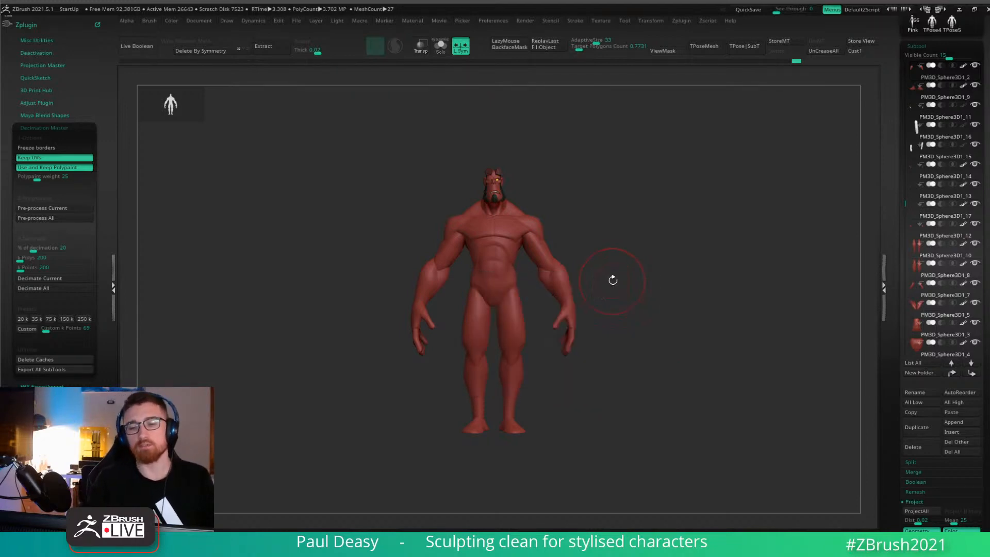
mouse_move(611, 279)
left_mouse_down()
mouse_move(621, 273)
mouse_move(608, 273)
left_mouse_up()
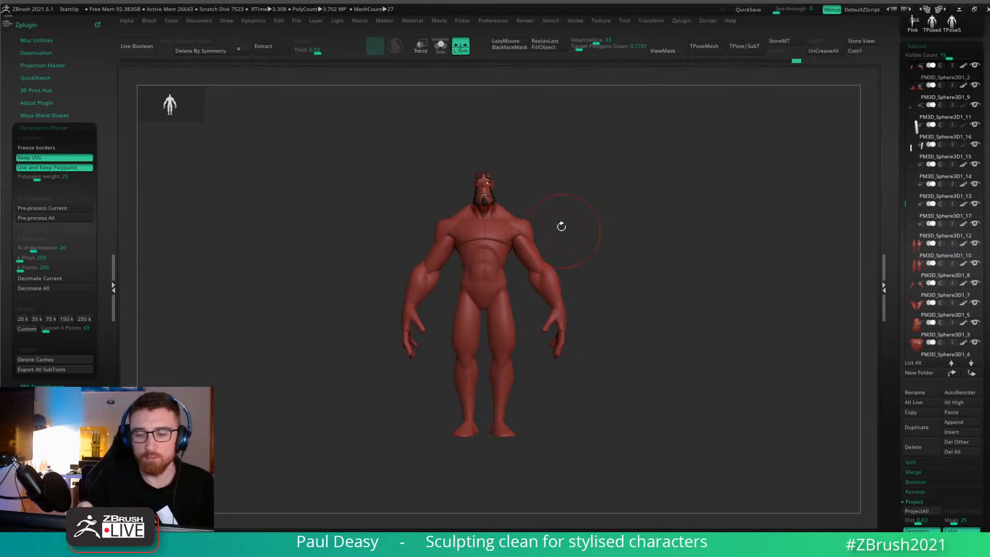
left_click_drag(561, 225, 603, 244, "alt")
right_click(601, 251)
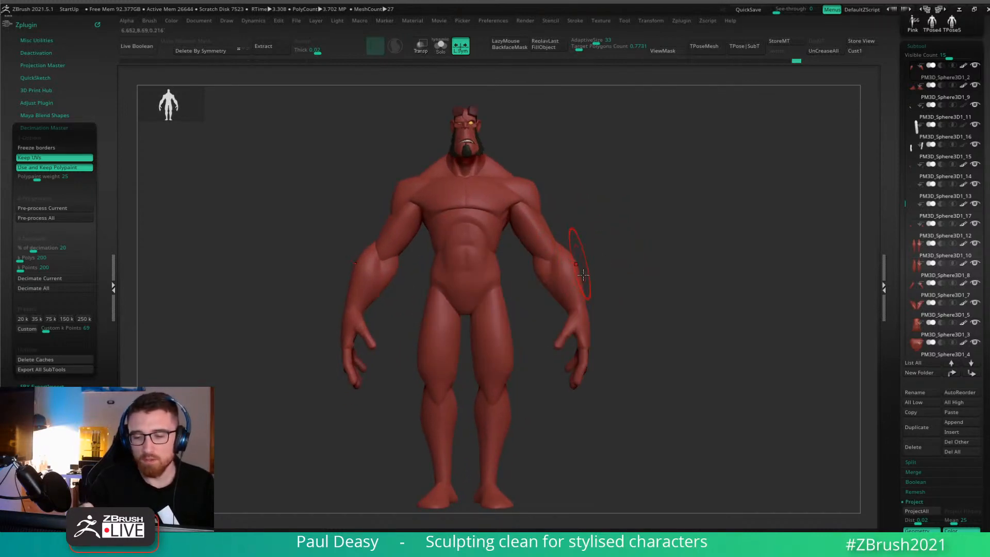
Refine the outer edge of the forearms on the full figure and reduce the Move brush's draw size to about 44.
left_click_drag(587, 285, 583, 285)
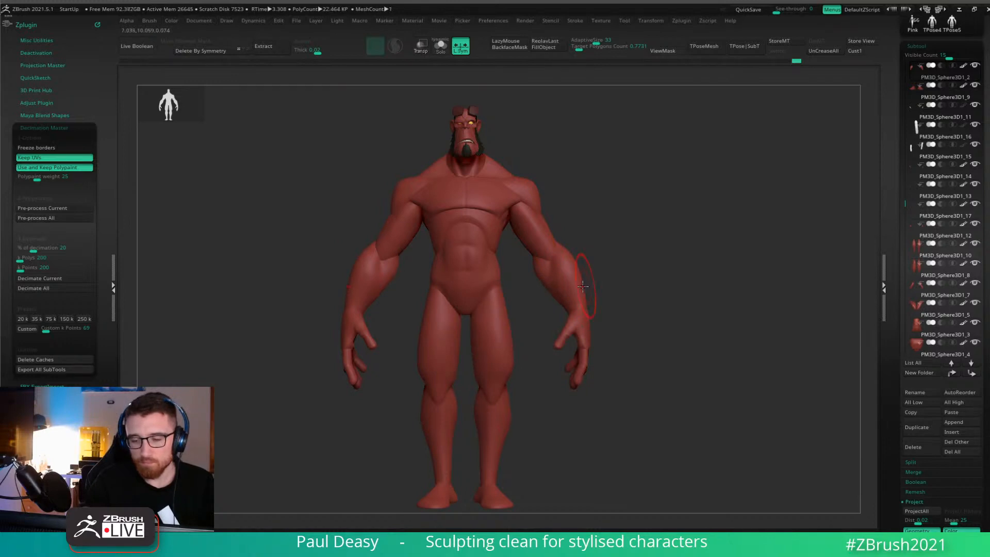
right_click(545, 283)
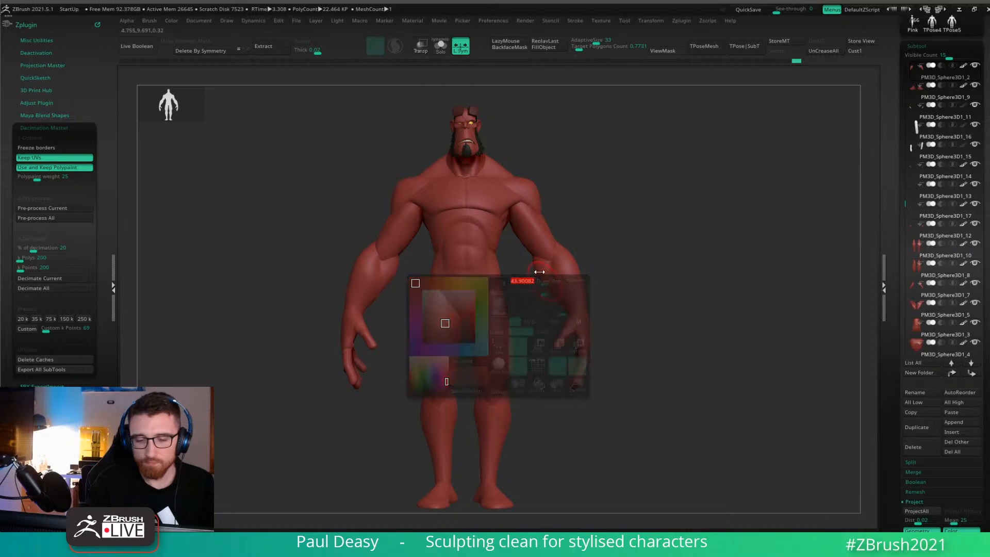
left_click_drag(625, 267, 613, 315)
left_click_drag(268, 271, 299, 287, "alt")
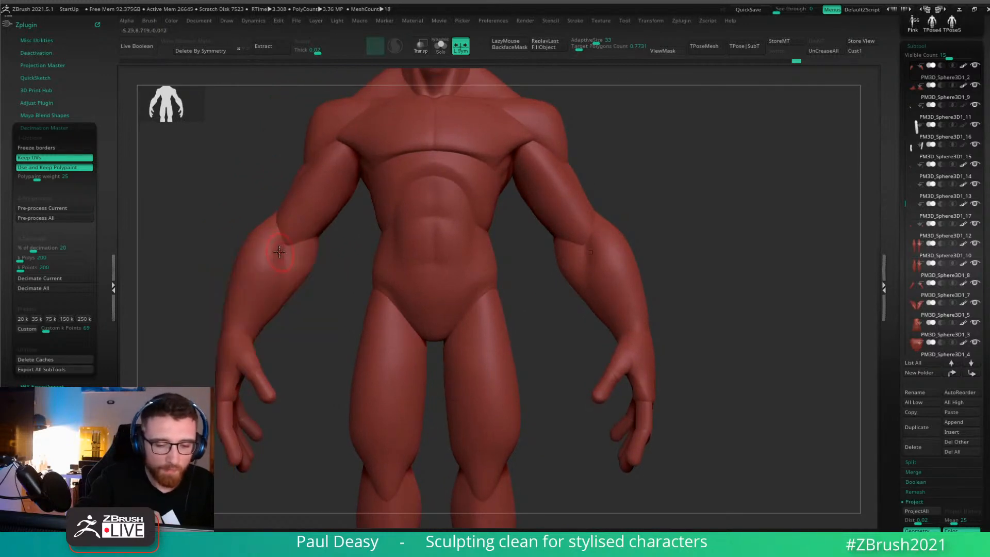
Reshape the inner forearms just below the elbow crease with the smaller Move brush.
mouse_move(286, 246)
left_mouse_down()
mouse_move(283, 264)
mouse_move(281, 254)
left_mouse_up()
key("space")
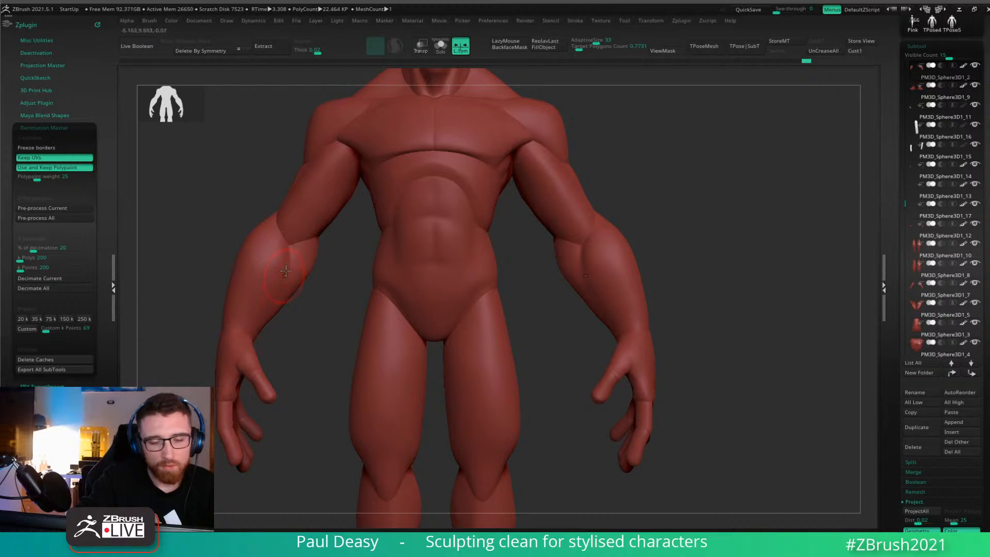
key("space")
right_click_drag(308, 284, 319, 293, "alt")
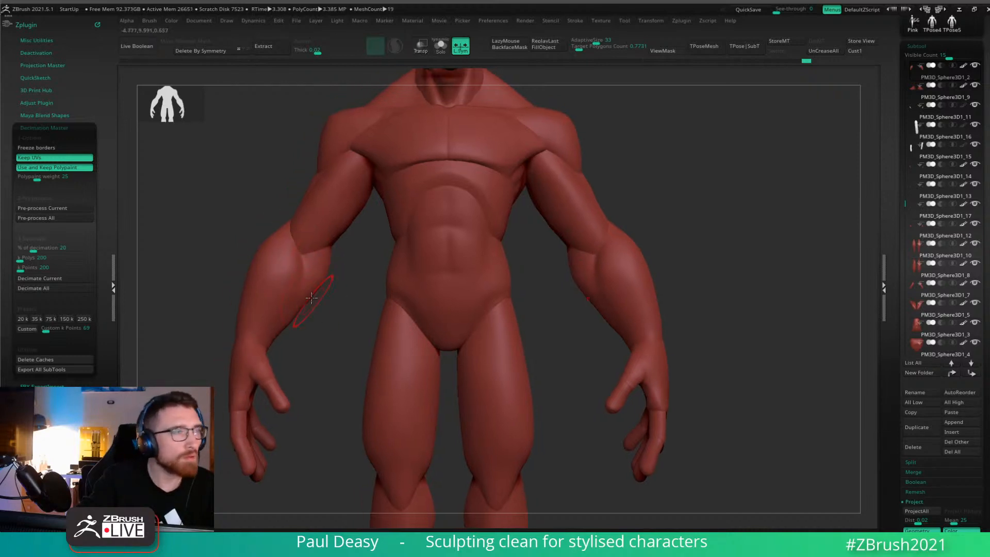
Select the upper-arm subtool PM3D_Sphere3D1_7, adjust its contour with a resized Move brush and check the full figure.
left_click(266, 246, "alt")
key("space")
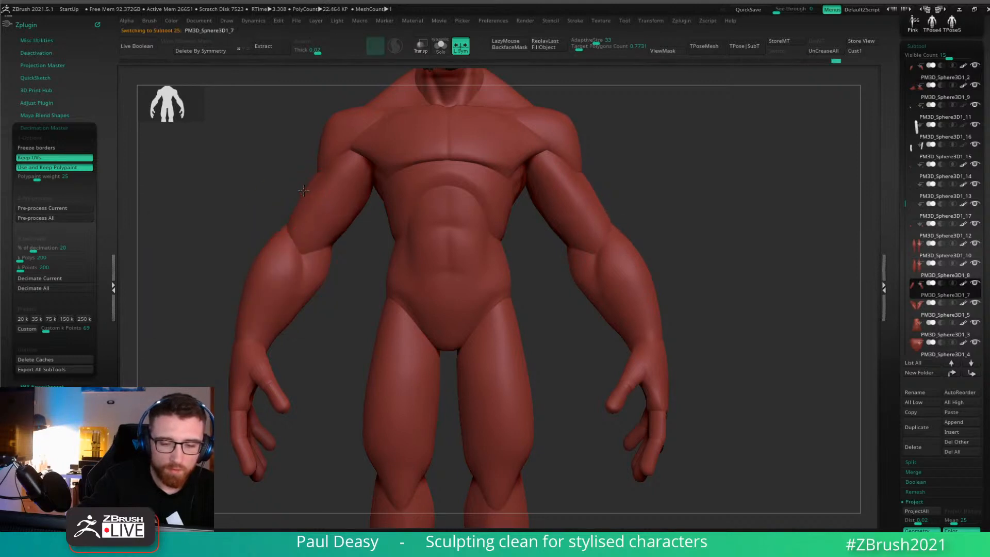
key("space")
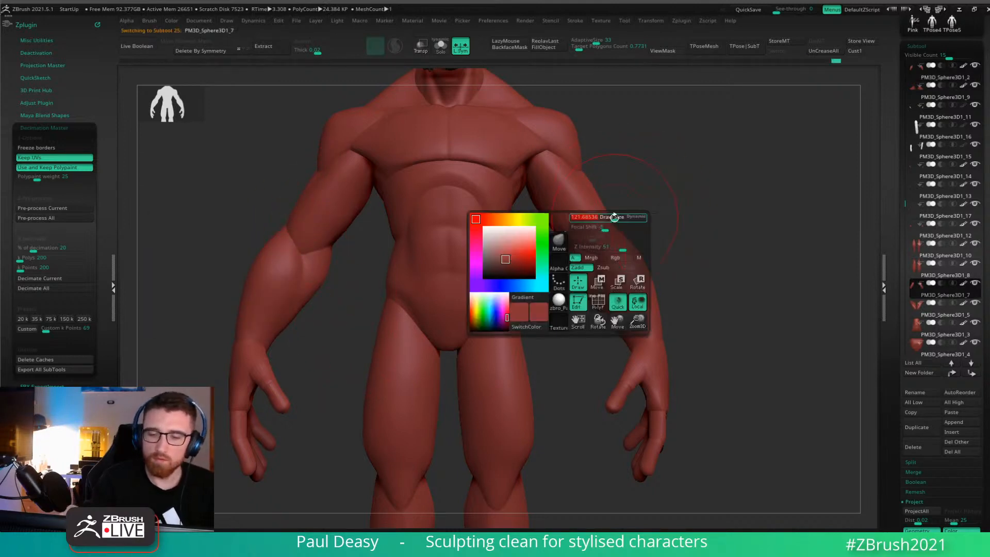
mouse_move(619, 219)
left_mouse_down()
mouse_move(613, 227)
mouse_move(645, 214)
mouse_move(653, 256)
mouse_move(591, 342)
left_mouse_up()
key("space")
left_click_drag(641, 289, 632, 300)
key("space")
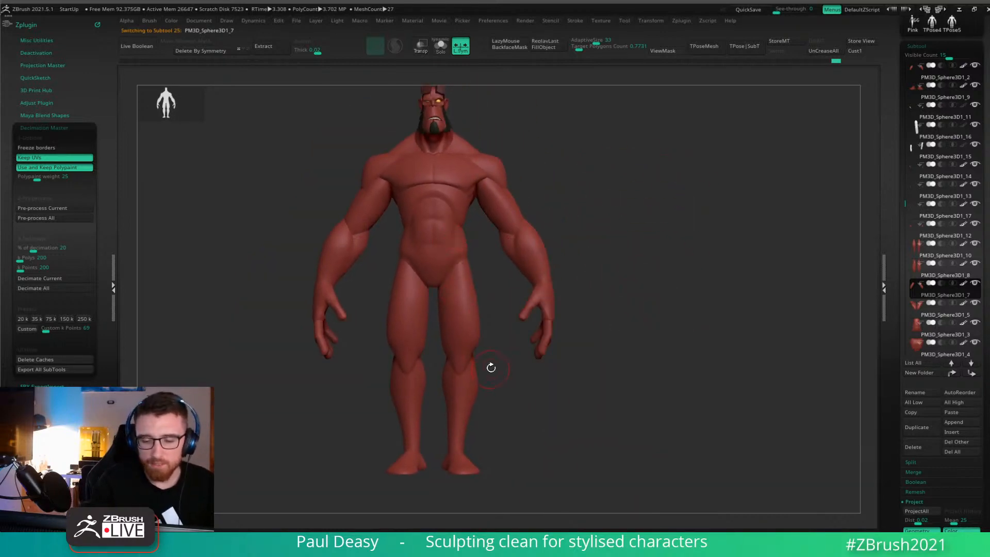
left_click_drag(528, 401, 528, 413, "alt")
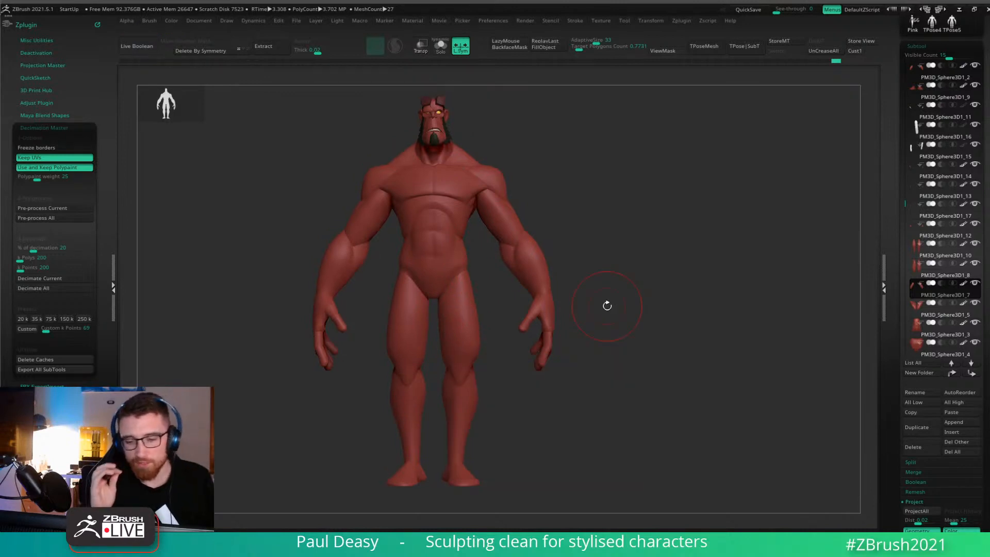
left_click_drag(634, 327, 473, 278)
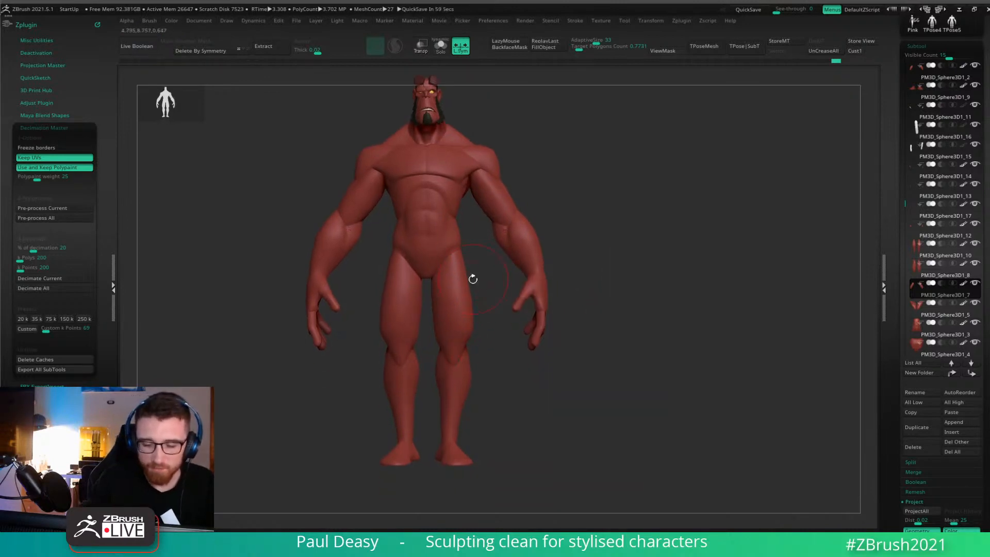
Select the thigh subtool PM3D_Sphere3D1_8 and define the kneecaps at its lower ends with the DamStandard brush.
left_click(468, 328, "alt")
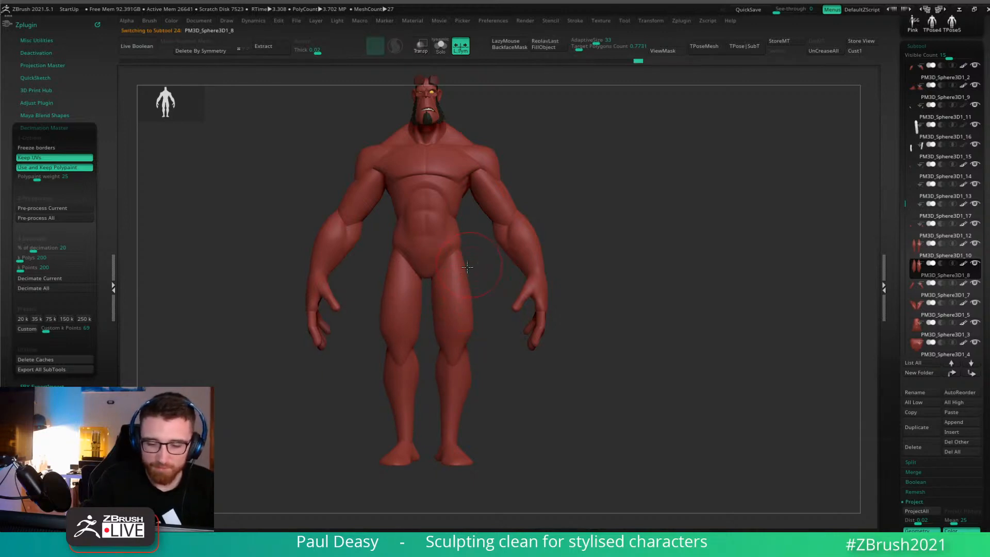
right_click_drag(467, 265, 508, 305)
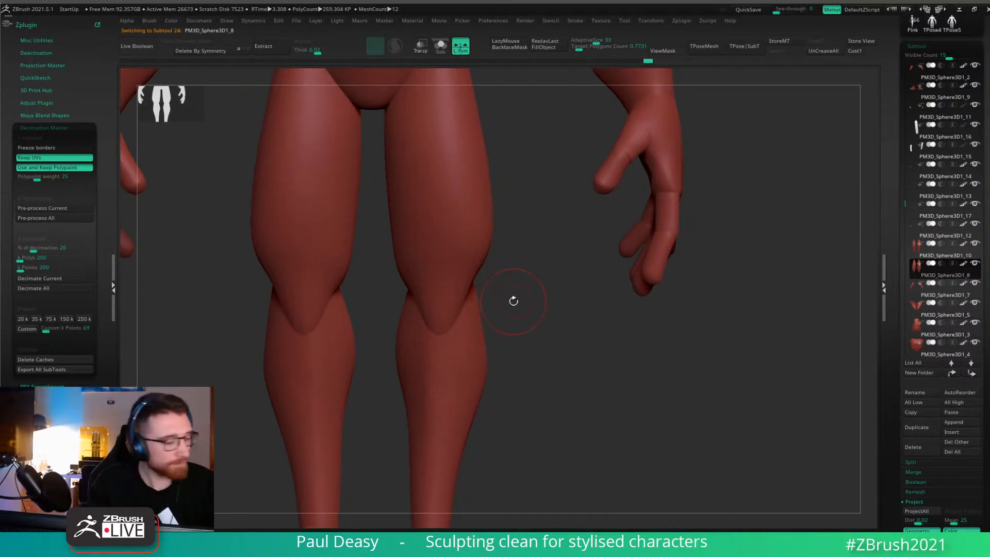
key("b")
key("d")
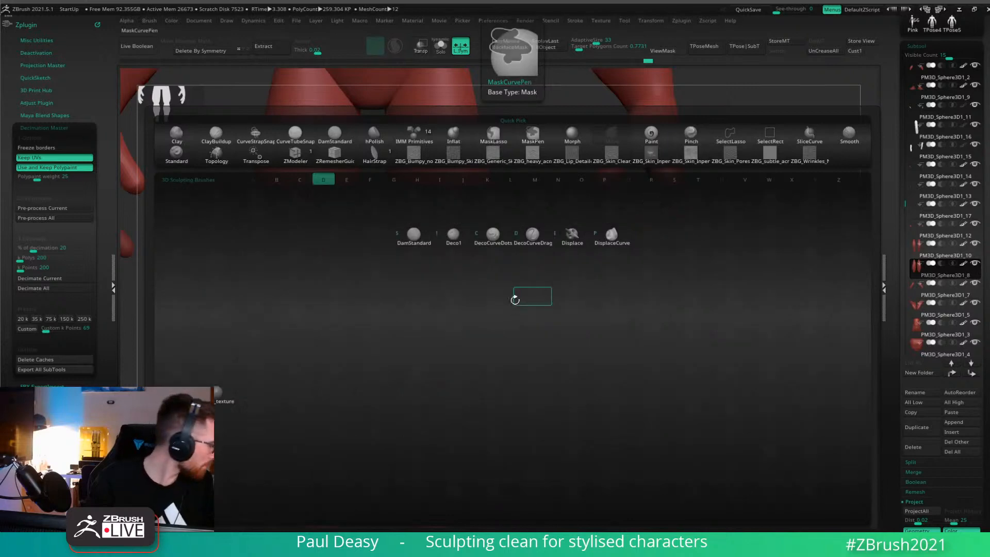
key("s")
left_click_drag(522, 307, 517, 298, "alt")
key("s")
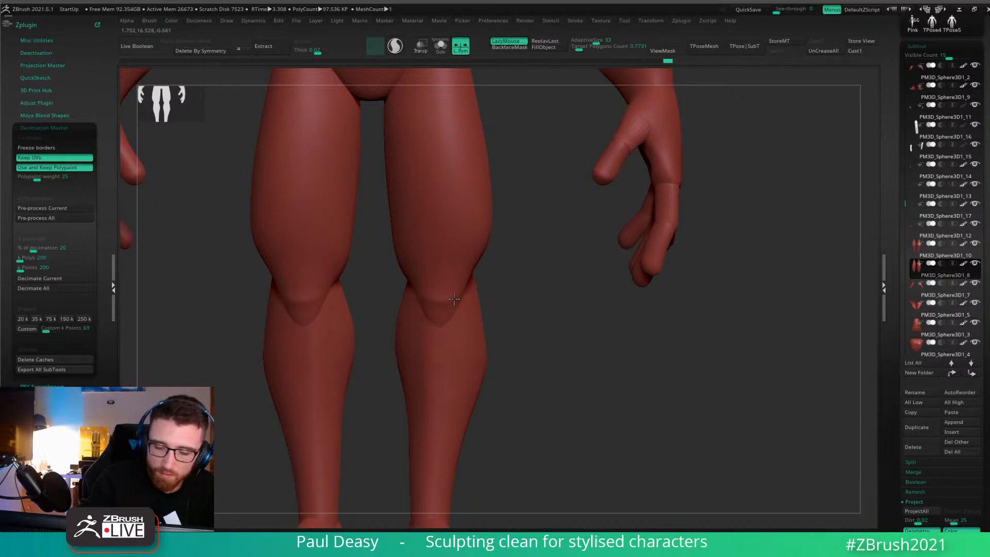
Change the brush and its size and reshape the lower tips of the kneecaps.
key("b")
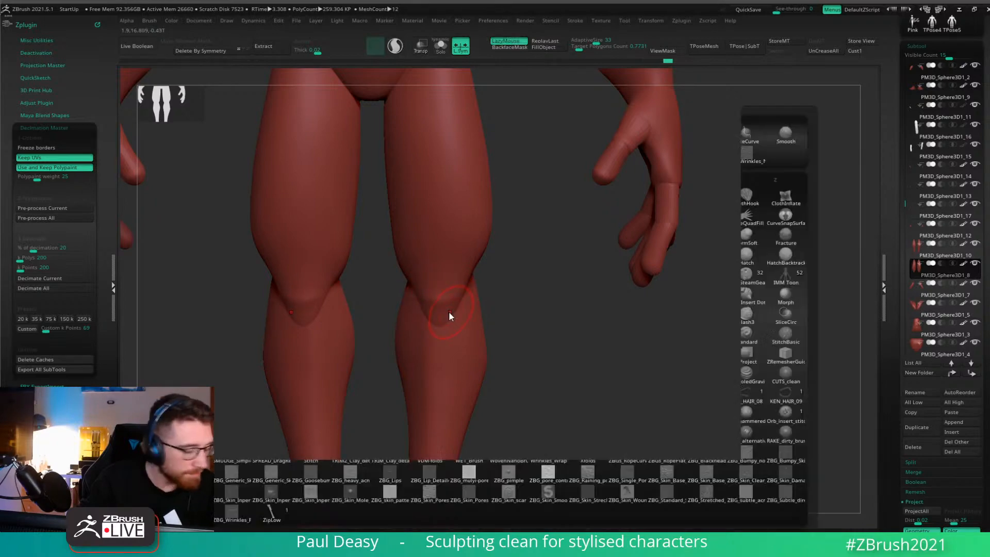
key("space")
mouse_move(446, 309)
left_mouse_down()
mouse_move(435, 305)
mouse_move(449, 313)
left_mouse_up()
right_click_drag(445, 311, 445, 316, "alt")
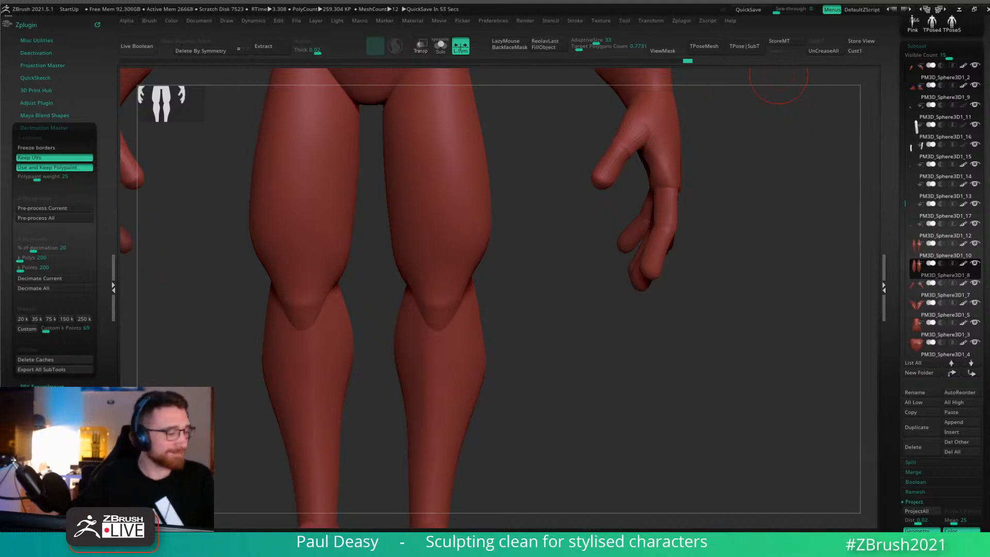
Switch to Notepad, enter the title "Sculpting Easy Peasy with" followed by the presenter's name, and minimise the note.
key("super")
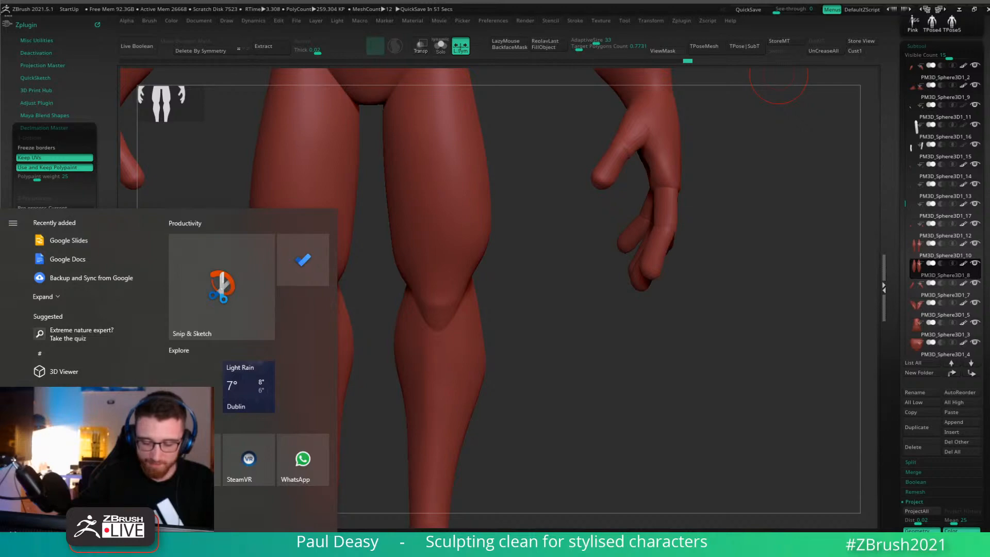
left_click(219, 541)
type("Sculpting Easy Peasy with Paul Deasy")
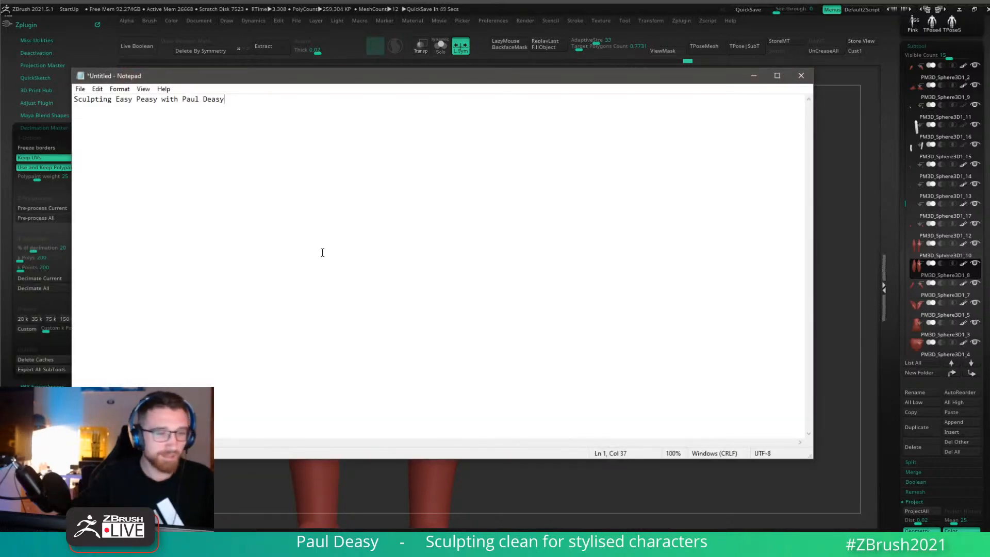
left_click_drag(297, 79, 317, 92)
left_click(760, 81)
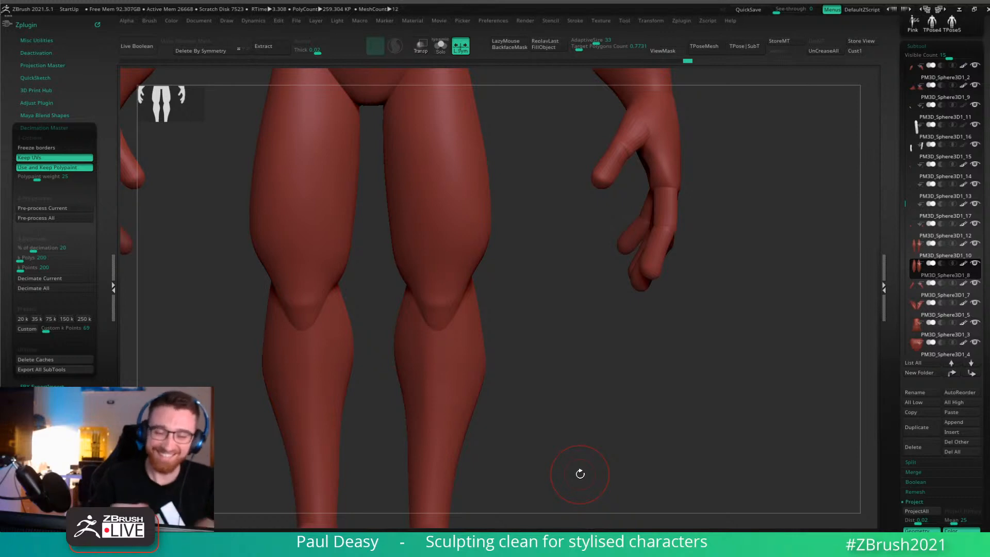
Examine the Multi Map Exporter options, the subtool's texture map settings and the collection of loaded textures.
key("space")
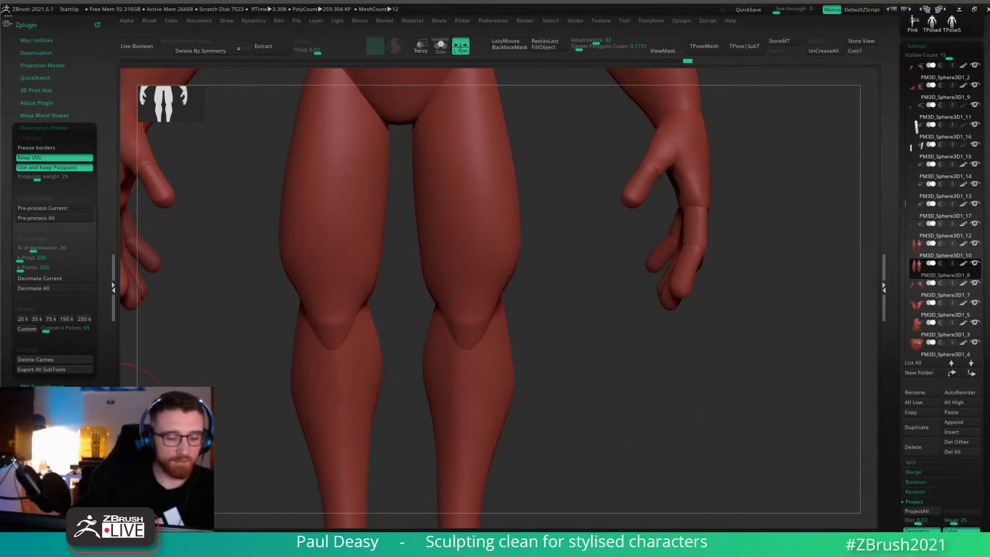
left_click(45, 411)
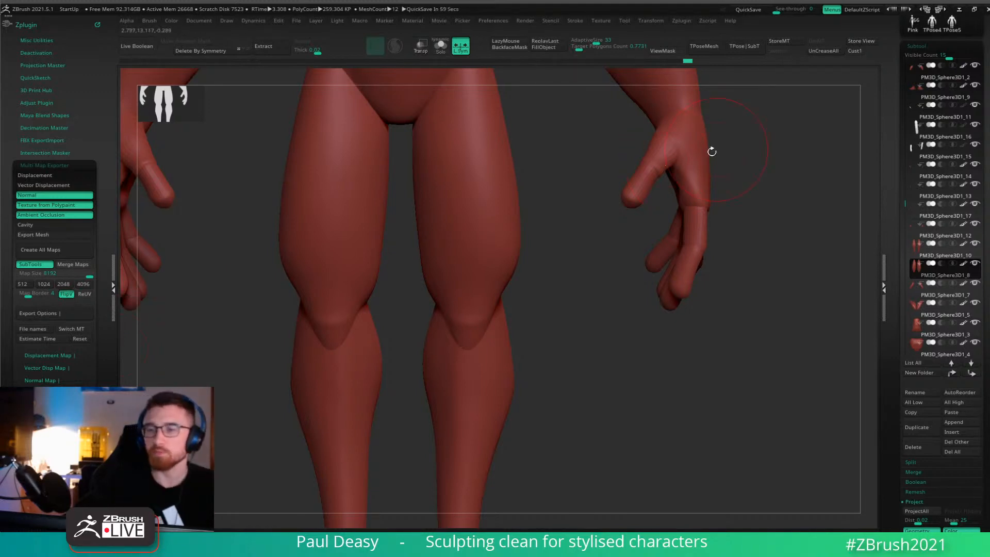
scroll(936, 392, "down", 5)
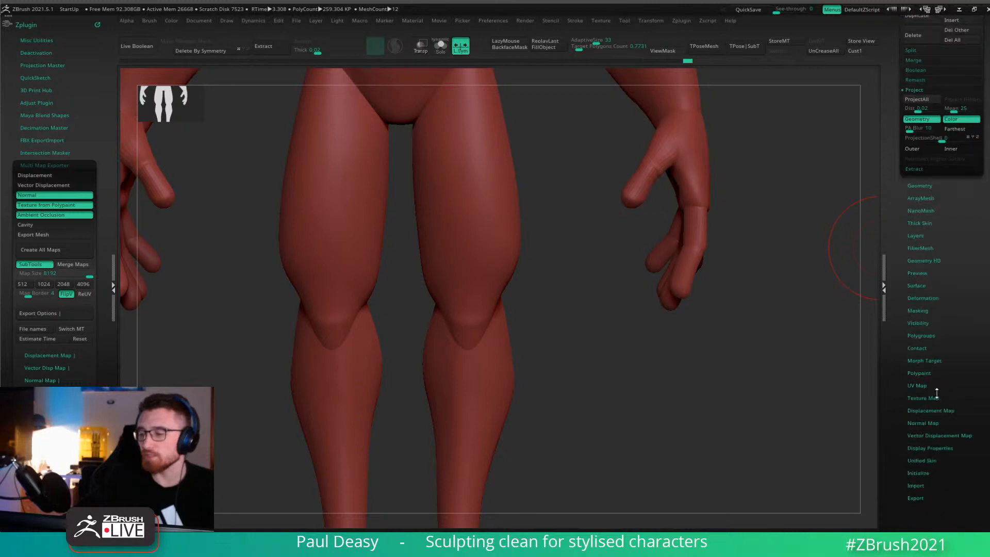
left_click(936, 397)
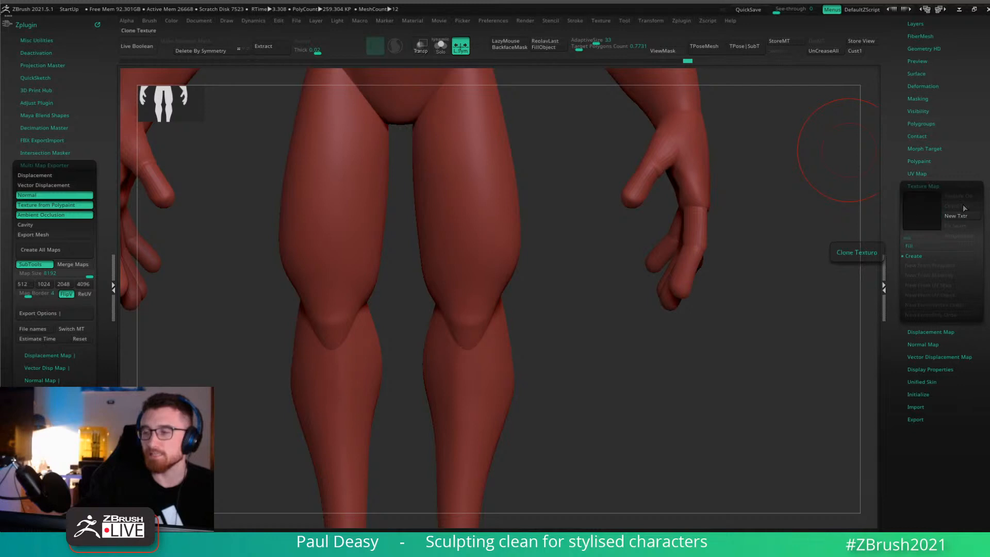
left_click(600, 21)
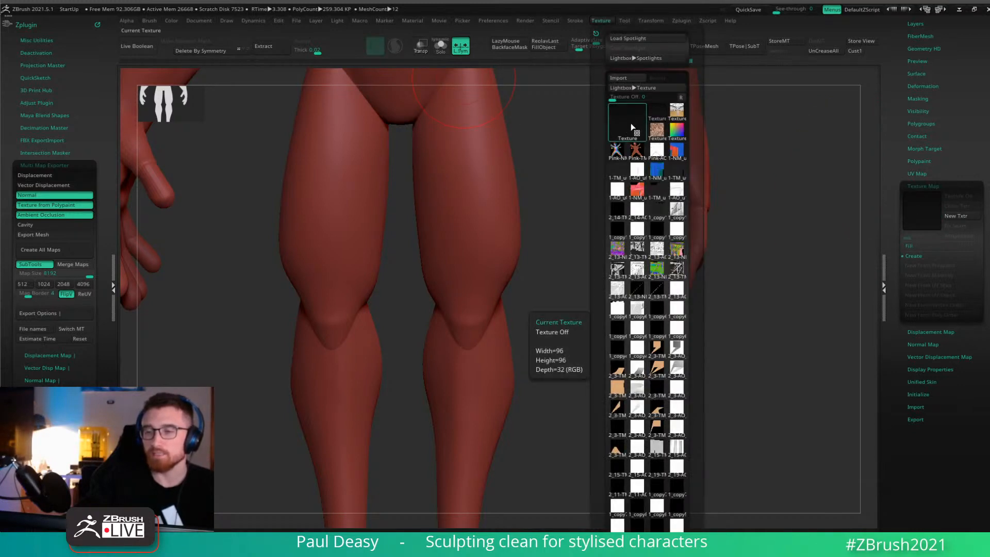
left_click_drag(602, 120, 603, 55)
left_click_drag(601, 386, 597, 335)
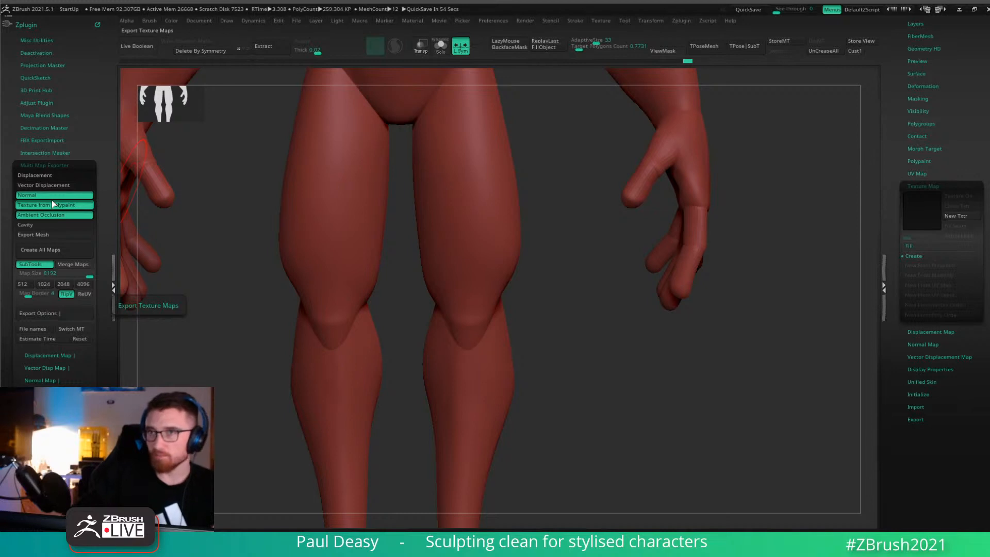
left_click(62, 165)
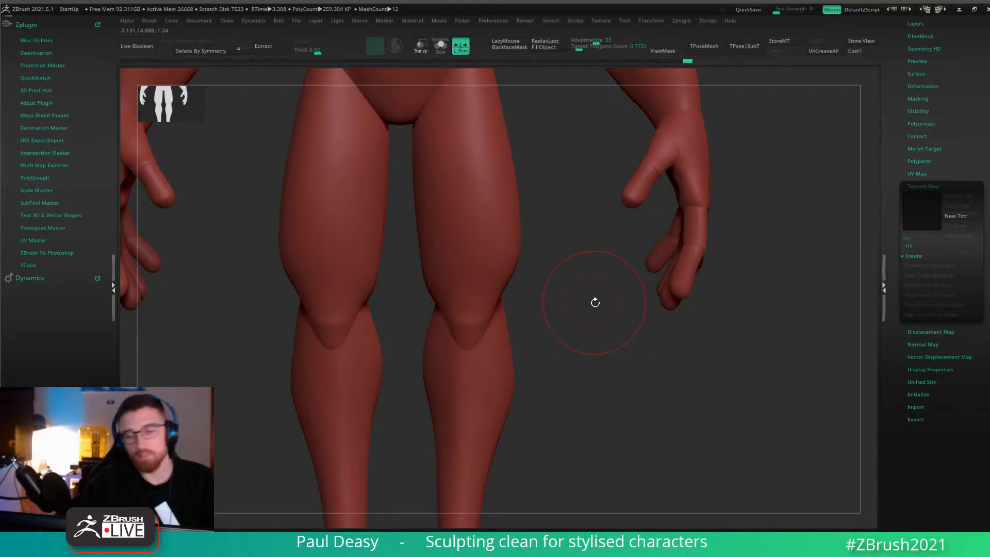
Frame the full figure from the front and enlarge the canvas by hiding the plugin palettes.
left_click_drag(598, 305, 590, 205, "alt")
left_click_drag(659, 137, 682, 199, "alt")
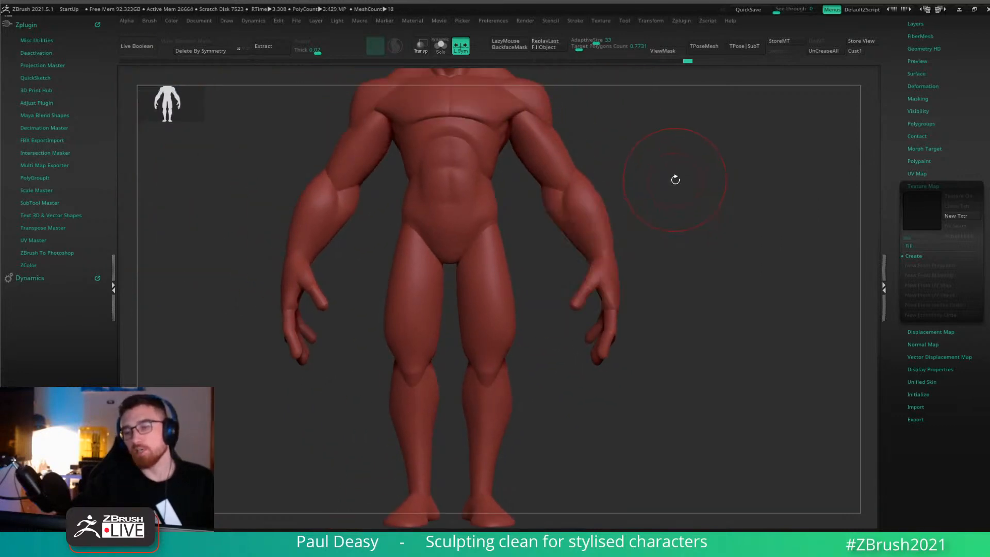
left_click_drag(674, 164, 638, 184, "alt")
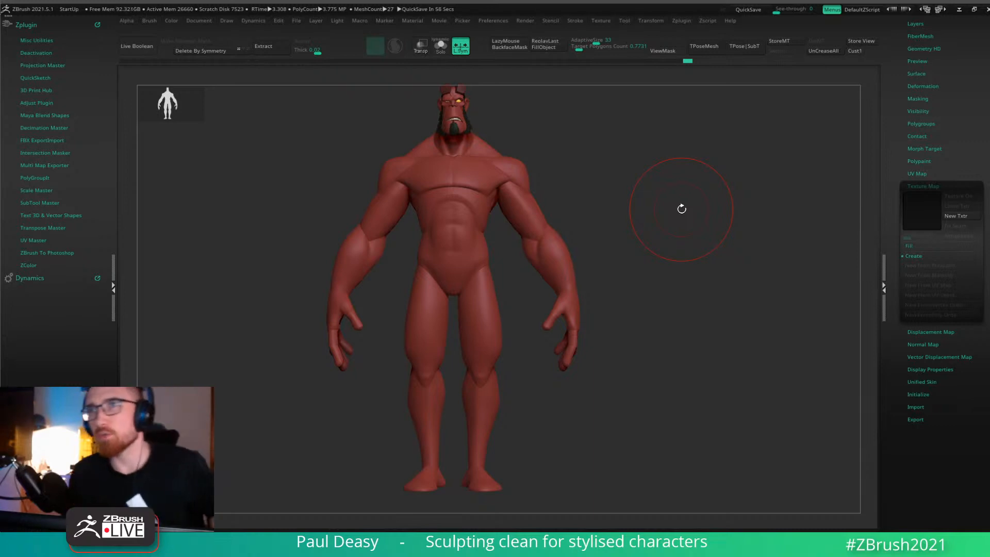
left_click_drag(636, 256, 639, 267, "alt")
key("space")
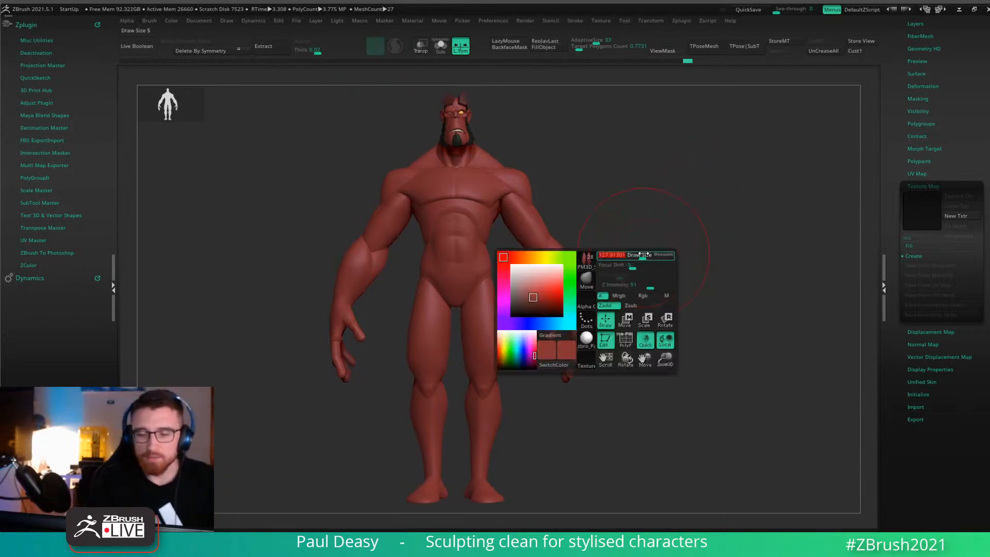
left_click(113, 278)
left_click_drag(608, 180, 651, 223, "alt")
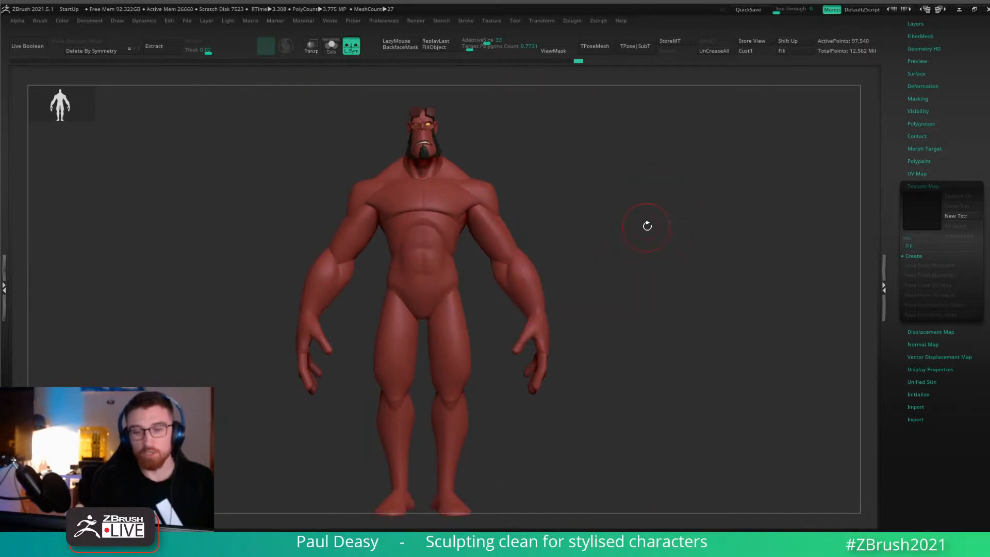
Check the full figure, then select the forearm subtool PM3D_Sphere3D1_2 and adjust its outer contour with a resized Move brush.
key("space")
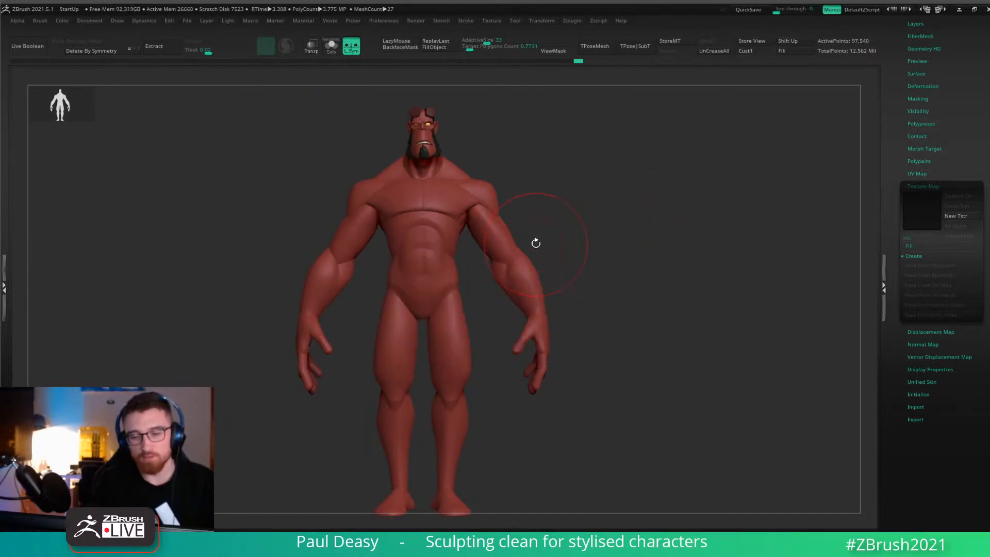
left_click_drag(585, 231, 608, 230, "alt")
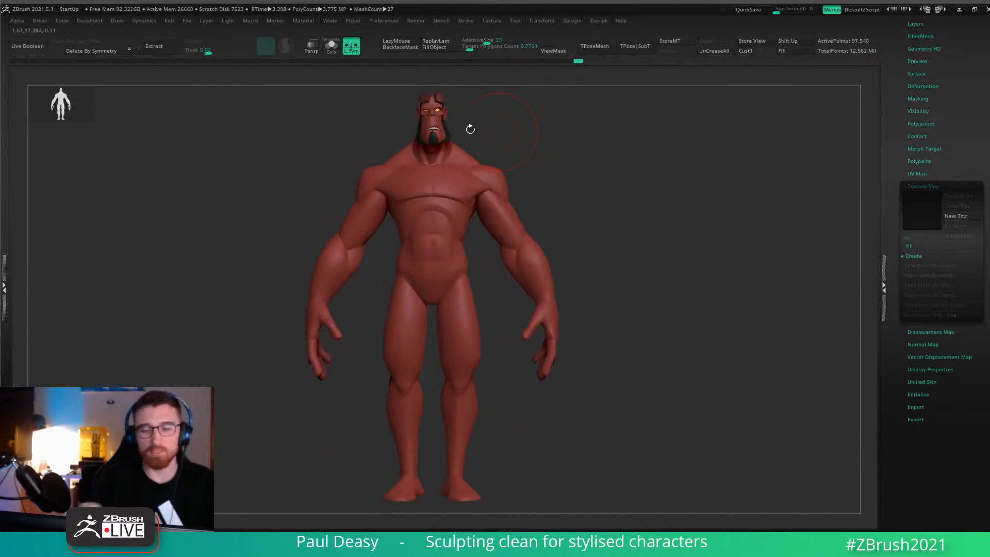
left_click_drag(680, 316, 715, 278)
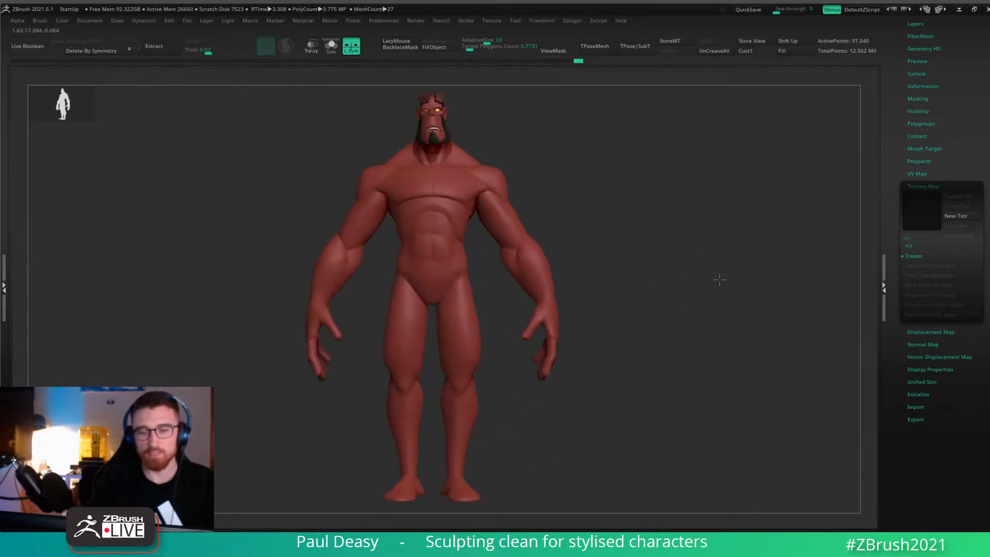
key("space")
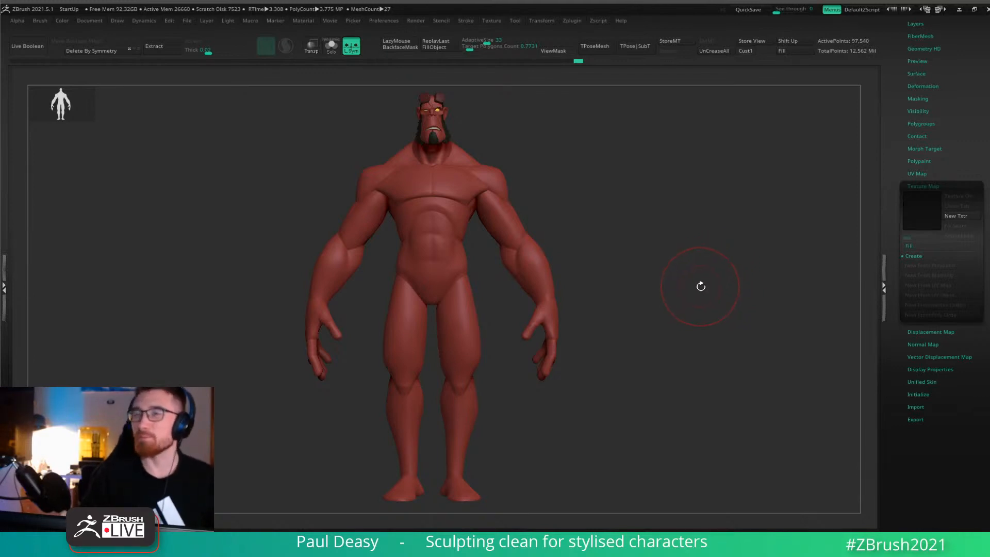
left_click_drag(703, 282, 705, 288)
left_click(542, 270, "alt")
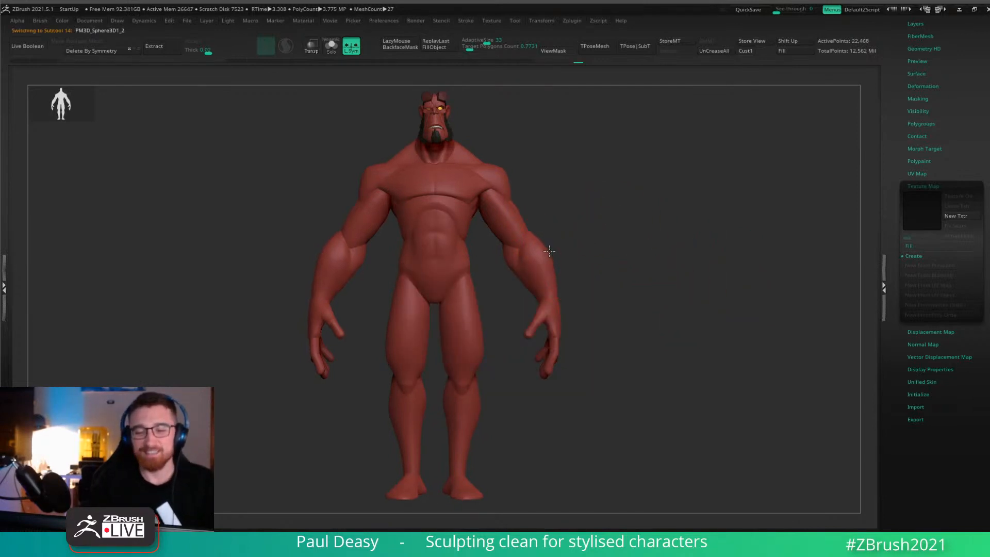
key("space")
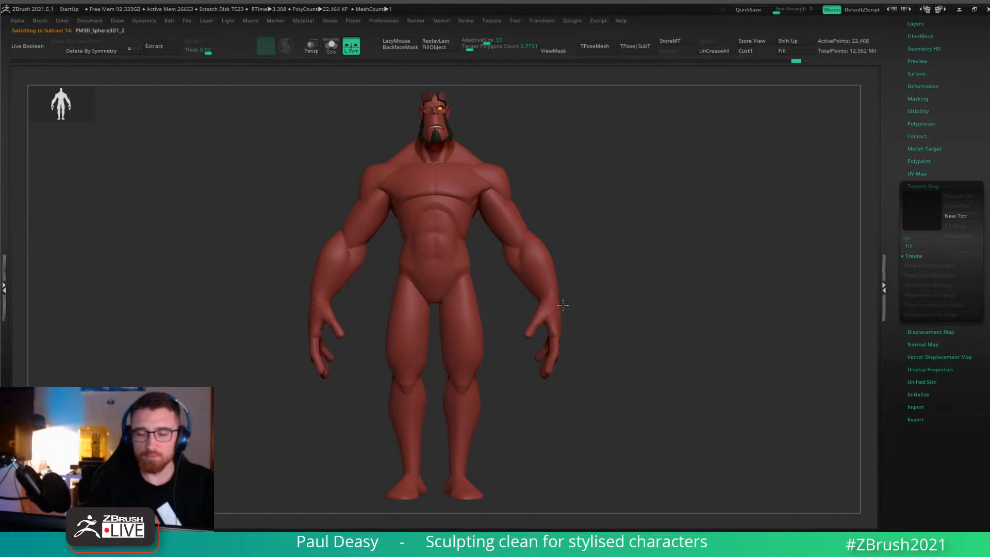
key("space")
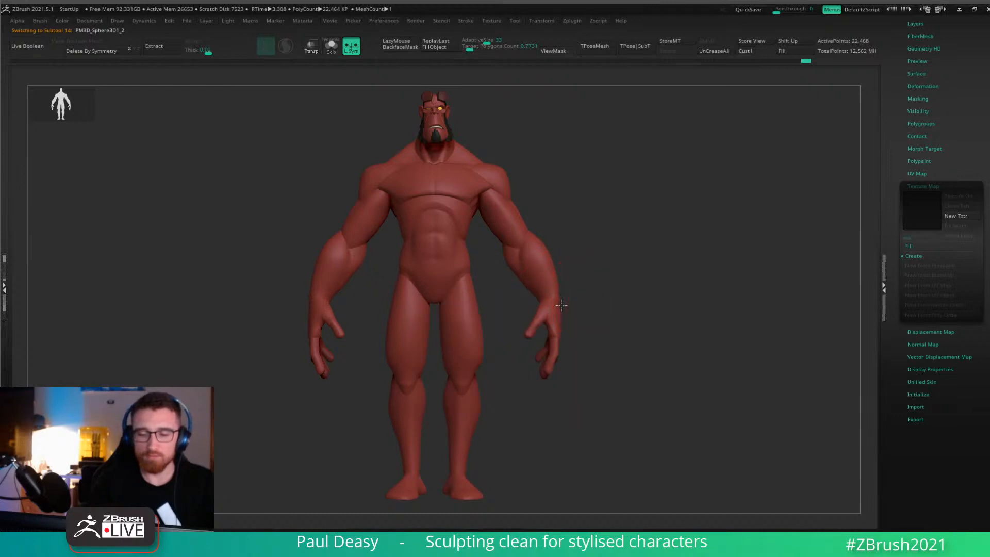
Select the hand subtool PM3D_Sphere3D1_12 and adjust the outer contour of the hands below the wrists.
left_click(561, 309, "alt")
key("space")
left_click_drag(563, 310, 614, 289, "alt")
key("space")
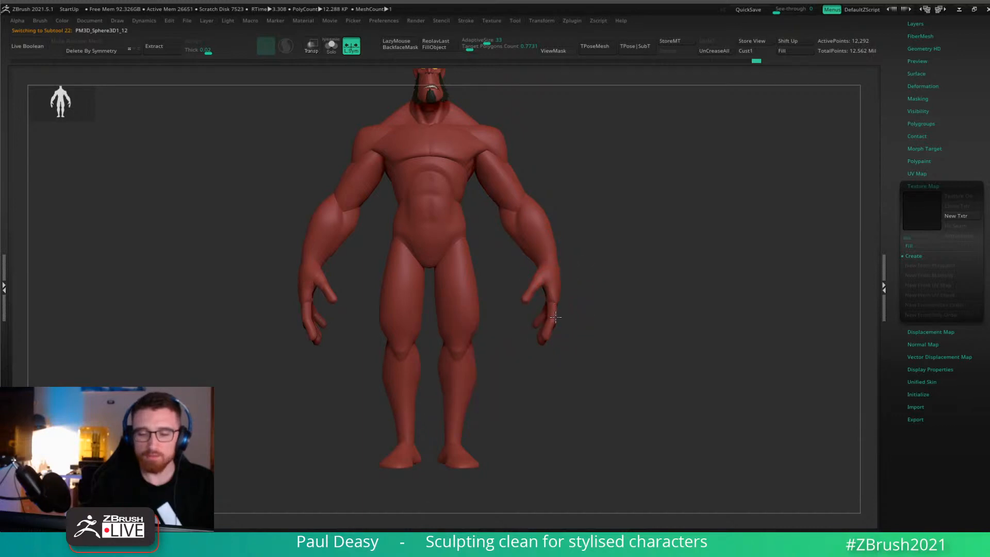
left_click_drag(592, 287, 592, 274)
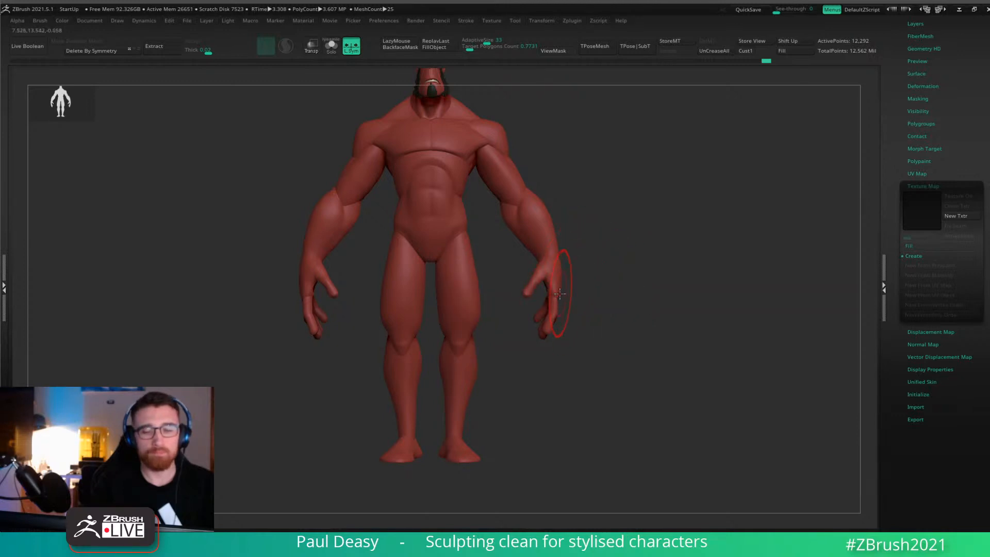
key("space")
key("space")
Return to the forearm subtool PM3D_Sphere3D1_2 and refine the inner forearm contour above the wrists from front and back.
left_click(558, 266, "alt")
key("space")
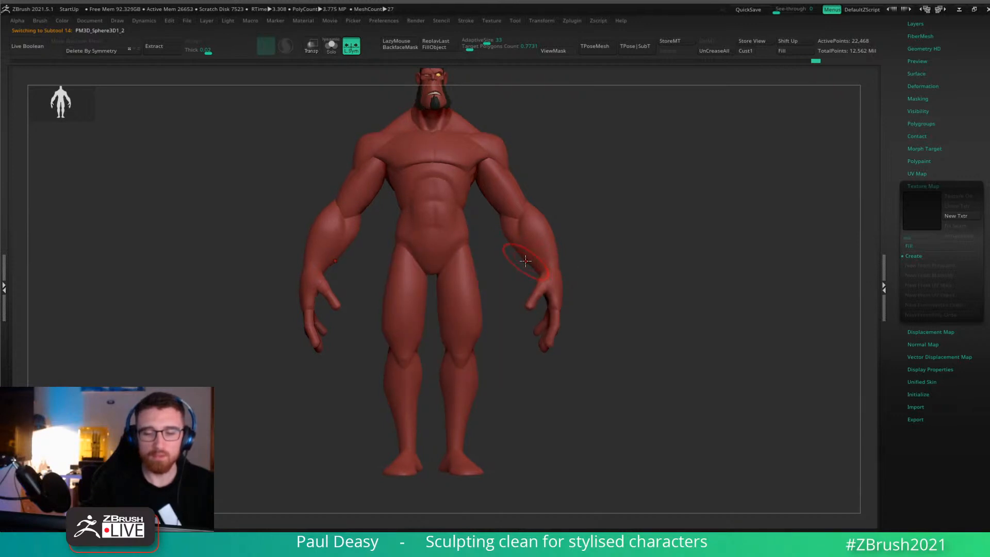
mouse_move(523, 260)
right_mouse_down()
mouse_move(547, 260)
mouse_move(521, 261)
right_mouse_up()
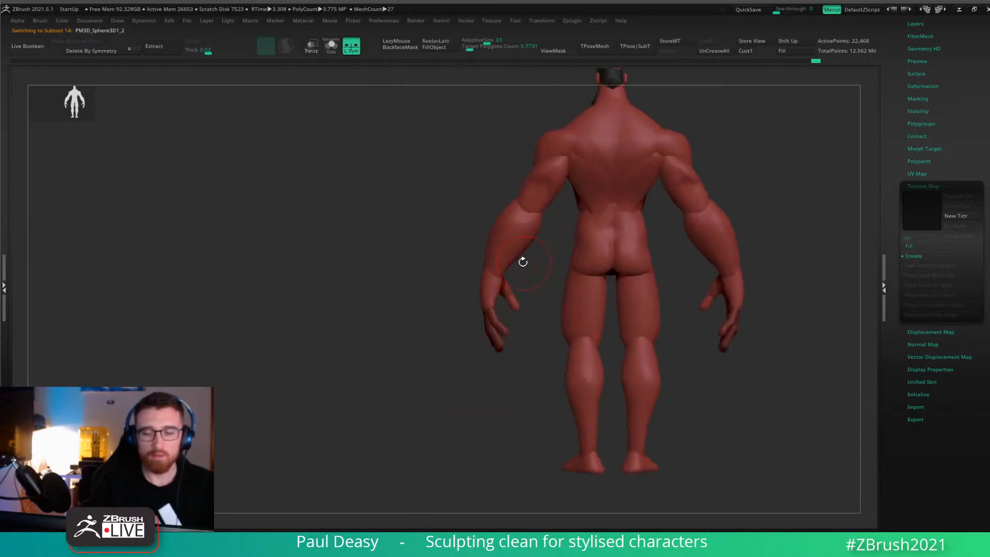
key("space")
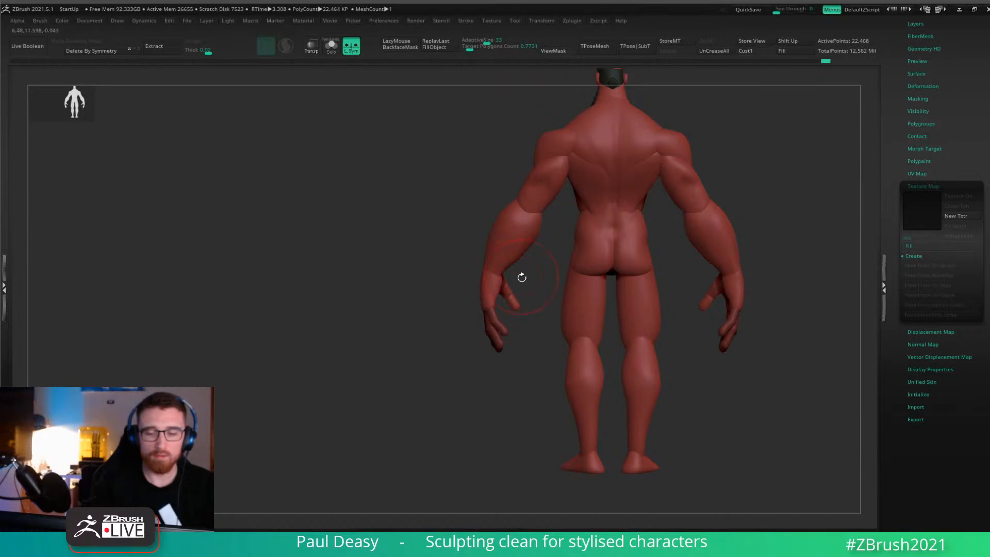
left_click_drag(522, 277, 537, 275)
left_click_drag(795, 269, 767, 307)
Select the upper-arm subtool and adjust where it meets the shoulders, working from the front and back.
key("ctrl+h")
key("ctrl+h")
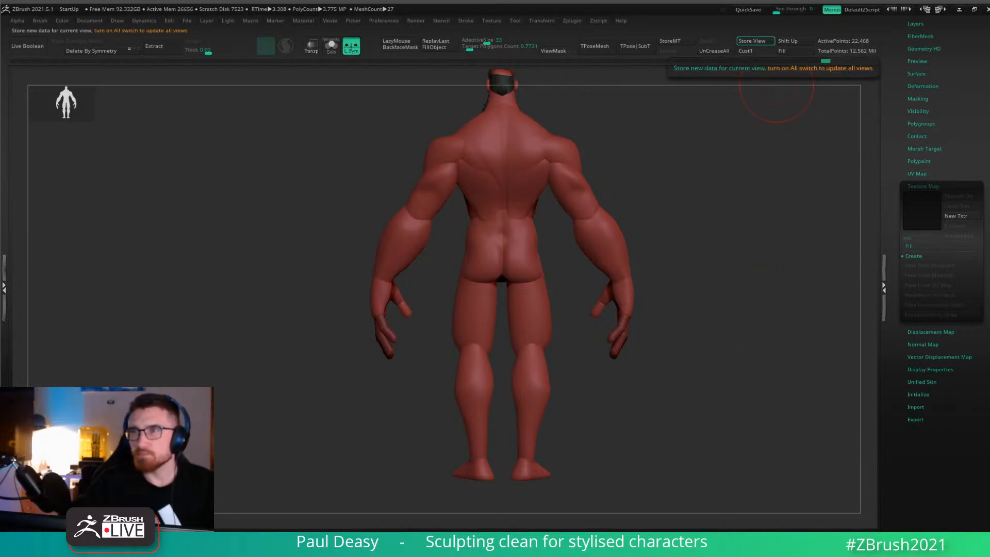
left_click_drag(713, 260, 650, 227, "alt")
left_click(560, 190, "alt")
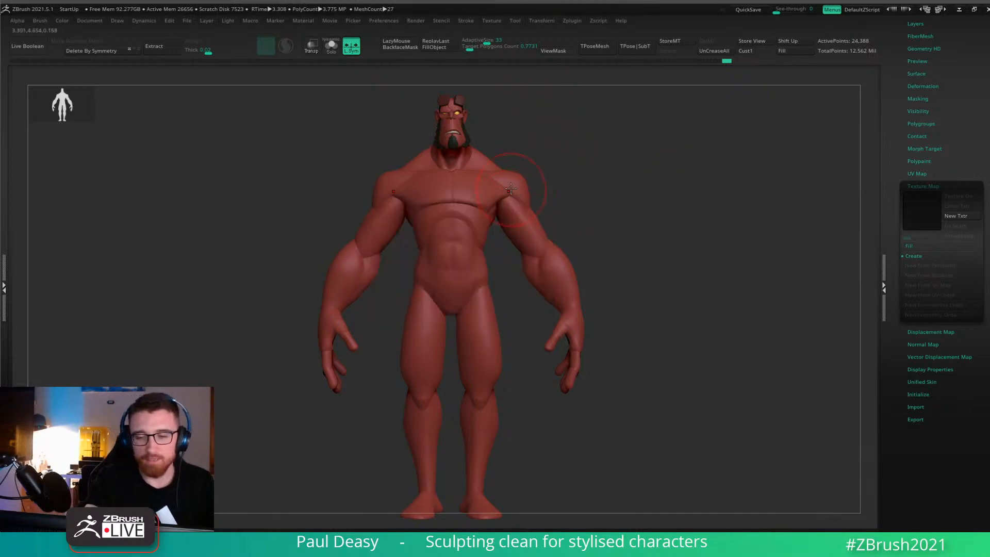
left_click_drag(559, 192, 599, 191)
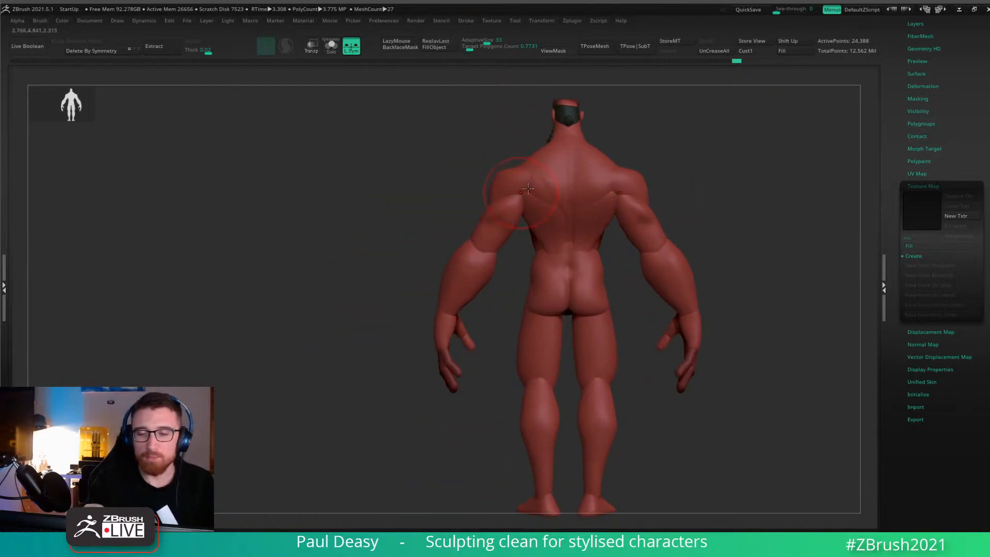
left_click_drag(681, 232, 651, 251, "alt")
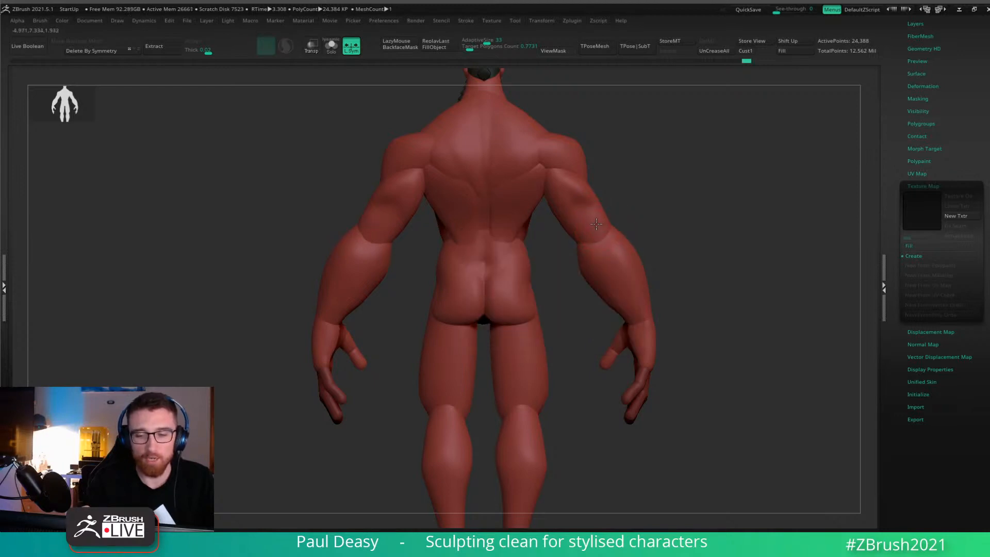
Sculpt the triceps forms on the back of the upper arms and smooth them, undoing one smoothing stroke.
left_click_drag(642, 218, 542, 294, "alt")
key("space")
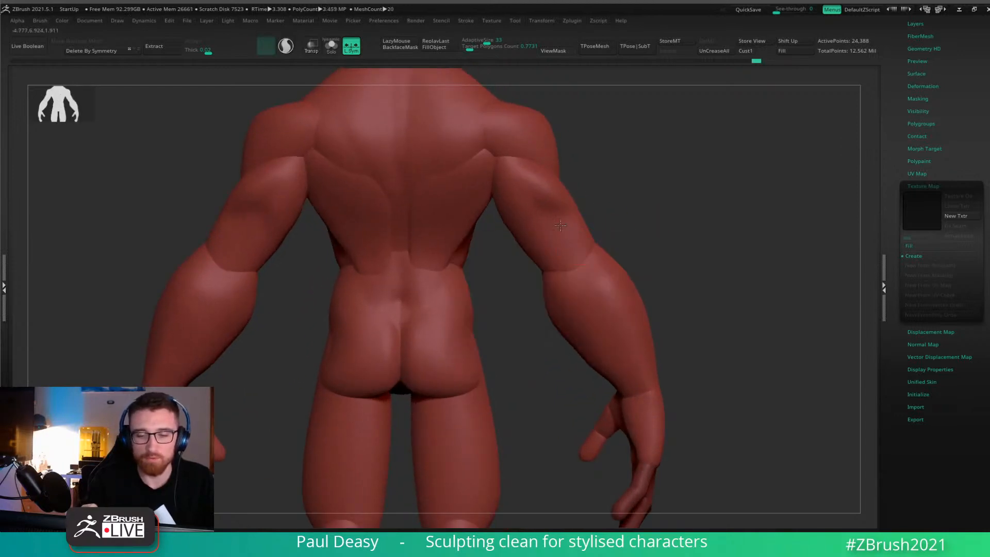
left_click_drag(621, 214, 616, 225)
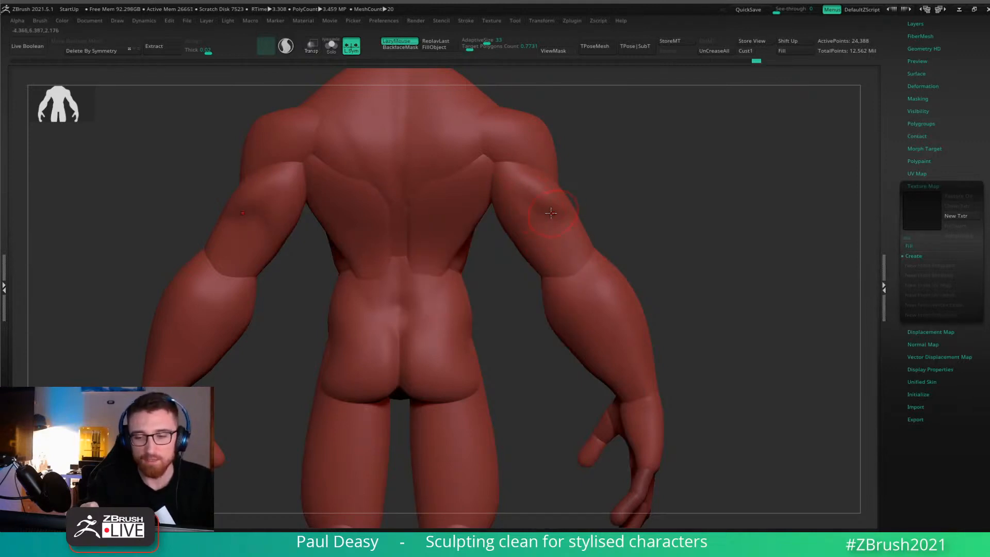
key("space")
left_click_drag(551, 212, 536, 217, "shift")
key("ctrl+z")
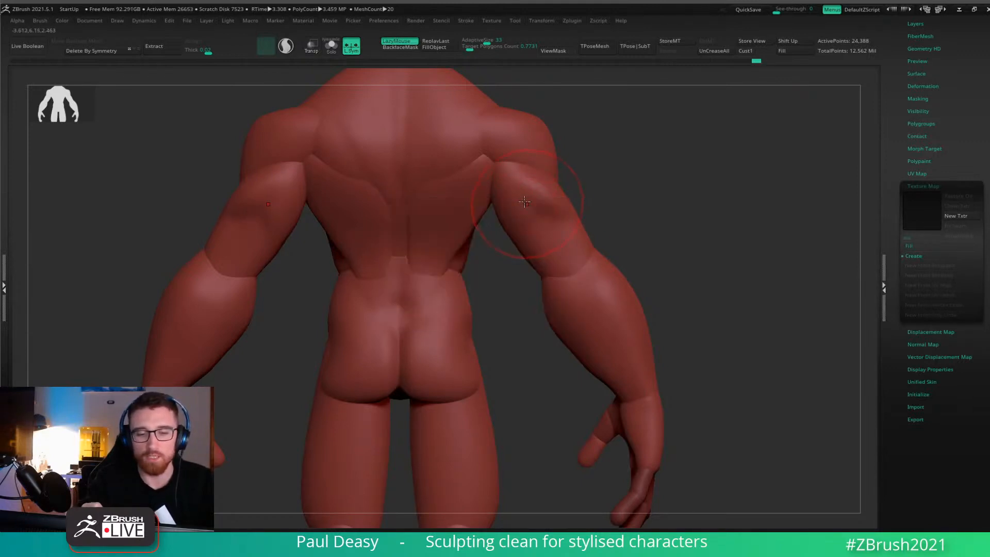
mouse_move(530, 210)
left_mouse_down("shift")
mouse_move(553, 231)
mouse_move(514, 189)
left_mouse_up("shift")
left_click_drag(554, 222, 535, 216)
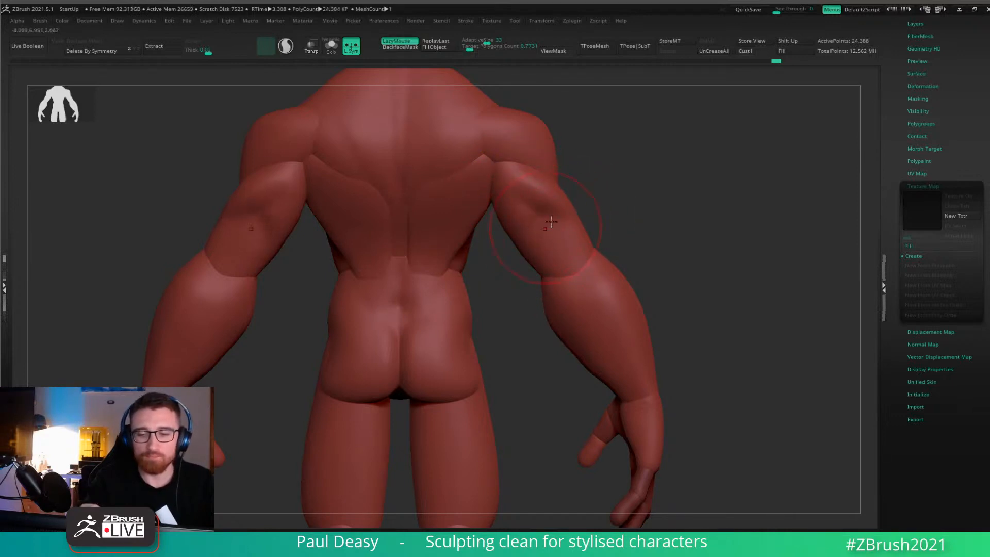
Refine the triceps forms on the back of the upper arms, shaping and smoothing them from several back views.
left_click_drag(633, 237, 596, 235)
mouse_move(598, 182)
left_mouse_down()
mouse_move(611, 232)
mouse_move(528, 207)
mouse_move(553, 227)
left_mouse_up()
key("b")
key("m")
key("v")
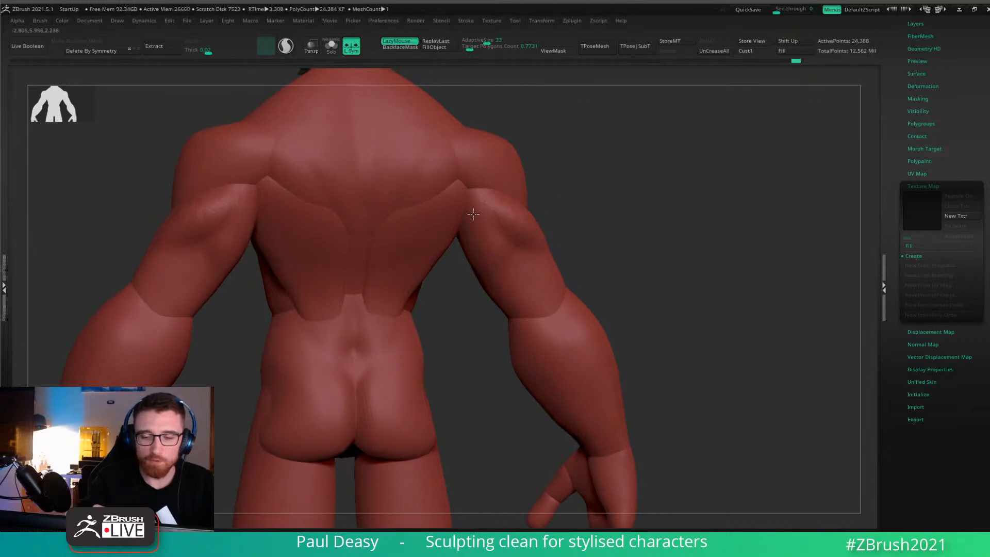
mouse_move(473, 214)
left_mouse_down()
mouse_move(483, 260)
mouse_move(500, 280)
left_mouse_up()
mouse_move(569, 236)
left_mouse_down()
mouse_move(489, 242)
mouse_move(484, 220)
left_mouse_up()
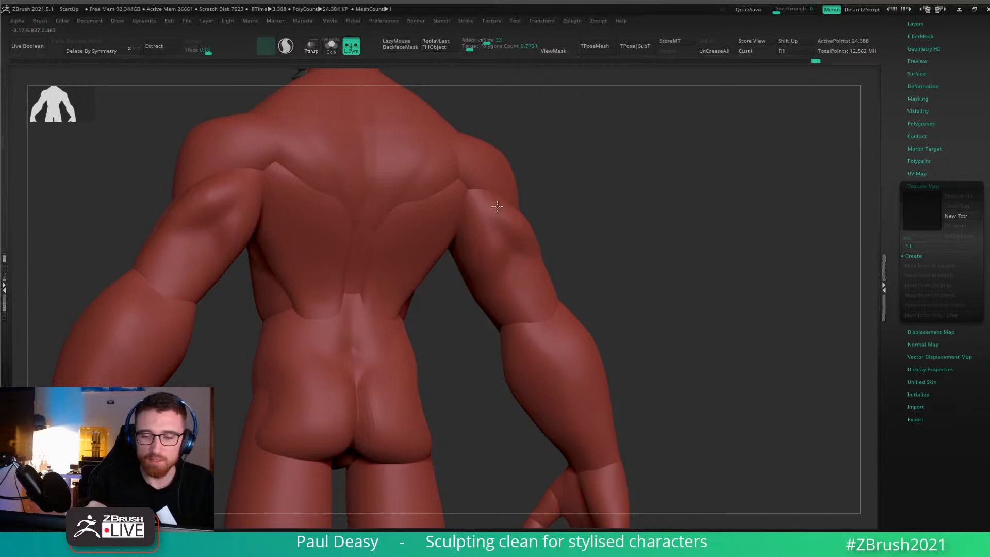
mouse_move(544, 199)
left_mouse_down()
mouse_move(553, 217)
mouse_move(506, 227)
left_mouse_up()
left_click_drag(587, 238, 577, 262)
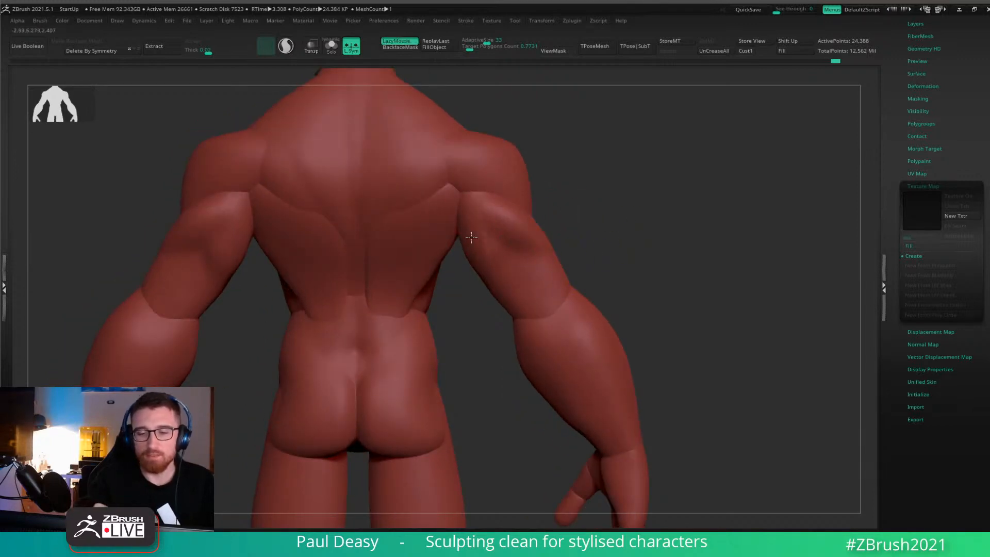
mouse_move(484, 242)
left_mouse_down("shift")
mouse_move(474, 274)
mouse_move(500, 295)
left_mouse_up("shift")
Select the back subtool PM3D_Sphere3D1_5 and adjust its outer edges beside the upper arms with the Move brush.
mouse_move(580, 236)
left_mouse_down("alt")
mouse_move(584, 221)
mouse_move(618, 244)
mouse_move(608, 211)
left_mouse_up("alt")
key("b")
key("m")
key("v")
left_click(402, 221, "alt")
key("space")
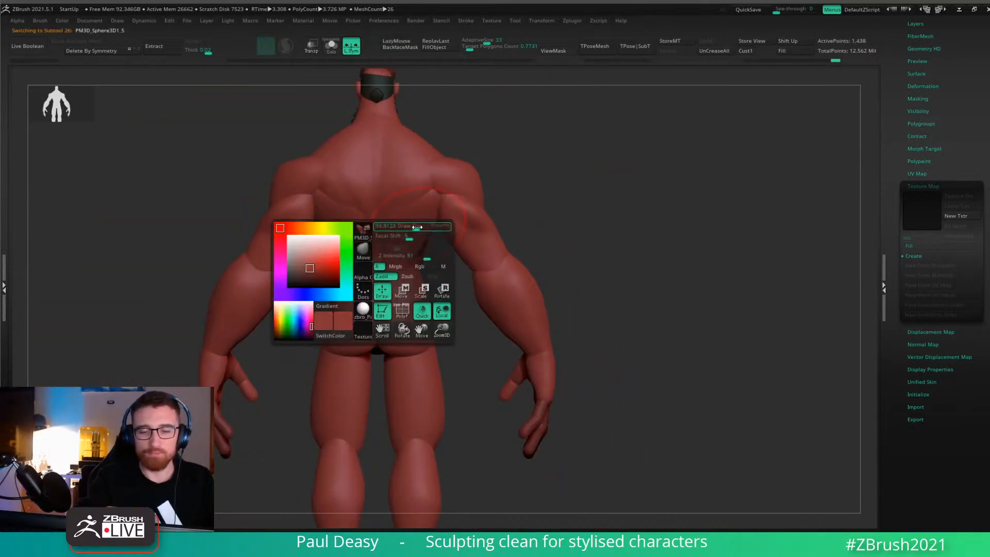
mouse_move(643, 254)
left_mouse_down()
mouse_move(664, 252)
mouse_move(652, 256)
left_mouse_up()
left_click_drag(577, 245, 510, 258, "alt")
right_click_drag(511, 258, 477, 273)
key("space")
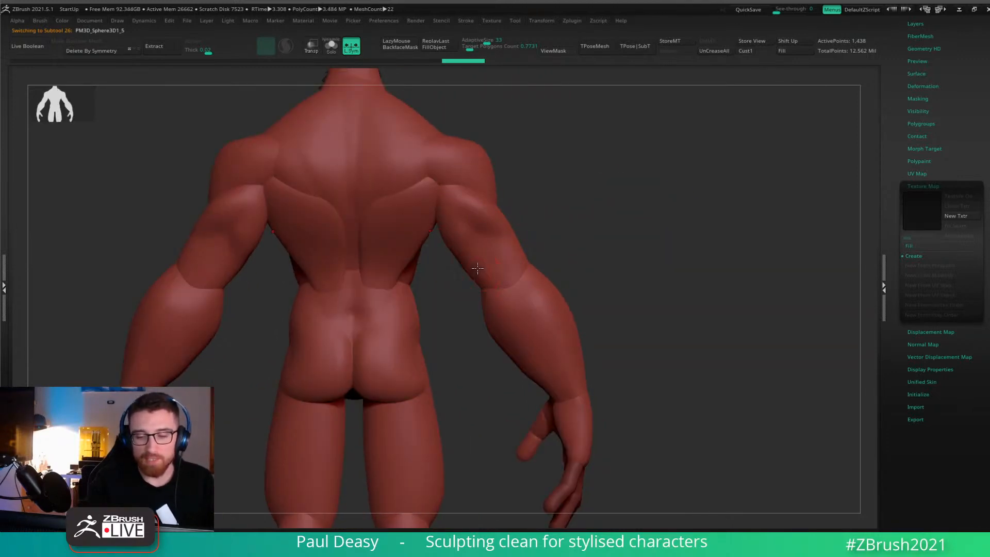
Return to the upper-arm subtool PM3D_Sphere3D1_7 and adjust its inner contour above the elbows and its edge under the shoulders.
left_click(475, 268, "alt")
key("space")
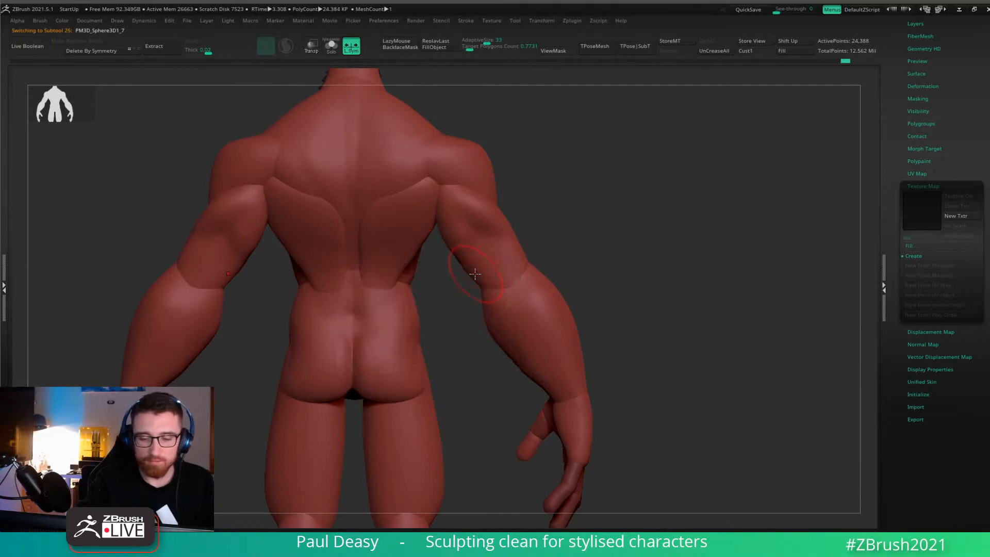
left_click_drag(475, 275, 477, 270)
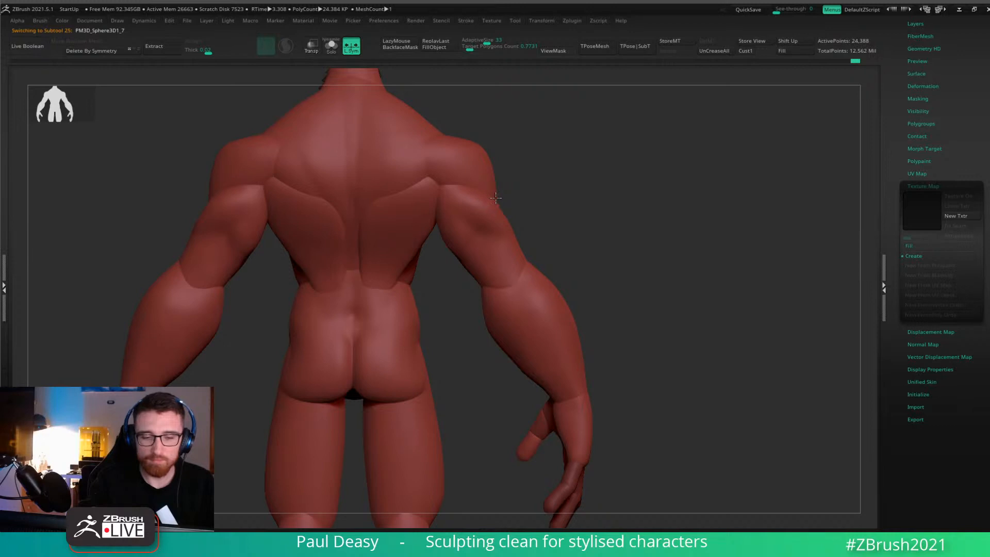
right_click_drag(527, 183, 502, 178)
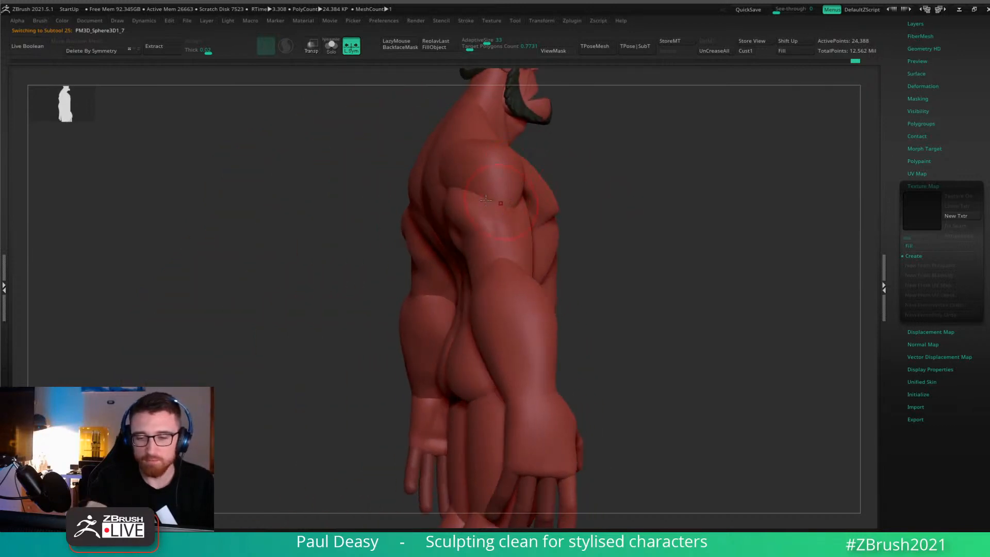
left_click_drag(486, 200, 481, 189)
key("space")
mouse_move(546, 198)
right_mouse_down()
mouse_move(508, 214)
mouse_move(500, 227)
mouse_move(536, 227)
mouse_move(497, 252)
mouse_move(449, 201)
right_mouse_up()
key("space")
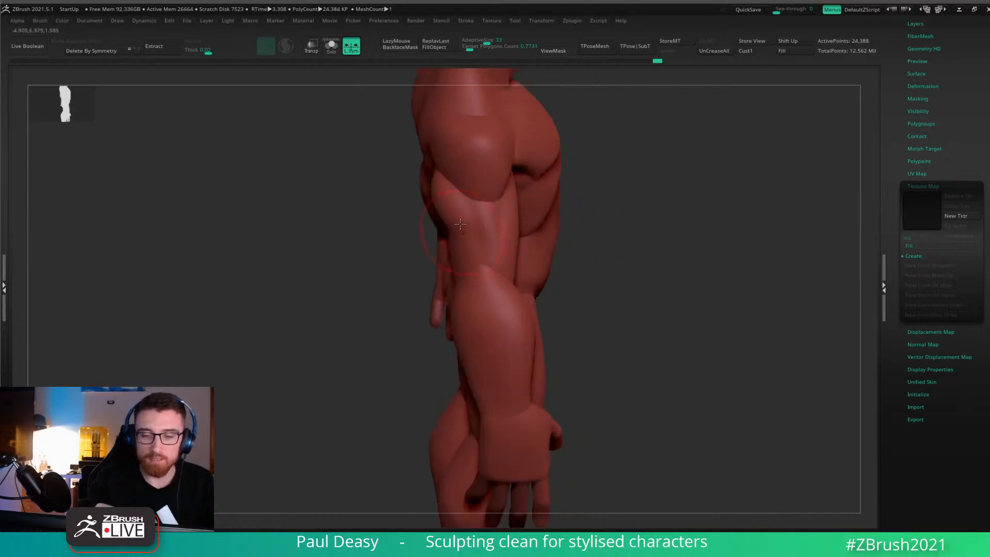
Reshape the outer contour of the upper arms below the shoulders, working from the side and back.
key("space")
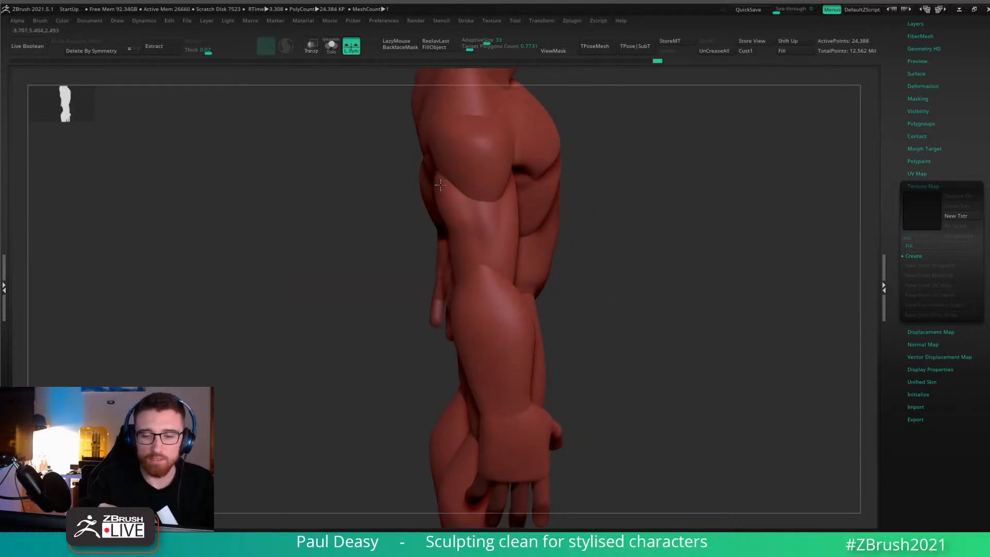
key("space")
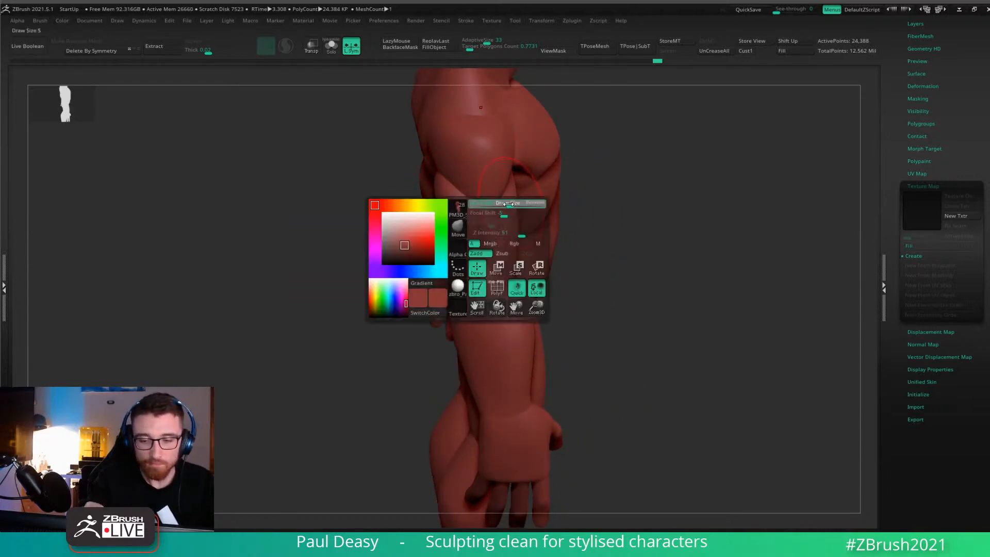
right_click_drag(499, 201, 518, 202)
key("space")
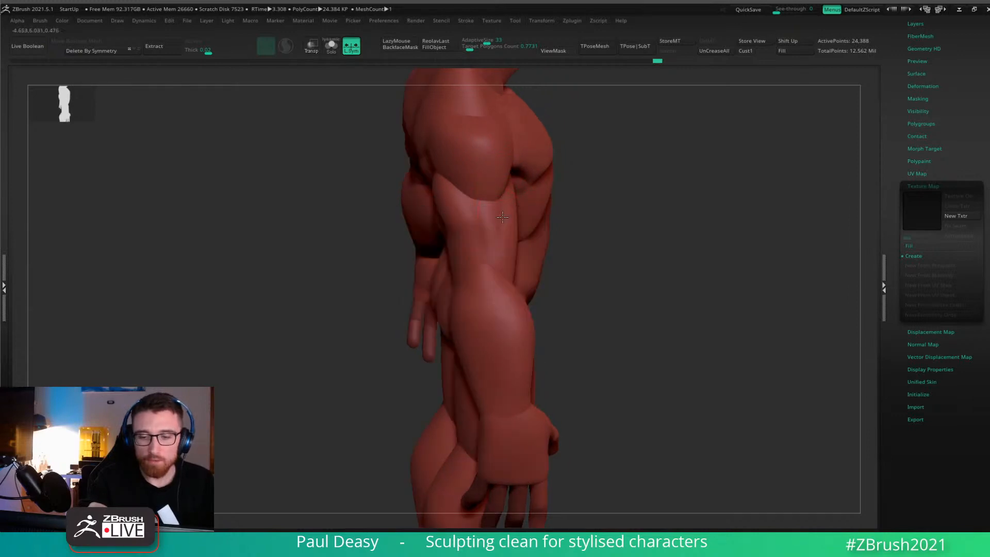
left_click_drag(502, 215, 482, 221)
mouse_move(438, 232)
right_mouse_down()
mouse_move(457, 235)
mouse_move(517, 205)
mouse_move(441, 200)
right_mouse_up()
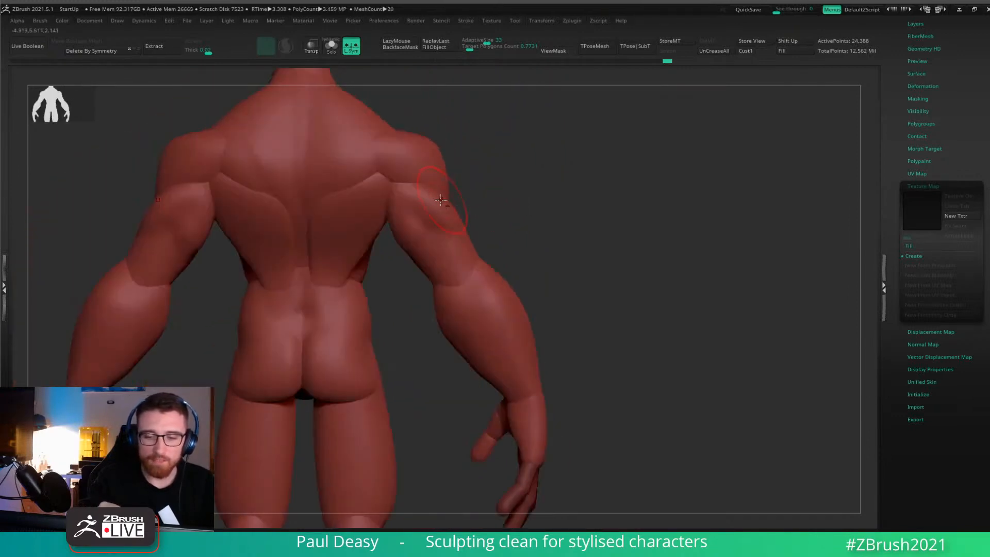
left_click_drag(432, 244, 453, 256)
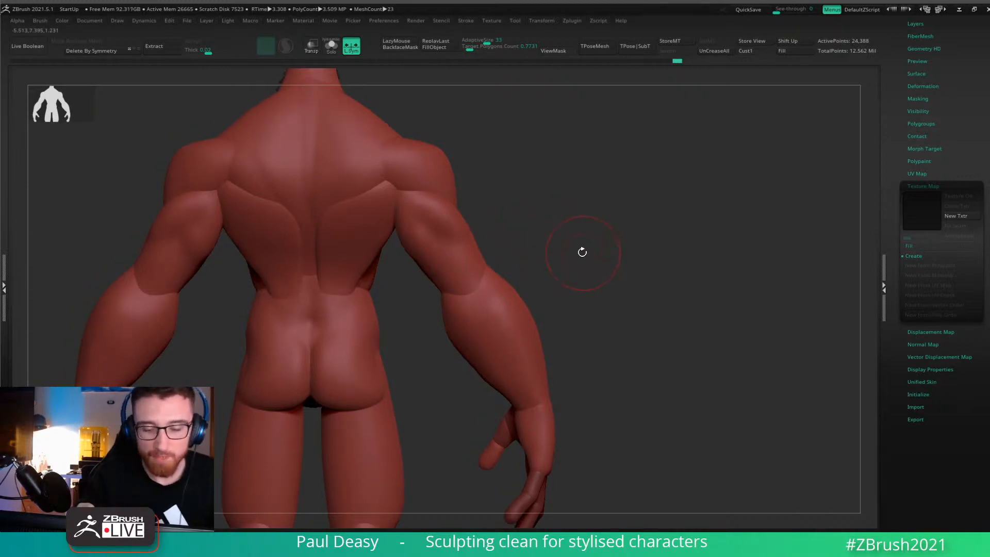
Switch to a detail brush and deepen the triceps separation on the back of the upper arms, undoing one stroke.
key("b")
key("d")
left_click(578, 251)
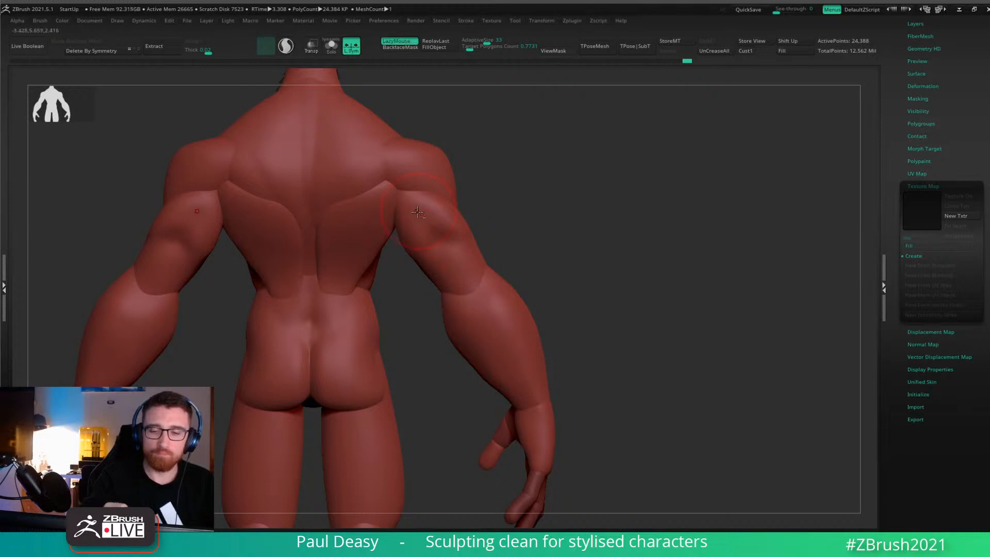
mouse_move(589, 255)
left_mouse_down()
mouse_move(632, 216)
mouse_move(640, 268)
mouse_move(647, 256)
left_mouse_up()
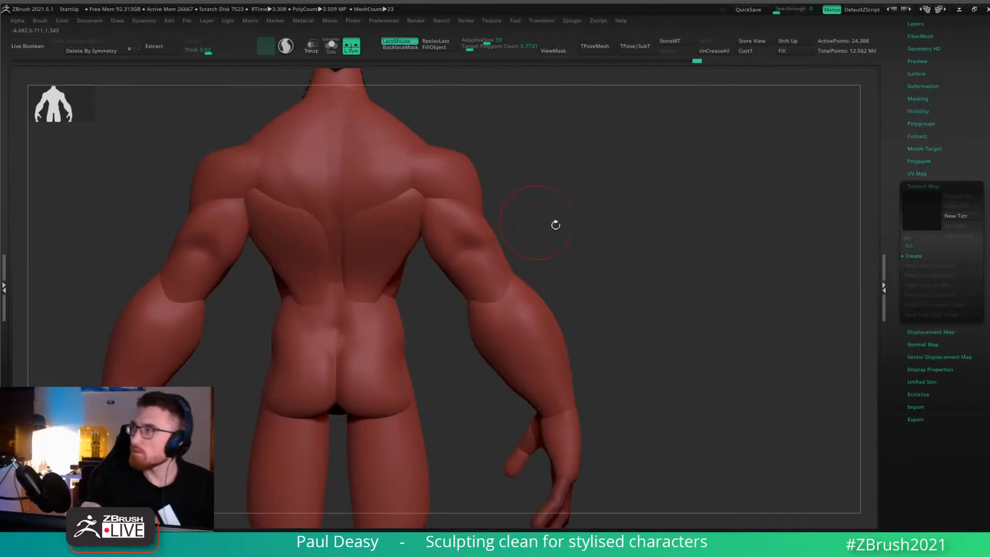
mouse_move(555, 223)
left_mouse_down()
mouse_move(611, 265)
mouse_move(530, 265)
left_mouse_up()
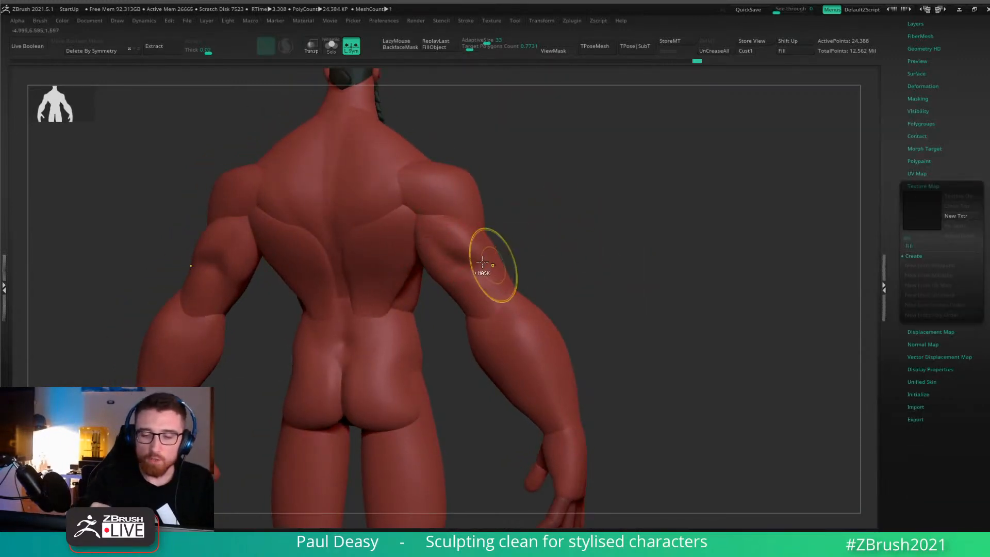
key("ctrl+z")
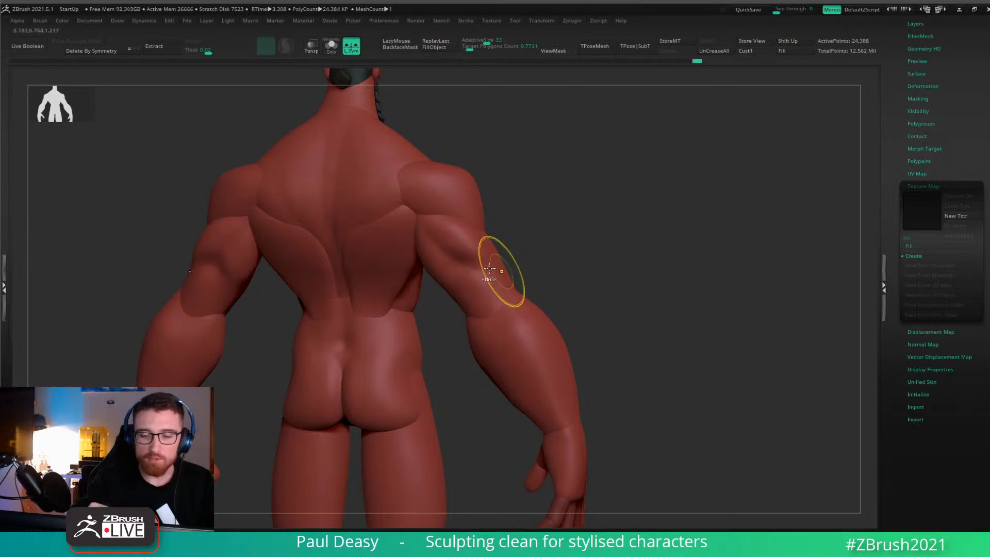
right_click(450, 251)
right_click(470, 265)
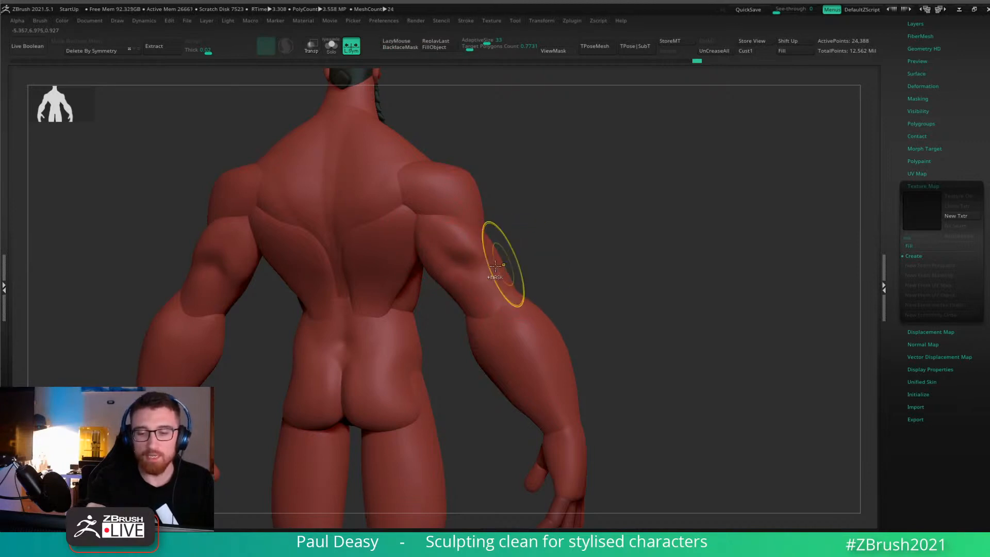
mouse_move(486, 269)
left_mouse_down()
mouse_move(477, 270)
mouse_move(546, 249)
mouse_move(703, 338)
mouse_move(590, 234)
mouse_move(709, 249)
mouse_move(669, 287)
mouse_move(496, 250)
left_mouse_up()
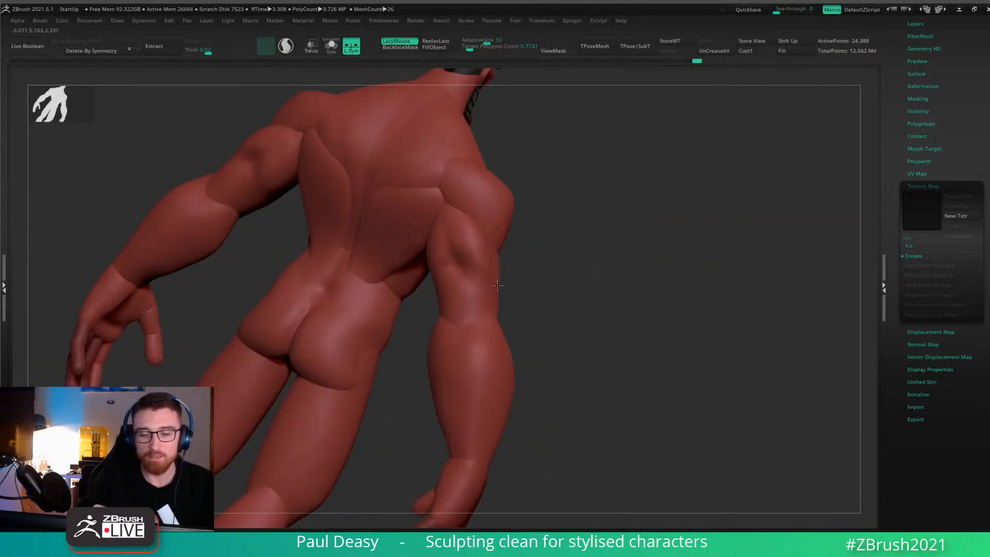
Sculpt the triceps heads and the inner side of the upper arms from tilted three-quarter back views.
left_click_drag(497, 285, 459, 224)
left_click_drag(477, 275, 470, 258)
left_click_drag(538, 289, 556, 288)
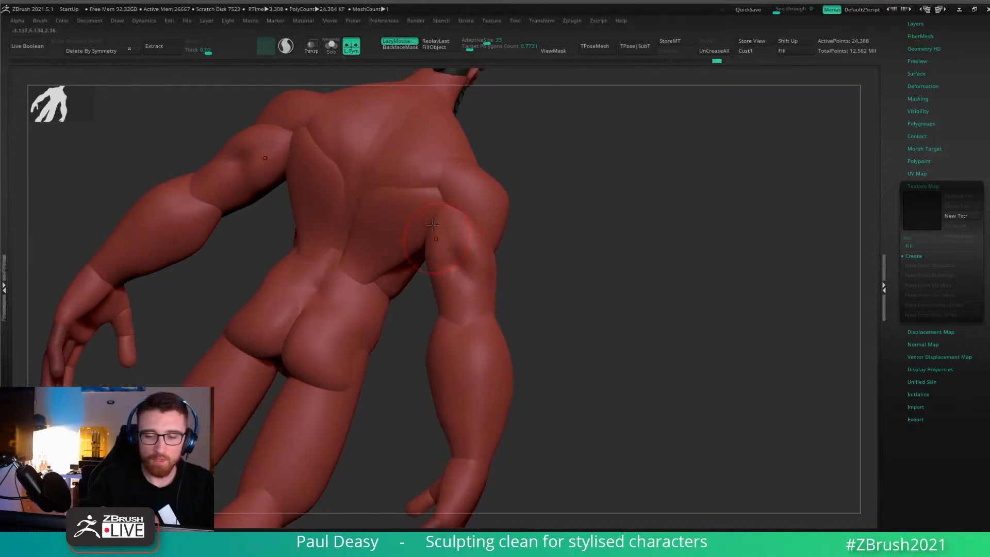
left_click_drag(433, 224, 426, 285)
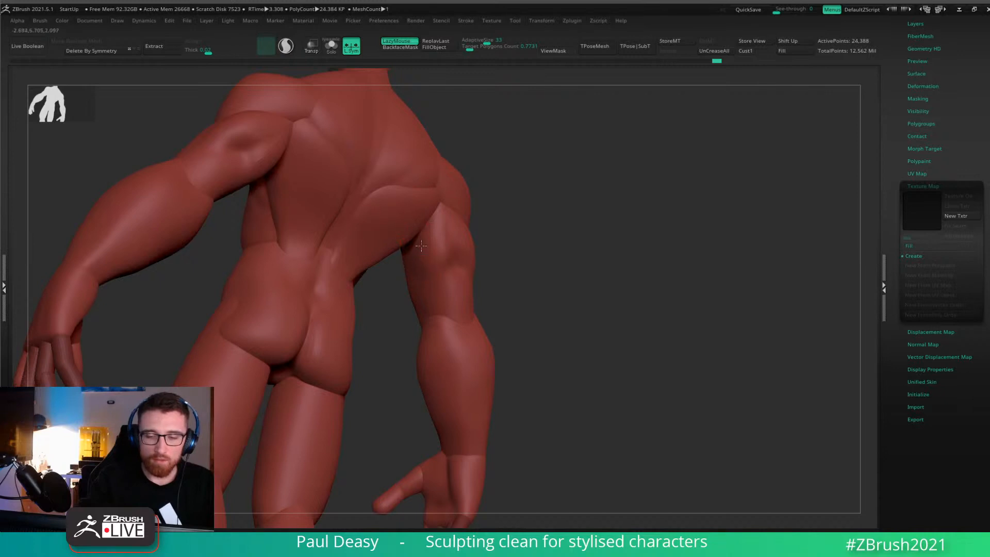
left_click_drag(433, 247, 607, 247)
Soften the lower triceps just above the elbows from the straight back view.
key("space")
key("space")
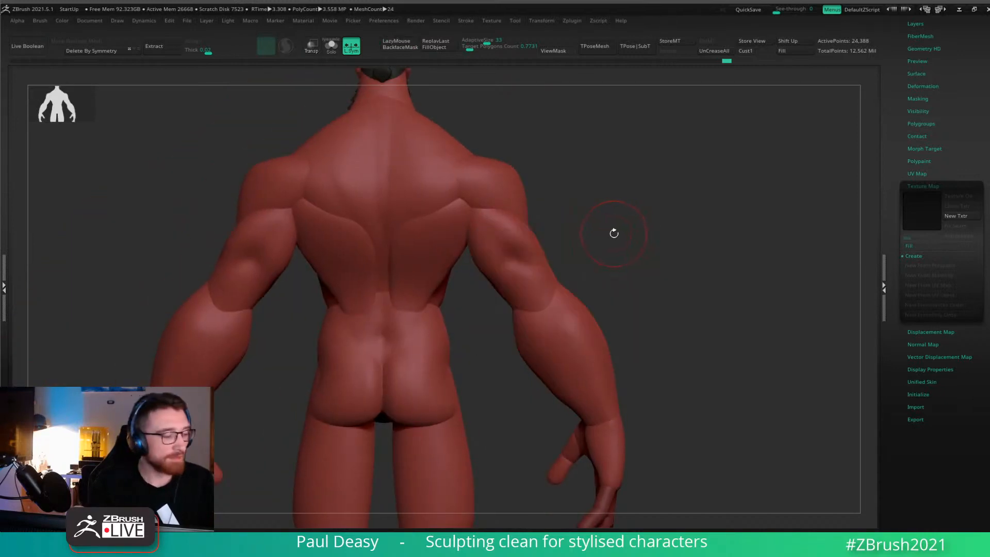
key("l")
left_click_drag(612, 231, 591, 251, "alt")
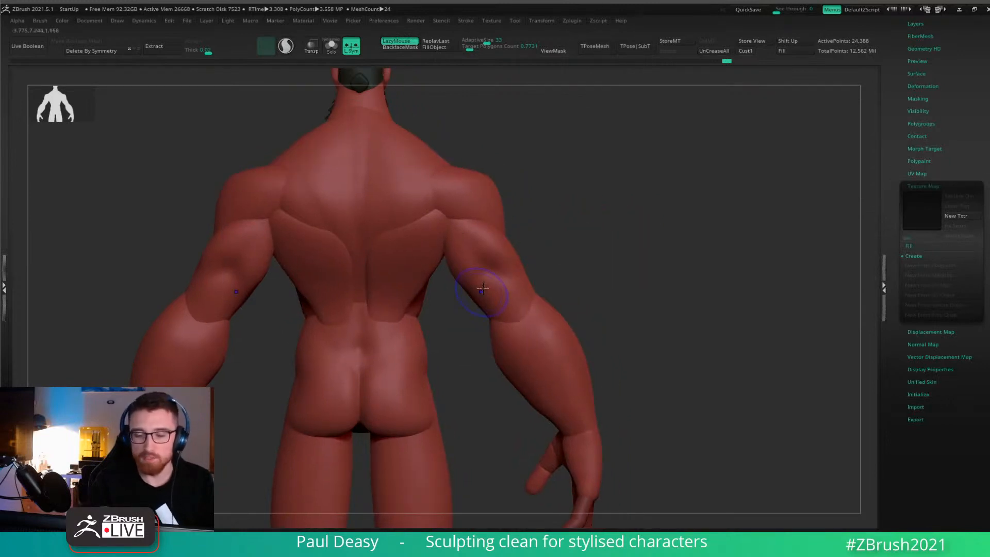
key("l")
left_click_drag(536, 288, 564, 225, "alt")
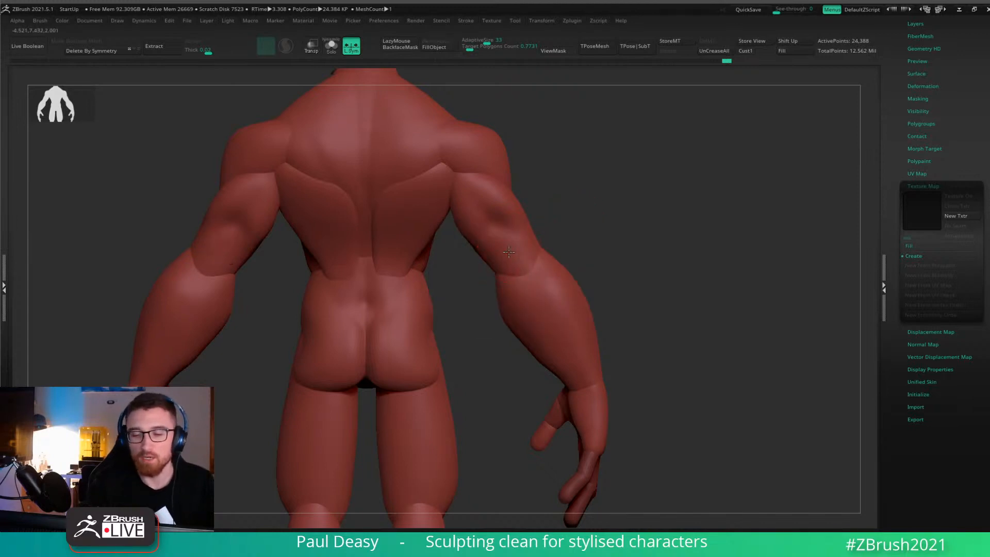
Adjust the upper-arm silhouette with the Move brush from the side, resizing the brush as needed.
mouse_move(597, 249)
left_mouse_down()
mouse_move(523, 280)
mouse_move(504, 264)
left_mouse_up()
key("space")
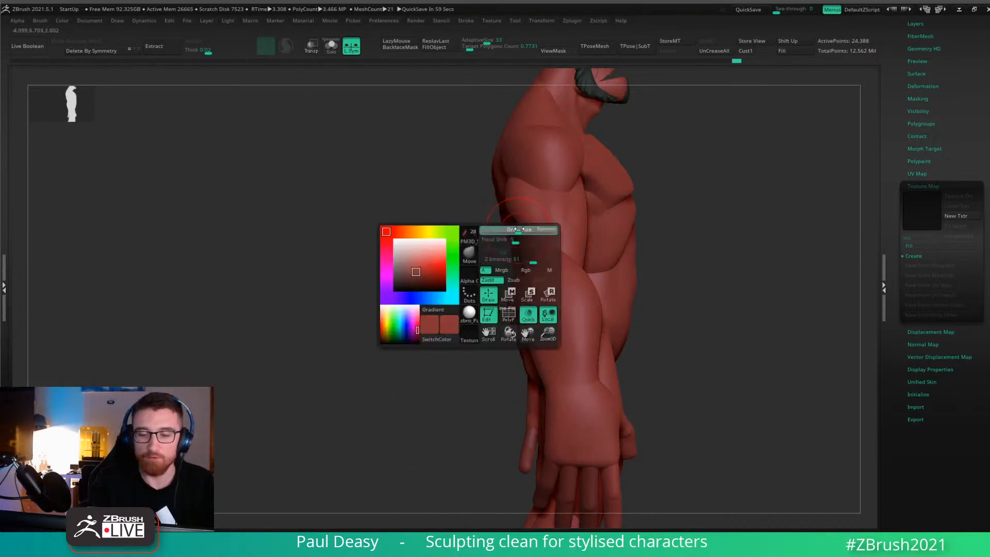
right_click_drag(538, 225, 646, 218)
key("space")
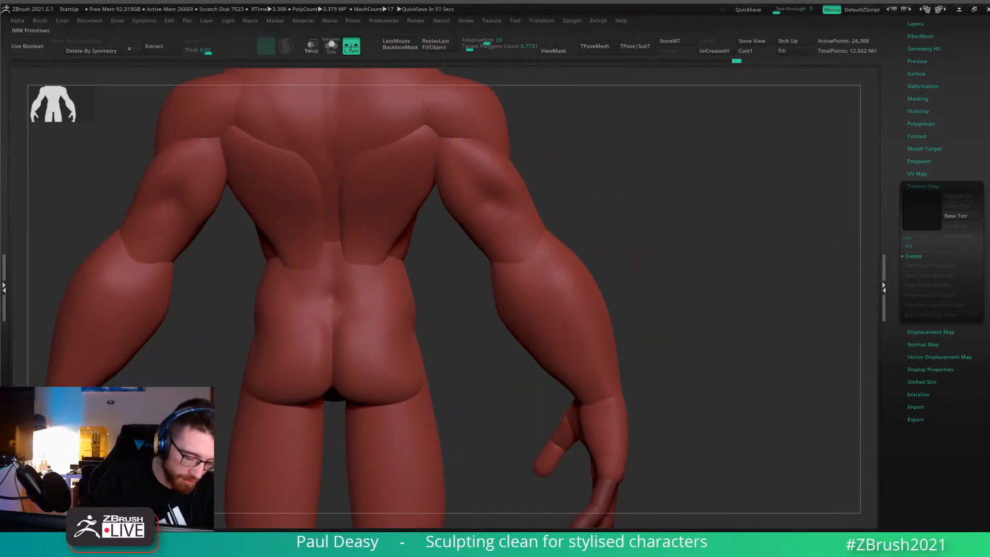
Try to insert a sphere from the IMM Primitives brush at the elbows of the upper-arm subtool.
key("super")
key("super")
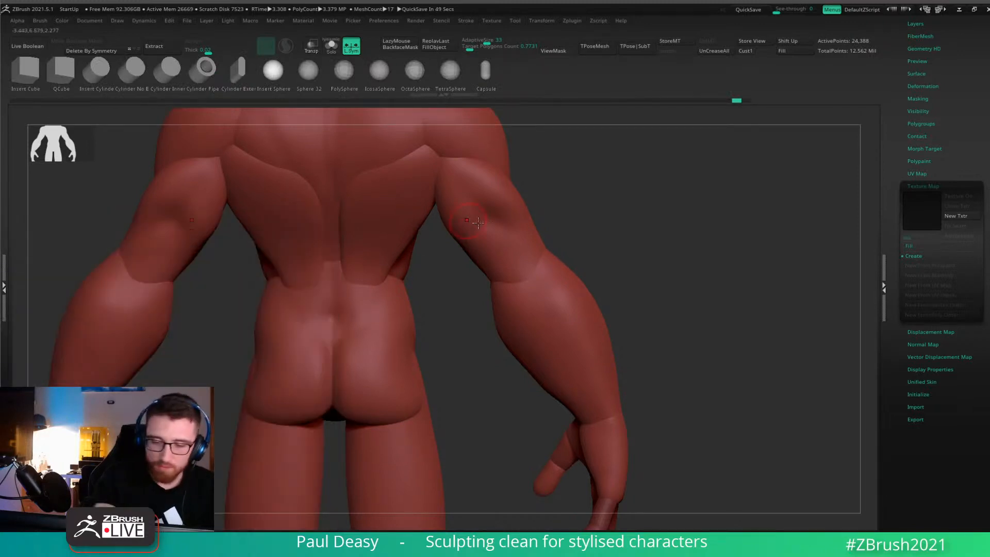
left_click_drag(523, 278, 532, 291)
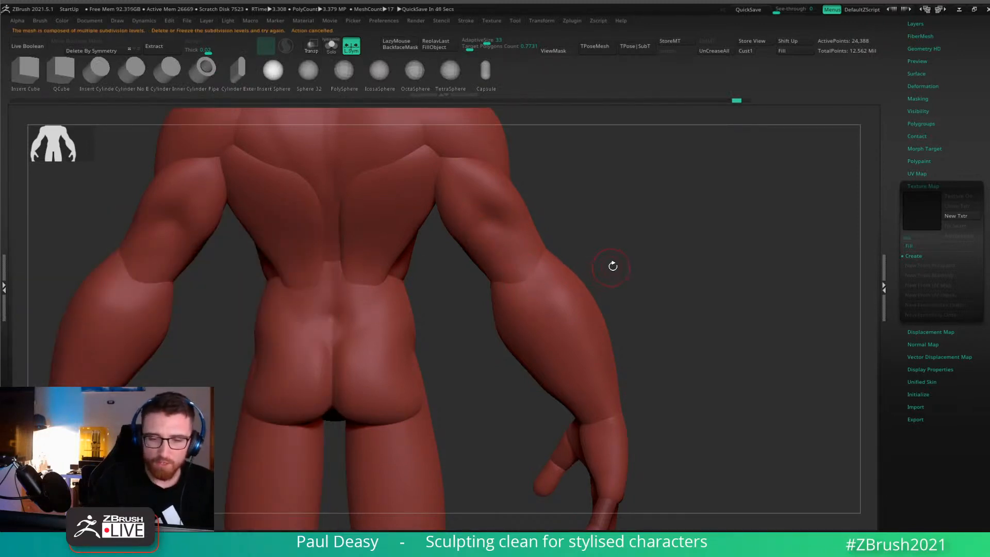
key("1")
Select the subtool PM3D_Sphere3D1_11, insert a symmetrical sphere at each elbow and separate the spheres from it.
left_click(558, 284, "alt")
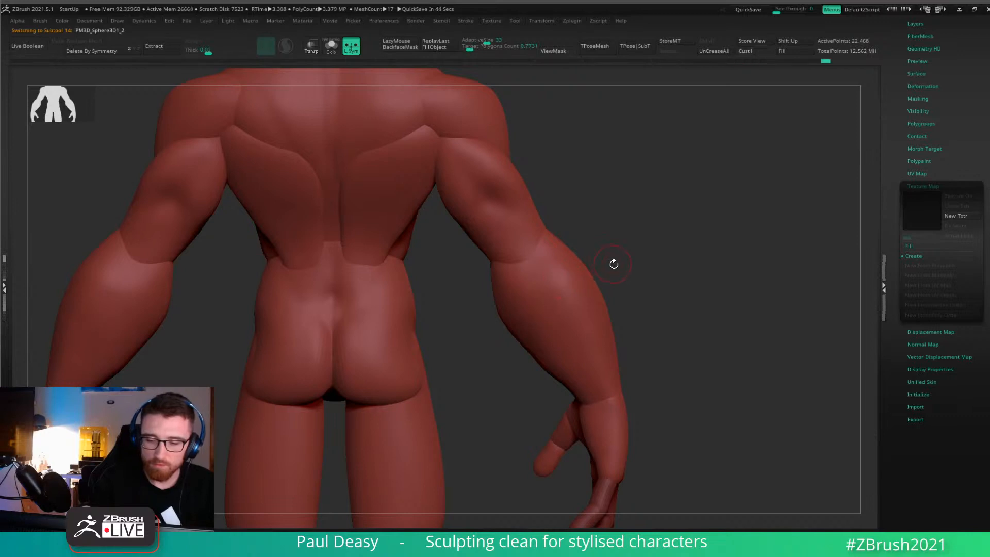
left_click(602, 428, "alt")
left_click_drag(652, 403, 650, 325, "alt")
left_click(598, 427, "alt")
key("2")
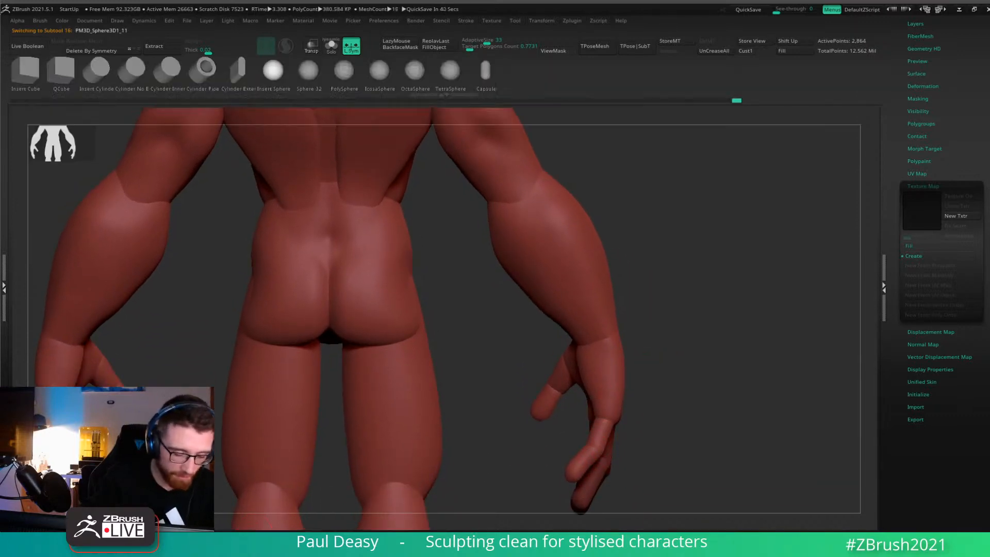
left_click_drag(518, 192, 519, 211)
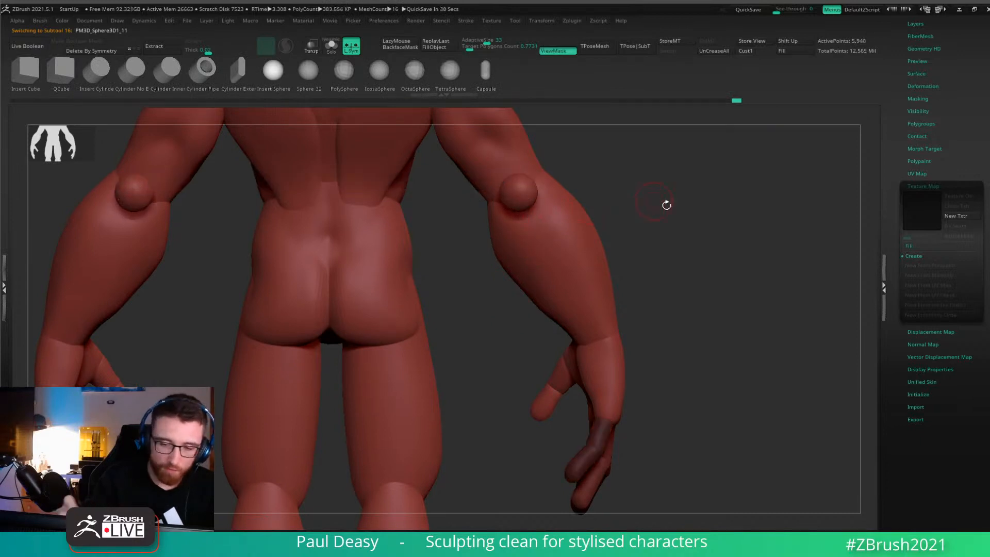
key("ctrl+w")
Reposition the elbow spheres on the arms in a side view with the move gizmo.
left_click_drag(652, 201, 656, 252, "alt")
key("1")
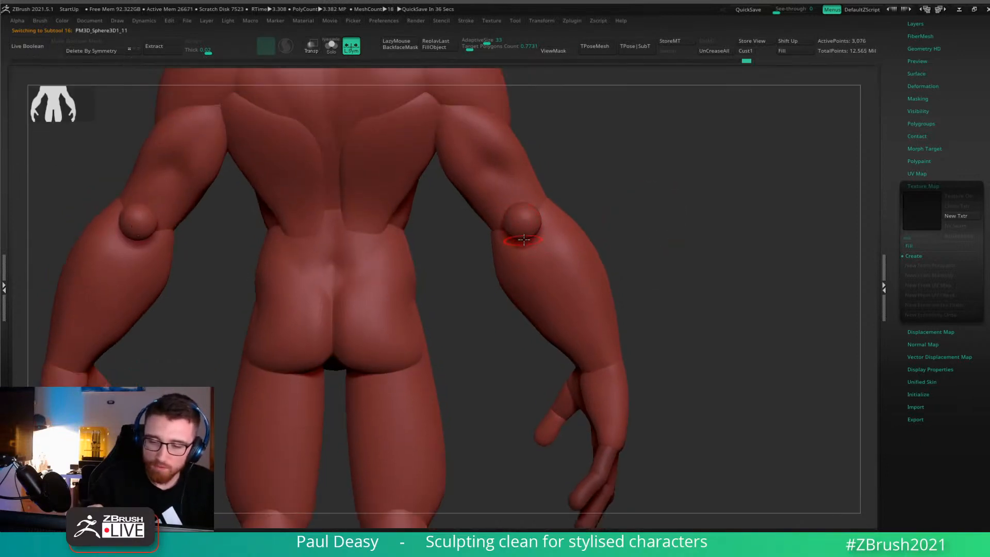
key("space")
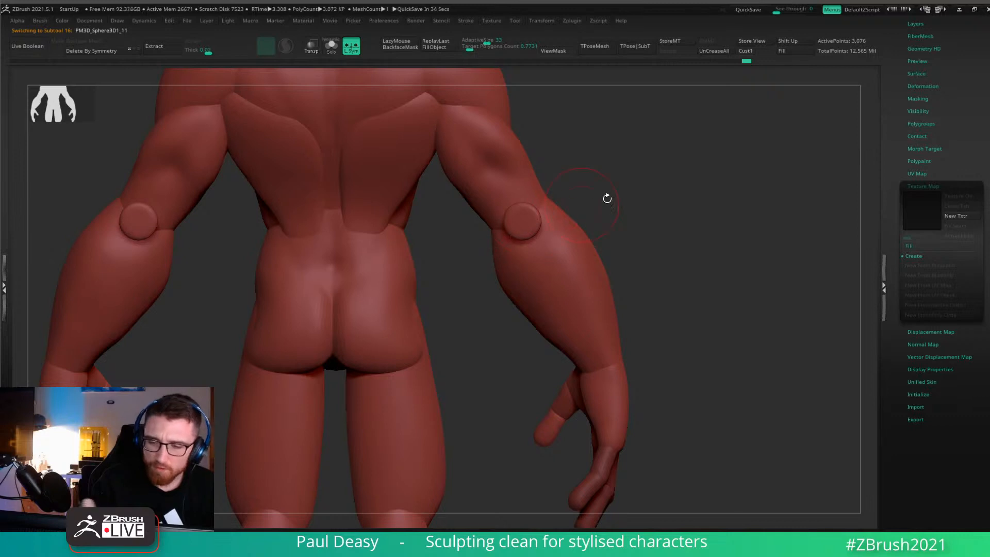
left_click_drag(605, 196, 396, 301)
key("w")
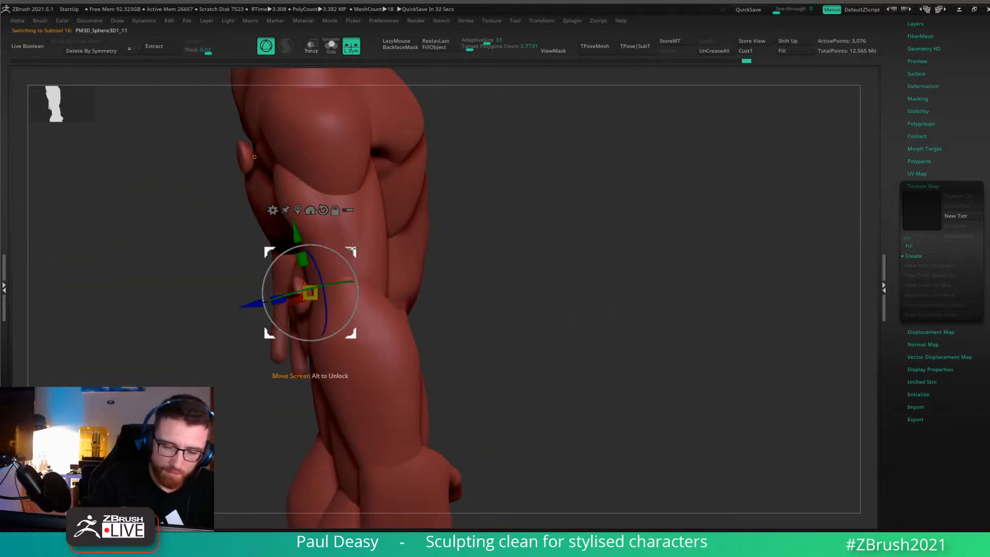
left_click_drag(352, 251, 366, 250)
mouse_move(464, 206)
left_mouse_down()
mouse_move(576, 201)
mouse_move(576, 294)
mouse_move(625, 263)
mouse_move(689, 278)
left_mouse_up()
key("q")
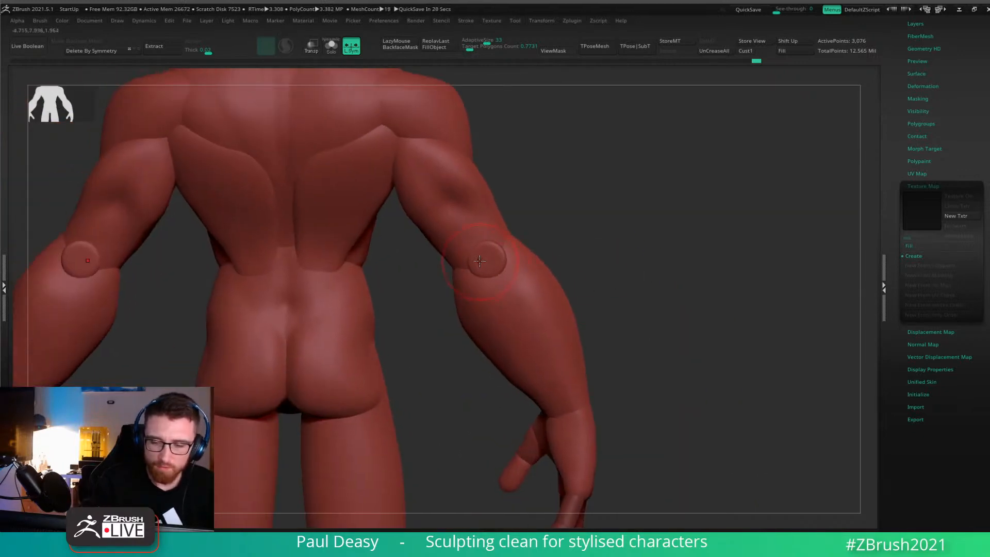
Nudge the elbow spheres with the Move brush and mask their lower halves along an angled line.
left_click_drag(484, 270, 482, 271)
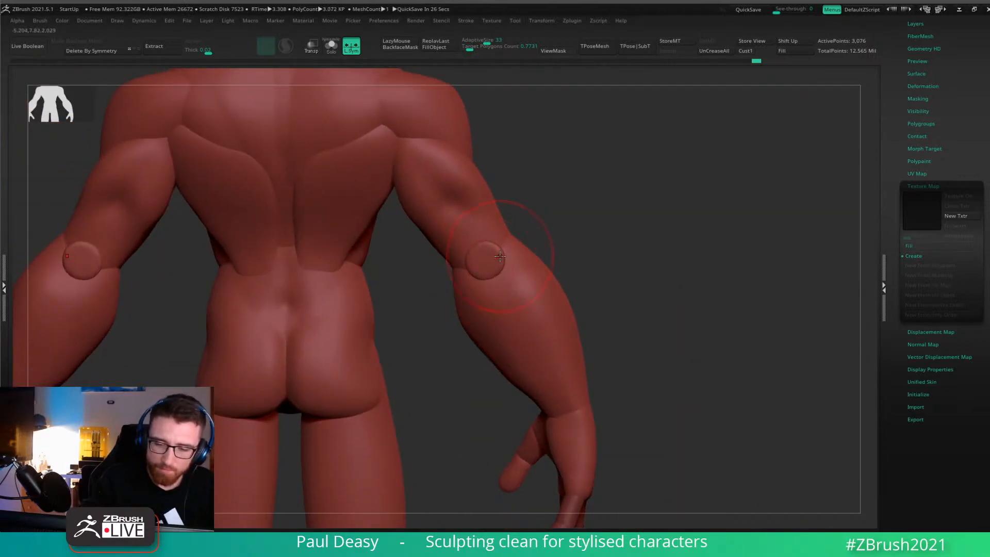
mouse_move(512, 240)
left_mouse_down("ctrl")
mouse_move(453, 283)
mouse_move(497, 278)
left_mouse_up("ctrl")
left_click_drag(514, 238, 453, 283, "ctrl")
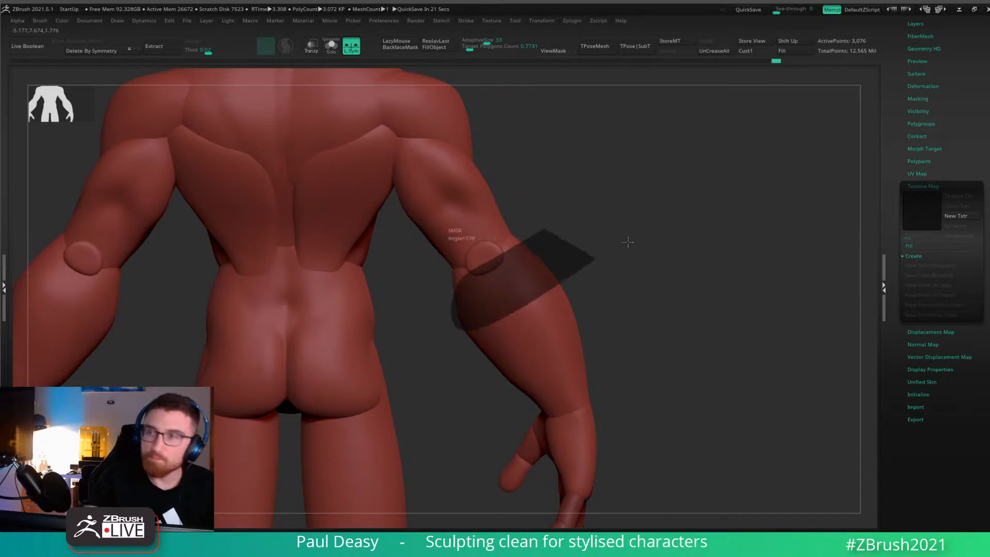
key("Tab")
key("Tab")
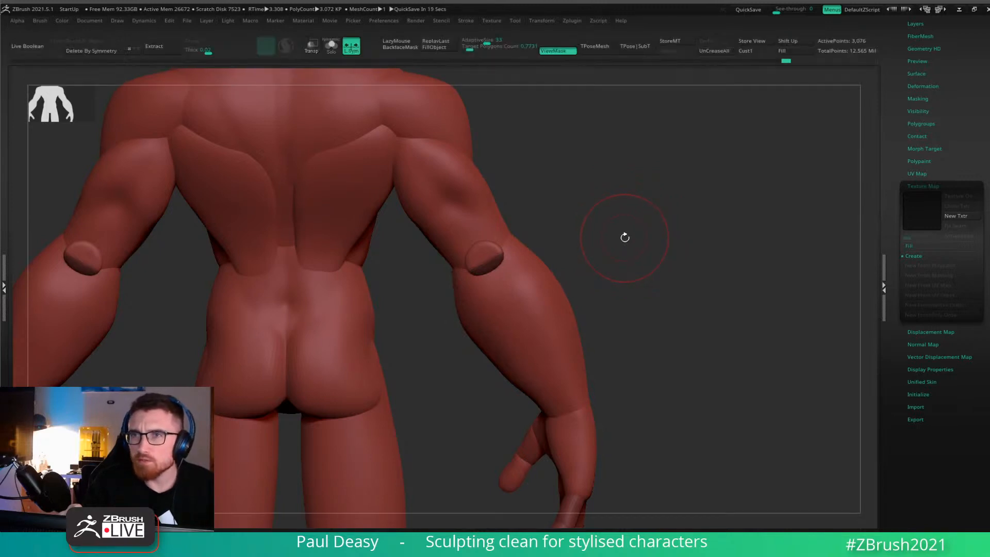
Stretch the unmasked upper halves of the elbow spheres up along the triceps, then invert and clear the mask.
right_click_drag(624, 239, 632, 234, "alt")
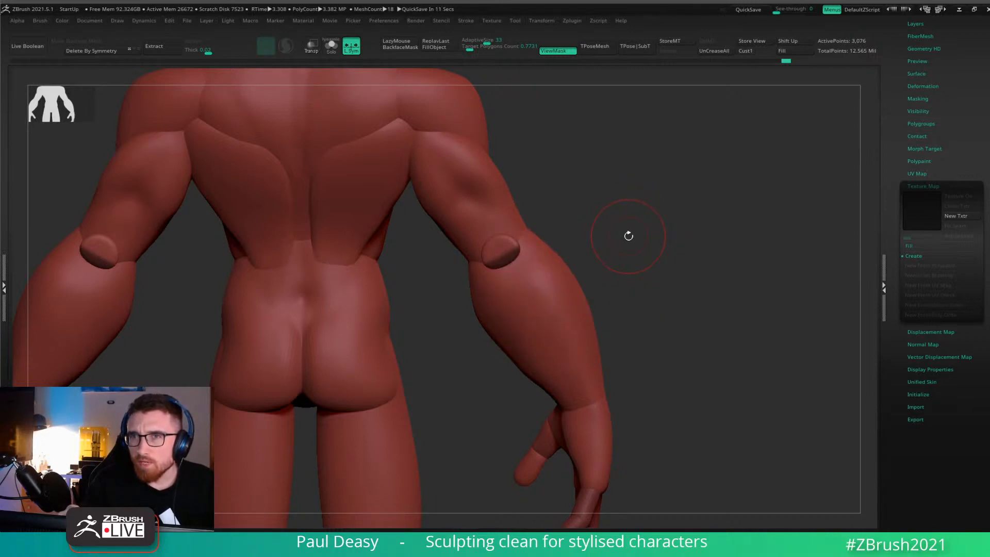
right_click_drag(630, 236, 637, 249)
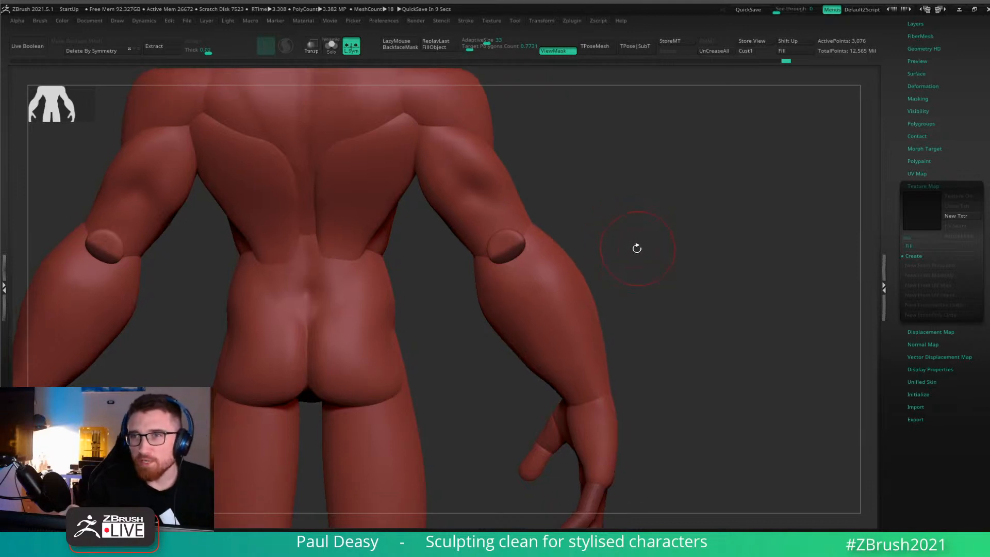
right_click(635, 242)
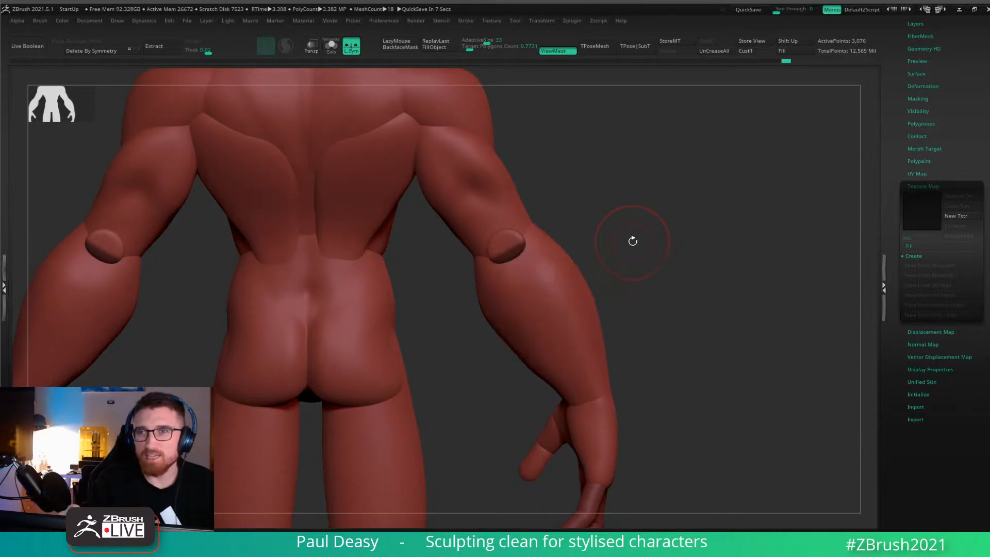
right_click(630, 240)
left_click_drag(501, 244, 448, 149)
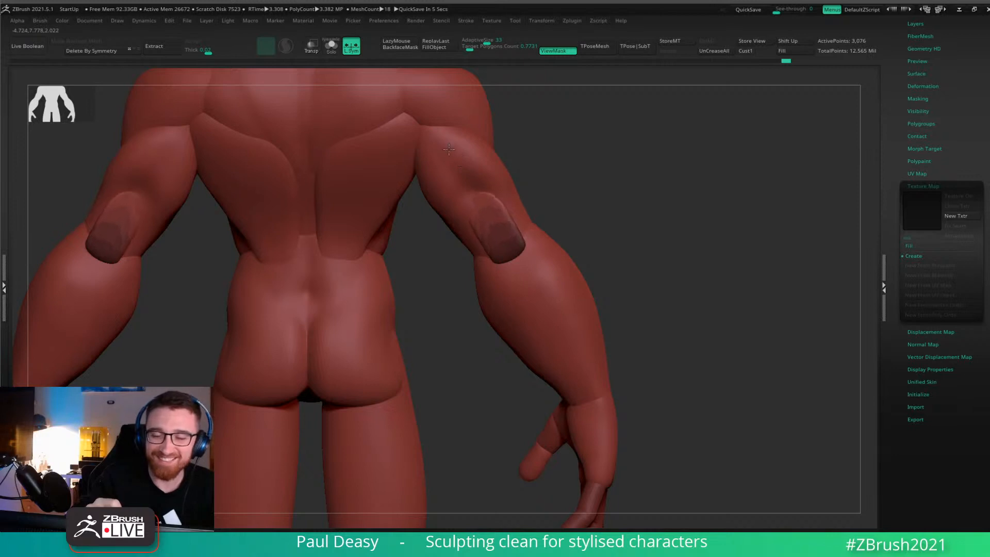
left_click(583, 180, "ctrl")
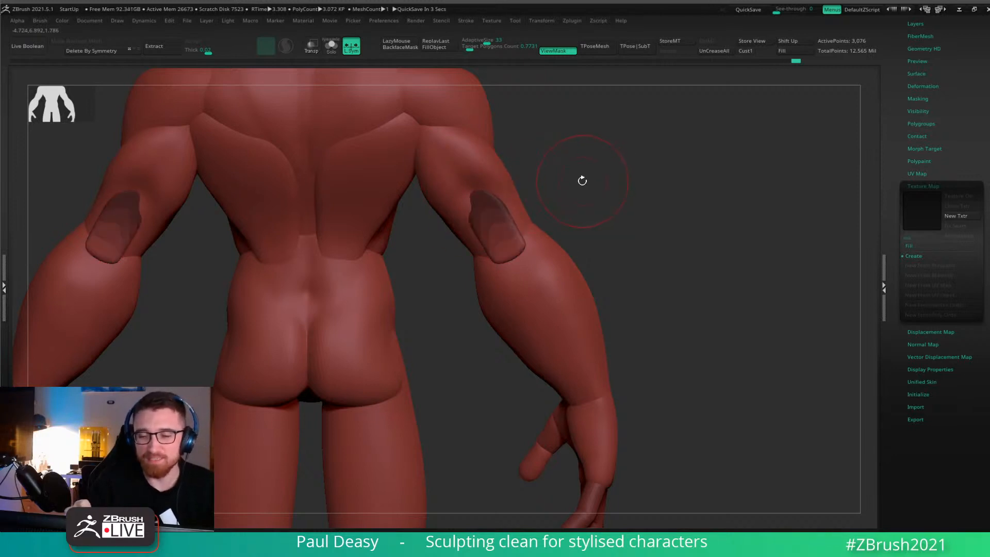
left_click_drag(581, 179, 584, 213, "ctrl")
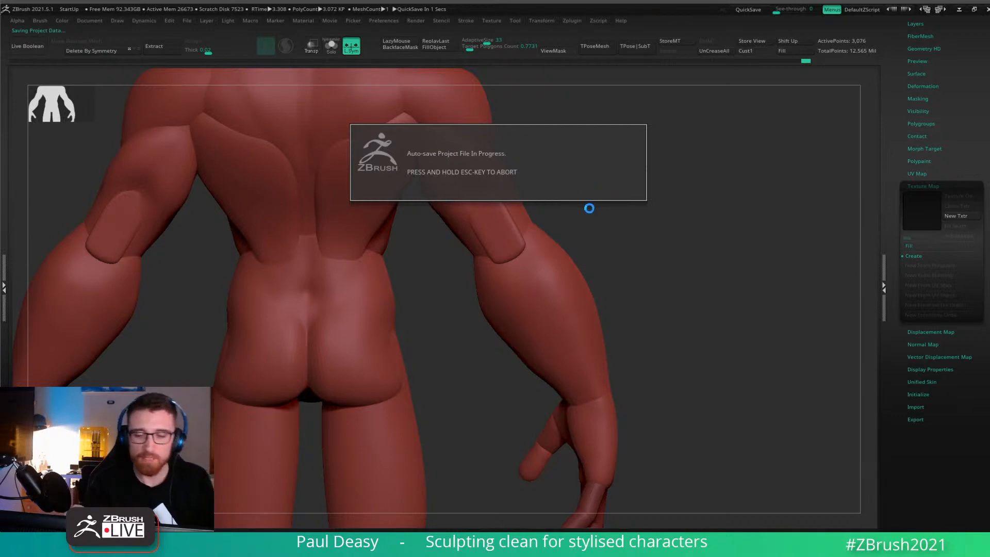
Adjust the Move brush's draw size and make the elbow subtool PM3D_Sphere3D1_11 active.
key("s")
left_click_drag(628, 214, 586, 218)
key("s")
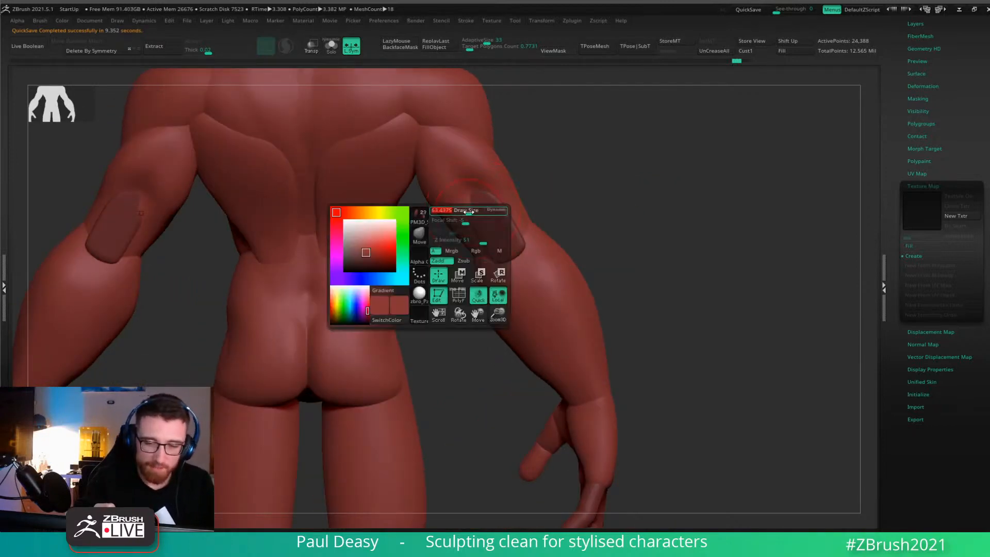
left_click_drag(471, 212, 467, 211)
left_click_drag(474, 207, 475, 207)
key("s")
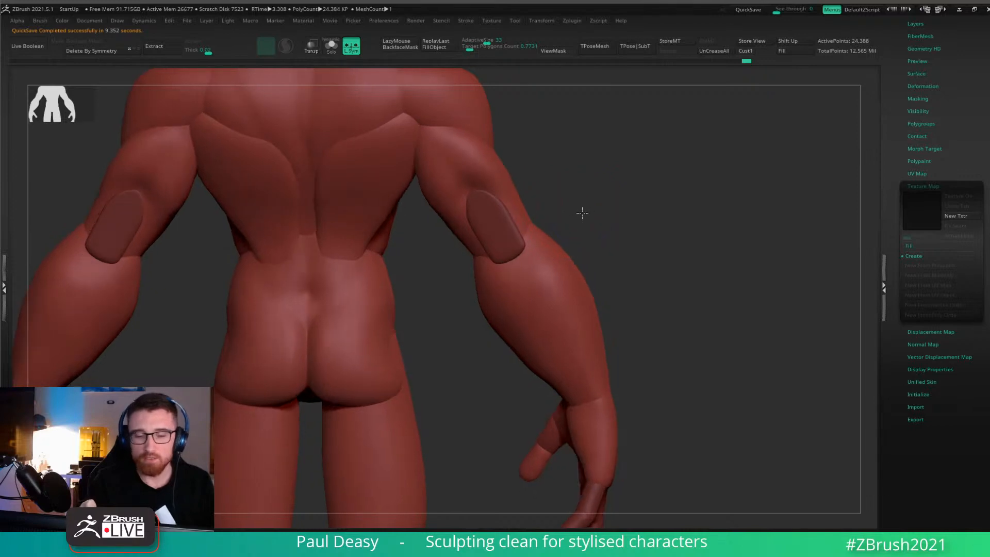
left_click_drag(580, 212, 572, 205)
left_click(520, 217, "alt")
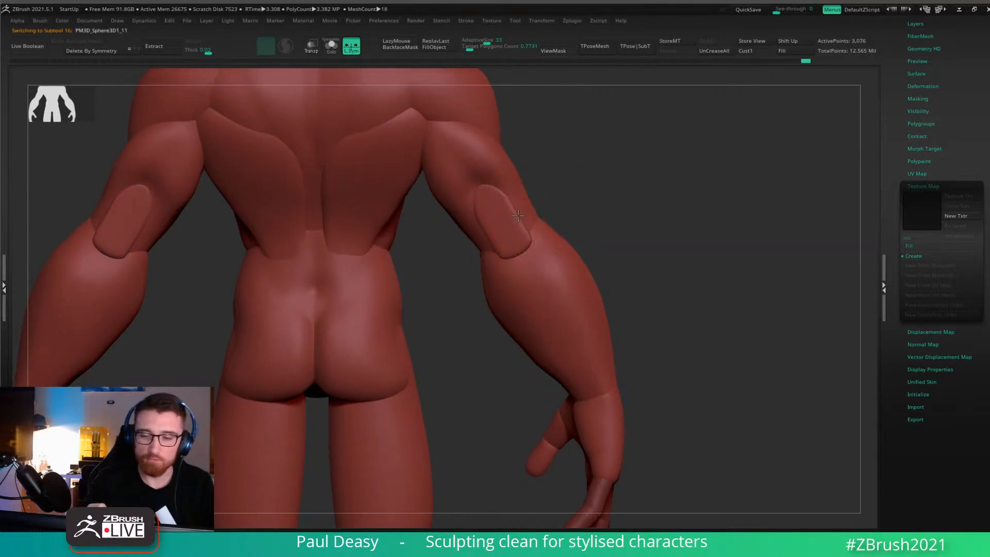
Isolate the elbow pieces, adjust their profile using a partial mask, then clear the mask and show the whole body.
mouse_move(569, 203)
left_mouse_down()
mouse_move(515, 203)
mouse_move(506, 181)
left_mouse_up()
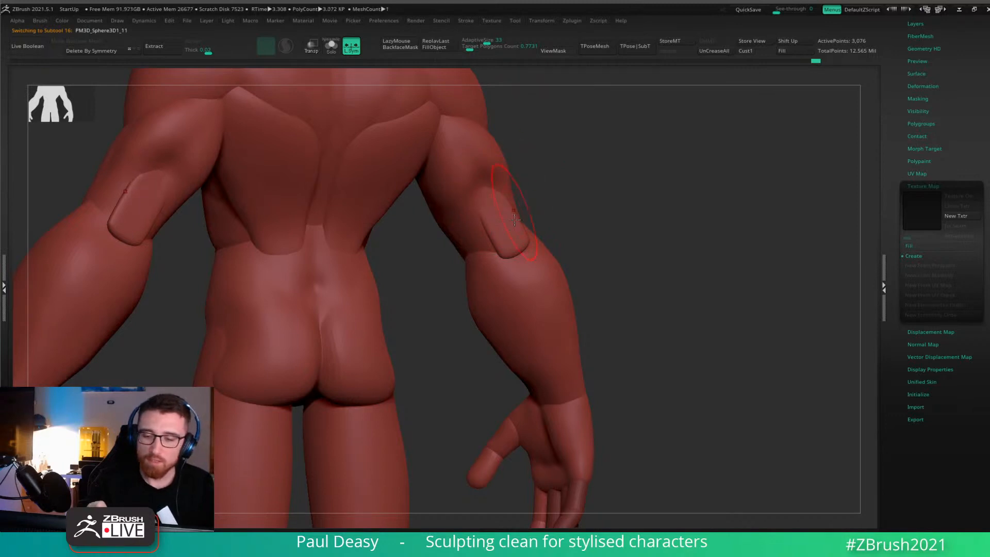
right_click_drag(517, 245, 544, 210)
key("ctrl+q")
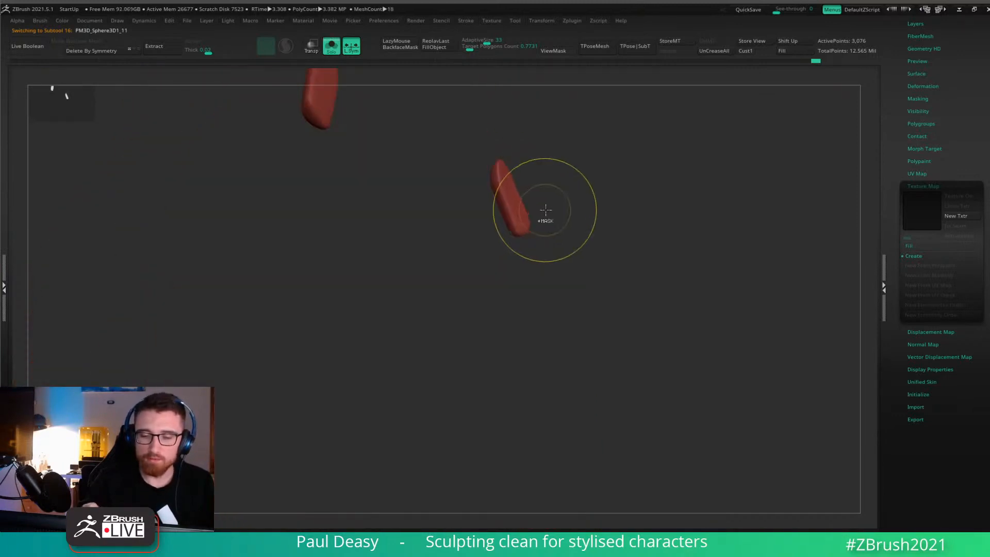
left_click_drag(544, 210, 532, 189)
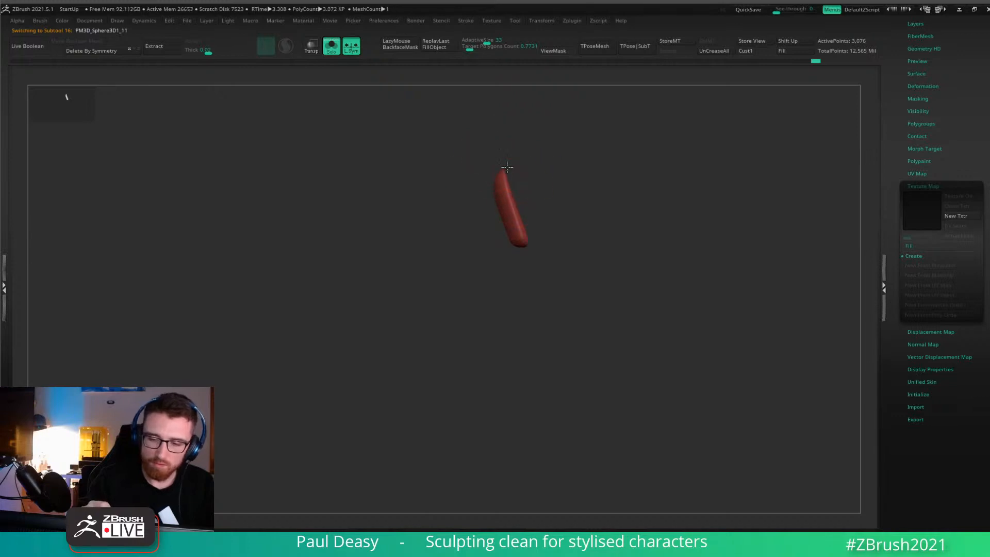
mouse_move(514, 218)
left_mouse_down("ctrl")
mouse_move(559, 261)
mouse_move(548, 139)
mouse_move(565, 217)
mouse_move(608, 207)
mouse_move(586, 211)
left_mouse_up("ctrl")
key("w")
key("q")
left_click_drag(662, 209, 669, 227, "ctrl")
left_click_drag(669, 226, 665, 233, "shift")
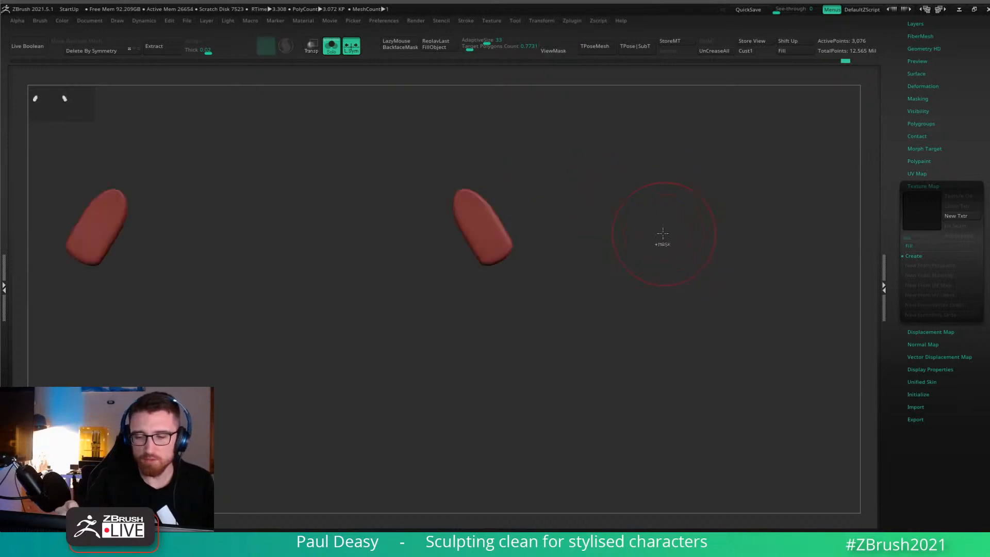
key("shift+alt+s")
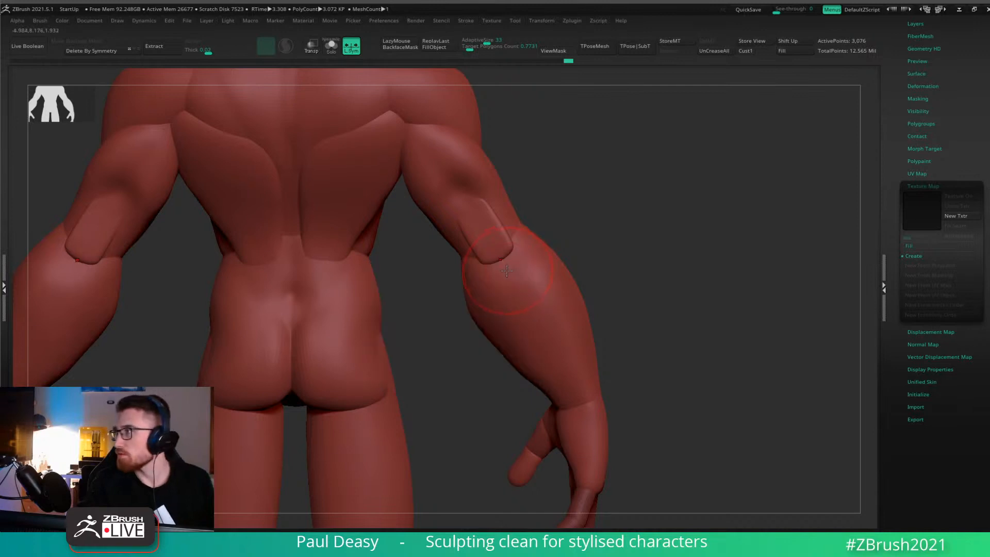
Choose the Move brush and nudge the lower ends of the elbow pieces from the back view.
key("b")
key("m")
key("v")
left_click_drag(507, 270, 508, 273)
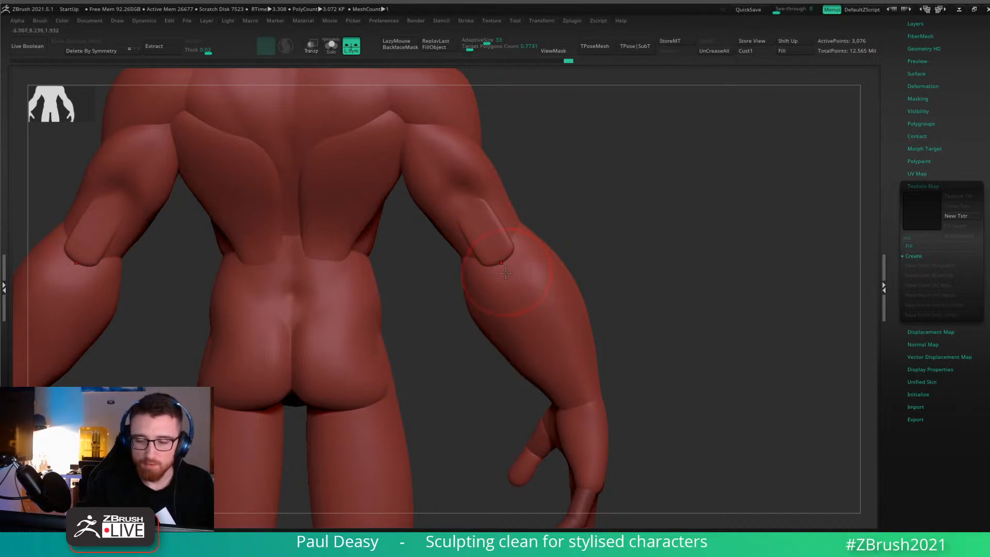
Isolate the elbow pieces, mask parts of them to refine their lower ends, and bring back the whole body.
mouse_move(586, 249)
left_mouse_down()
mouse_move(549, 209)
mouse_move(525, 222)
mouse_move(510, 196)
mouse_move(469, 312)
left_mouse_up()
key("shift+alt+s")
left_click_drag(501, 177, 500, 179, "ctrl")
mouse_move(492, 277)
left_mouse_down("ctrl")
mouse_move(472, 309)
mouse_move(497, 177)
left_mouse_up("ctrl")
key("space")
left_click(570, 246, "ctrl")
mouse_move(570, 246)
left_mouse_down()
mouse_move(561, 271)
mouse_move(520, 258)
mouse_move(510, 291)
mouse_move(597, 329)
left_mouse_up()
key("alt+shift+s")
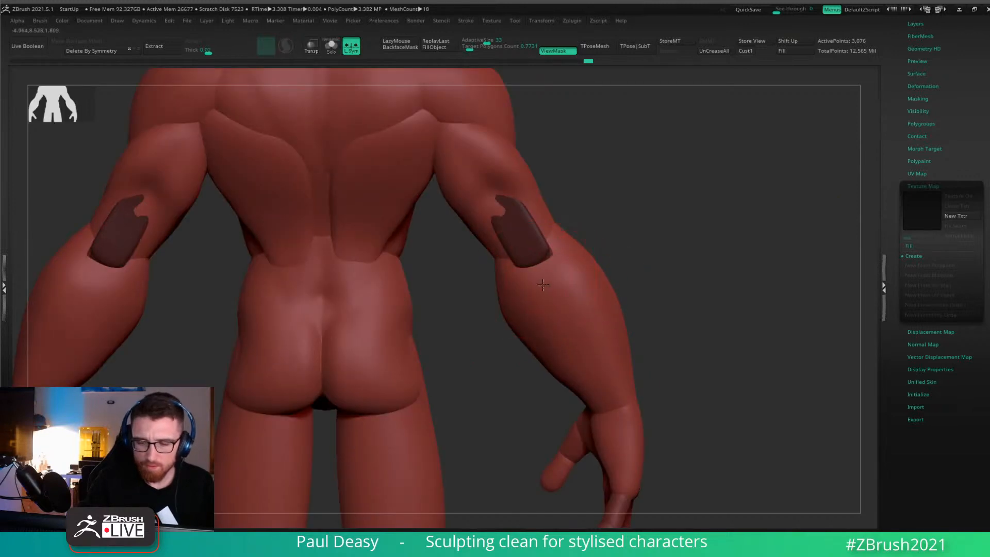
left_click_drag(653, 291, 638, 267, "alt")
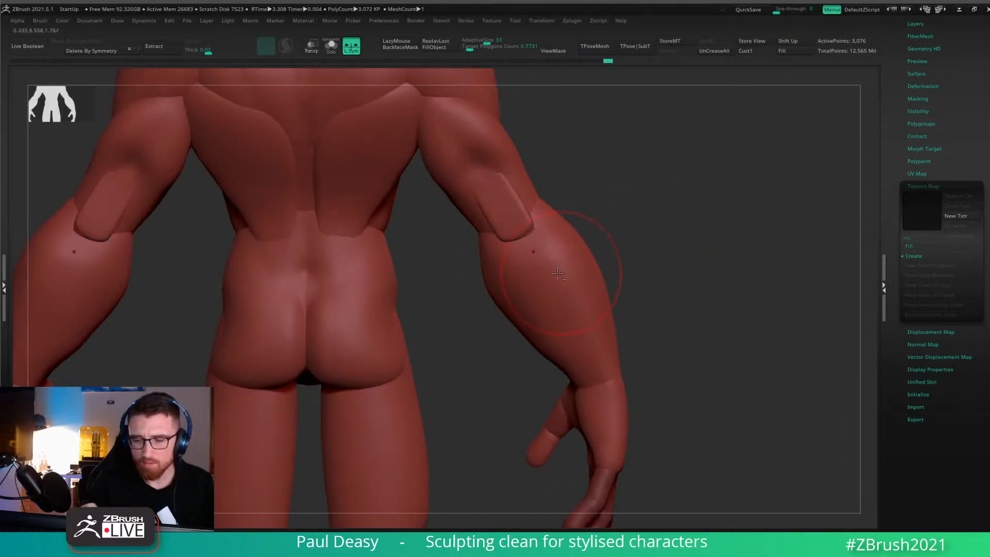
Switch between the forearm subtool PM3D_Sphere3D1_2 and the elbow subtool PM3D_Sphere3D1_11, ending on the elbow subtool.
left_click(507, 225, "alt")
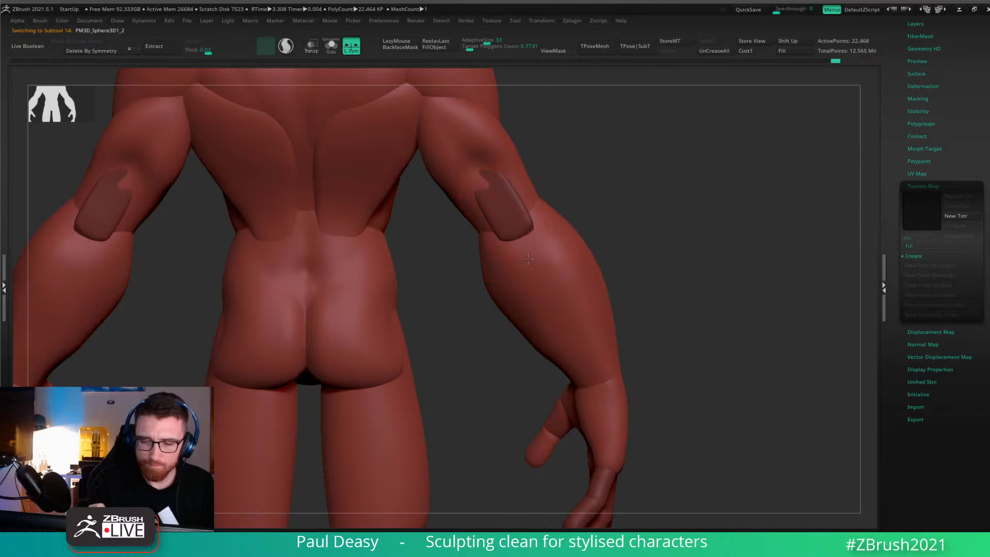
left_click(534, 225, "alt")
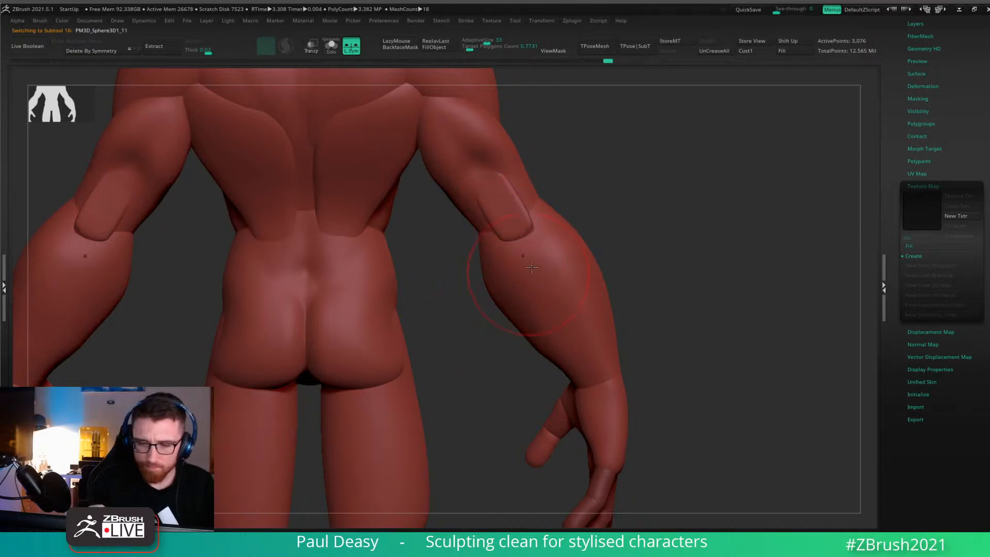
mouse_move(639, 260)
left_mouse_down("alt")
mouse_move(641, 246)
mouse_move(631, 261)
left_mouse_up("alt")
left_click(583, 269, "alt")
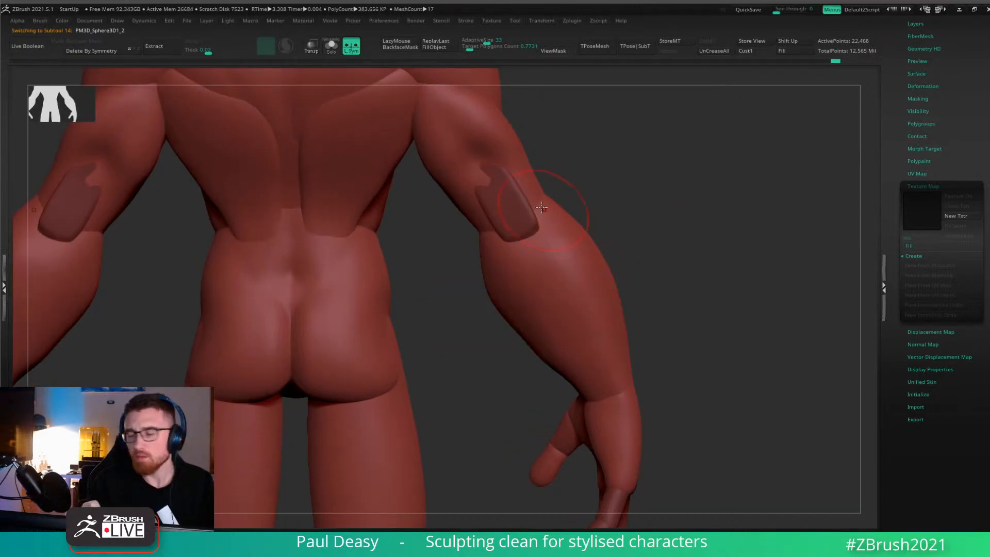
left_click(516, 207, "alt")
Isolate the elbow pieces, mask them except along their outer edges, and show the whole body again.
key("space")
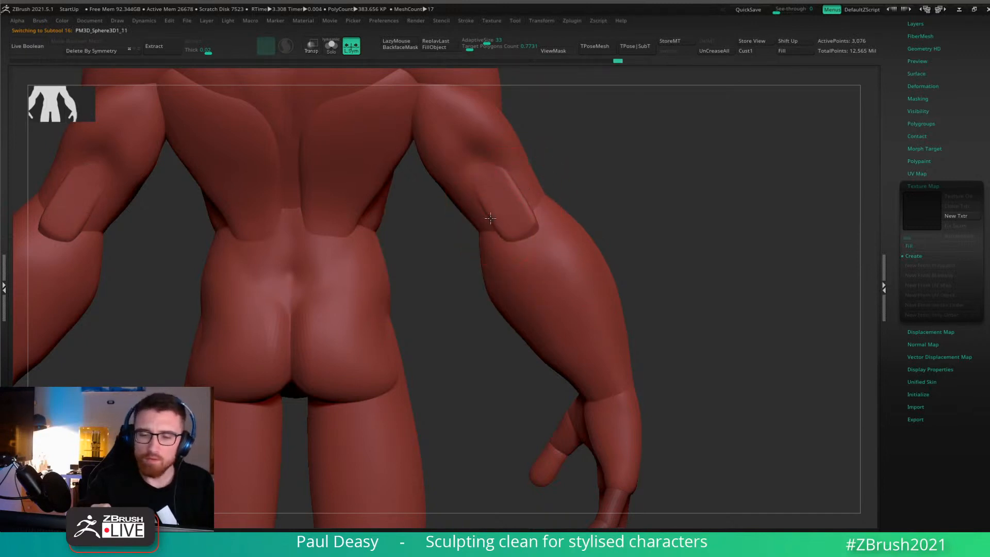
mouse_move(572, 183)
right_mouse_down()
mouse_move(533, 178)
mouse_move(497, 200)
mouse_move(513, 206)
mouse_move(505, 227)
mouse_move(472, 211)
right_mouse_up()
key("alt+s")
left_click(464, 196, "ctrl")
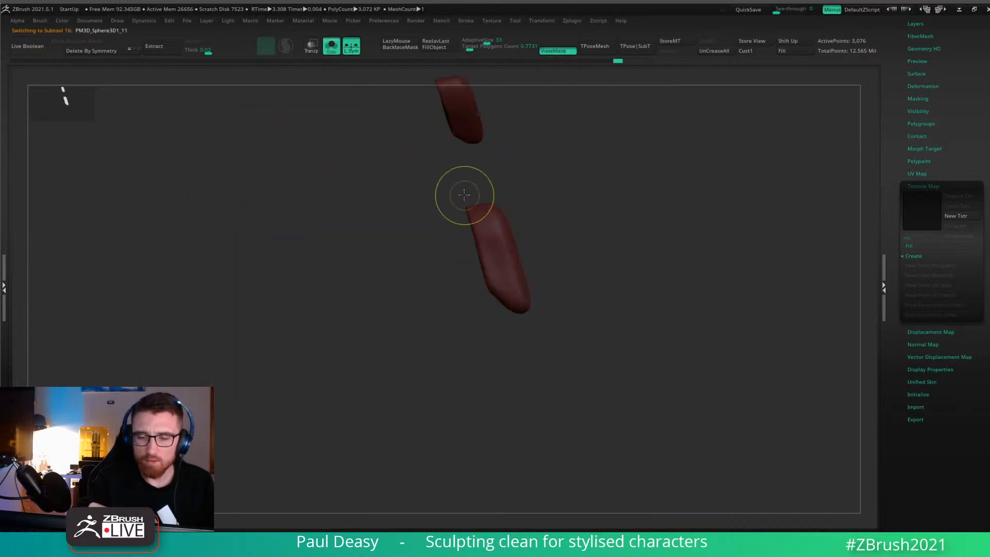
left_click_drag(465, 195, 462, 291, "ctrl")
mouse_move(467, 200)
left_mouse_down("ctrl")
mouse_move(443, 278)
mouse_move(513, 346)
mouse_move(512, 338)
left_mouse_up("ctrl")
right_click_drag(537, 299, 627, 251)
key("alt+s")
Push the unmasked outer edges of the elbow pieces inwards with the Move brush, then clear the mask.
right_click(497, 291)
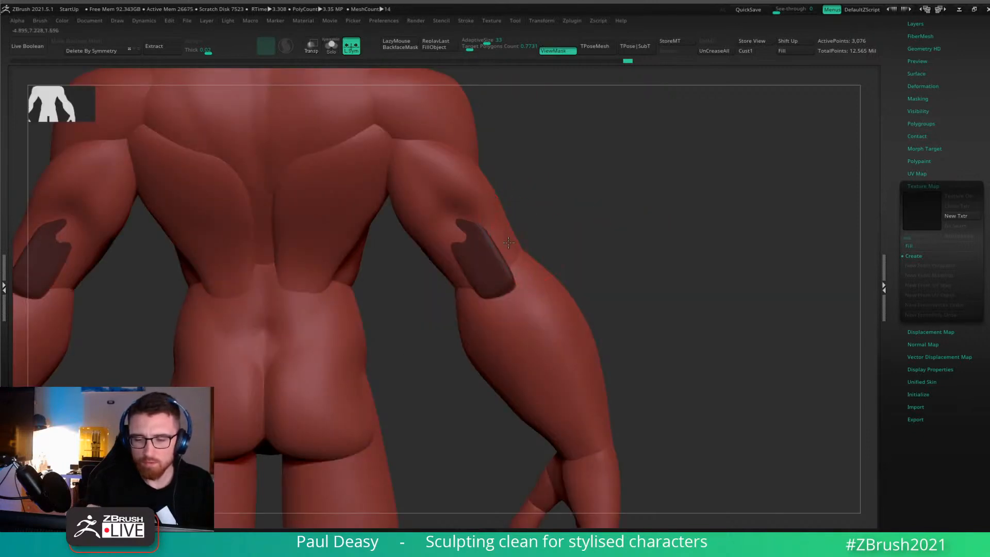
right_click_drag(560, 239, 530, 258)
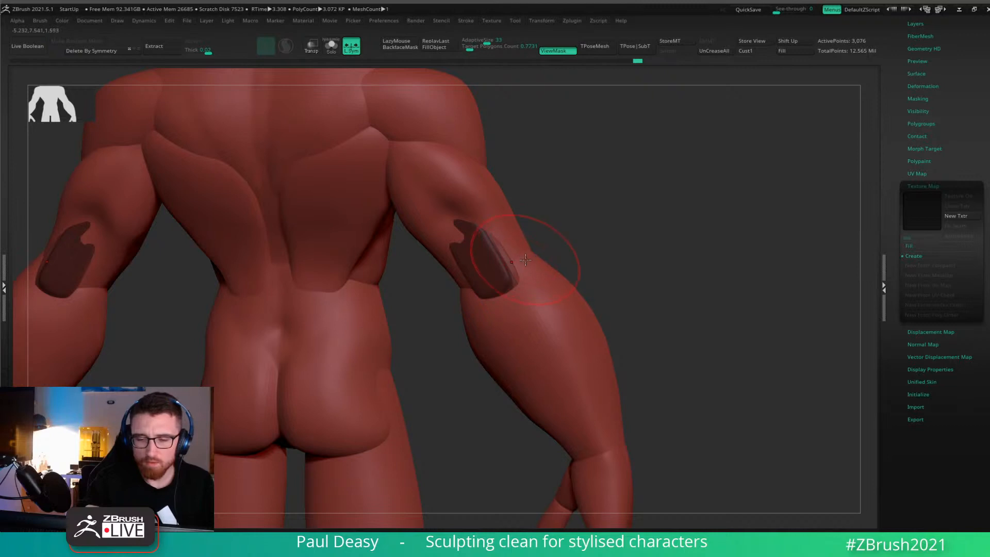
left_click_drag(525, 259, 518, 263)
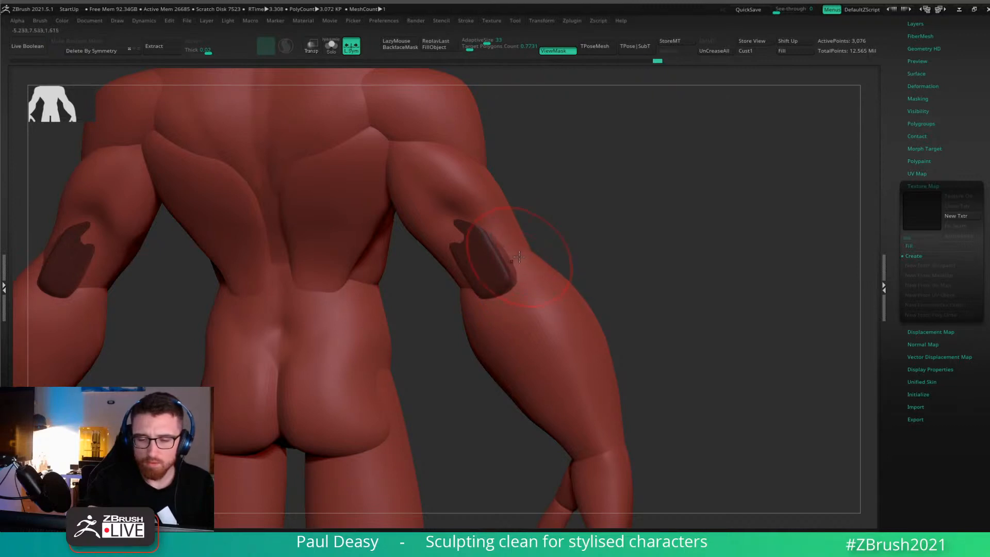
right_click_drag(519, 257, 489, 277)
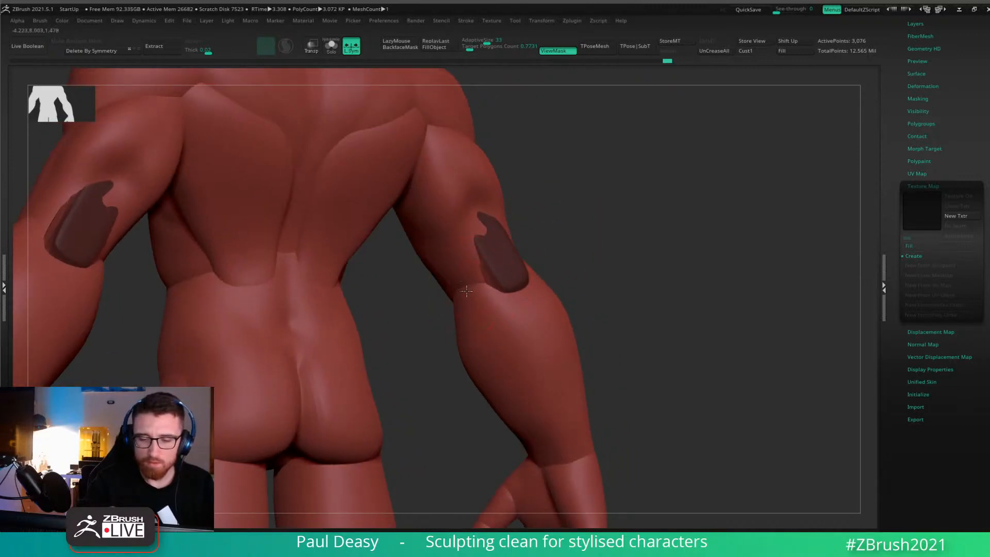
right_click_drag(594, 240, 532, 259)
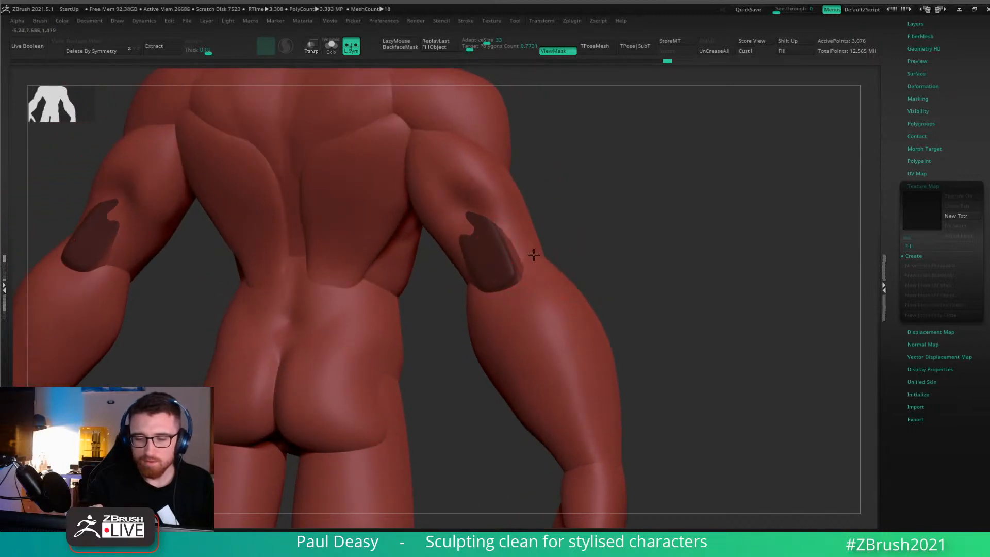
left_click_drag(567, 237, 584, 274, "ctrl")
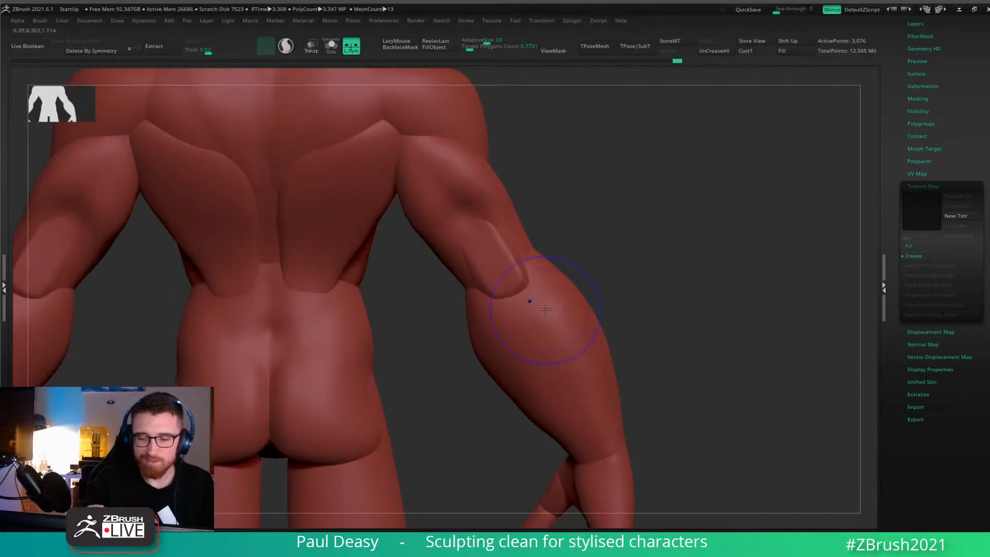
Resize the brush, switch to the upper arm subtool PM3D_Sphere3D1_7, and sculpt a LazyMouse stroke along the back of the triceps.
key("space")
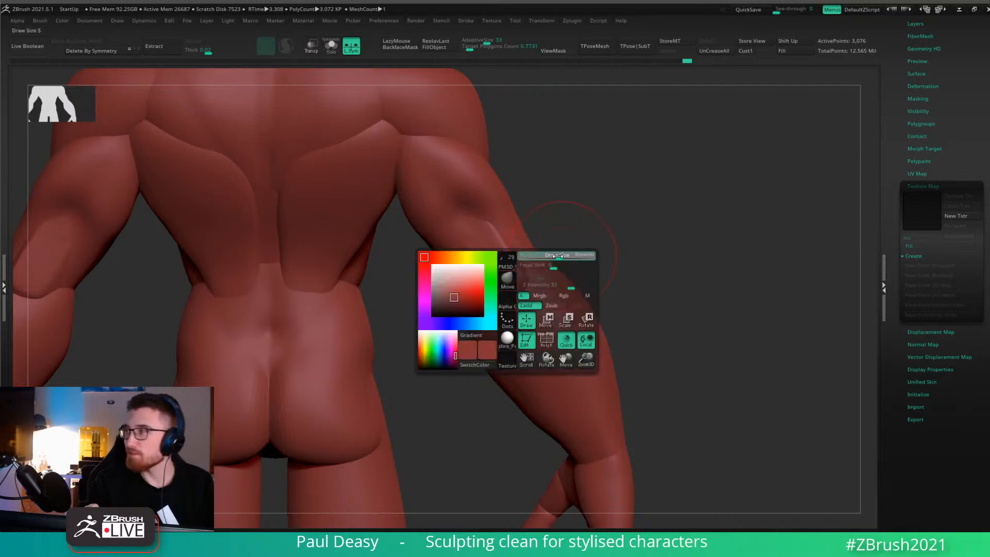
right_click_drag(559, 255, 595, 260)
left_click_drag(619, 250, 599, 272)
left_click(527, 255, "alt")
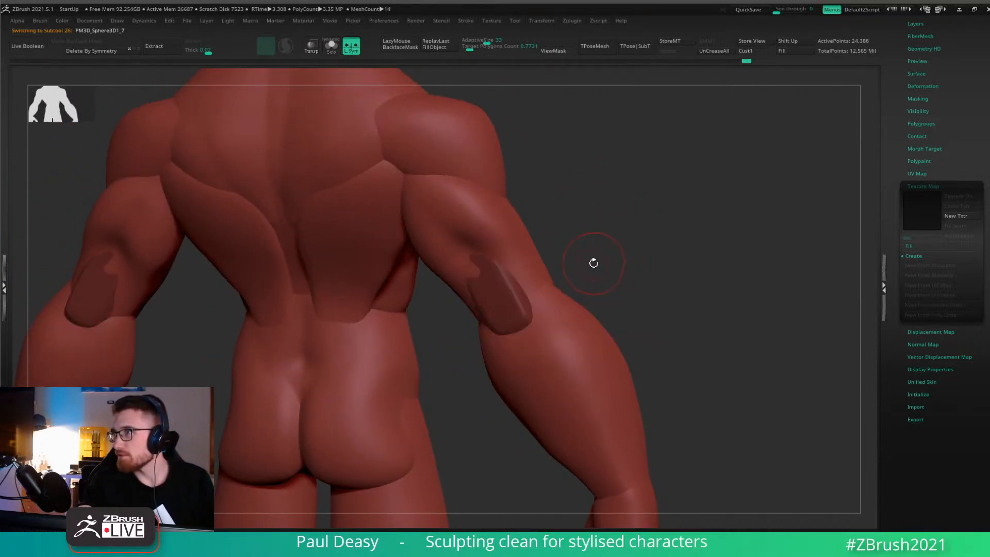
key("l")
left_click_drag(593, 259, 554, 246)
left_click_drag(485, 199, 518, 250)
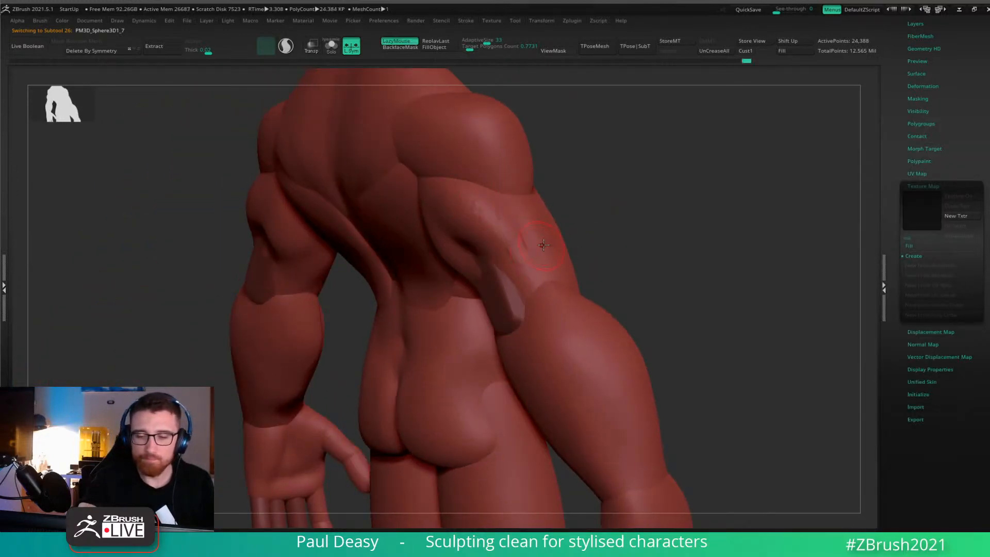
Add a subdivision level to the upper arms and smooth the stroke on the triceps at a lower level.
key("l")
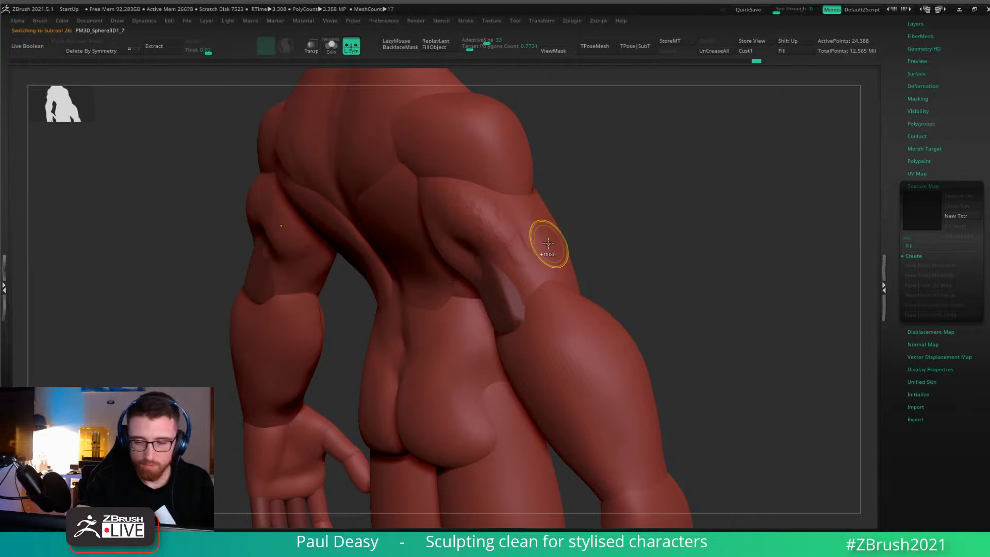
key("shift+d")
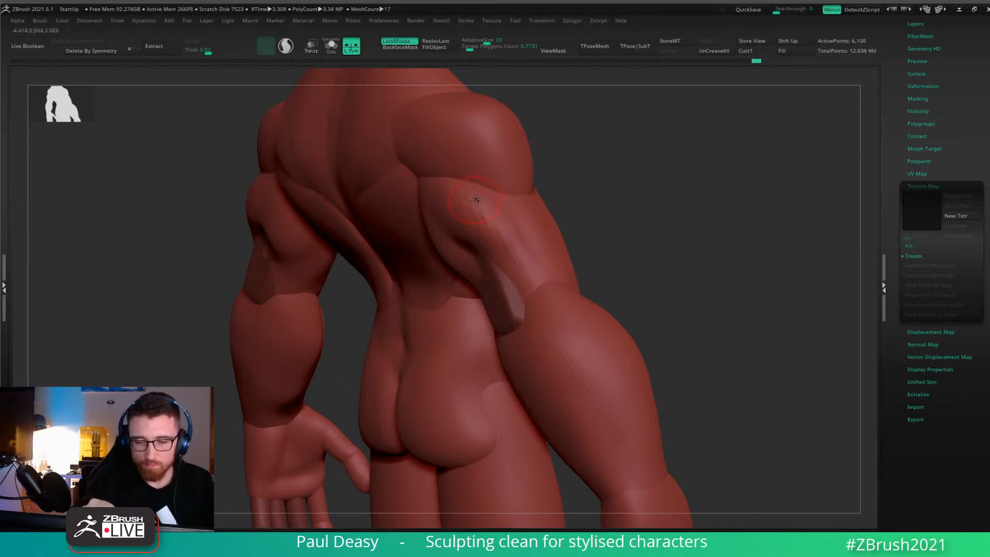
left_click_drag(475, 201, 495, 226, "shift")
right_click_drag(556, 240, 506, 222)
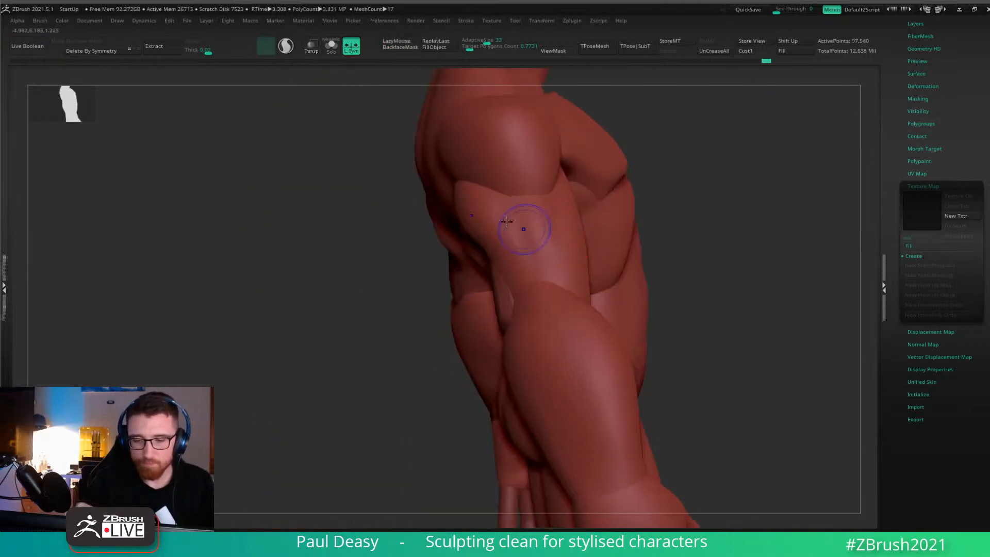
Sculpt long strokes down the outer side and front of the upper arm to define the split between biceps and triceps.
right_click_drag(470, 191, 513, 256)
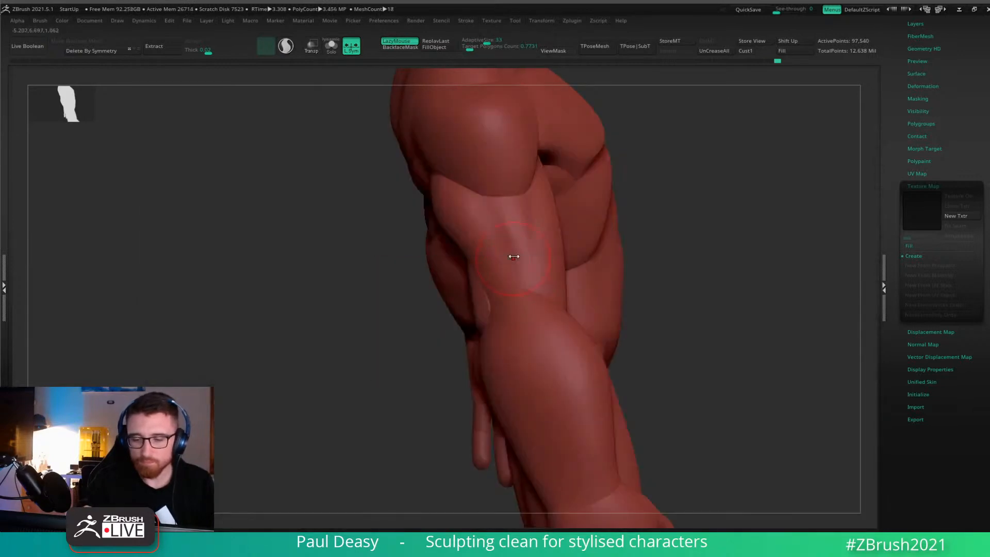
right_click_drag(529, 296, 488, 323)
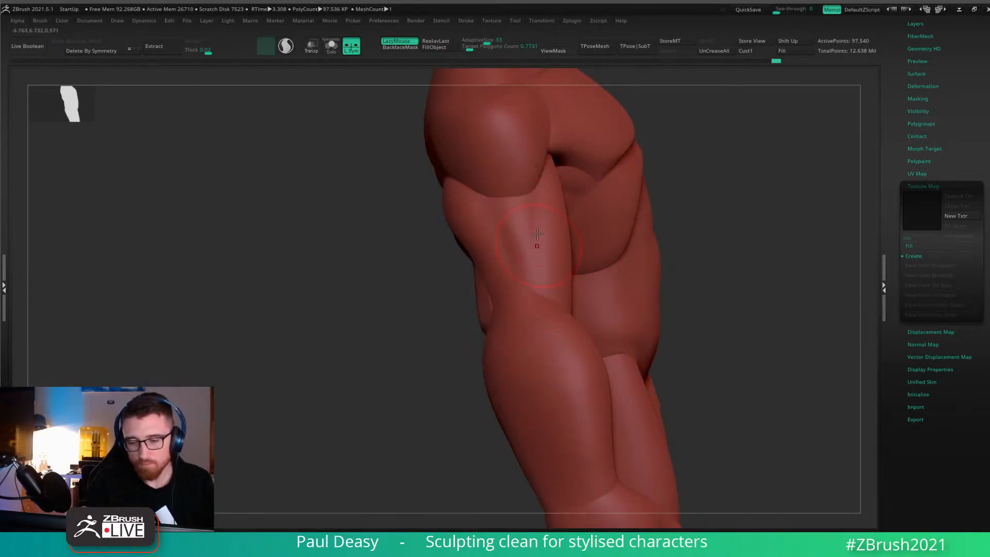
right_click_drag(562, 302, 551, 293)
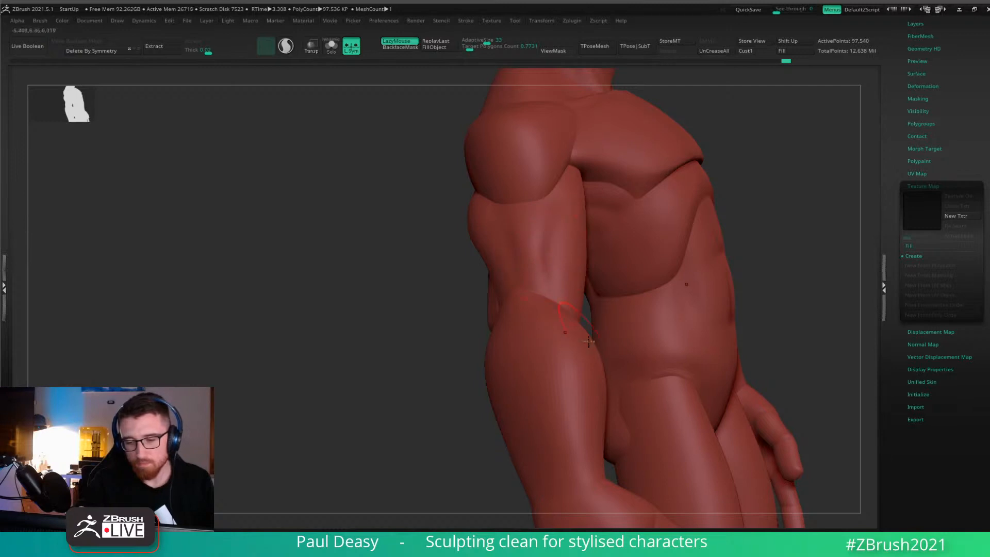
right_click_drag(589, 341, 555, 272)
right_click_drag(571, 339, 556, 282)
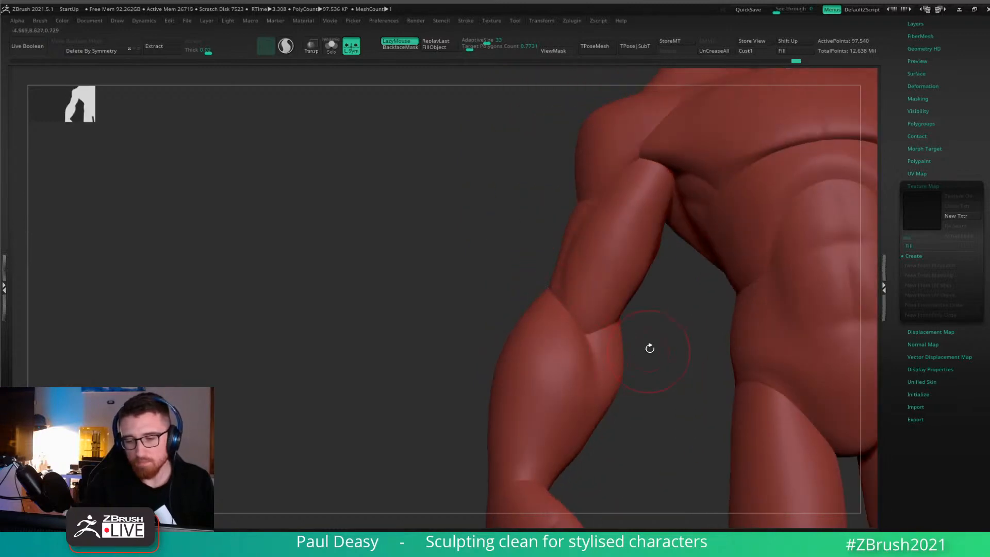
right_click_drag(649, 348, 620, 275)
right_click_drag(565, 334, 563, 226)
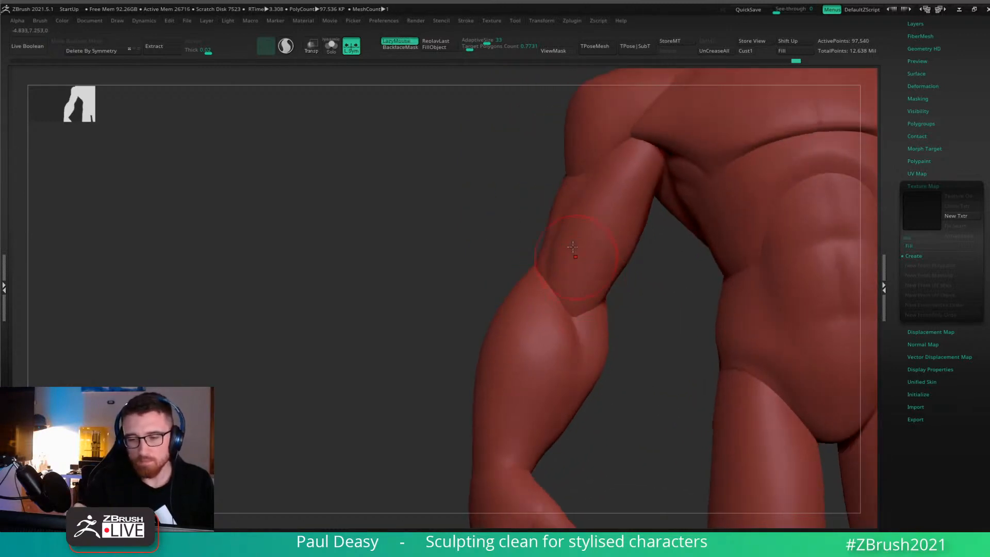
Isolate the upper arm pieces and carve soft muscle separations along their length.
key("l")
right_click_drag(649, 301, 625, 326)
key("alt+s")
right_click_drag(653, 259, 637, 286)
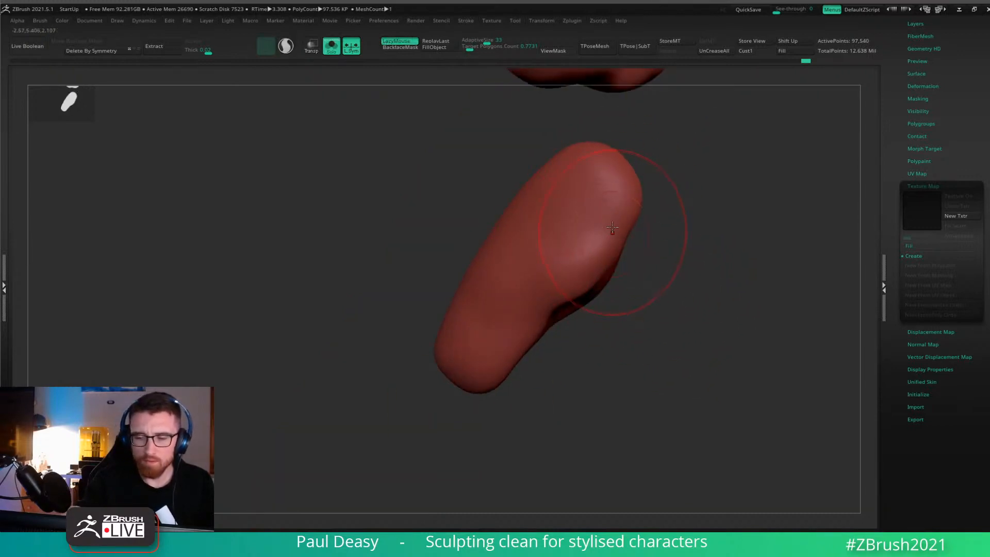
right_click_drag(509, 332, 593, 263)
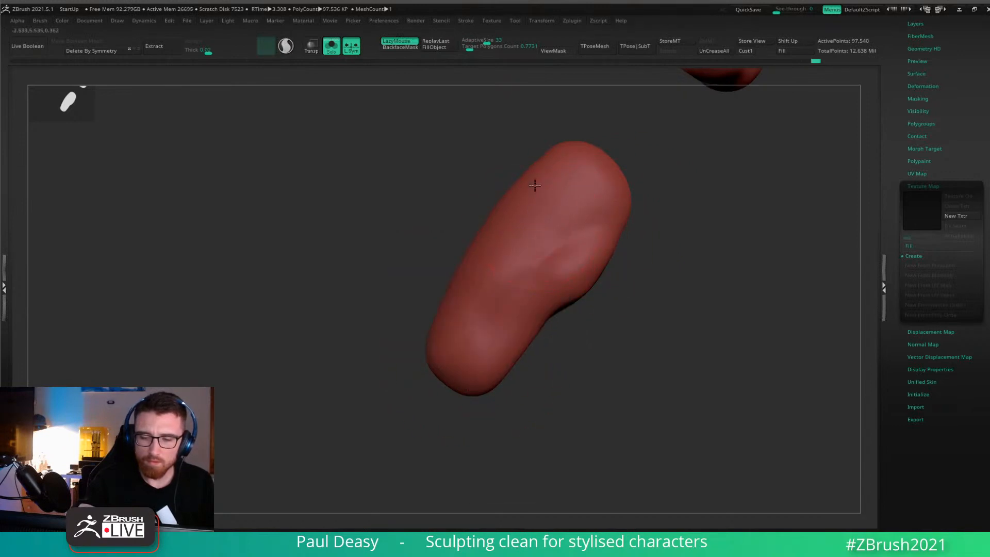
right_click_drag(542, 203, 538, 212)
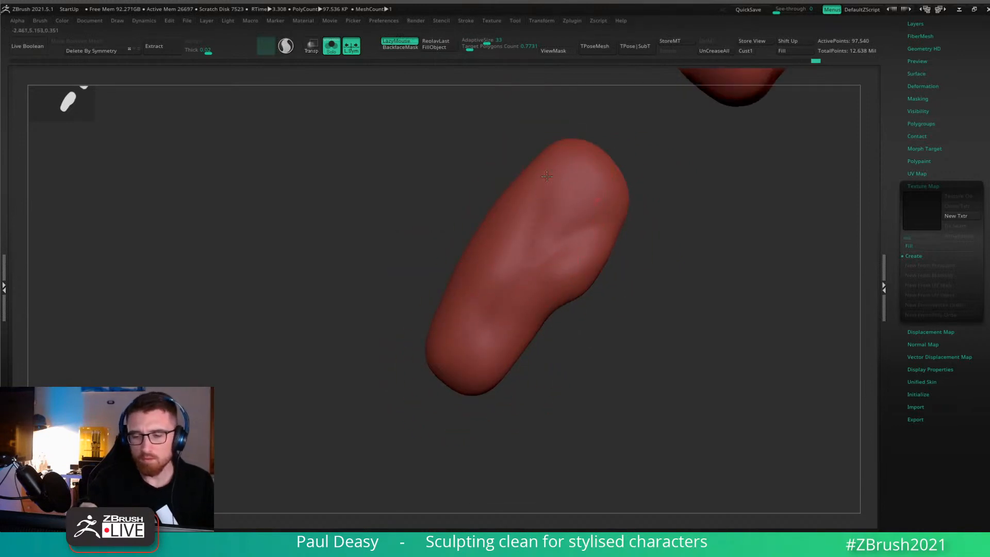
mouse_move(546, 177)
right_mouse_down()
mouse_move(650, 329)
mouse_move(642, 349)
right_mouse_up()
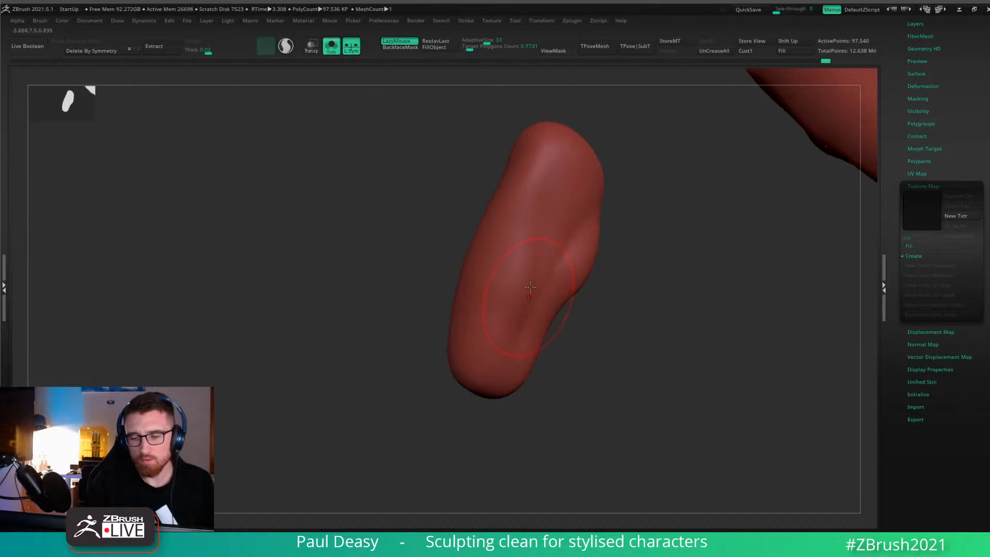
right_click_drag(548, 324, 531, 305)
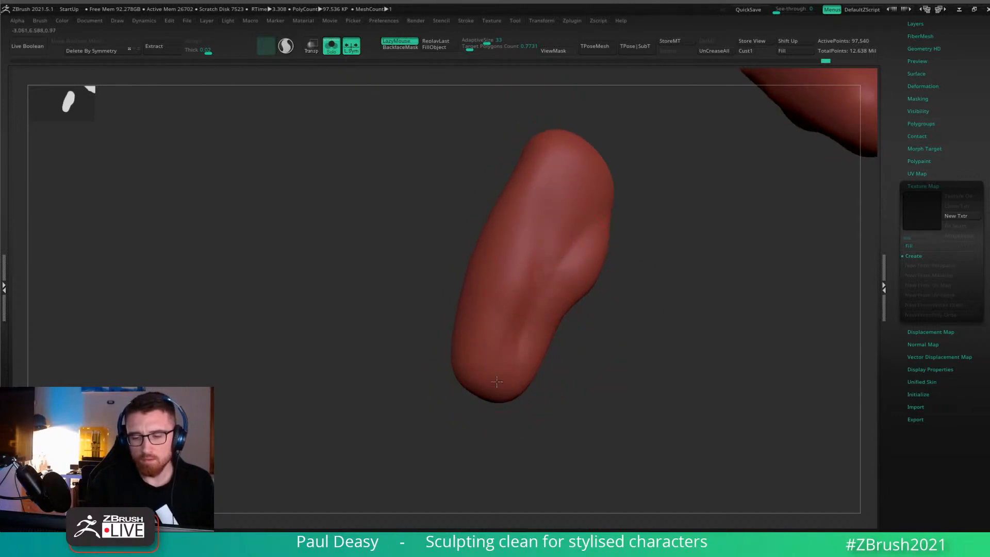
Bring back the whole body and adjust the upper arm near the armpit with a resized Move brush.
right_click_drag(472, 404, 584, 404)
left_click(624, 378, "shift")
key("space")
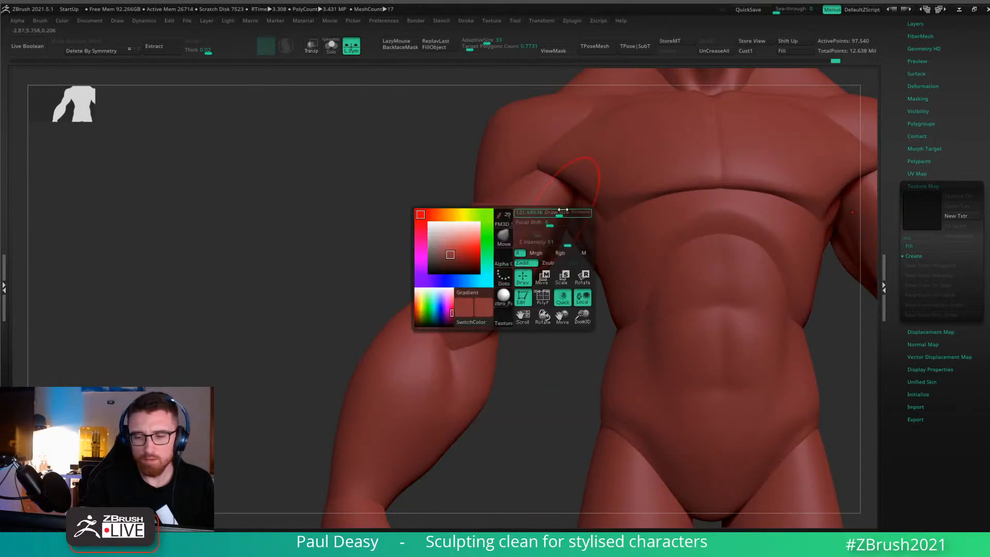
left_click_drag(569, 196, 563, 188)
Drop the upper arms to a low subdivision level, mask them, and unmask their outer edge near the elbow.
key("f")
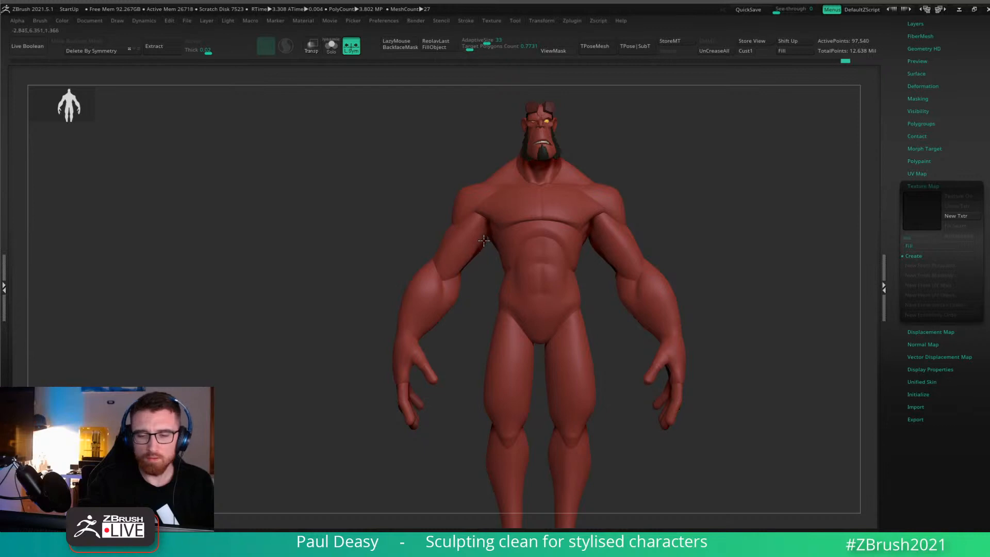
right_click_drag(483, 241, 665, 263)
key("shift+d")
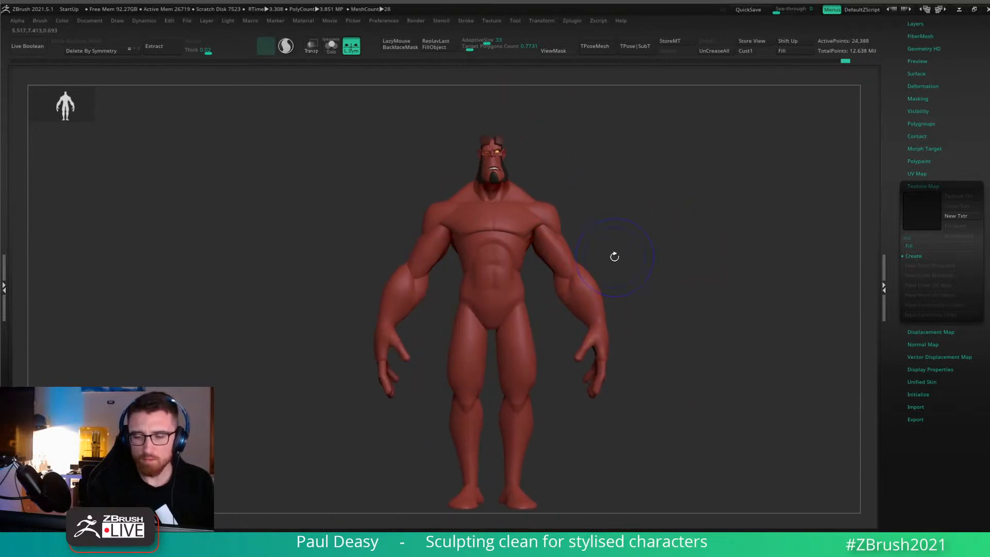
mouse_move(526, 308)
left_mouse_down("ctrl")
mouse_move(592, 255)
mouse_move(626, 207)
left_mouse_up("ctrl")
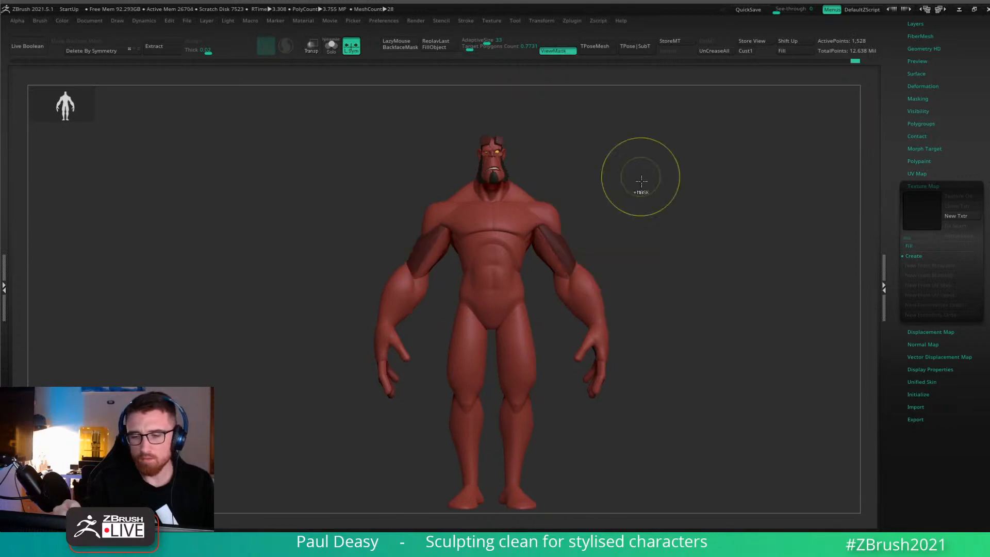
right_click_drag(611, 256, 576, 261, "alt")
left_click(552, 259, "ctrl+alt")
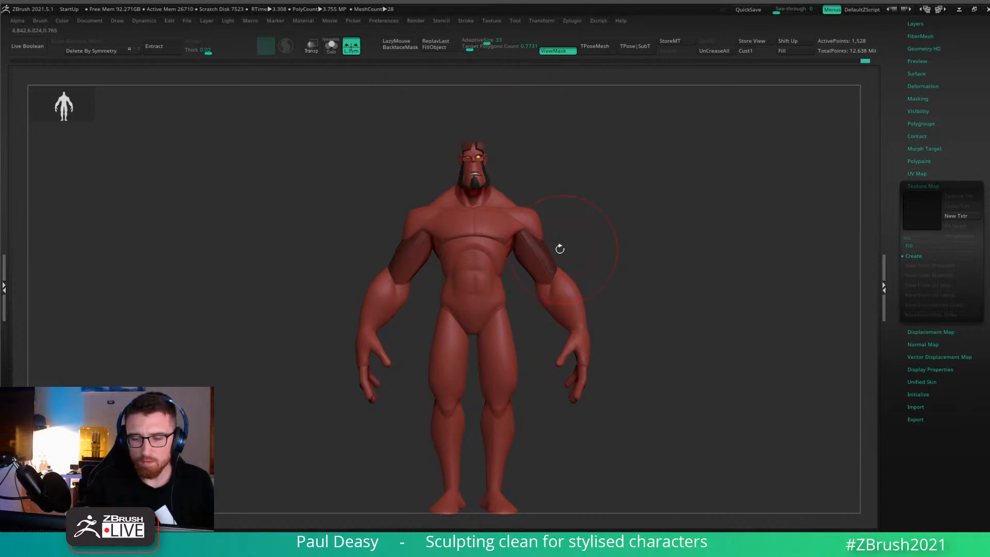
key("space")
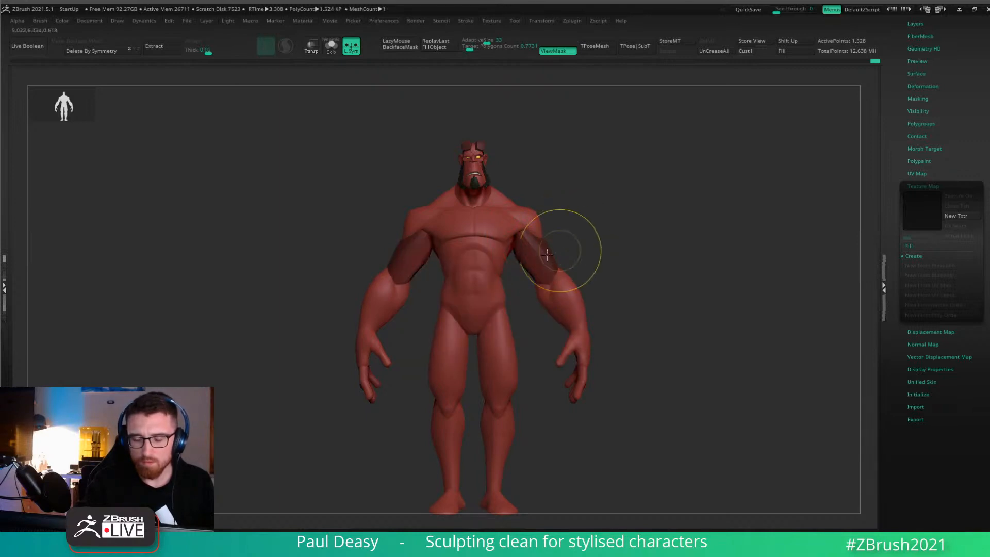
right_click_drag(547, 253, 651, 254)
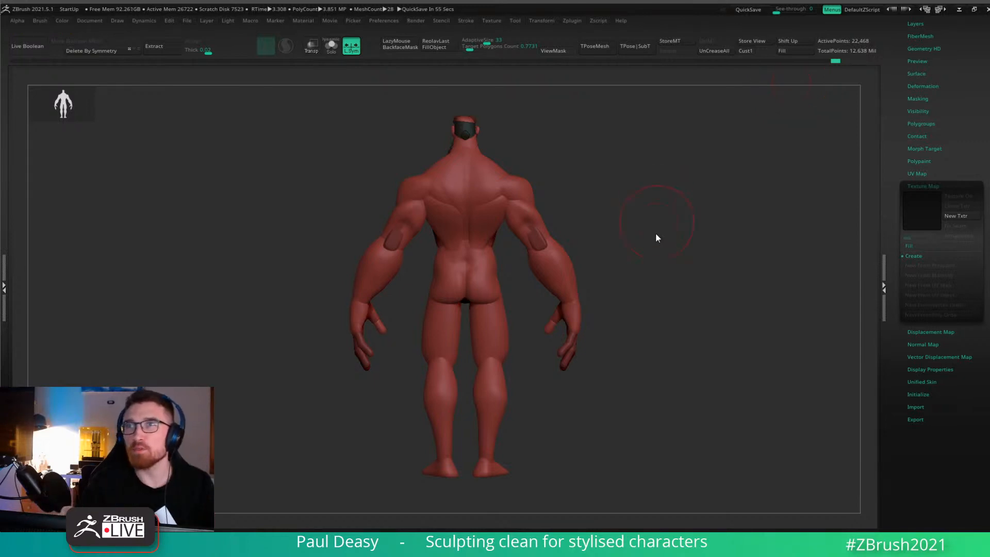
Switch to the elbow subtool PM3D_Sphere3D1_11 and adjust the elbow pieces in side view with a resized brush.
left_click_drag(659, 273, 645, 278)
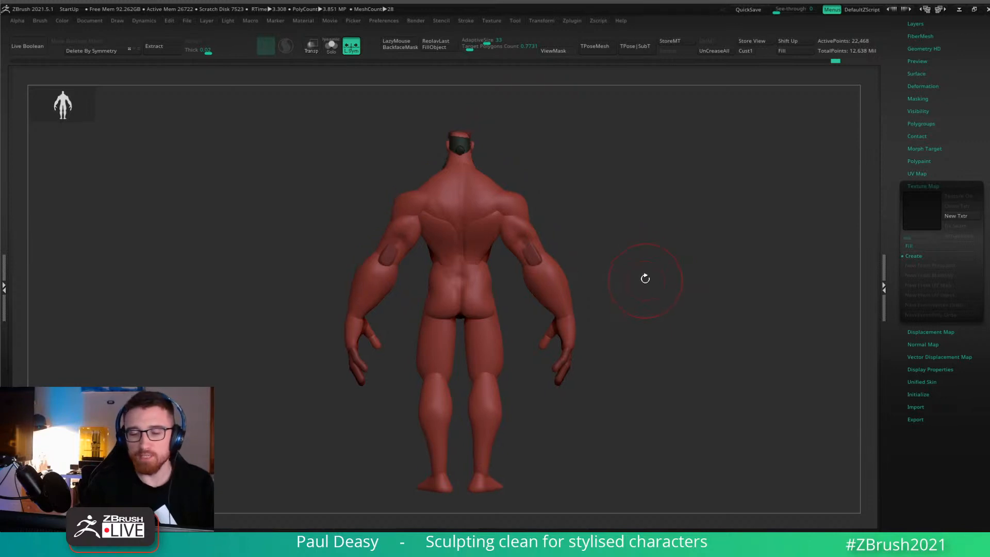
left_click(536, 253, "alt")
right_click_drag(542, 227, 545, 251, "ctrl")
key("space")
left_click_drag(621, 239, 539, 234)
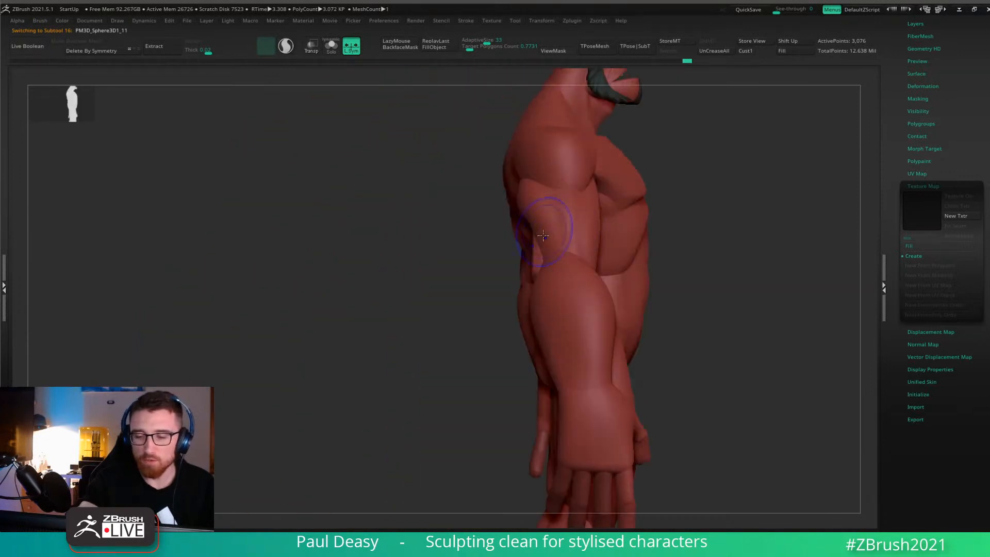
key("space")
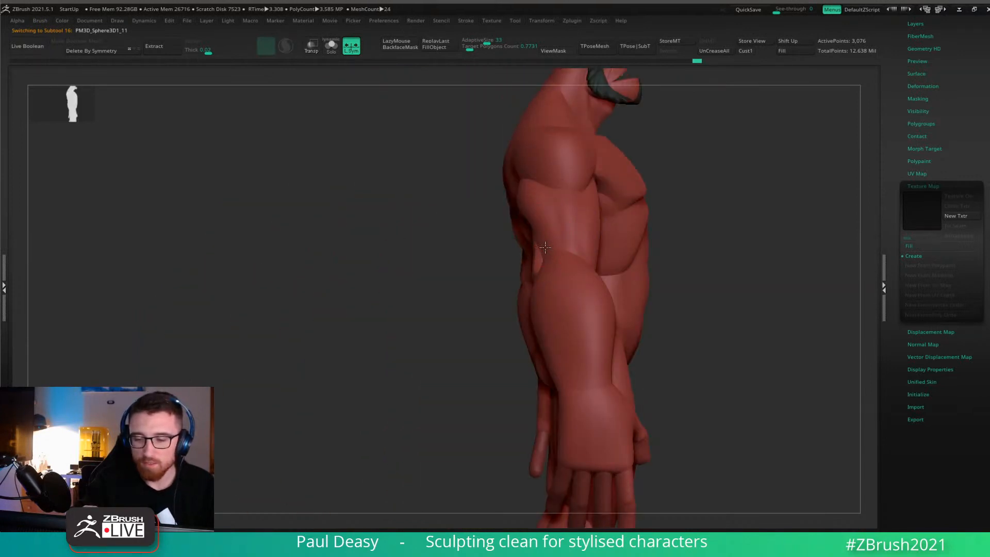
right_click_drag(545, 248, 619, 239)
Switch to the upper arm subtool PM3D_Sphere3D1_7 and carve the triceps separation above the elbow with the DamStandard brush.
left_click(522, 247, "alt")
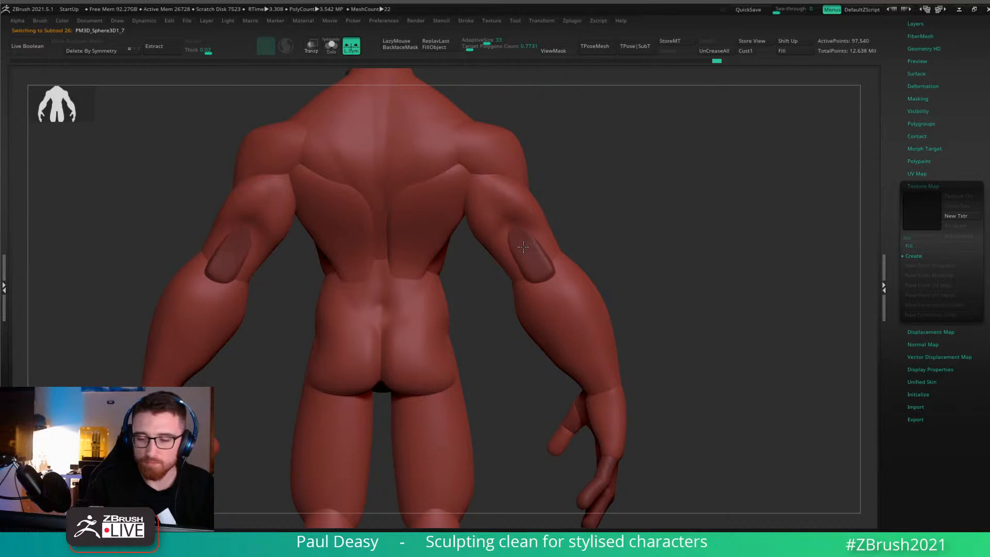
key("space")
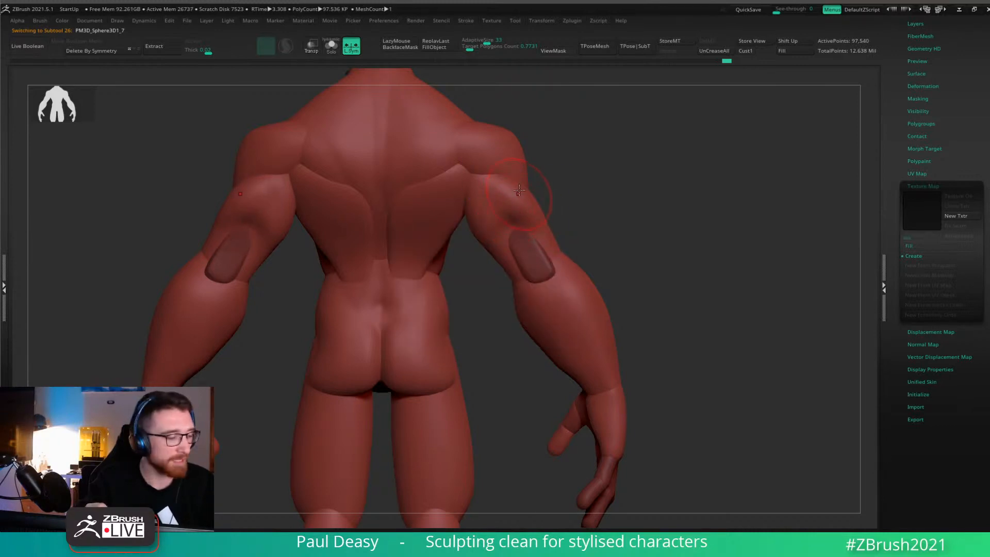
left_click_drag(733, 323, 517, 305)
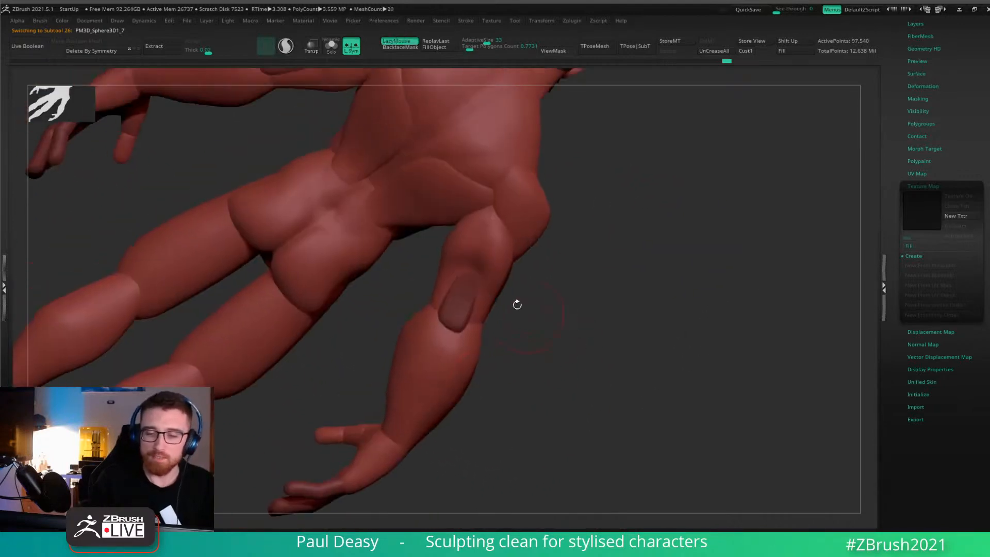
key("space")
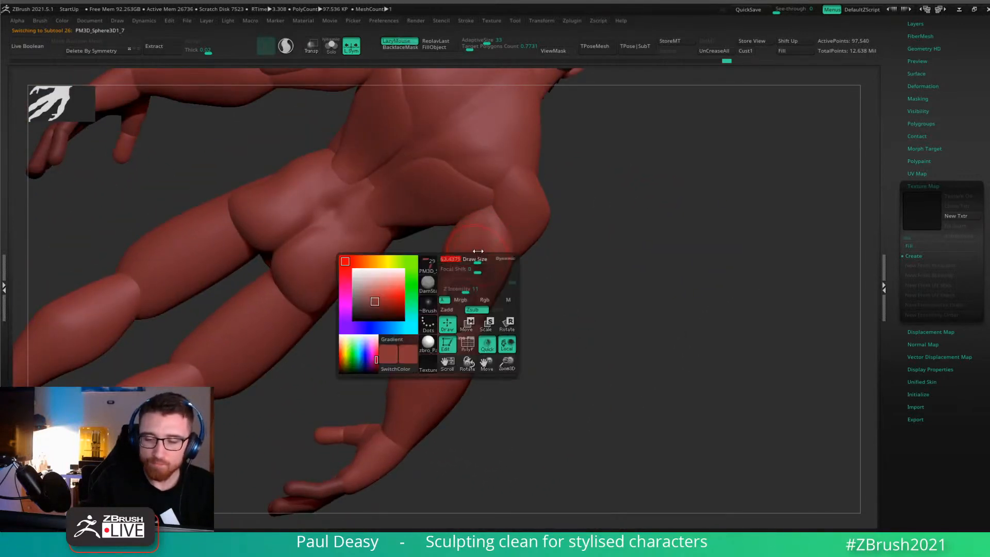
left_click(483, 217, "alt")
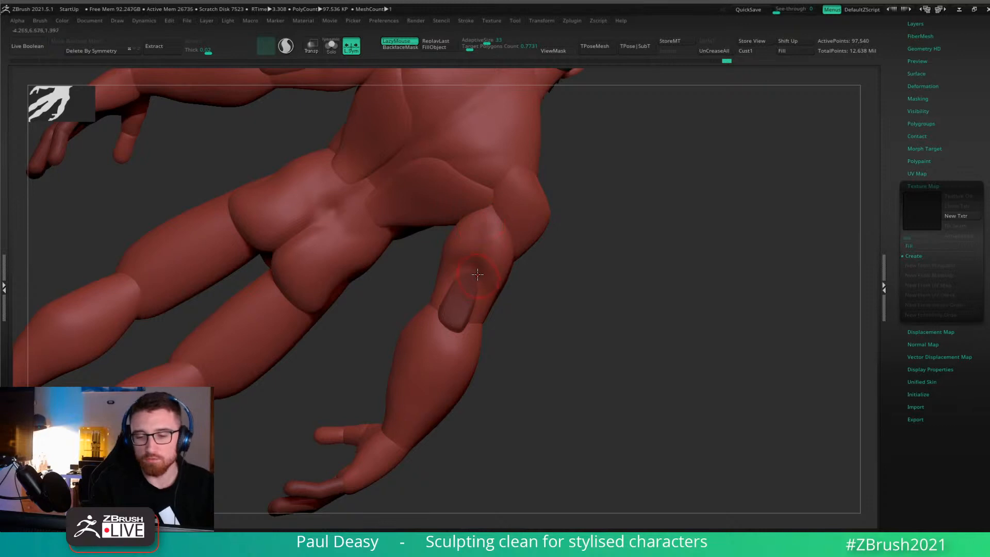
key("space")
key("space")
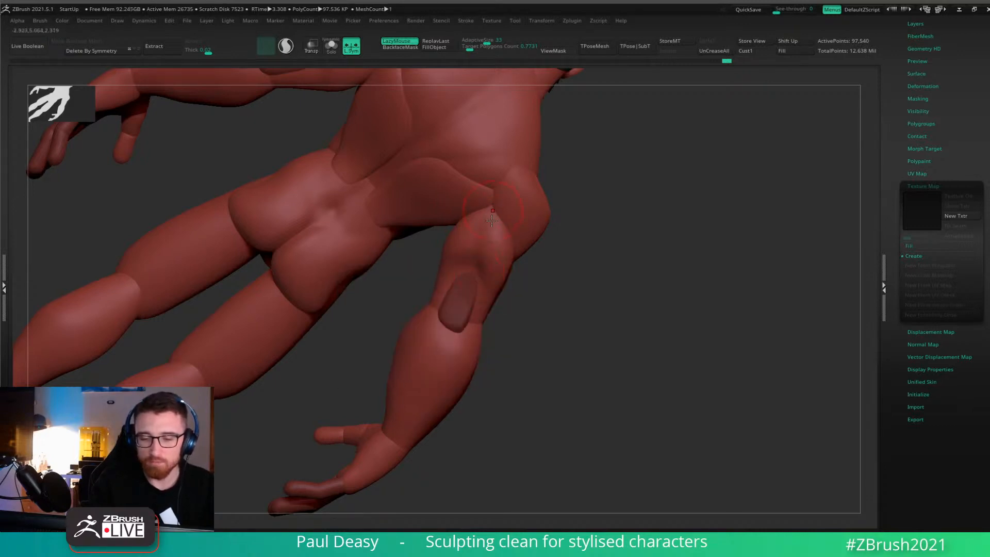
key("l")
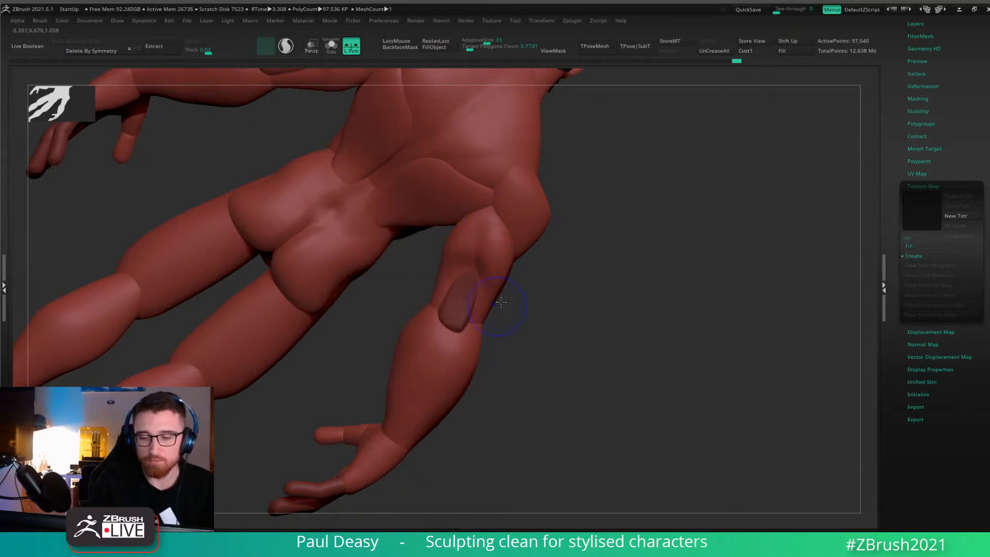
Refine and smooth the triceps separation above the elbow on the upper arms with a resized brush.
key("space")
key("l")
mouse_move(570, 282)
left_mouse_down("alt")
mouse_move(581, 281)
mouse_move(459, 266)
left_mouse_up("alt")
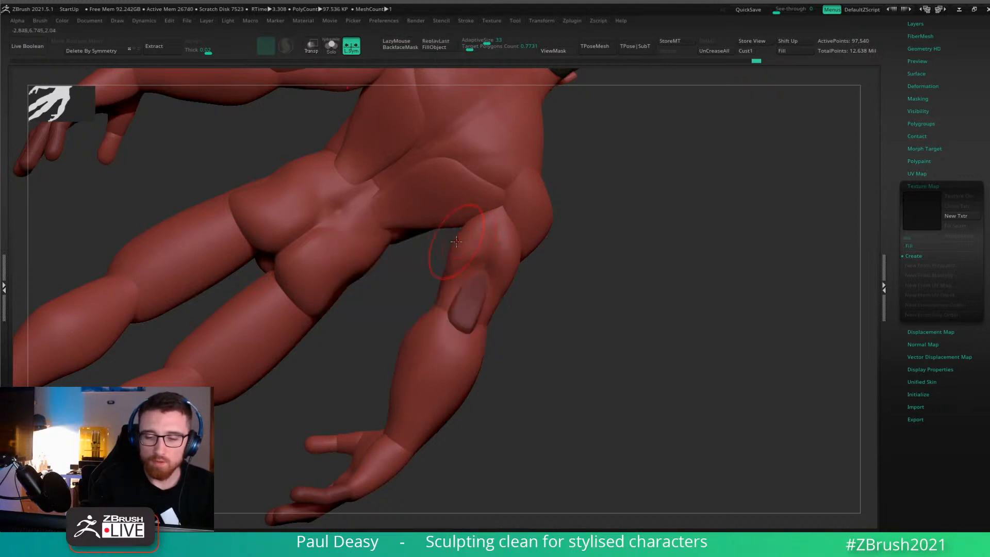
left_click_drag(573, 248, 585, 261, "shift")
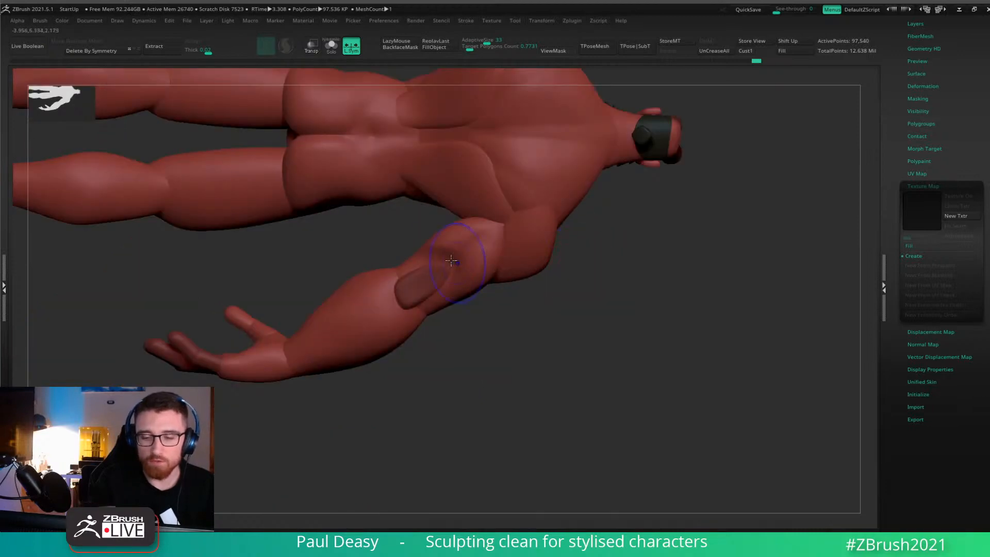
left_click_drag(458, 263, 454, 261, "shift")
mouse_move(495, 307)
left_mouse_down()
mouse_move(586, 325)
mouse_move(596, 338)
mouse_move(587, 299)
mouse_move(596, 272)
mouse_move(458, 236)
left_mouse_up()
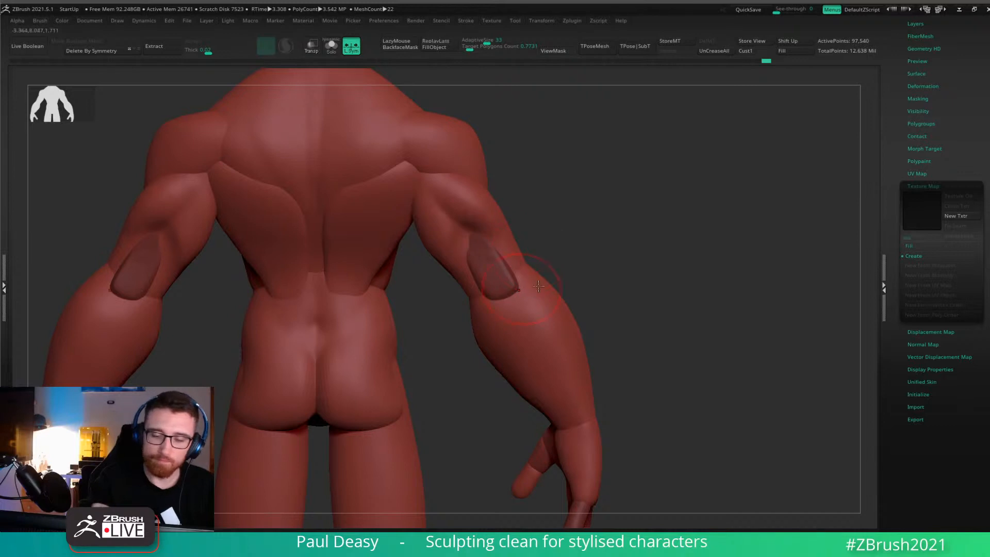
Switch to the elbow subtool PM3D_Sphere3D1_11 and adjust the outer edge of the elbow pieces from behind with a resized brush.
left_click_drag(570, 268, 570, 246)
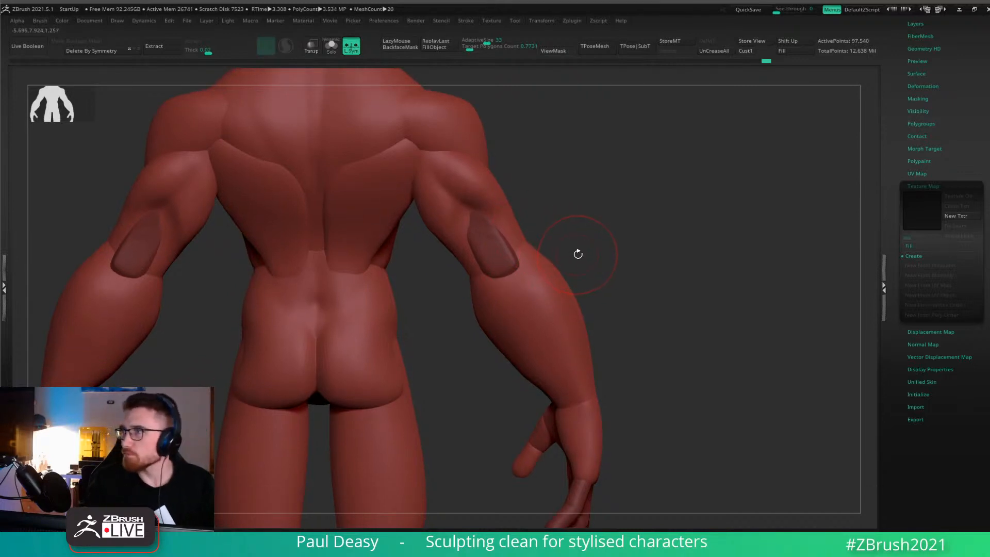
mouse_move(574, 256)
left_mouse_down()
mouse_move(596, 256)
mouse_move(497, 253)
left_mouse_up()
right_click_drag(497, 253, 410, 305)
left_click(453, 234, "alt")
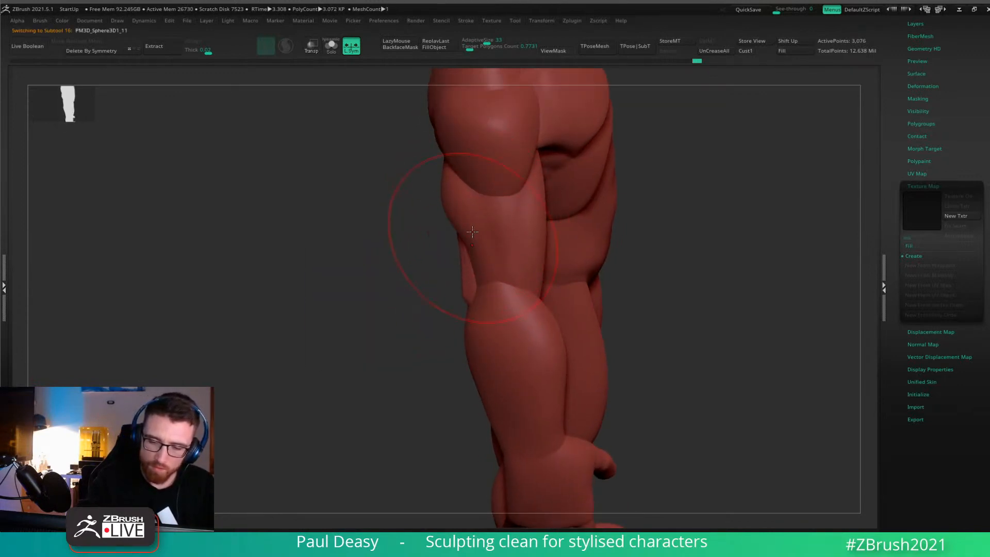
right_click_drag(512, 200, 580, 166)
left_click_drag(683, 267, 768, 249)
key("space")
mouse_move(497, 279)
left_mouse_down()
mouse_move(493, 269)
mouse_move(510, 261)
left_mouse_up()
right_click_drag(533, 286, 531, 286)
left_click_drag(527, 289, 521, 289)
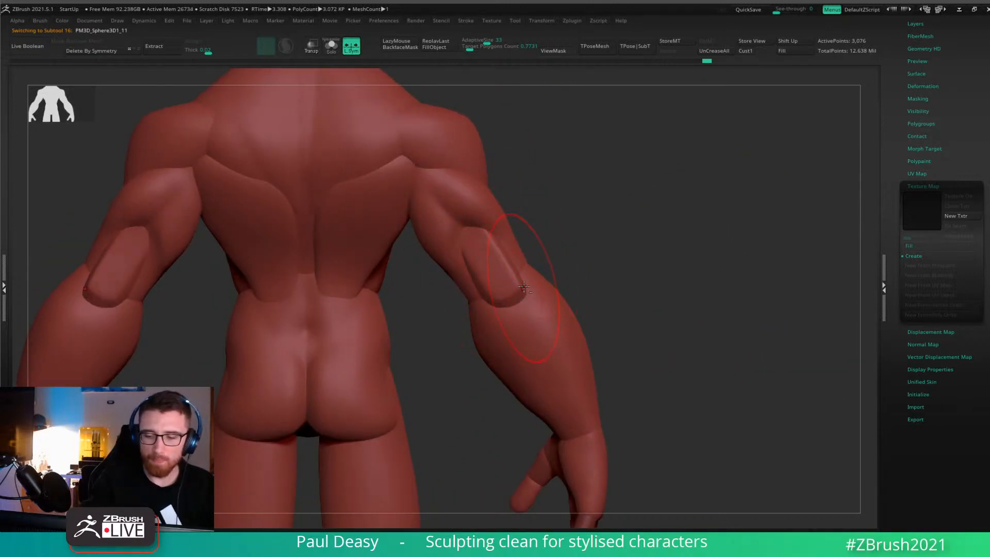
Undo the last adjustment to the elbow pieces and subdivide their mesh once.
key("ctrl+z")
right_click_drag(656, 283, 624, 280, "ctrl")
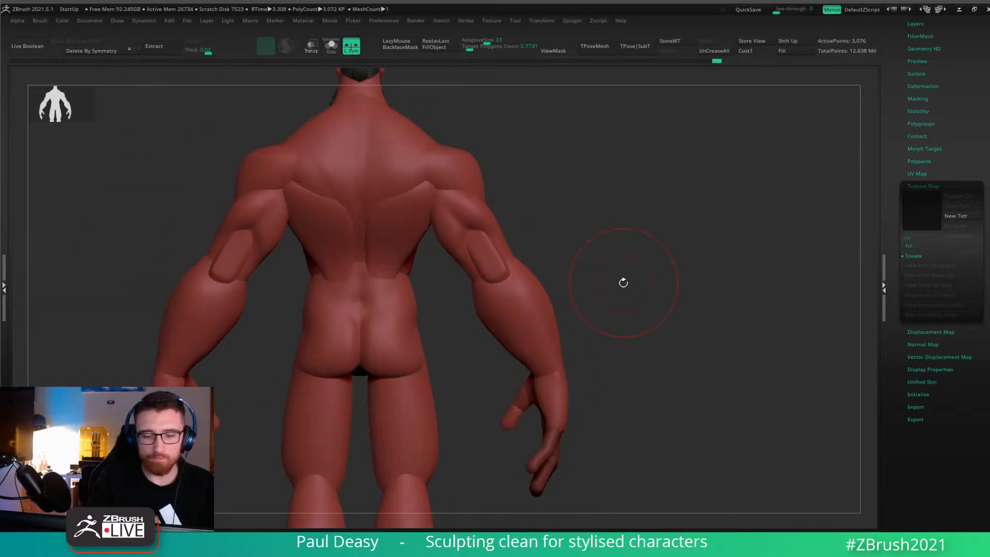
key("ctrl+d")
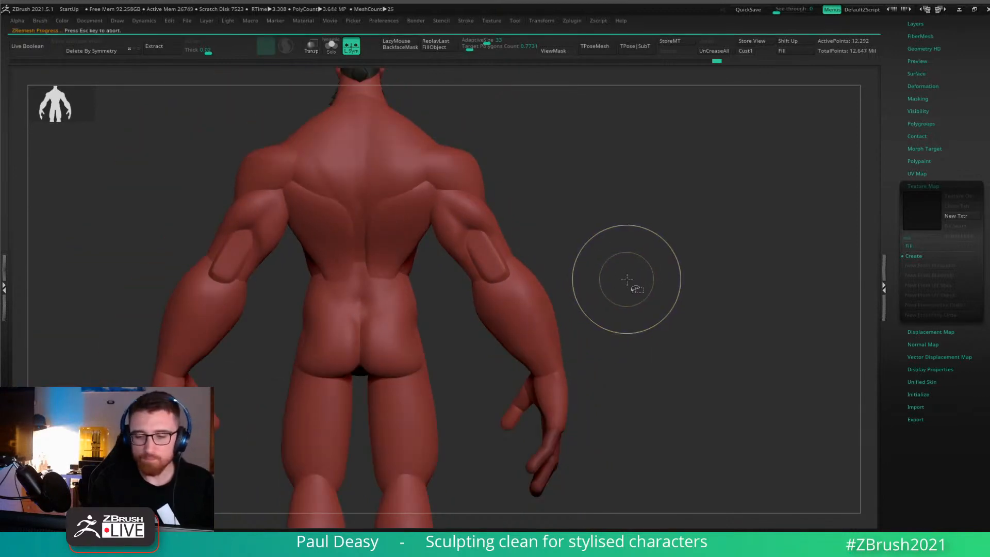
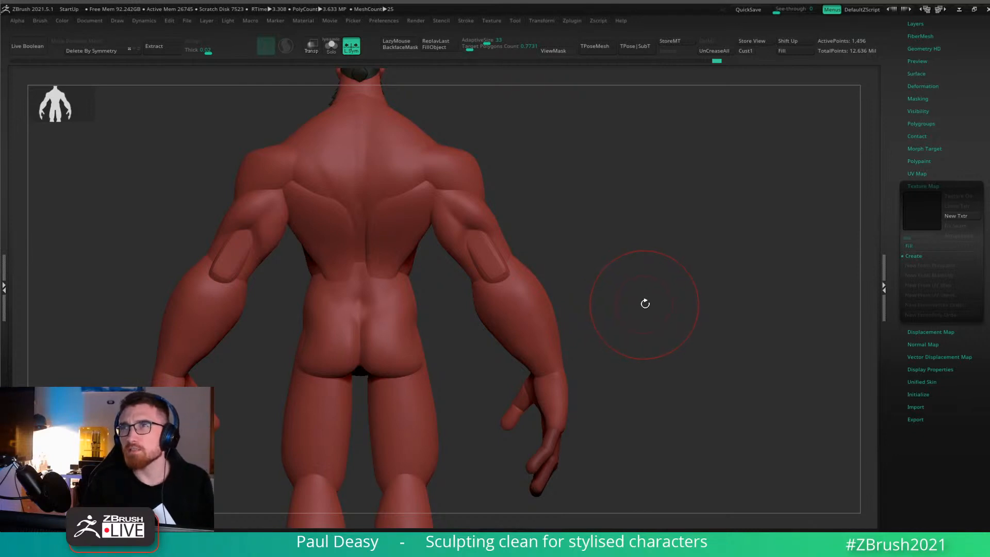
Combine all the character's subtools into one Transpose Master posing mesh.
left_click_drag(643, 304, 643, 309)
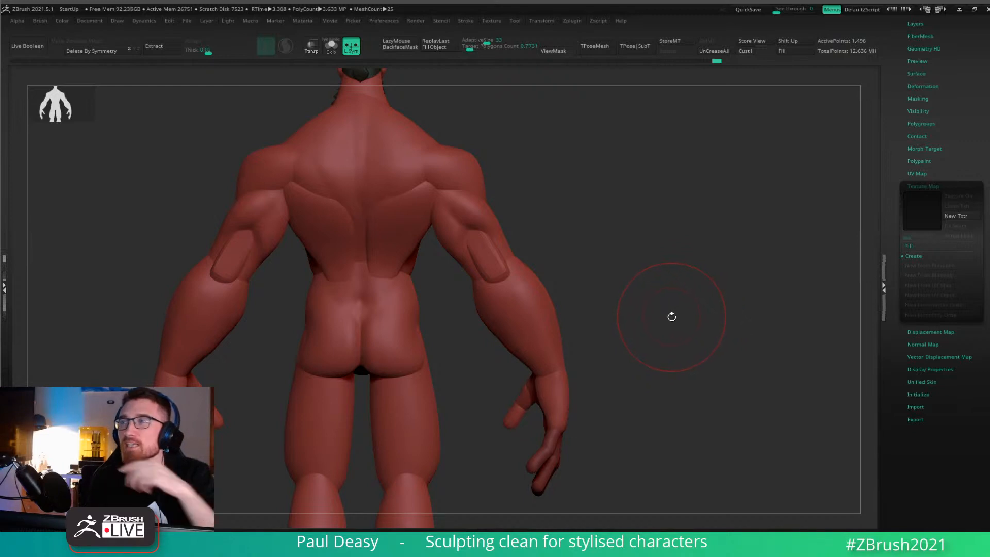
left_click_drag(682, 310, 588, 330)
left_click_drag(691, 382, 577, 279, "alt")
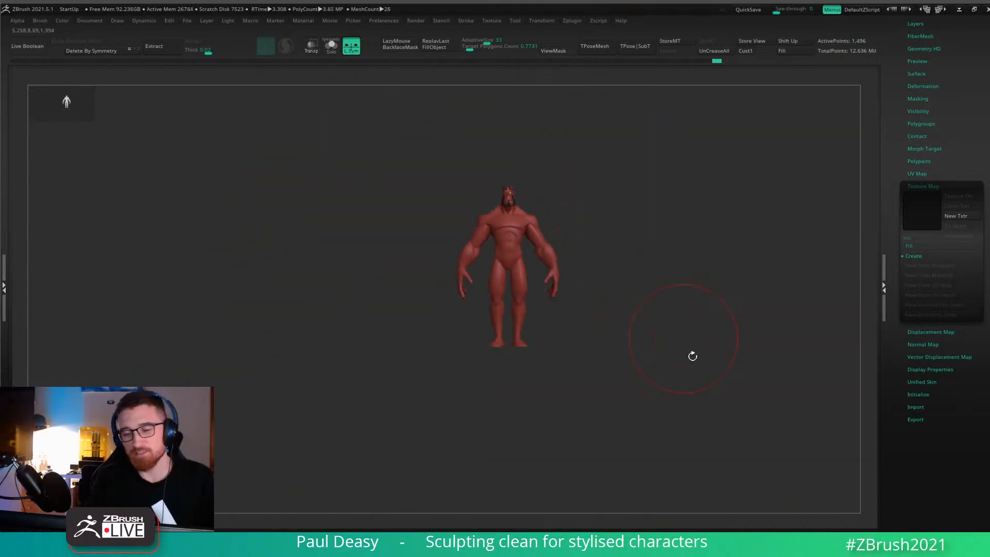
right_click(617, 347)
mouse_move(693, 356)
right_mouse_down("alt")
mouse_move(617, 385)
mouse_move(642, 349)
right_mouse_up("alt")
right_click(643, 360)
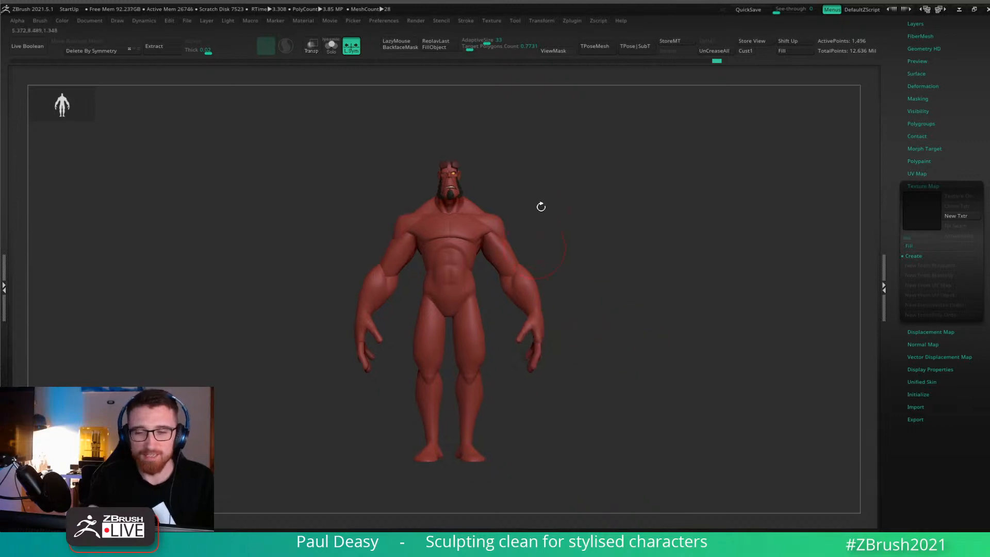
left_click(594, 53)
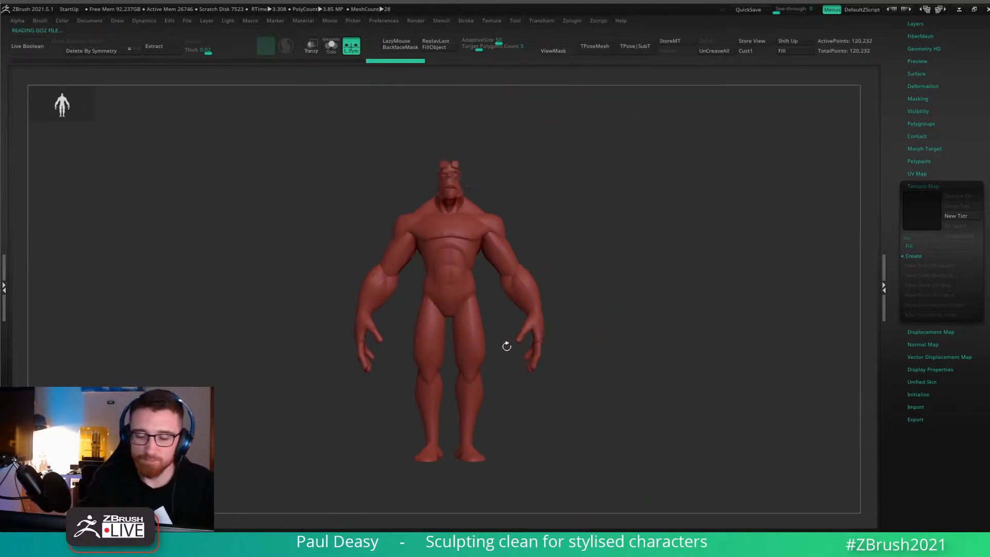
Mask the whole upper body of the posing mesh, leaving only the legs free to edit.
left_click(472, 315, "ctrl+shift")
left_click_drag(577, 316, 623, 411, "ctrl+shift")
left_click(477, 405, "ctrl+shift")
left_click(479, 455, "ctrl+shift")
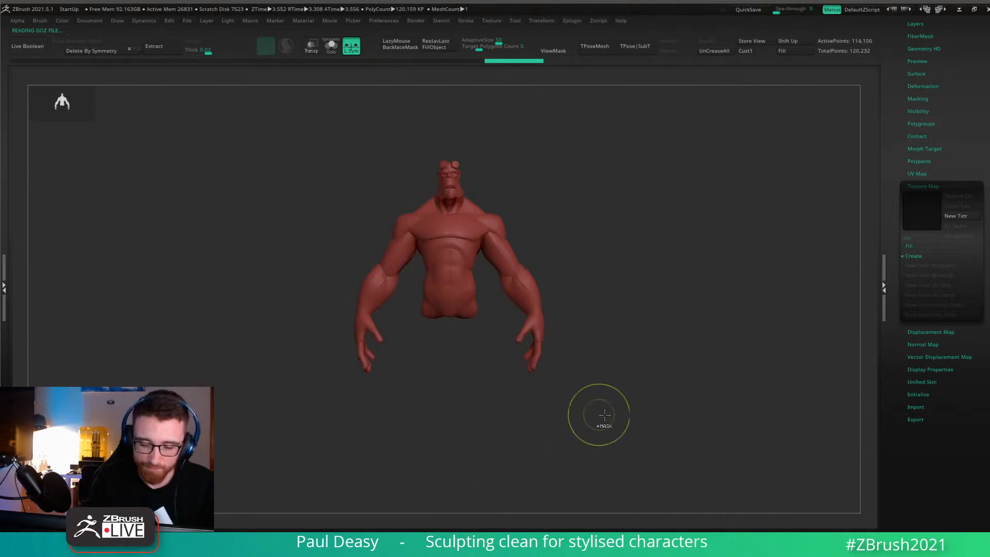
left_click(604, 415, "ctrl")
left_click(585, 400, "ctrl+shift")
Centre the gizmo at the top of the leg with its orientation reset, and shift the legs in side view.
left_click(470, 300, "alt")
left_click_drag(586, 305, 581, 321, "alt")
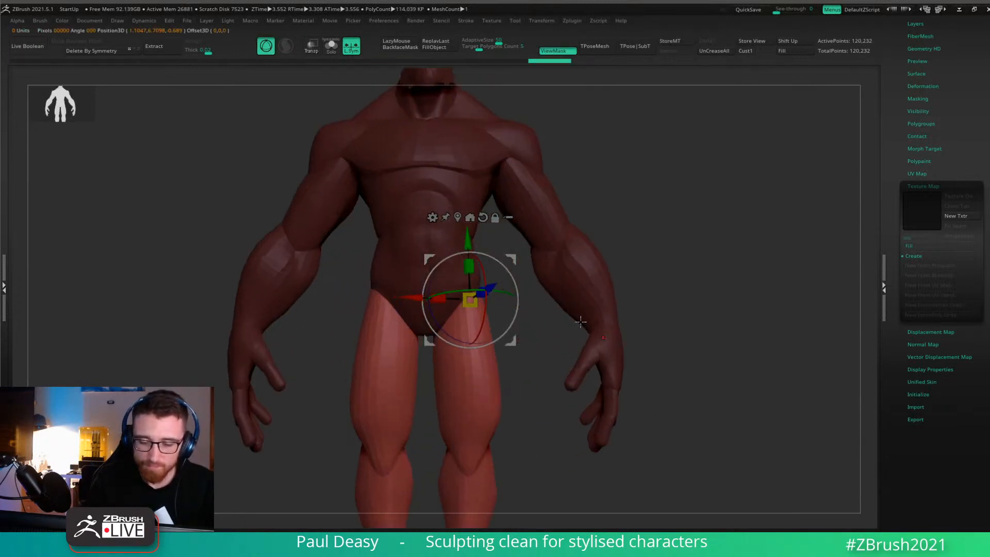
left_click(483, 217, "alt")
left_click_drag(693, 229, 613, 238)
left_click_drag(516, 255, 538, 254, "alt")
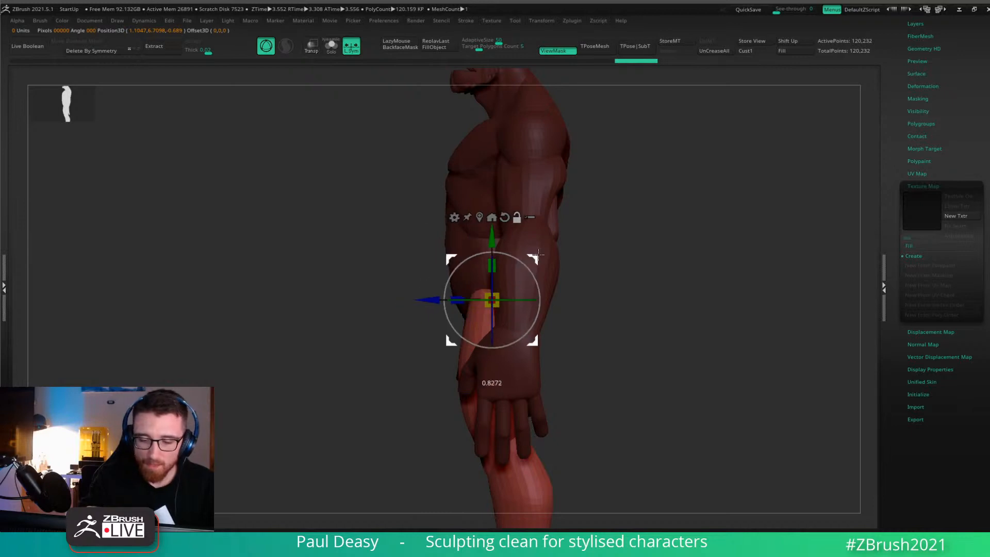
left_click_drag(621, 268, 675, 242, "shift")
left_click_drag(493, 303, 492, 296)
left_click_drag(574, 283, 548, 279, "alt")
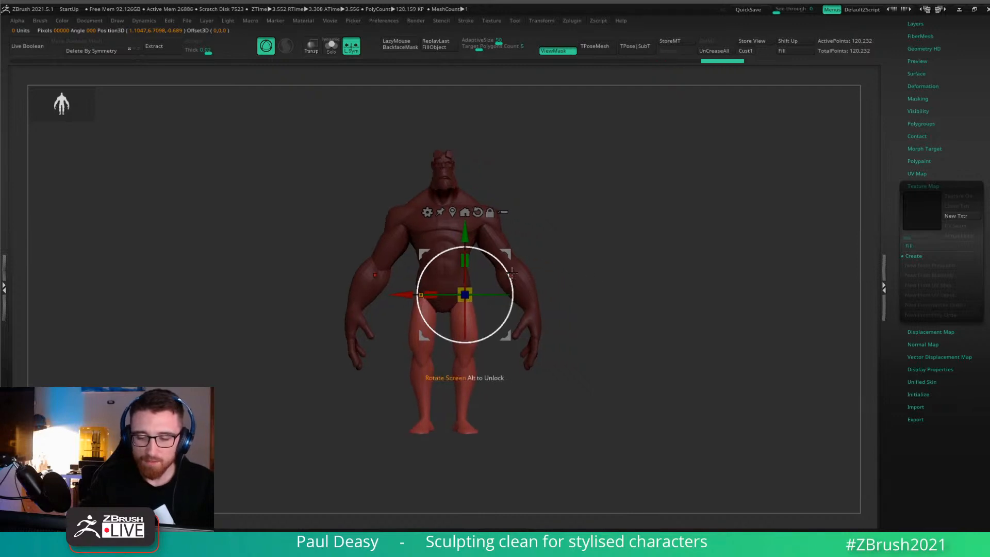
Rotate and reposition the legs slightly in front view with the gizmo so they sit under the pelvis.
left_click_drag(512, 252, 506, 272)
left_click_drag(503, 257, 506, 256)
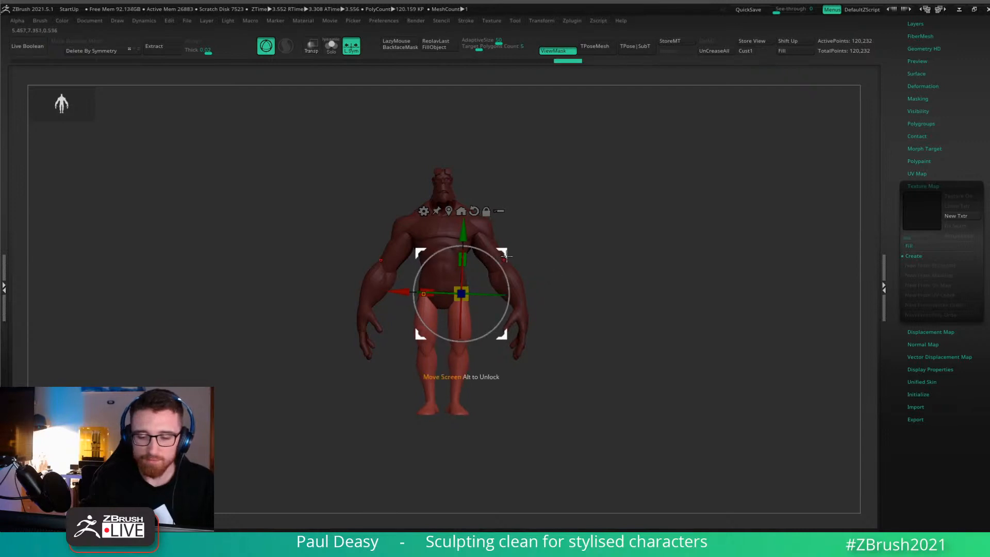
left_click_drag(462, 293, 470, 289)
left_click_drag(538, 267, 538, 256, "alt")
key("q")
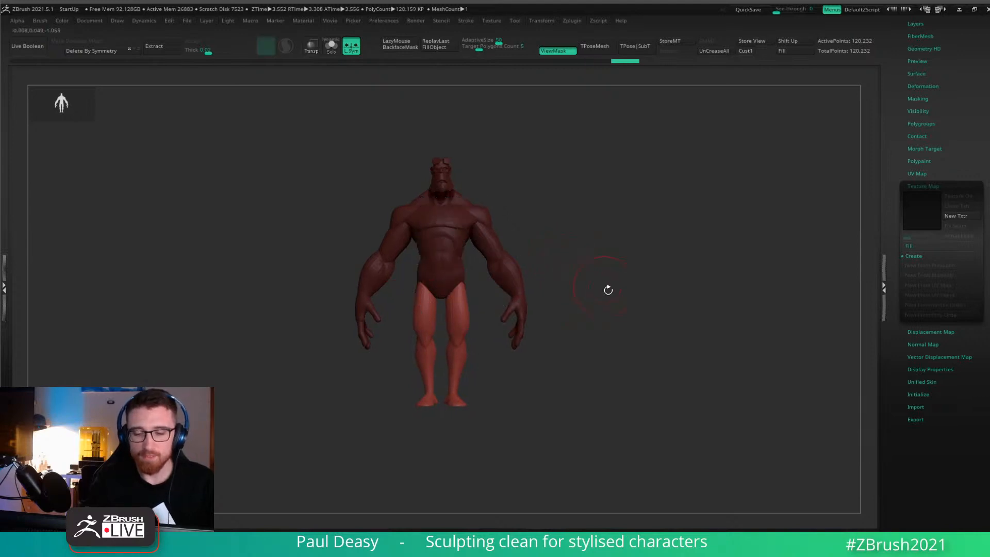
Undo the last leg adjustment and nudge the outer thigh upward below the hip with the Move brush.
mouse_move(607, 289)
left_mouse_down("alt")
mouse_move(581, 306)
mouse_move(595, 331)
mouse_move(690, 353)
left_mouse_up("alt")
key("ctrl+z")
left_click_drag(594, 346, 519, 336, "alt")
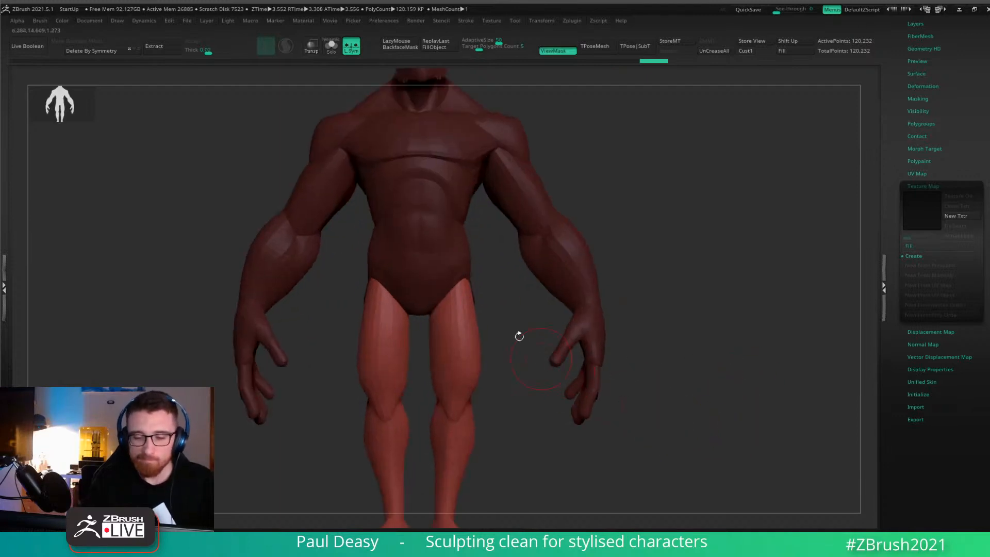
key("space")
left_click_drag(471, 295, 479, 293)
left_click_drag(481, 359, 489, 381)
key("ctrl+z")
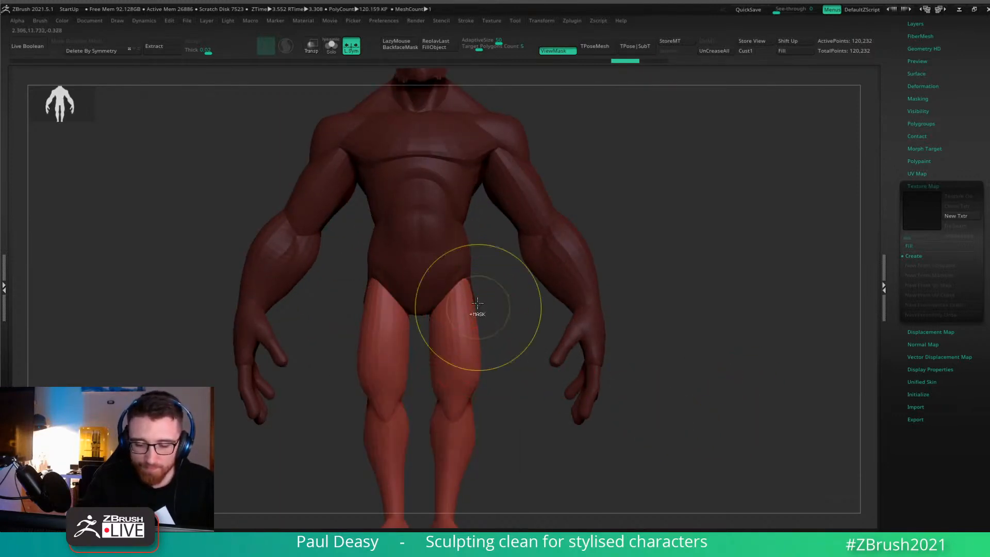
left_click_drag(477, 310, 476, 271)
key("space")
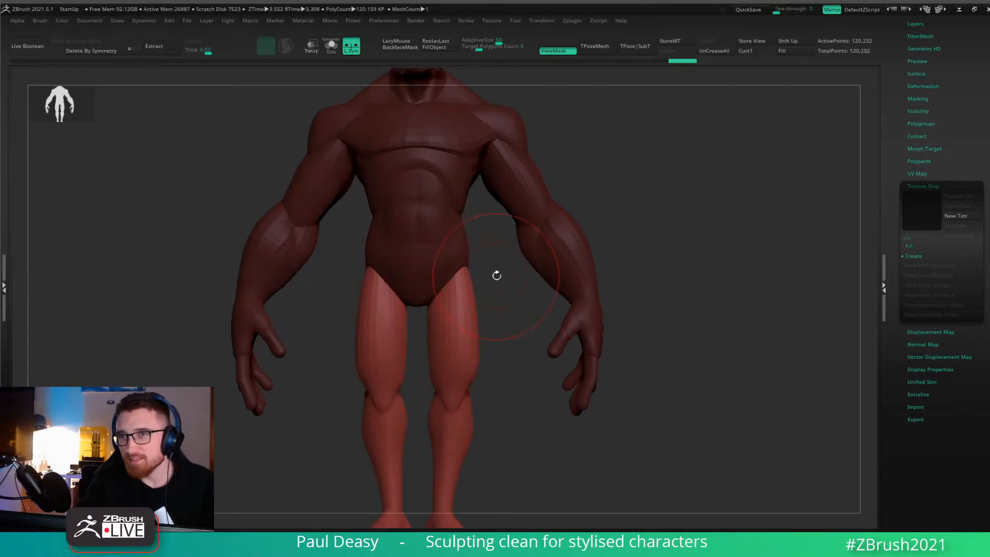
Refine the outer contours of the thighs and calves in front view with the Move brush.
key("space")
left_click_drag(496, 276, 470, 240, "alt")
key("b")
key("space")
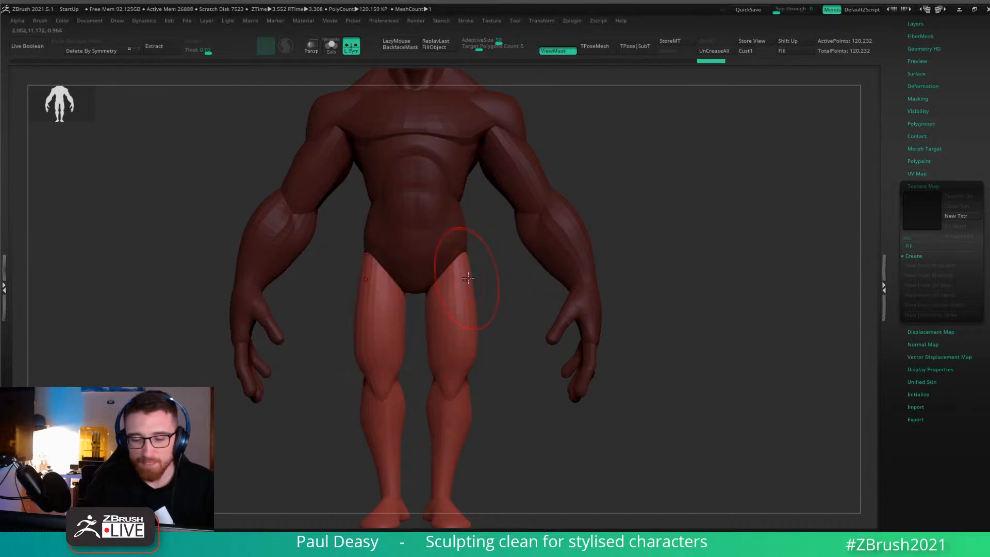
left_click_drag(469, 278, 467, 279)
left_click_drag(488, 278, 471, 311, "alt")
key("space")
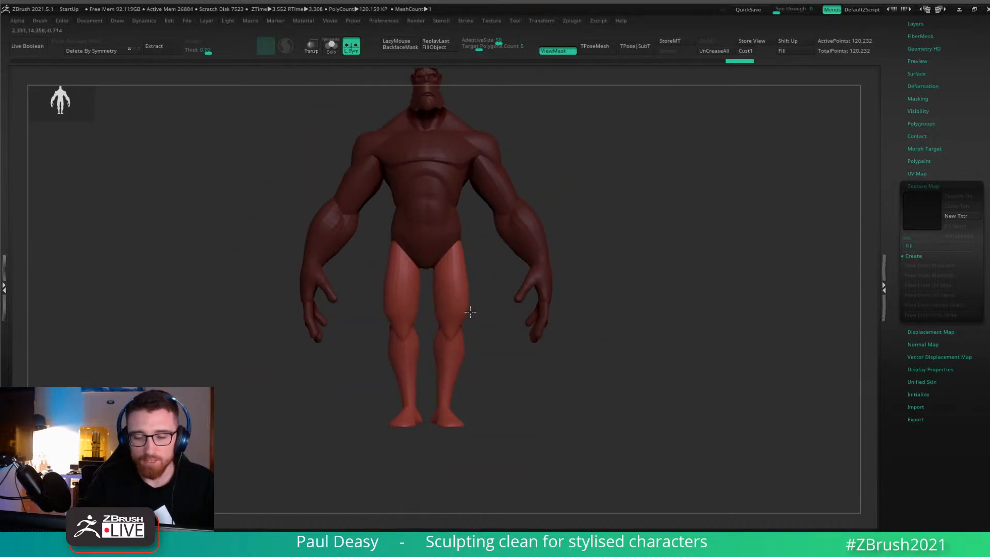
key("ctrl+z")
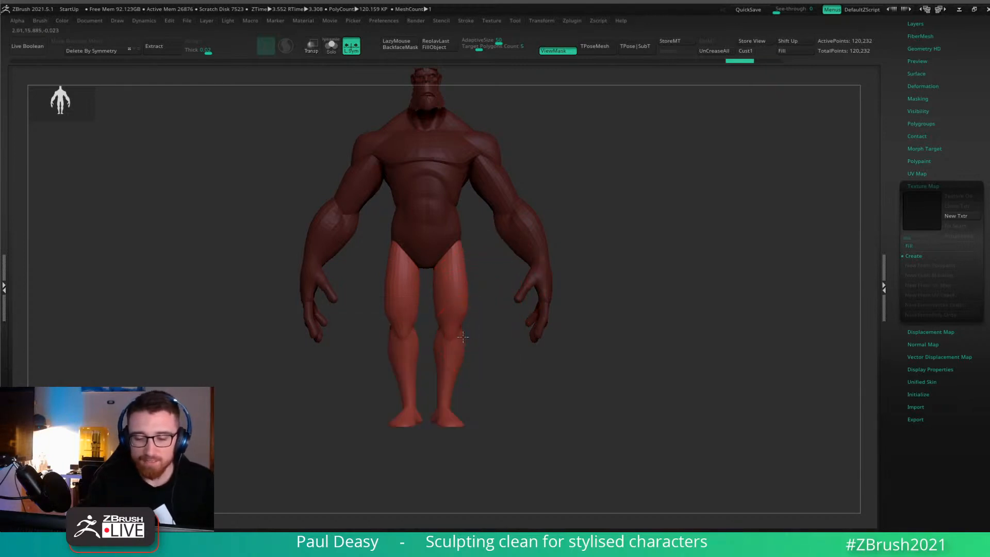
left_click_drag(464, 362, 463, 356)
right_click(468, 312)
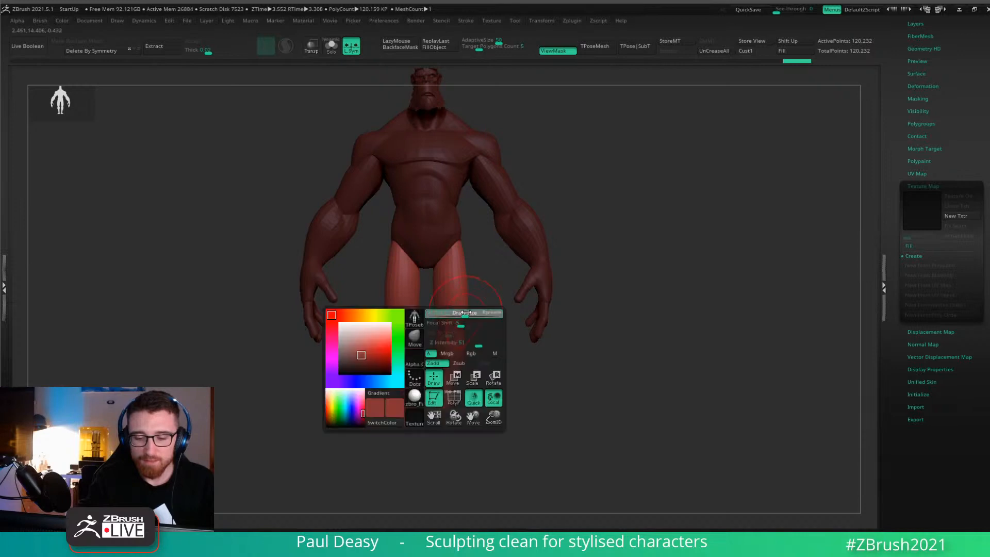
Adjust the top of the thighs around the hip from the side and front with the Move brush.
left_click_drag(486, 271, 415, 268, "shift")
right_click_drag(536, 256, 435, 249, "shift")
right_click(410, 309)
left_click_drag(452, 237, 450, 245, "ctrl+alt")
right_click_drag(457, 240, 544, 224, "shift")
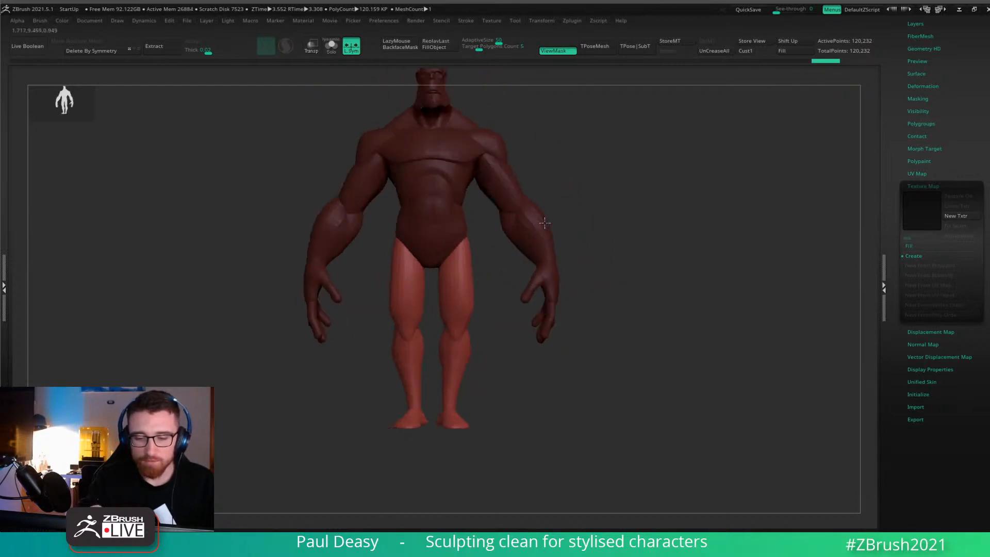
left_click_drag(463, 230, 462, 232)
right_click(473, 287)
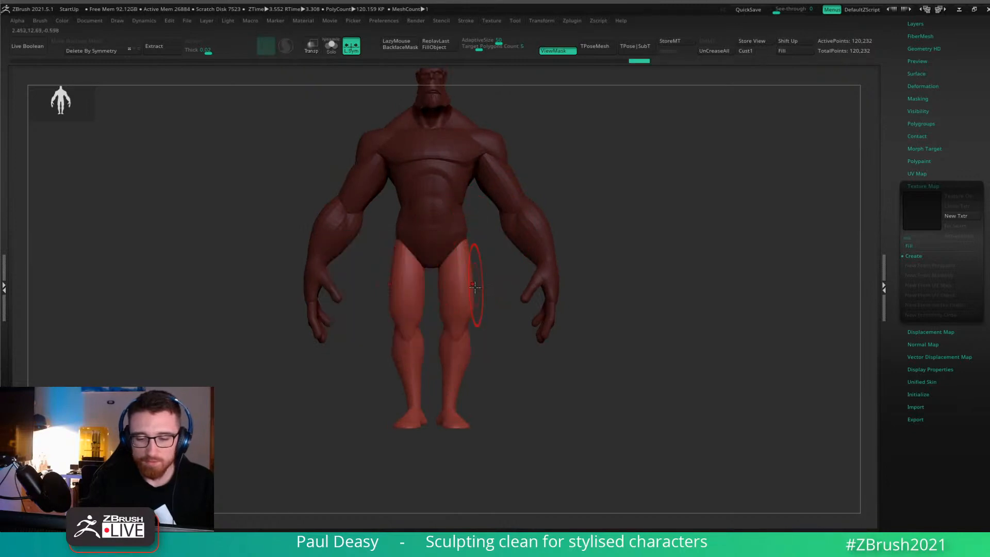
left_click_drag(473, 287, 475, 287)
Mask the outer sides of the legs and reshape the inner thighs and calves with the Move brush.
right_click_drag(490, 283, 481, 248, "ctrl")
right_click(479, 304)
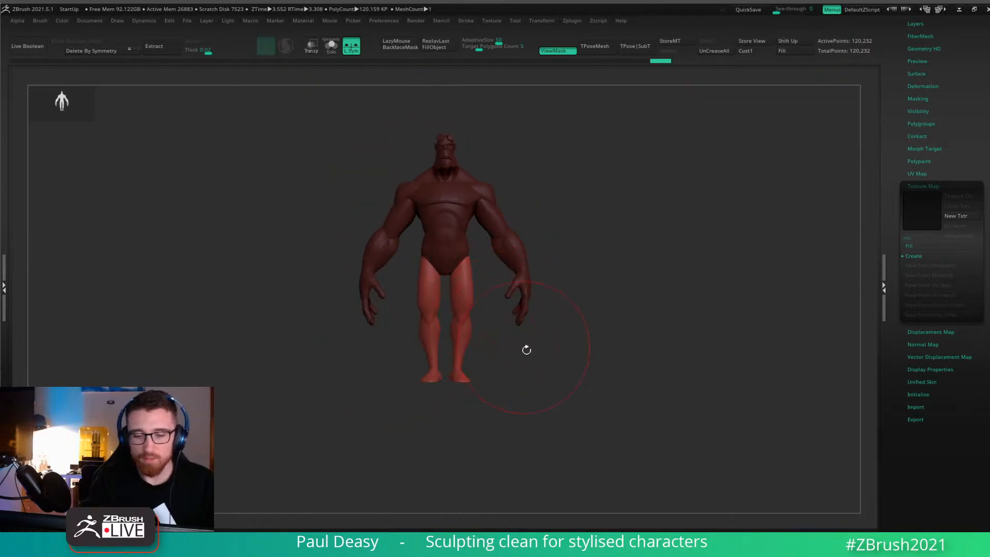
right_click_drag(526, 350, 510, 352, "alt")
right_click_drag(486, 315, 496, 356, "ctrl")
mouse_move(429, 190)
left_mouse_down("ctrl")
mouse_move(434, 420)
mouse_move(503, 490)
left_mouse_up("ctrl")
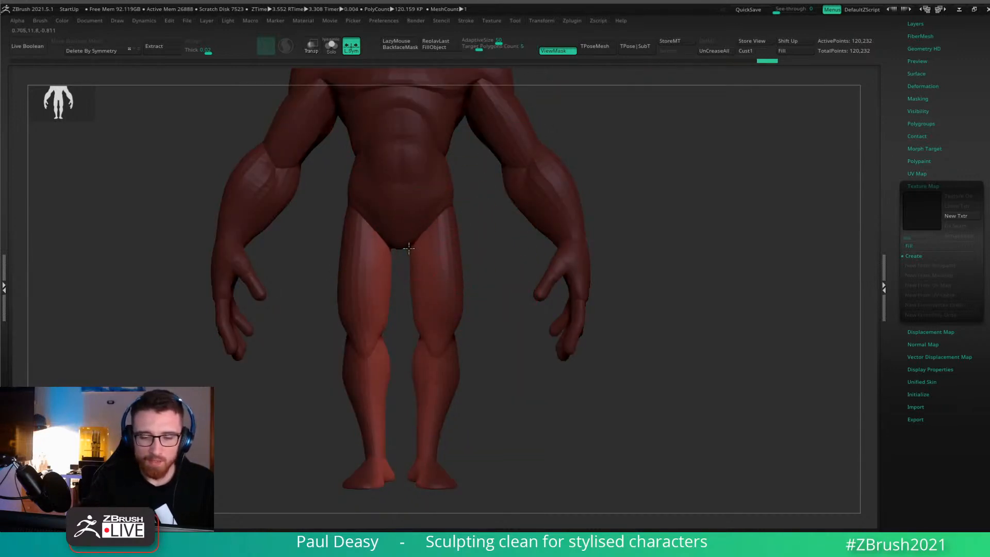
mouse_move(479, 254)
left_mouse_down()
mouse_move(387, 263)
mouse_move(412, 279)
left_mouse_up()
left_click_drag(407, 353, 408, 350)
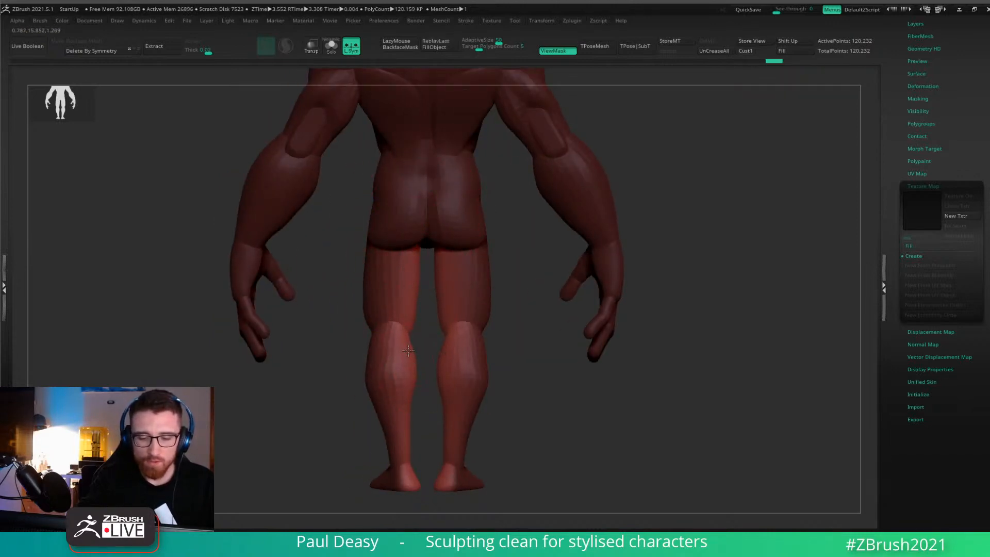
left_click_drag(523, 343, 405, 371, "alt")
key("space")
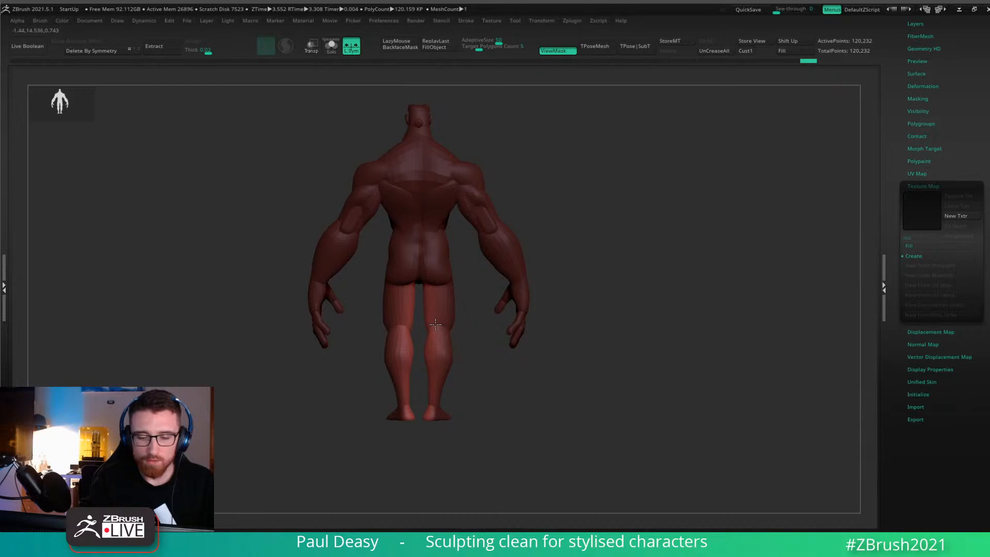
Isolate the legs in side view by hiding the rest of the body.
left_click_drag(492, 356, 475, 380)
left_click_drag(463, 289, 482, 276, "ctrl+alt+shift")
left_click(559, 382, "ctrl")
left_click(566, 380, "ctrl+shift")
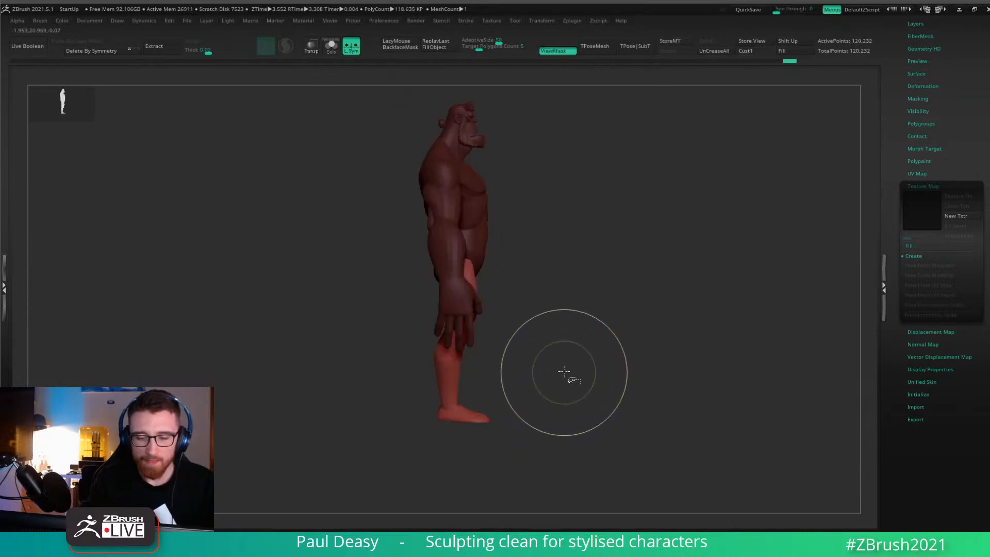
key("ctrl+h")
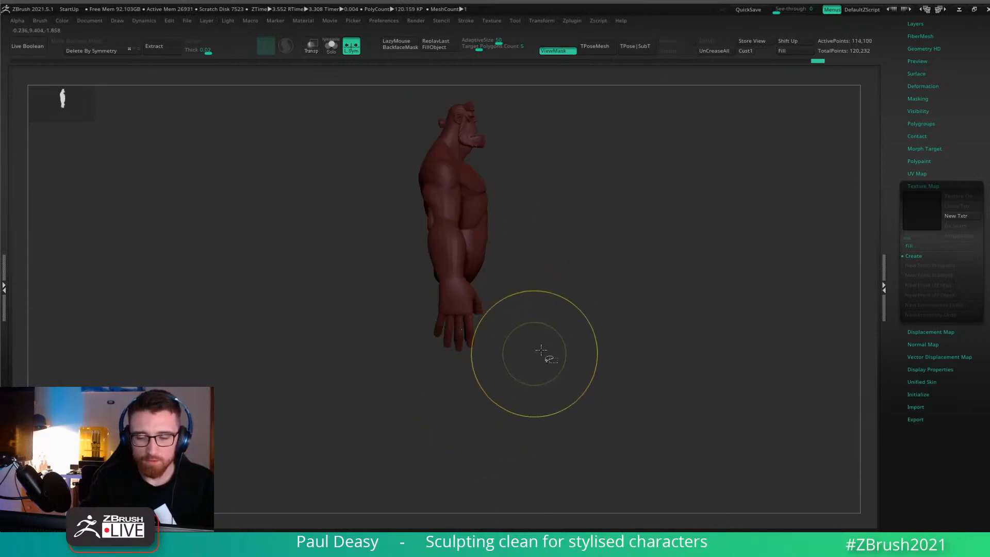
left_click_drag(593, 288, 623, 459, "ctrl+shift")
mouse_move(452, 232)
left_mouse_down("ctrl")
mouse_move(470, 453)
mouse_move(531, 257)
left_mouse_up("ctrl")
left_click(526, 312, "ctrl")
left_click_drag(526, 312, 508, 303, "ctrl")
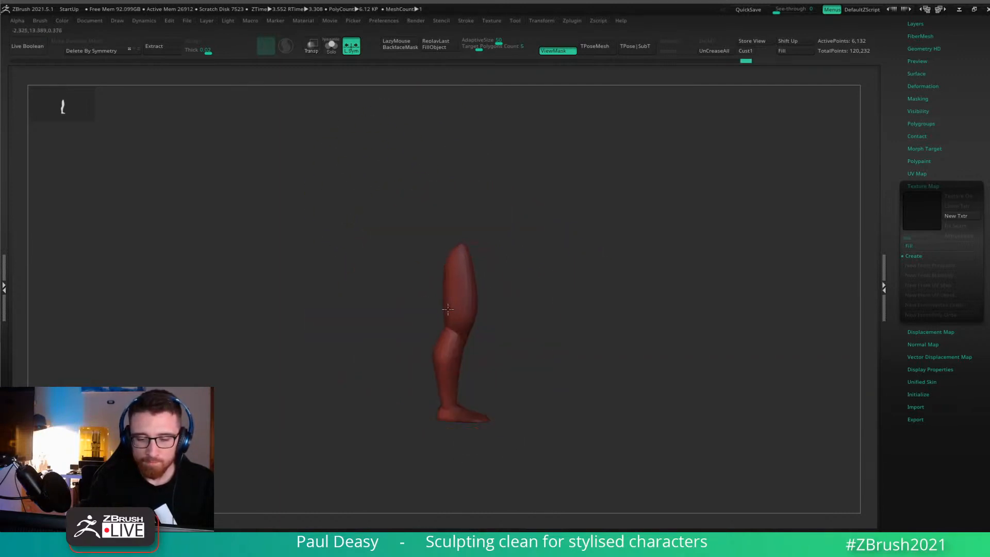
key("space")
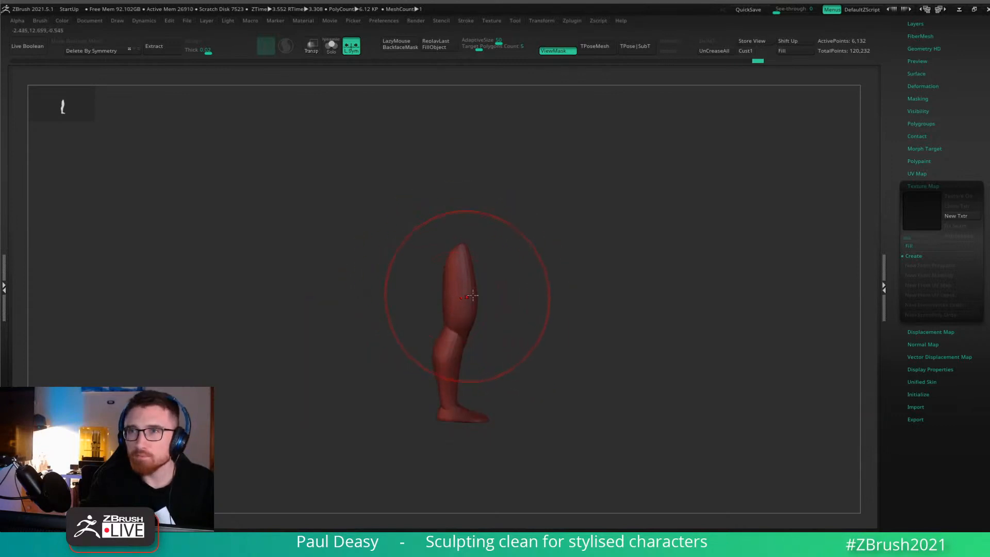
Clear the mask from the legs and show the whole body again.
left_click_drag(614, 293, 648, 351, "ctrl")
left_click_drag(655, 343, 643, 331)
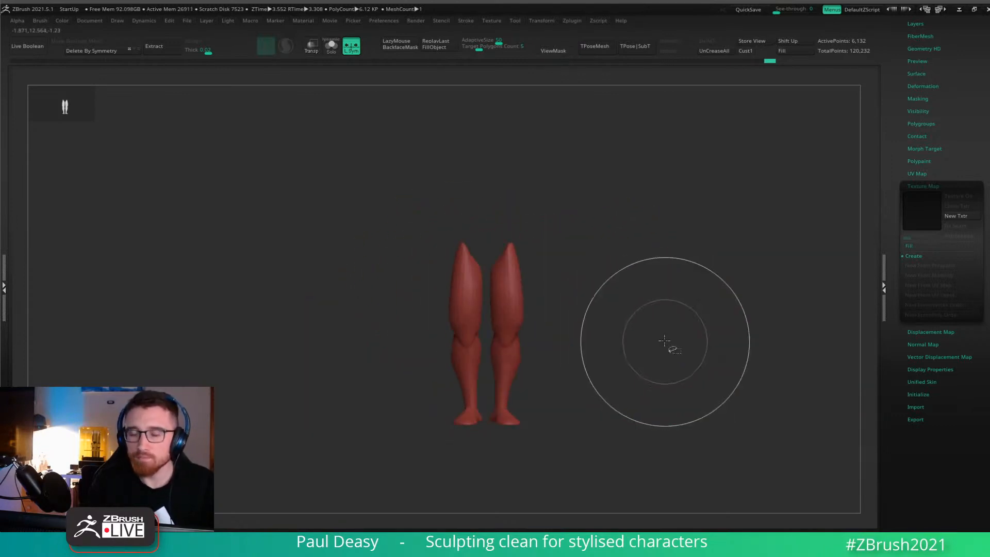
left_click(665, 342, "ctrl+shift")
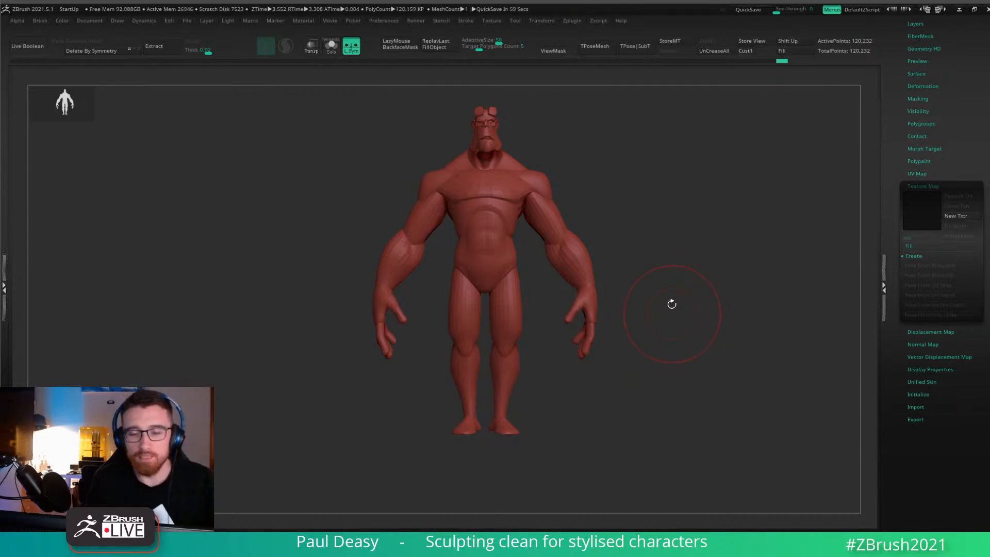
Transfer the Transpose Master leg changes back to the character's subtools.
key("f")
left_click(636, 45)
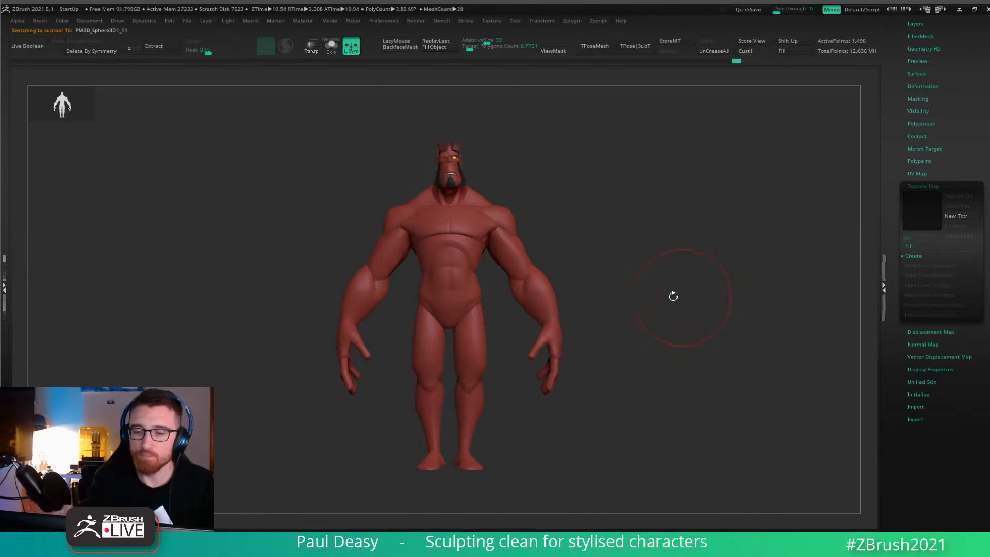
left_click_drag(635, 258, 634, 276, "alt")
right_click(634, 261)
Switch to the Sphere3D tool and convert it to a PolyMesh3D.
left_click_drag(920, 121, 919, 364)
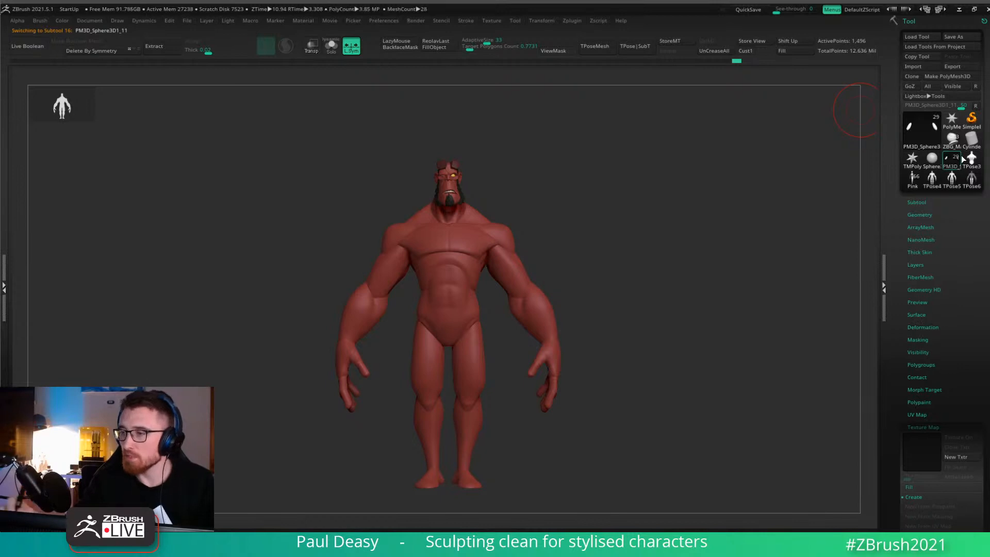
left_click(932, 158)
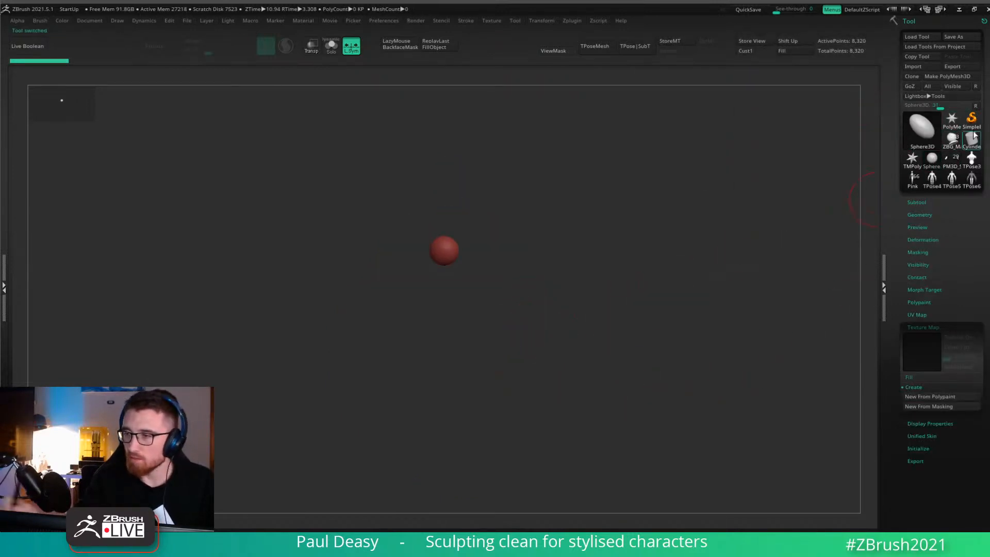
left_click(952, 76)
Pull a tapered lobe out of the sphere's upper side with the Move brush and push in its underside.
mouse_move(439, 295)
left_mouse_down()
mouse_move(590, 325)
mouse_move(494, 298)
left_mouse_up()
left_click_drag(486, 261, 554, 230)
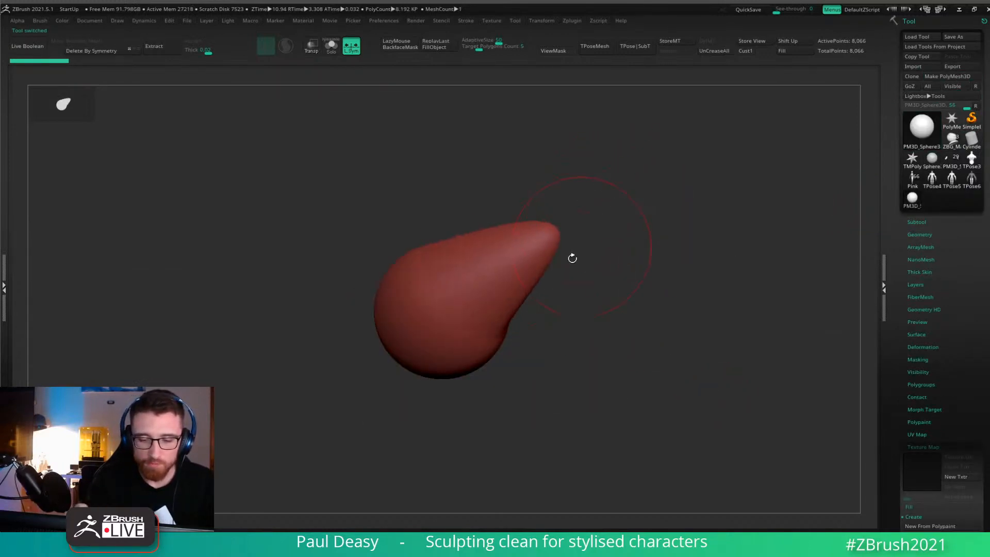
left_click_drag(509, 290, 478, 256)
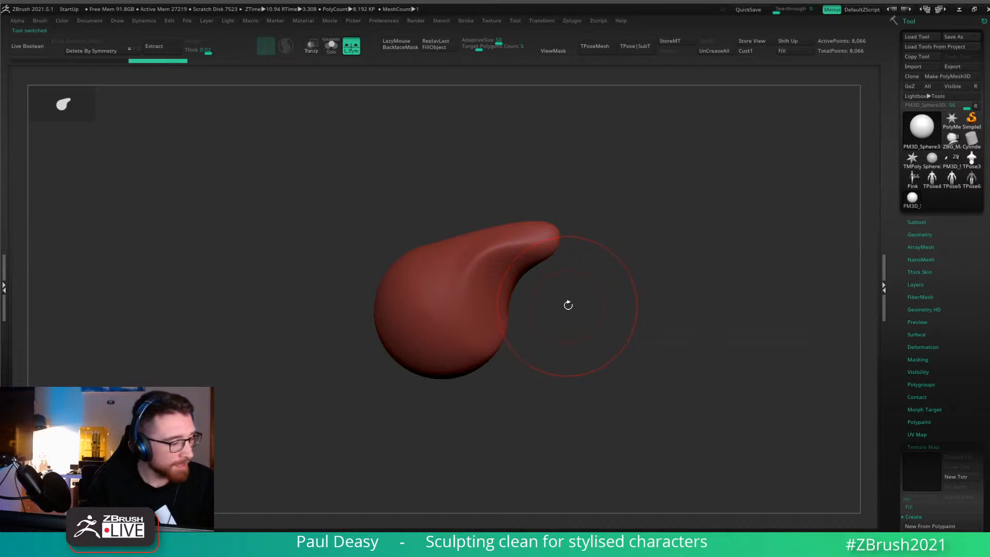
Paint the rounded body of the red shape purple with the Paint brush.
key("1")
key("space")
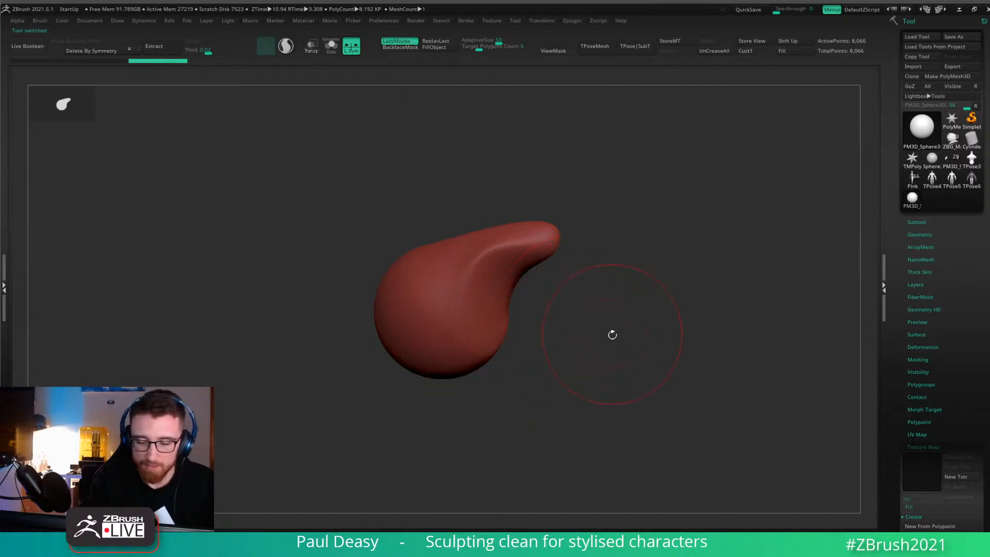
key("space")
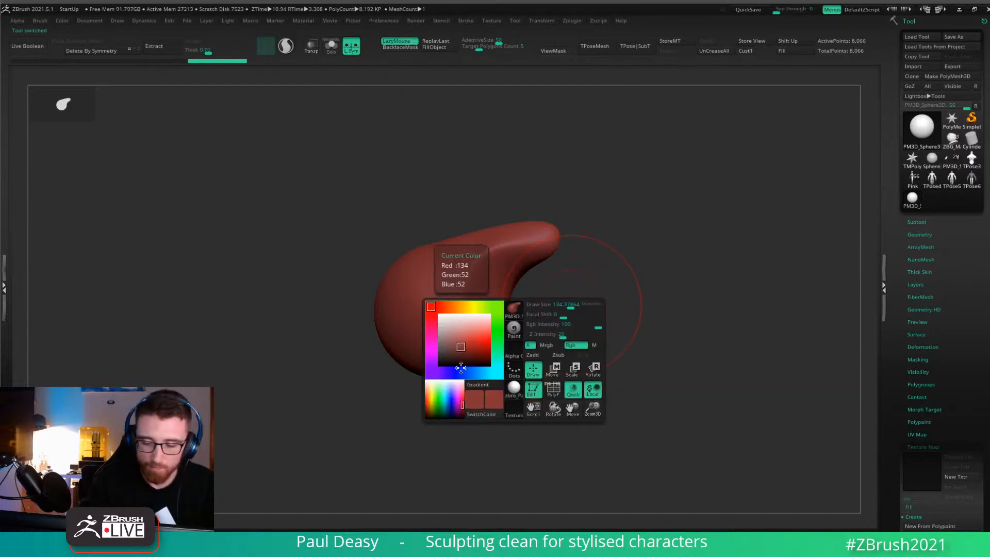
mouse_move(456, 299)
left_mouse_down()
mouse_move(422, 302)
mouse_move(464, 320)
mouse_move(438, 273)
left_mouse_up()
left_click_drag(578, 307, 601, 289)
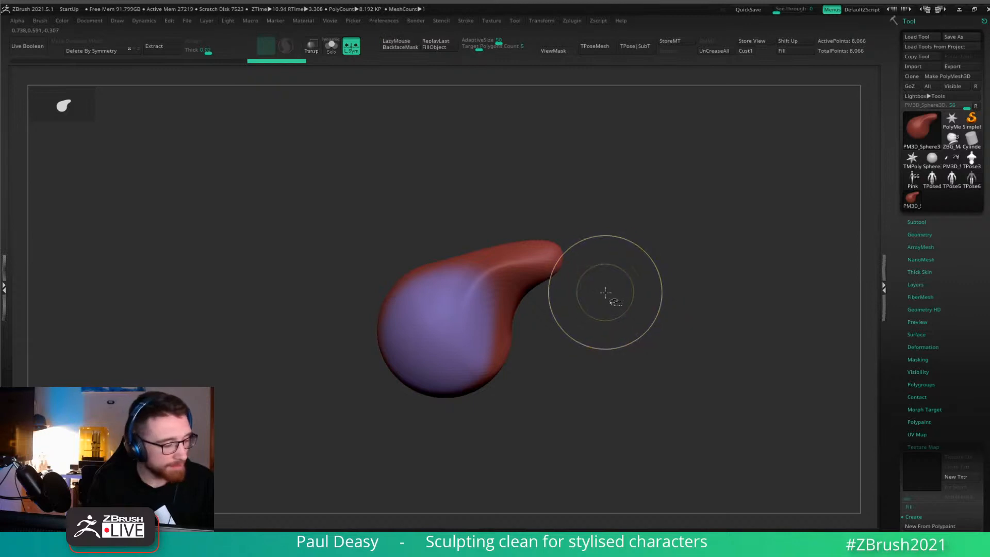
Remesh the shape with a target polygon count of 0.9011 and check its wireframe.
left_click(470, 47)
key("ctrl+shift+r")
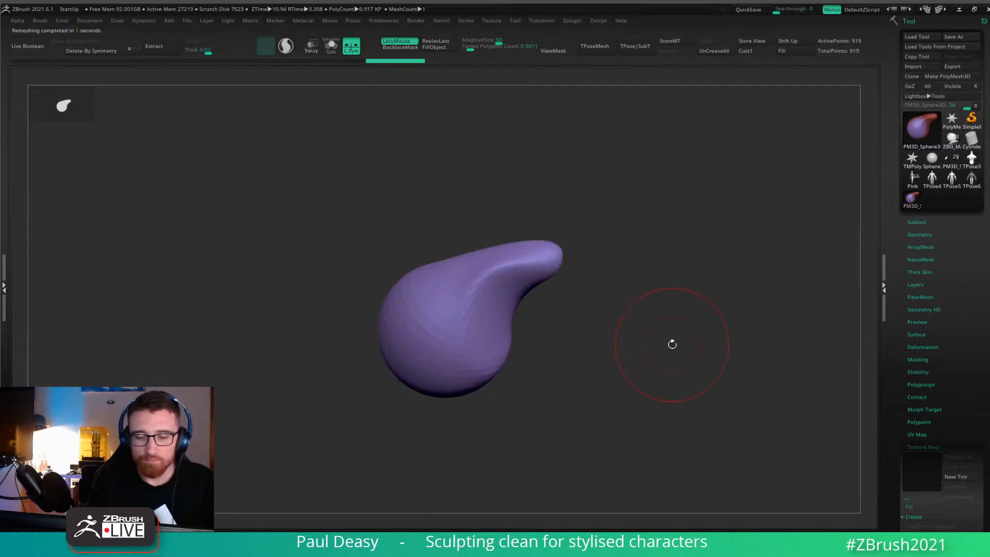
key("shift+f")
key("shift+f")
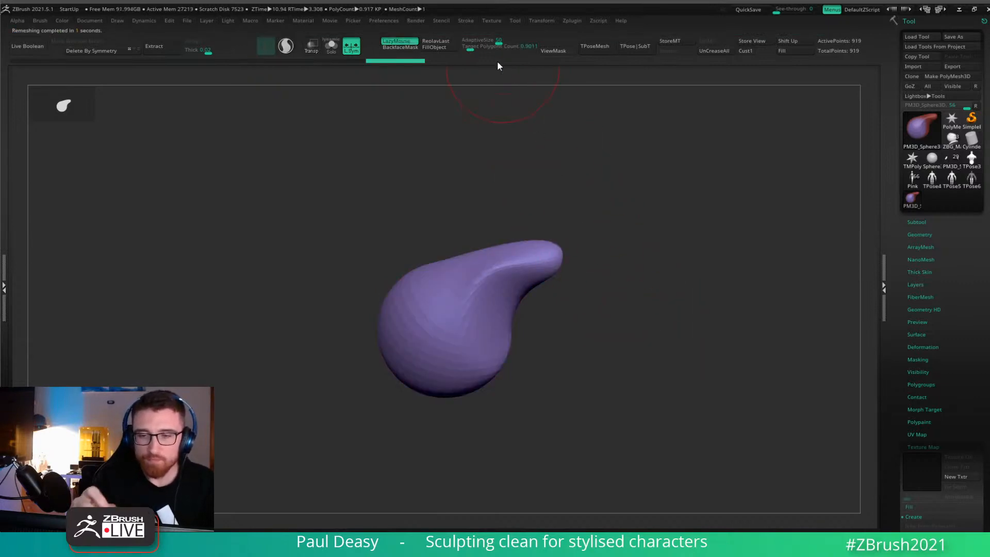
Subdivide the remeshed shape four times.
left_click(470, 47)
key("ctrl+d")
key("ctrl+d")
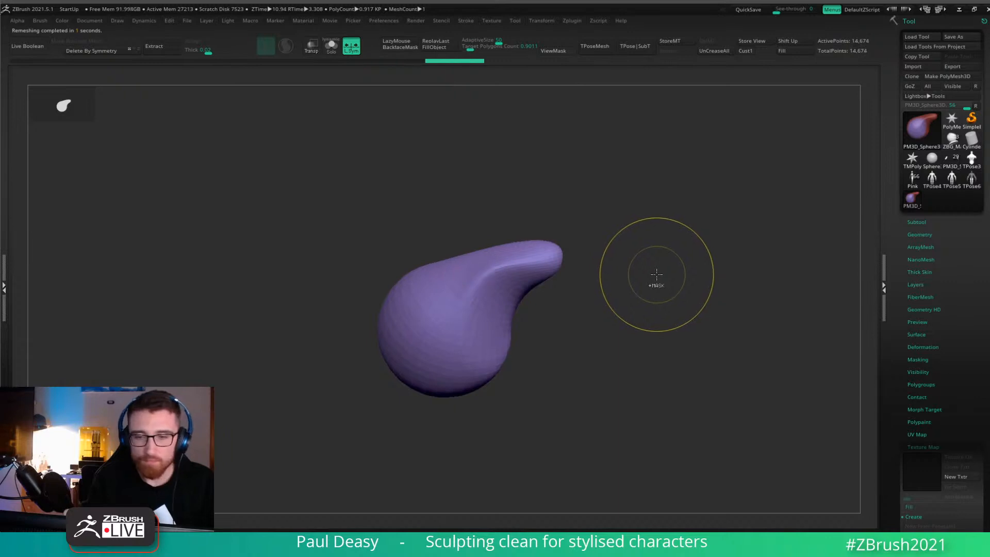
key("ctrl+d")
key("ctrl+d")
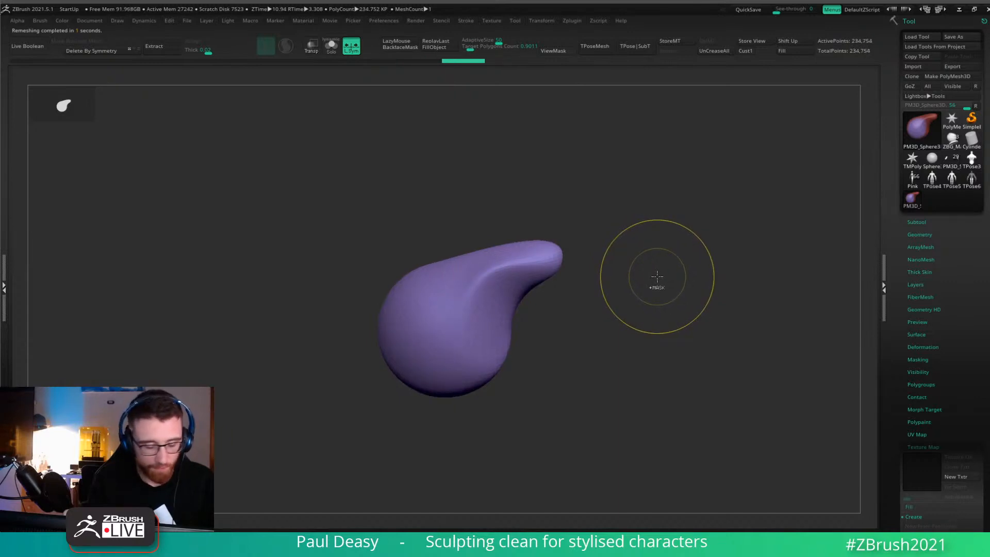
Colour the subdivided shape peach as a base for painting with the Paint brush.
key("b")
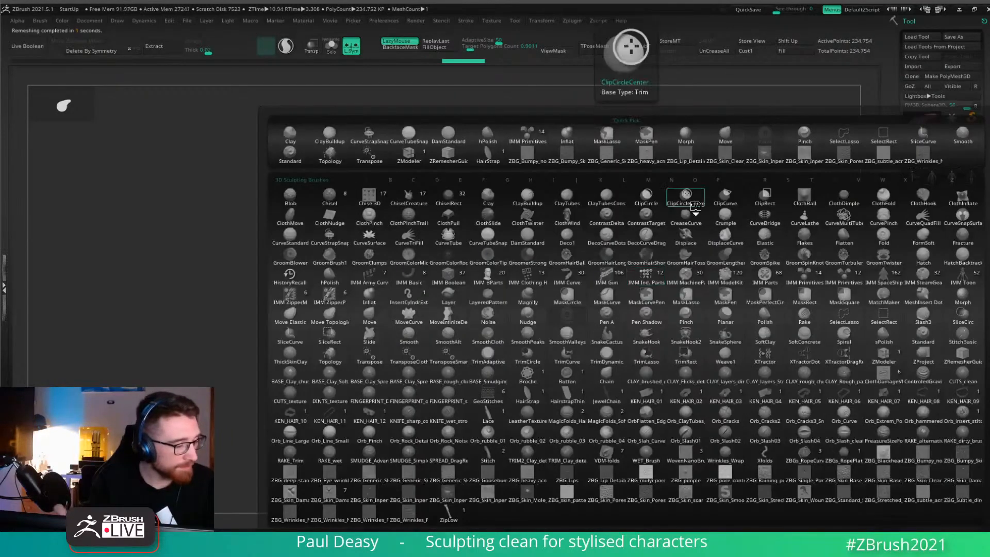
key("space")
key("space")
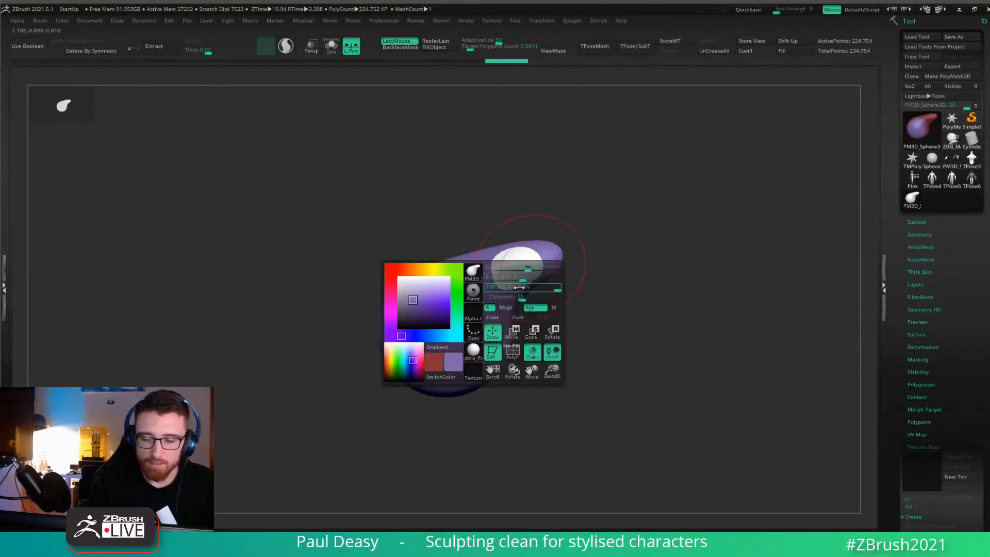
left_click(447, 263)
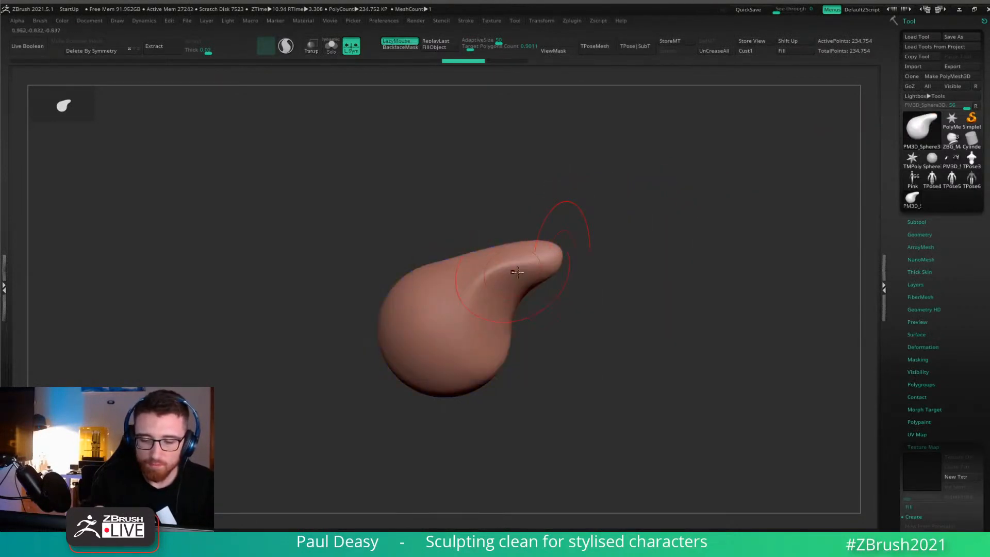
mouse_move(494, 288)
left_mouse_down()
mouse_move(521, 267)
mouse_move(492, 357)
left_mouse_up()
left_click_drag(566, 314, 567, 304, "alt")
key("ctrl+z")
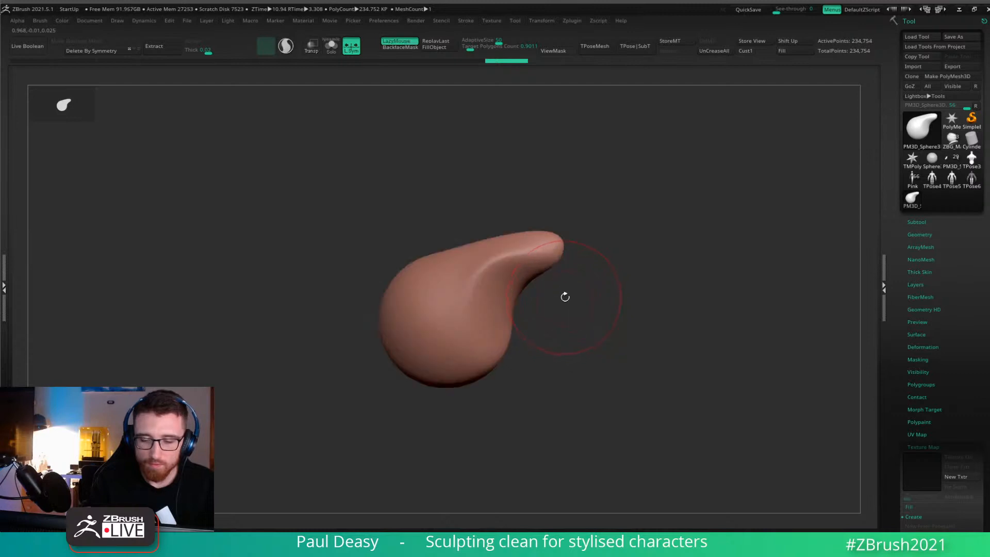
key("ctrl+shift+z")
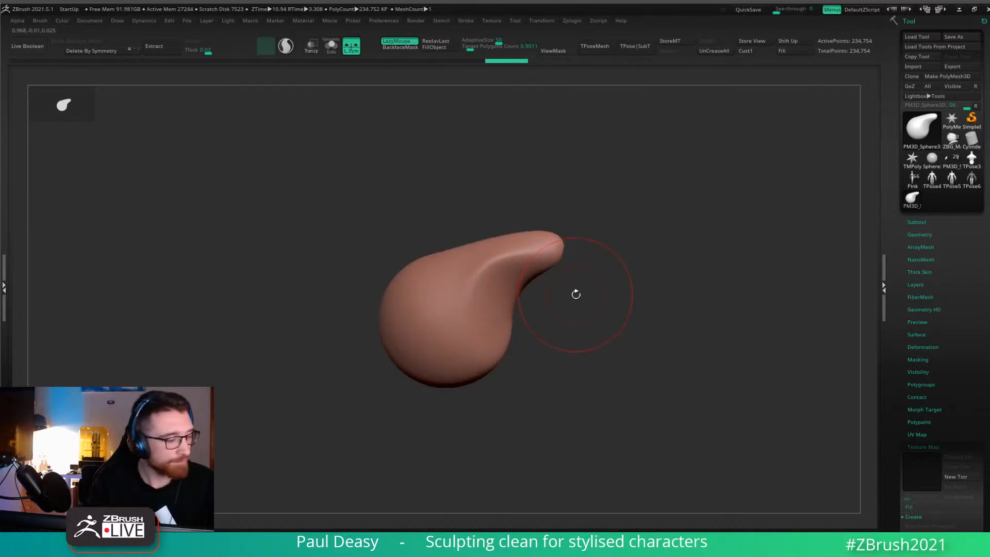
key("ctrl+shift+z")
key("ctrl+shift+z")
Paint the shape's rounded body pink and its tapered neck green.
key("space")
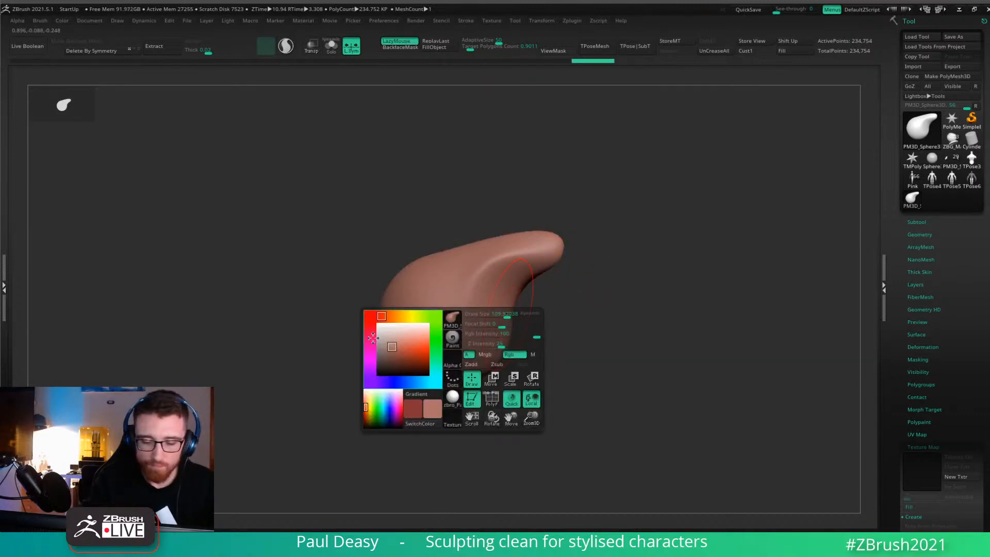
left_click_drag(432, 311, 433, 315)
key("space")
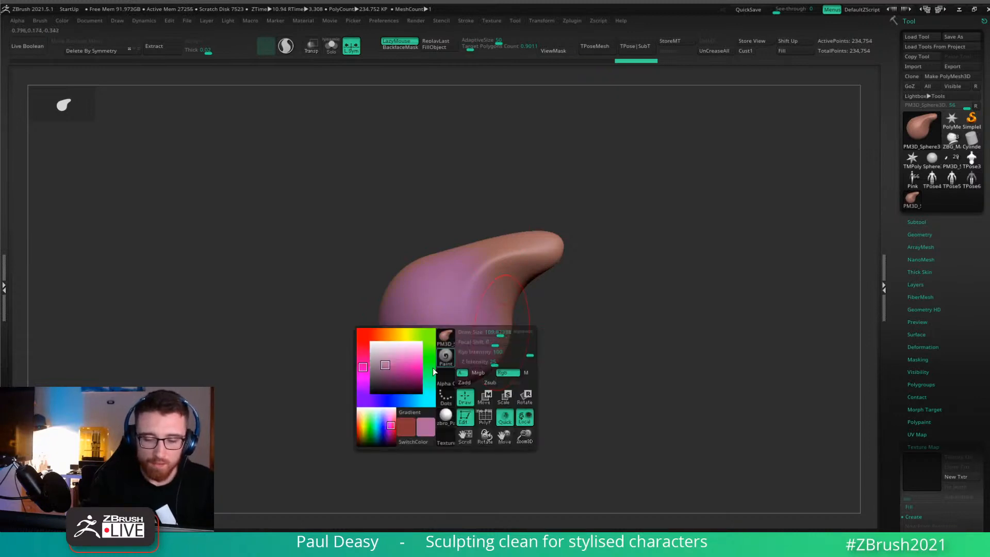
left_click(417, 333)
mouse_move(495, 261)
left_mouse_down()
mouse_move(484, 285)
mouse_move(547, 249)
left_mouse_up()
left_click_drag(536, 330, 621, 281)
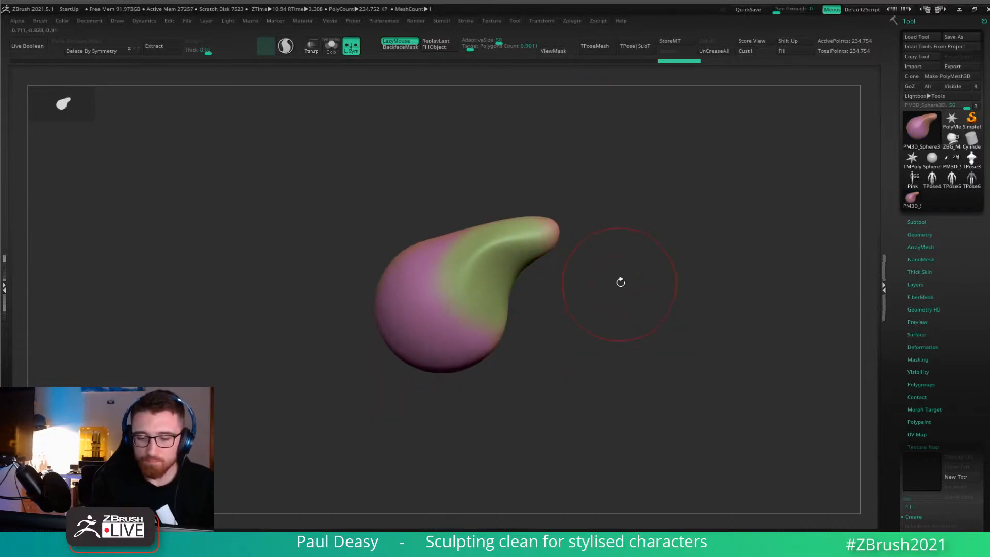
key("space")
left_click_drag(626, 319, 652, 370)
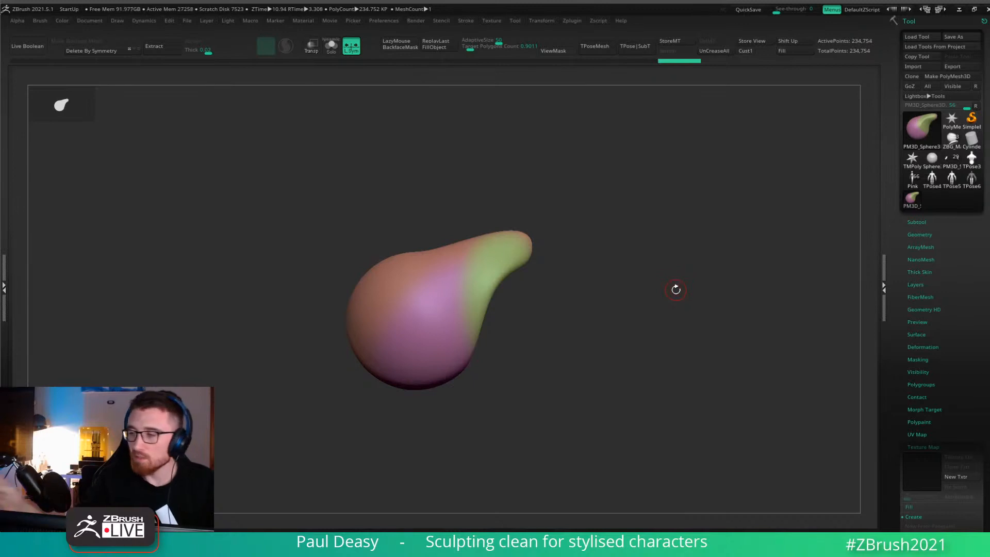
Unwrap the shape's UVs with UV Master at its lowest subdivision level.
left_click(4, 286)
left_click_drag(604, 368, 572, 277)
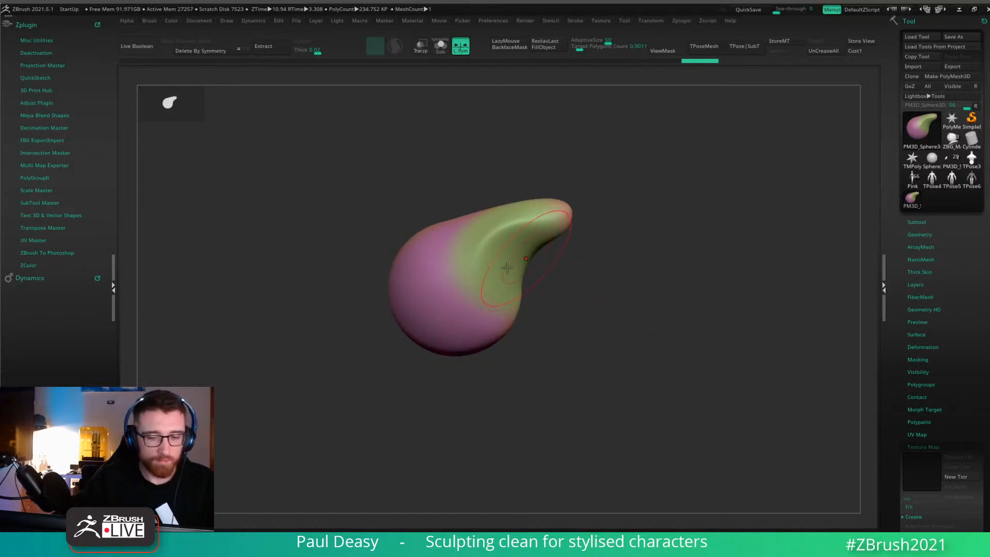
left_click(31, 241)
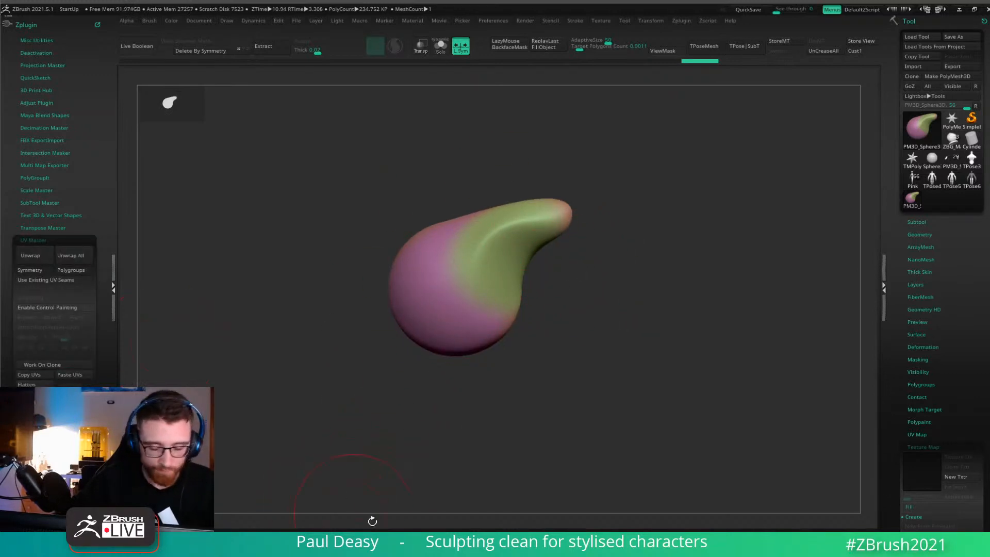
left_click(27, 258)
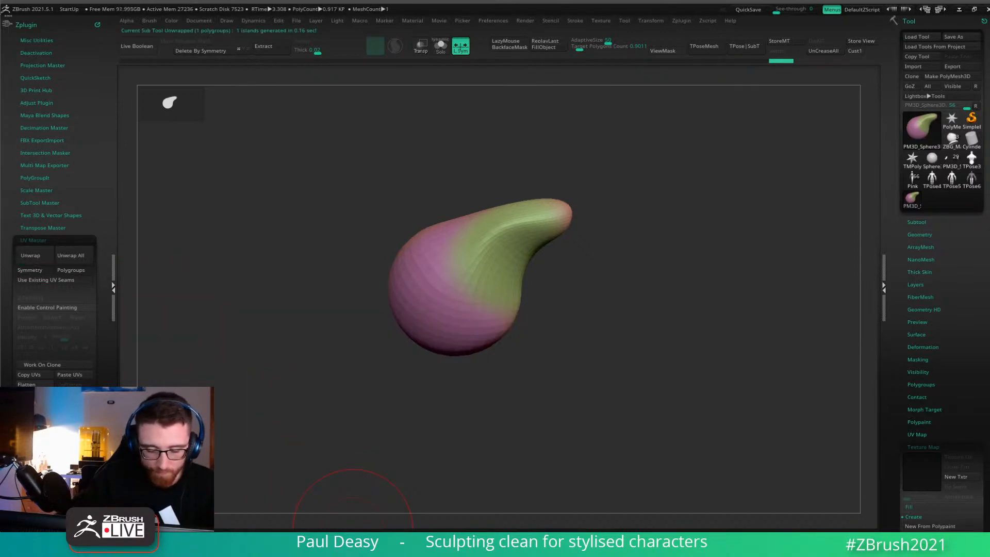
Return the shape to its highest subdivision level and close the UV Master options.
key("d")
key("d")
key("d")
key("d")
left_click(54, 239)
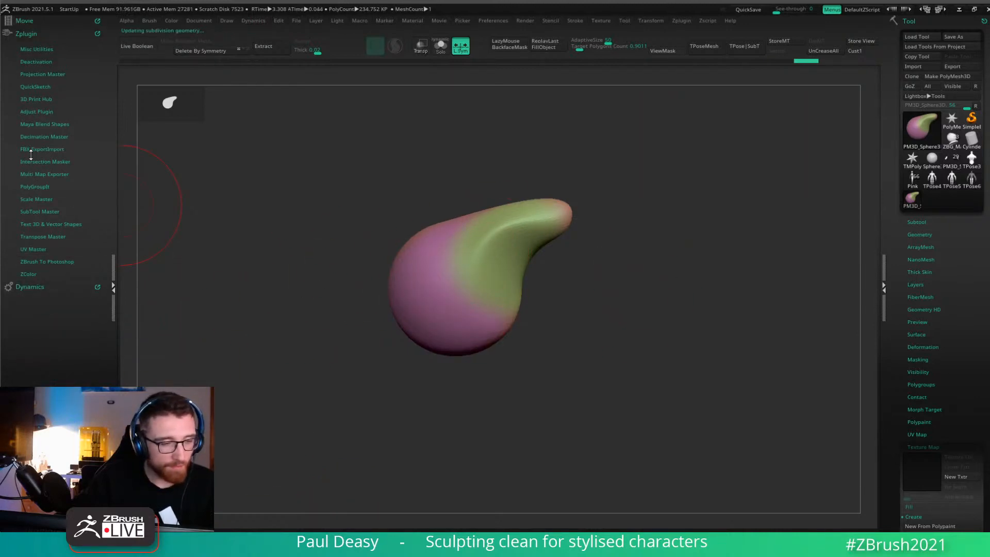
Decimate the shape to 35 k points with Decimation Master, keeping its UVs and polypaint.
left_click(36, 136)
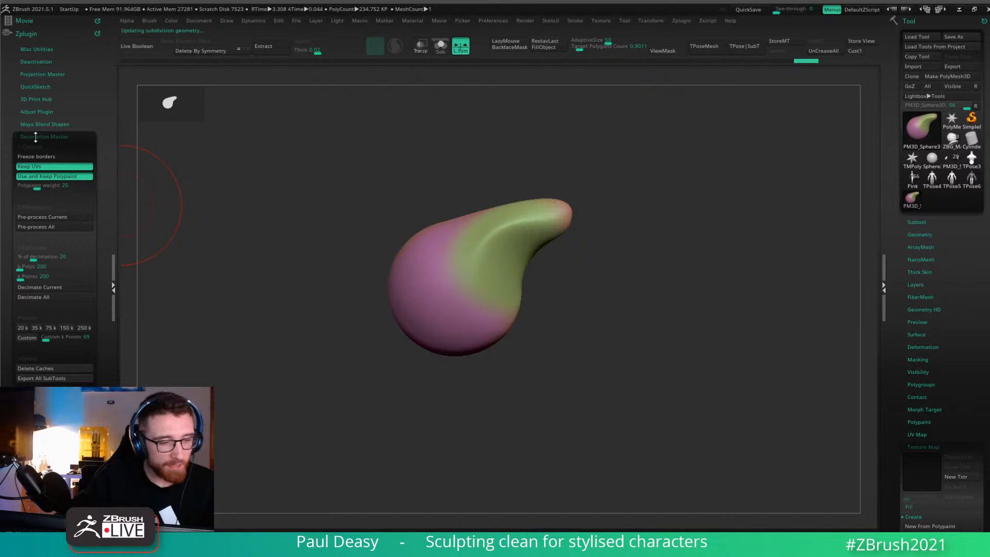
left_click(51, 178)
left_click(51, 178)
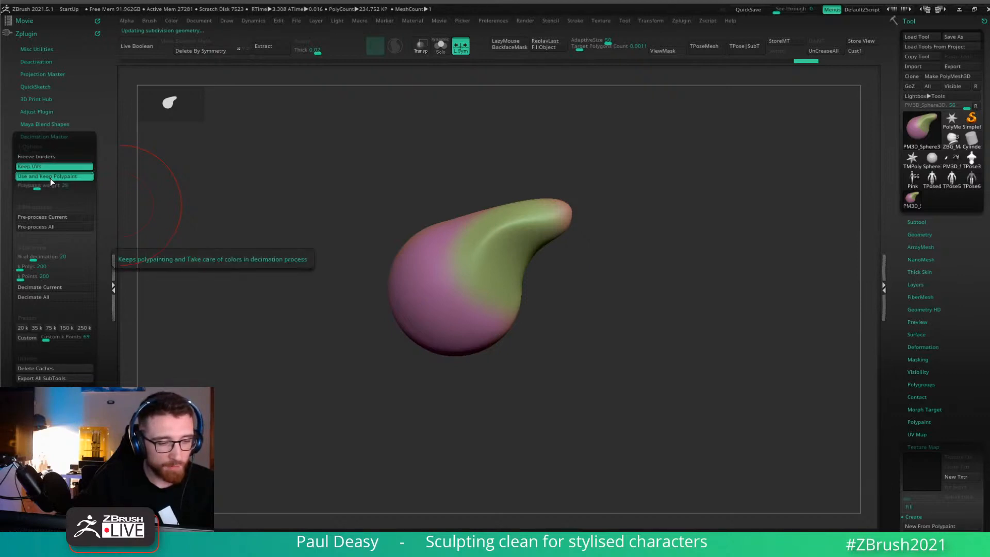
left_click(52, 217)
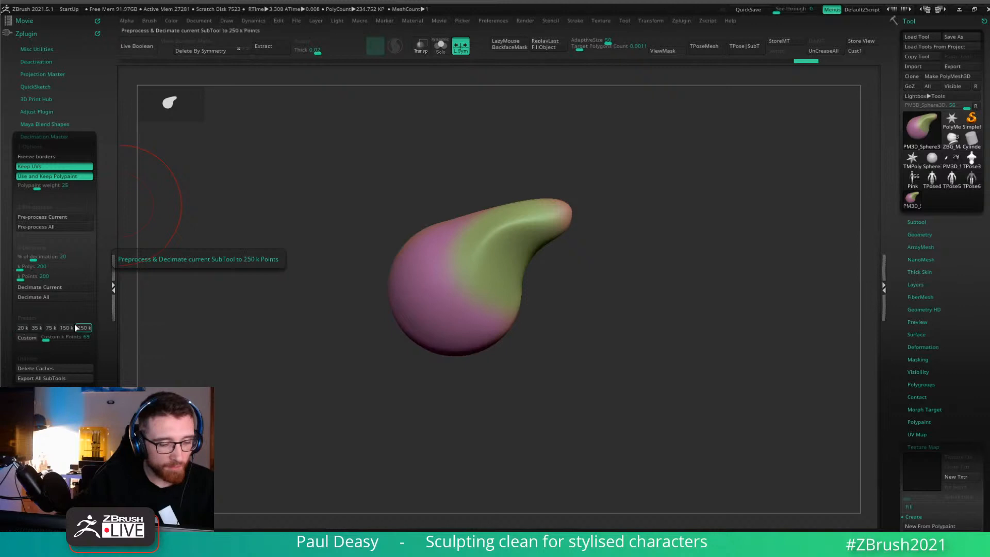
left_click(35, 328)
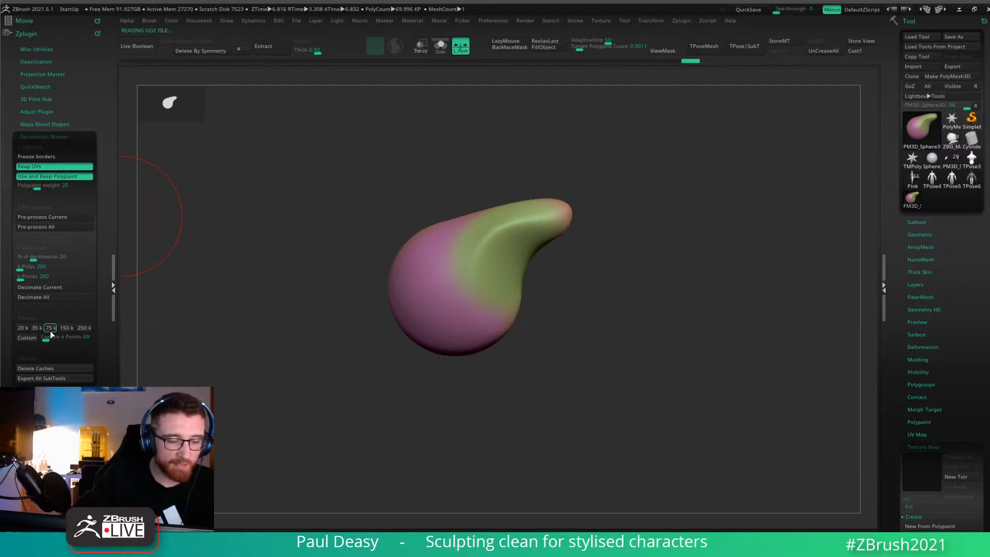
Decimate the current shape further in two passes, with 2.98507 % of decimation for the last one.
left_click(34, 256)
left_click(34, 259)
left_click(32, 287)
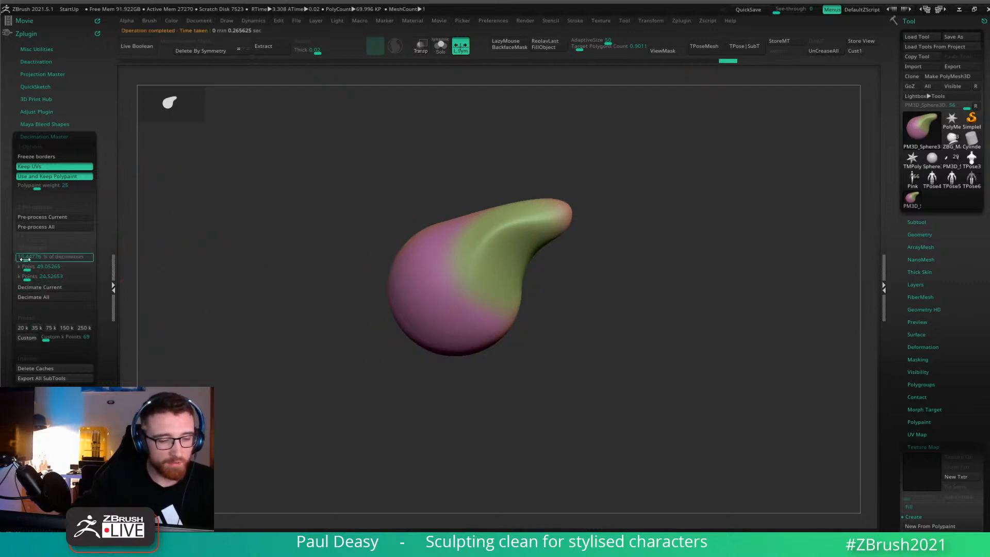
left_click_drag(26, 259, 20, 258)
left_click(39, 287)
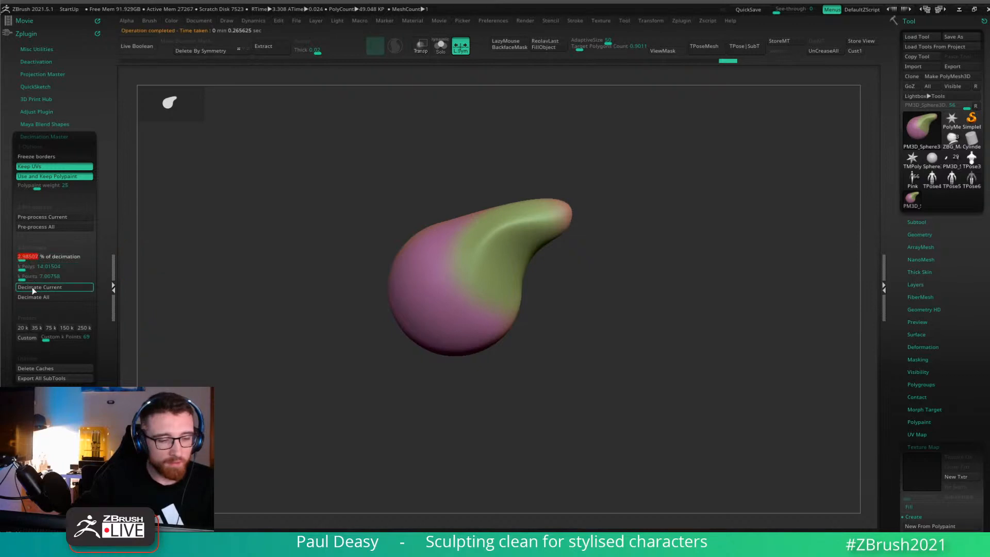
Examine the decimated shape's wireframe, UV seams and polypaint from several angles.
key("f")
key("shift+f")
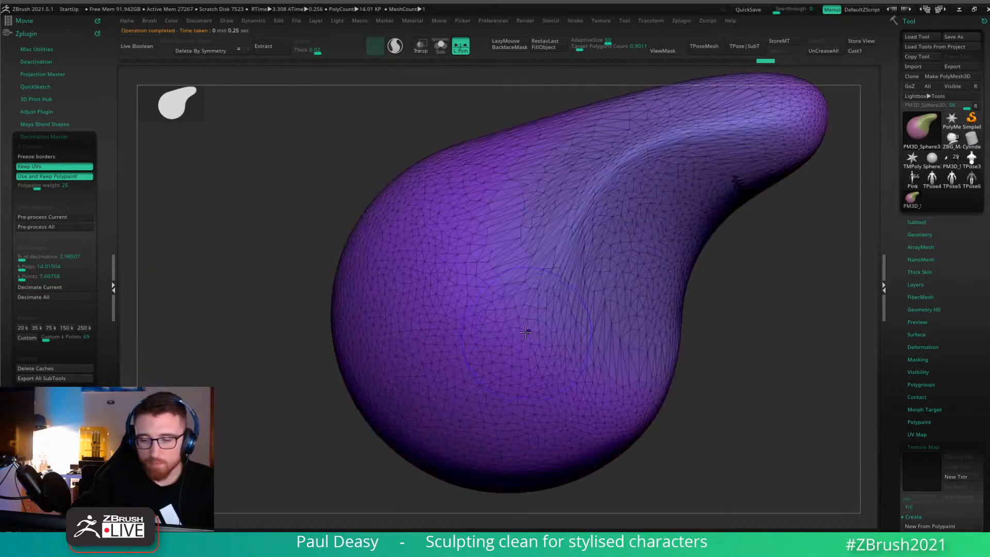
key("shift+f")
right_click_drag(520, 300, 378, 307, "ctrl")
mouse_move(443, 304)
right_mouse_down("alt")
mouse_move(420, 311)
mouse_move(416, 340)
right_mouse_up("alt")
key("shift+f")
right_click_drag(464, 317, 399, 293)
key("space")
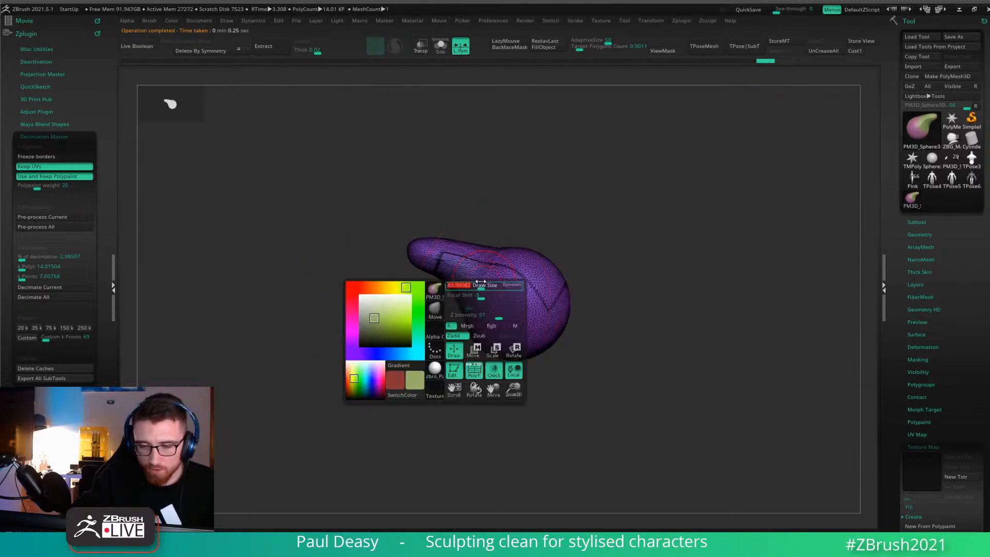
left_click_drag(486, 287, 468, 285)
right_click_drag(441, 281, 497, 309)
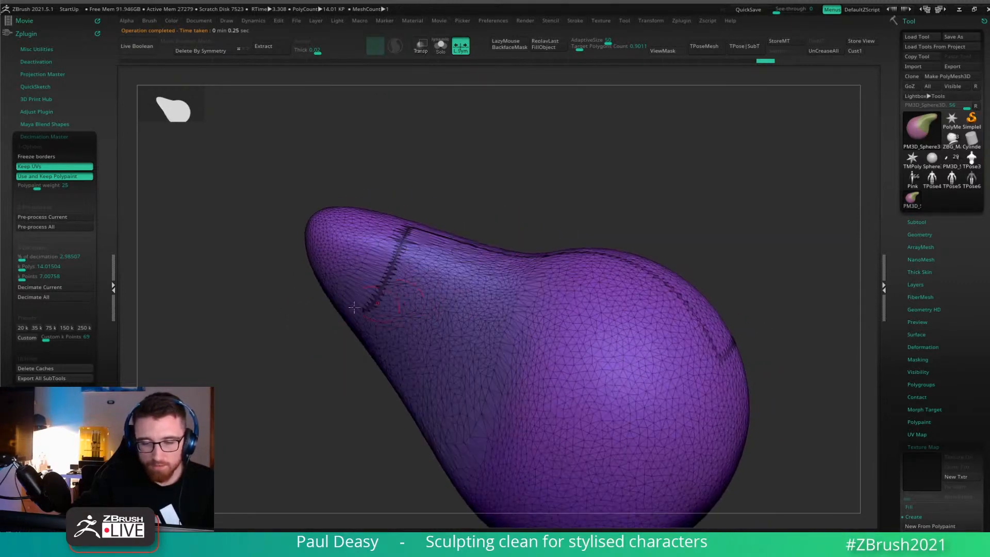
right_click_drag(436, 312, 401, 325)
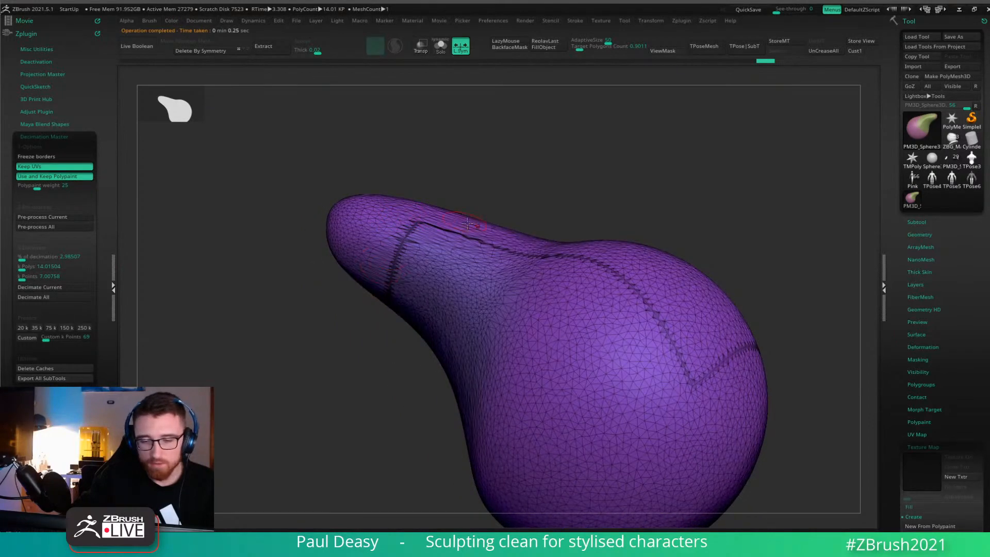
mouse_move(467, 222)
right_mouse_down()
mouse_move(472, 349)
mouse_move(541, 330)
mouse_move(450, 333)
mouse_move(579, 364)
mouse_move(505, 323)
mouse_move(488, 298)
mouse_move(558, 279)
mouse_move(583, 294)
mouse_move(616, 280)
right_mouse_up()
key("shift+f")
right_click_drag(542, 262, 535, 263, "alt")
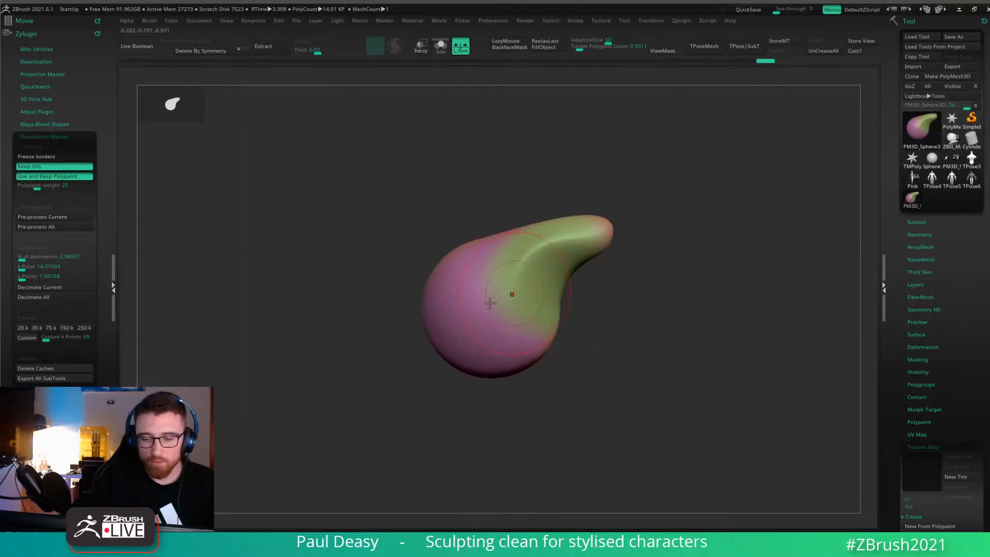
Close the Decimation Master options and open the Multi Map Exporter options.
left_click(40, 136)
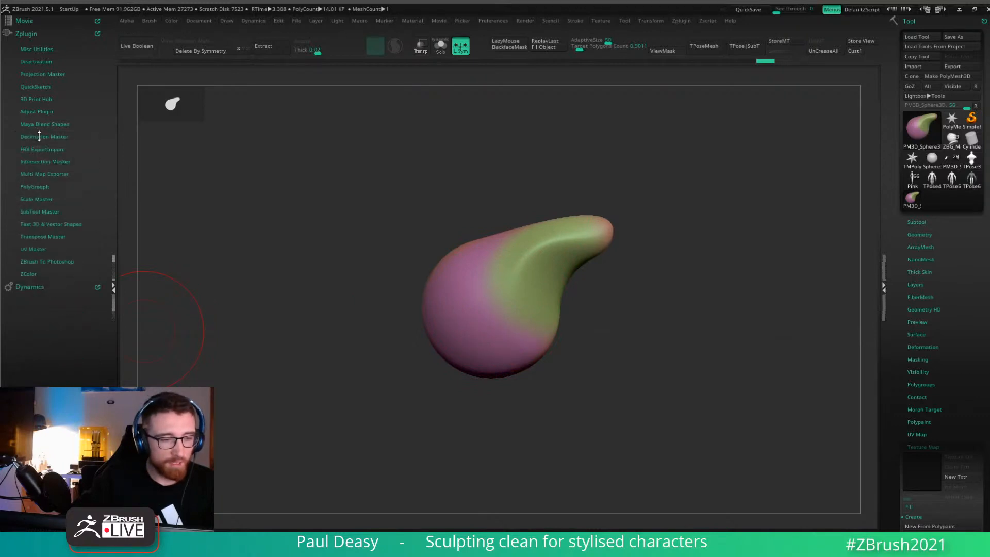
left_click(39, 136)
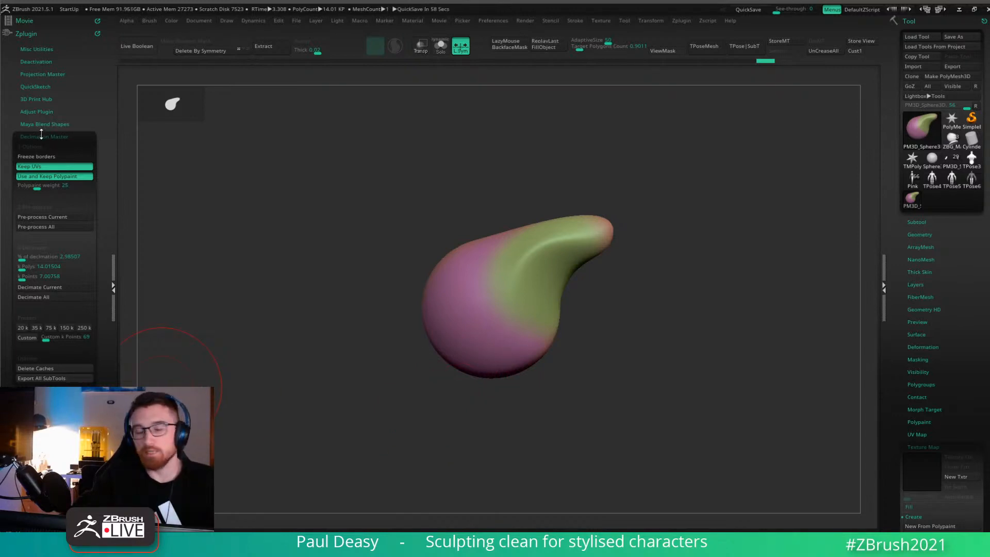
left_click(42, 136)
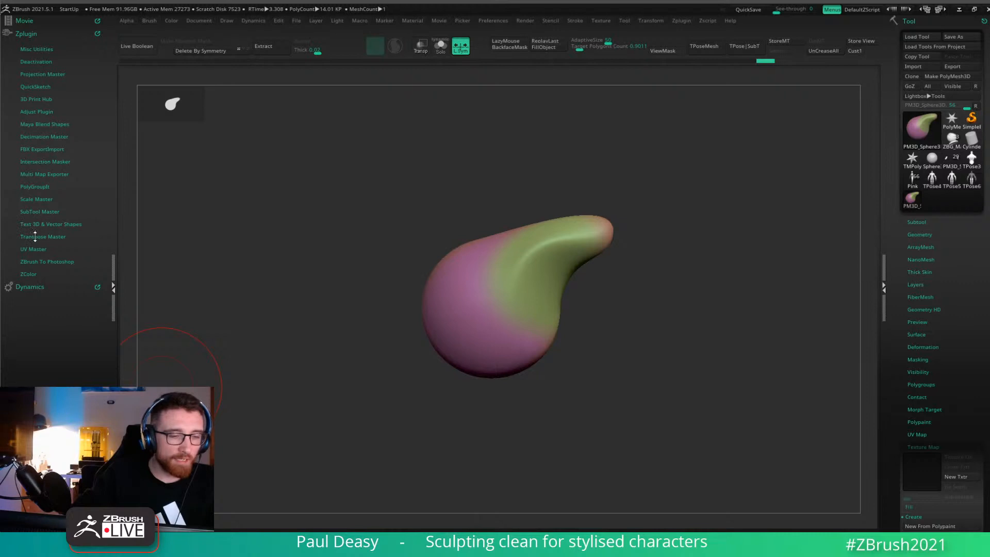
left_click(40, 174)
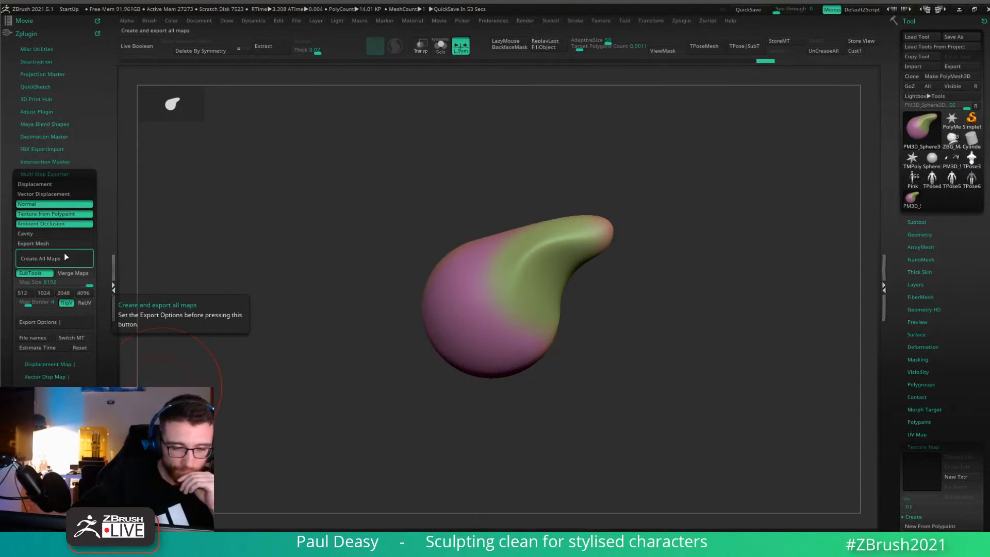
Switch back to the horned character model and collapse the tray of plugin options.
left_click(17, 260)
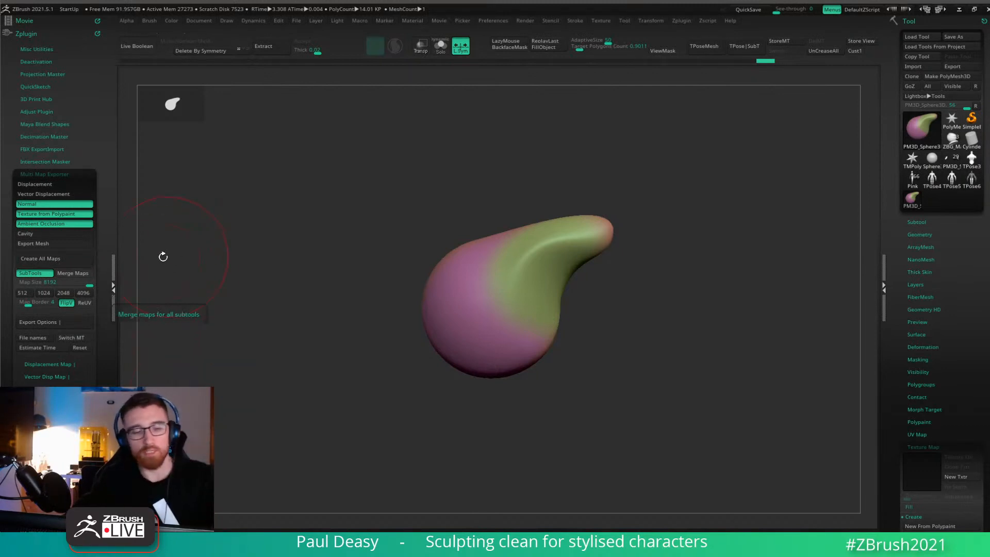
key("space")
left_click_drag(221, 229, 234, 234)
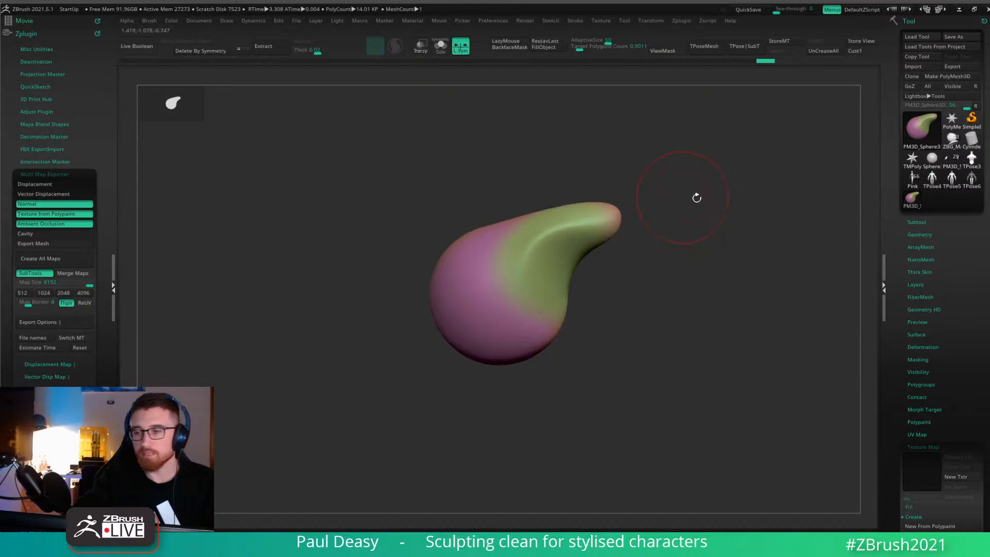
left_click(947, 182)
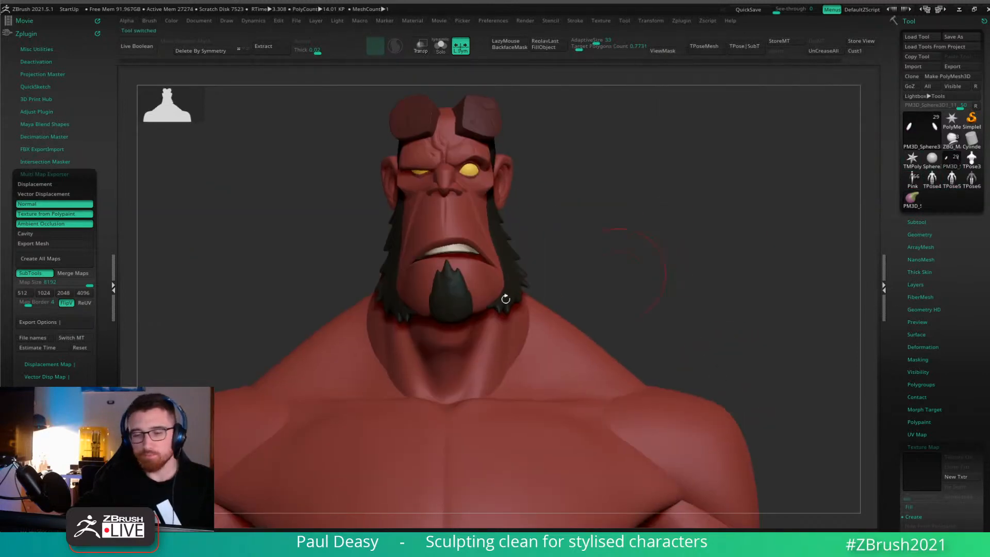
left_click(113, 286)
left_click_drag(594, 272, 611, 242, "alt")
left_click_drag(629, 320, 532, 263)
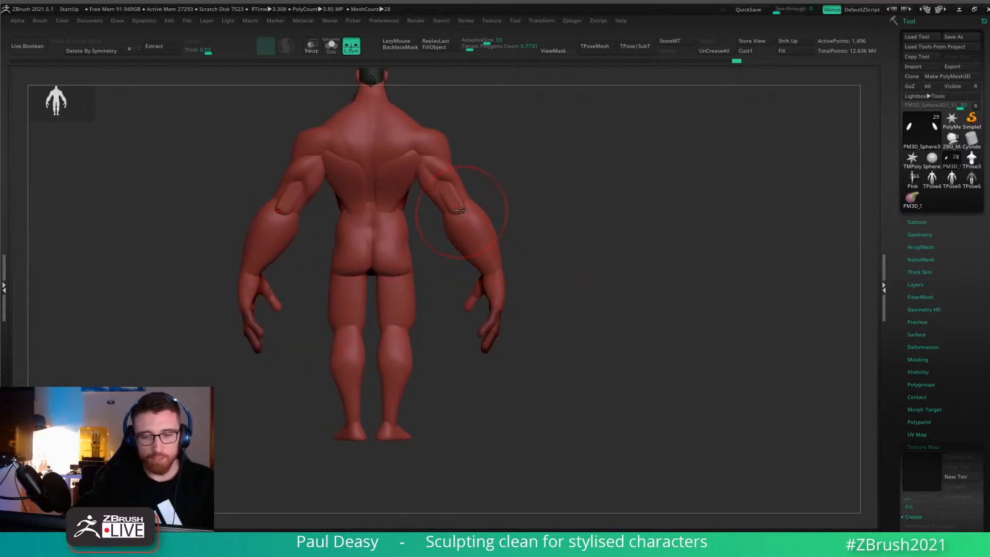
Inspect the character's separate finger and thumb subtools, and check the full figure from behind and from the front.
key("l")
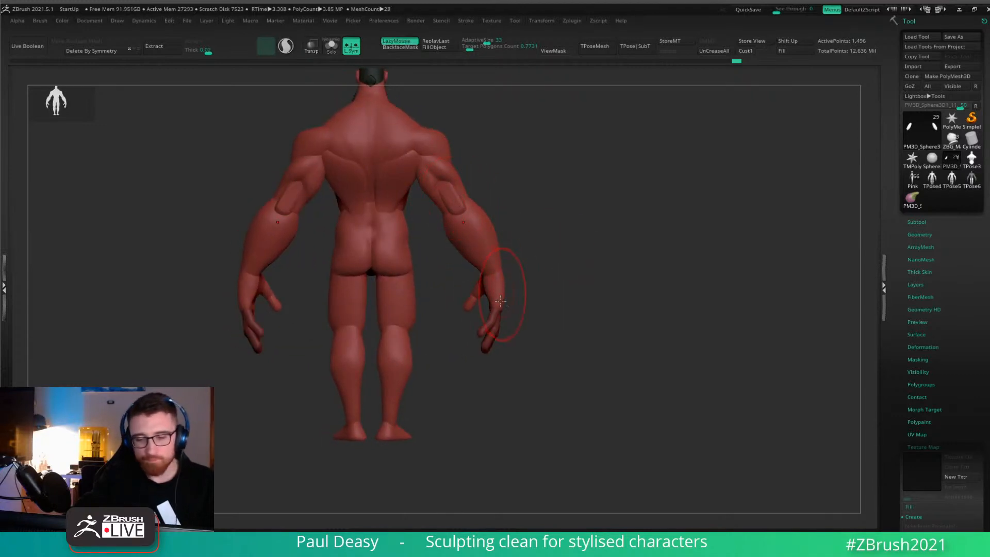
left_click(499, 320, "alt")
left_click_drag(587, 314, 522, 315)
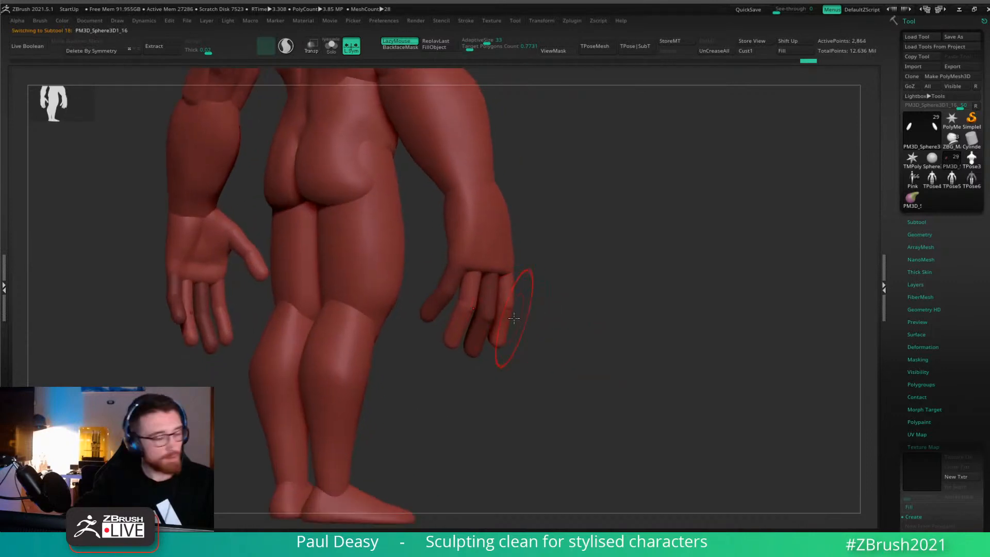
left_click(491, 306, "alt")
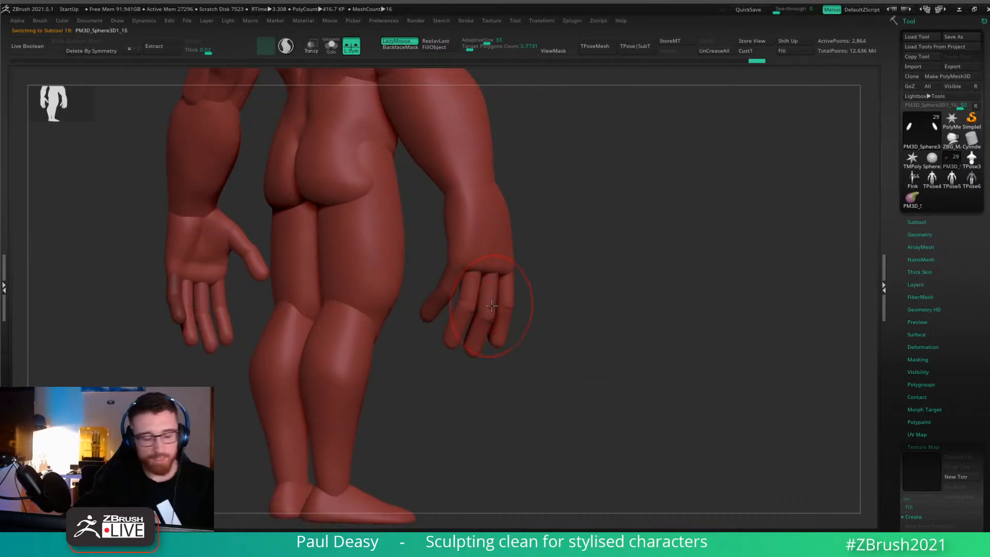
left_click(445, 287, "alt")
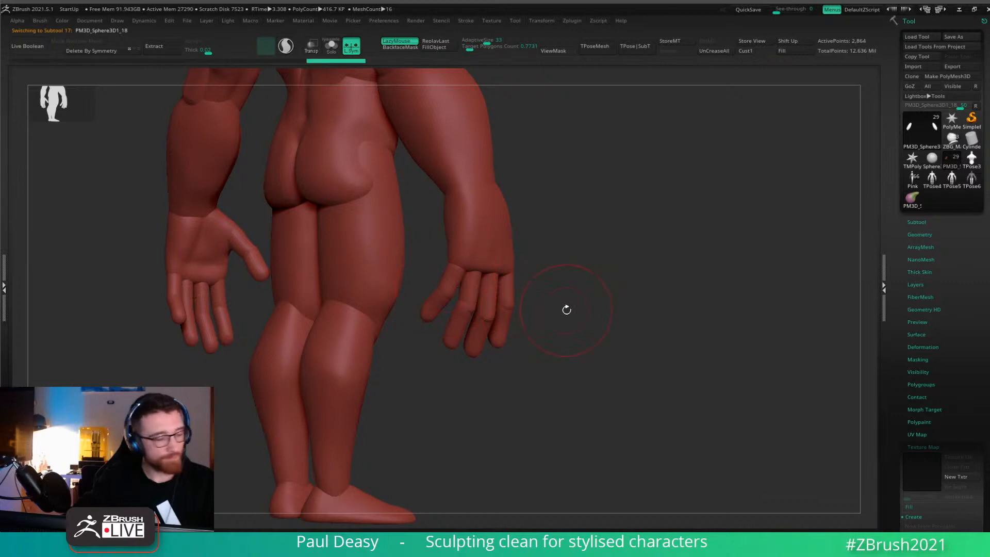
left_click_drag(611, 313, 290, 373)
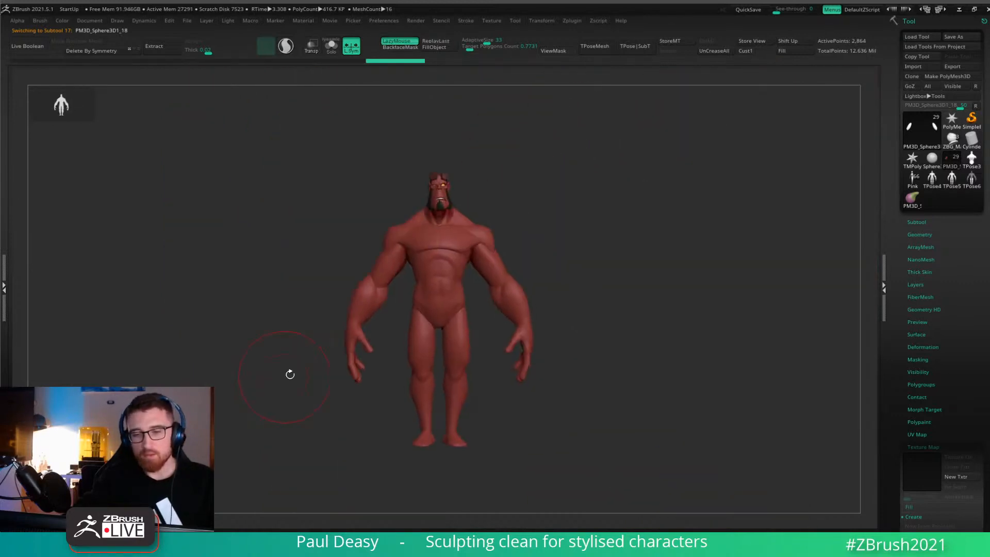
Select the character's head subtool and choose the sphere of the primitives insert brush.
mouse_move(428, 189)
left_mouse_down("alt")
mouse_move(440, 221)
mouse_move(550, 270)
mouse_move(490, 335)
mouse_move(436, 303)
left_mouse_up("alt")
right_click_drag(443, 300, 568, 327)
right_click_drag(484, 77, 466, 315, "alt")
left_click(443, 230, "alt")
key("super")
key("super")
left_click(244, 537)
Try to insert a sphere at the corner of the mouth with the head subtool active.
right_click_drag(415, 339, 402, 370, "alt")
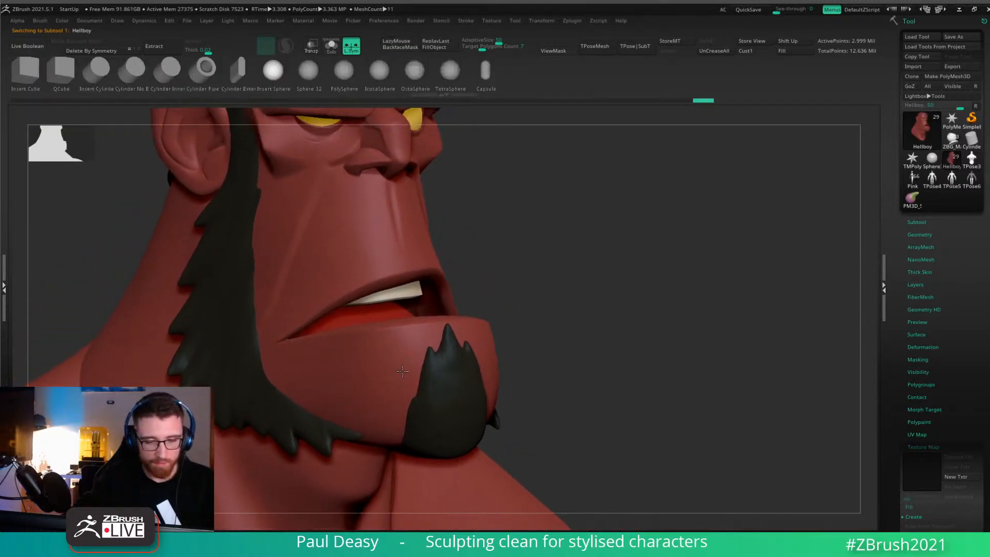
right_click_drag(488, 369, 423, 395)
right_click_drag(490, 334, 340, 389)
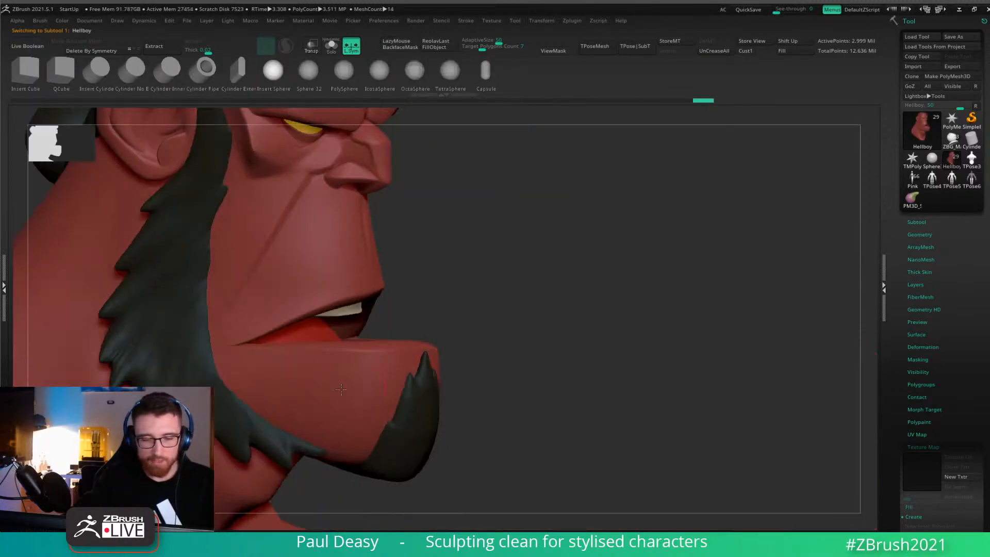
right_click_drag(526, 381, 389, 377)
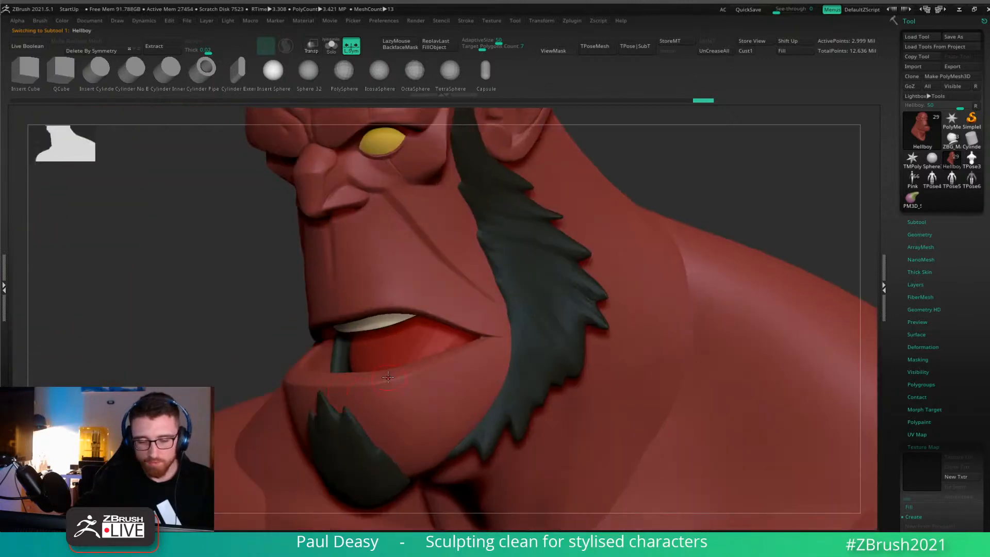
left_click_drag(389, 377, 401, 386)
right_click_drag(394, 387, 396, 336)
left_click(401, 337, "alt")
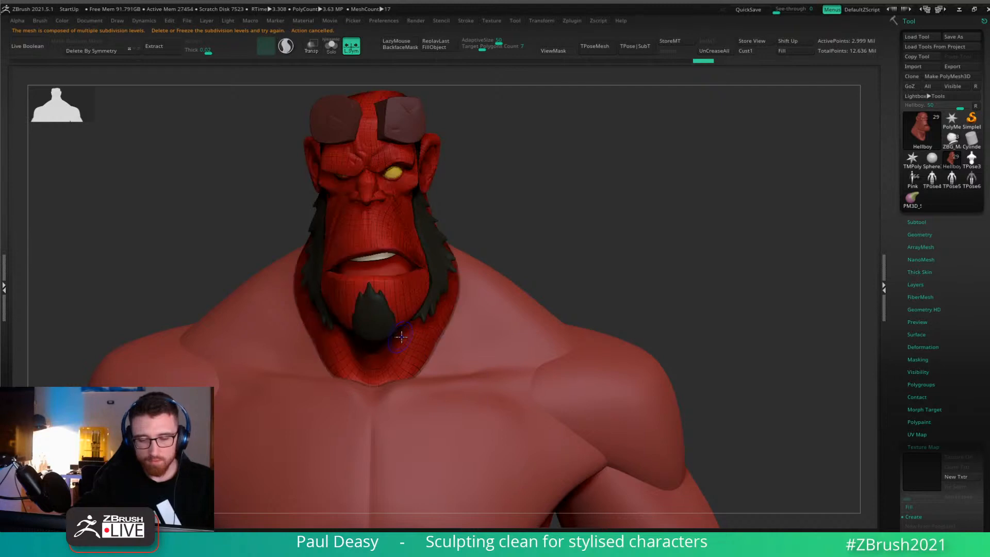
Select the shoulders subtool, insert a small sphere at the corner of the mouth and split it into its own subtool.
left_click(479, 297, "alt")
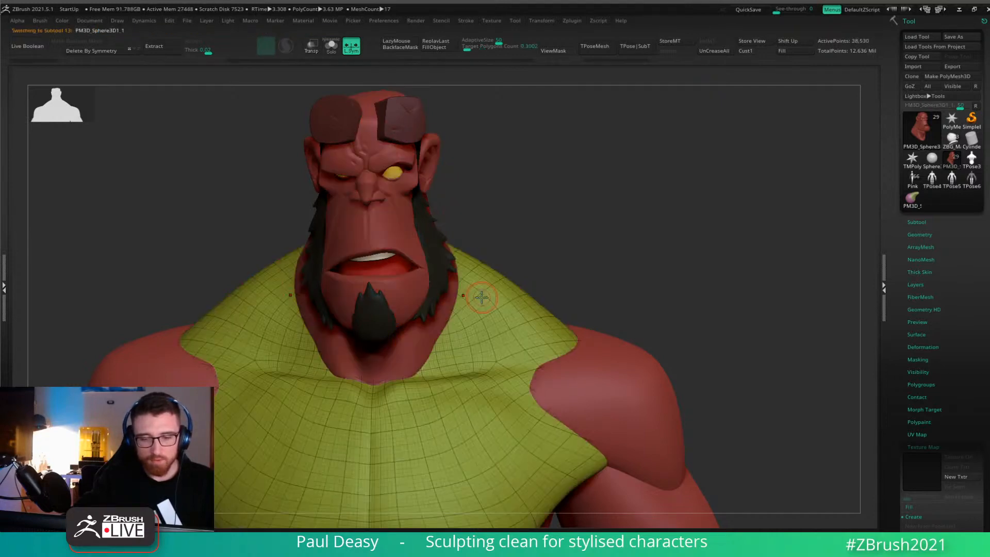
left_click(613, 380, "alt")
right_click_drag(611, 374, 489, 139, "alt")
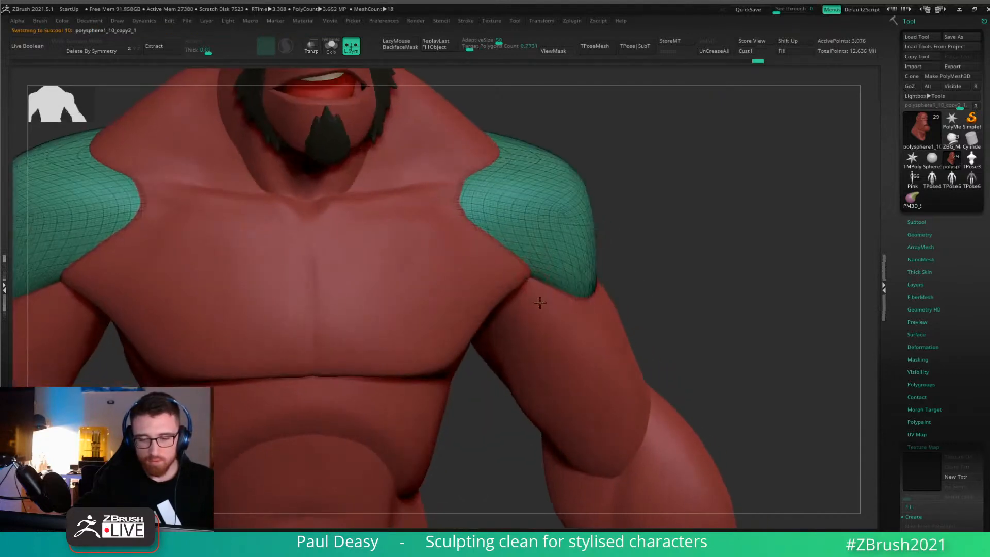
right_click_drag(548, 330, 630, 502, "alt")
right_click_drag(464, 344, 416, 374, "ctrl")
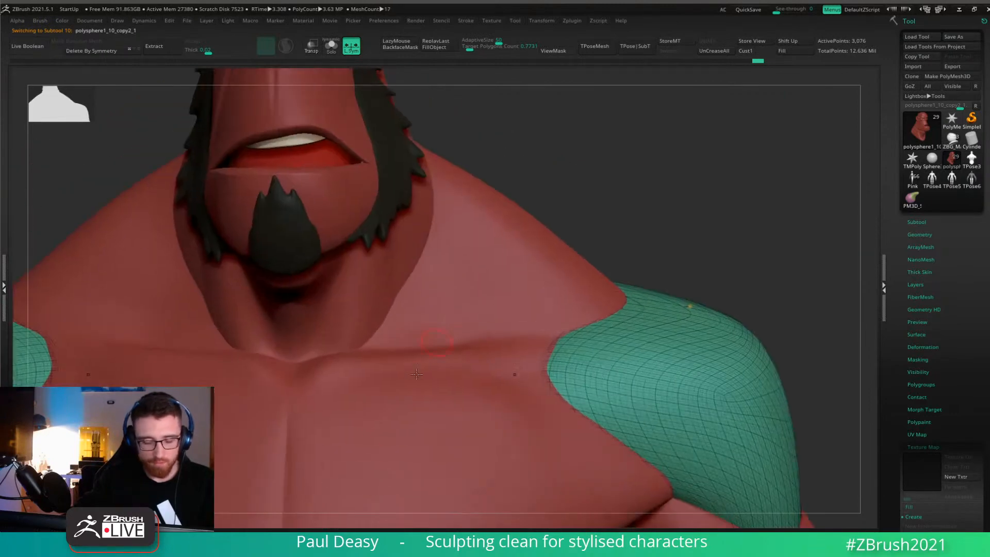
right_click_drag(281, 307, 420, 269)
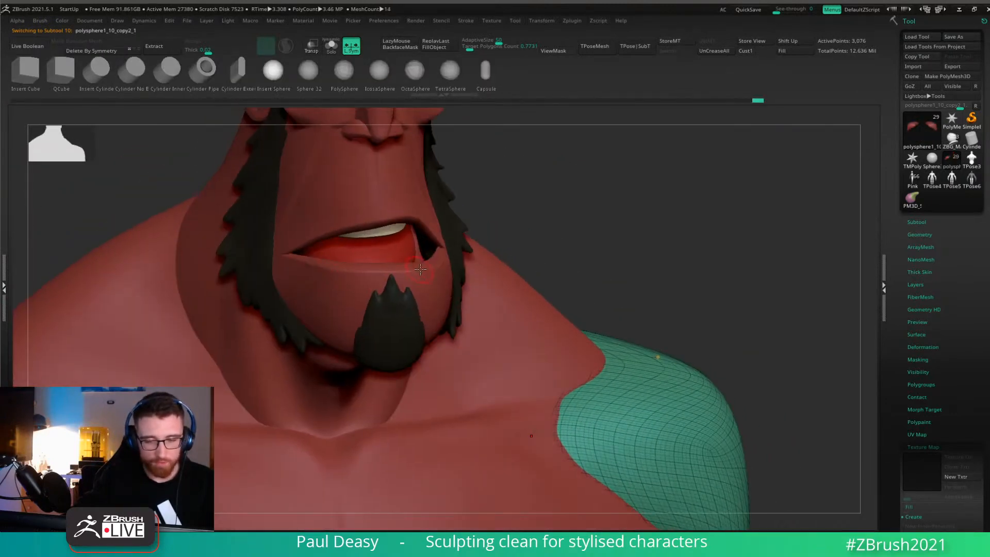
left_click_drag(431, 267, 448, 271)
key("ctrl+z")
key("ctrl+z")
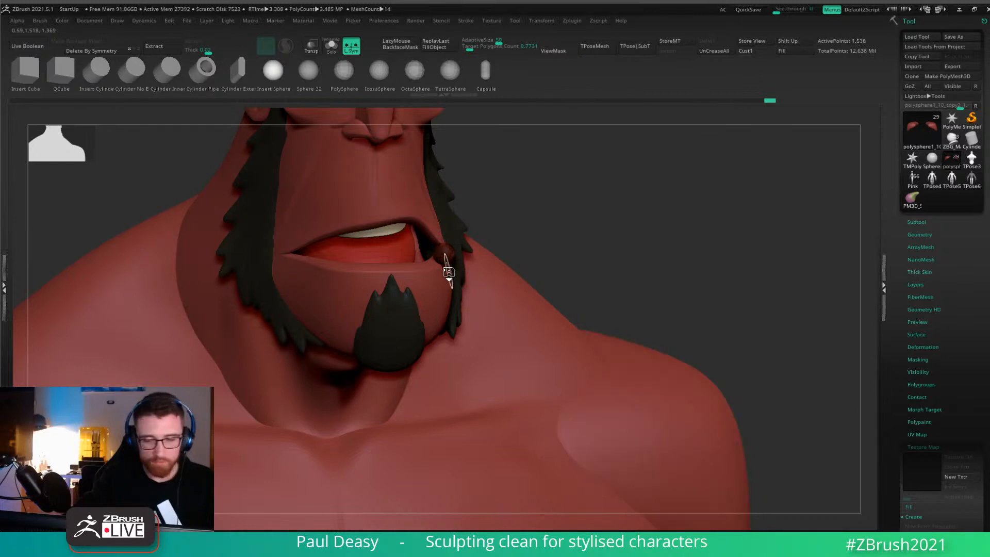
Check that the shoulders and the mouth sphere are separate subtools, ending with the sphere selected.
left_click_drag(570, 254, 620, 357)
left_click(637, 415, "alt")
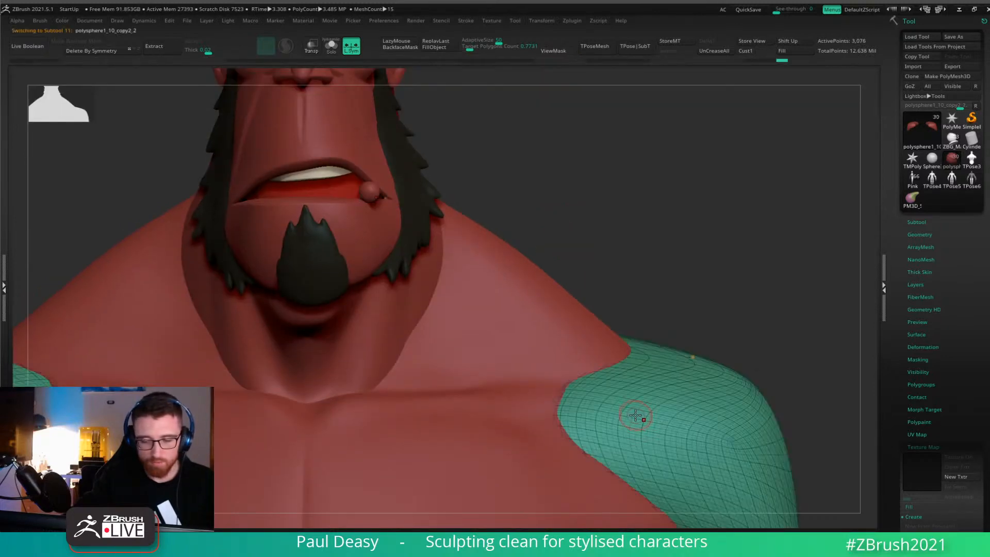
left_click_drag(606, 222, 675, 260, "alt")
left_click_drag(560, 239, 619, 164, "alt")
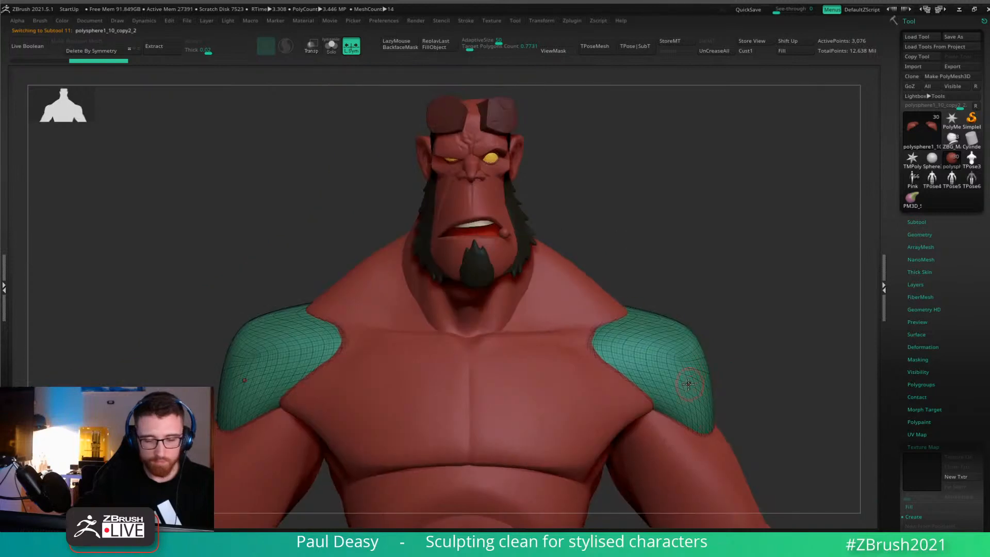
left_click_drag(527, 235, 508, 312, "alt")
left_click(482, 308, "alt")
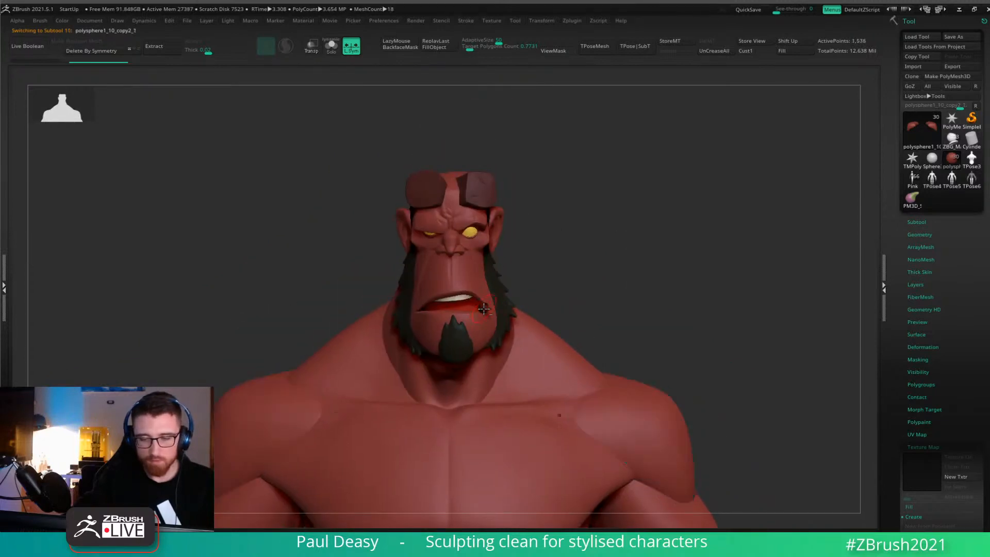
Fill the sphere at the corner of the mouth with a near-white colour.
left_click_drag(585, 206, 639, 278, "alt")
key("space")
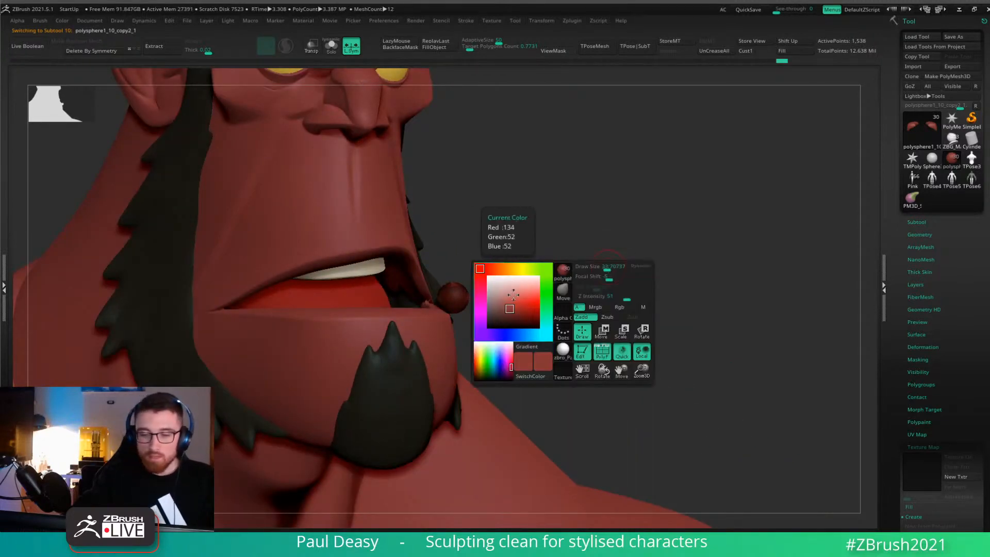
left_click_drag(495, 291, 494, 283)
left_click(493, 270)
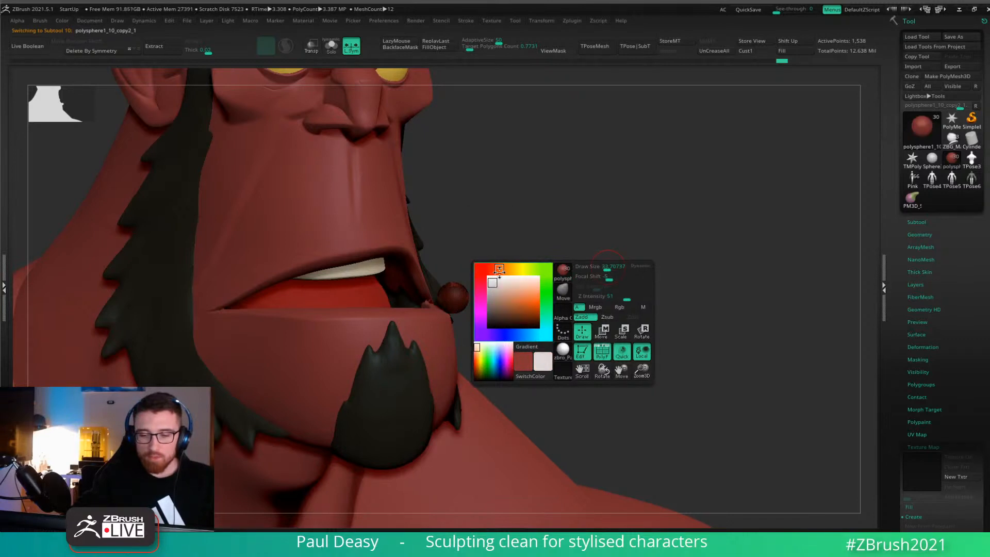
key("space")
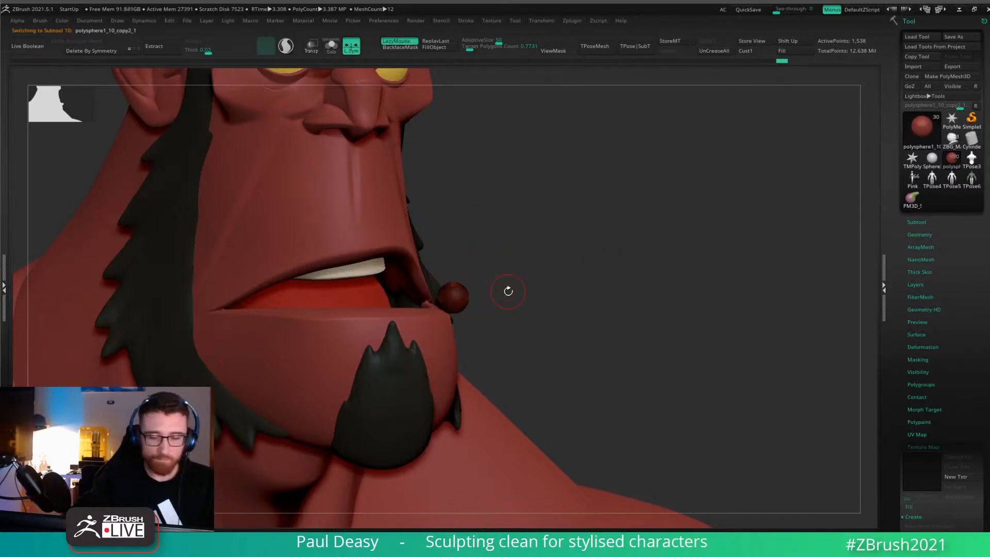
key("shift+f")
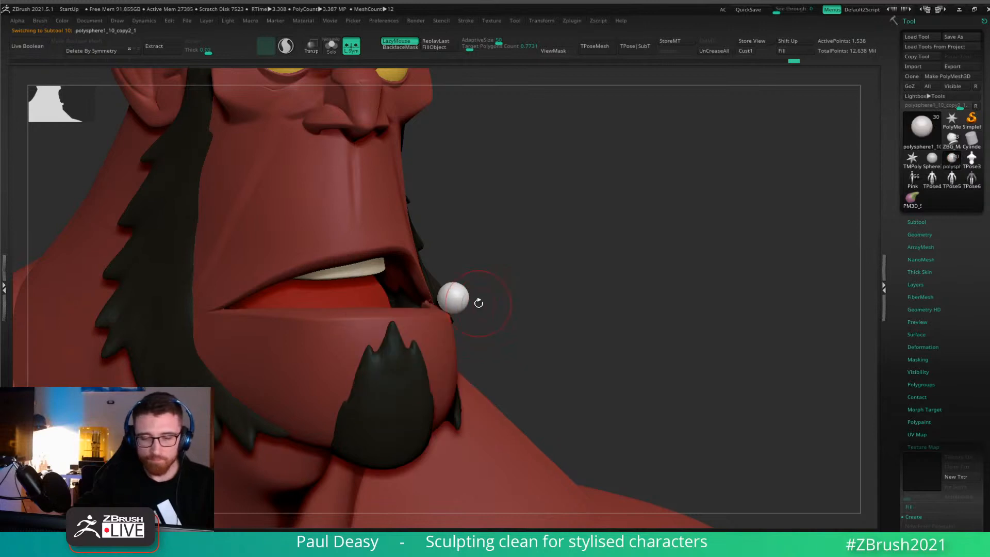
Remesh the white sphere and try stretching it outward from the corner of the mouth.
left_click_drag(513, 273, 514, 271, "ctrl")
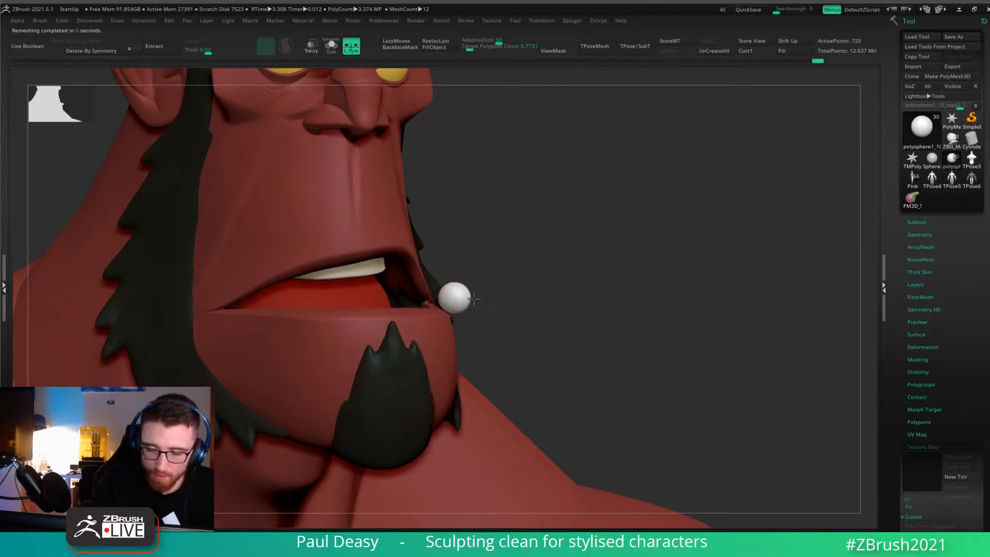
left_click_drag(472, 301, 400, 304)
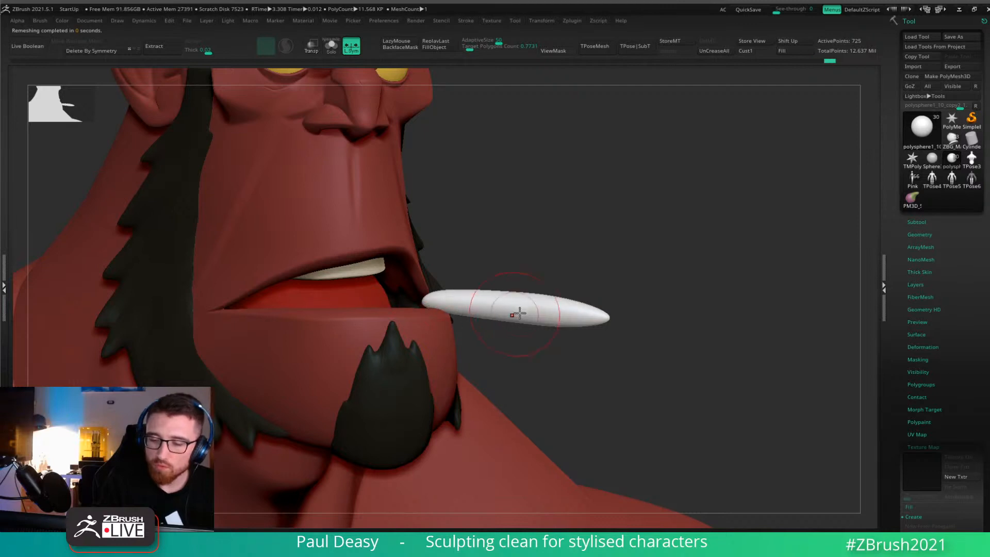
key("ctrl+z")
key("ctrl+z")
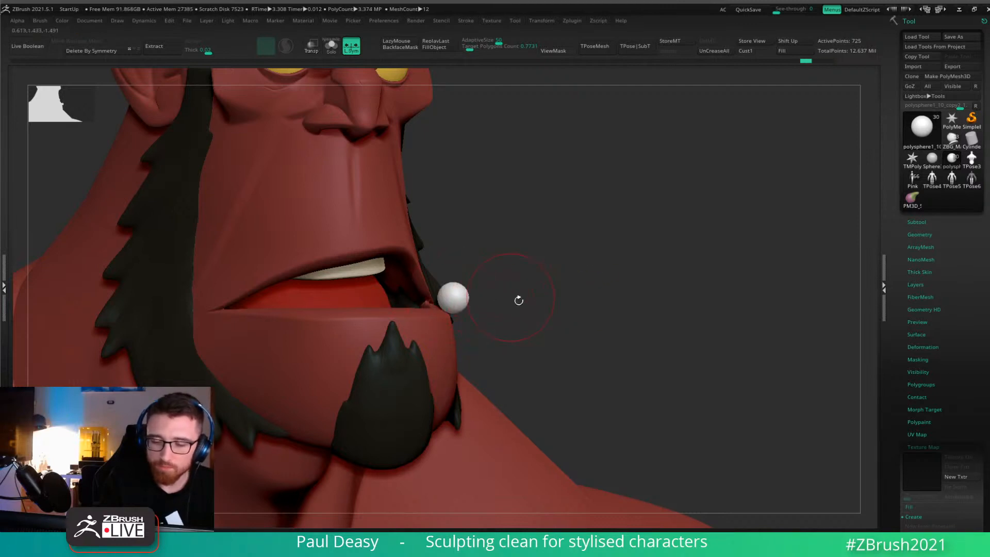
Stretch the white sphere into a long, tapered cigar shape and isolate it in Solo mode.
left_click_drag(519, 300, 578, 369)
key("ctrl+shift+s")
left_click_drag(453, 279, 316, 4)
left_click_drag(514, 293, 531, 344, "alt")
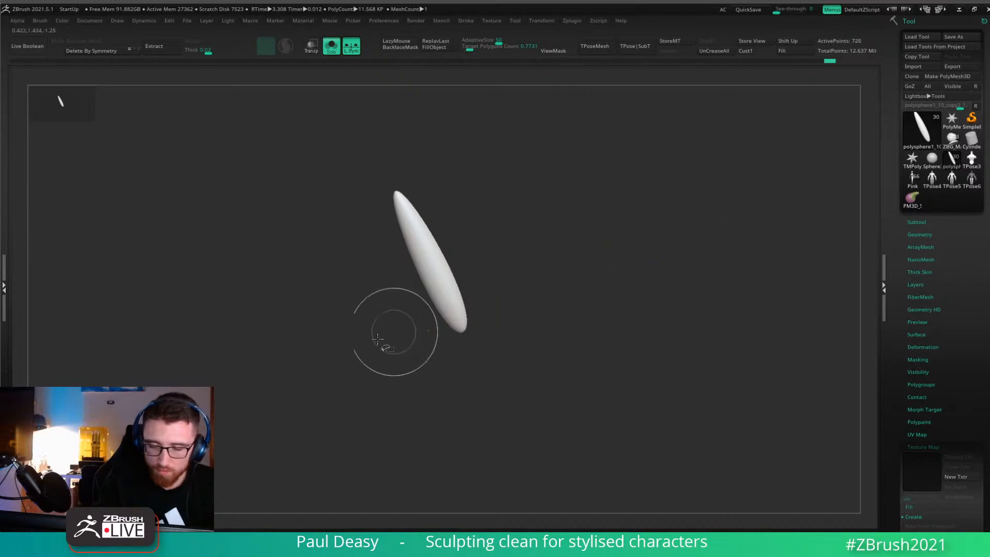
Try slicing off the lower end of the cigar shape and check the cut in polyframe view.
left_click(454, 273, "ctrl+shift")
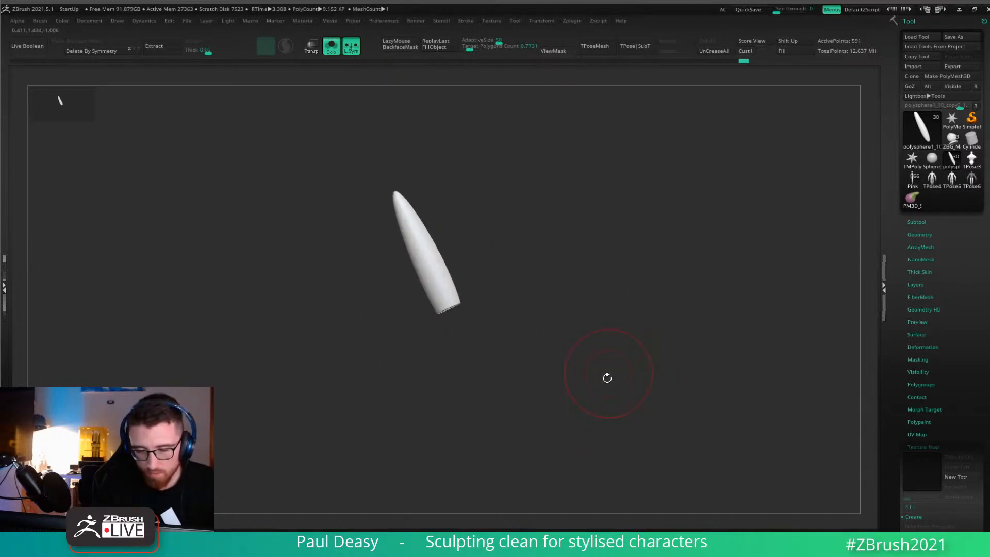
key("d")
key("shift+f")
key("ctrl+z")
mouse_move(573, 355)
left_mouse_down("alt")
mouse_move(643, 456)
mouse_move(617, 373)
mouse_move(592, 365)
left_mouse_up("alt")
left_click(591, 362, "ctrl+shift")
key("ctrl+z")
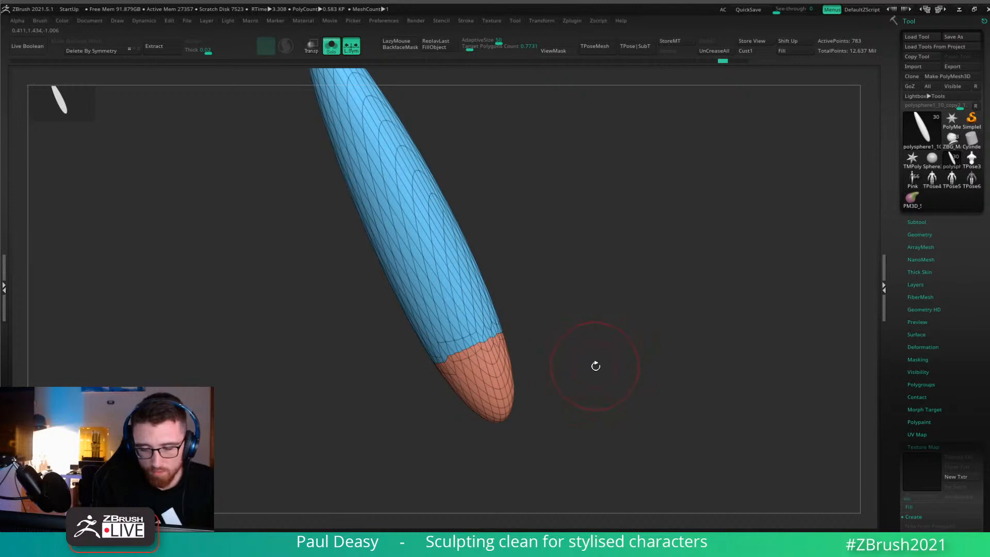
key("ctrl+z")
Slice off the cigar's lower end, remove the cut tip and close the open end with a flat cap.
left_click_drag(533, 367, 255, 457, "ctrl+shift")
left_click(495, 334, "ctrl+shift")
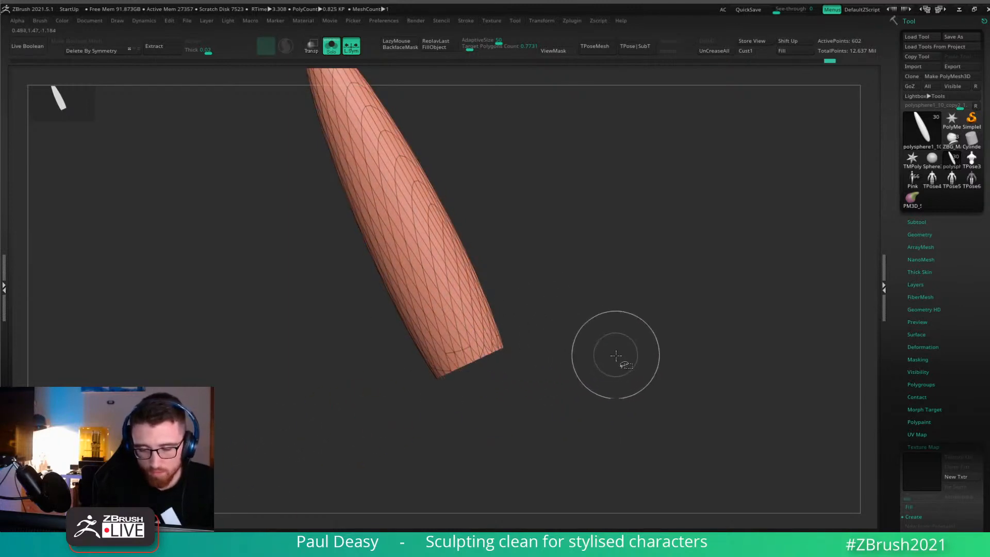
key("ctrl+shift+d")
key("ctrl+shift+d")
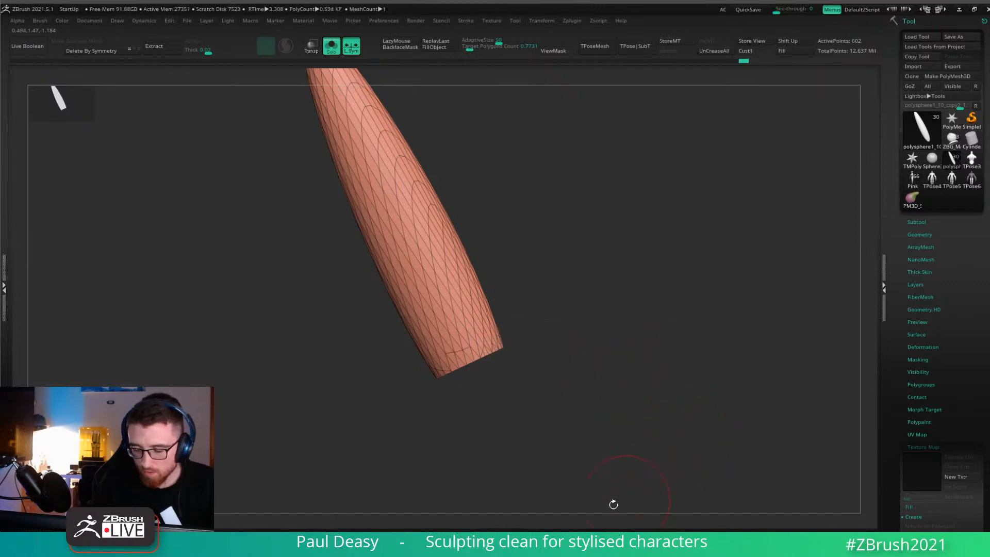
mouse_move(608, 443)
left_mouse_down()
mouse_move(619, 378)
mouse_move(638, 347)
mouse_move(689, 353)
mouse_move(737, 375)
left_mouse_up()
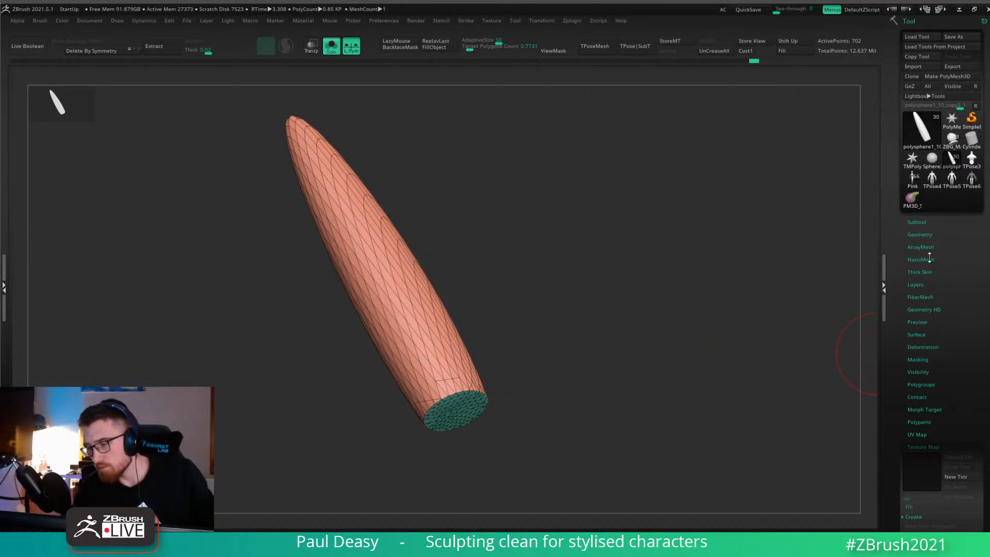
key("shift+f")
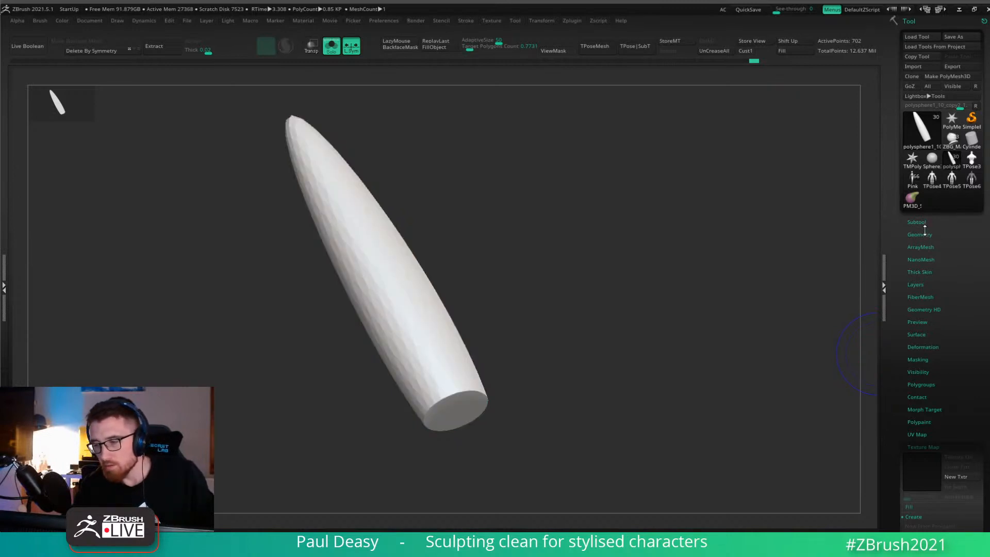
Slice off the small uneven tip at the cigar's narrow end in polyframe view and remove the cut piece.
left_click(920, 235)
scroll(908, 319, "down", 3)
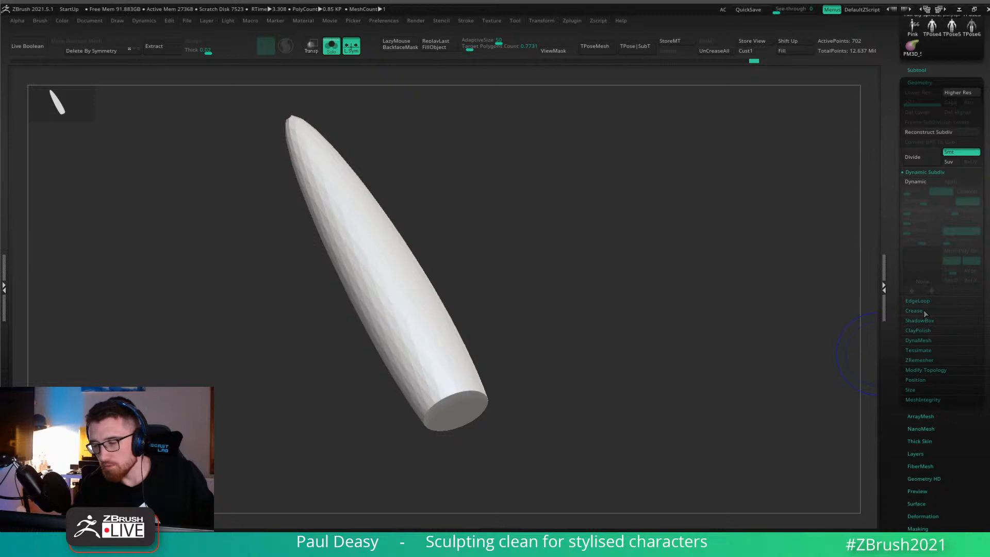
left_click_drag(659, 299, 575, 303)
left_click_drag(575, 303, 609, 418, "alt")
key("shift+f")
left_click_drag(290, 226, 420, 141, "ctrl+shift")
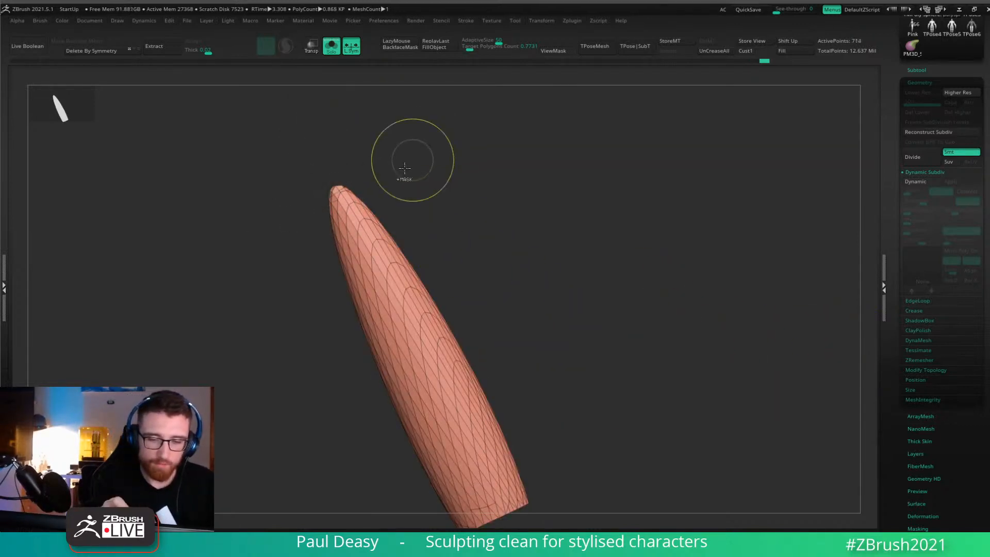
left_click(335, 190, "ctrl+shift")
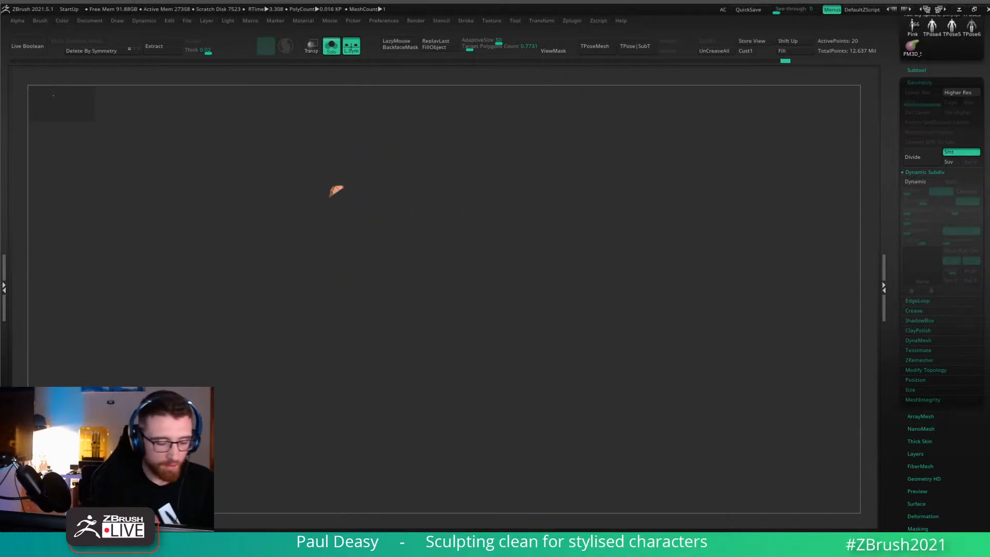
left_click(575, 209, "ctrl+shift")
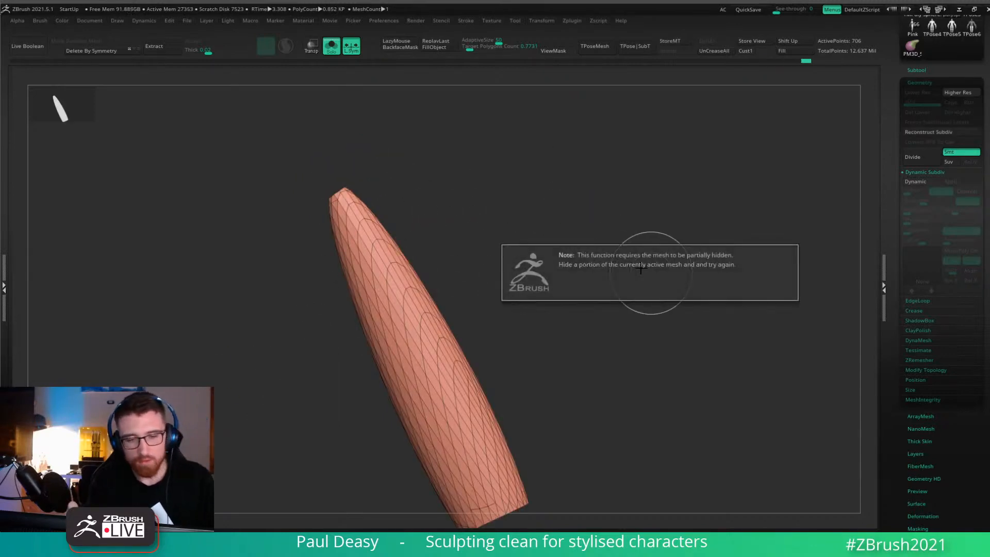
Close the hole left at the cigar's narrow end and check the tip from several sides.
right_click(608, 238)
left_click_drag(609, 232, 606, 301)
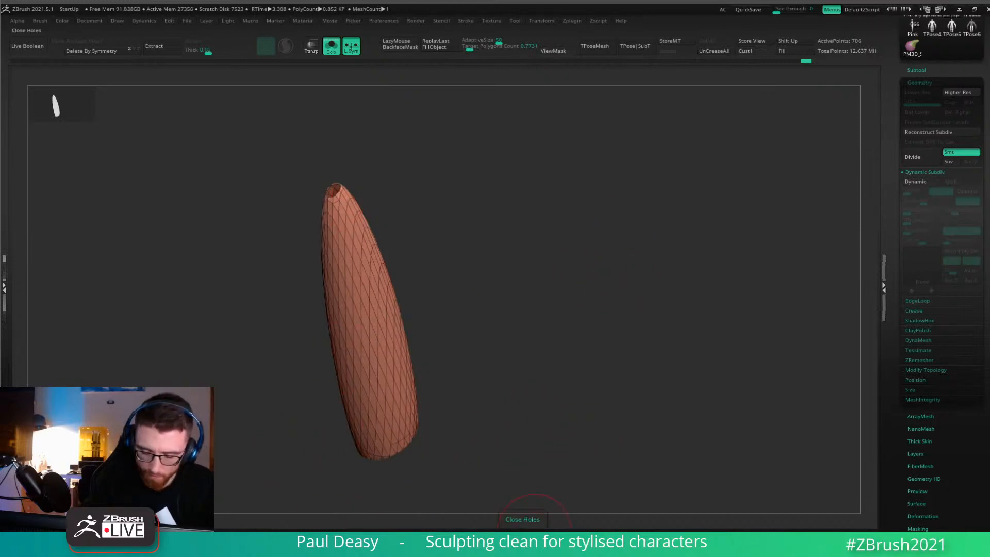
left_click_drag(550, 418, 417, 340)
left_click_drag(541, 310, 569, 298)
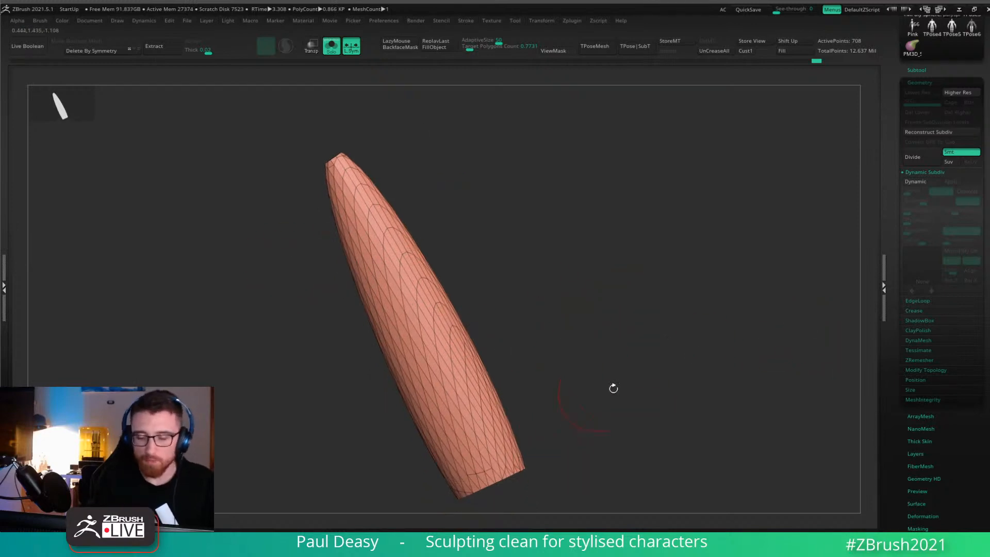
Remesh the cigar with ZRemesher, keeping its polygroups.
left_click_drag(612, 387, 634, 314)
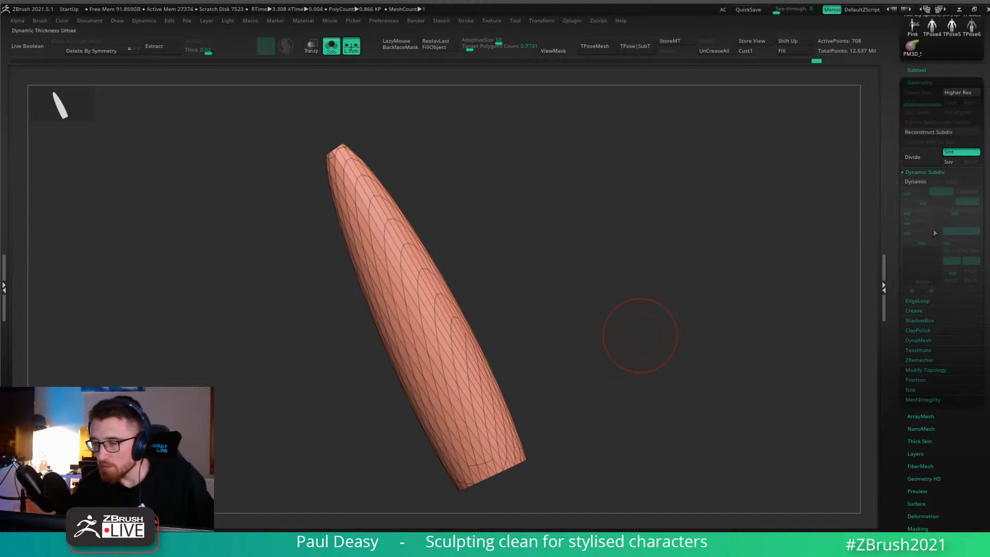
left_click(927, 173)
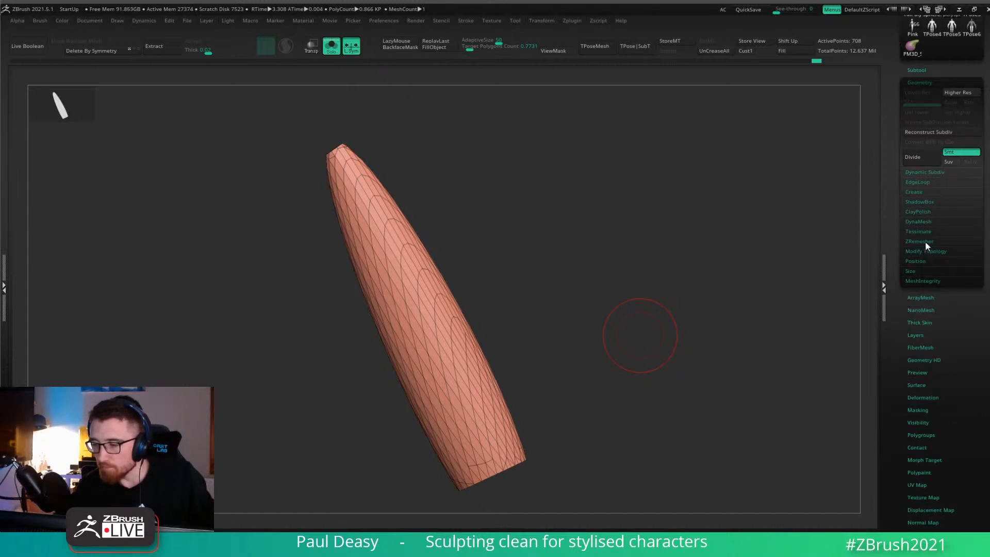
left_click(923, 241)
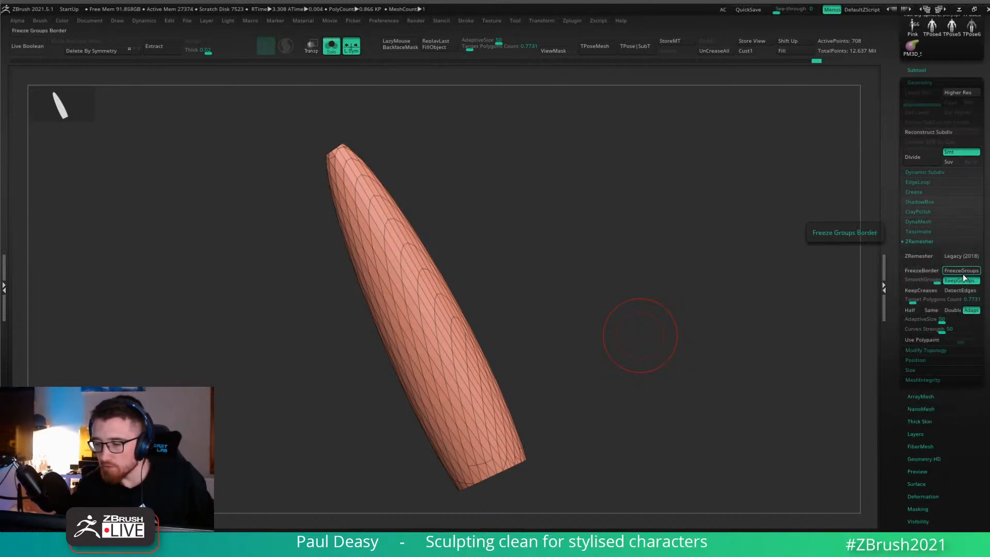
left_click(936, 255)
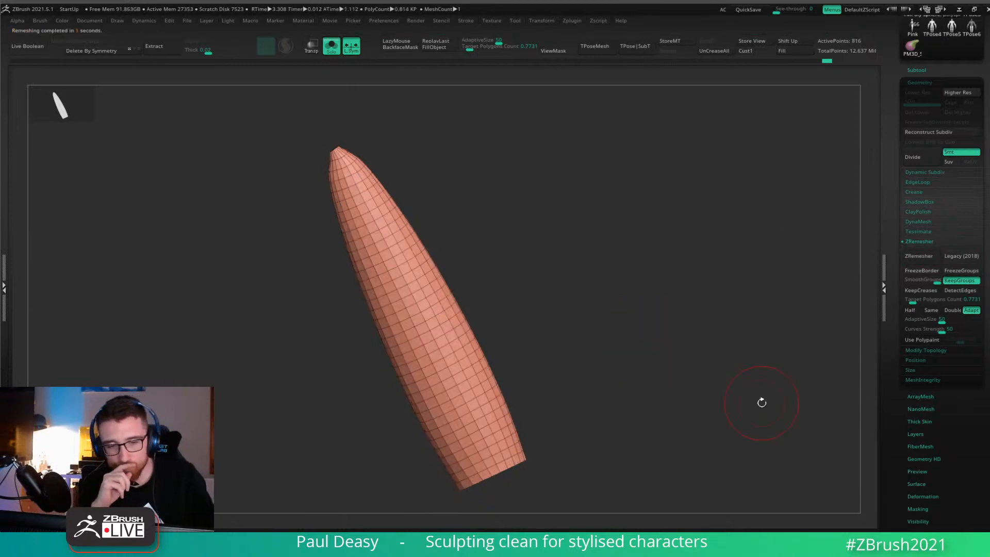
left_click_drag(606, 316, 572, 290)
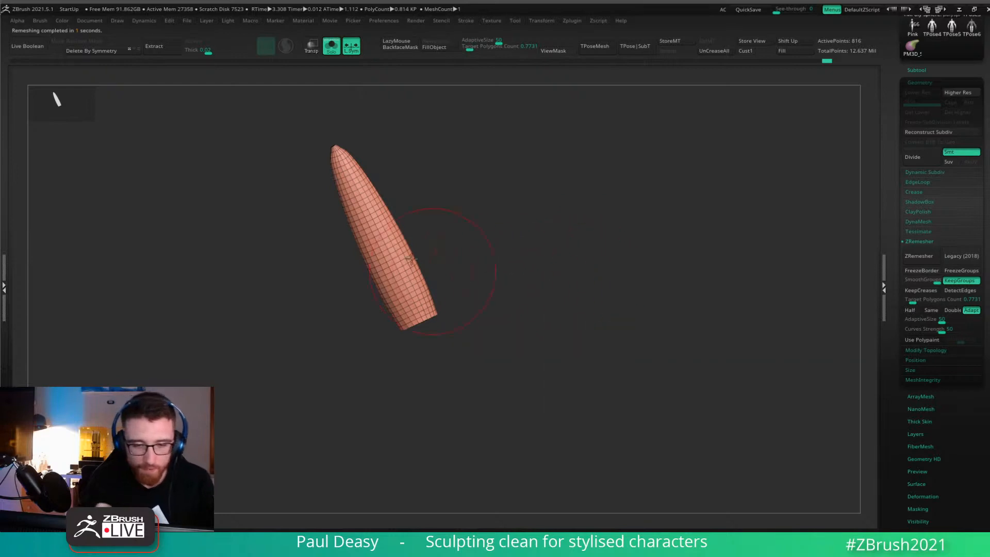
Try smoothing the cigar along its whole length, and undo the strokes.
mouse_move(344, 173)
left_mouse_down("shift")
mouse_move(365, 222)
mouse_move(336, 157)
left_mouse_up("shift")
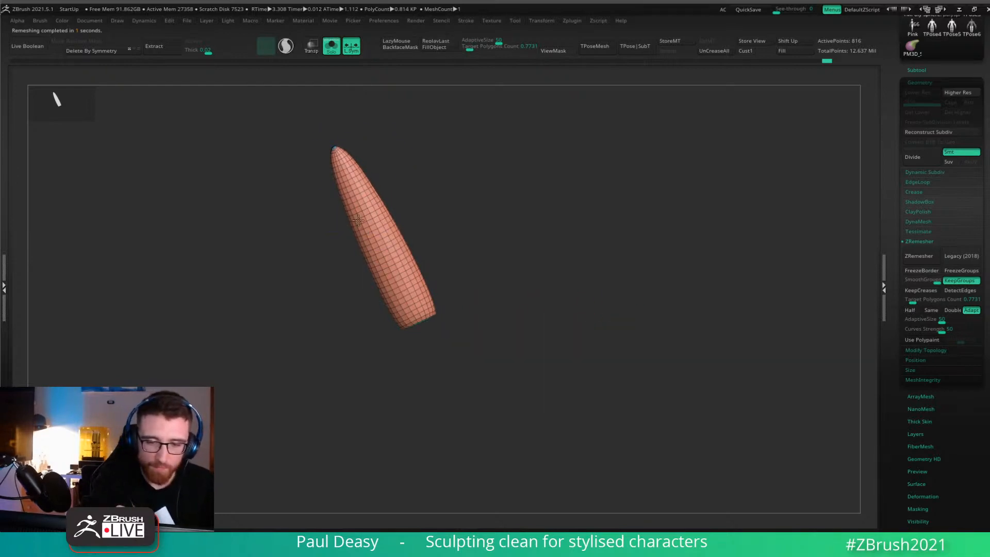
left_click_drag(375, 214, 415, 288, "shift")
key("ctrl+z")
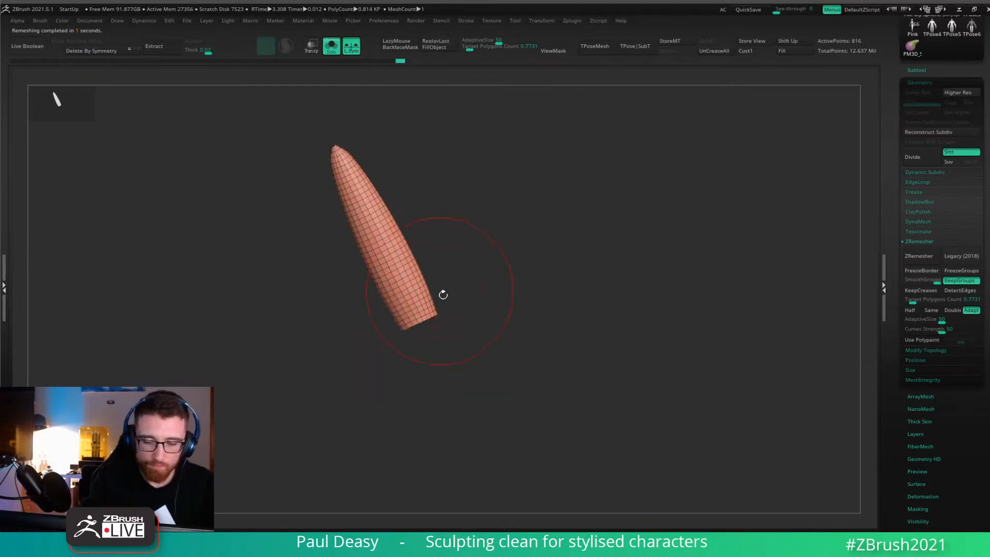
Hide the end cap and smooth the remaining cigar body along its length.
left_click_drag(466, 314, 465, 248)
left_click(408, 303, "ctrl+shift")
left_click_drag(479, 296, 535, 352)
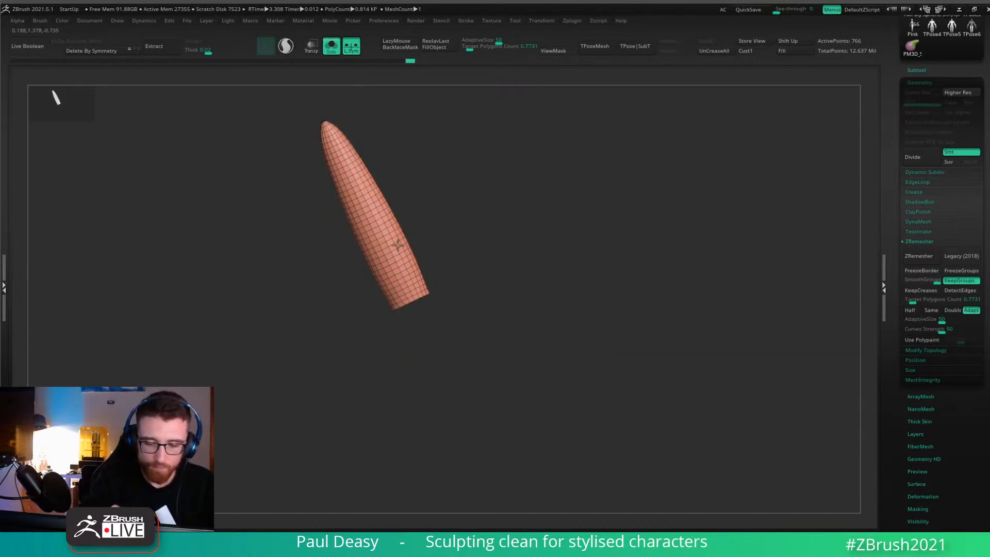
key("space")
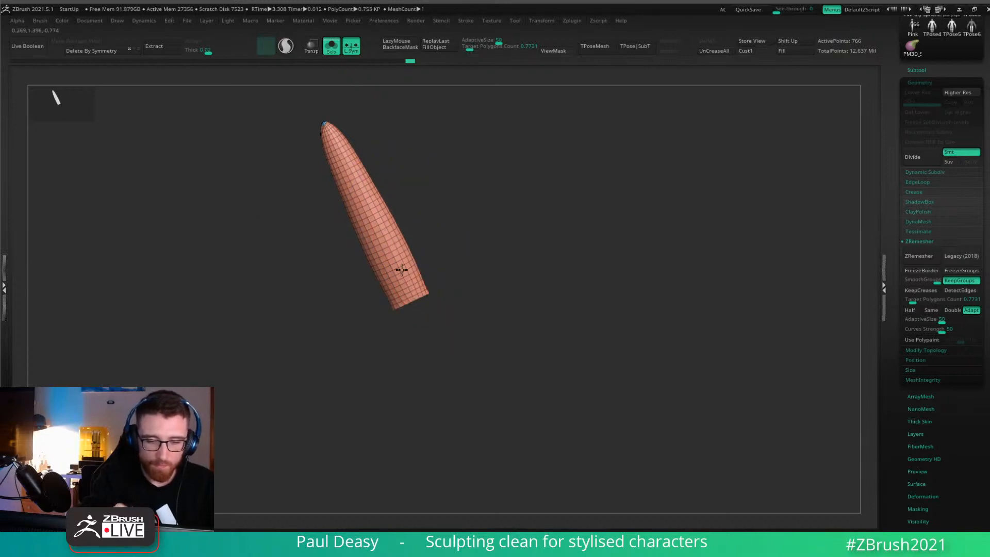
key("space")
left_click_drag(457, 276, 498, 266, "alt")
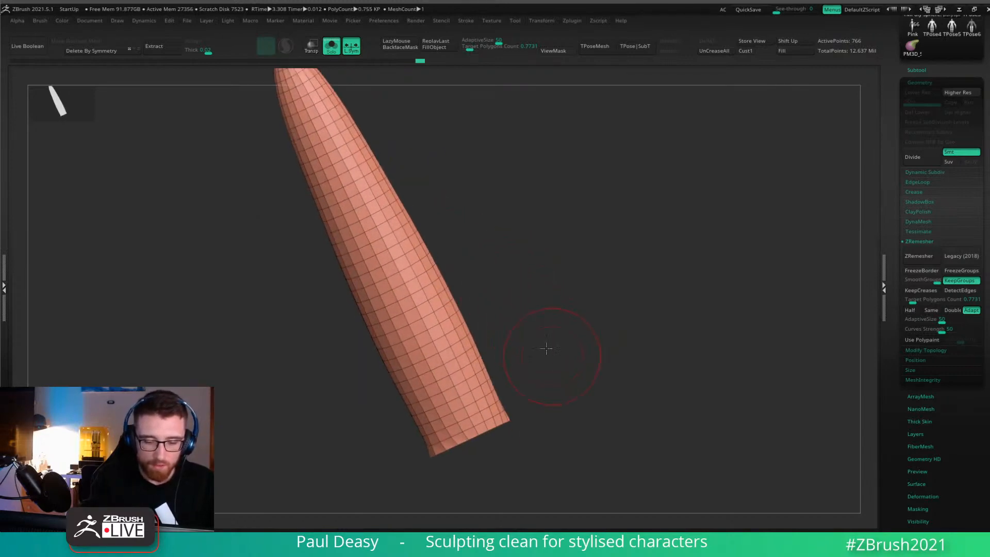
left_click_drag(556, 359, 527, 284, "alt")
left_click_drag(534, 318, 510, 340)
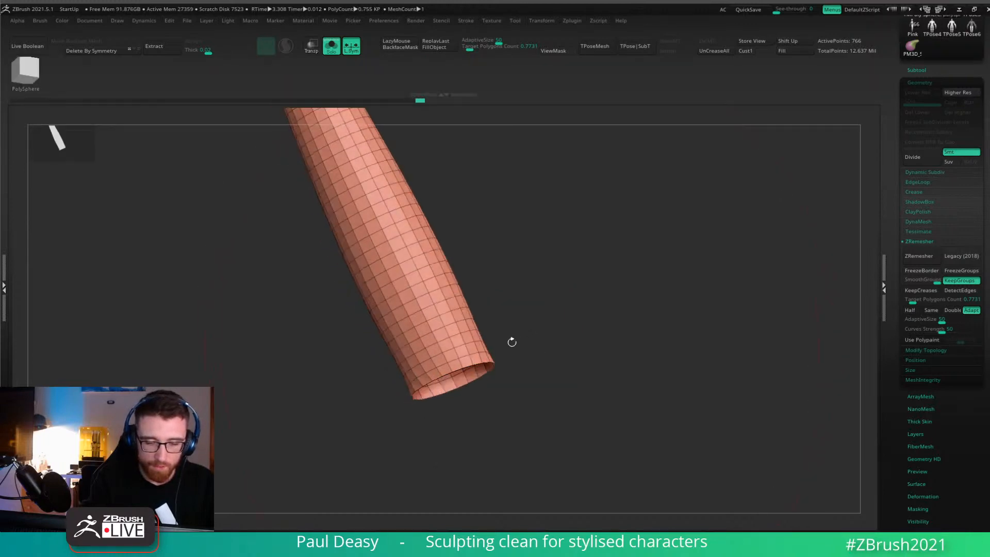
Show the end cap again and delete alternate edge loops around the cigar's lower half with ZModeler.
left_click(479, 359)
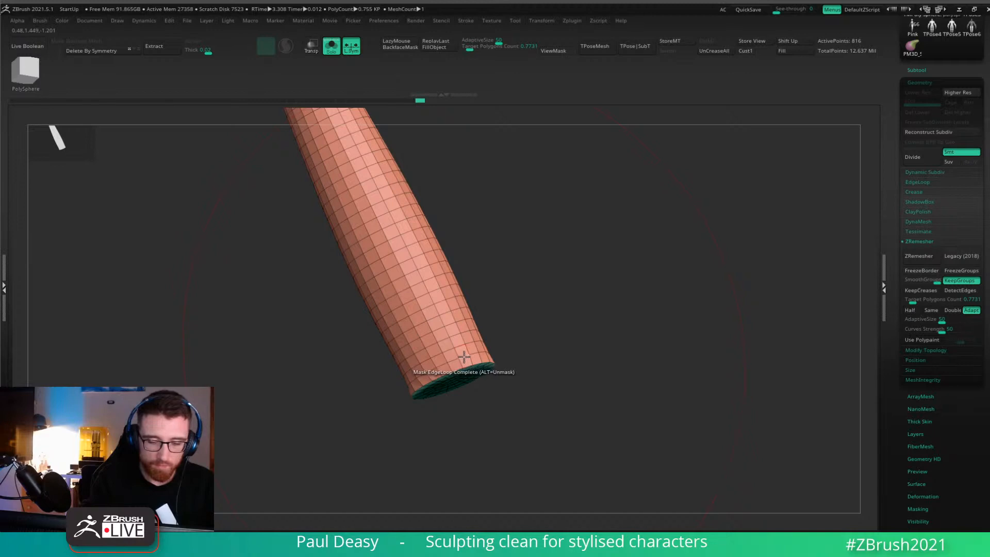
key("space")
left_click(464, 282)
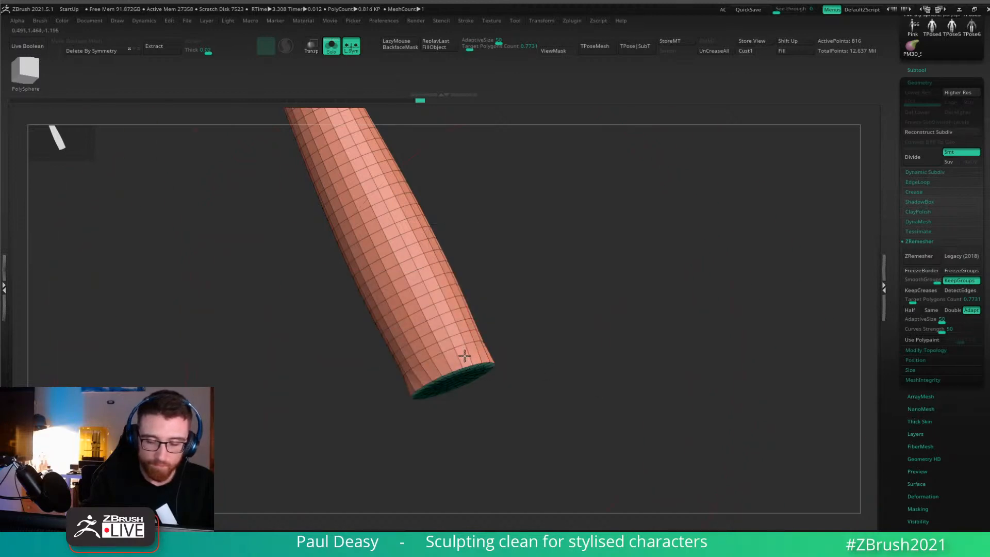
left_click(464, 354, "alt")
left_click(455, 338, "alt")
left_click(446, 316, "alt")
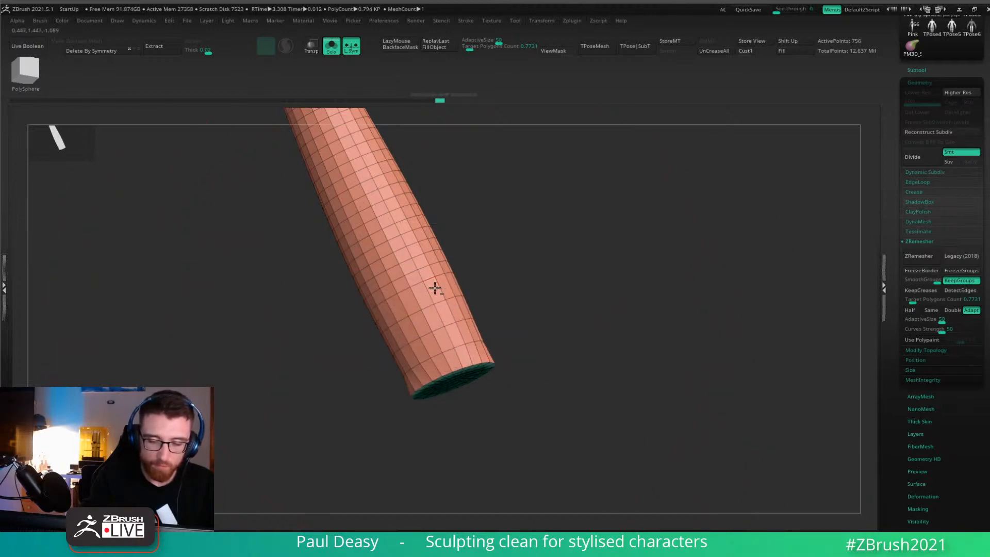
left_click(434, 287, "alt")
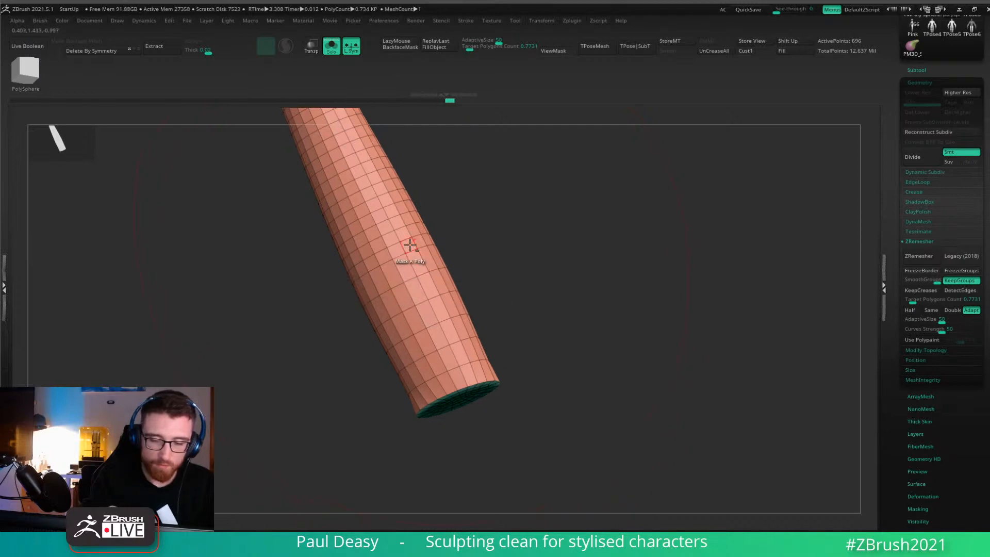
Delete alternate edge loops around the cigar's upper half up to its narrow tip.
left_click(396, 224, "alt")
left_click(386, 201, "alt")
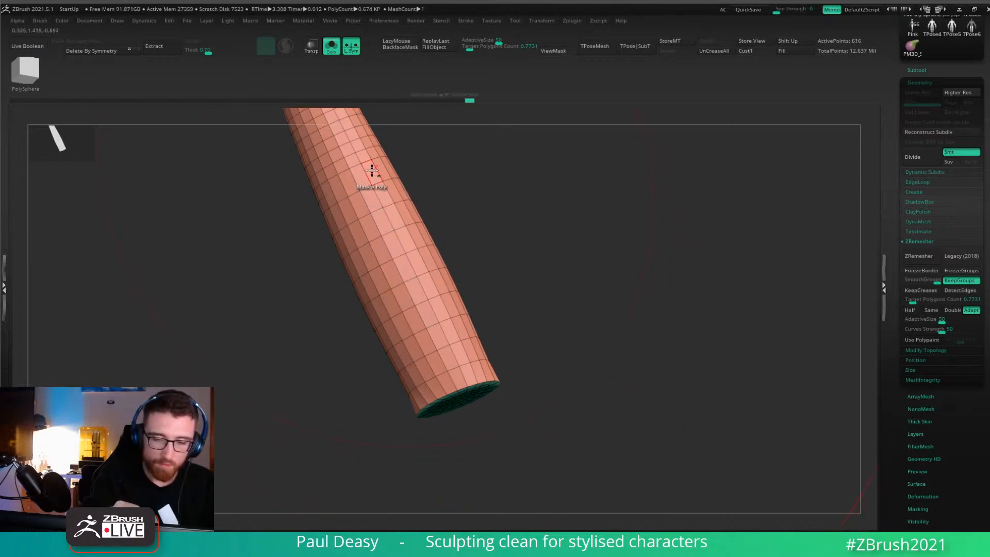
left_click(450, 259, "alt")
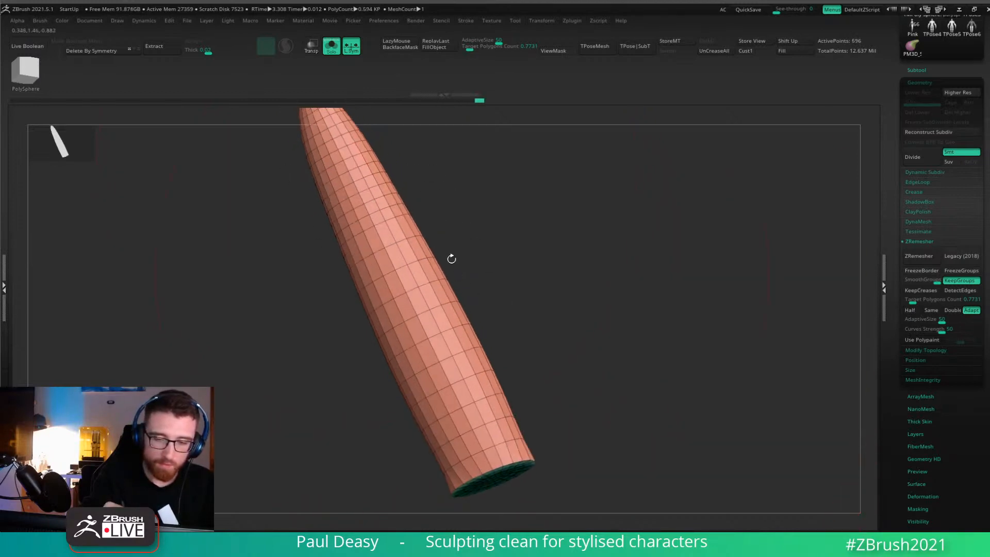
left_click(361, 175, "alt")
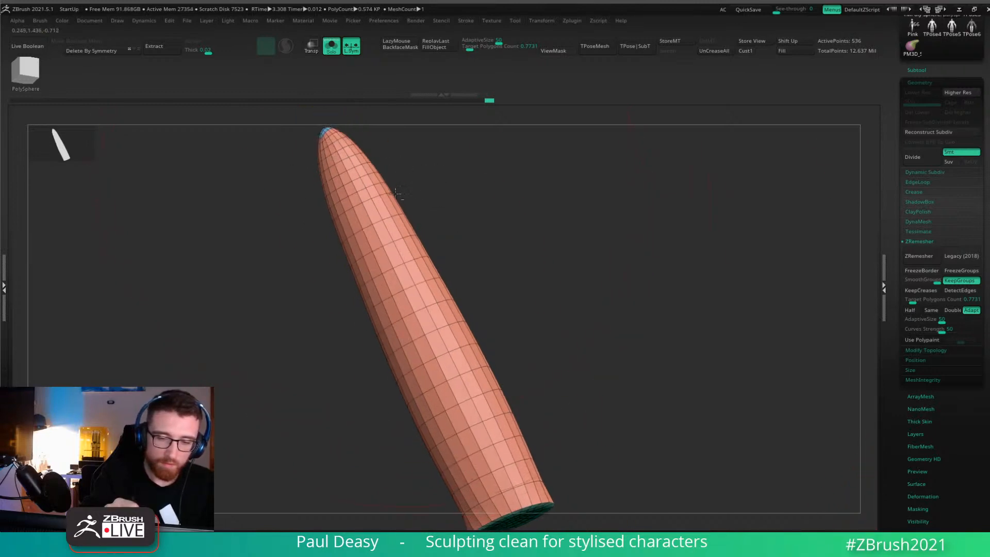
left_click(351, 160, "alt")
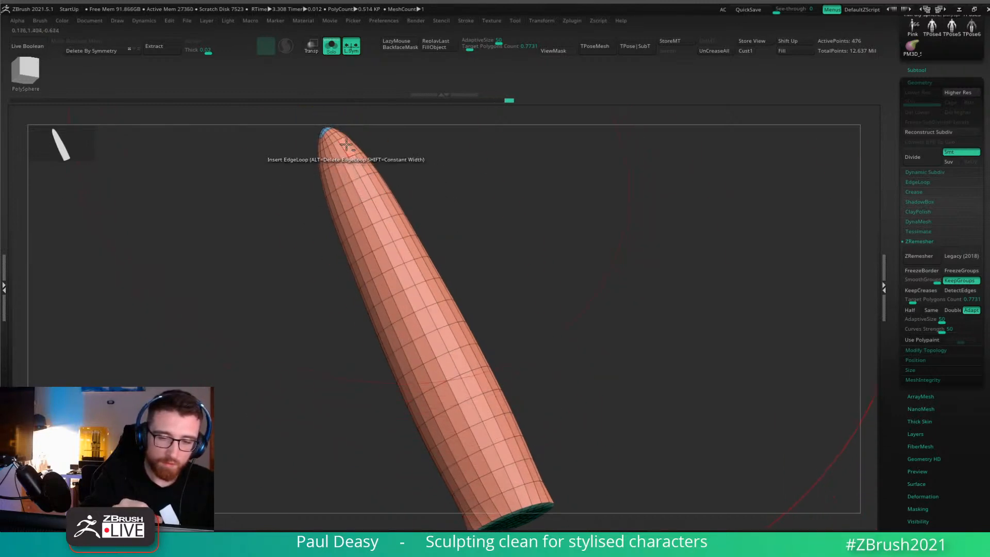
Try deleting alternate lengthwise edge loops that run along the cigar and through its end cap.
left_click_drag(516, 262, 554, 323)
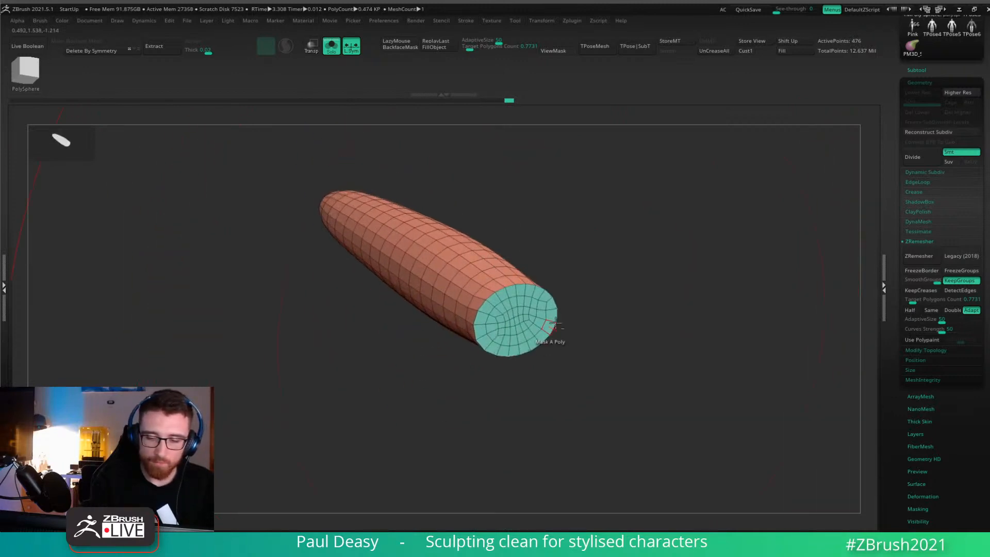
left_click(494, 306, "alt")
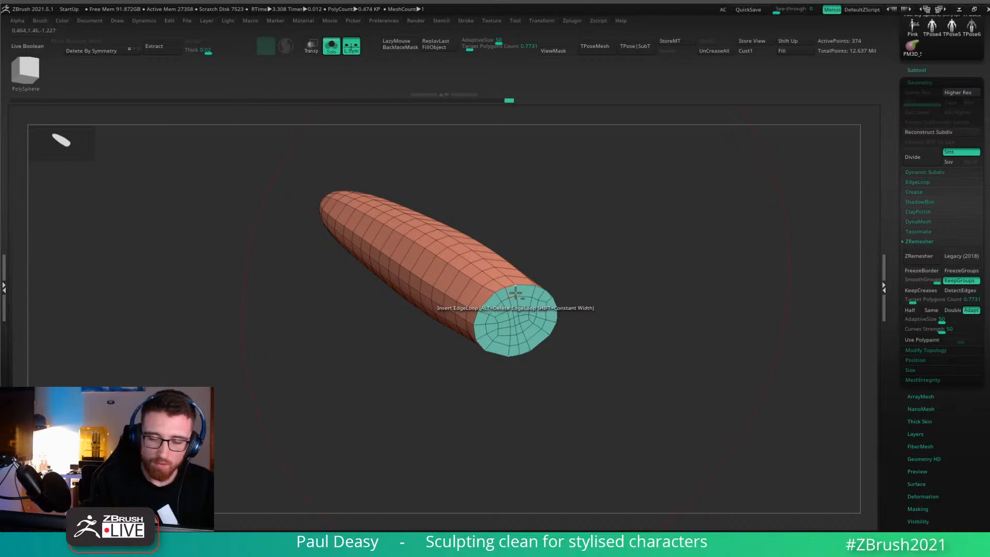
left_click(513, 322)
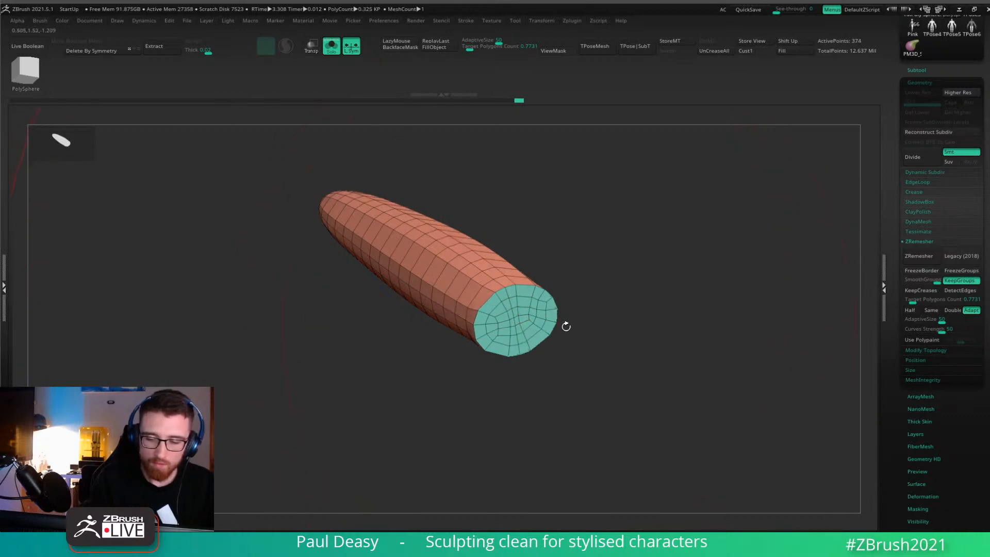
left_click(506, 295, "alt")
mouse_move(605, 344)
left_mouse_down()
mouse_move(610, 316)
mouse_move(603, 325)
left_mouse_up()
Try removing further edge loops at the end cap, and undo the lengthwise loop deletions.
key("space")
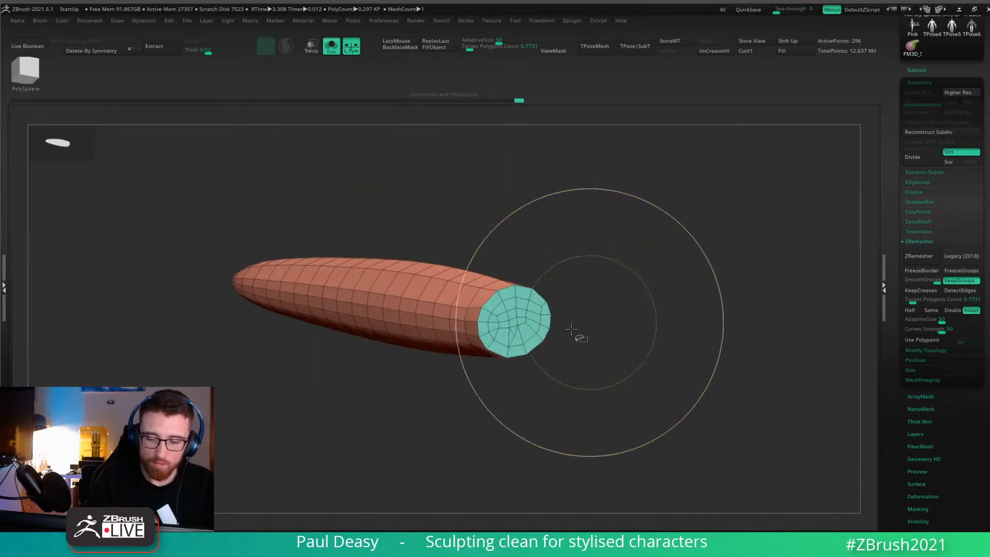
left_click(534, 319, "alt")
key("ctrl+z")
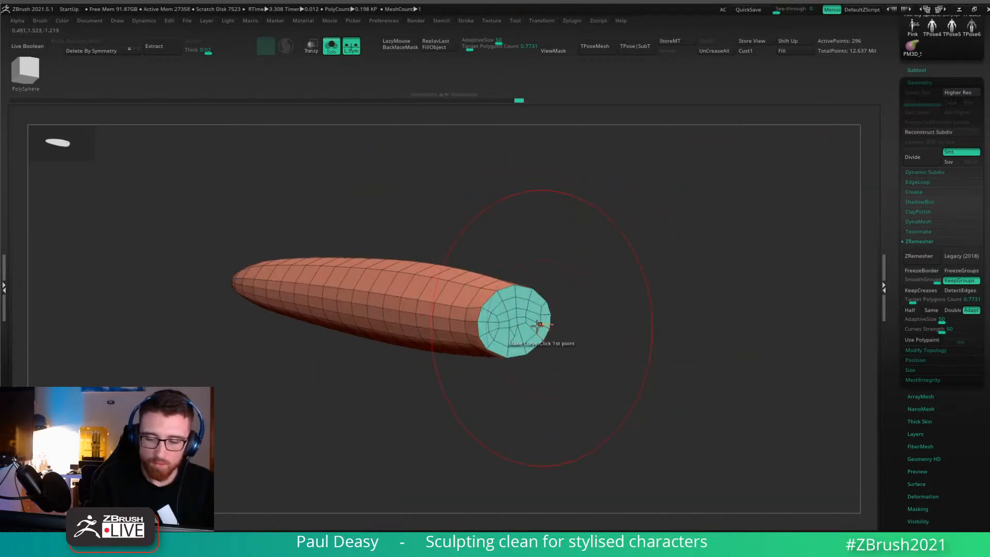
left_click(536, 322, "alt")
key("ctrl+z")
key("ctrl+z")
key("ctrl+z")
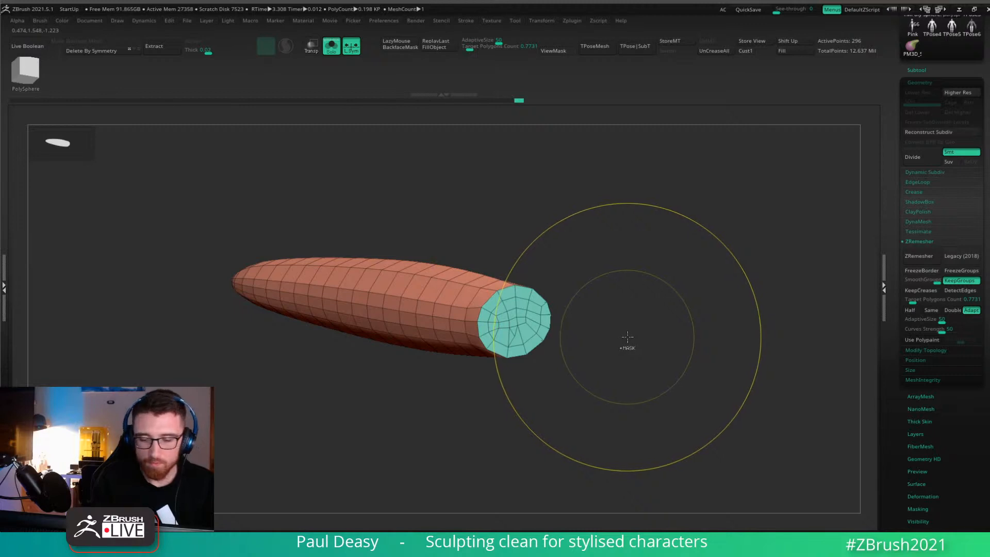
Leave Solo mode, move the cigar toward the character's lips and turn off polyframe view.
left_click_drag(627, 339, 578, 316)
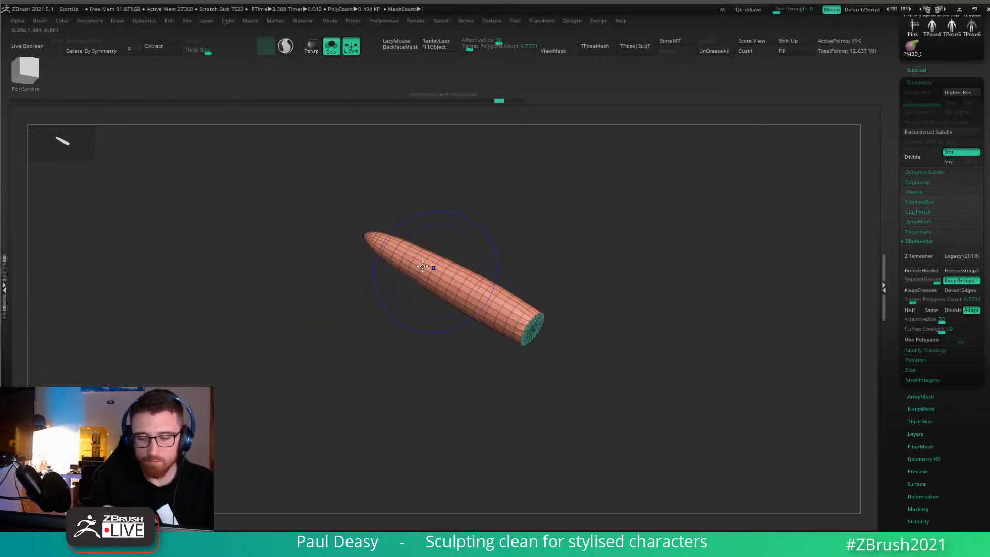
left_click_drag(662, 330, 709, 325)
key("alt+s")
key("w")
left_click_drag(720, 271, 733, 283)
left_click_drag(534, 252, 790, 288)
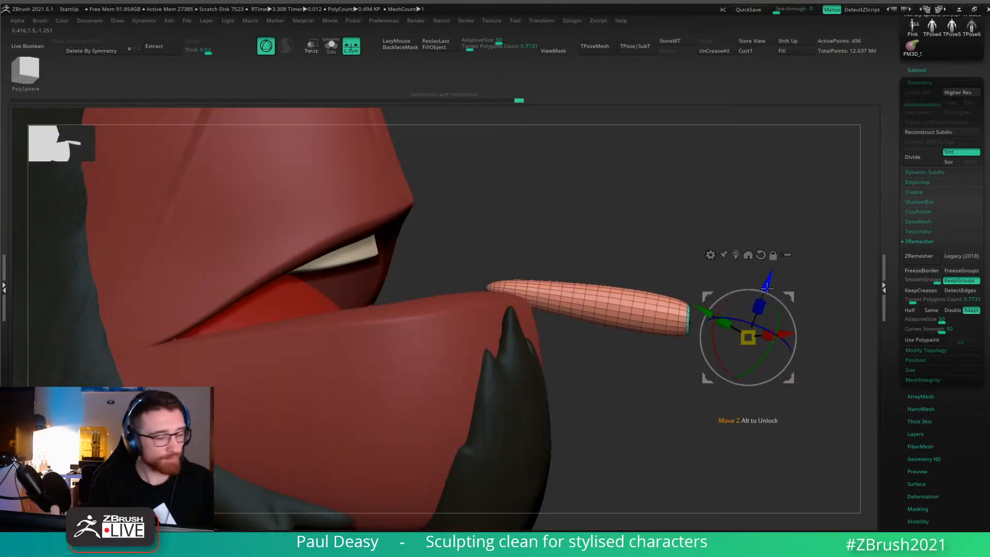
key("shift+f")
mouse_move(697, 275)
left_mouse_down()
mouse_move(726, 281)
mouse_move(690, 258)
mouse_move(697, 286)
left_mouse_up()
Bend the cigar into a gentle arc with the brush and readjust its placement at the mouth.
key("q")
key("space")
mouse_move(581, 278)
left_mouse_down()
mouse_move(585, 242)
mouse_move(602, 232)
left_mouse_up()
key("w")
mouse_move(785, 241)
left_mouse_down()
mouse_move(780, 253)
mouse_move(794, 258)
mouse_move(788, 253)
mouse_move(764, 287)
mouse_move(772, 282)
left_mouse_up()
Refine the cigar's curve and its thin mouth end with resized brush strokes.
key("q")
key("space")
left_click_drag(537, 251, 508, 250)
key("space")
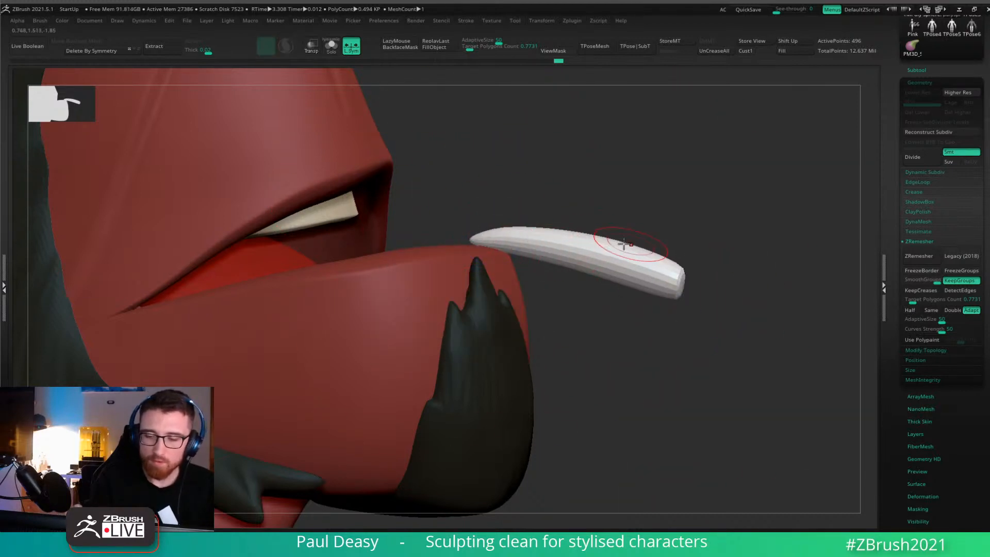
key("space")
left_click_drag(489, 250, 503, 249)
Mask the cigar from its mouth end with a gradient toward the capped outer end, leaving that end free.
left_click_drag(733, 270, 685, 302)
key("w")
left_click_drag(609, 262, 646, 282, "ctrl")
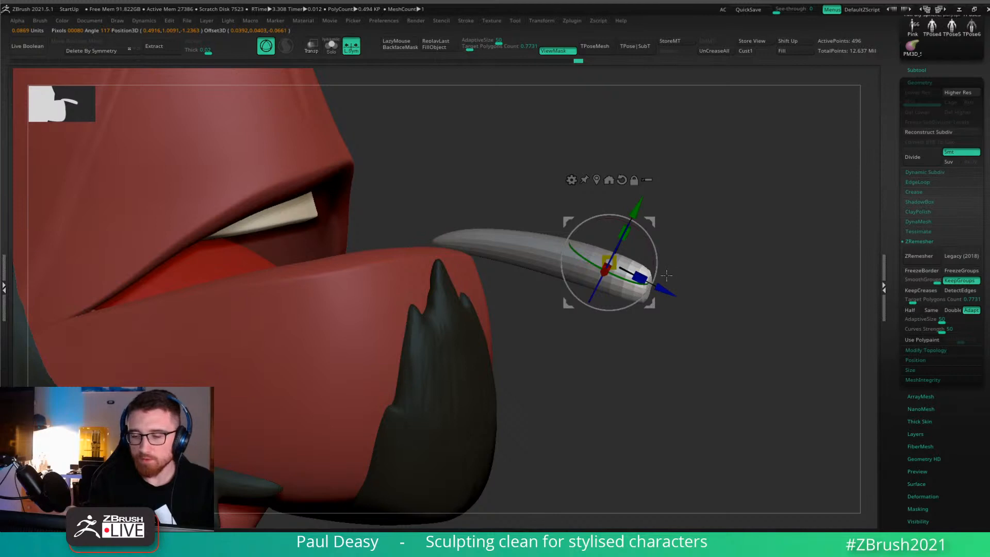
Nudge the cigar's free outer end slightly outward along its length and adjust the mask covering the rest.
left_click_drag(656, 218, 532, 343, "alt")
left_click_drag(618, 272, 632, 276, "ctrl")
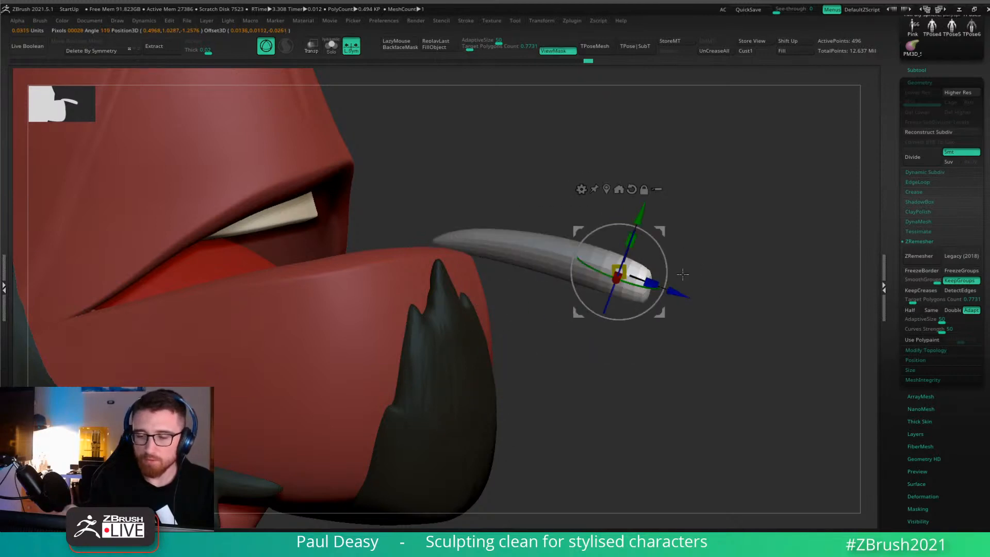
left_click(683, 274, "ctrl")
left_click(734, 272, "ctrl")
key("space")
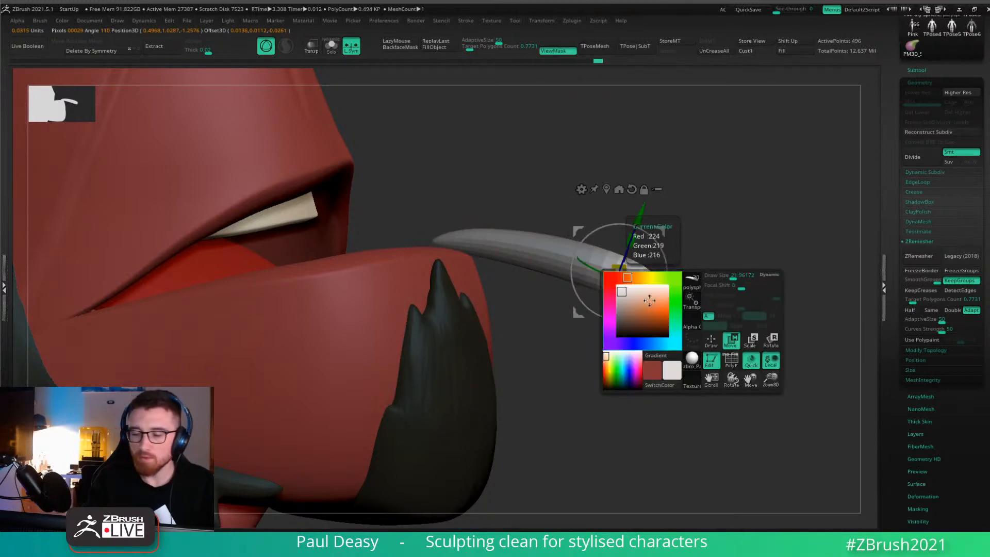
left_click(605, 255, "ctrl")
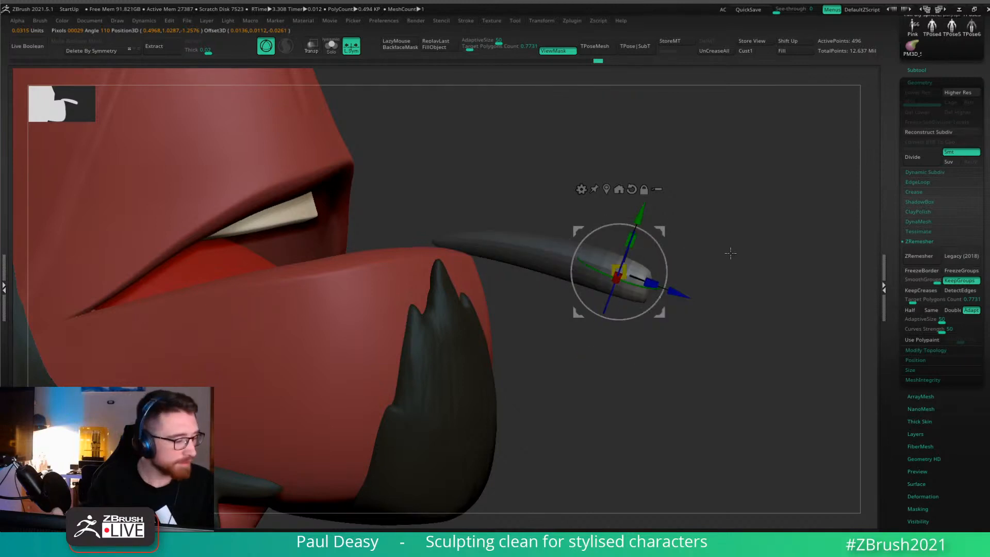
Invert the cigar's mask so that its outer end is protected and the rest is free.
key("q")
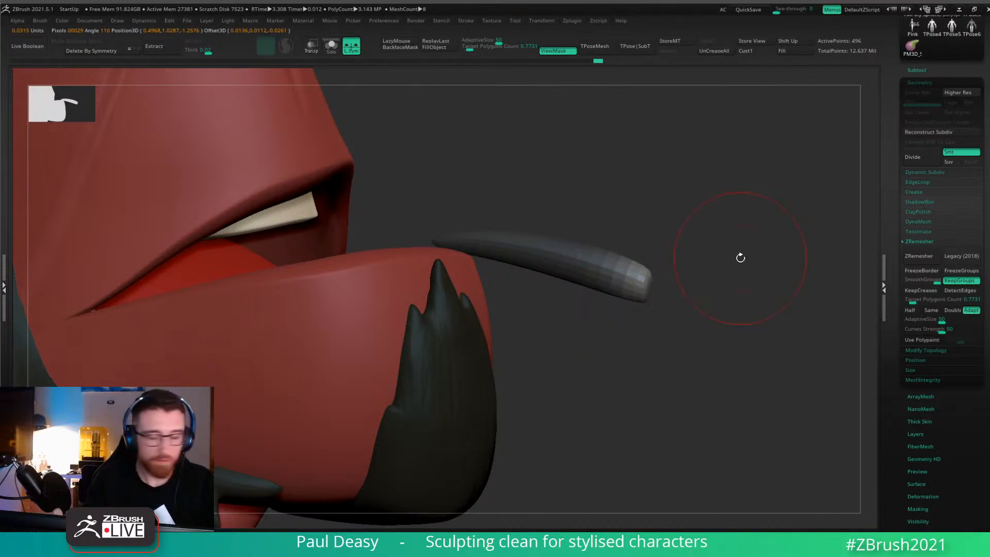
left_click(739, 258, "ctrl")
left_click(741, 260, "ctrl")
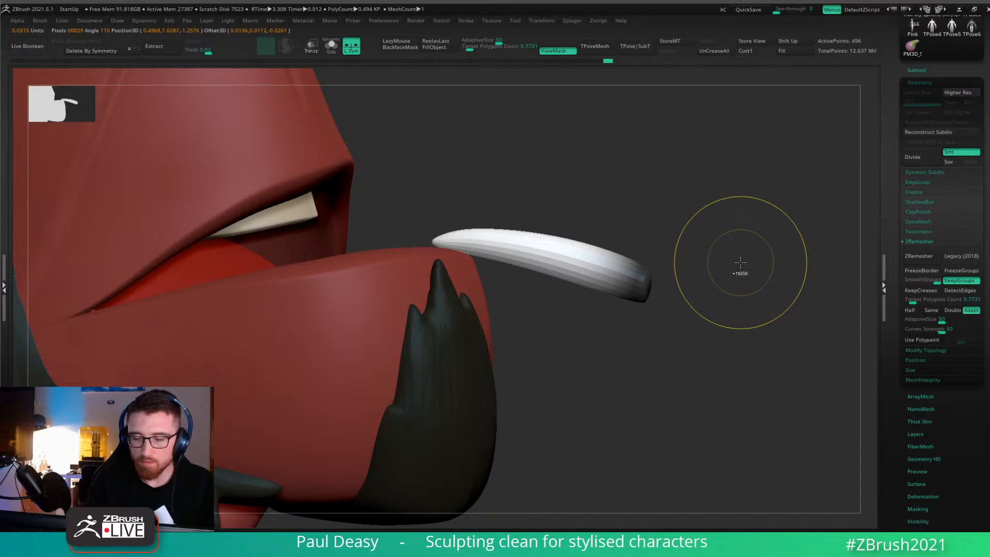
key("w")
key("space")
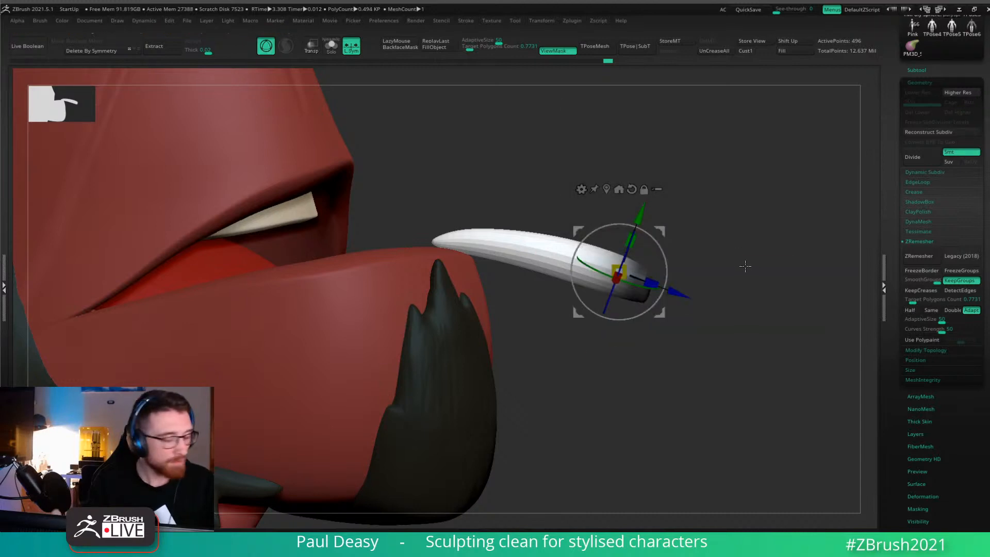
key("space")
left_click(637, 266)
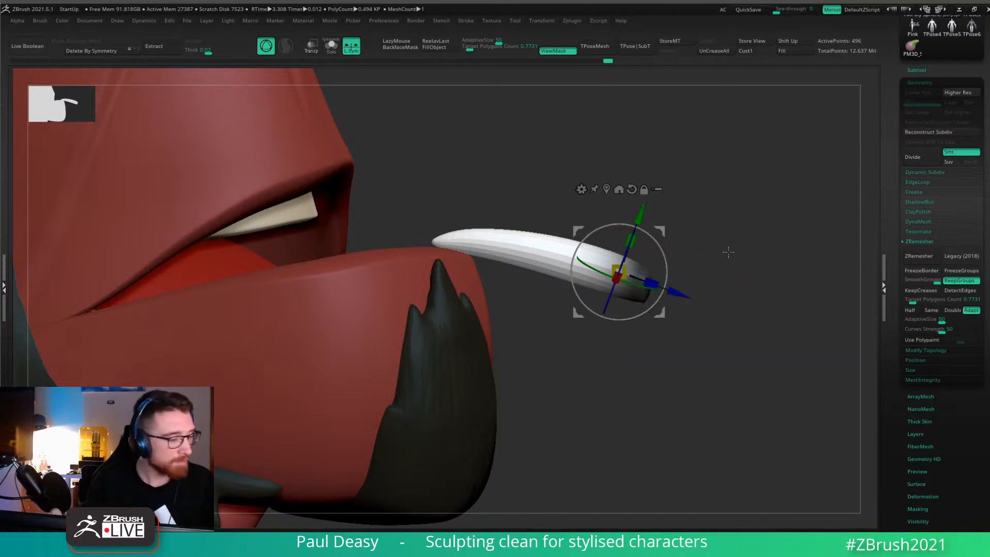
key("q")
key("w")
Work unmasked from the front view and readjust the cigar's position and scale at the mouth corner.
left_click_drag(769, 291, 706, 362, "alt")
key("q")
key("space")
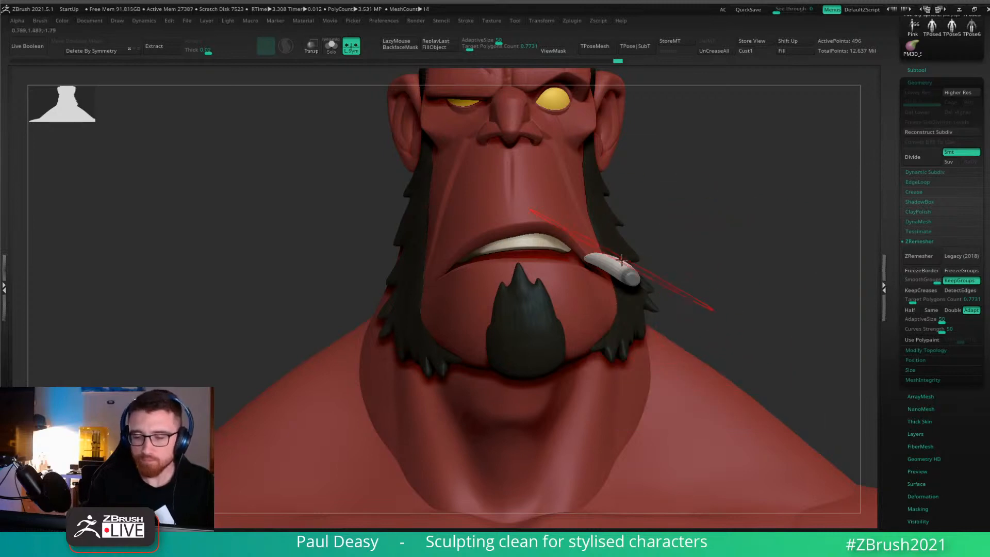
key("w")
left_click_drag(654, 284, 663, 279)
left_click_drag(661, 311, 656, 311)
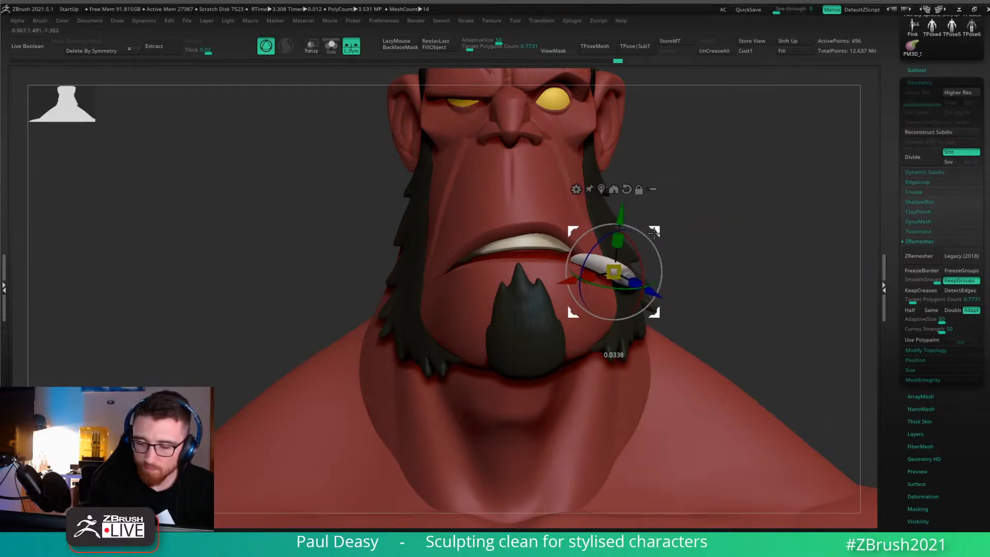
Place the transform pivot on the cigar's mouth end and fit that end between the lips from the side.
key("q")
key("w")
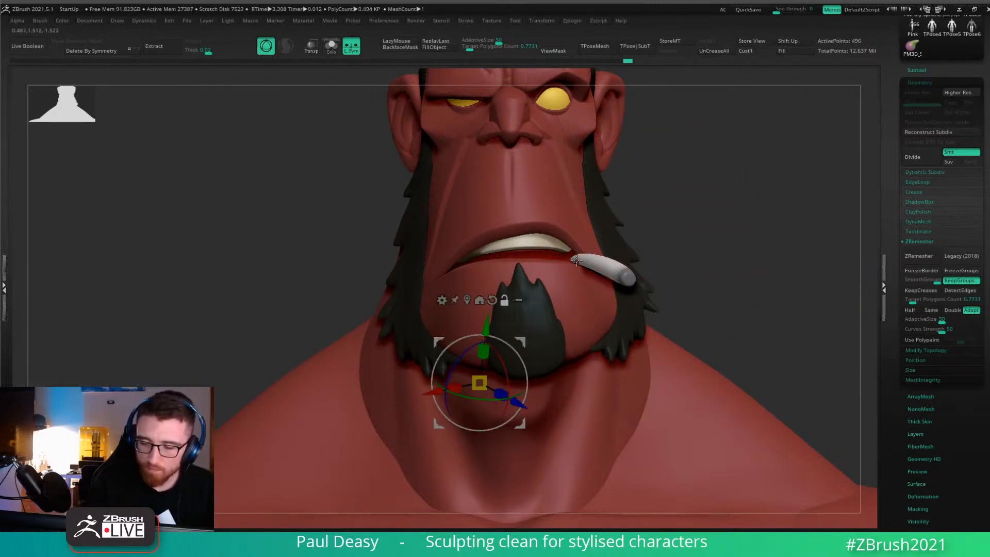
left_click(577, 260, "alt")
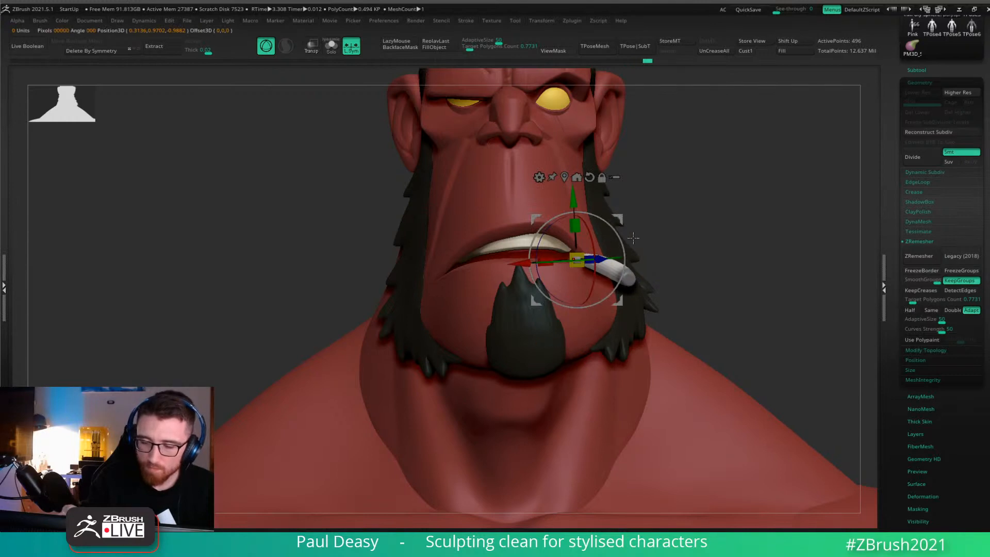
key("q")
left_click_drag(685, 243, 614, 242, "alt")
key("w")
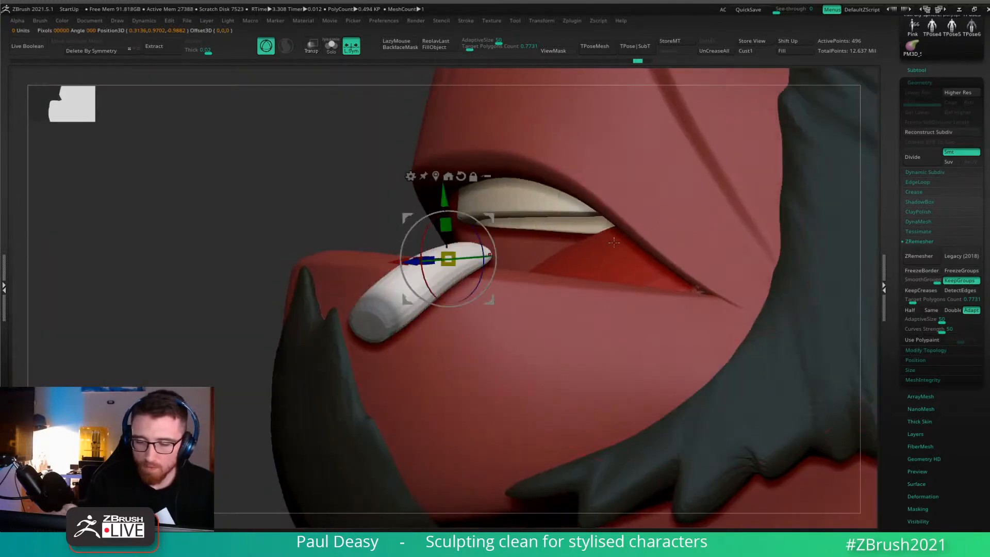
left_click_drag(449, 257, 448, 256)
left_click_drag(429, 265, 427, 266)
Fine-tune the cigar's placement at the mouth corner and scale it down slightly.
right_click_drag(427, 266, 520, 263)
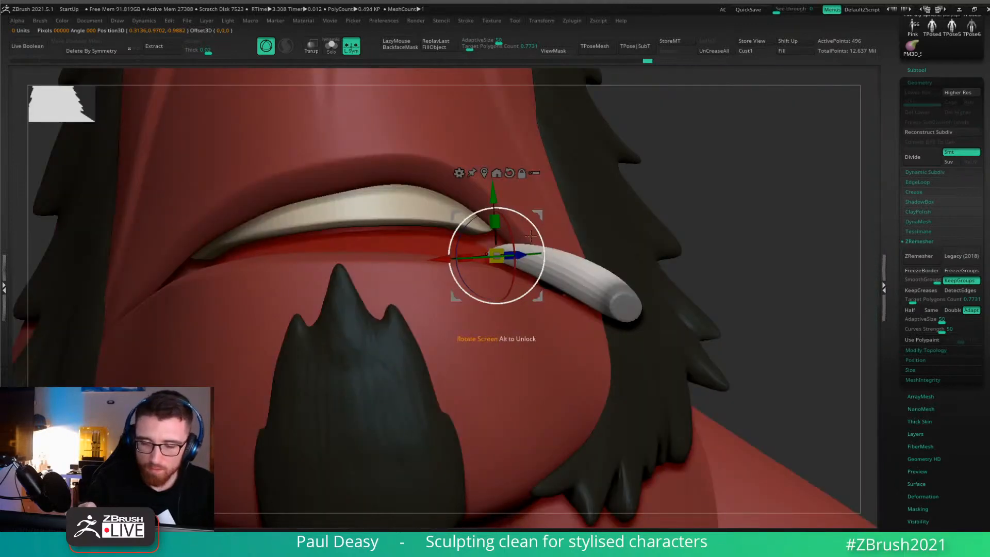
mouse_move(496, 255)
left_mouse_down()
mouse_move(528, 260)
mouse_move(492, 252)
mouse_move(491, 242)
left_mouse_up()
left_click_drag(538, 213, 539, 223)
key("q")
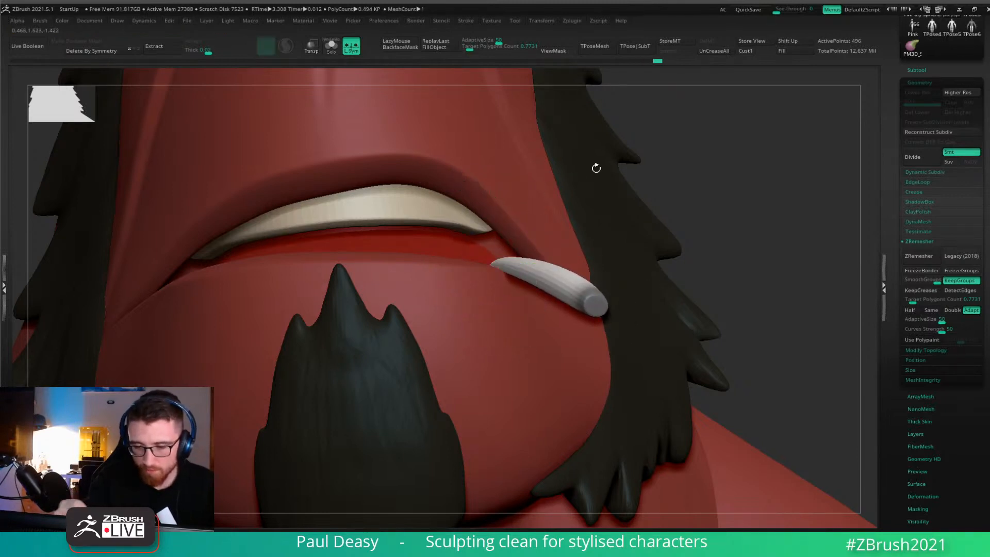
Push the cigar slightly toward the mouth corner with a resized brush, judging it against the whole head.
mouse_move(596, 168)
right_mouse_down("ctrl")
mouse_move(689, 225)
mouse_move(612, 262)
right_mouse_up("ctrl")
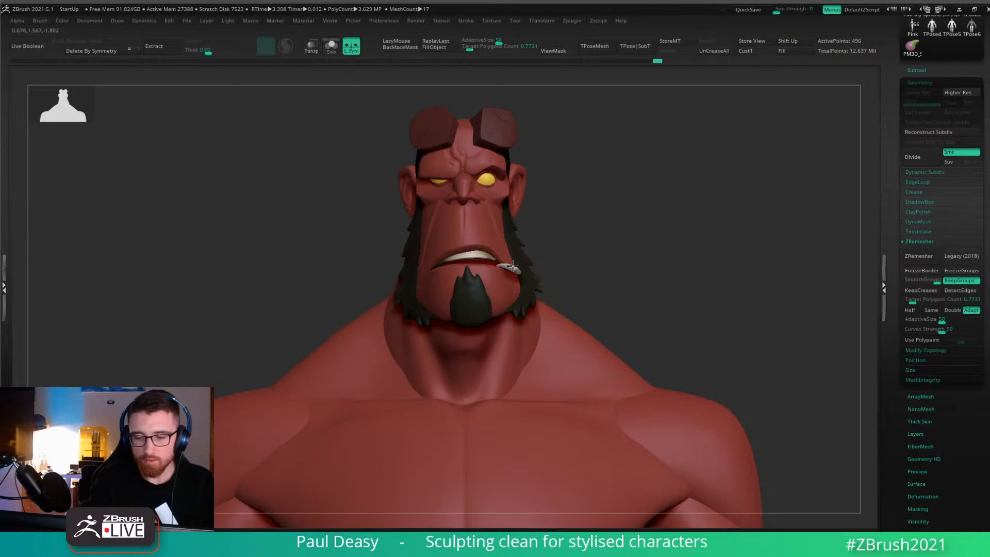
key("space")
key("space")
left_click_drag(515, 271, 489, 276)
key("space")
left_click_drag(616, 240, 548, 171, "ctrl")
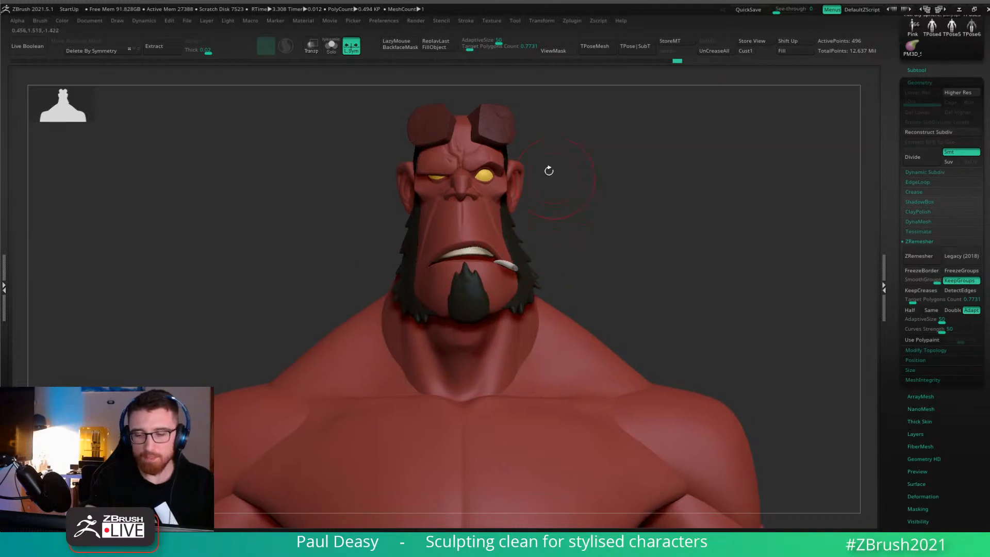
Examine the whole character's proportions in full-body view and select the forearm.
key("space")
mouse_move(592, 248)
right_mouse_down("ctrl")
mouse_move(589, 259)
mouse_move(601, 265)
mouse_move(617, 237)
mouse_move(629, 280)
mouse_move(612, 236)
right_mouse_up("ctrl")
key("space")
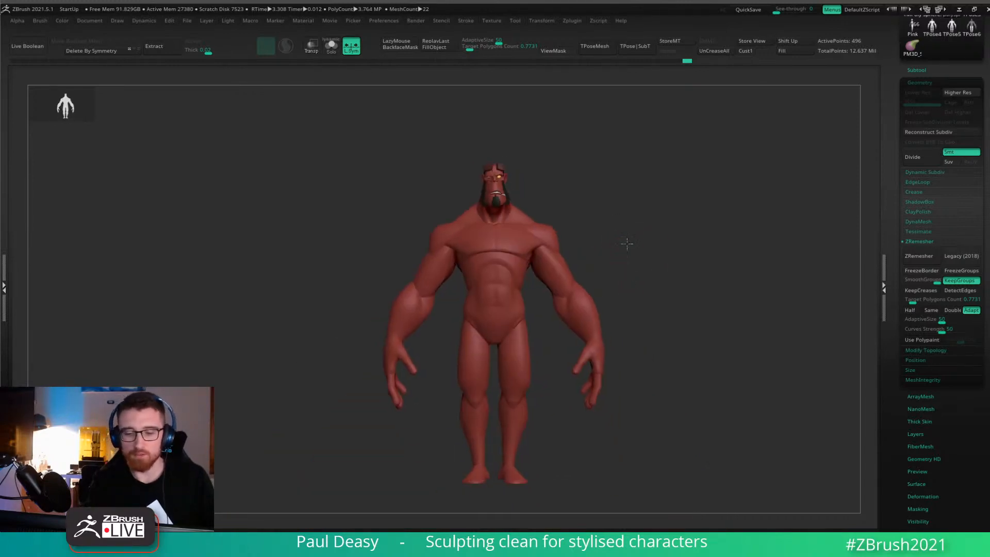
right_click(614, 242)
mouse_move(663, 262)
right_mouse_down("alt")
mouse_move(634, 260)
mouse_move(643, 262)
right_mouse_up("alt")
right_click(643, 262)
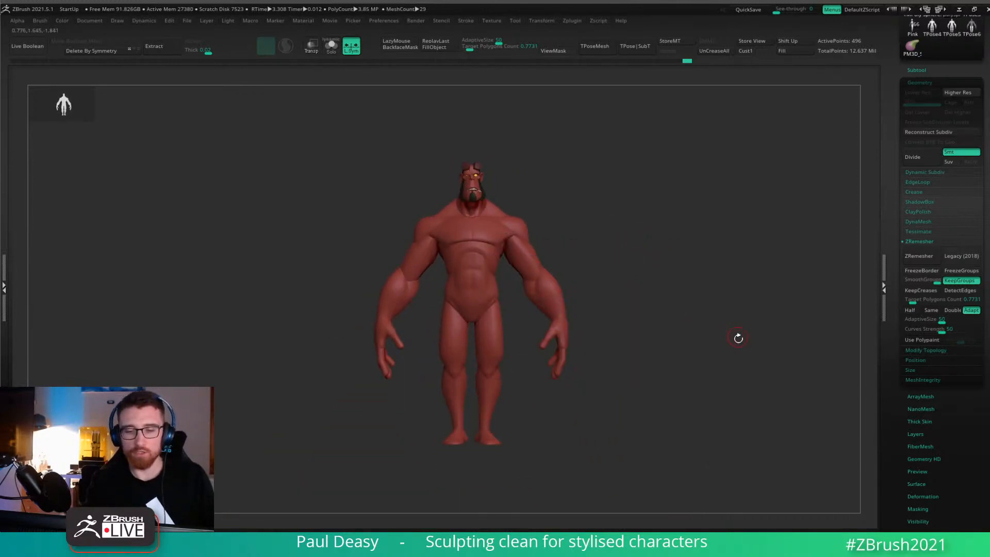
right_click(696, 329)
right_click_drag(696, 337, 682, 346, "alt")
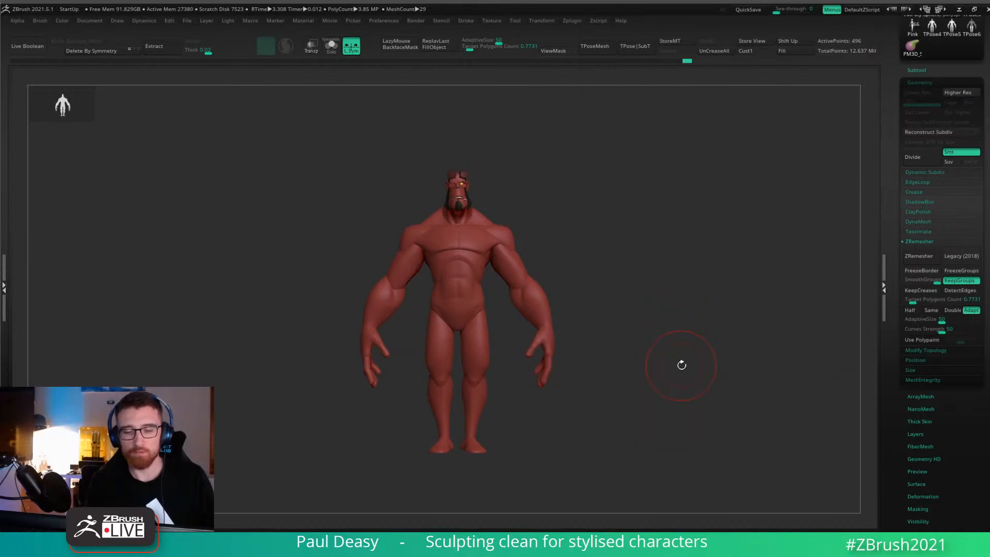
left_click(553, 342, "alt")
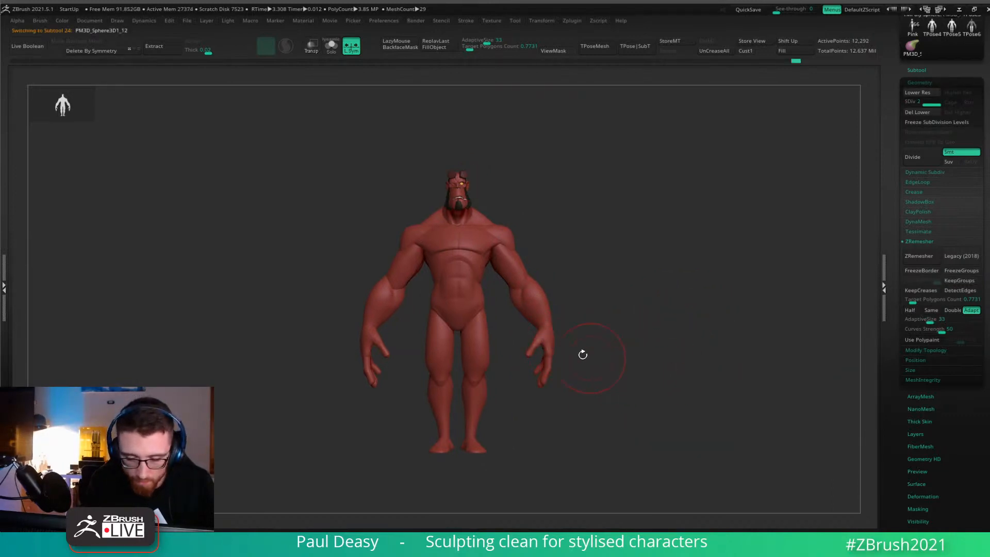
right_click_drag(620, 288, 665, 353)
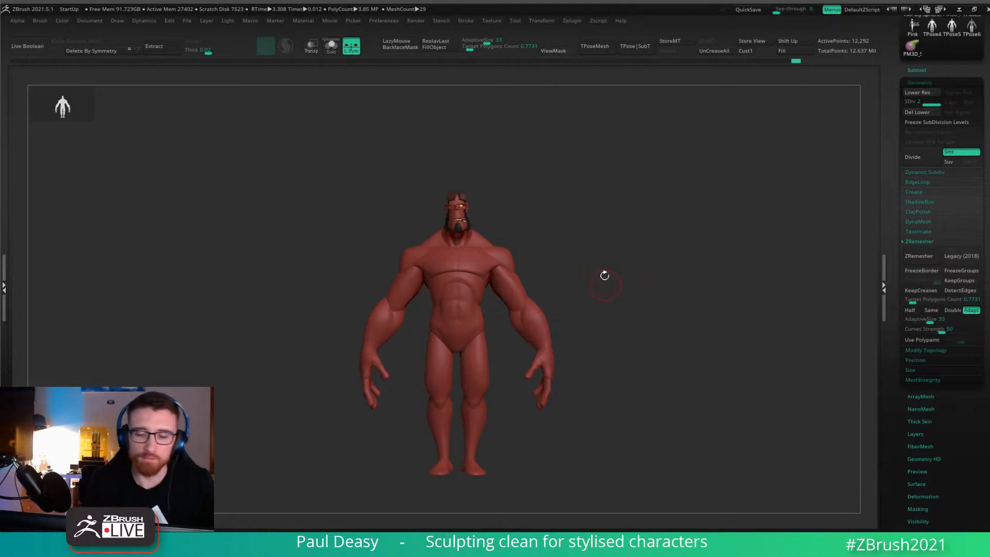
Select the upper arm and adjust the Move brush's draw size for it.
left_click(495, 280, "alt")
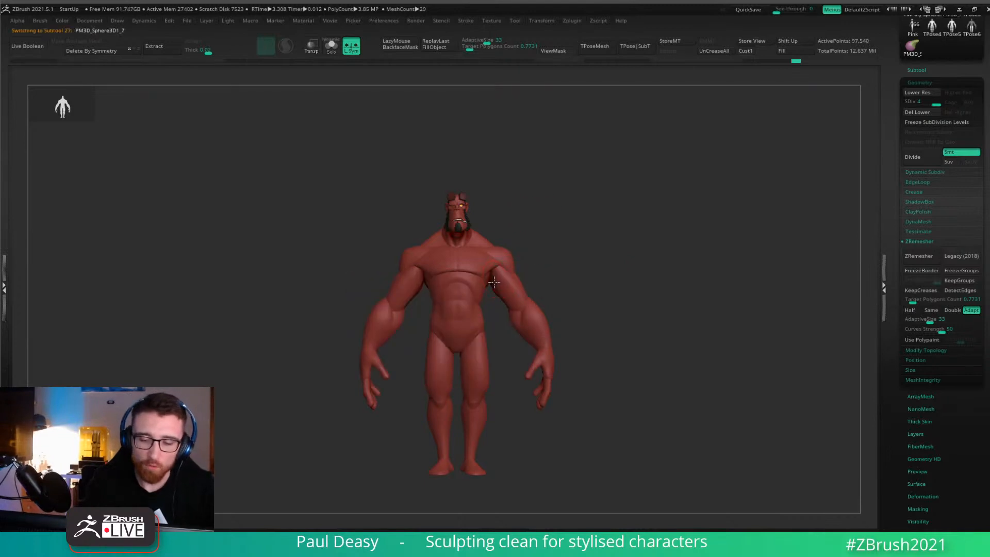
scroll(494, 280, "up", 5)
key("space")
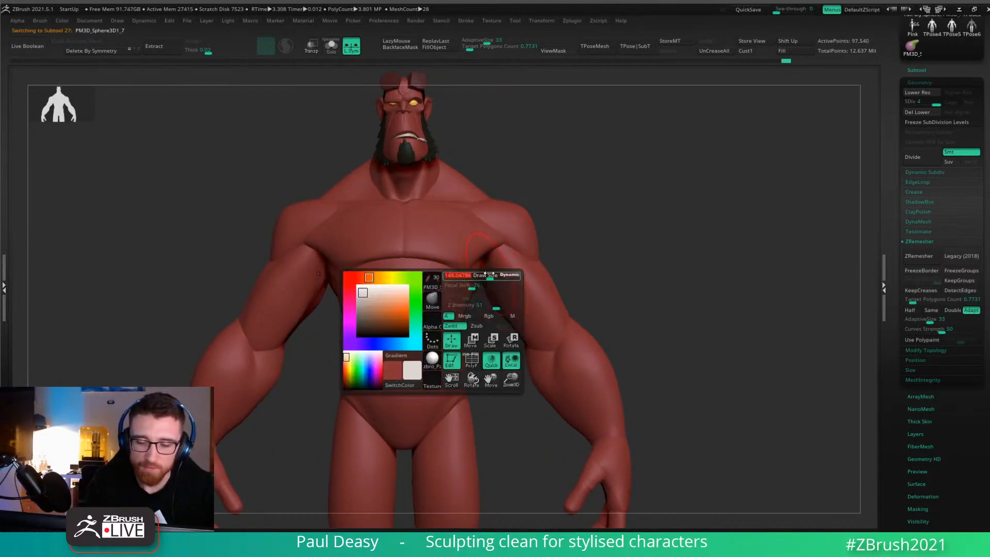
left_click_drag(501, 278, 495, 289)
key("space")
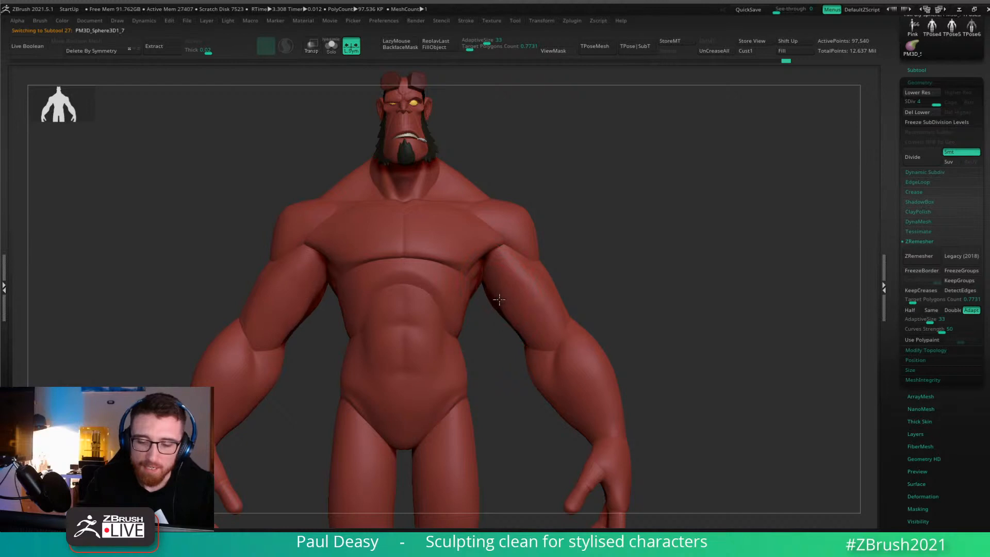
Select the elongated muscle piece above the elbow from behind and broaden its lower end with brush strokes.
key("space")
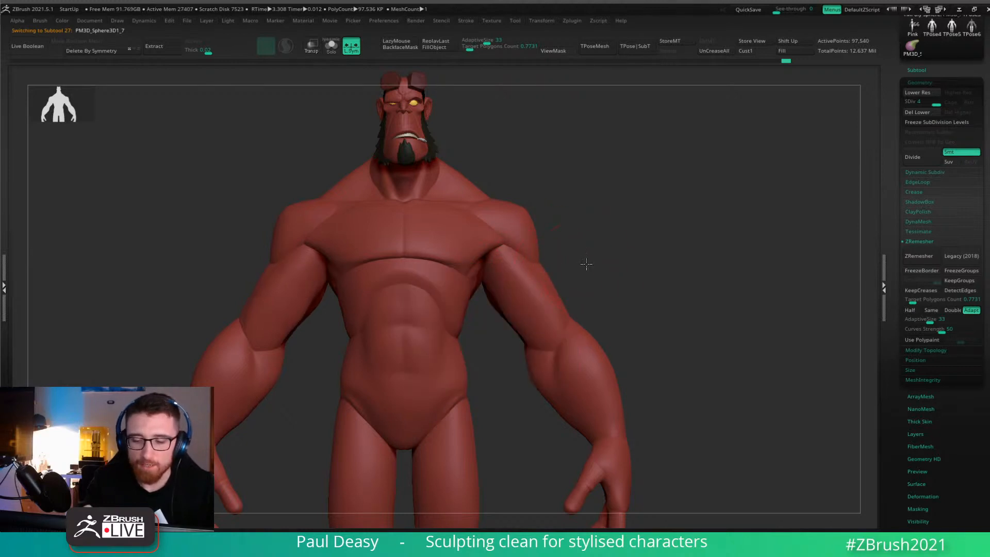
left_click_drag(586, 263, 444, 258, "shift")
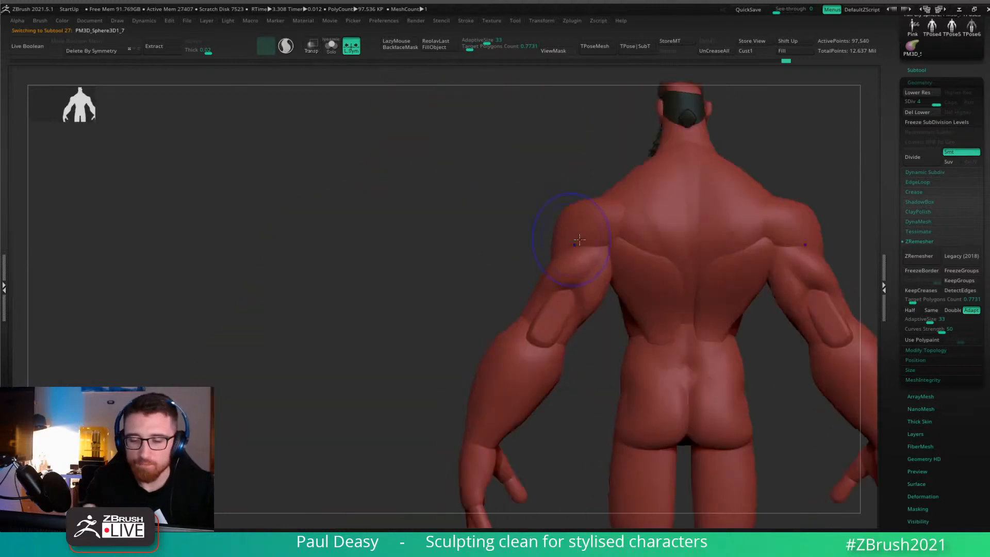
left_click(558, 313, "alt")
key("space")
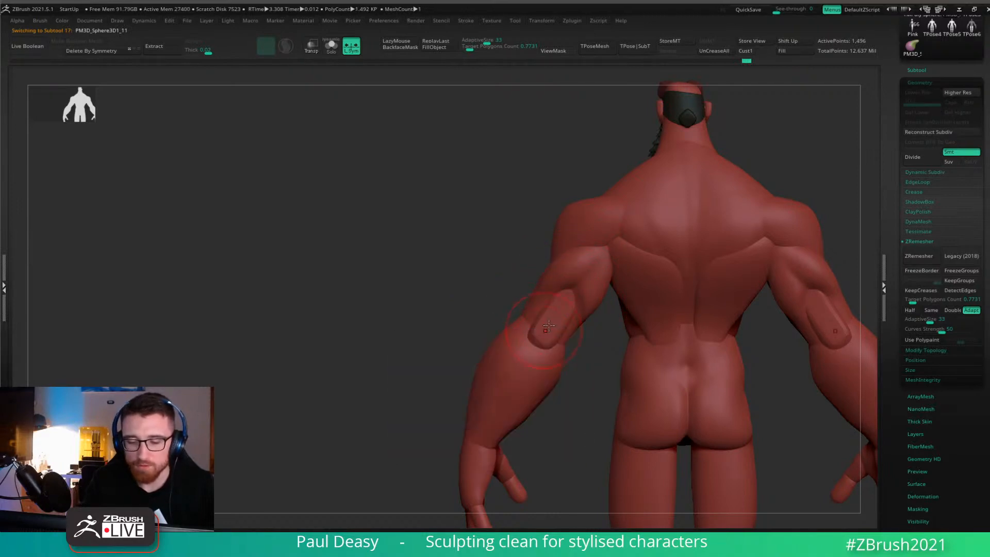
left_click_drag(550, 331, 545, 330)
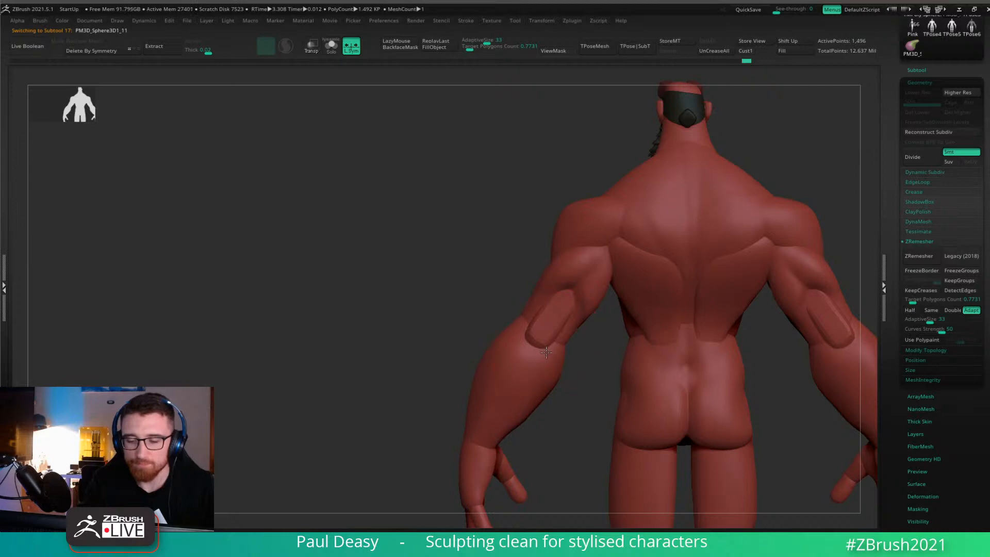
key("space")
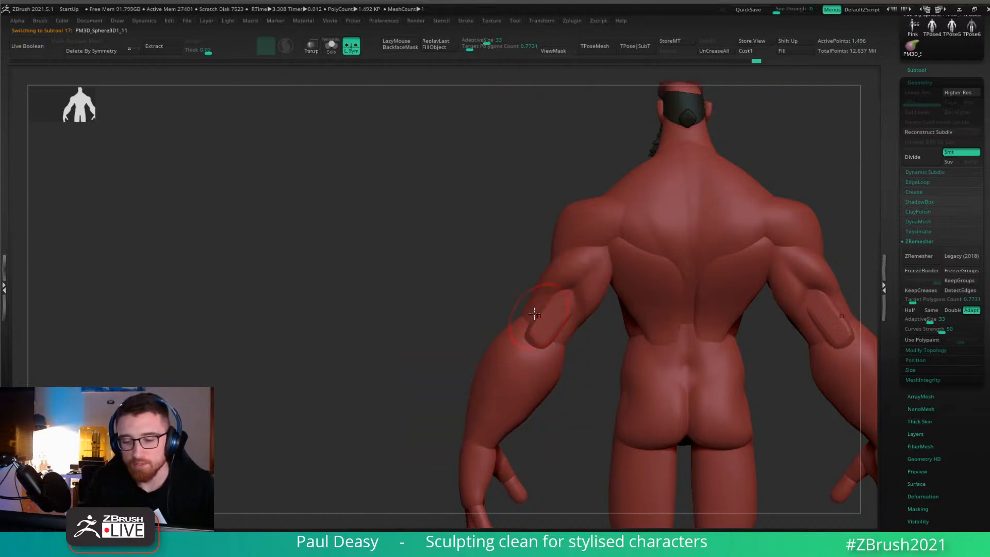
left_click_drag(534, 313, 532, 312)
left_click_drag(541, 364, 540, 365)
key("space")
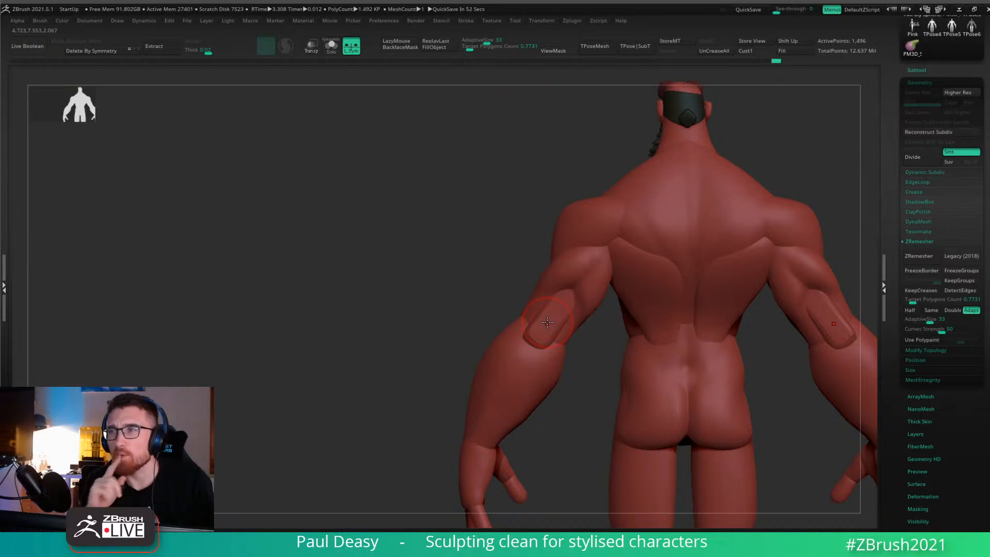
Select the thighs and undo their last edit, viewing the full figure.
mouse_move(576, 405)
right_mouse_down("ctrl")
mouse_move(403, 356)
mouse_move(700, 413)
mouse_move(738, 380)
mouse_move(636, 349)
mouse_move(662, 335)
mouse_move(663, 386)
mouse_move(641, 382)
right_mouse_up("ctrl")
key("space")
left_click(490, 334, "alt")
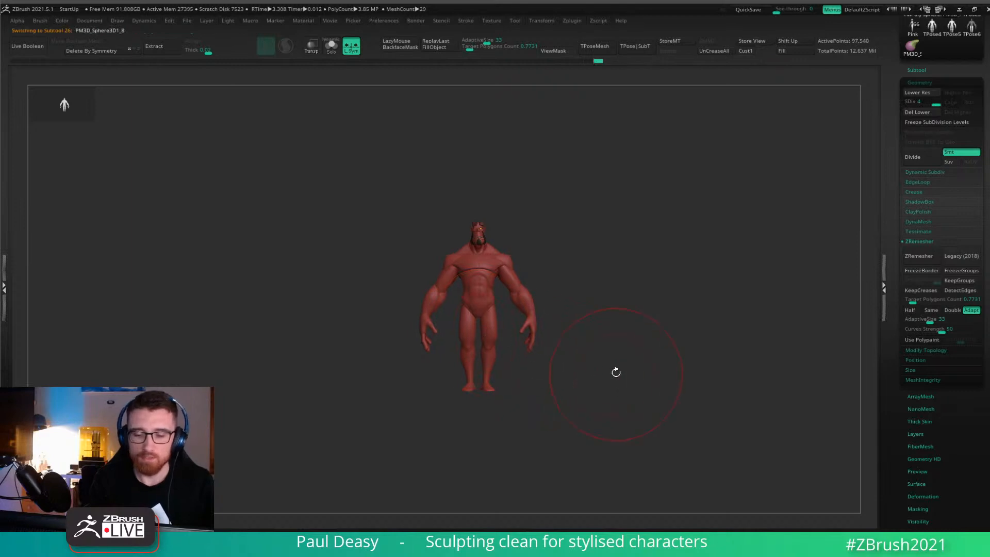
key("shift+d")
key("ctrl+z")
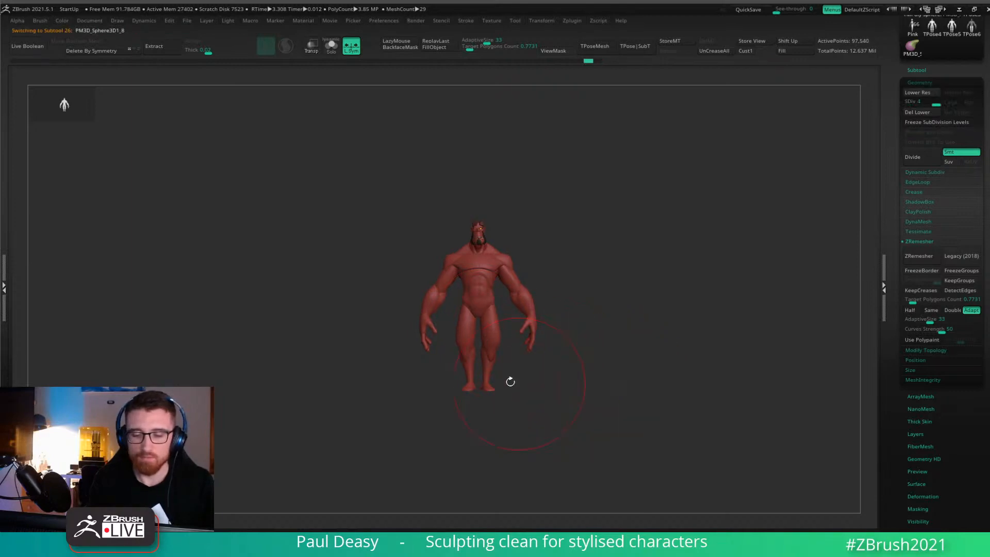
Undo the recent edits to the lower legs for comparison and restore them.
left_click(491, 376, "alt")
key("ctrl+z")
key("ctrl+z")
key("ctrl+z")
key("ctrl+z")
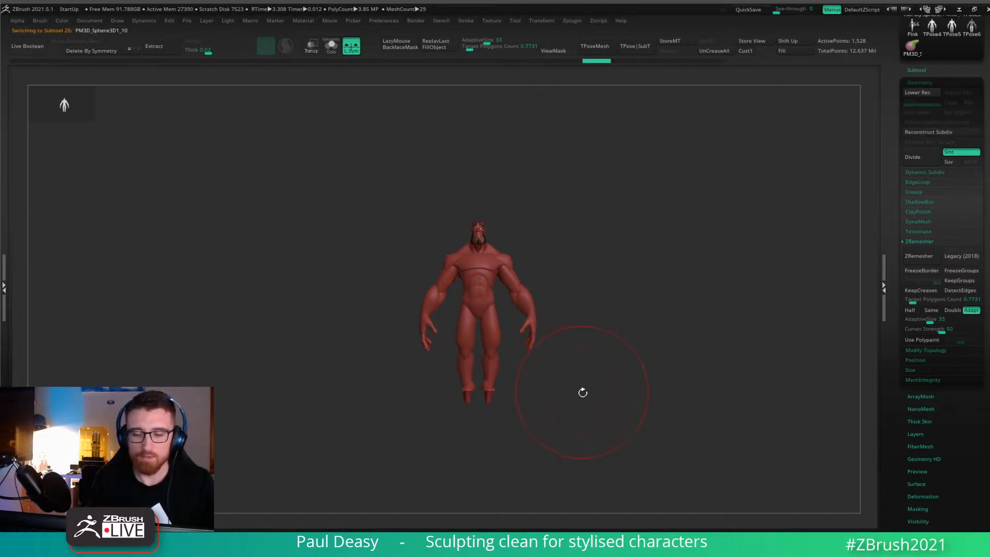
key("ctrl+shift+z")
key("ctrl+shift+z")
key("ctrl+shift+z")
key("ctrl+shift+z")
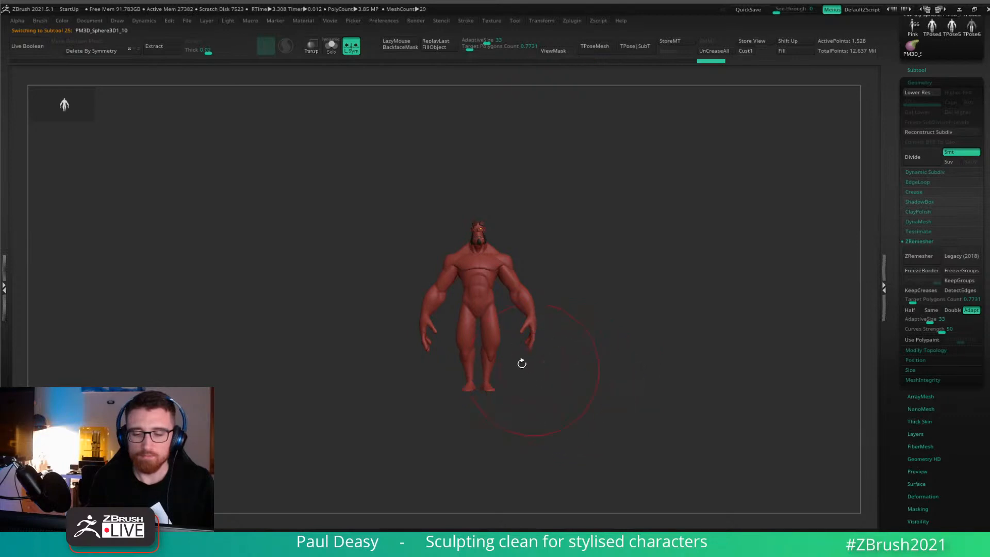
Reselect the thighs and step two more edits back in their history.
left_click(492, 343, "alt")
key("ctrl+z")
key("ctrl+z")
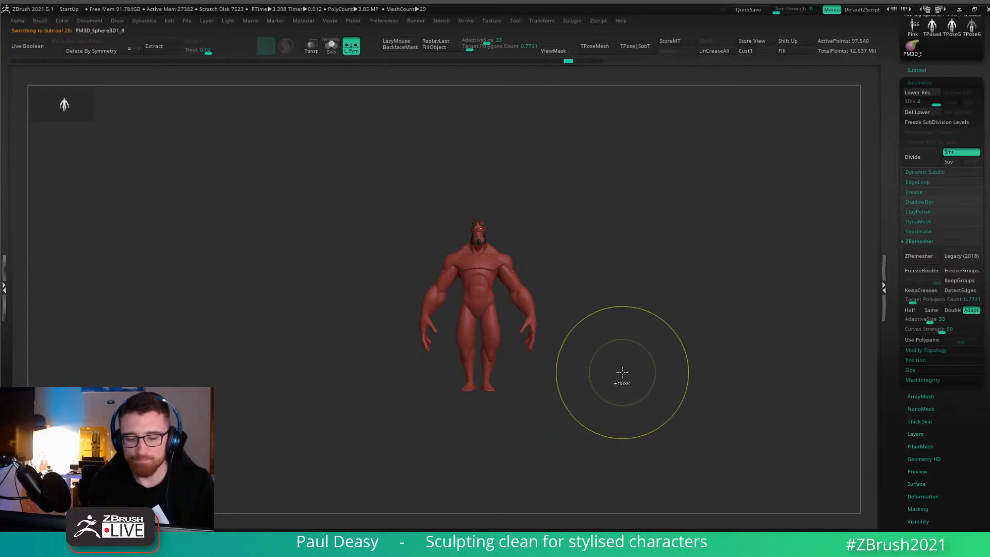
Undo three more thigh edits and restore two of them to compare the leg proportions.
key("ctrl+z")
key("ctrl+z")
key("ctrl+z")
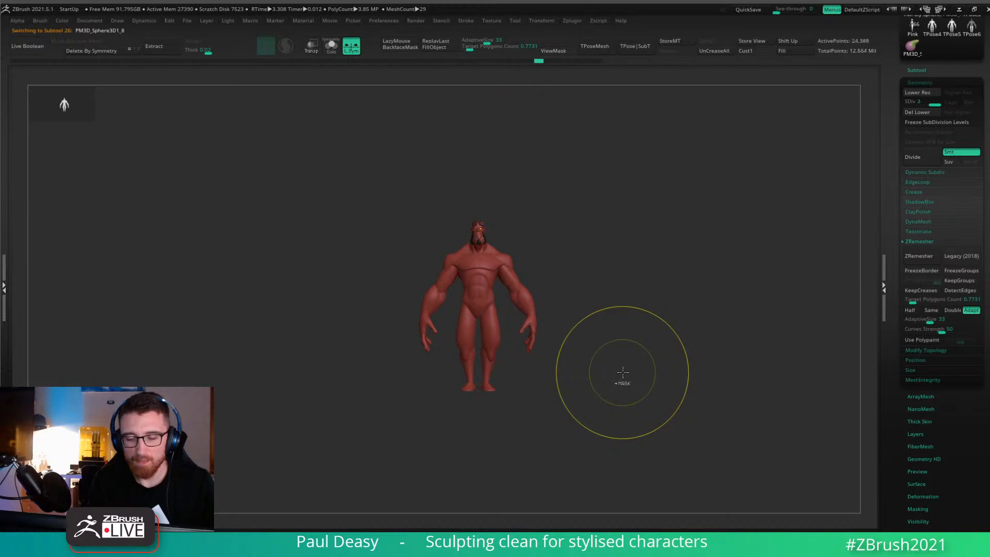
key("ctrl+shift+z")
key("ctrl+shift+z")
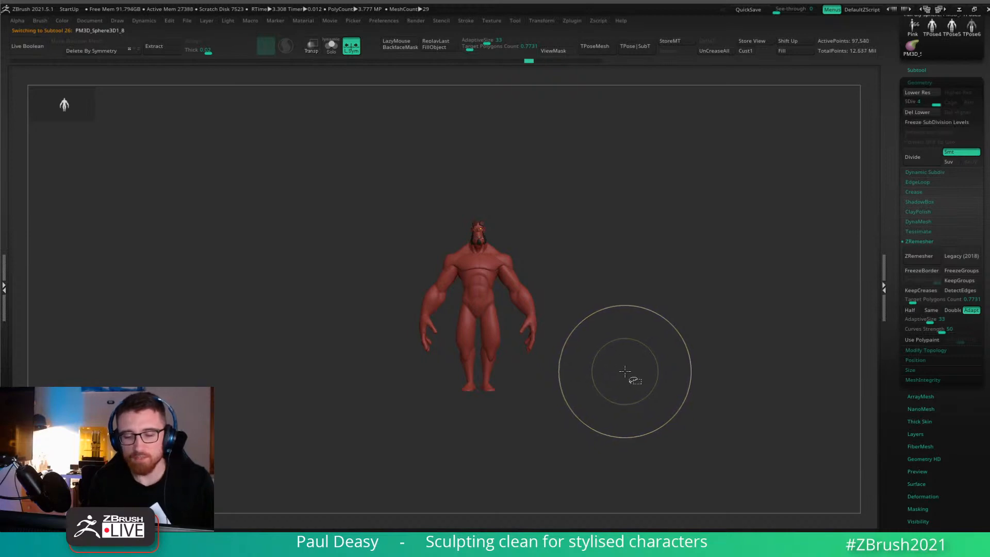
Frame the figure and refine the outer contour of the thighs above the knees with resized Move brush strokes.
key("space")
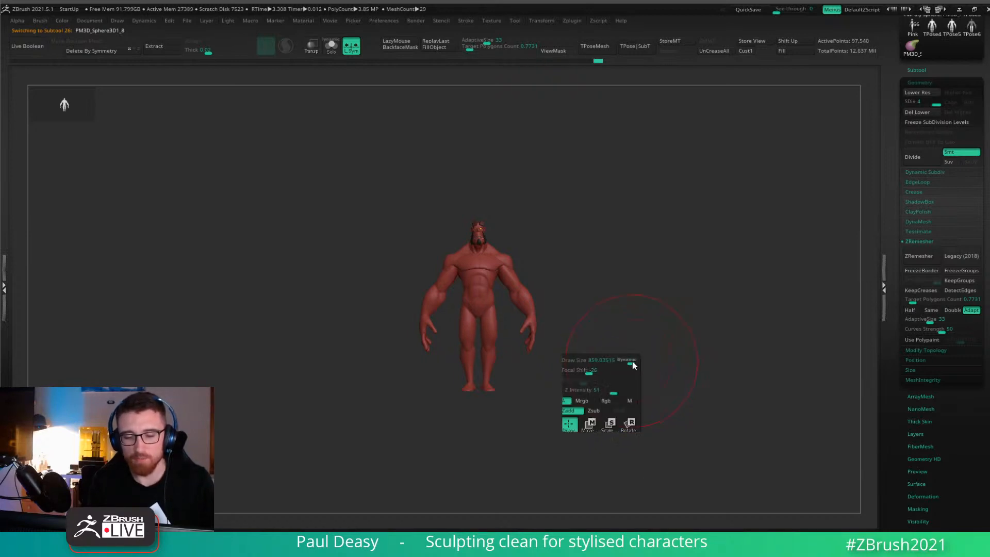
key("f")
key("space")
left_click_drag(506, 339, 497, 338)
key("space")
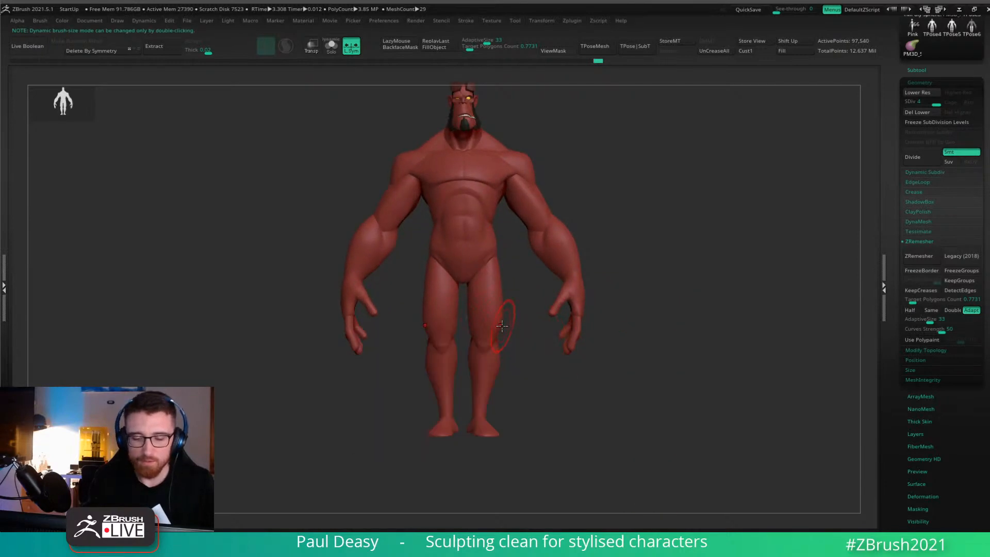
key("space")
left_click(494, 329)
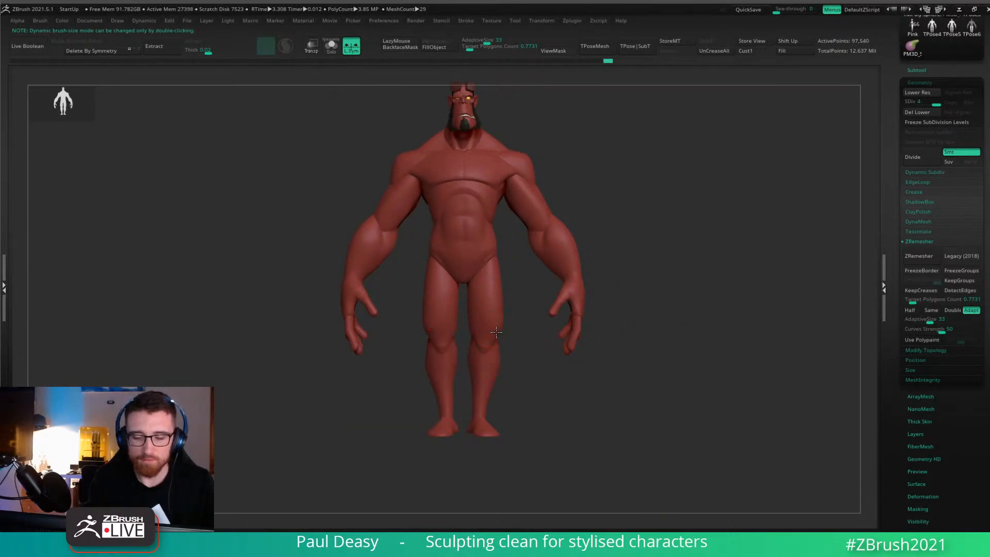
key("space")
left_click_drag(507, 329, 513, 329)
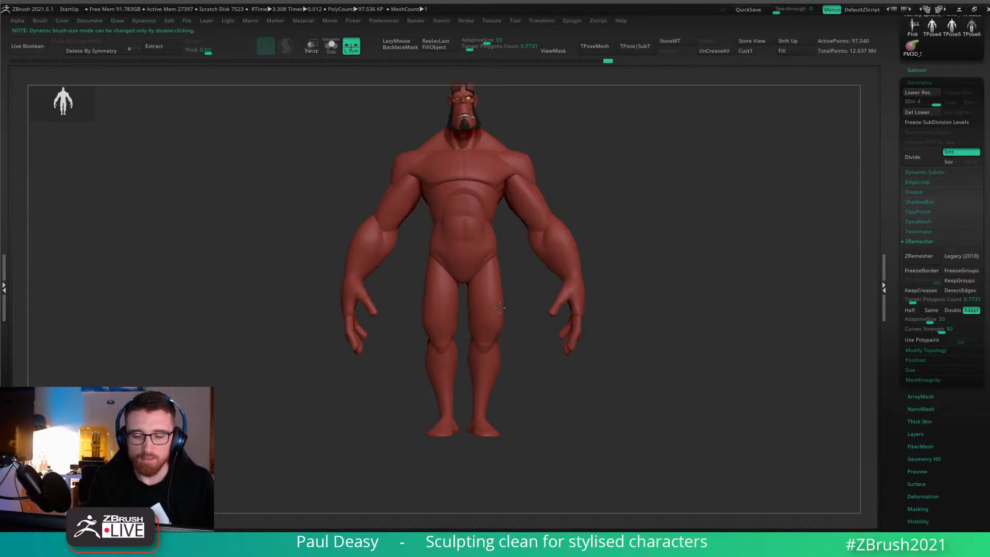
left_click_drag(673, 333, 640, 337)
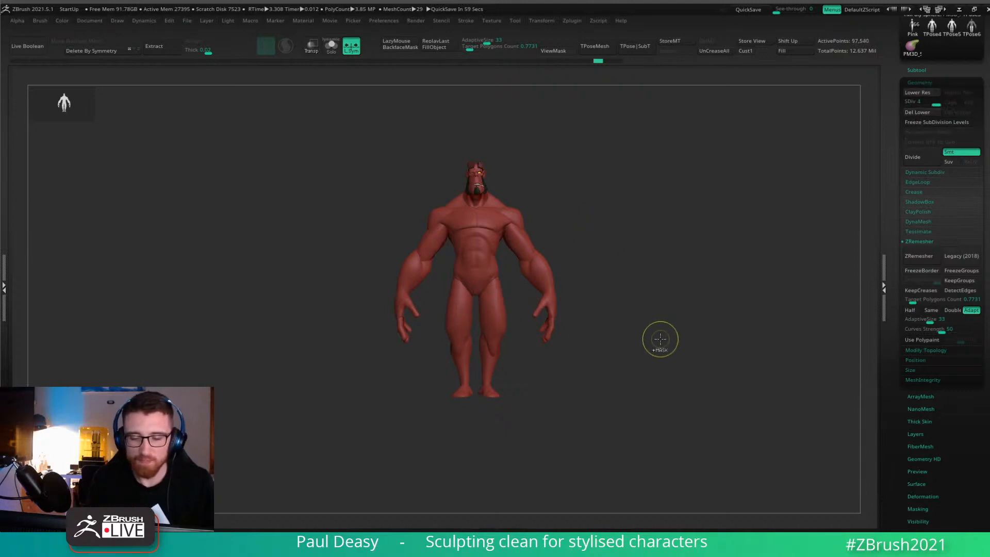
Select the lower legs and the feet in turn and return both to their longer, lower-placed version.
left_click(492, 366, "alt")
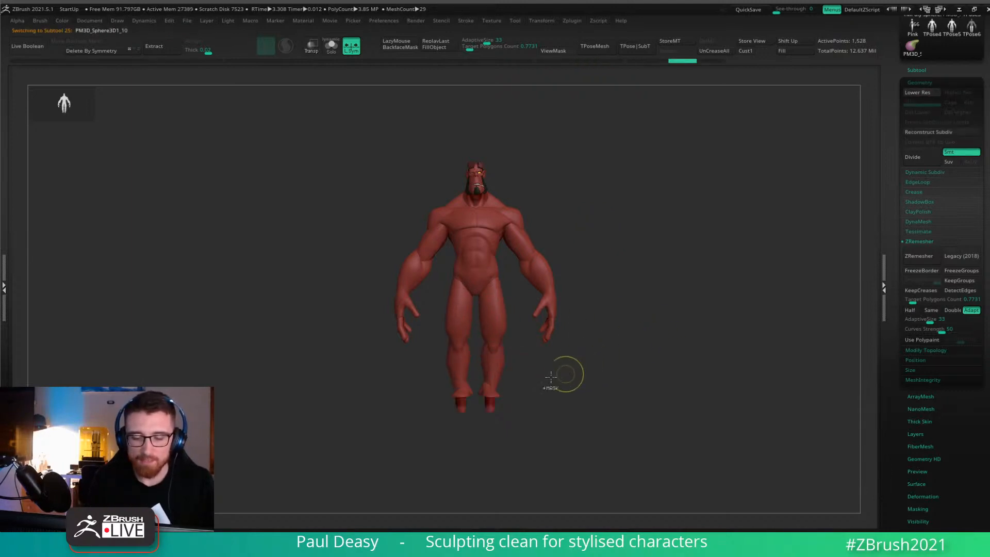
left_click(487, 390, "alt")
key("space")
right_click_drag(590, 378, 591, 377, "ctrl")
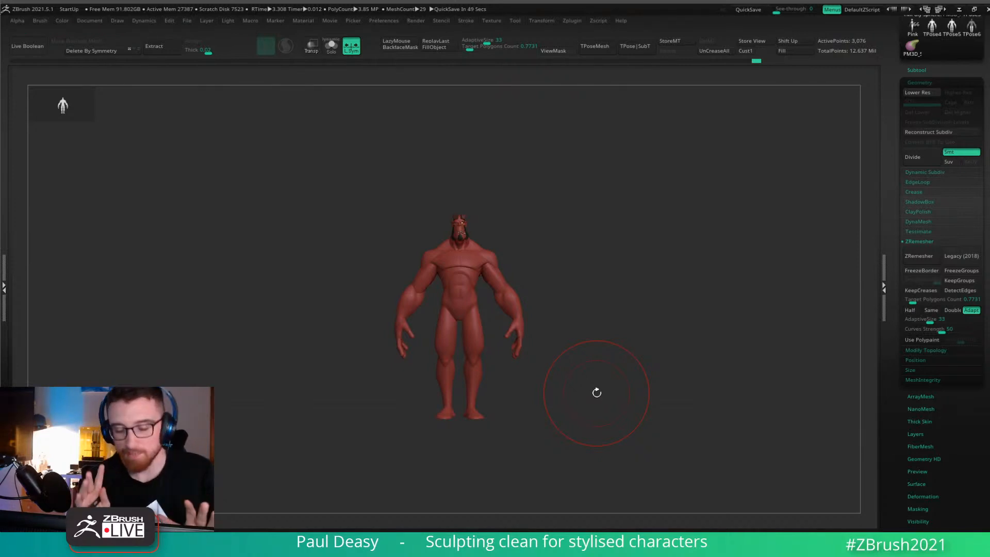
Examine the full figure from the front, comparing the leg length with the torso and arms.
mouse_move(607, 309)
left_mouse_down()
mouse_move(603, 318)
mouse_move(603, 309)
left_mouse_up()
key("space")
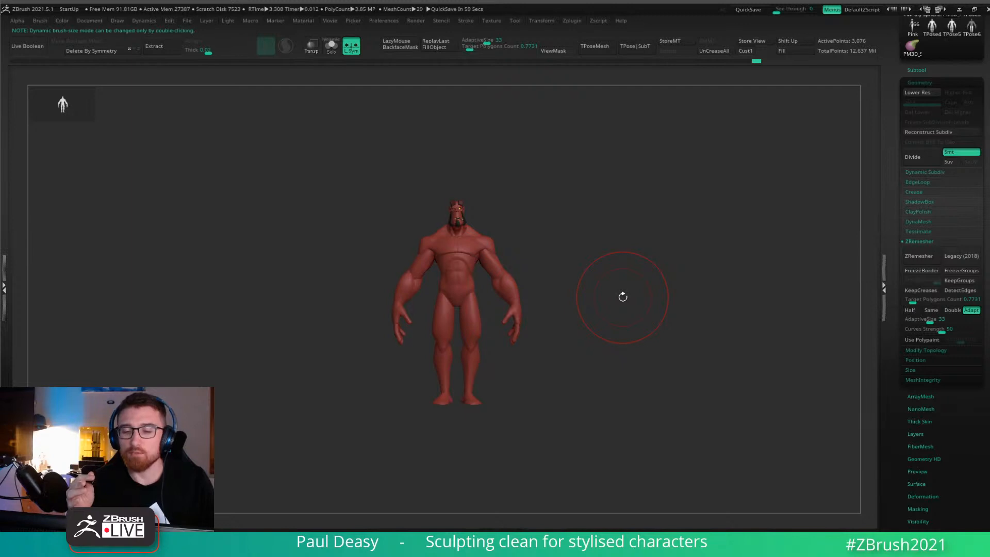
key("space")
left_click_drag(634, 296, 659, 328, "alt")
right_click_drag(658, 328, 659, 340, "alt")
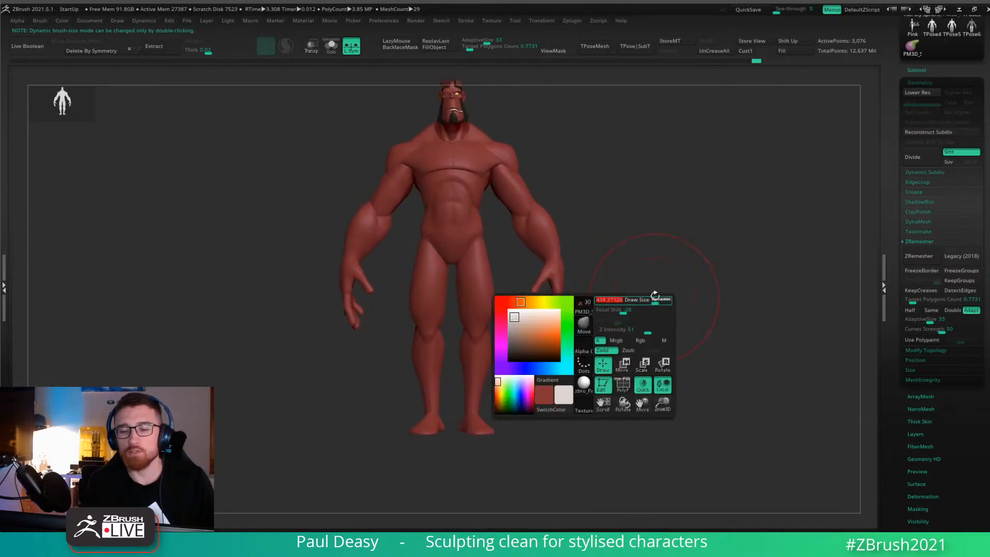
right_click_drag(653, 295, 656, 323, "ctrl")
right_click(653, 299)
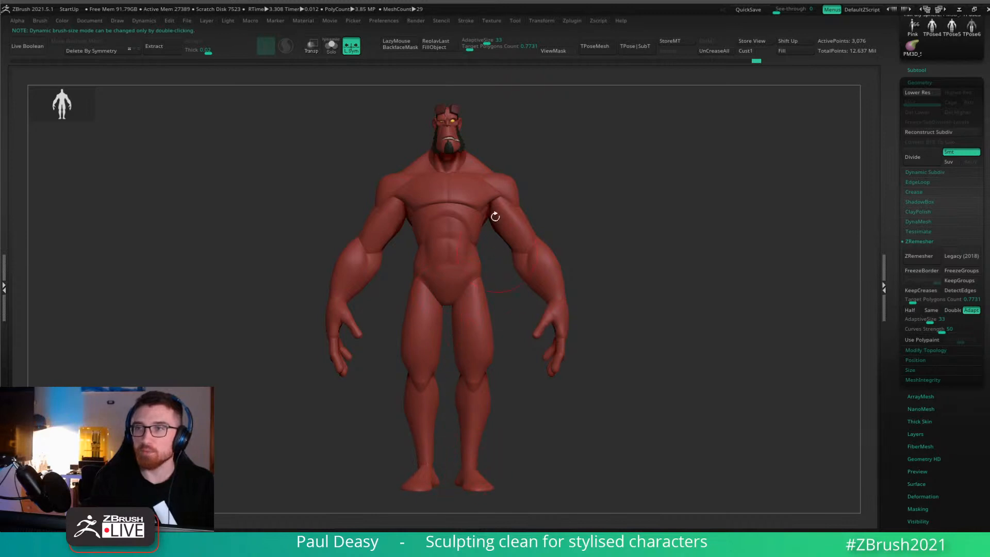
key("space")
left_click_drag(678, 338, 658, 316)
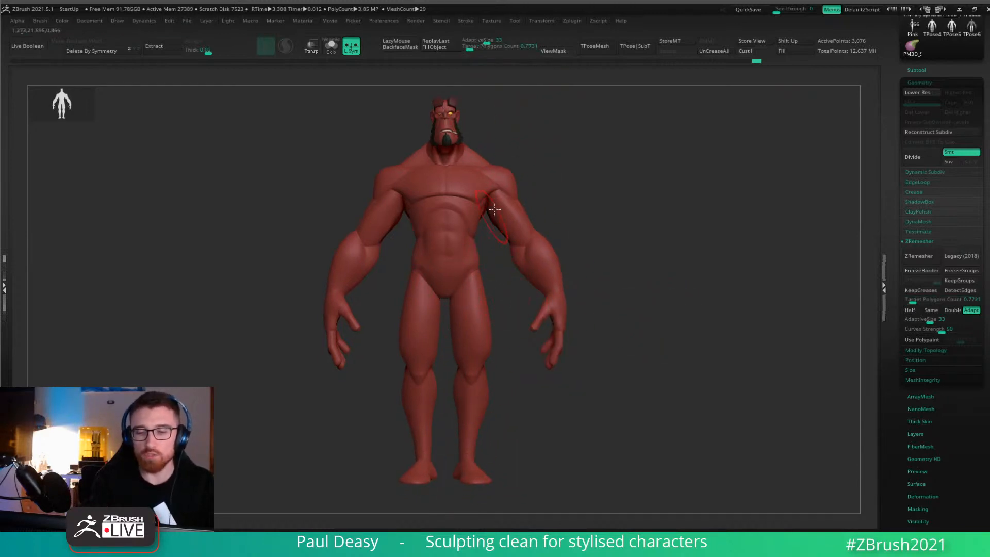
left_click_drag(577, 265, 586, 199)
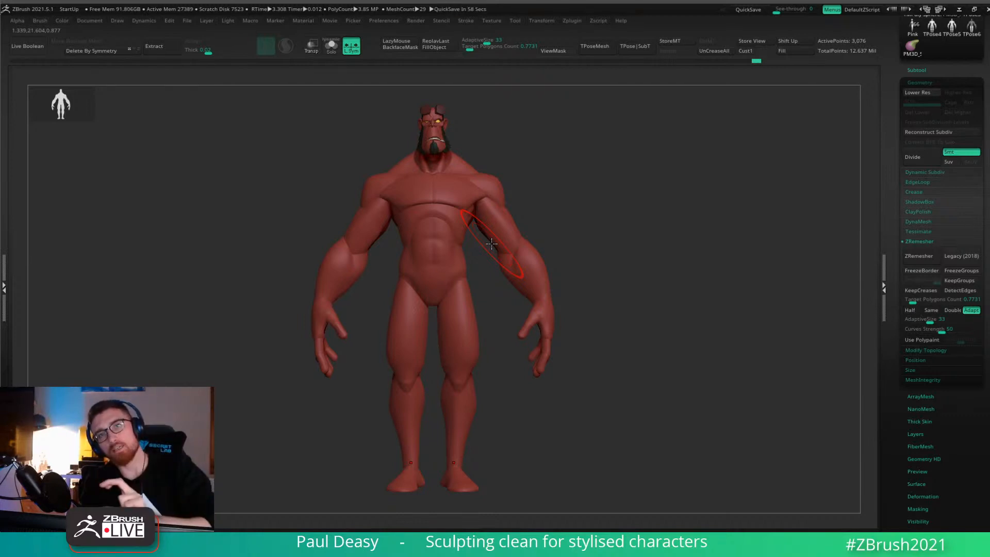
right_click(472, 135)
mouse_move(487, 138)
left_mouse_down("alt")
mouse_move(488, 152)
mouse_move(468, 148)
left_mouse_up("alt")
key("space")
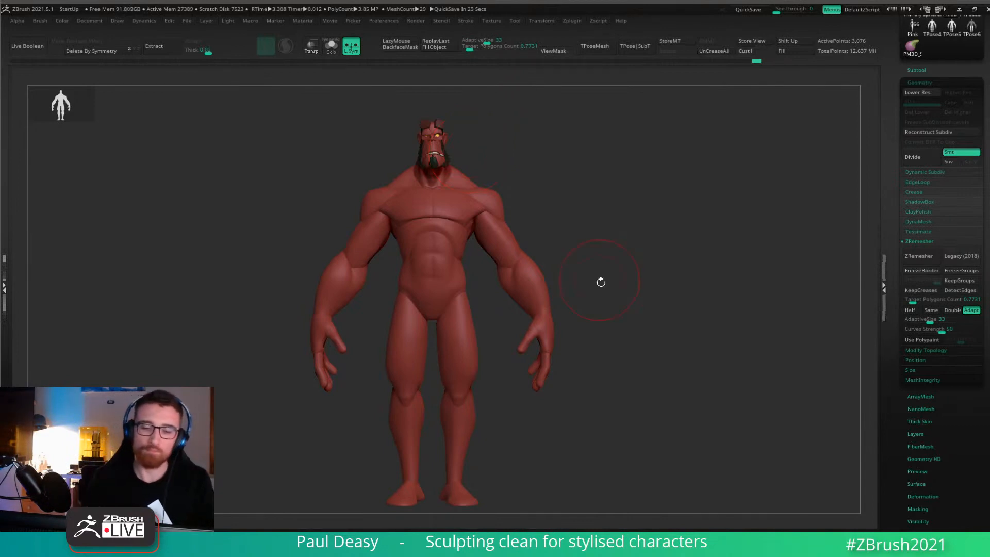
right_click(613, 268)
mouse_move(615, 267)
right_mouse_down()
mouse_move(630, 258)
mouse_move(627, 268)
right_mouse_up()
right_click(631, 258)
right_click(625, 269)
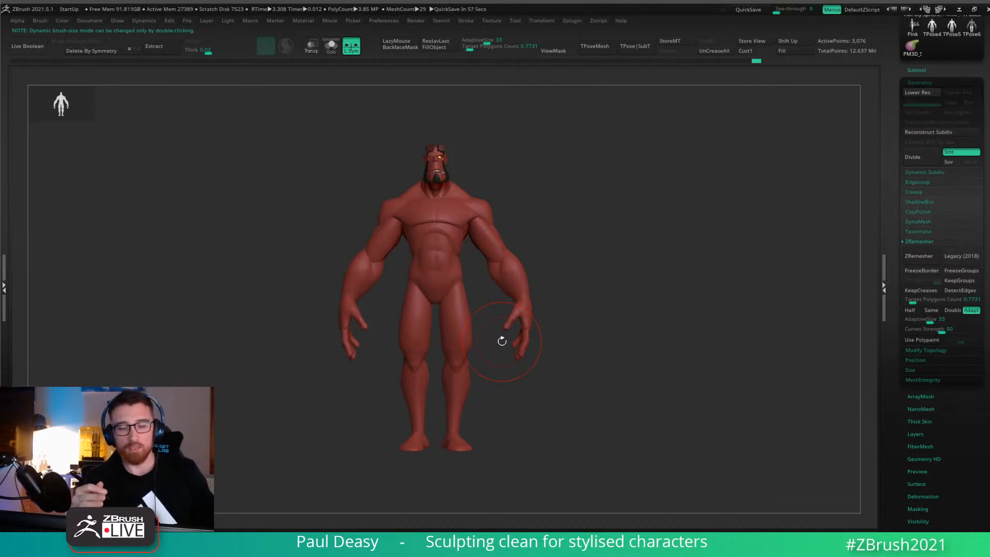
key("space")
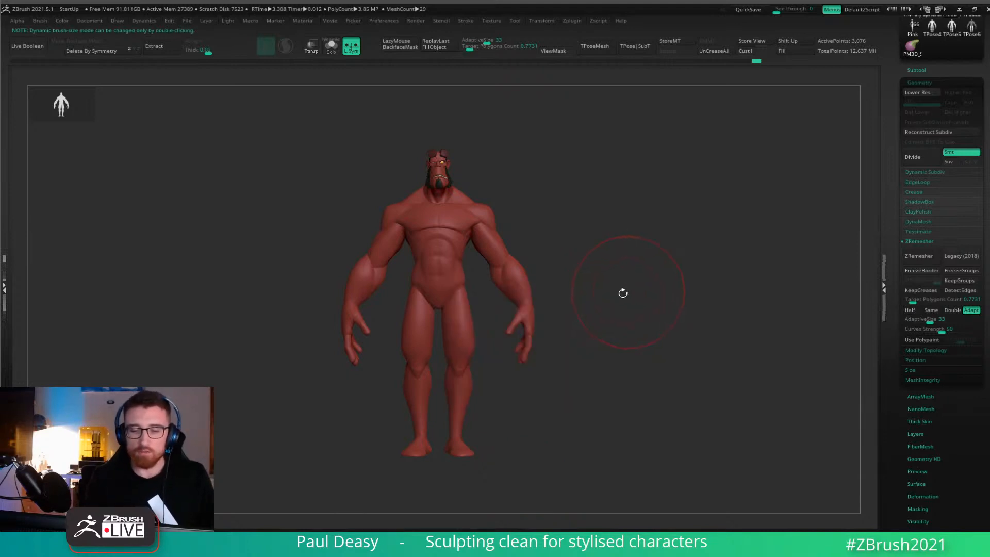
left_click_drag(624, 290, 616, 315)
key("space")
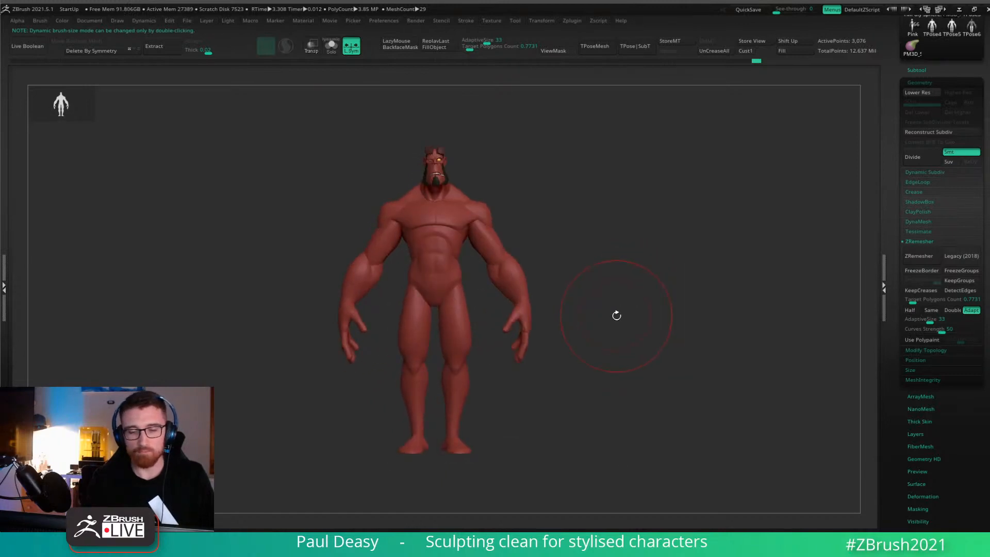
Select the thighs and adjust their lower ends around the knees with Move brush strokes.
left_click(499, 353, "alt")
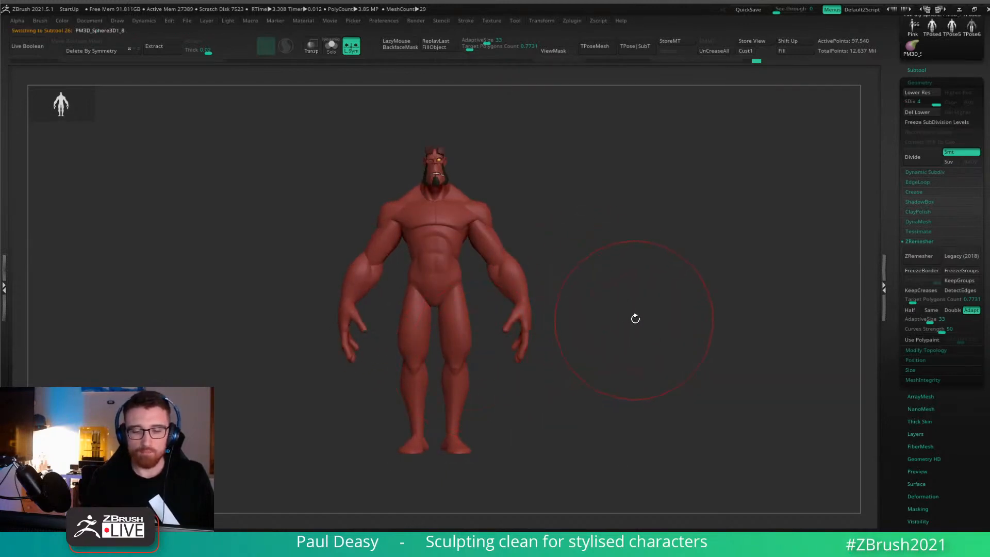
left_click_drag(610, 324, 551, 364)
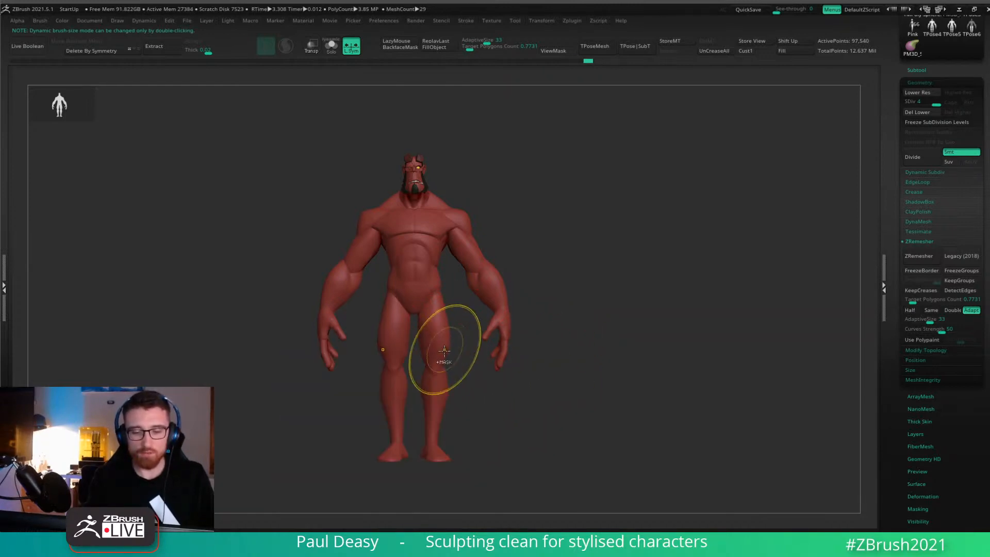
key("space")
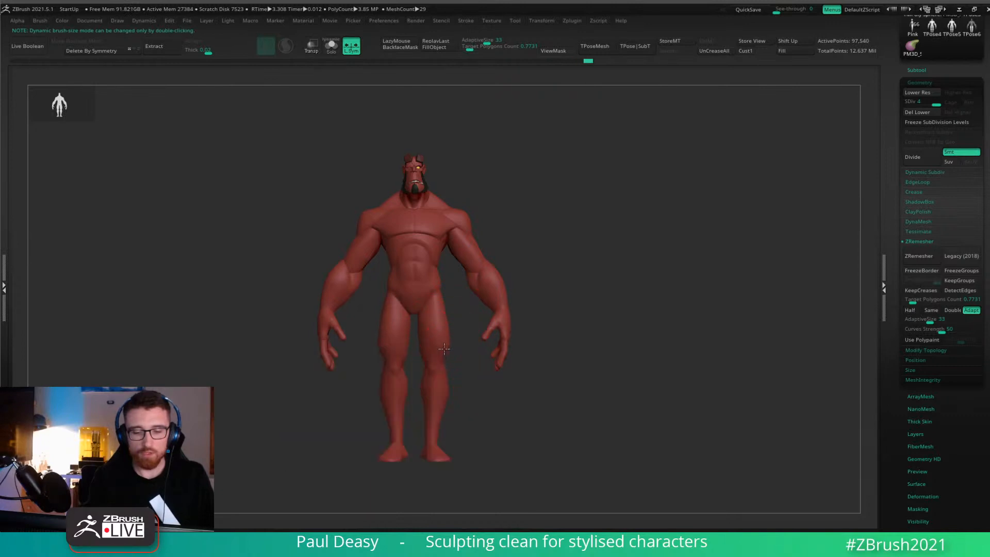
key("space")
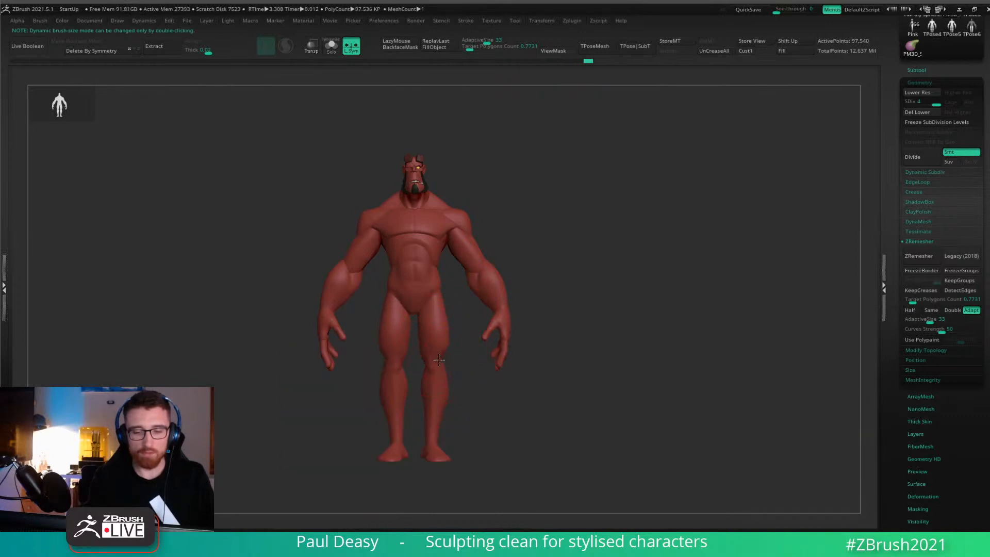
key("space")
Reshape the lower legs with Move brush strokes, adjusting the calves and pulling the ankles upward to shorten them.
key("shift+d")
key("space")
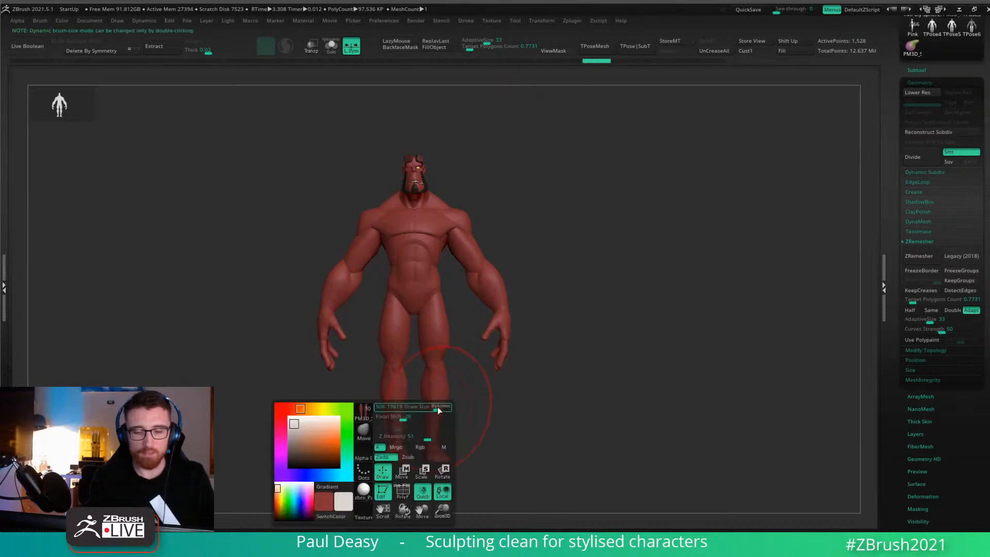
left_click(442, 402)
key("space")
key("ctrl+z")
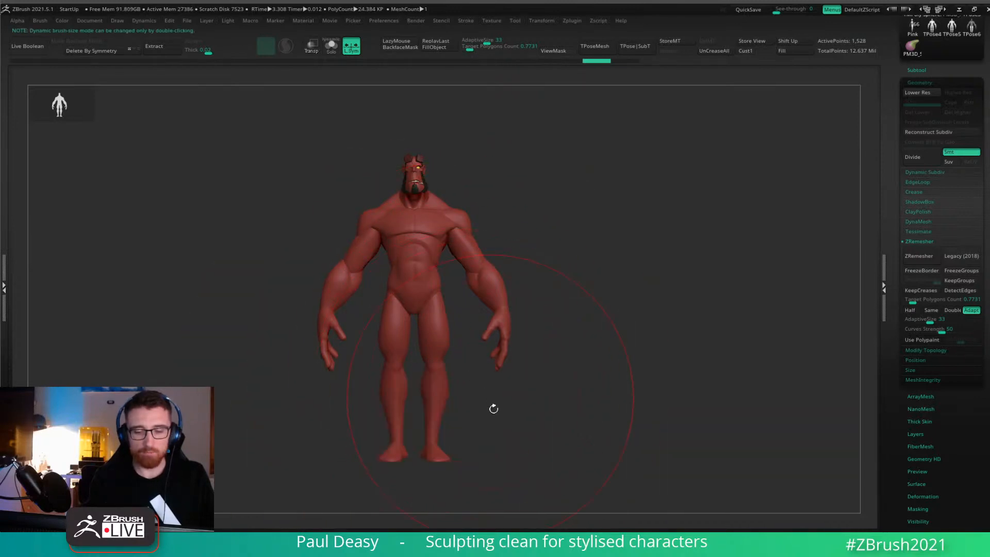
mouse_move(487, 411)
left_mouse_down("alt")
mouse_move(490, 361)
mouse_move(452, 340)
left_mouse_up("alt")
key("space")
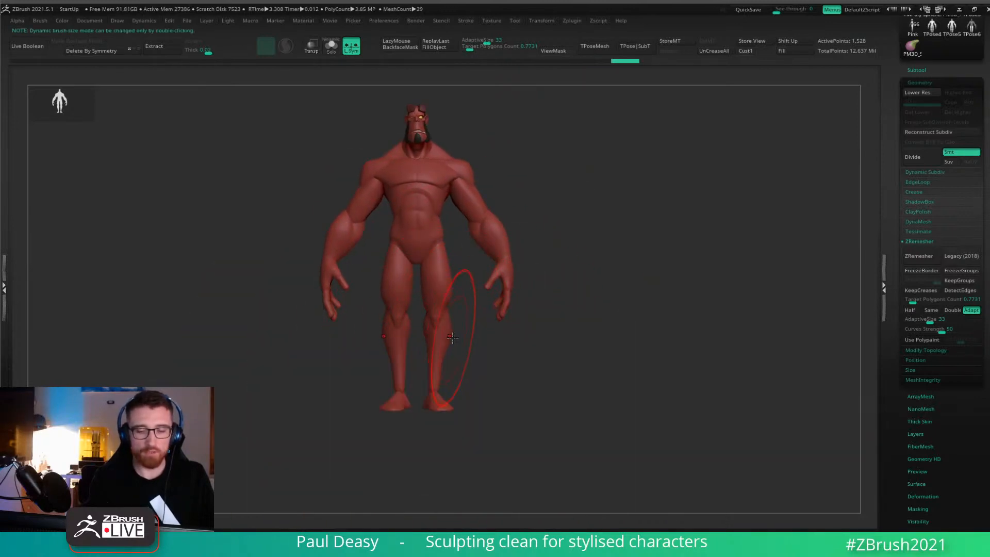
key("space")
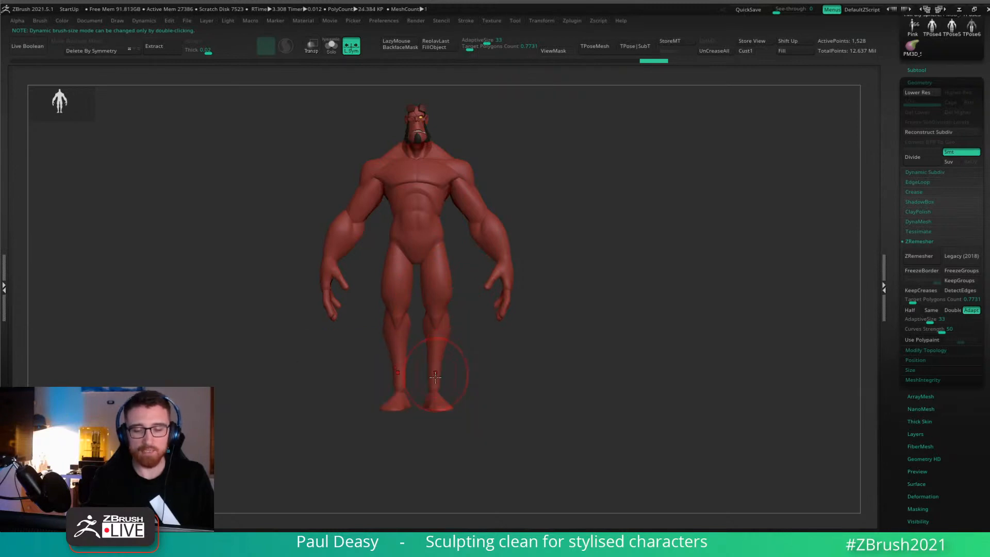
left_click_drag(438, 380, 437, 371)
key("space")
Select the feet, reposition their transform gizmo beside the legs, and raise the feet to meet the shortened ankles.
left_click(438, 397, "alt")
key("w")
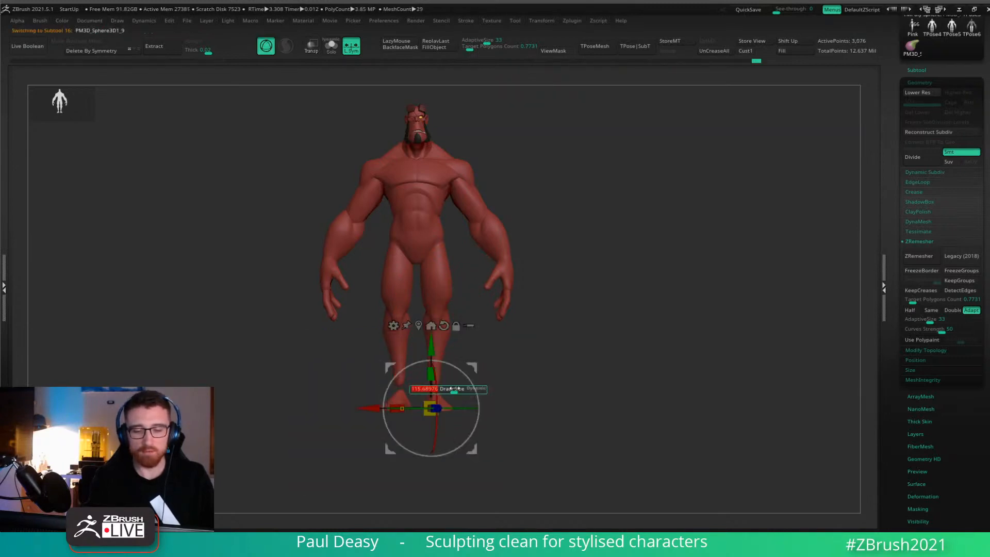
left_click(456, 326)
left_click_drag(471, 448, 521, 449)
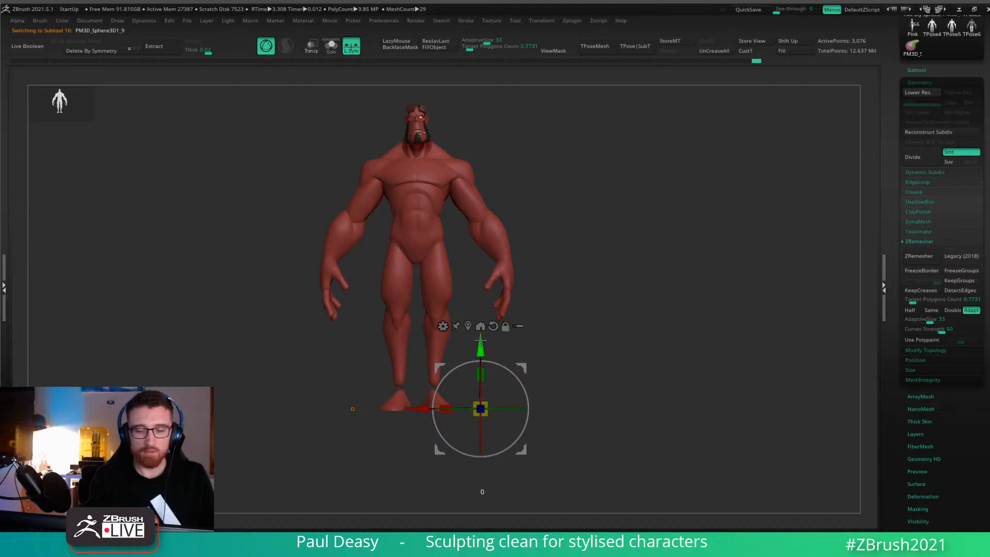
left_click_drag(480, 345, 480, 328)
key("q")
mouse_move(527, 281)
left_mouse_down()
mouse_move(585, 326)
mouse_move(571, 383)
left_mouse_up()
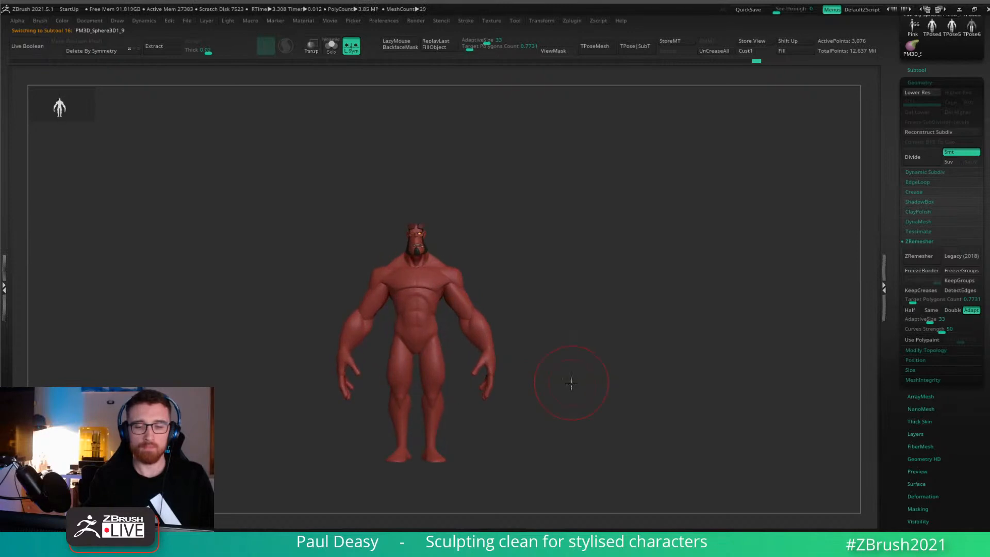
Select the thighs and fill out their outer contour above the knees with Move brush strokes.
left_click(437, 356, "alt")
key("space")
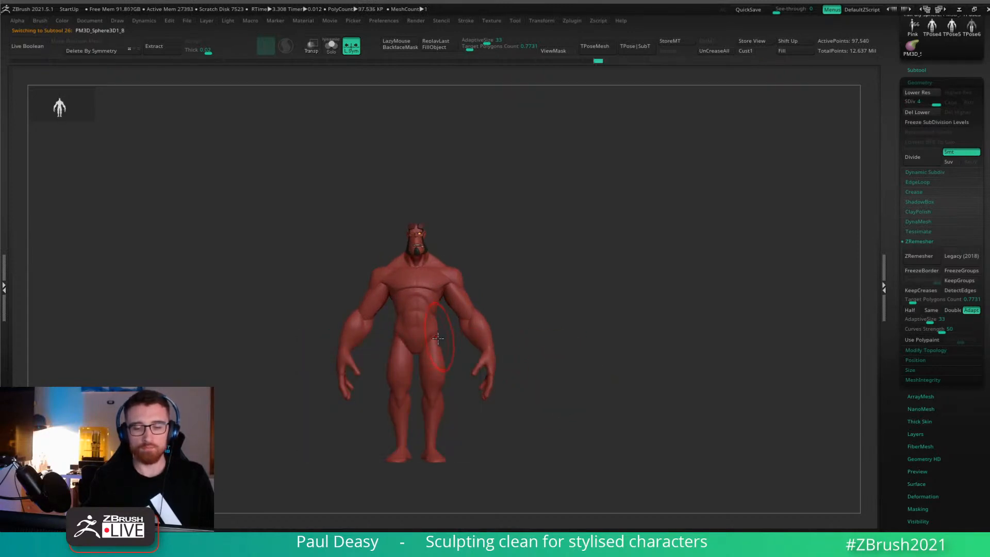
left_click_drag(448, 356, 466, 364, "alt")
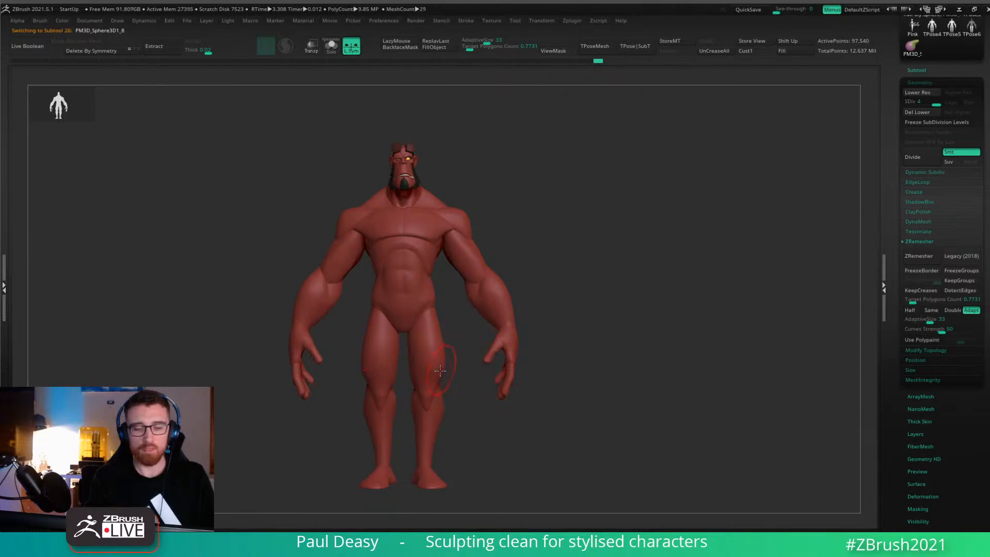
key("space")
key("space")
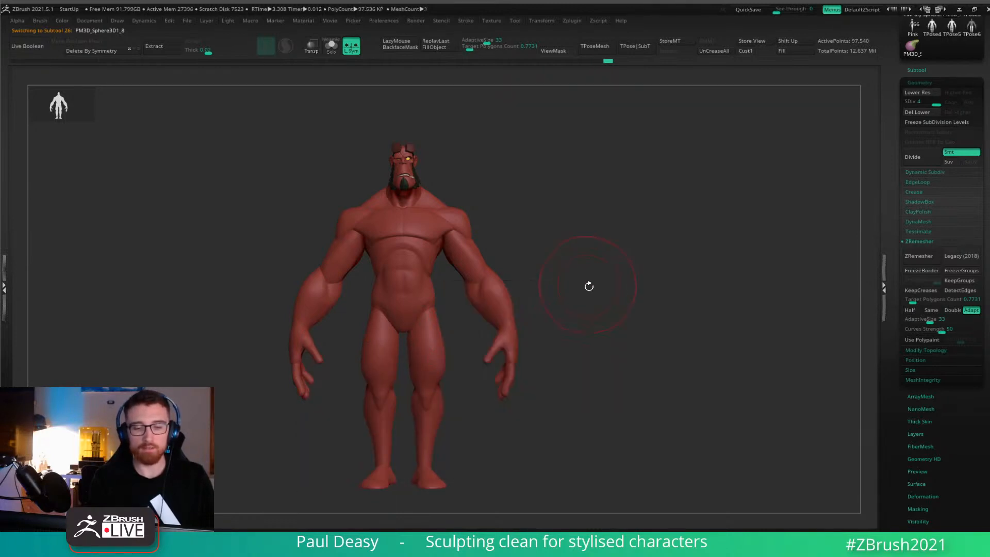
left_click_drag(588, 283, 598, 266)
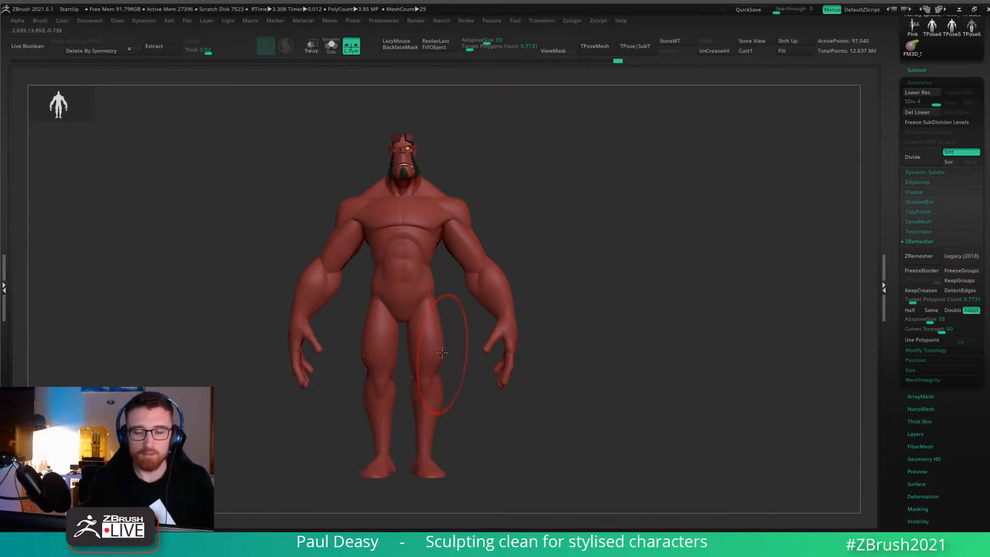
key("s")
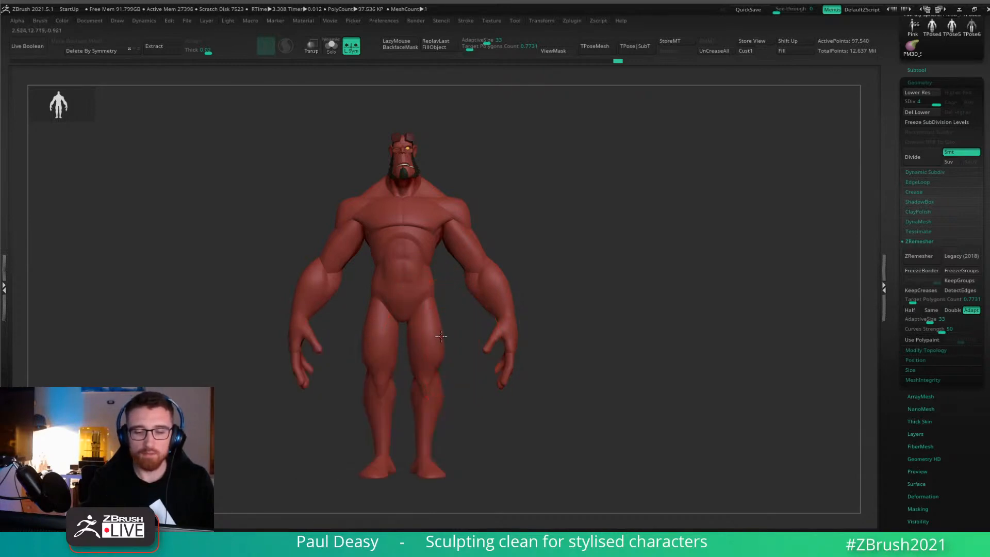
Select the lower legs and shorten them at the ankles with a resized Move brush.
left_click(433, 391, "alt")
key("s")
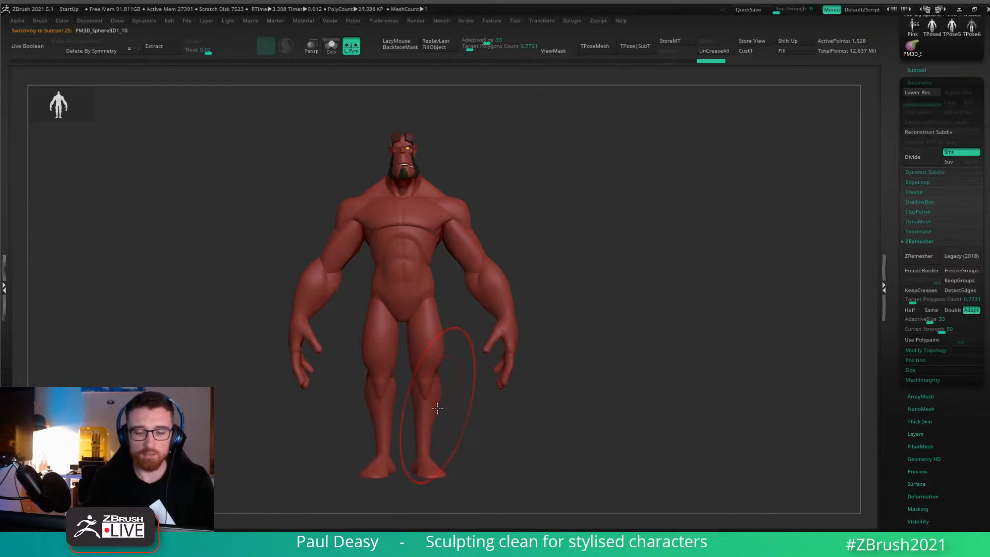
key("s")
key("s")
mouse_move(440, 442)
left_mouse_down("alt")
mouse_move(438, 400)
mouse_move(425, 403)
left_mouse_up("alt")
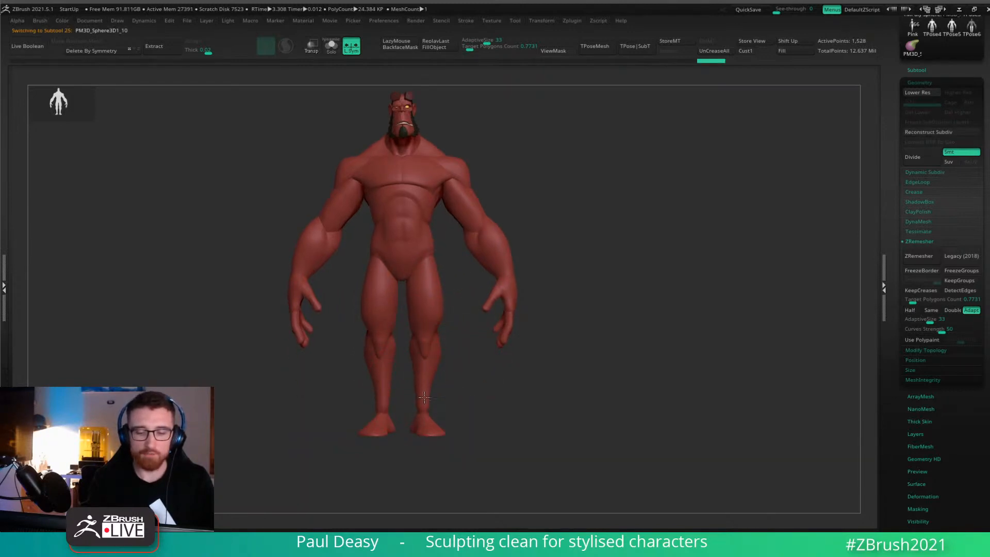
Select the feet and raise them to meet the shortened ankles.
left_click(423, 401, "alt")
key("w")
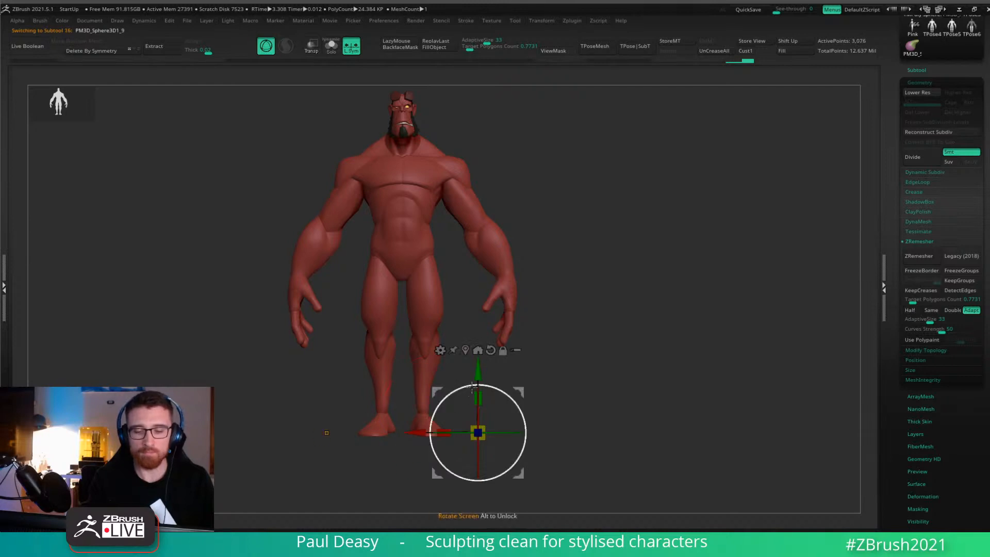
key("q")
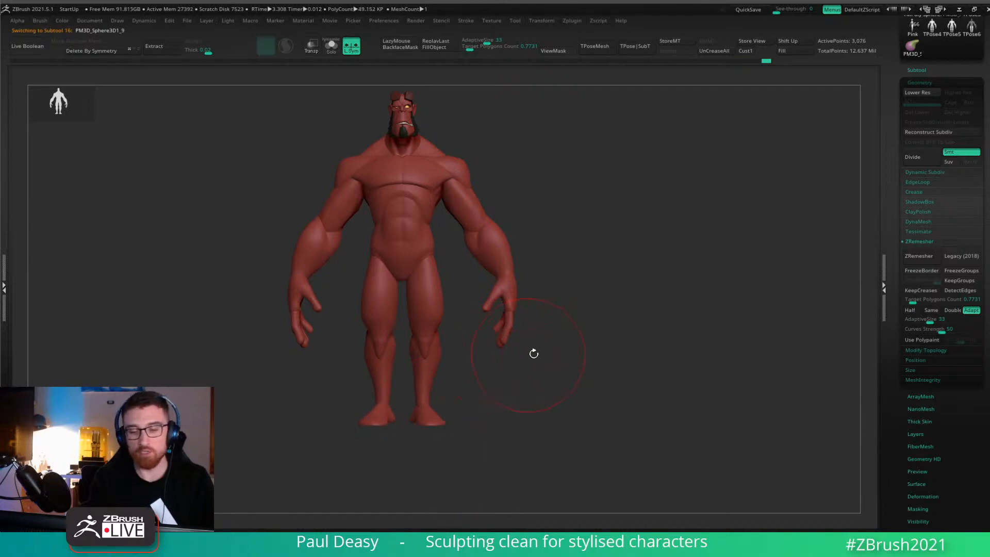
mouse_move(531, 353)
left_mouse_down()
mouse_move(559, 377)
mouse_move(547, 338)
mouse_move(552, 431)
left_mouse_up()
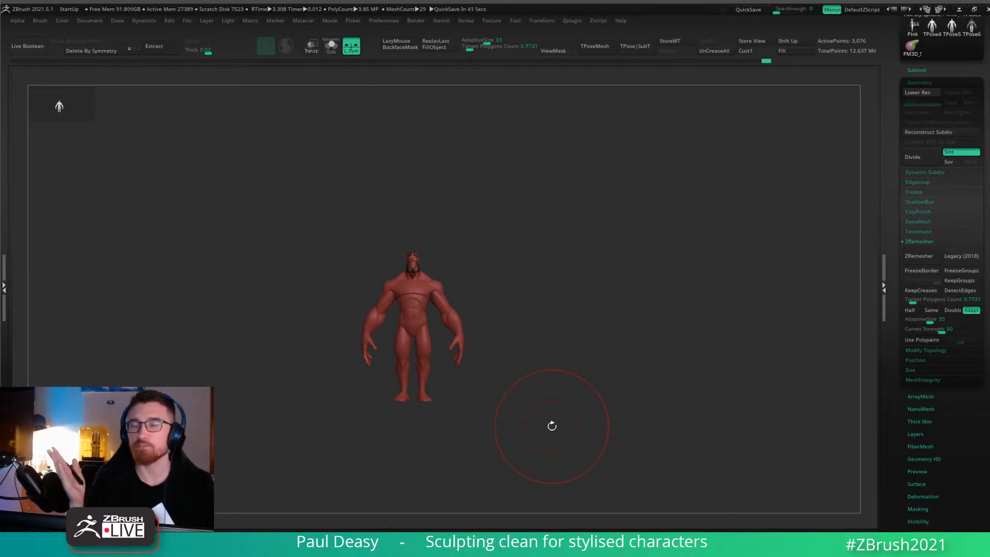
Select the thighs and refine their lower contour around the knees with smaller Move brush strokes.
left_click(463, 363, "alt")
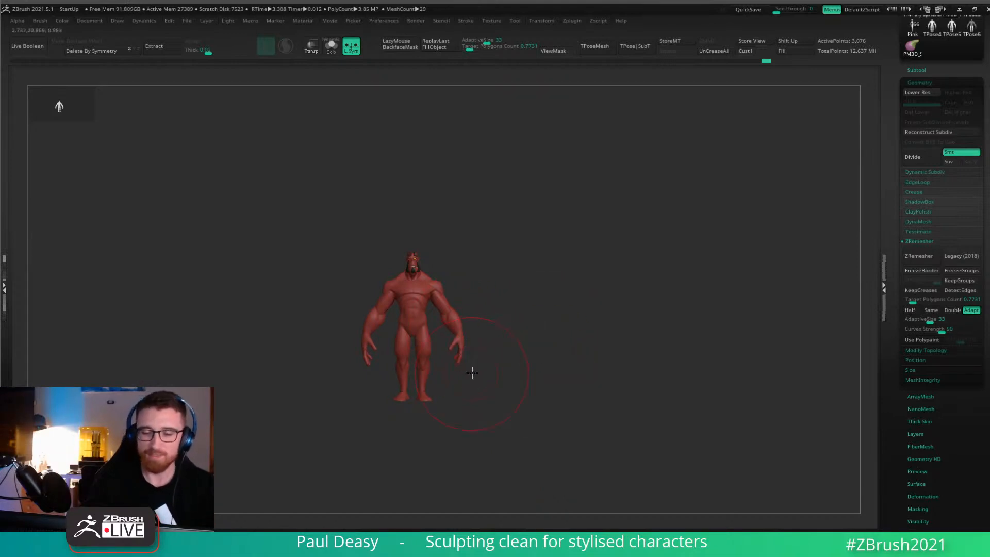
key("space")
left_click_drag(479, 412, 459, 345, "alt")
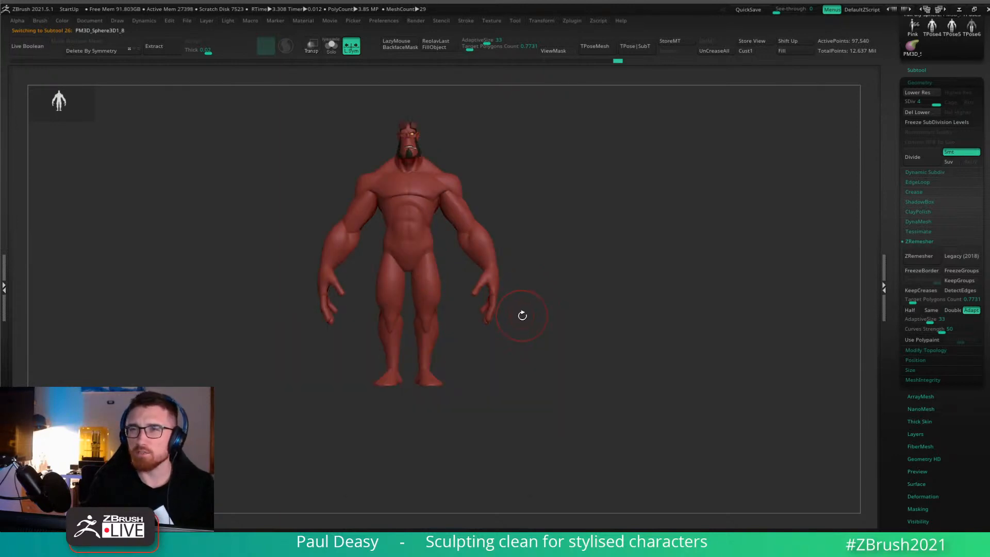
left_click_drag(522, 315, 531, 303)
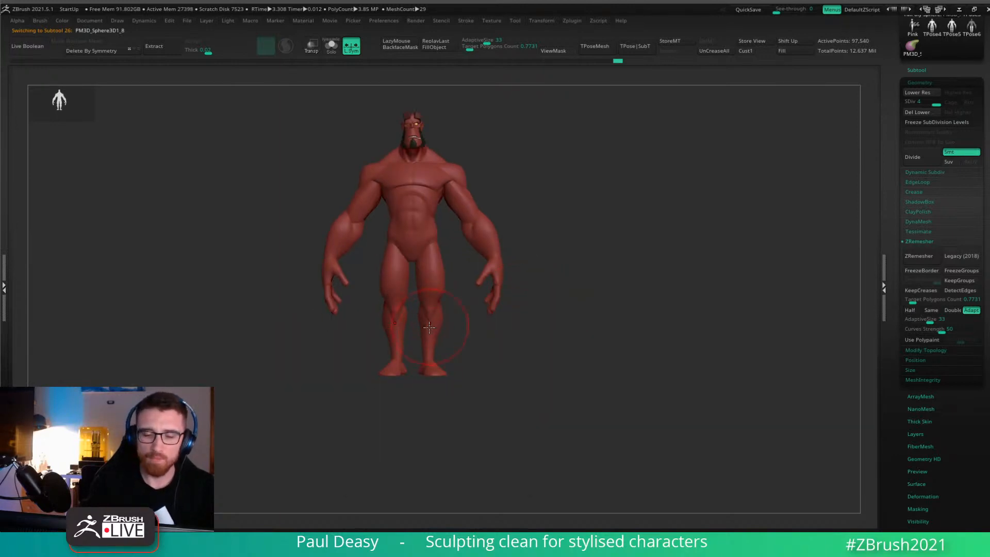
left_click_drag(428, 327, 432, 322)
key("space")
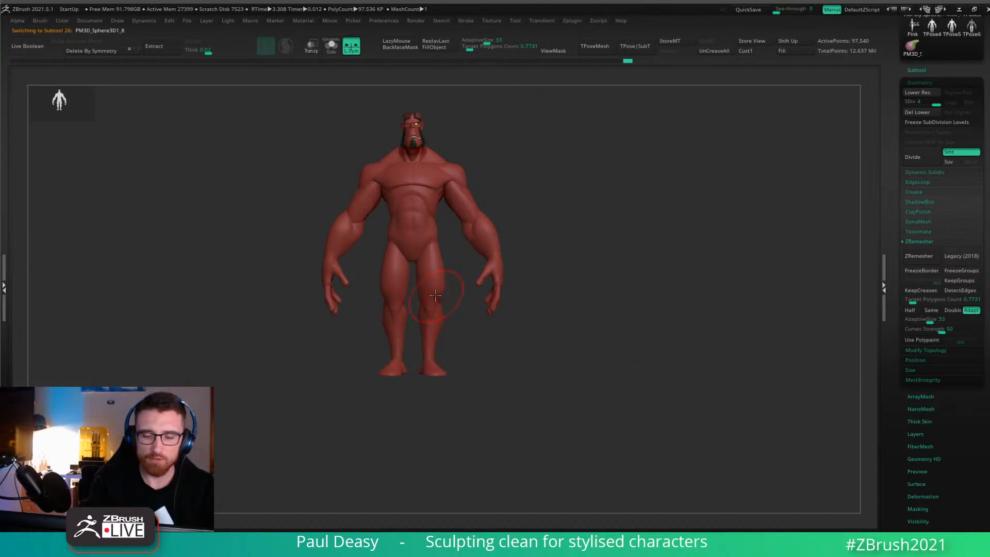
key("space")
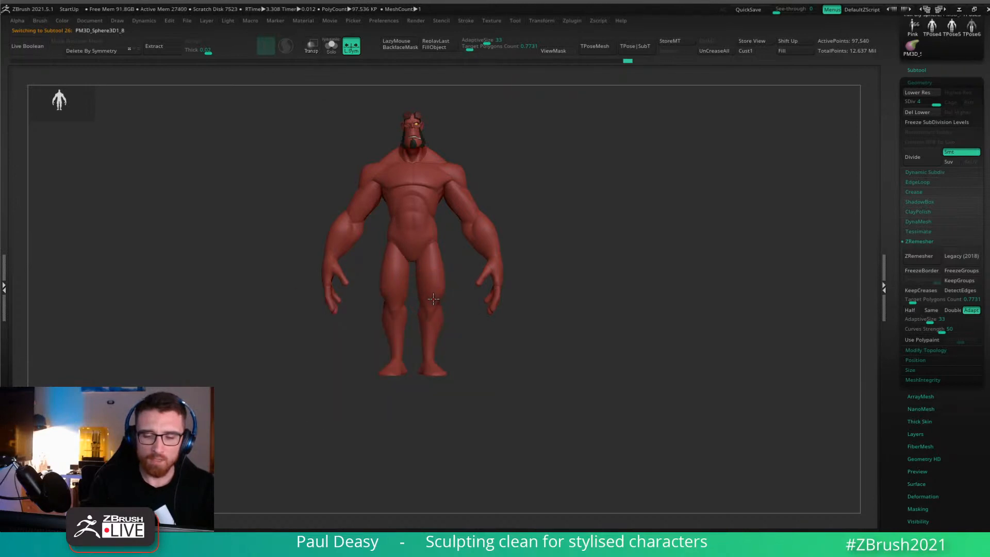
key("space")
key("space")
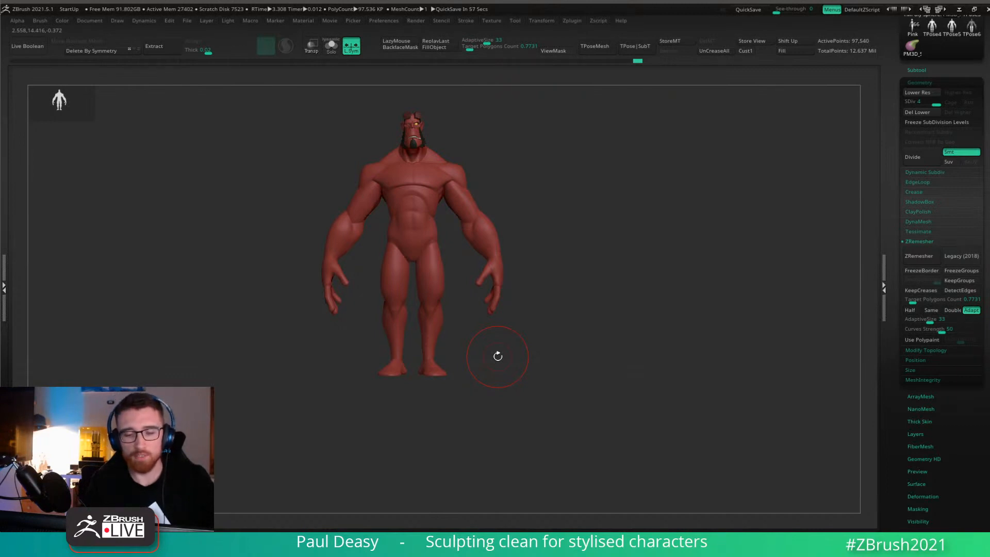
Select the lower legs and adjust the upper calves just below the knees with Move brush strokes.
left_click(440, 320, "alt")
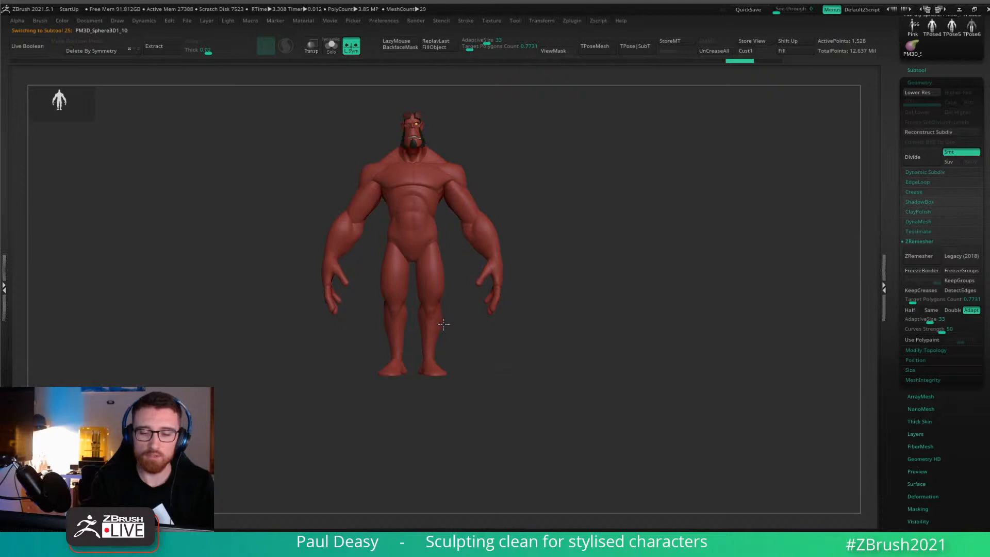
key("space")
key("space")
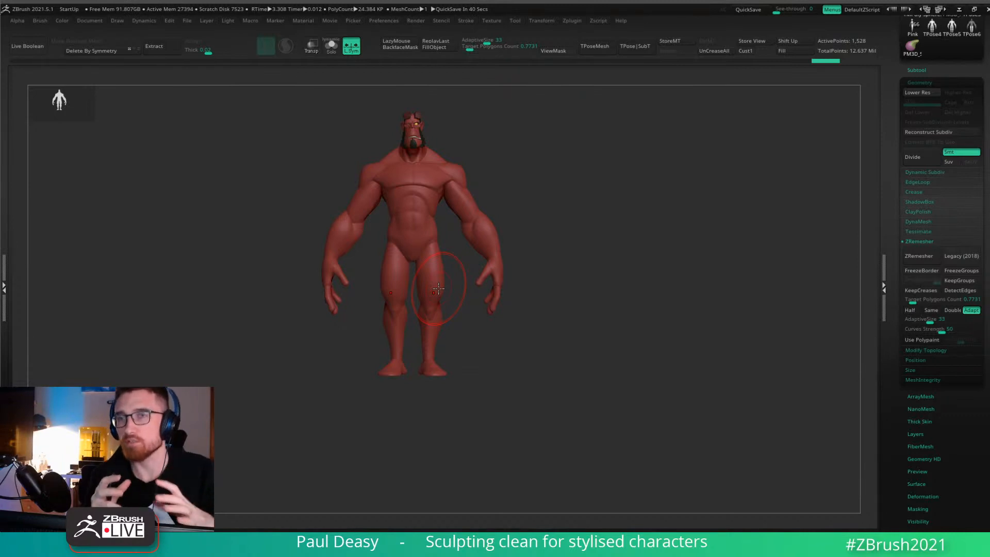
left_click_drag(548, 230, 546, 242)
Select the forearms and reshape their upper ends around the elbows with Move brush strokes.
left_click(482, 245, "alt")
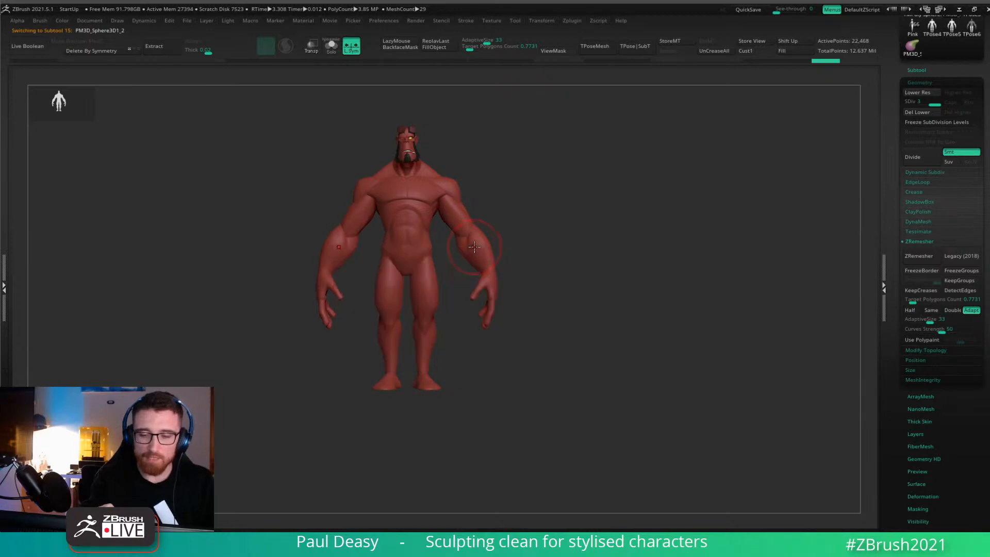
key("f")
key("space")
key("space")
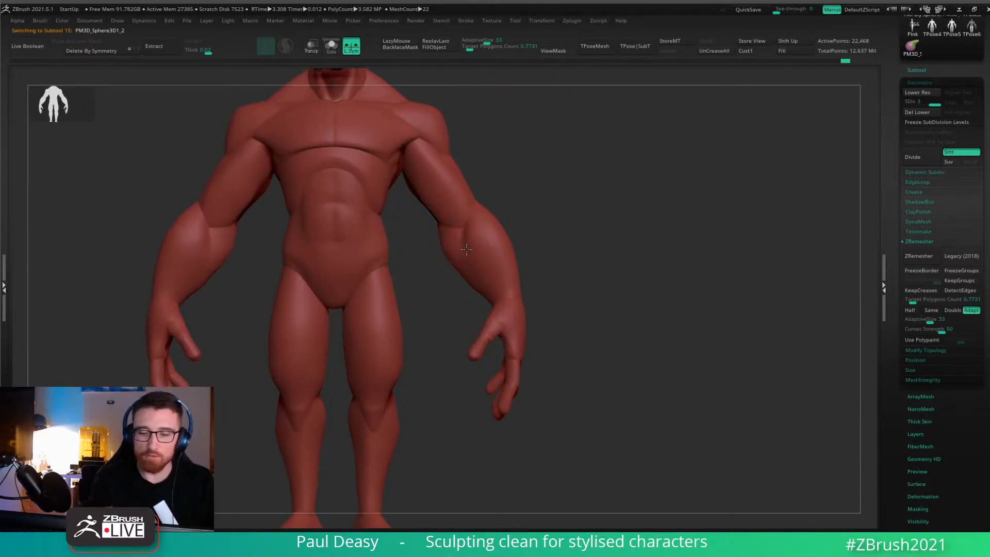
key("space")
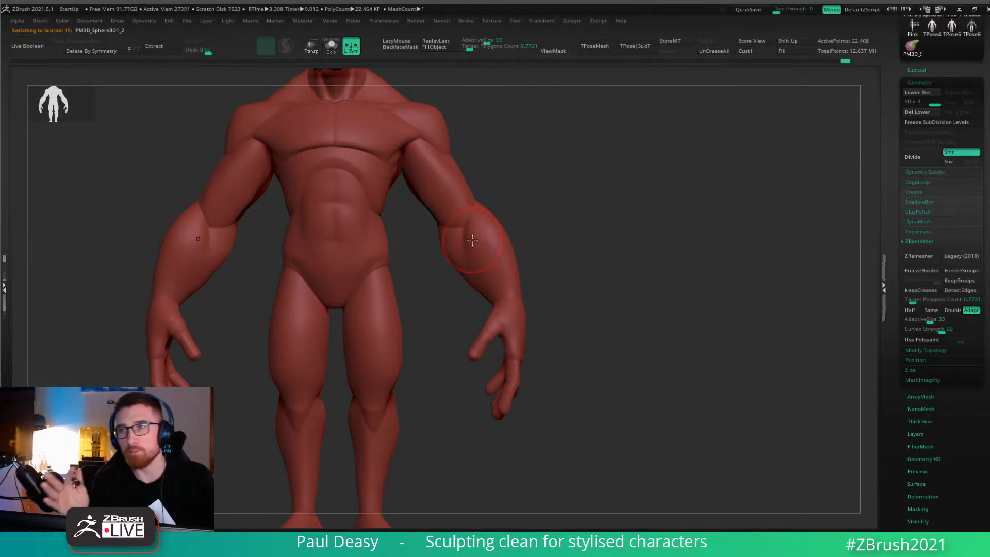
key("space")
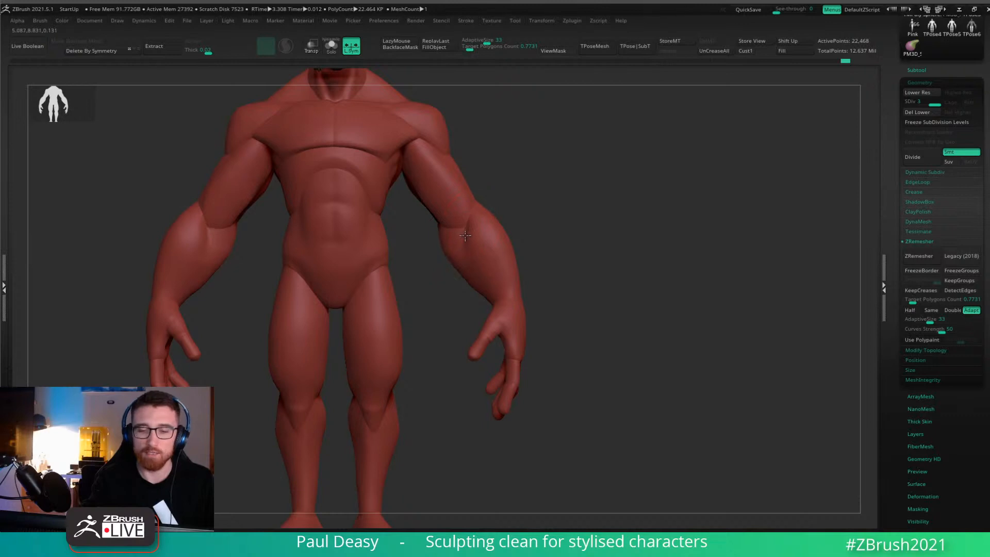
key("space")
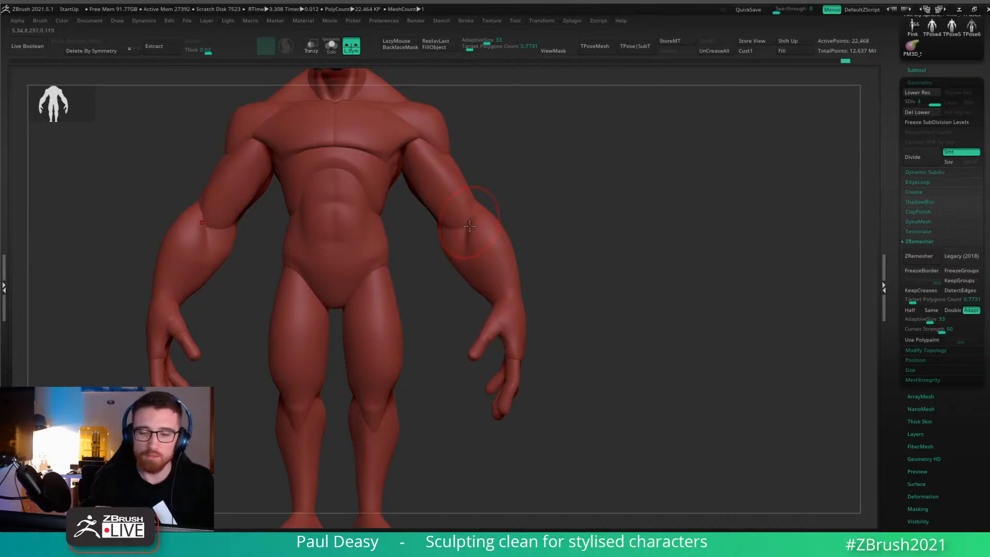
right_click_drag(503, 230, 498, 220, "ctrl")
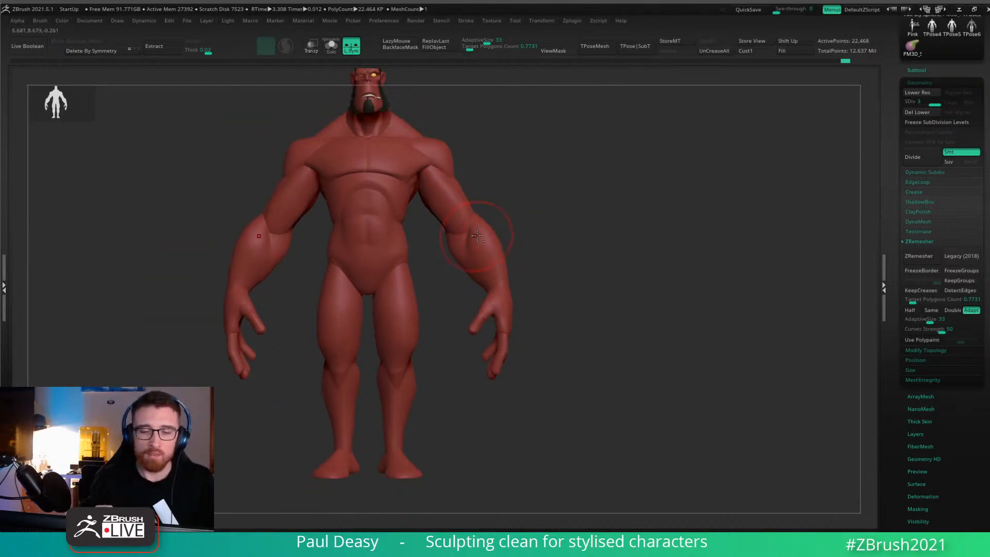
Enlarge the Move brush and refine the overall contour of the forearms between elbow and wrist.
left_click_drag(478, 214, 504, 191)
right_click_drag(515, 212, 531, 221)
key("space")
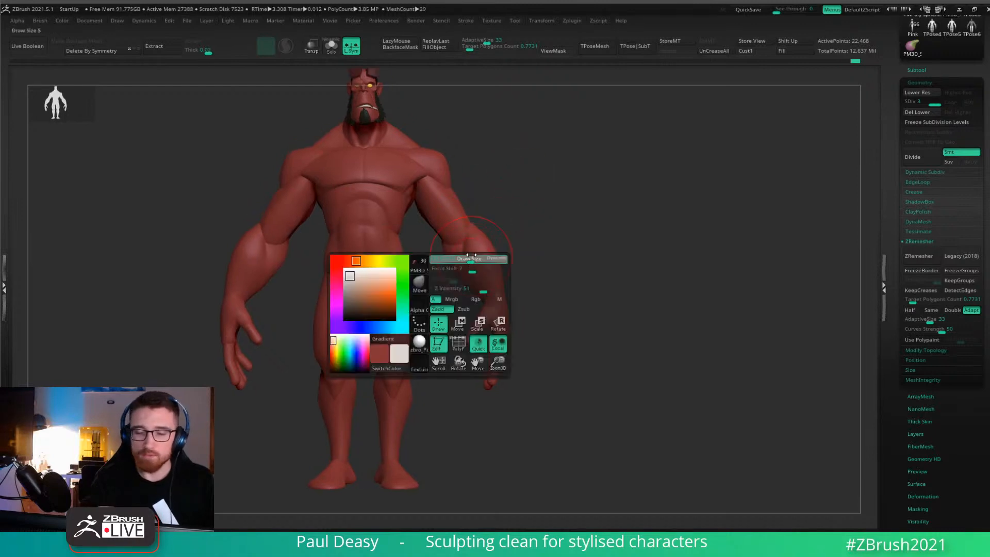
right_click_drag(450, 262, 445, 261)
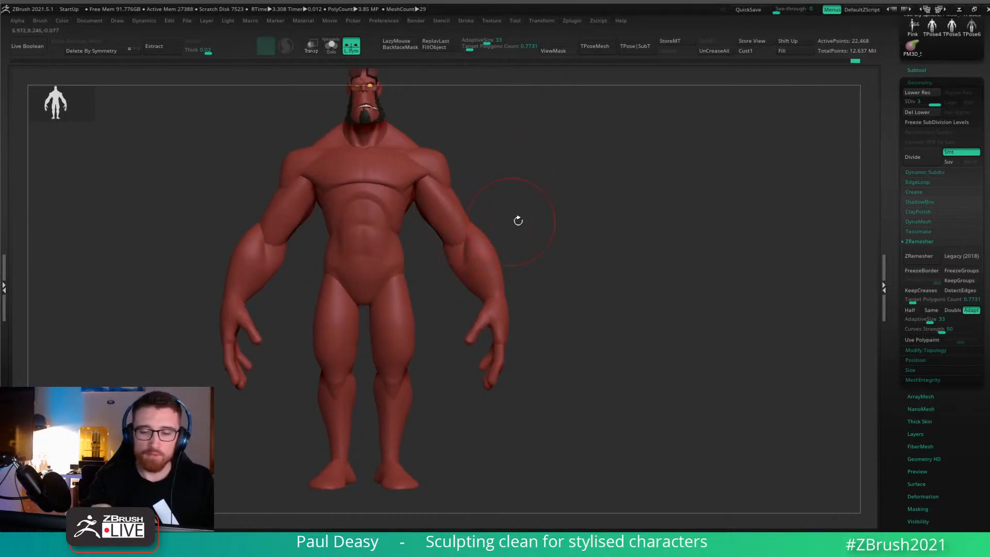
key("s")
mouse_move(517, 219)
right_mouse_down()
mouse_move(479, 227)
mouse_move(499, 220)
mouse_move(492, 275)
right_mouse_up()
key("s")
left_click_drag(492, 275, 457, 266)
mouse_move(511, 250)
right_mouse_down("alt")
mouse_move(546, 283)
mouse_move(566, 271)
mouse_move(570, 245)
right_mouse_up("alt")
key("super")
key("super")
key("s")
left_click(559, 243)
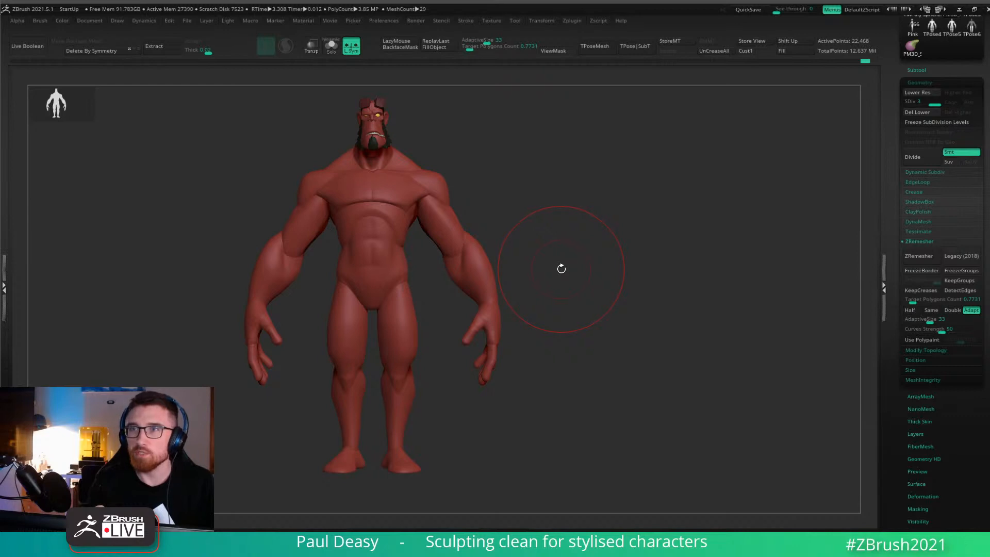
Select the thighs and adjust their outer contour above the knees with Move brush strokes.
key("space")
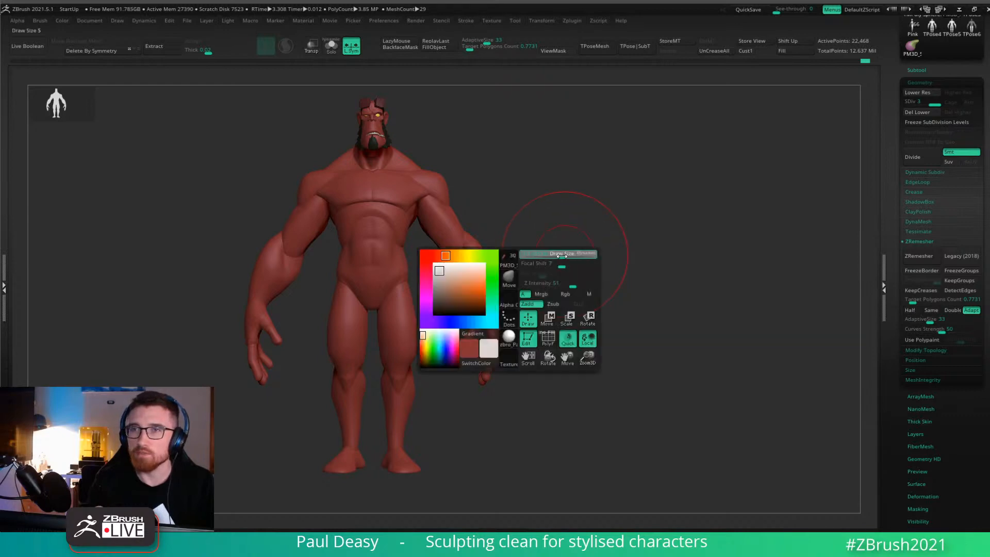
key("space")
mouse_move(564, 257)
left_mouse_down("alt")
mouse_move(573, 281)
mouse_move(574, 263)
left_mouse_up("alt")
key("space")
key("d")
key("space")
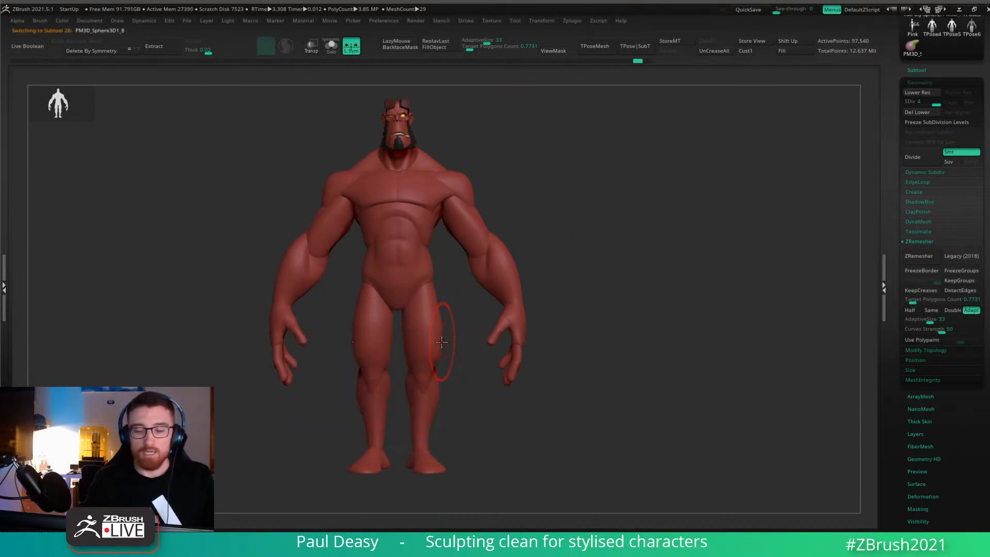
key("space")
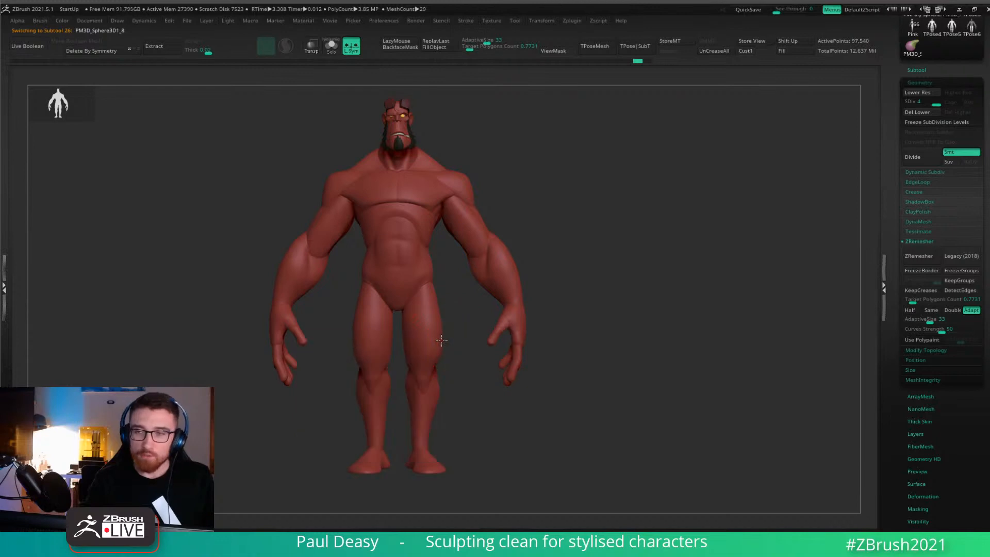
right_click_drag(458, 319, 481, 289)
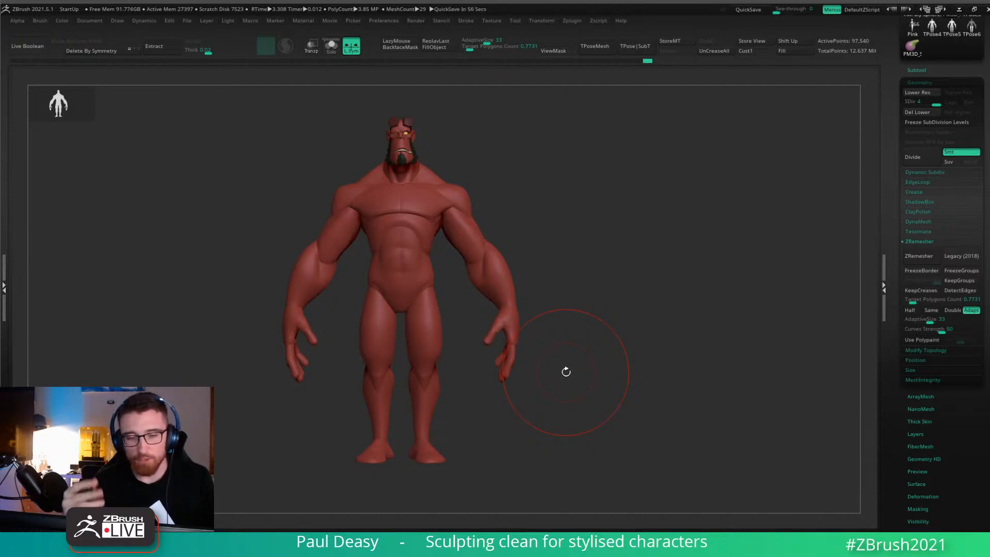
key("space")
left_click_drag(586, 231, 574, 261, "alt")
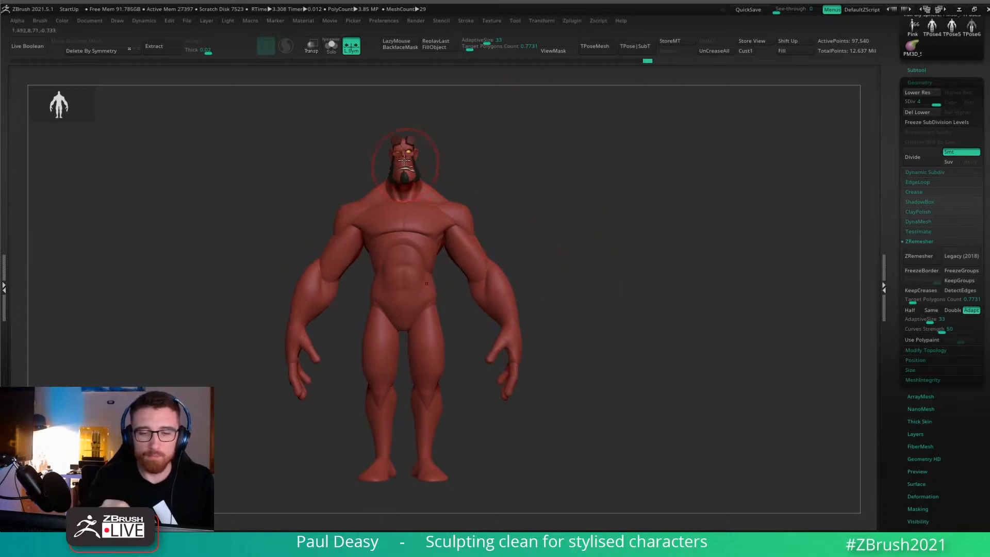
Select the Hellboy head subtool, duplicate it, and make the copy the active subtool.
left_click(412, 164, "alt")
left_click_drag(466, 171, 574, 302, "alt")
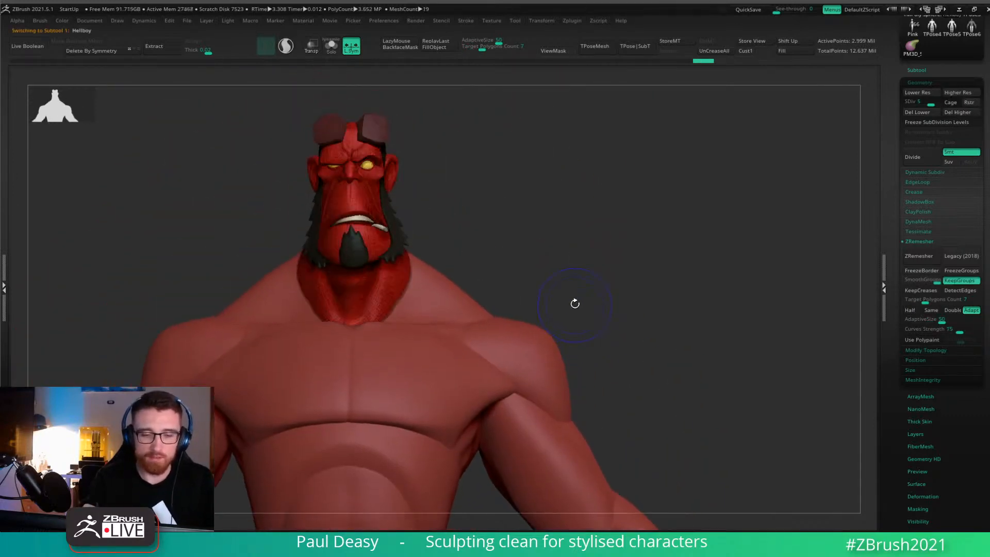
left_click(916, 69)
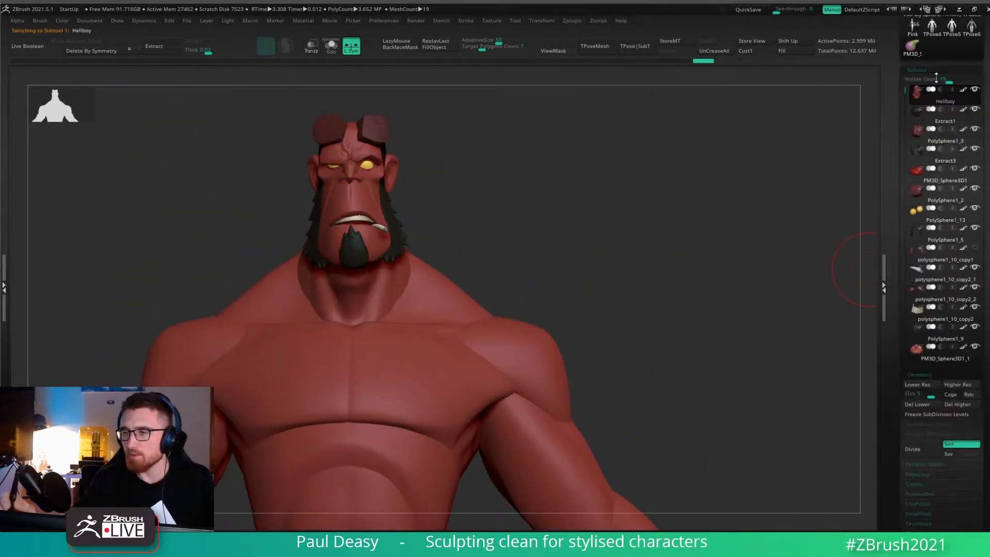
mouse_move(974, 92)
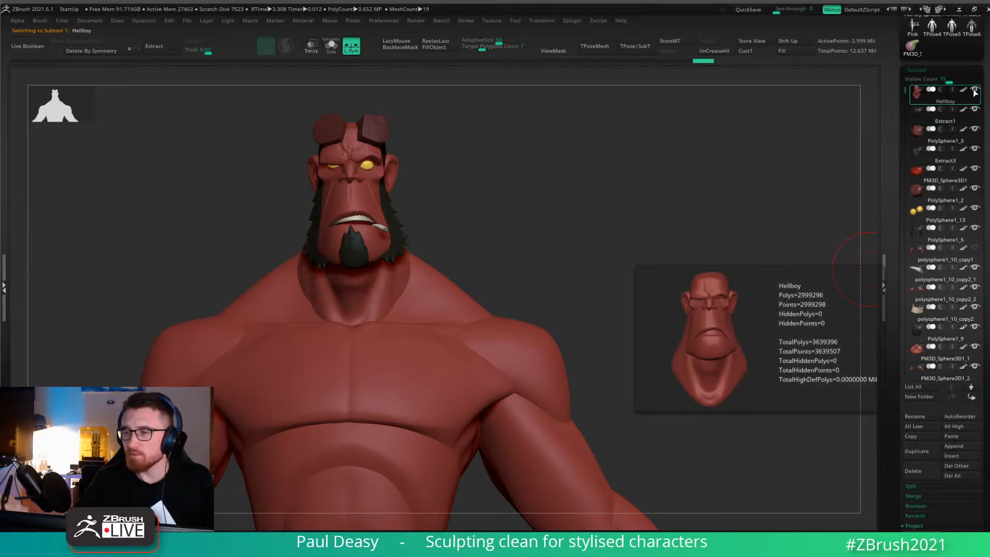
key("ctrl+shift+d")
key("Down")
Reset the transform gizmo's orientation and move the duplicated head sideways so it stands beside the original.
key("w")
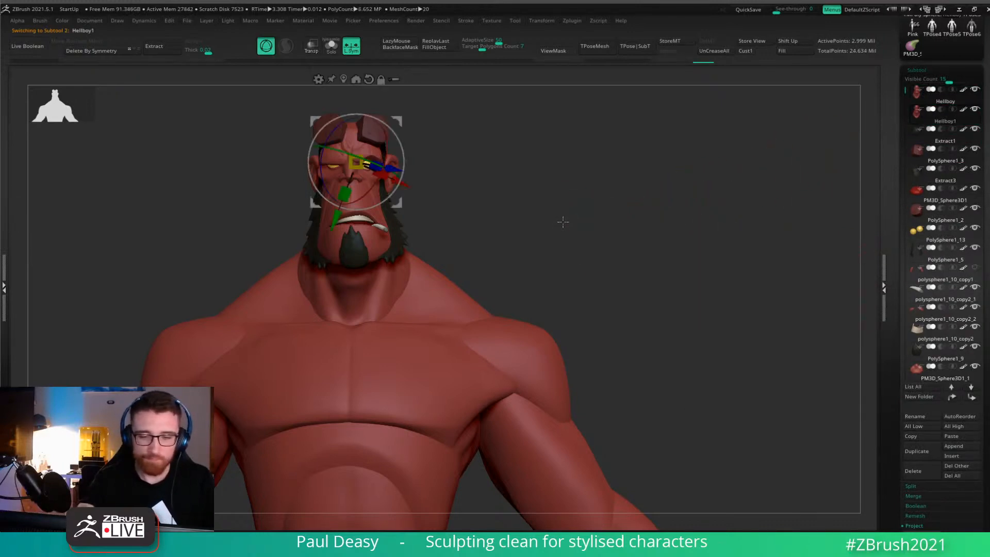
left_click(368, 79, "alt")
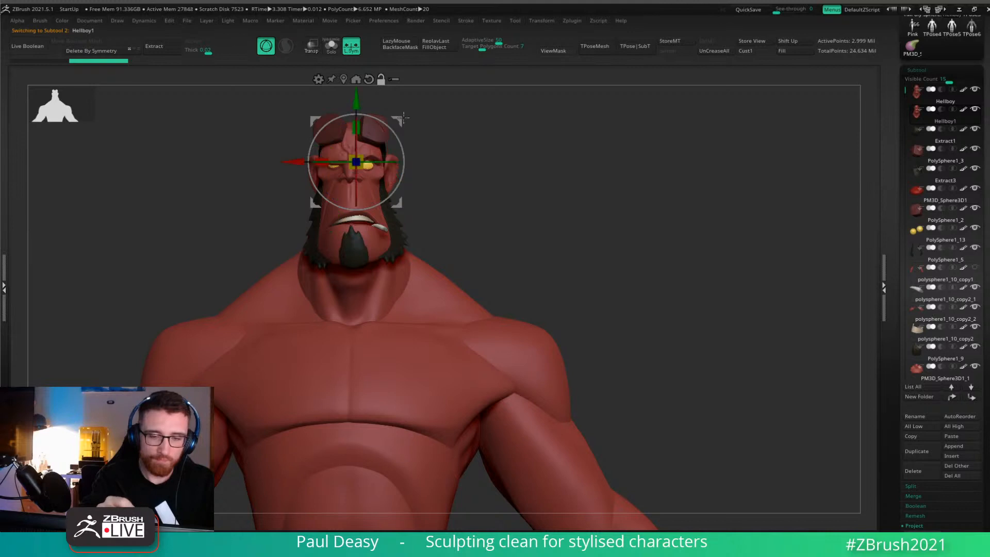
left_click_drag(322, 150, 430, 150)
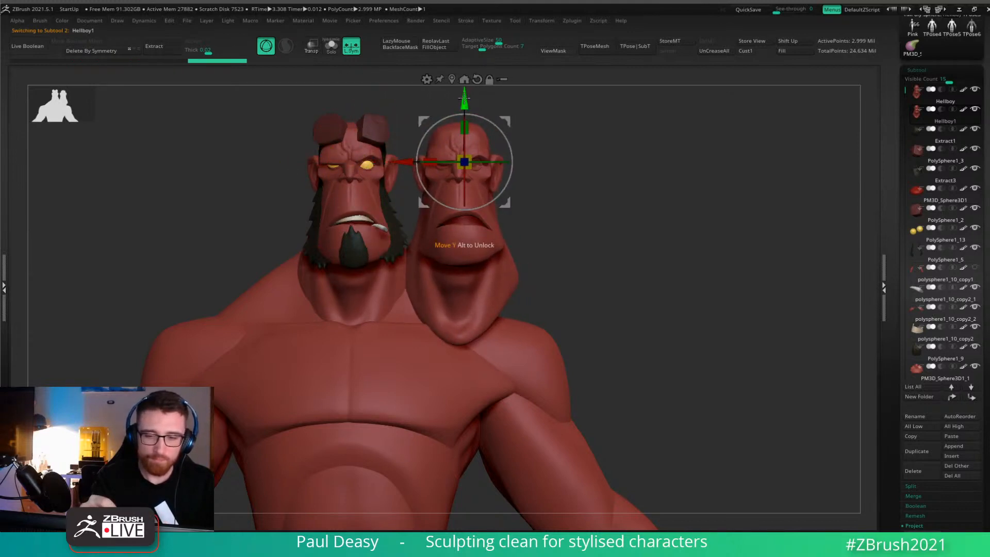
left_click_drag(572, 219, 599, 225, "ctrl")
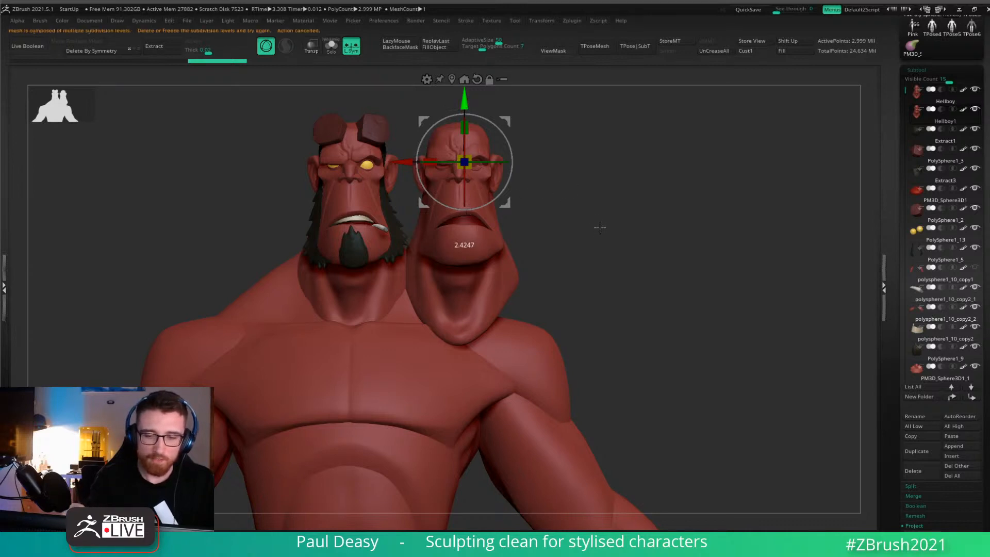
key("q")
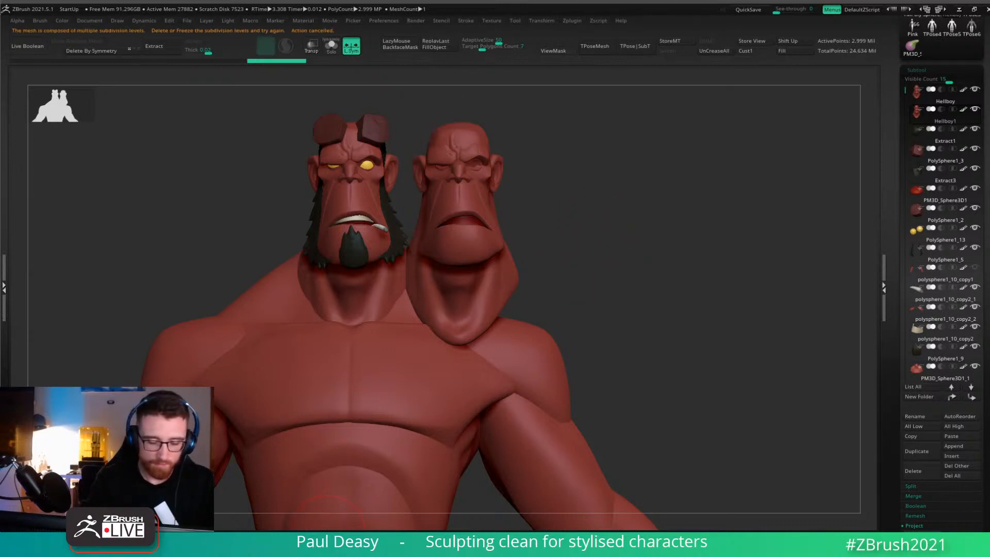
Delete the duplicated head's higher subdivision levels, place a copy of it directly below and shift that copy forward.
key("ctrl+d")
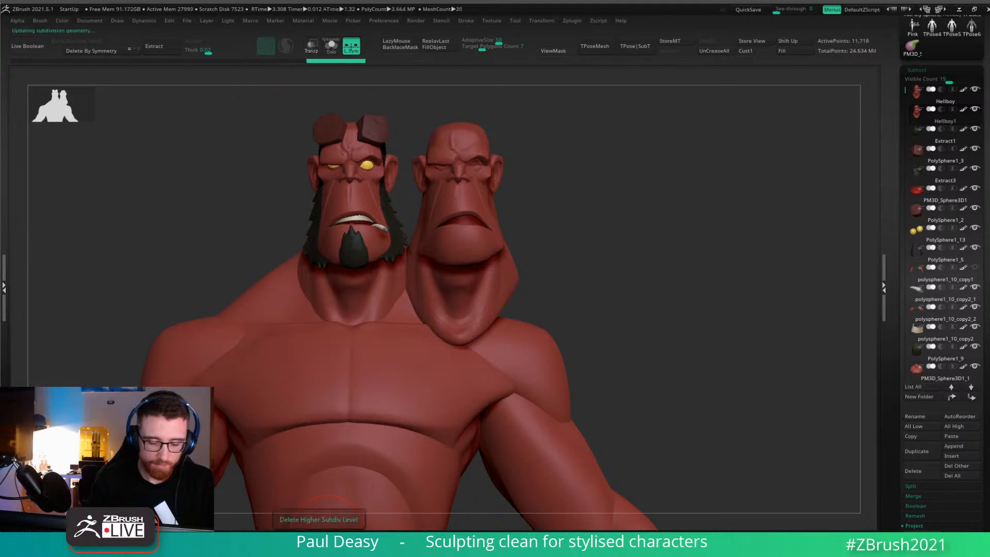
left_click_drag(535, 293, 538, 313, "alt")
key("w")
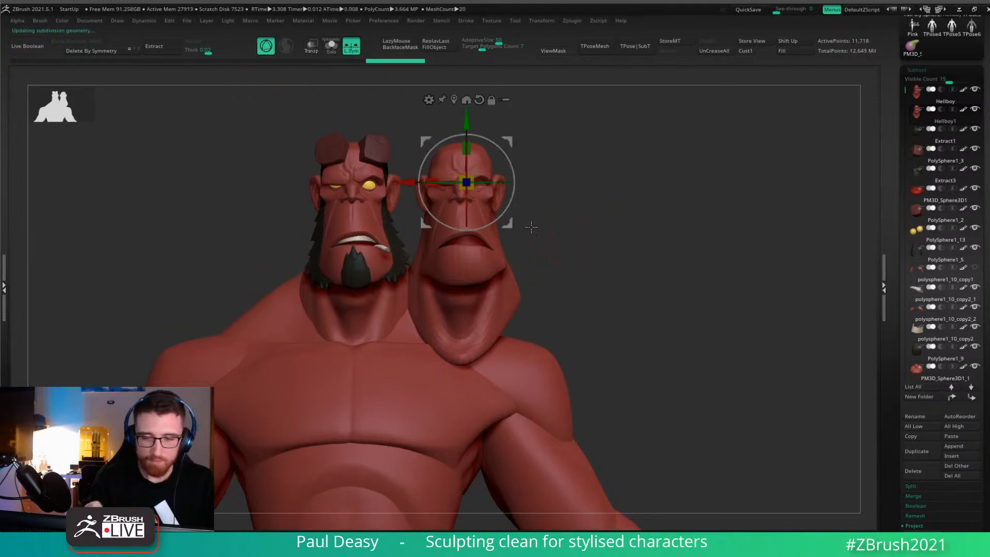
left_click_drag(473, 121, 474, 262, "ctrl")
left_click_drag(629, 234, 531, 235)
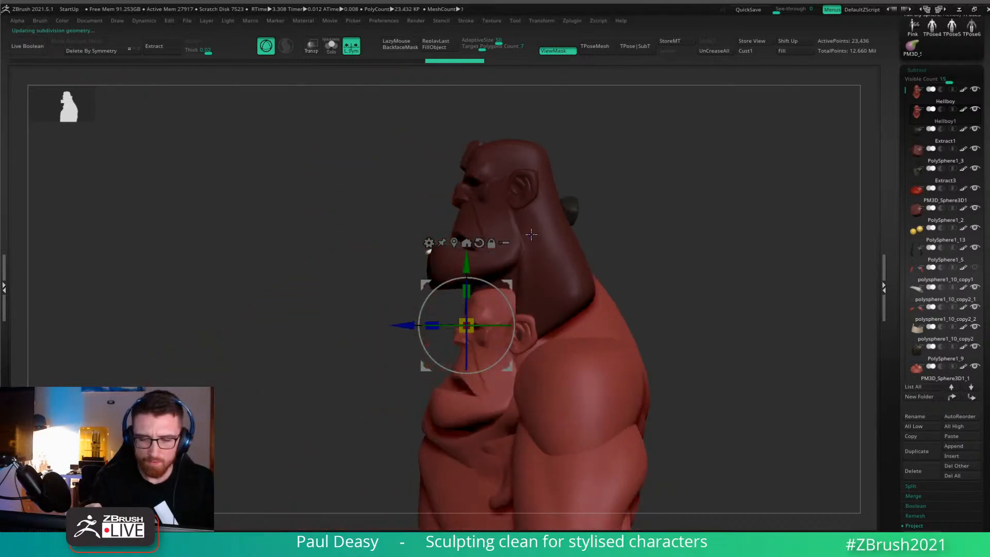
left_click_drag(498, 278, 484, 278)
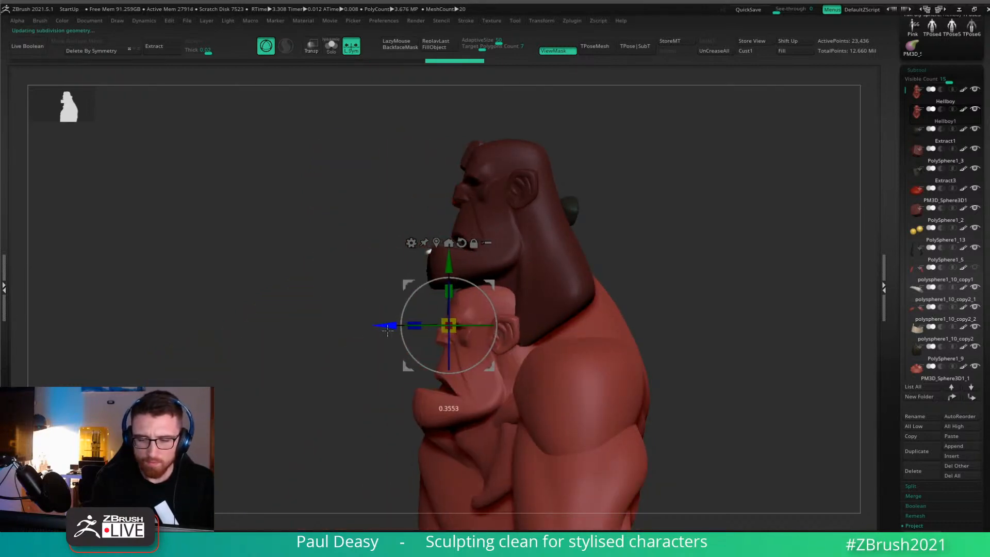
Extend the column of head copies down the front of the torso to thigh level.
left_click_drag(674, 267, 577, 211)
left_click_drag(454, 182, 455, 241, "ctrl")
left_click_drag(519, 271, 528, 200, "alt")
left_click_drag(465, 176, 483, 233, "ctrl")
left_click_drag(520, 280, 539, 232, "alt")
left_click_drag(486, 185, 489, 248, "ctrl")
left_click_drag(518, 278, 524, 201, "alt")
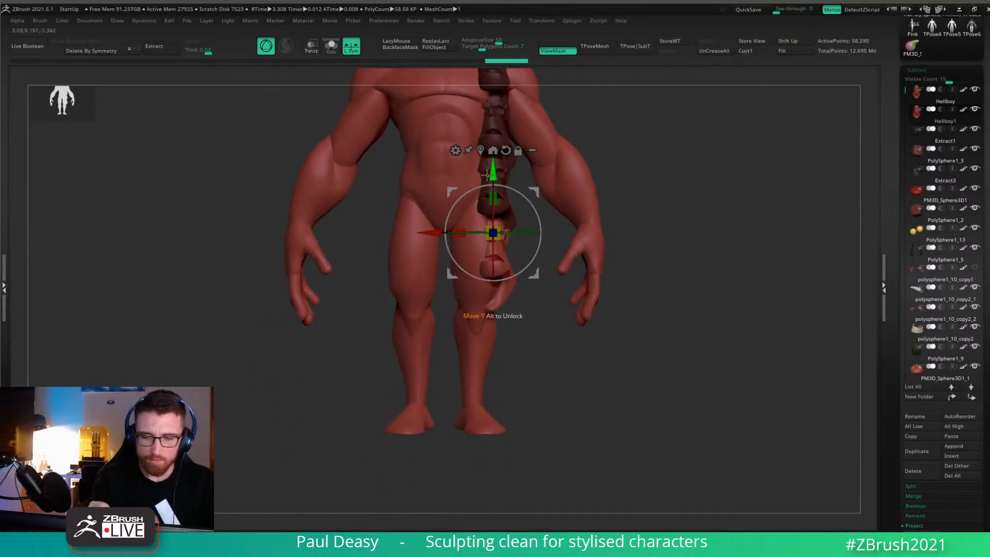
Add three more head copies down the leg to complete the eight-head measuring column, and compare it with the full figure.
left_click_drag(490, 170, 495, 233, "ctrl")
left_click_drag(521, 281, 522, 233, "alt")
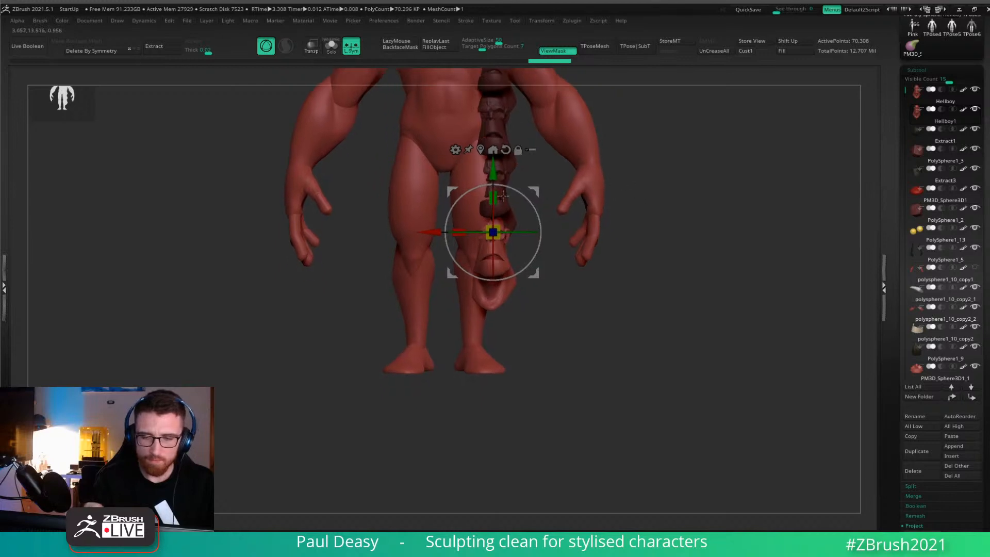
left_click_drag(492, 172, 497, 236, "ctrl")
left_click_drag(619, 239, 621, 214, "alt")
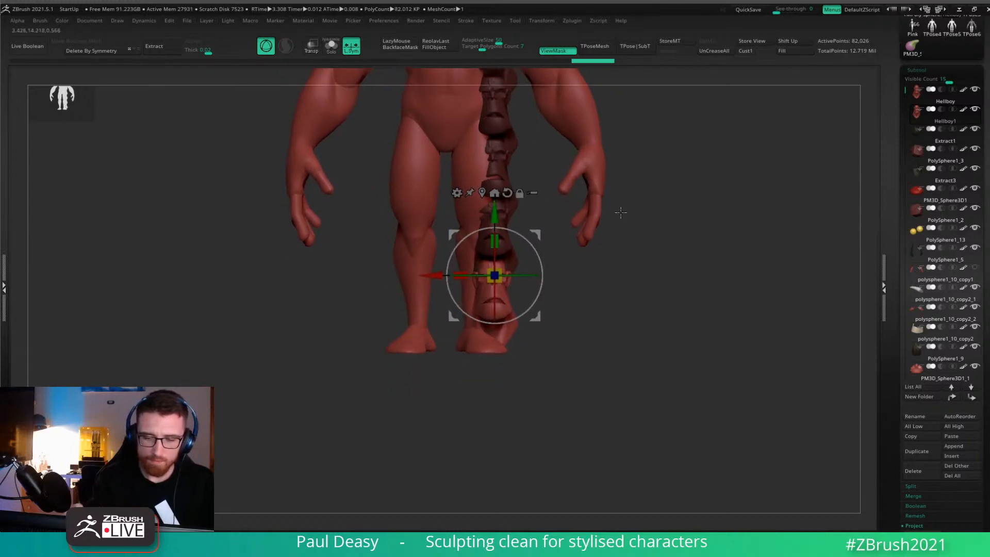
left_click_drag(496, 209, 501, 274, "ctrl")
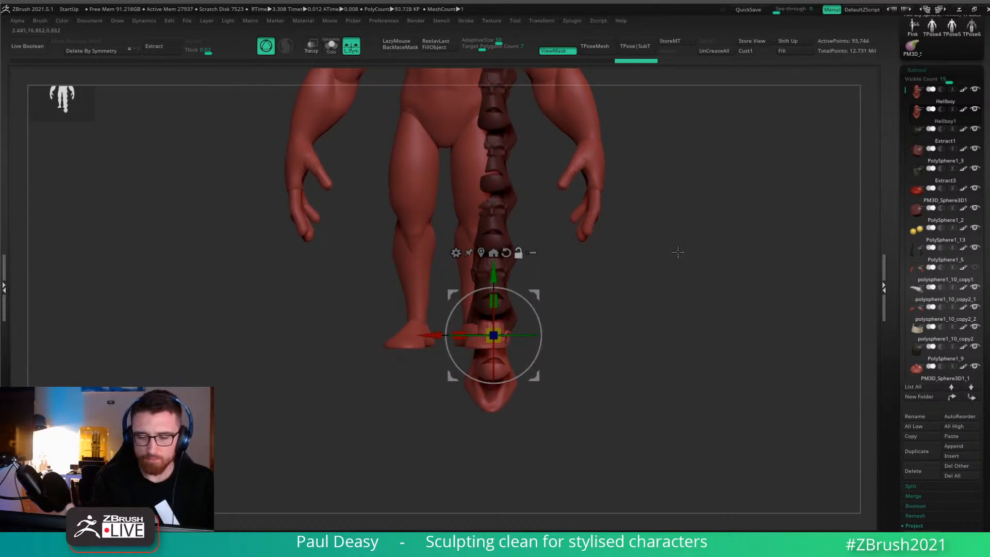
key("q")
mouse_move(678, 252)
left_mouse_down("alt")
mouse_move(633, 273)
mouse_move(627, 308)
left_mouse_up("alt")
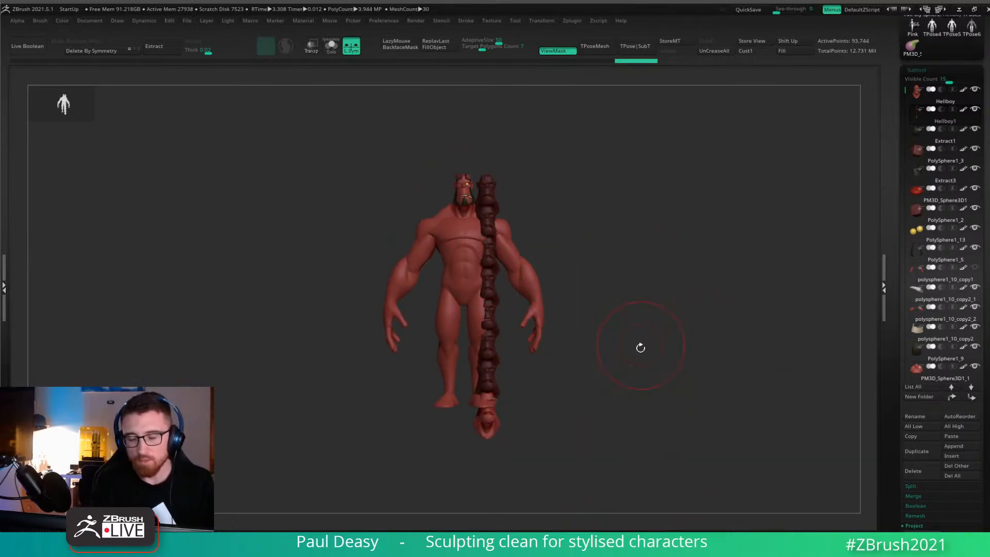
Isolate the measuring column of heads, clear its mask, delete the subtool and show the whole character again.
key("alt+s")
left_click_drag(645, 348, 657, 415, "ctrl")
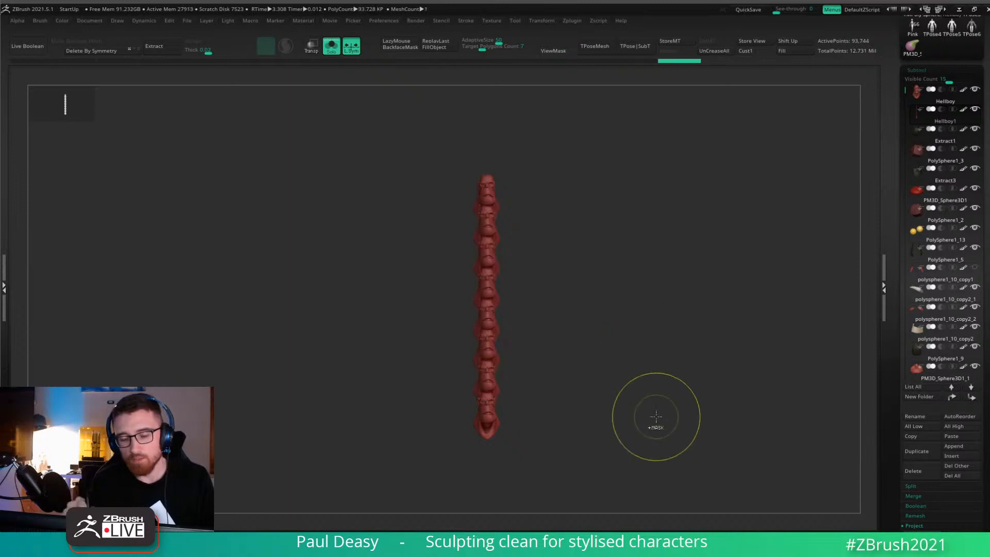
left_click(913, 470)
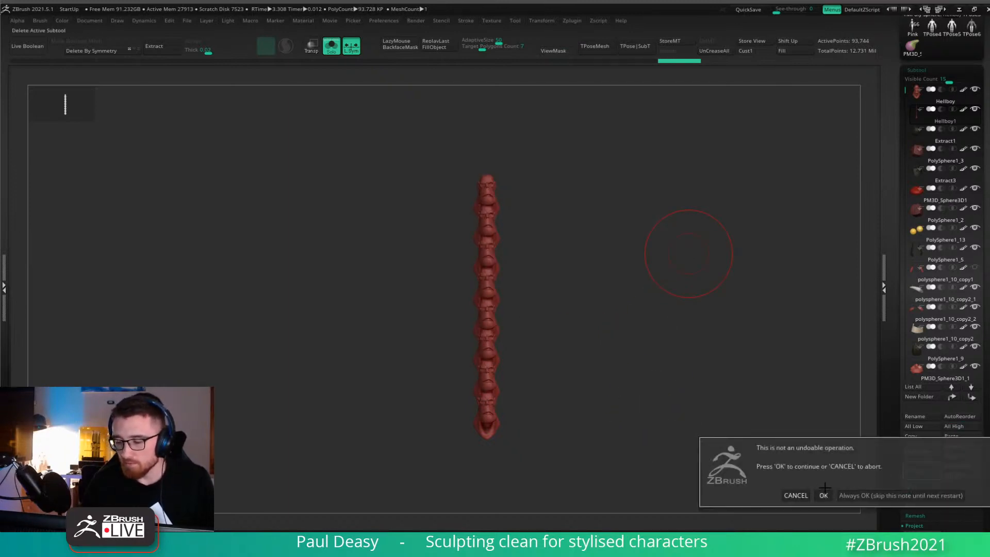
left_click(732, 495)
key("alt+s")
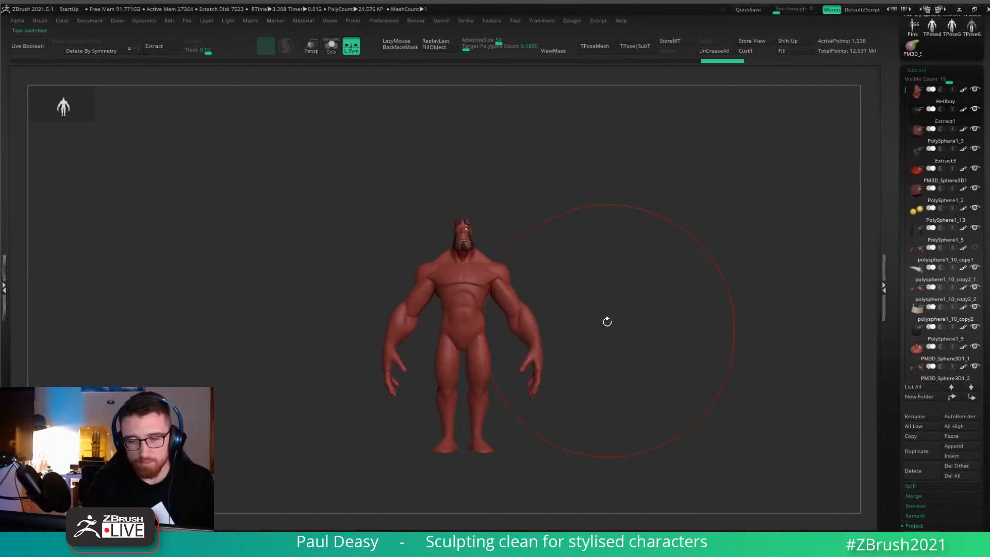
Examine the character's head, torso and arm proportions from the front.
key("space")
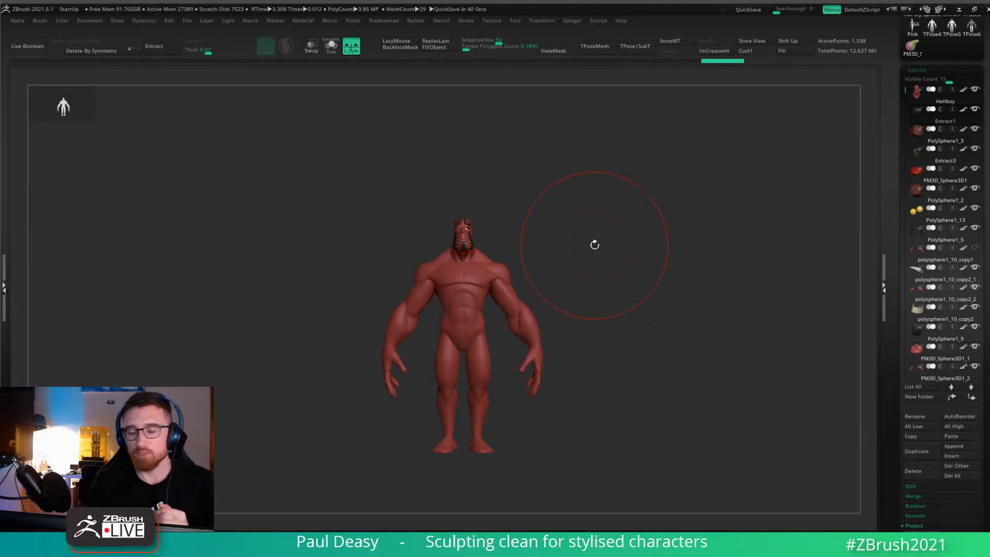
key("space")
left_click(613, 258)
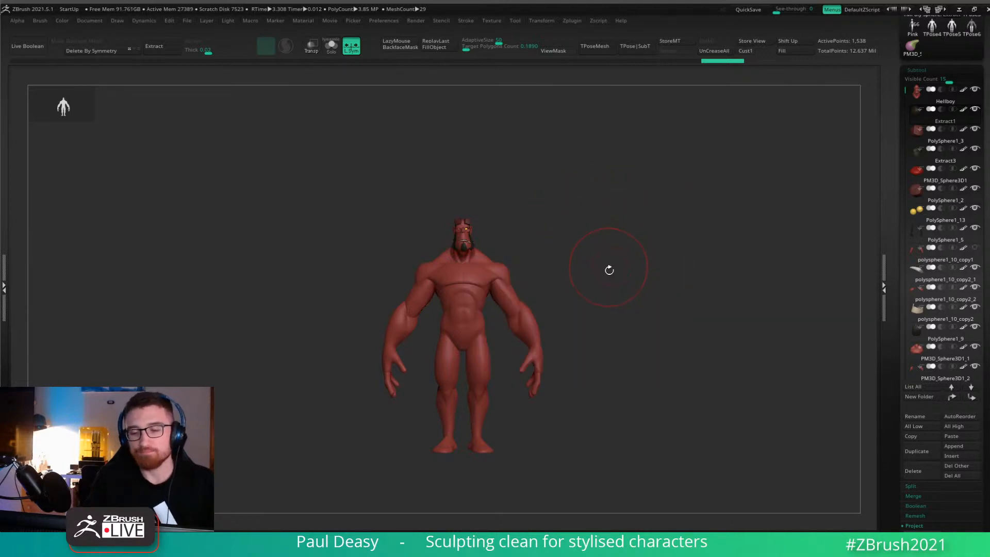
left_click_drag(609, 270, 613, 289, "alt")
left_click(507, 286, "alt")
right_click_drag(547, 269, 612, 345, "alt")
mouse_move(586, 272)
right_mouse_down("alt")
mouse_move(582, 246)
mouse_move(577, 260)
right_mouse_up("alt")
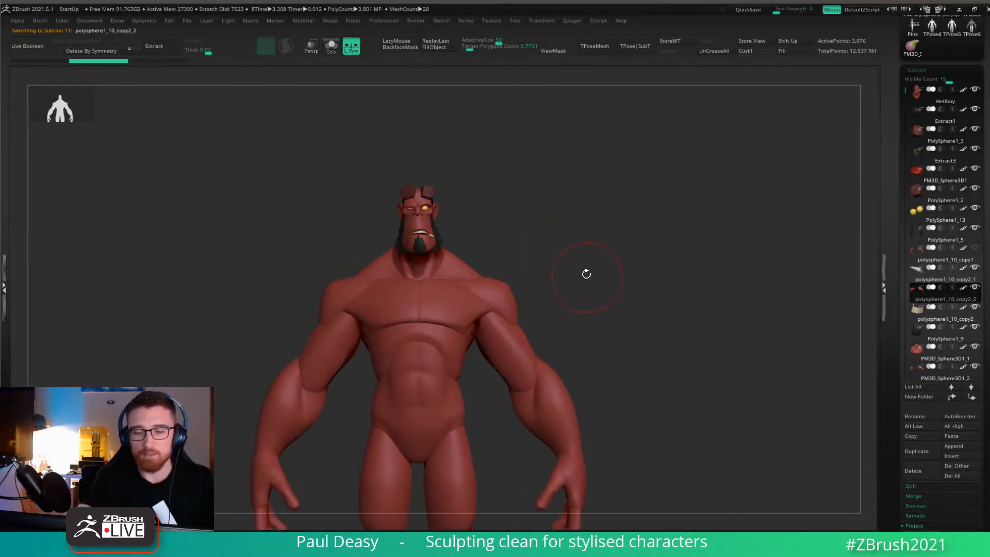
key("space")
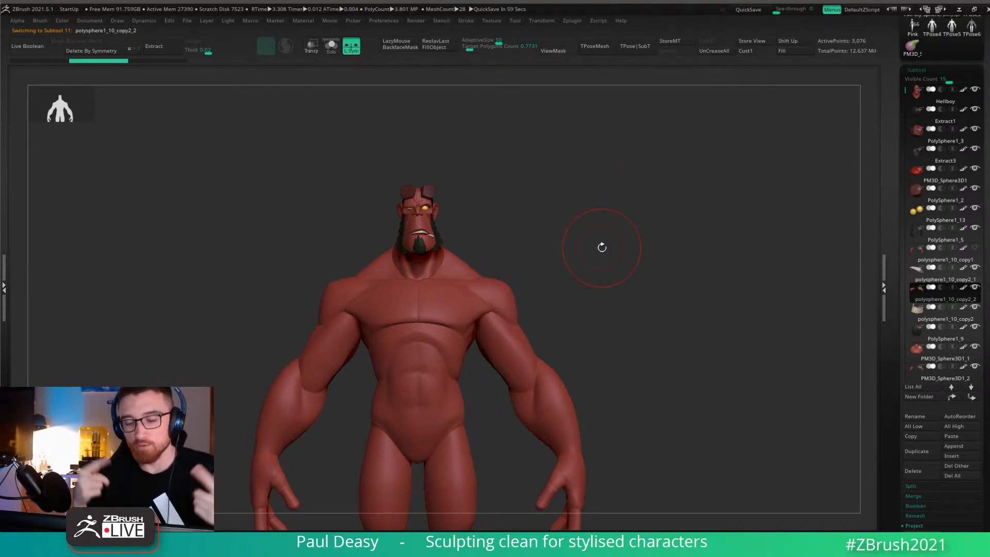
left_click_drag(655, 296, 662, 239, "alt")
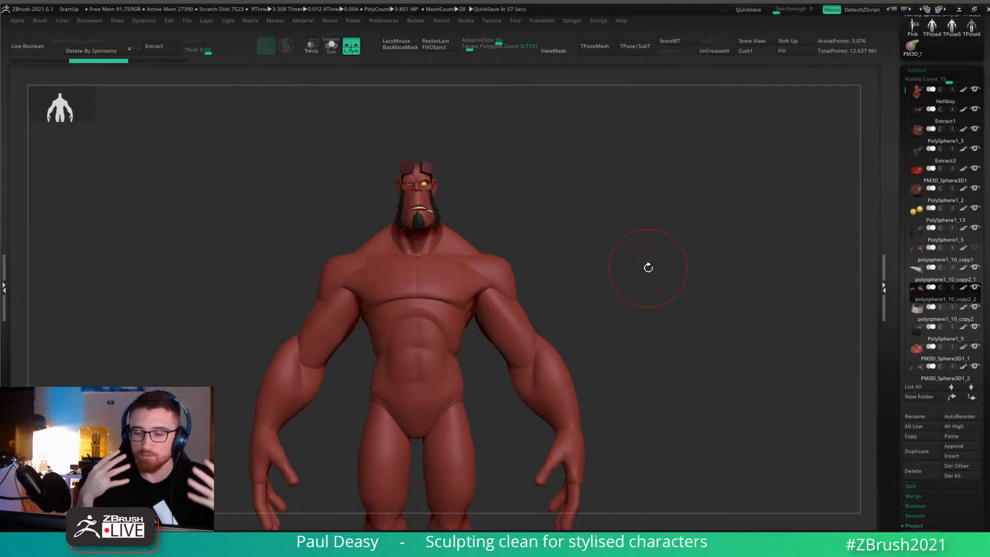
Select the upper arms, forearms and hands in turn and inspect the arms' proportions from the front and back.
left_click(490, 294, "alt")
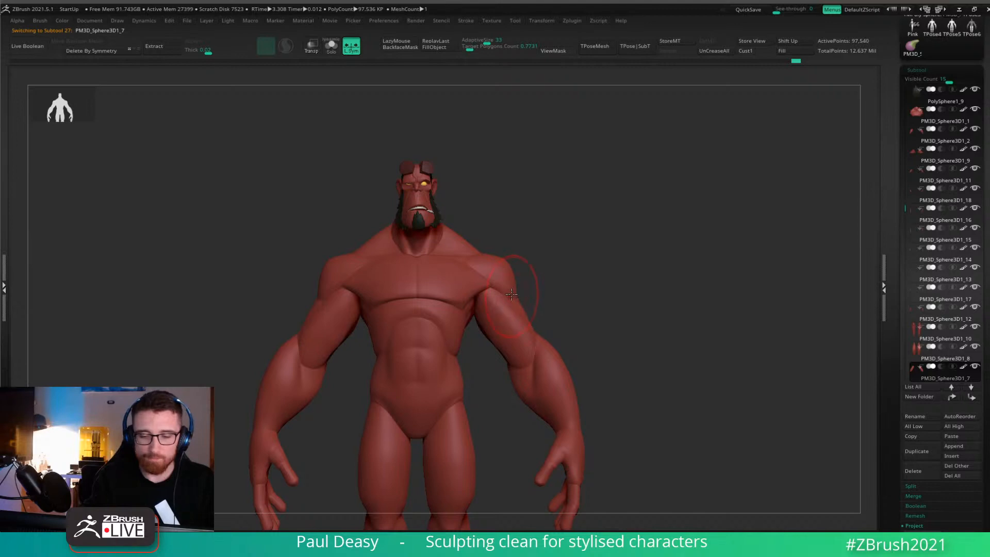
left_click_drag(560, 287, 536, 252, "alt")
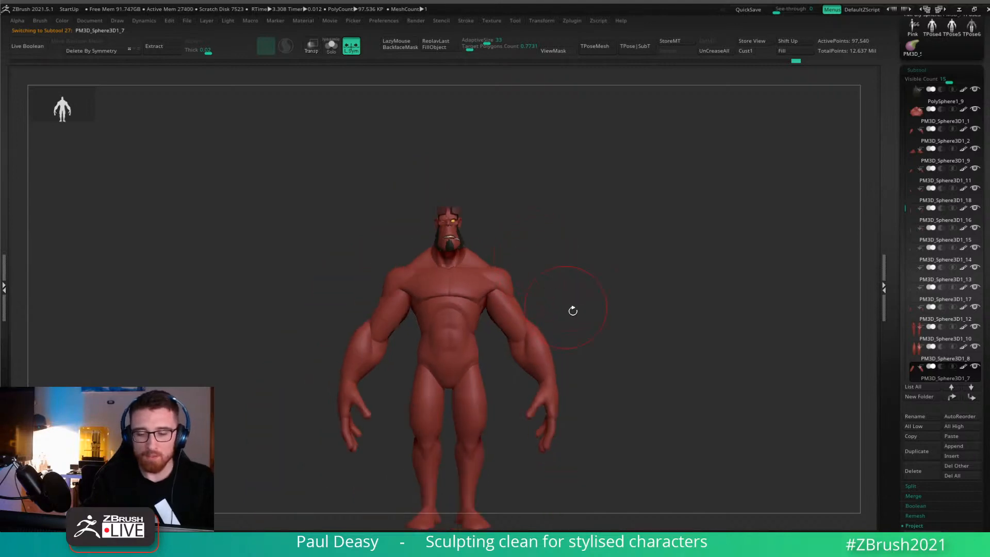
left_click_drag(573, 311, 557, 250, "alt")
left_click_drag(642, 350, 604, 365, "alt")
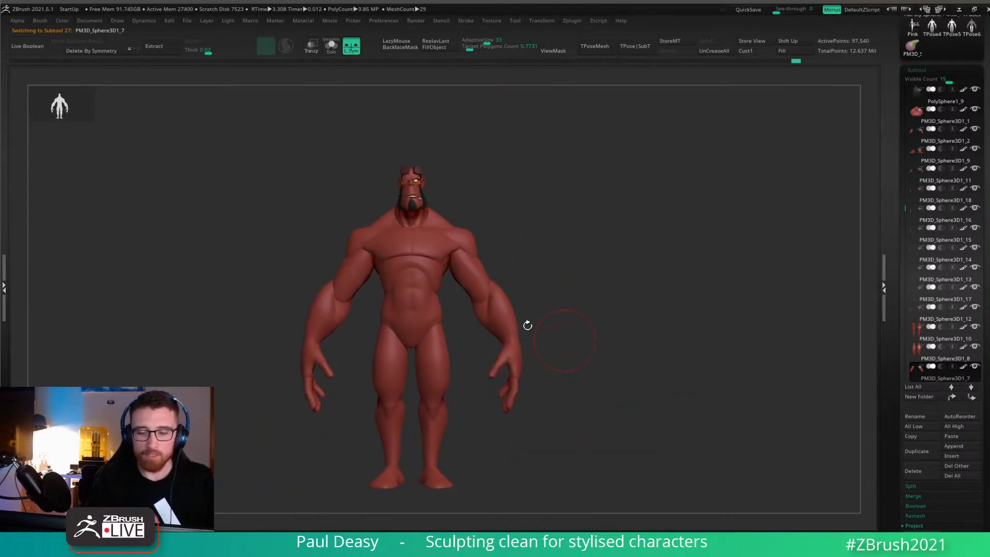
left_click(500, 342, "alt")
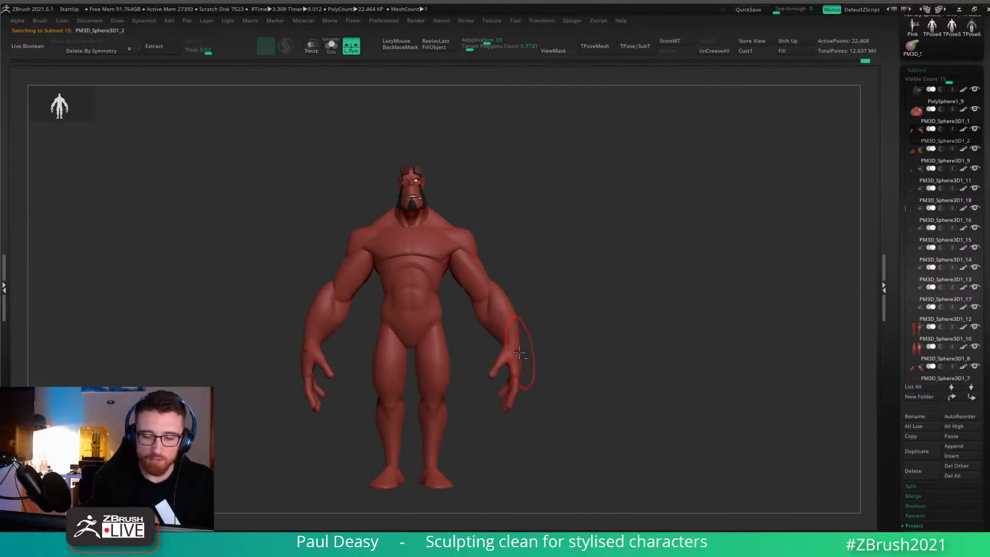
left_click(521, 355, "alt")
left_click_drag(550, 350, 498, 348, "shift")
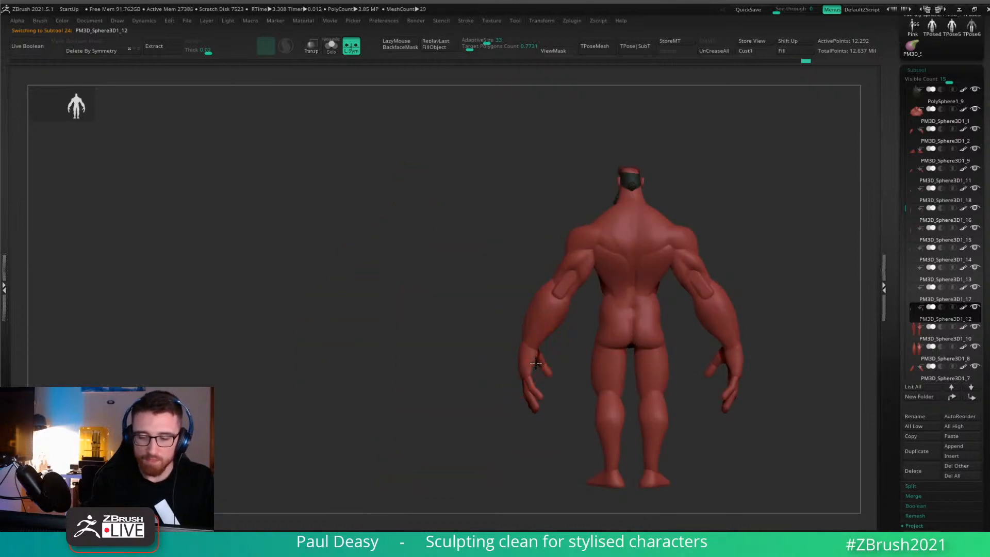
left_click_drag(565, 346, 690, 342, "alt")
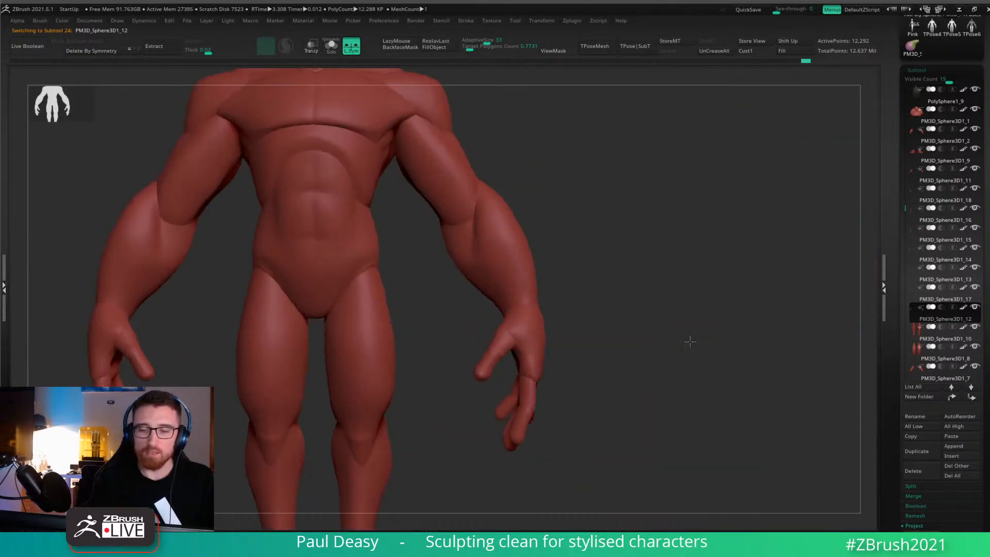
key("f")
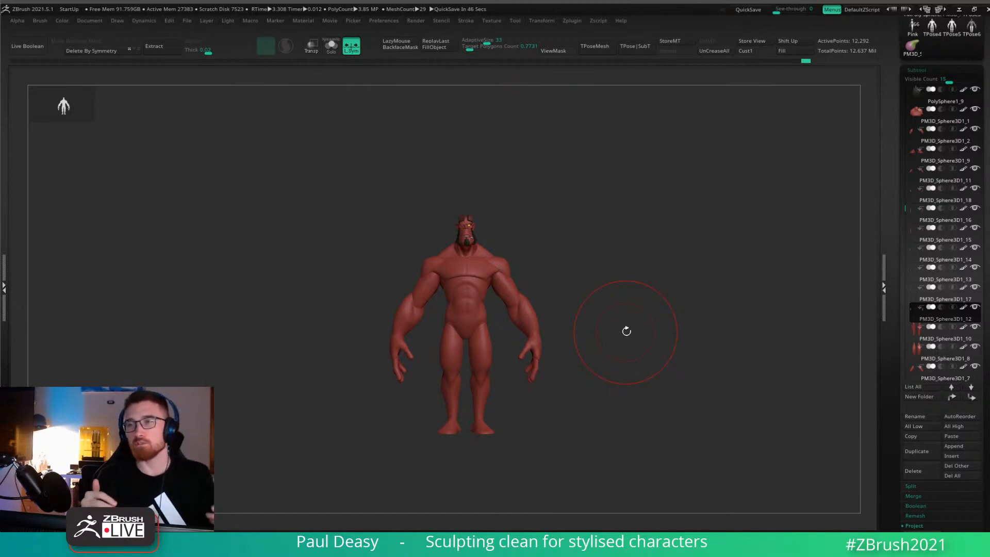
Make the forearms the active subtool and inspect their length and shape against the whole body.
key("space")
mouse_move(580, 289)
left_mouse_down()
mouse_move(566, 284)
mouse_move(629, 305)
mouse_move(611, 322)
left_mouse_up()
left_click(514, 274, "alt")
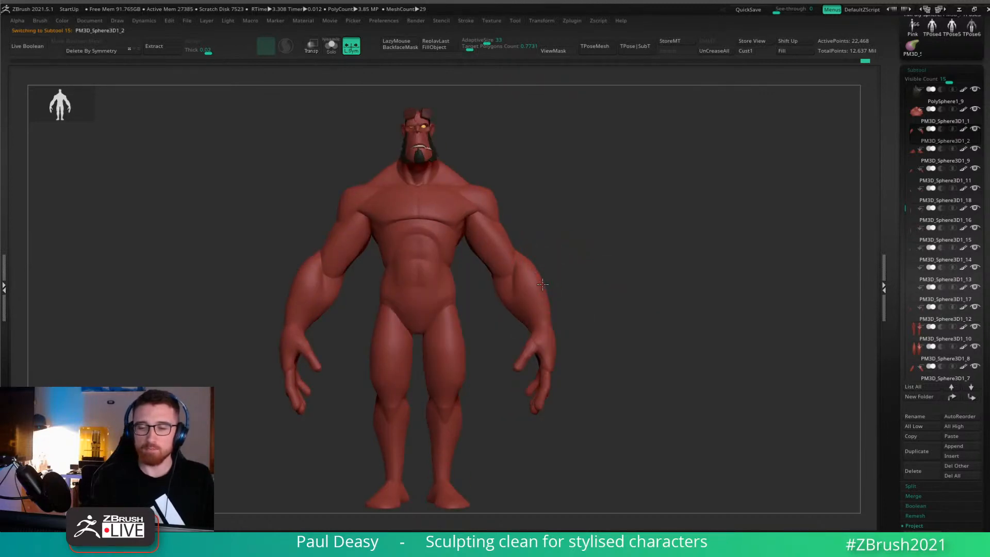
key("space")
key("space")
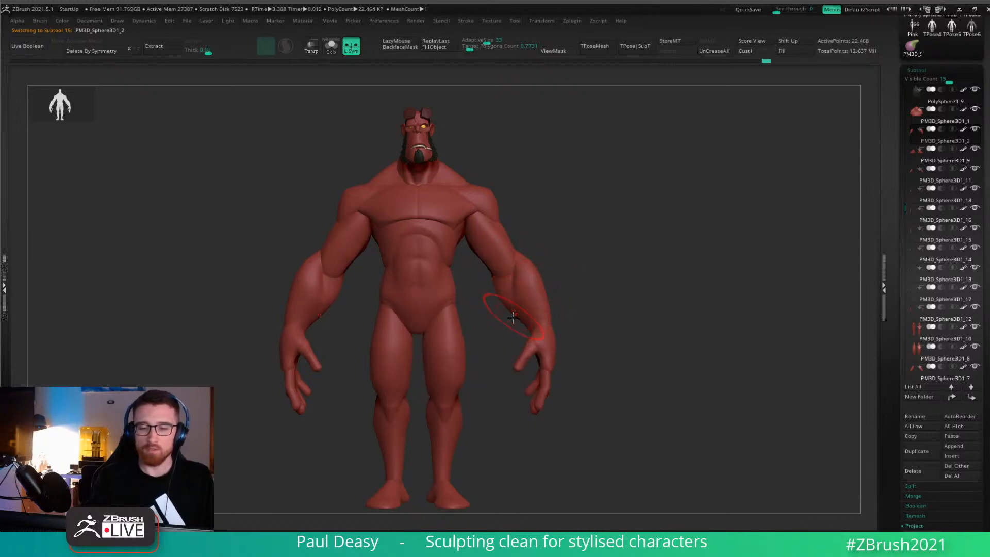
key("space")
right_click_drag(527, 309, 510, 304, "alt")
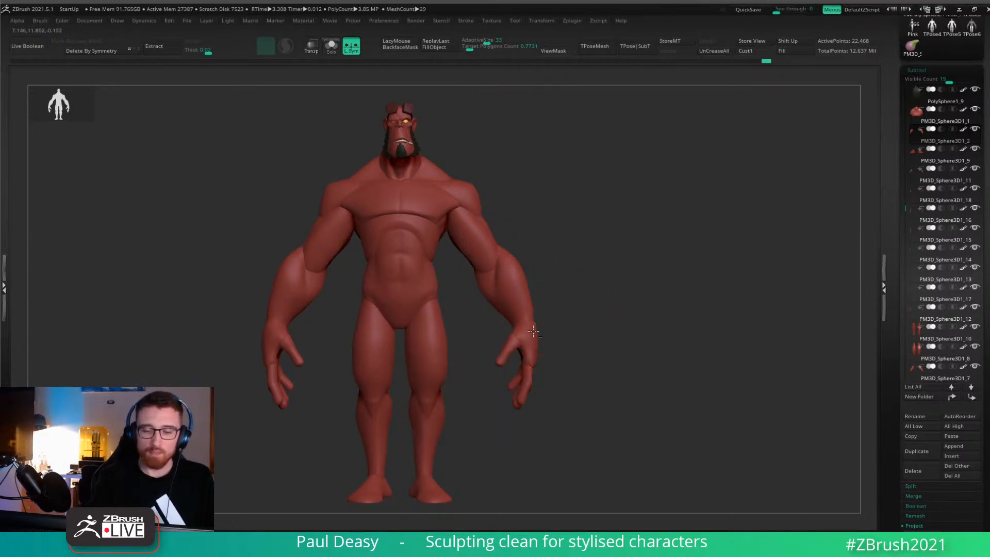
Inspect the wrists and elbows from behind, selecting the hand subtool and the elbow pieces.
left_click(533, 331, "alt")
right_click_drag(534, 330, 469, 327)
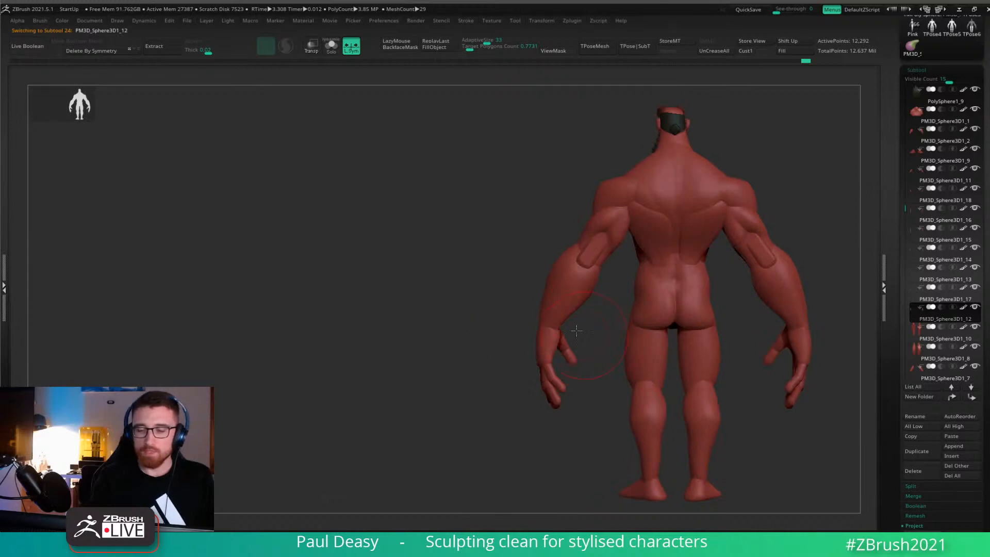
right_click_drag(577, 328, 505, 319, "alt")
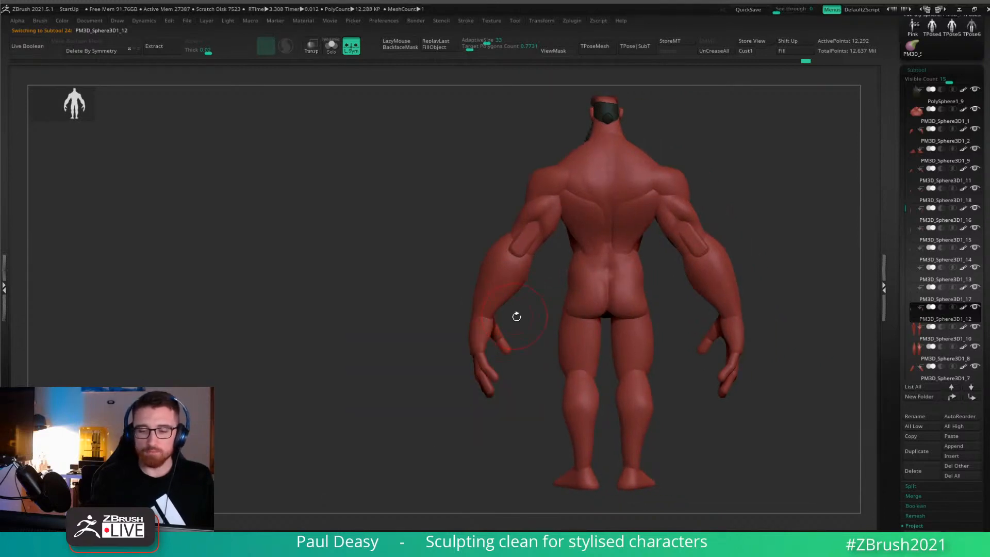
right_click_drag(739, 273, 603, 261, "alt")
left_click(554, 257, "alt")
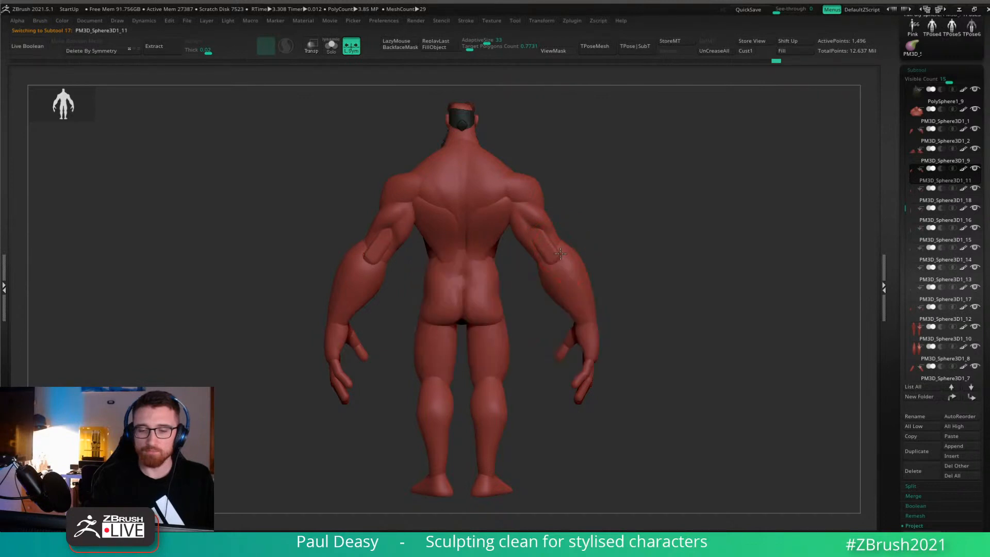
left_click(560, 253, "alt")
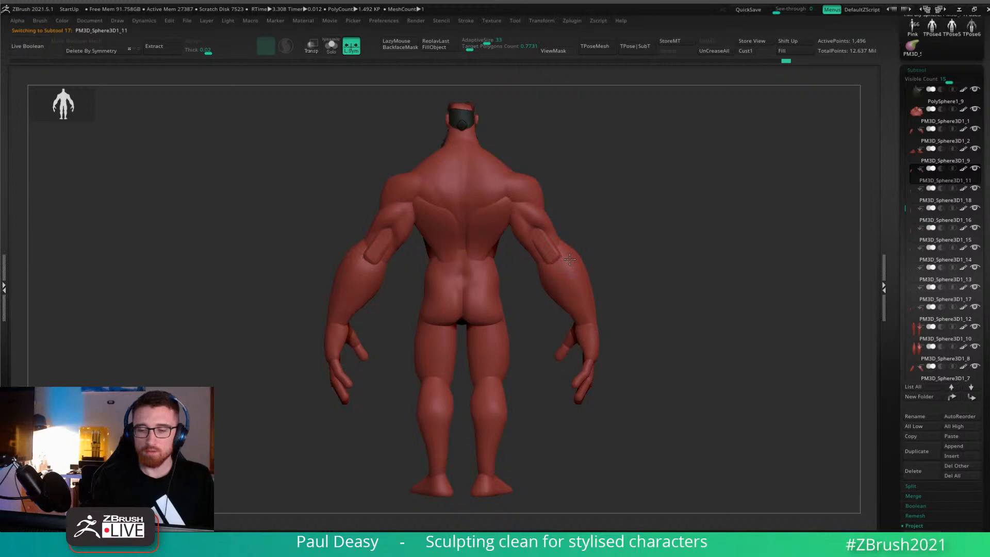
Review the full figure's silhouette and proportions from the back and the front.
left_click_drag(595, 249, 612, 258)
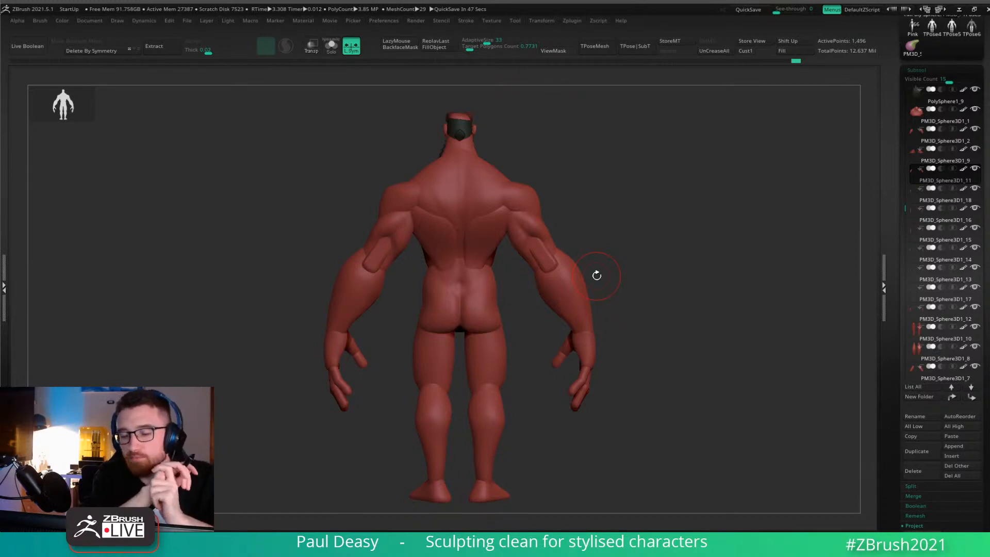
left_click_drag(596, 275, 407, 284)
left_click_drag(820, 275, 629, 242, "alt")
key("space")
mouse_move(707, 268)
left_mouse_down("alt")
mouse_move(699, 296)
mouse_move(654, 278)
left_mouse_up("alt")
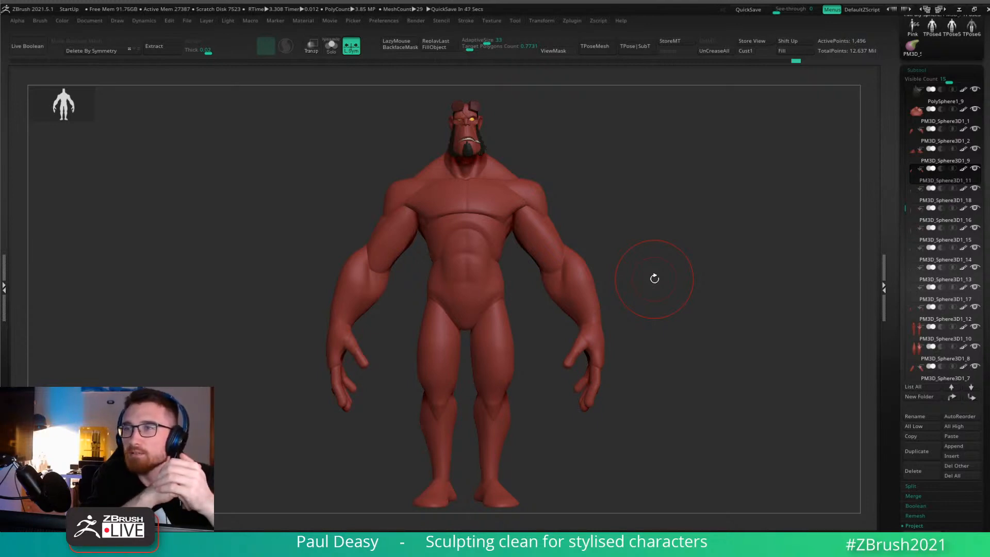
left_click_drag(690, 297, 689, 278, "alt")
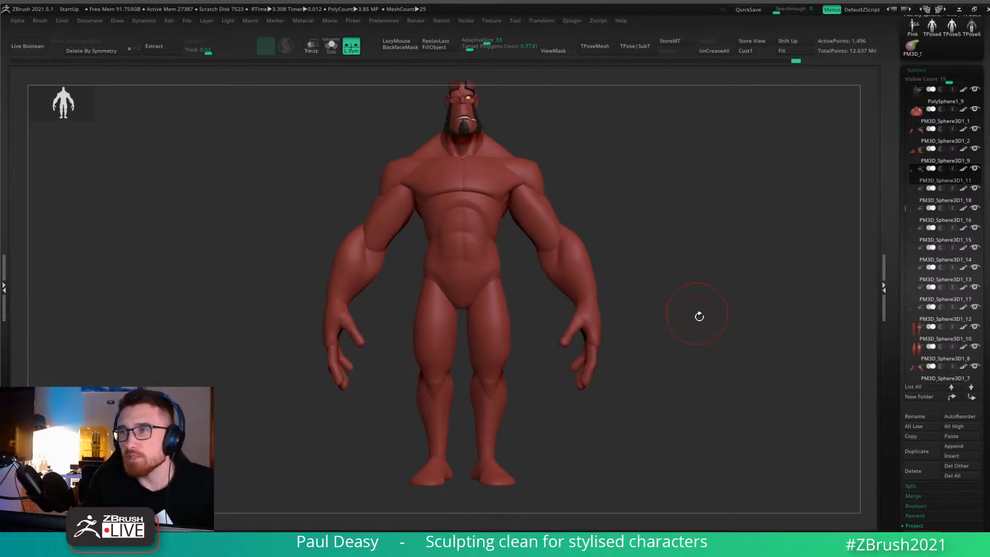
left_click_drag(698, 316, 705, 316, "alt")
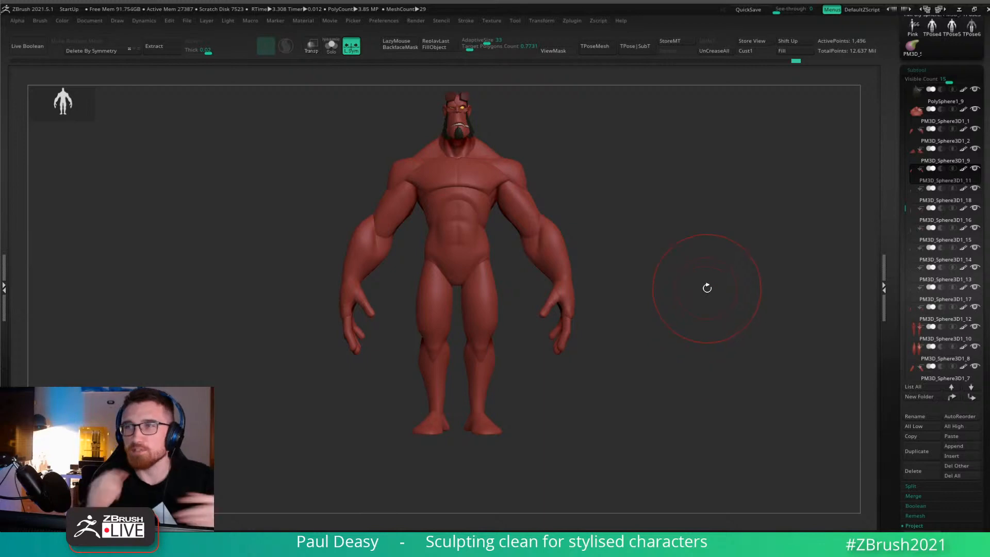
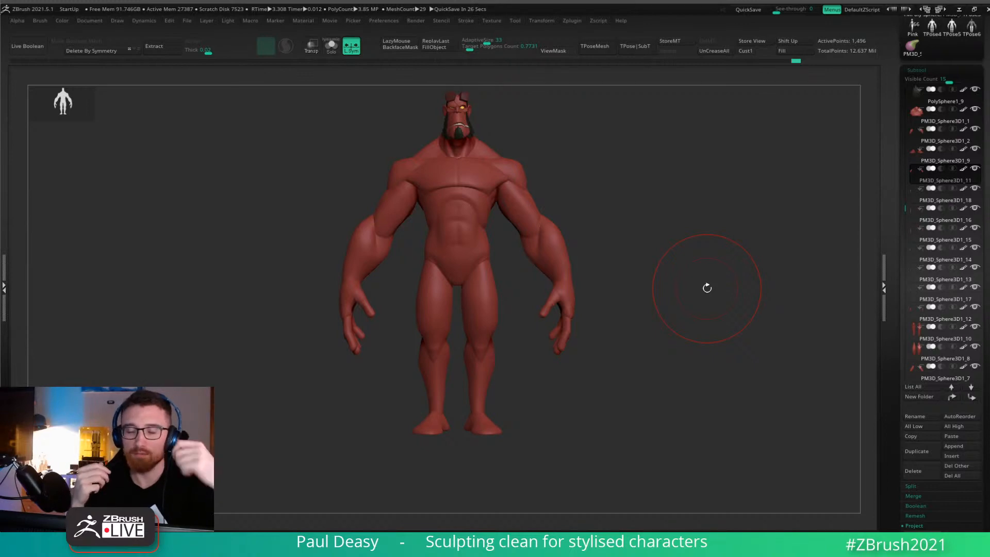
Select the upper arm and then the hand subtool, and work on the wrist end of the hand from behind.
left_click(528, 226, "alt")
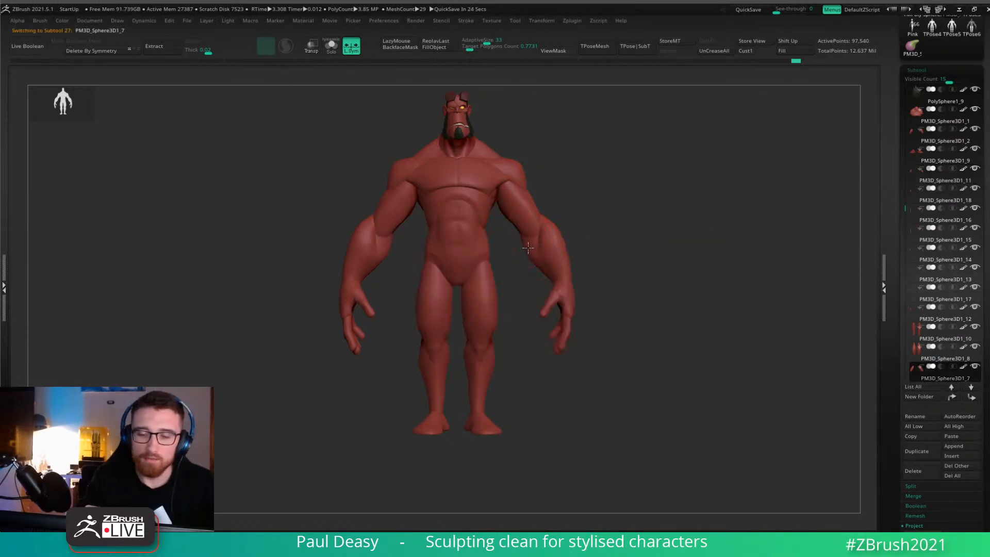
mouse_move(592, 223)
left_mouse_down()
mouse_move(581, 253)
mouse_move(610, 294)
mouse_move(595, 270)
mouse_move(573, 277)
mouse_move(577, 262)
mouse_move(675, 270)
mouse_move(604, 278)
mouse_move(634, 276)
left_mouse_up()
left_click(541, 298, "alt")
key("space")
left_click(555, 330)
key("shift+d")
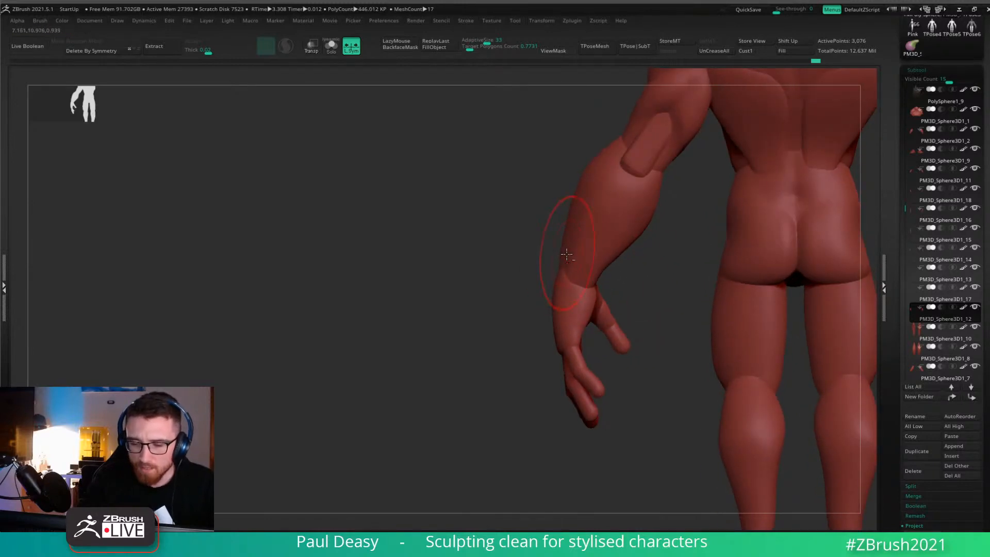
Make the forearm the active subtool and pull its outer contour slightly outward just above the wrist from behind.
left_click(563, 255, "alt")
left_click_drag(564, 258, 559, 256)
left_click_drag(626, 281, 618, 274)
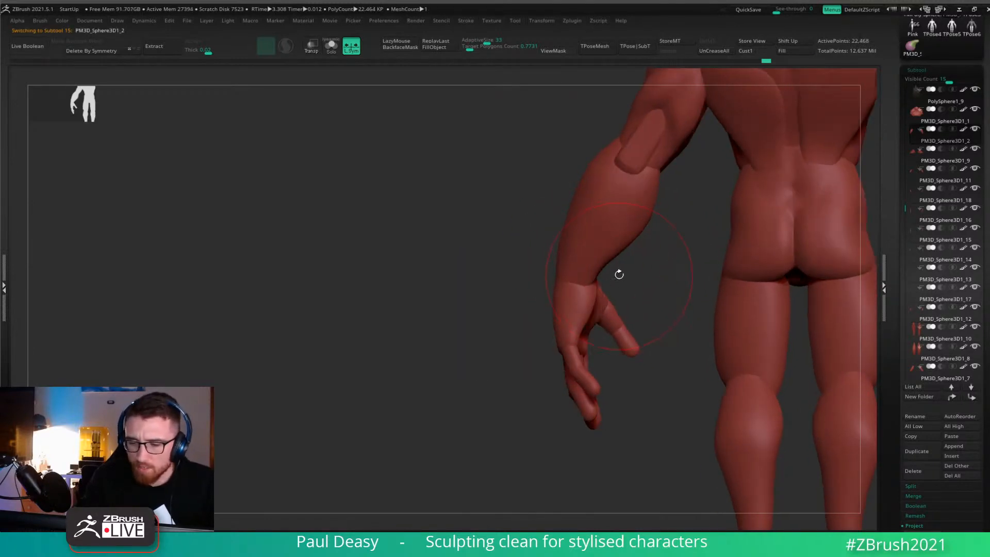
key("space")
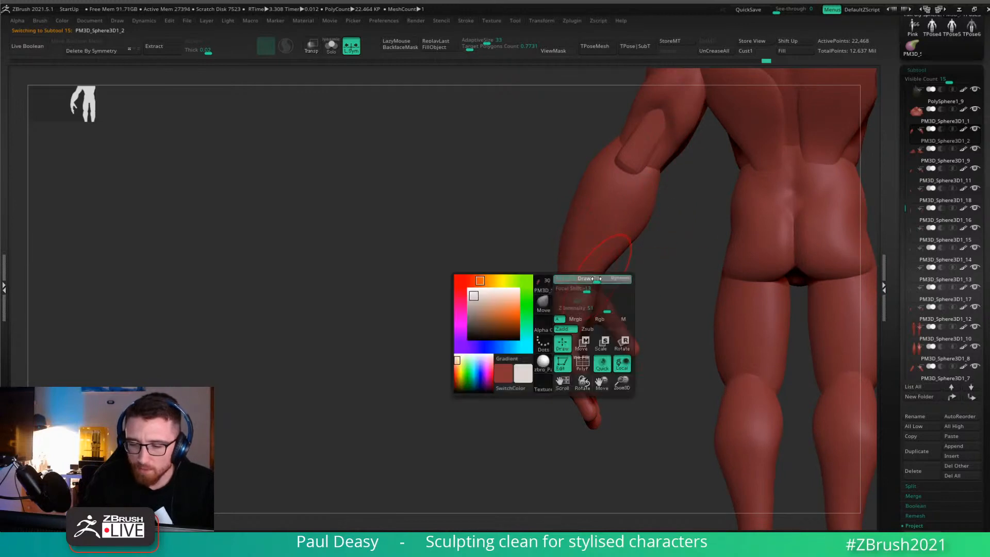
mouse_move(558, 272)
left_mouse_down()
mouse_move(536, 291)
mouse_move(670, 279)
left_mouse_up()
key("f")
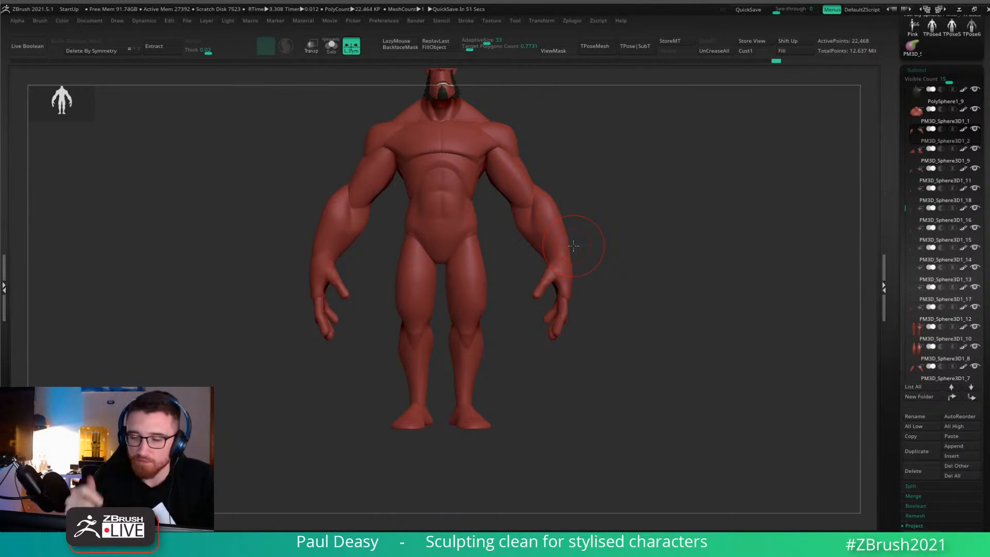
Nudge the forearm's inner edge at the wrist from behind and make the hand the active subtool.
right_click_drag(590, 261, 523, 280, "ctrl")
key("space")
left_click_drag(512, 280, 507, 282)
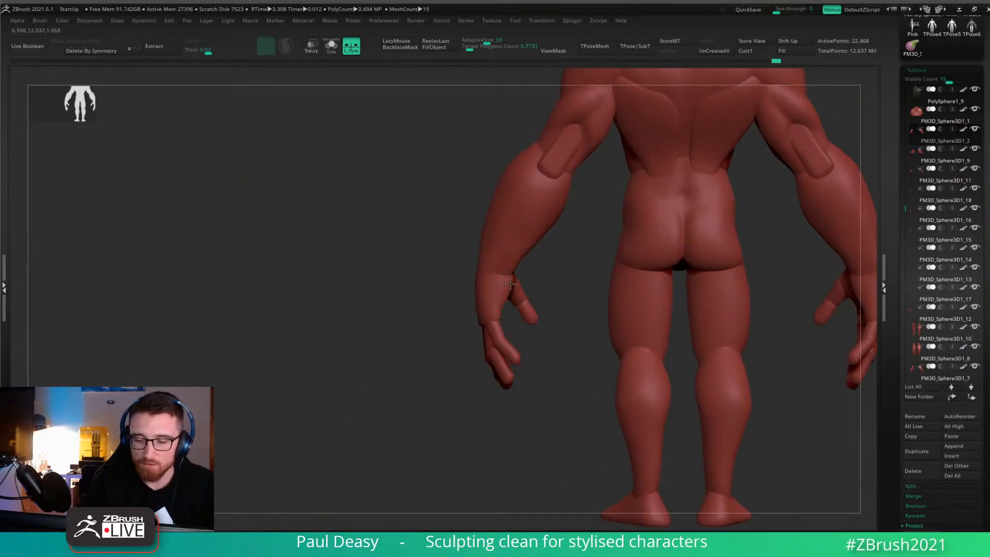
right_click_drag(562, 283, 511, 284)
left_click(539, 272, "alt")
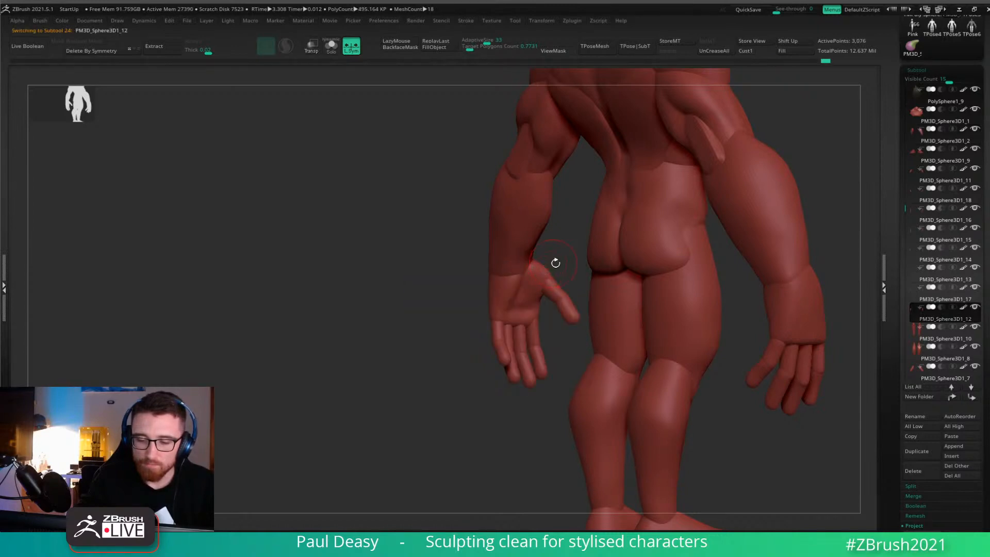
left_click_drag(555, 263, 561, 264)
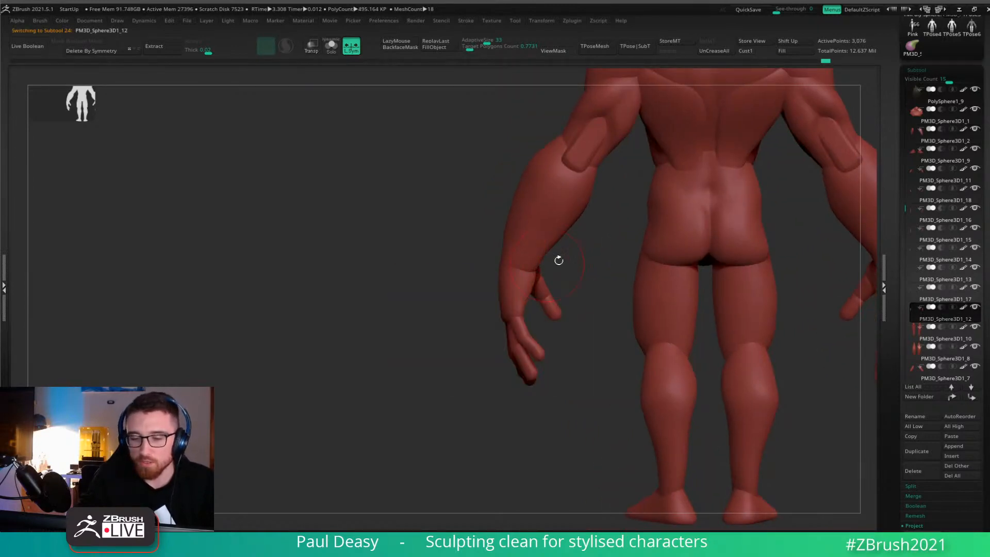
Reselect the forearm subtool and refine its inner contour between elbow and wrist with a resized Move brush.
left_click(544, 264, "alt")
key("space")
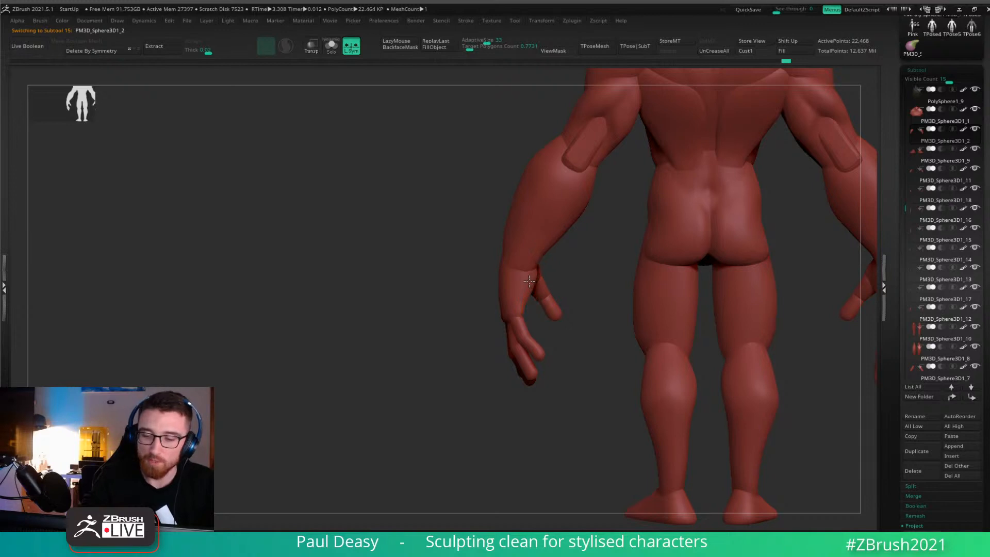
key("space")
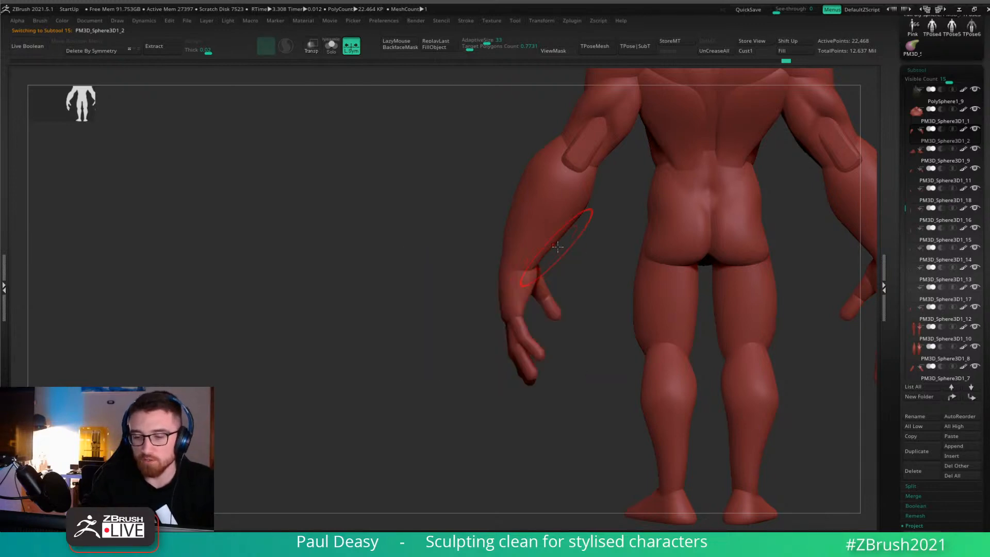
key("space")
left_click_drag(572, 223, 597, 222)
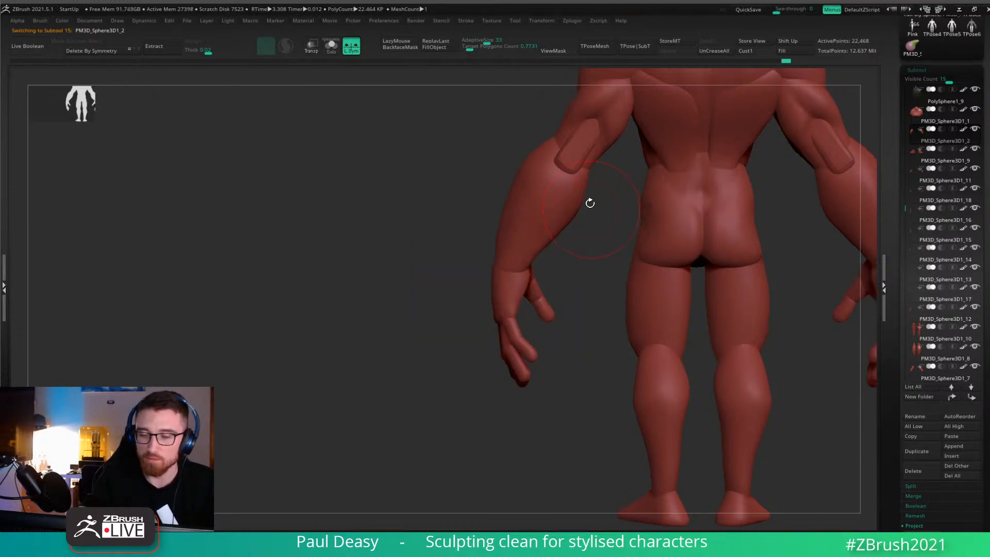
key("space")
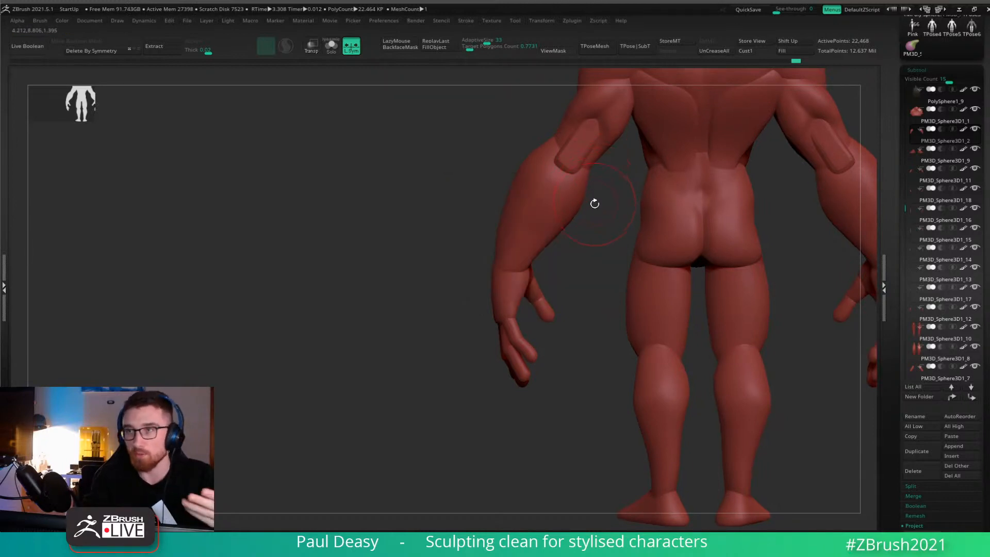
mouse_move(593, 204)
left_mouse_down()
mouse_move(580, 302)
mouse_move(690, 270)
mouse_move(593, 281)
left_mouse_up()
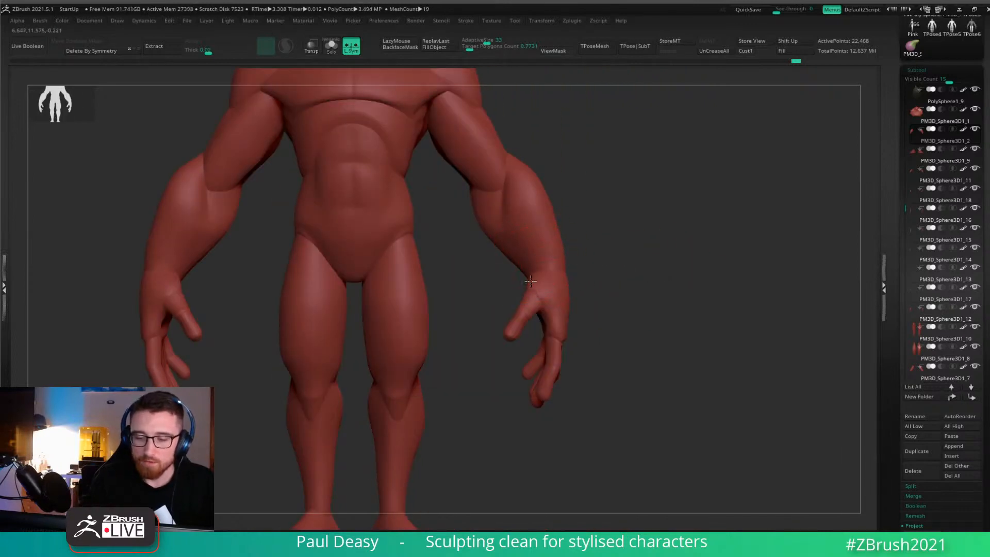
Inspect how the hand and forearm meet at the wrist from the side, selecting each subtool in turn.
left_click(563, 282, "alt")
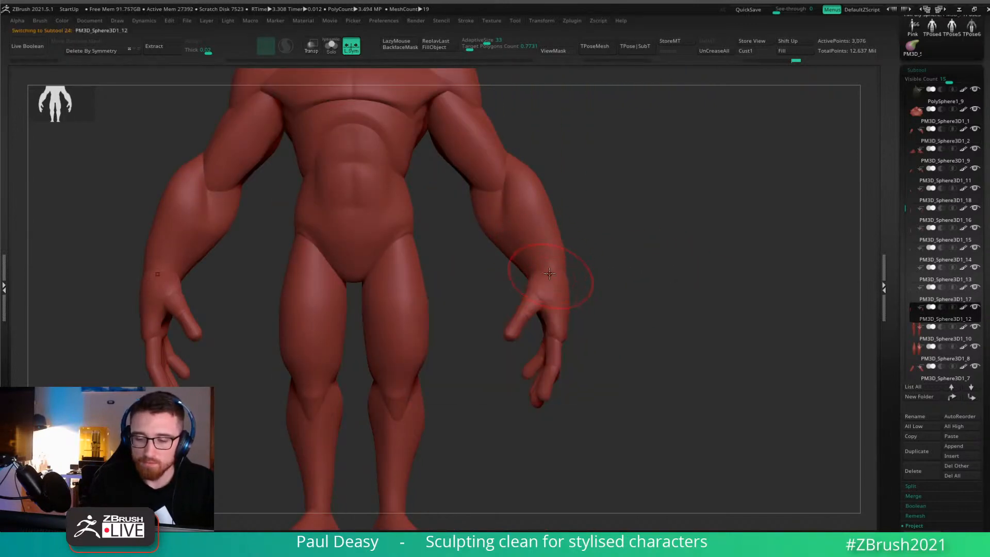
mouse_move(614, 268)
left_mouse_down()
mouse_move(565, 272)
mouse_move(588, 271)
left_mouse_up()
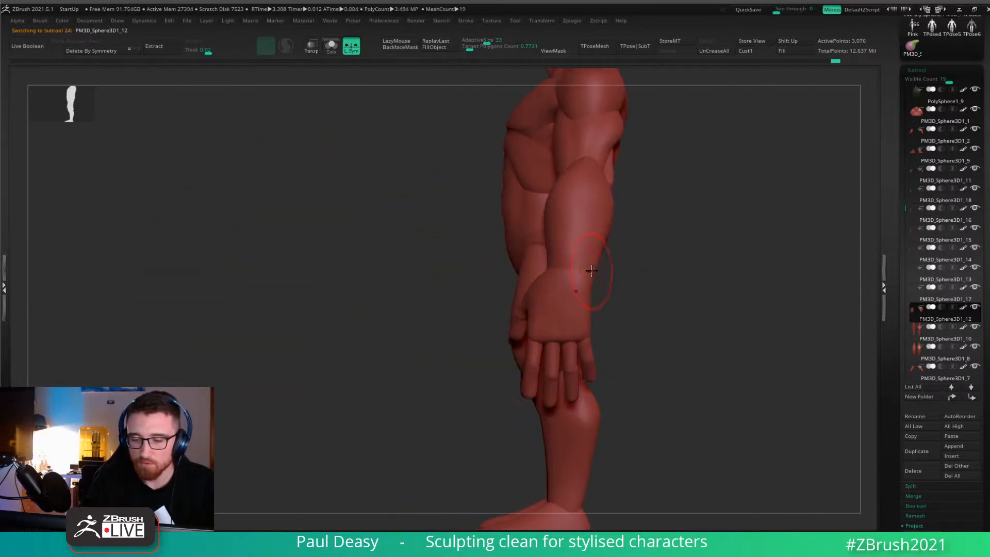
mouse_move(595, 271)
right_mouse_down()
mouse_move(584, 273)
mouse_move(604, 265)
right_mouse_up()
left_click(599, 256, "alt")
left_click_drag(630, 248, 550, 264)
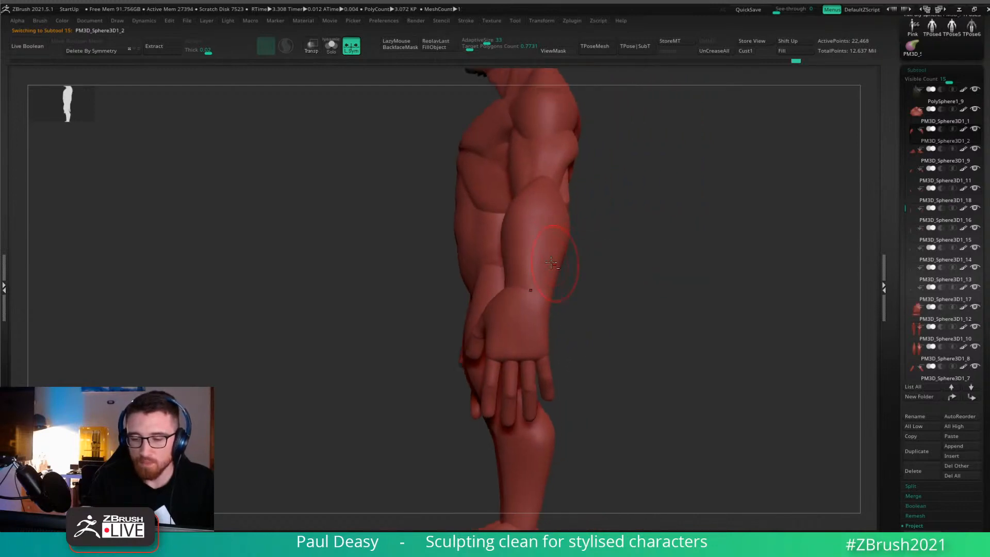
key("b")
key("s")
key("t")
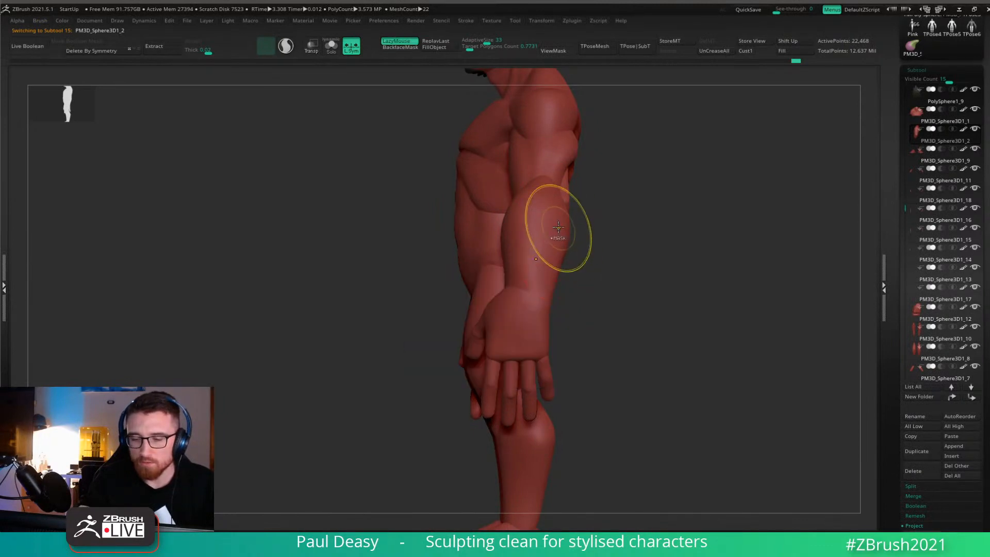
key("space")
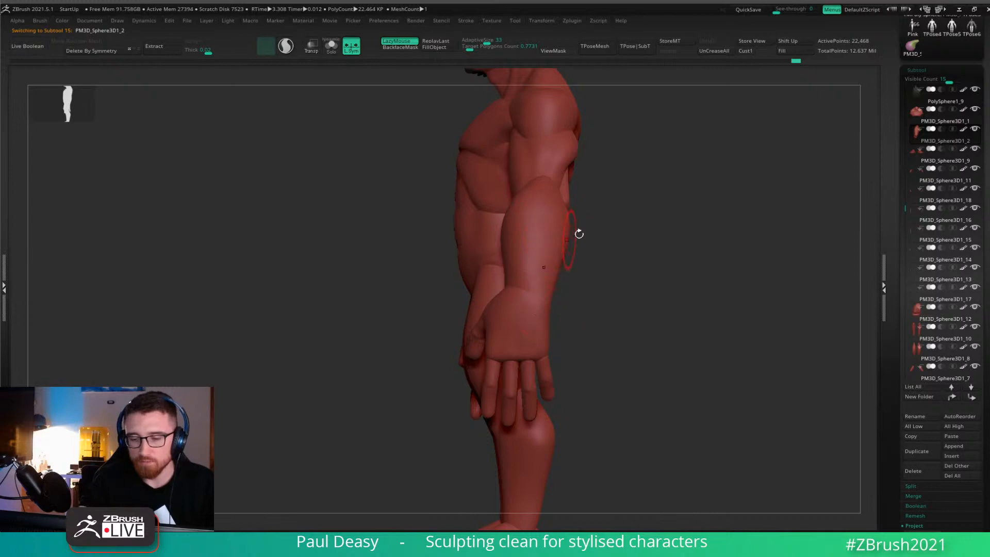
left_click_drag(578, 233, 584, 281)
key("w")
Examine the forearms against the whole body from behind, with the full figure in view.
key("space")
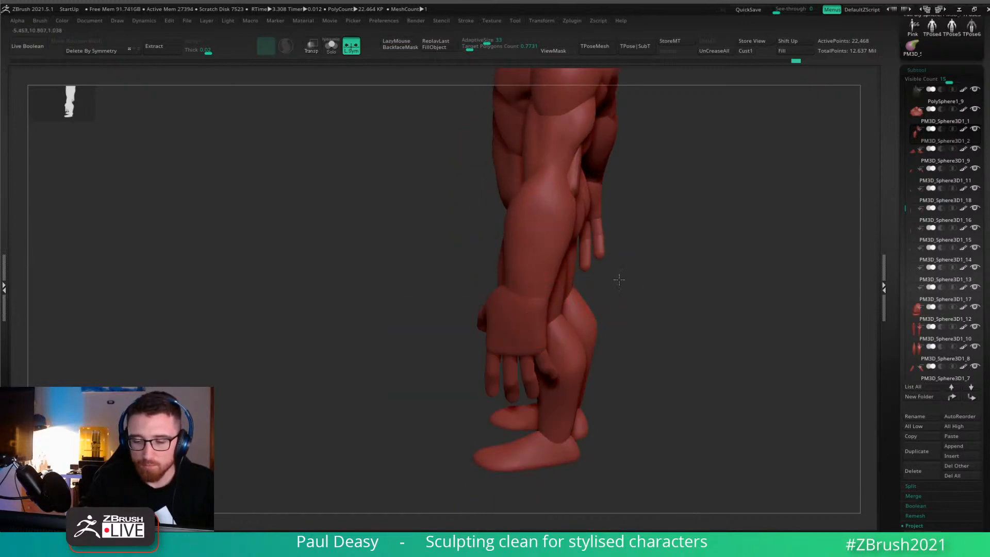
mouse_move(618, 279)
left_mouse_down()
mouse_move(656, 287)
mouse_move(531, 305)
mouse_move(535, 273)
left_mouse_up()
key("space")
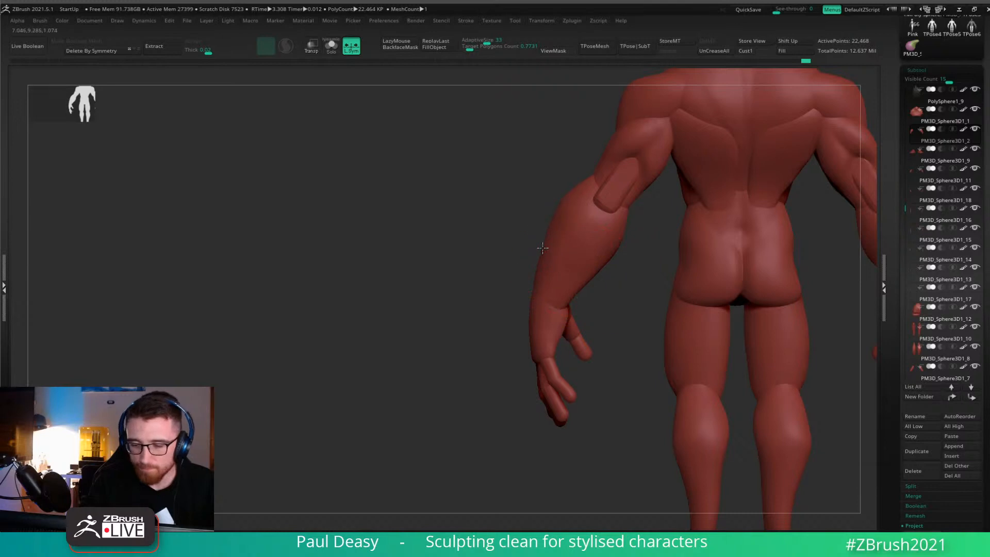
mouse_move(545, 244)
right_mouse_down("ctrl")
mouse_move(562, 285)
mouse_move(527, 306)
right_mouse_up("ctrl")
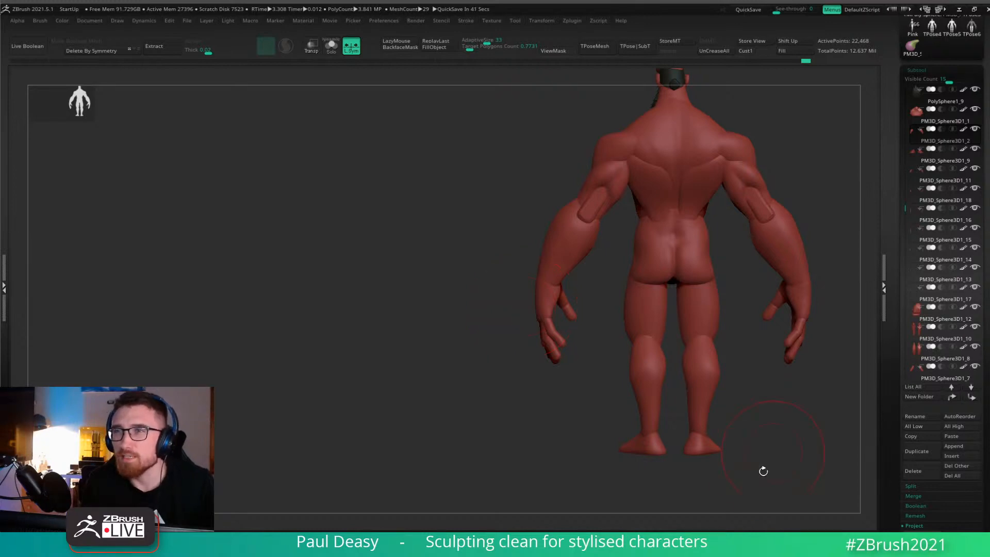
left_click_drag(762, 466, 658, 436, "alt")
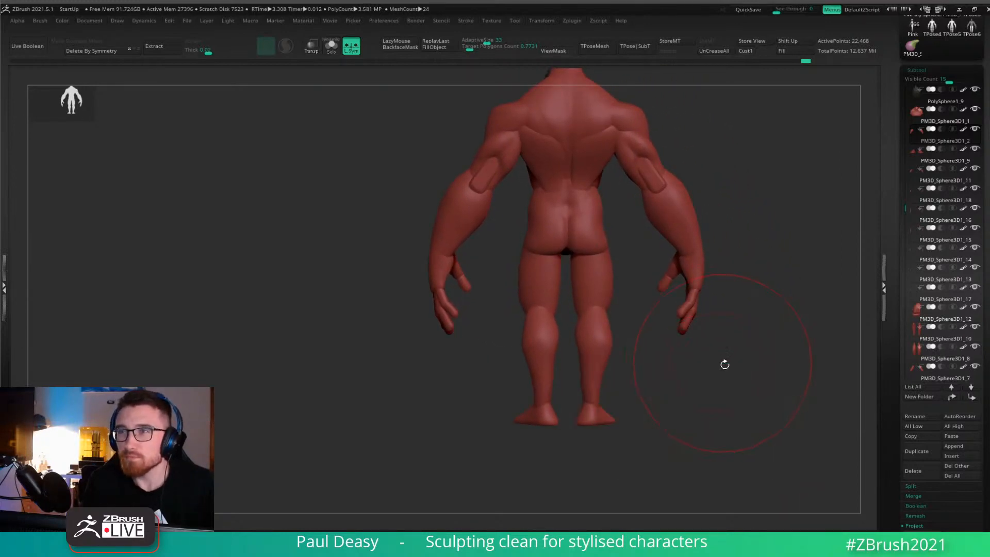
mouse_move(738, 385)
left_mouse_down("alt")
mouse_move(694, 387)
mouse_move(681, 369)
mouse_move(698, 376)
mouse_move(701, 358)
mouse_move(715, 357)
mouse_move(688, 369)
left_mouse_up("alt")
key("space")
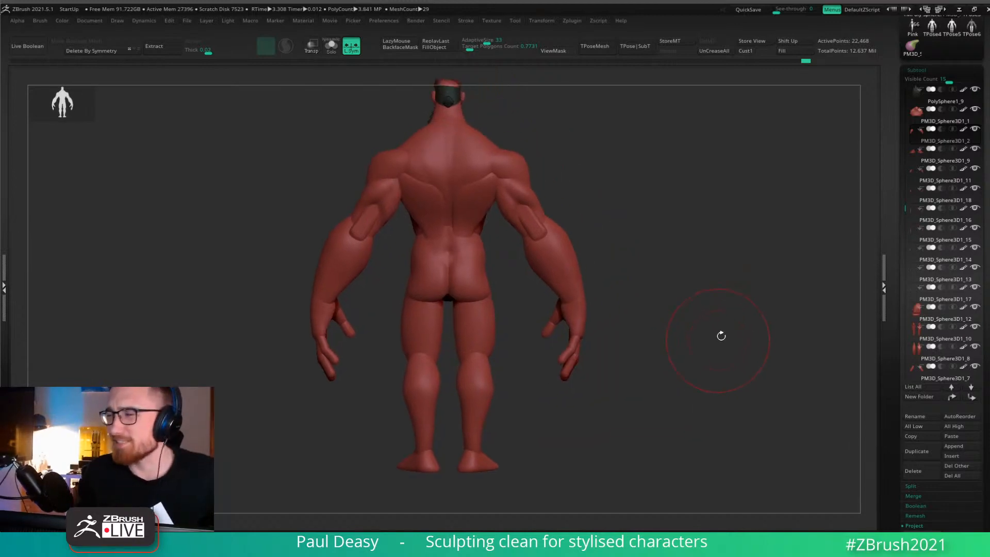
left_click_drag(718, 340, 709, 366, "alt")
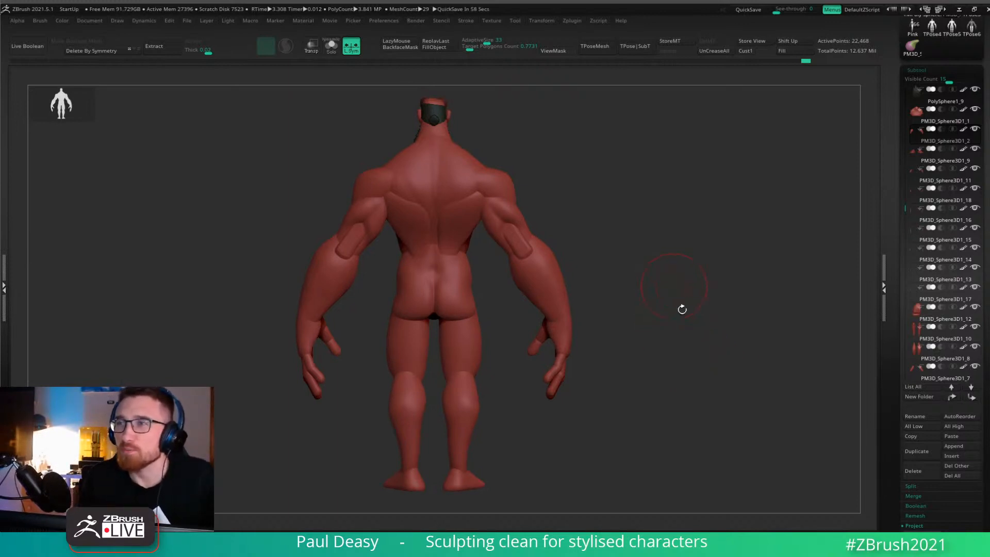
Examine the full figure's arm and body proportions from the front.
mouse_move(682, 309)
left_mouse_down()
mouse_move(736, 329)
mouse_move(579, 349)
mouse_move(644, 302)
mouse_move(680, 305)
mouse_move(692, 320)
mouse_move(673, 308)
left_mouse_up()
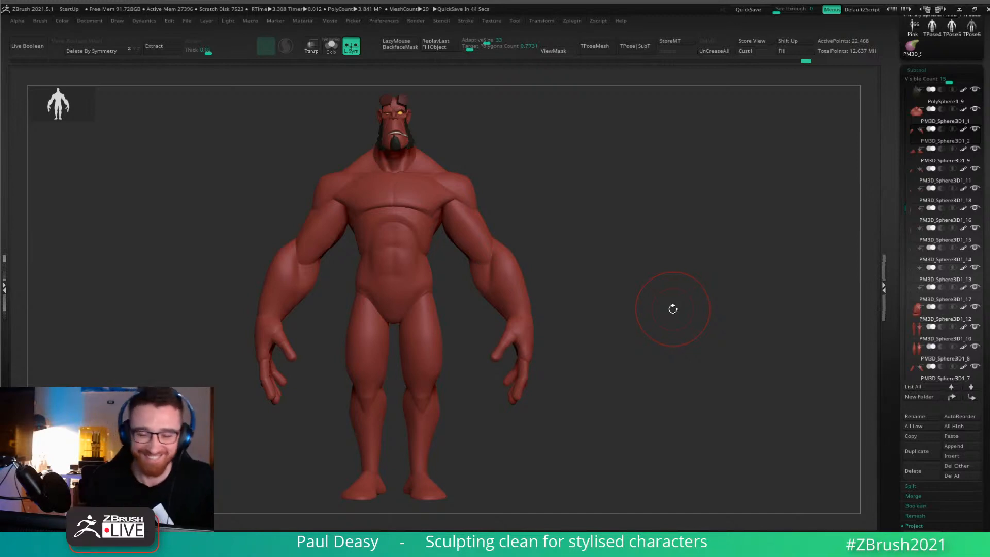
left_click_drag(672, 309, 727, 335, "alt")
key("space")
key("space")
mouse_move(674, 318)
left_mouse_down("alt")
mouse_move(663, 286)
mouse_move(683, 314)
mouse_move(699, 296)
left_mouse_up("alt")
key("space")
left_click_drag(700, 304, 684, 304, "alt")
key("space")
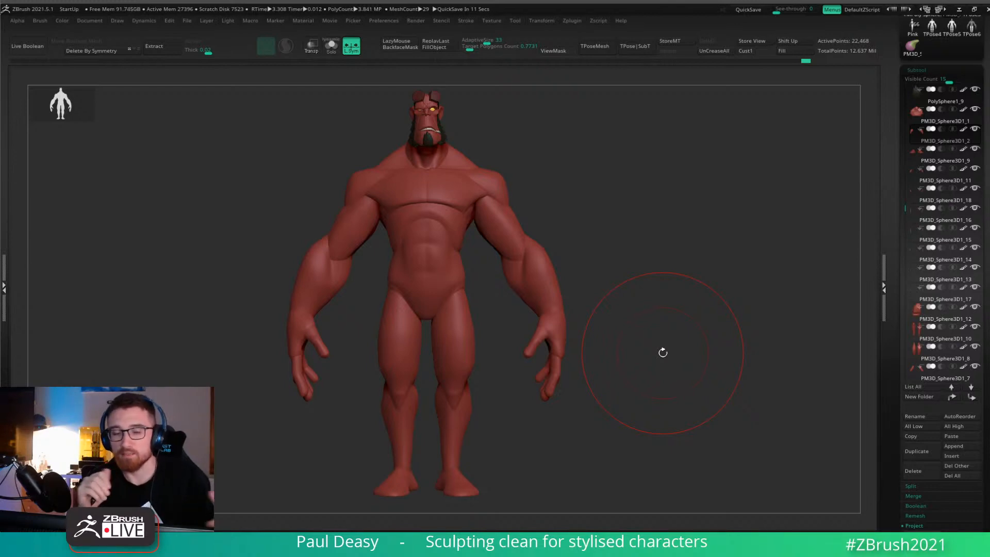
Make the upper arms the active subtool and try adjusting them with the transform gizmo.
mouse_move(661, 351)
left_mouse_down()
mouse_move(652, 255)
mouse_move(682, 256)
mouse_move(497, 255)
left_mouse_up()
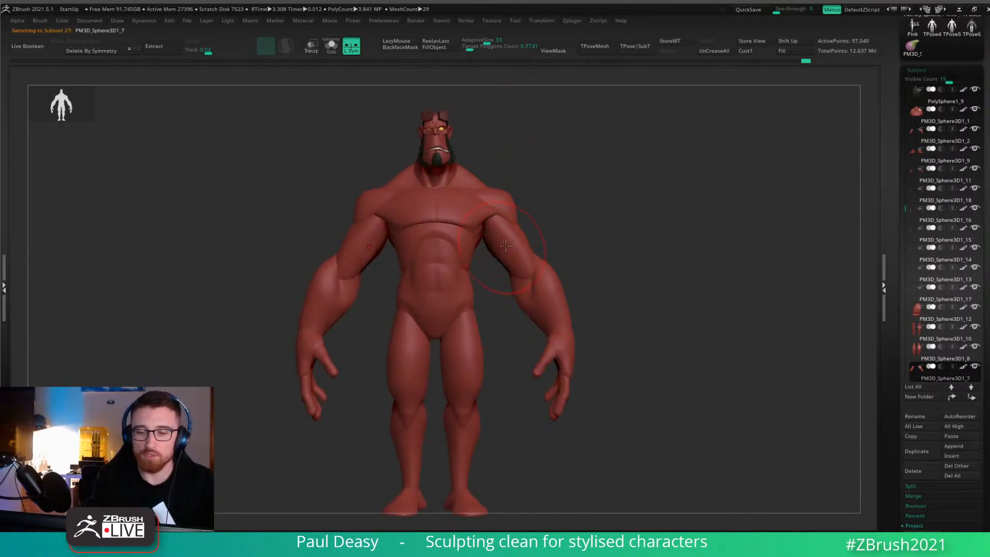
left_click_drag(564, 235, 573, 245)
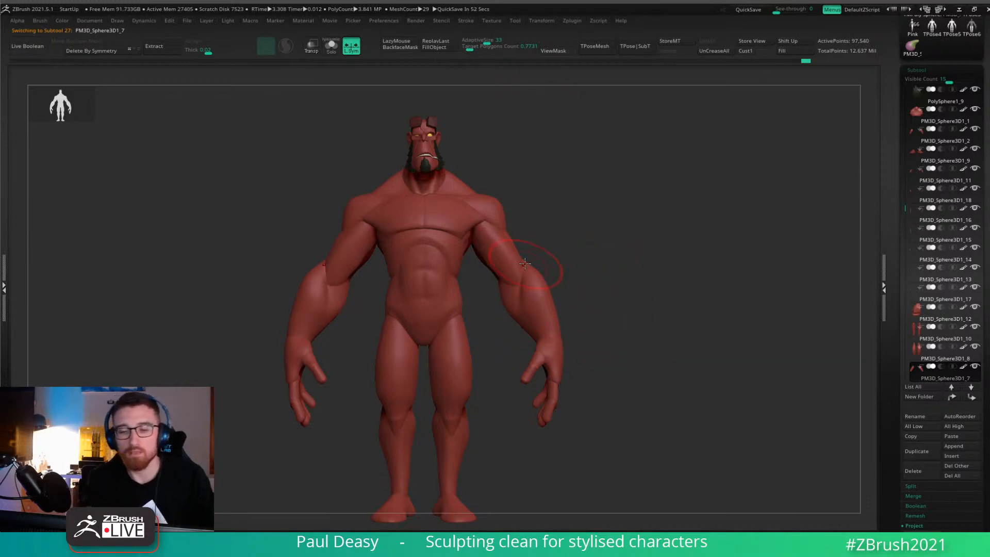
left_click_drag(525, 264, 544, 249)
key("w")
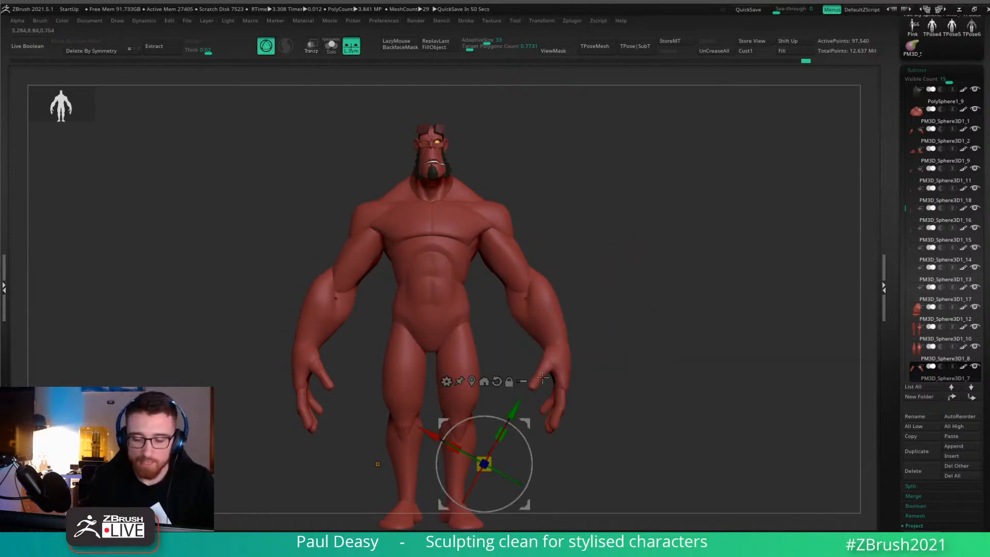
mouse_move(525, 424)
left_mouse_down()
mouse_move(539, 422)
mouse_move(525, 423)
left_mouse_up()
key("q")
left_click_drag(638, 275, 639, 258, "alt")
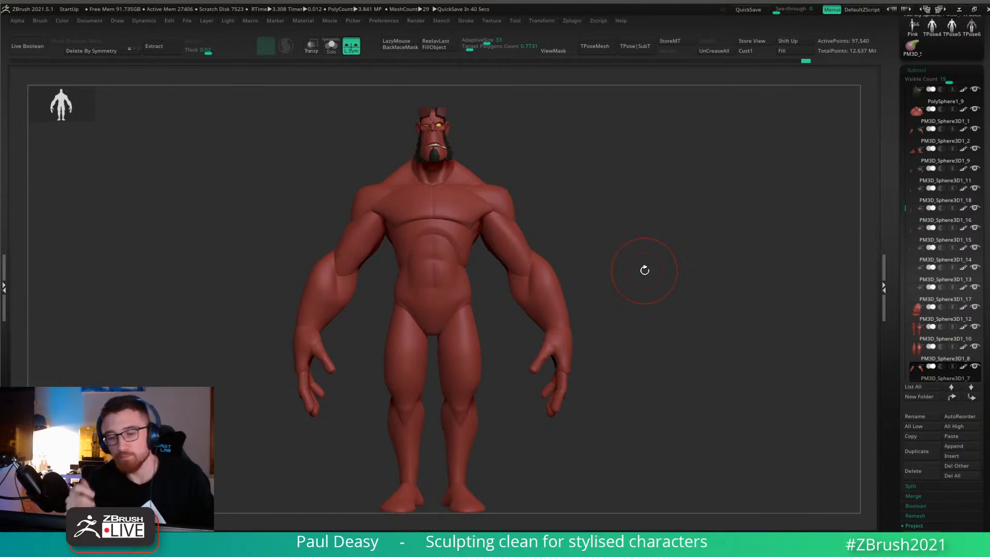
Nudge the upper arm's outer contour at the elbow slightly outward and make the shoulder piece the active subtool.
key("space")
left_click_drag(612, 243, 615, 243)
mouse_move(603, 244)
left_mouse_down("alt")
mouse_move(589, 234)
mouse_move(596, 240)
left_mouse_up("alt")
key("space")
key("space")
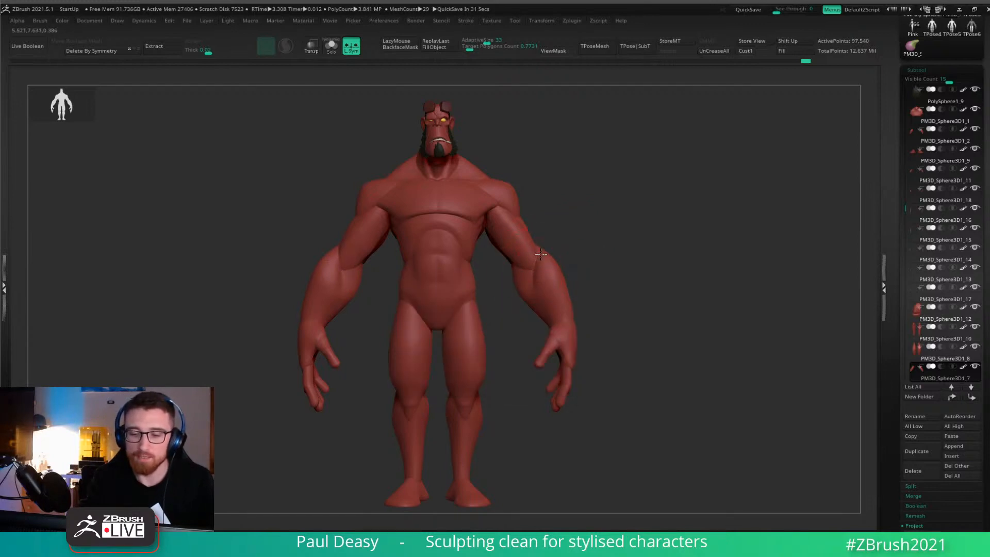
left_click_drag(541, 254, 544, 252)
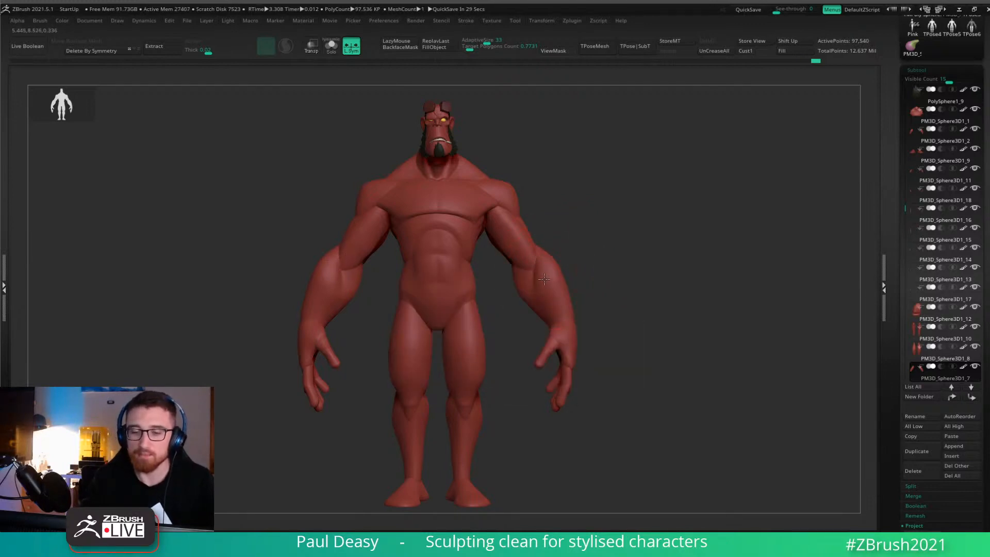
key("space")
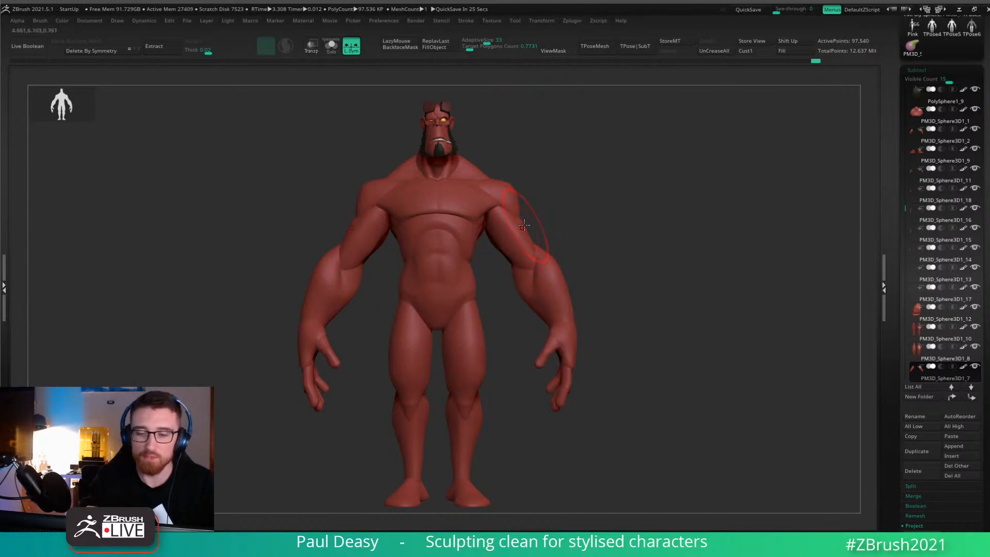
left_click(517, 211, "alt")
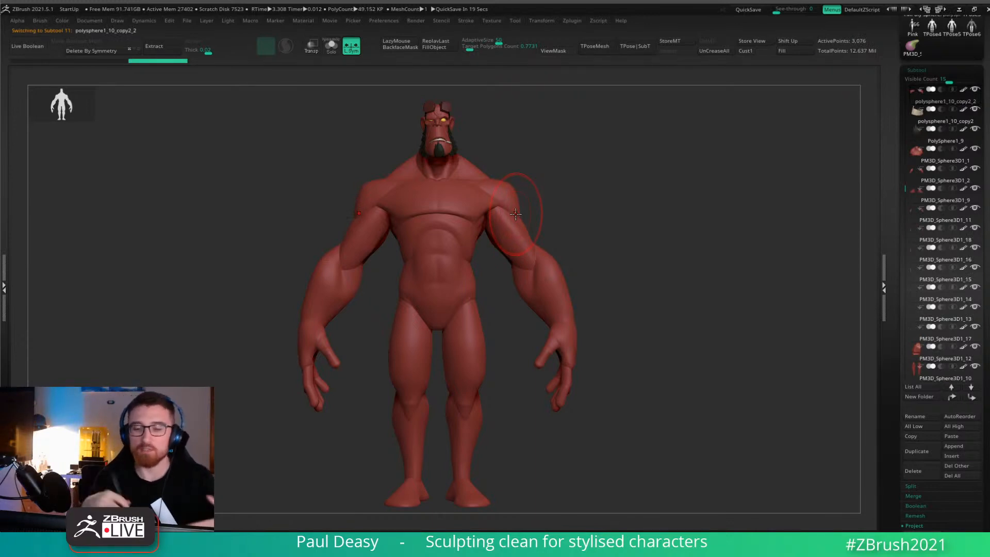
Make the torso the active subtool, raise it one subdivision level and resize the DamStandard brush to suit the lower abdomen.
left_click(471, 297, "alt")
left_click_drag(475, 299, 527, 279, "alt")
key("l")
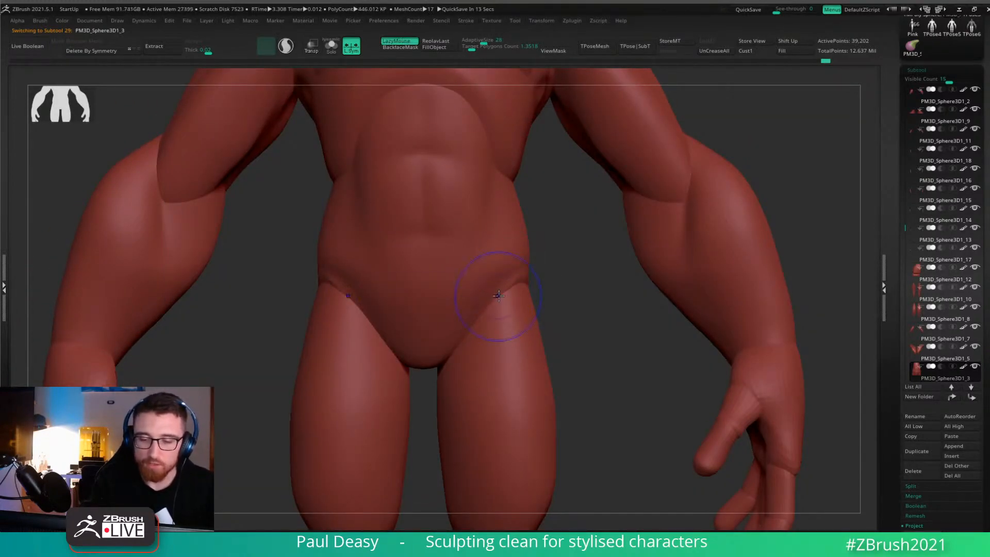
key("l")
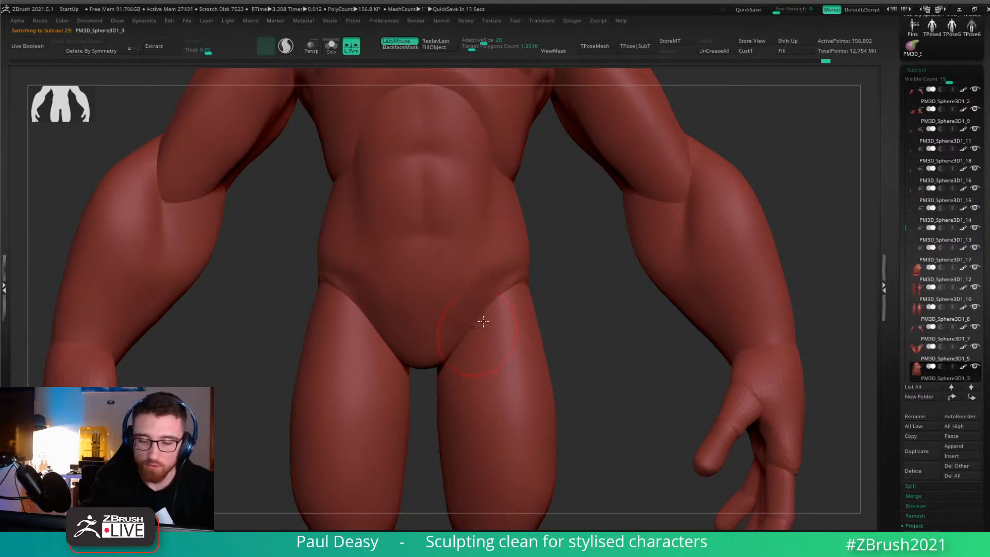
key("space")
key("ctrl")
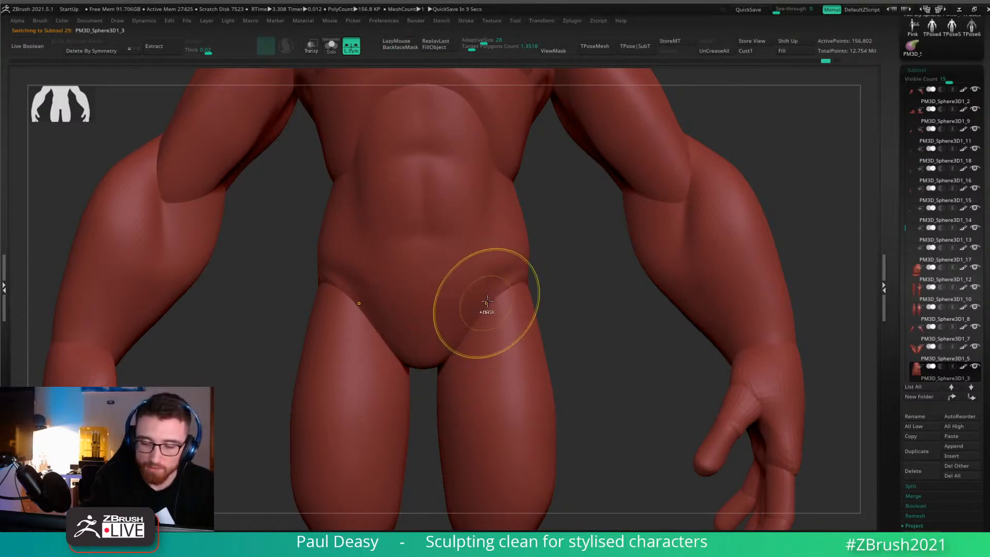
key("ctrl")
key("space")
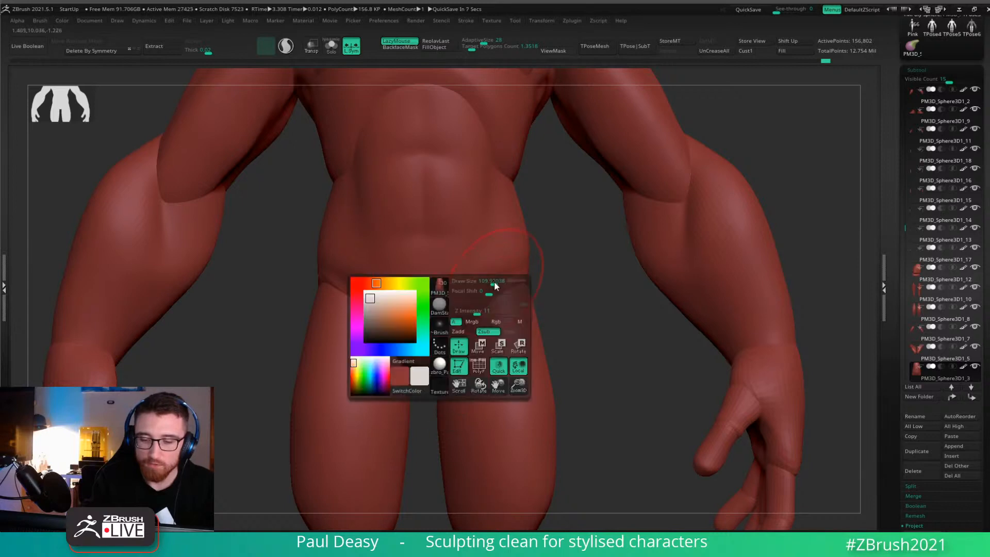
key("space")
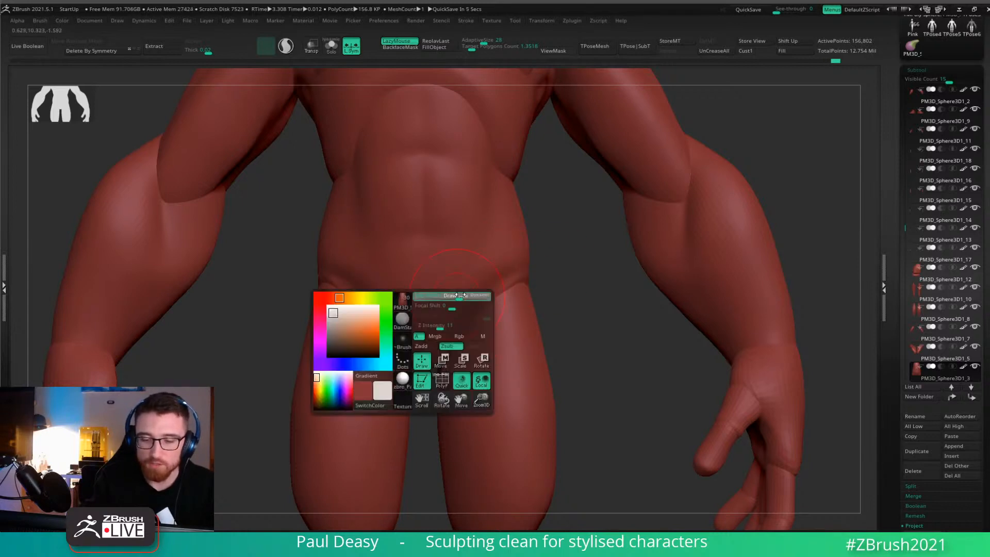
key("ctrl")
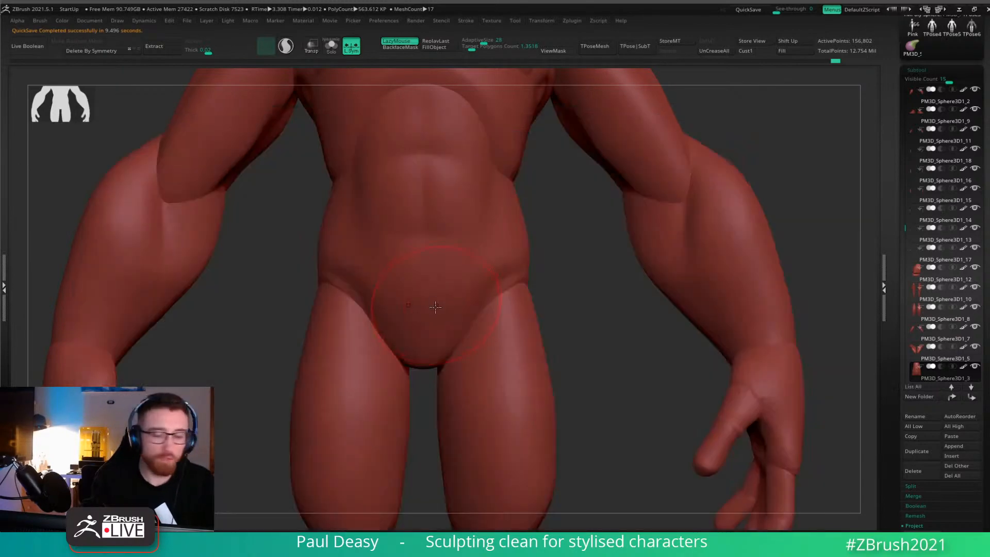
Carve a shallow curved crease across the lower belly between the hips, smooth it and touch up the hip line.
key("b")
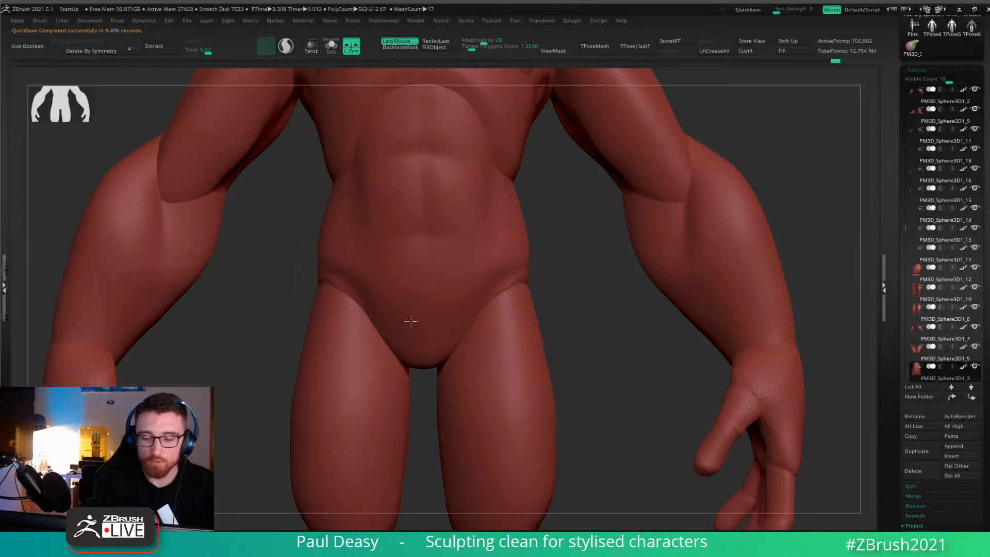
left_click_drag(473, 305, 466, 311)
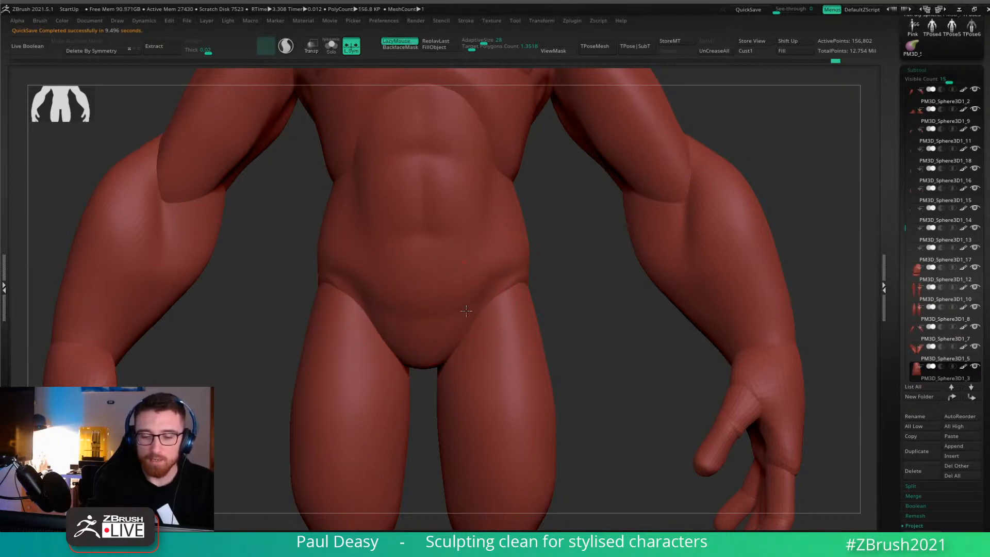
left_click_drag(381, 313, 470, 314, "shift")
mouse_move(370, 290)
left_mouse_down("shift")
mouse_move(473, 311)
mouse_move(375, 306)
left_mouse_up("shift")
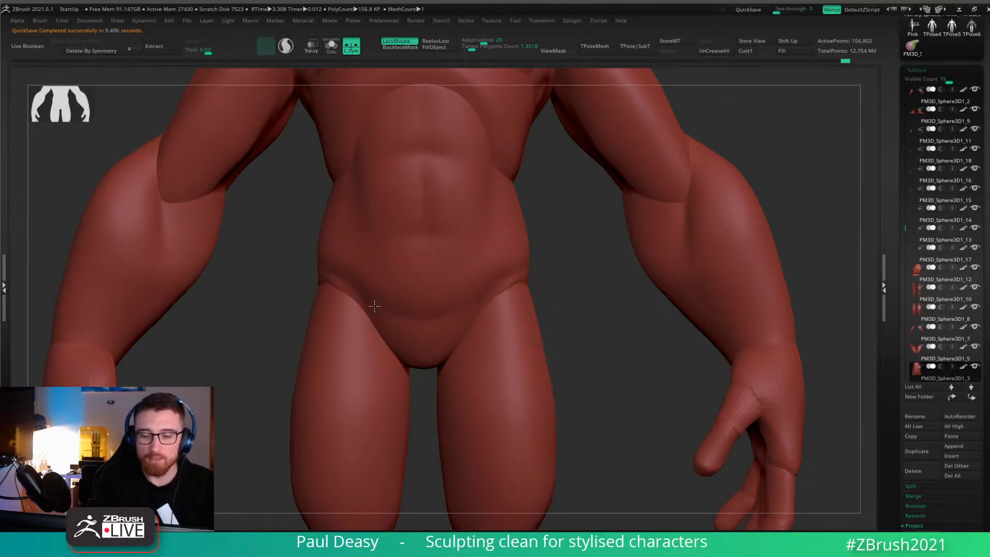
left_click_drag(469, 317, 462, 311, "shift")
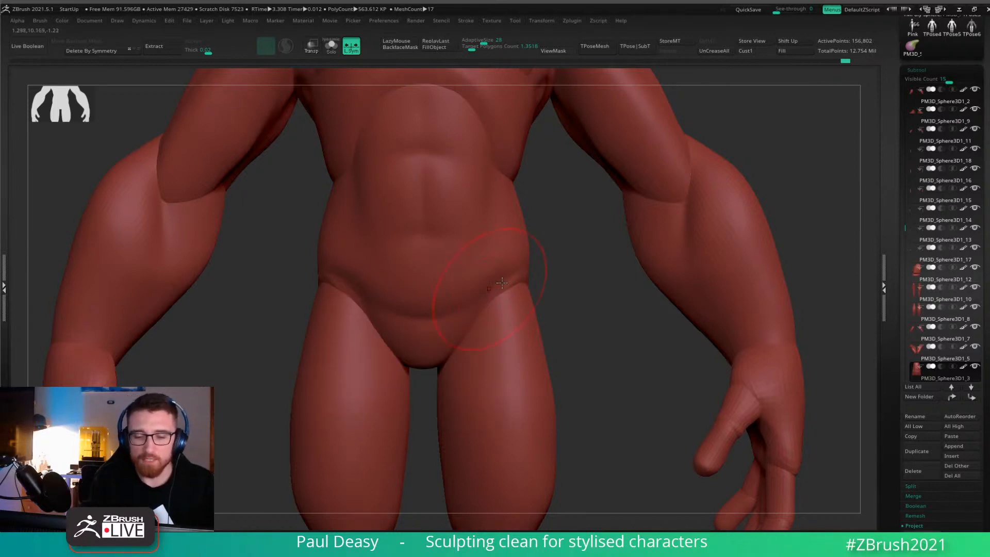
left_click_drag(510, 305, 508, 307)
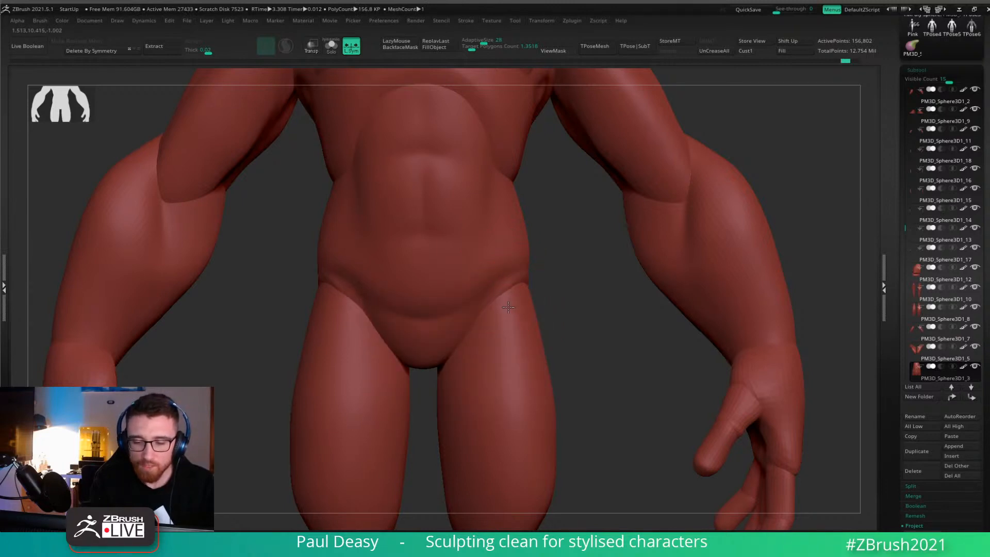
Make the thighs the active subtool and nudge their upper edge along the groin line.
left_click(484, 306, "alt")
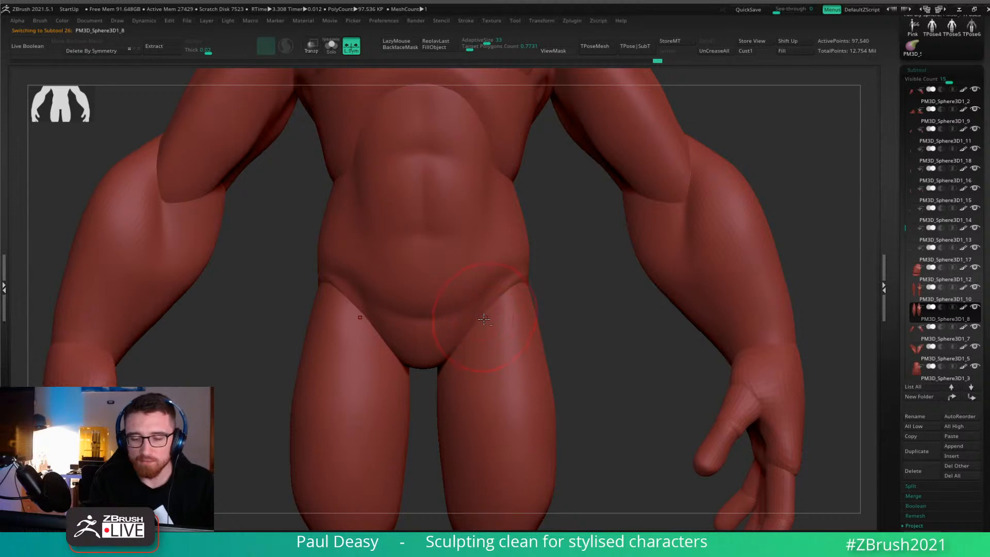
left_click_drag(481, 318, 490, 321)
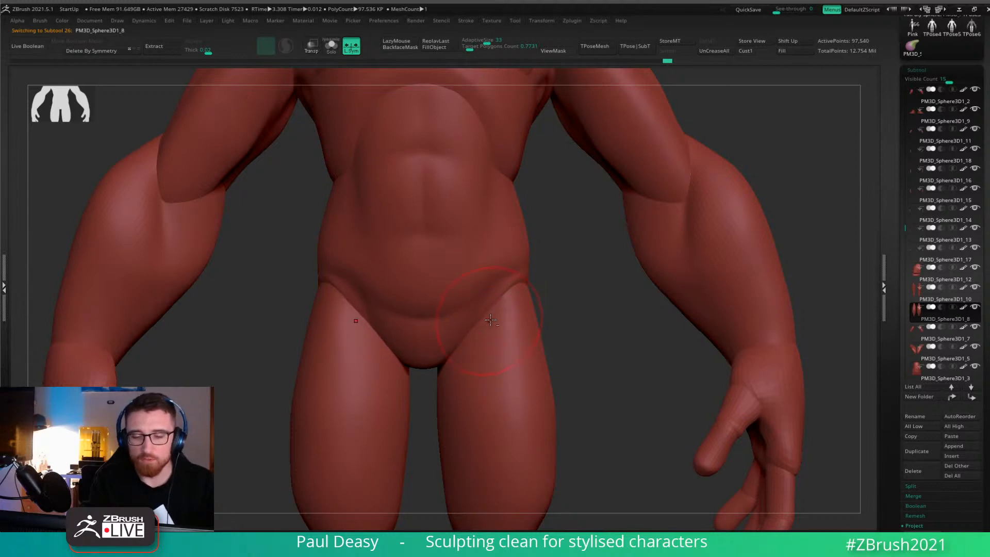
key("space")
key("space")
left_click_drag(536, 291, 519, 289)
mouse_move(518, 294)
right_mouse_down("shift")
mouse_move(528, 267)
mouse_move(548, 285)
mouse_move(537, 235)
right_mouse_up("shift")
key("space")
mouse_move(539, 296)
left_mouse_down()
mouse_move(529, 267)
mouse_move(550, 298)
mouse_move(552, 274)
left_mouse_up()
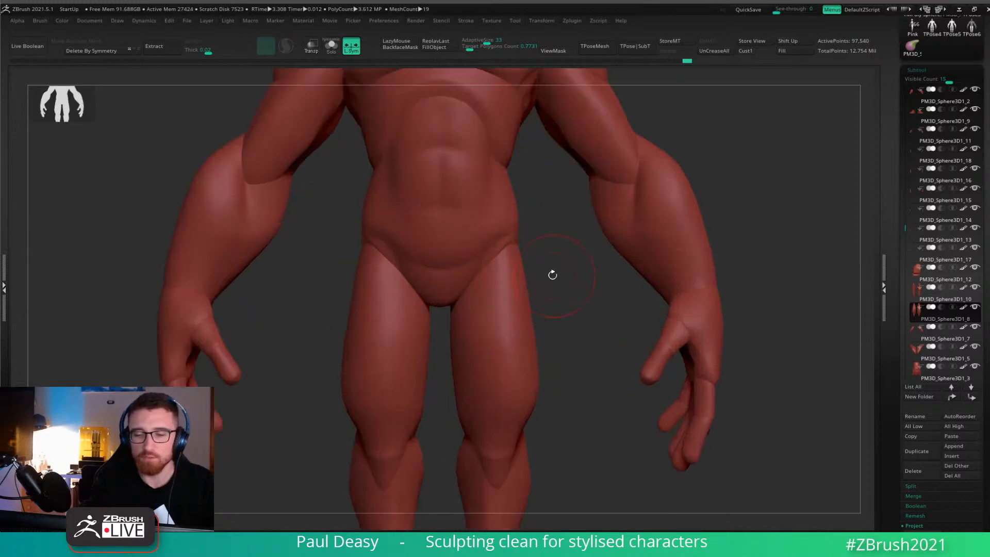
Refine the outer contour of the upper thighs just below the hips with a resized brush.
key("space")
key("space")
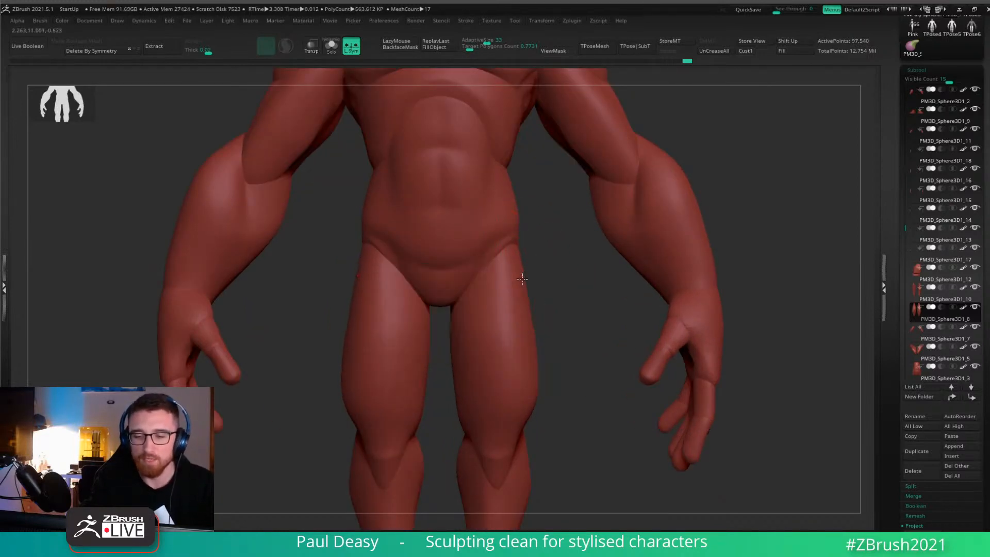
key("space")
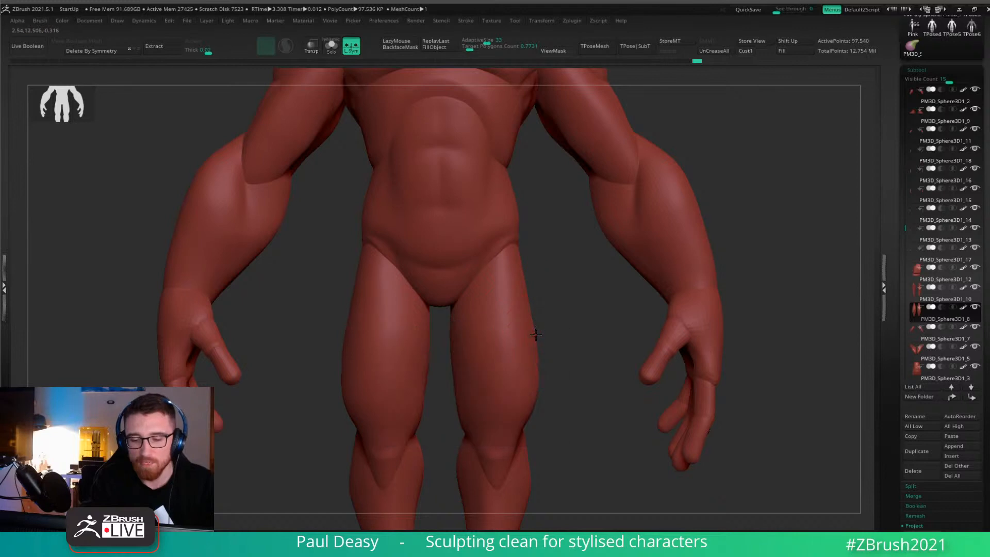
left_click_drag(558, 323, 537, 299, "alt")
key("space")
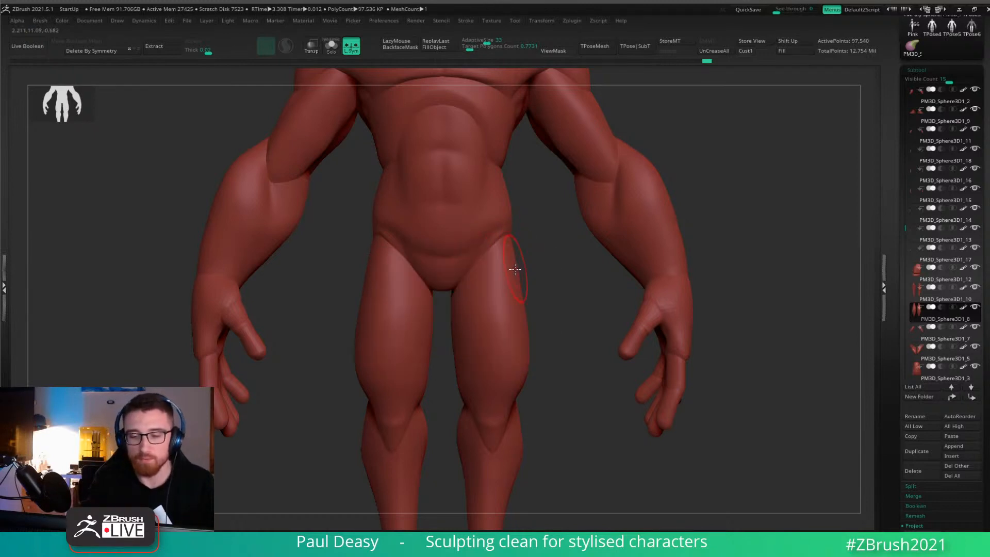
key("space")
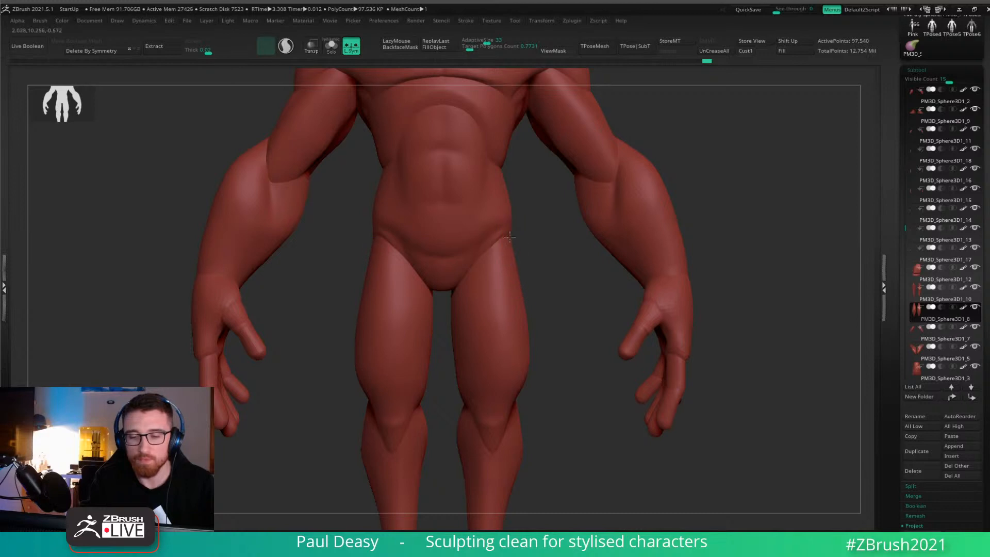
mouse_move(546, 240)
left_mouse_down()
mouse_move(523, 250)
mouse_move(515, 227)
mouse_move(526, 234)
left_mouse_up()
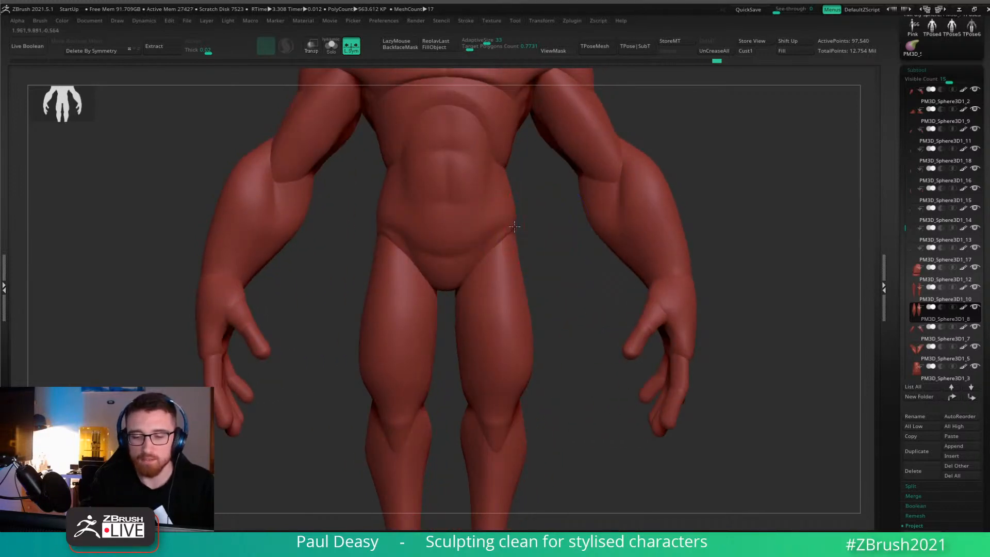
Switch between the torso and thigh subtools to check the hip junction, leaving the thighs active.
left_click(518, 237, "alt")
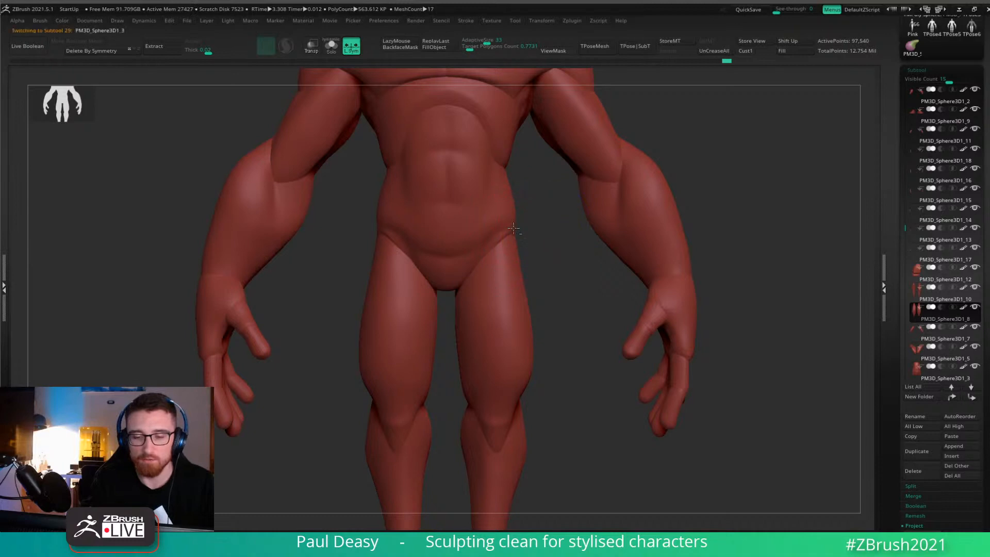
key("space")
mouse_move(537, 247)
left_mouse_down()
mouse_move(507, 244)
mouse_move(553, 238)
mouse_move(727, 283)
mouse_move(555, 356)
left_mouse_up()
left_click(522, 253, "alt")
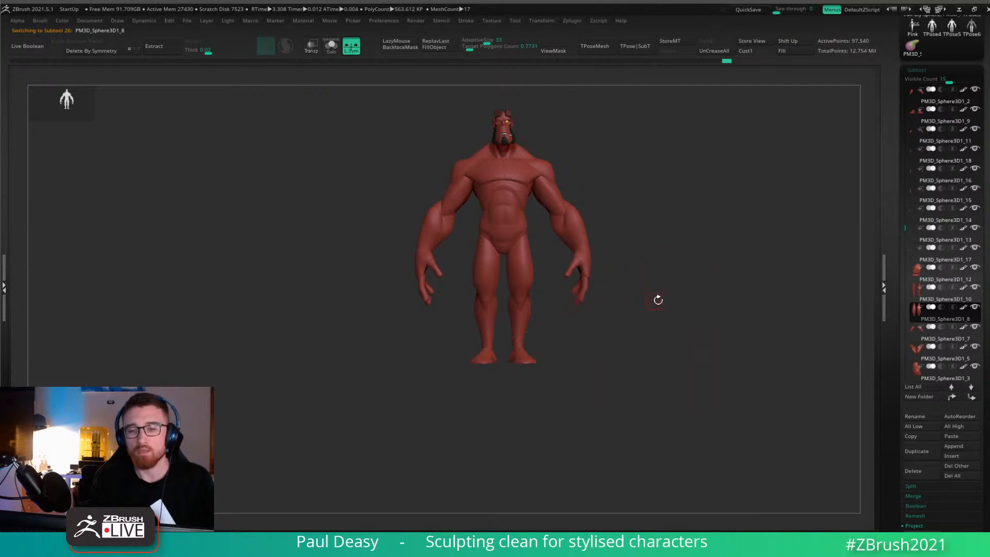
Examine the whole figure's proportions from the front and from behind.
key("super")
left_click_drag(684, 277, 597, 355)
key("super")
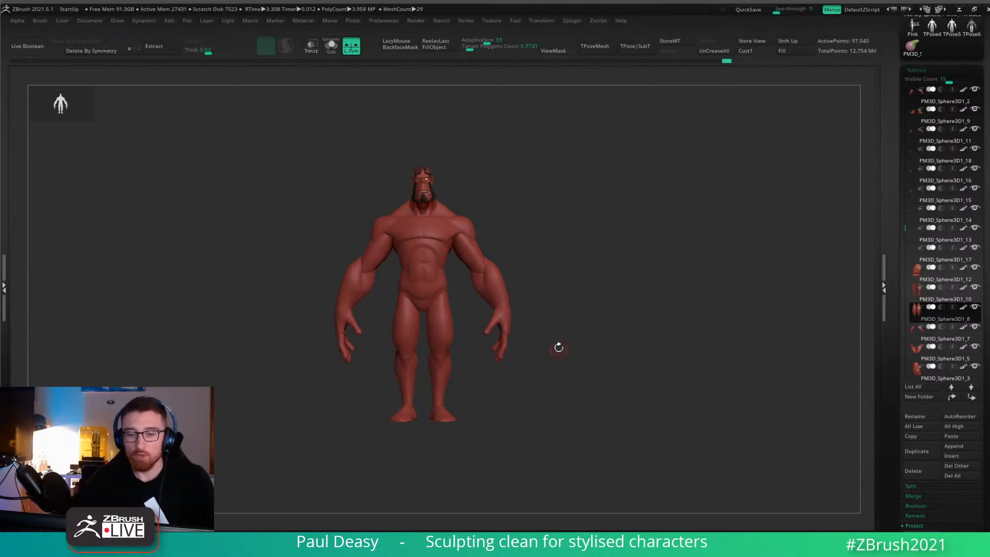
left_click_drag(568, 305, 571, 294)
right_click(459, 322)
right_click_drag(452, 296, 450, 323, "ctrl")
right_click(574, 232)
mouse_move(562, 228)
right_mouse_down("alt")
mouse_move(574, 233)
mouse_move(554, 255)
mouse_move(513, 276)
mouse_move(557, 300)
mouse_move(548, 311)
right_mouse_up("alt")
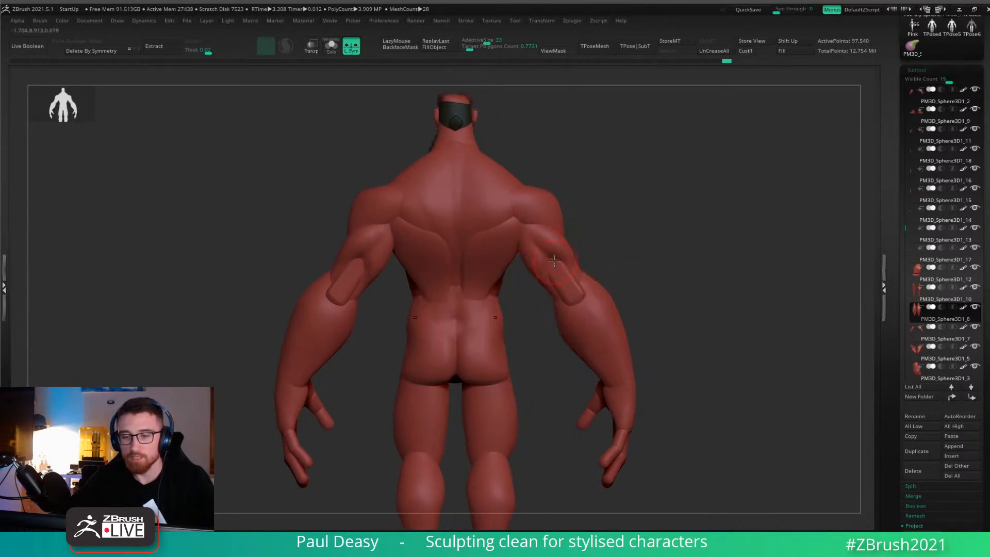
Make the upper-arm piece the active subtool from behind and check the arms against the back and whole figure.
left_click(551, 238, "alt")
right_click(550, 238)
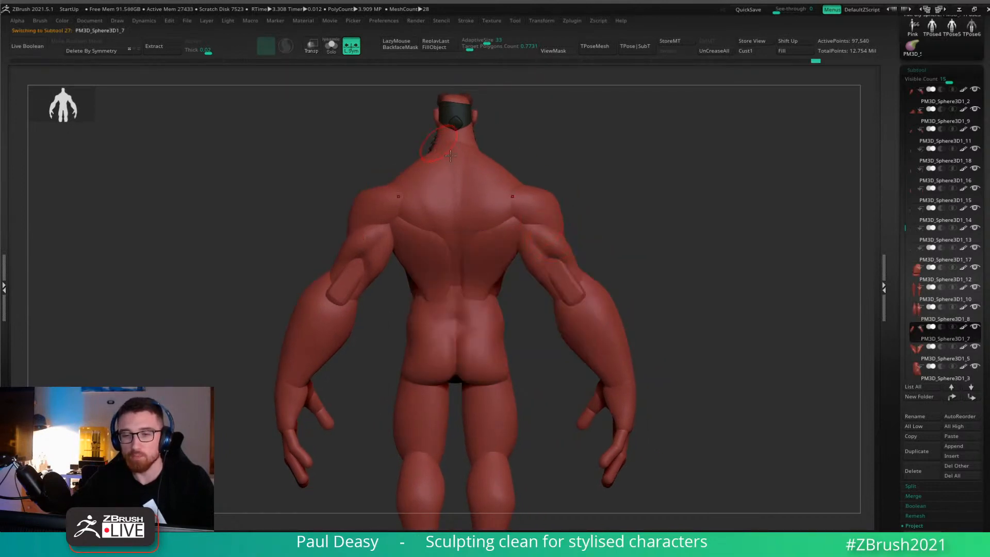
right_click(481, 173)
left_click_drag(482, 174, 487, 175)
right_click_drag(636, 271, 614, 227, "alt")
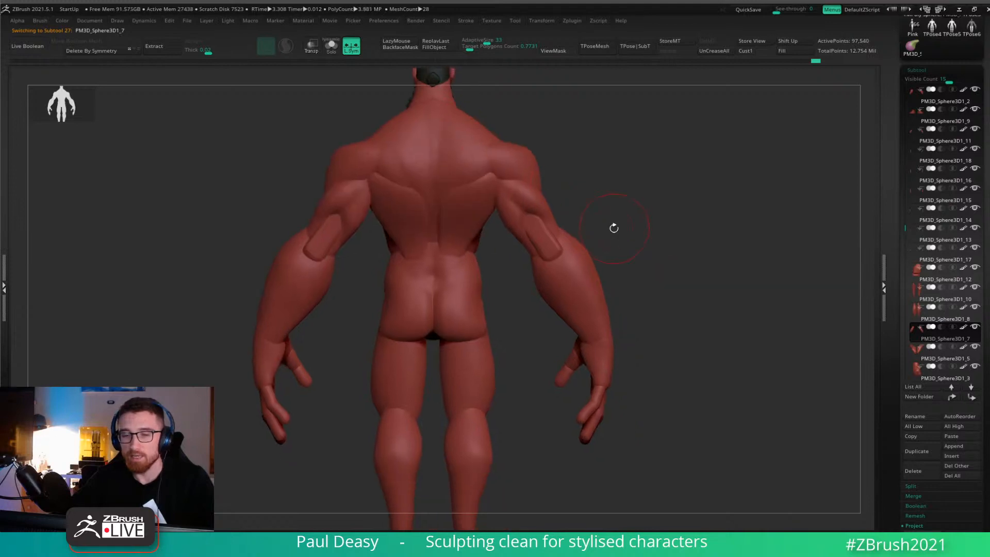
right_click(591, 226)
left_click_drag(590, 227, 596, 227)
mouse_move(610, 220)
right_mouse_down()
mouse_move(565, 223)
mouse_move(610, 230)
mouse_move(593, 230)
mouse_move(607, 232)
mouse_move(492, 331)
mouse_move(486, 281)
mouse_move(506, 294)
mouse_move(656, 296)
mouse_move(621, 267)
right_mouse_up()
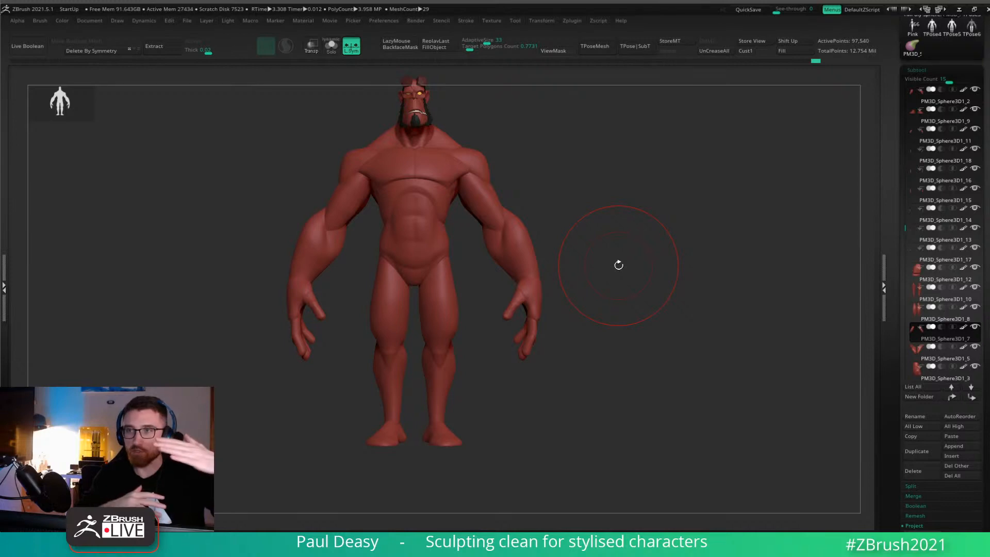
Examine the full figure's silhouette and overall proportions from the front at different distances.
mouse_move(640, 225)
right_mouse_down("alt")
mouse_move(668, 243)
mouse_move(641, 261)
right_mouse_up("alt")
right_click(641, 262)
right_click_drag(523, 339, 532, 320, "alt")
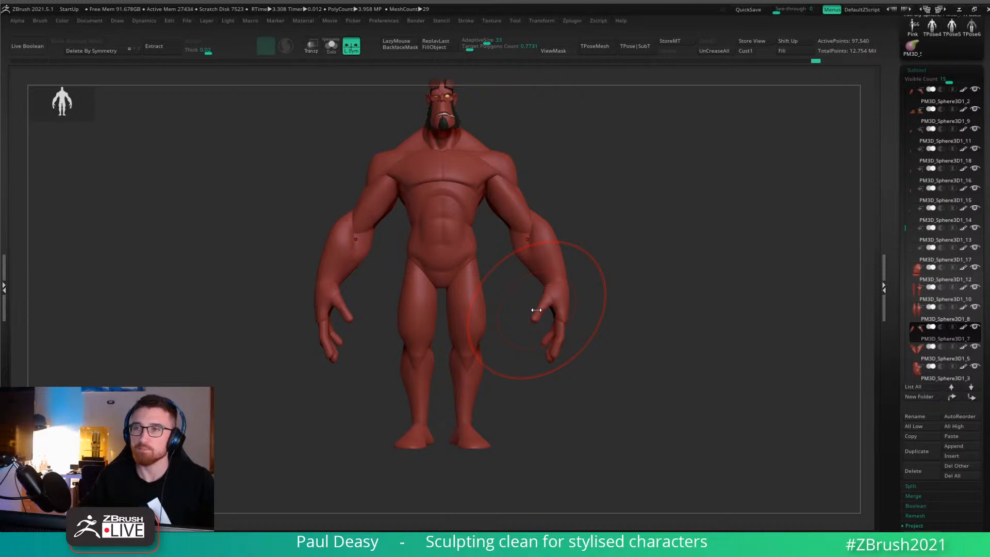
key("space")
left_click(621, 281)
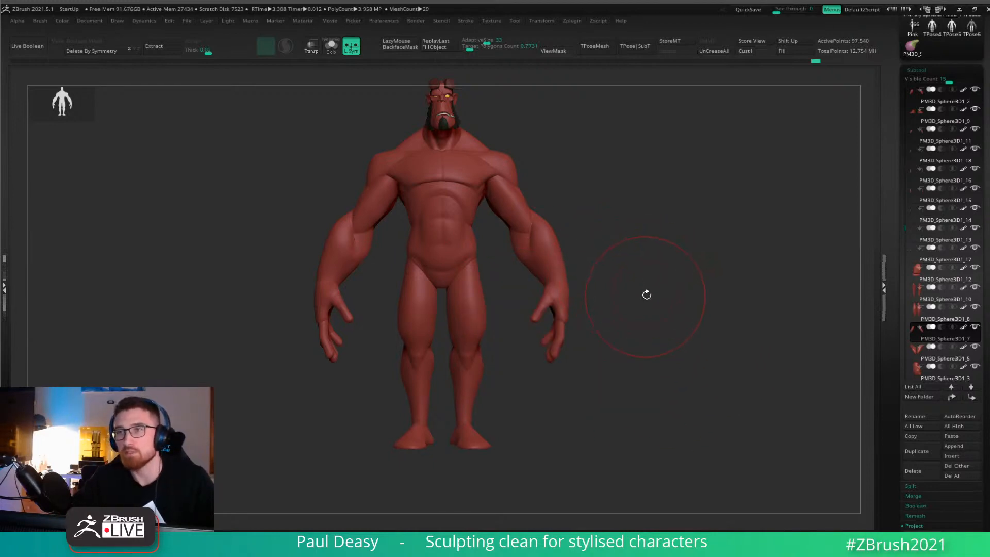
mouse_move(654, 275)
left_mouse_down("alt")
mouse_move(648, 305)
mouse_move(645, 292)
left_mouse_up("alt")
key("space")
left_click(648, 295)
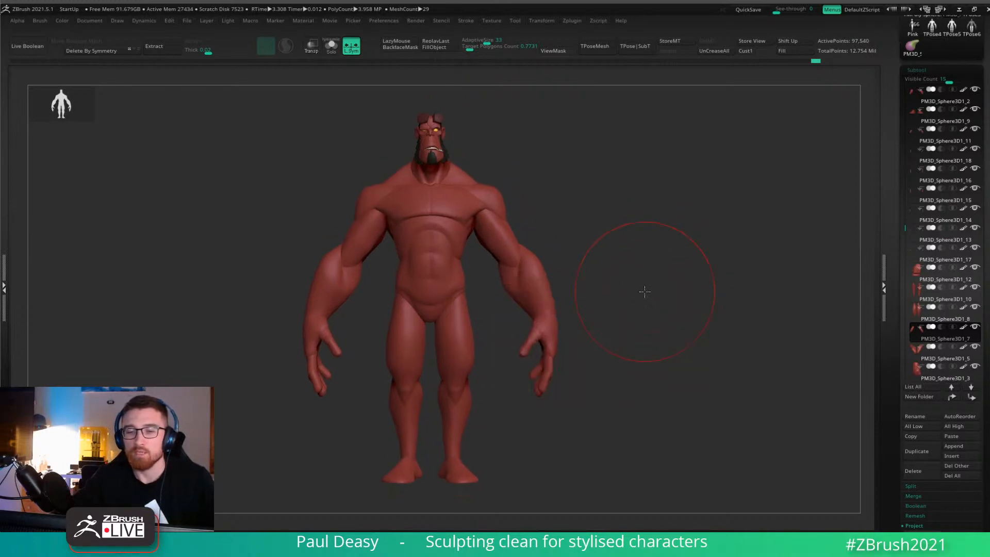